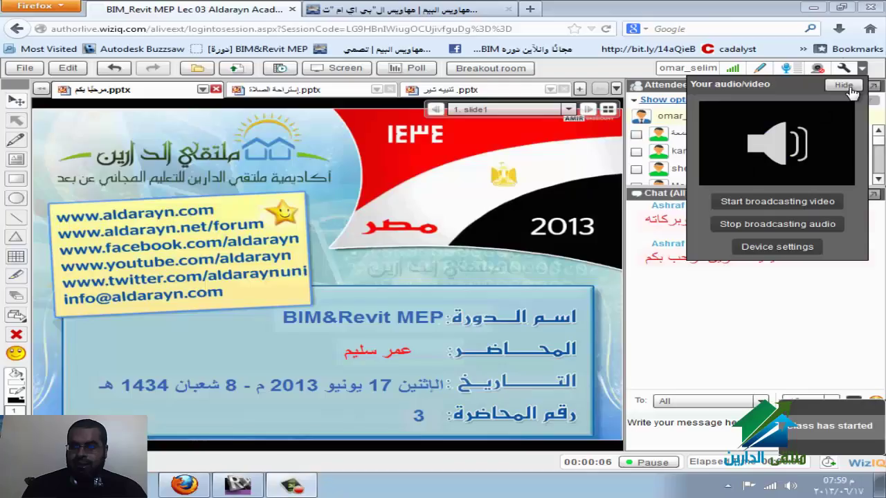
Close the 'Your audio/video' panel so the lecture 3 slide, Attendee list and Chat show
{"action": "left_click", "coordinate": [844, 85]}
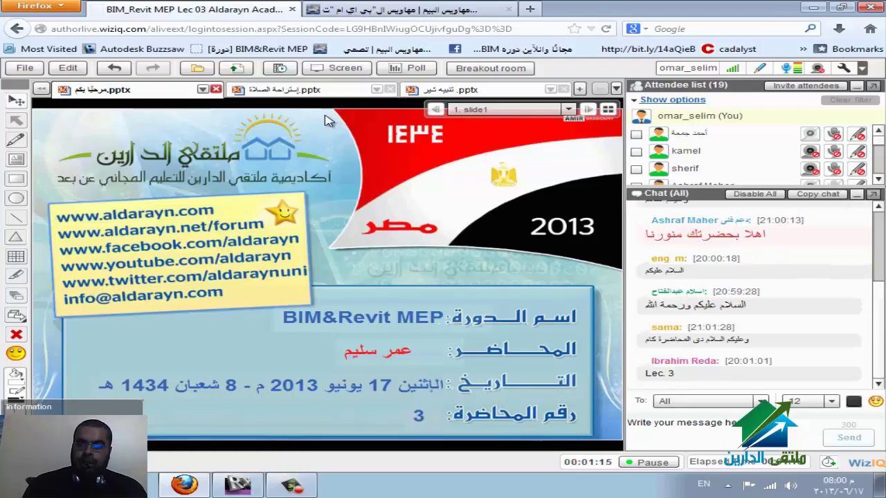
Start a WiZiQ desktop screen share from the Screen Share Viewer
{"action": "left_click", "coordinate": [344, 72]}
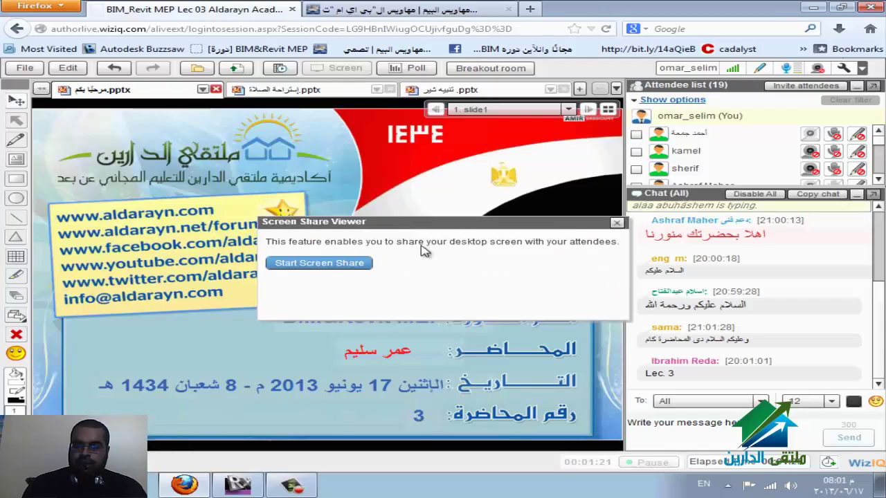
{"action": "left_click", "coordinate": [339, 269]}
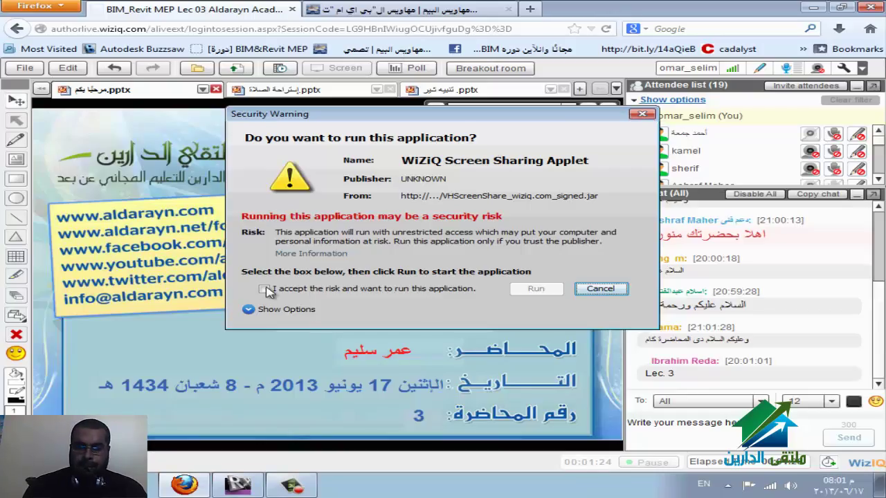
Accept the risk and run the WiZiQ Screen Sharing Applet, choosing Don't Block
{"action": "left_click", "coordinate": [198, 487]}
{"action": "left_click", "coordinate": [199, 488]}
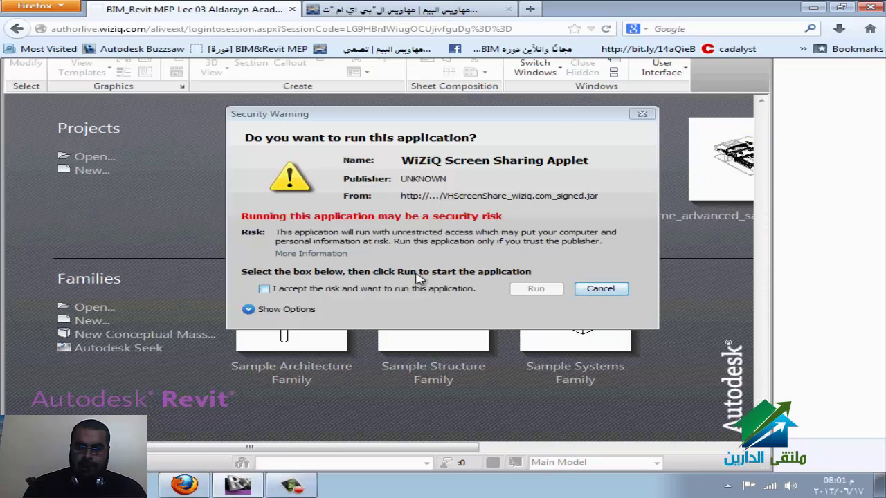
{"action": "left_click", "coordinate": [264, 289]}
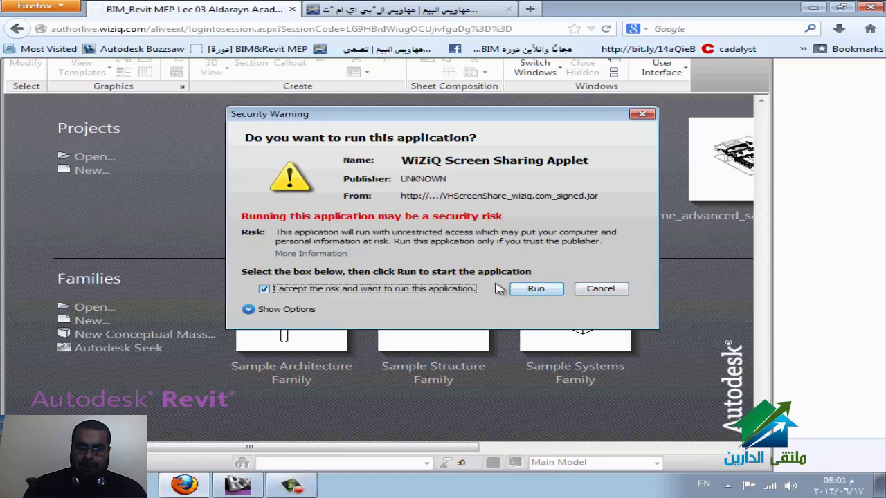
{"action": "left_click", "coordinate": [535, 288]}
{"action": "left_click", "coordinate": [599, 255]}
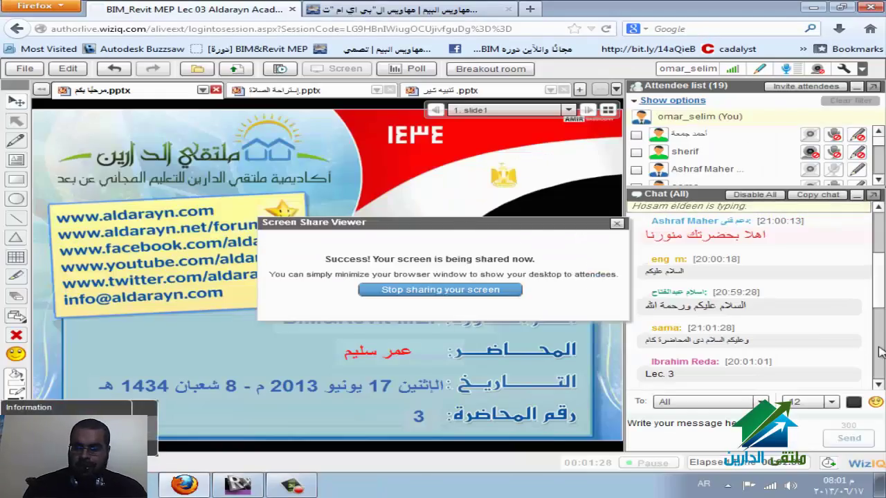
Bring the Autodesk Revit start screen to the front of the shared desktop
{"action": "left_click", "coordinate": [877, 361]}
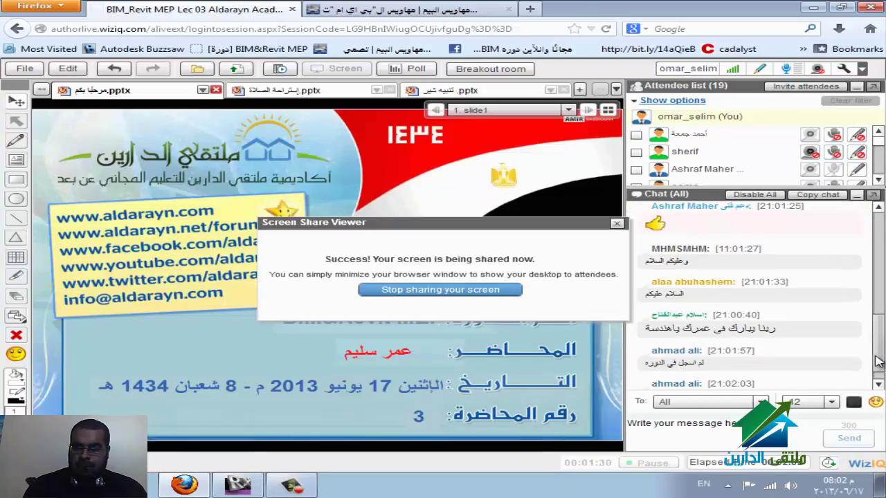
{"action": "scroll", "coordinate": [696, 382], "scroll_direction": "down", "scroll_amount": 1}
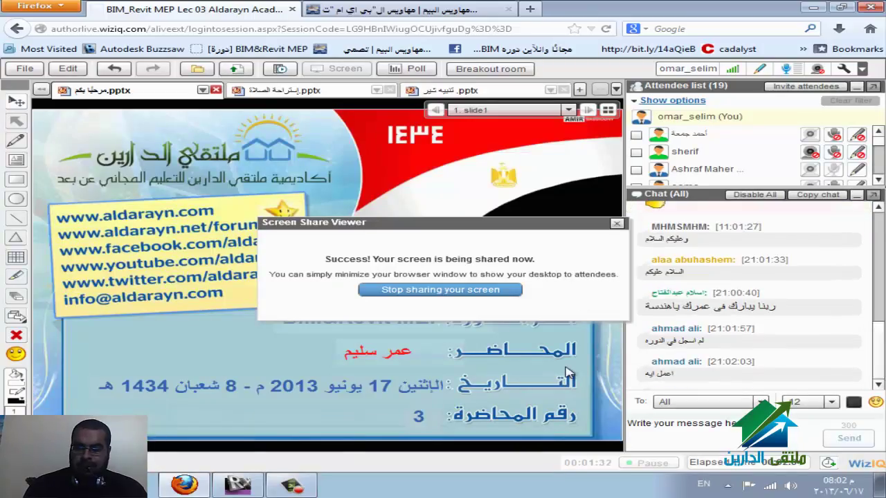
{"action": "left_click", "coordinate": [239, 485]}
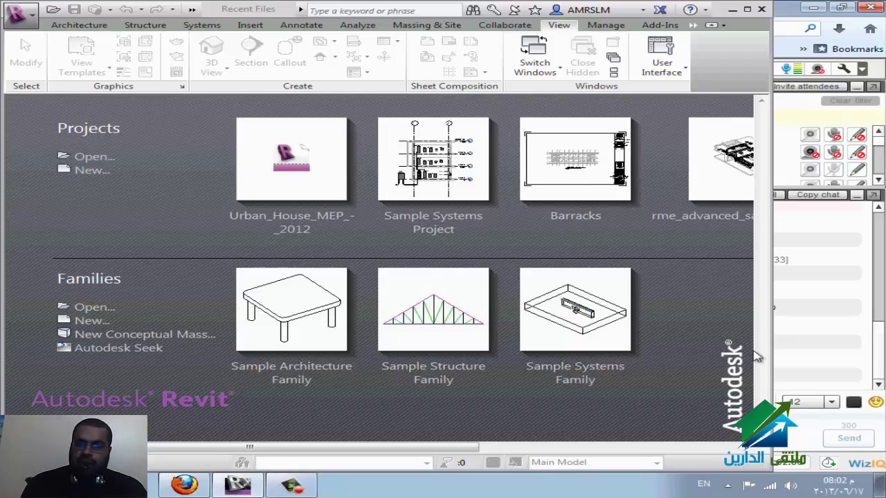
Maximize Revit, cancel the Open dialog and uncheck Recent Files under View > User Interface
{"action": "left_click", "coordinate": [747, 9]}
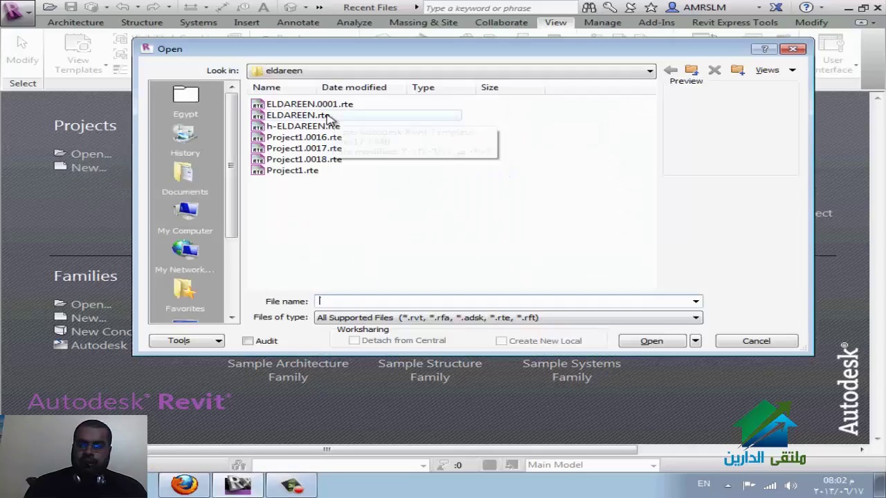
{"action": "mouse_move", "coordinate": [302, 127]}
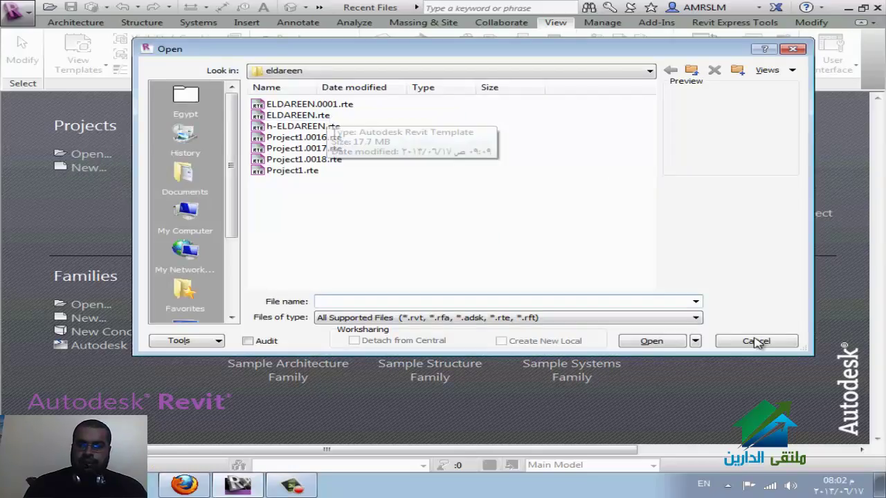
{"action": "left_click", "coordinate": [781, 343]}
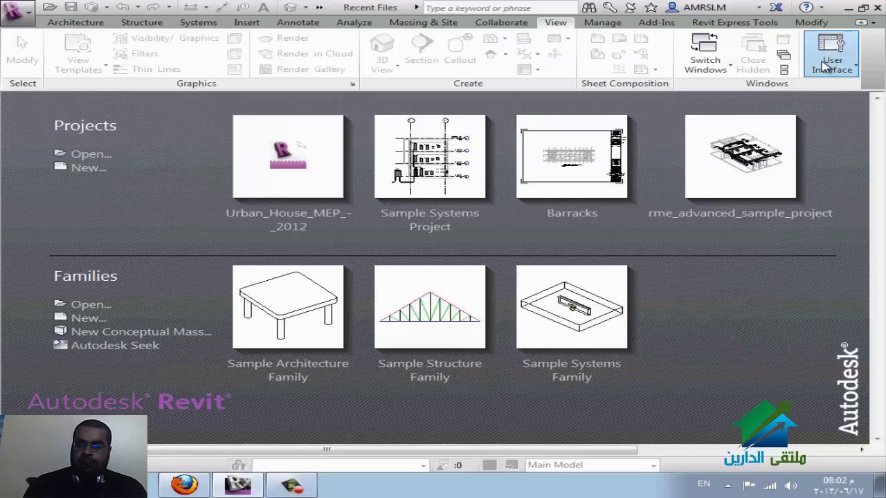
{"action": "left_click", "coordinate": [829, 63]}
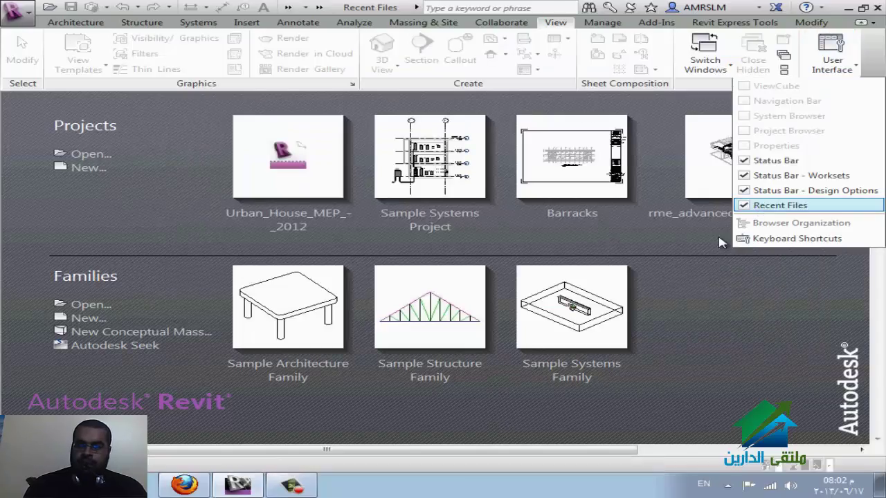
{"action": "left_click", "coordinate": [750, 209]}
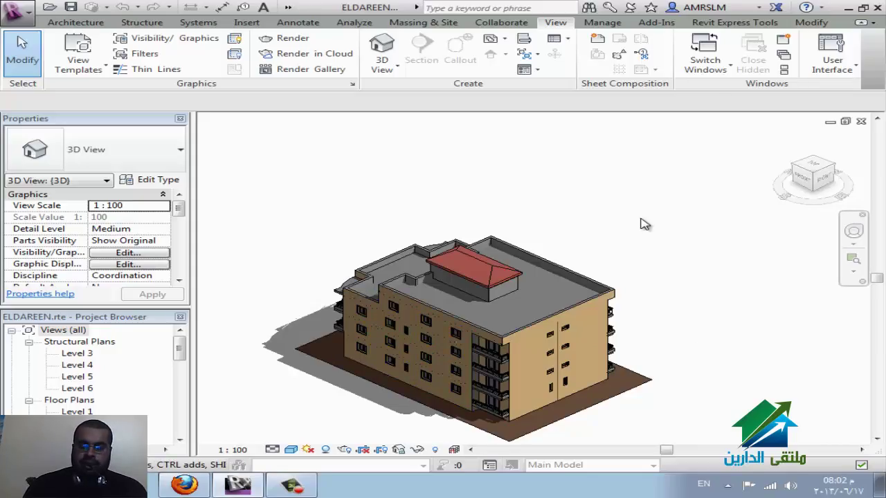
Look over the Insert and Collaborate tabs, then collapse Structural Plans in the Project Browser
{"action": "left_click", "coordinate": [248, 23]}
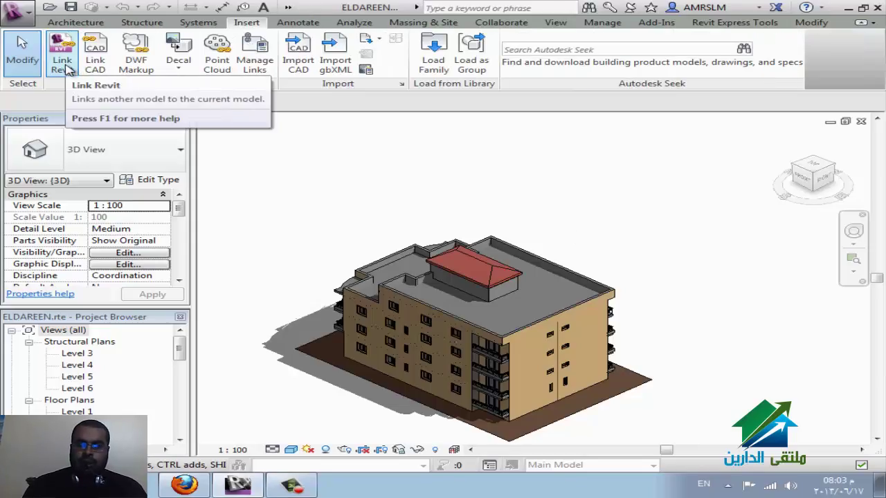
{"action": "mouse_move", "coordinate": [62, 58]}
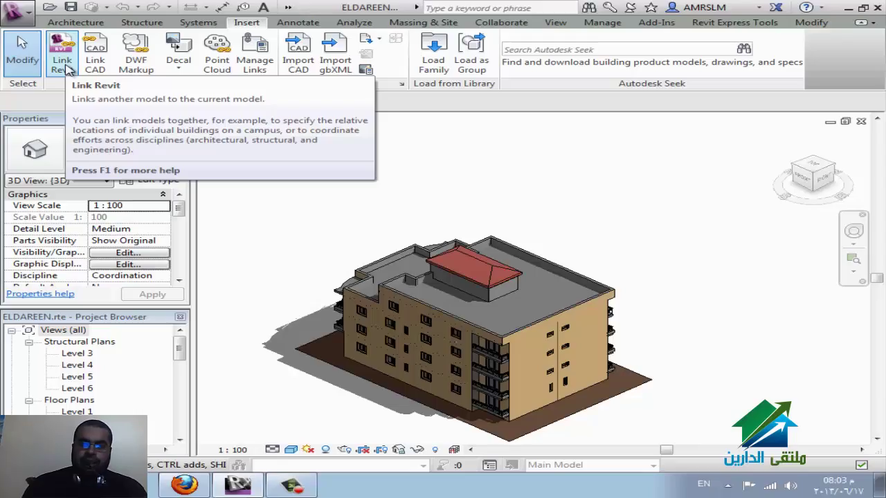
{"action": "left_click", "coordinate": [95, 58]}
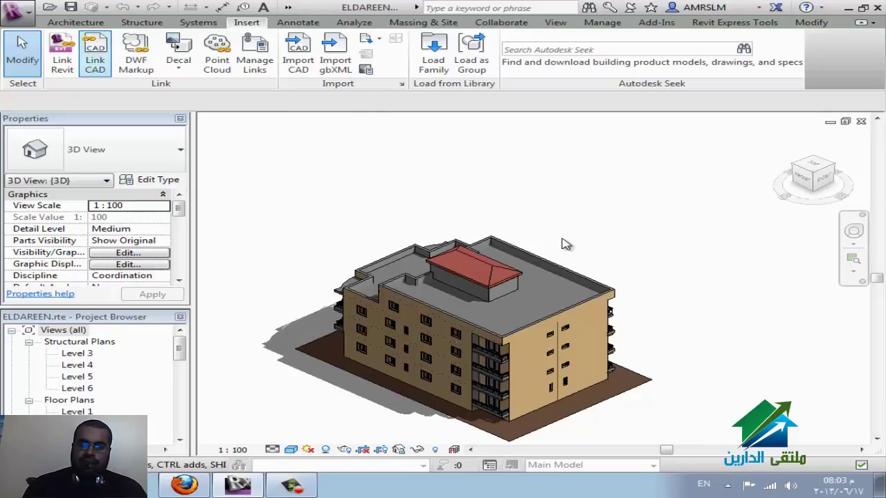
{"action": "left_click", "coordinate": [485, 24]}
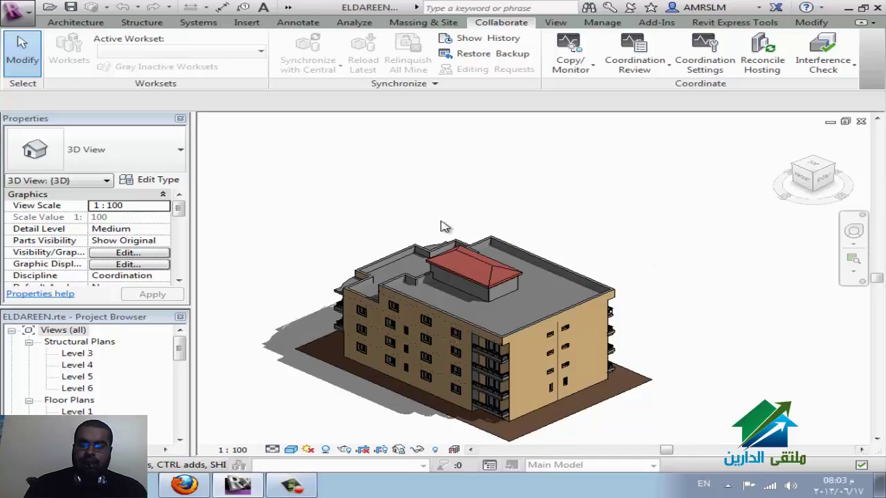
{"action": "left_click", "coordinate": [28, 342]}
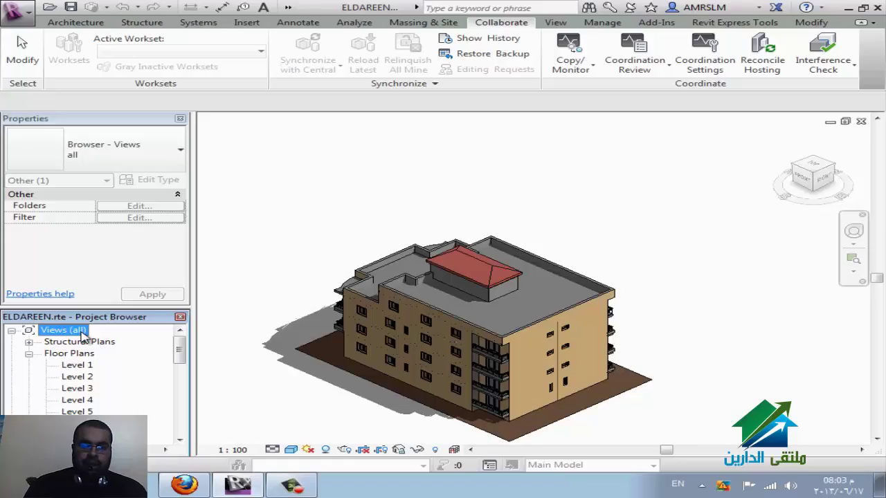
Open Type Properties for the Views (all) browser organization; its folders cannot be edited
{"action": "right_click", "coordinate": [82, 335]}
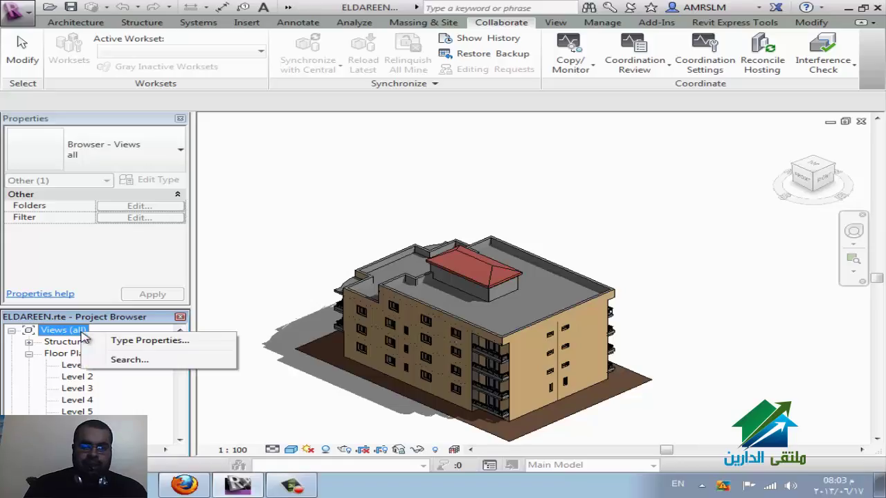
{"action": "left_click", "coordinate": [132, 347]}
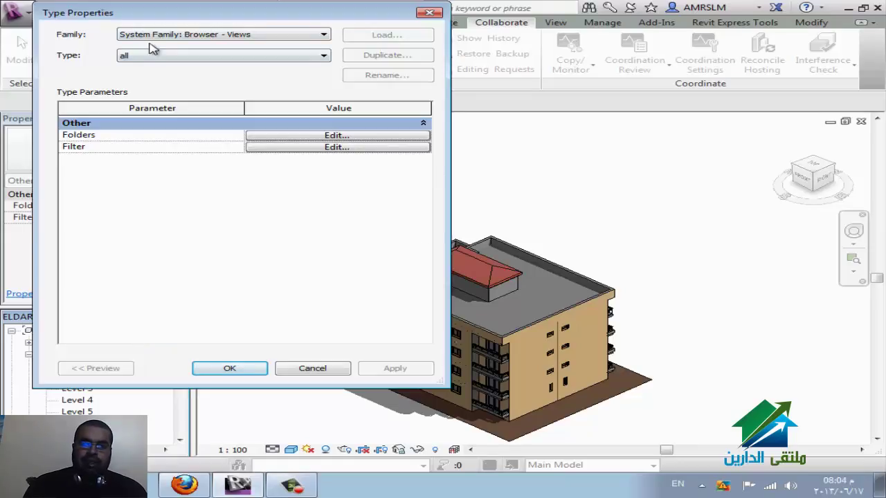
{"action": "left_click_drag", "start_coordinate": [184, 21], "coordinate": [467, 58]}
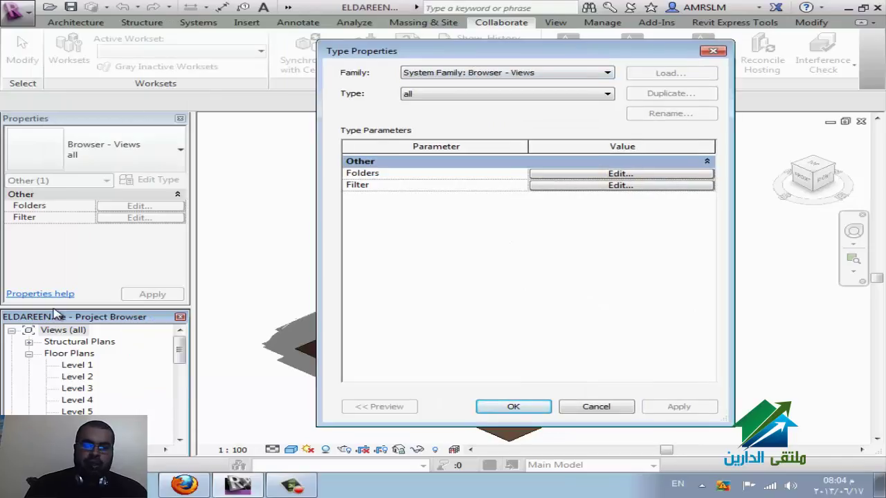
{"action": "left_click", "coordinate": [640, 174]}
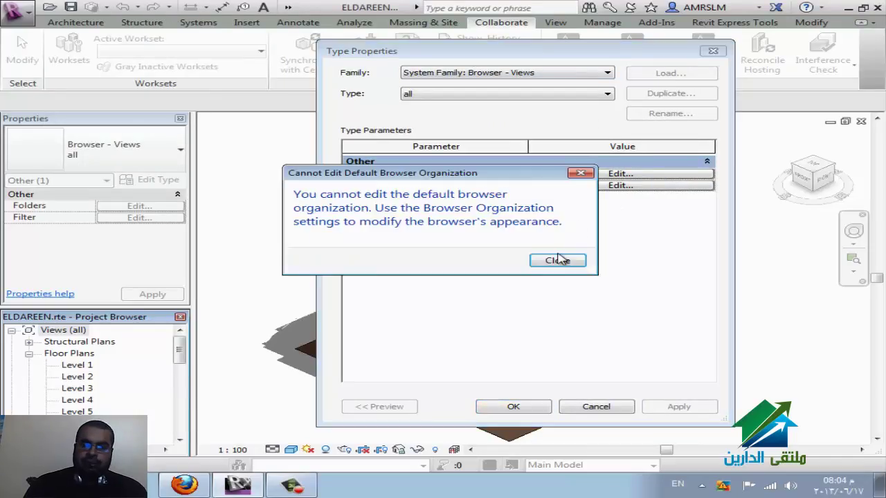
{"action": "left_click", "coordinate": [558, 260]}
Duplicate the Discipline organization type as 'eldareen' and edit its folder grouping
{"action": "left_click", "coordinate": [495, 97]}
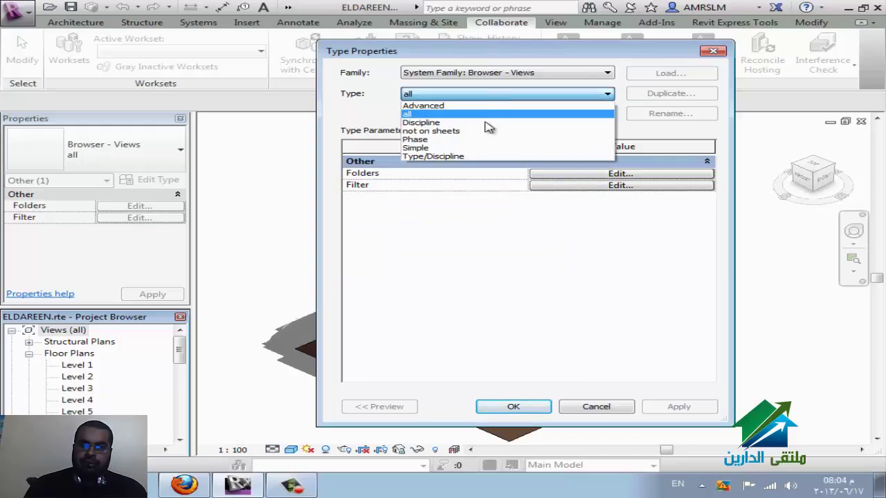
{"action": "left_click", "coordinate": [488, 116]}
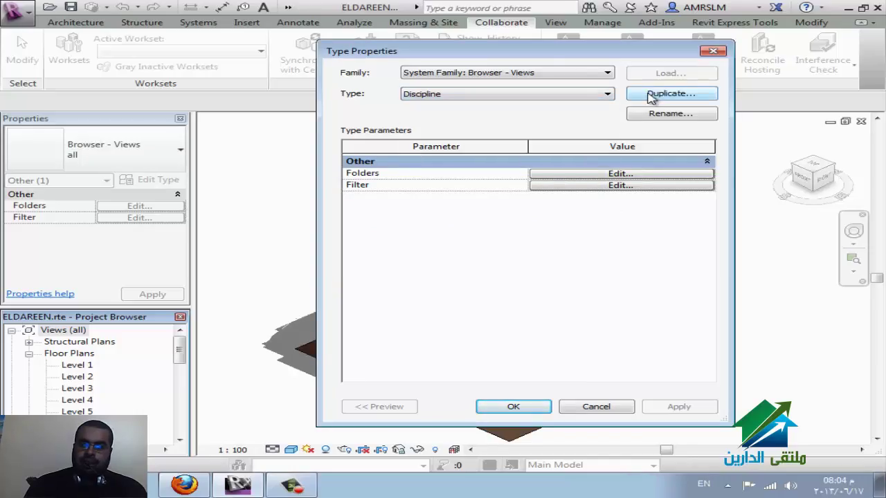
{"action": "left_click", "coordinate": [667, 96]}
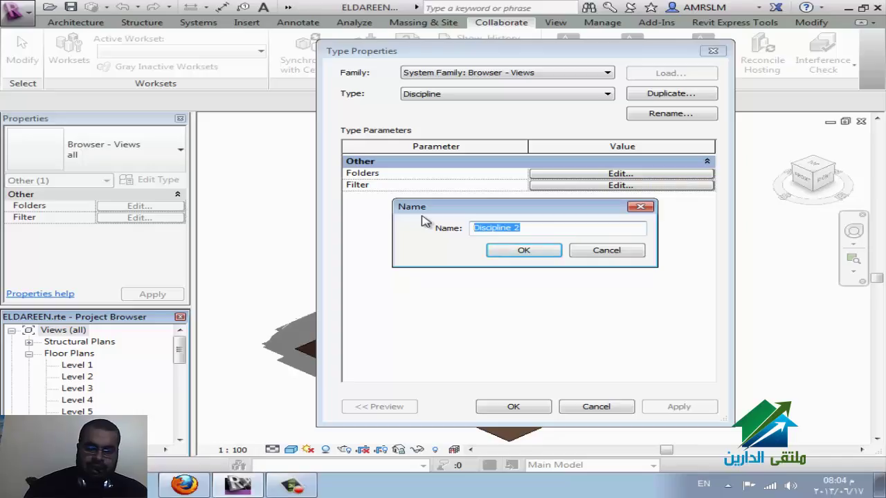
{"action": "type", "text": "eldareen"}
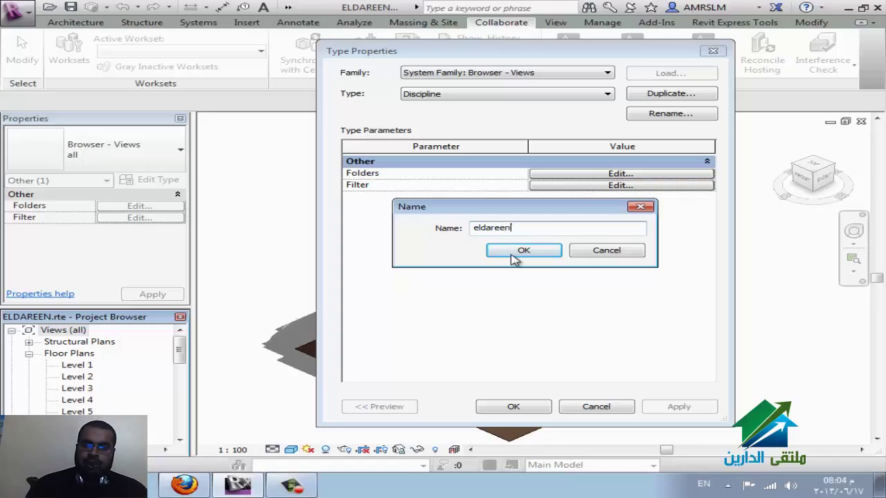
{"action": "left_click", "coordinate": [516, 251]}
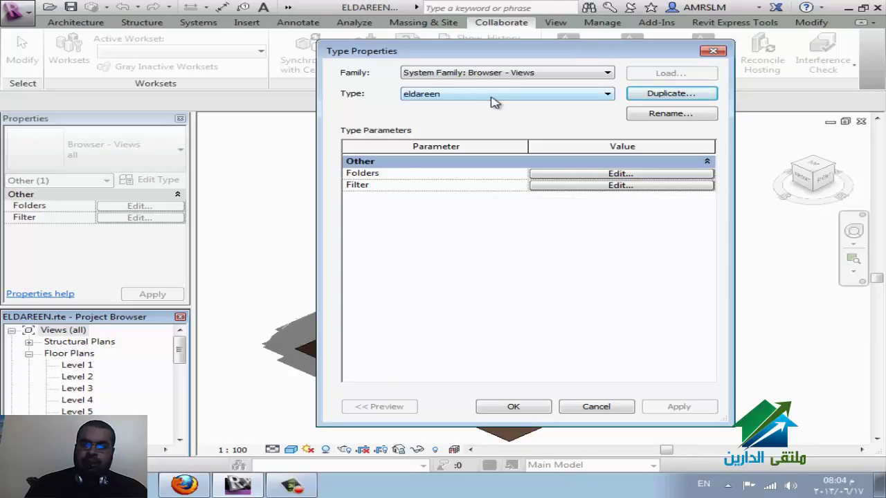
{"action": "left_click", "coordinate": [454, 95]}
{"action": "left_click", "coordinate": [454, 95]}
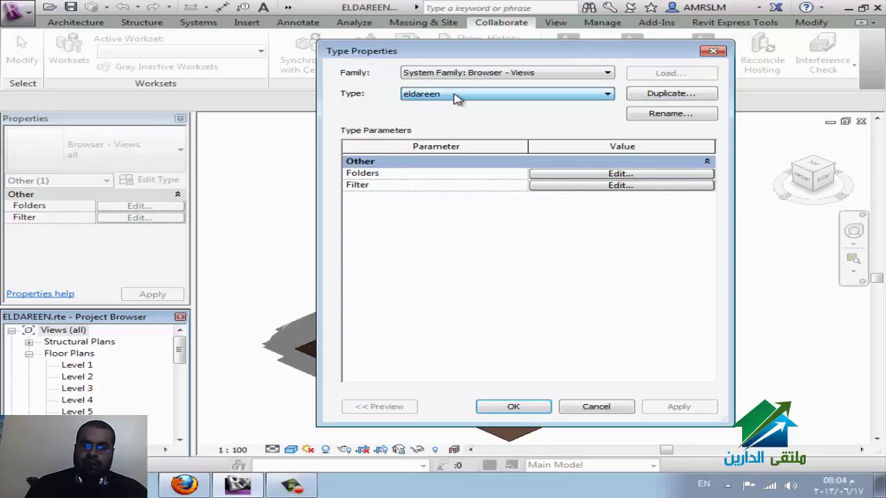
{"action": "left_click", "coordinate": [504, 97]}
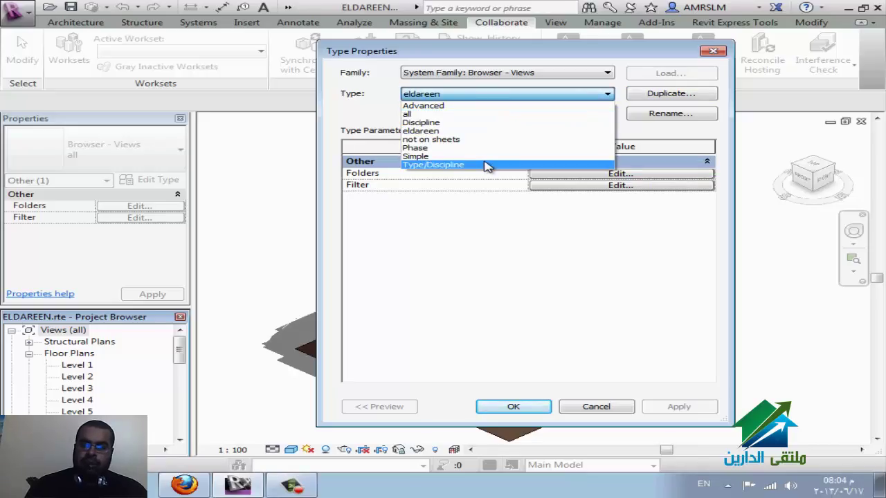
{"action": "left_click", "coordinate": [366, 116]}
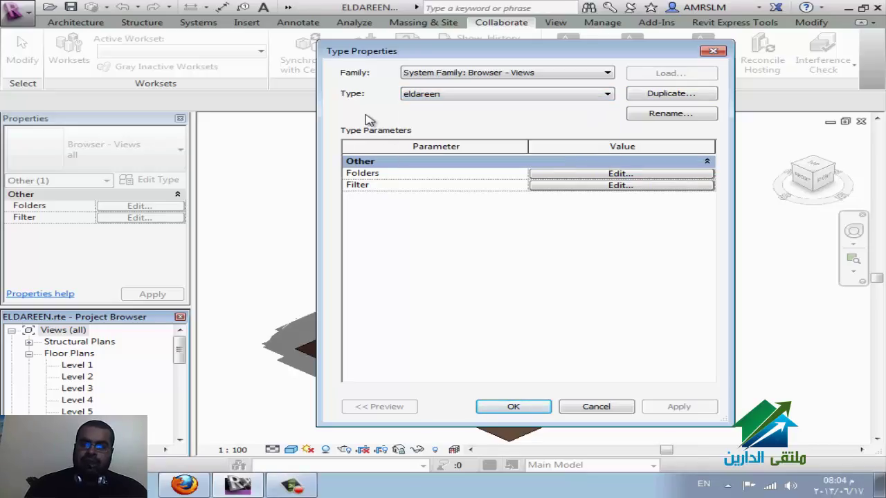
{"action": "left_click", "coordinate": [584, 174]}
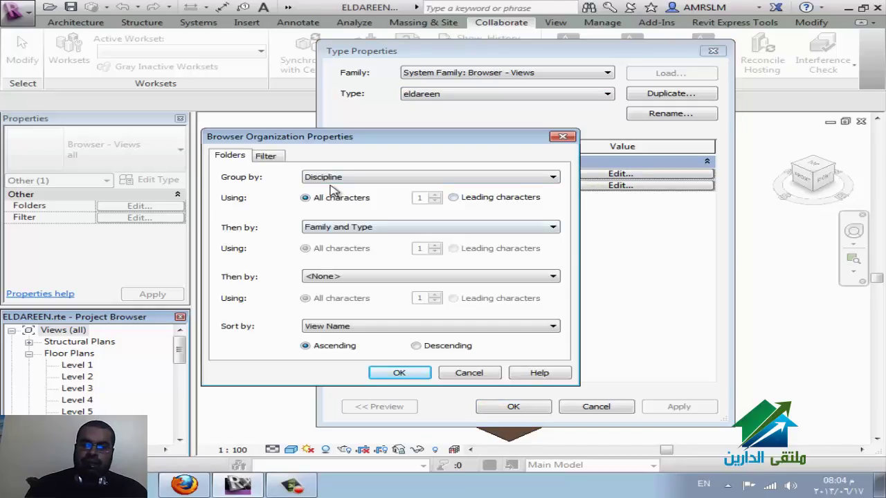
Group views by Discipline, then Sub-Discipline, then Family and Type, and confirm both dialogs
{"action": "left_click", "coordinate": [389, 230]}
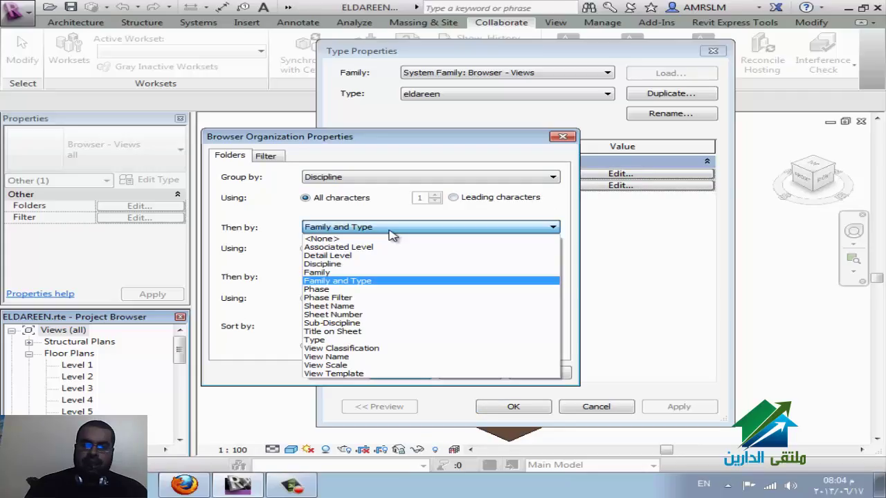
{"action": "left_click", "coordinate": [398, 323]}
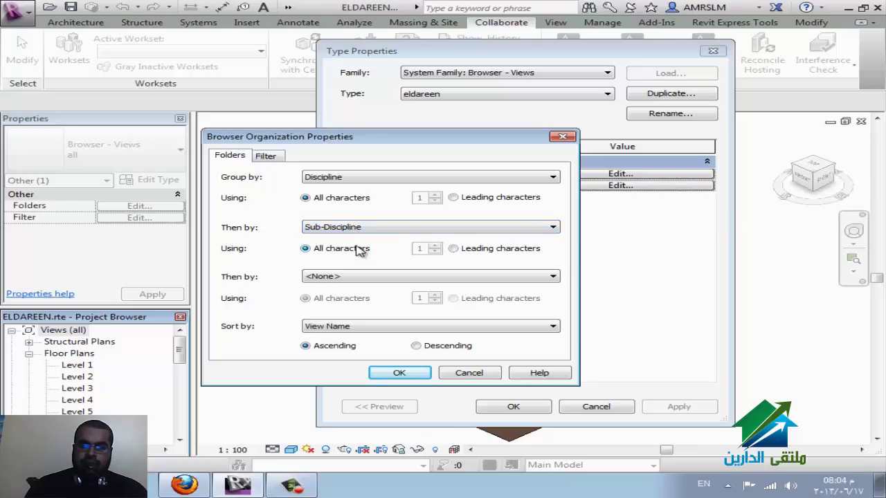
{"action": "left_click", "coordinate": [361, 280]}
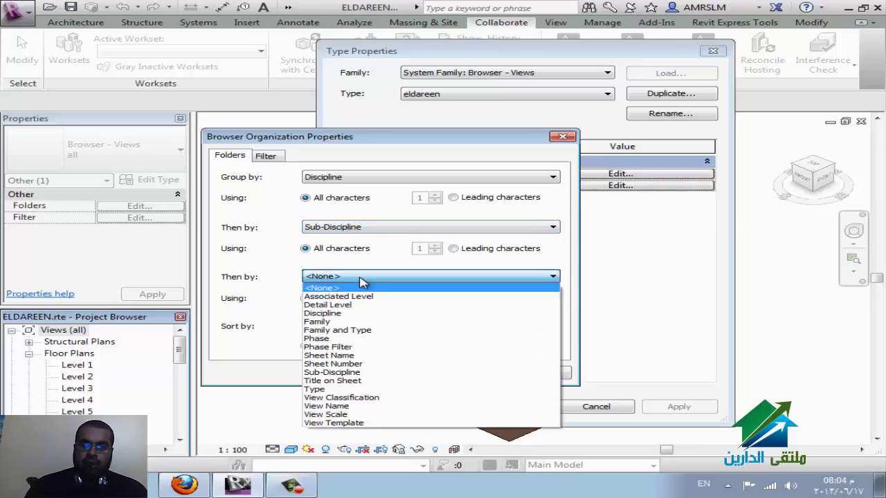
{"action": "left_click", "coordinate": [370, 330]}
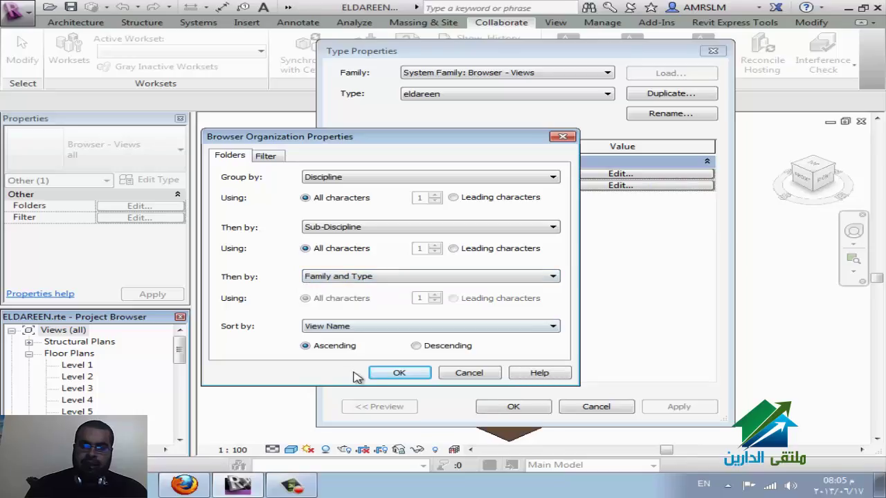
{"action": "left_click", "coordinate": [396, 372]}
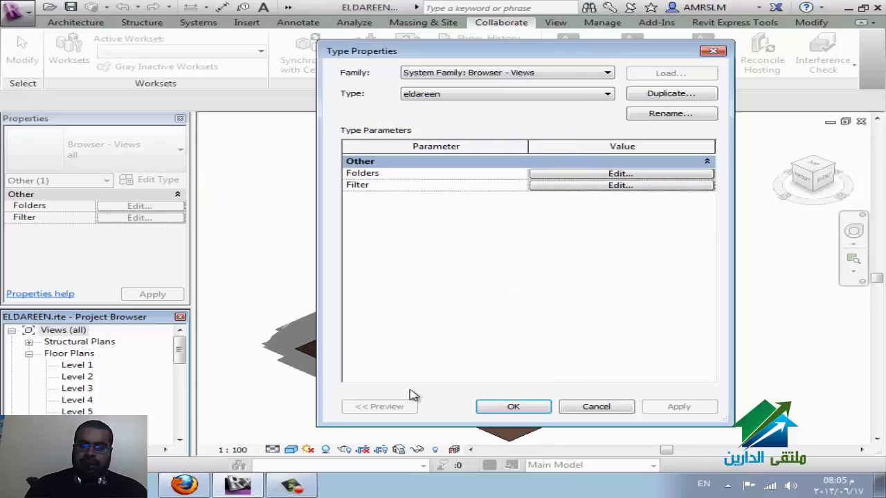
{"action": "left_click", "coordinate": [502, 412]}
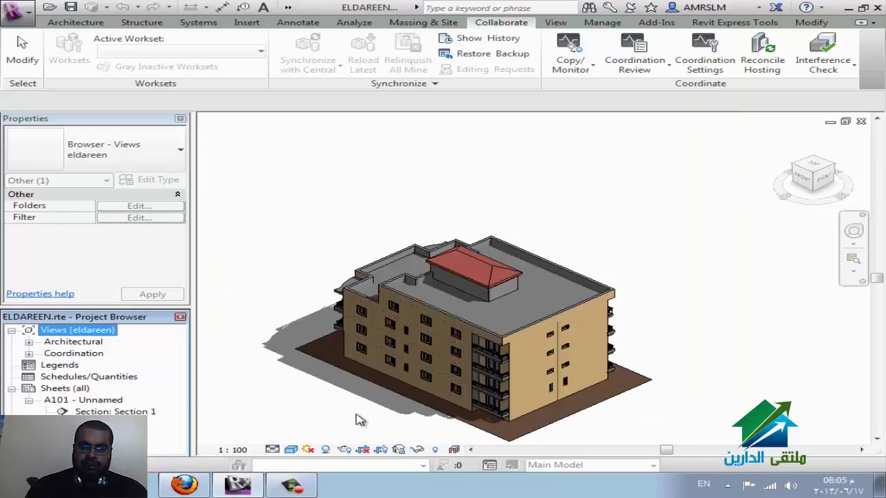
Select Architectural floor plans Level 1–5 and set their Discipline to Mechanical
{"action": "double_click", "coordinate": [88, 343]}
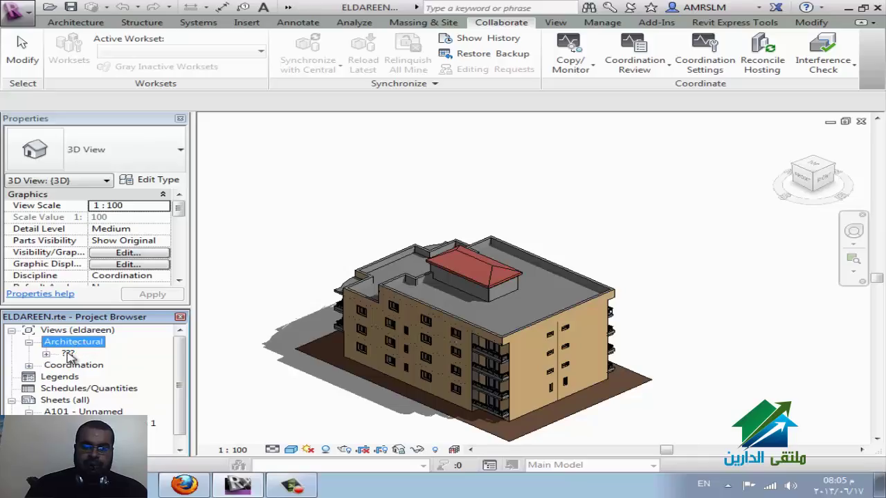
{"action": "double_click", "coordinate": [68, 353]}
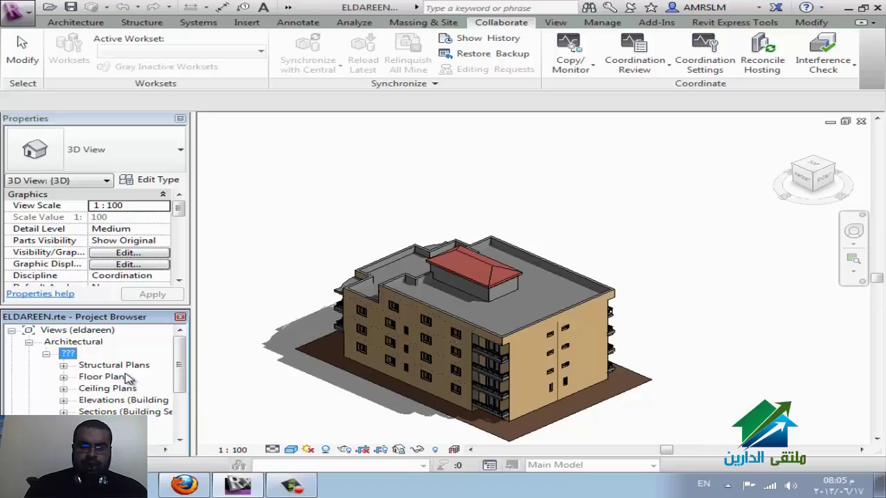
{"action": "double_click", "coordinate": [125, 377]}
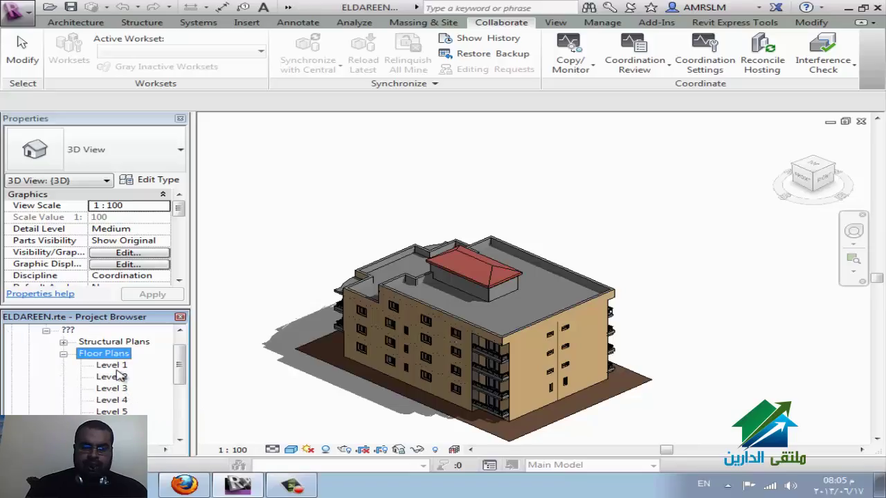
{"action": "left_click", "coordinate": [117, 368]}
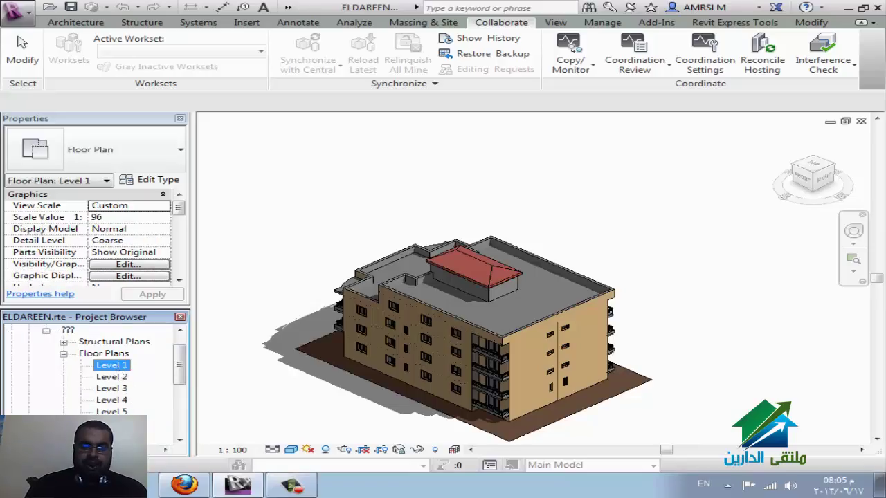
{"action": "left_click", "coordinate": [114, 411], "text": "shift"}
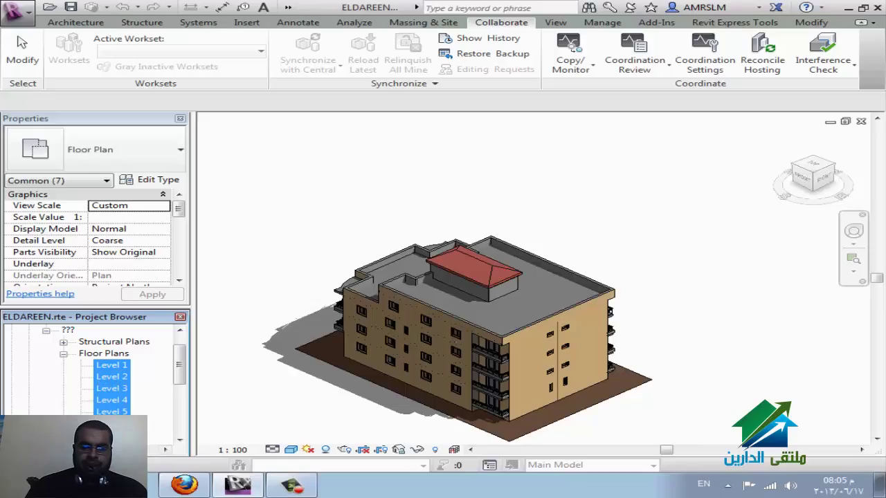
{"action": "left_click", "coordinate": [110, 365]}
{"action": "left_click", "coordinate": [114, 411], "text": "shift"}
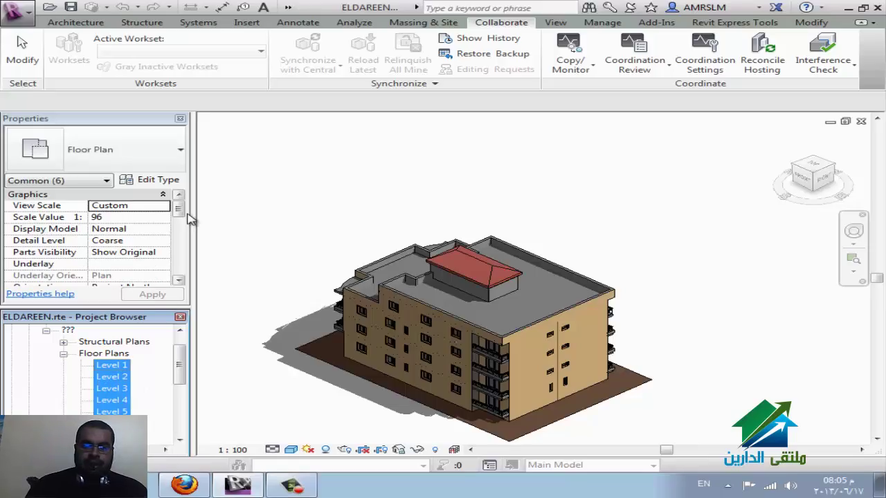
{"action": "left_click_drag", "start_coordinate": [180, 213], "coordinate": [179, 224]}
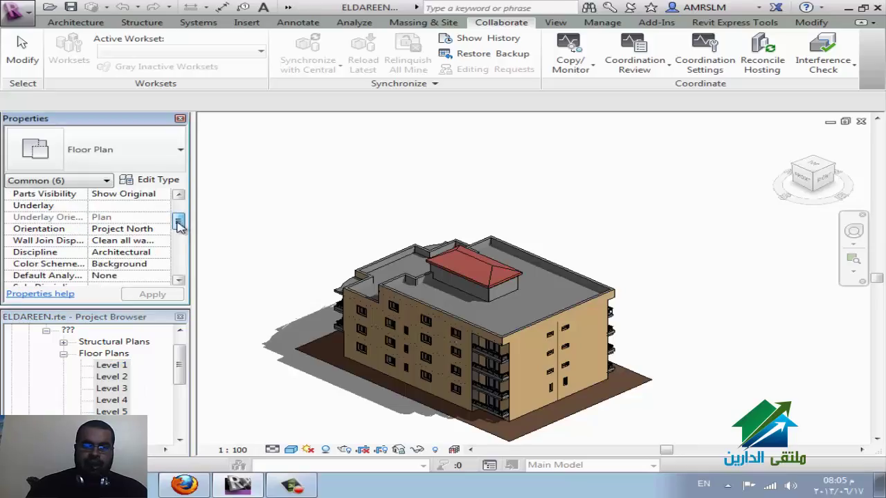
{"action": "left_click", "coordinate": [162, 253]}
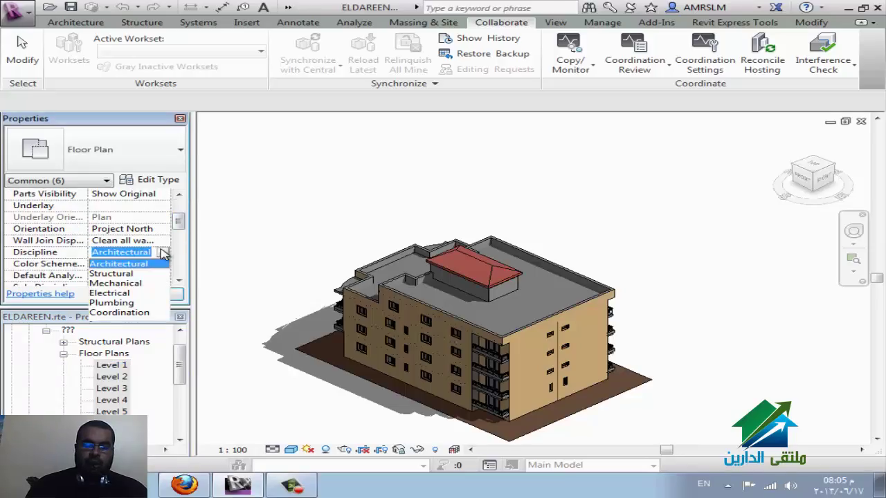
{"action": "left_click", "coordinate": [142, 283]}
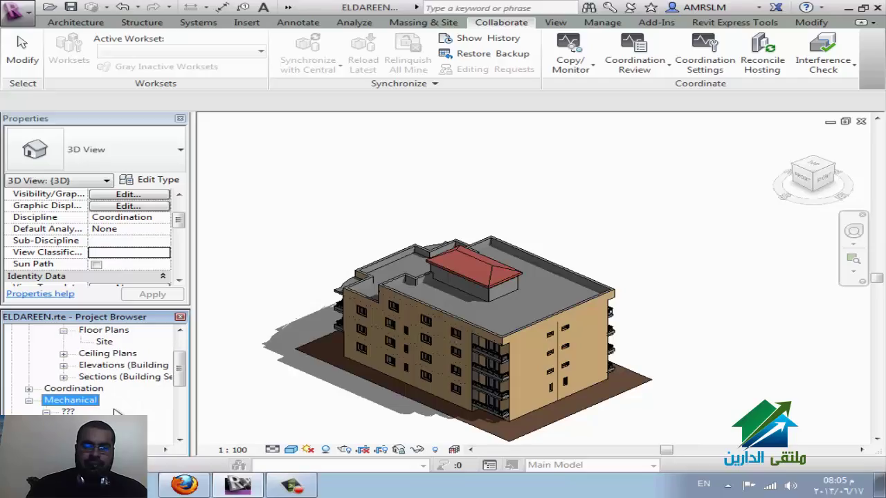
Give the Mechanical Level 1–5 floor plans the Sub-Discipline 'hvac' and apply
{"action": "left_click", "coordinate": [113, 412]}
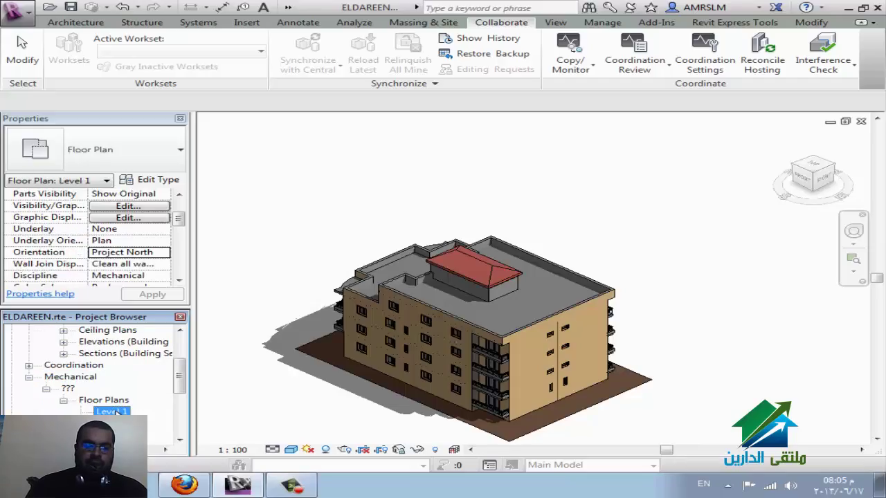
{"action": "left_click", "coordinate": [112, 412], "text": "shift"}
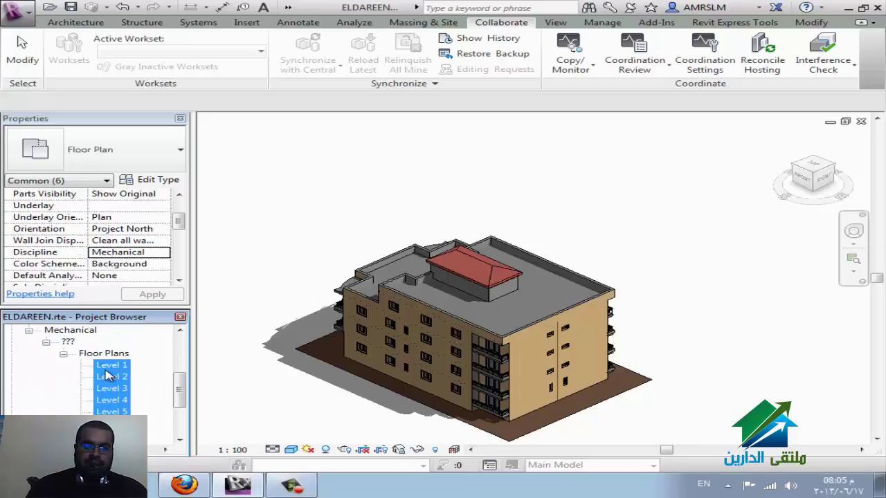
{"action": "left_click", "coordinate": [179, 283]}
{"action": "left_click", "coordinate": [178, 284]}
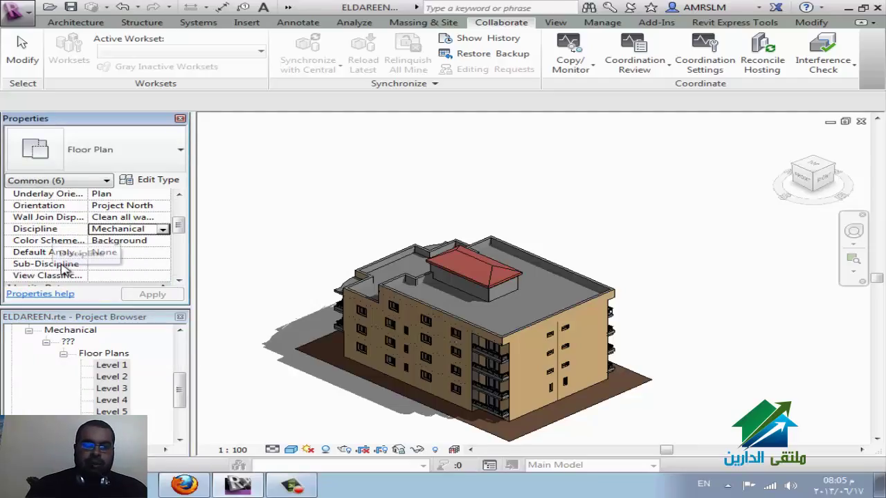
{"action": "left_click", "coordinate": [111, 264]}
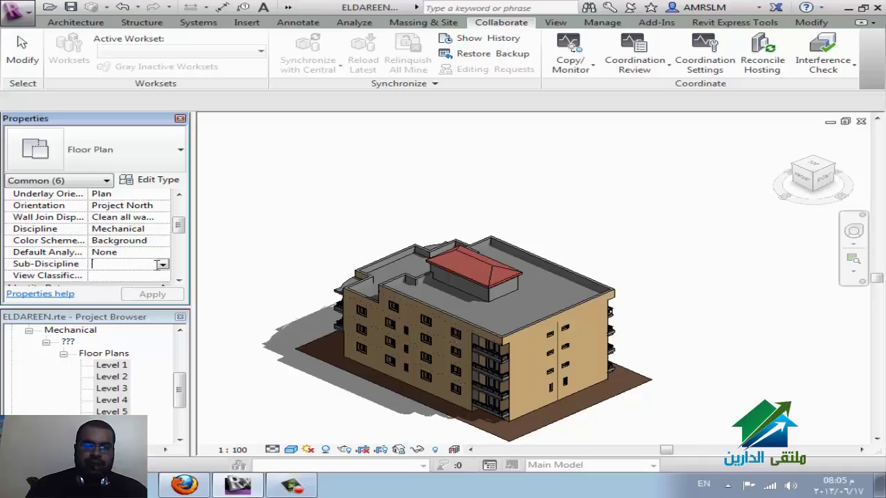
{"action": "type", "text": "hvac"}
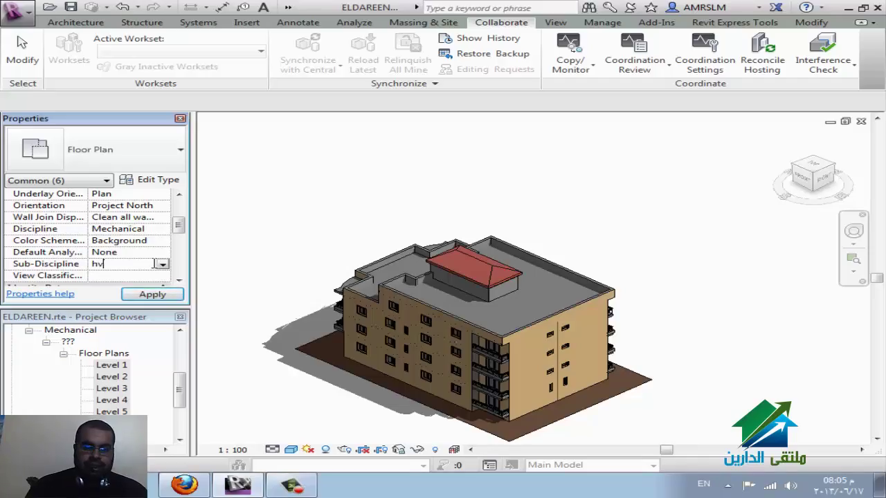
{"action": "left_click", "coordinate": [152, 294]}
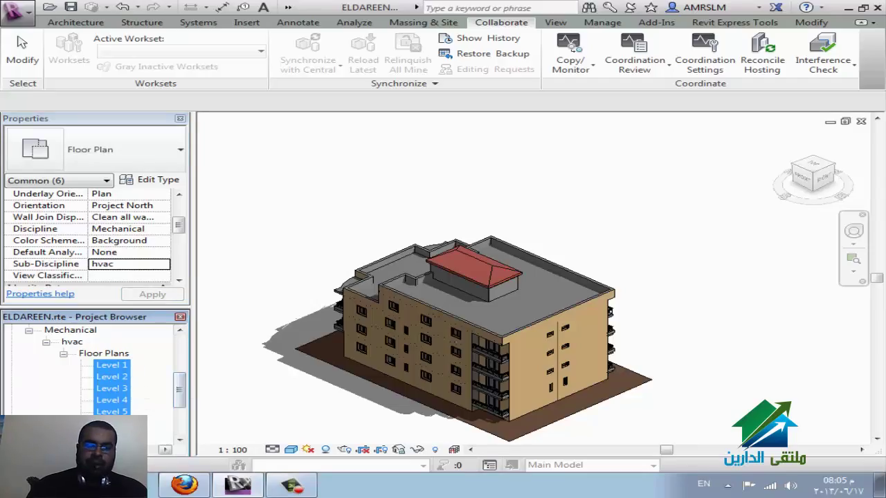
{"action": "left_click", "coordinate": [184, 486]}
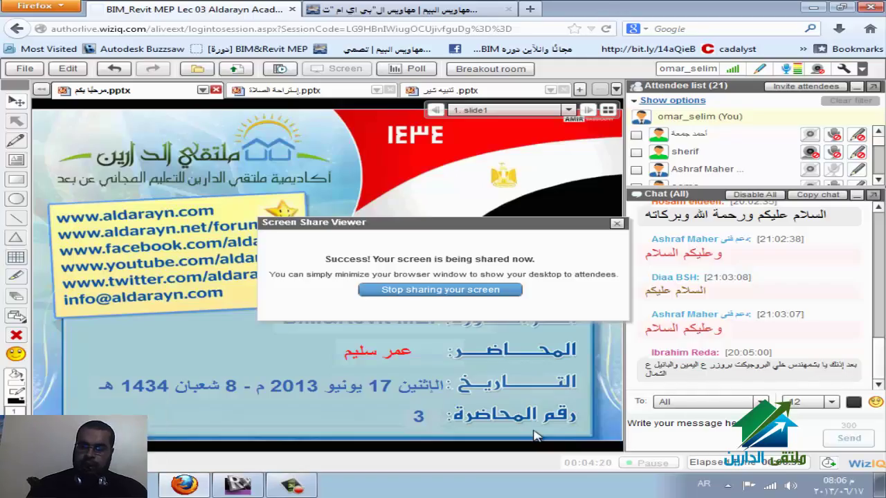
{"action": "left_click", "coordinate": [251, 487]}
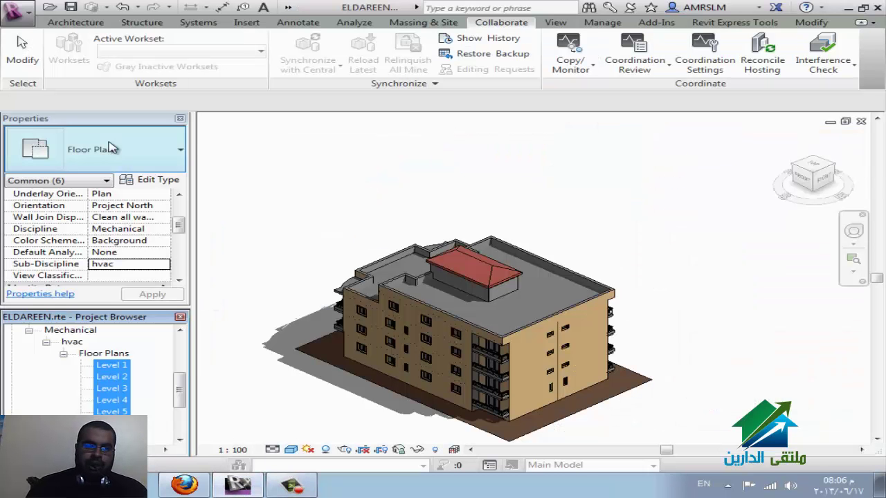
Undock and redock the Project Browser above Properties, then close the Properties palette
{"action": "left_click_drag", "start_coordinate": [78, 317], "coordinate": [776, 144]}
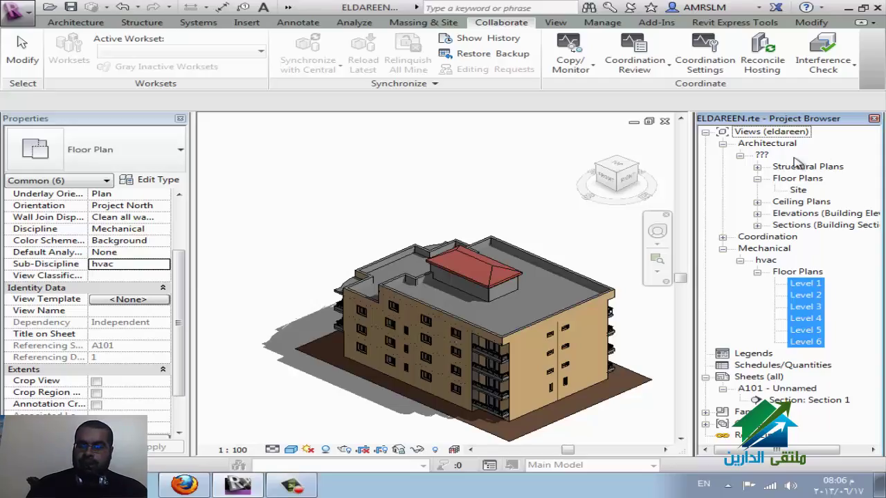
{"action": "left_click_drag", "start_coordinate": [830, 125], "coordinate": [148, 299]}
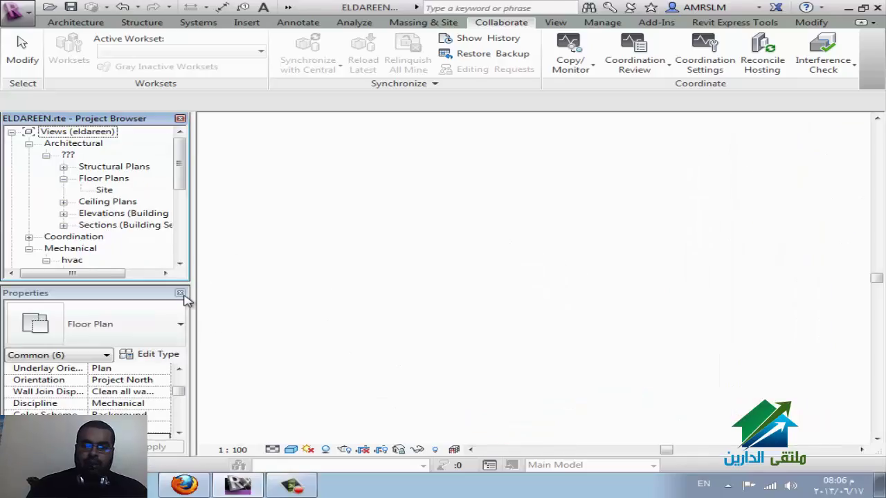
{"action": "left_click", "coordinate": [179, 295]}
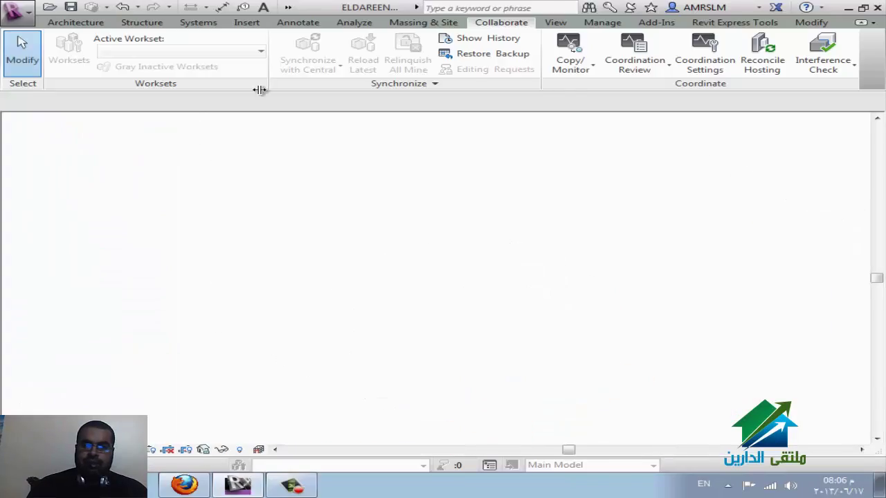
Restore the Project Browser and Properties palette from User Interface and scroll to Mechanical › hvac
{"action": "left_click", "coordinate": [557, 23]}
{"action": "left_click", "coordinate": [830, 66]}
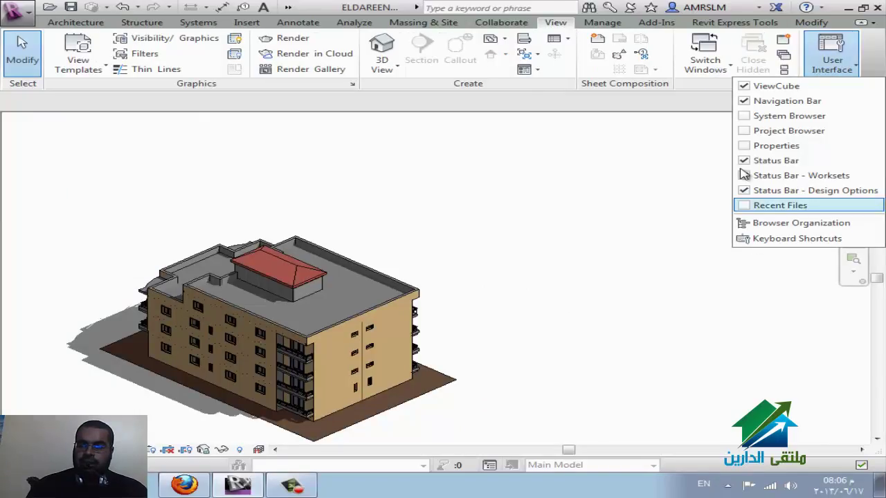
{"action": "left_click", "coordinate": [748, 135]}
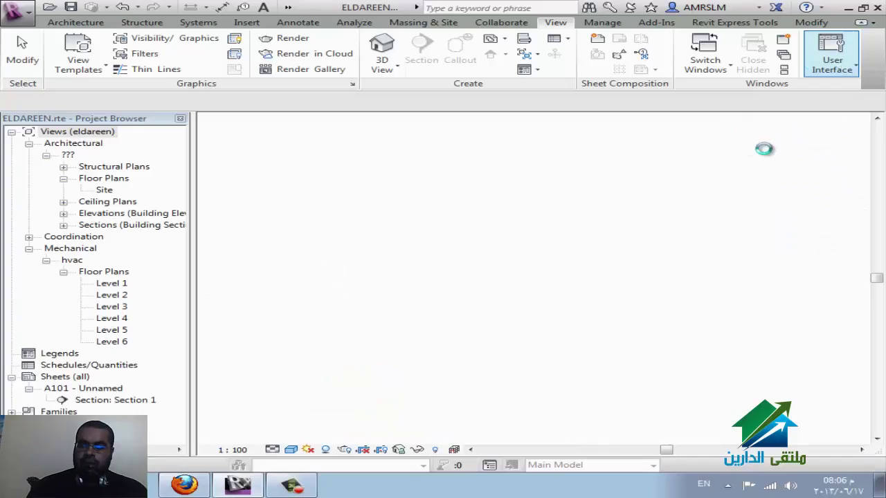
{"action": "left_click", "coordinate": [830, 63]}
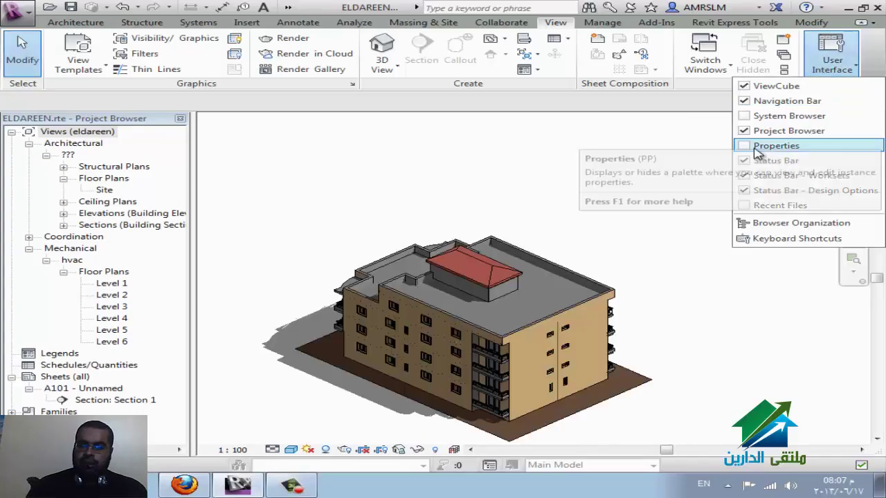
{"action": "left_click", "coordinate": [789, 145]}
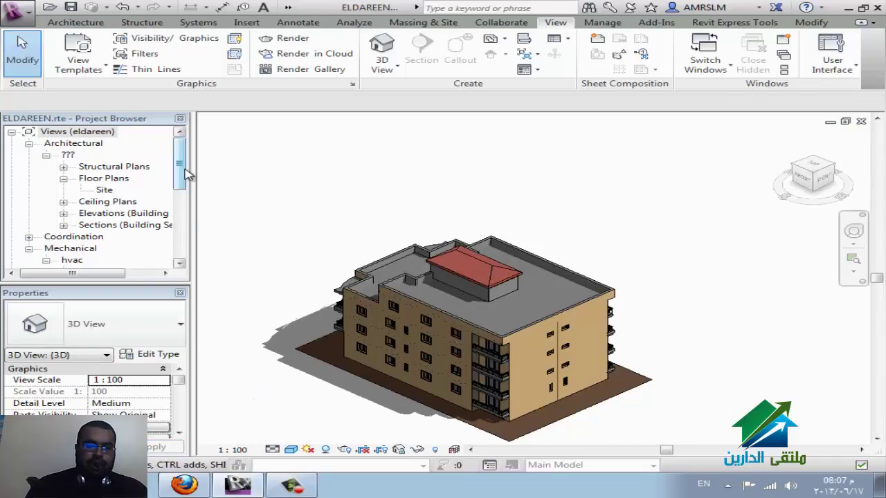
{"action": "left_click_drag", "start_coordinate": [181, 174], "coordinate": [185, 209]}
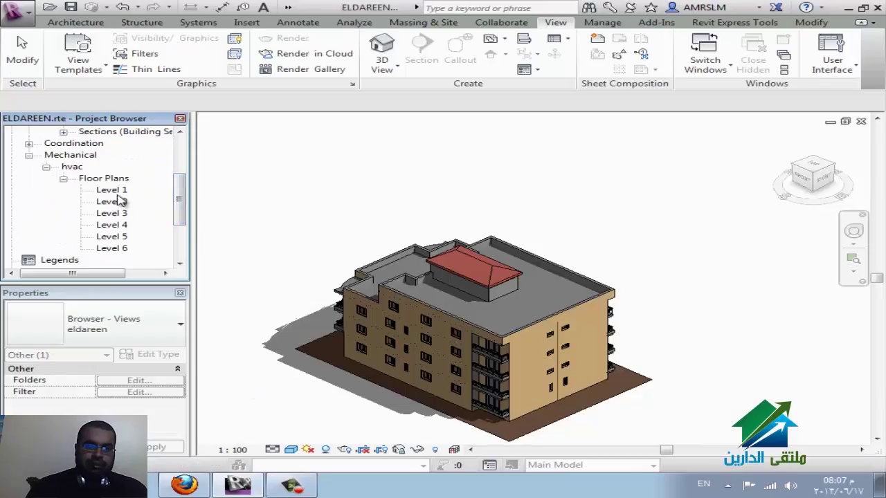
Expand Ceiling Plans and select Level 1 through Level 6 together
{"action": "left_click", "coordinate": [119, 193]}
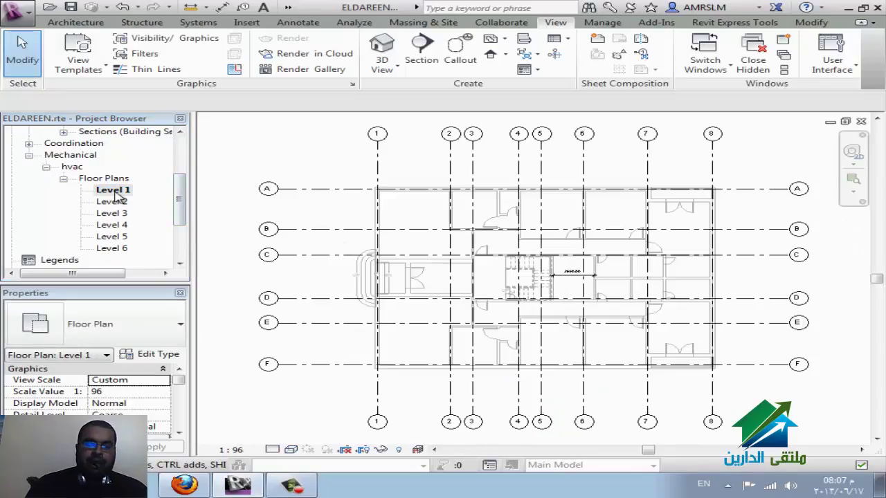
{"action": "left_click_drag", "start_coordinate": [178, 197], "coordinate": [179, 166]}
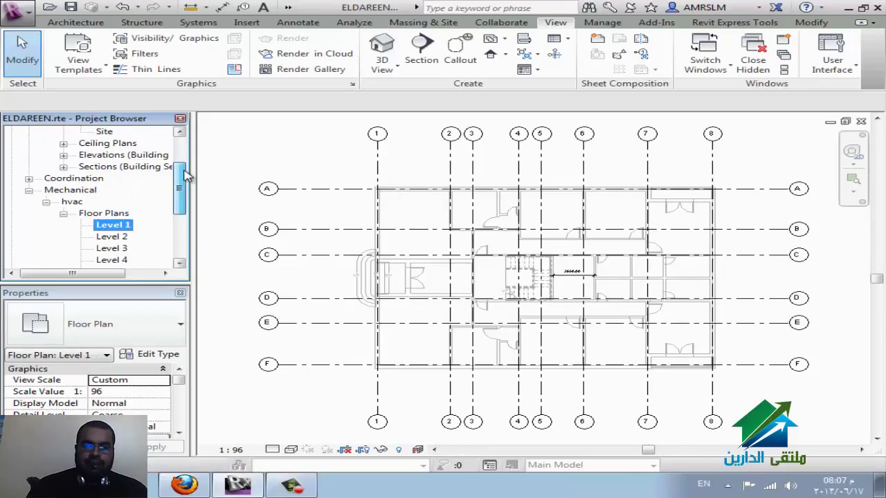
{"action": "left_click", "coordinate": [63, 190]}
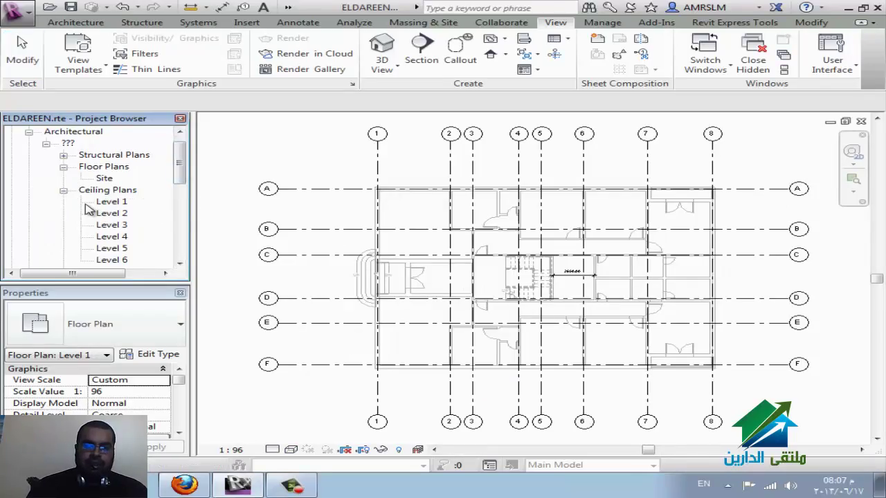
{"action": "left_click", "coordinate": [104, 213]}
{"action": "left_click", "coordinate": [119, 202]}
{"action": "scroll", "coordinate": [119, 202], "scroll_direction": "down", "scroll_amount": 1}
{"action": "left_click", "coordinate": [125, 225], "text": "shift"}
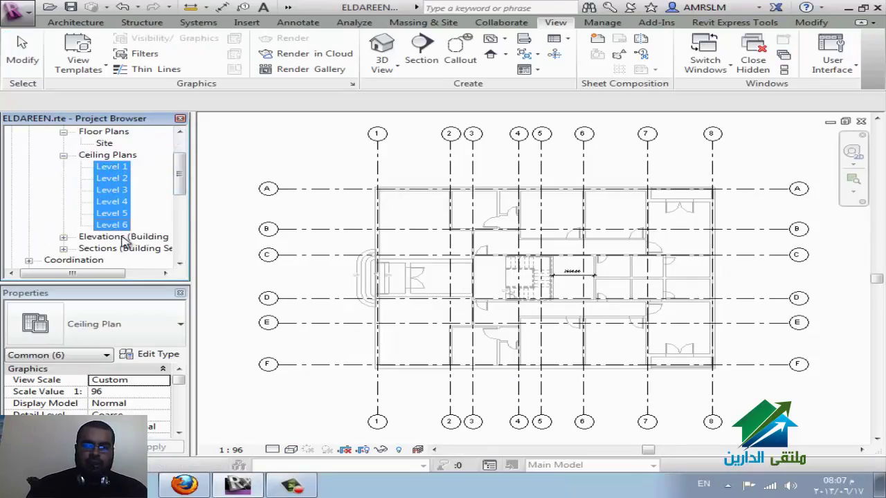
Set the six ceiling plans' Discipline to Mechanical and Sub-Discipline to HVAC
{"action": "left_click", "coordinate": [179, 434]}
{"action": "left_click", "coordinate": [179, 433]}
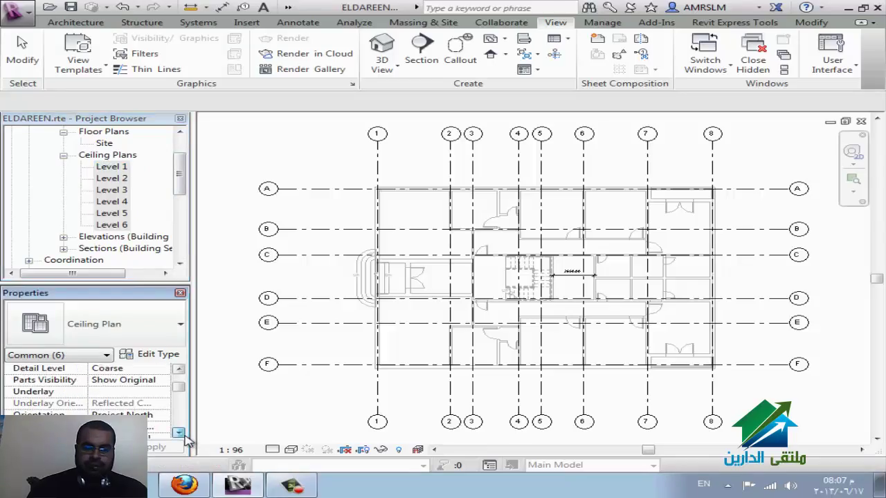
{"action": "left_click", "coordinate": [179, 433]}
{"action": "left_click", "coordinate": [179, 433]}
{"action": "left_click", "coordinate": [179, 433]}
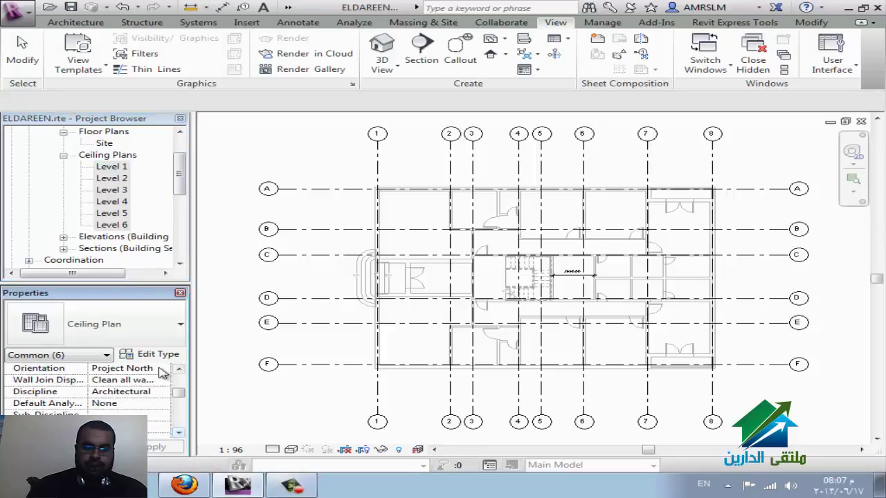
{"action": "left_click", "coordinate": [162, 392]}
{"action": "left_click", "coordinate": [162, 392]}
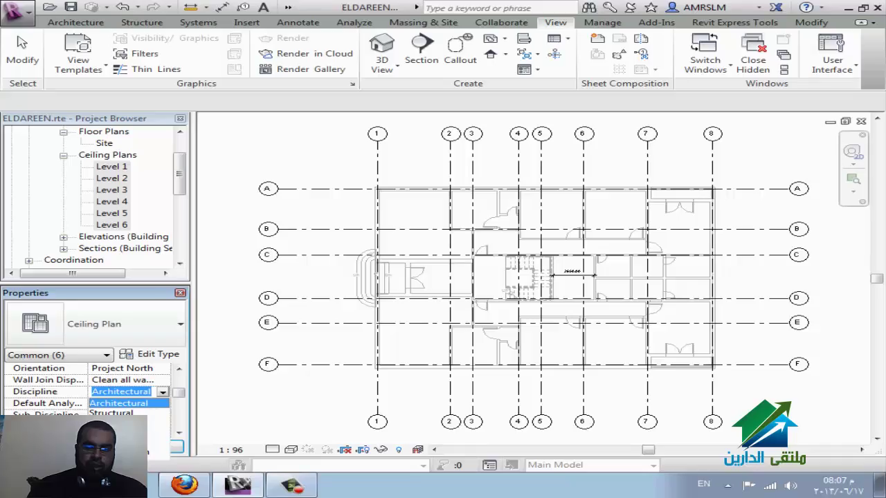
{"action": "left_click", "coordinate": [160, 424]}
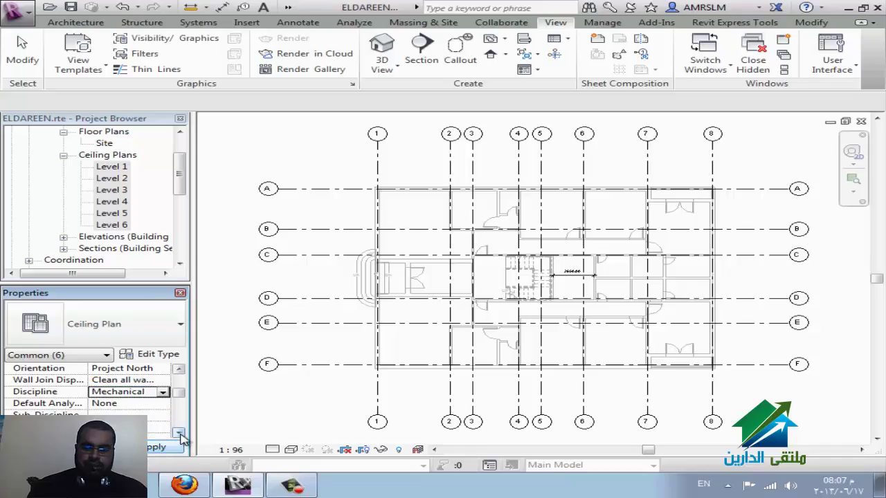
{"action": "left_click", "coordinate": [179, 434]}
{"action": "left_click", "coordinate": [179, 434]}
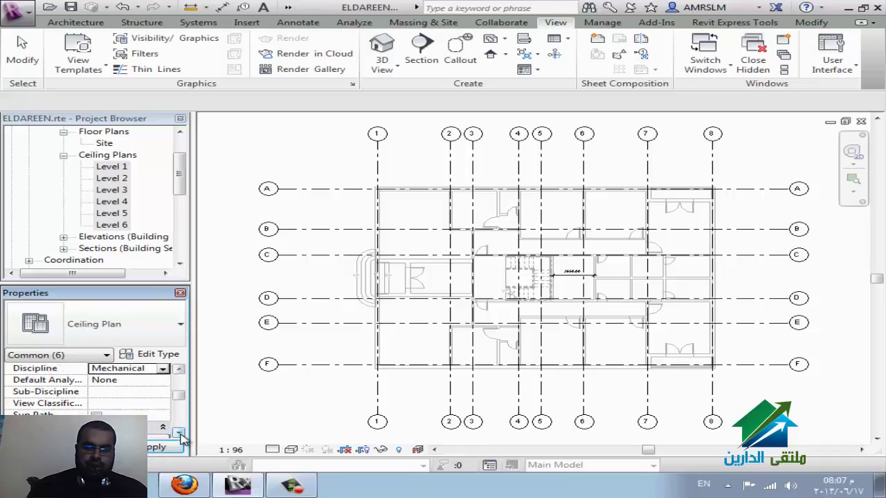
{"action": "left_click", "coordinate": [164, 395]}
{"action": "left_click", "coordinate": [163, 393]}
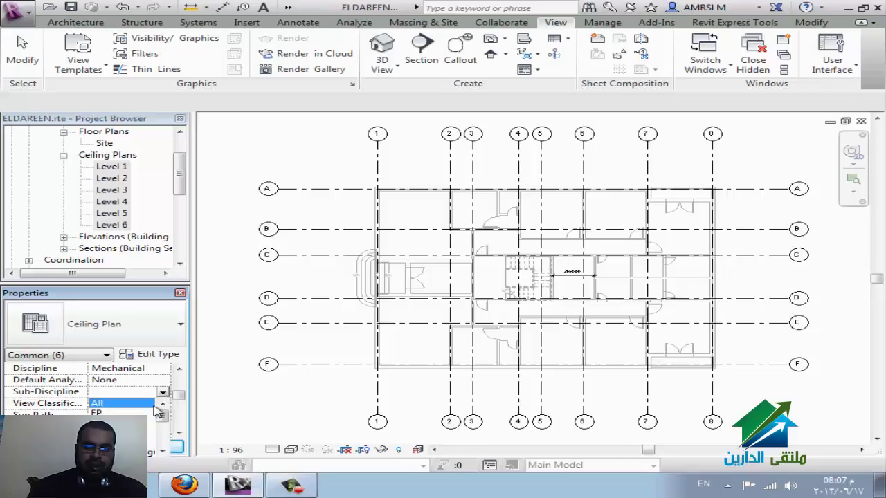
{"action": "left_click", "coordinate": [145, 423]}
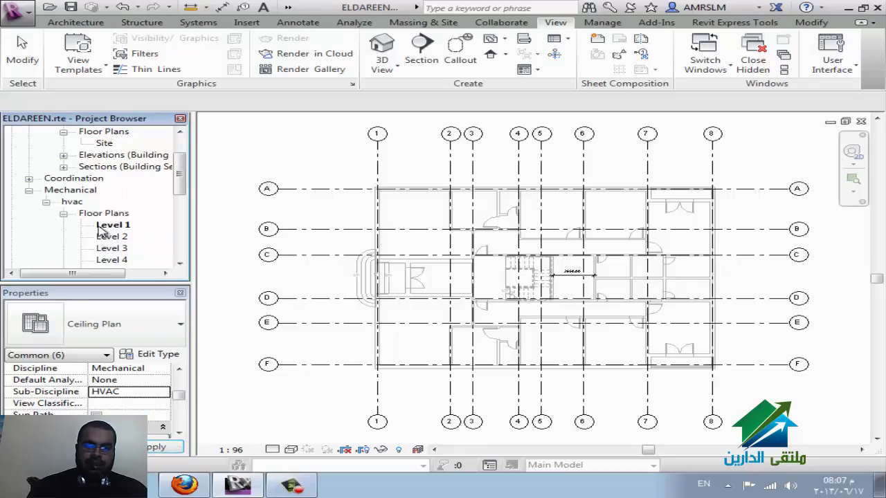
Open the Level 1 ceiling plan under Mechanical › hvac
{"action": "left_click", "coordinate": [101, 226]}
{"action": "scroll", "coordinate": [104, 231], "scroll_direction": "down", "scroll_amount": 1}
{"action": "scroll", "coordinate": [107, 231], "scroll_direction": "down", "scroll_amount": 1}
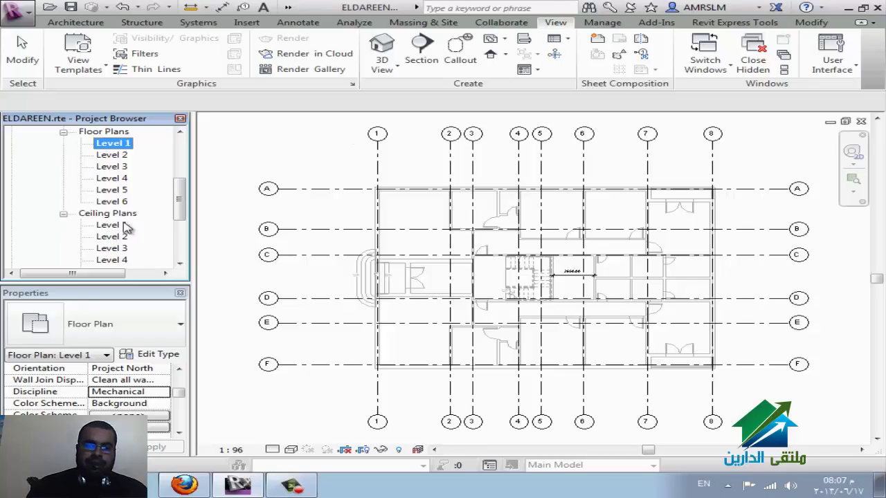
{"action": "double_click", "coordinate": [122, 226]}
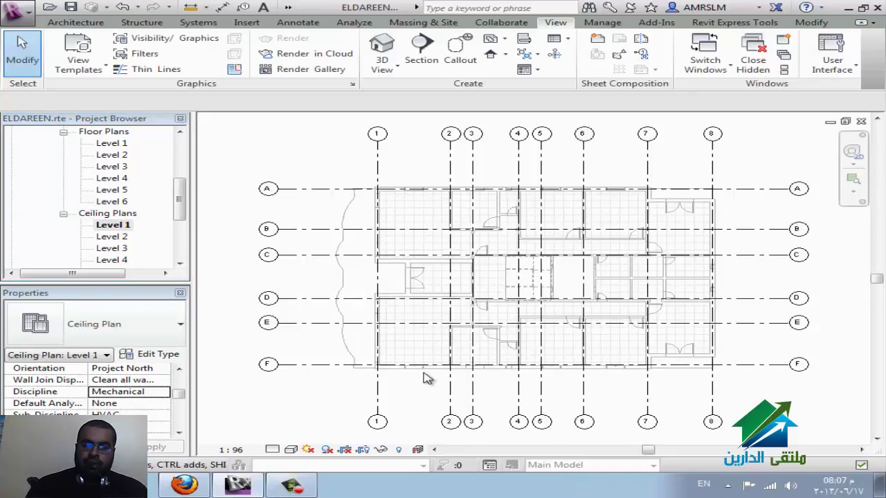
Draw a section top-to-bottom along grid 6, pull its far clip in, and go to the view
{"action": "left_click", "coordinate": [419, 53]}
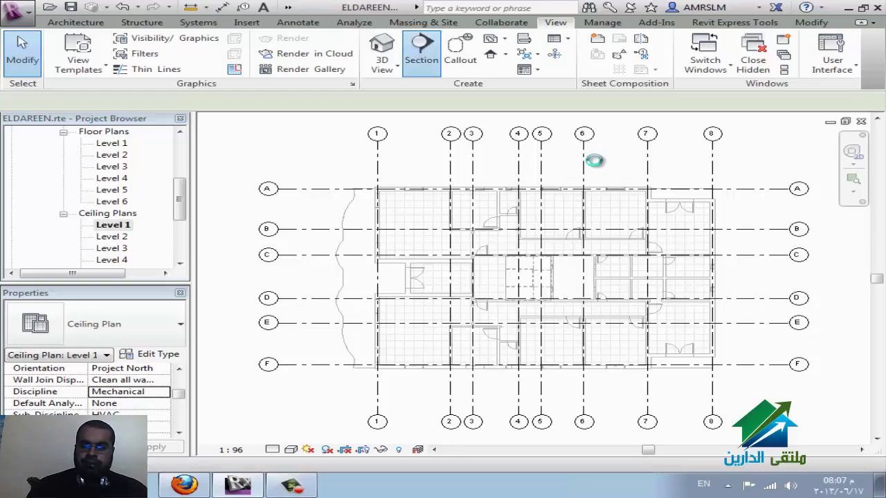
{"action": "left_click", "coordinate": [584, 156]}
{"action": "left_click", "coordinate": [585, 347]}
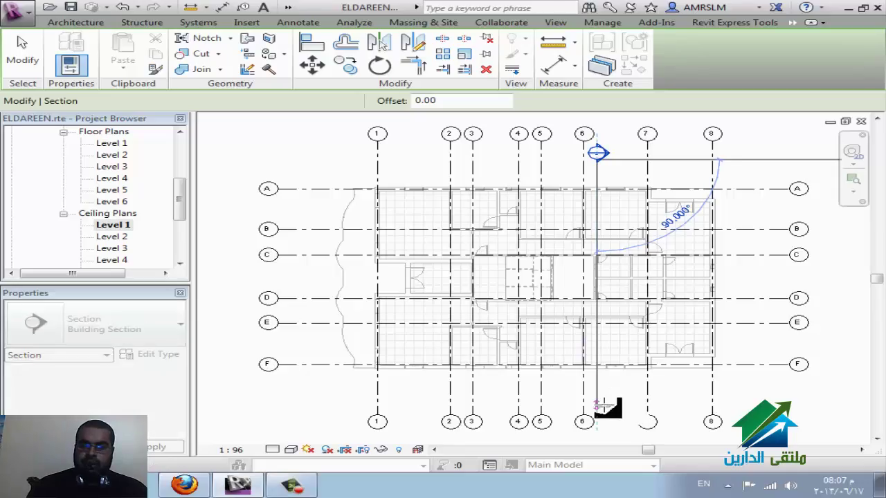
{"action": "left_click", "coordinate": [621, 397]}
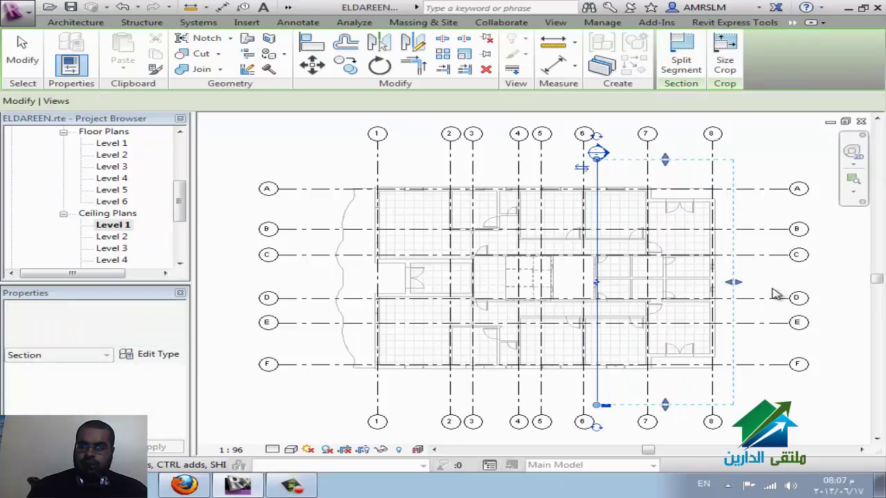
{"action": "mouse_move", "coordinate": [734, 283]}
{"action": "left_mouse_down"}
{"action": "mouse_move", "coordinate": [654, 283]}
{"action": "mouse_move", "coordinate": [597, 354]}
{"action": "left_mouse_up"}
{"action": "right_click", "coordinate": [596, 354]}
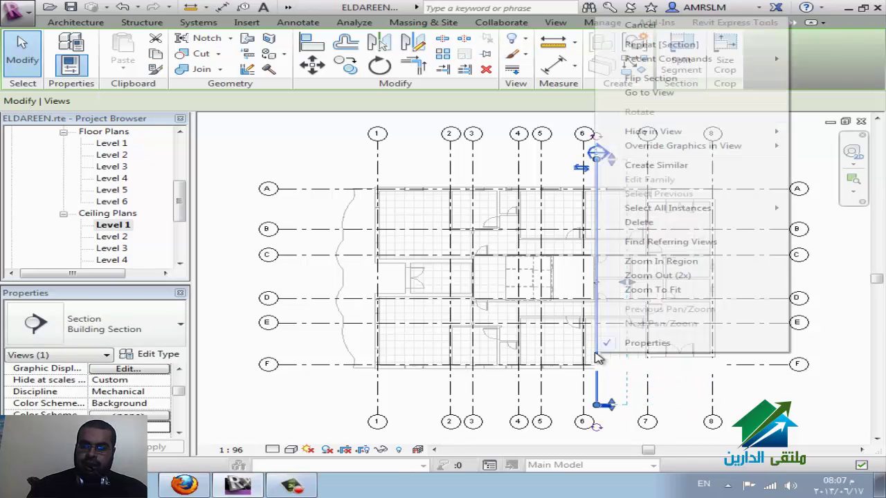
{"action": "left_click", "coordinate": [650, 93]}
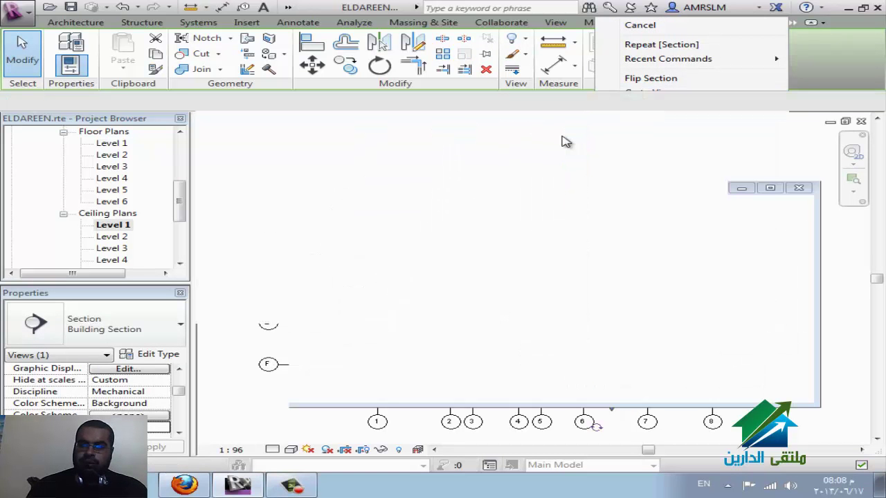
Zoom into the section and pick out the ceiling below the floor slab
{"action": "scroll", "coordinate": [653, 405], "scroll_direction": "up", "scroll_amount": 2}
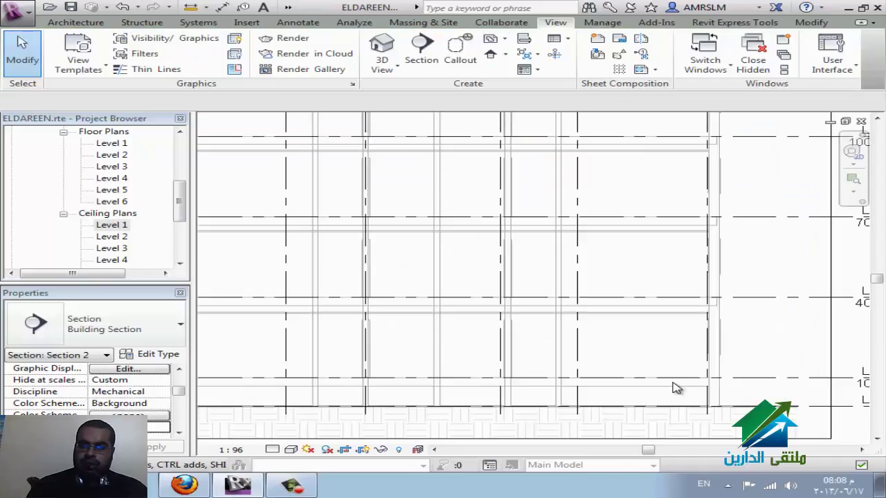
{"action": "scroll", "coordinate": [720, 321], "scroll_direction": "up", "scroll_amount": 2}
{"action": "scroll", "coordinate": [768, 267], "scroll_direction": "up", "scroll_amount": 2}
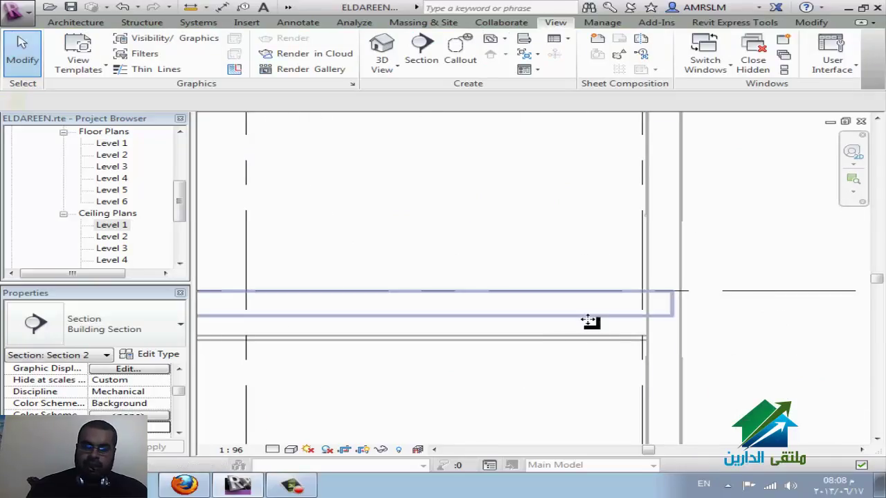
{"action": "left_click", "coordinate": [589, 322]}
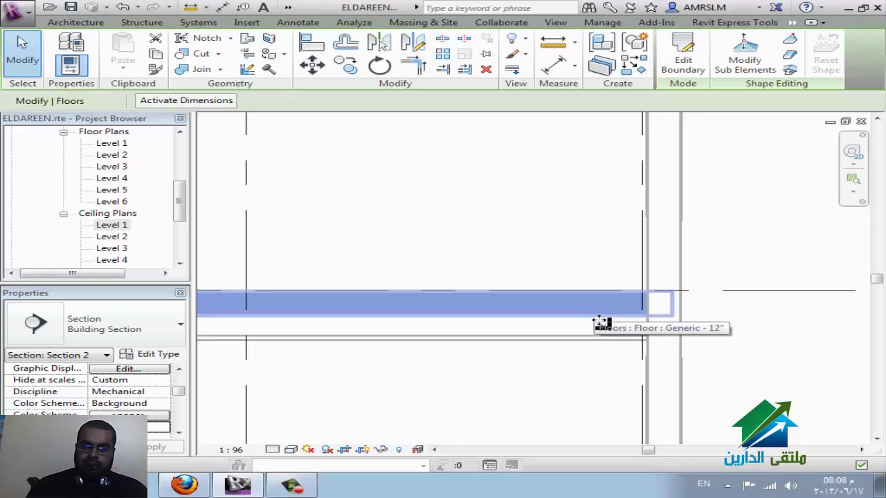
{"action": "left_click", "coordinate": [564, 343]}
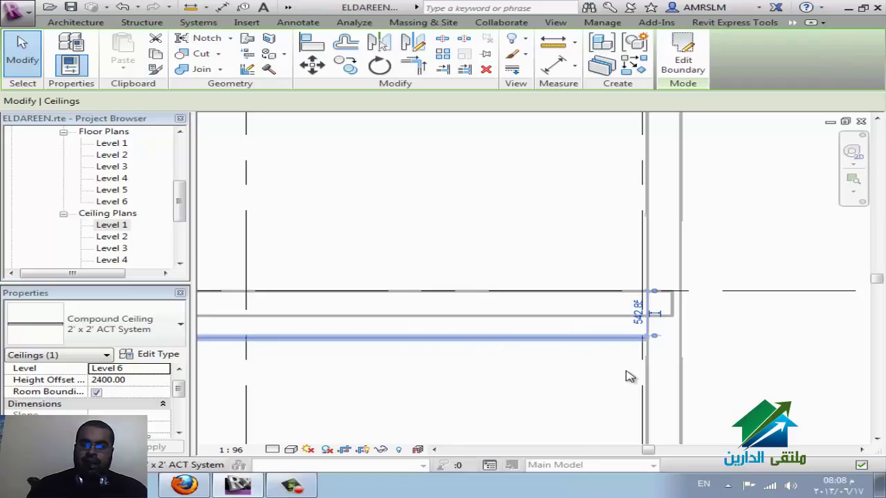
{"action": "scroll", "coordinate": [632, 376], "scroll_direction": "down", "scroll_amount": 1}
{"action": "middle_click_drag", "start_coordinate": [710, 309], "coordinate": [718, 245]}
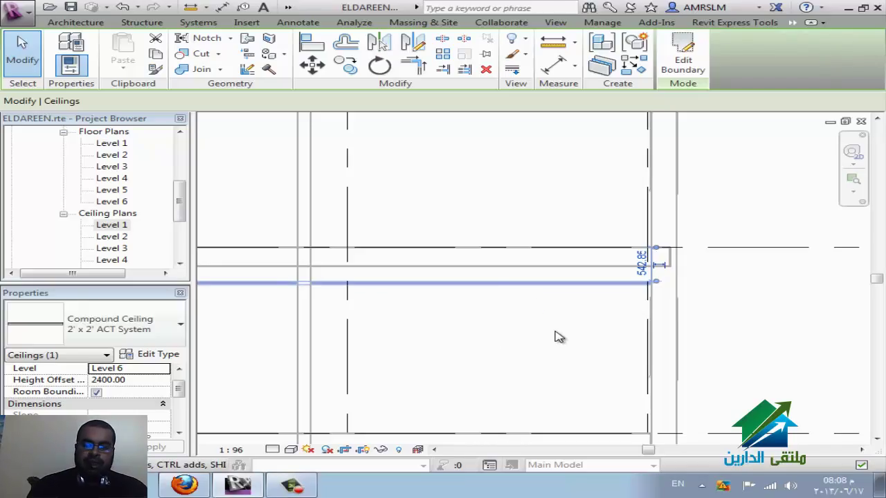
Set the ceiling's Height Offset From Level to 2000, then deselect it
{"action": "left_click", "coordinate": [167, 380]}
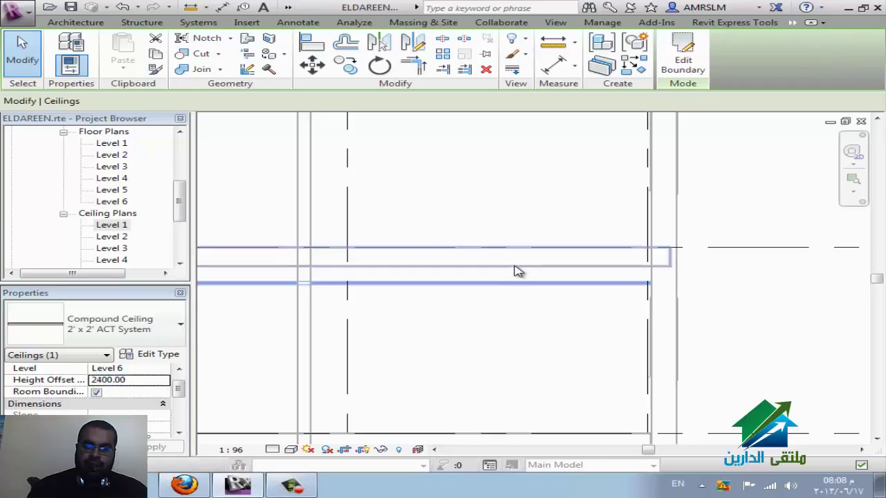
{"action": "left_click", "coordinate": [567, 278]}
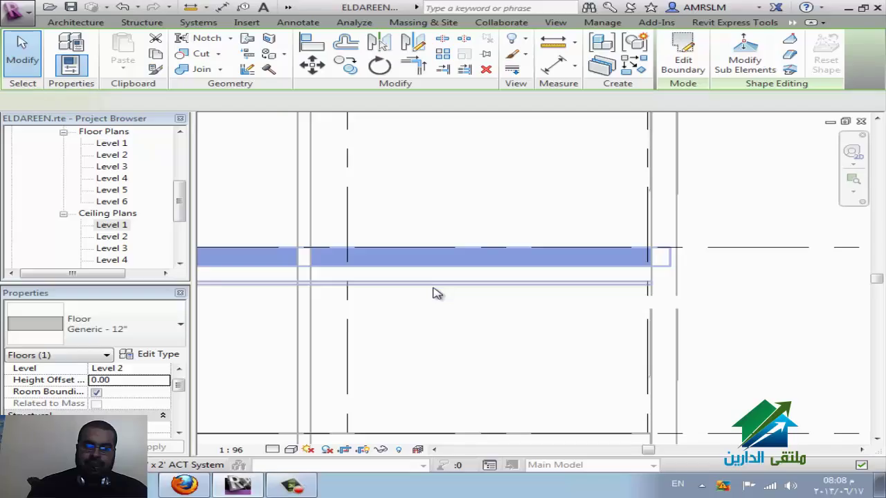
{"action": "left_click", "coordinate": [437, 293]}
{"action": "left_click", "coordinate": [150, 381]}
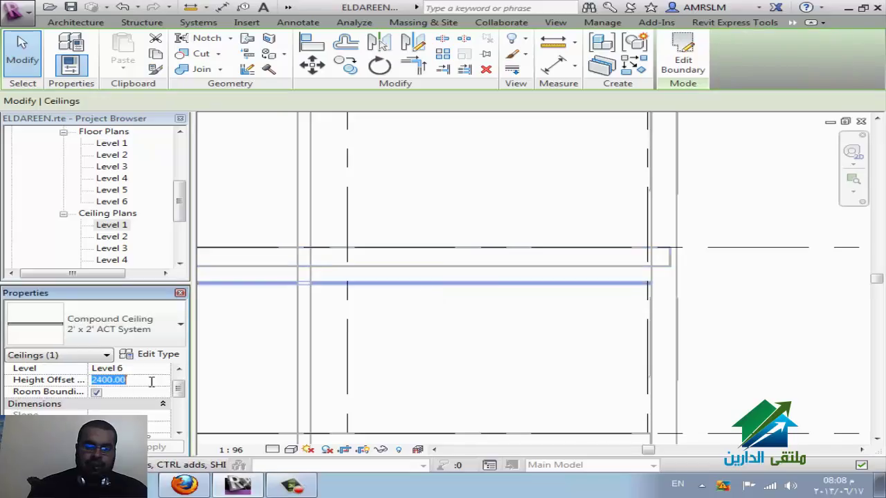
{"action": "type", "text": "2000"}
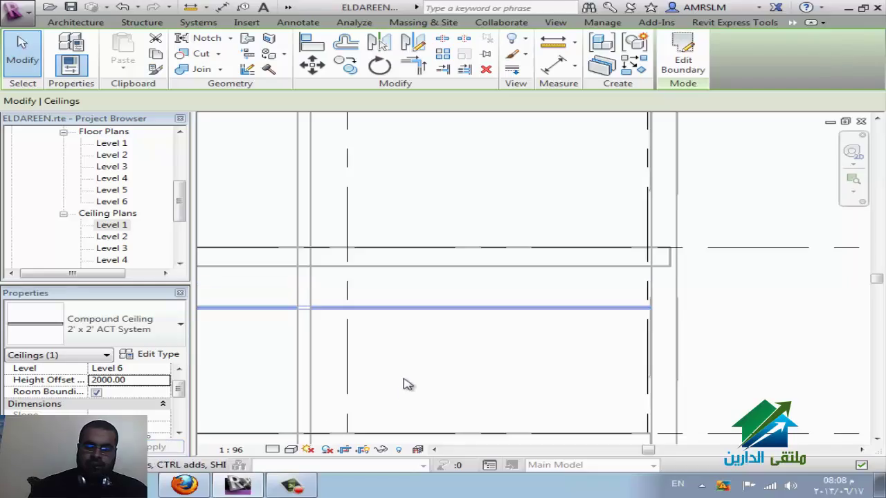
{"action": "left_click", "coordinate": [540, 369]}
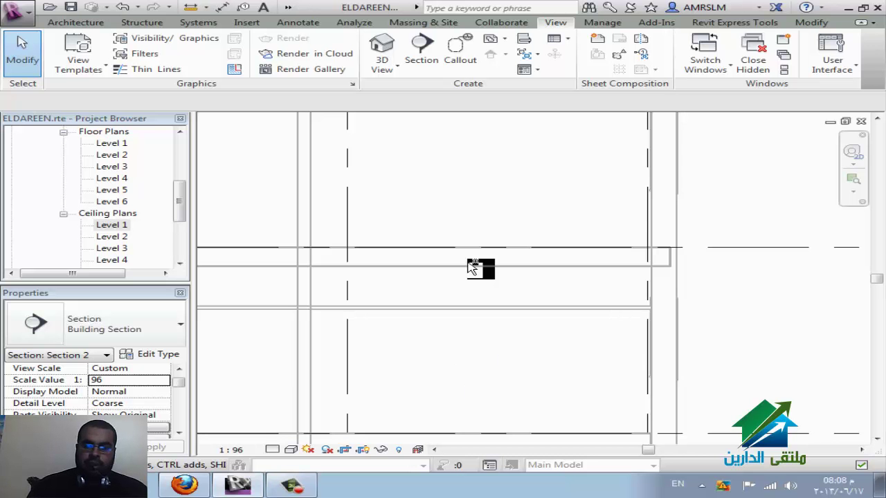
Zoom the Level 1 ceiling plan to fit, then zoom back in on the tile grid
{"action": "scroll", "coordinate": [474, 268], "scroll_direction": "down", "scroll_amount": 5}
{"action": "key", "text": "Escape"}
{"action": "scroll", "coordinate": [668, 336], "scroll_direction": "up", "scroll_amount": 4}
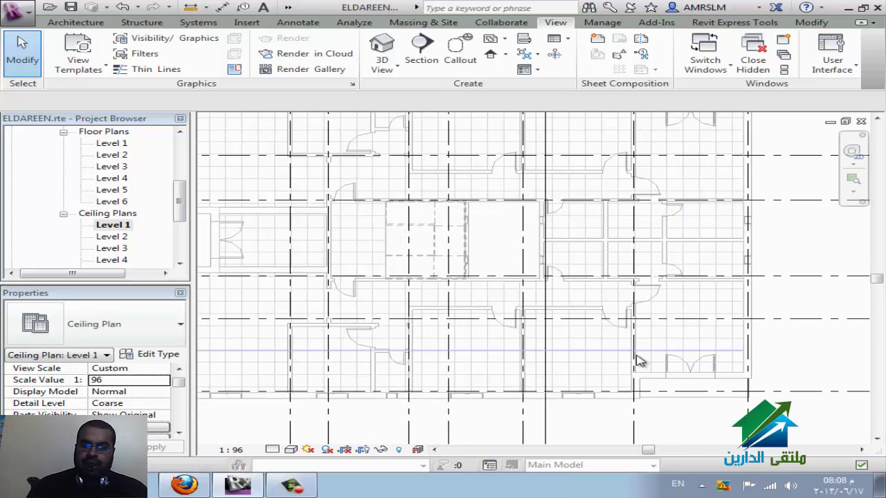
{"action": "scroll", "coordinate": [638, 359], "scroll_direction": "up", "scroll_amount": 2}
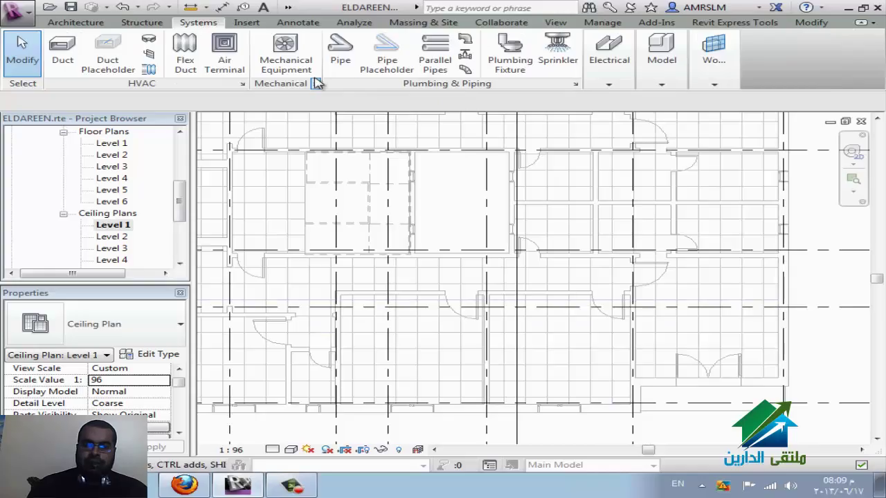
Start Mechanical Equipment placement and browse the loaded types, settling on M_WSHP High Efficiency 7 kW
{"action": "left_click", "coordinate": [290, 67]}
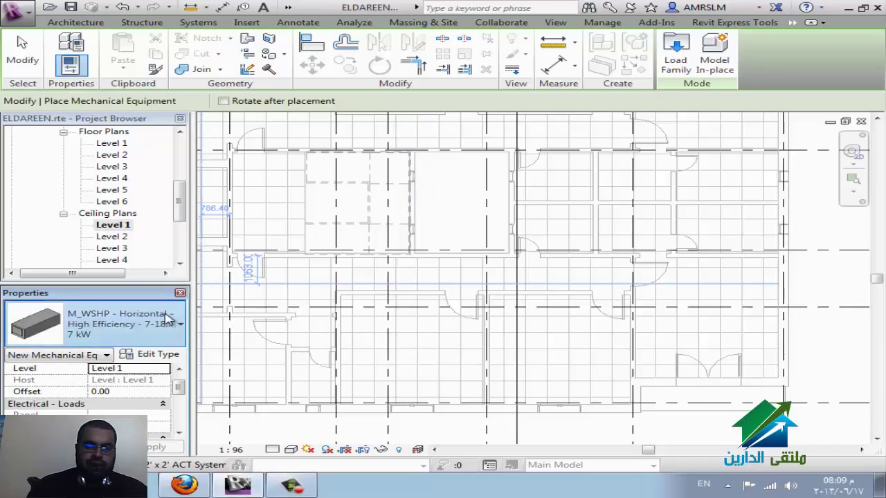
{"action": "left_click", "coordinate": [169, 322]}
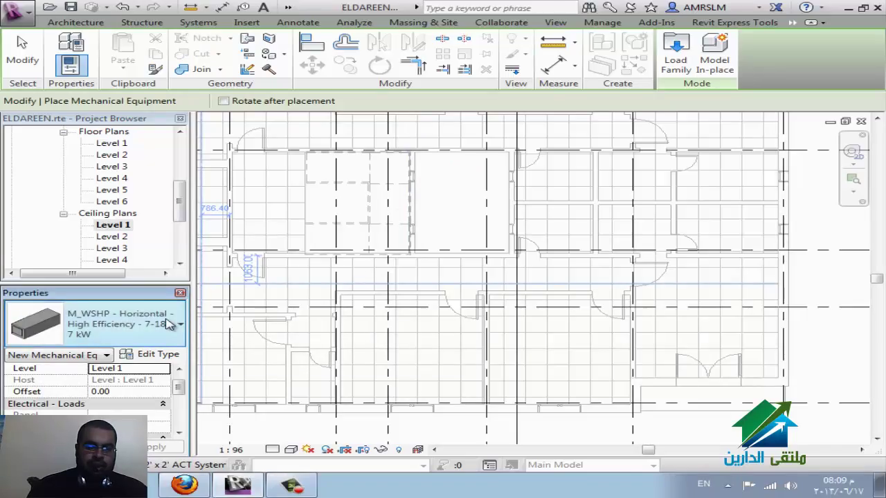
{"action": "scroll", "coordinate": [180, 228], "scroll_direction": "up", "scroll_amount": 2}
{"action": "scroll", "coordinate": [180, 228], "scroll_direction": "up", "scroll_amount": 1}
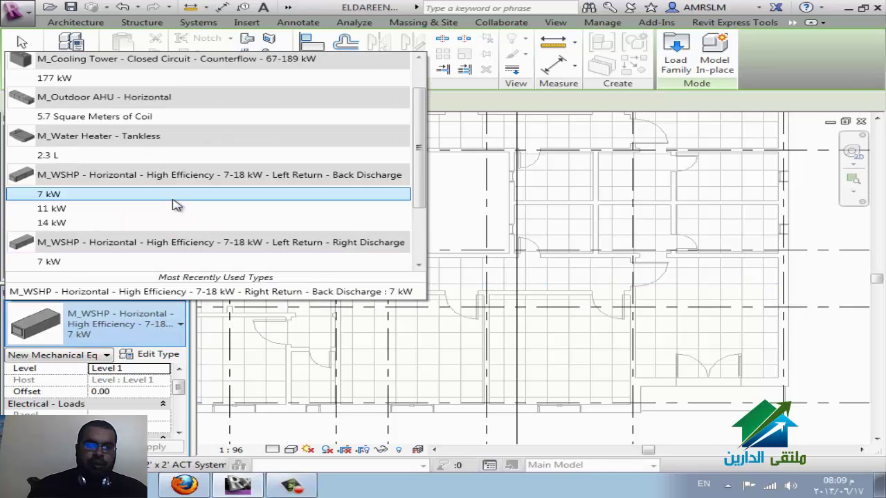
{"action": "scroll", "coordinate": [180, 229], "scroll_direction": "up", "scroll_amount": 2}
{"action": "scroll", "coordinate": [180, 225], "scroll_direction": "down", "scroll_amount": 1}
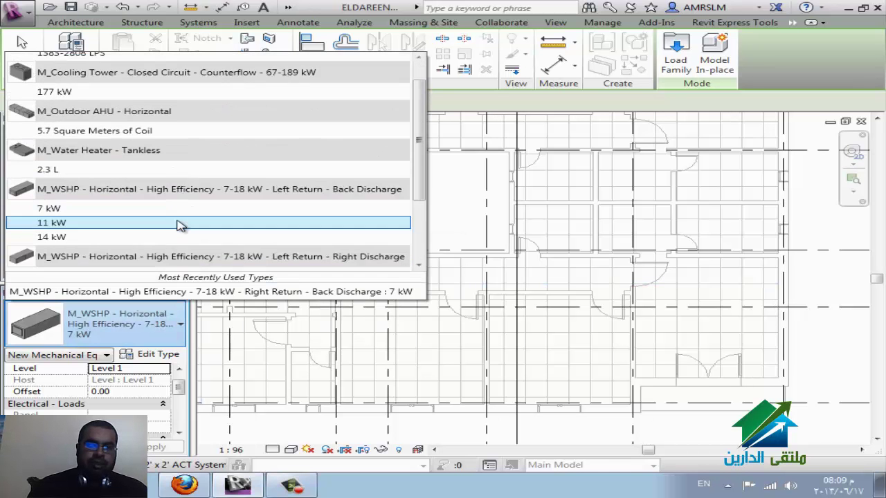
{"action": "scroll", "coordinate": [176, 227], "scroll_direction": "down", "scroll_amount": 2}
{"action": "scroll", "coordinate": [174, 232], "scroll_direction": "down", "scroll_amount": 1}
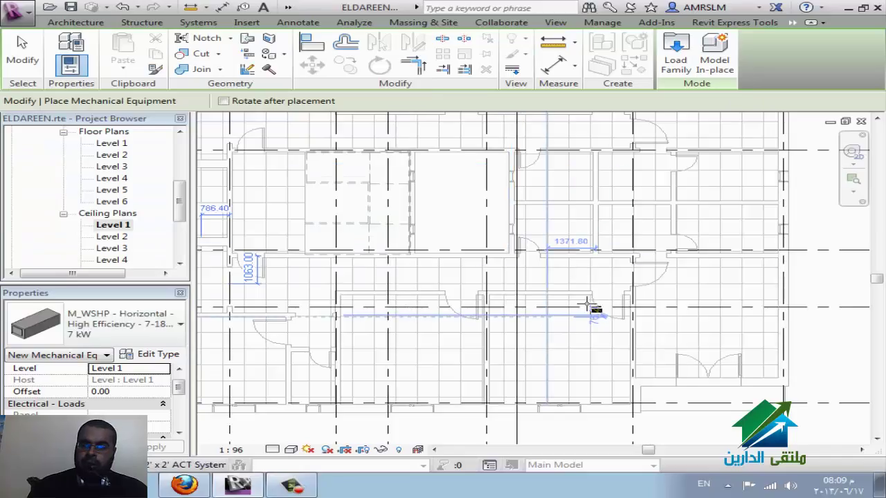
In Load Family, browse to E:\REVIT\family\Exported Families\Mechanical Equipment
{"action": "left_click", "coordinate": [676, 65]}
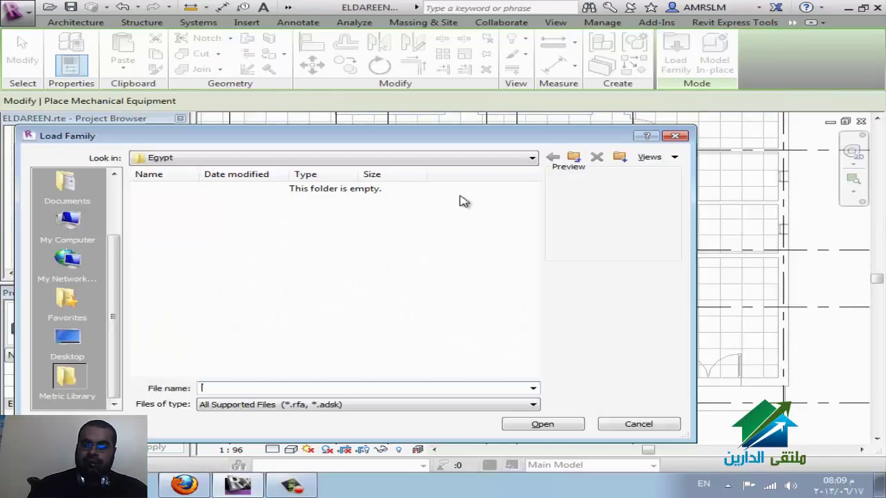
{"action": "left_click", "coordinate": [406, 159]}
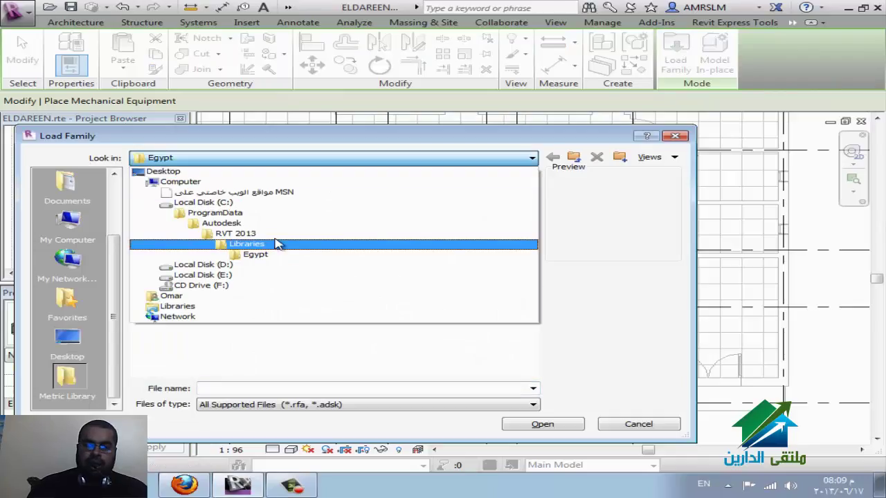
{"action": "left_click", "coordinate": [271, 278]}
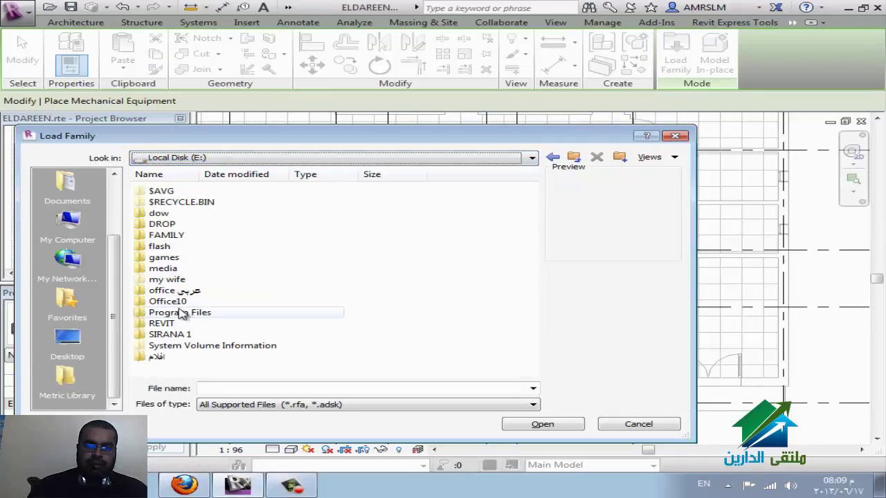
{"action": "double_click", "coordinate": [166, 324]}
{"action": "left_click", "coordinate": [185, 225]}
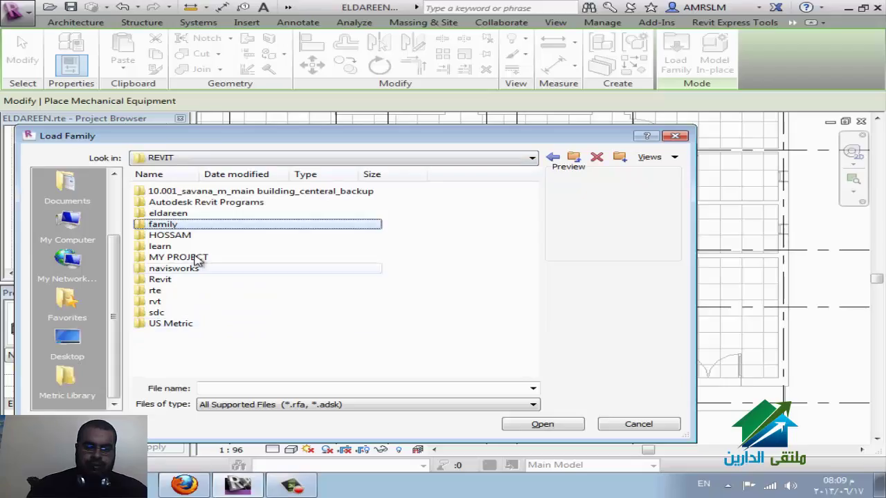
{"action": "double_click", "coordinate": [185, 225]}
{"action": "double_click", "coordinate": [204, 195]}
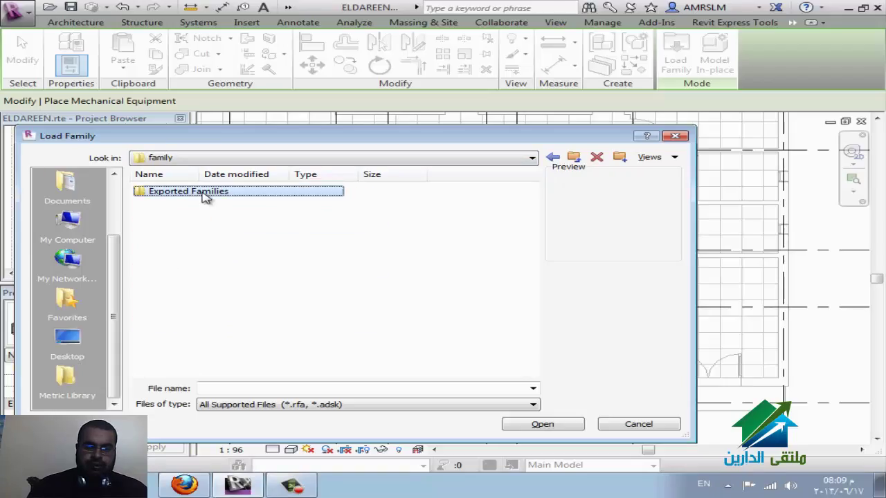
{"action": "left_click", "coordinate": [241, 236]}
{"action": "scroll", "coordinate": [256, 245], "scroll_direction": "down", "scroll_amount": 2}
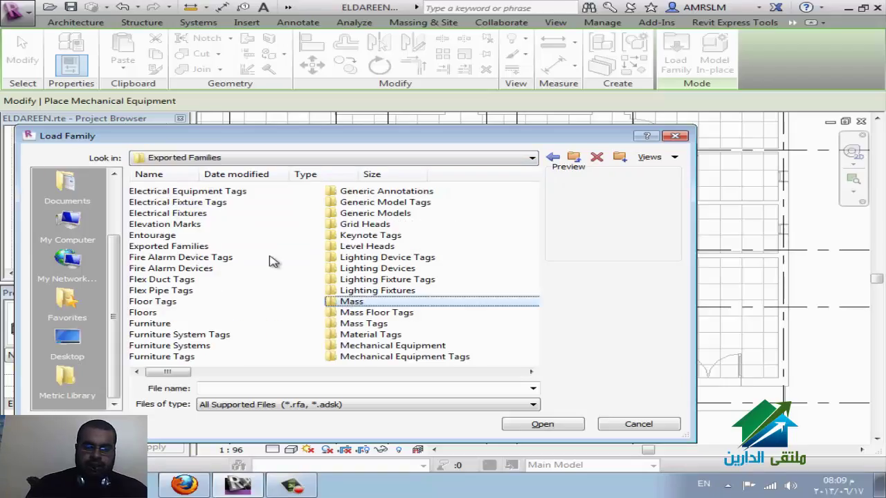
{"action": "scroll", "coordinate": [270, 259], "scroll_direction": "down", "scroll_amount": 1}
{"action": "left_click", "coordinate": [240, 345]}
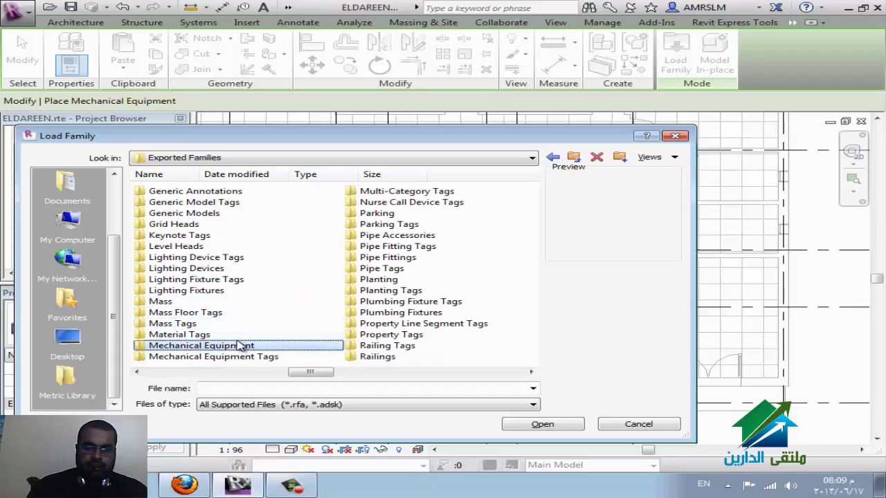
{"action": "double_click", "coordinate": [236, 345]}
Preview the fan coil files and load Fan Coil Unit - Horizontal - DX.rfa
{"action": "scroll", "coordinate": [281, 339], "scroll_direction": "down", "scroll_amount": 5}
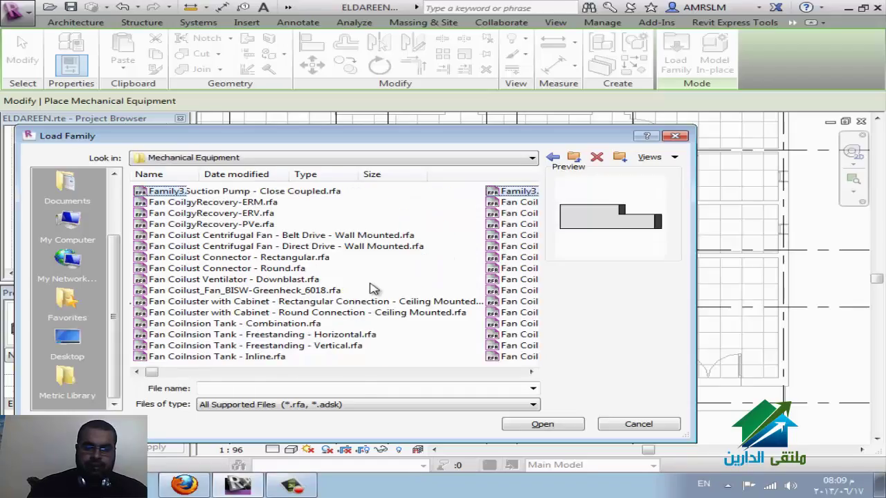
{"action": "key", "text": "Down"}
{"action": "key", "text": "Down"}
{"action": "key", "text": "Down"}
{"action": "key", "text": "Down"}
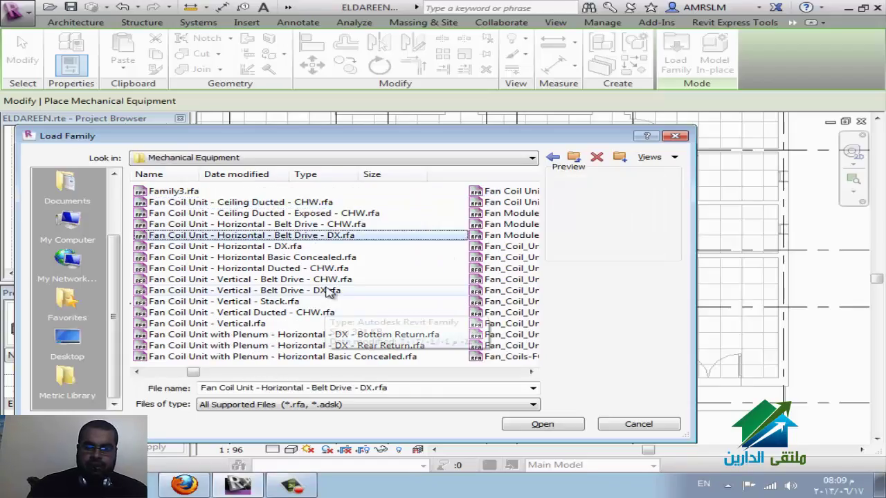
{"action": "key", "text": "Down"}
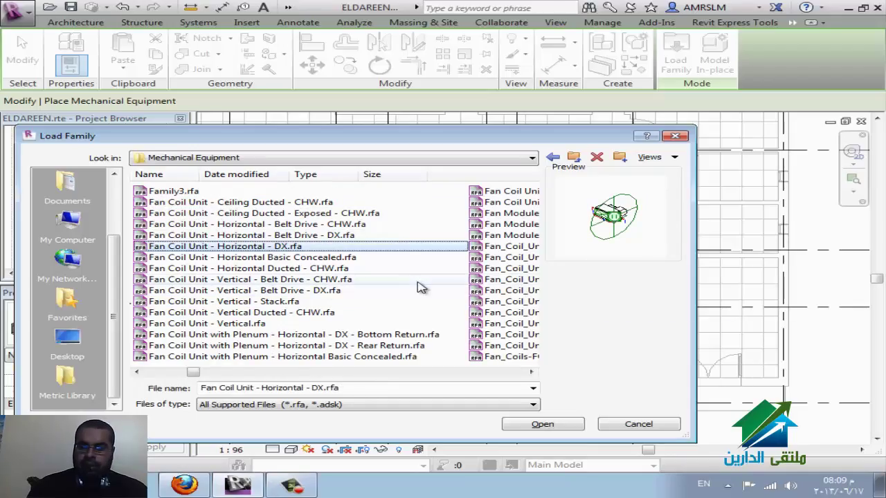
{"action": "key", "text": "Down"}
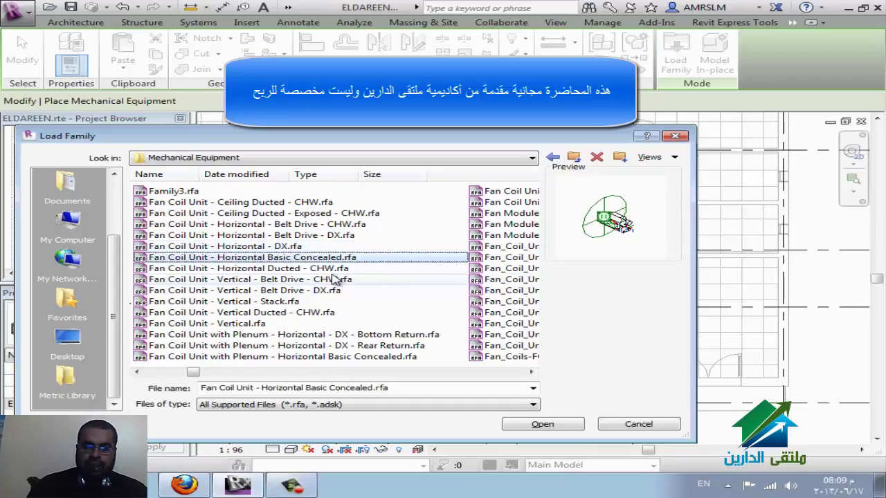
{"action": "key", "text": "Down"}
{"action": "key", "text": "Down"}
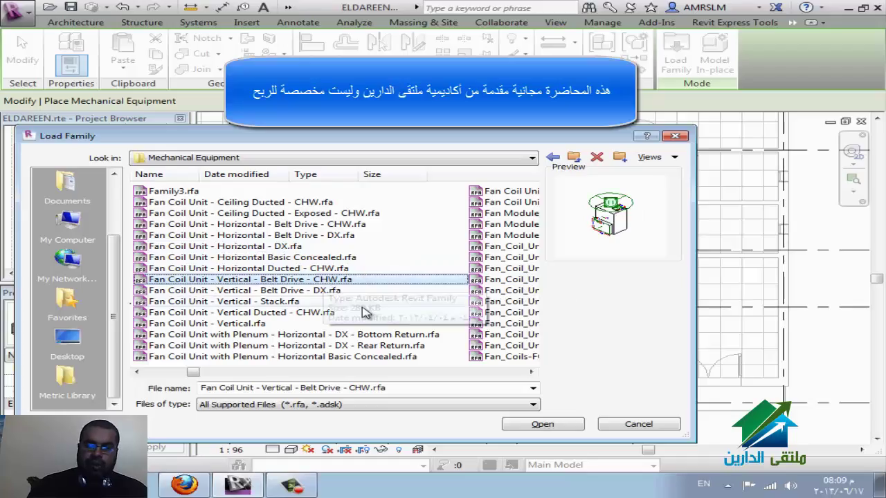
{"action": "left_click", "coordinate": [299, 247]}
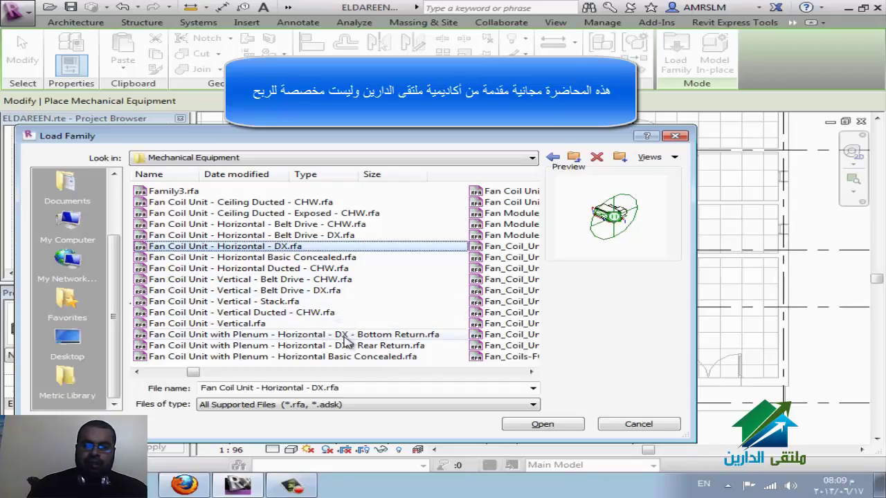
{"action": "left_click", "coordinate": [557, 429]}
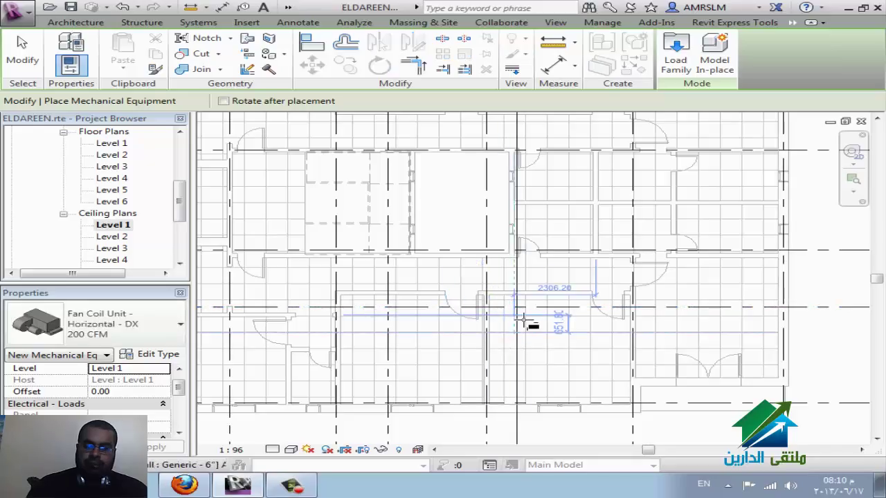
Set Offset to 2200 and place the 200 CFM fan coil unit just below the plan centre
{"action": "left_click", "coordinate": [156, 392]}
{"action": "type", "text": "2200"}
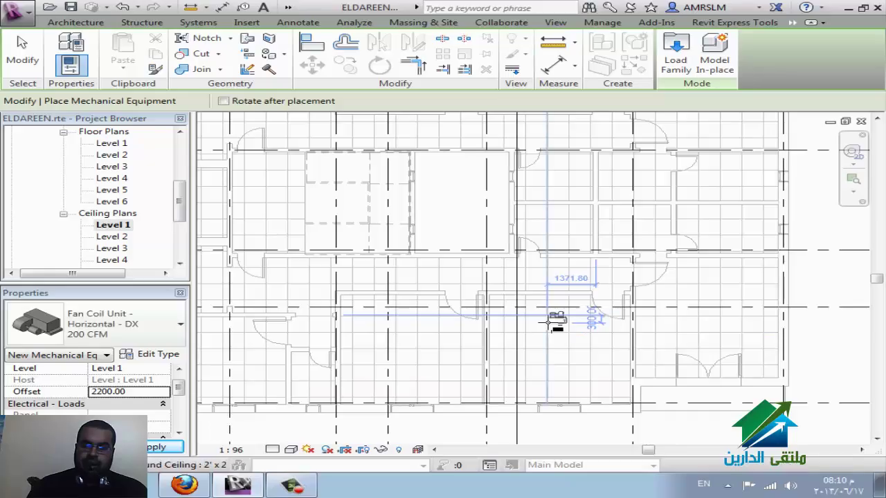
{"action": "left_click", "coordinate": [553, 322]}
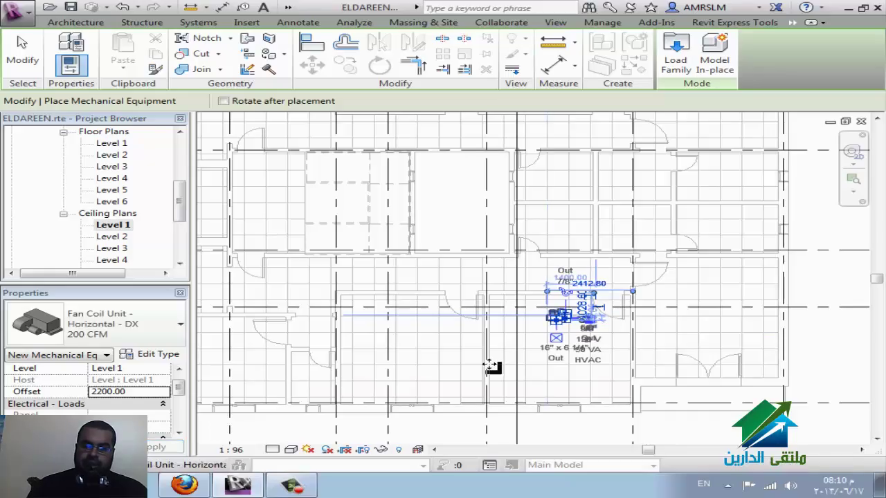
{"action": "key", "text": "Escape"}
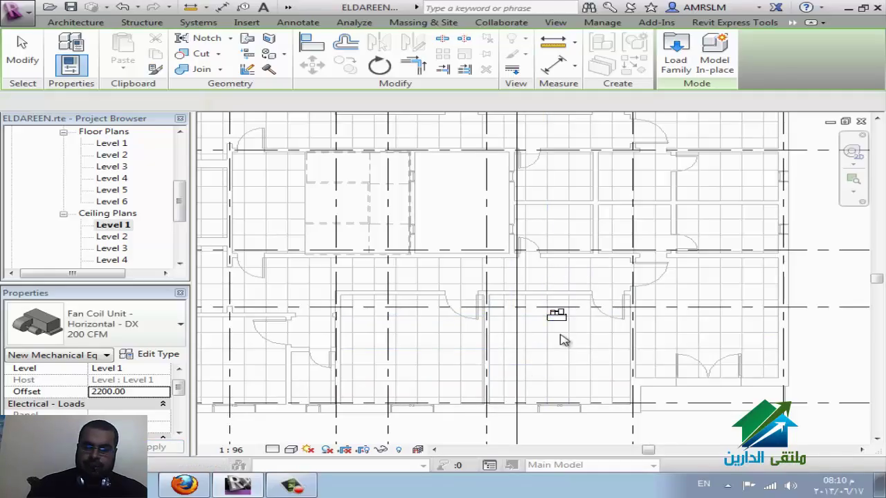
{"action": "key", "text": "Escape"}
{"action": "scroll", "coordinate": [564, 330], "scroll_direction": "up", "scroll_amount": 1}
{"action": "scroll", "coordinate": [566, 325], "scroll_direction": "up", "scroll_amount": 1}
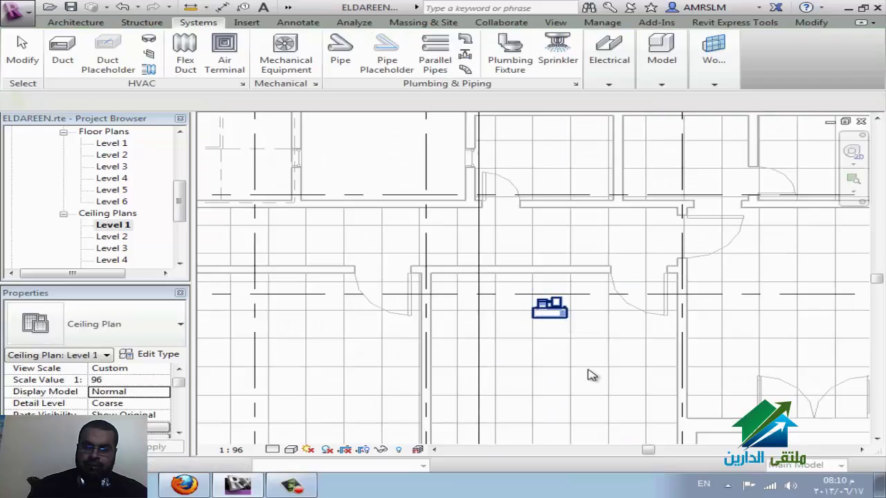
Start a duct from the fan coil unit and switch the plan to Fine detail level
{"action": "left_click", "coordinate": [554, 322]}
{"action": "scroll", "coordinate": [461, 249], "scroll_direction": "down", "scroll_amount": 1}
{"action": "scroll", "coordinate": [461, 249], "scroll_direction": "up", "scroll_amount": 2}
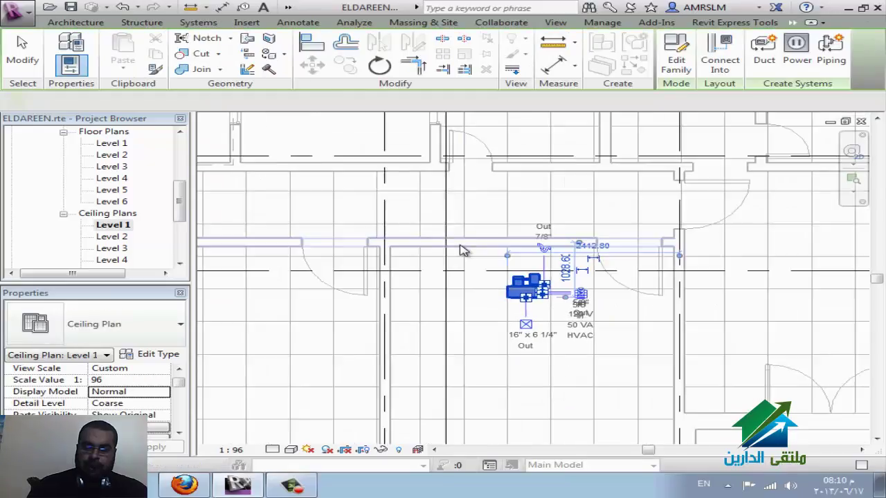
{"action": "left_click", "coordinate": [527, 303]}
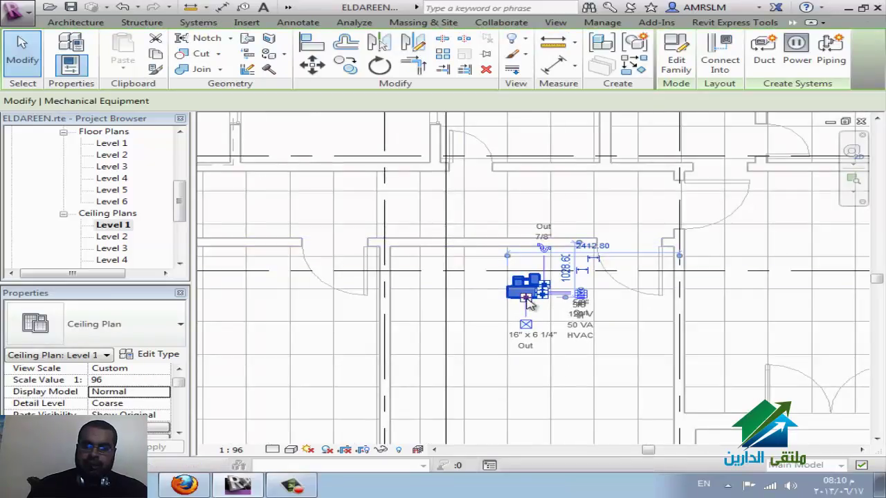
{"action": "right_click", "coordinate": [528, 304]}
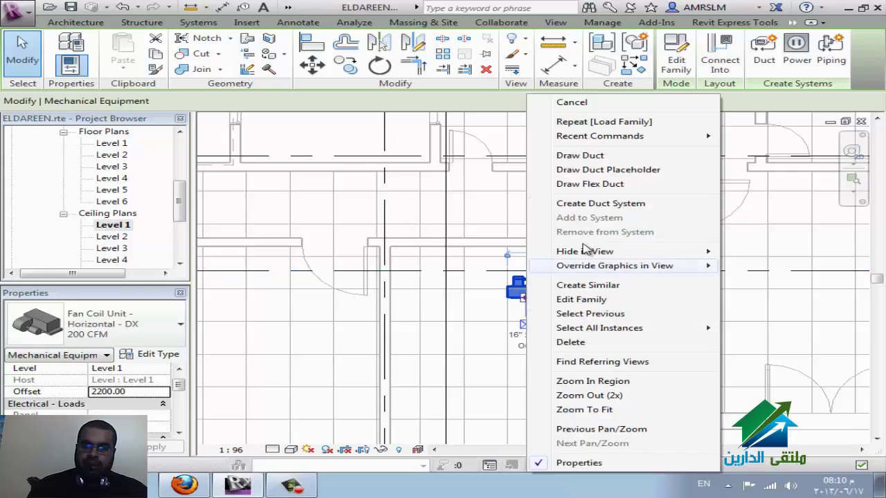
{"action": "left_click", "coordinate": [579, 156]}
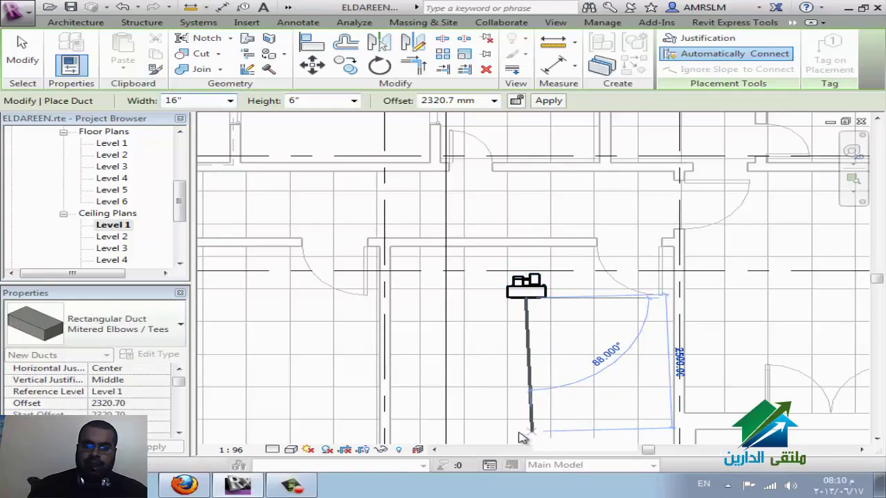
{"action": "left_click", "coordinate": [272, 450]}
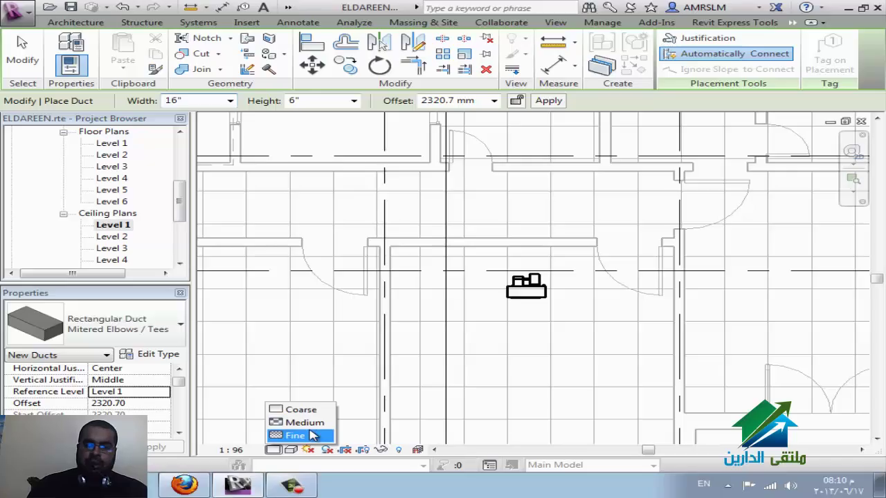
{"action": "left_click", "coordinate": [313, 438]}
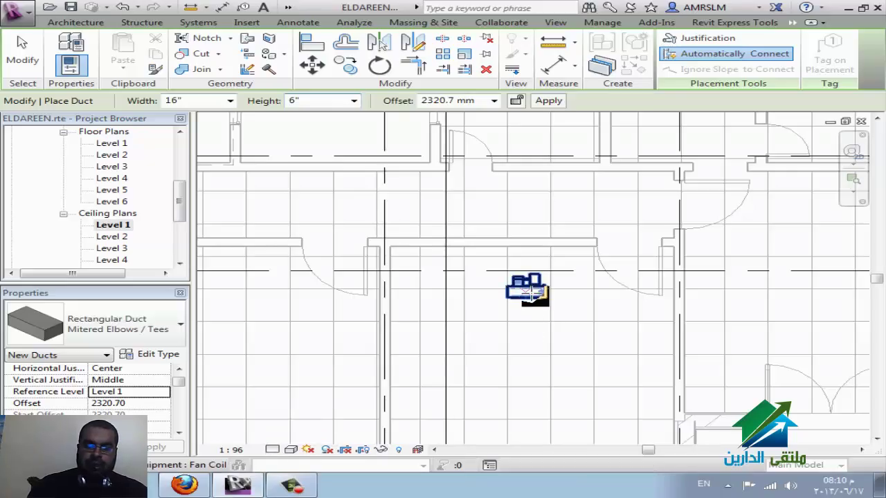
{"action": "key", "text": "Escape"}
{"action": "key", "text": "Escape"}
Draw a 14" x 6" rectangular duct straight down from the fan coil unit
{"action": "left_click", "coordinate": [537, 302]}
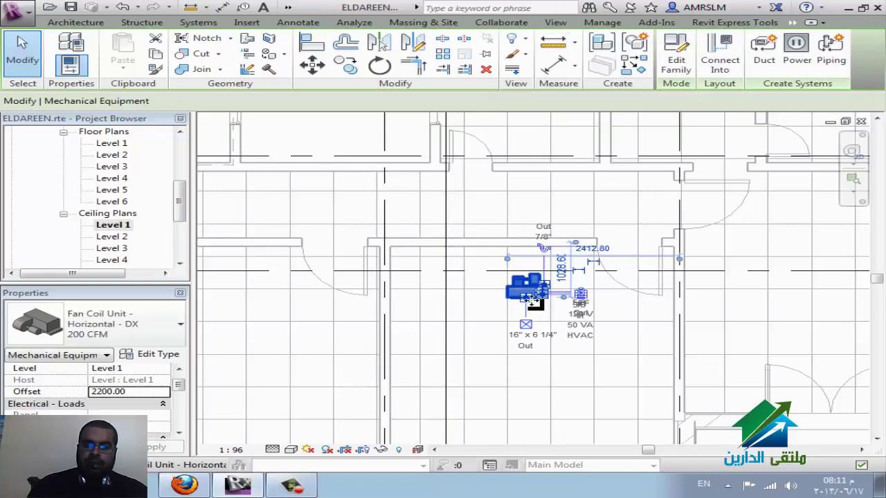
{"action": "right_click", "coordinate": [528, 304]}
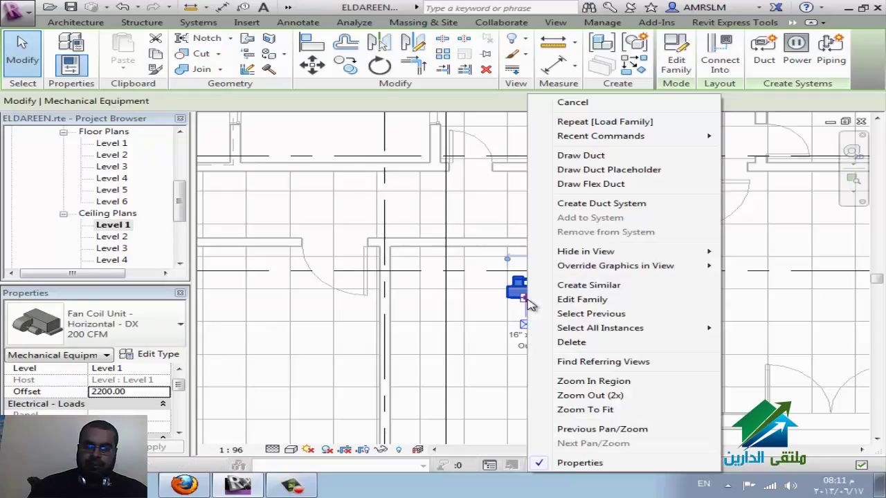
{"action": "key", "text": "Escape"}
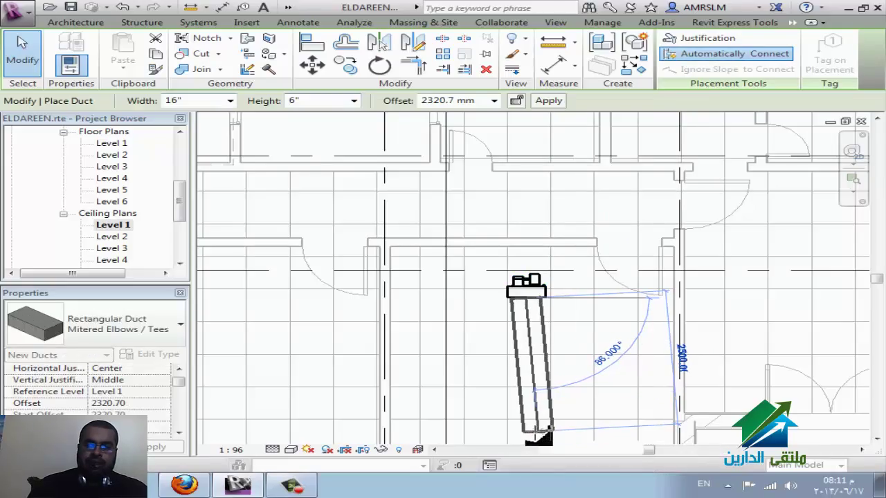
{"action": "left_click", "coordinate": [229, 101]}
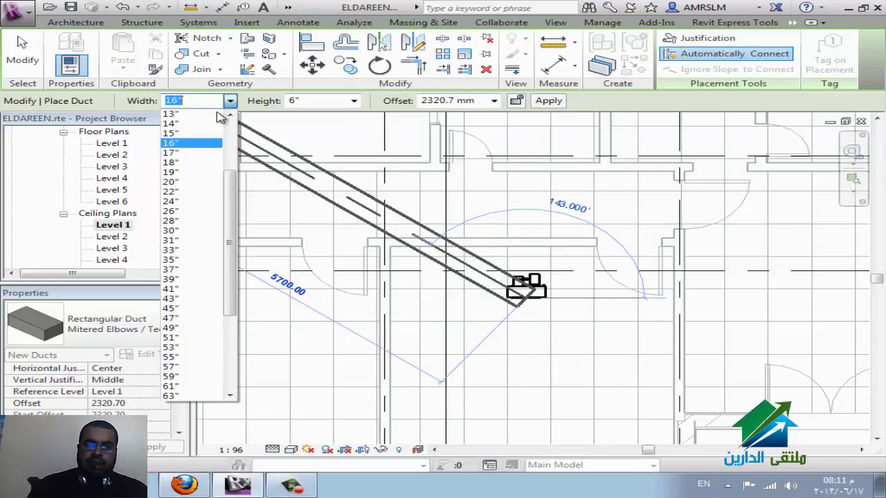
{"action": "key", "text": "Escape"}
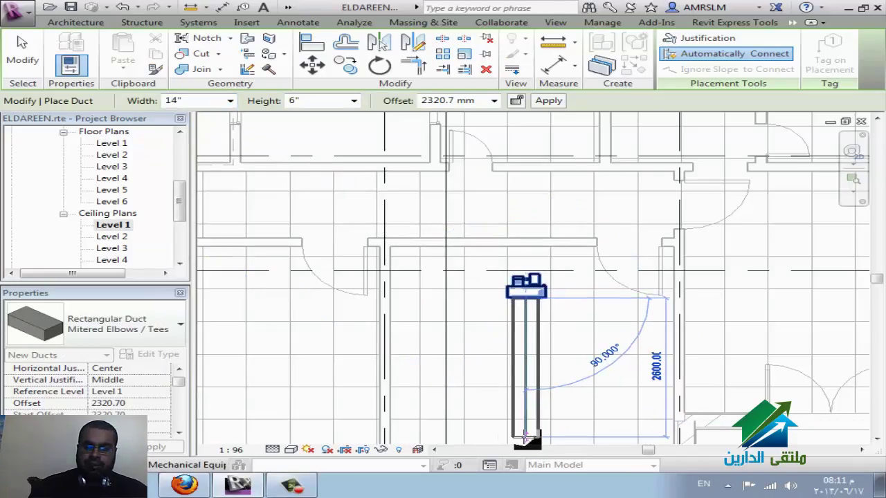
{"action": "middle_click_drag", "start_coordinate": [526, 436], "coordinate": [482, 289]}
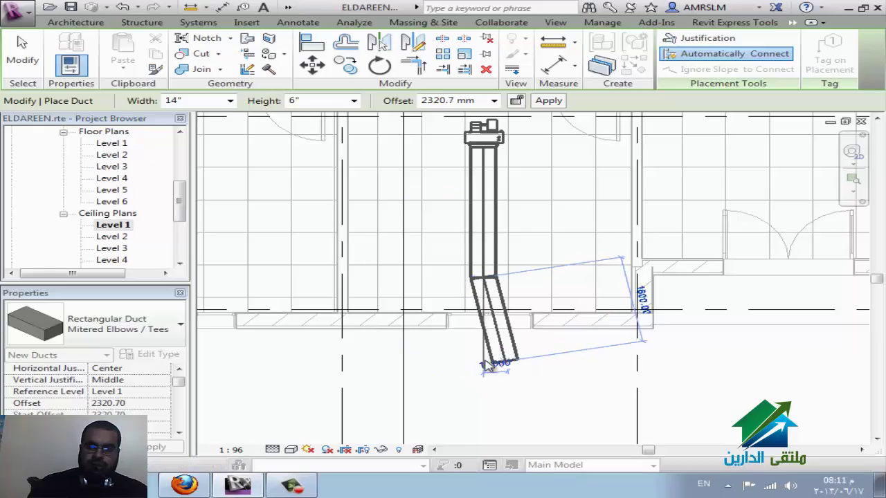
{"action": "key", "text": "Escape"}
{"action": "key", "text": "Escape"}
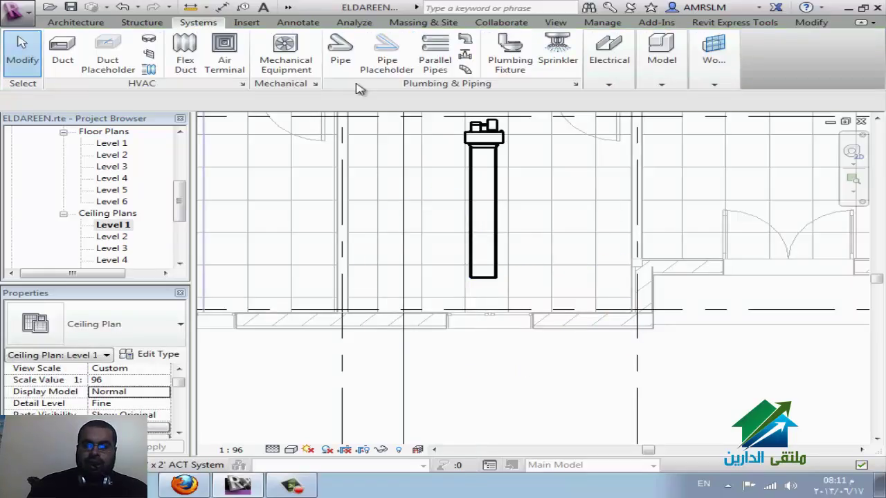
Place two M_Return Grille - Rectangular - Hosted terminals in the ceiling, one above the other
{"action": "left_click", "coordinate": [142, 22]}
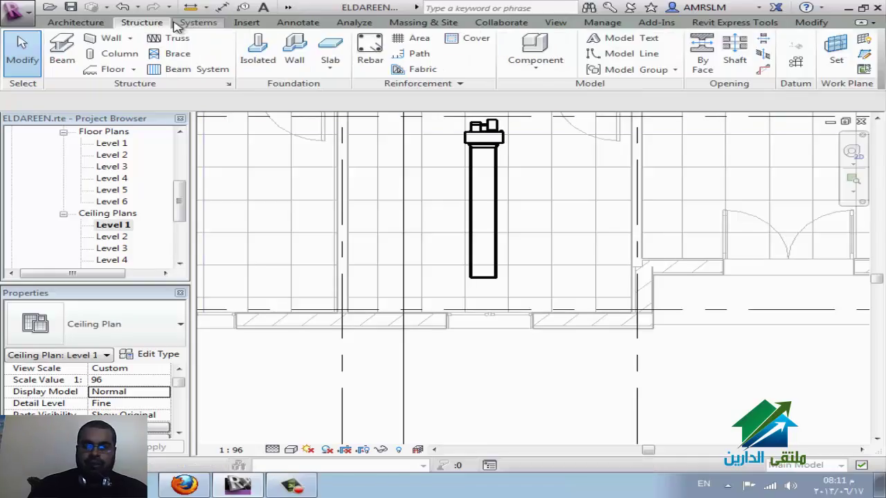
{"action": "left_click", "coordinate": [198, 22]}
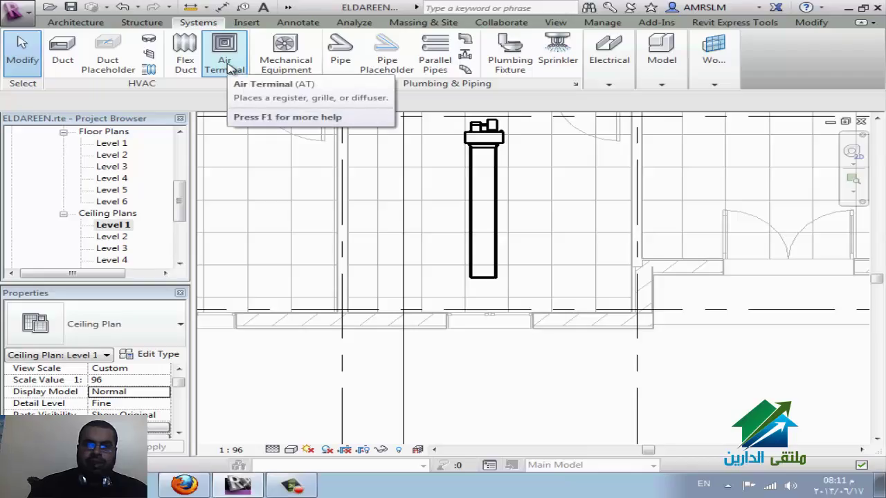
{"action": "left_click", "coordinate": [224, 62]}
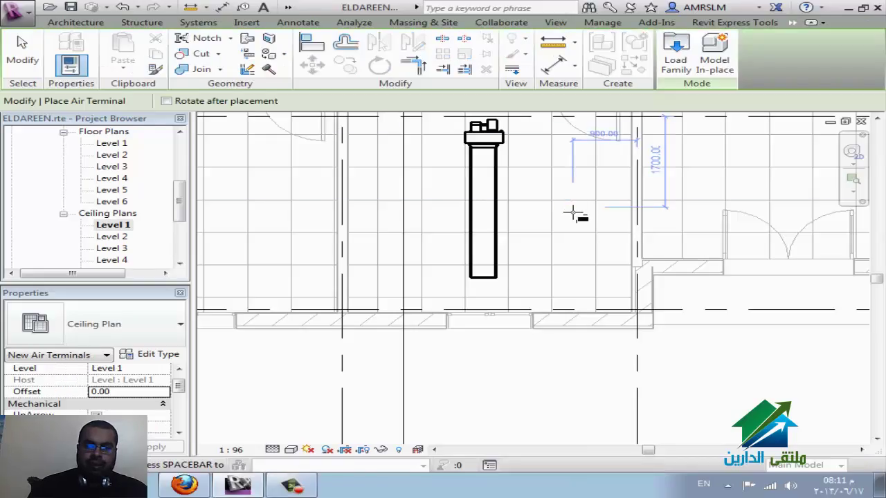
{"action": "left_click", "coordinate": [151, 324]}
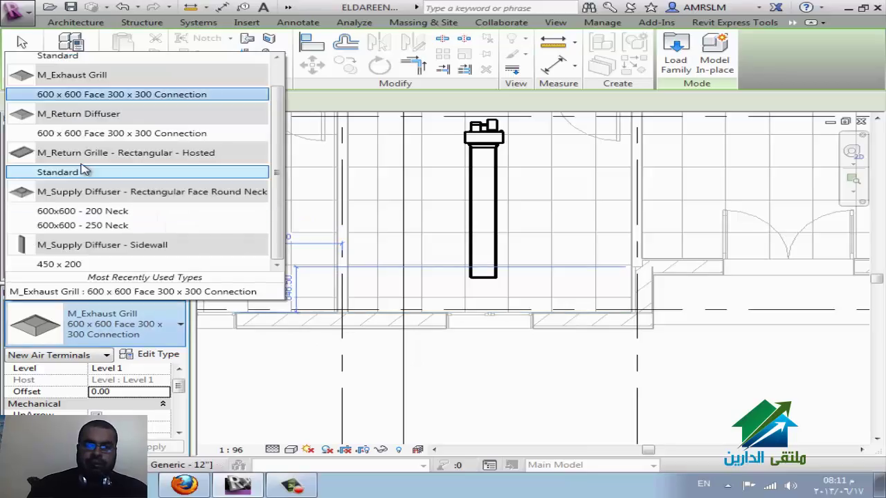
{"action": "left_click", "coordinate": [211, 178]}
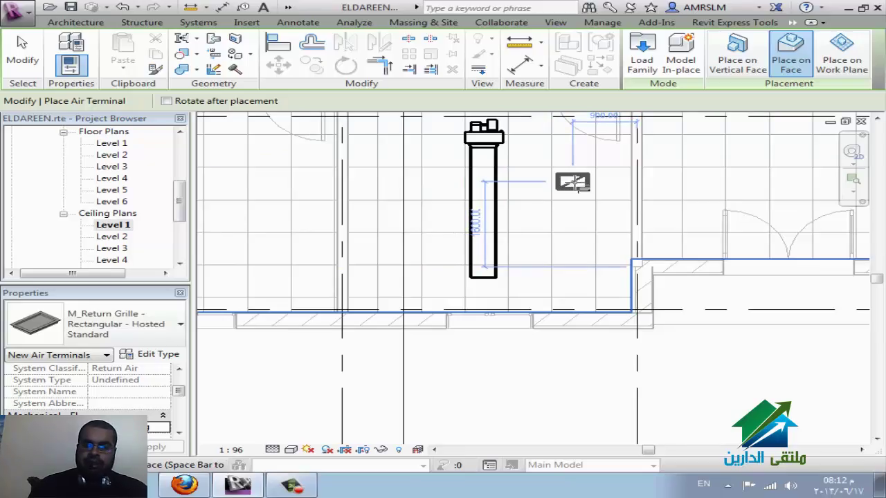
{"action": "left_click", "coordinate": [573, 183]}
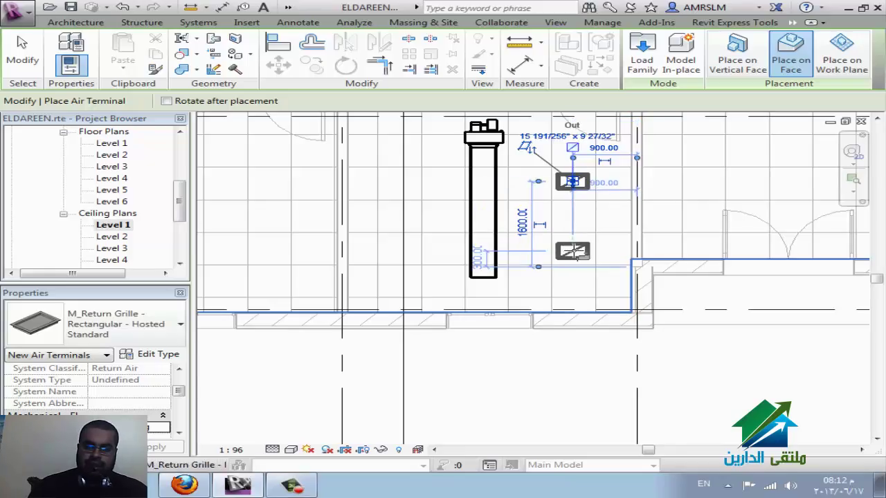
{"action": "left_click", "coordinate": [572, 252]}
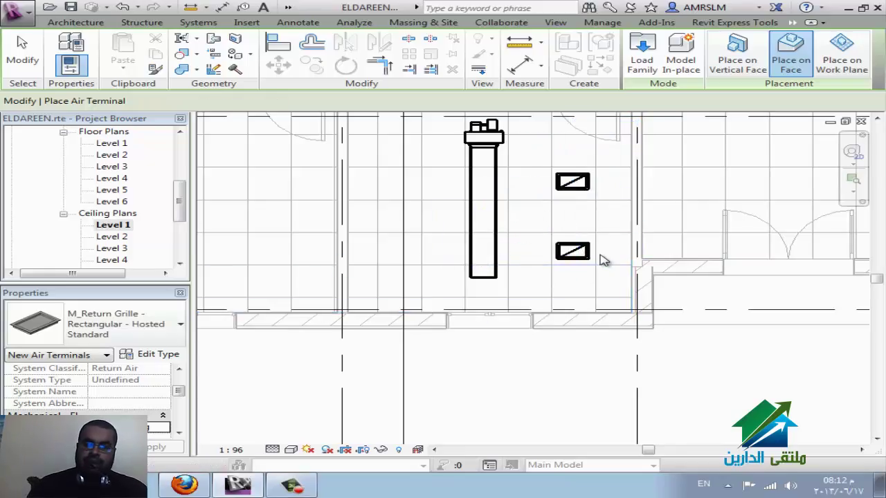
{"action": "key", "text": "Escape"}
{"action": "key", "text": "Escape"}
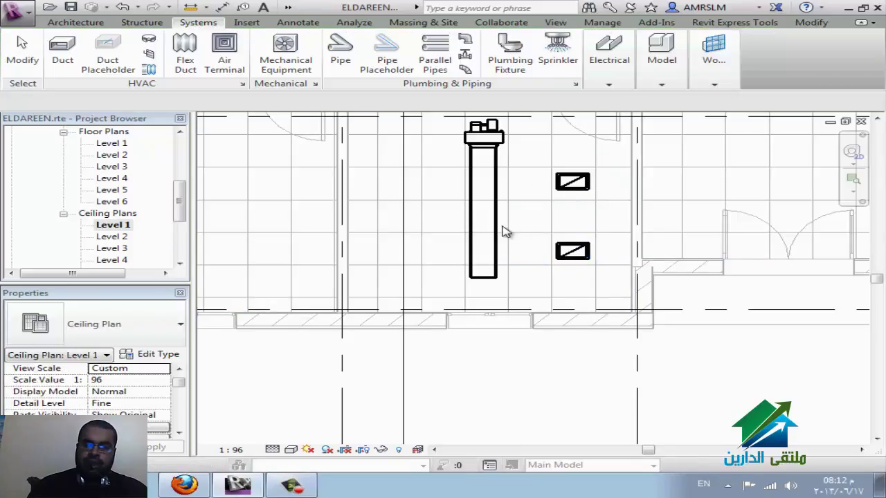
Rotate the lower return grille by 90 degrees using RO
{"action": "left_click", "coordinate": [626, 275]}
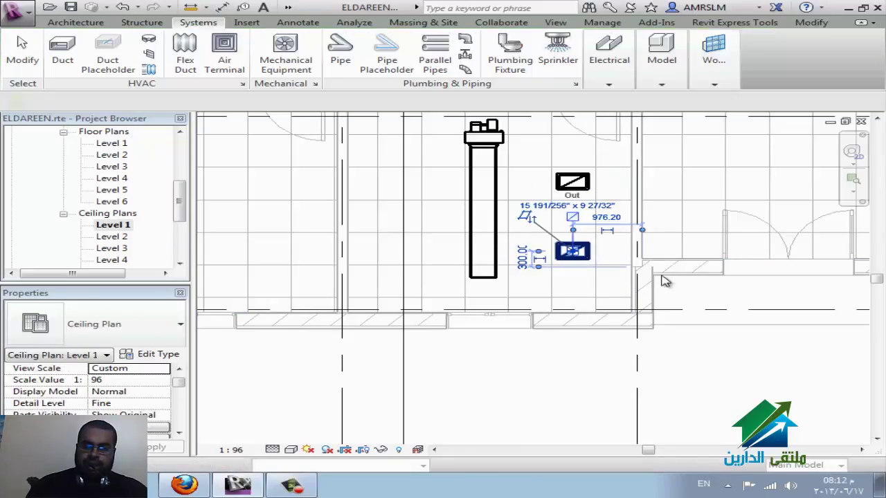
{"action": "key", "text": "r"}
{"action": "key", "text": "o"}
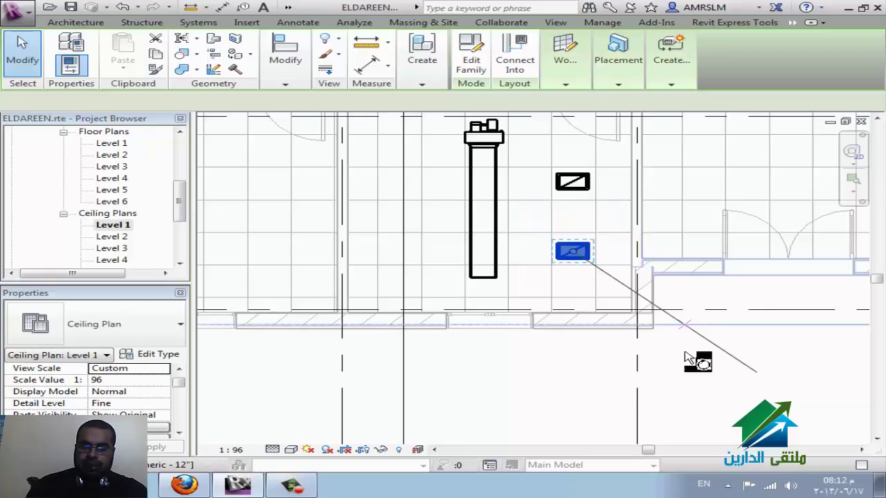
{"action": "left_click", "coordinate": [663, 337]}
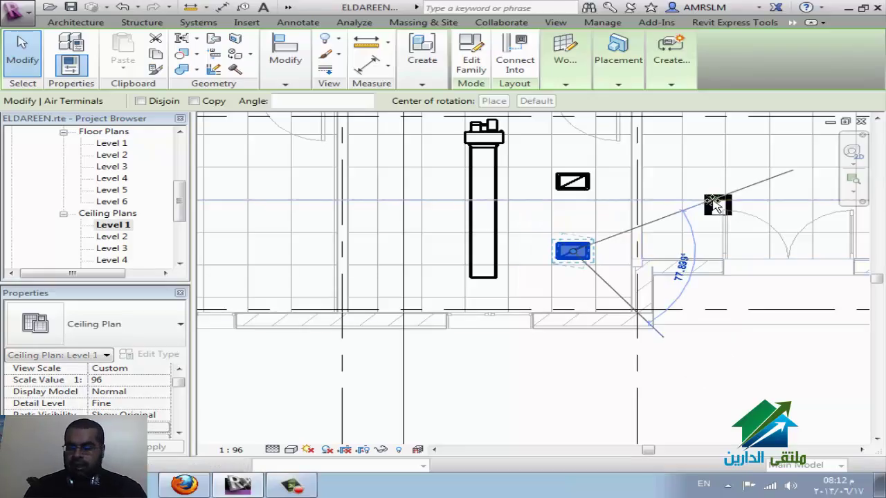
{"action": "type", "text": "90"}
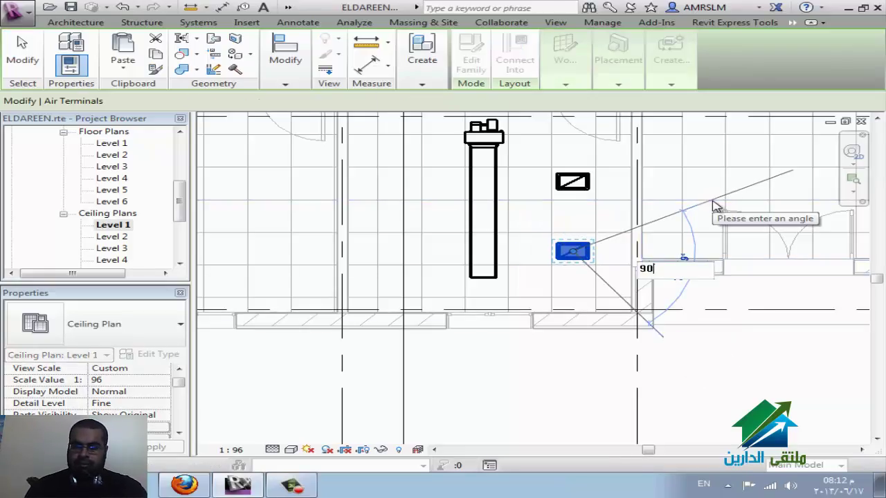
{"action": "key", "text": "Return"}
{"action": "left_click", "coordinate": [573, 249]}
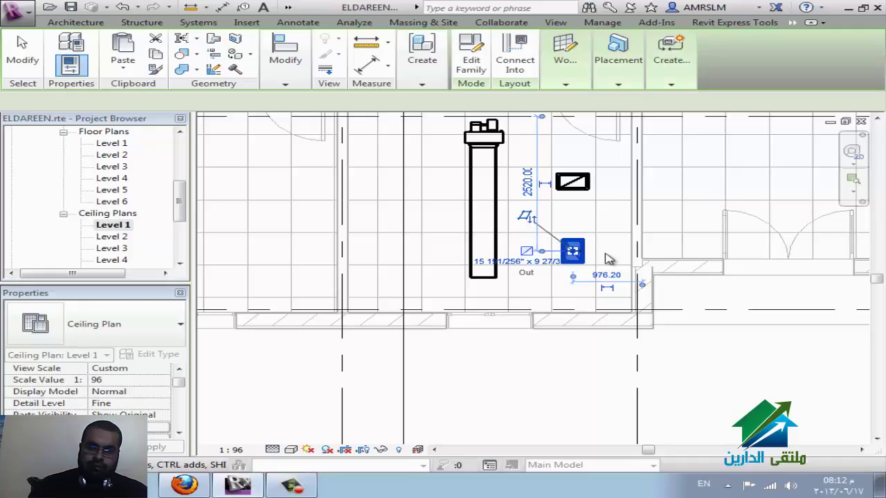
{"action": "key", "text": "Escape"}
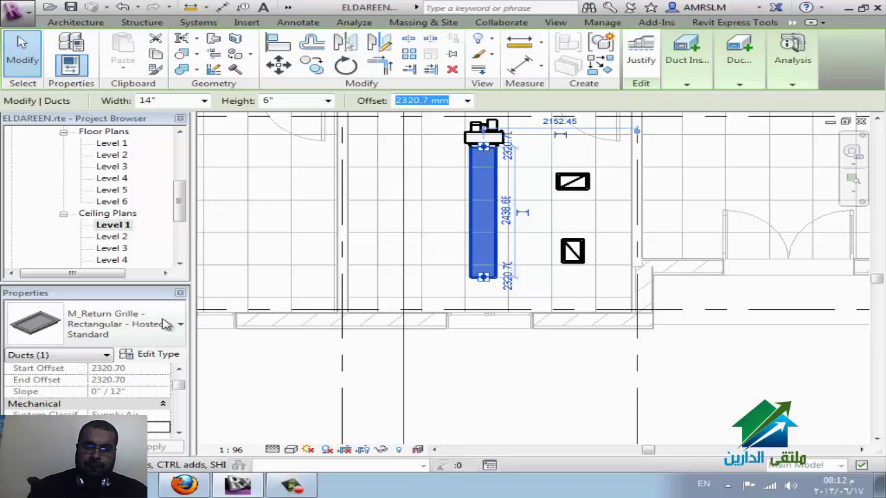
Switch the duct to Mitered Elbows / Taps and test-connect the lower grille, undoing the branch
{"action": "left_click", "coordinate": [178, 324]}
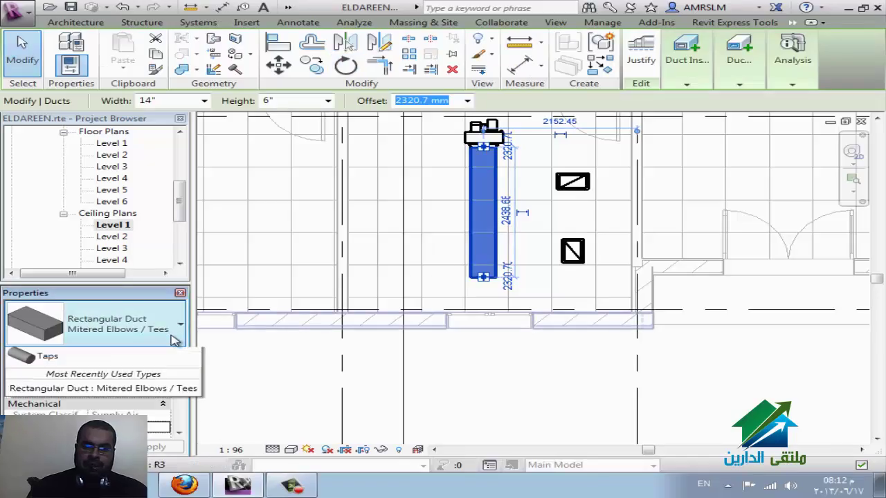
{"action": "left_click", "coordinate": [158, 377]}
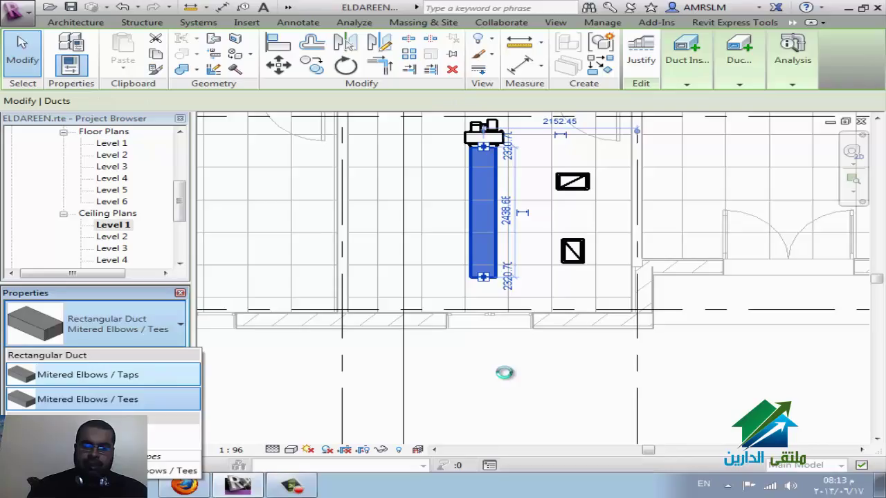
{"action": "key", "text": "Escape"}
{"action": "left_click", "coordinate": [579, 256]}
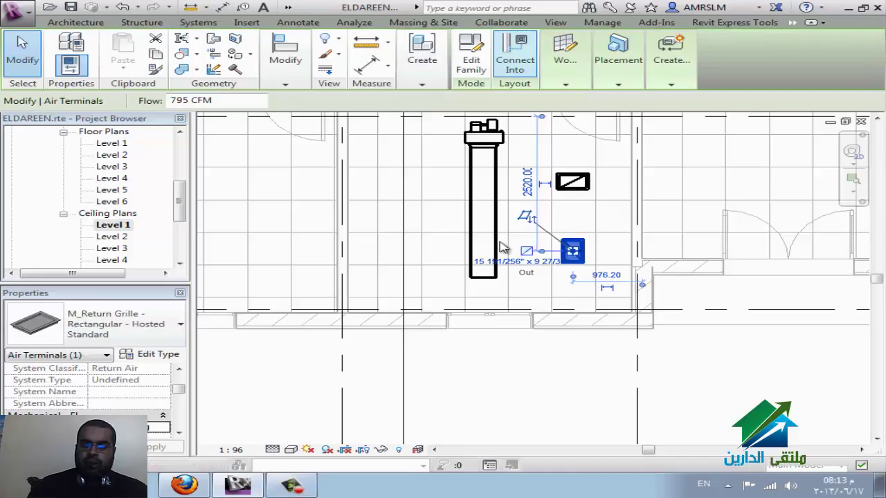
{"action": "left_click", "coordinate": [510, 244]}
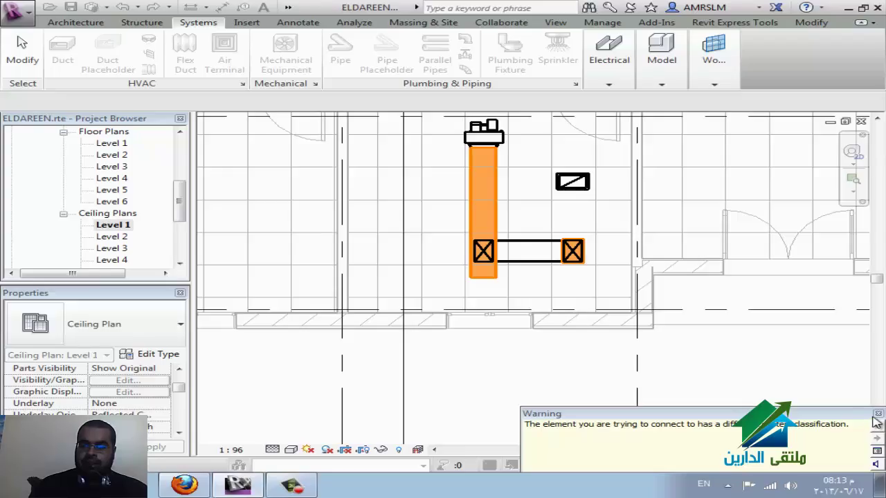
{"action": "left_click", "coordinate": [751, 384]}
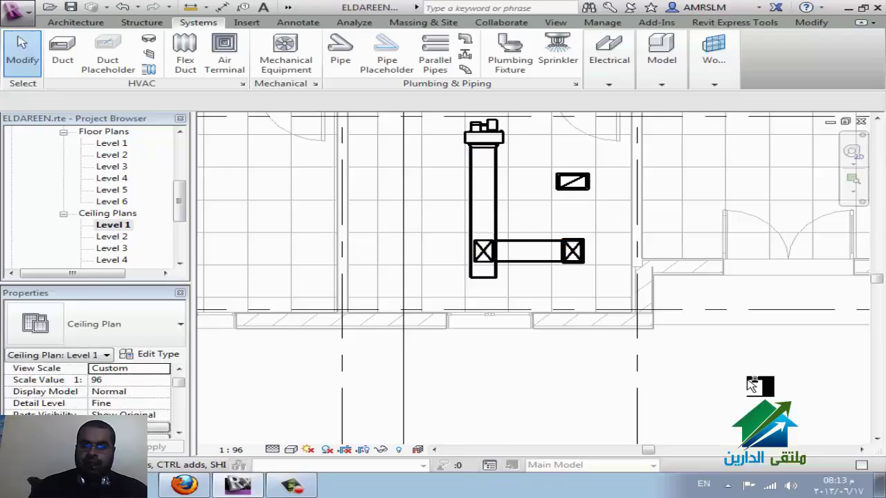
{"action": "key", "text": "ctrl+z"}
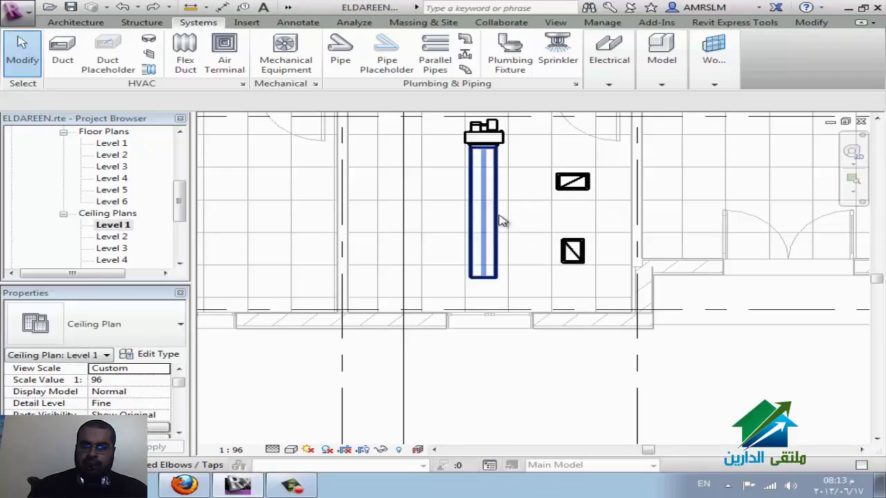
Confirm the vertical duct's 2320.7 mm offset
{"action": "left_click", "coordinate": [491, 193]}
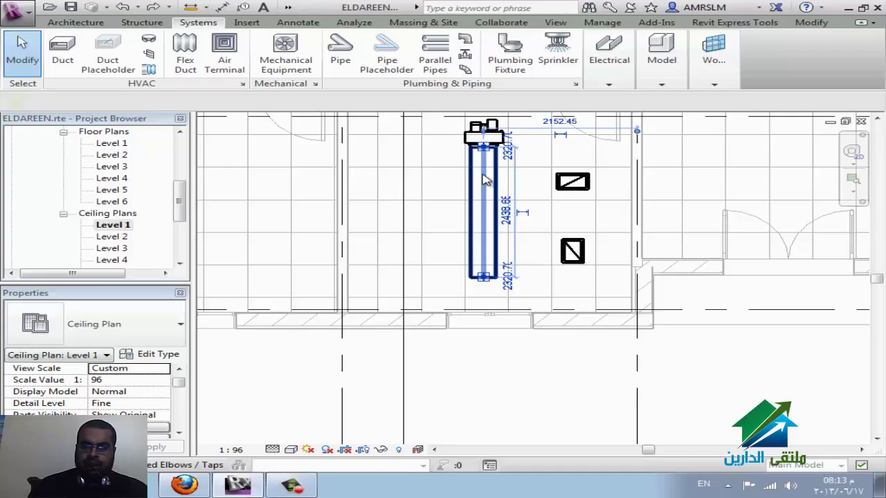
{"action": "left_click", "coordinate": [179, 433]}
{"action": "left_click", "coordinate": [179, 433]}
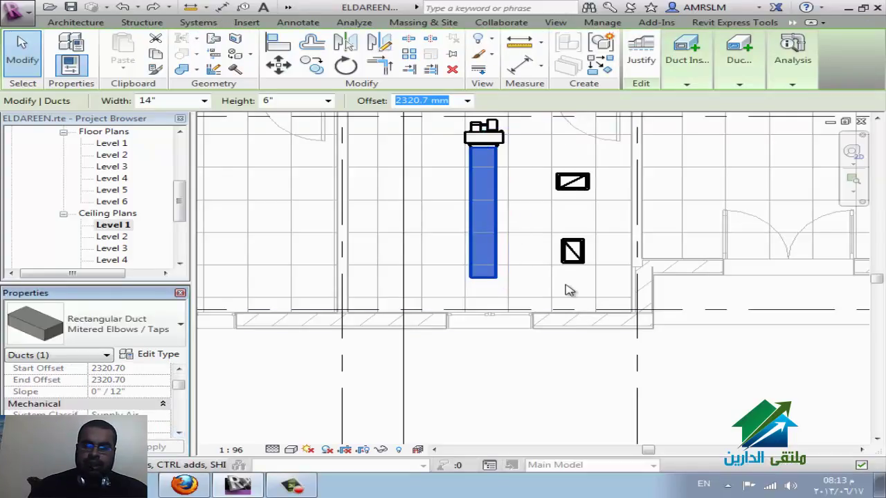
{"action": "key", "text": "Return"}
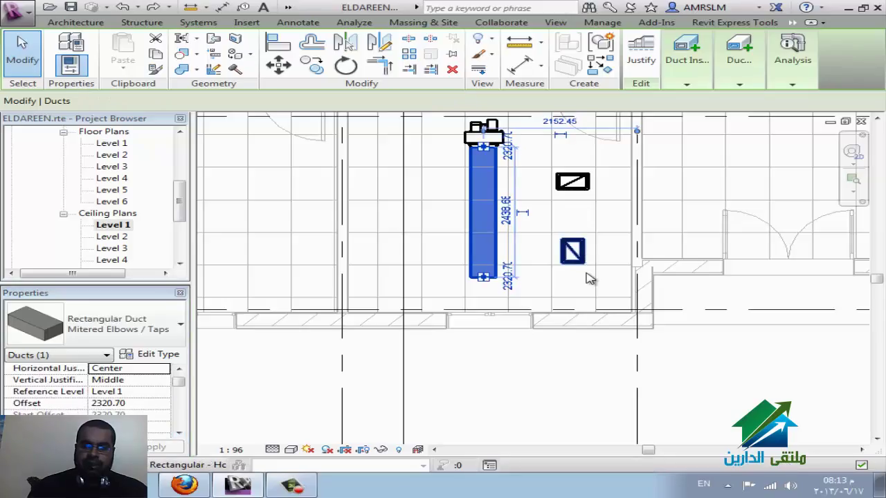
Delete both return grilles beside the duct
{"action": "left_click", "coordinate": [587, 249]}
{"action": "key", "text": "Escape"}
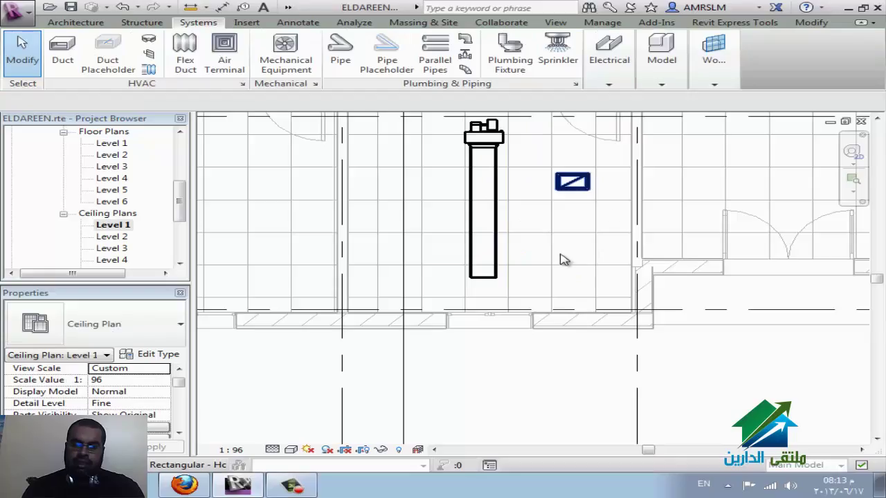
{"action": "left_click", "coordinate": [571, 181]}
{"action": "key", "text": "Delete"}
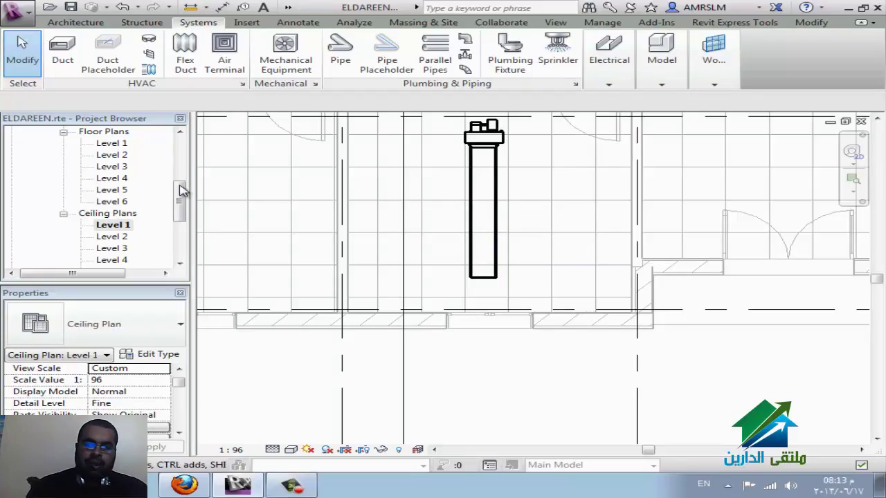
Choose the 600x600 supply diffuser type with a 2000 offset on Level 1, placing none yet
{"action": "left_click", "coordinate": [228, 64]}
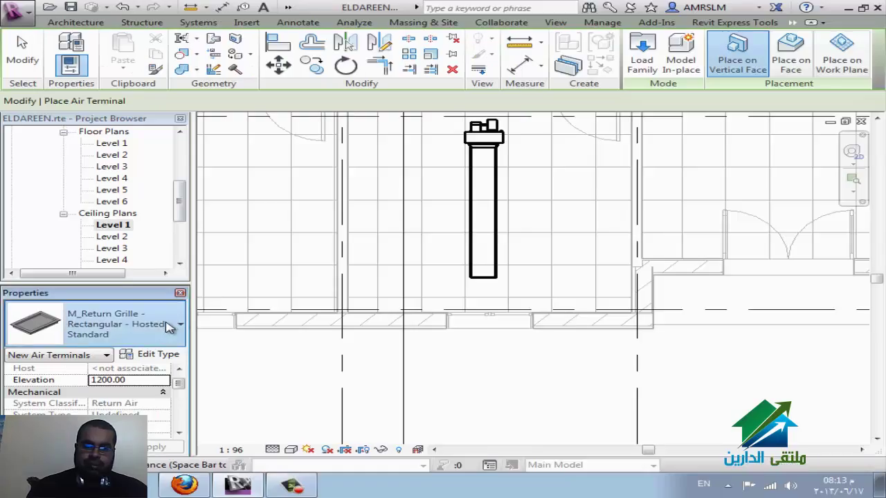
{"action": "left_click", "coordinate": [168, 326]}
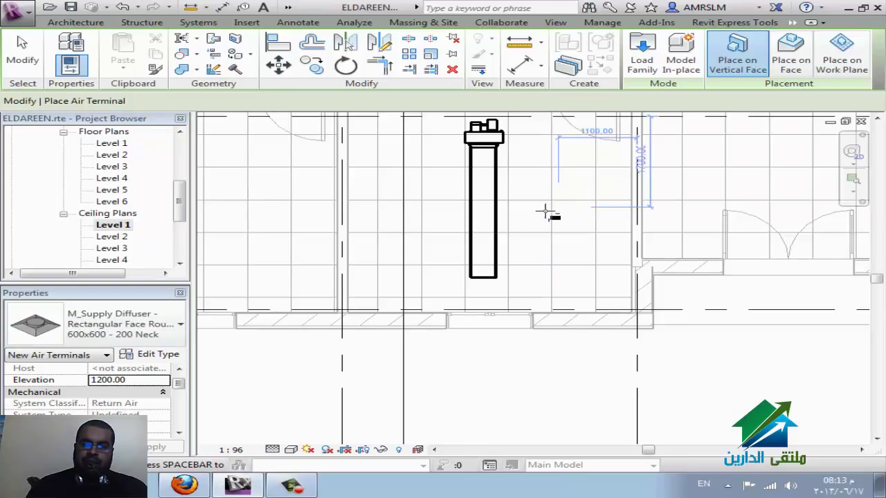
{"action": "left_click", "coordinate": [662, 152]}
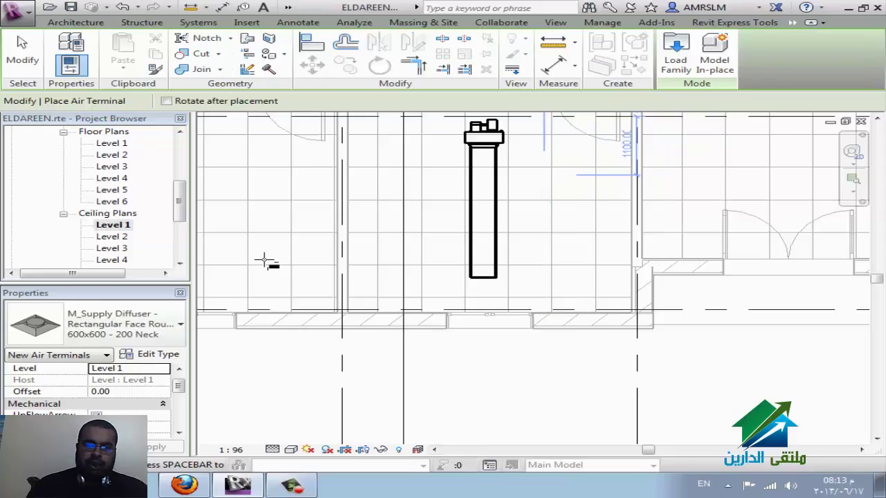
{"action": "left_click", "coordinate": [155, 392]}
{"action": "type", "text": "2000"}
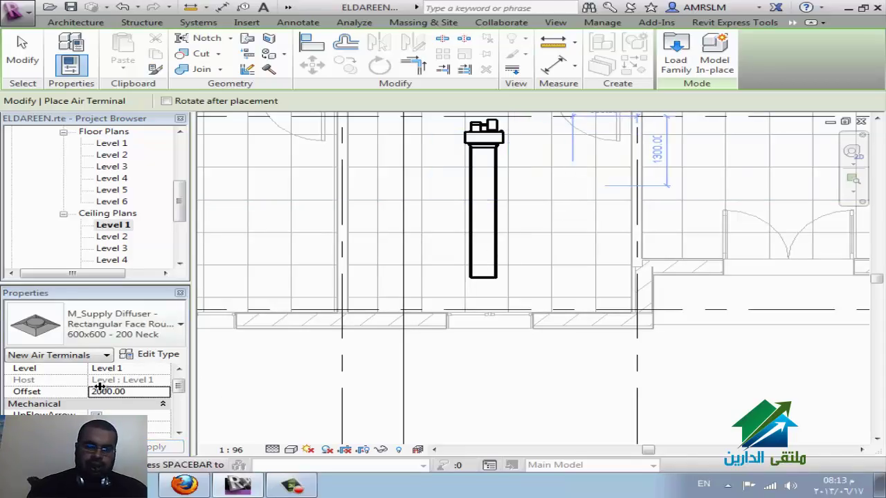
{"action": "left_click", "coordinate": [172, 369]}
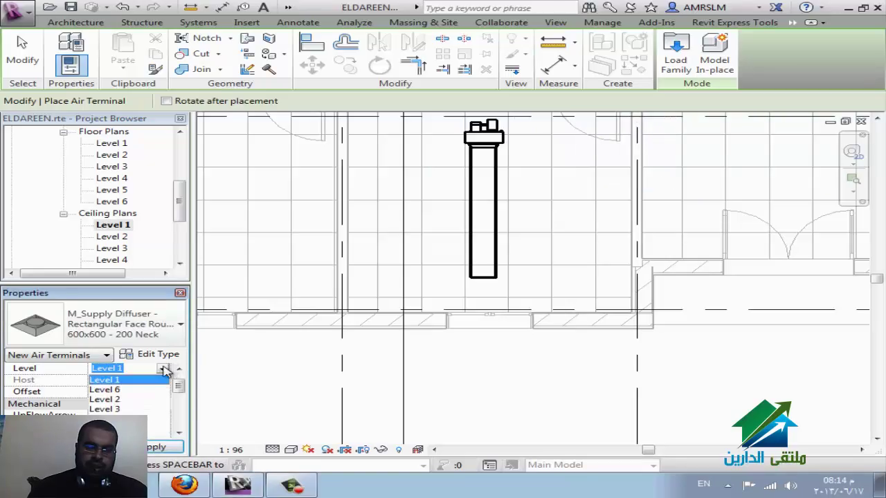
{"action": "left_click", "coordinate": [164, 372]}
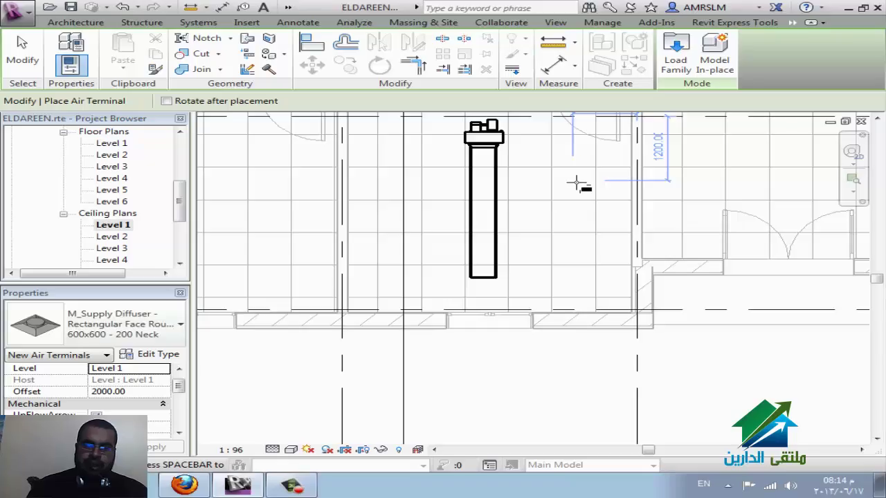
{"action": "key", "text": "Escape"}
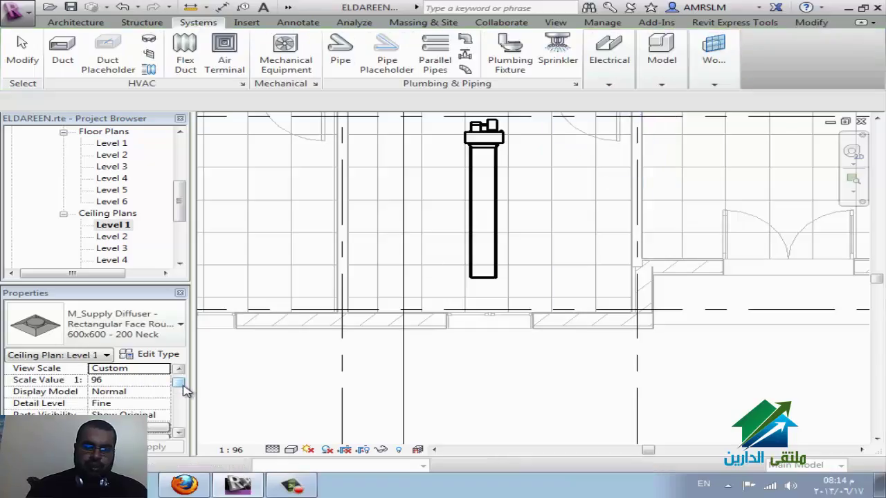
Change the ceiling plan's view range cut plane offset from 2286 to 1200
{"action": "mouse_move", "coordinate": [183, 390]}
{"action": "left_mouse_down"}
{"action": "mouse_move", "coordinate": [183, 429]}
{"action": "mouse_move", "coordinate": [186, 415]}
{"action": "left_mouse_up"}
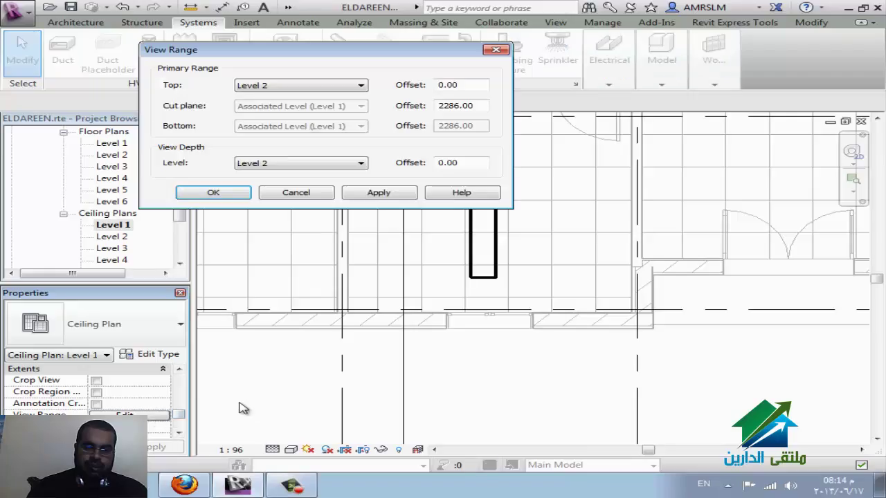
{"action": "key", "text": "Escape"}
{"action": "left_click", "coordinate": [159, 416]}
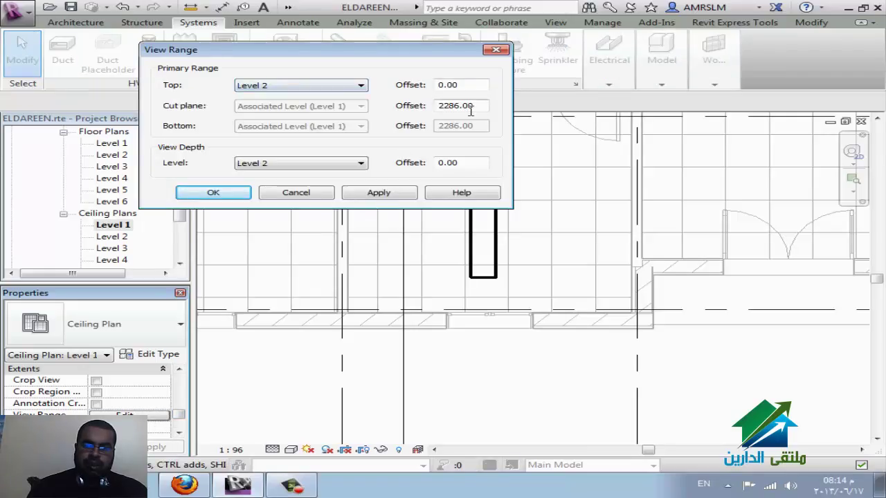
{"action": "left_click", "coordinate": [237, 198]}
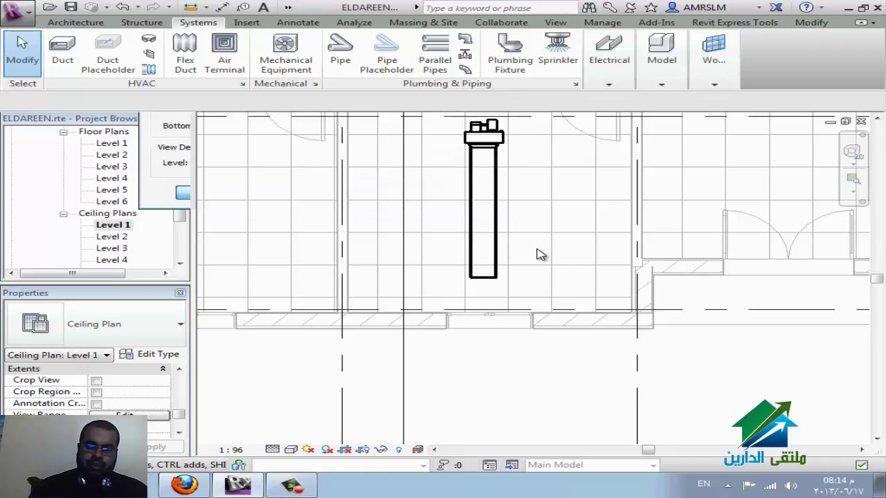
Place two supply diffusers beside the duct, near the fan coil unit and its lower end
{"action": "left_click", "coordinate": [224, 52]}
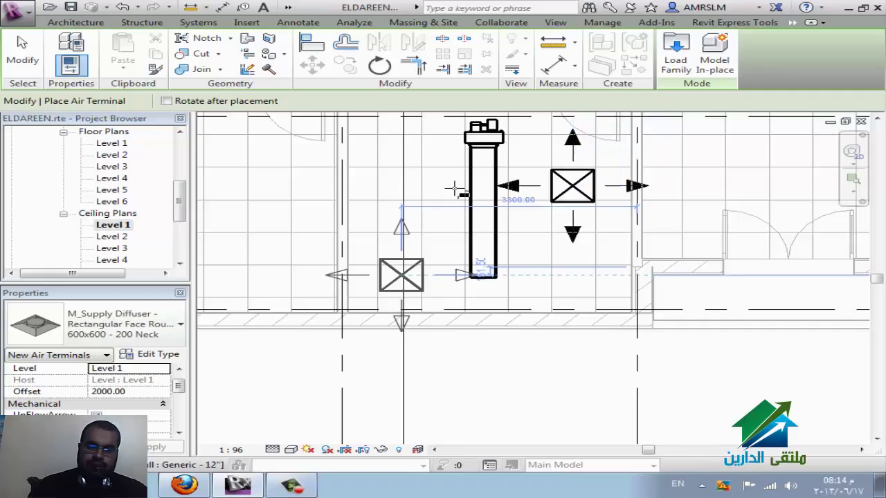
{"action": "key", "text": "Escape"}
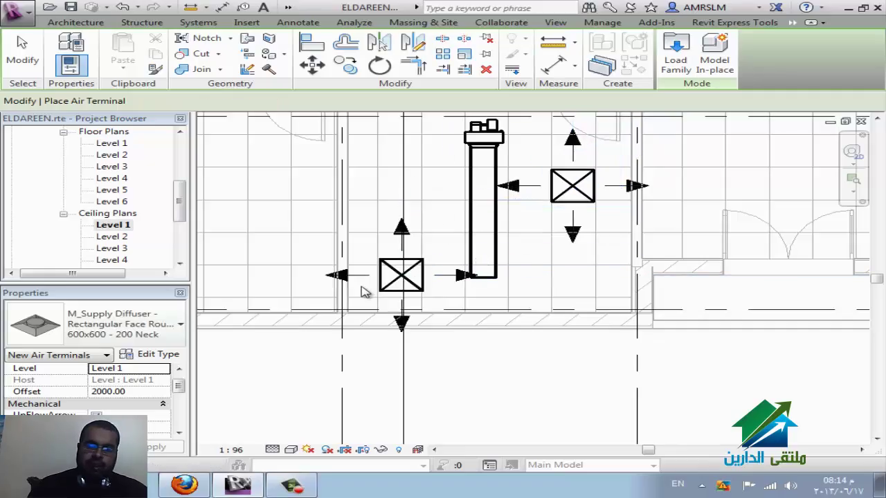
{"action": "scroll", "coordinate": [365, 288], "scroll_direction": "up", "scroll_amount": 3}
{"action": "key", "text": "Escape"}
{"action": "key", "text": "Escape"}
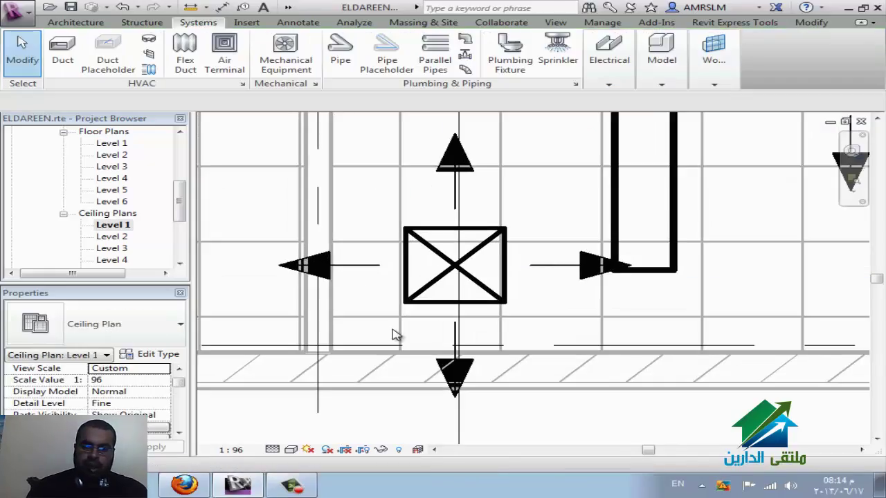
Align the lower-left diffuser to the ceiling grid lines with AL
{"action": "key", "text": "a"}
{"action": "key", "text": "l"}
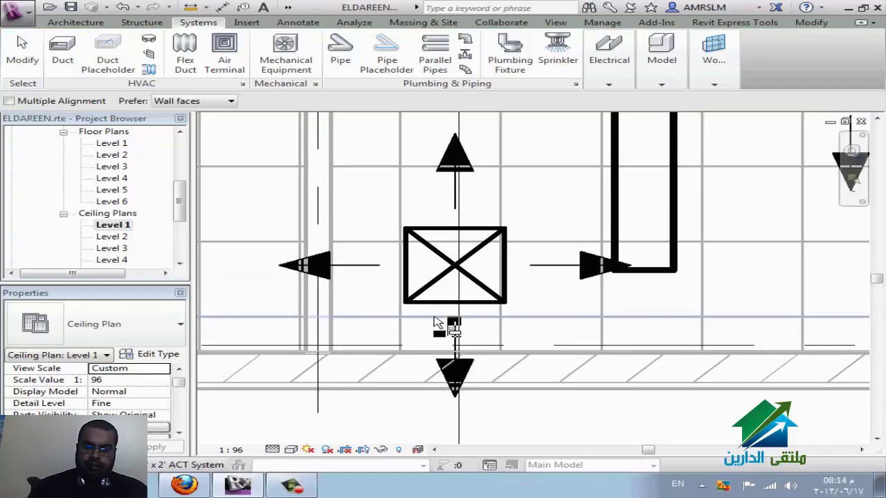
{"action": "left_click", "coordinate": [435, 323]}
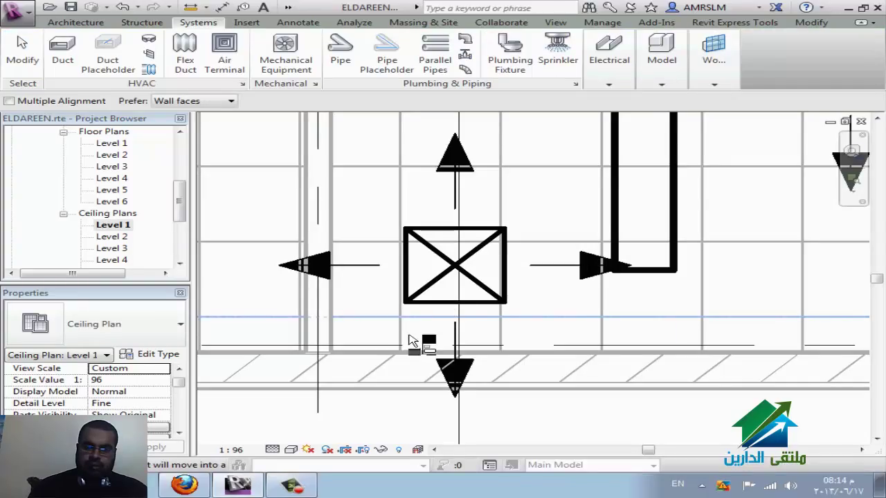
{"action": "key", "text": "Escape"}
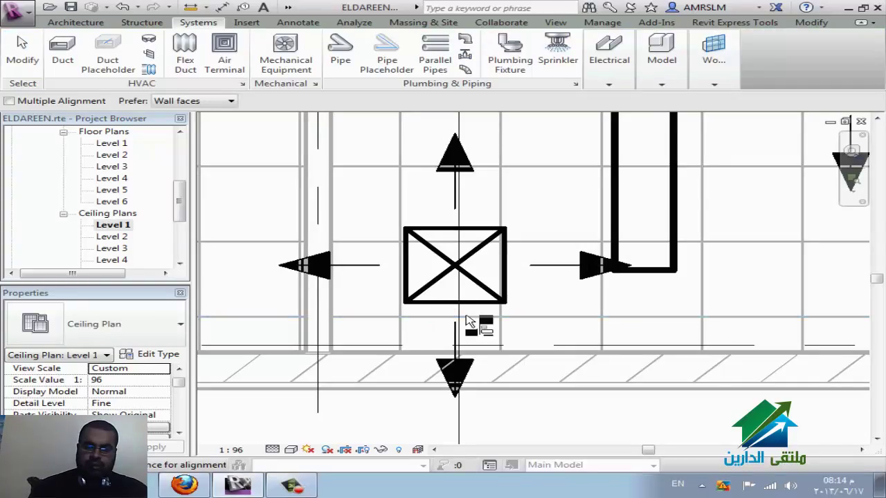
{"action": "key", "text": "Escape"}
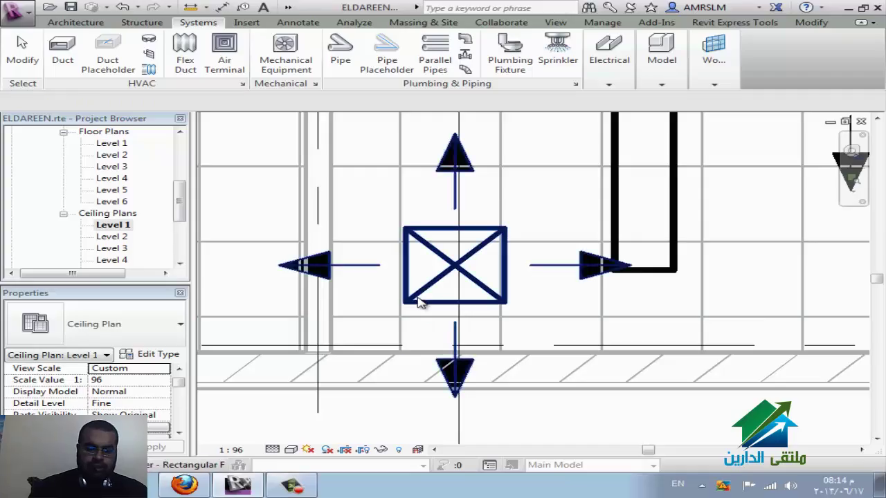
{"action": "key", "text": "a"}
{"action": "key", "text": "l"}
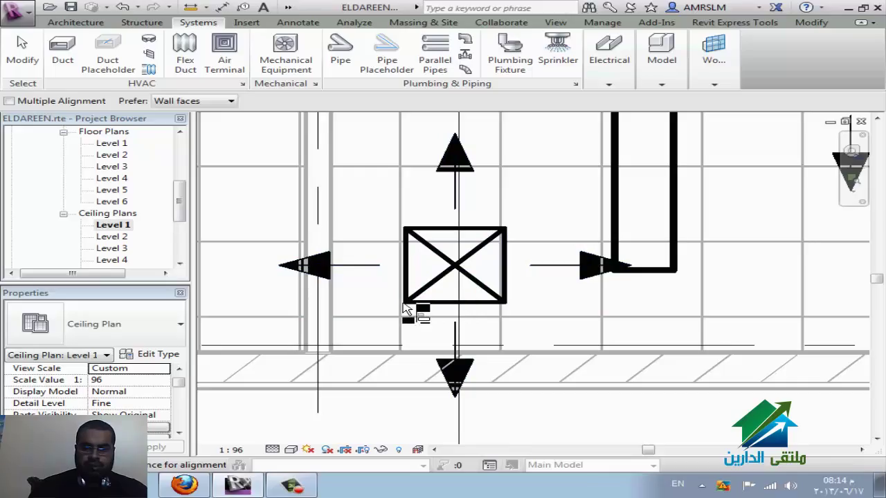
{"action": "left_click", "coordinate": [406, 297]}
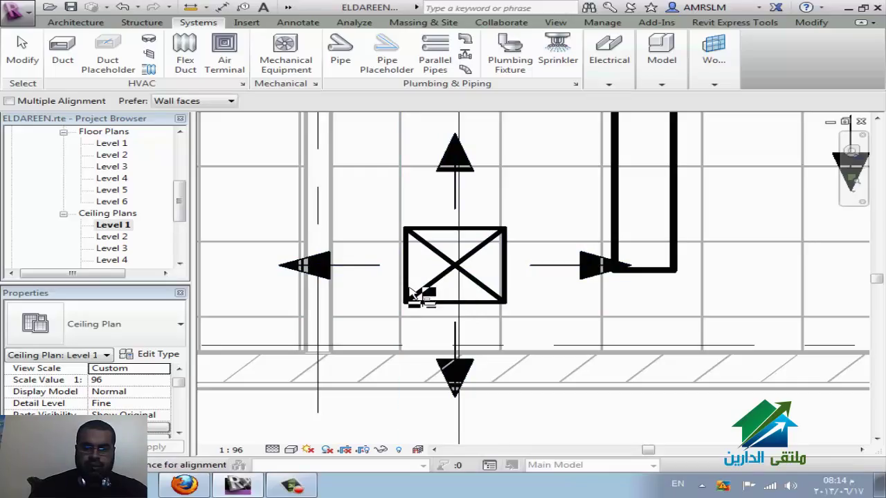
{"action": "key", "text": "Escape"}
{"action": "left_click", "coordinate": [455, 331]}
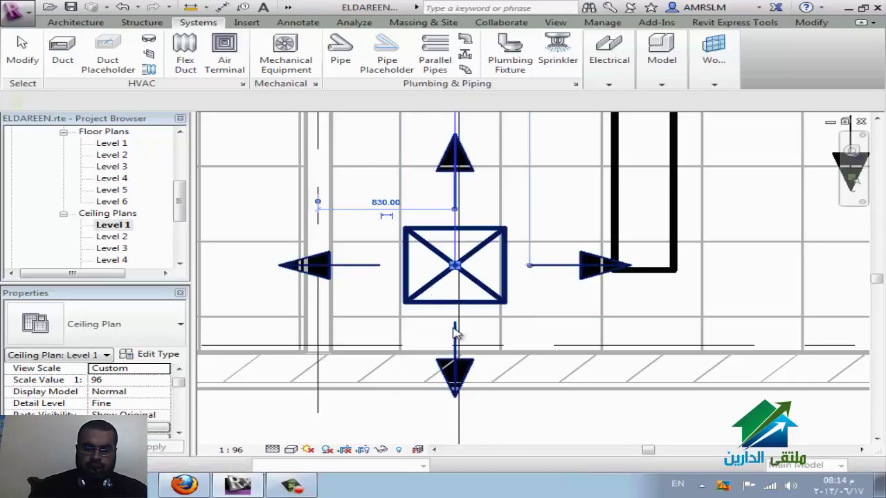
Drag the lower-left diffuser slightly up and nudge it left
{"action": "left_click", "coordinate": [408, 307]}
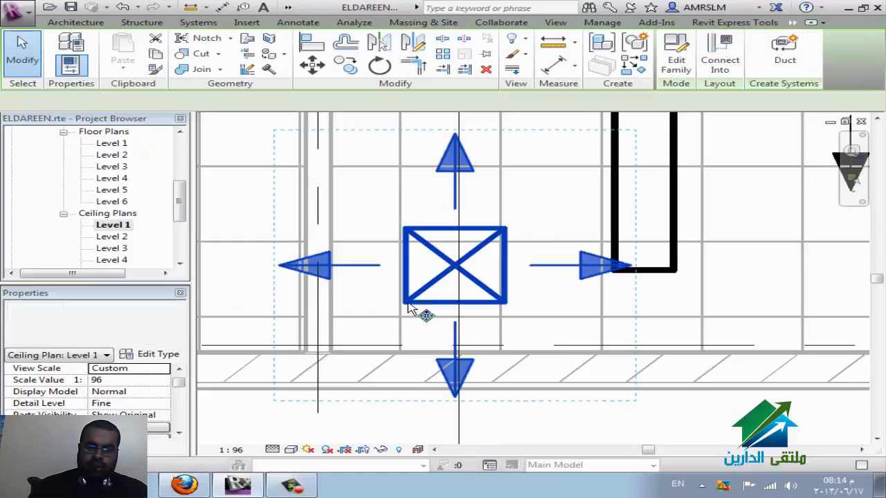
{"action": "mouse_move", "coordinate": [408, 307]}
{"action": "left_mouse_down"}
{"action": "mouse_move", "coordinate": [418, 325]}
{"action": "mouse_move", "coordinate": [449, 329]}
{"action": "left_mouse_up"}
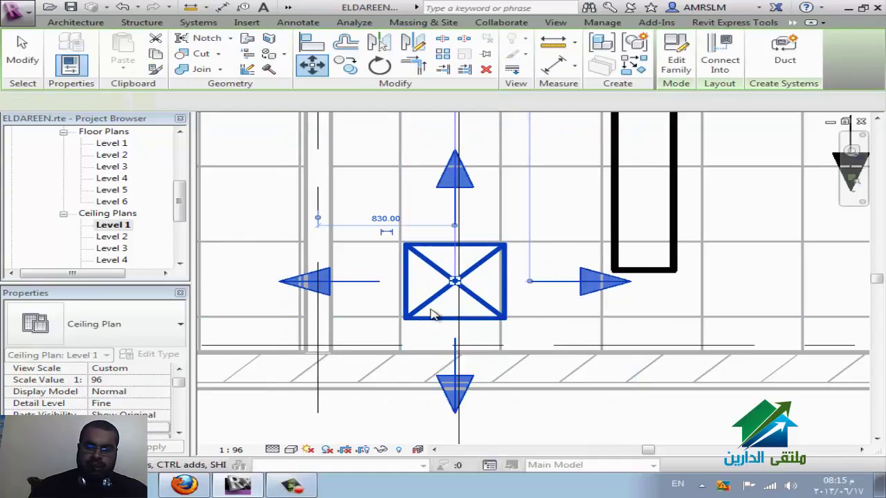
{"action": "left_click", "coordinate": [431, 313]}
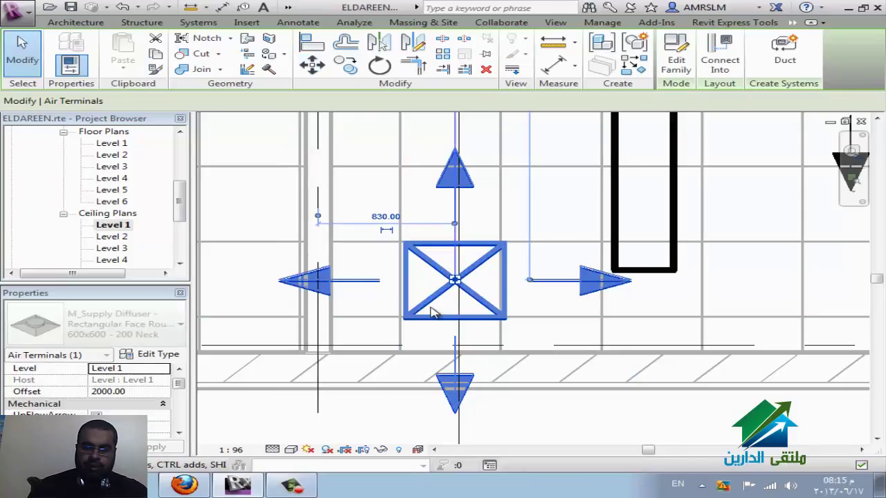
{"action": "key", "text": "Left"}
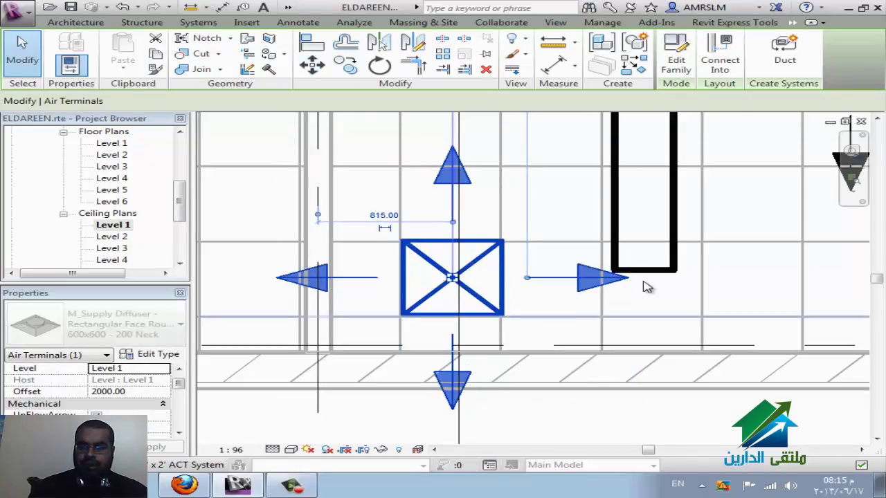
{"action": "key", "text": "Escape"}
{"action": "left_click", "coordinate": [642, 276]}
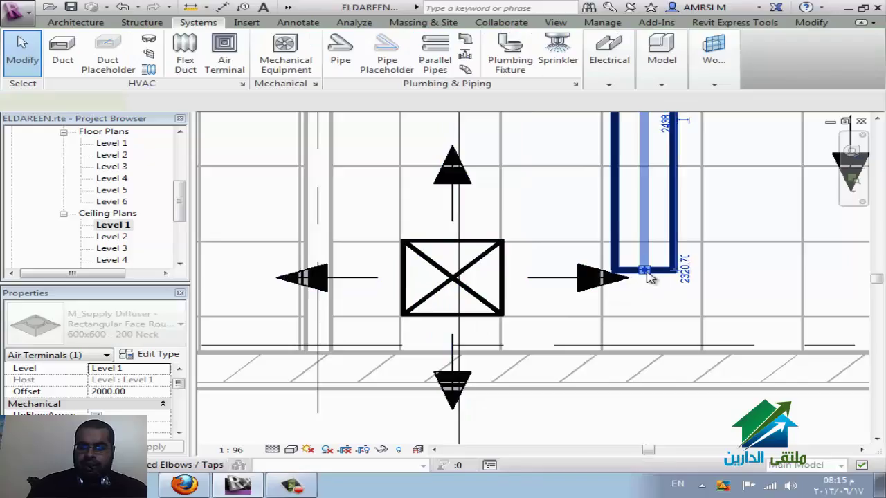
{"action": "left_click", "coordinate": [497, 254]}
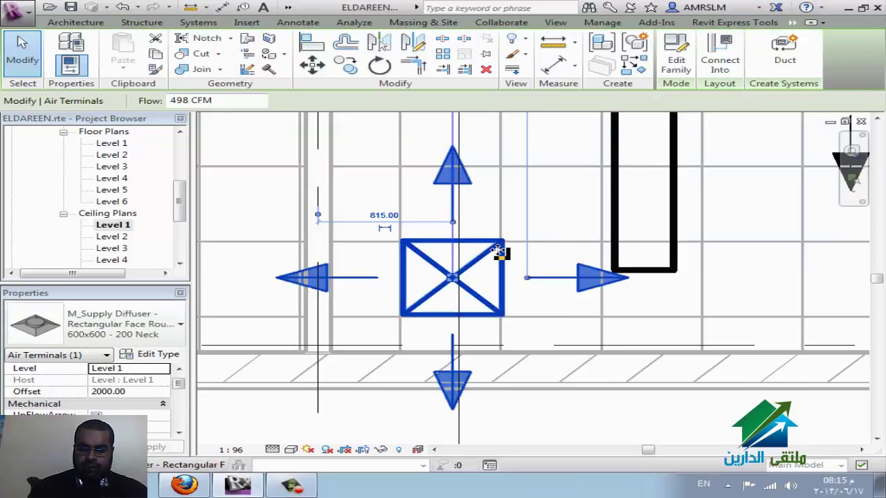
Move the diffuser with MV to sit just left of the vertical duct
{"action": "key", "text": "m"}
{"action": "key", "text": "v"}
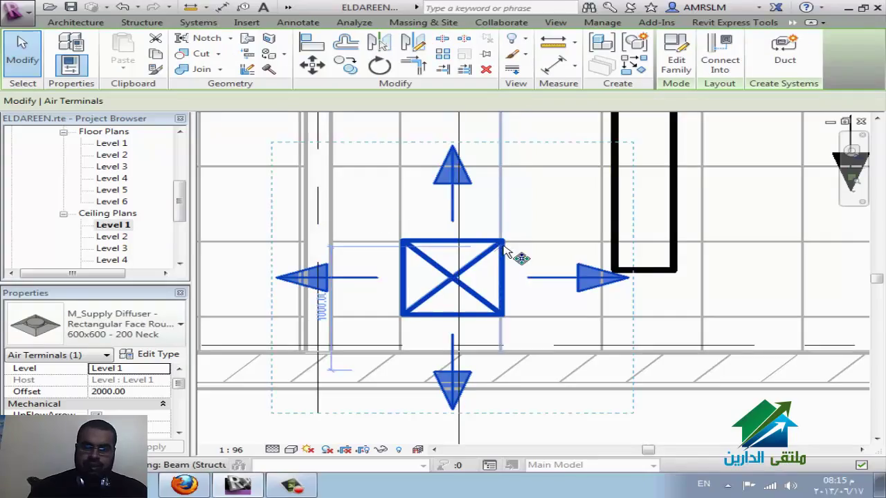
{"action": "left_click", "coordinate": [507, 175]}
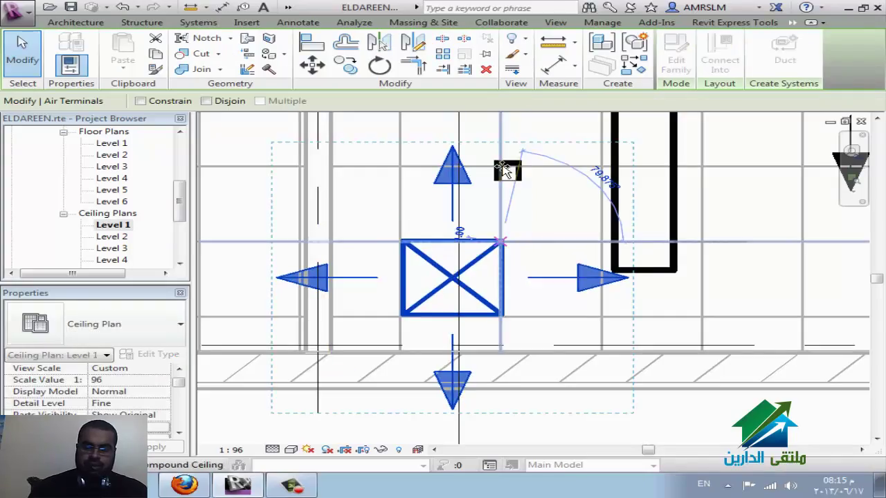
{"action": "left_click", "coordinate": [547, 193]}
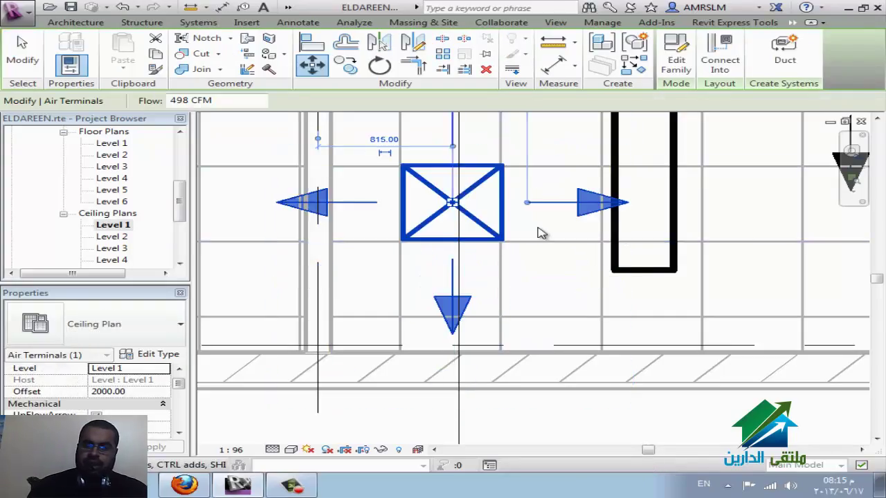
{"action": "scroll", "coordinate": [337, 330], "scroll_direction": "down", "scroll_amount": 1}
{"action": "scroll", "coordinate": [337, 330], "scroll_direction": "down", "scroll_amount": 2}
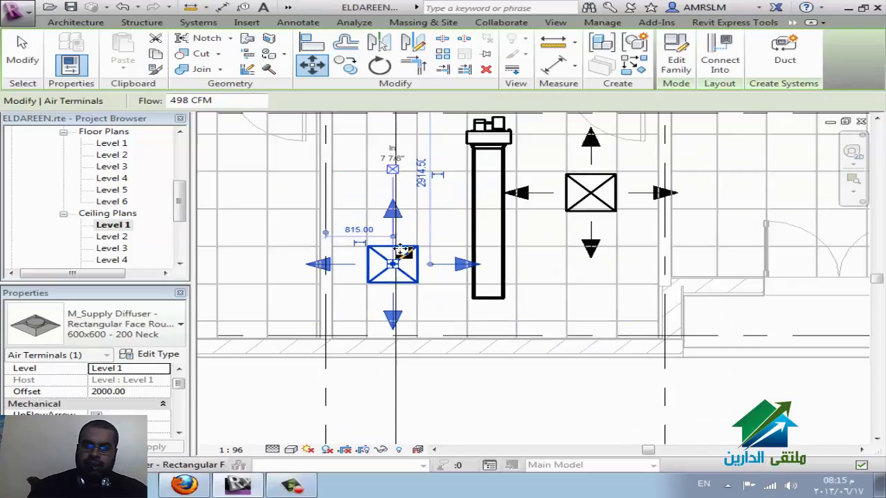
{"action": "left_click", "coordinate": [504, 276]}
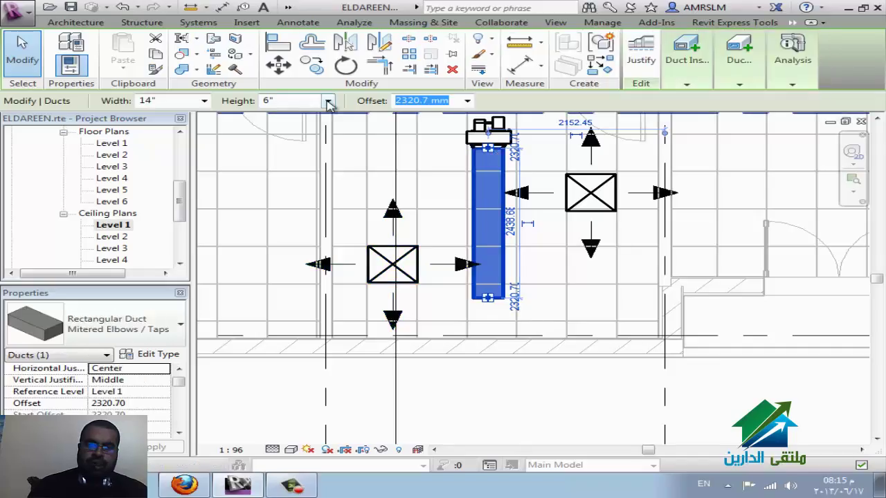
Set the vertical supply duct's height and width both to 12"
{"action": "left_click", "coordinate": [329, 103]}
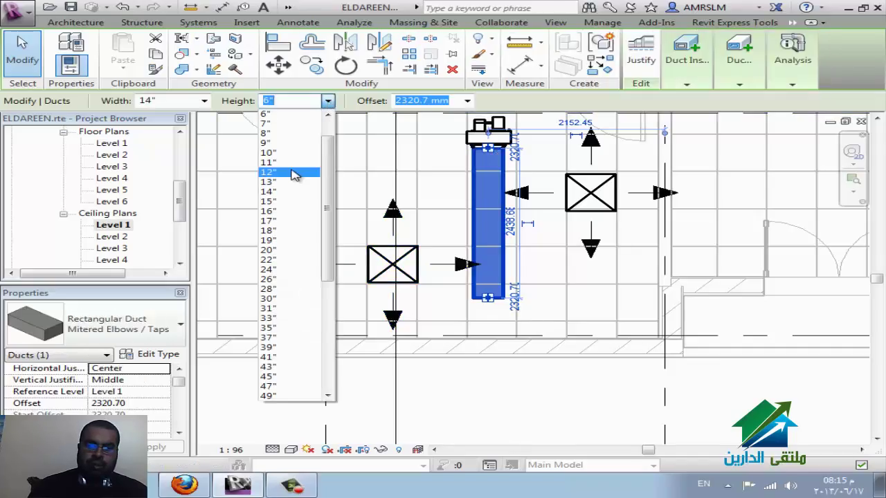
{"action": "left_click", "coordinate": [193, 141]}
{"action": "scroll", "coordinate": [204, 103], "scroll_direction": "down", "scroll_amount": 2}
{"action": "left_click", "coordinate": [203, 102]}
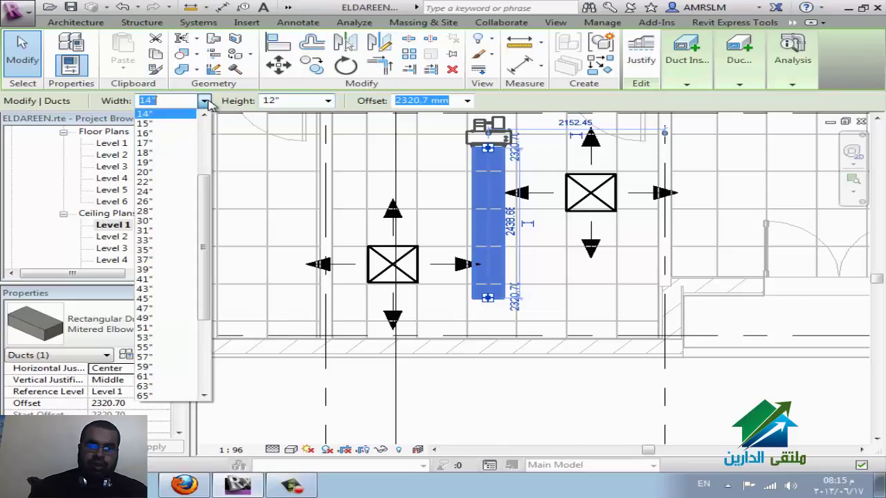
{"action": "left_click", "coordinate": [169, 123]}
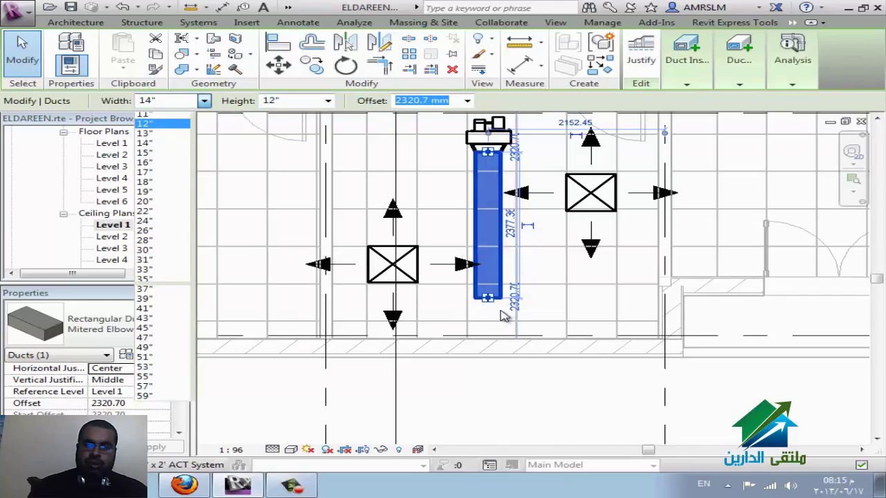
{"action": "left_click", "coordinate": [517, 402]}
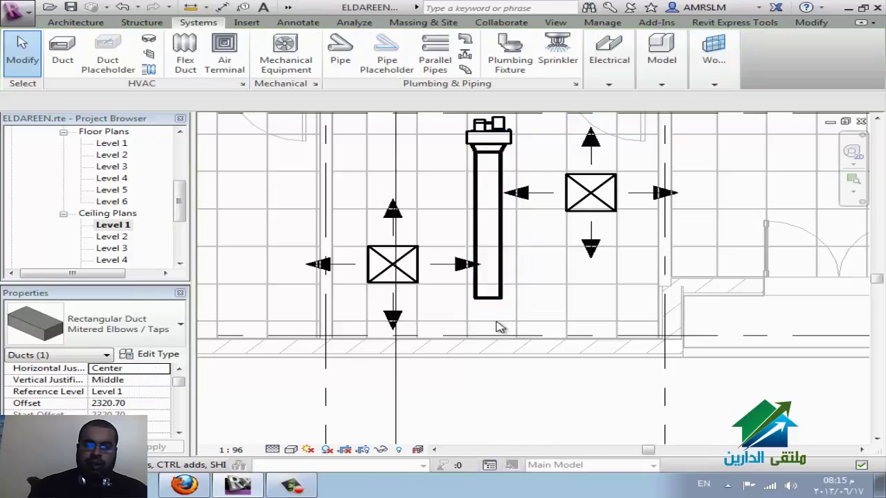
{"action": "left_click", "coordinate": [443, 268]}
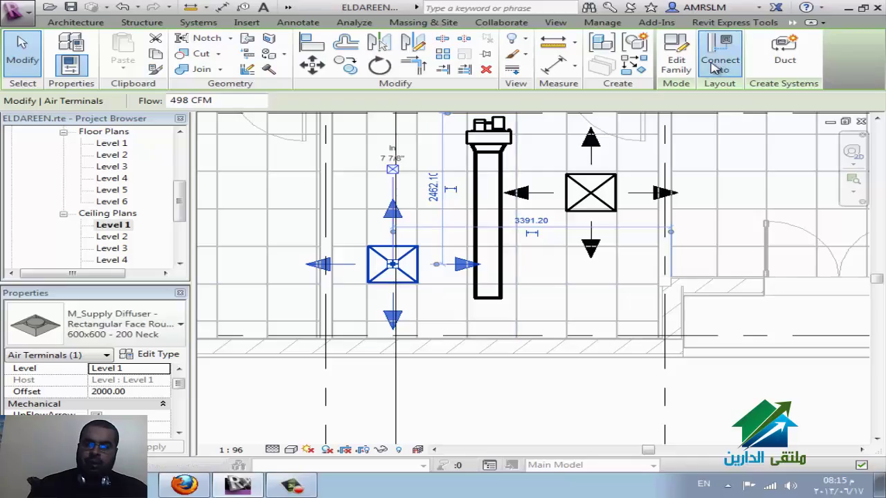
Connect the left and right diffusers into the vertical duct with Connect Into
{"action": "left_click", "coordinate": [719, 56]}
{"action": "left_click", "coordinate": [497, 299]}
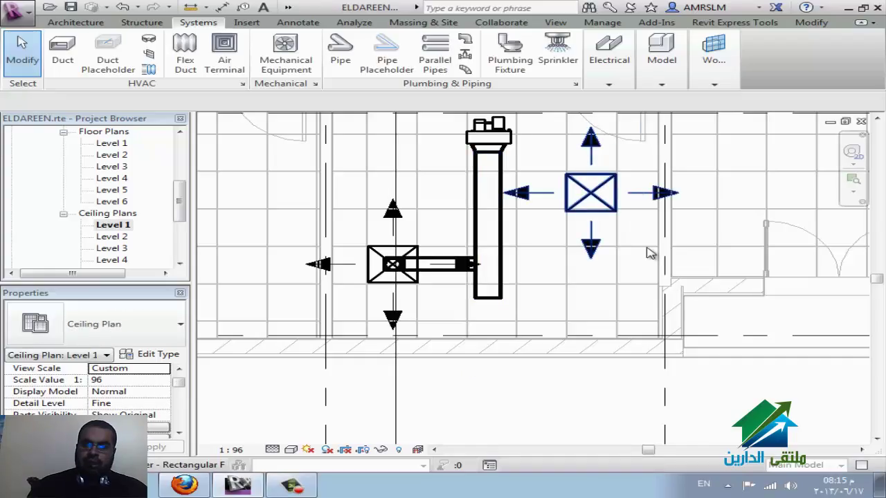
{"action": "left_click", "coordinate": [618, 267]}
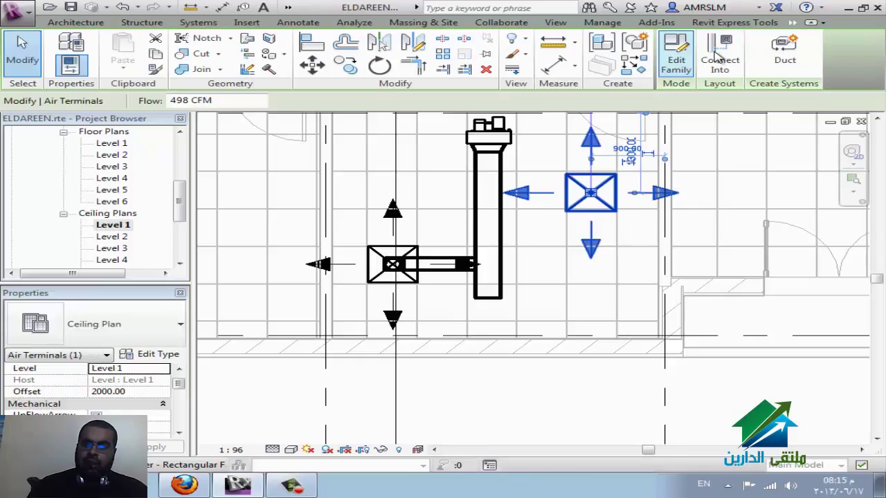
{"action": "left_click", "coordinate": [707, 64]}
{"action": "left_click", "coordinate": [488, 208]}
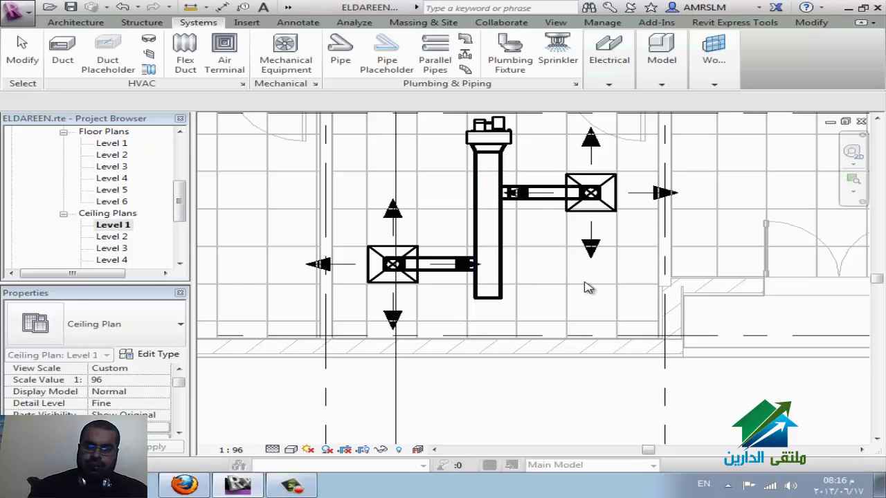
{"action": "scroll", "coordinate": [521, 342], "scroll_direction": "down", "scroll_amount": 1}
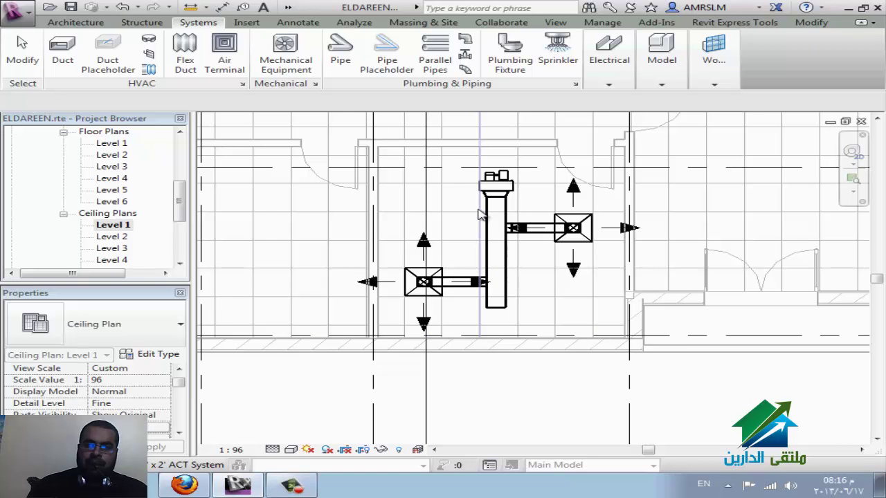
{"action": "scroll", "coordinate": [515, 218], "scroll_direction": "up", "scroll_amount": 1}
{"action": "scroll", "coordinate": [519, 217], "scroll_direction": "up", "scroll_amount": 1}
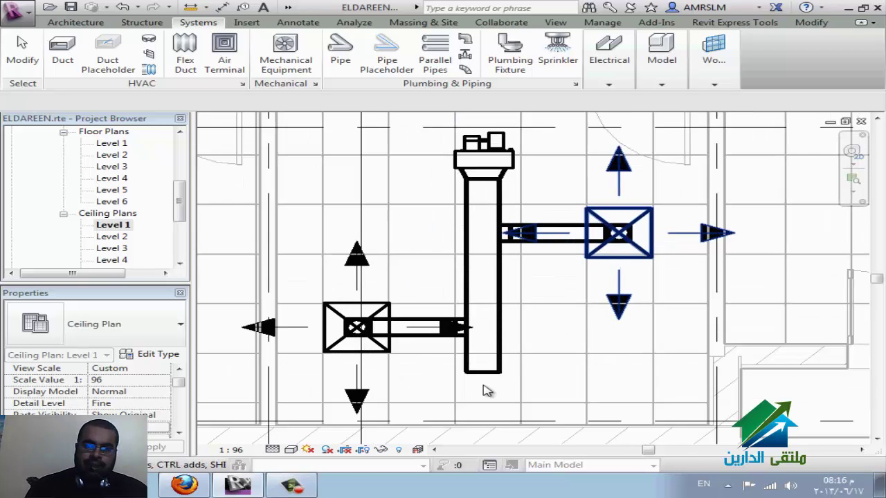
{"action": "scroll", "coordinate": [486, 391], "scroll_direction": "up", "scroll_amount": 1}
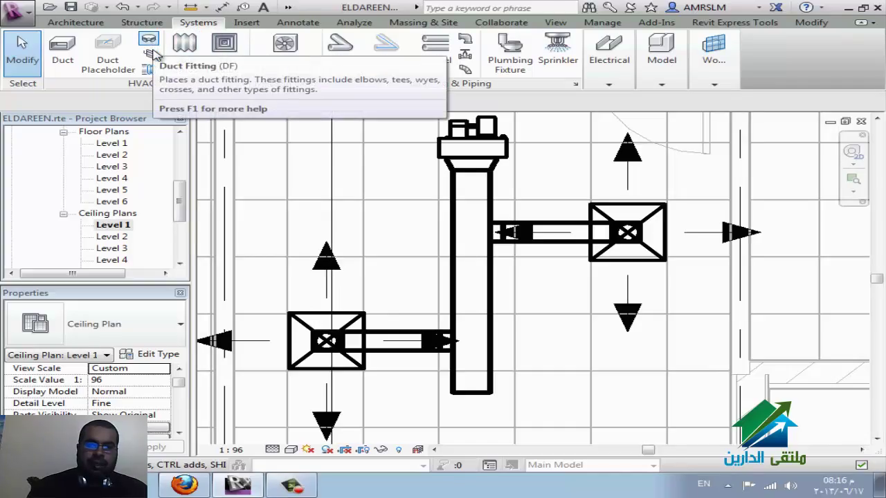
Start the Duct Accessory tool, then switch to the WizIQ class in Firefox
{"action": "left_click", "coordinate": [152, 55]}
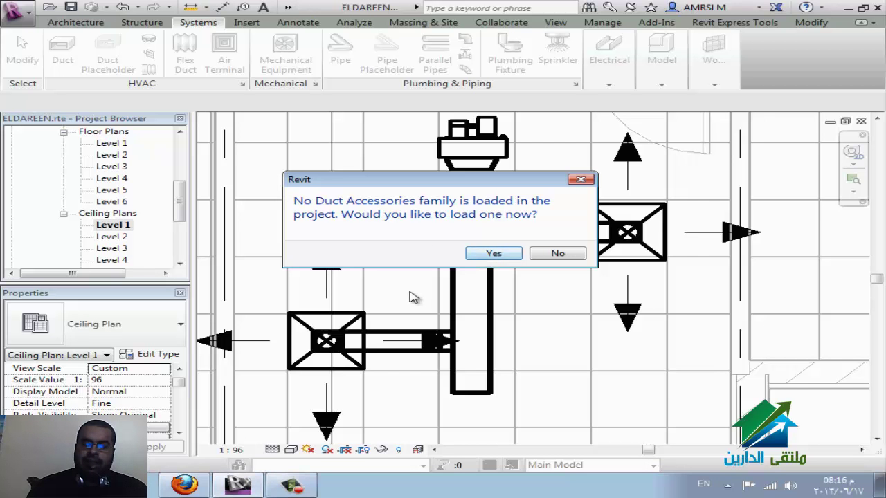
{"action": "left_click", "coordinate": [184, 485]}
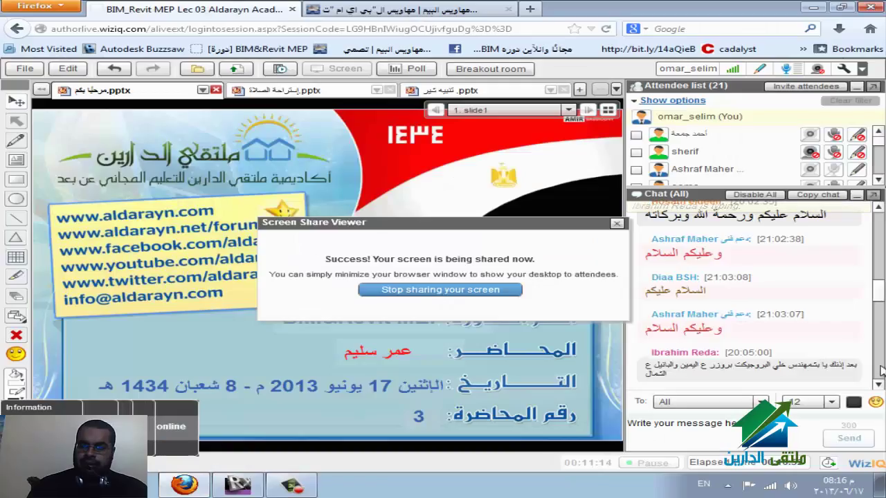
Scroll the WizIQ chat to the latest messages, then minimize Firefox to return to Revit
{"action": "left_click", "coordinate": [879, 371]}
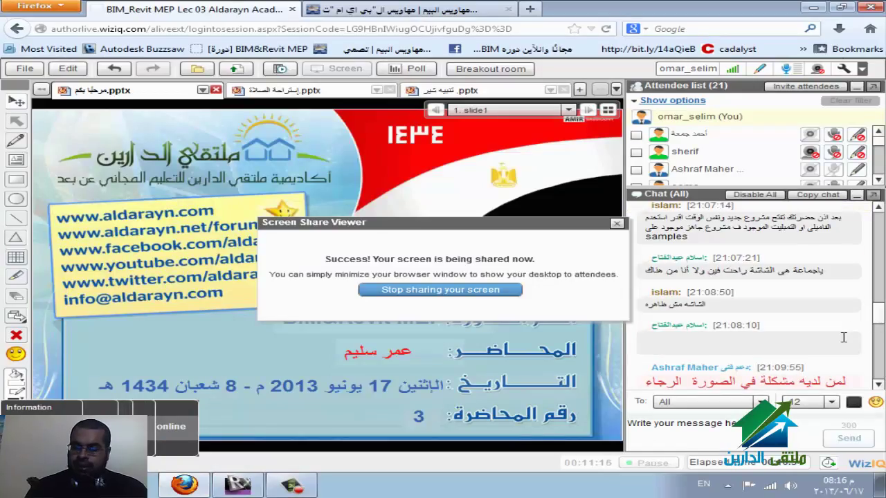
{"action": "scroll", "coordinate": [840, 334], "scroll_direction": "down", "scroll_amount": 3}
{"action": "scroll", "coordinate": [841, 334], "scroll_direction": "down", "scroll_amount": 3}
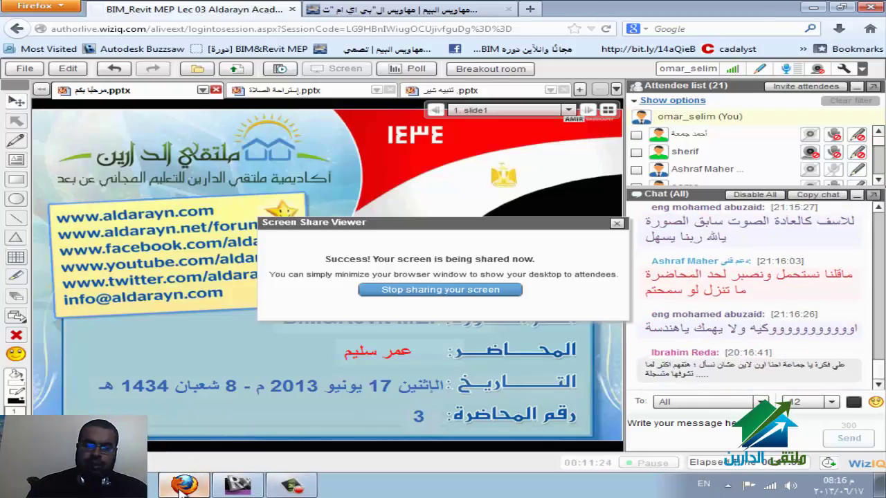
{"action": "left_click", "coordinate": [181, 486]}
Agree to load a family and browse to the Duct Accessories folder under E:\REVIT Exported Families
{"action": "left_click", "coordinate": [493, 253]}
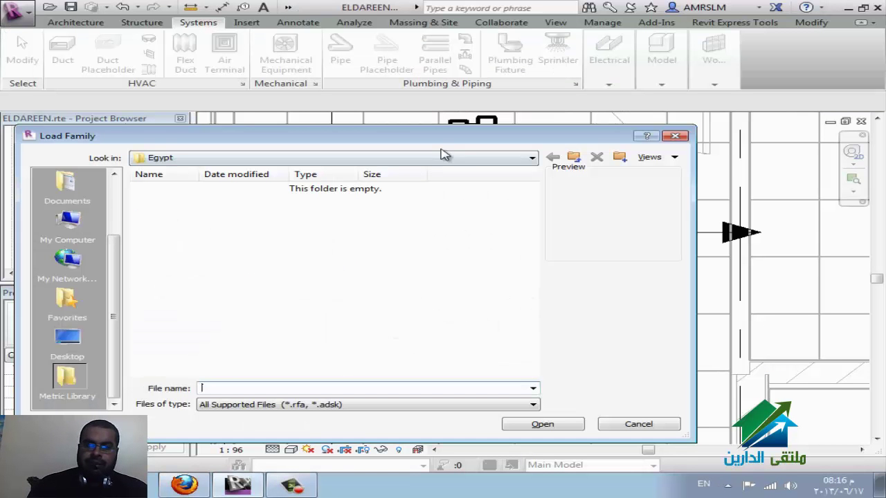
{"action": "left_click", "coordinate": [443, 154]}
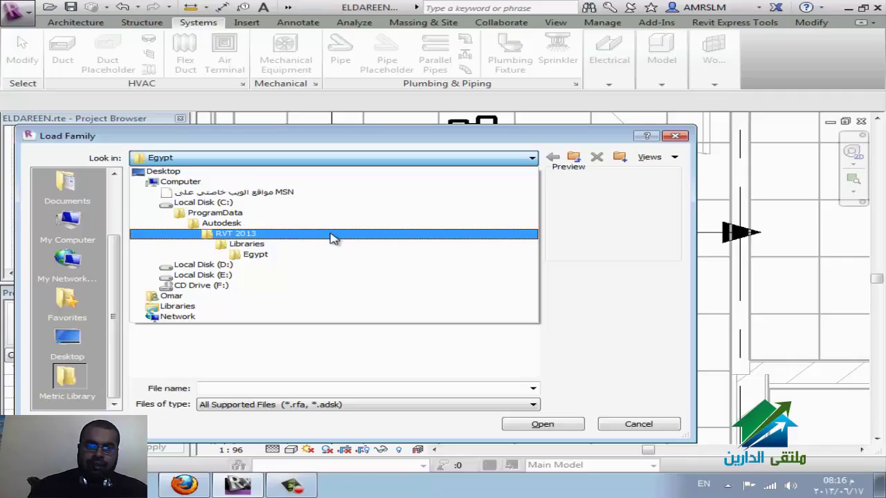
{"action": "left_click", "coordinate": [275, 275]}
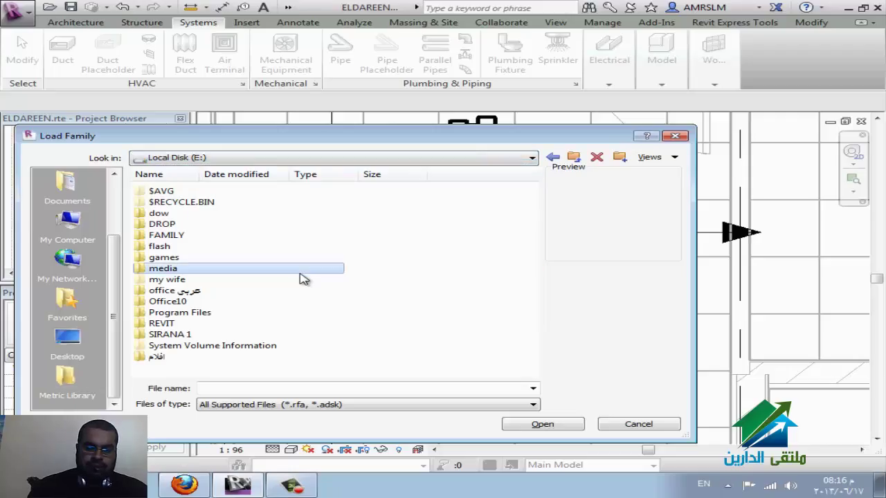
{"action": "double_click", "coordinate": [213, 323]}
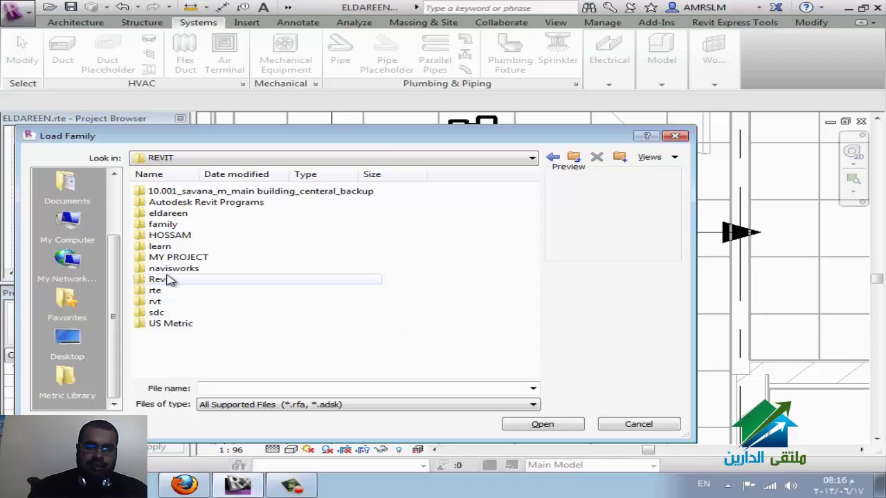
{"action": "double_click", "coordinate": [173, 225]}
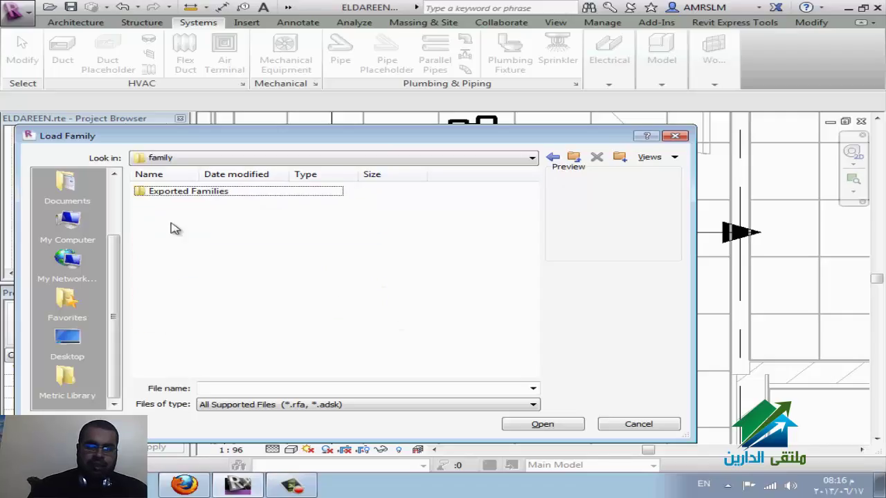
{"action": "double_click", "coordinate": [189, 193]}
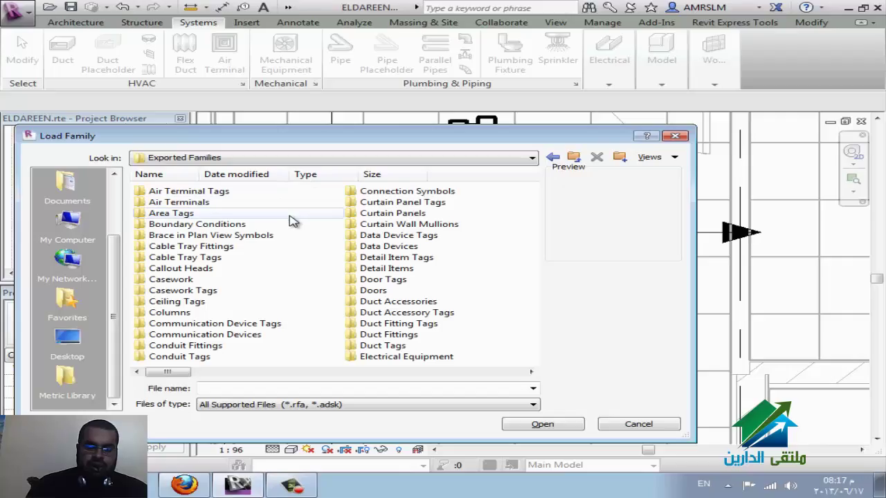
{"action": "scroll", "coordinate": [267, 259], "scroll_direction": "down", "scroll_amount": 2}
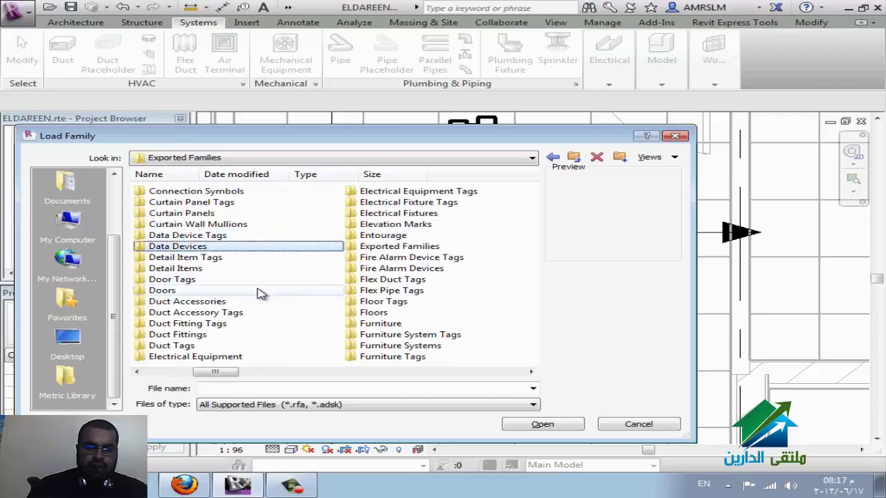
{"action": "key", "text": "Down"}
{"action": "key", "text": "Down"}
{"action": "key", "text": "Down"}
{"action": "key", "text": "Down"}
{"action": "key", "text": "Down"}
{"action": "key", "text": "Down"}
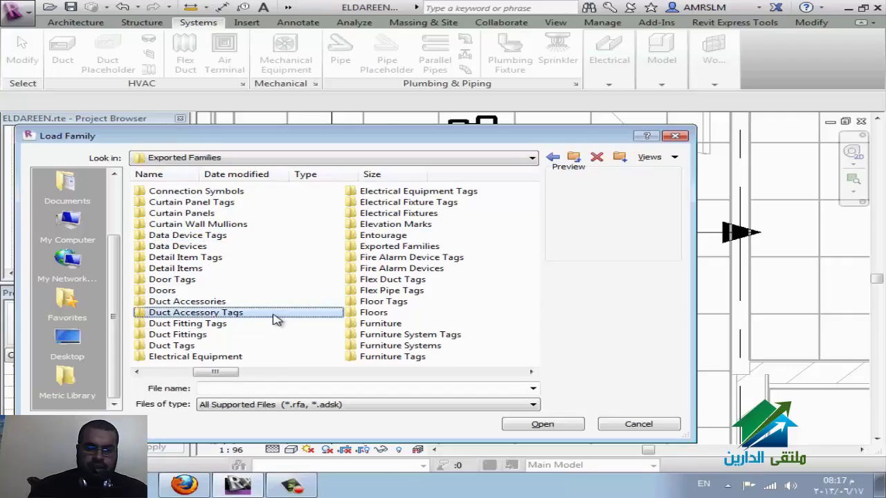
{"action": "key", "text": "Down"}
{"action": "key", "text": "Down"}
{"action": "double_click", "coordinate": [216, 303]}
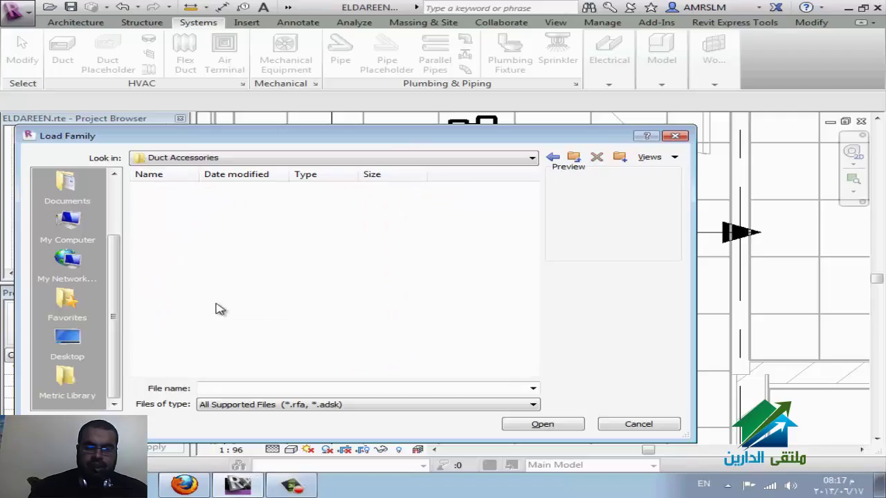
Preview the Ruskin SD60-BAL damper and M_Fire Damper - Rectangular - Simple.0004 families
{"action": "left_click", "coordinate": [315, 236]}
{"action": "scroll", "coordinate": [405, 268], "scroll_direction": "down", "scroll_amount": 3}
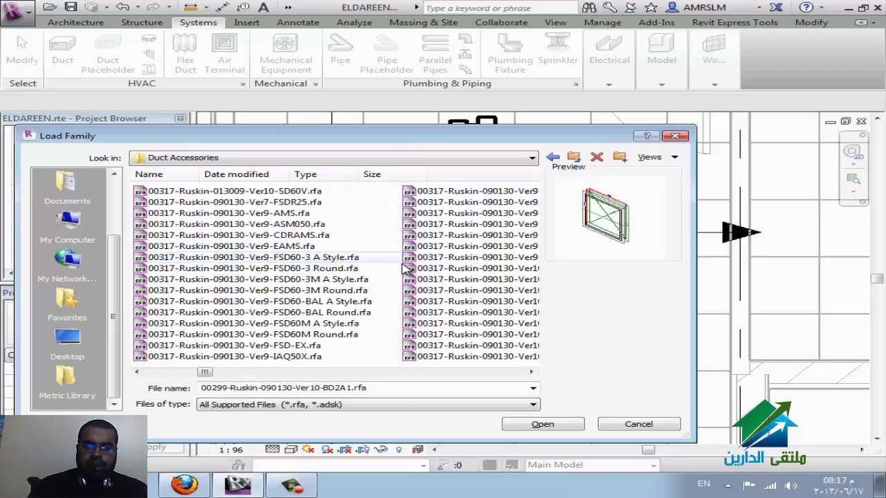
{"action": "scroll", "coordinate": [415, 270], "scroll_direction": "down", "scroll_amount": 2}
{"action": "scroll", "coordinate": [420, 270], "scroll_direction": "down", "scroll_amount": 2}
{"action": "scroll", "coordinate": [420, 271], "scroll_direction": "down", "scroll_amount": 1}
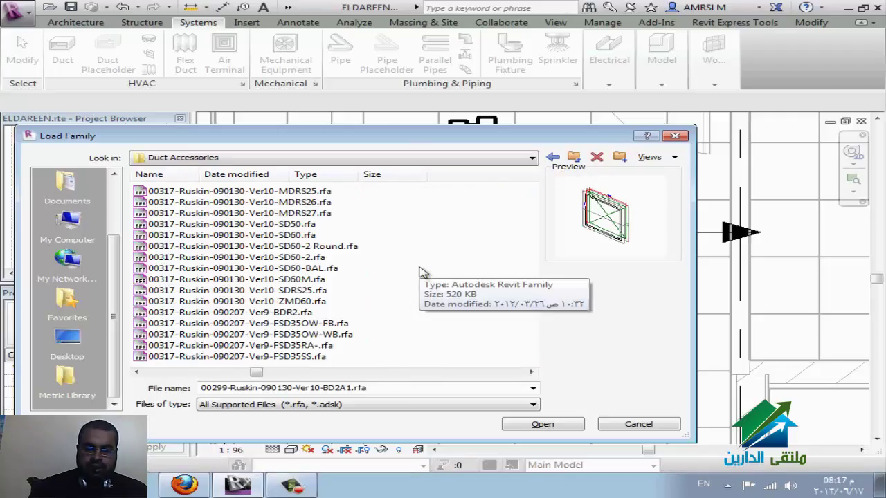
{"action": "left_click", "coordinate": [420, 269]}
{"action": "scroll", "coordinate": [421, 270], "scroll_direction": "down", "scroll_amount": 1}
{"action": "scroll", "coordinate": [421, 271], "scroll_direction": "down", "scroll_amount": 2}
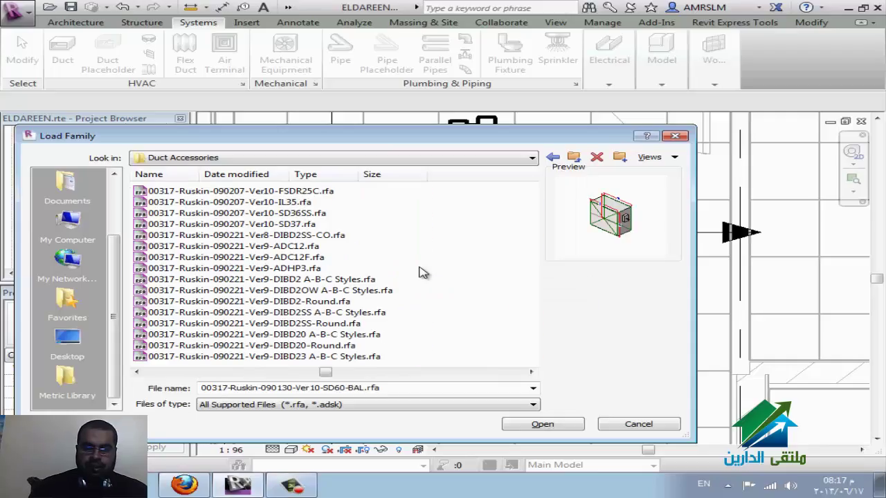
{"action": "scroll", "coordinate": [422, 271], "scroll_direction": "down", "scroll_amount": 1}
{"action": "scroll", "coordinate": [423, 271], "scroll_direction": "down", "scroll_amount": 2}
{"action": "scroll", "coordinate": [424, 271], "scroll_direction": "down", "scroll_amount": 2}
{"action": "scroll", "coordinate": [424, 272], "scroll_direction": "down", "scroll_amount": 2}
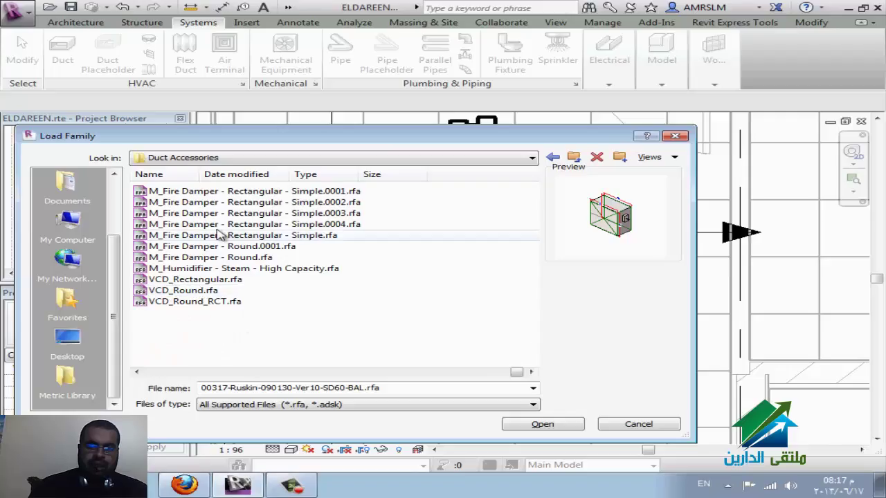
{"action": "left_click", "coordinate": [239, 224]}
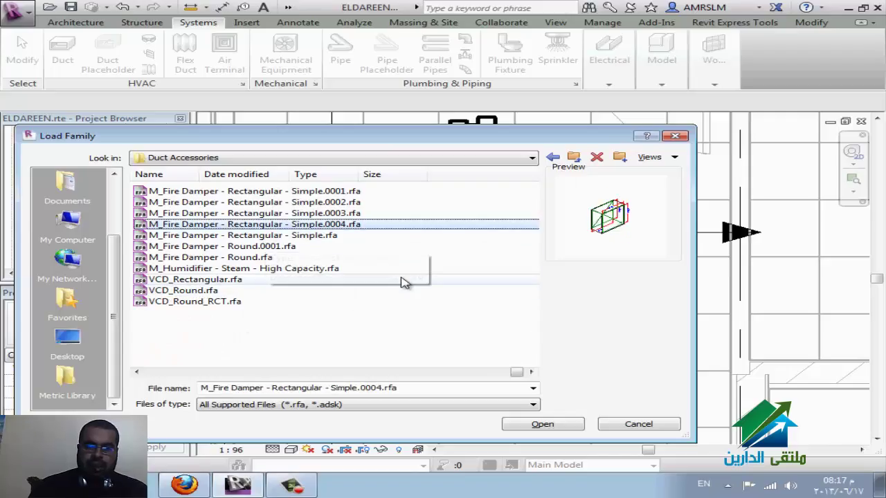
{"action": "scroll", "coordinate": [403, 280], "scroll_direction": "up", "scroll_amount": 1}
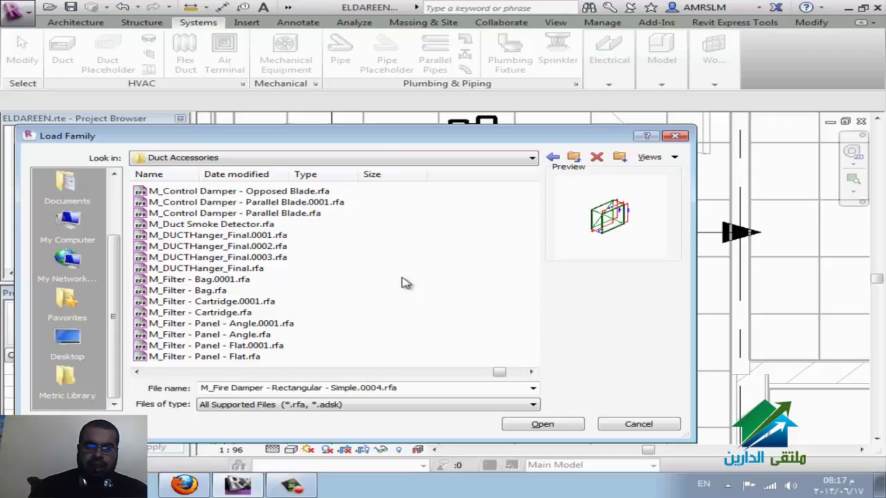
Preview the duct hanger families, then select M_Fire Damper - Rectangular - Simple
{"action": "left_click", "coordinate": [221, 246]}
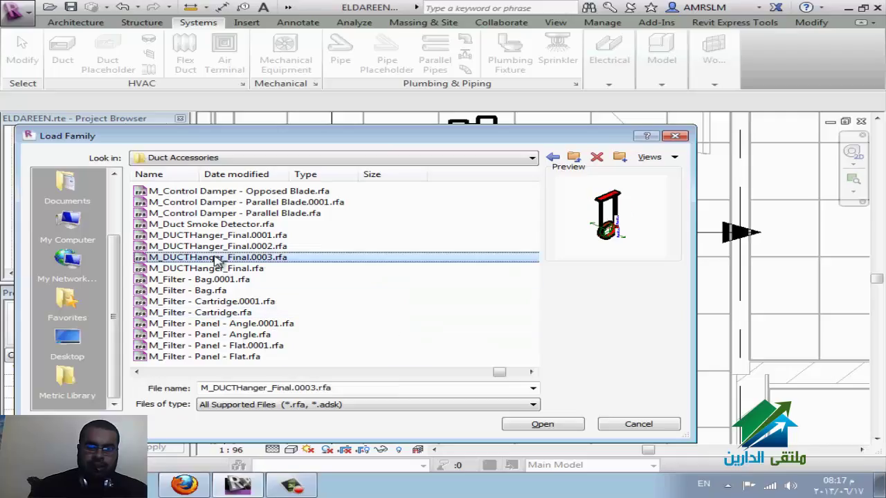
{"action": "left_click", "coordinate": [231, 236]}
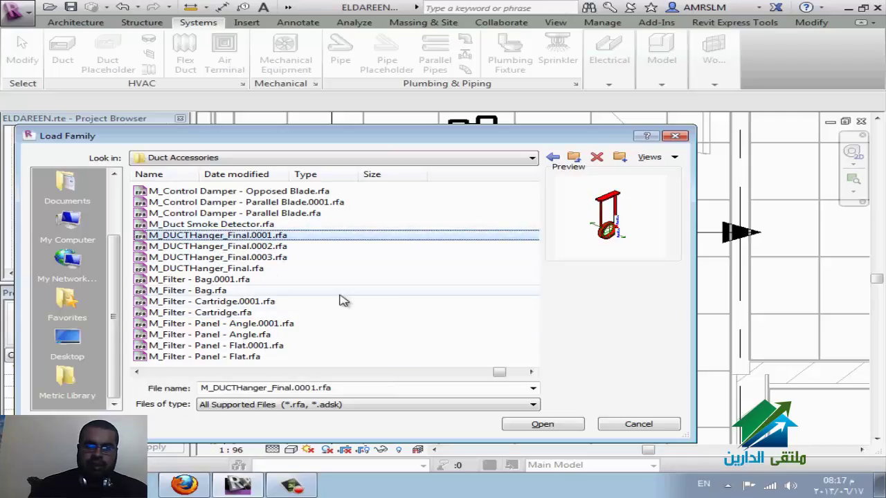
{"action": "scroll", "coordinate": [340, 300], "scroll_direction": "up", "scroll_amount": 1}
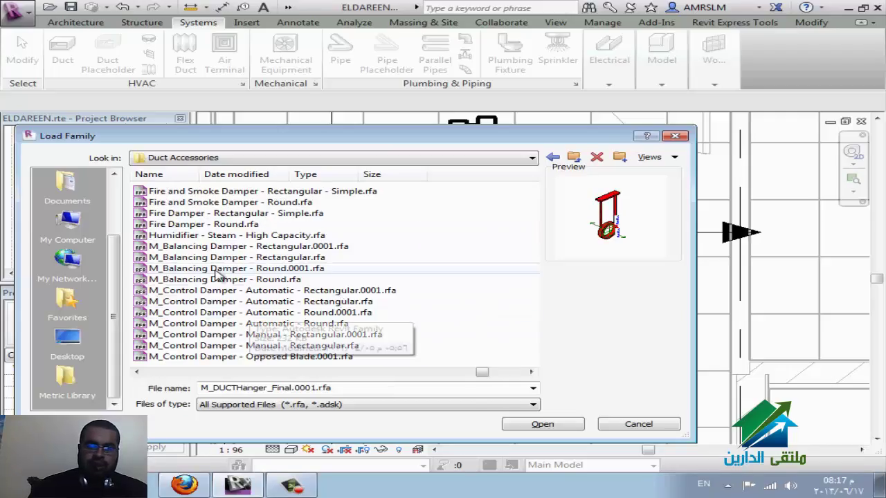
{"action": "scroll", "coordinate": [232, 237], "scroll_direction": "up", "scroll_amount": 1}
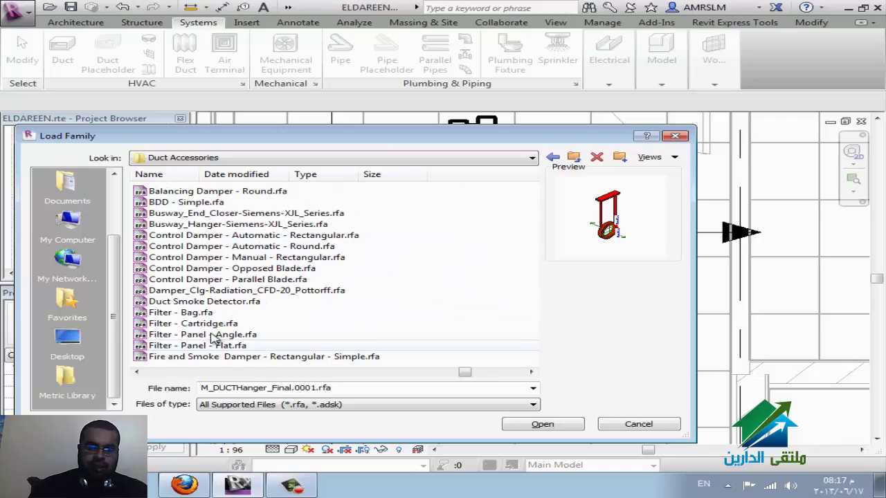
{"action": "scroll", "coordinate": [192, 323], "scroll_direction": "down", "scroll_amount": 1}
{"action": "scroll", "coordinate": [194, 321], "scroll_direction": "down", "scroll_amount": 1}
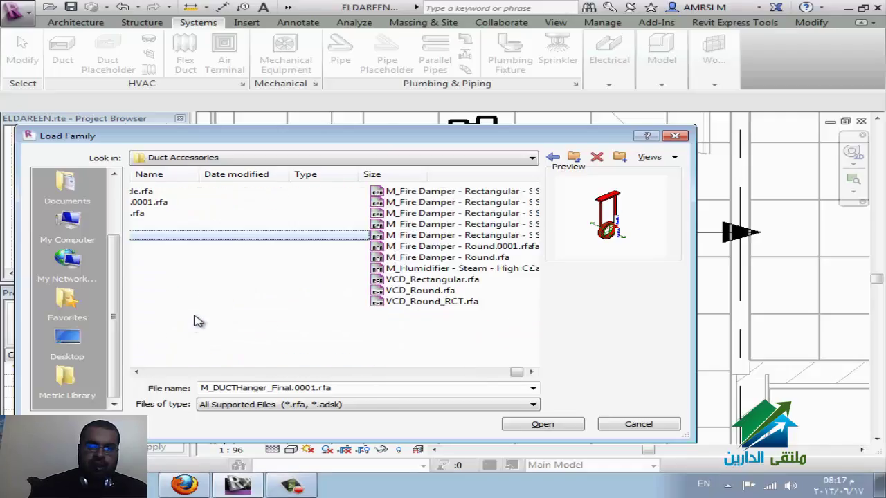
{"action": "scroll", "coordinate": [208, 305], "scroll_direction": "down", "scroll_amount": 1}
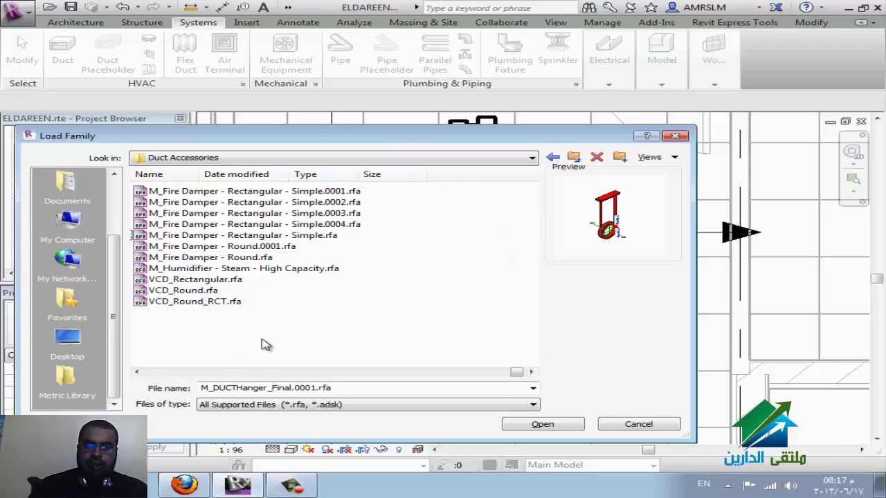
{"action": "scroll", "coordinate": [289, 323], "scroll_direction": "up", "scroll_amount": 5}
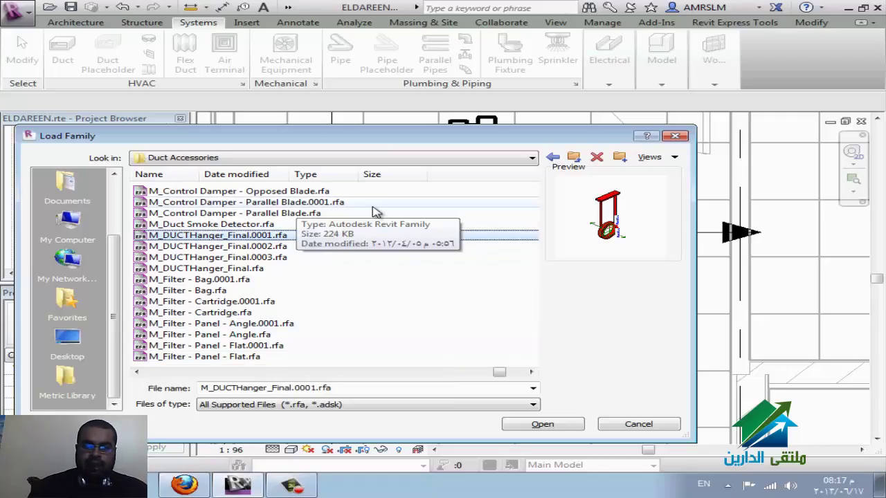
{"action": "scroll", "coordinate": [246, 325], "scroll_direction": "down", "scroll_amount": 3}
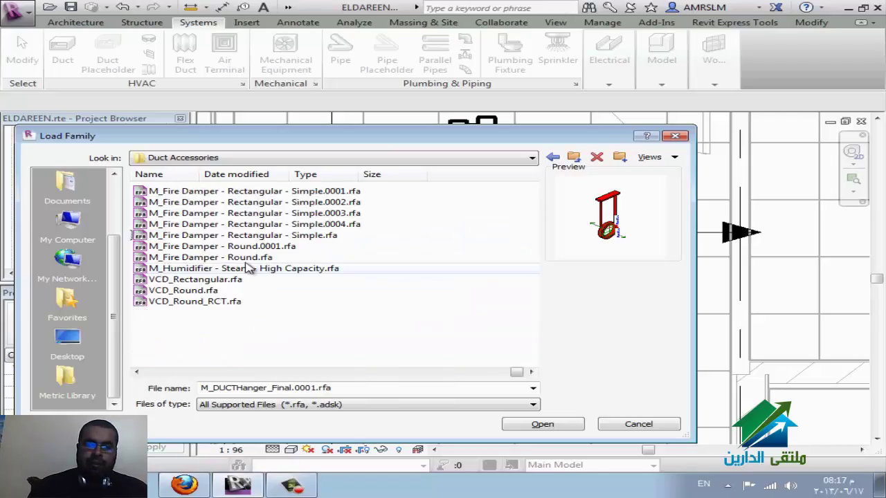
{"action": "left_click", "coordinate": [269, 235]}
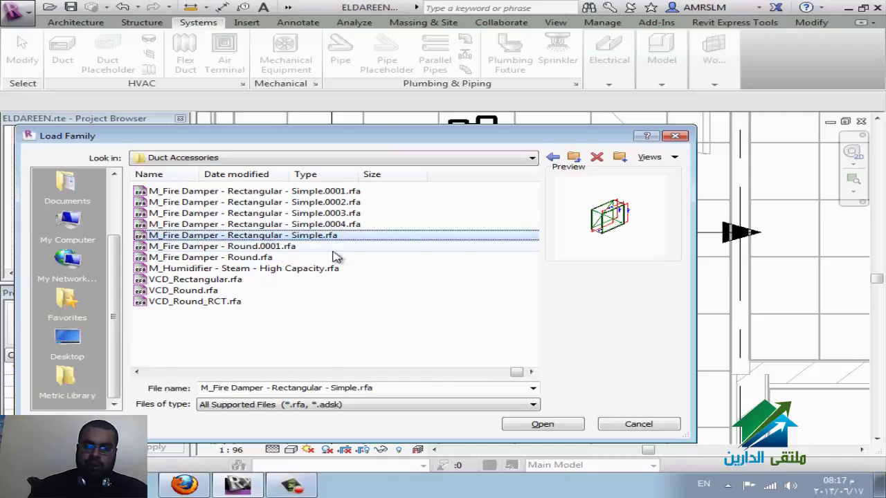
Load the fire damper family and place one damper on each of the upper and lower branch ducts
{"action": "left_click", "coordinate": [544, 426]}
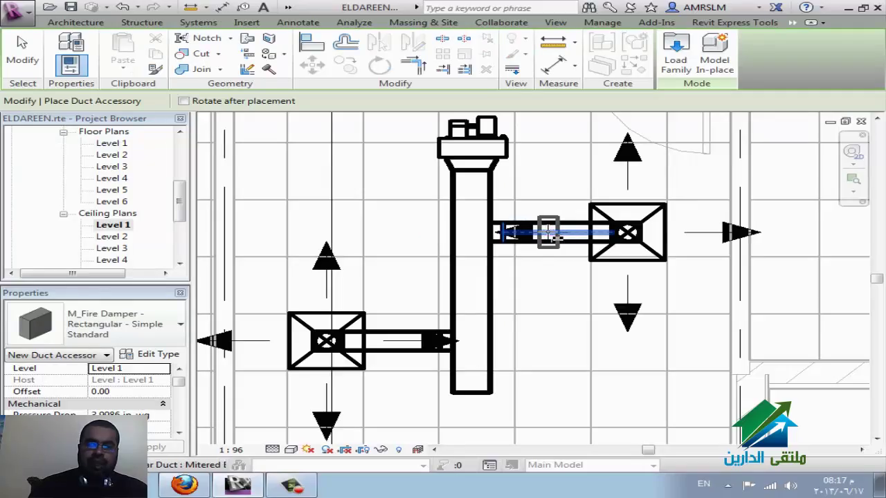
{"action": "left_click", "coordinate": [546, 232]}
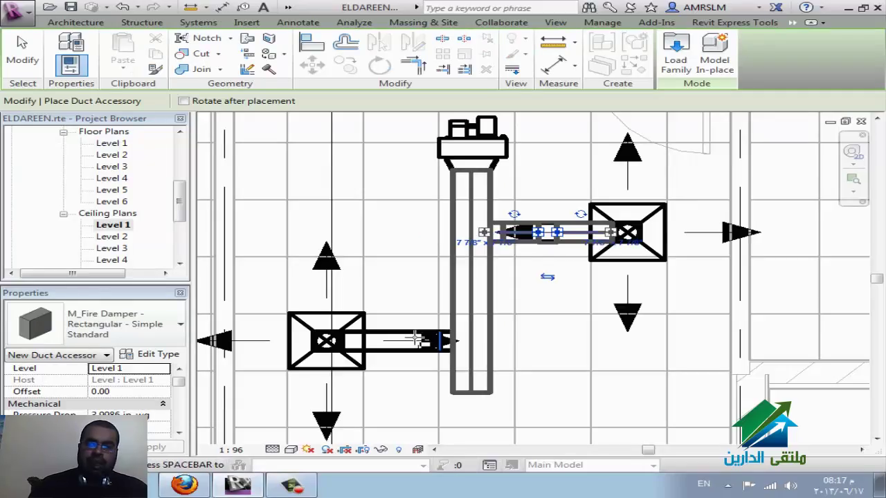
{"action": "left_click", "coordinate": [420, 335]}
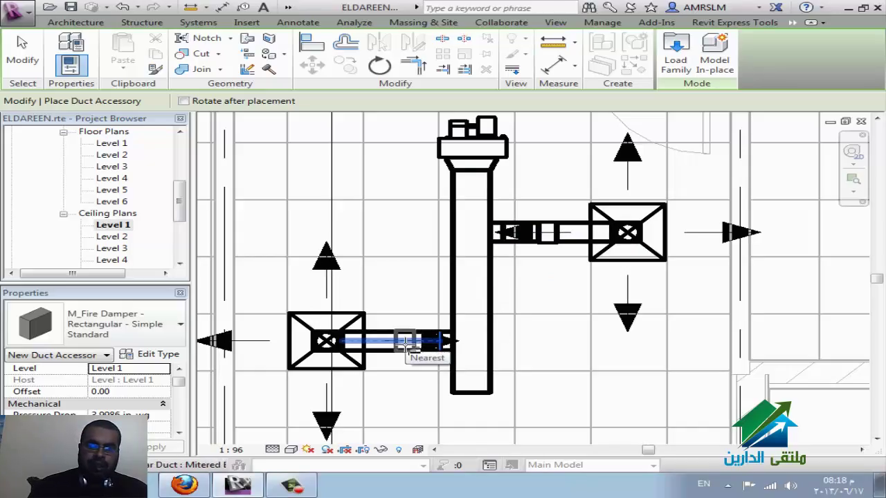
{"action": "left_click", "coordinate": [406, 341]}
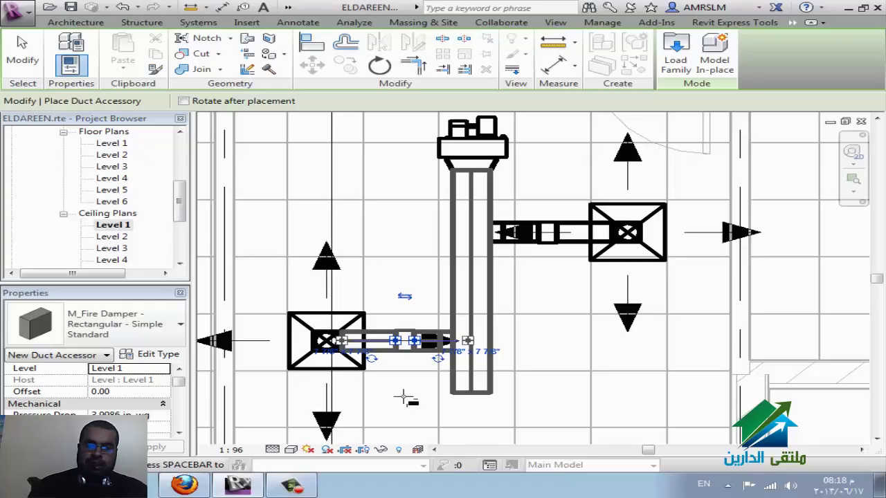
{"action": "key", "text": "Escape"}
{"action": "key", "text": "Escape"}
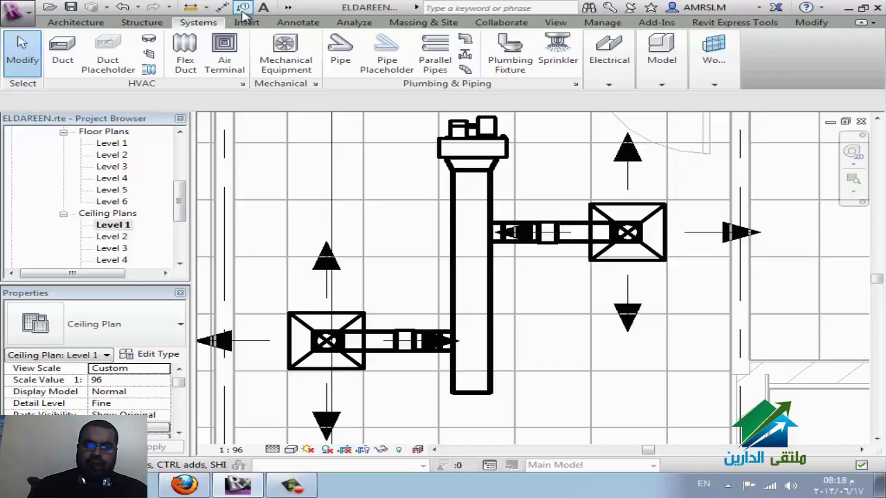
Switch the ceiling plan to thin lines (TL) and begin converting the lower-left diffuser's duct to flex duct
{"action": "left_click", "coordinate": [267, 44]}
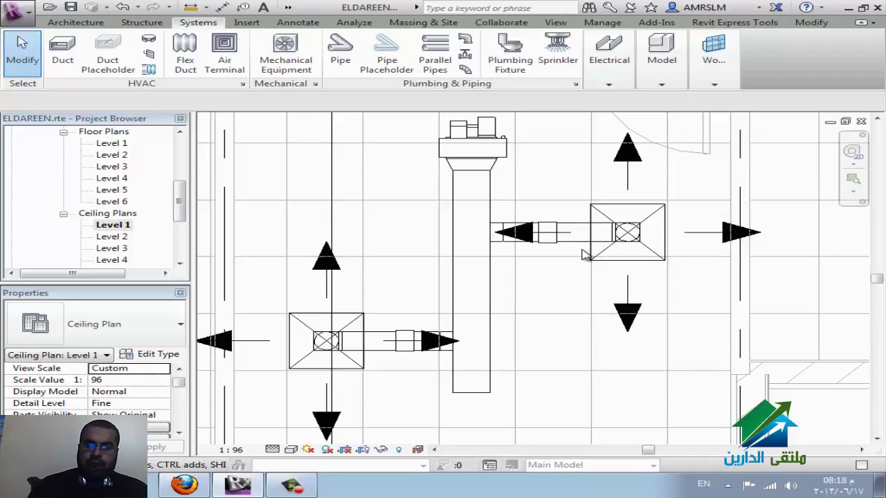
{"action": "key", "text": "Escape"}
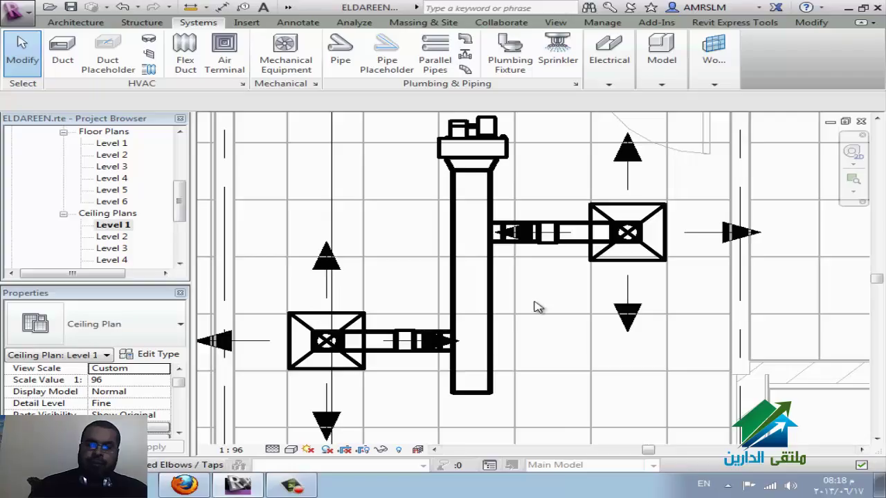
{"action": "key", "text": "t"}
{"action": "key", "text": "l"}
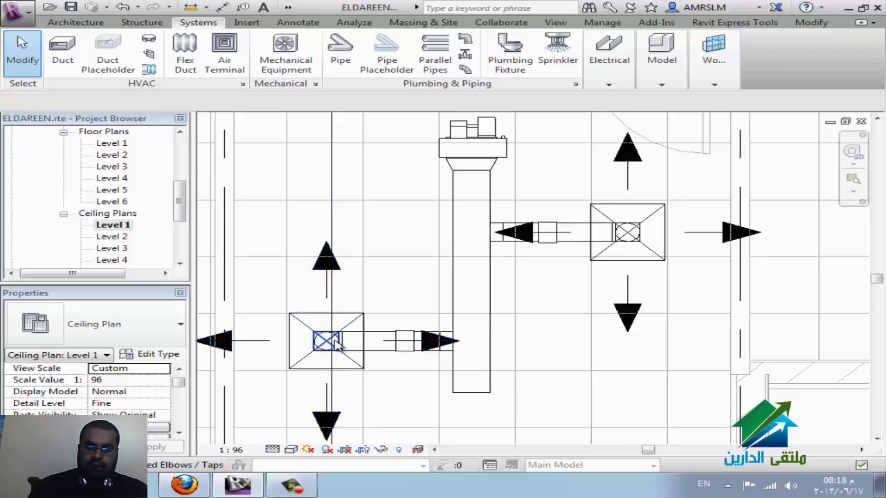
{"action": "left_click", "coordinate": [326, 340]}
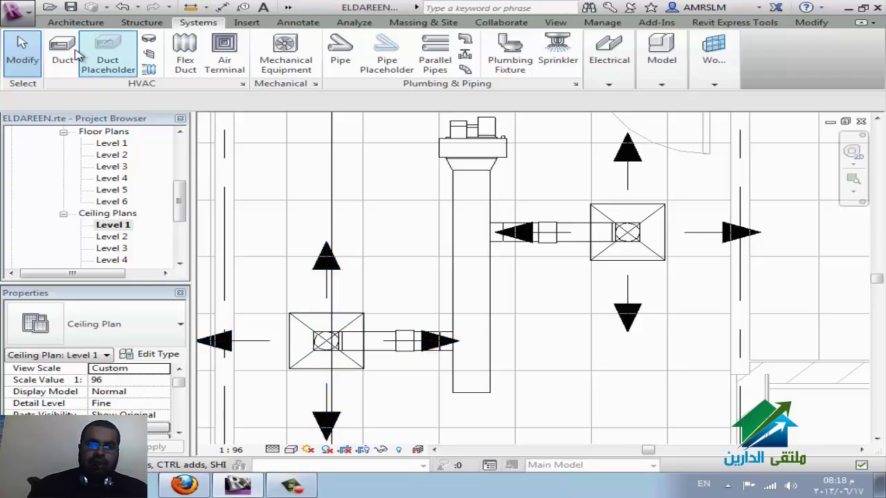
{"action": "left_click", "coordinate": [149, 70]}
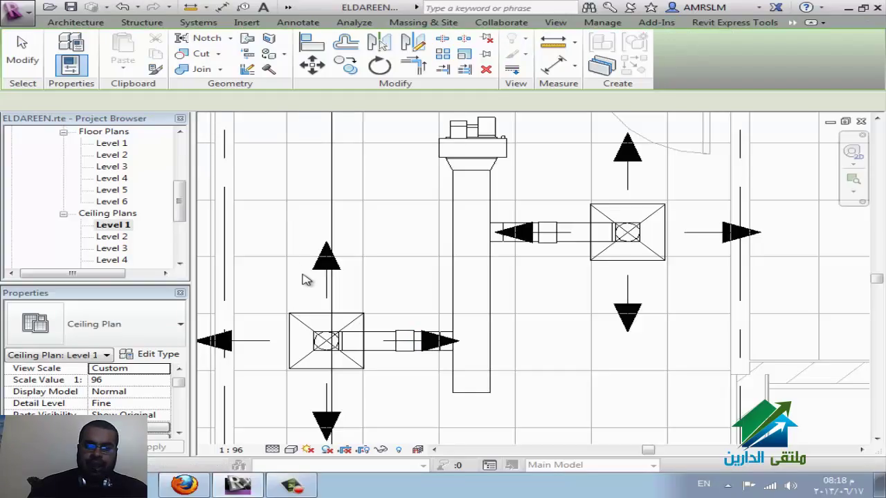
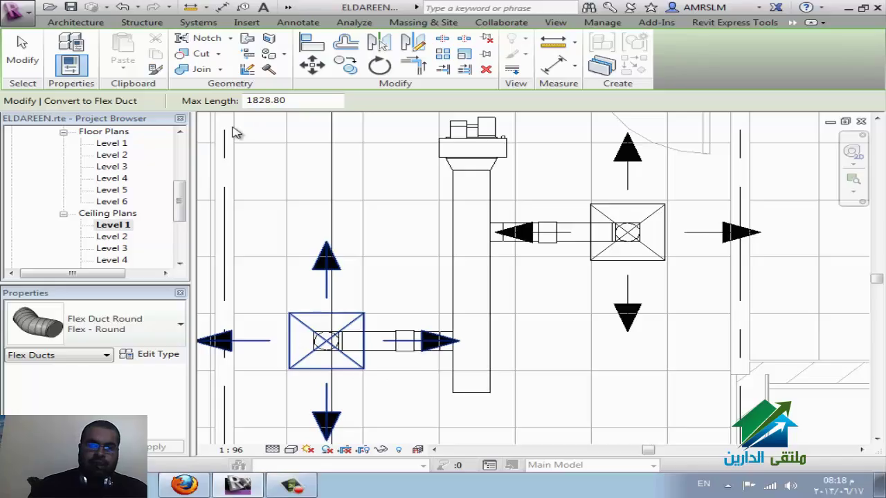
Convert each diffuser's rigid duct connection, including the lower-left one, to flex duct with 1200 max length
{"action": "key", "text": "Escape"}
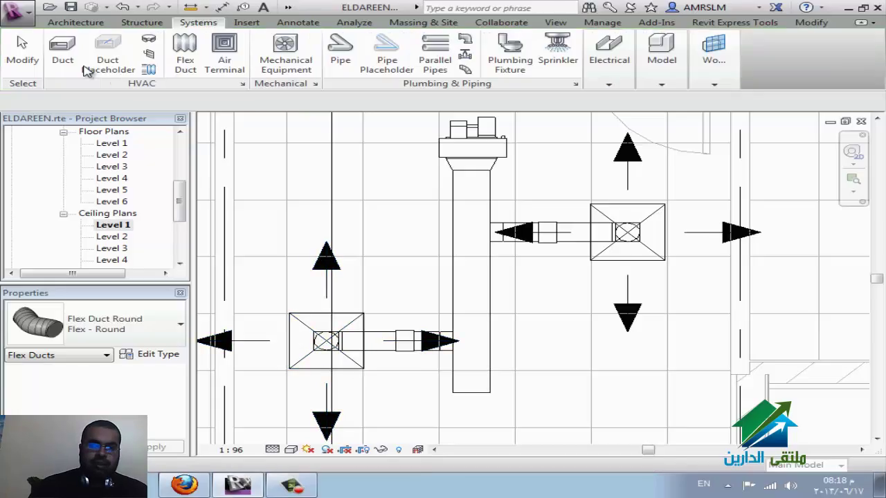
{"action": "left_click", "coordinate": [151, 72]}
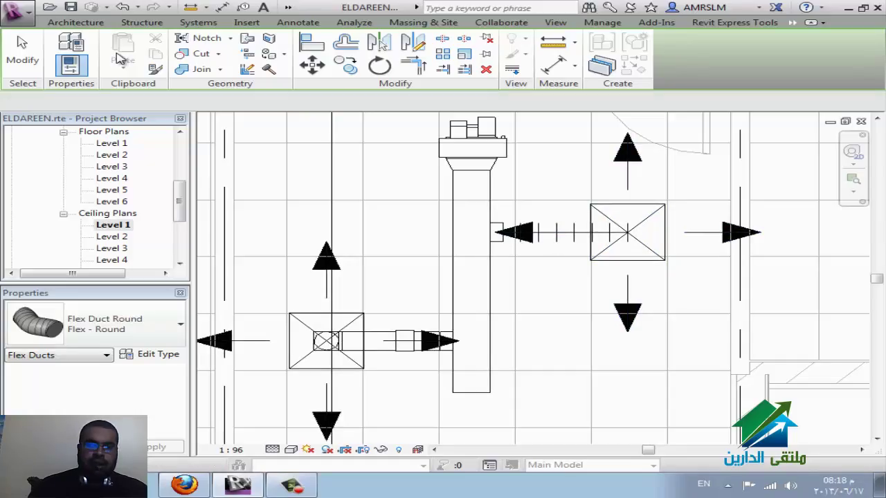
{"action": "key", "text": "Escape"}
{"action": "left_click", "coordinate": [149, 70]}
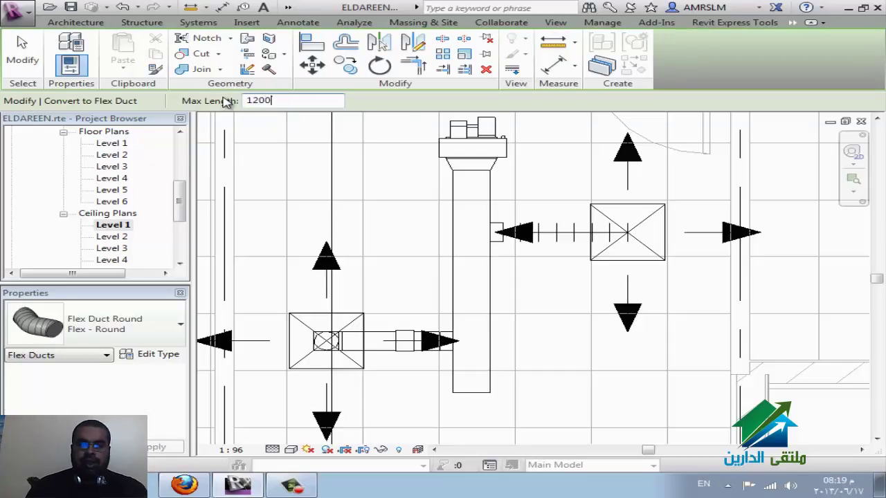
{"action": "left_click", "coordinate": [335, 344]}
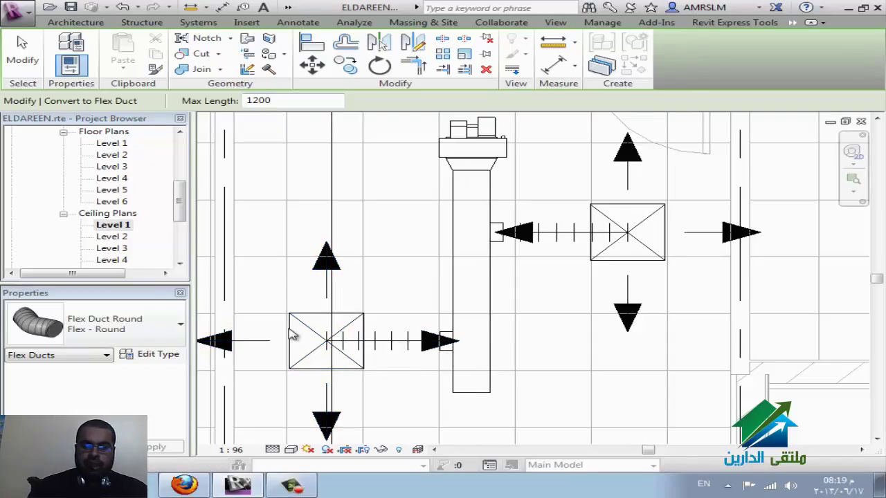
{"action": "scroll", "coordinate": [388, 376], "scroll_direction": "down", "scroll_amount": 3}
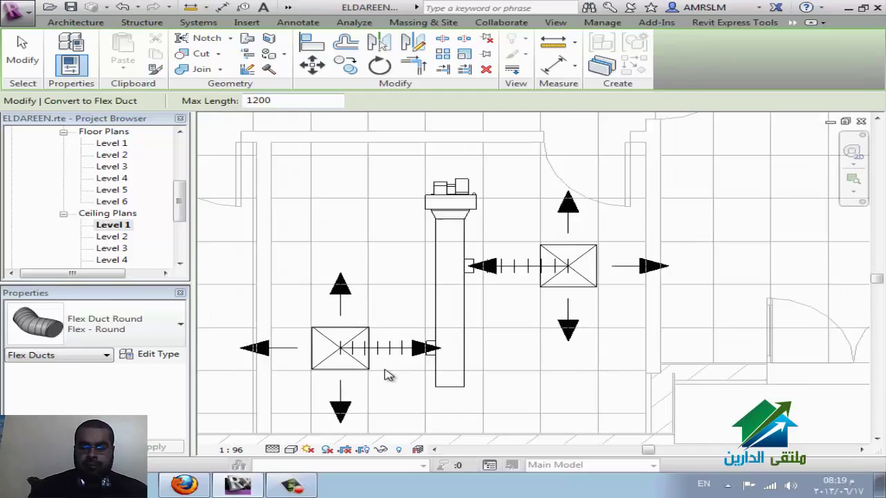
{"action": "key", "text": "Escape"}
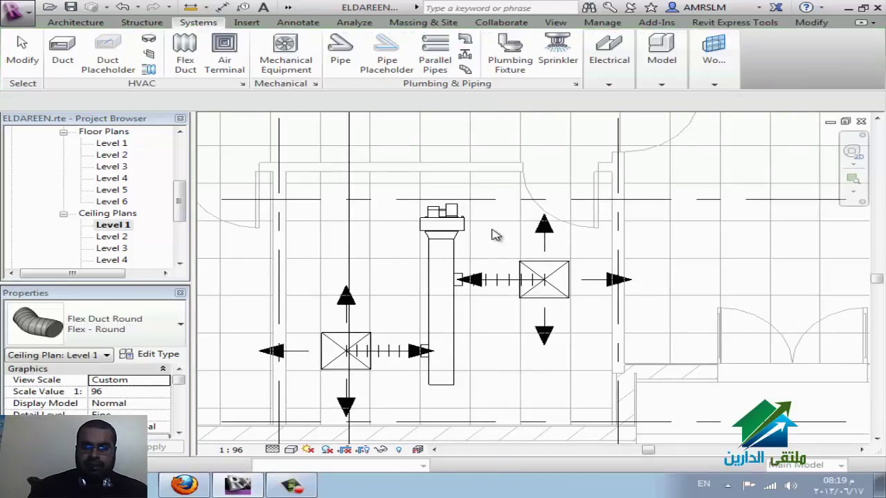
Select the fan coil unit and start a pipe from its side pipe connector
{"action": "scroll", "coordinate": [454, 214], "scroll_direction": "up", "scroll_amount": 1}
{"action": "left_click", "coordinate": [459, 214]}
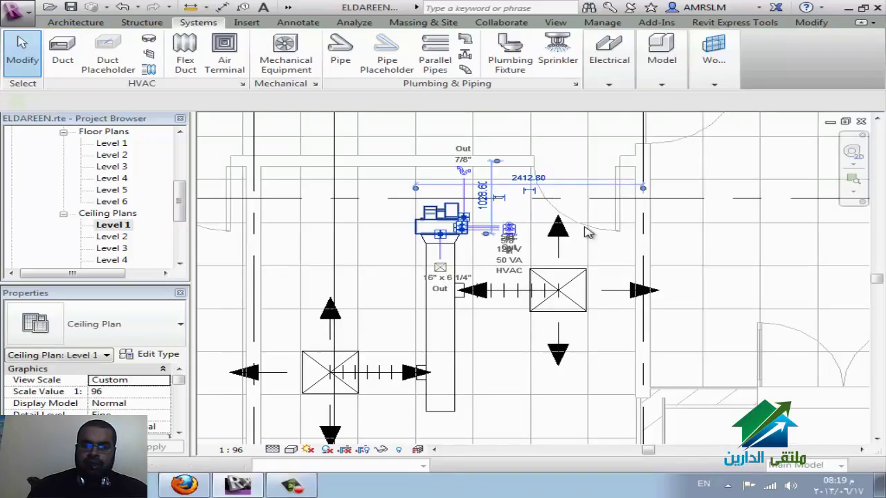
{"action": "scroll", "coordinate": [568, 229], "scroll_direction": "up", "scroll_amount": 2}
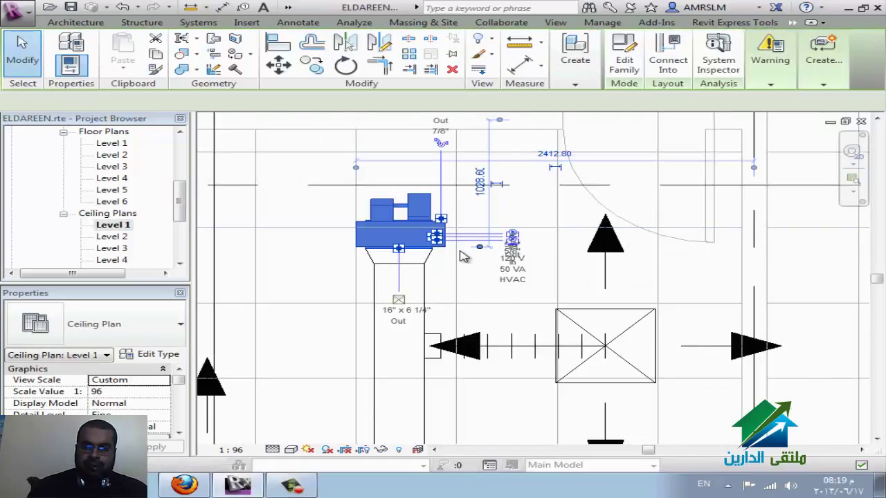
{"action": "left_click", "coordinate": [435, 239]}
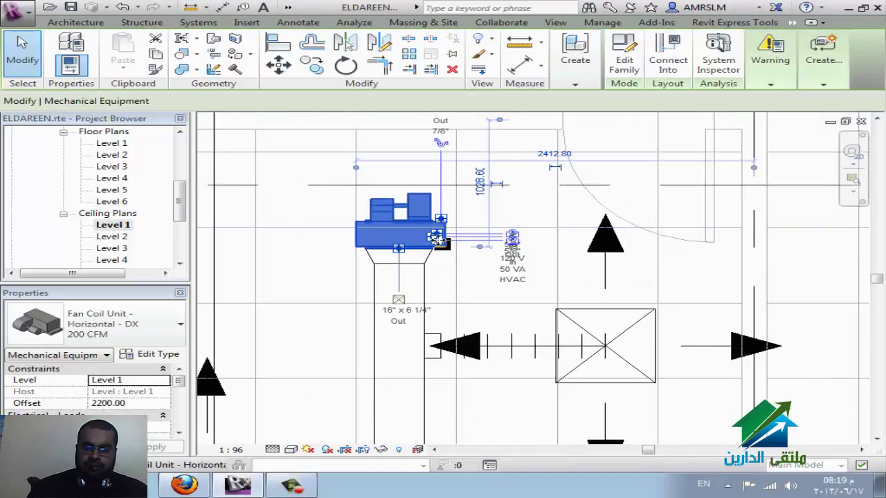
{"action": "scroll", "coordinate": [443, 235], "scroll_direction": "up", "scroll_amount": 1}
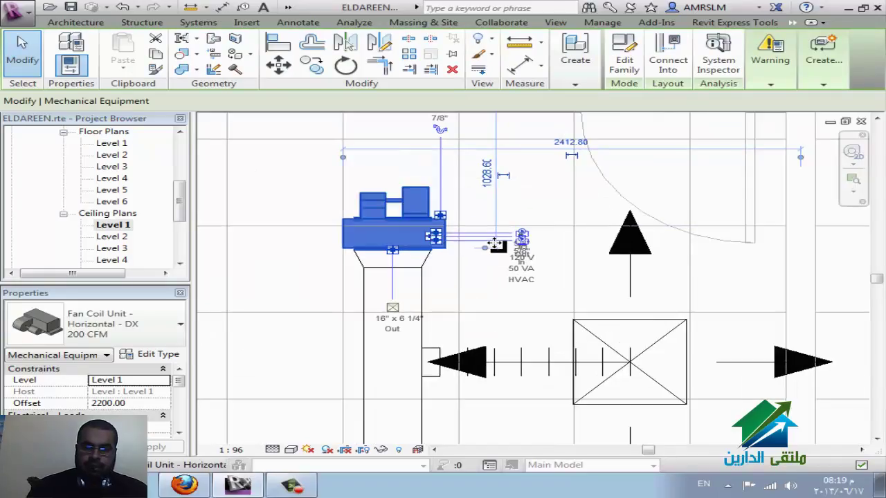
{"action": "scroll", "coordinate": [478, 239], "scroll_direction": "up", "scroll_amount": 2}
{"action": "scroll", "coordinate": [459, 235], "scroll_direction": "up", "scroll_amount": 2}
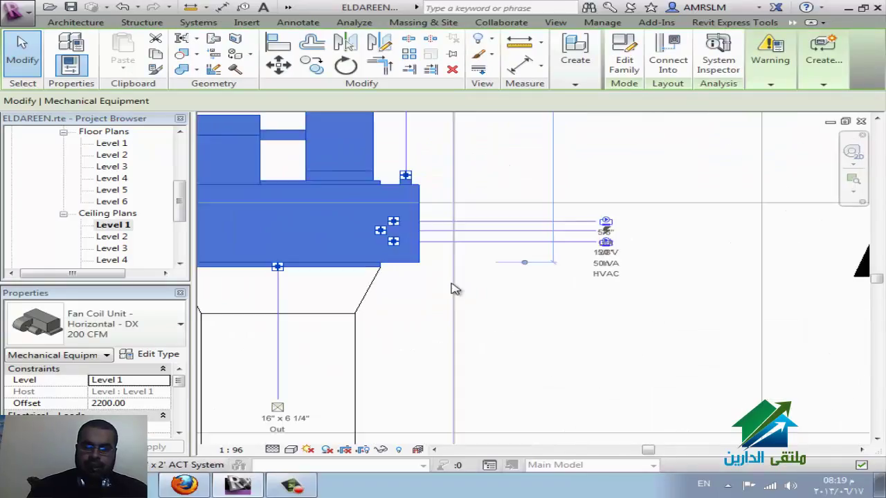
{"action": "right_click", "coordinate": [395, 246]}
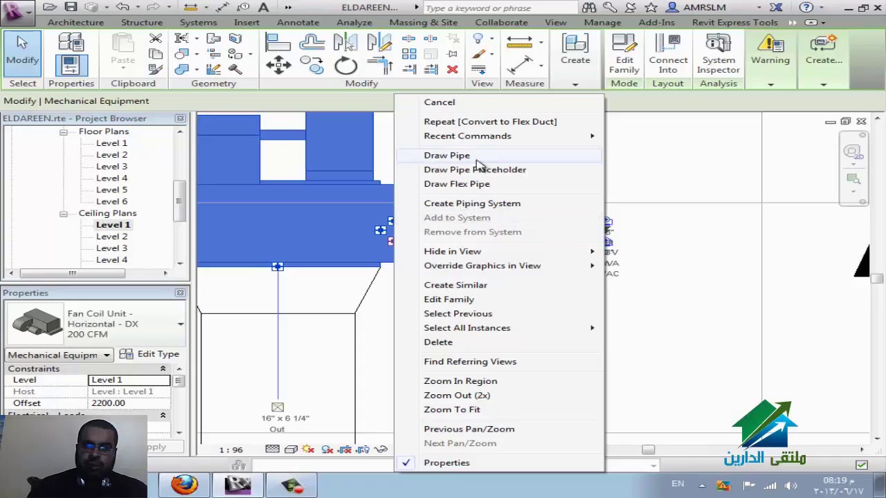
{"action": "left_click", "coordinate": [469, 156]}
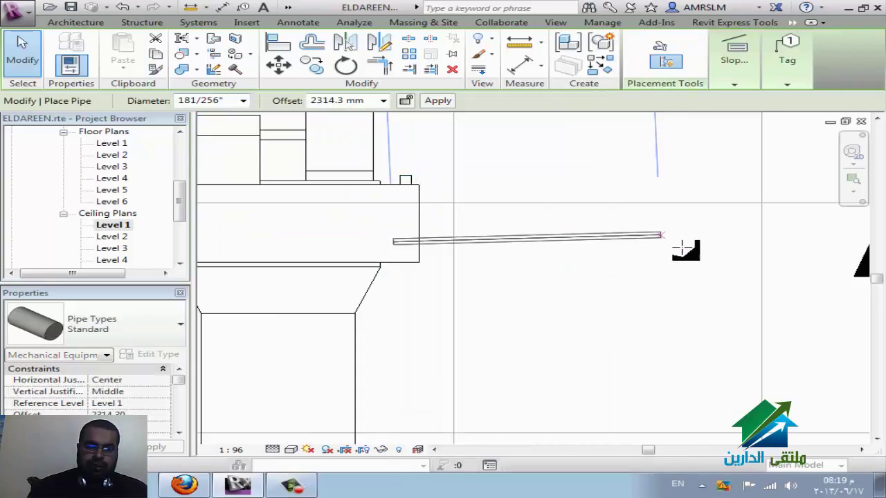
Adjust the pipe drawing options and draw the pipe out to the right of the fan coil
{"action": "left_click", "coordinate": [179, 434]}
{"action": "left_click", "coordinate": [179, 434]}
{"action": "left_click", "coordinate": [179, 434]}
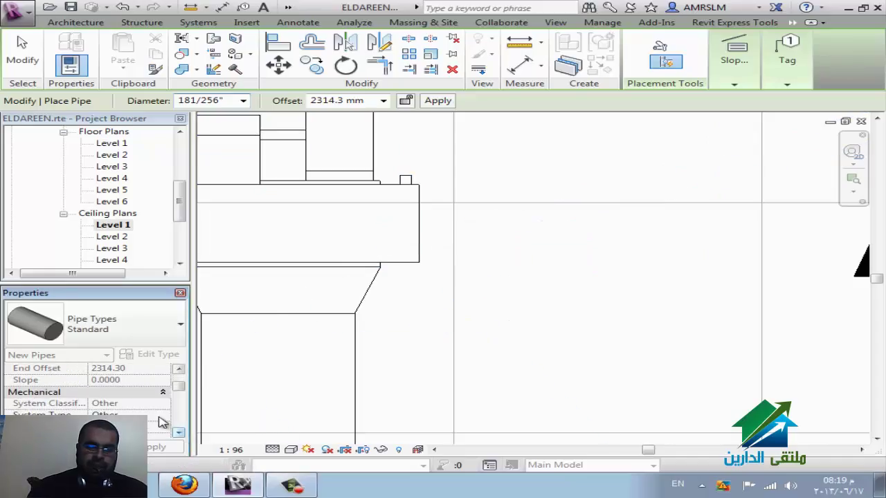
{"action": "left_click", "coordinate": [179, 369]}
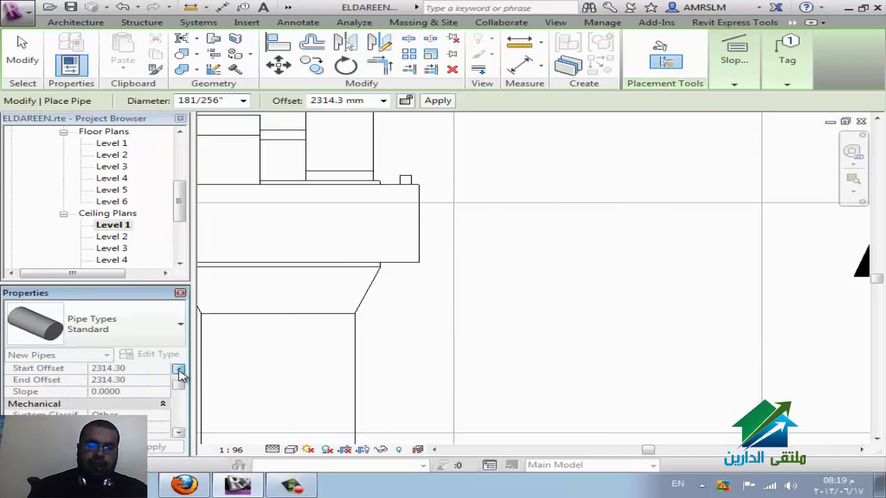
{"action": "left_click", "coordinate": [178, 369]}
{"action": "left_click", "coordinate": [179, 369]}
{"action": "left_click", "coordinate": [179, 370]}
{"action": "left_click", "coordinate": [178, 371]}
{"action": "left_click", "coordinate": [178, 371]}
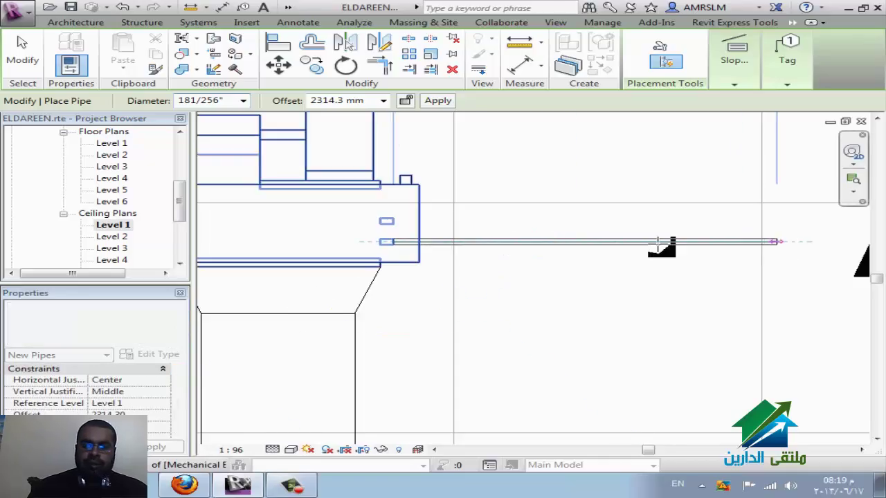
{"action": "scroll", "coordinate": [422, 256], "scroll_direction": "down", "scroll_amount": 2}
{"action": "scroll", "coordinate": [433, 254], "scroll_direction": "down", "scroll_amount": 1}
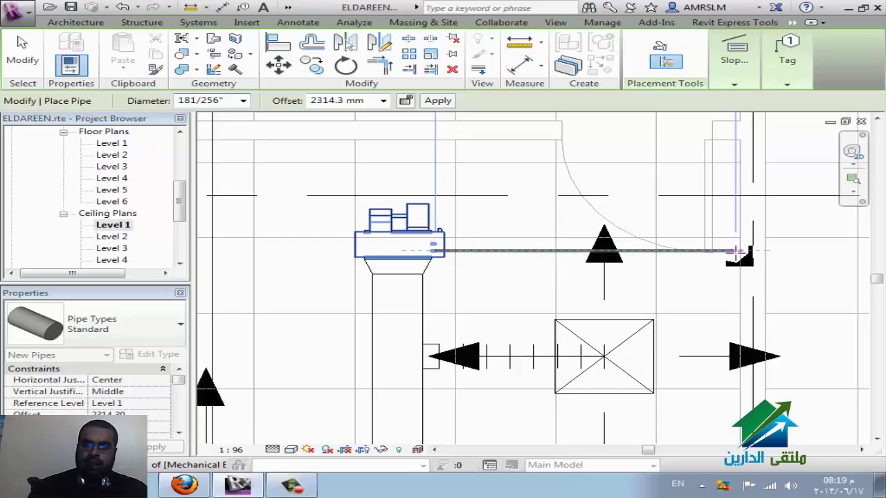
{"action": "left_click", "coordinate": [735, 276]}
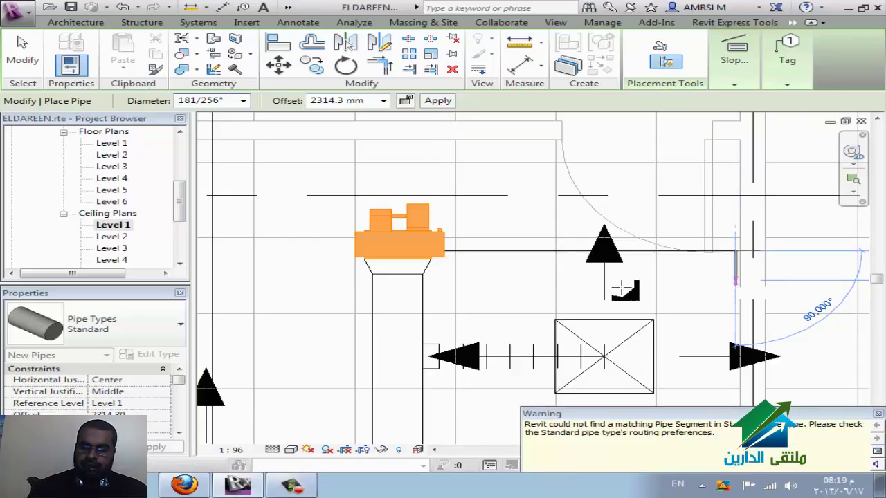
Change the pipe offset to 15000 mm, apply it, and finish the pipe run
{"action": "left_click", "coordinate": [383, 100]}
{"action": "left_click", "coordinate": [383, 111]}
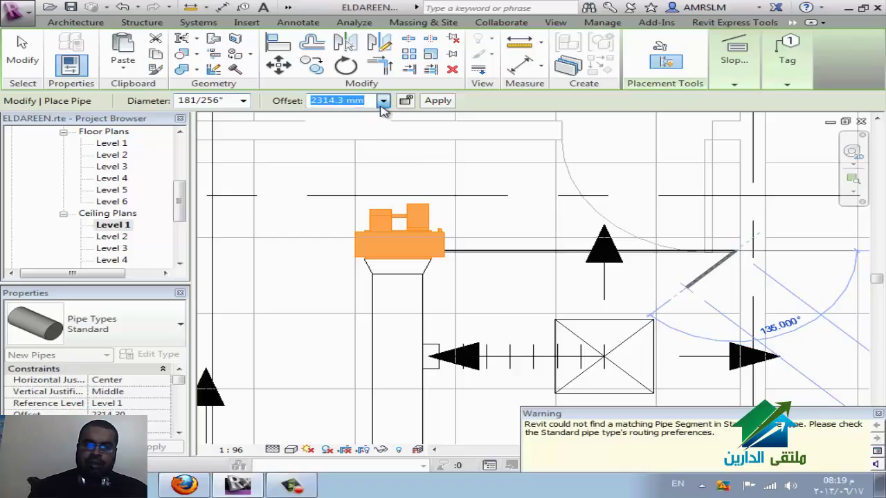
{"action": "type", "text": "15000"}
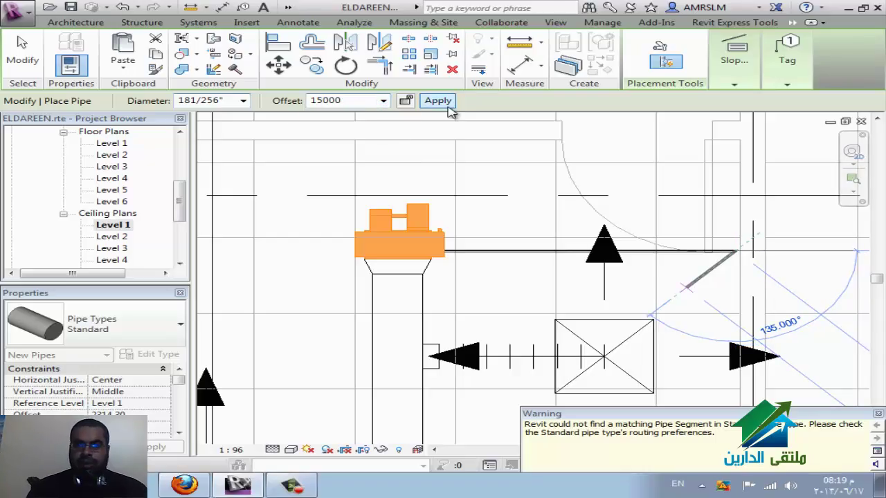
{"action": "left_click", "coordinate": [442, 102]}
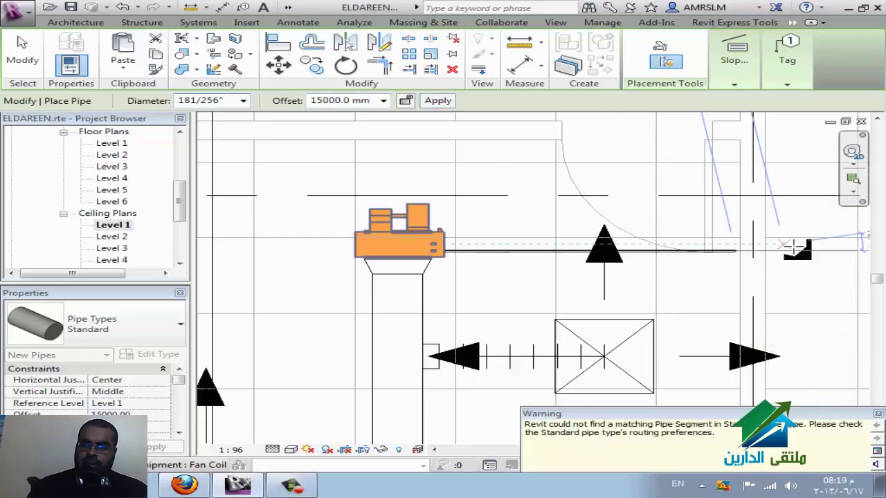
{"action": "left_click", "coordinate": [821, 247]}
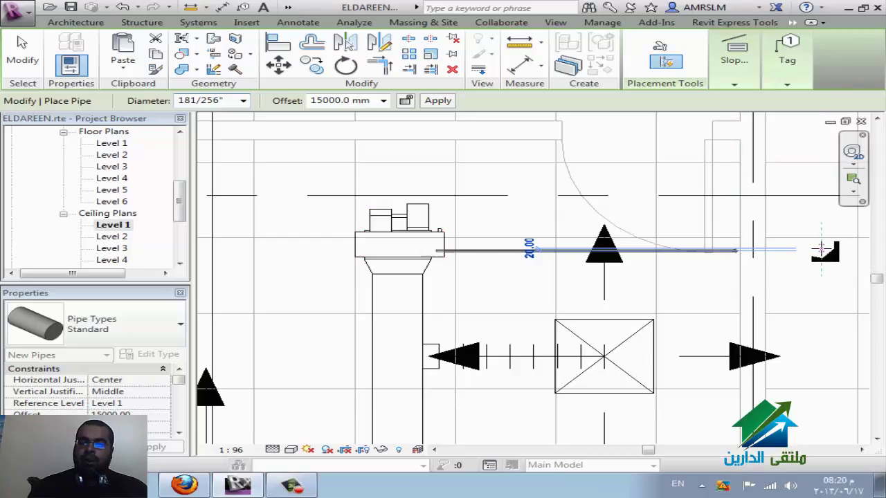
{"action": "key", "text": "Escape"}
{"action": "key", "text": "Escape"}
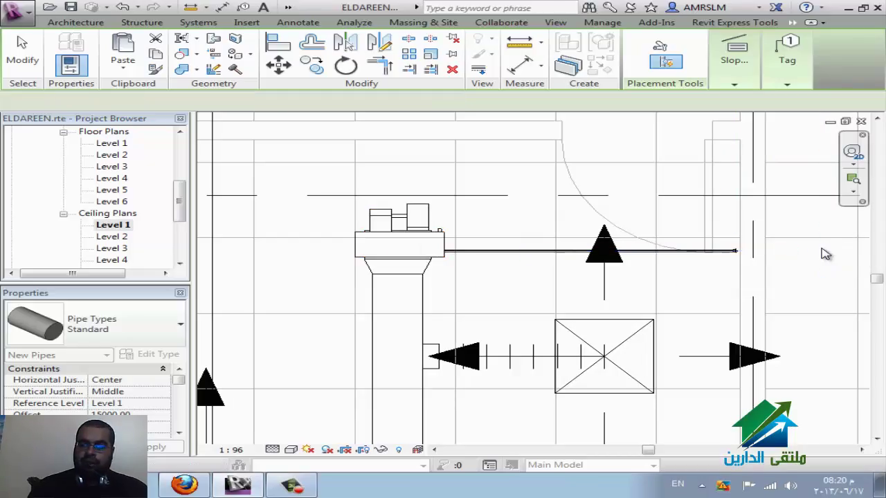
{"action": "scroll", "coordinate": [737, 239], "scroll_direction": "up", "scroll_amount": 2}
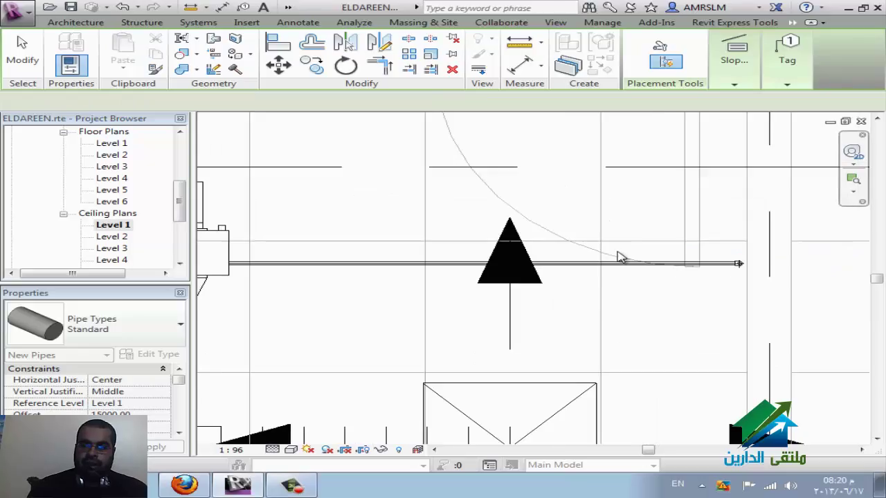
{"action": "key", "text": "p"}
{"action": "key", "text": "i"}
{"action": "scroll", "coordinate": [415, 226], "scroll_direction": "down", "scroll_amount": 3}
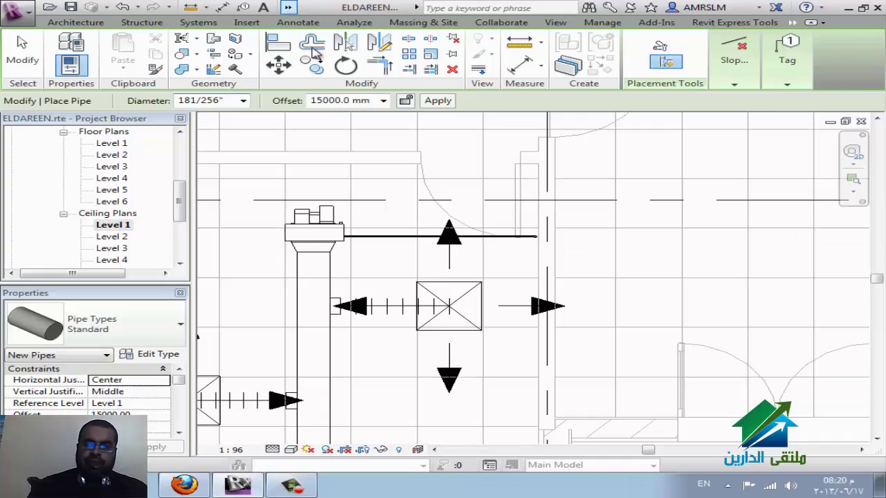
Draw a new section line across the plan through the fan coil area
{"action": "left_click", "coordinate": [287, 7]}
{"action": "left_click", "coordinate": [324, 24]}
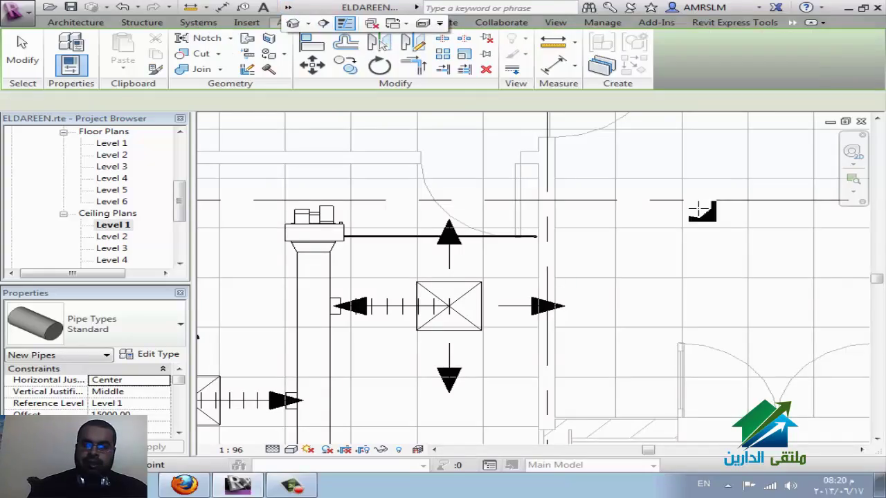
{"action": "left_click", "coordinate": [647, 212]}
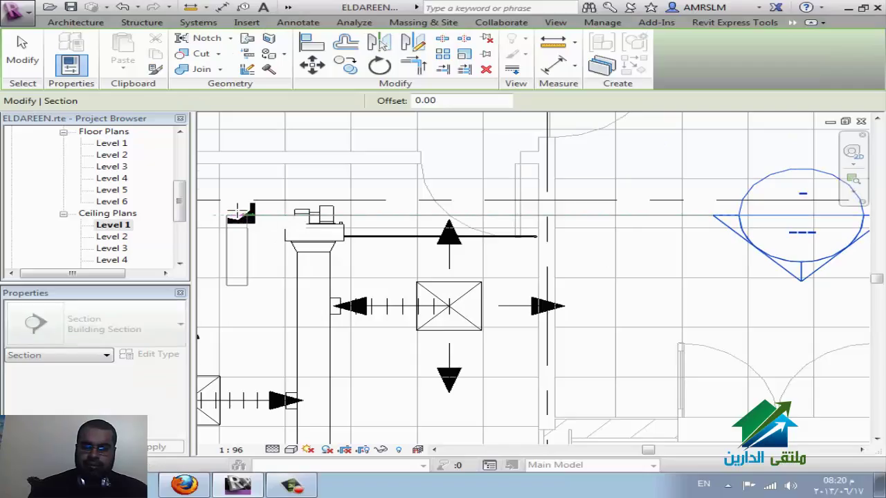
{"action": "scroll", "coordinate": [235, 211], "scroll_direction": "down", "scroll_amount": 1}
{"action": "scroll", "coordinate": [213, 209], "scroll_direction": "down", "scroll_amount": 1}
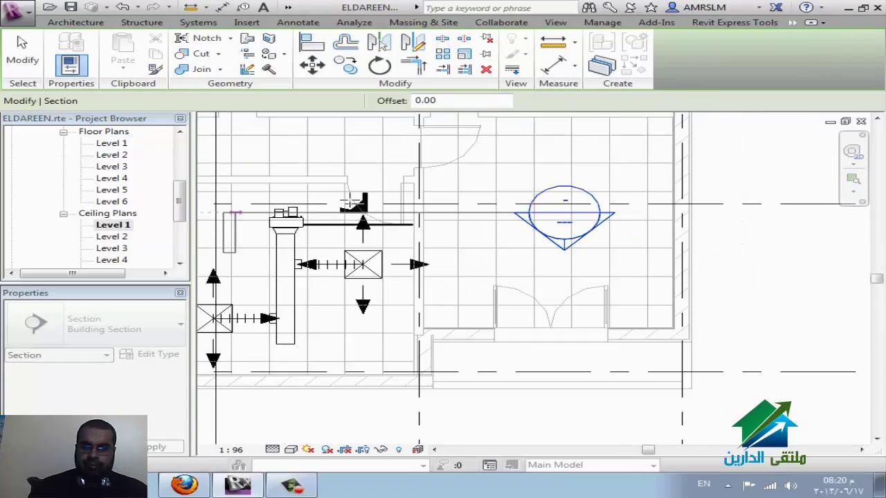
{"action": "middle_click_drag", "start_coordinate": [203, 220], "coordinate": [310, 206]}
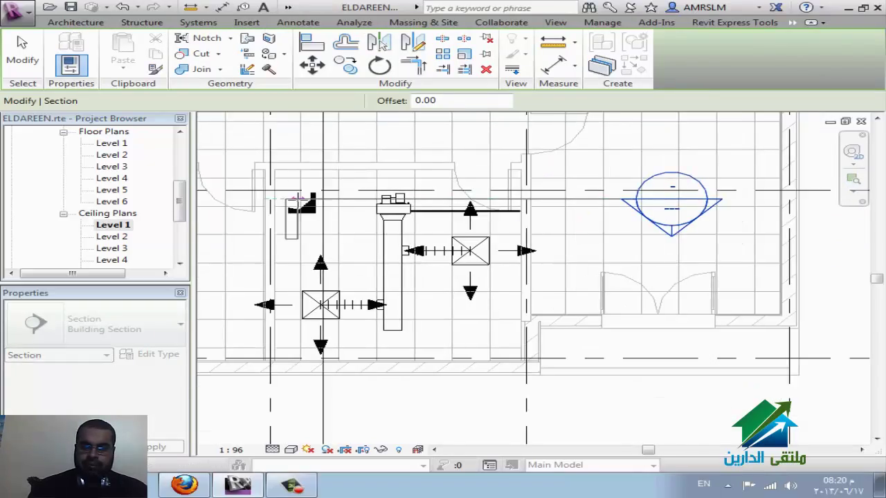
{"action": "left_click", "coordinate": [285, 200]}
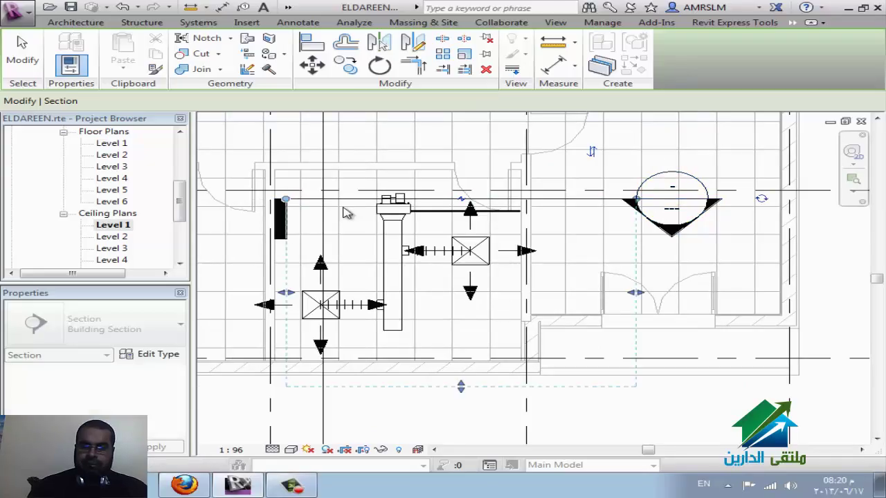
Go to the Section 3 view, frame Levels 1 to 6, and set Fine detail level
{"action": "right_click", "coordinate": [423, 202]}
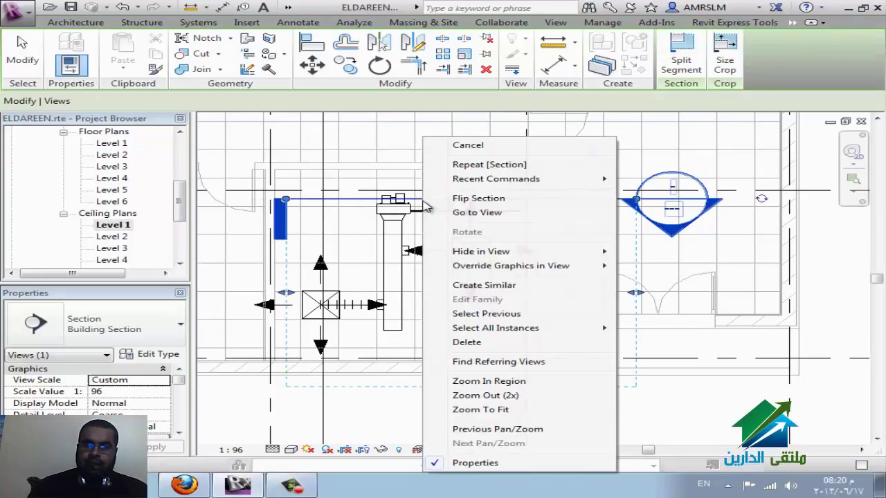
{"action": "left_click", "coordinate": [488, 218]}
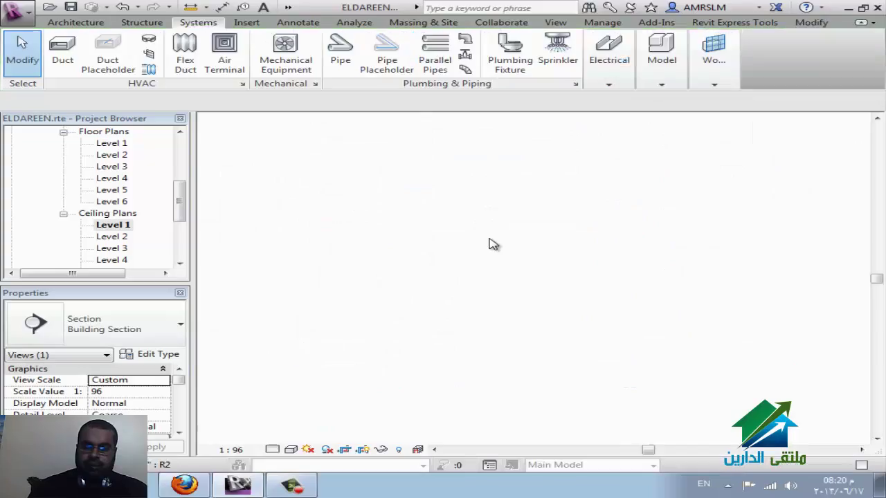
{"action": "scroll", "coordinate": [526, 373], "scroll_direction": "up", "scroll_amount": 5}
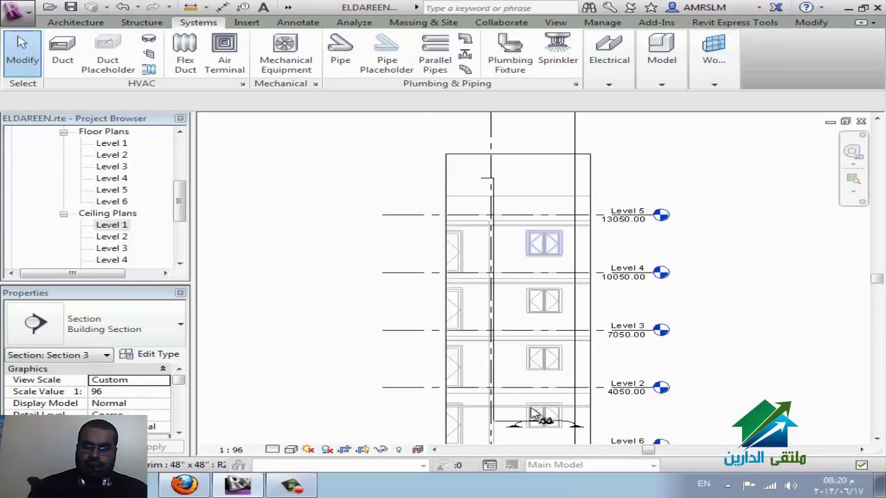
{"action": "scroll", "coordinate": [567, 394], "scroll_direction": "up", "scroll_amount": 1}
{"action": "middle_click_drag", "start_coordinate": [572, 393], "coordinate": [508, 316]}
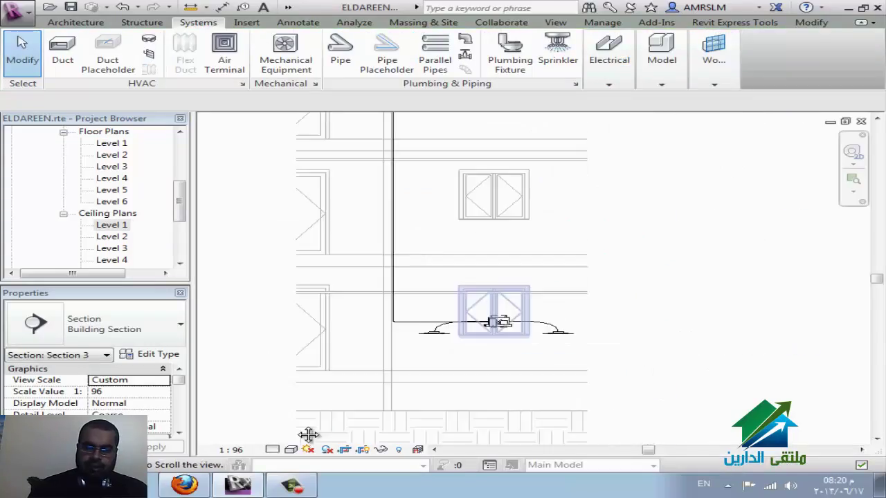
{"action": "left_click", "coordinate": [273, 450]}
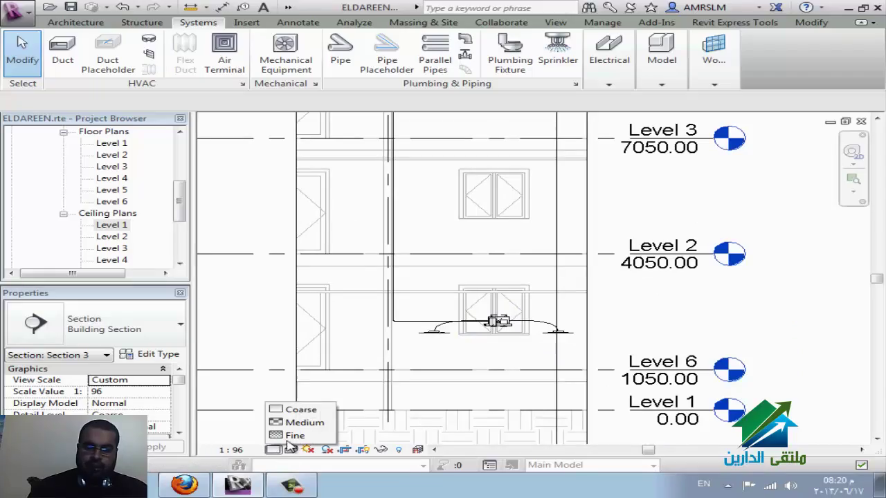
{"action": "left_click", "coordinate": [292, 434]}
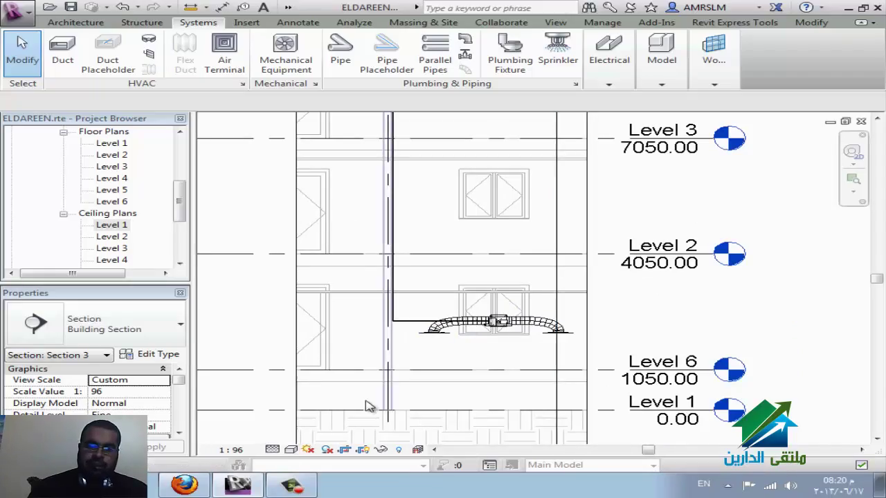
Select and inspect the pipe at the top of the riser, then deselect it
{"action": "scroll", "coordinate": [368, 404], "scroll_direction": "down", "scroll_amount": 2}
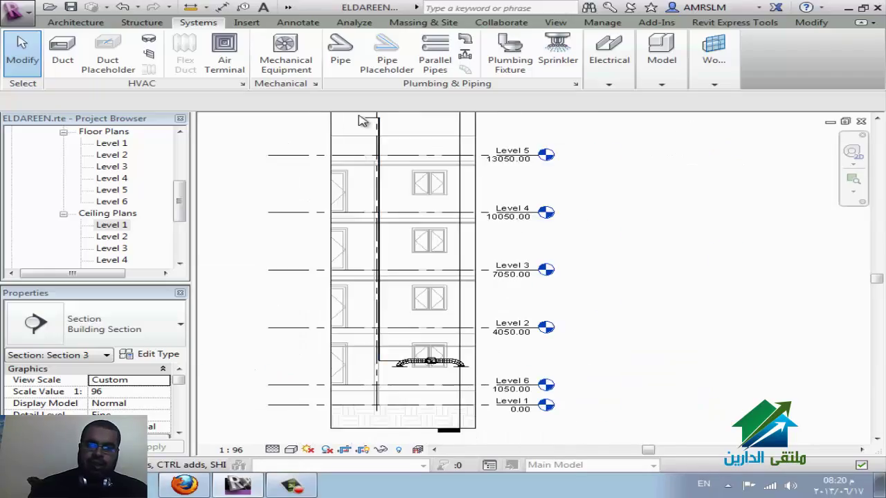
{"action": "scroll", "coordinate": [365, 114], "scroll_direction": "up", "scroll_amount": 1}
{"action": "scroll", "coordinate": [387, 119], "scroll_direction": "up", "scroll_amount": 1}
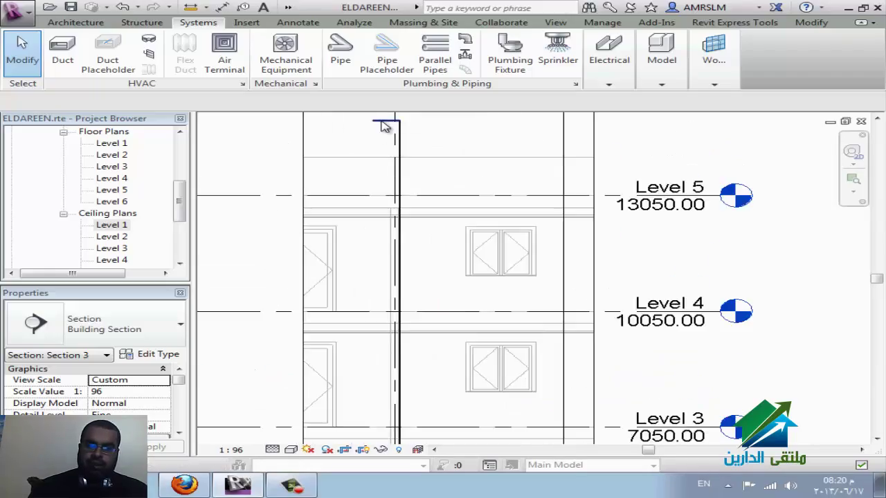
{"action": "left_click", "coordinate": [382, 122]}
{"action": "left_click", "coordinate": [385, 121]}
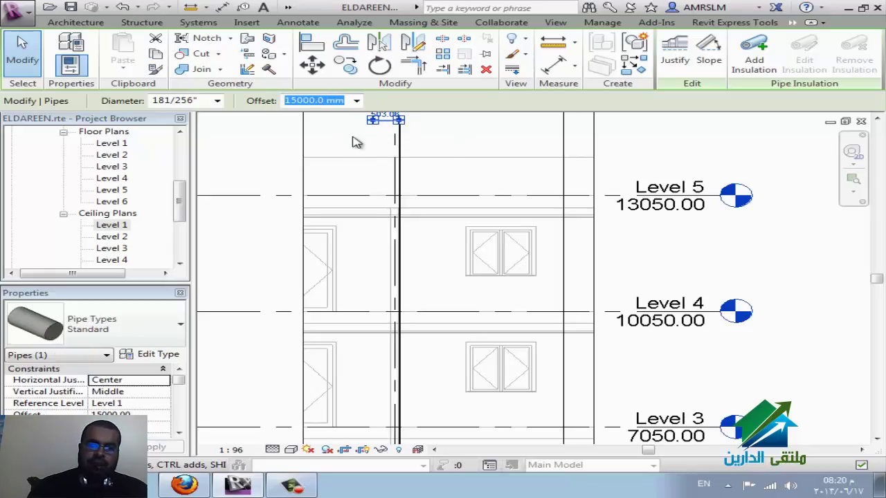
{"action": "left_click", "coordinate": [352, 145]}
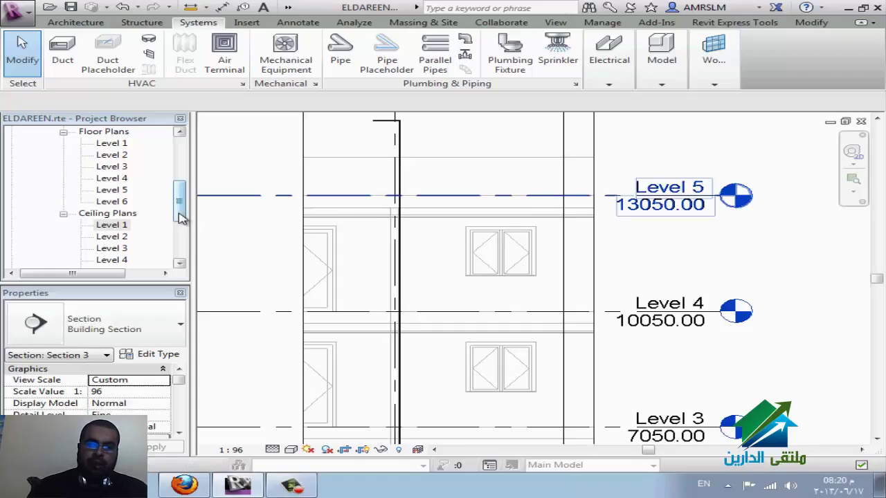
{"action": "left_click", "coordinate": [111, 224]}
Expand Families > Pipes > Pipe Types in the Project Browser to list existing pipe types
{"action": "scroll", "coordinate": [78, 260], "scroll_direction": "down", "scroll_amount": 3}
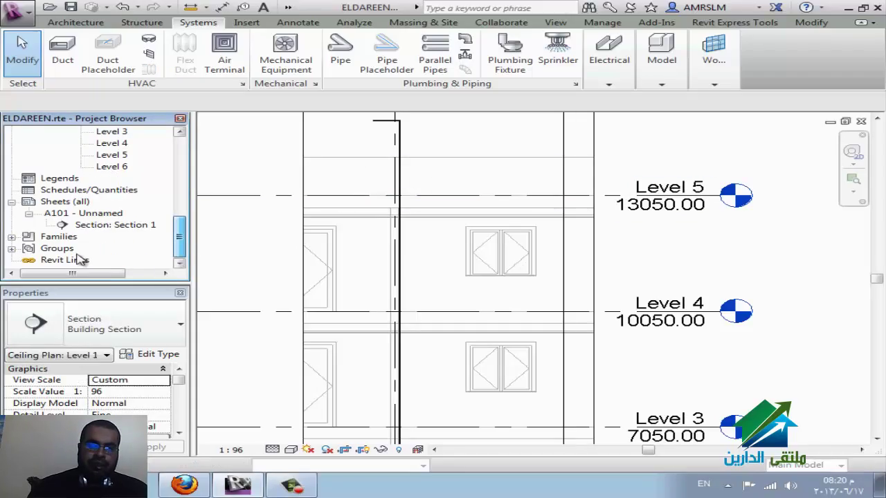
{"action": "double_click", "coordinate": [69, 239]}
{"action": "key", "text": "p"}
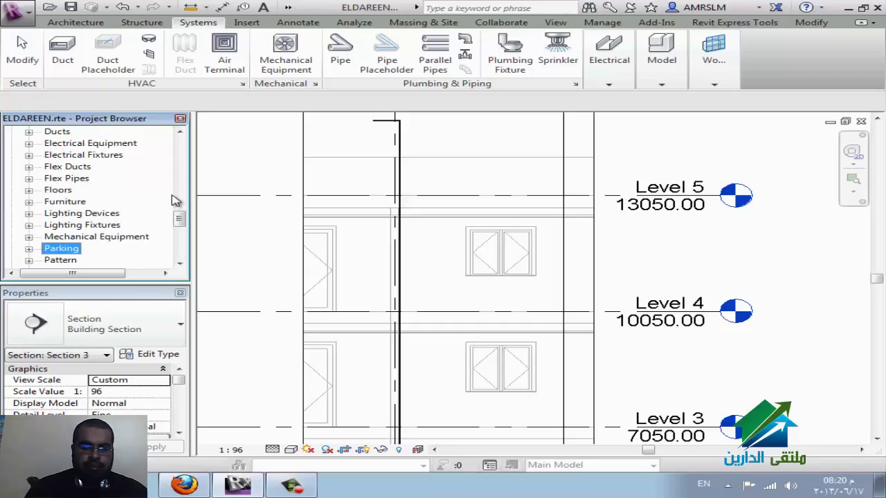
{"action": "key", "text": "p"}
{"action": "key", "text": "p"}
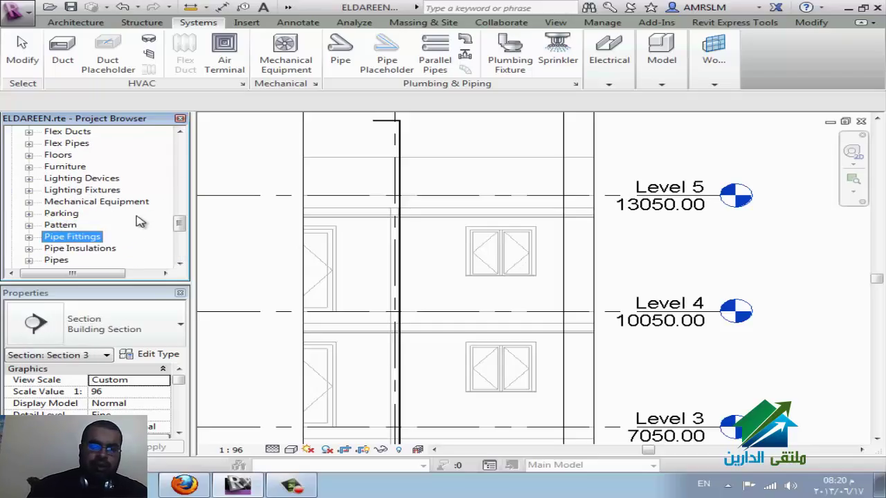
{"action": "key", "text": "p"}
{"action": "double_click", "coordinate": [60, 227]}
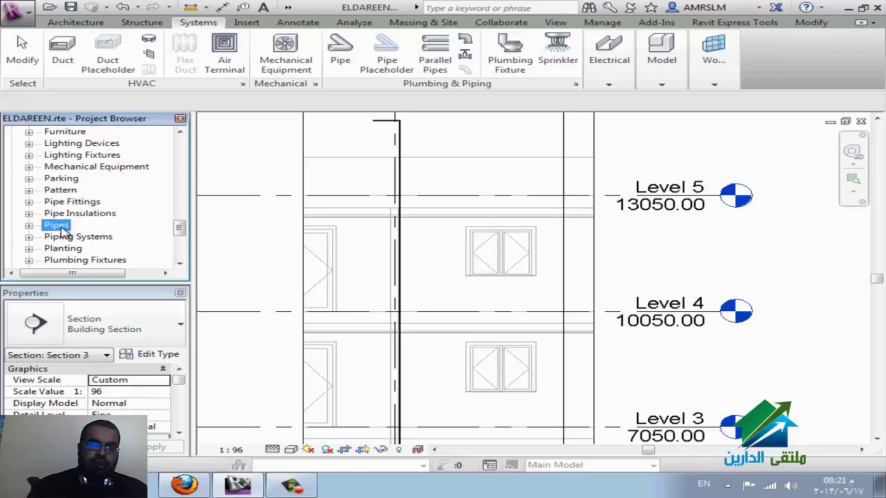
{"action": "double_click", "coordinate": [78, 237]}
{"action": "scroll", "coordinate": [145, 213], "scroll_direction": "down", "scroll_amount": 1}
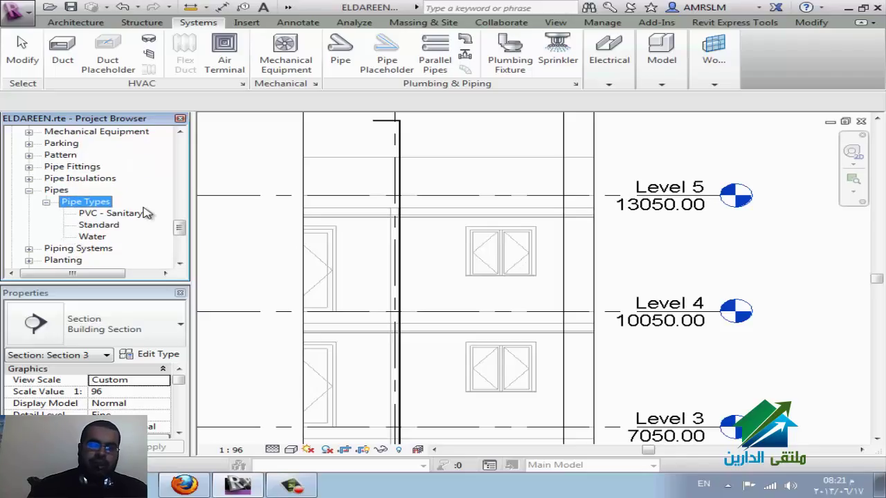
{"action": "left_click", "coordinate": [114, 215]}
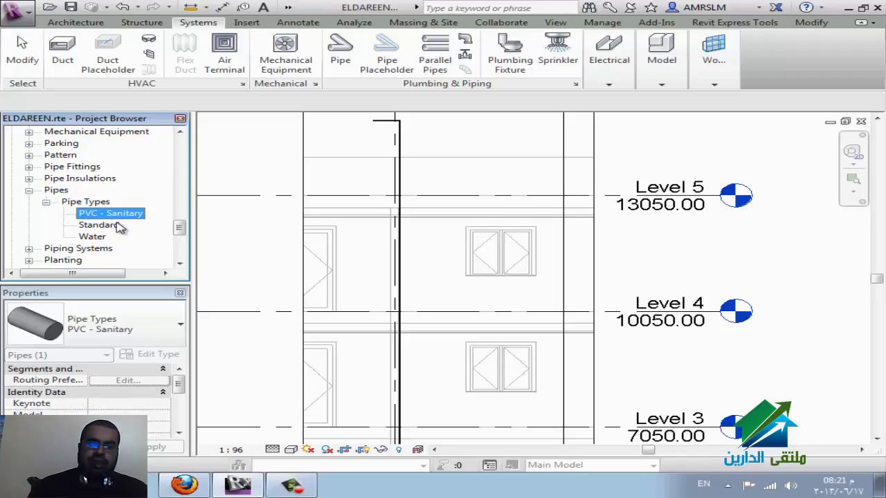
{"action": "left_click", "coordinate": [109, 228]}
{"action": "left_click", "coordinate": [110, 239]}
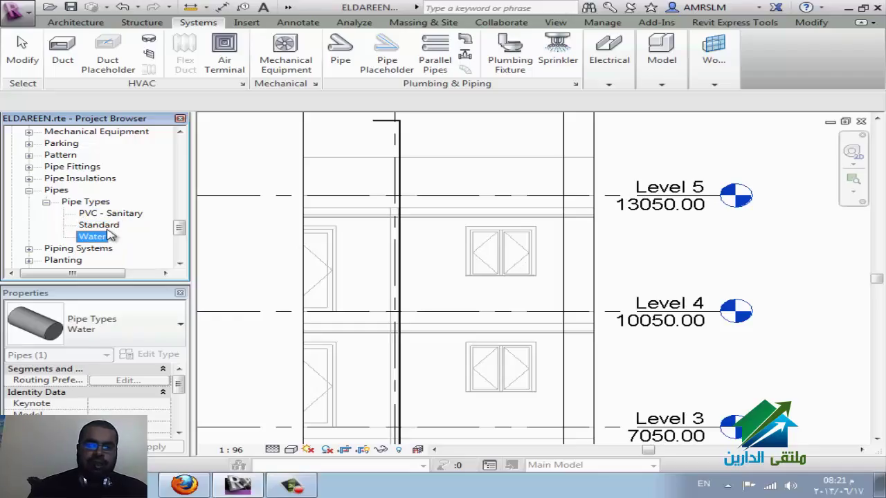
Duplicate the Standard pipe type and rename the Standard 2 copy to fire
{"action": "left_click", "coordinate": [102, 225]}
{"action": "right_click", "coordinate": [105, 227]}
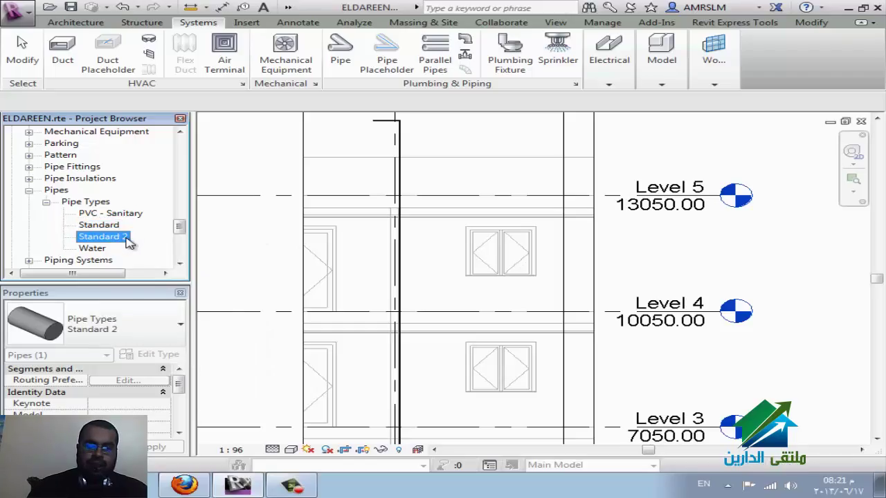
{"action": "scroll", "coordinate": [131, 239], "scroll_direction": "up", "scroll_amount": 10}
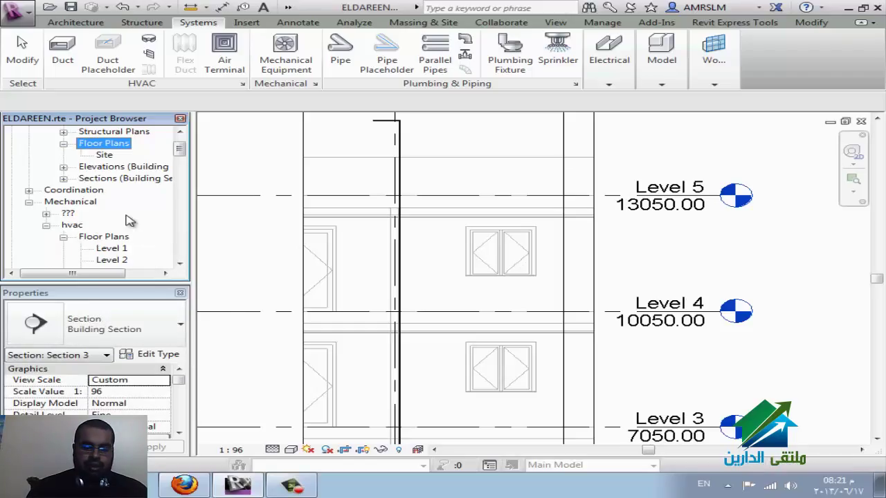
{"action": "scroll", "coordinate": [128, 216], "scroll_direction": "down", "scroll_amount": 2}
{"action": "scroll", "coordinate": [127, 208], "scroll_direction": "down", "scroll_amount": 3}
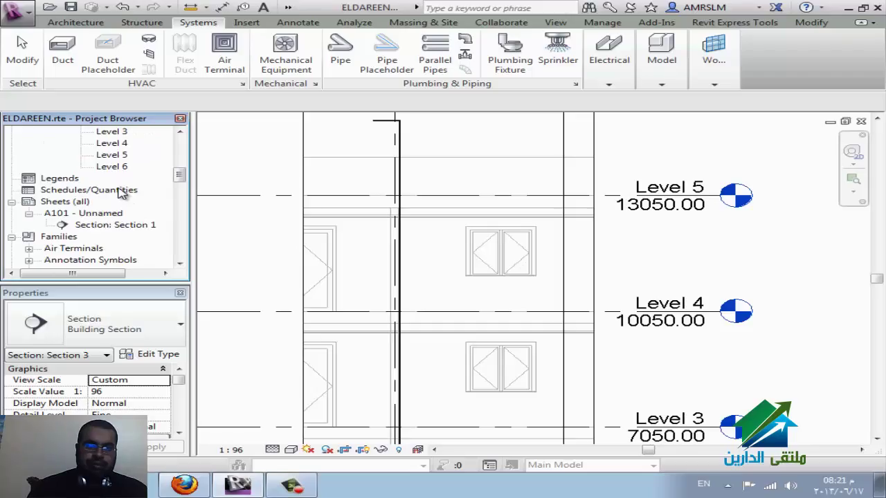
{"action": "scroll", "coordinate": [125, 201], "scroll_direction": "down", "scroll_amount": 5}
{"action": "scroll", "coordinate": [123, 192], "scroll_direction": "down", "scroll_amount": 3}
{"action": "scroll", "coordinate": [123, 192], "scroll_direction": "down", "scroll_amount": 5}
{"action": "scroll", "coordinate": [116, 226], "scroll_direction": "down", "scroll_amount": 1}
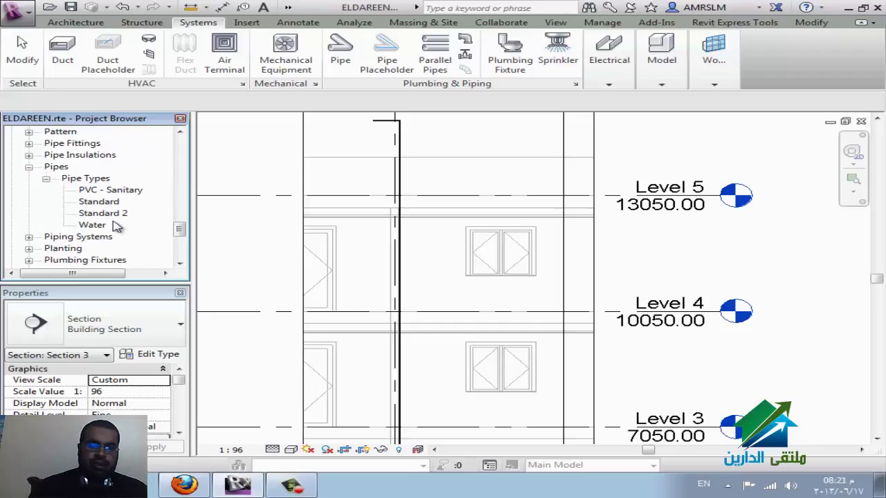
{"action": "left_click", "coordinate": [111, 215]}
{"action": "left_click", "coordinate": [111, 215]}
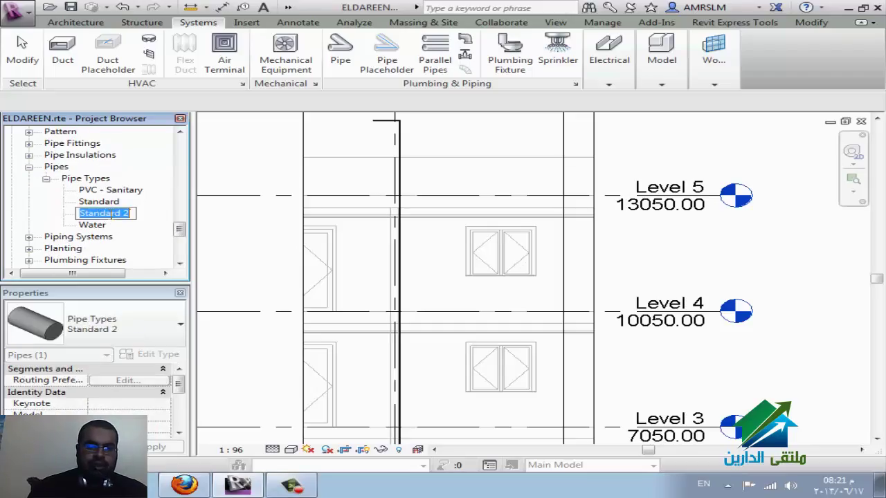
{"action": "type", "text": "fire"}
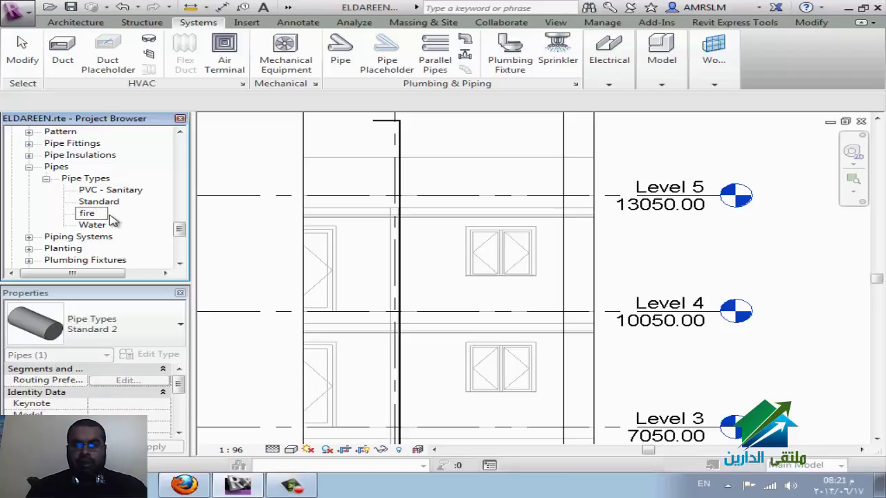
{"action": "key", "text": "Return"}
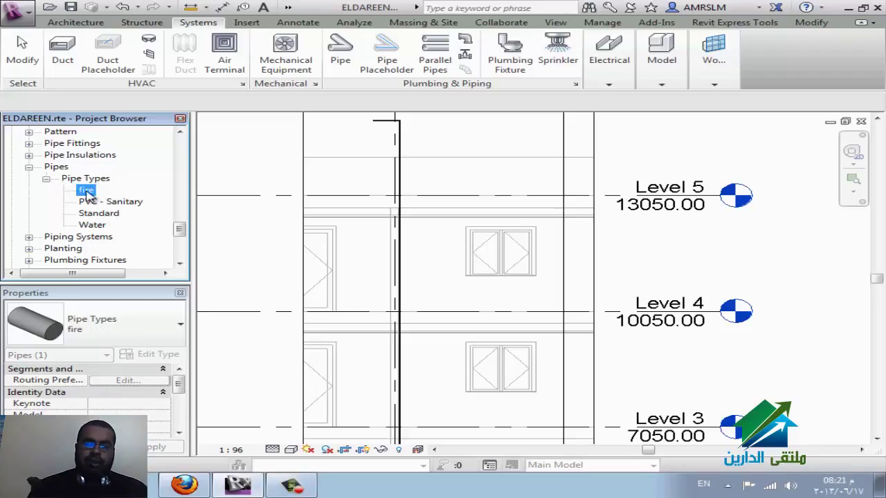
Open Routing Preferences from the fire pipe type's Type Properties
{"action": "right_click", "coordinate": [88, 194]}
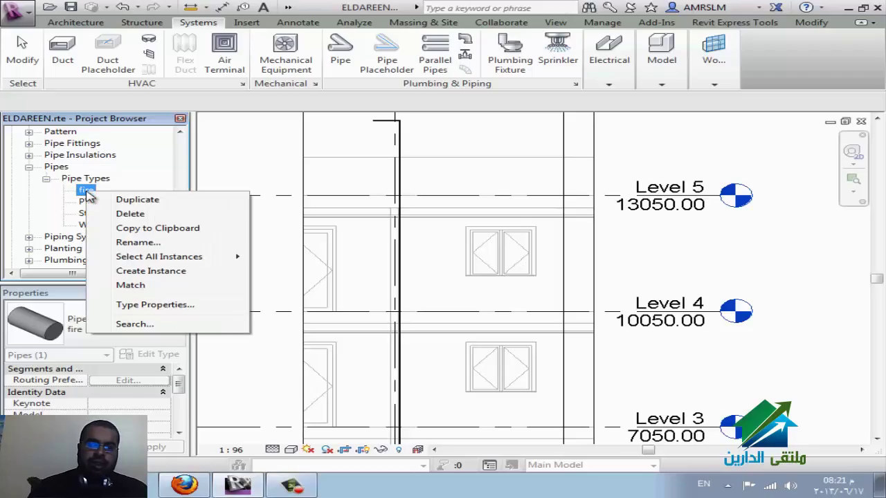
{"action": "left_click", "coordinate": [158, 305]}
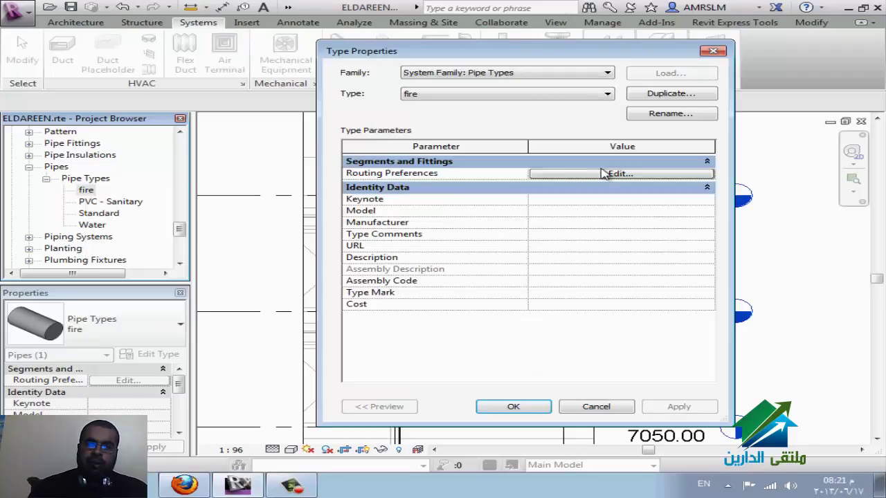
{"action": "left_click", "coordinate": [604, 173]}
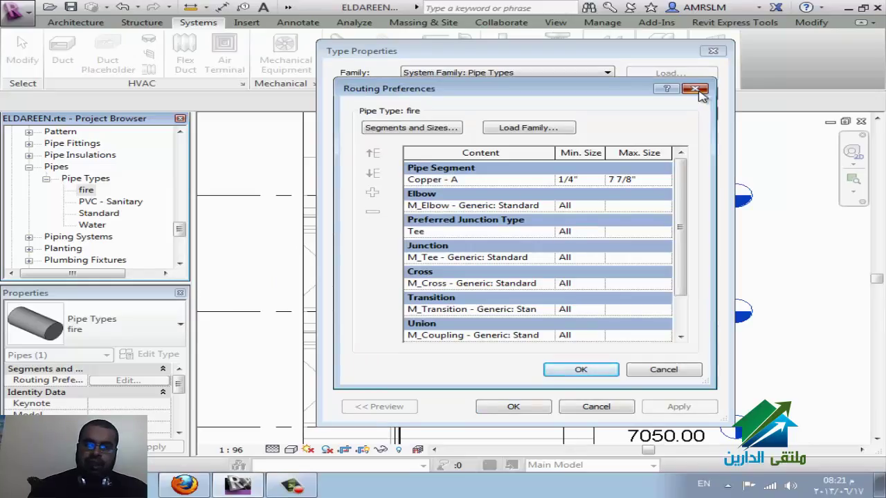
{"action": "left_click", "coordinate": [693, 88]}
{"action": "left_click", "coordinate": [712, 52]}
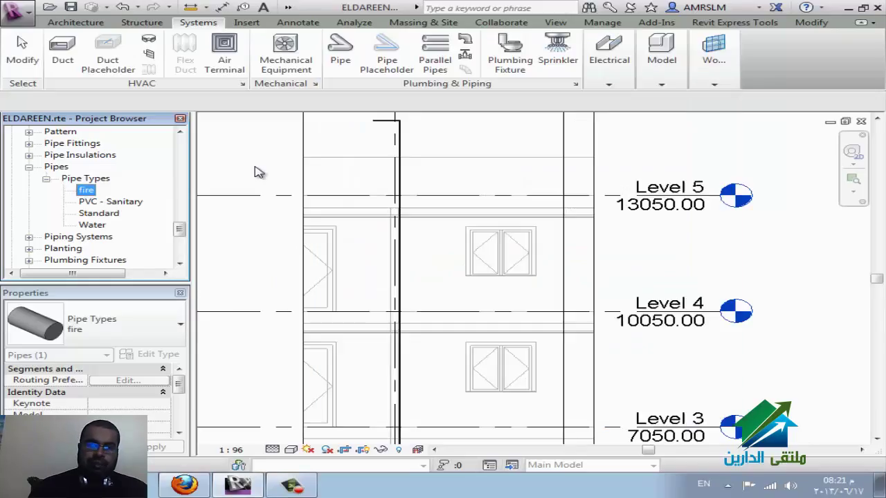
{"action": "right_click", "coordinate": [92, 192]}
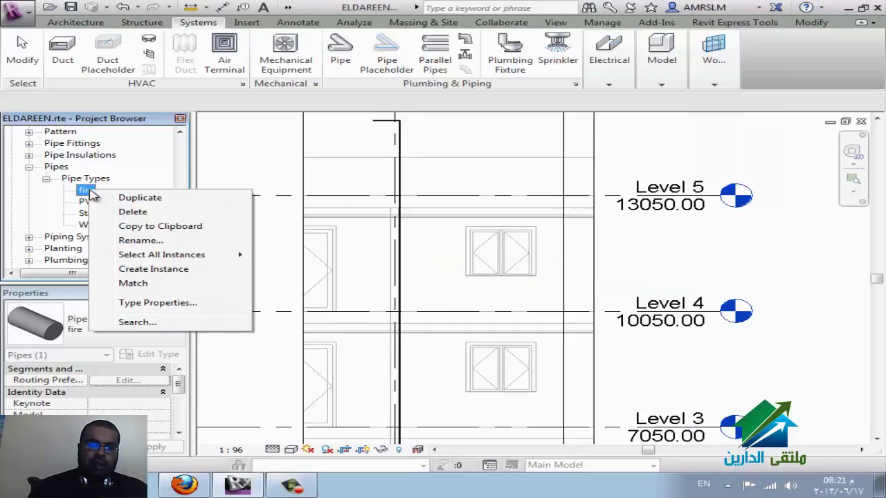
{"action": "left_click", "coordinate": [181, 310]}
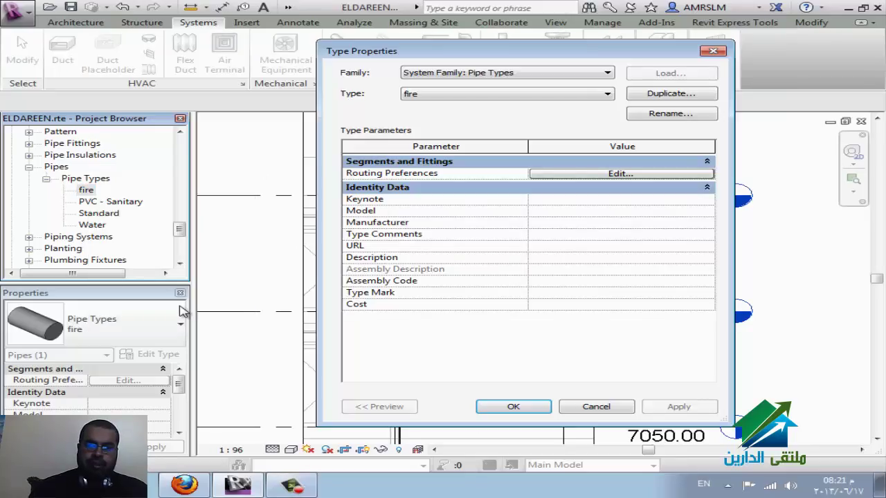
{"action": "left_click", "coordinate": [588, 174]}
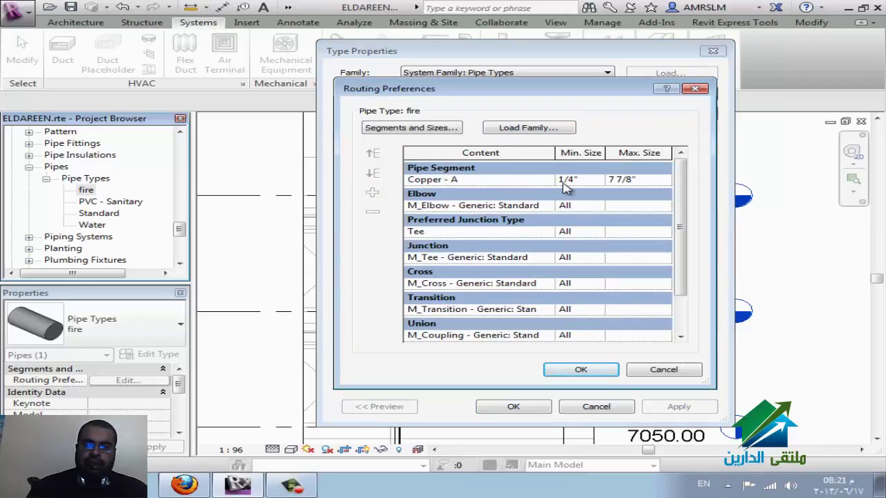
Keep Copper - A as the pipe segment and M_Elbow - Generic: Standard as the elbow
{"action": "left_click", "coordinate": [536, 181]}
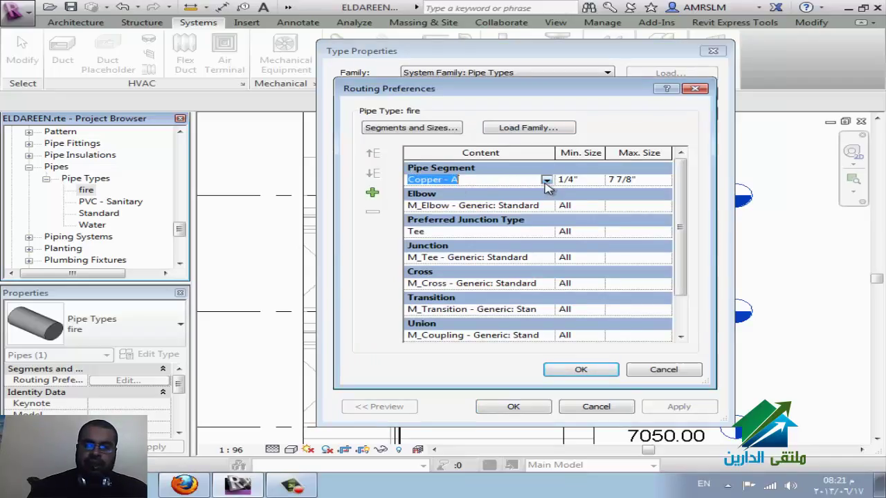
{"action": "left_click", "coordinate": [546, 181]}
{"action": "left_click_drag", "start_coordinate": [550, 209], "coordinate": [549, 230]}
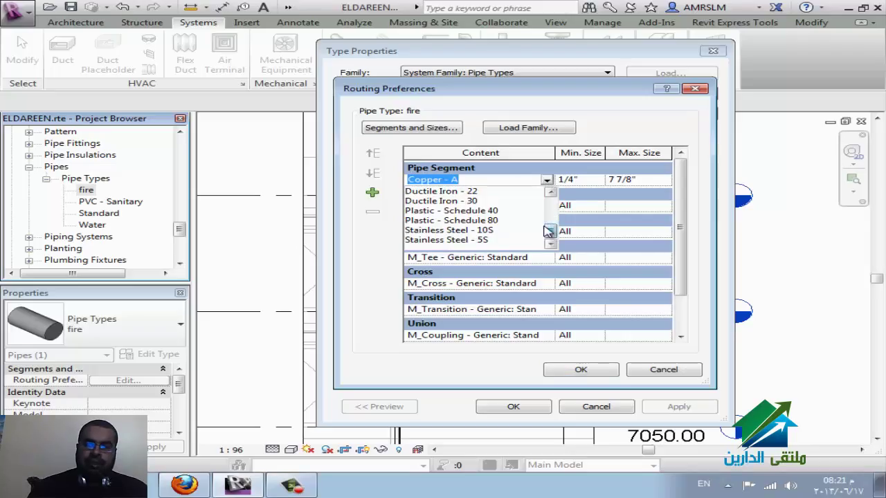
{"action": "scroll", "coordinate": [549, 230], "scroll_direction": "up", "scroll_amount": 1}
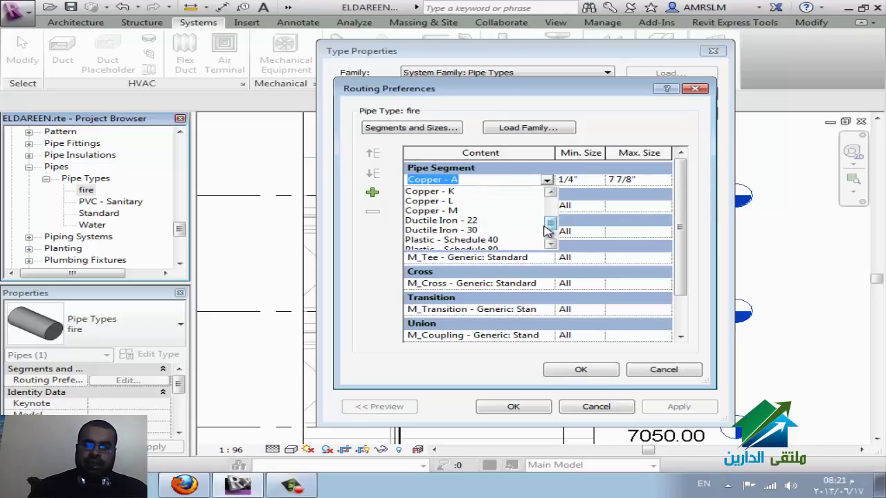
{"action": "left_click", "coordinate": [376, 267]}
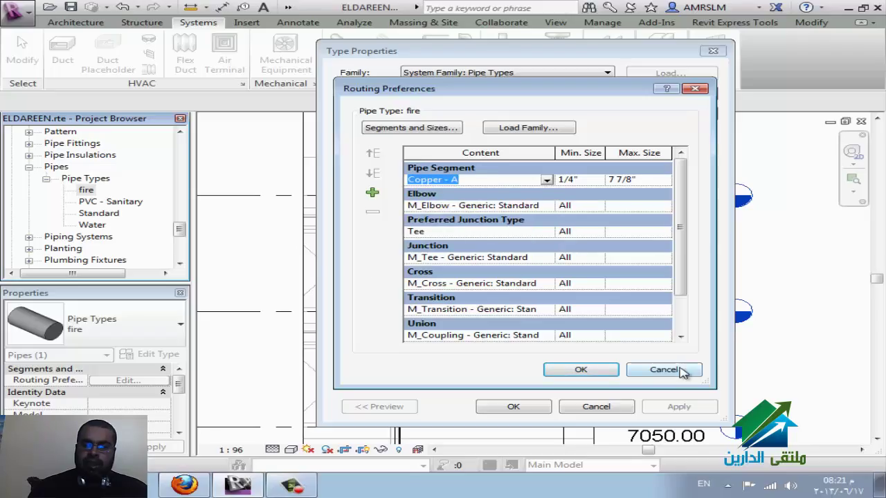
{"action": "left_click", "coordinate": [547, 206]}
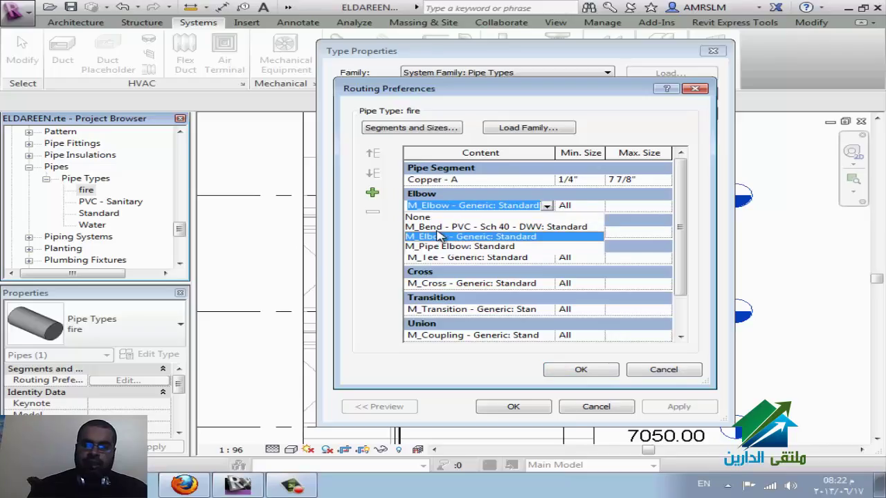
{"action": "left_click", "coordinate": [476, 235]}
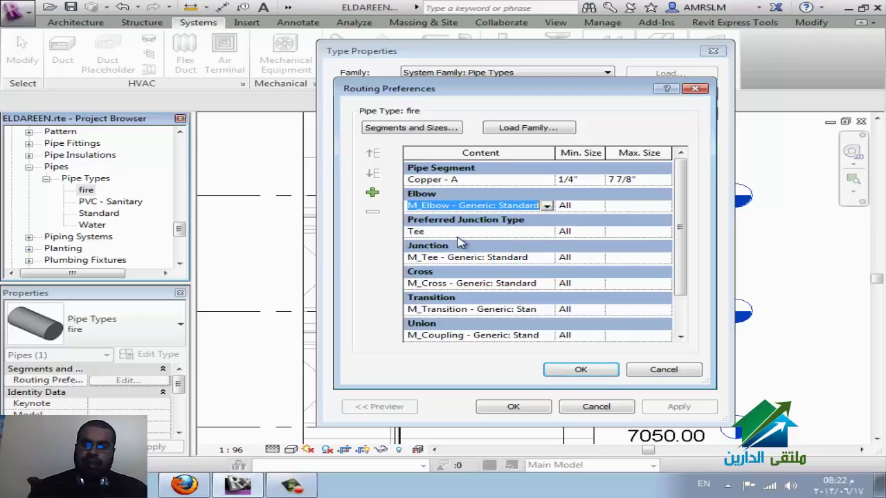
Keep Tee junctions with M_Tee - Generic: Standard, then accept both dialogs
{"action": "left_click", "coordinate": [545, 234]}
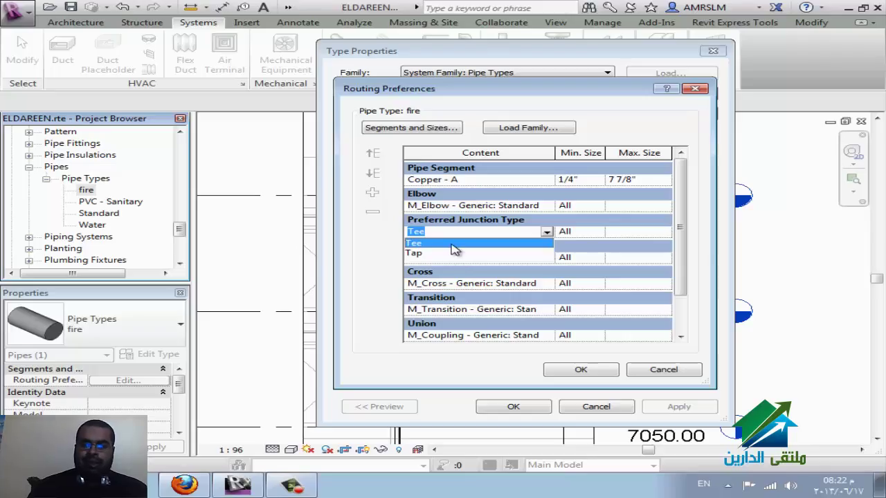
{"action": "left_click", "coordinate": [407, 245]}
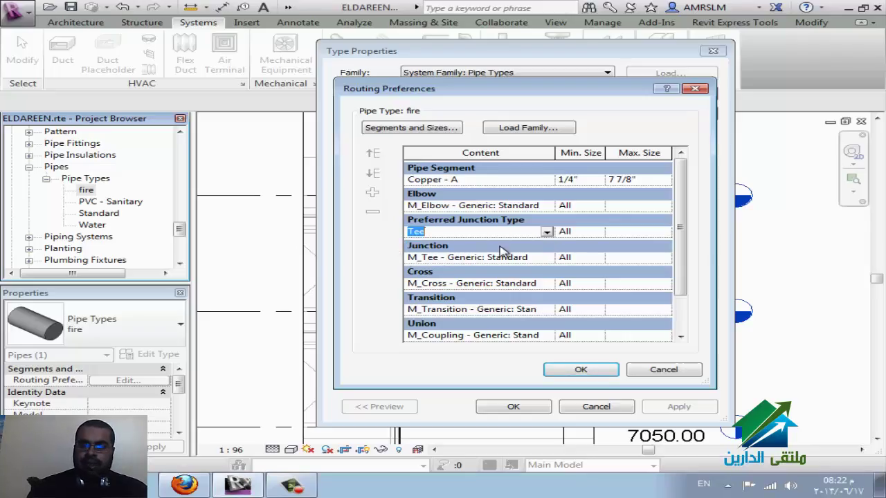
{"action": "left_click", "coordinate": [546, 262]}
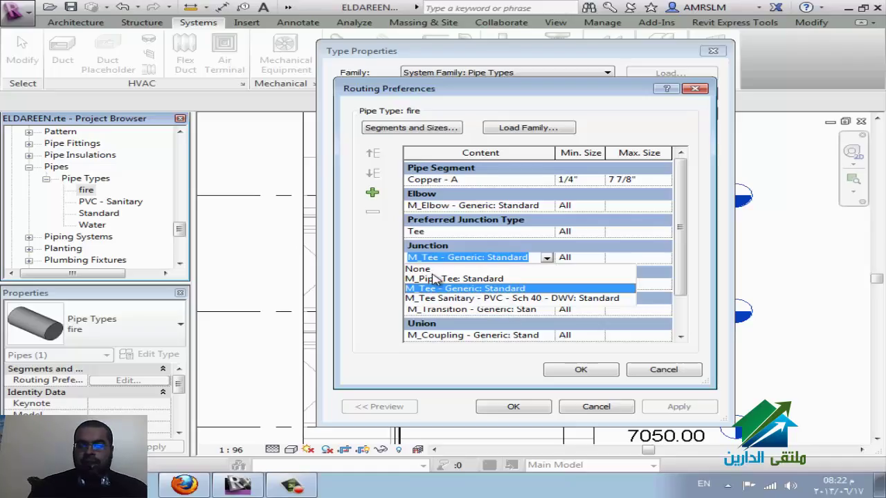
{"action": "left_click", "coordinate": [488, 367]}
{"action": "left_click", "coordinate": [664, 372]}
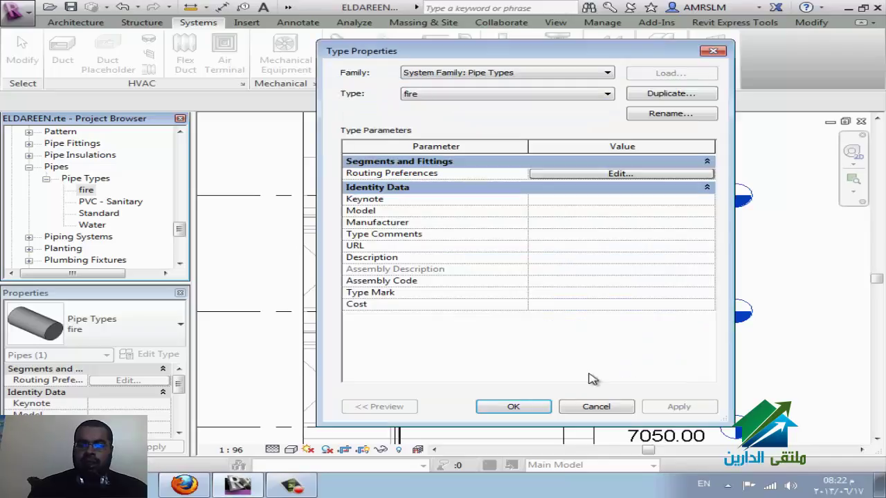
{"action": "left_click", "coordinate": [541, 410]}
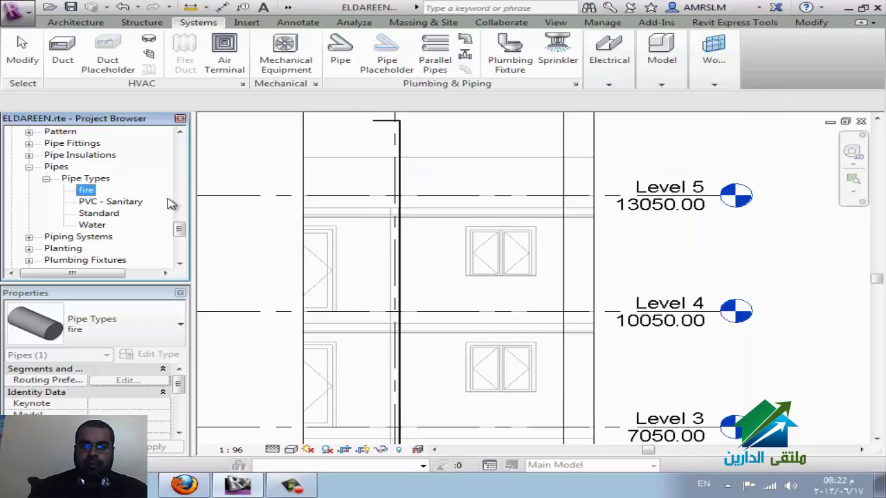
{"action": "double_click", "coordinate": [94, 237]}
{"action": "double_click", "coordinate": [105, 251]}
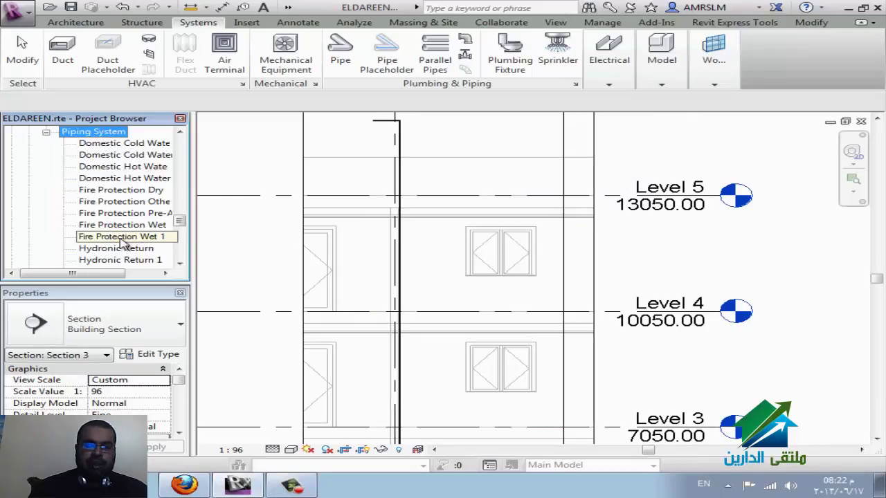
{"action": "scroll", "coordinate": [118, 207], "scroll_direction": "down", "scroll_amount": 1}
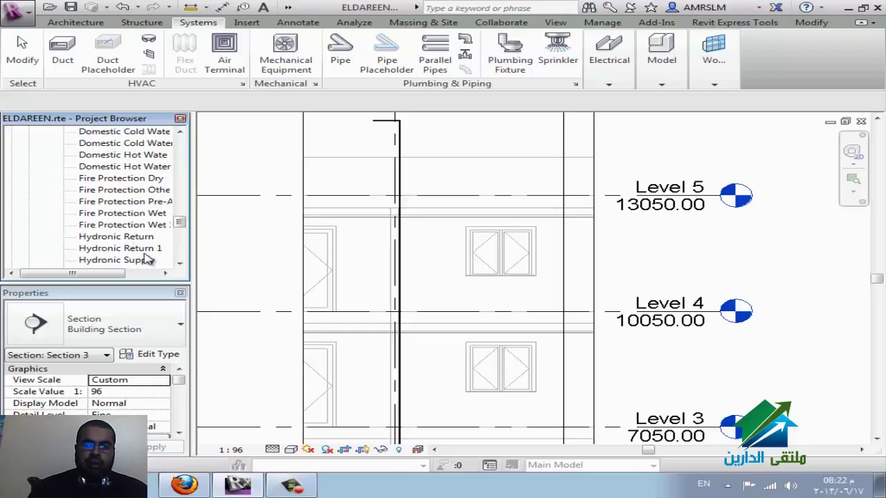
{"action": "scroll", "coordinate": [146, 258], "scroll_direction": "up", "scroll_amount": 2}
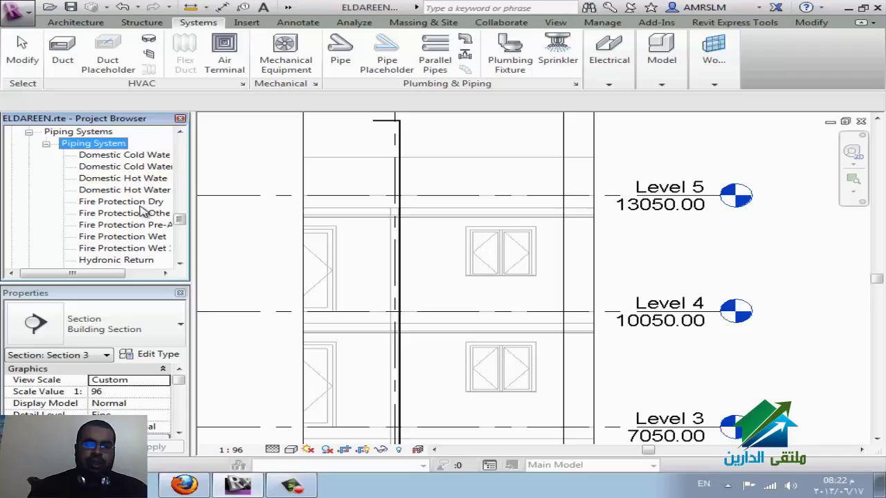
{"action": "scroll", "coordinate": [142, 211], "scroll_direction": "down", "scroll_amount": 3}
{"action": "scroll", "coordinate": [143, 211], "scroll_direction": "down", "scroll_amount": 3}
{"action": "scroll", "coordinate": [142, 211], "scroll_direction": "down", "scroll_amount": 4}
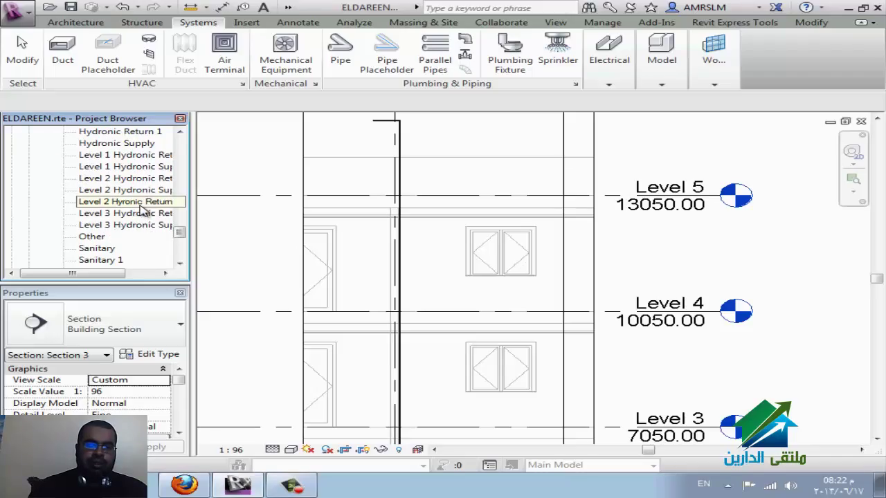
{"action": "left_click", "coordinate": [110, 248]}
{"action": "scroll", "coordinate": [121, 242], "scroll_direction": "down", "scroll_amount": 1}
{"action": "scroll", "coordinate": [128, 234], "scroll_direction": "down", "scroll_amount": 3}
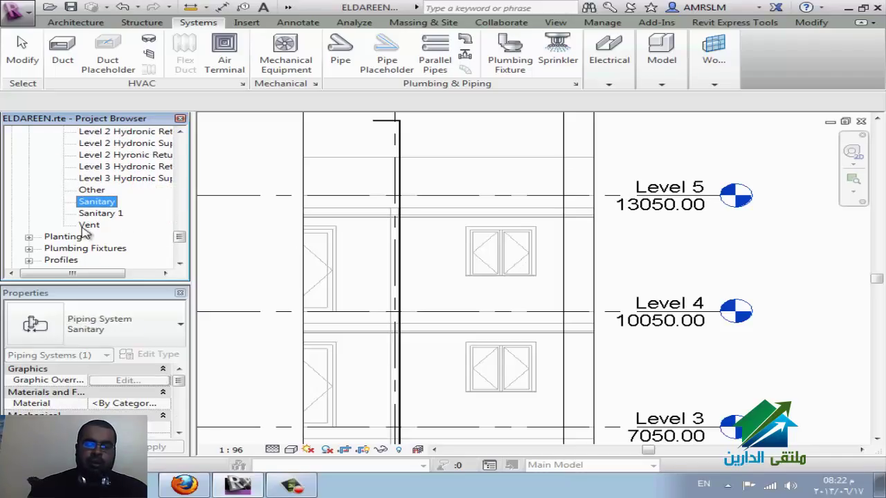
{"action": "scroll", "coordinate": [409, 271], "scroll_direction": "up", "scroll_amount": 1}
{"action": "scroll", "coordinate": [297, 281], "scroll_direction": "up", "scroll_amount": 1}
{"action": "scroll", "coordinate": [292, 249], "scroll_direction": "up", "scroll_amount": 3}
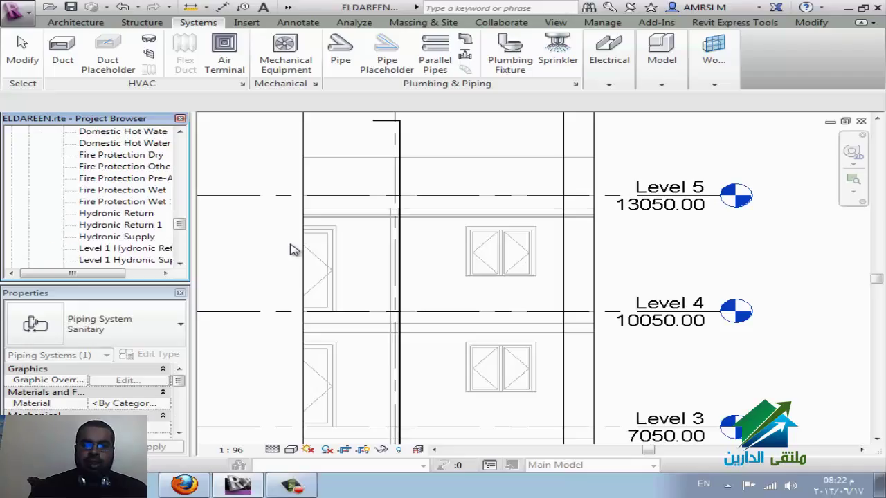
{"action": "scroll", "coordinate": [282, 246], "scroll_direction": "up", "scroll_amount": 5}
{"action": "scroll", "coordinate": [276, 236], "scroll_direction": "up", "scroll_amount": 5}
{"action": "scroll", "coordinate": [275, 229], "scroll_direction": "up", "scroll_amount": 4}
{"action": "scroll", "coordinate": [270, 225], "scroll_direction": "up", "scroll_amount": 3}
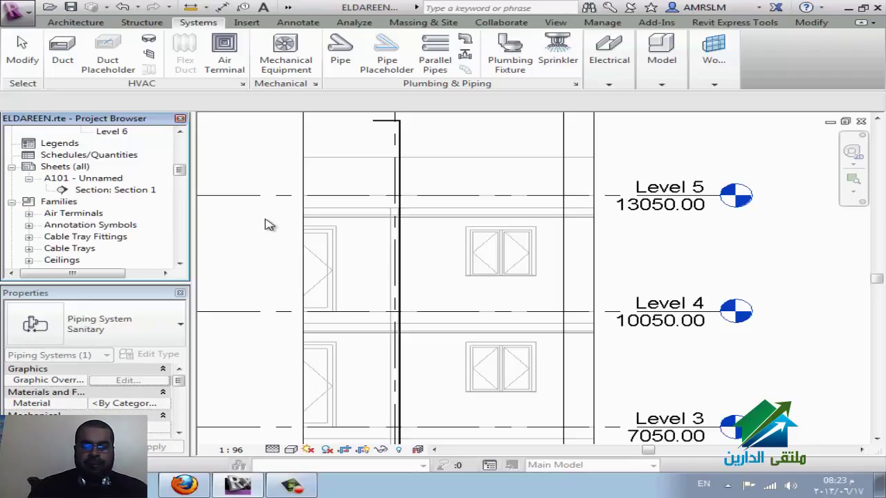
{"action": "scroll", "coordinate": [346, 214], "scroll_direction": "up", "scroll_amount": 3}
{"action": "left_click", "coordinate": [697, 153]}
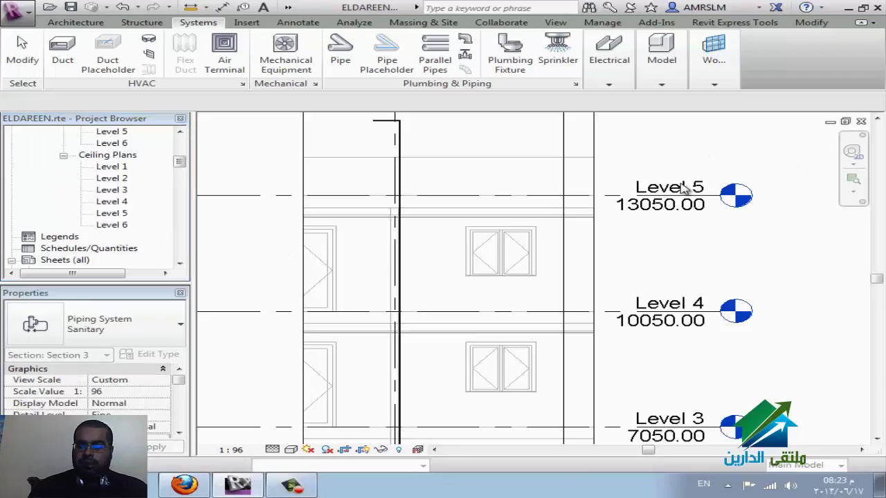
Open the default 3D view oriented to Section 3, orbit it, and turn off shadows
{"action": "scroll", "coordinate": [451, 199], "scroll_direction": "down", "scroll_amount": 2}
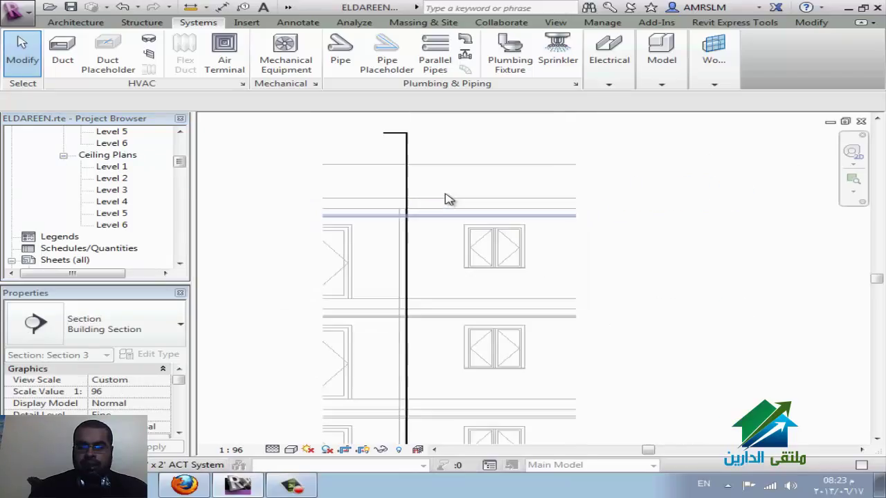
{"action": "scroll", "coordinate": [450, 200], "scroll_direction": "down", "scroll_amount": 2}
{"action": "scroll", "coordinate": [450, 200], "scroll_direction": "down", "scroll_amount": 2}
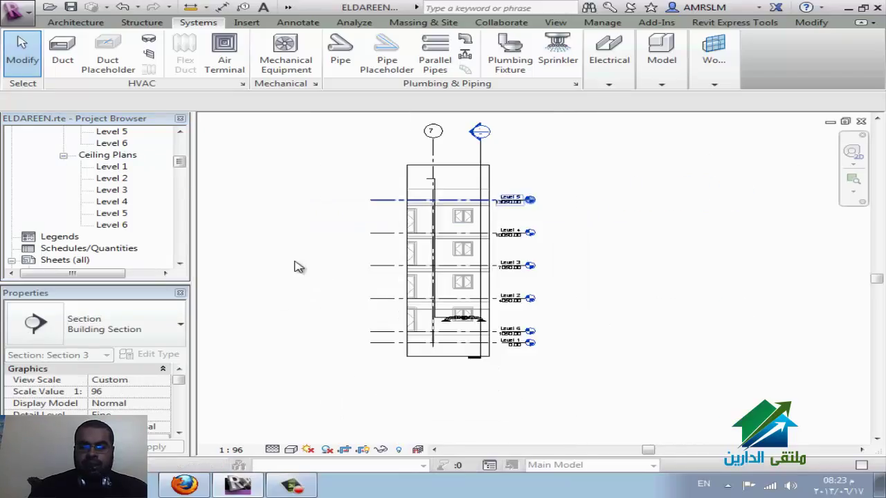
{"action": "left_click", "coordinate": [289, 8]}
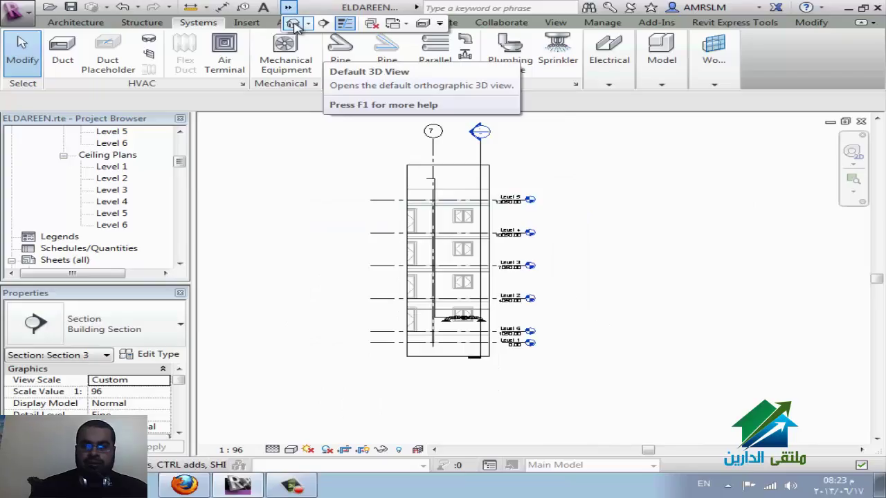
{"action": "left_click", "coordinate": [294, 24]}
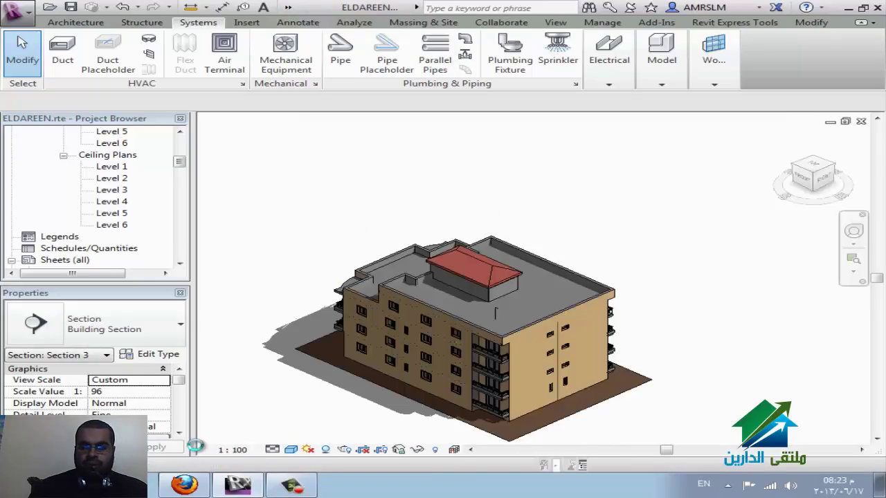
{"action": "right_click", "coordinate": [802, 170]}
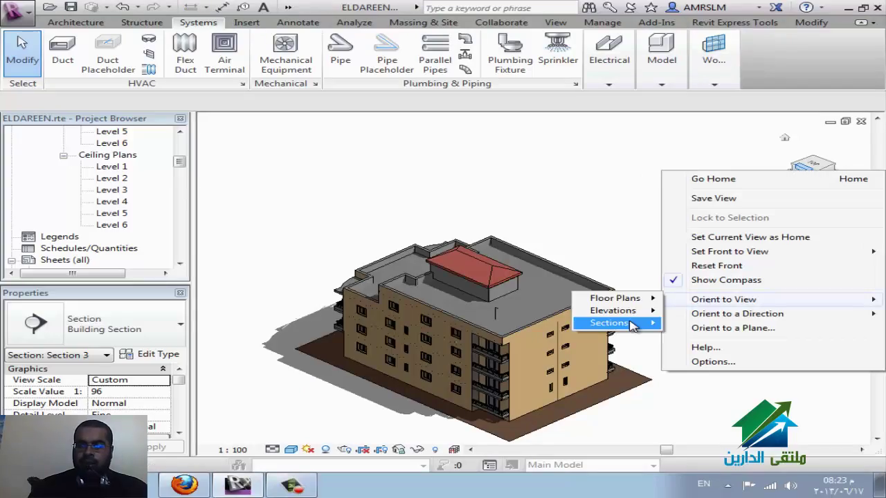
{"action": "mouse_move", "coordinate": [610, 323]}
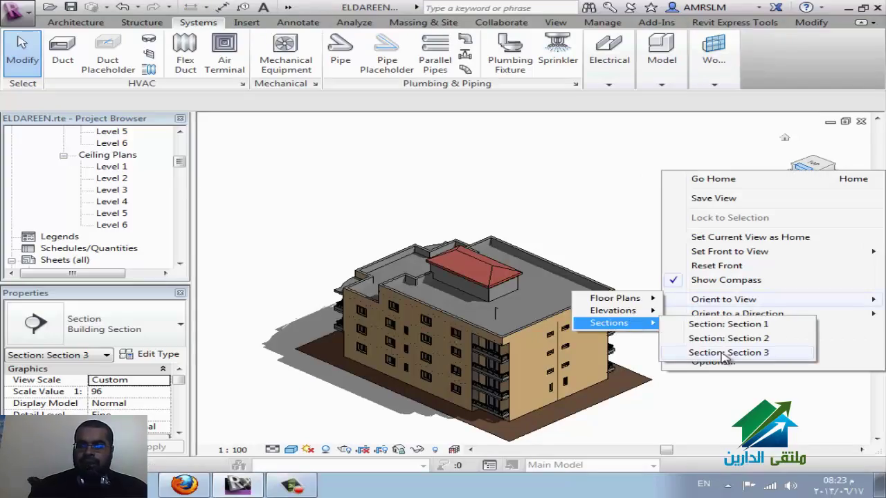
{"action": "left_click", "coordinate": [724, 352]}
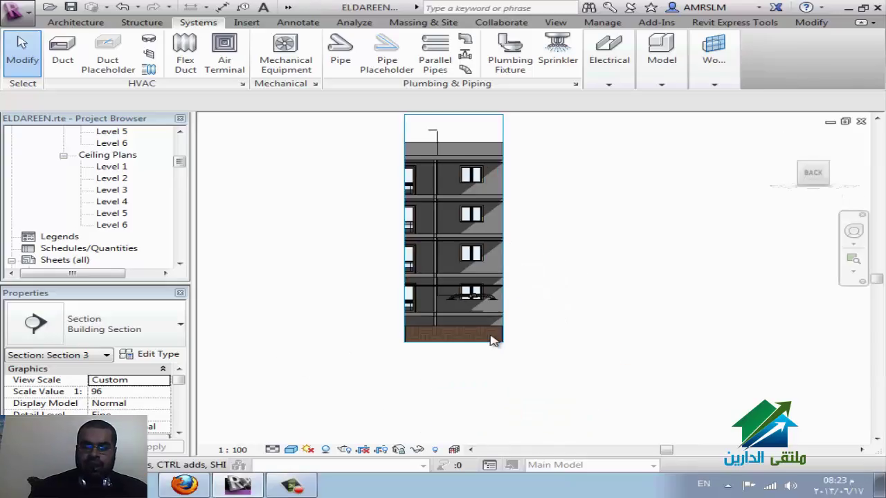
{"action": "scroll", "coordinate": [491, 341], "scroll_direction": "up", "scroll_amount": 5}
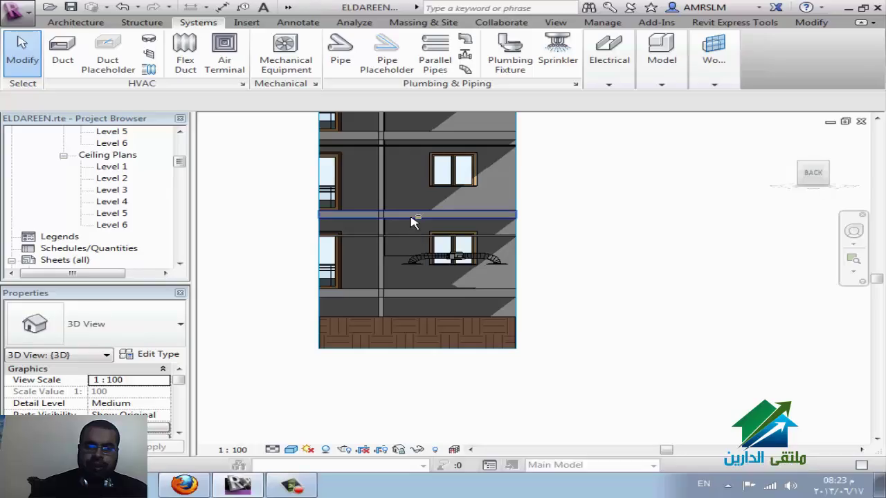
{"action": "mouse_move", "coordinate": [440, 256]}
{"action": "middle_mouse_down", "text": "shift"}
{"action": "mouse_move", "coordinate": [477, 269]}
{"action": "mouse_move", "coordinate": [563, 365]}
{"action": "mouse_move", "coordinate": [286, 312]}
{"action": "middle_mouse_up", "text": "shift"}
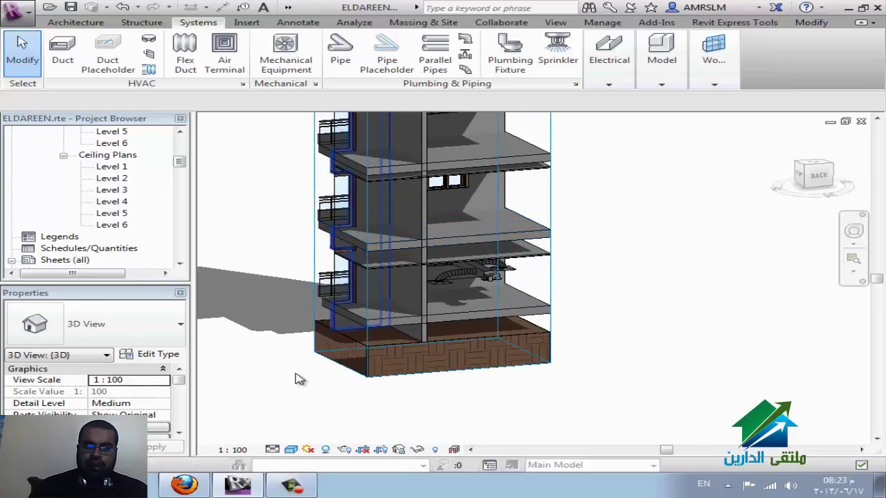
{"action": "left_click", "coordinate": [330, 450]}
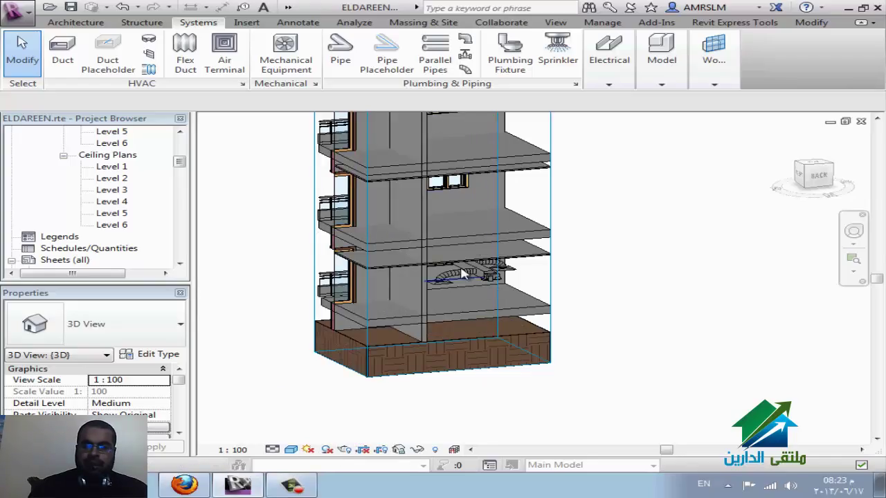
Set the view discipline to Mechanical and orbit around the selected flex duct
{"action": "scroll", "coordinate": [463, 274], "scroll_direction": "up", "scroll_amount": 3}
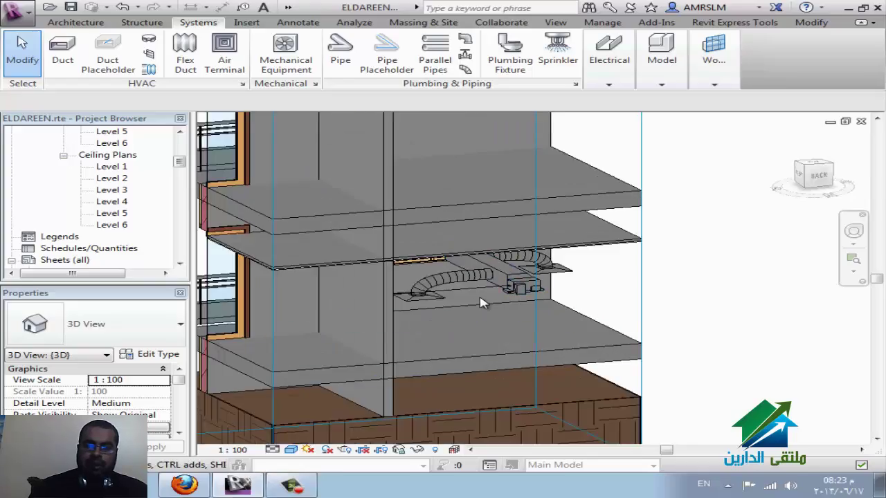
{"action": "scroll", "coordinate": [483, 302], "scroll_direction": "down", "scroll_amount": 1}
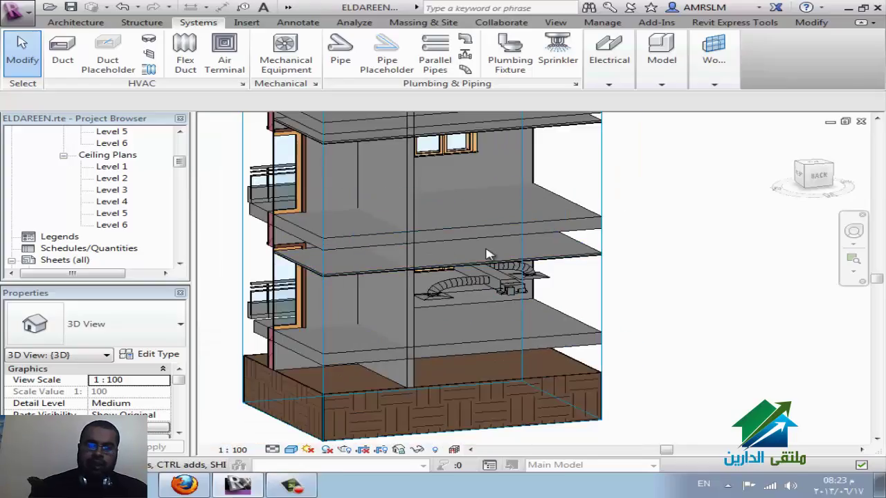
{"action": "scroll", "coordinate": [187, 405], "scroll_direction": "down", "scroll_amount": 3}
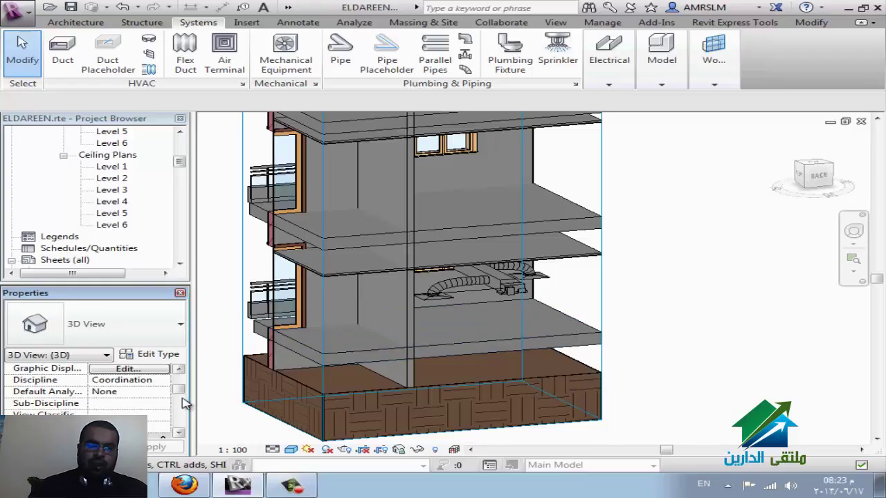
{"action": "left_click", "coordinate": [168, 385]}
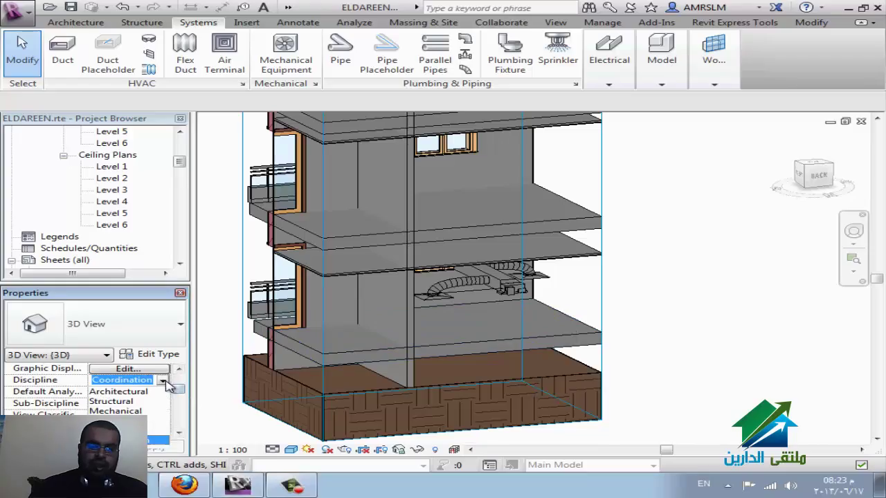
{"action": "left_click", "coordinate": [115, 411]}
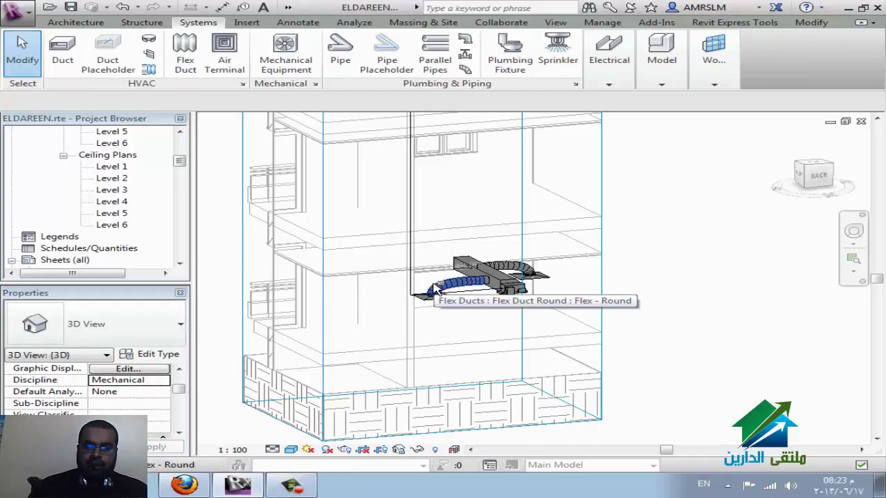
{"action": "middle_click_drag", "start_coordinate": [425, 293], "coordinate": [489, 306], "text": "shift"}
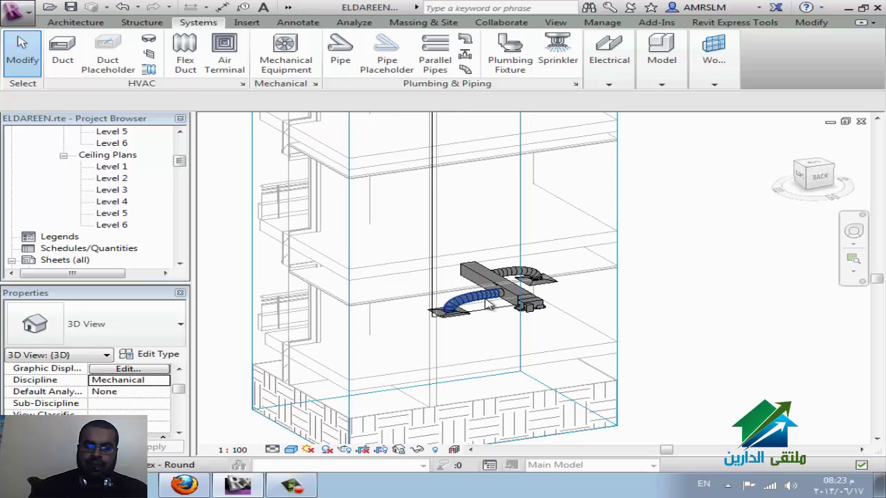
{"action": "left_click", "coordinate": [487, 297]}
{"action": "mouse_move", "coordinate": [487, 297]}
{"action": "middle_mouse_down", "text": "shift"}
{"action": "mouse_move", "coordinate": [569, 296]}
{"action": "mouse_move", "coordinate": [529, 342]}
{"action": "mouse_move", "coordinate": [487, 353]}
{"action": "mouse_move", "coordinate": [441, 313]}
{"action": "mouse_move", "coordinate": [497, 348]}
{"action": "mouse_move", "coordinate": [676, 246]}
{"action": "mouse_move", "coordinate": [808, 233]}
{"action": "middle_mouse_up", "text": "shift"}
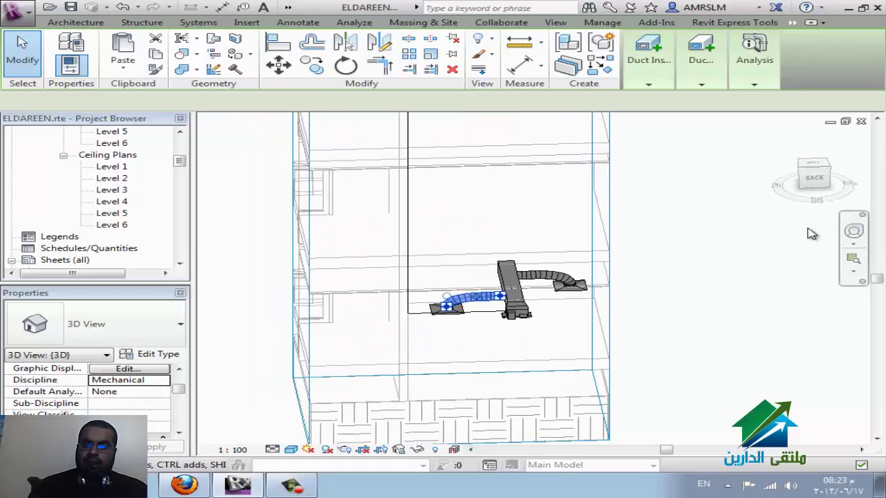
Orbit and rewind with the Full Navigation Wheel, then close the 3D view
{"action": "left_click", "coordinate": [856, 246]}
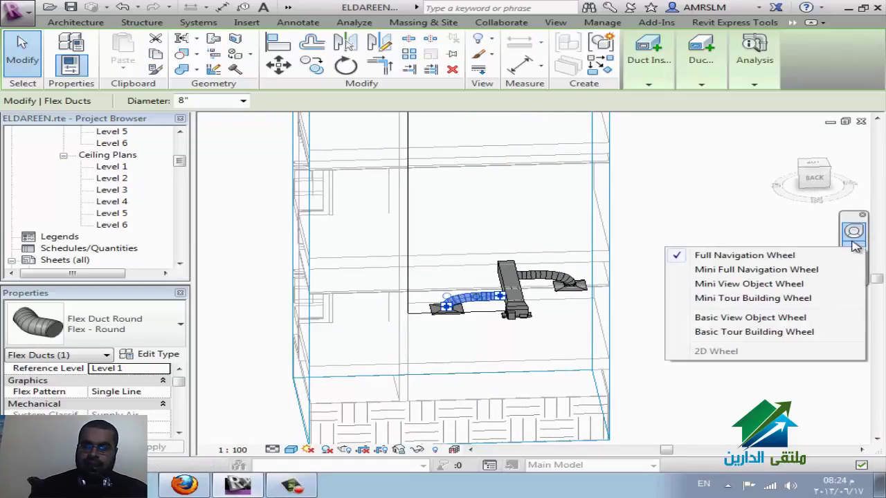
{"action": "left_click", "coordinate": [733, 254]}
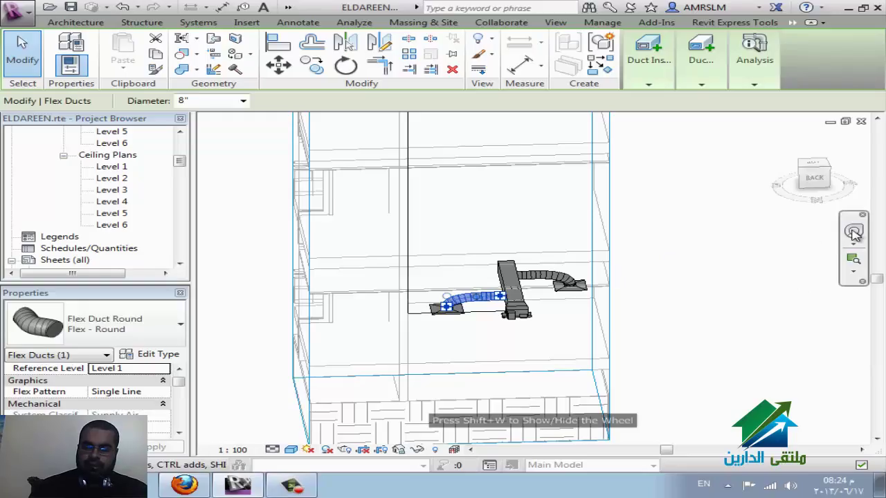
{"action": "left_click", "coordinate": [853, 234]}
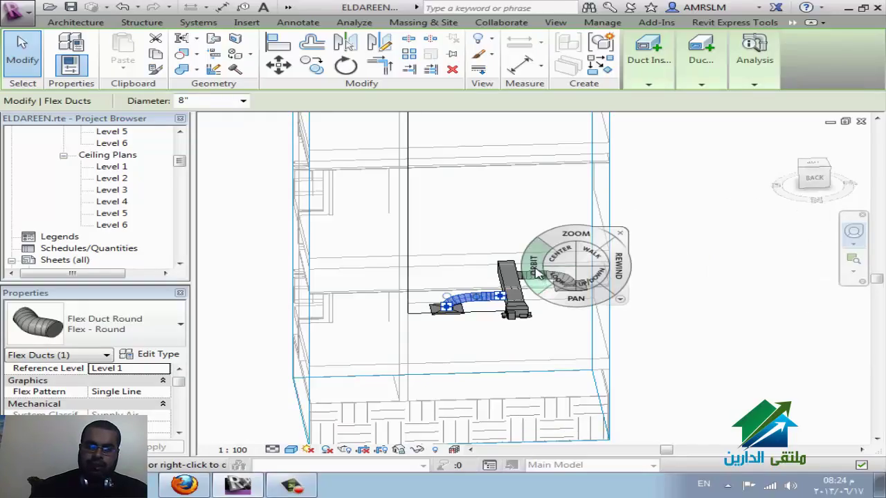
{"action": "left_click_drag", "start_coordinate": [538, 274], "coordinate": [562, 282]}
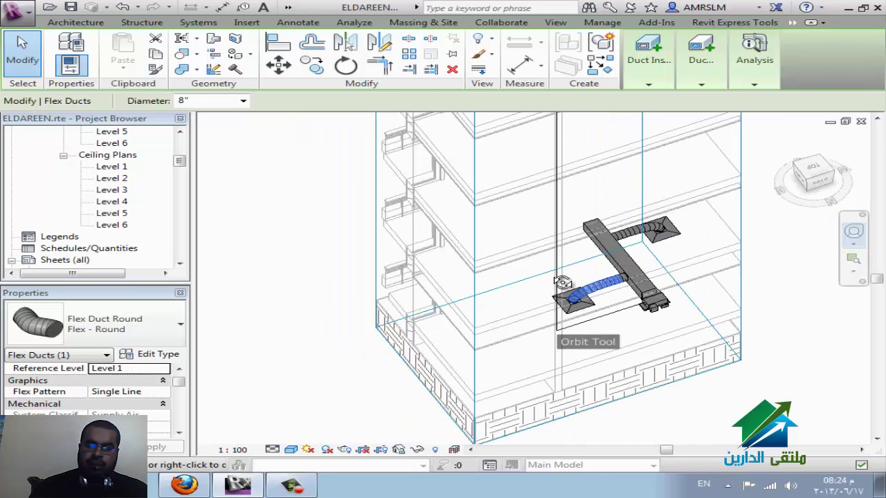
{"action": "left_click_drag", "start_coordinate": [563, 283], "coordinate": [547, 272]}
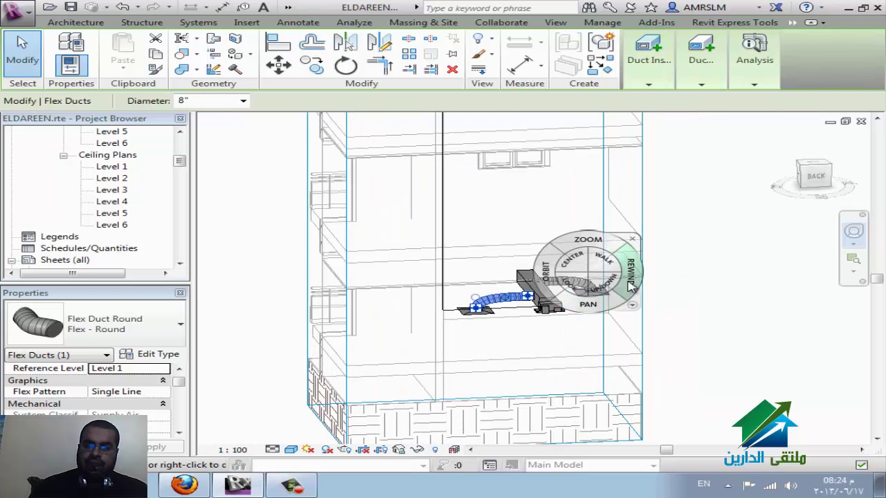
{"action": "left_click", "coordinate": [629, 285]}
{"action": "mouse_move", "coordinate": [618, 287]}
{"action": "left_mouse_down"}
{"action": "mouse_move", "coordinate": [223, 300]}
{"action": "mouse_move", "coordinate": [732, 289]}
{"action": "mouse_move", "coordinate": [436, 266]}
{"action": "mouse_move", "coordinate": [324, 269]}
{"action": "left_mouse_up"}
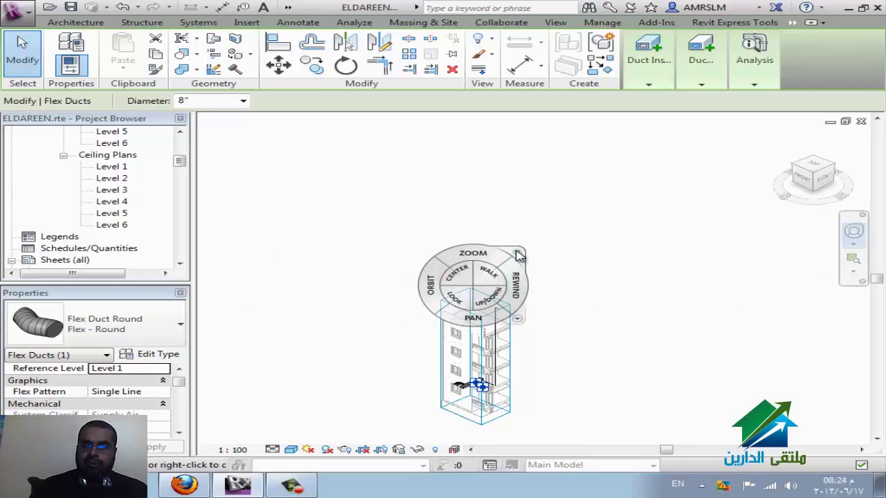
{"action": "left_click", "coordinate": [511, 251]}
{"action": "left_click", "coordinate": [845, 121]}
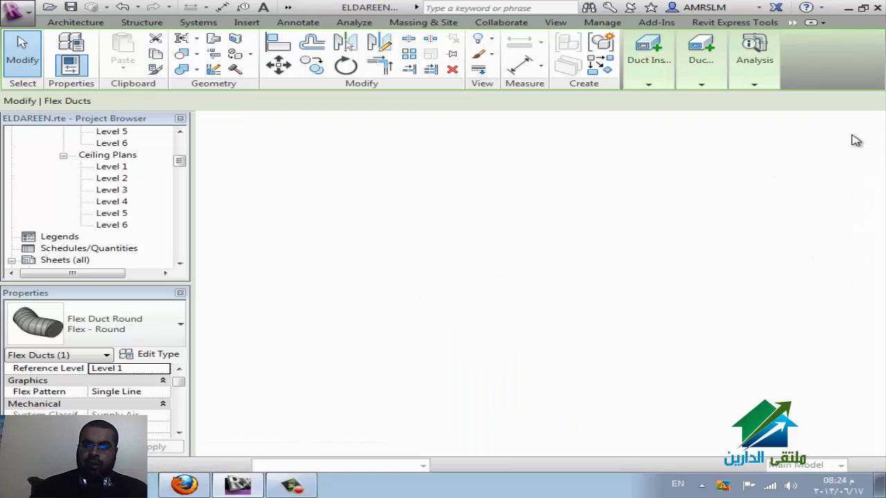
Return to the Level 1 ceiling plan and select the fan coil unit's pipe connector
{"action": "left_click", "coordinate": [861, 122]}
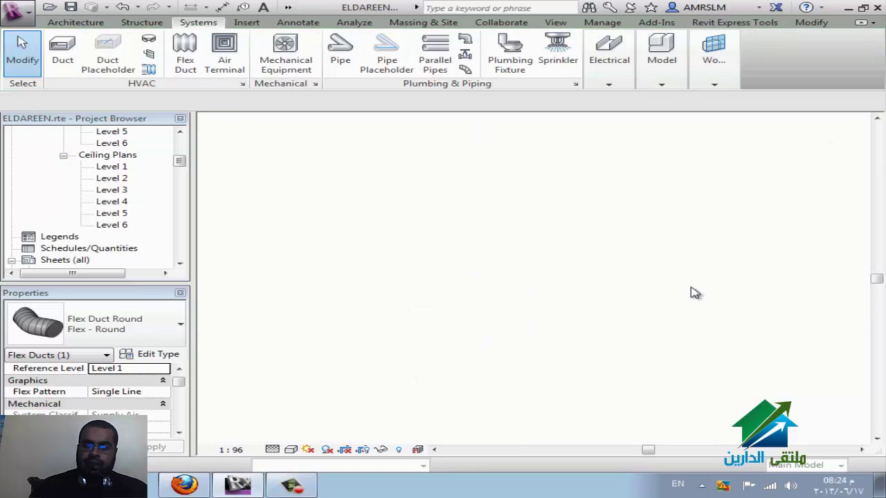
{"action": "scroll", "coordinate": [468, 208], "scroll_direction": "down", "scroll_amount": 1}
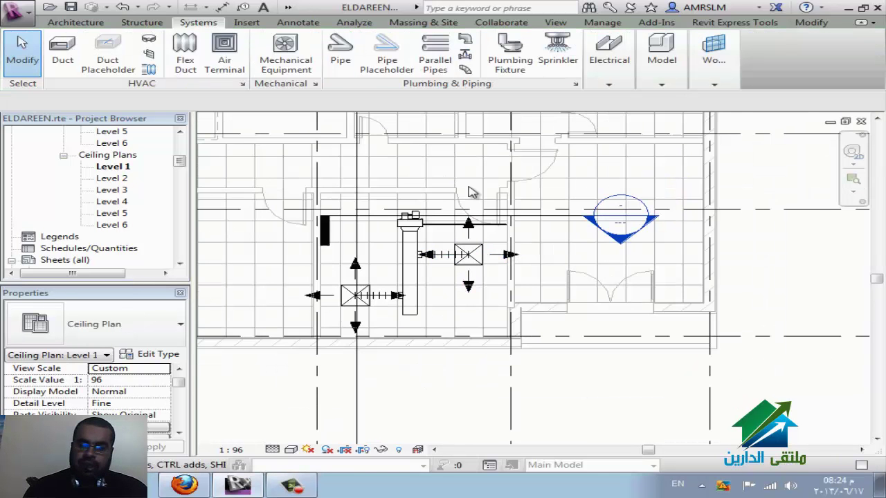
{"action": "scroll", "coordinate": [457, 260], "scroll_direction": "up", "scroll_amount": 2}
{"action": "scroll", "coordinate": [449, 265], "scroll_direction": "up", "scroll_amount": 2}
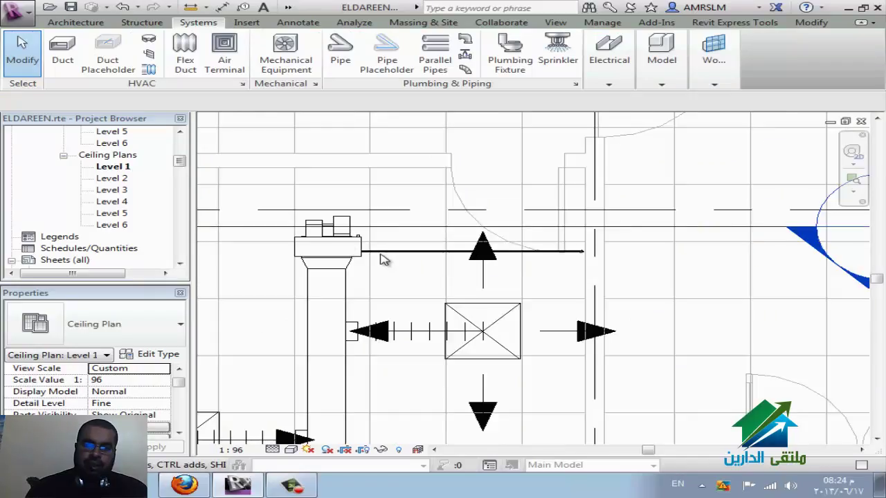
{"action": "scroll", "coordinate": [353, 244], "scroll_direction": "up", "scroll_amount": 2}
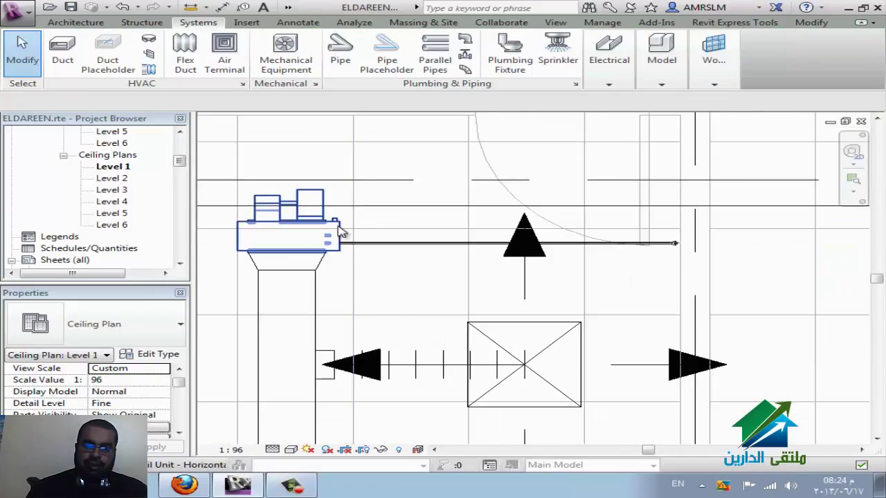
{"action": "left_click", "coordinate": [344, 238]}
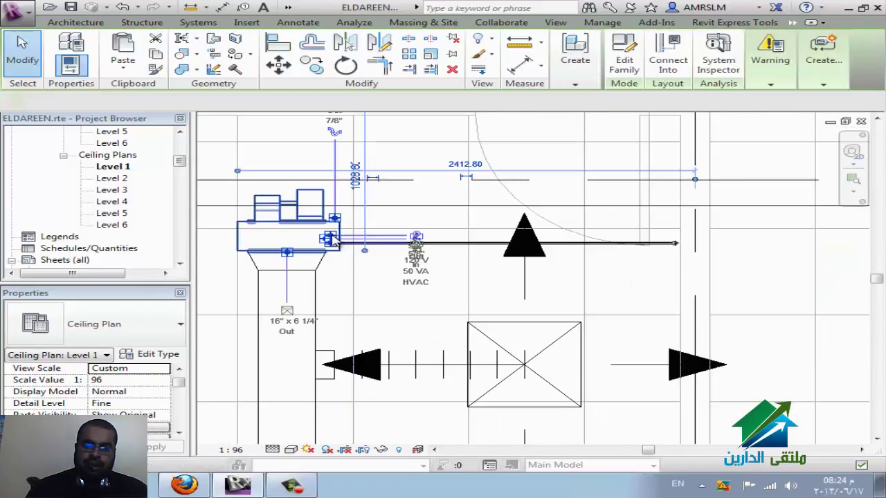
{"action": "right_click", "coordinate": [330, 238]}
{"action": "key", "text": "Escape"}
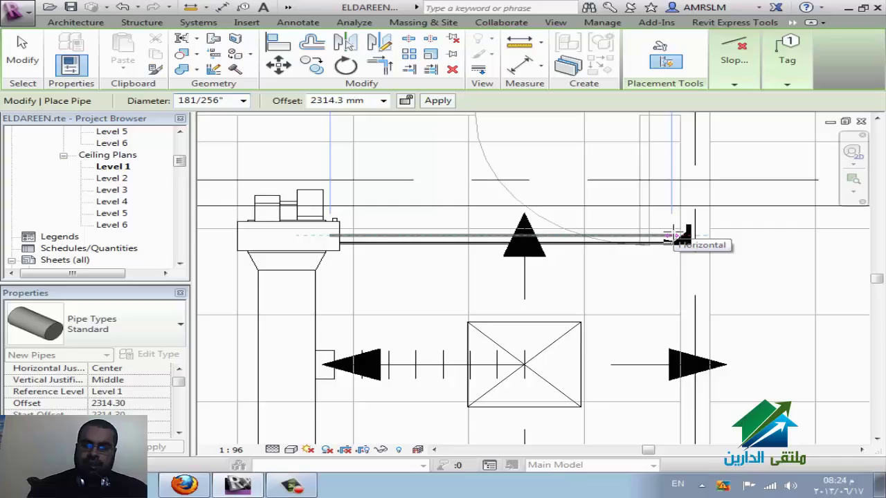
Draw a pipe to the right of the fan coil unit at 15000 mm offset
{"action": "left_click", "coordinate": [671, 235]}
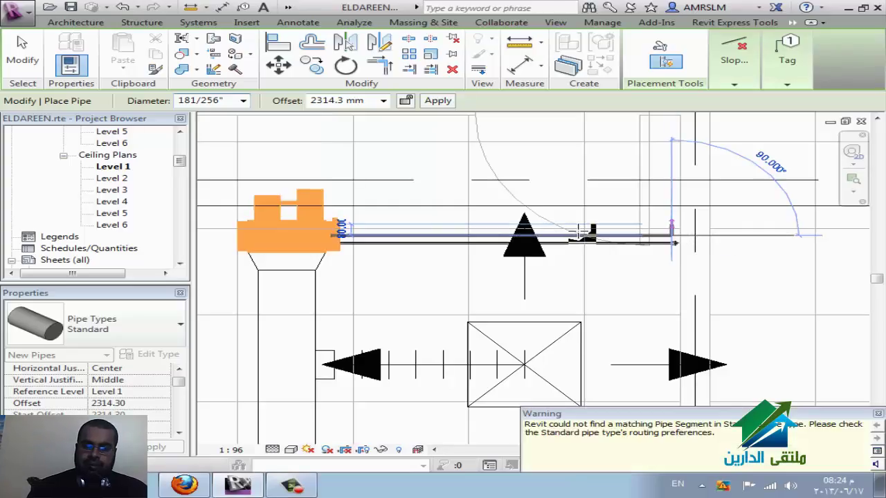
{"action": "left_click", "coordinate": [383, 101]}
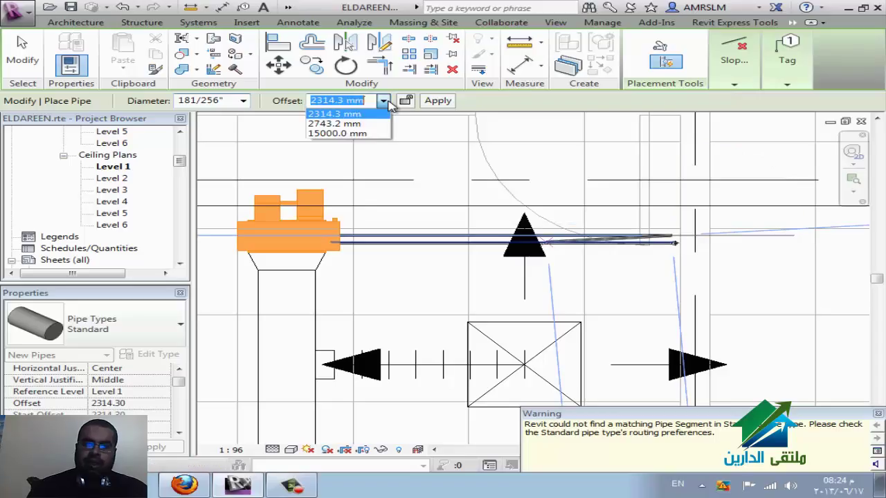
{"action": "left_click", "coordinate": [339, 134]}
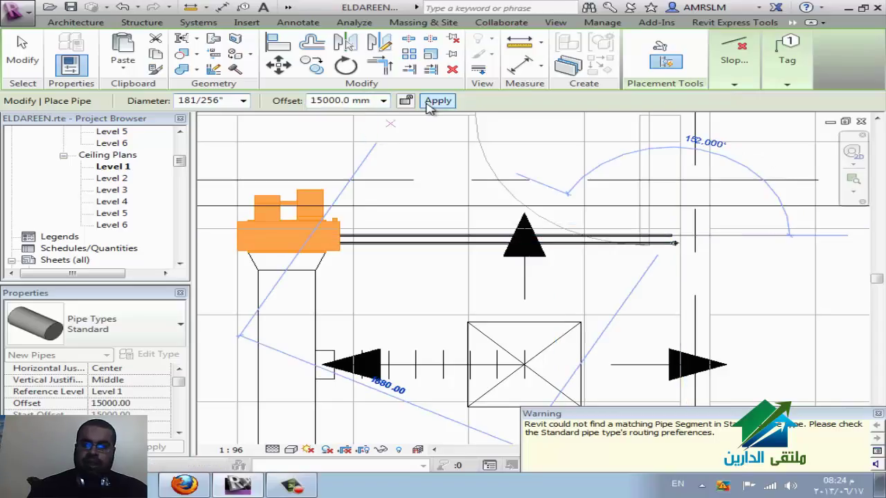
{"action": "key", "text": "Escape"}
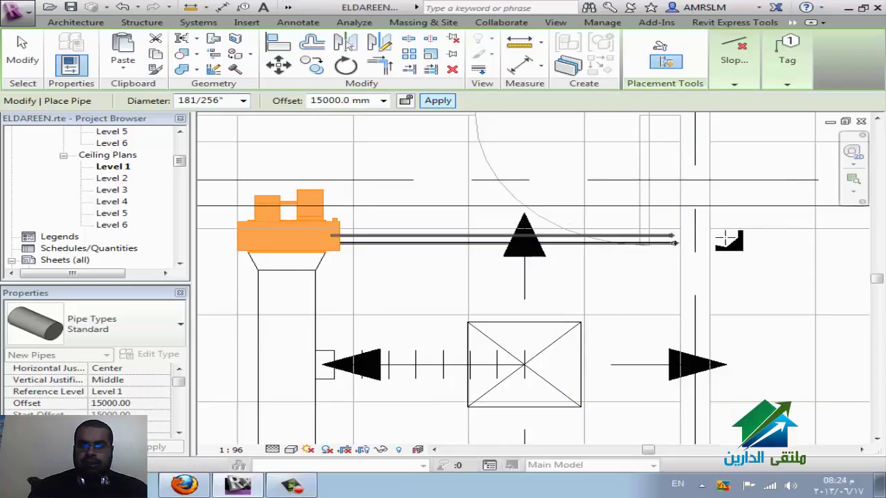
{"action": "key", "text": "Escape"}
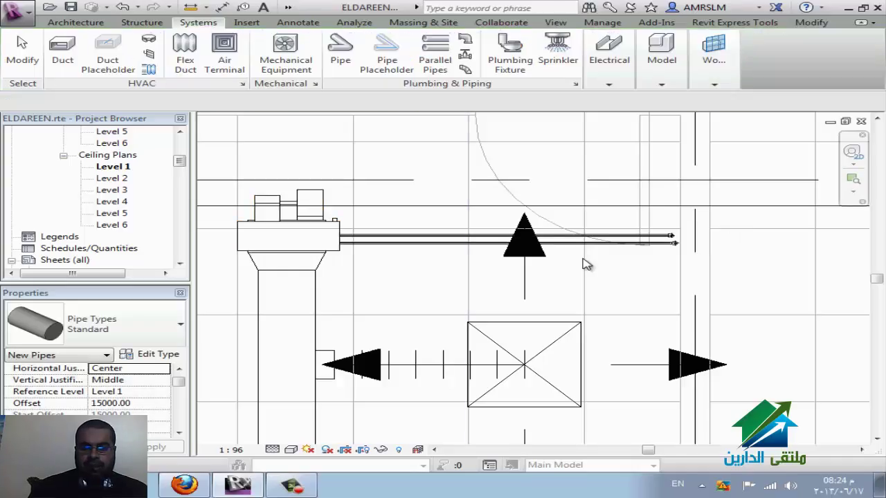
Open the Level 6 ceiling plan from the Project Browser
{"action": "double_click", "coordinate": [122, 225]}
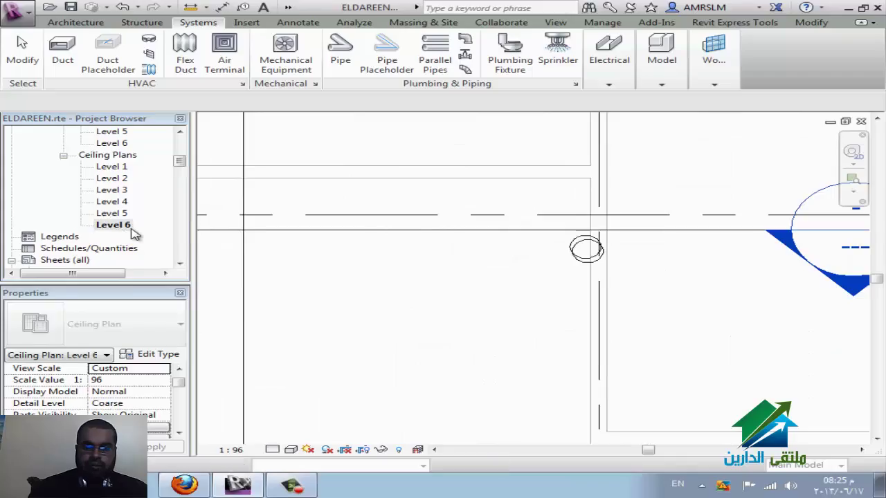
{"action": "scroll", "coordinate": [402, 261], "scroll_direction": "down", "scroll_amount": 2}
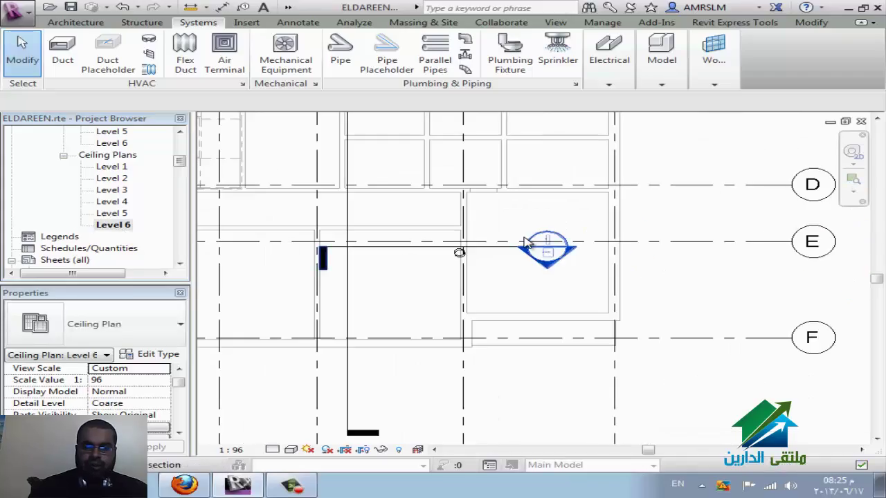
{"action": "scroll", "coordinate": [526, 242], "scroll_direction": "down", "scroll_amount": 3}
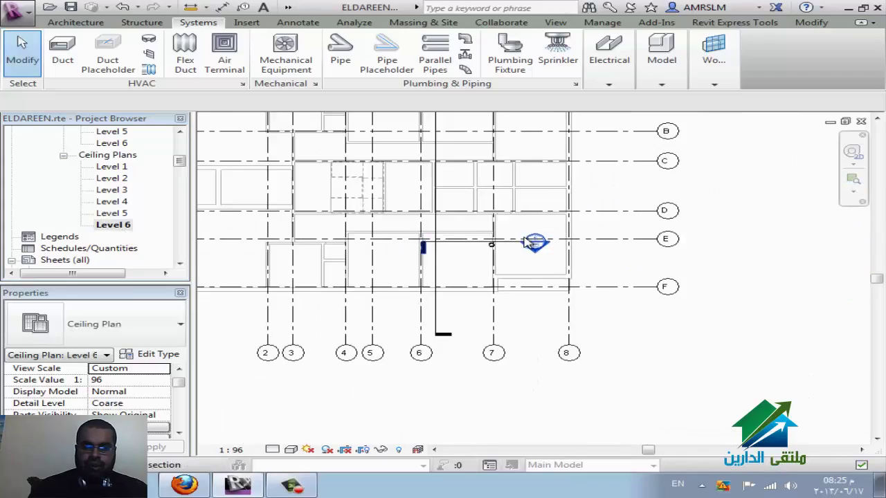
{"action": "left_click", "coordinate": [177, 434]}
{"action": "left_click", "coordinate": [178, 434]}
{"action": "left_click", "coordinate": [178, 433]}
{"action": "left_click", "coordinate": [178, 433]}
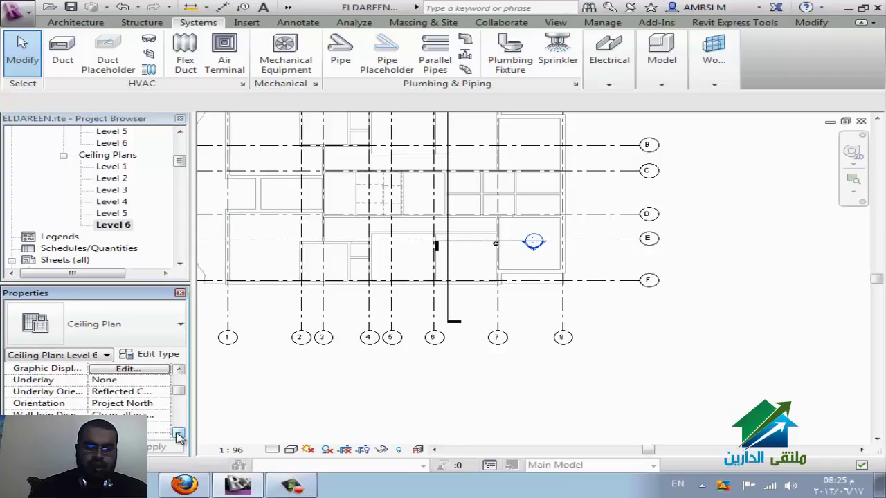
{"action": "left_click", "coordinate": [178, 434]}
Open the Level 6 floor plan and set its Underlay to None
{"action": "double_click", "coordinate": [111, 142]}
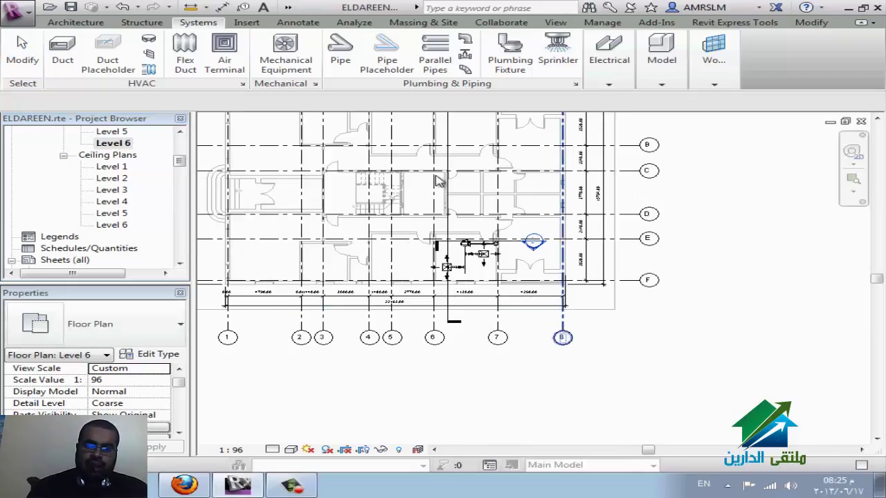
{"action": "scroll", "coordinate": [181, 438], "scroll_direction": "down", "scroll_amount": 2}
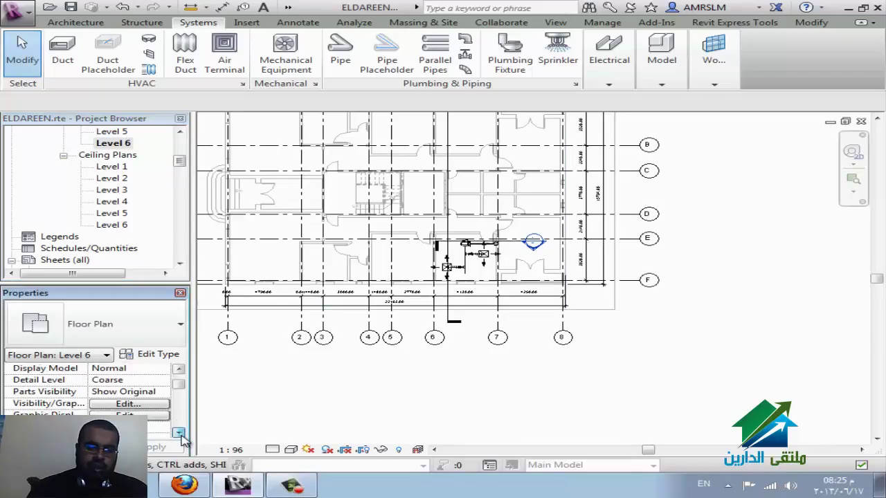
{"action": "scroll", "coordinate": [181, 437], "scroll_direction": "down", "scroll_amount": 2}
{"action": "scroll", "coordinate": [181, 437], "scroll_direction": "down", "scroll_amount": 1}
{"action": "left_click", "coordinate": [161, 394]}
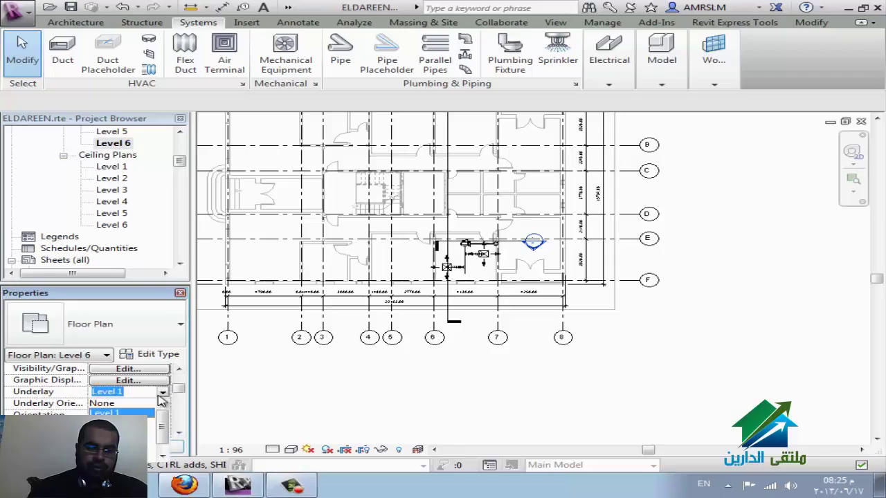
{"action": "left_click", "coordinate": [147, 410]}
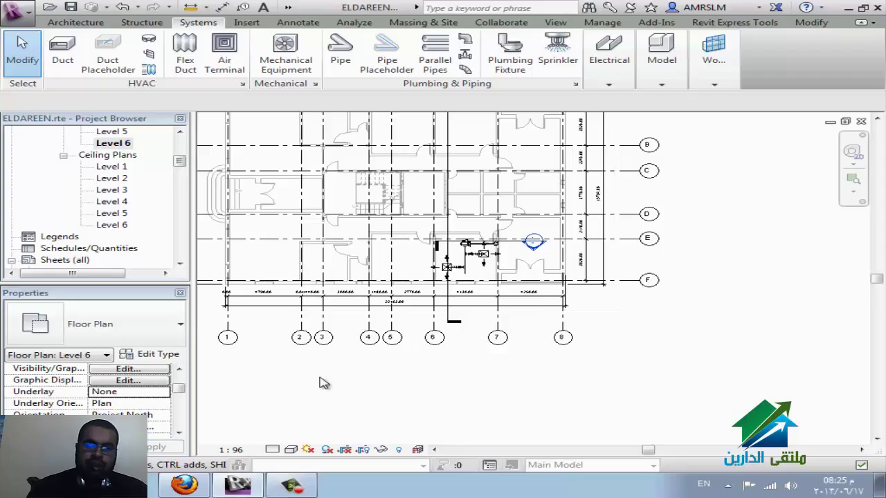
{"action": "left_click", "coordinate": [126, 146]}
{"action": "scroll", "coordinate": [130, 153], "scroll_direction": "up", "scroll_amount": 2}
{"action": "scroll", "coordinate": [137, 161], "scroll_direction": "up", "scroll_amount": 1}
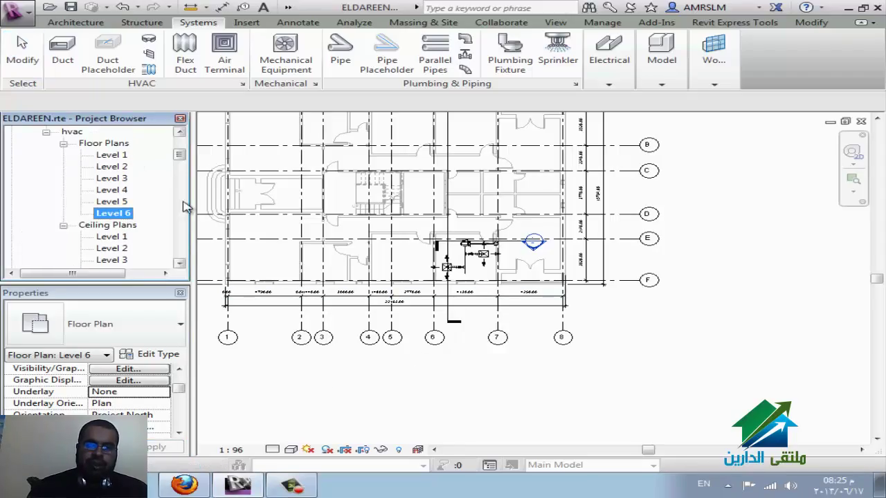
Open New Floor Plan, clear 'Do not duplicate existing views', then cancel without adding views
{"action": "left_click", "coordinate": [556, 22]}
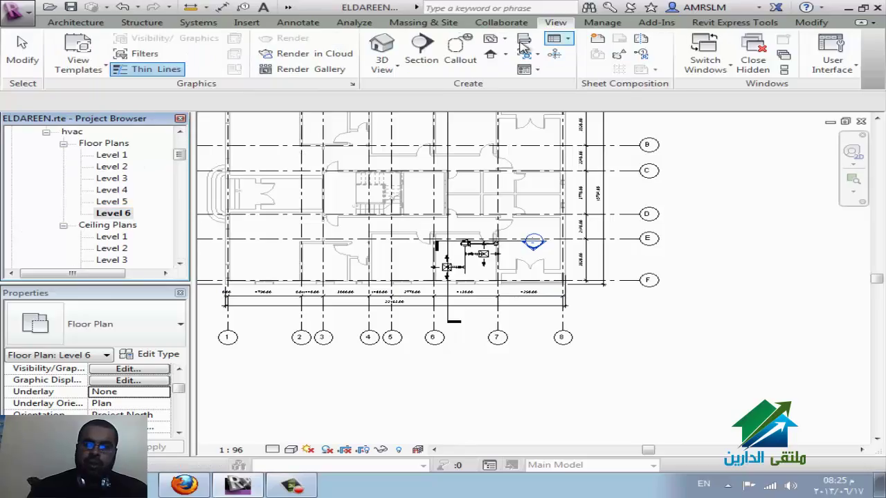
{"action": "left_click", "coordinate": [568, 40]}
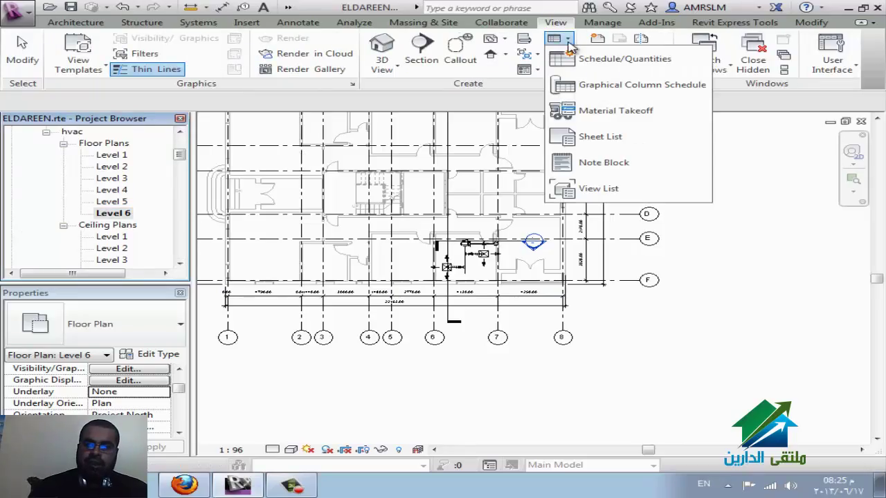
{"action": "left_click", "coordinate": [497, 45]}
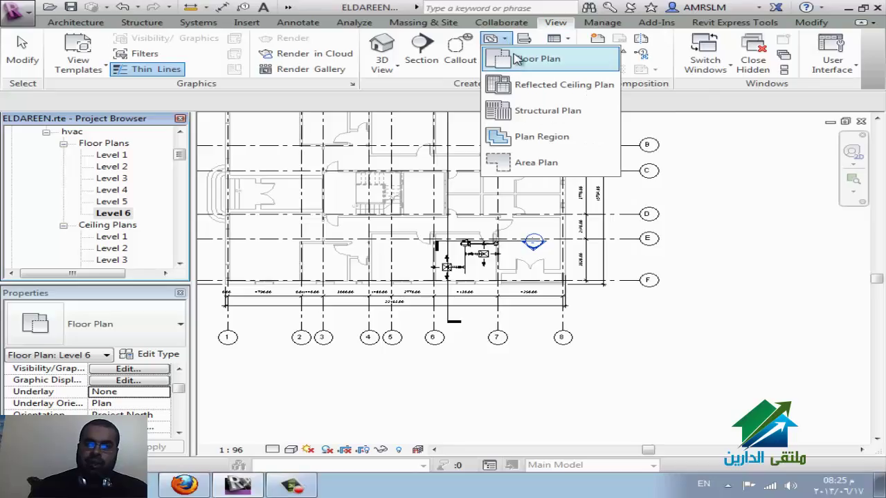
{"action": "left_click", "coordinate": [526, 58]}
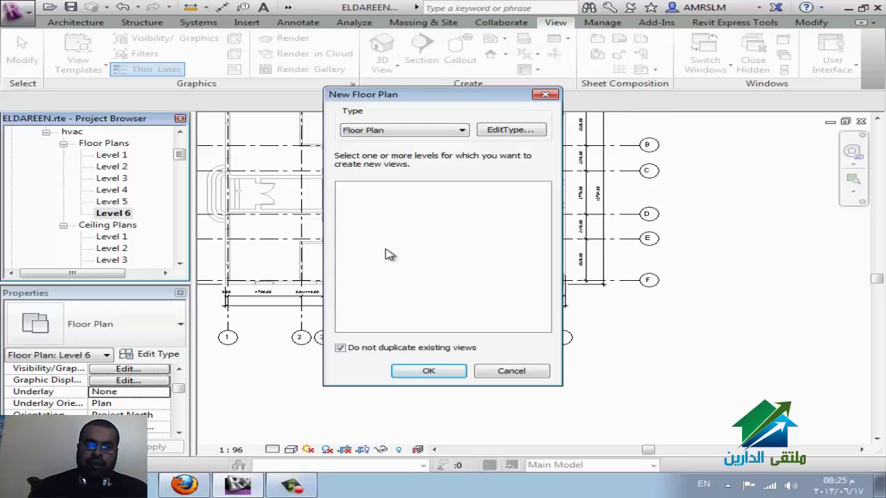
{"action": "left_click", "coordinate": [440, 352]}
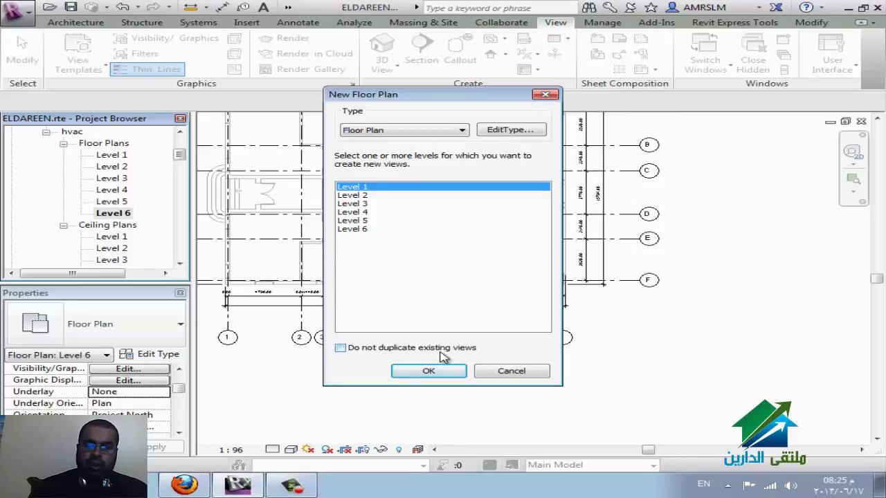
{"action": "left_click", "coordinate": [537, 372]}
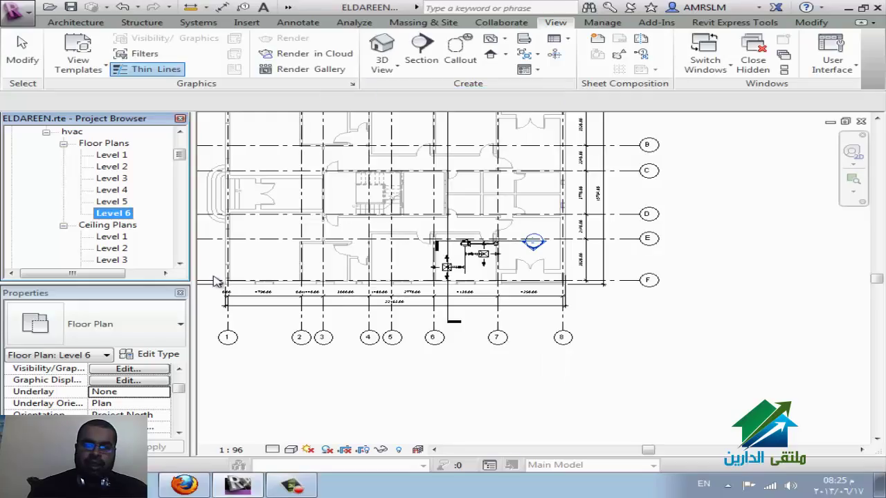
{"action": "left_click", "coordinate": [180, 264]}
{"action": "left_click", "coordinate": [180, 264]}
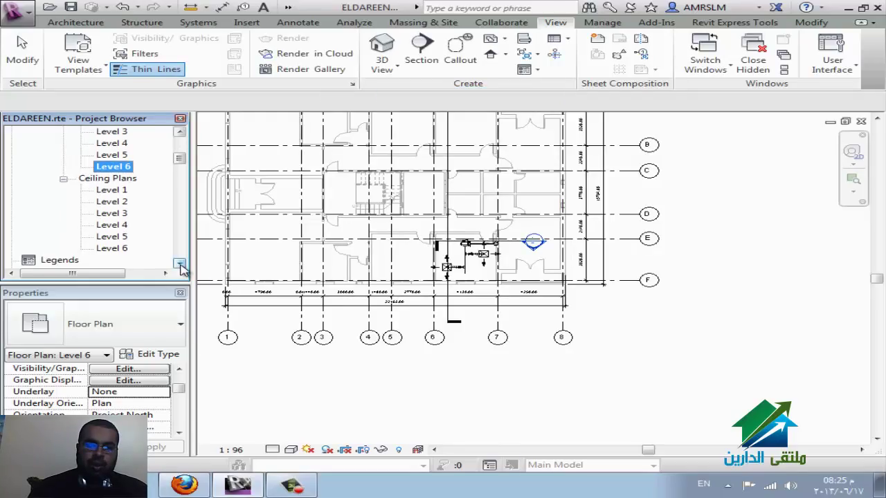
{"action": "left_click", "coordinate": [180, 264]}
{"action": "scroll", "coordinate": [134, 219], "scroll_direction": "up", "scroll_amount": 2}
{"action": "scroll", "coordinate": [134, 219], "scroll_direction": "up", "scroll_amount": 2}
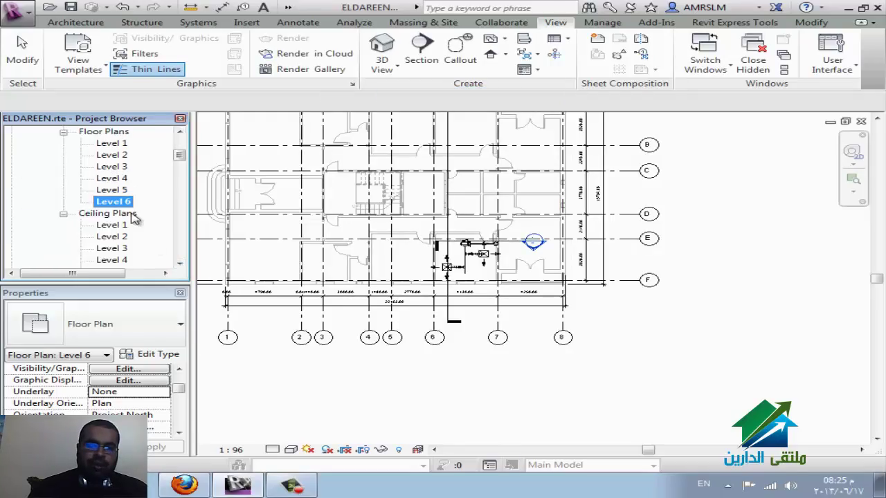
{"action": "scroll", "coordinate": [134, 218], "scroll_direction": "up", "scroll_amount": 5}
Expand Building Elevations and open the East elevation
{"action": "double_click", "coordinate": [104, 201]}
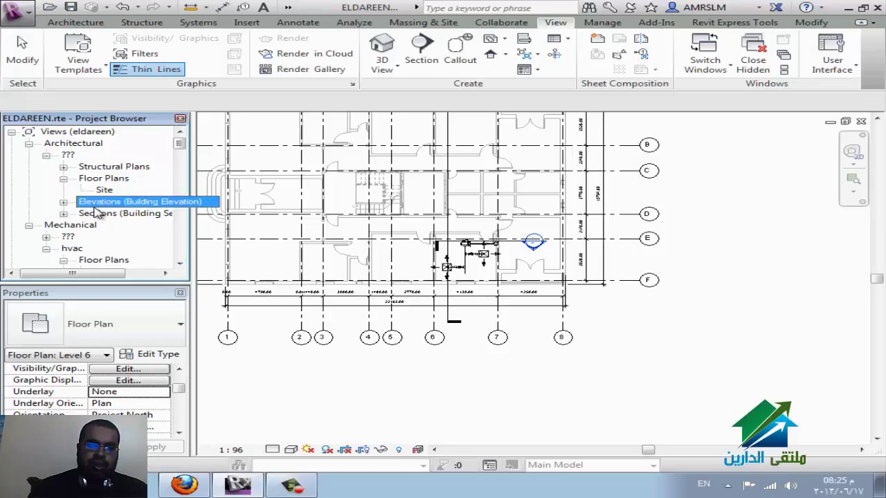
{"action": "double_click", "coordinate": [121, 211]}
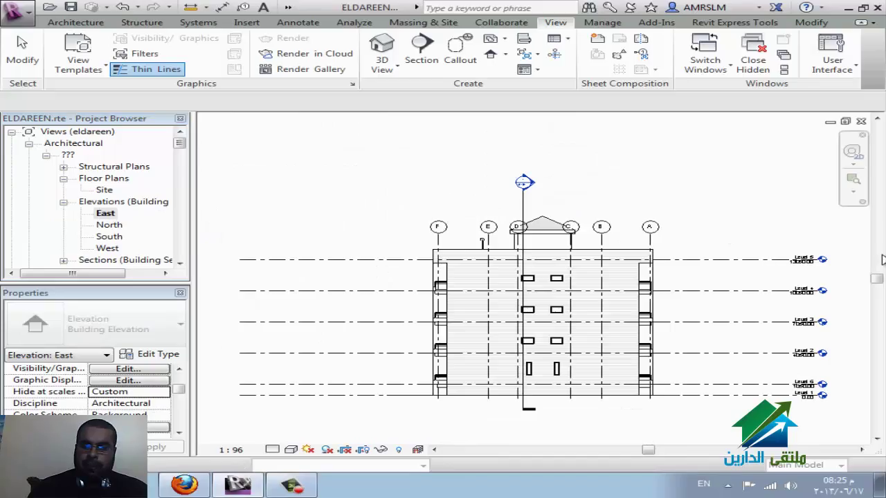
{"action": "scroll", "coordinate": [860, 256], "scroll_direction": "up", "scroll_amount": 2}
{"action": "scroll", "coordinate": [860, 256], "scroll_direction": "up", "scroll_amount": 1}
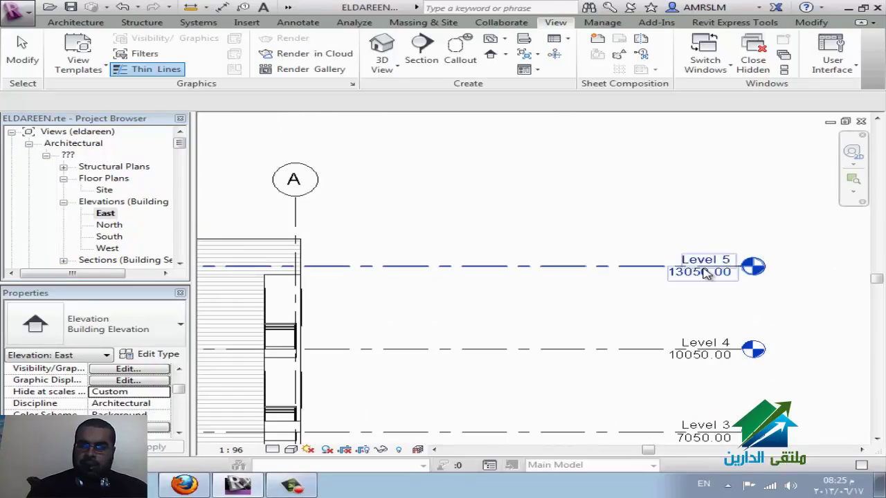
{"action": "scroll", "coordinate": [702, 272], "scroll_direction": "down", "scroll_amount": 1}
{"action": "scroll", "coordinate": [702, 272], "scroll_direction": "down", "scroll_amount": 1}
{"action": "scroll", "coordinate": [702, 271], "scroll_direction": "down", "scroll_amount": 1}
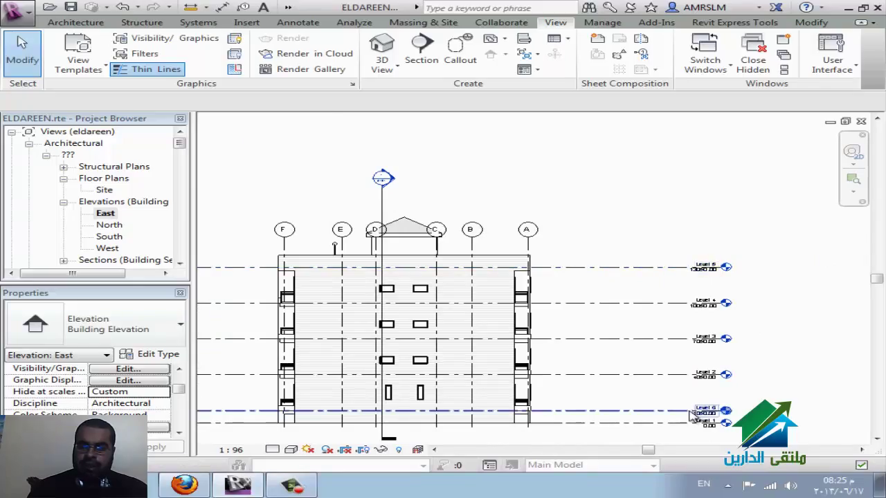
Select the Level 6 level line and choose Create Similar
{"action": "left_click", "coordinate": [591, 276]}
{"action": "right_click", "coordinate": [588, 272]}
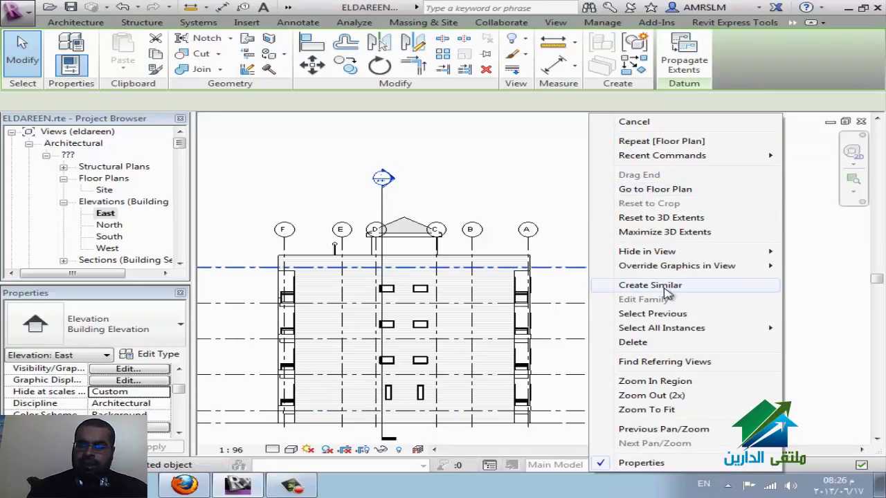
{"action": "left_click", "coordinate": [591, 322]}
{"action": "left_click", "coordinate": [339, 250]}
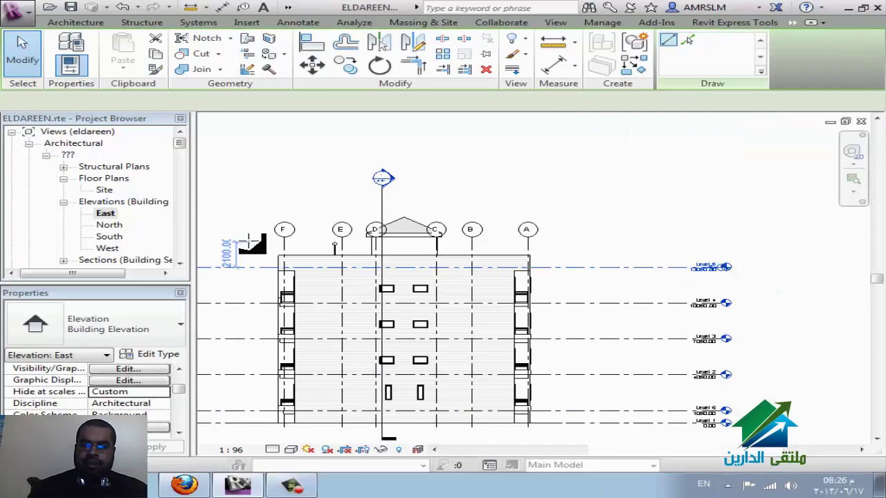
{"action": "scroll", "coordinate": [635, 291], "scroll_direction": "down", "scroll_amount": 1}
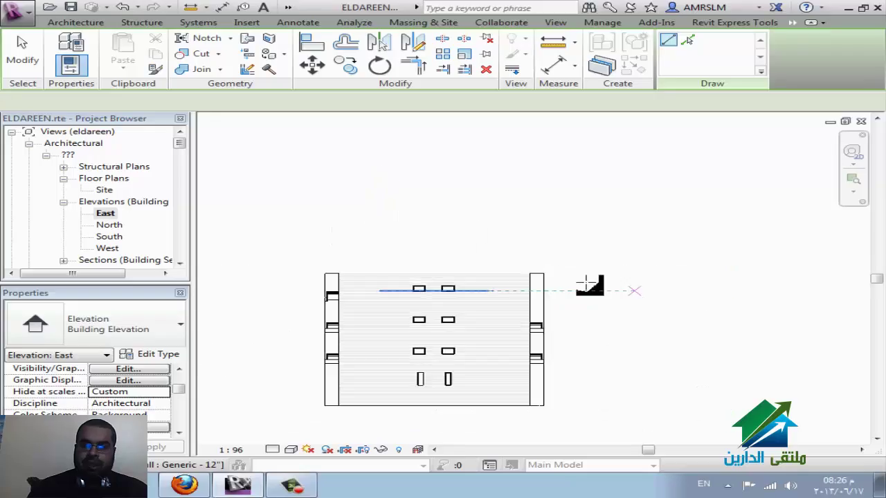
{"action": "scroll", "coordinate": [622, 289], "scroll_direction": "down", "scroll_amount": 1}
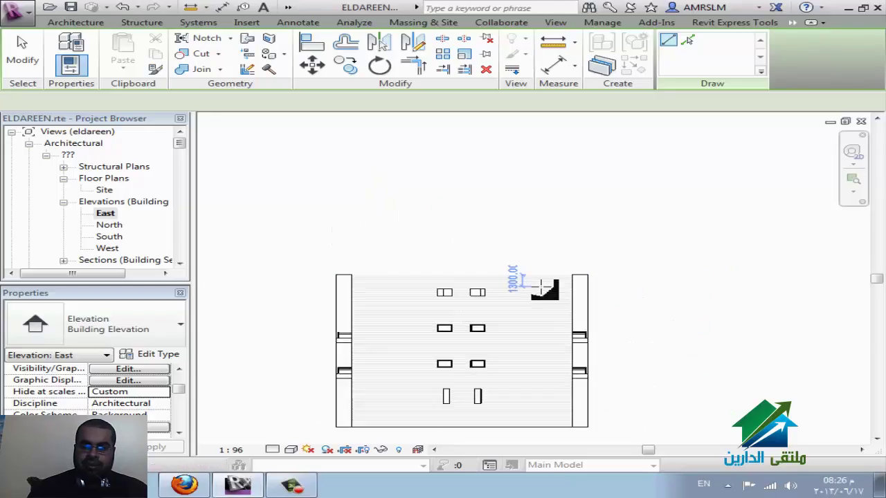
Draw a new Level 7 line that gets floor and ceiling plans only
{"action": "key", "text": "l"}
{"action": "key", "text": "l"}
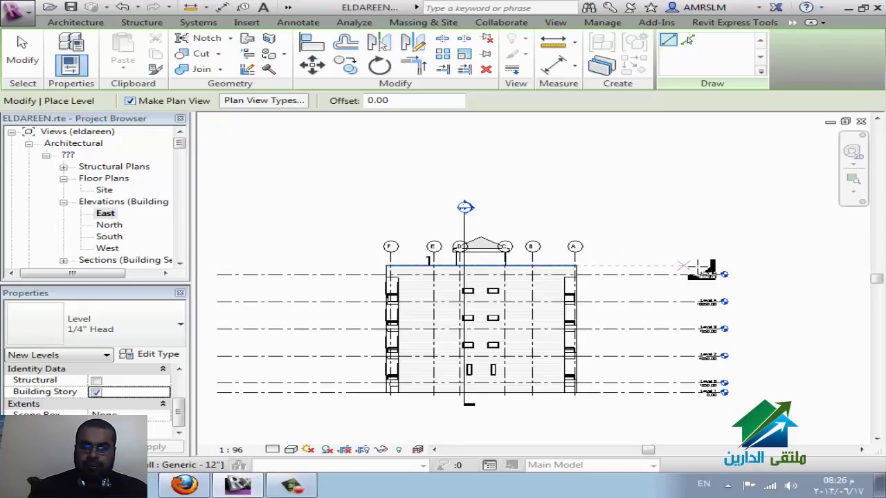
{"action": "left_click", "coordinate": [260, 111]}
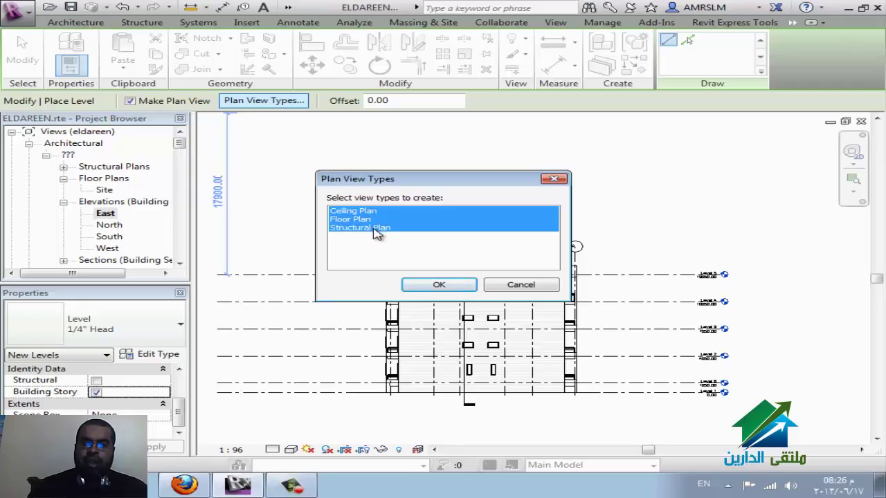
{"action": "left_click", "coordinate": [374, 228]}
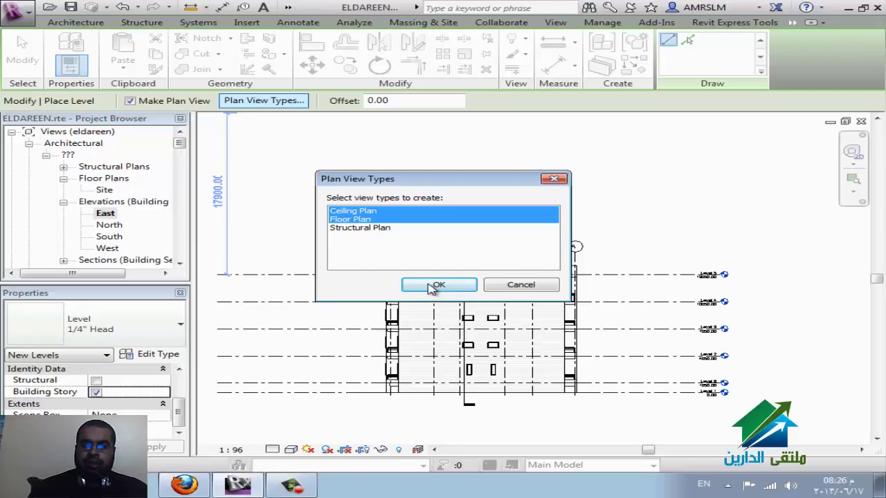
{"action": "key", "text": "Return"}
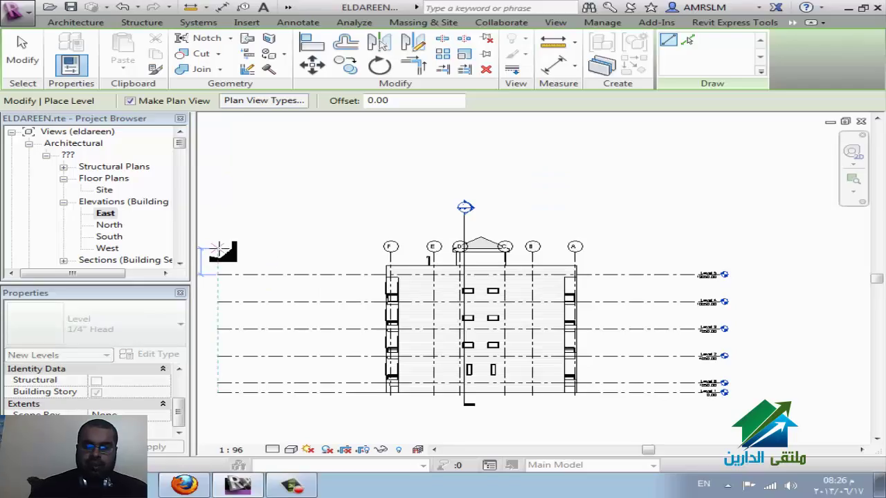
{"action": "left_click", "coordinate": [218, 248]}
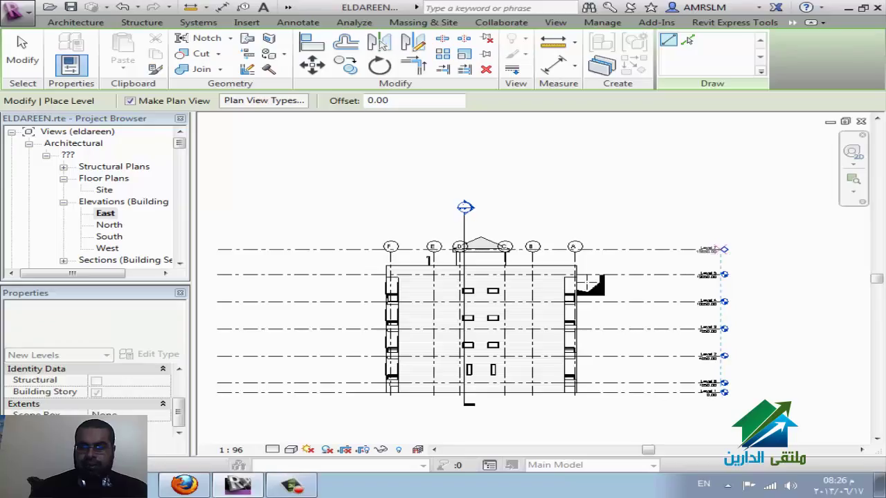
{"action": "left_click", "coordinate": [723, 249]}
{"action": "scroll", "coordinate": [533, 257], "scroll_direction": "up", "scroll_amount": 1}
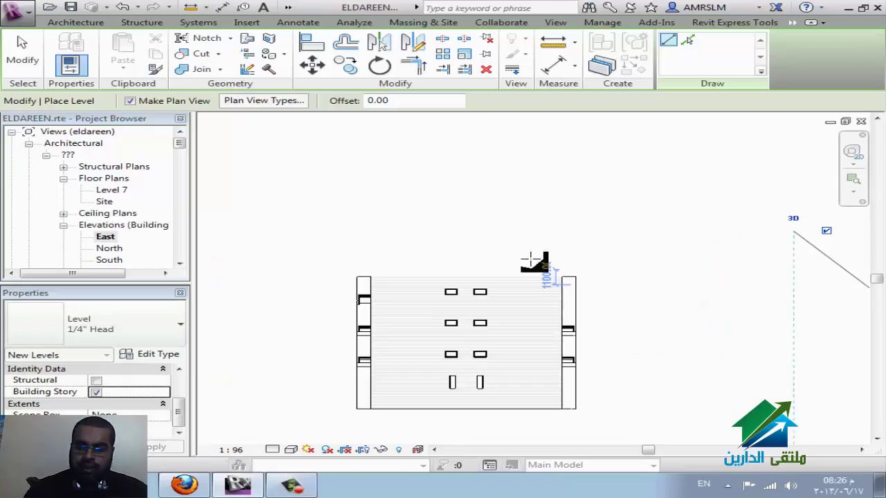
{"action": "scroll", "coordinate": [527, 253], "scroll_direction": "up", "scroll_amount": 2}
{"action": "scroll", "coordinate": [528, 252], "scroll_direction": "up", "scroll_amount": 1}
{"action": "key", "text": "Escape"}
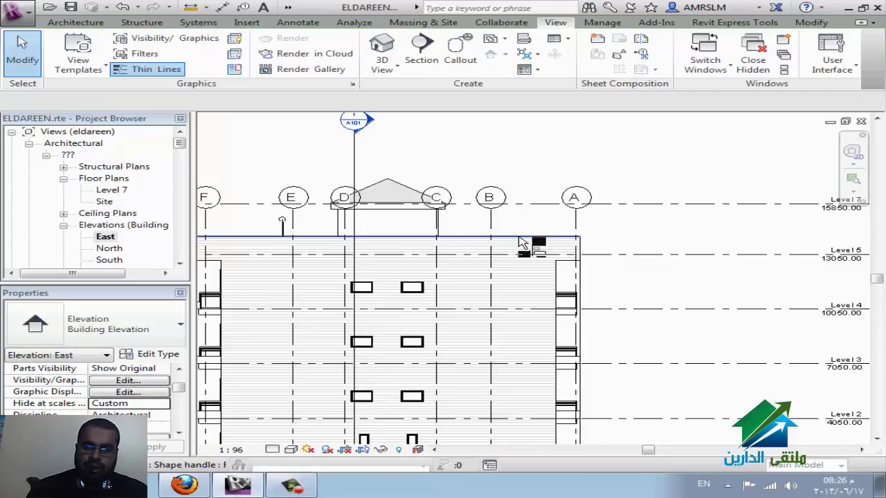
Lower Level 7 to elevation 14050, check Level 5, and close the East elevation
{"action": "key", "text": "a"}
{"action": "key", "text": "l"}
{"action": "left_click", "coordinate": [533, 205]}
{"action": "key", "text": "Escape"}
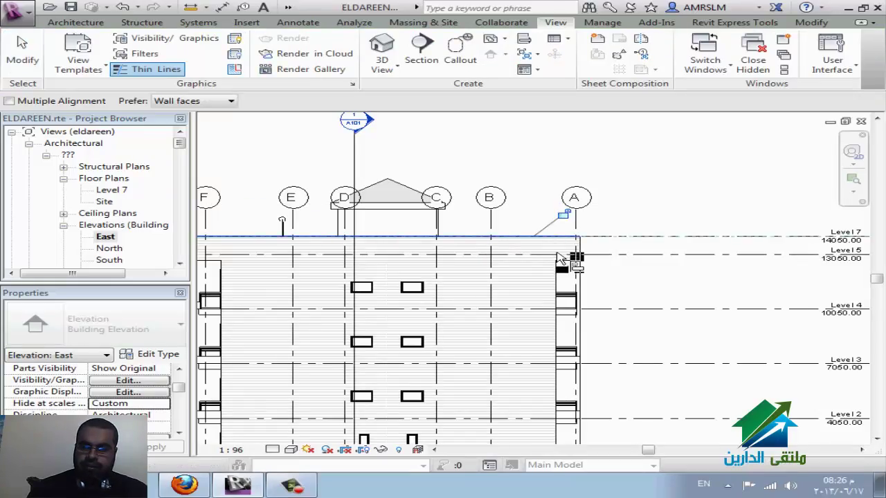
{"action": "left_click", "coordinate": [626, 260]}
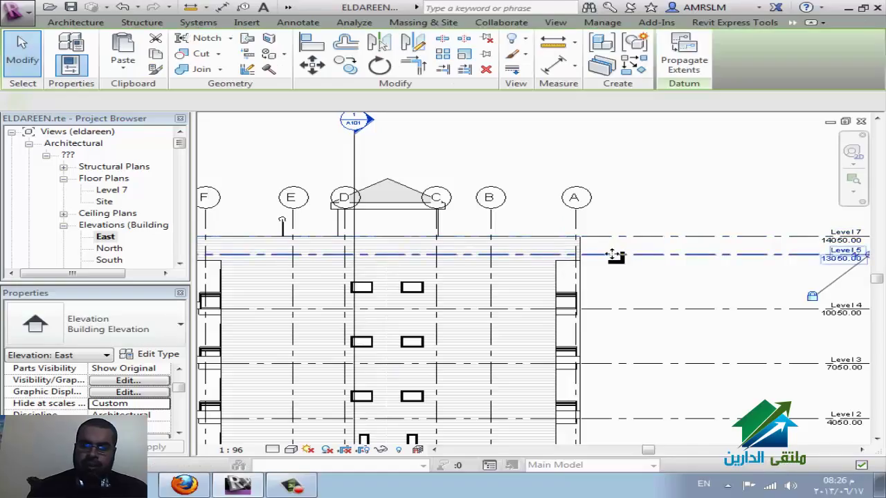
{"action": "left_click", "coordinate": [540, 257]}
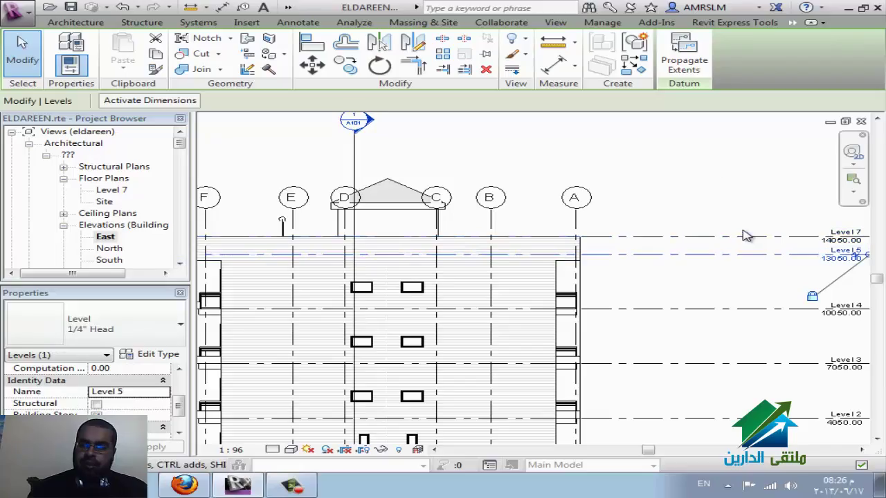
{"action": "left_click", "coordinate": [861, 121]}
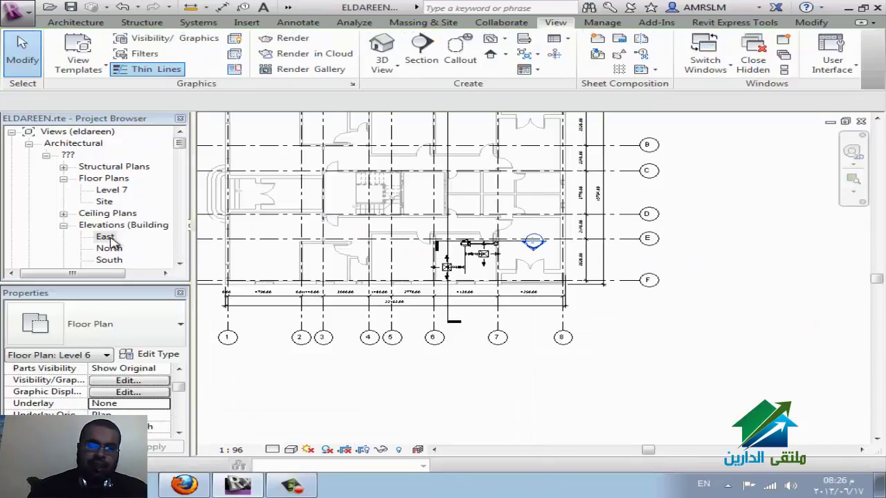
Open the hvac Level 5 floor plan near gridline E and set Detail Level to Fine
{"action": "scroll", "coordinate": [92, 211], "scroll_direction": "down", "scroll_amount": 2}
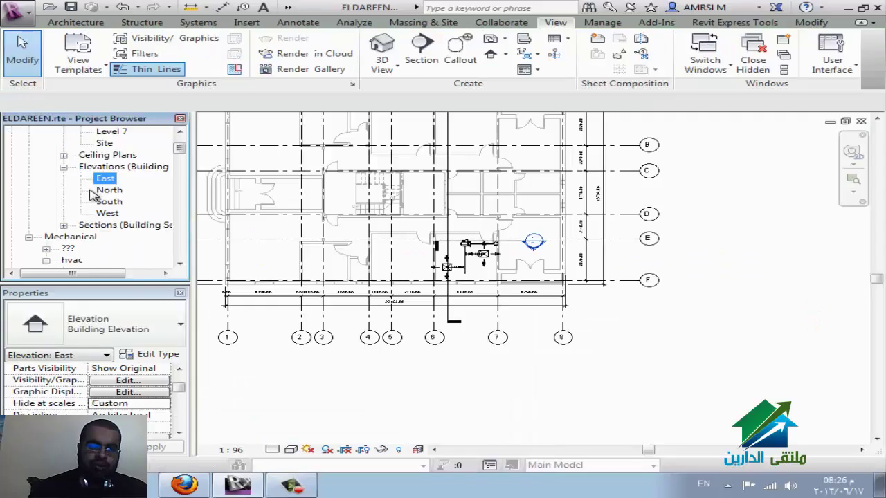
{"action": "scroll", "coordinate": [92, 211], "scroll_direction": "down", "scroll_amount": 2}
{"action": "scroll", "coordinate": [92, 213], "scroll_direction": "down", "scroll_amount": 2}
{"action": "double_click", "coordinate": [118, 214]}
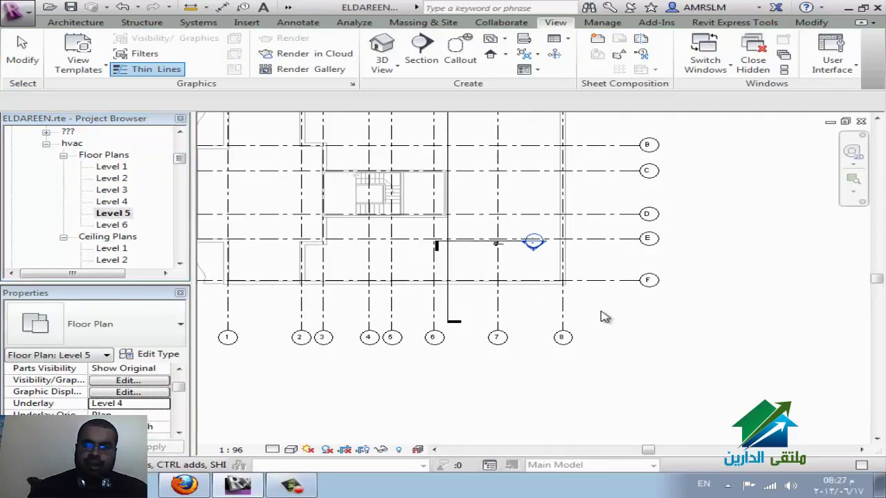
{"action": "scroll", "coordinate": [542, 248], "scroll_direction": "up", "scroll_amount": 2}
{"action": "scroll", "coordinate": [488, 242], "scroll_direction": "up", "scroll_amount": 2}
{"action": "scroll", "coordinate": [487, 242], "scroll_direction": "up", "scroll_amount": 1}
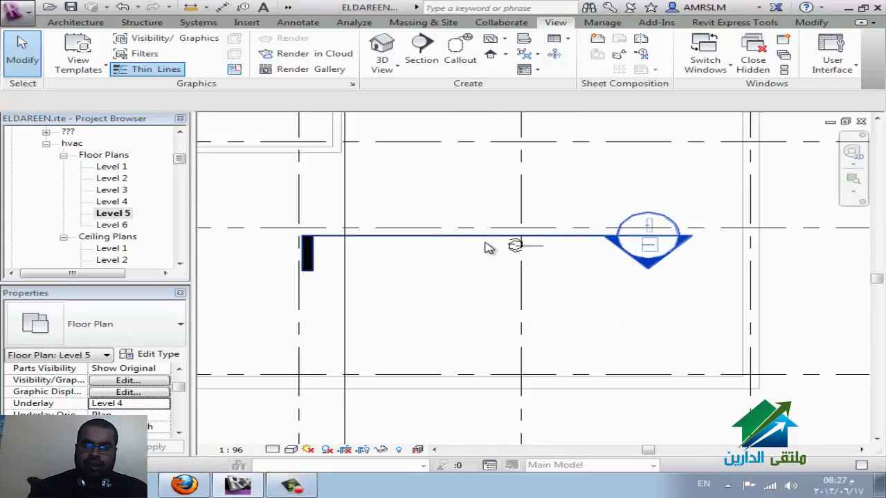
{"action": "scroll", "coordinate": [484, 246], "scroll_direction": "up", "scroll_amount": 1}
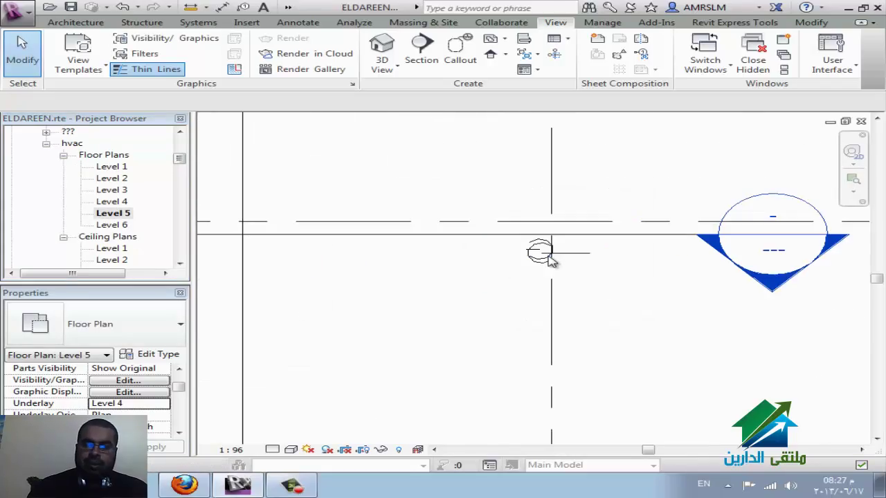
{"action": "left_click", "coordinate": [281, 450]}
{"action": "left_click", "coordinate": [291, 435]}
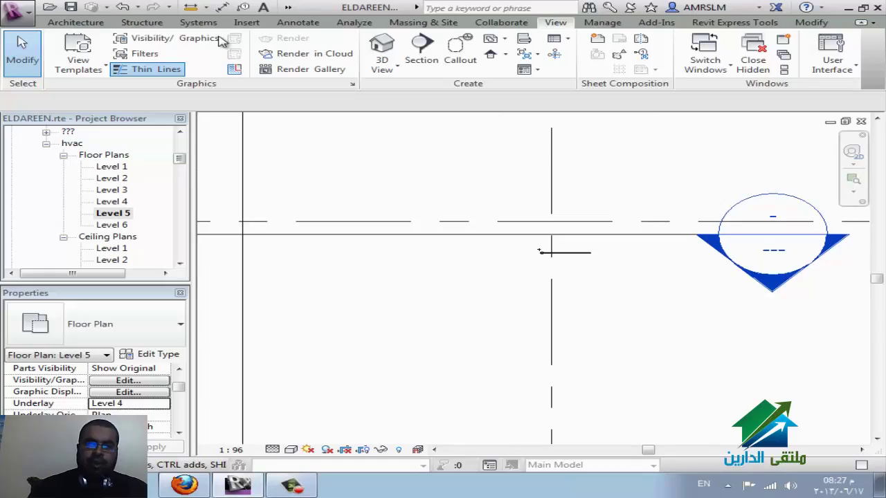
{"action": "left_click", "coordinate": [189, 25]}
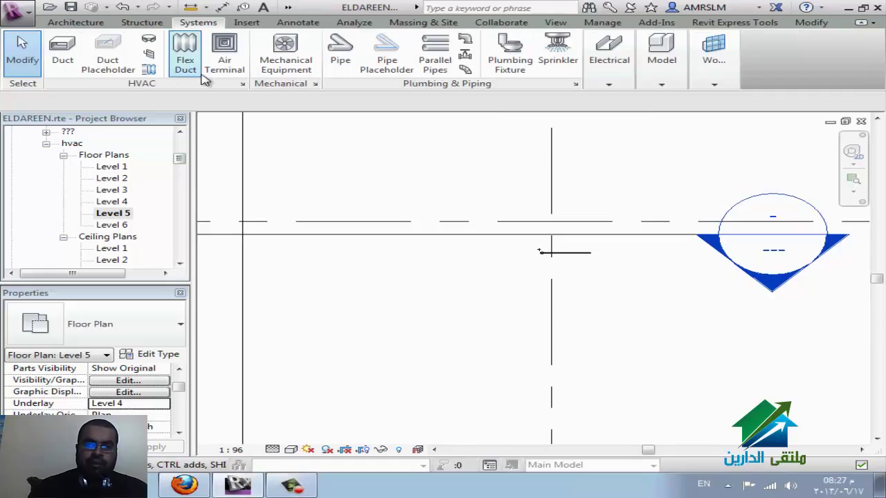
Start Mechanical Equipment placement, browse the equipment types, then open Load Family
{"action": "left_click", "coordinate": [287, 68]}
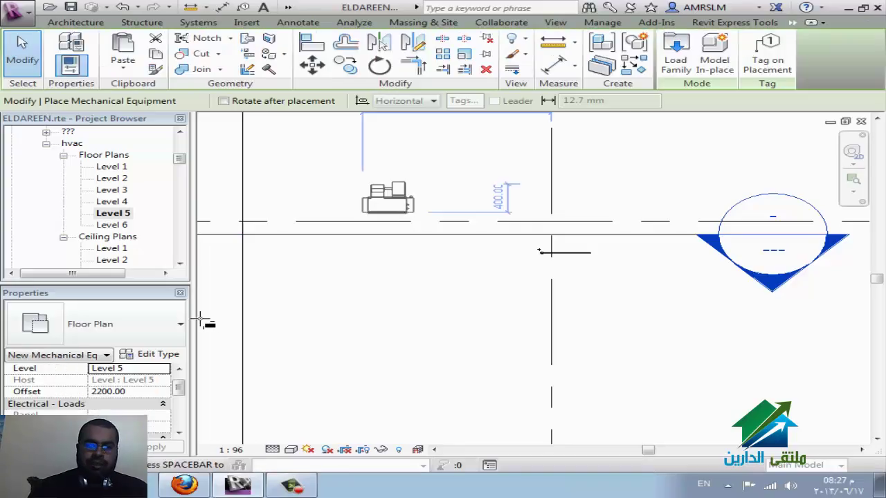
{"action": "left_click", "coordinate": [165, 318]}
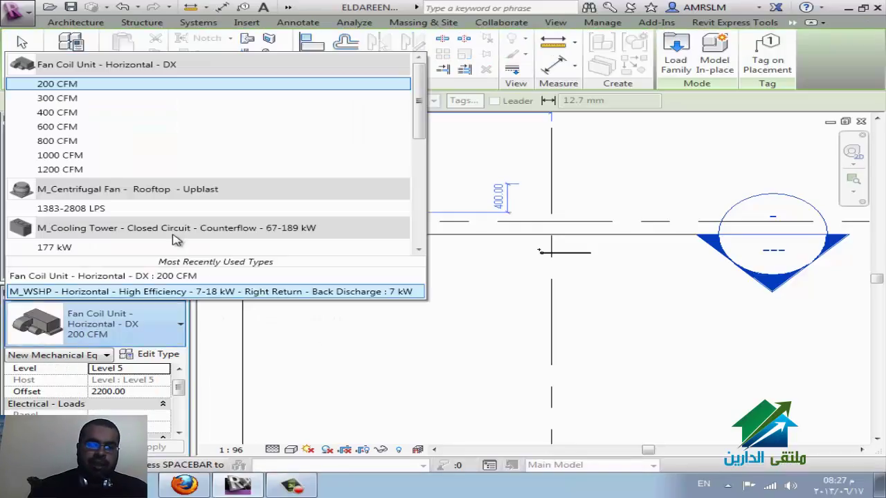
{"action": "scroll", "coordinate": [138, 235], "scroll_direction": "down", "scroll_amount": 2}
{"action": "scroll", "coordinate": [169, 236], "scroll_direction": "down", "scroll_amount": 1}
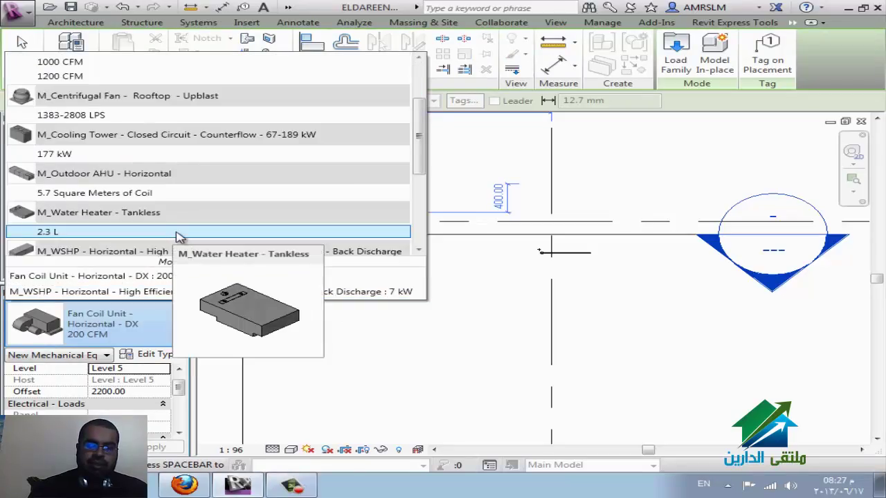
{"action": "scroll", "coordinate": [176, 237], "scroll_direction": "down", "scroll_amount": 1}
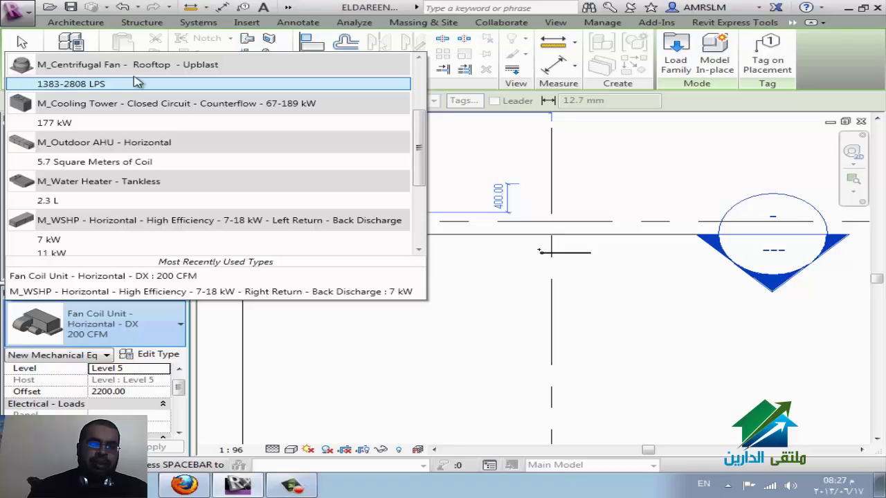
{"action": "scroll", "coordinate": [186, 180], "scroll_direction": "down", "scroll_amount": 3}
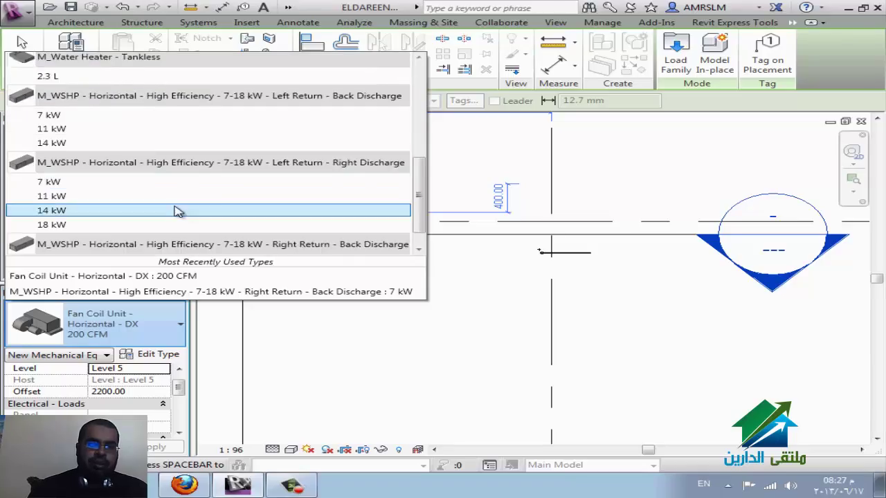
{"action": "scroll", "coordinate": [180, 201], "scroll_direction": "down", "scroll_amount": 2}
{"action": "left_click", "coordinate": [848, 81]}
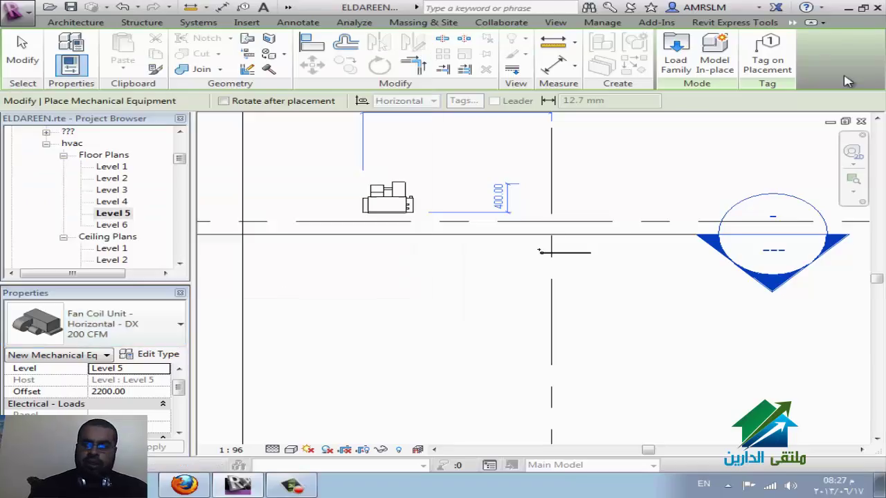
{"action": "left_click", "coordinate": [676, 60]}
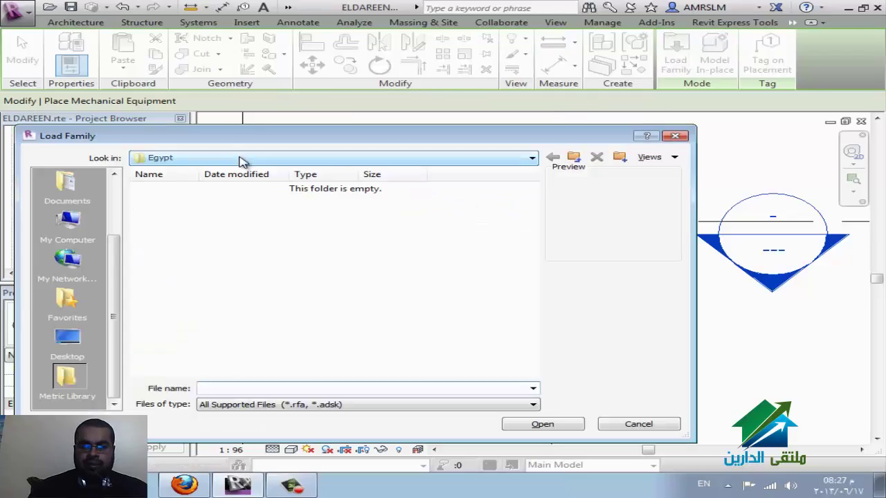
Browse to E:\REVIT\family\Exported Families\Mechanical Equipment in the Load Family dialog
{"action": "left_click", "coordinate": [242, 159]}
{"action": "left_click", "coordinate": [242, 279]}
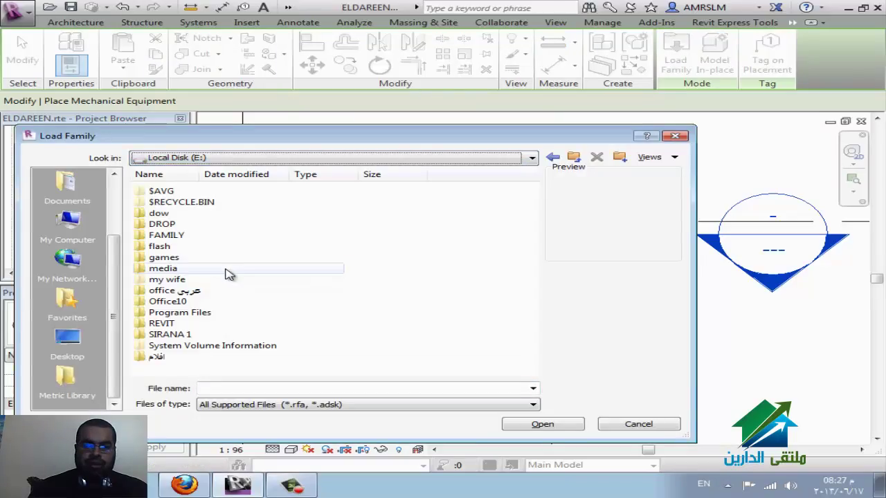
{"action": "left_click", "coordinate": [239, 258]}
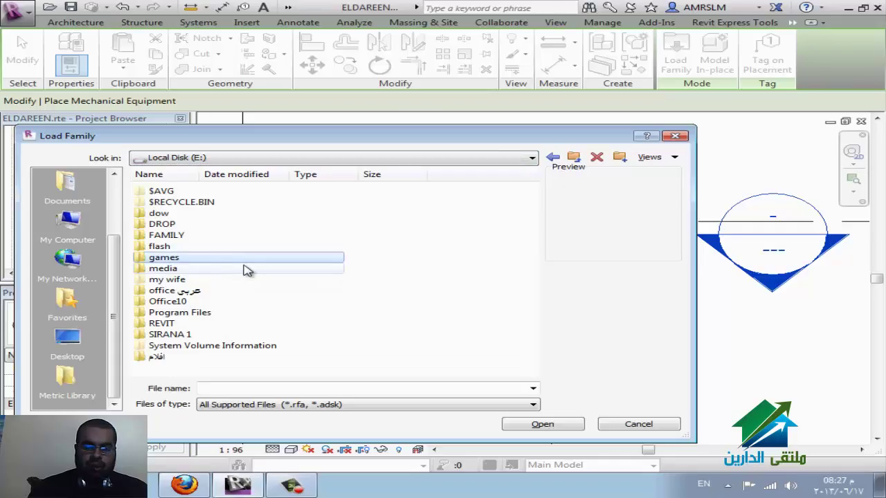
{"action": "double_click", "coordinate": [180, 325]}
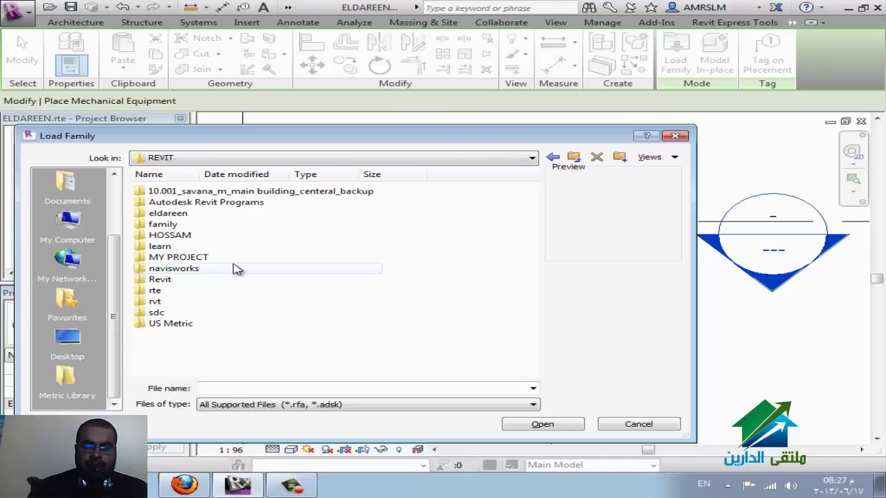
{"action": "left_click", "coordinate": [199, 485]}
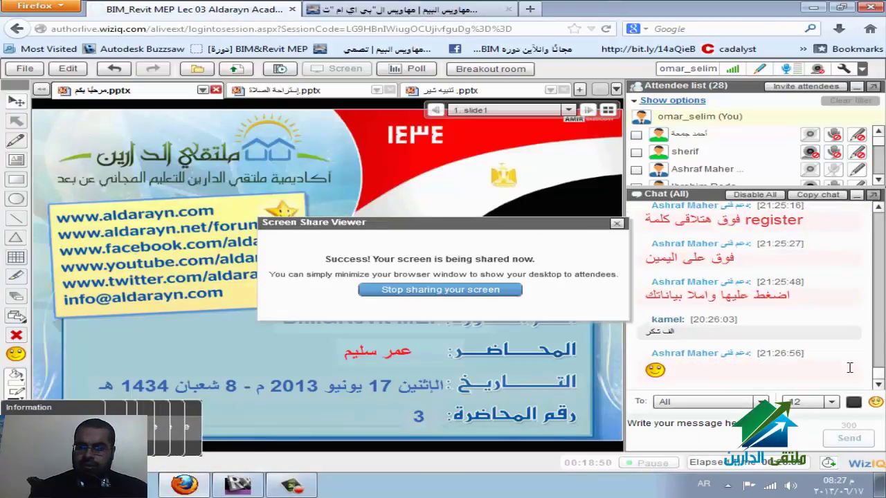
{"action": "left_click", "coordinate": [237, 484]}
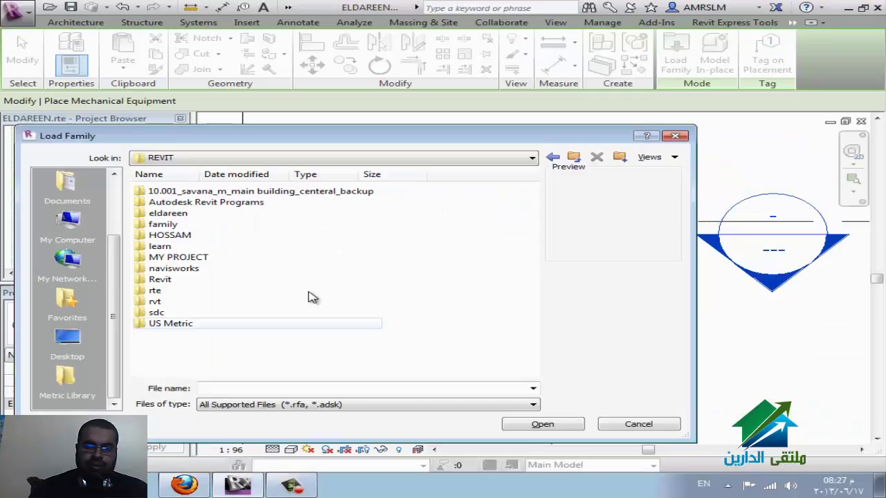
{"action": "left_click", "coordinate": [170, 301]}
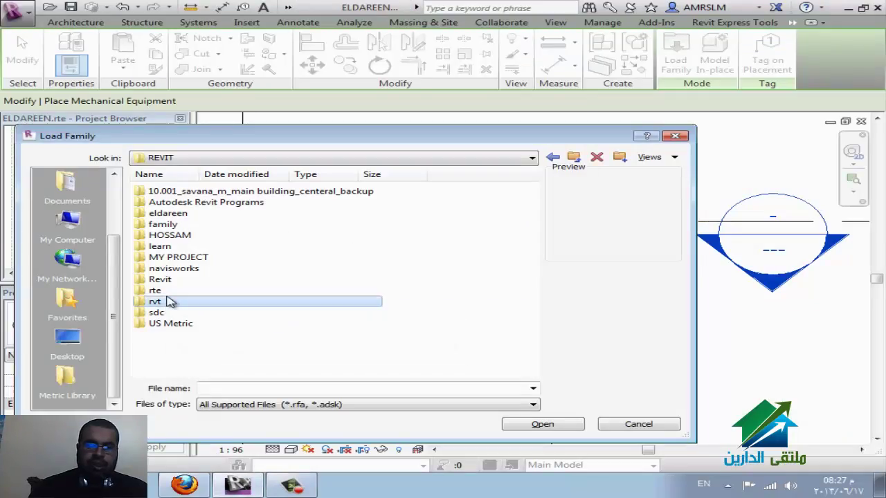
{"action": "double_click", "coordinate": [175, 215]}
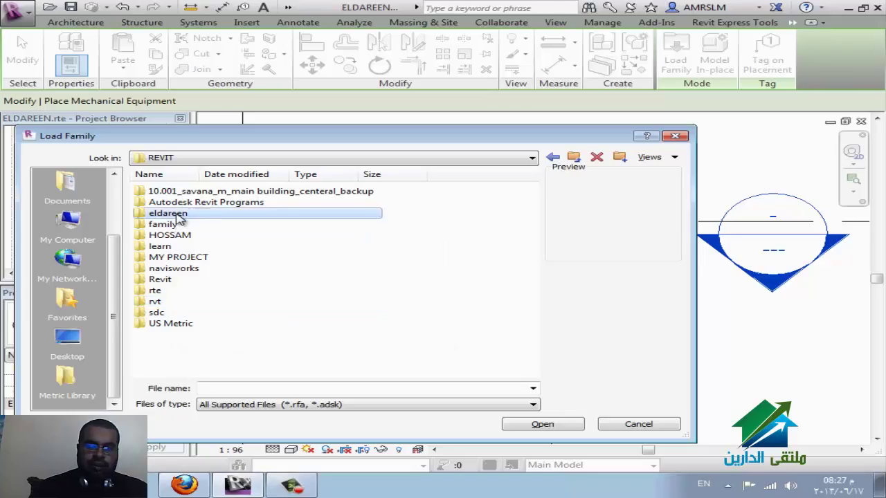
{"action": "left_click", "coordinate": [550, 158]}
{"action": "double_click", "coordinate": [179, 225]}
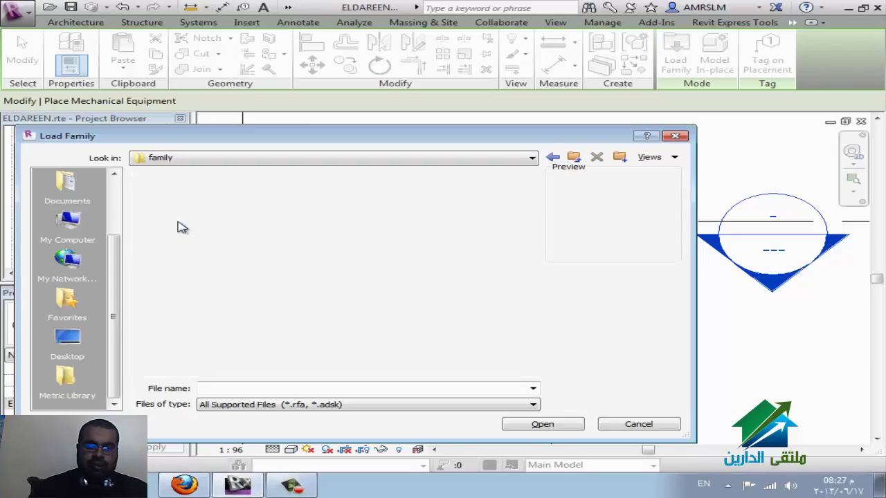
{"action": "double_click", "coordinate": [195, 194]}
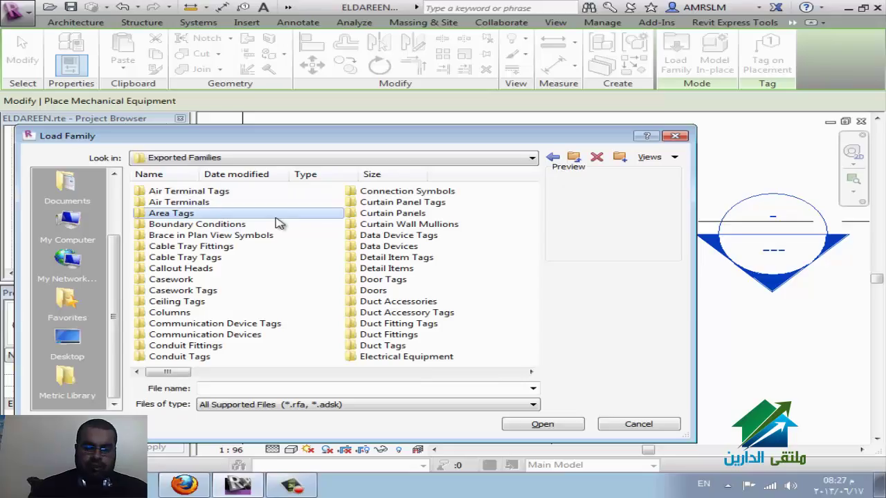
{"action": "scroll", "coordinate": [277, 221], "scroll_direction": "down", "scroll_amount": 3}
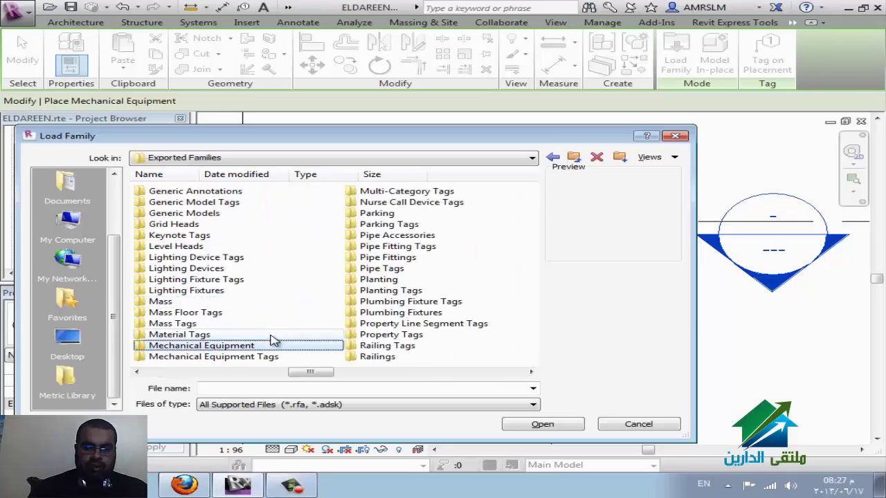
{"action": "double_click", "coordinate": [274, 346]}
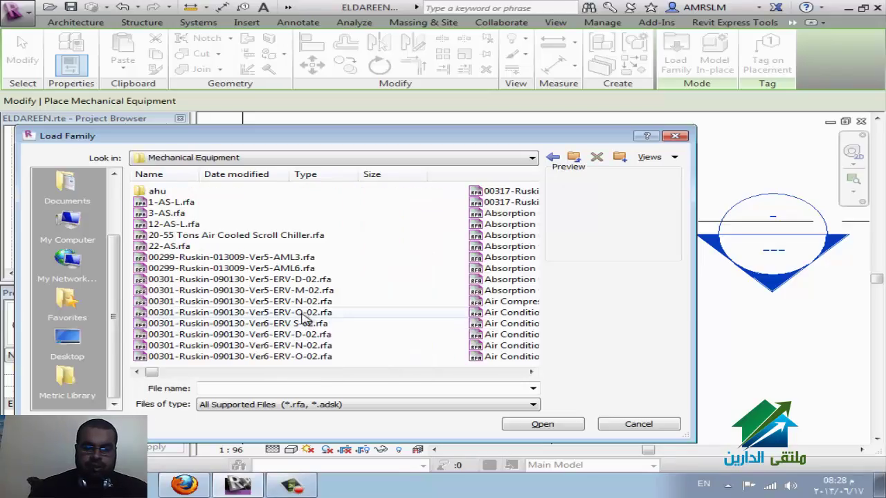
Preview the horizontal, vertical, evaporative and 3-7.5 Tons VPAC condenser families
{"action": "left_click", "coordinate": [303, 312]}
{"action": "key", "text": "c"}
{"action": "key", "text": "Down"}
{"action": "key", "text": "Down"}
{"action": "key", "text": "Down"}
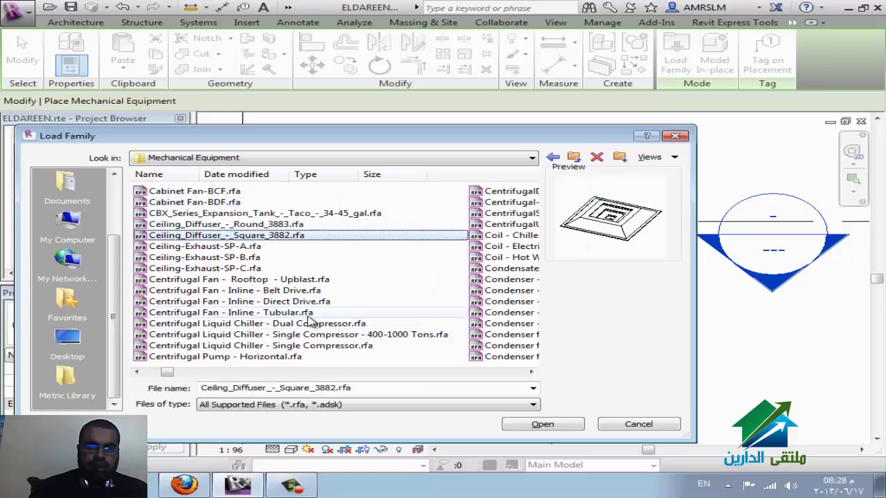
{"action": "key", "text": "Down"}
{"action": "key", "text": "Down"}
{"action": "key", "text": "Down"}
{"action": "key", "text": "Down"}
{"action": "key", "text": "Down"}
{"action": "key", "text": "Down"}
{"action": "key", "text": "Down"}
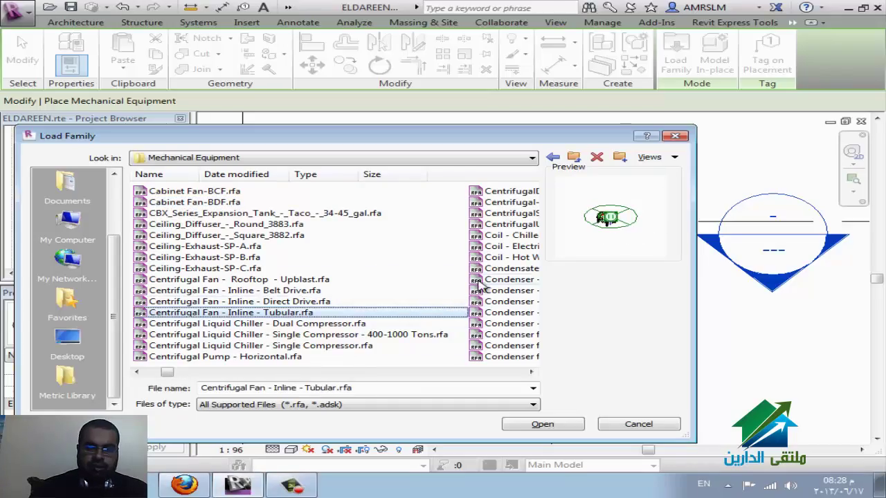
{"action": "left_click", "coordinate": [477, 280]}
{"action": "left_click", "coordinate": [317, 291]}
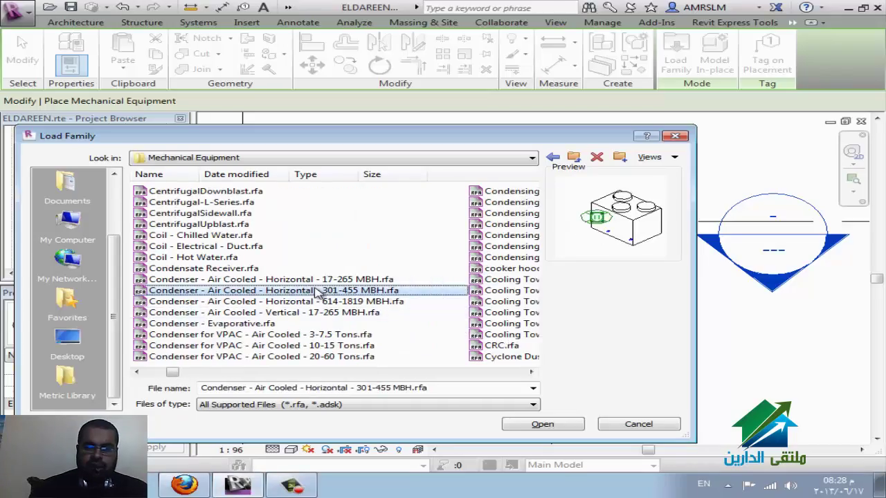
{"action": "left_click", "coordinate": [300, 312]}
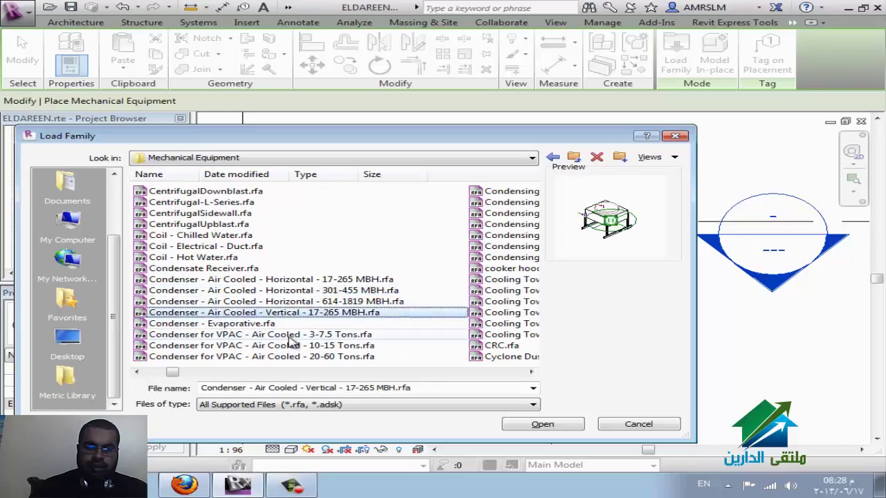
{"action": "left_click", "coordinate": [254, 326]}
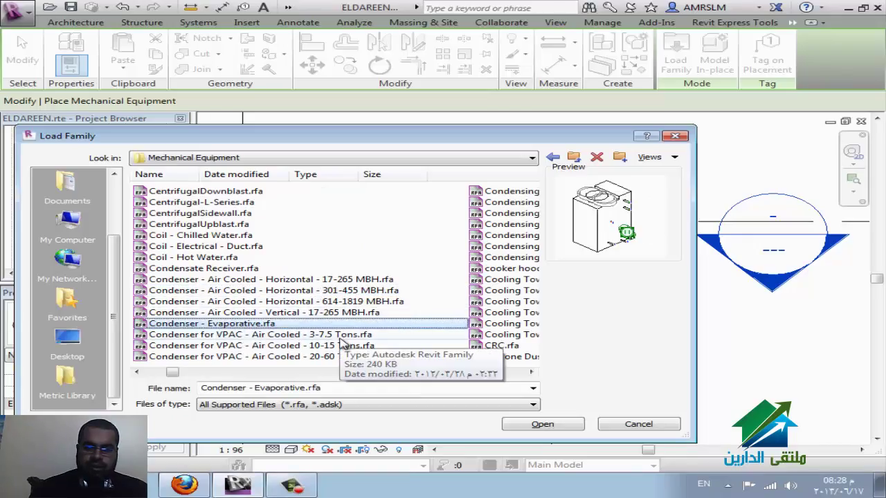
{"action": "left_click", "coordinate": [340, 335]}
Compare condensing unit and boiler previews, then choose the 17-265 MBH horizontal condenser
{"action": "scroll", "coordinate": [404, 350], "scroll_direction": "down", "scroll_amount": 2}
{"action": "left_click", "coordinate": [284, 223]}
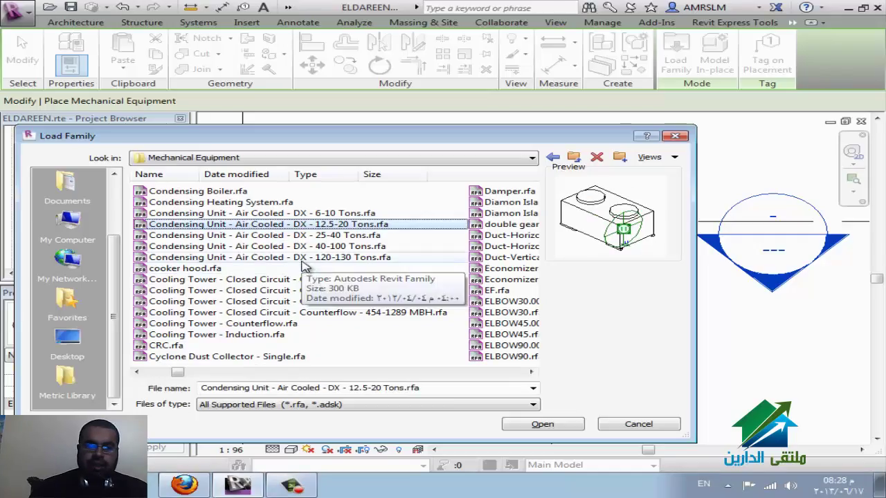
{"action": "left_click", "coordinate": [303, 213]}
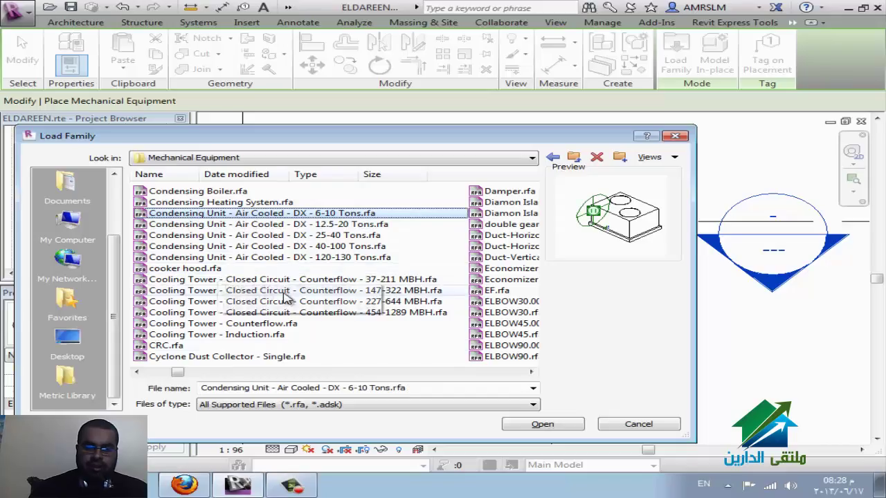
{"action": "left_click", "coordinate": [233, 202]}
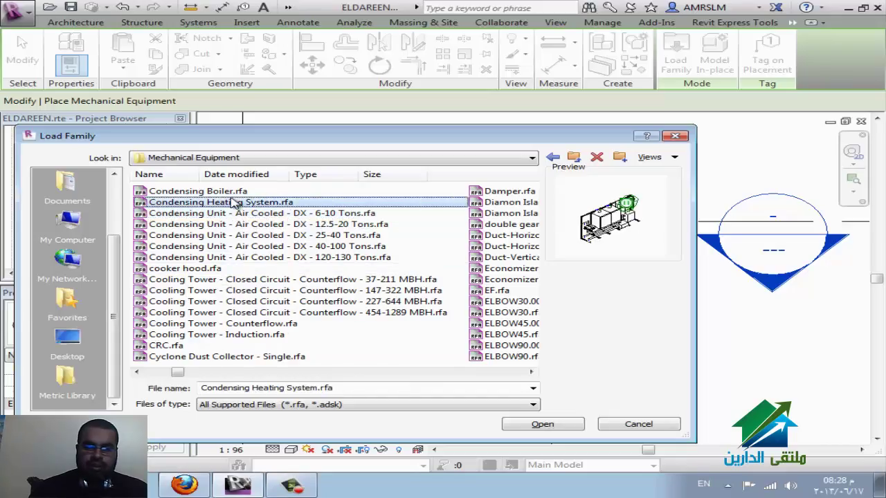
{"action": "left_click", "coordinate": [233, 192]}
{"action": "left_click", "coordinate": [299, 214]}
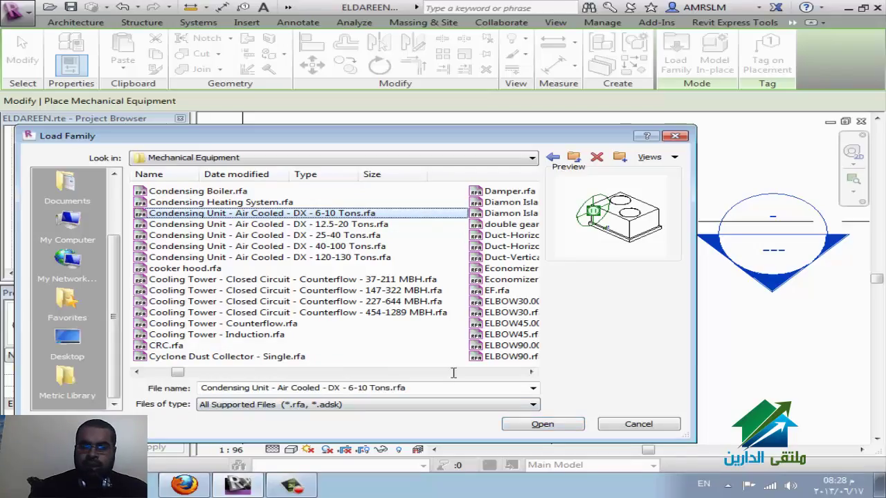
{"action": "scroll", "coordinate": [415, 302], "scroll_direction": "up", "scroll_amount": 1}
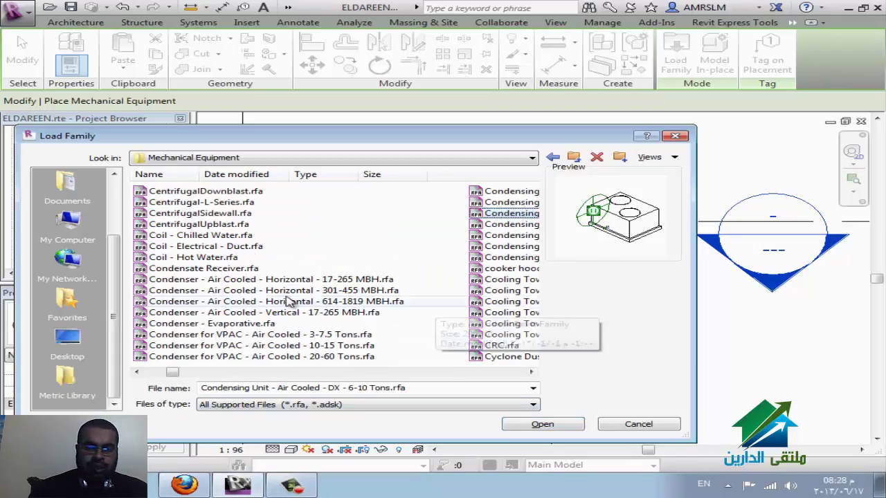
{"action": "left_click", "coordinate": [260, 279]}
{"action": "left_click", "coordinate": [263, 291]}
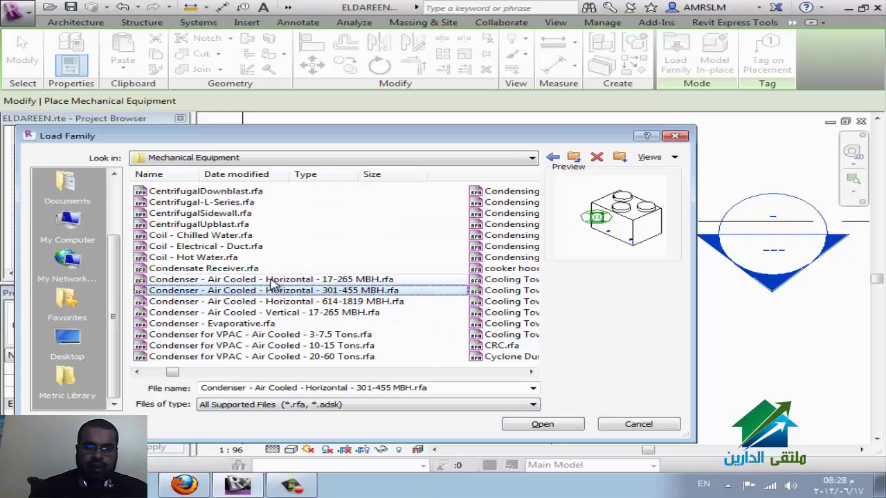
{"action": "left_click", "coordinate": [270, 279]}
Load the horizontal condenser family and place one beside the gridline on Level 5
{"action": "left_click", "coordinate": [540, 424]}
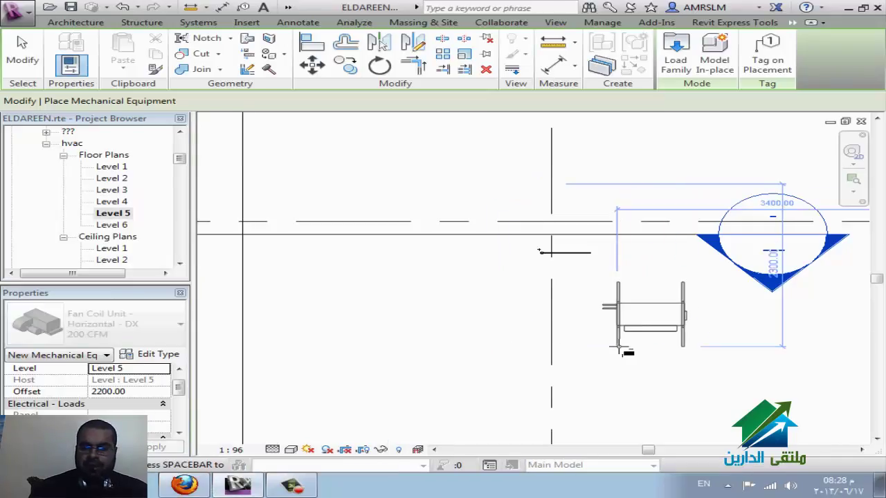
{"action": "left_click", "coordinate": [592, 360]}
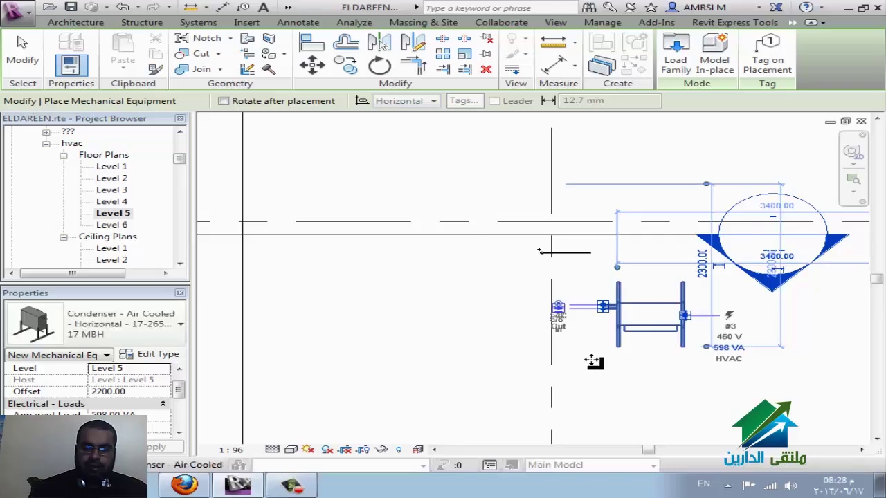
{"action": "key", "text": "Escape"}
{"action": "key", "text": "Escape"}
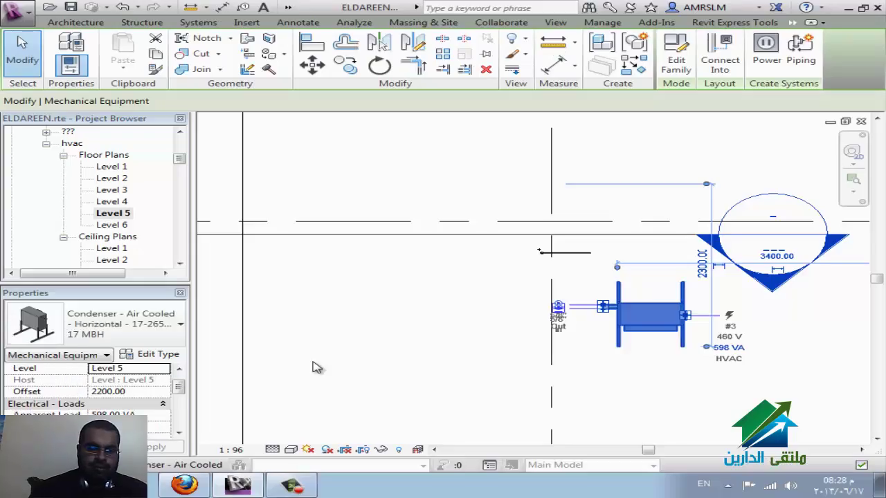
Set the condenser's Offset to 0 and deselect it
{"action": "scroll", "coordinate": [668, 288], "scroll_direction": "up", "scroll_amount": 1}
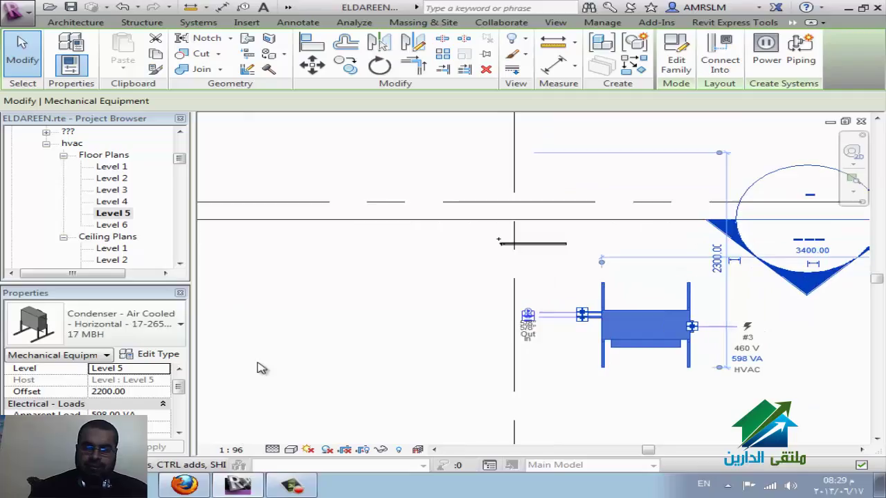
{"action": "left_click", "coordinate": [131, 391]}
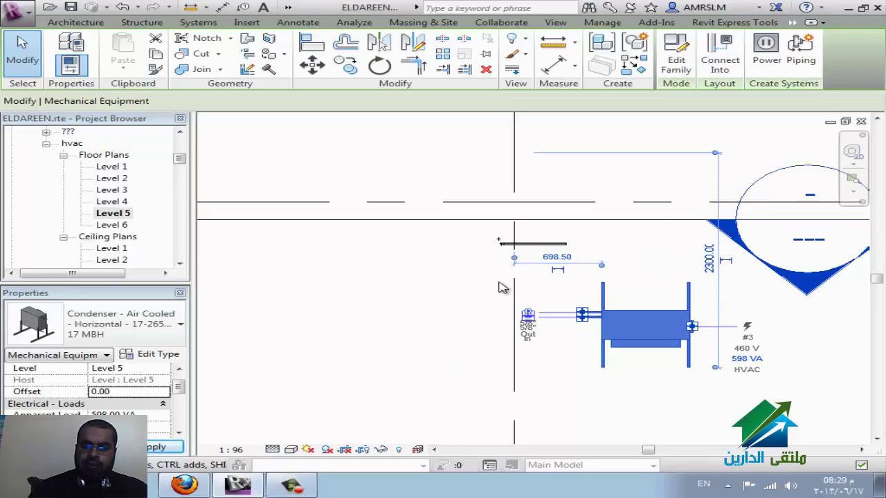
{"action": "scroll", "coordinate": [505, 286], "scroll_direction": "up", "scroll_amount": 1}
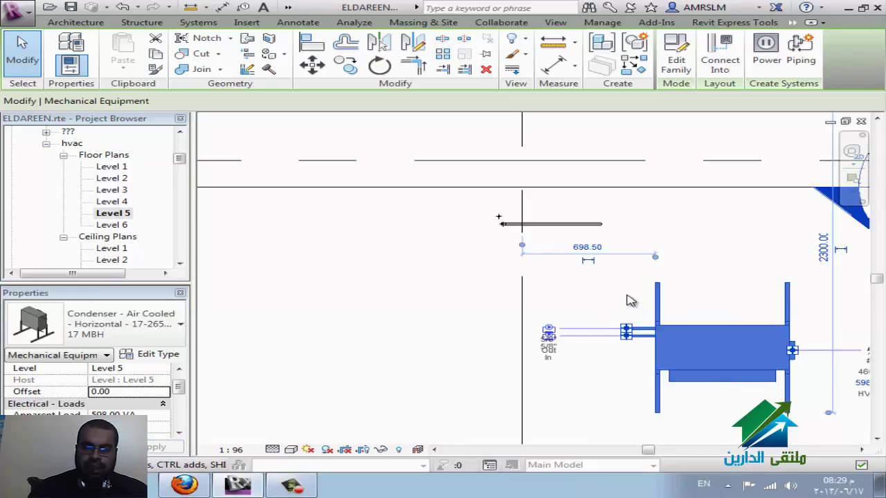
{"action": "left_click", "coordinate": [700, 269]}
{"action": "scroll", "coordinate": [700, 269], "scroll_direction": "up", "scroll_amount": 1}
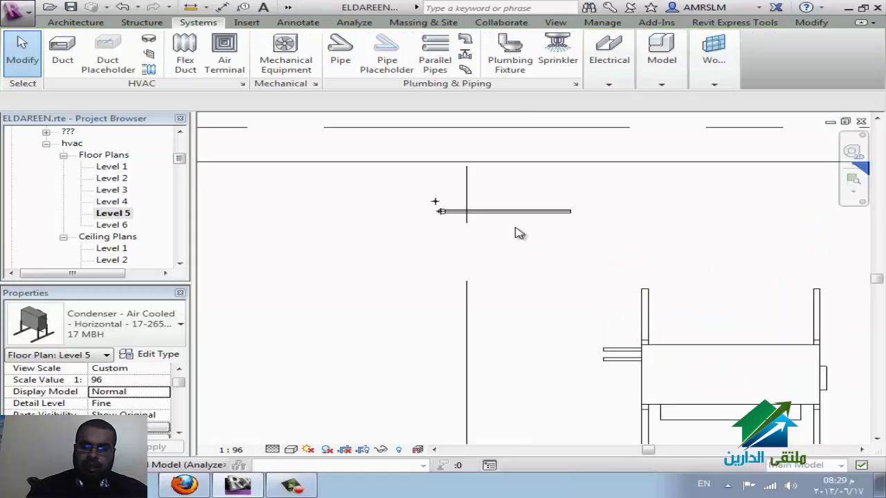
Align the condenser connector to the pipe with Align (AL)
{"action": "key", "text": "a"}
{"action": "key", "text": "l"}
{"action": "left_click", "coordinate": [530, 212]}
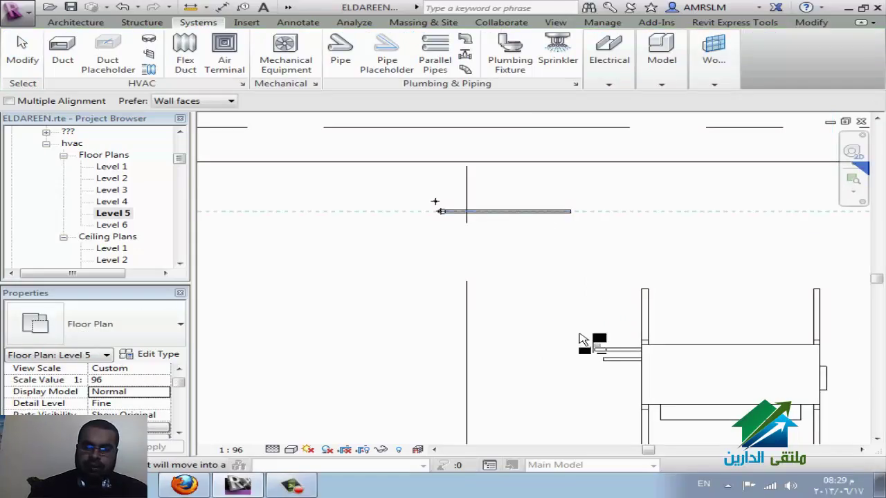
{"action": "left_click", "coordinate": [603, 365]}
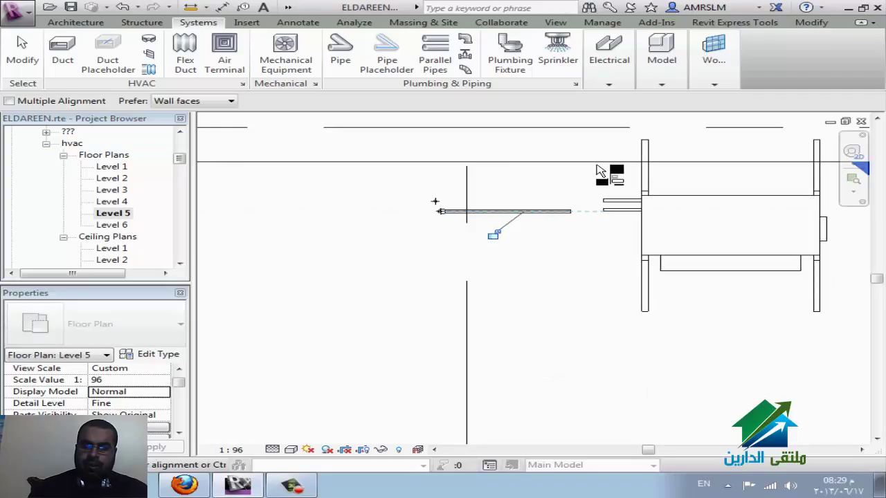
{"action": "scroll", "coordinate": [596, 172], "scroll_direction": "up", "scroll_amount": 3}
{"action": "key", "text": "Escape"}
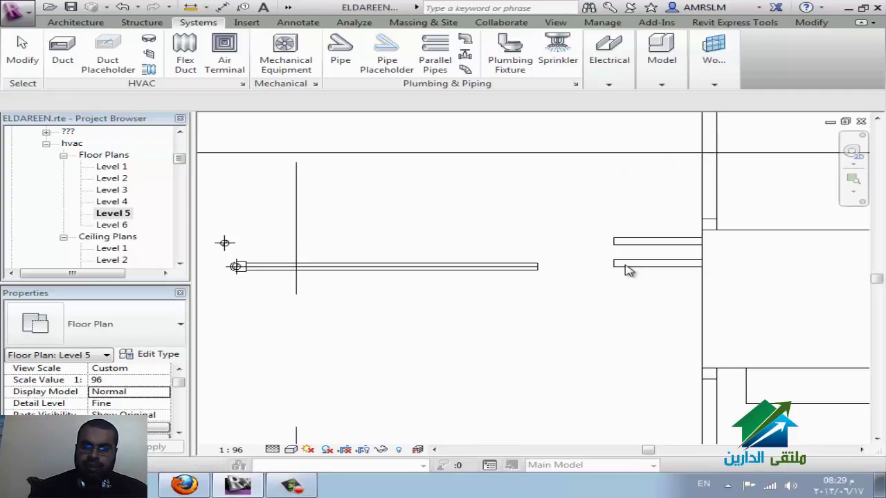
{"action": "key", "text": "Escape"}
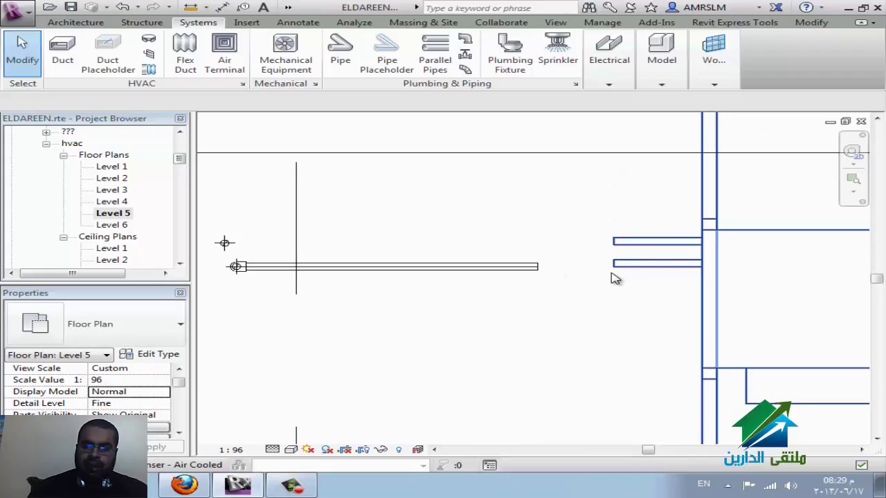
Try drawing a pipe from the condenser connector, then cancel it
{"action": "left_click", "coordinate": [615, 266]}
{"action": "right_click", "coordinate": [616, 268]}
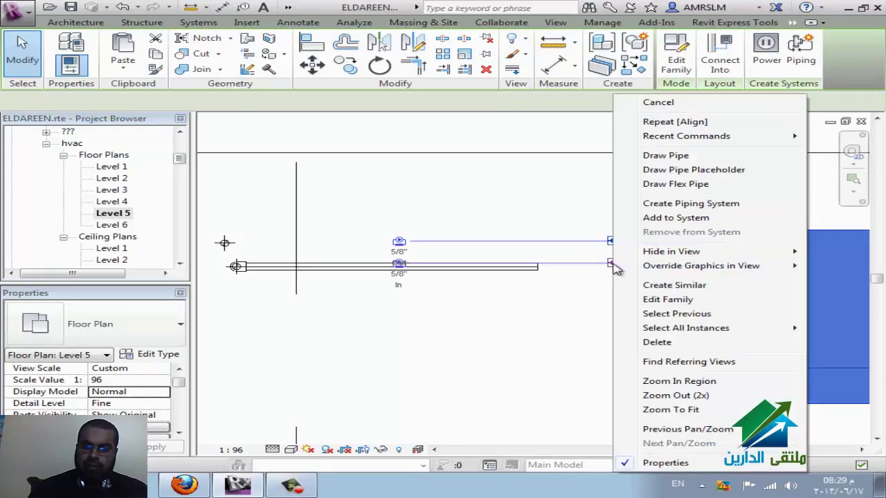
{"action": "left_click", "coordinate": [517, 255]}
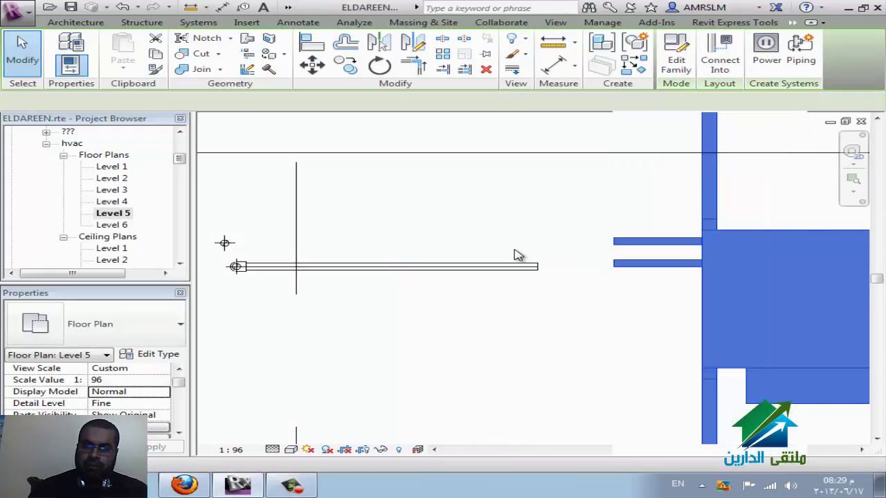
{"action": "left_click", "coordinate": [558, 264]}
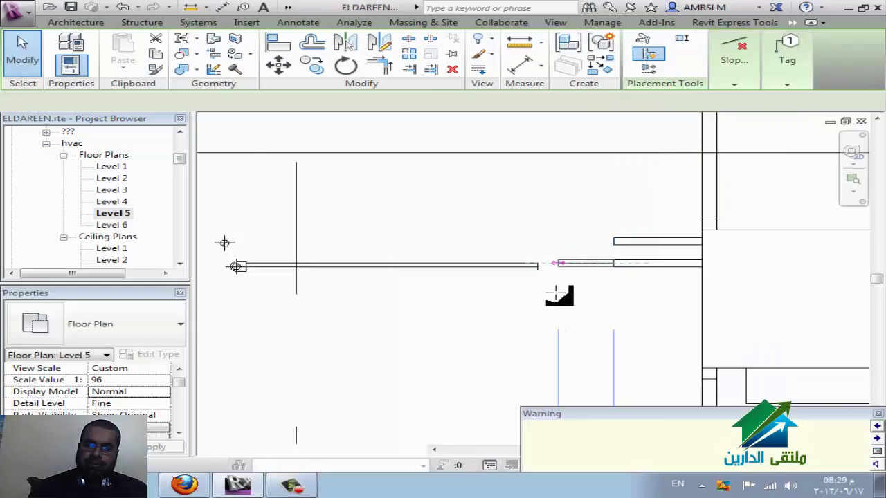
{"action": "key", "text": "Escape"}
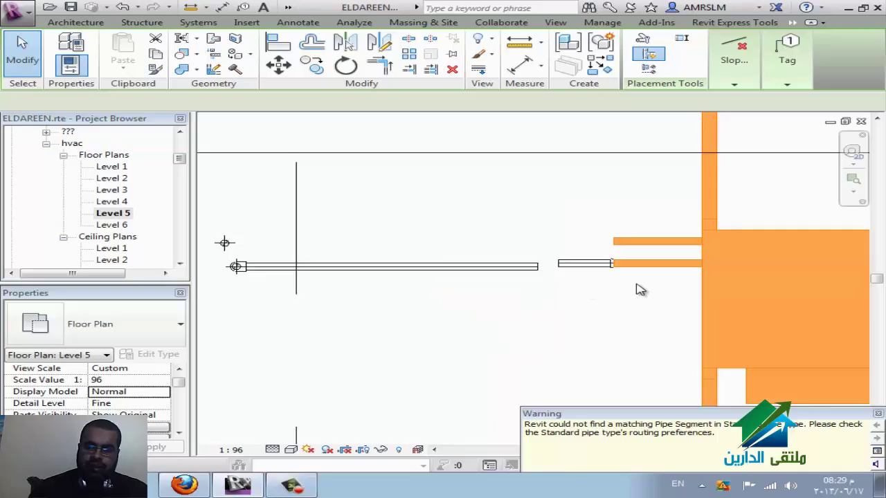
{"action": "scroll", "coordinate": [639, 289], "scroll_direction": "down", "scroll_amount": 1}
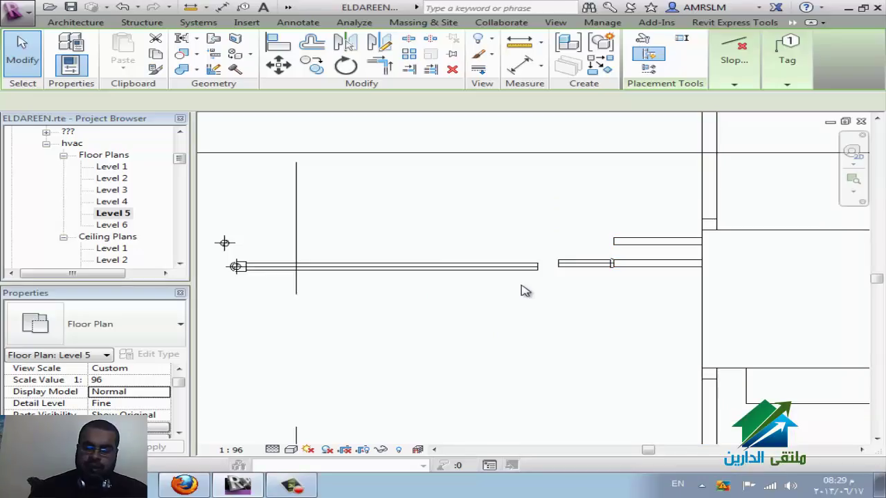
{"action": "key", "text": "Escape"}
Align the short right pipe onto the long pipe's centreline
{"action": "key", "text": "a"}
{"action": "key", "text": "l"}
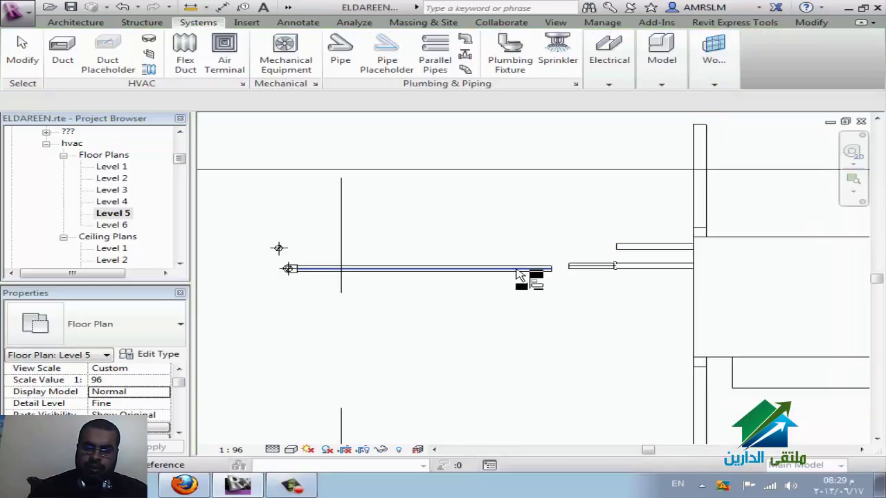
{"action": "left_click", "coordinate": [591, 274]}
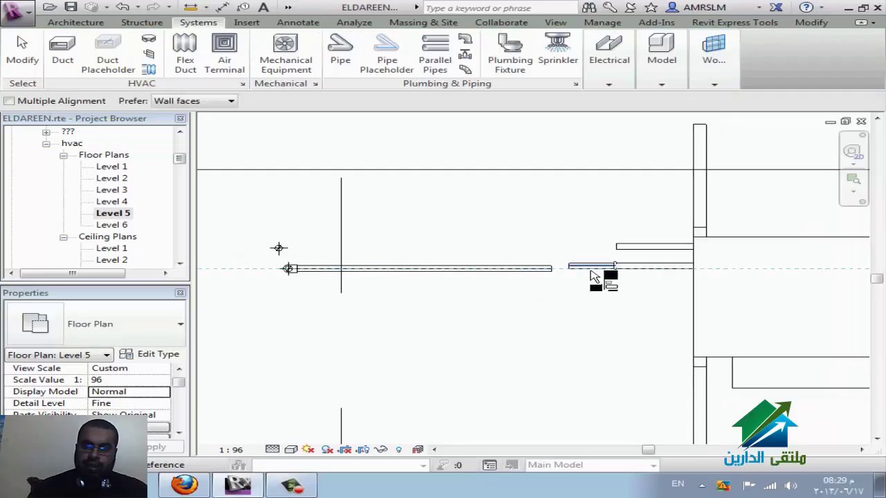
{"action": "left_click", "coordinate": [592, 275]}
{"action": "key", "text": "Escape"}
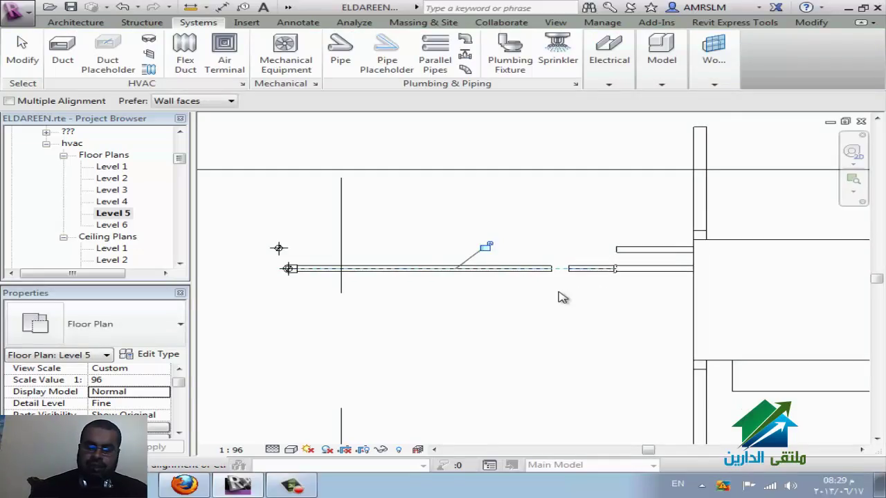
{"action": "left_click", "coordinate": [546, 272]}
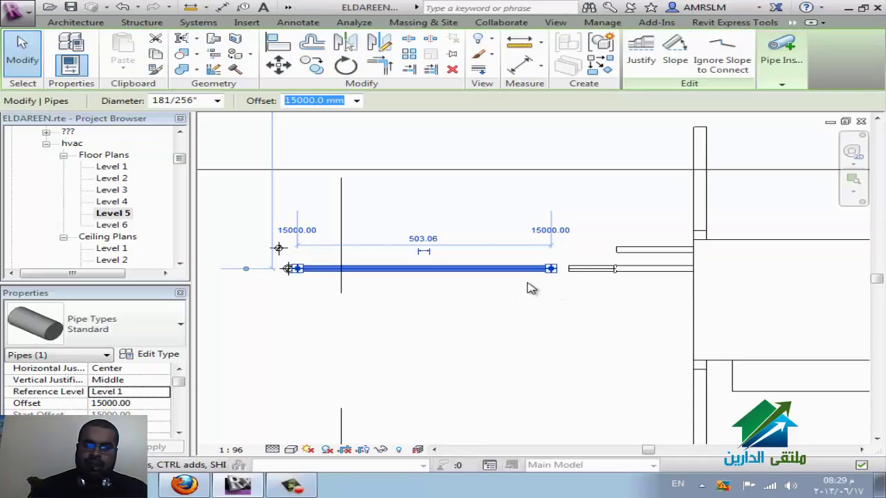
Set the long pipe to Level 5 and give it the short pipe's 1016 mm offset
{"action": "left_click", "coordinate": [163, 394]}
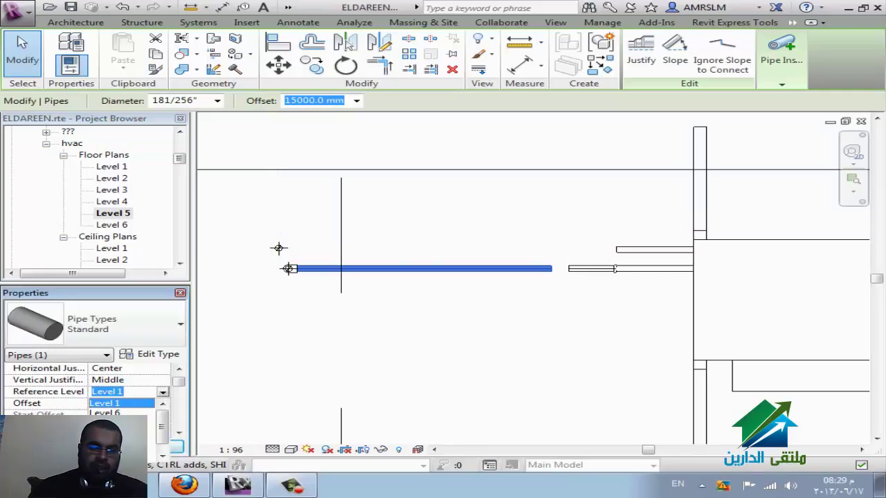
{"action": "left_click", "coordinate": [121, 433]}
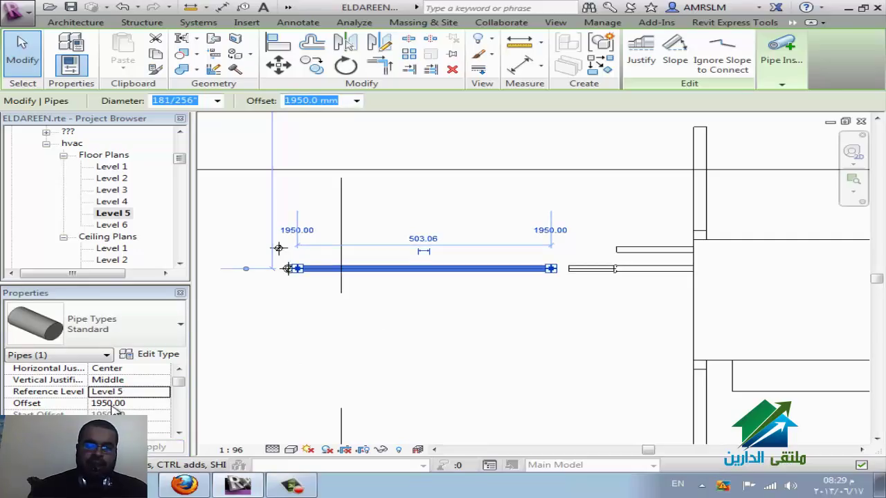
{"action": "left_click", "coordinate": [580, 270]}
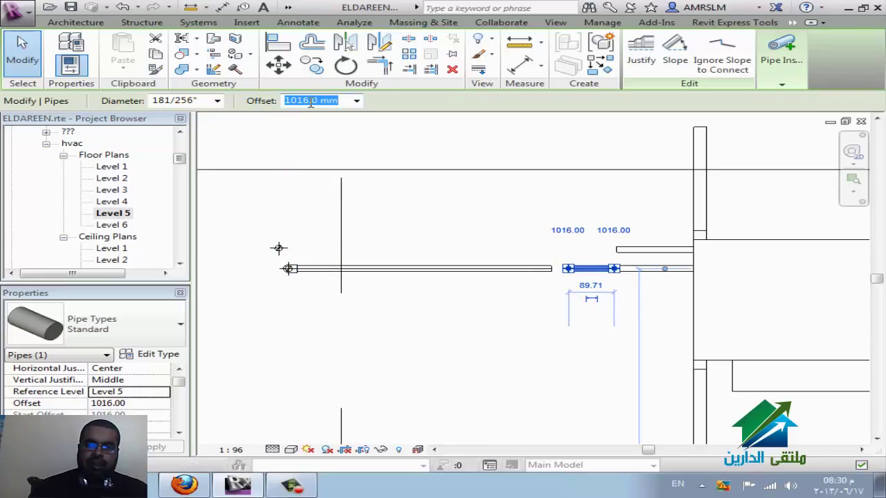
{"action": "right_click", "coordinate": [310, 102]}
{"action": "left_click", "coordinate": [350, 144]}
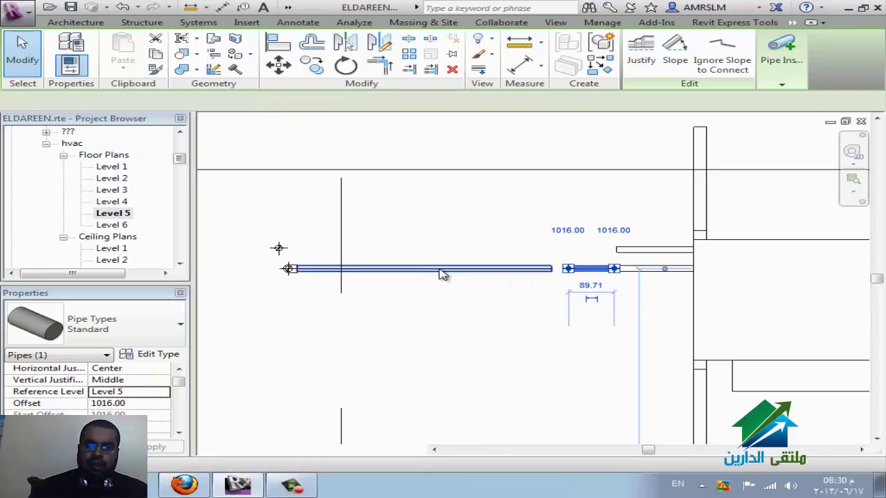
{"action": "left_click", "coordinate": [387, 268]}
{"action": "left_click", "coordinate": [304, 102]}
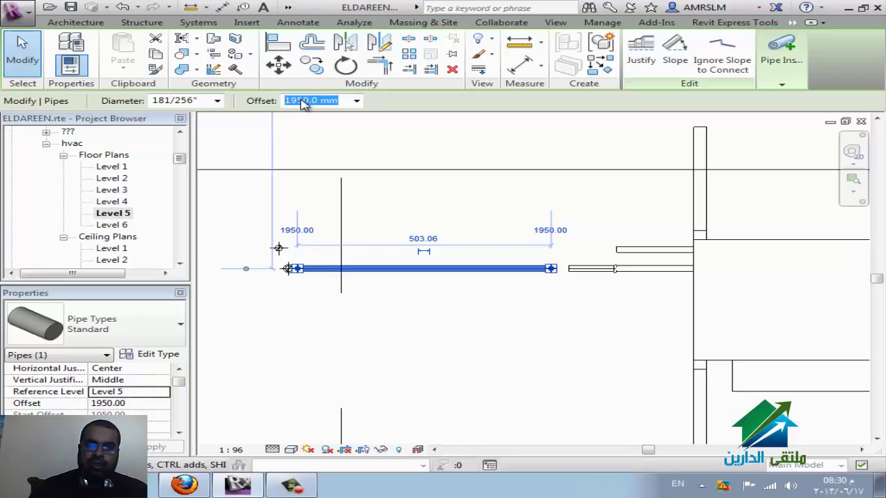
{"action": "right_click", "coordinate": [305, 102]}
{"action": "left_click", "coordinate": [339, 155]}
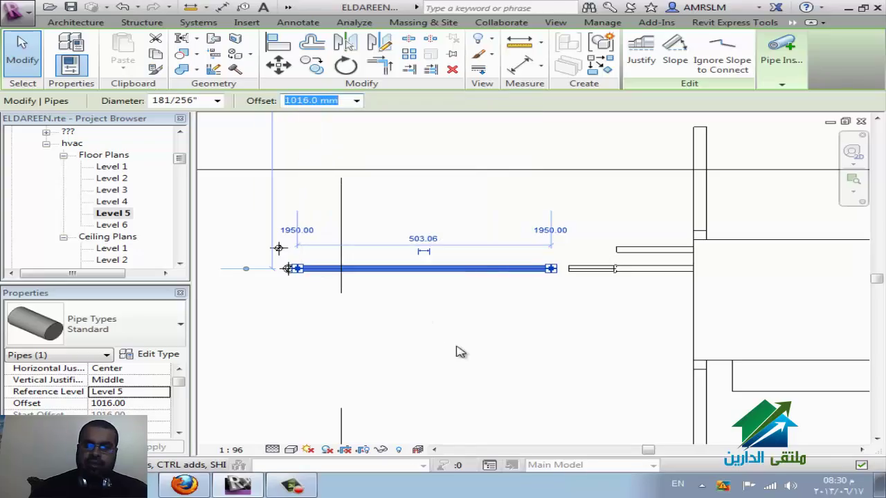
Extend the short pipe left to join the long pipe, dismissing the routing warning
{"action": "left_click", "coordinate": [518, 351]}
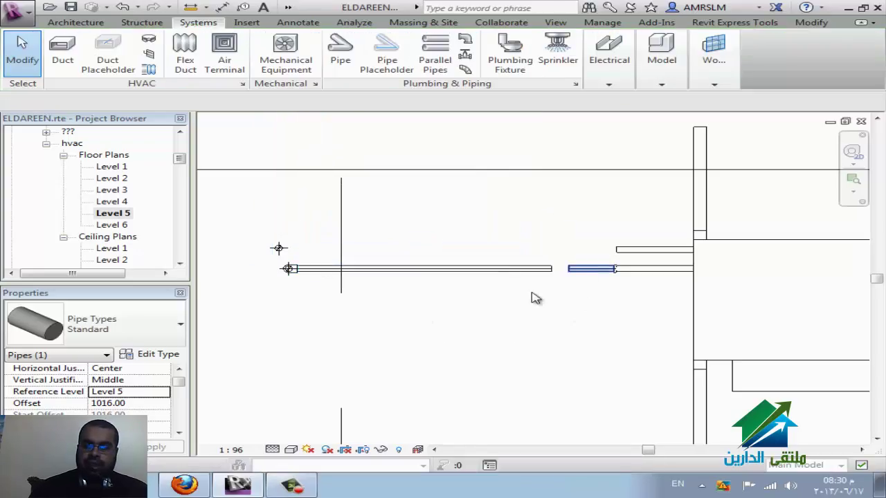
{"action": "left_click", "coordinate": [567, 280]}
{"action": "scroll", "coordinate": [569, 279], "scroll_direction": "up", "scroll_amount": 2}
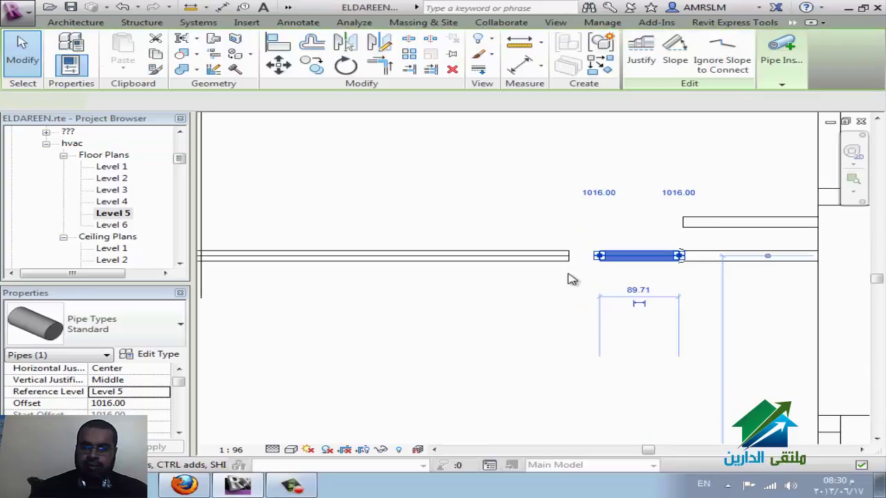
{"action": "left_click_drag", "start_coordinate": [599, 262], "coordinate": [569, 258]}
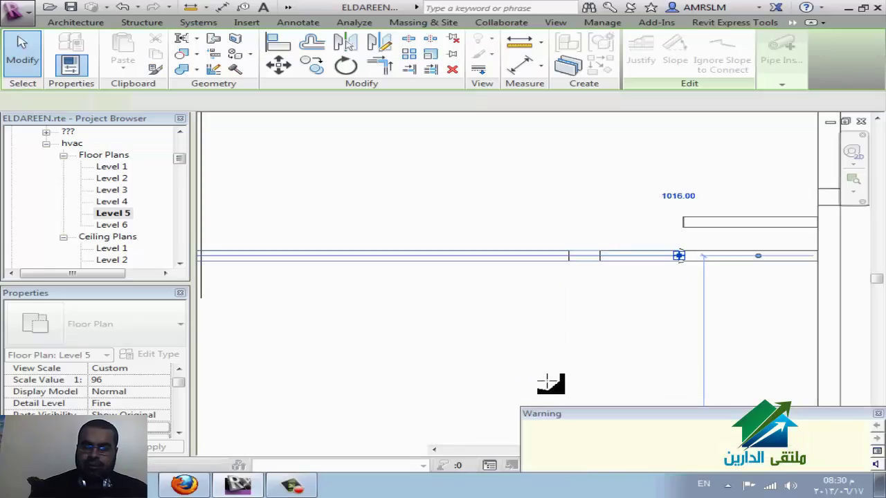
{"action": "left_click", "coordinate": [563, 335]}
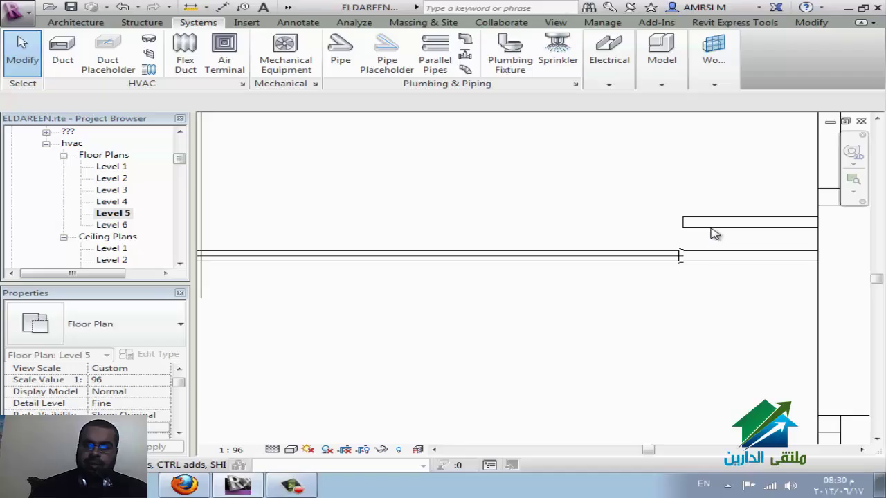
{"action": "scroll", "coordinate": [715, 234], "scroll_direction": "down", "scroll_amount": 2}
{"action": "scroll", "coordinate": [724, 268], "scroll_direction": "down", "scroll_amount": 2}
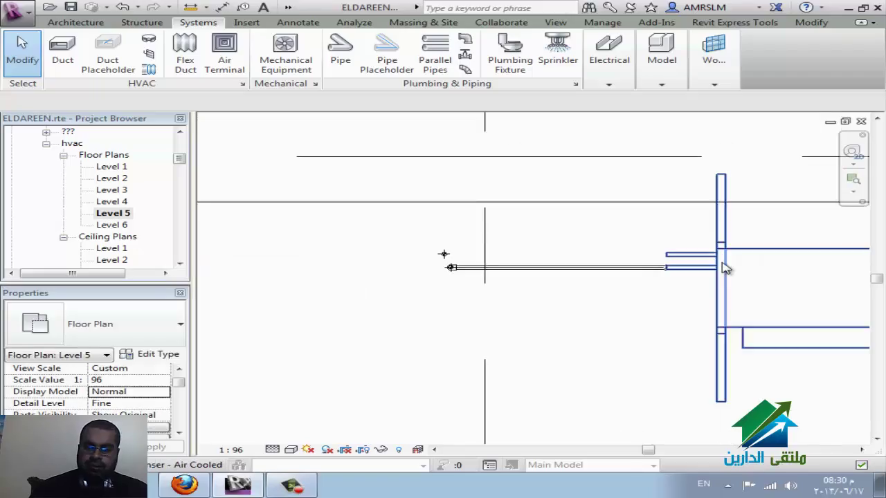
Draw the upper pipe from the condenser to the left pipe marker
{"action": "left_click", "coordinate": [692, 254]}
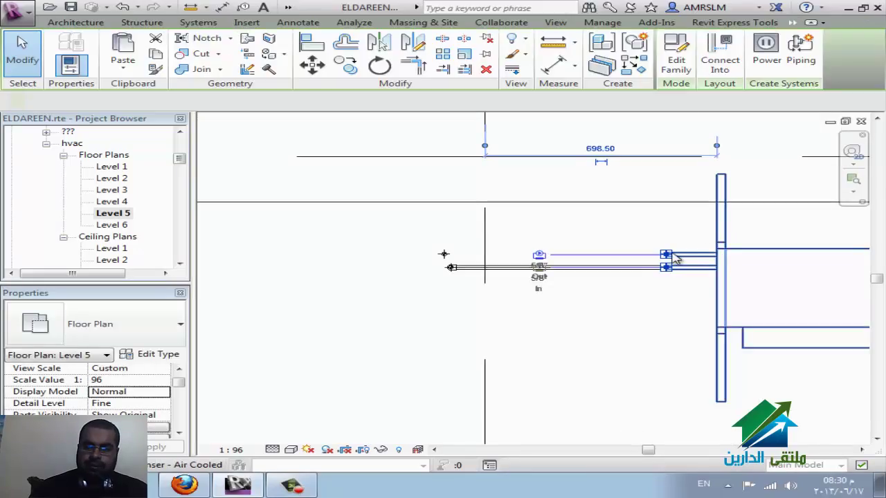
{"action": "scroll", "coordinate": [676, 258], "scroll_direction": "up", "scroll_amount": 2}
{"action": "scroll", "coordinate": [657, 266], "scroll_direction": "up", "scroll_amount": 2}
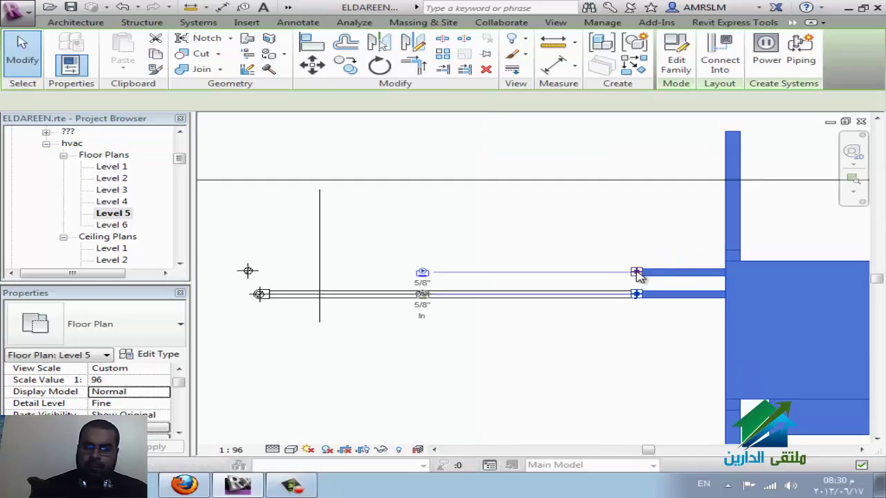
{"action": "left_click", "coordinate": [638, 274]}
{"action": "right_click", "coordinate": [637, 272]}
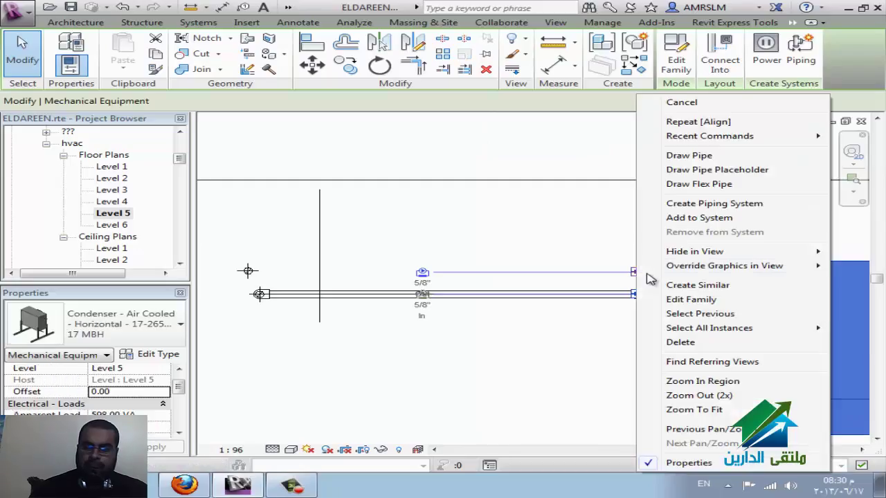
{"action": "left_click", "coordinate": [698, 155]}
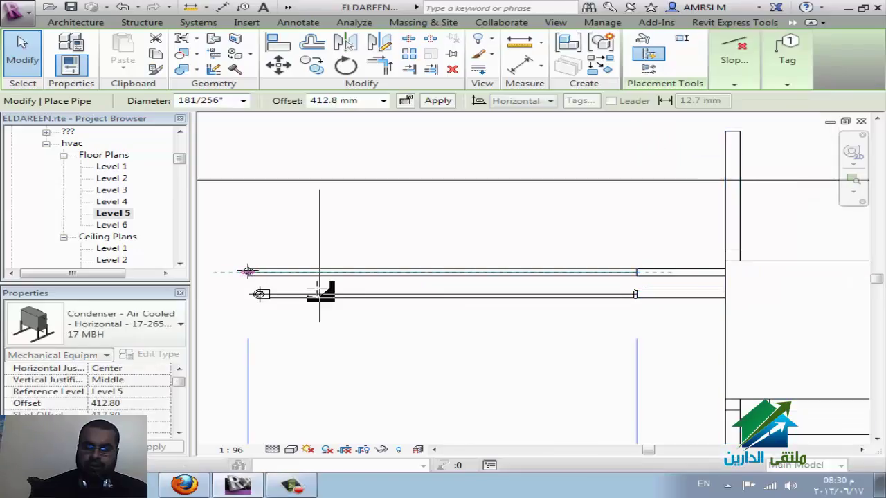
{"action": "left_click", "coordinate": [431, 315]}
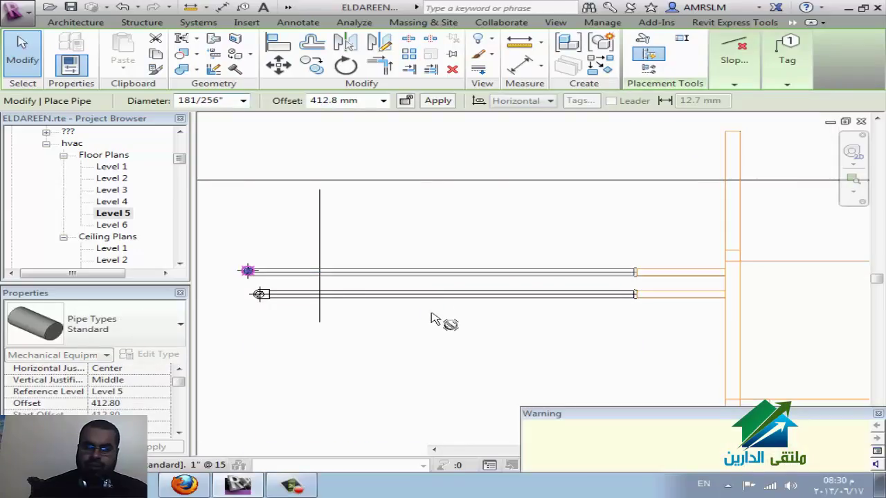
{"action": "key", "text": "Escape"}
{"action": "key", "text": "Escape"}
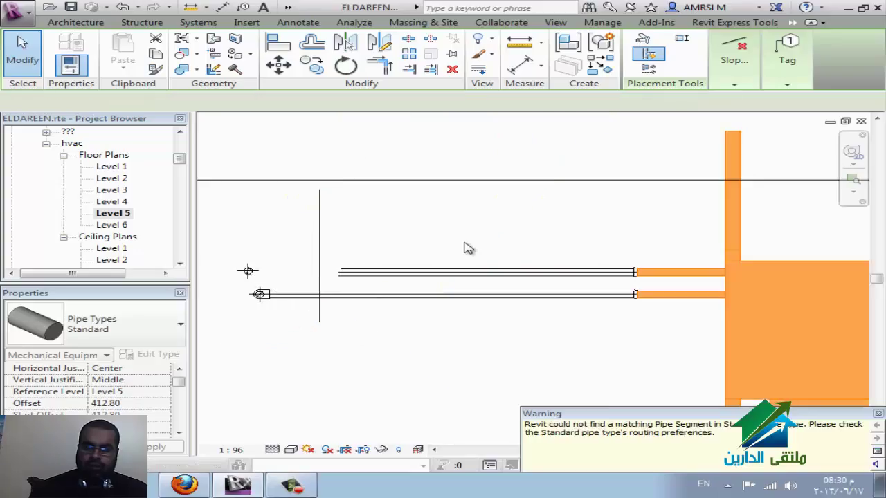
{"action": "scroll", "coordinate": [251, 296], "scroll_direction": "up", "scroll_amount": 3}
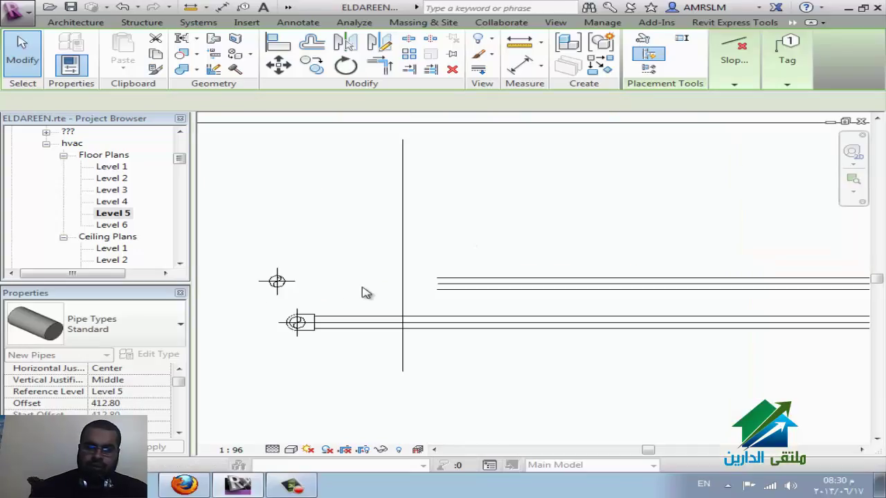
{"action": "key", "text": "Escape"}
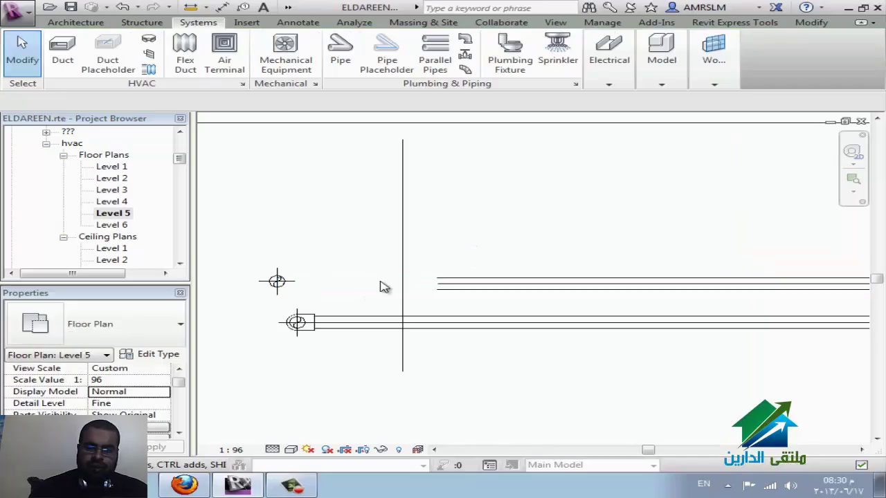
Shorten the upper pipe from its left end and try a new pipe from it, then cancel
{"action": "left_click", "coordinate": [285, 286]}
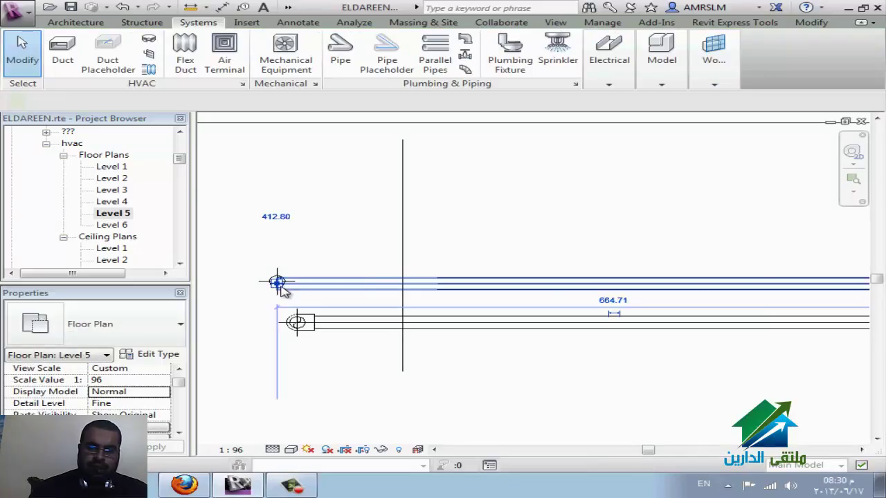
{"action": "left_click_drag", "start_coordinate": [345, 284], "coordinate": [342, 283]}
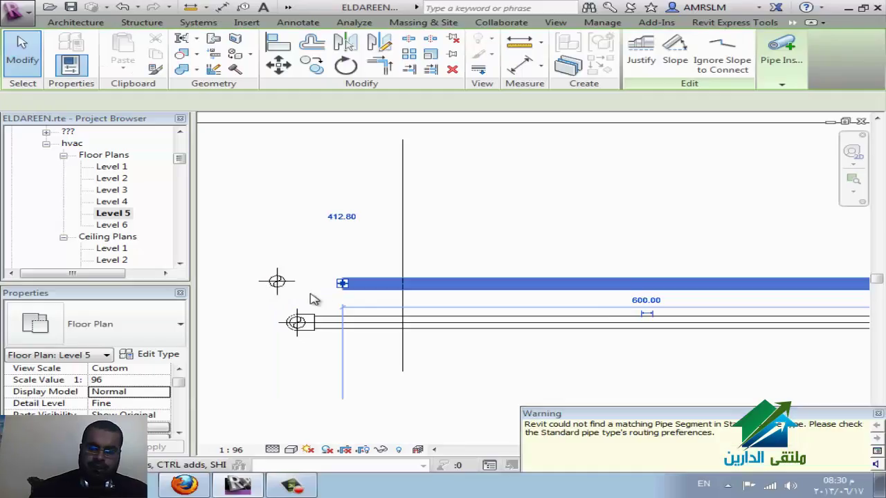
{"action": "right_click", "coordinate": [346, 291]}
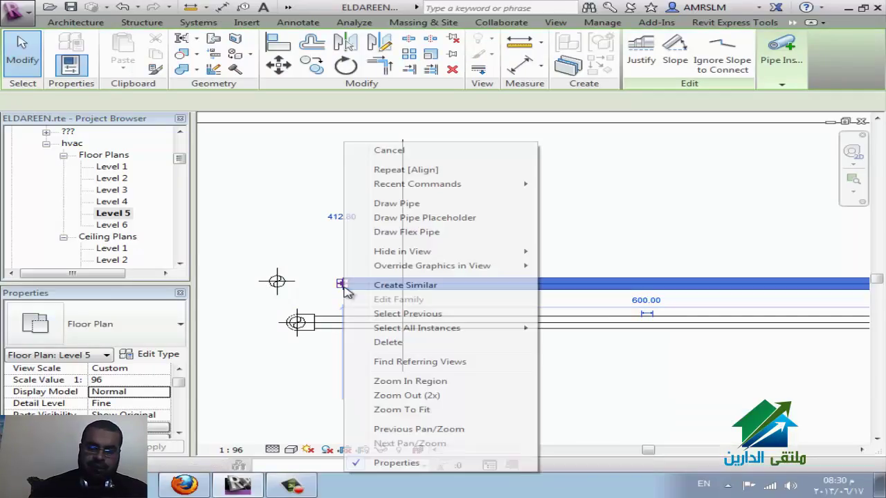
{"action": "left_click", "coordinate": [387, 200]}
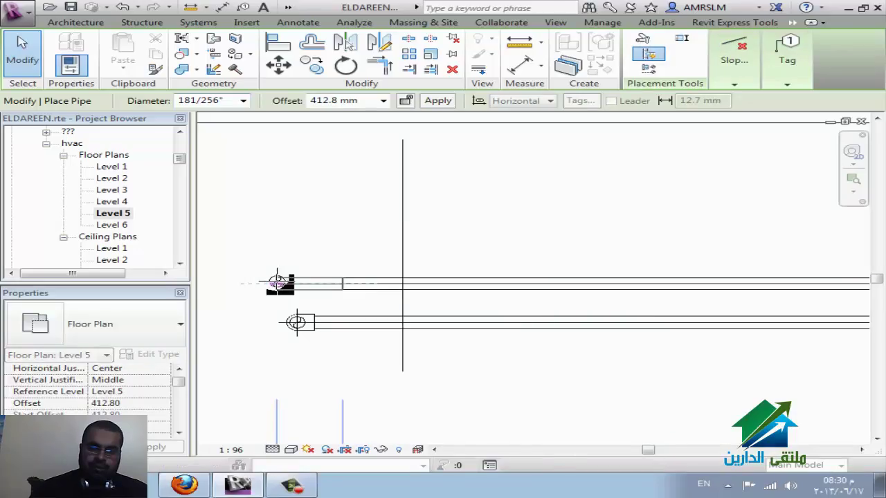
{"action": "scroll", "coordinate": [280, 283], "scroll_direction": "up", "scroll_amount": 2}
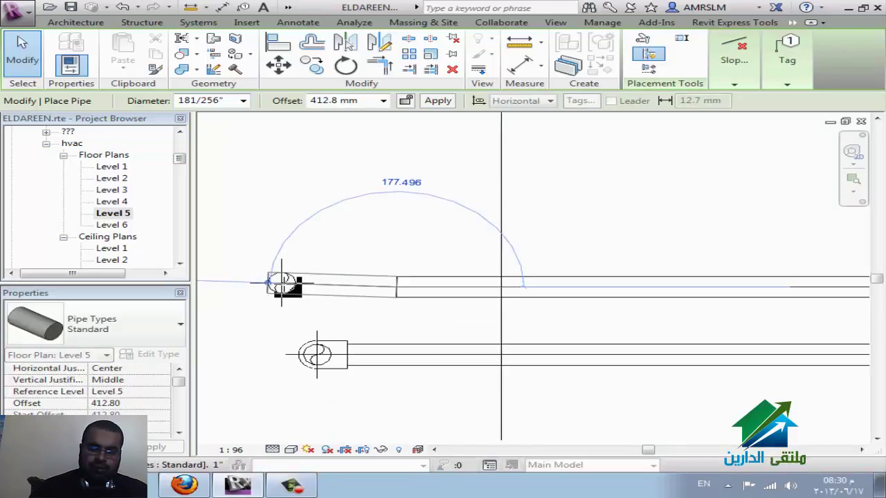
{"action": "scroll", "coordinate": [281, 283], "scroll_direction": "up", "scroll_amount": 1}
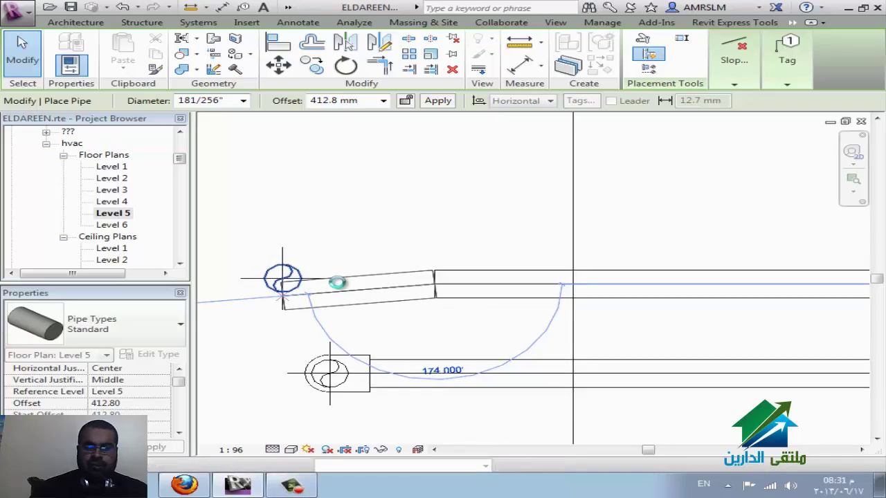
{"action": "scroll", "coordinate": [336, 282], "scroll_direction": "up", "scroll_amount": 1}
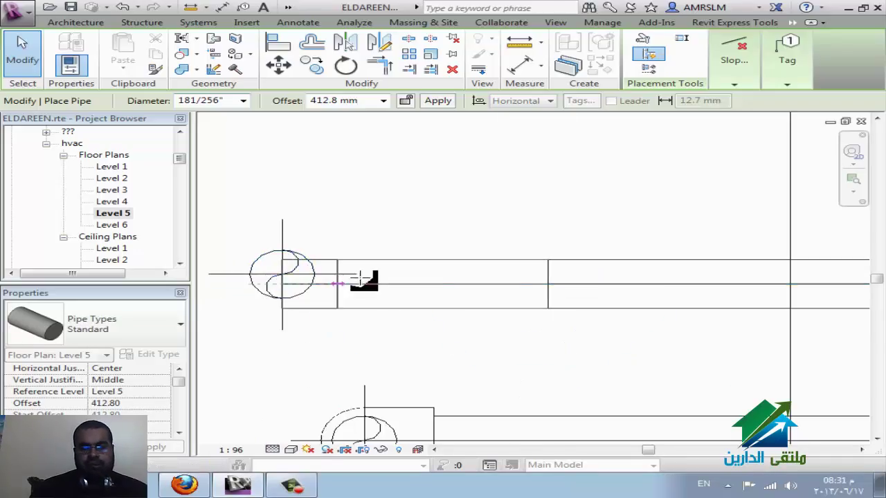
{"action": "scroll", "coordinate": [391, 283], "scroll_direction": "down", "scroll_amount": 1}
{"action": "key", "text": "Escape"}
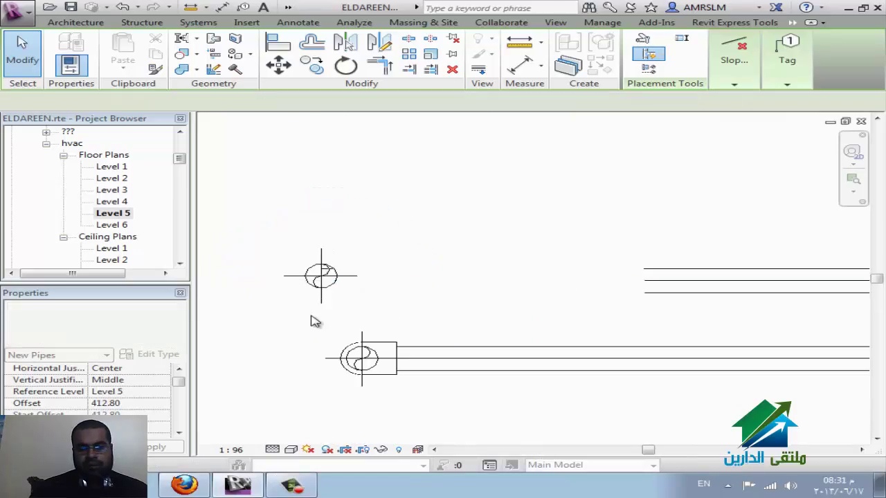
{"action": "scroll", "coordinate": [315, 318], "scroll_direction": "up", "scroll_amount": 2}
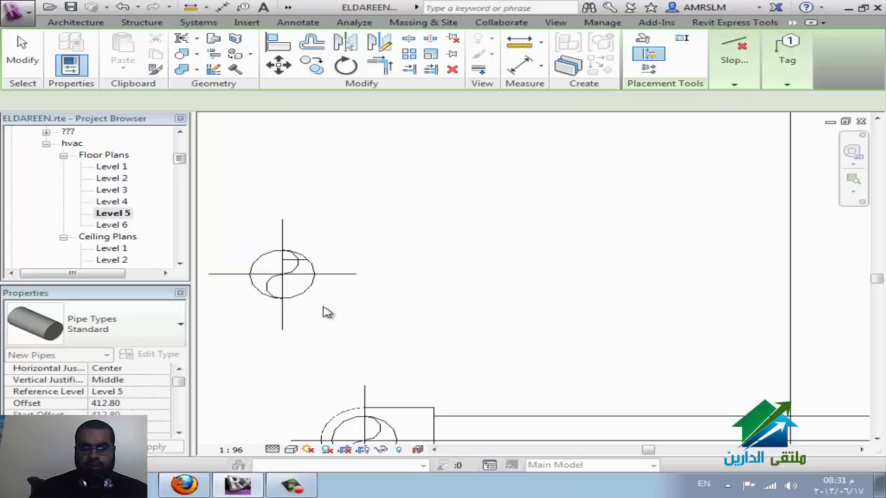
{"action": "key", "text": "Escape"}
{"action": "scroll", "coordinate": [326, 310], "scroll_direction": "down", "scroll_amount": 3}
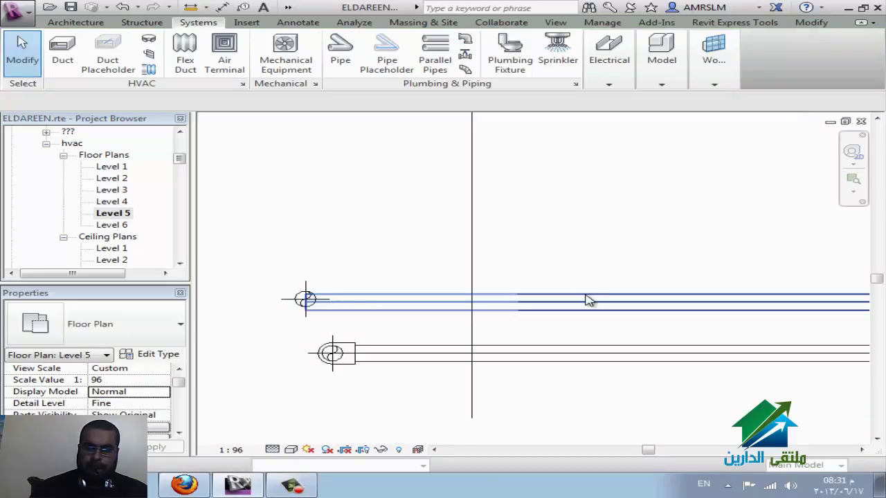
Route the upper pipe up, left and down with elbows onto the left connector
{"action": "left_click", "coordinate": [307, 300]}
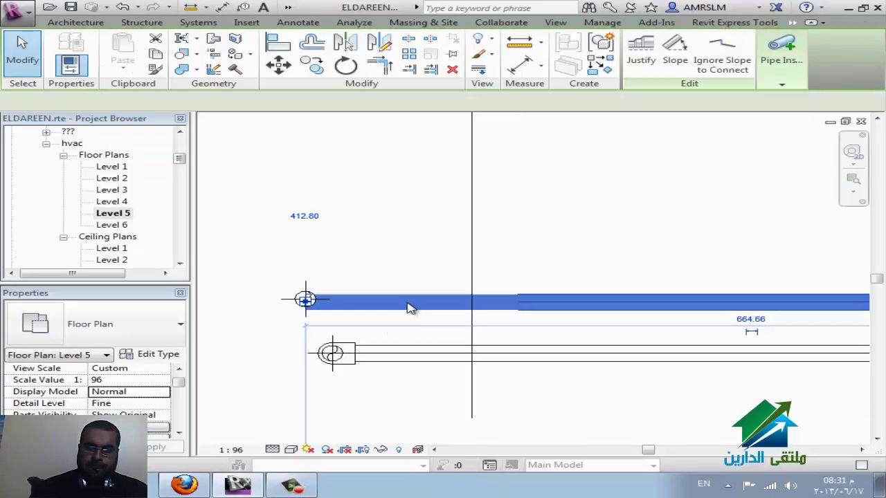
{"action": "left_click_drag", "start_coordinate": [548, 302], "coordinate": [701, 304]}
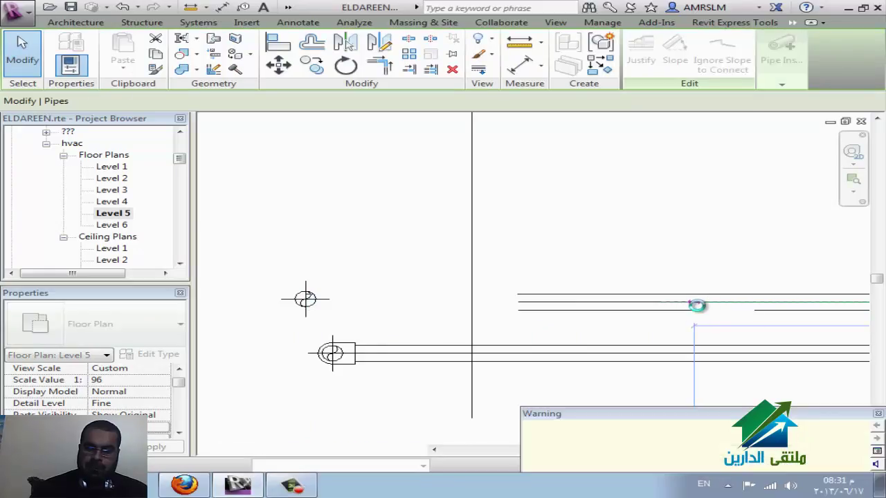
{"action": "right_click", "coordinate": [694, 305]}
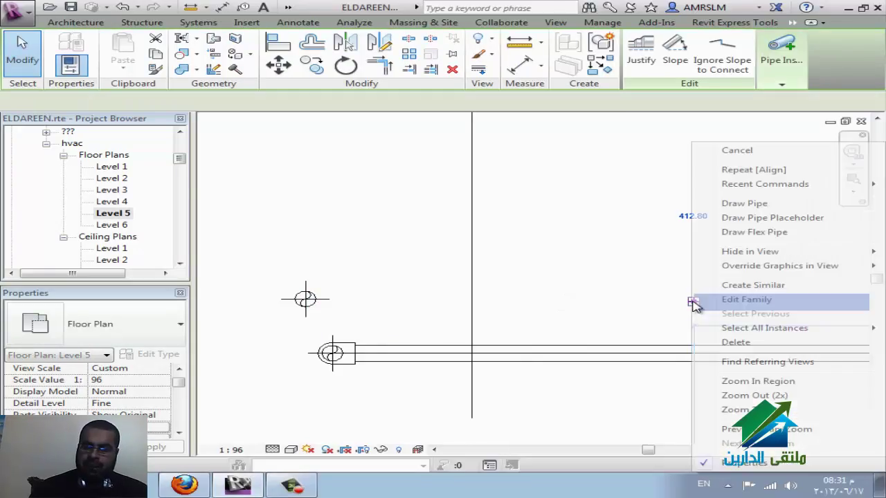
{"action": "key", "text": "Escape"}
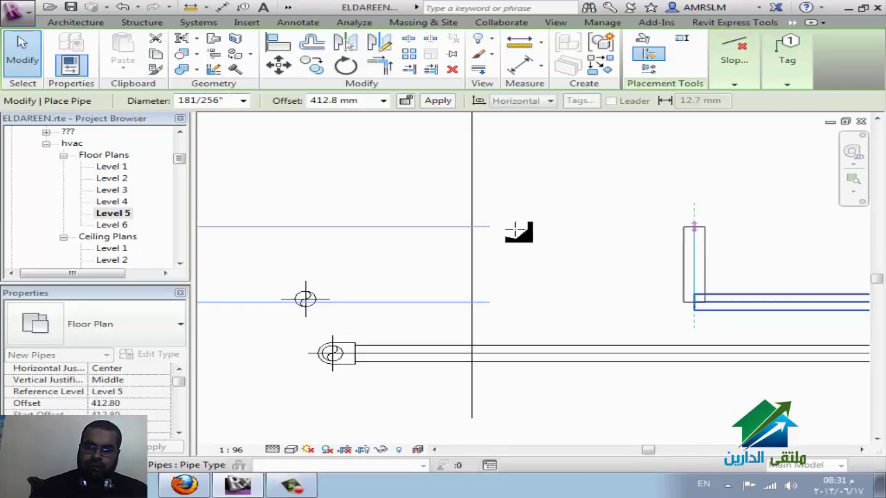
{"action": "left_click", "coordinate": [322, 241]}
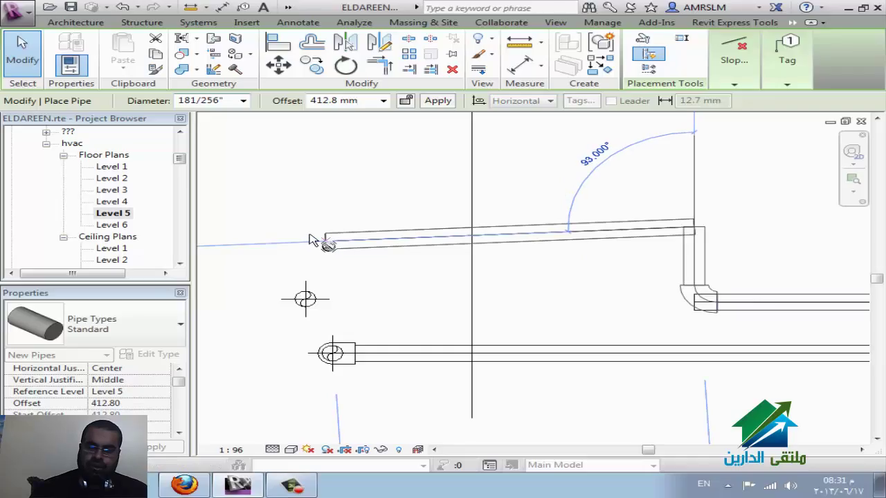
{"action": "left_click", "coordinate": [305, 227]}
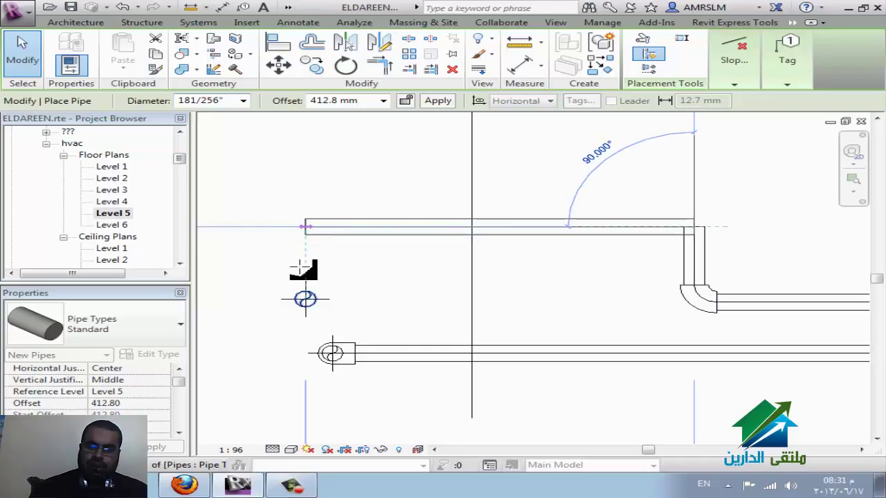
{"action": "left_click", "coordinate": [305, 299]}
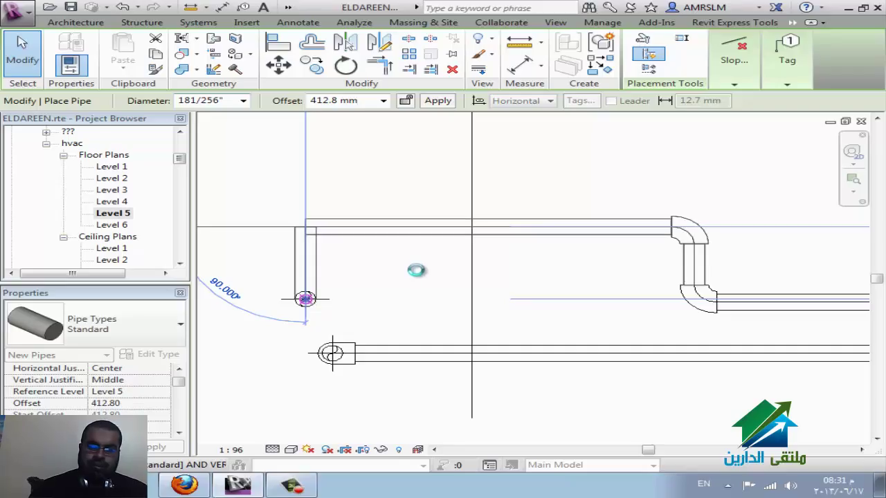
{"action": "key", "text": "Escape"}
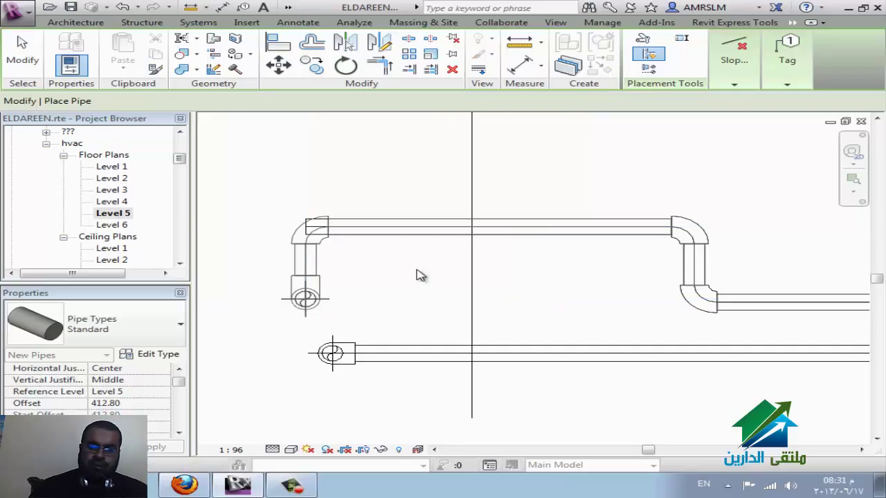
{"action": "key", "text": "Escape"}
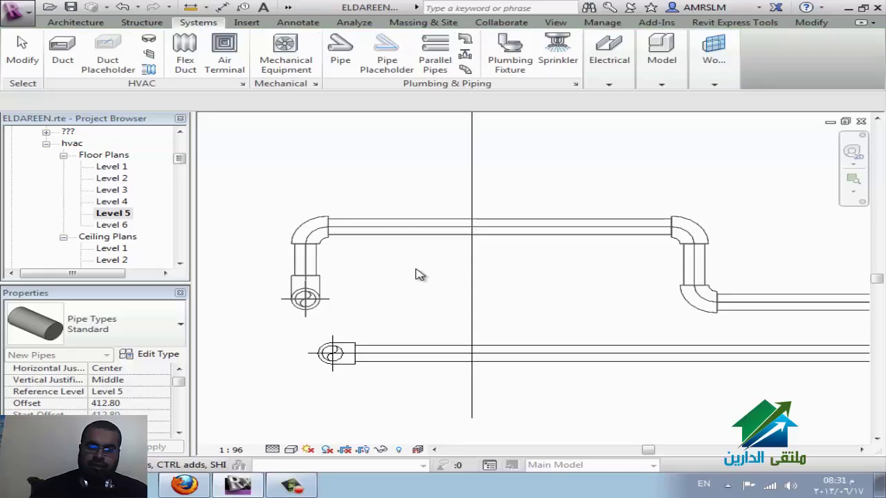
Set the Level 6 plan to Fine detail and Tab-select the duct branch with its fan coils
{"action": "scroll", "coordinate": [415, 274], "scroll_direction": "down", "scroll_amount": 5}
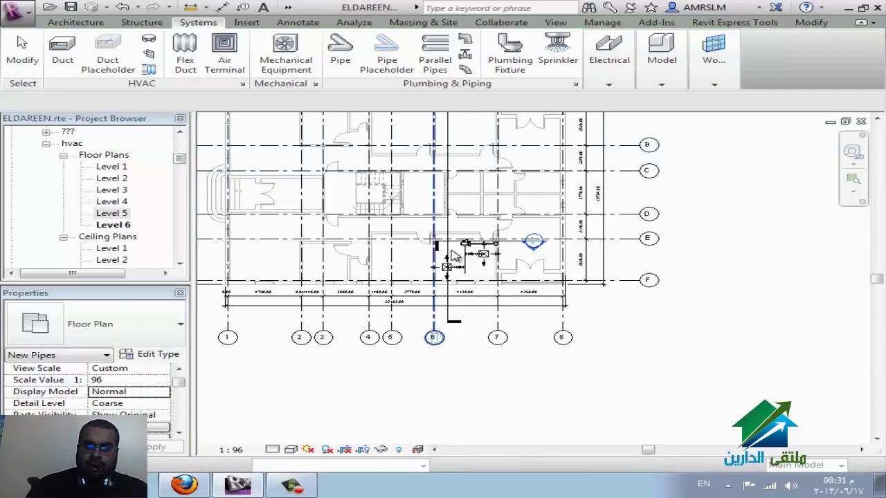
{"action": "scroll", "coordinate": [448, 253], "scroll_direction": "up", "scroll_amount": 3}
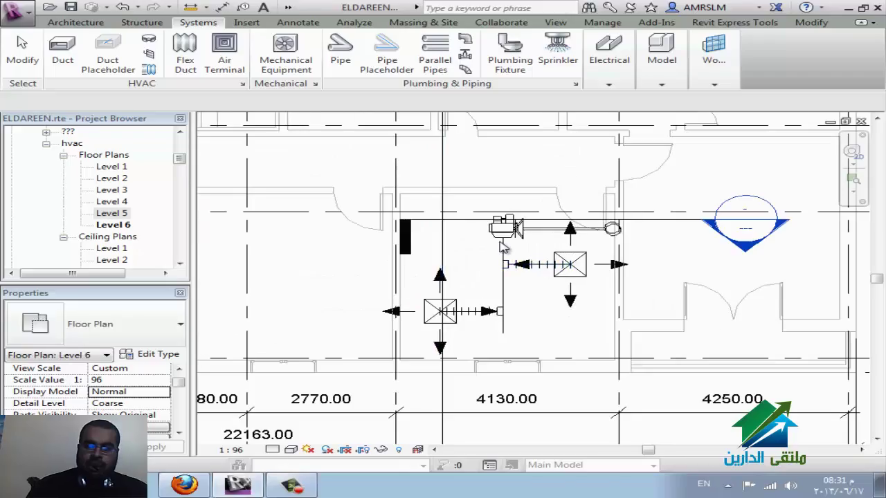
{"action": "left_click", "coordinate": [272, 450]}
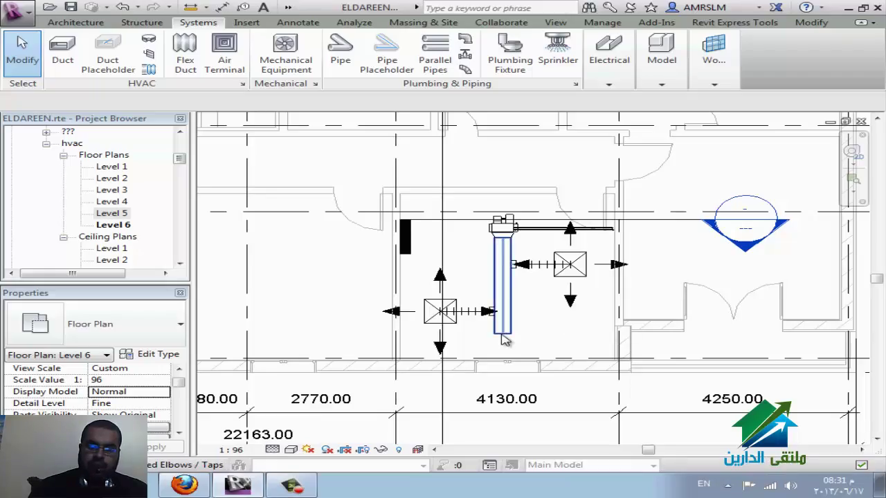
{"action": "key", "text": "Tab"}
{"action": "key", "text": "Tab"}
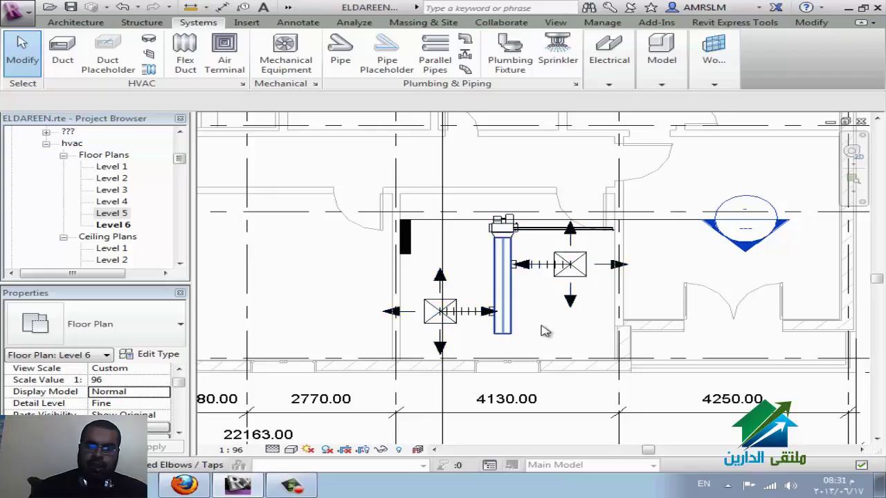
{"action": "key", "text": "Tab"}
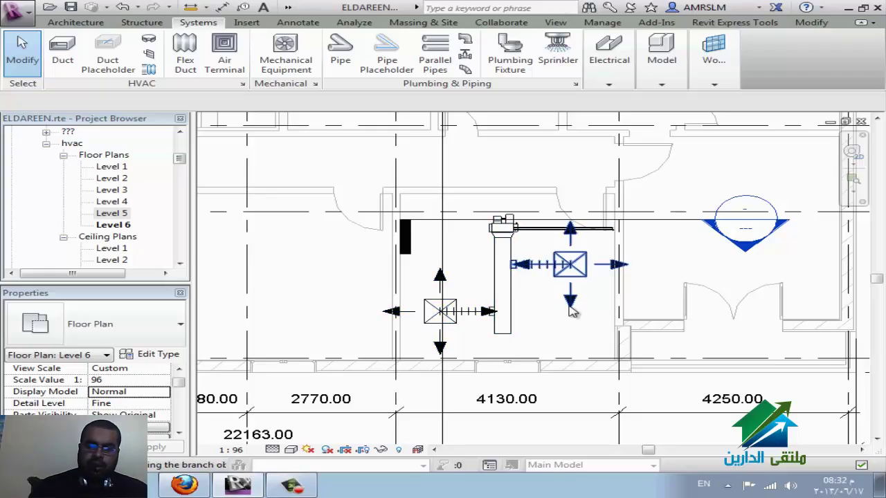
{"action": "key", "text": "Tab"}
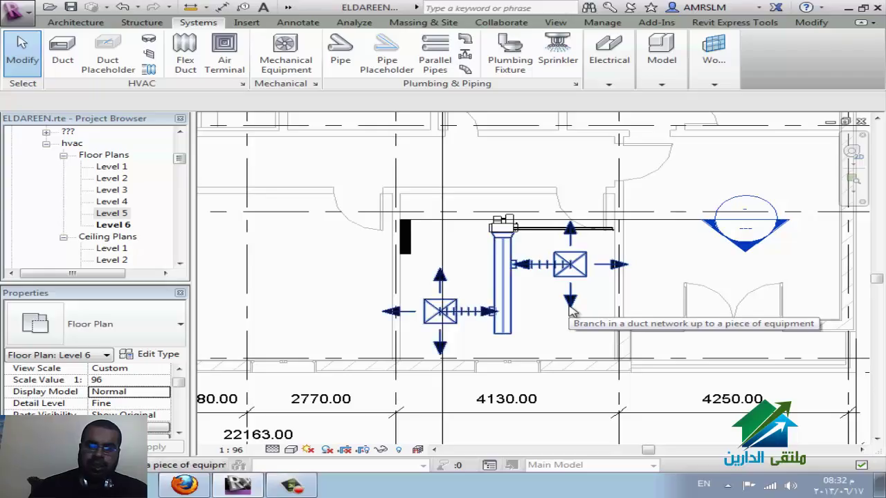
{"action": "left_click", "coordinate": [570, 312]}
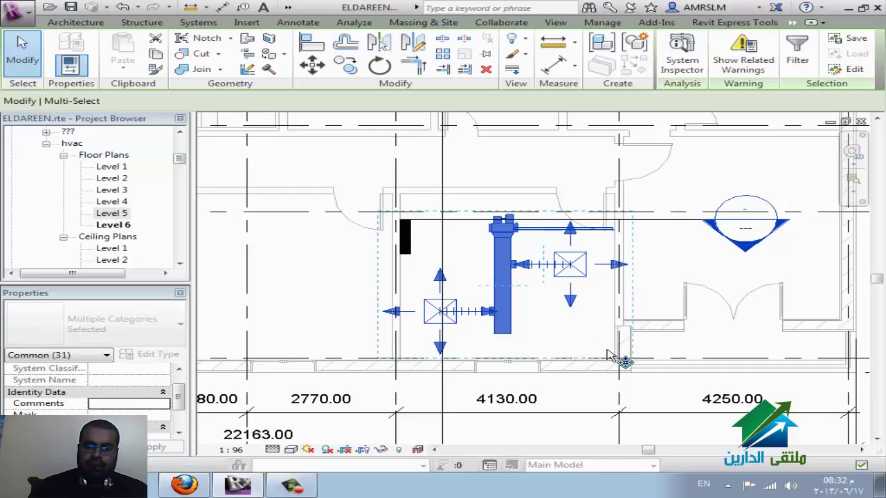
Copy the selected fan coil branch 3700 mm left, then select the right section marker
{"action": "left_click_drag", "start_coordinate": [615, 367], "coordinate": [392, 363]}
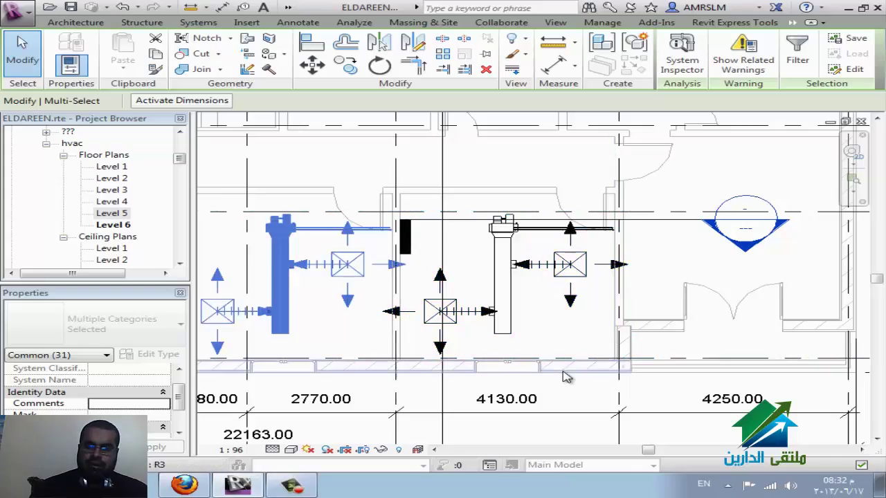
{"action": "key", "text": "Escape"}
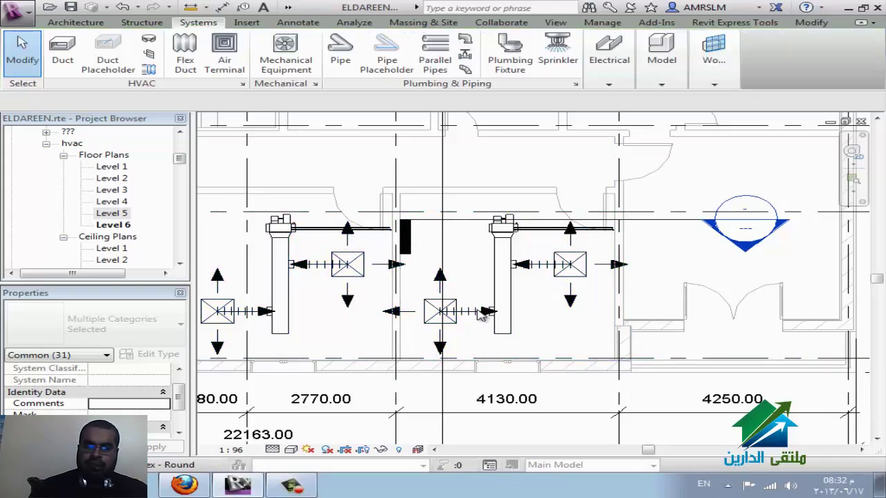
{"action": "scroll", "coordinate": [504, 342], "scroll_direction": "down", "scroll_amount": 1}
{"action": "scroll", "coordinate": [429, 292], "scroll_direction": "down", "scroll_amount": 1}
{"action": "key", "text": "Escape"}
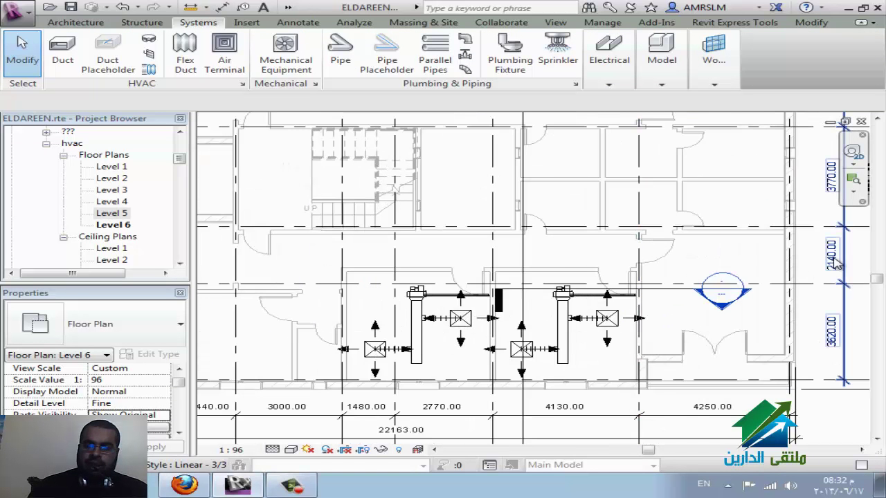
{"action": "scroll", "coordinate": [782, 245], "scroll_direction": "up", "scroll_amount": 1}
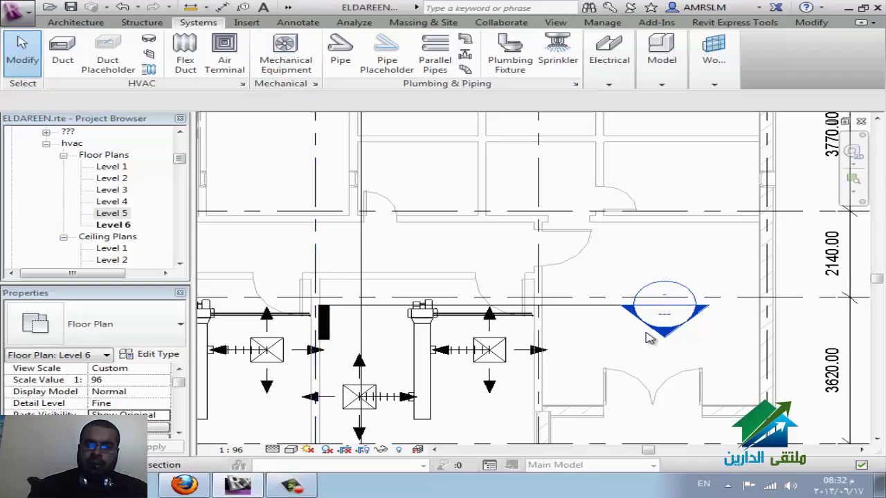
{"action": "left_click", "coordinate": [681, 286]}
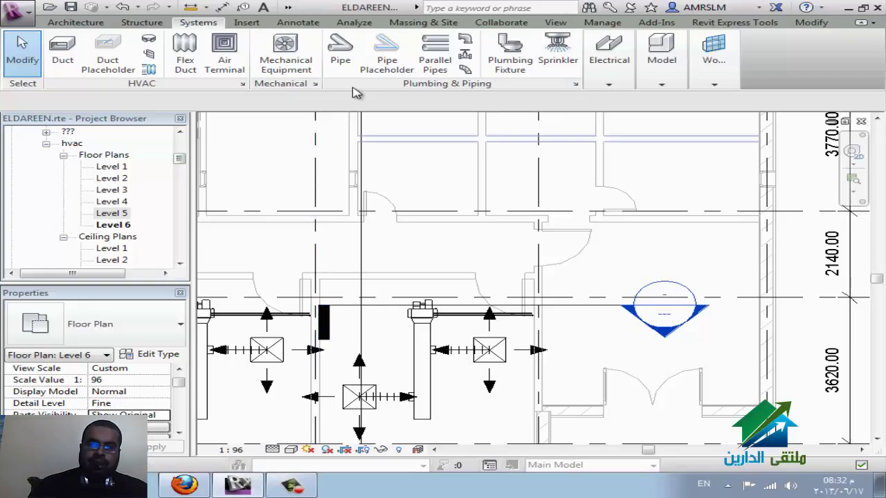
From Mechanical Equipment, open Load Family and browse to the REVIT folder on drive E:
{"action": "left_click", "coordinate": [285, 67]}
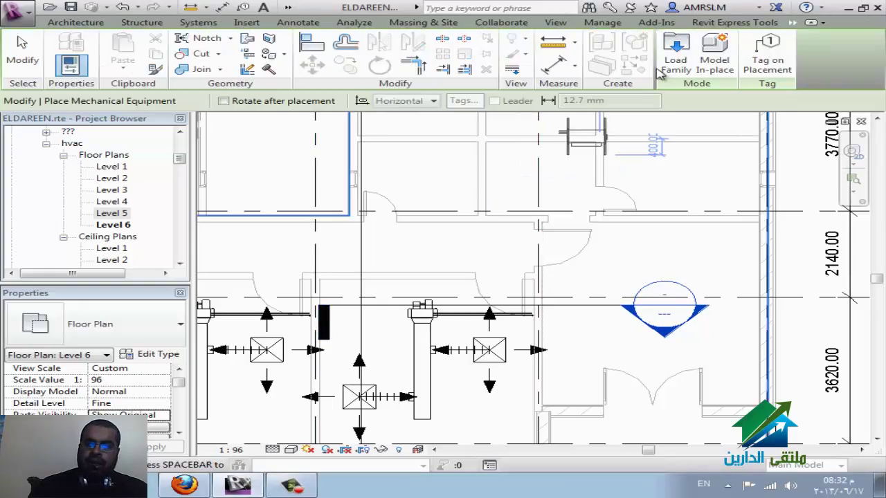
{"action": "left_click", "coordinate": [664, 69]}
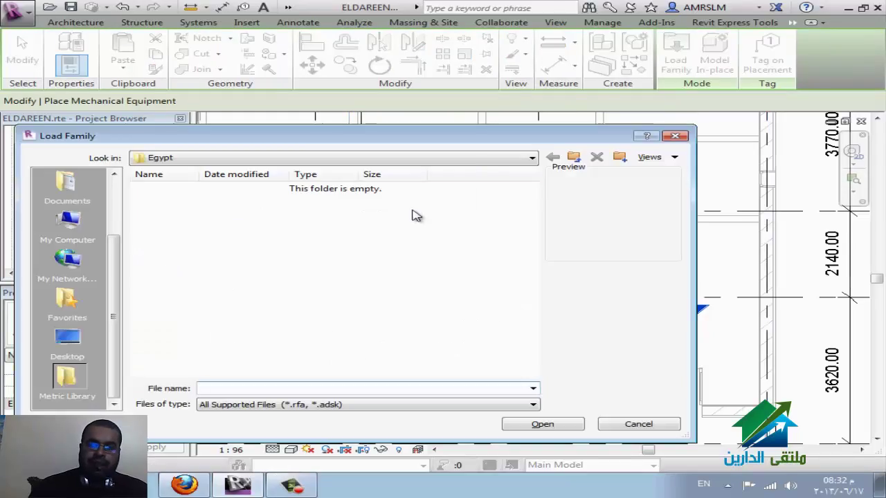
{"action": "left_click", "coordinate": [436, 158]}
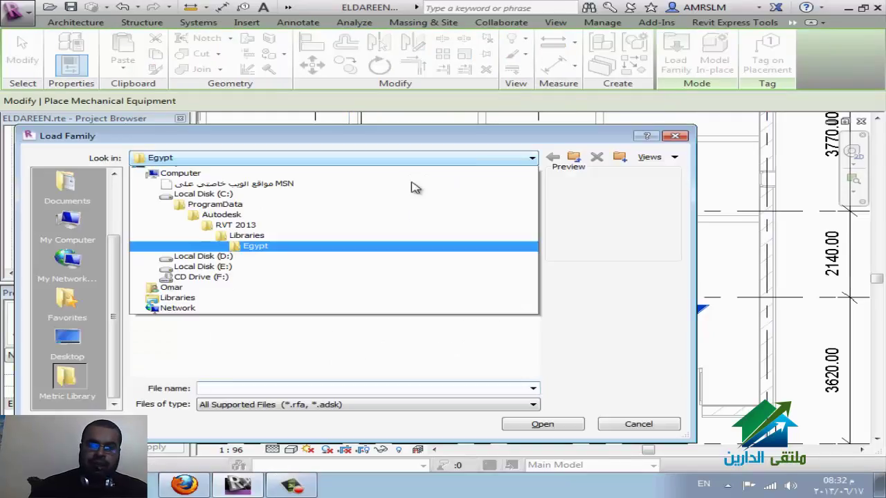
{"action": "left_click", "coordinate": [320, 277]}
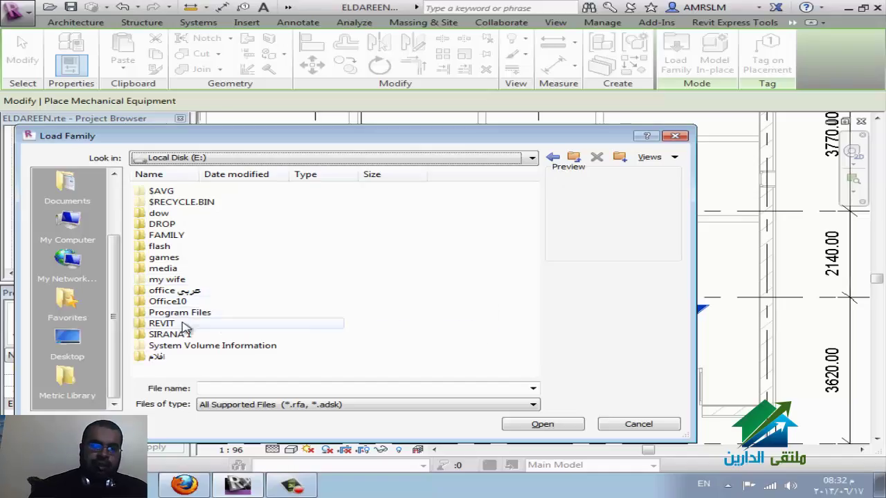
{"action": "double_click", "coordinate": [184, 326]}
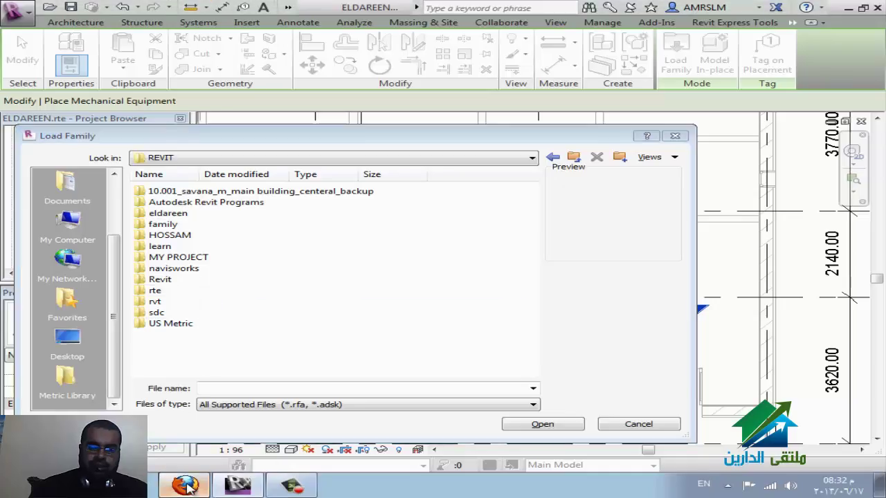
{"action": "left_click", "coordinate": [235, 484]}
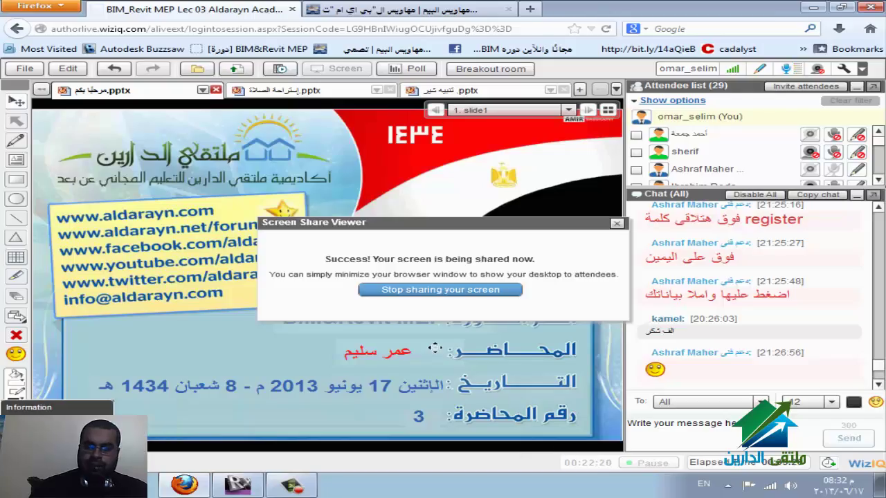
{"action": "left_click", "coordinate": [210, 484]}
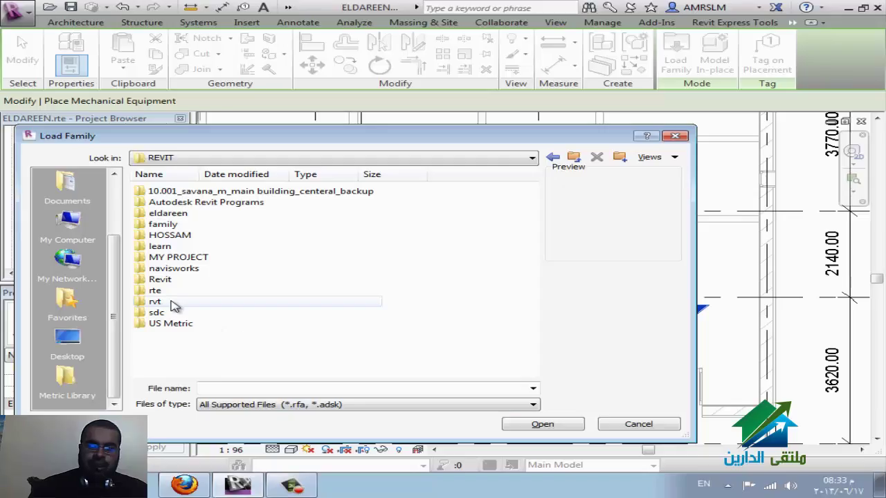
{"action": "mouse_move", "coordinate": [155, 302]}
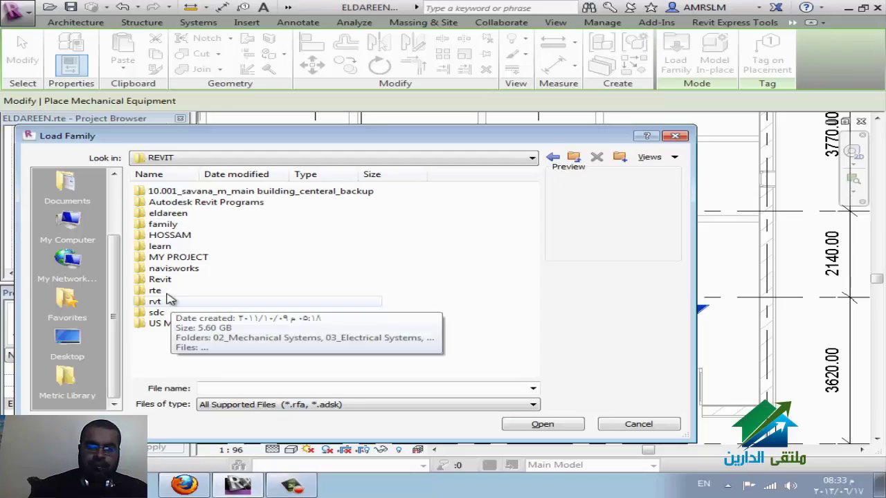
Browse into family > Exported Families > Mechanical Equipment
{"action": "double_click", "coordinate": [163, 224]}
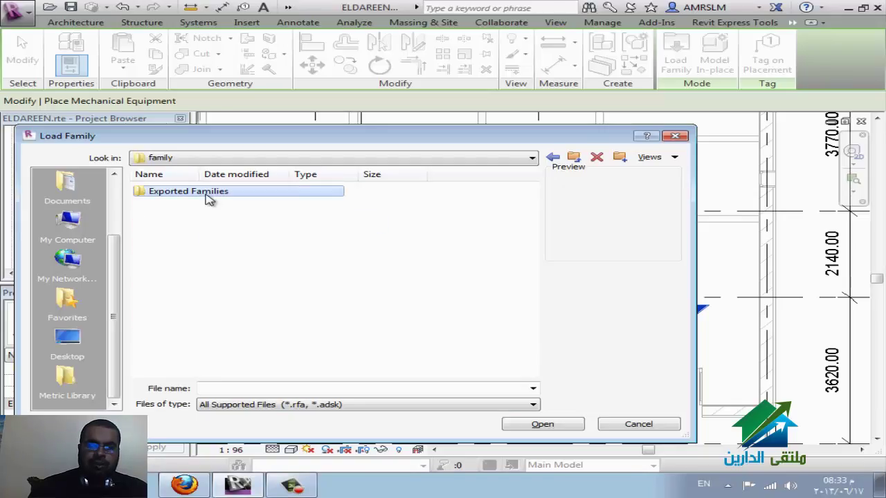
{"action": "double_click", "coordinate": [209, 198]}
{"action": "left_click", "coordinate": [453, 280]}
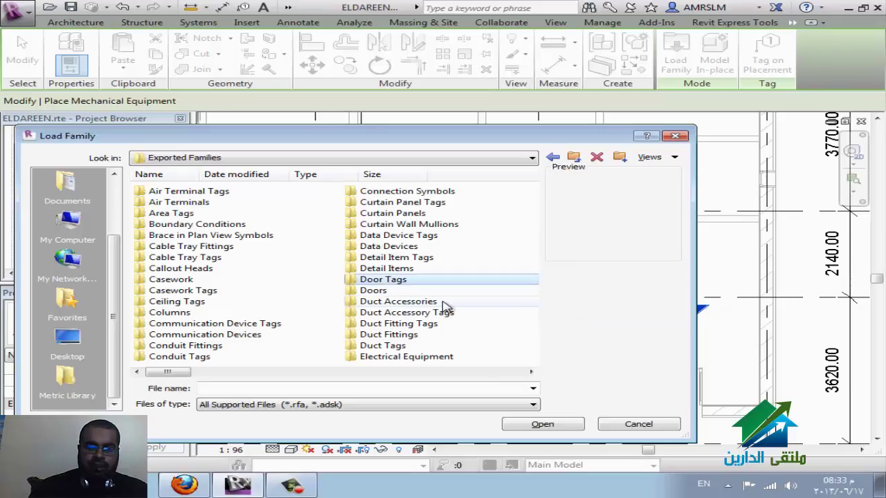
{"action": "scroll", "coordinate": [449, 303], "scroll_direction": "down", "scroll_amount": 2}
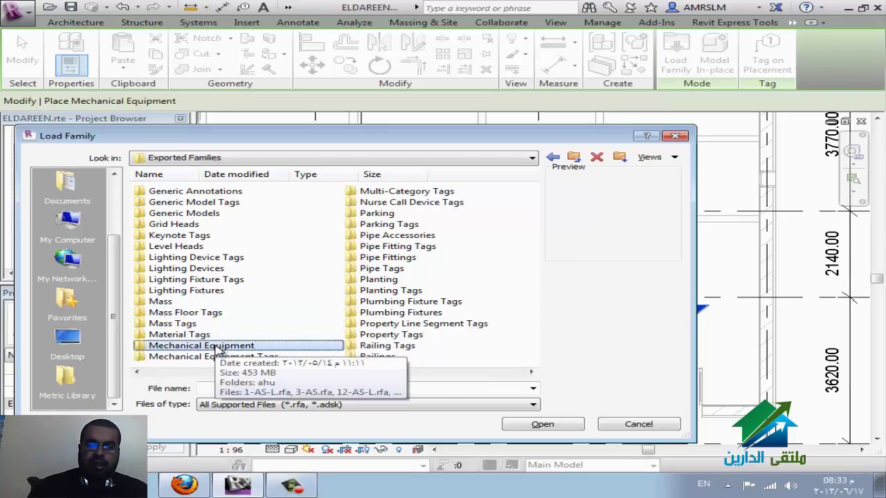
{"action": "double_click", "coordinate": [200, 346]}
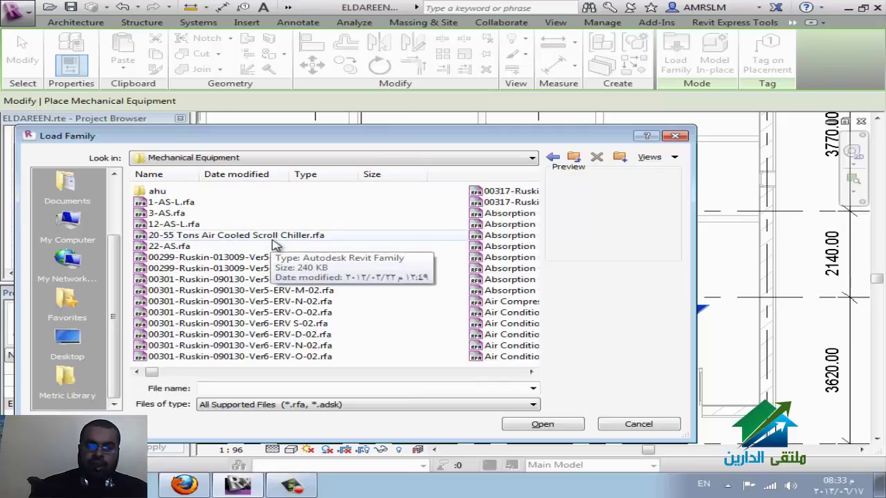
{"action": "scroll", "coordinate": [276, 242], "scroll_direction": "down", "scroll_amount": 2}
{"action": "scroll", "coordinate": [275, 242], "scroll_direction": "down", "scroll_amount": 1}
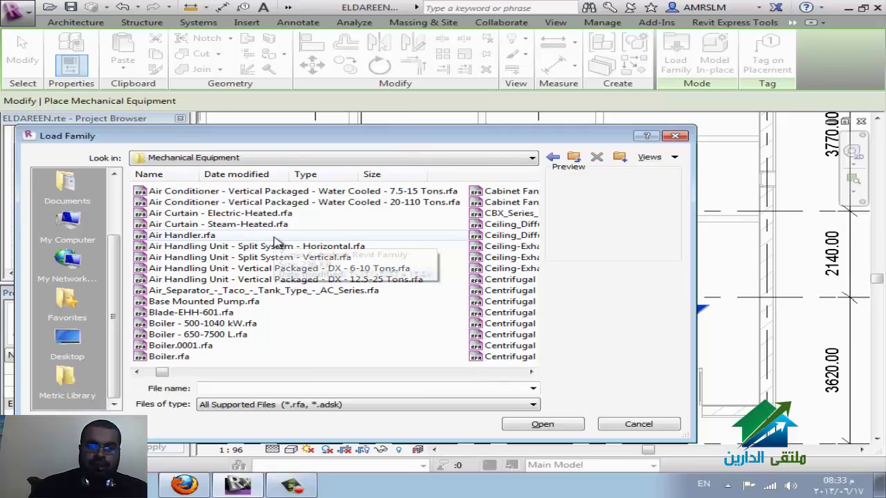
{"action": "scroll", "coordinate": [277, 242], "scroll_direction": "down", "scroll_amount": 1}
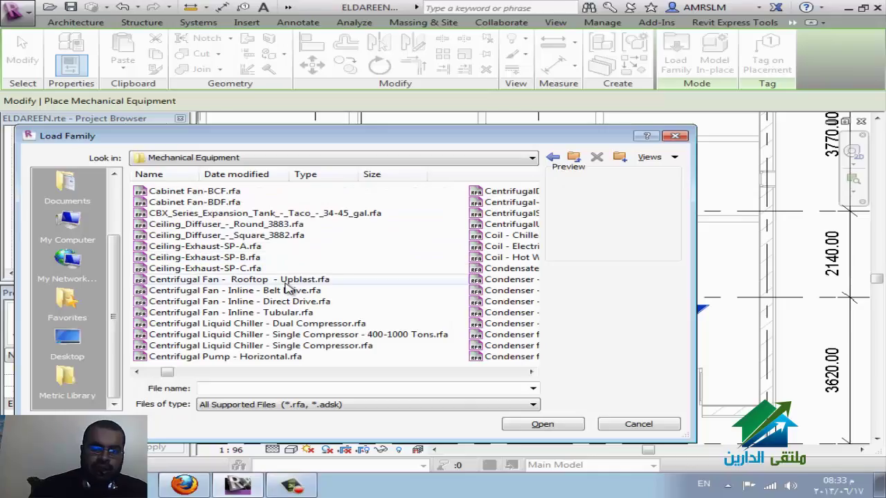
Preview the Ceiling-Exhaust, cooling tower and inline exhaust fan families
{"action": "left_click", "coordinate": [236, 269]}
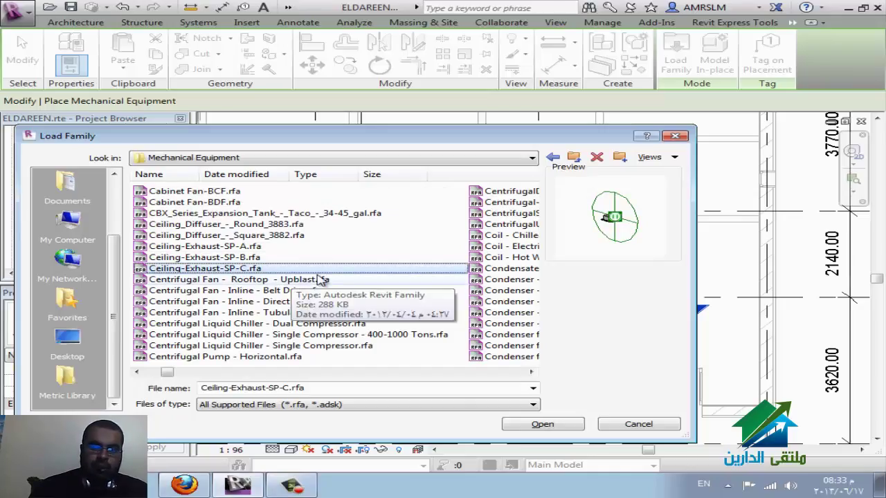
{"action": "mouse_move", "coordinate": [288, 268]}
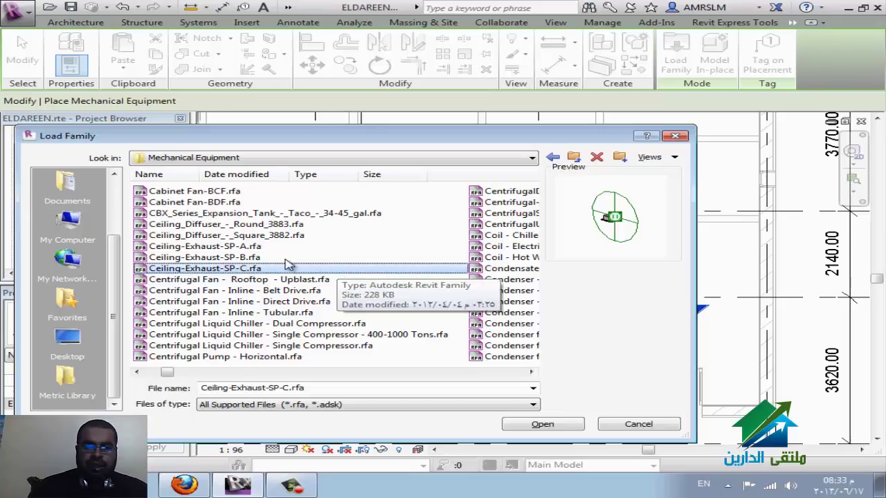
{"action": "left_click", "coordinate": [235, 247]}
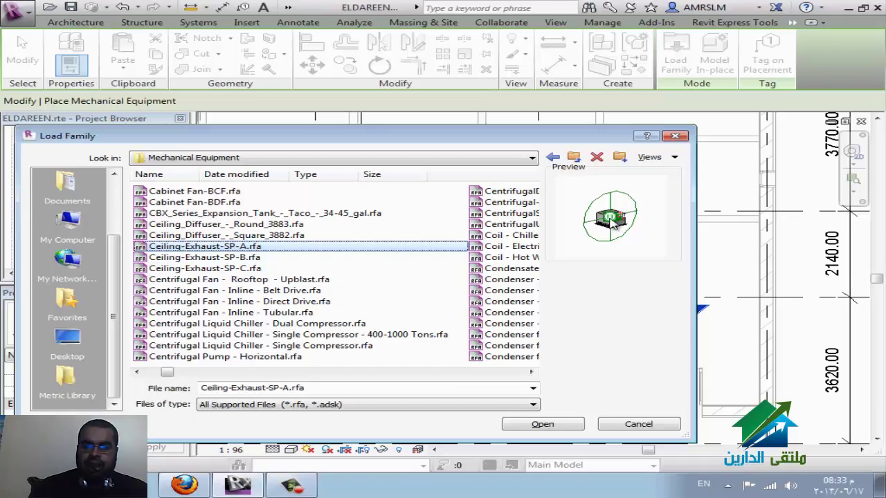
{"action": "scroll", "coordinate": [312, 318], "scroll_direction": "down", "scroll_amount": 3}
{"action": "scroll", "coordinate": [284, 308], "scroll_direction": "down", "scroll_amount": 1}
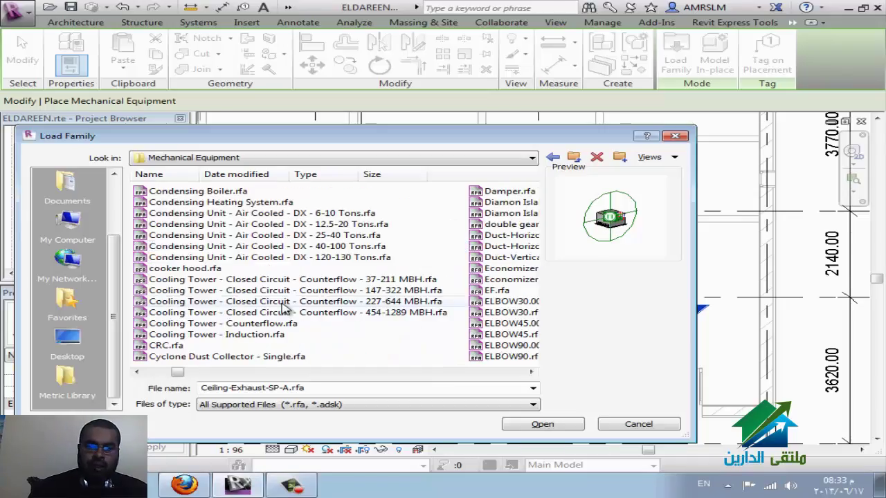
{"action": "left_click", "coordinate": [284, 302]}
{"action": "key", "text": "Down"}
{"action": "key", "text": "Down"}
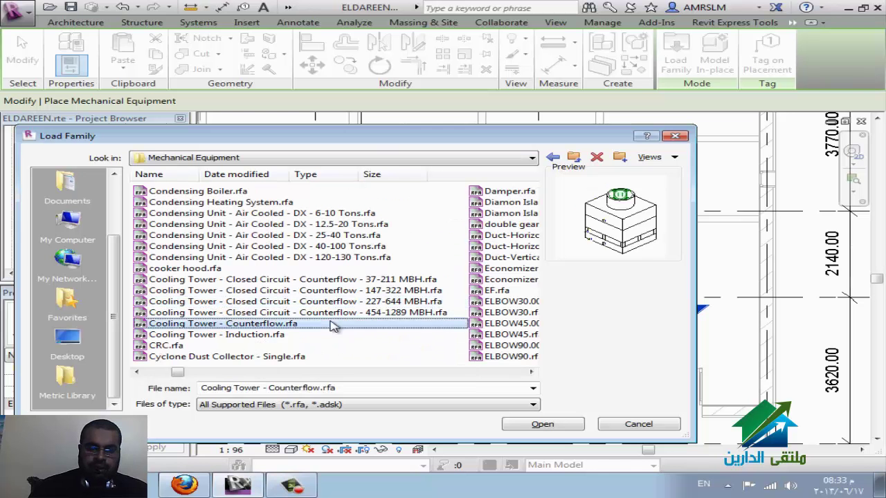
{"action": "key", "text": "Down"}
{"action": "key", "text": "Down"}
{"action": "type", "text": "ca"}
{"action": "key", "text": "Down"}
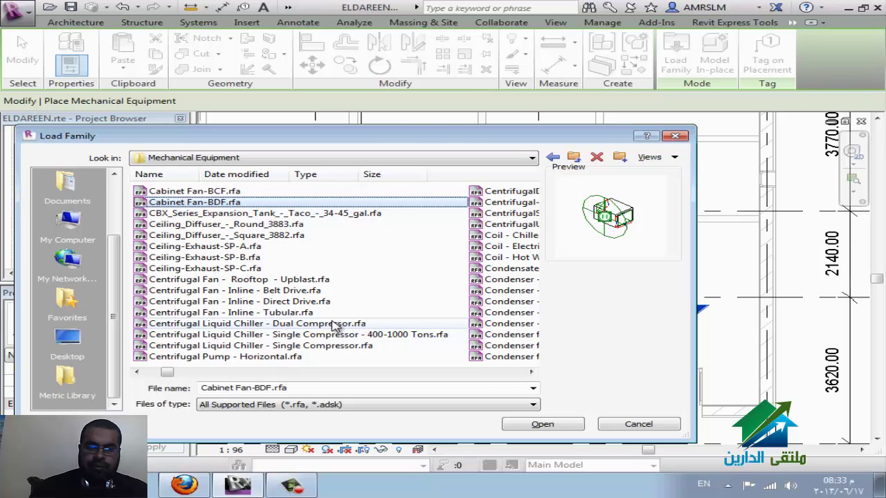
{"action": "key", "text": "Down"}
{"action": "key", "text": "Down"}
{"action": "key", "text": "Down"}
{"action": "key", "text": "Down"}
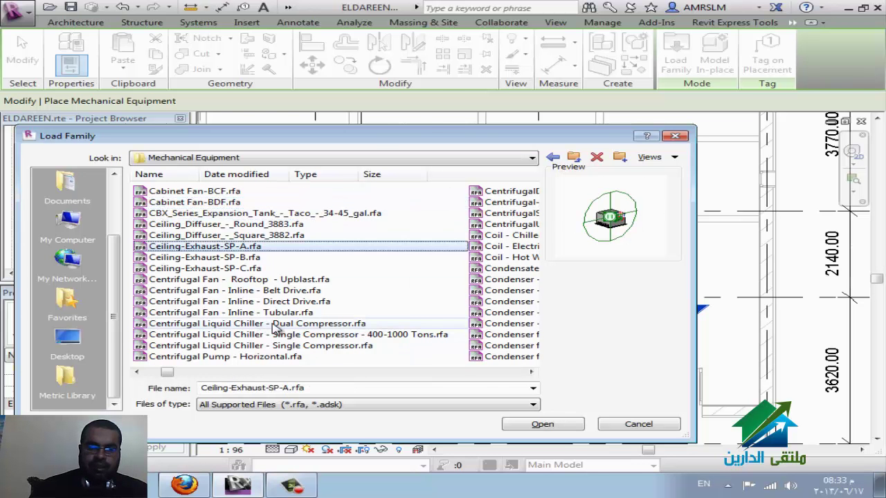
{"action": "scroll", "coordinate": [277, 328], "scroll_direction": "down", "scroll_amount": 5}
{"action": "scroll", "coordinate": [305, 328], "scroll_direction": "down", "scroll_amount": 5}
{"action": "scroll", "coordinate": [332, 329], "scroll_direction": "down", "scroll_amount": 5}
{"action": "left_click", "coordinate": [354, 323]}
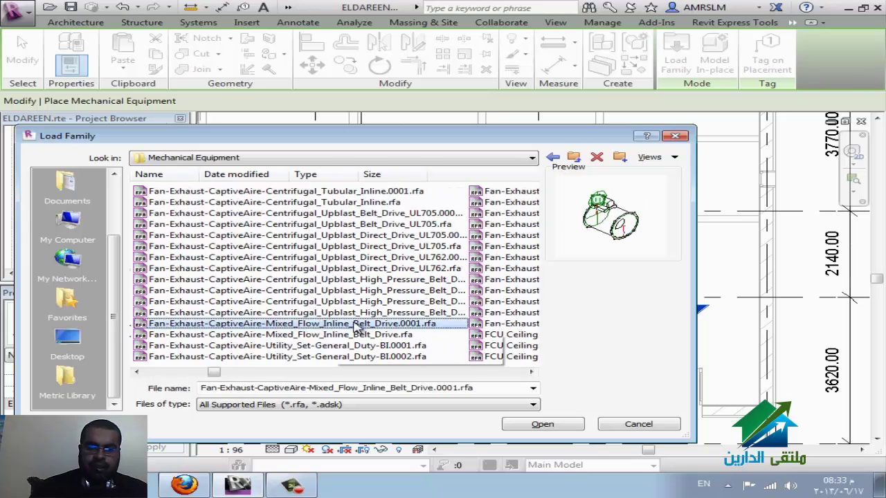
{"action": "scroll", "coordinate": [355, 318], "scroll_direction": "down", "scroll_amount": 3}
{"action": "scroll", "coordinate": [353, 308], "scroll_direction": "down", "scroll_amount": 3}
{"action": "scroll", "coordinate": [351, 294], "scroll_direction": "down", "scroll_amount": 3}
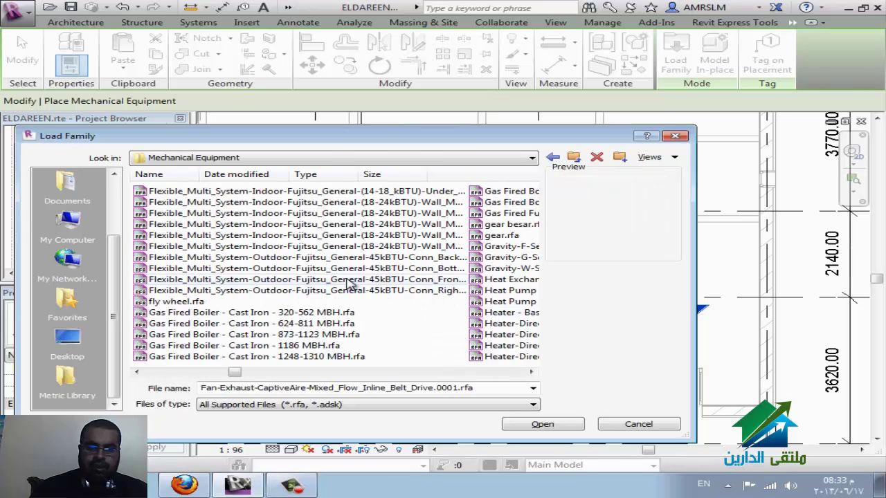
Load the Flexible_Multi_System Outdoor Fujitsu 45kBTU Conn_Front family
{"action": "left_click", "coordinate": [349, 280]}
{"action": "scroll", "coordinate": [356, 287], "scroll_direction": "down", "scroll_amount": 3}
{"action": "scroll", "coordinate": [360, 288], "scroll_direction": "down", "scroll_amount": 2}
{"action": "scroll", "coordinate": [366, 289], "scroll_direction": "up", "scroll_amount": 3}
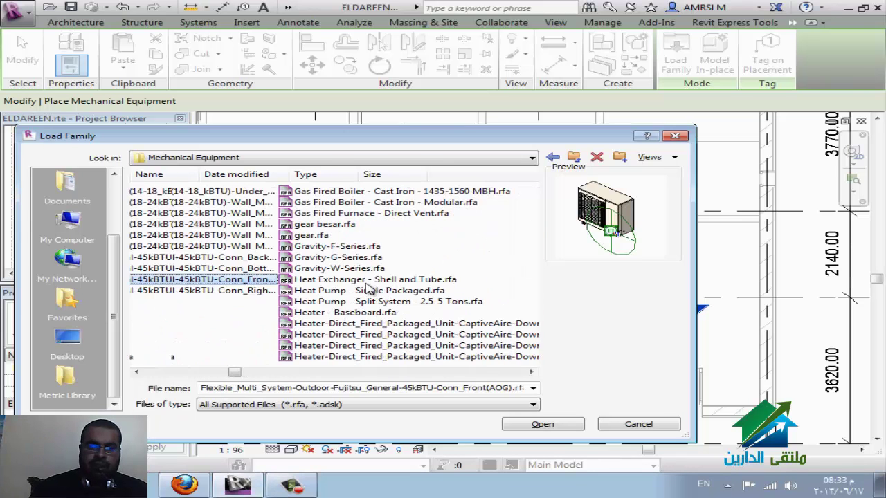
{"action": "scroll", "coordinate": [366, 289], "scroll_direction": "up", "scroll_amount": 3}
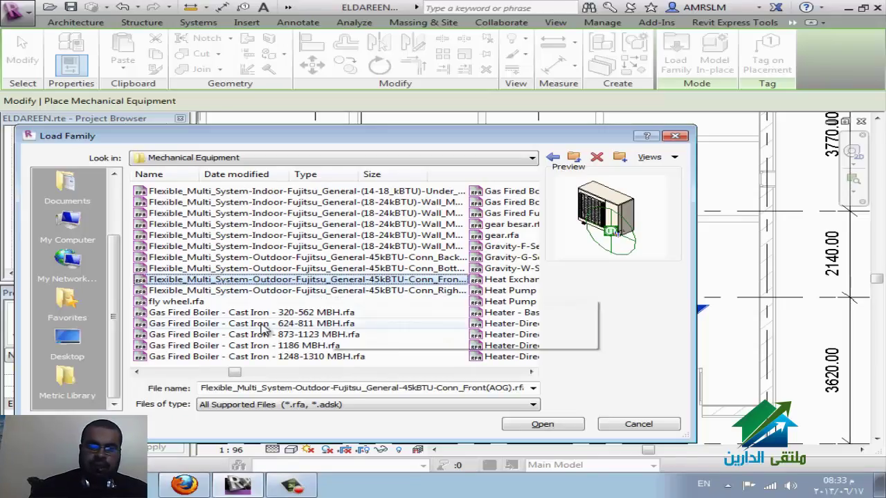
{"action": "left_click", "coordinate": [543, 424]}
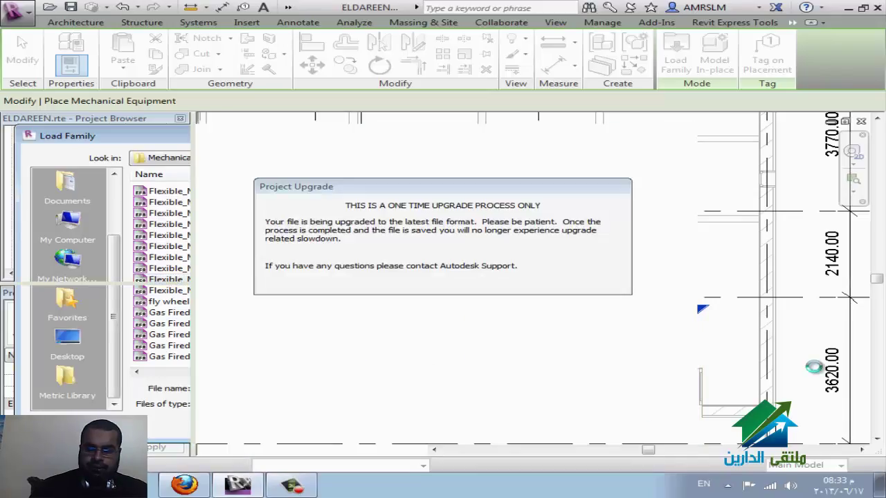
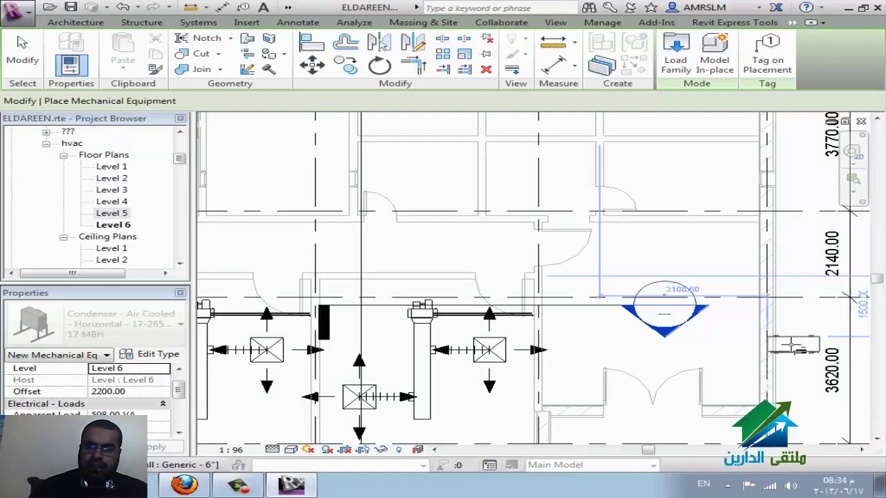
Place the outdoor unit, rotated vertical, against the right-hand wall of Level 6
{"action": "key", "text": "space"}
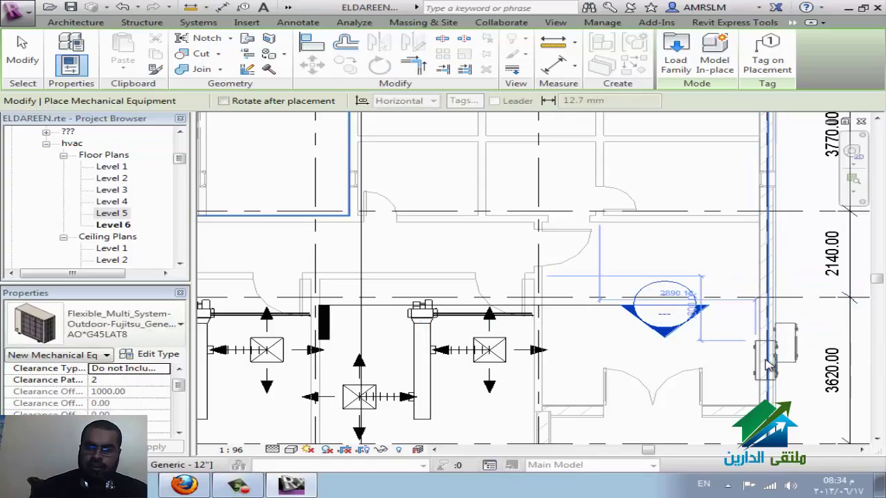
{"action": "left_click", "coordinate": [775, 364]}
{"action": "key", "text": "Escape"}
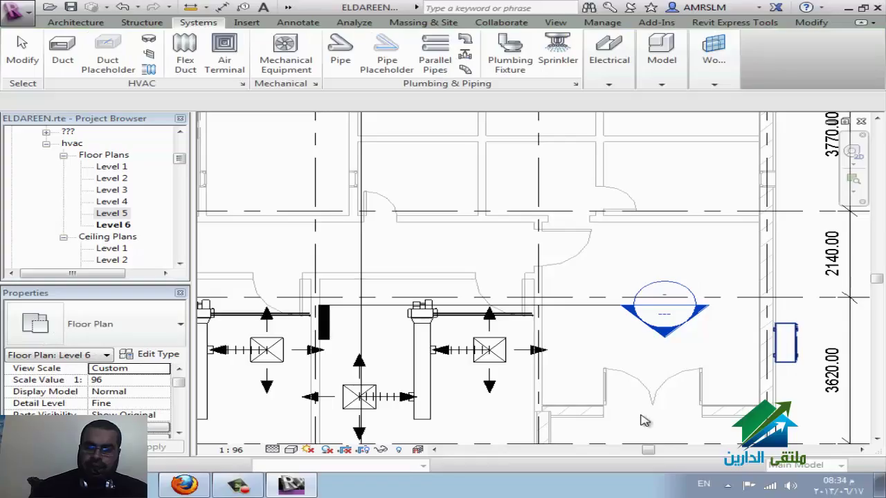
Check the placed unit's Level in Properties and leave it on Level 6
{"action": "left_click", "coordinate": [785, 343]}
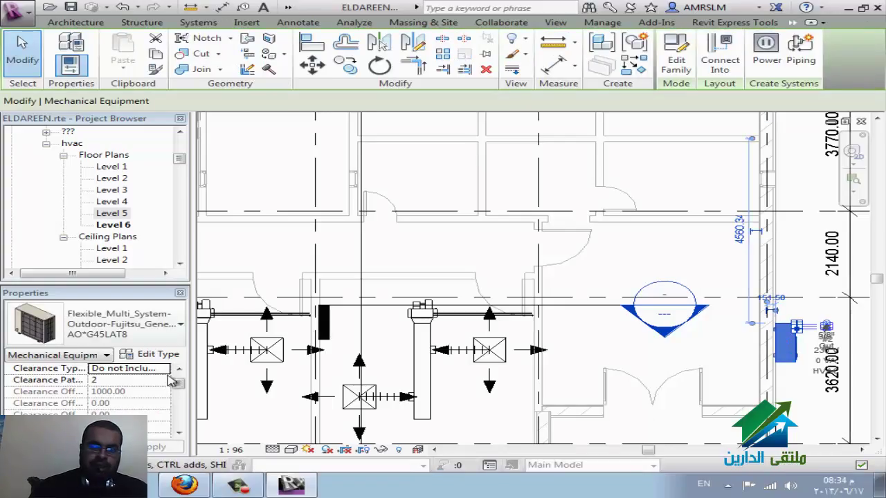
{"action": "left_click_drag", "start_coordinate": [177, 382], "coordinate": [180, 395]}
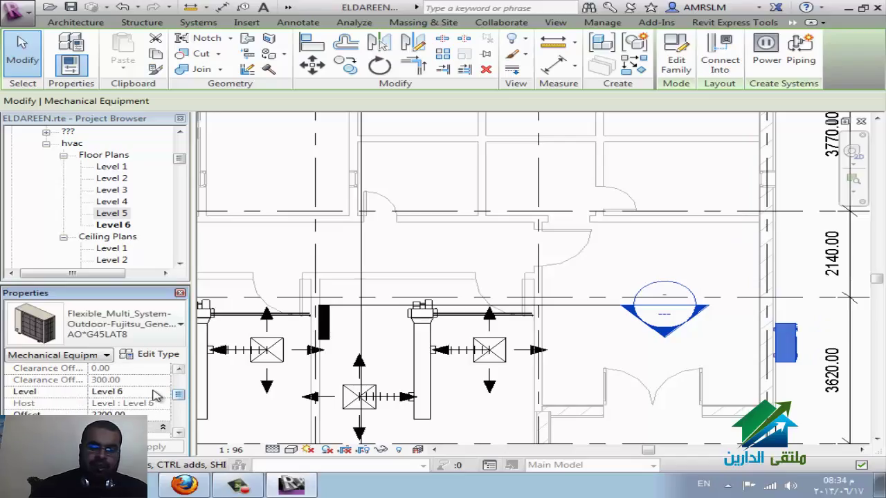
{"action": "left_click", "coordinate": [157, 395]}
{"action": "left_click", "coordinate": [164, 394]}
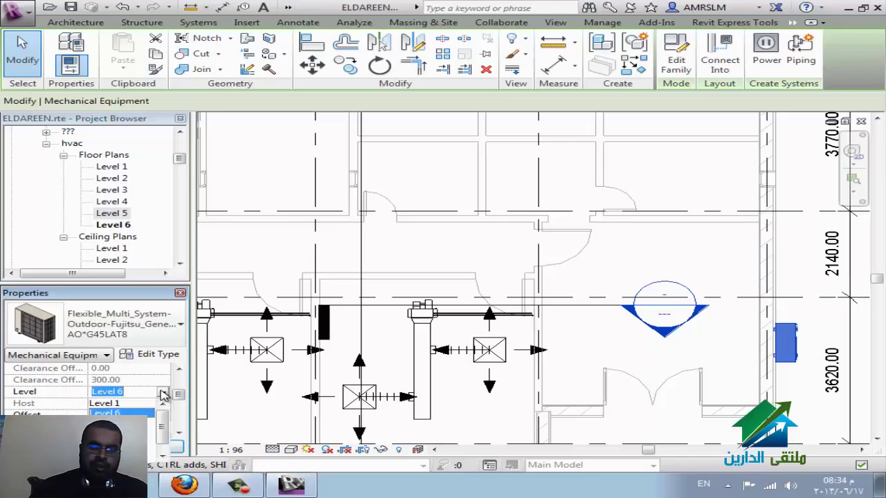
{"action": "left_click", "coordinate": [164, 394]}
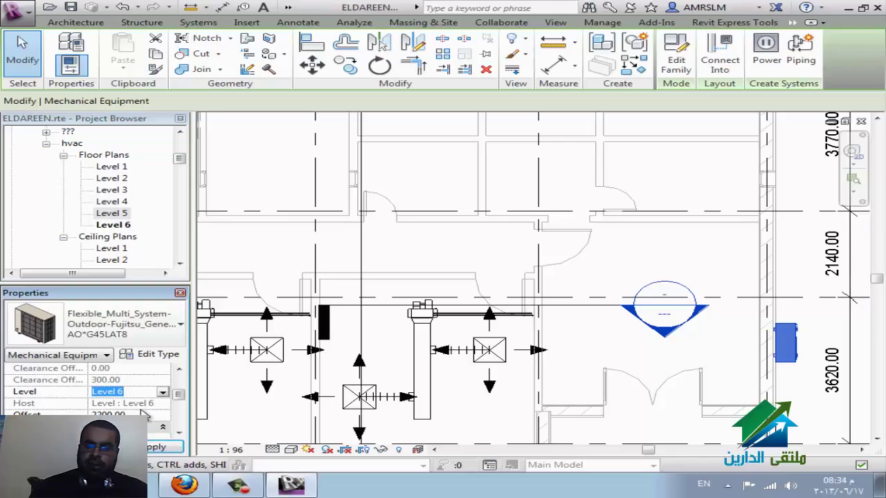
{"action": "left_click", "coordinate": [713, 360]}
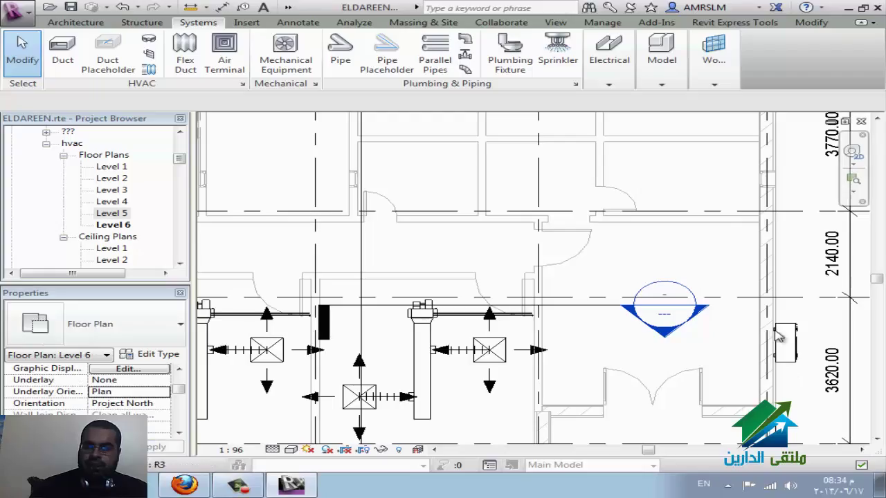
In the Level 6 ceiling plan, move the outdoor unit to Level 1 with a 1500 offset
{"action": "key", "text": "z"}
{"action": "key", "text": "f"}
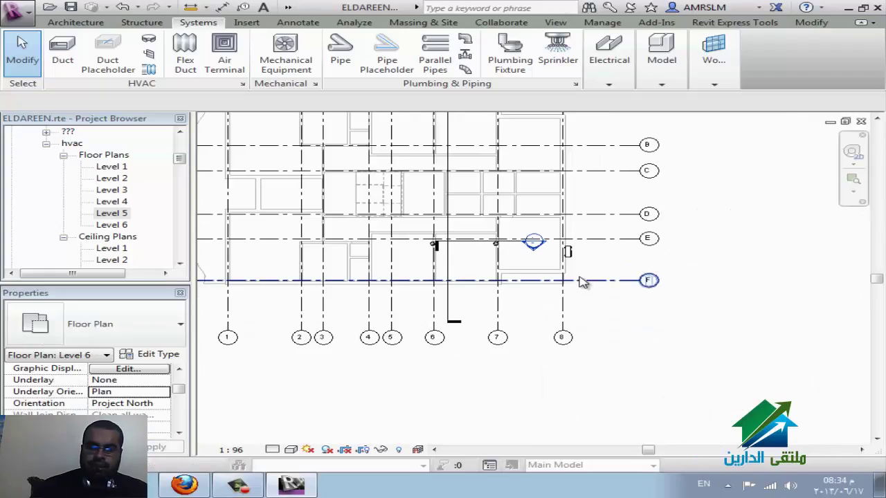
{"action": "key", "text": "ctrl+Tab"}
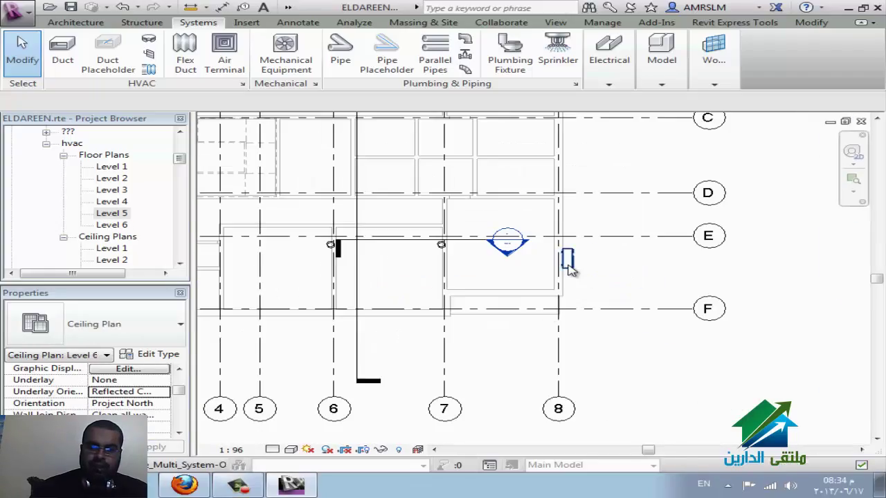
{"action": "left_click", "coordinate": [566, 265]}
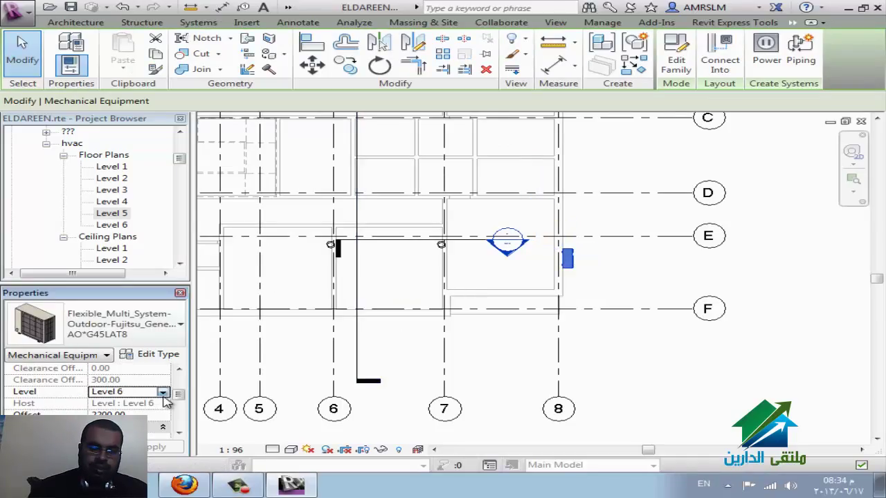
{"action": "left_click", "coordinate": [163, 391]}
{"action": "left_click", "coordinate": [115, 403]}
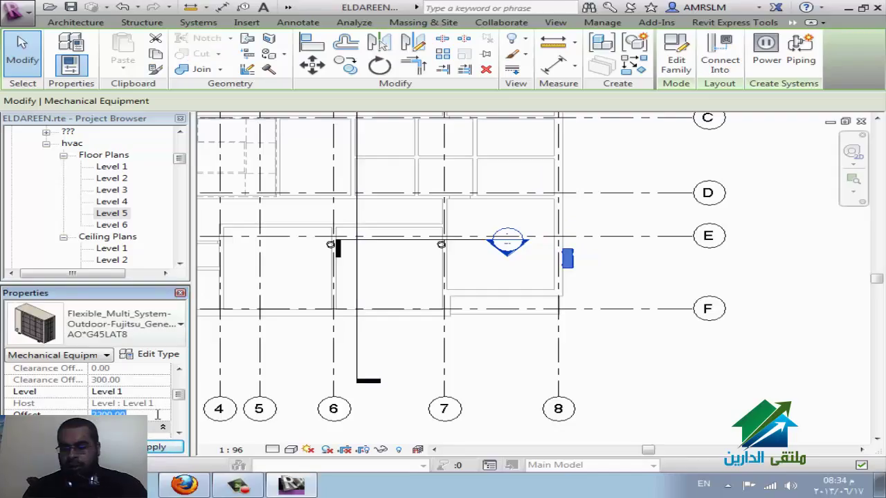
{"action": "type", "text": "1500"}
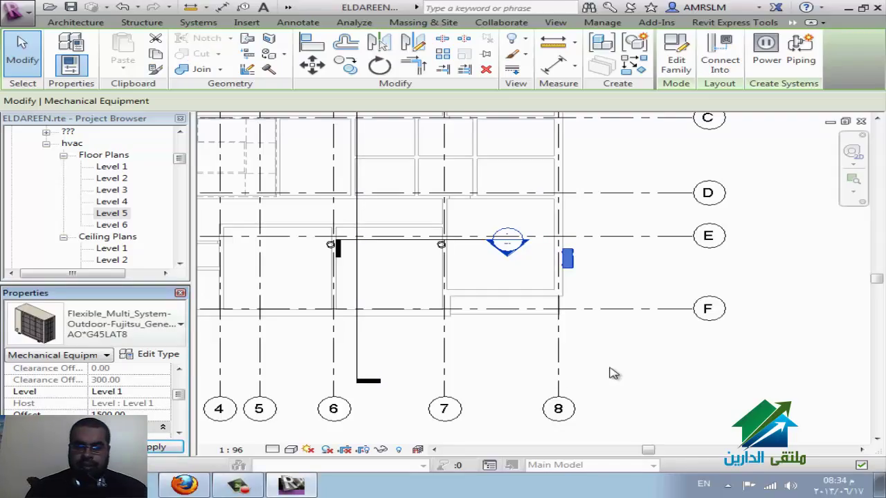
{"action": "left_click", "coordinate": [606, 269]}
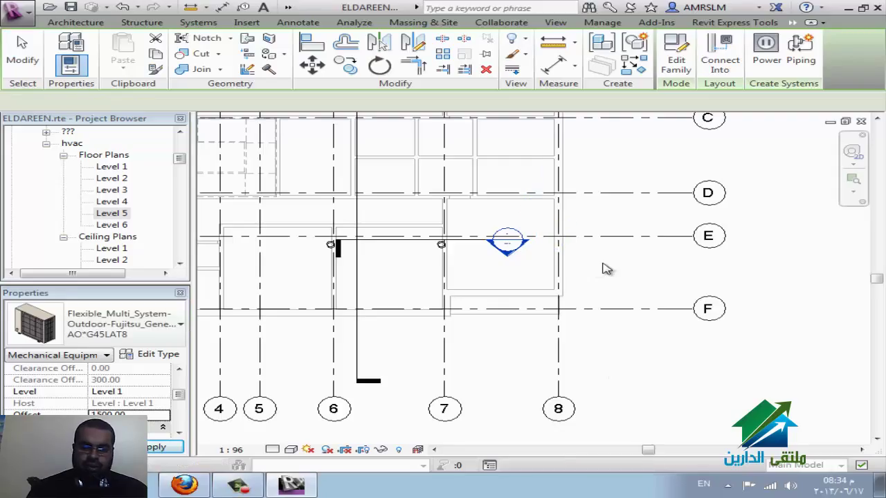
Add the outdoor unit's connector to a system
{"action": "left_click", "coordinate": [568, 258]}
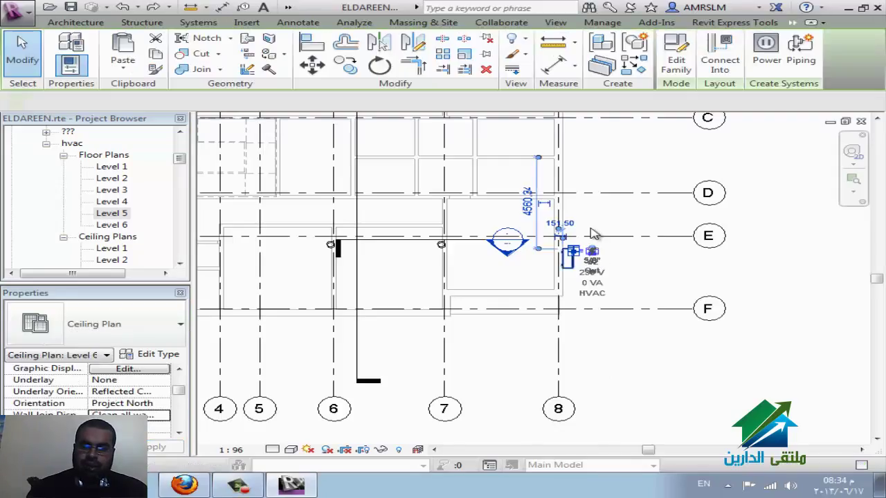
{"action": "scroll", "coordinate": [592, 234], "scroll_direction": "up", "scroll_amount": 2}
{"action": "scroll", "coordinate": [564, 258], "scroll_direction": "up", "scroll_amount": 3}
{"action": "scroll", "coordinate": [553, 290], "scroll_direction": "up", "scroll_amount": 1}
{"action": "scroll", "coordinate": [564, 346], "scroll_direction": "up", "scroll_amount": 1}
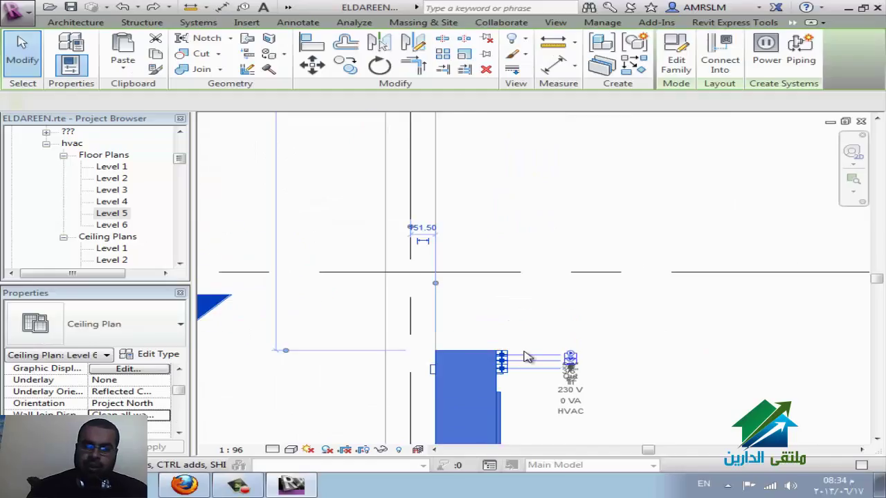
{"action": "right_click", "coordinate": [505, 359]}
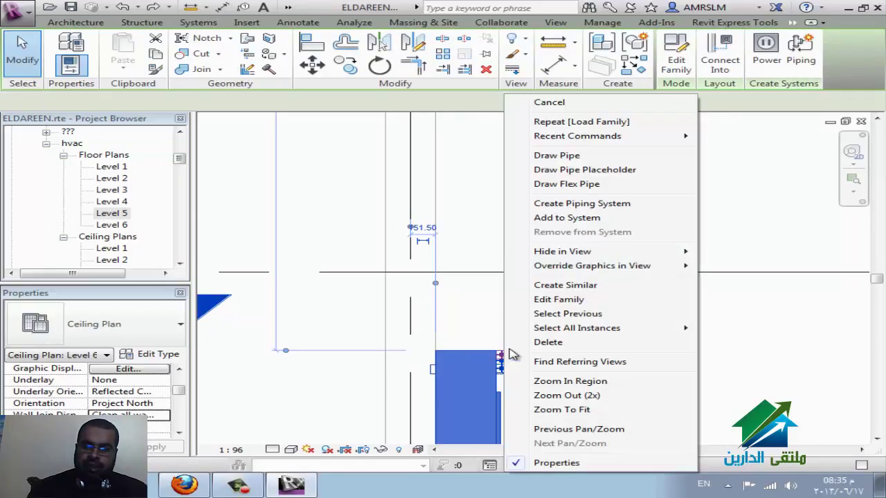
{"action": "left_click", "coordinate": [544, 217]}
{"action": "left_click", "coordinate": [533, 192]}
Pan the plan toward grid A, then switch to the WizIQ class in Firefox
{"action": "scroll", "coordinate": [533, 192], "scroll_direction": "down", "scroll_amount": 3}
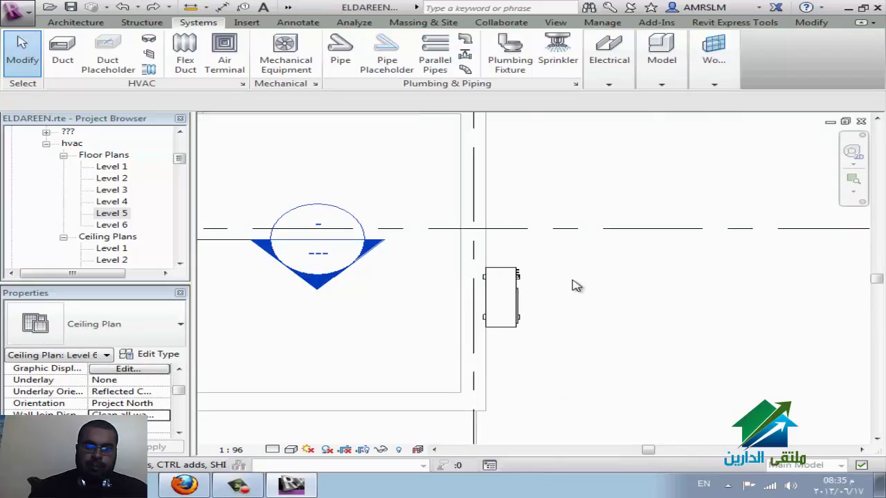
{"action": "scroll", "coordinate": [552, 289], "scroll_direction": "down", "scroll_amount": 3}
{"action": "scroll", "coordinate": [498, 281], "scroll_direction": "down", "scroll_amount": 2}
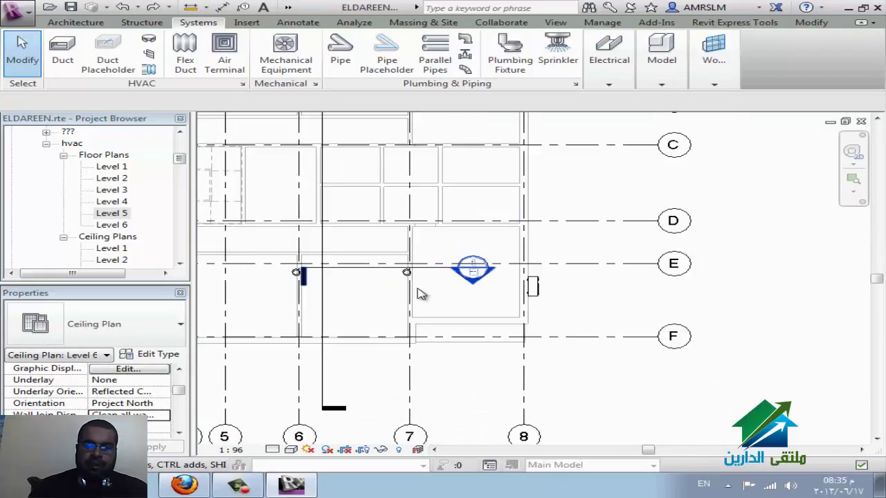
{"action": "scroll", "coordinate": [530, 287], "scroll_direction": "down", "scroll_amount": 2}
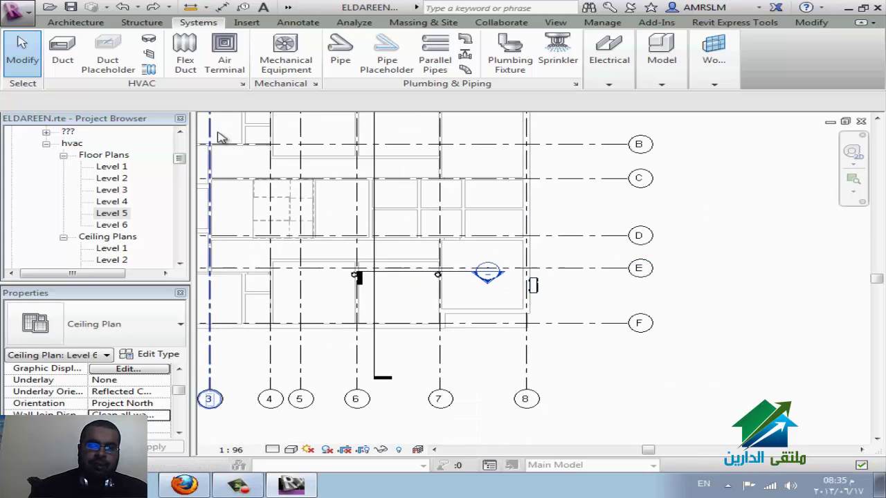
{"action": "middle_click_drag", "start_coordinate": [274, 143], "coordinate": [384, 174]}
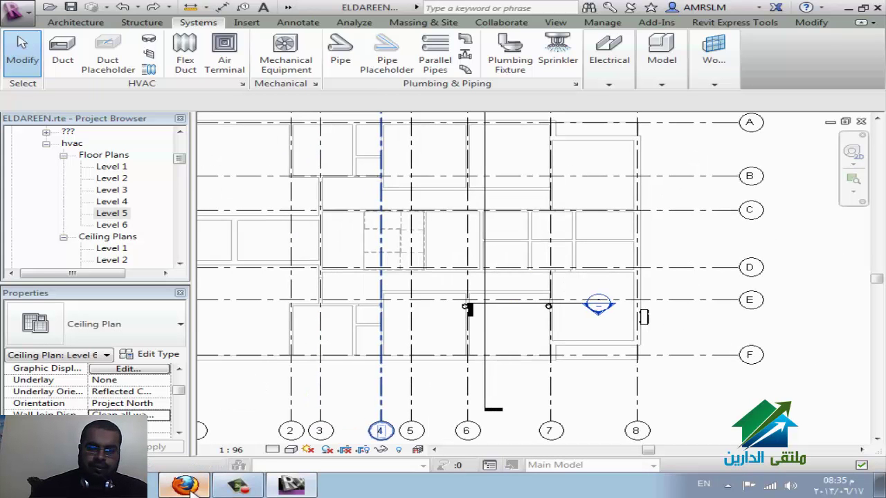
{"action": "left_click", "coordinate": [184, 485]}
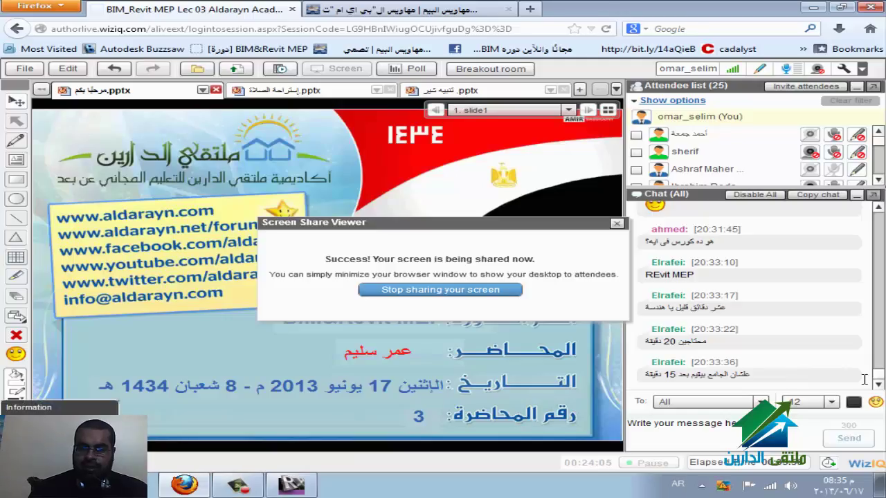
Show the استراحة الصلاة.pptx prayer-break slide and stop sharing the desktop screen
{"action": "scroll", "coordinate": [864, 379], "scroll_direction": "up", "scroll_amount": 3}
{"action": "scroll", "coordinate": [864, 379], "scroll_direction": "down", "scroll_amount": 3}
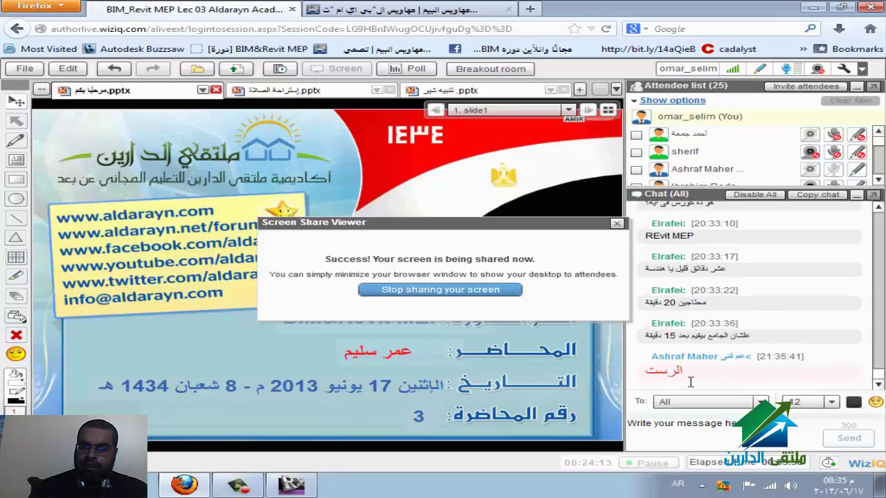
{"action": "left_click", "coordinate": [302, 96]}
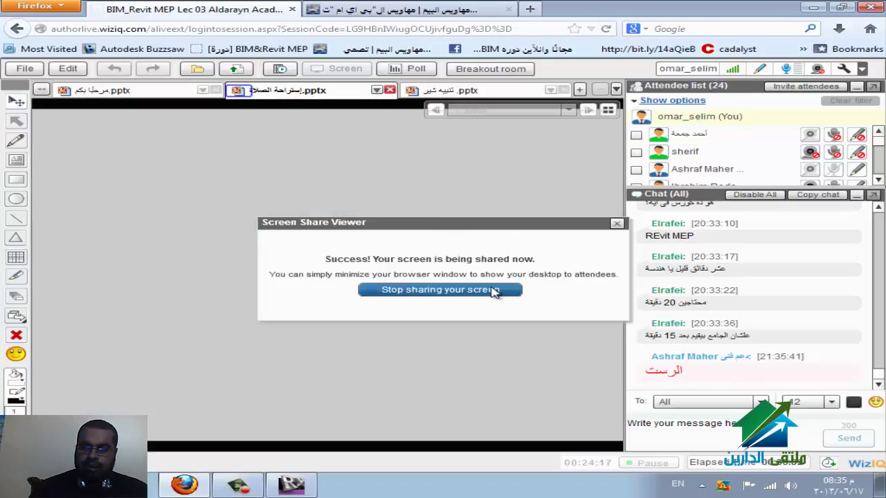
{"action": "left_click", "coordinate": [493, 291]}
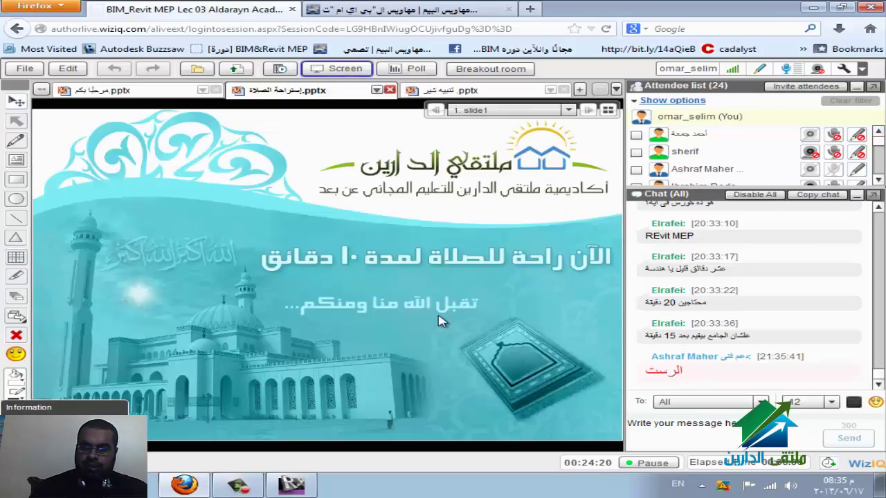
{"action": "left_click", "coordinate": [689, 431]}
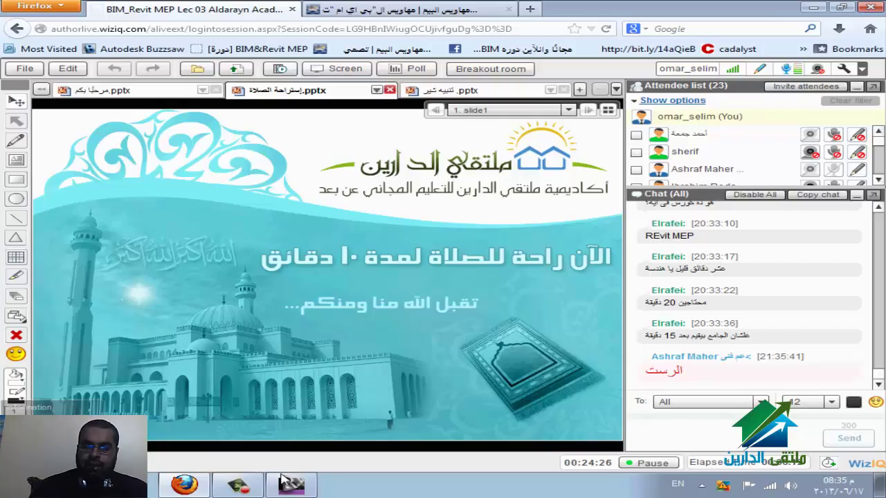
{"action": "mouse_move", "coordinate": [238, 485]}
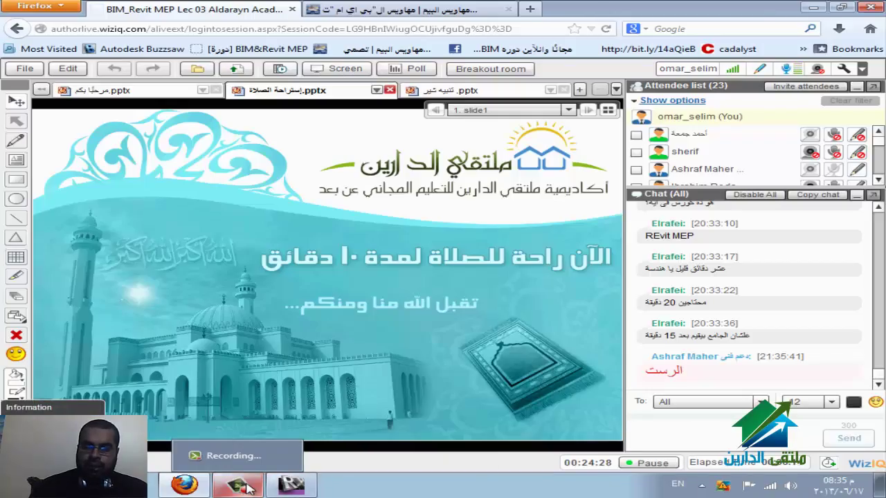
Pause the screen recorder, restart desktop screen sharing, and return to Revit
{"action": "left_click", "coordinate": [249, 488]}
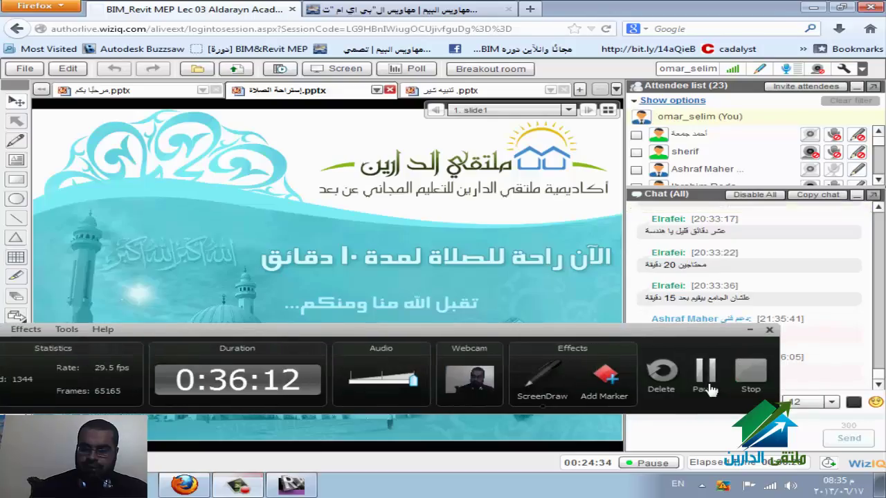
{"action": "left_click", "coordinate": [705, 372]}
{"action": "left_click", "coordinate": [334, 70]}
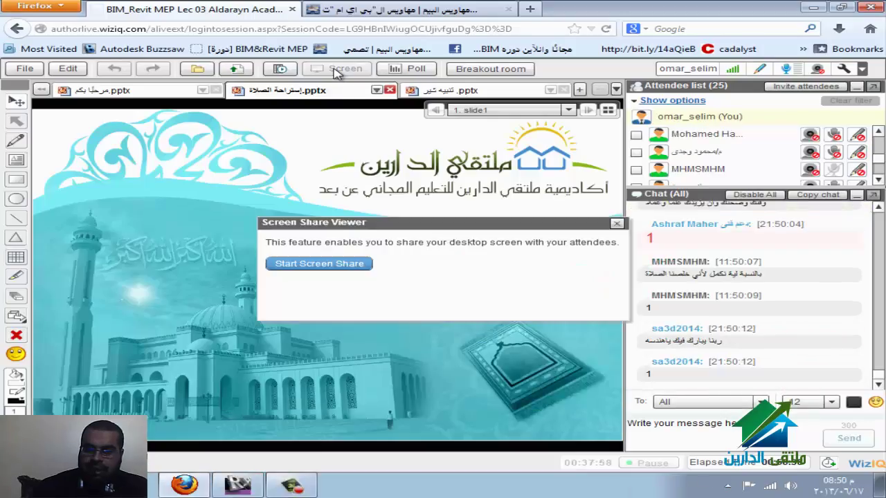
{"action": "left_click", "coordinate": [351, 263]}
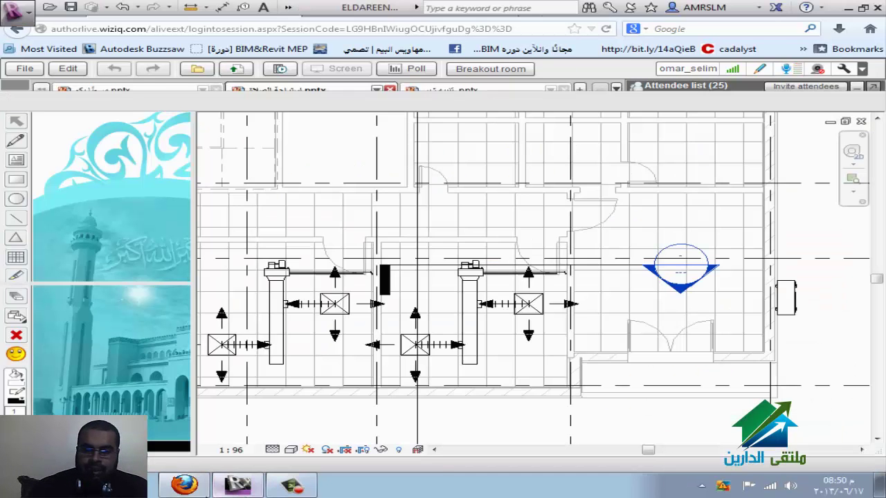
{"action": "left_click", "coordinate": [247, 483]}
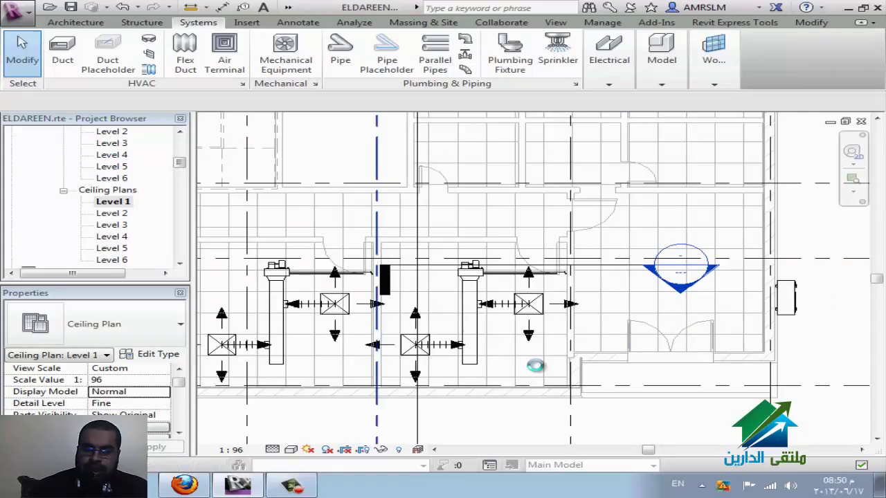
Set the vertical duct below the unit to 14" width
{"action": "scroll", "coordinate": [535, 365], "scroll_direction": "up", "scroll_amount": 1}
{"action": "scroll", "coordinate": [519, 330], "scroll_direction": "up", "scroll_amount": 1}
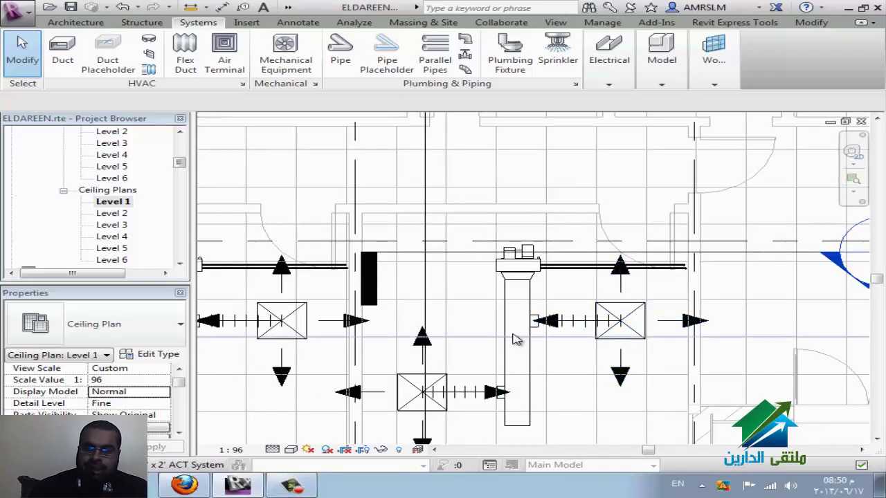
{"action": "left_click", "coordinate": [525, 365]}
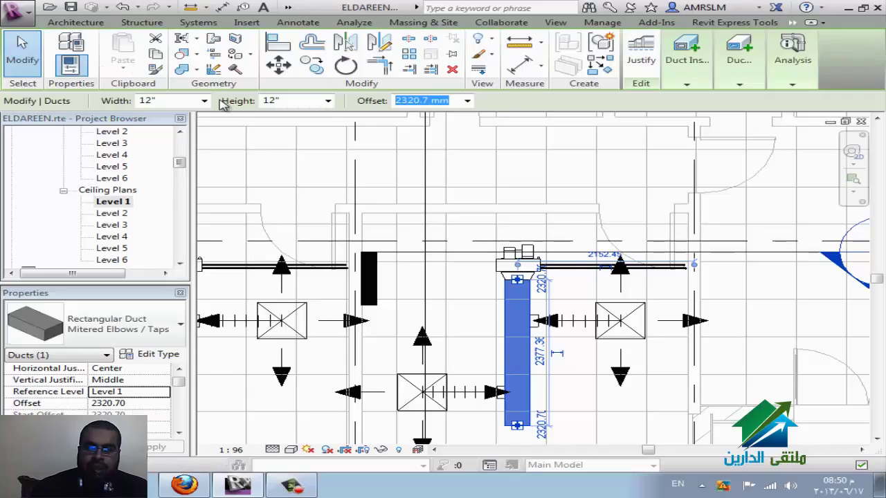
{"action": "left_click", "coordinate": [204, 101]}
{"action": "left_click", "coordinate": [181, 133]}
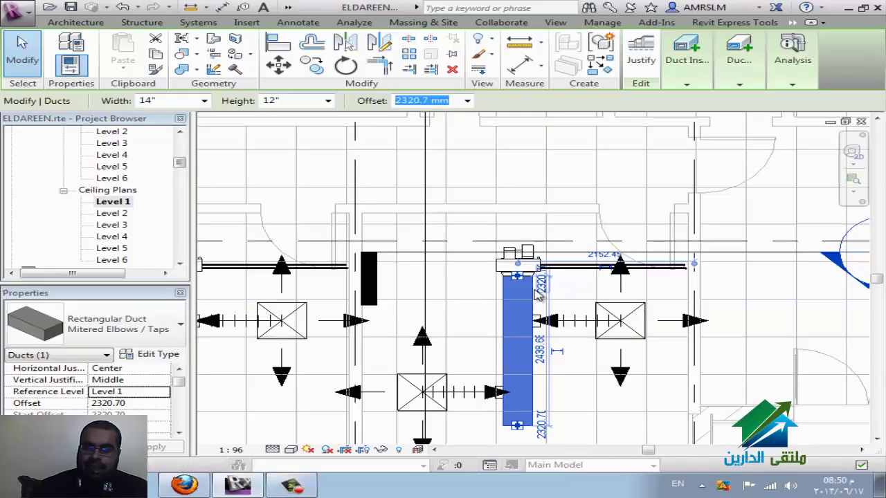
Look through the duct analysis, insulation and hidden contextual tab options
{"action": "left_click", "coordinate": [789, 55]}
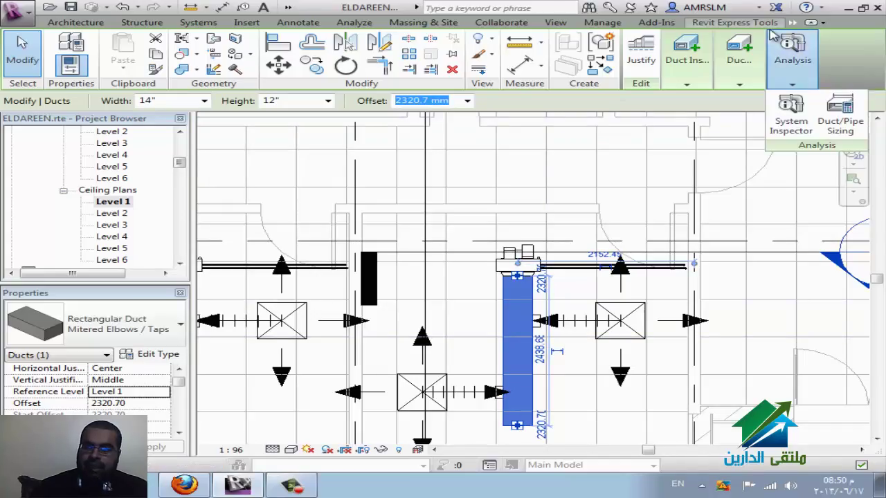
{"action": "left_click", "coordinate": [686, 83]}
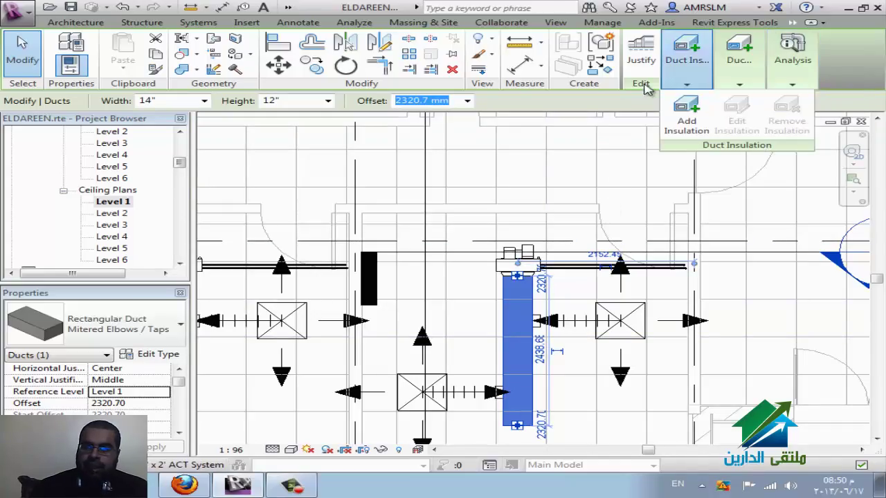
{"action": "left_click", "coordinate": [739, 83]}
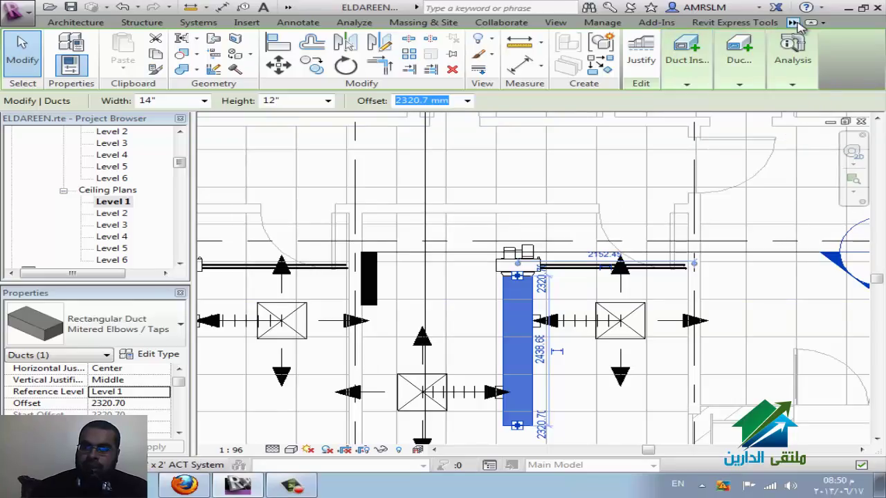
{"action": "left_click", "coordinate": [794, 22]}
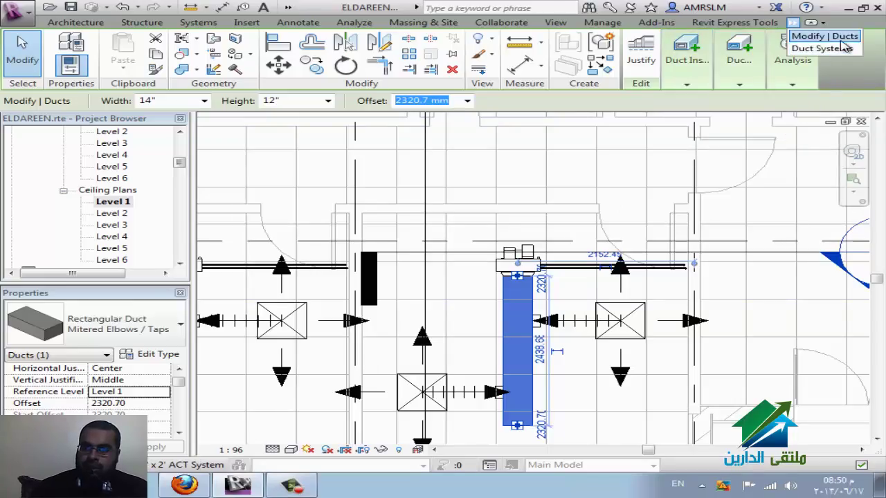
{"action": "left_click", "coordinate": [826, 36]}
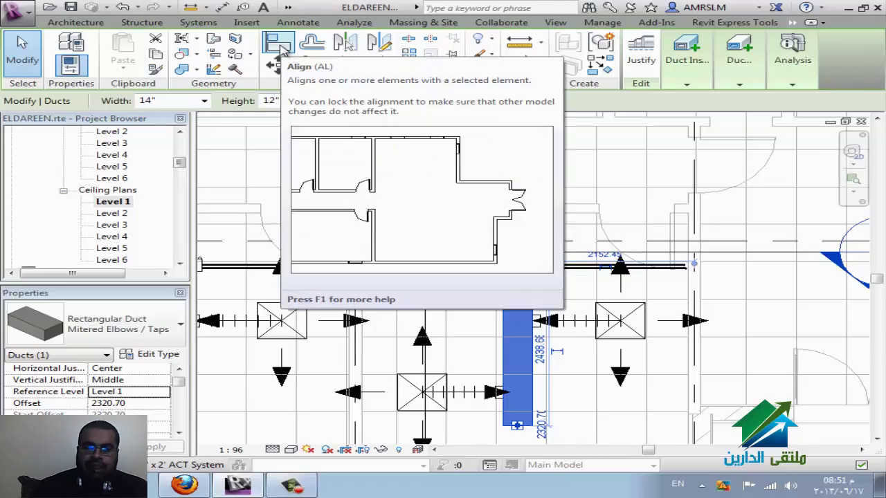
Start aligning the duct, dismiss the unsaved-project reminder, then cancel the alignment
{"action": "left_click", "coordinate": [280, 47]}
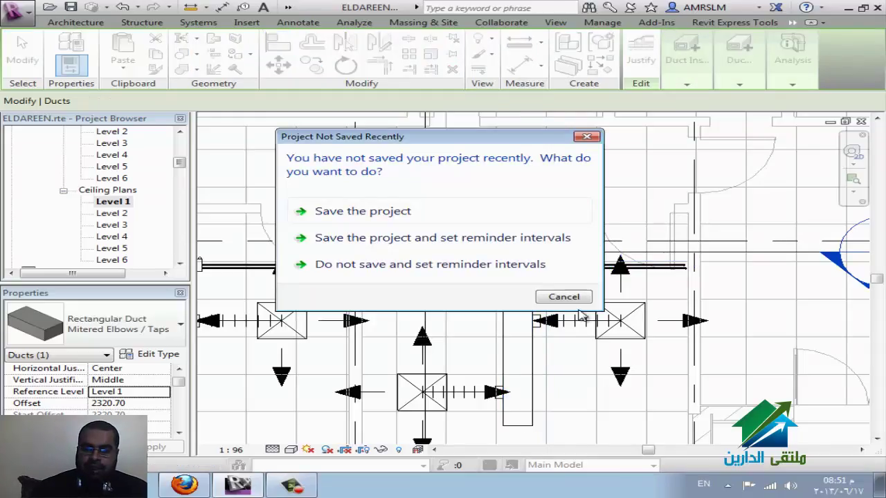
{"action": "left_click", "coordinate": [577, 303]}
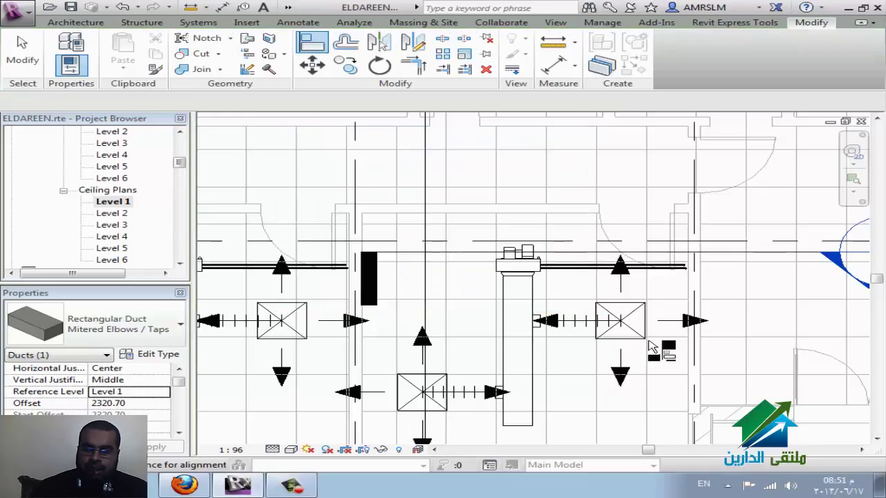
{"action": "left_click", "coordinate": [534, 405]}
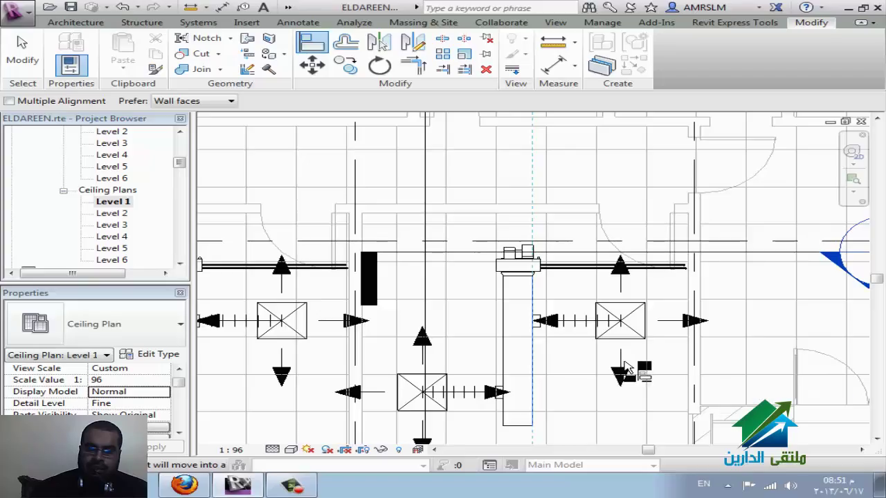
{"action": "key", "text": "Escape"}
{"action": "key", "text": "Escape"}
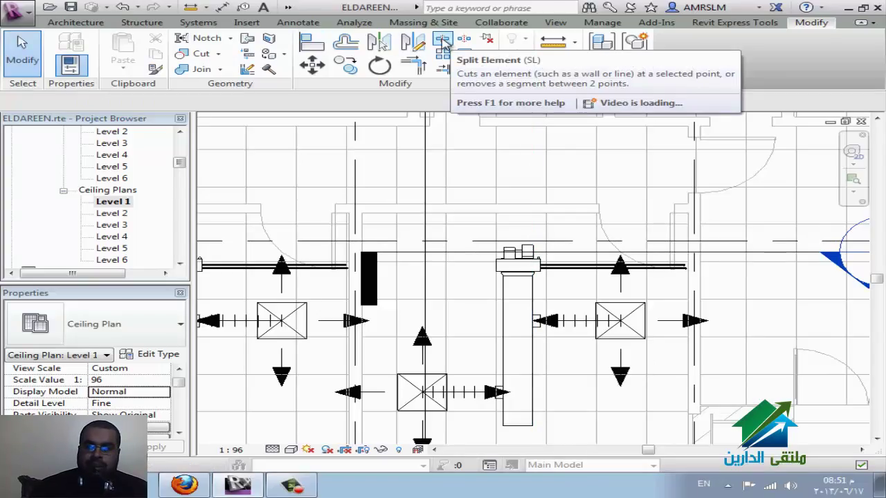
Split the vertical duct partway down and set the lower segment's width to 12"
{"action": "left_click", "coordinate": [443, 40]}
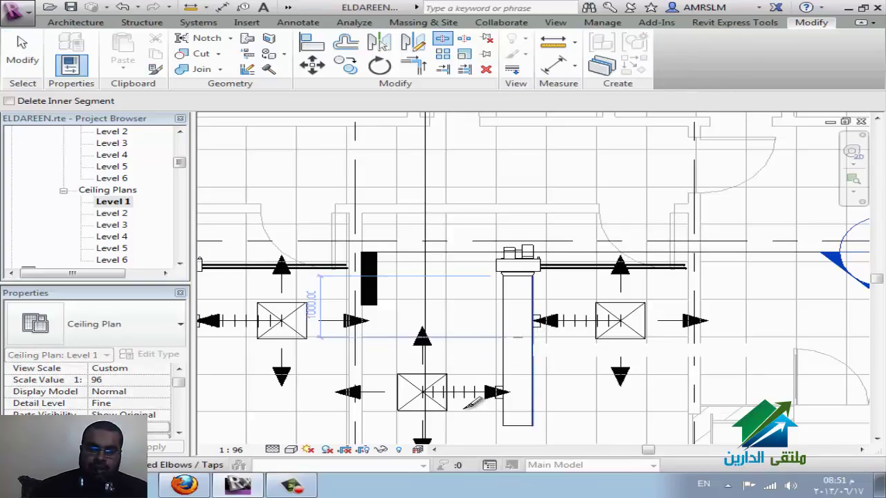
{"action": "left_click", "coordinate": [517, 337]}
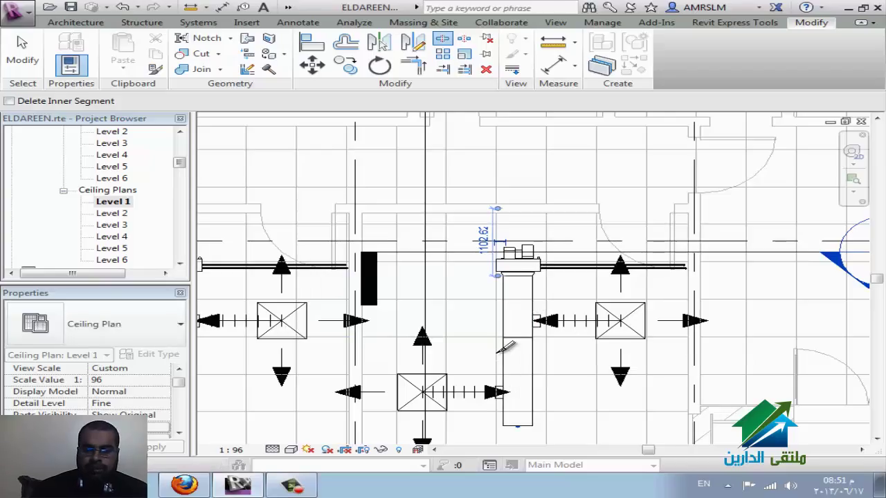
{"action": "key", "text": "Escape"}
{"action": "key", "text": "Escape"}
{"action": "left_click", "coordinate": [530, 366]}
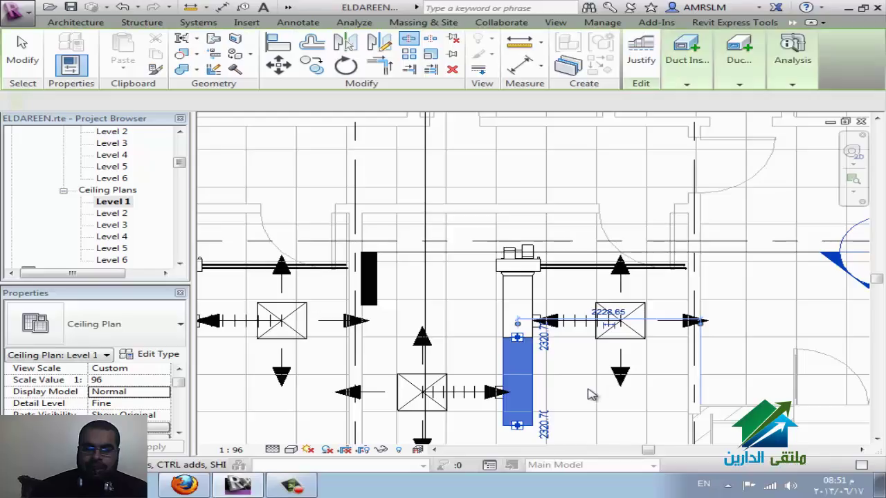
{"action": "left_click", "coordinate": [206, 101]}
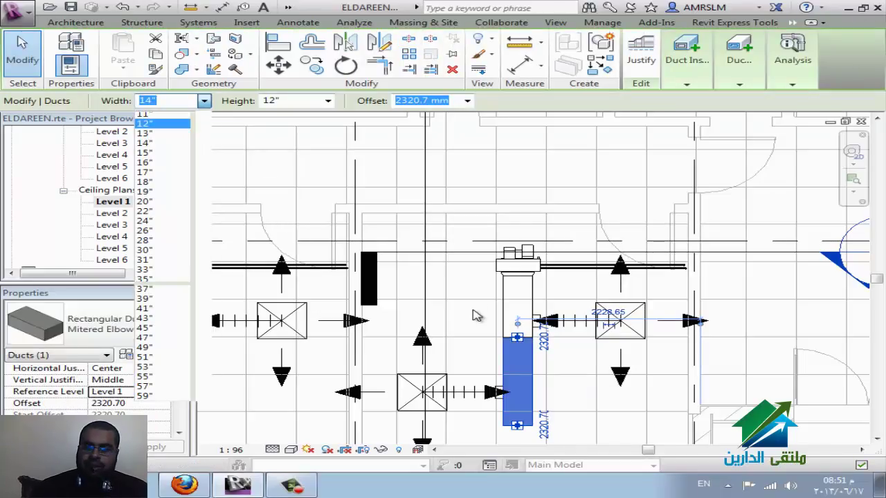
{"action": "key", "text": "Return"}
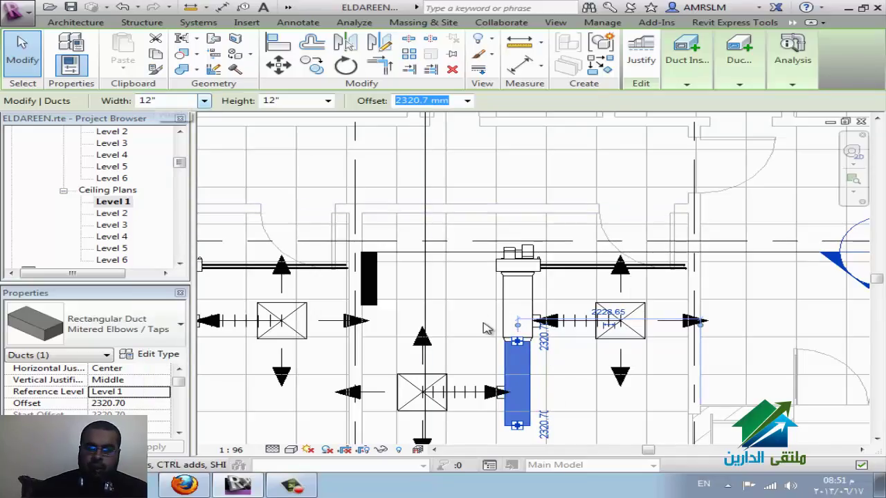
Zoom in and select the transition fitting between the 14"×12" and 12"×12" ducts
{"action": "key", "text": "Escape"}
{"action": "key", "text": "Escape"}
{"action": "scroll", "coordinate": [542, 346], "scroll_direction": "up", "scroll_amount": 1}
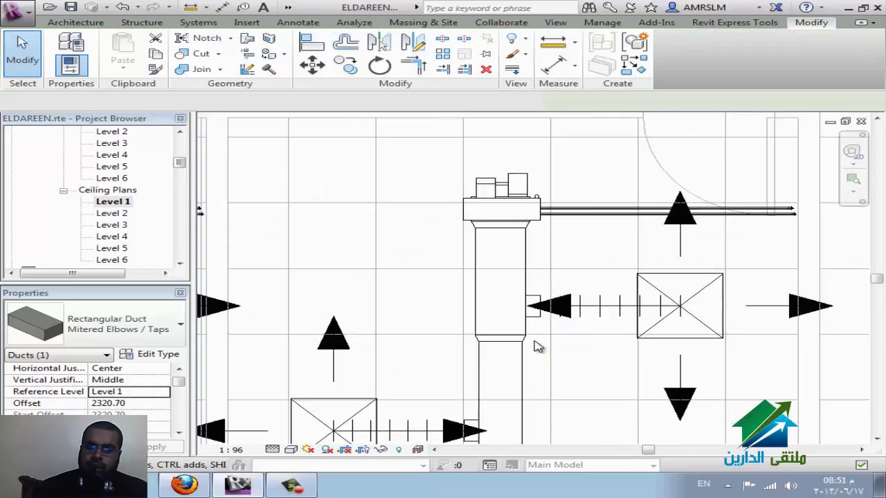
{"action": "scroll", "coordinate": [533, 346], "scroll_direction": "up", "scroll_amount": 1}
{"action": "scroll", "coordinate": [526, 343], "scroll_direction": "up", "scroll_amount": 1}
{"action": "left_click", "coordinate": [518, 339]}
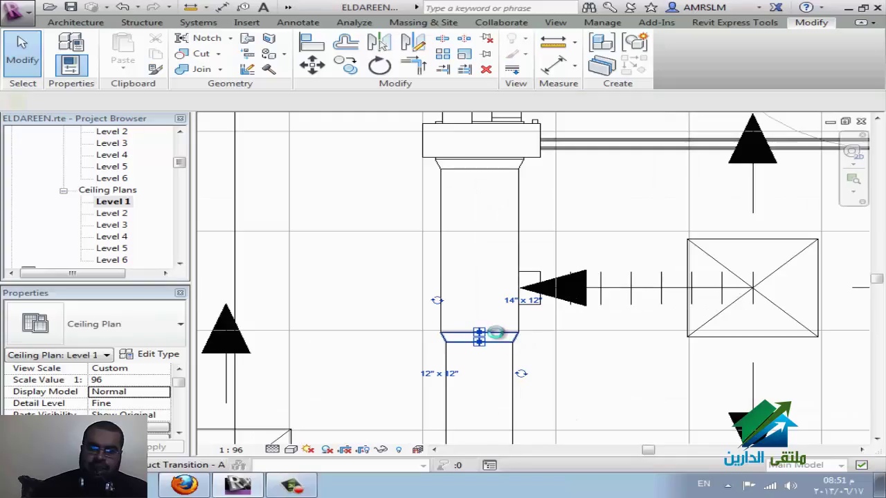
{"action": "left_click", "coordinate": [495, 335]}
{"action": "left_click", "coordinate": [497, 337]}
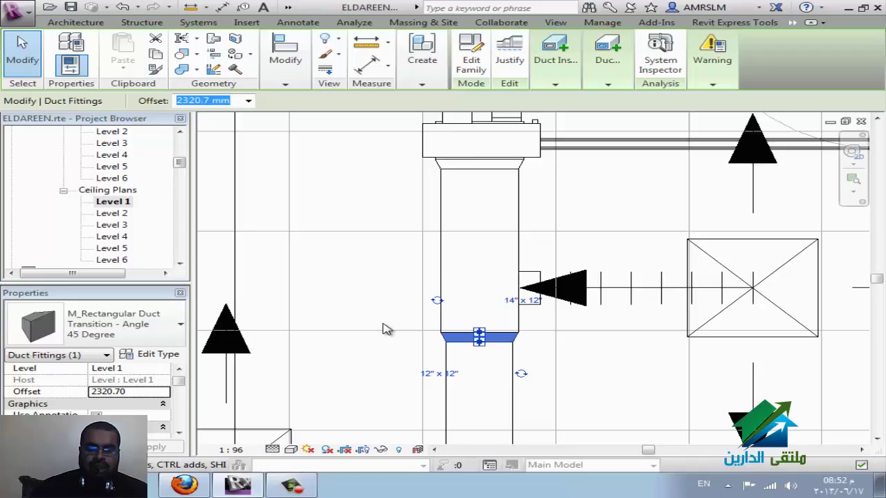
Duplicate the 45 Degree transition type as '30 Degree 2' with a 30° angle
{"action": "left_click", "coordinate": [164, 356]}
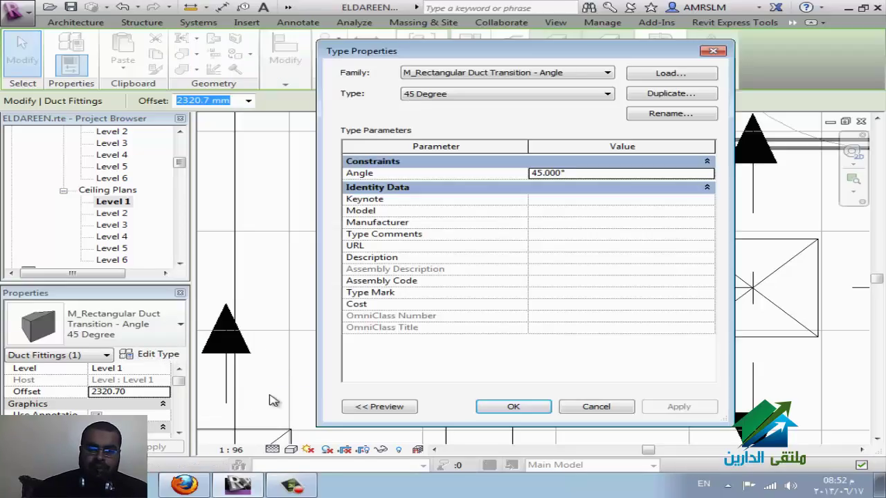
{"action": "left_click", "coordinate": [469, 96]}
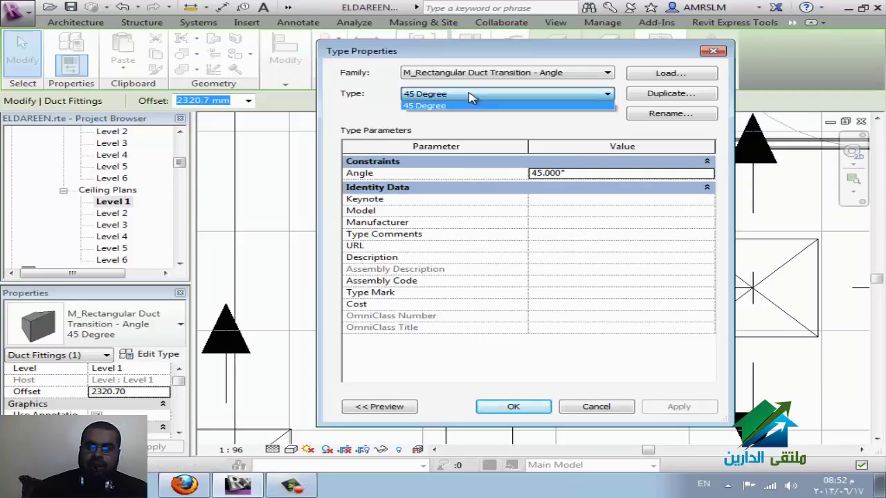
{"action": "left_click", "coordinate": [469, 96]}
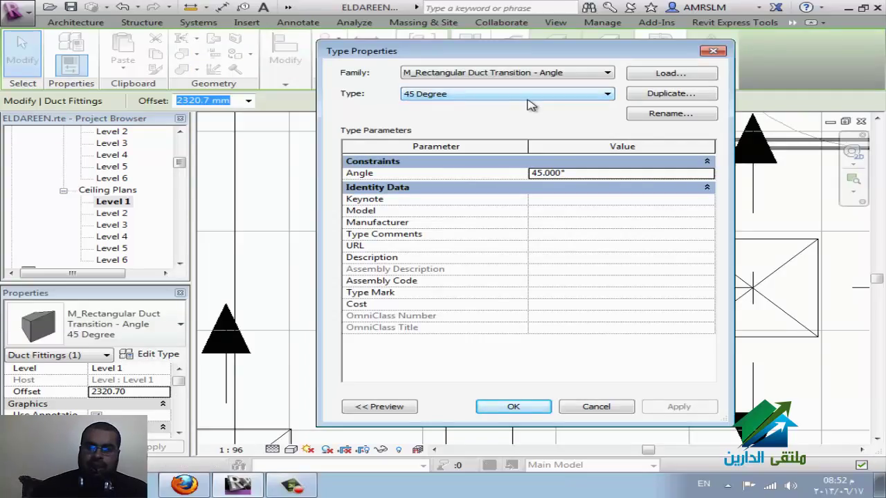
{"action": "left_click", "coordinate": [683, 97]}
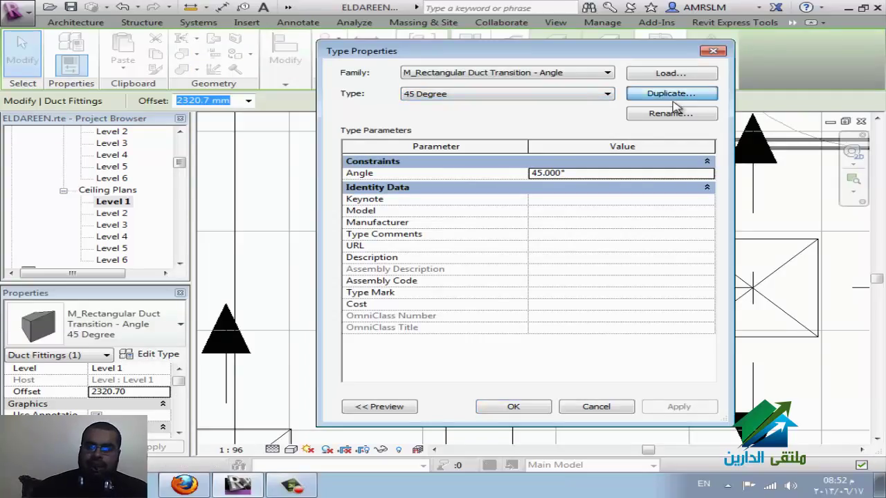
{"action": "left_click", "coordinate": [477, 231]}
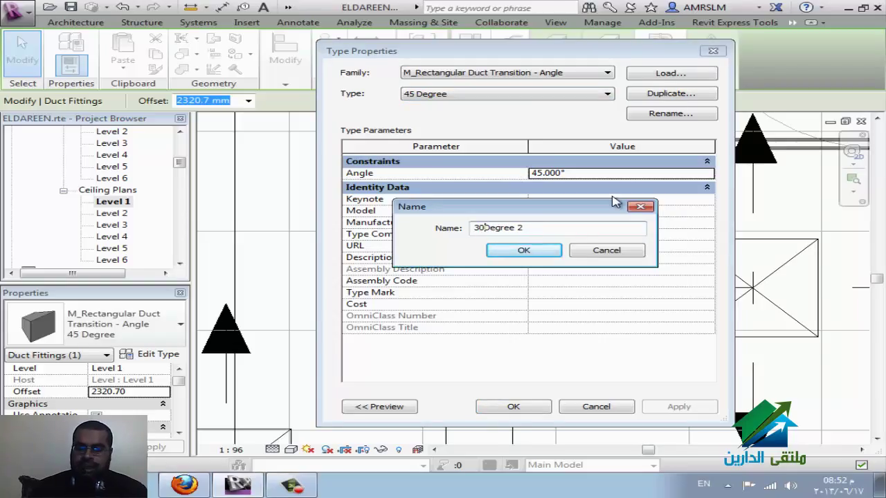
{"action": "left_click", "coordinate": [547, 254]}
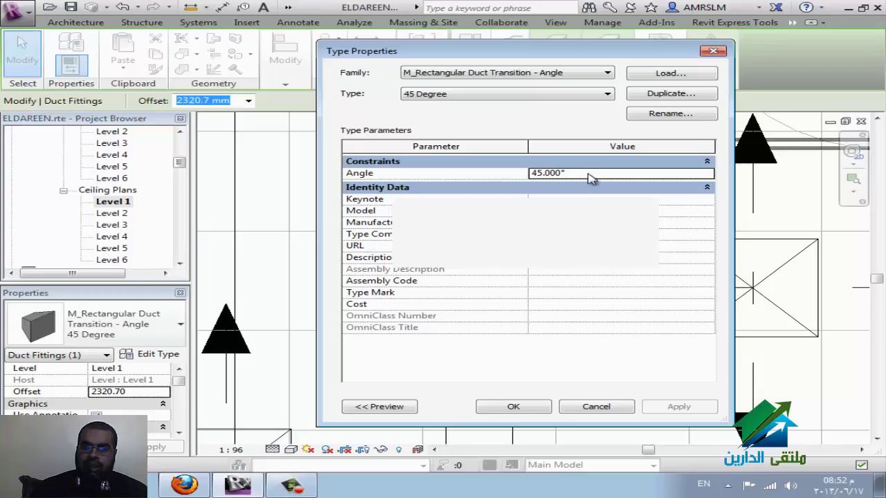
{"action": "left_click", "coordinate": [659, 174]}
{"action": "type", "text": "30"}
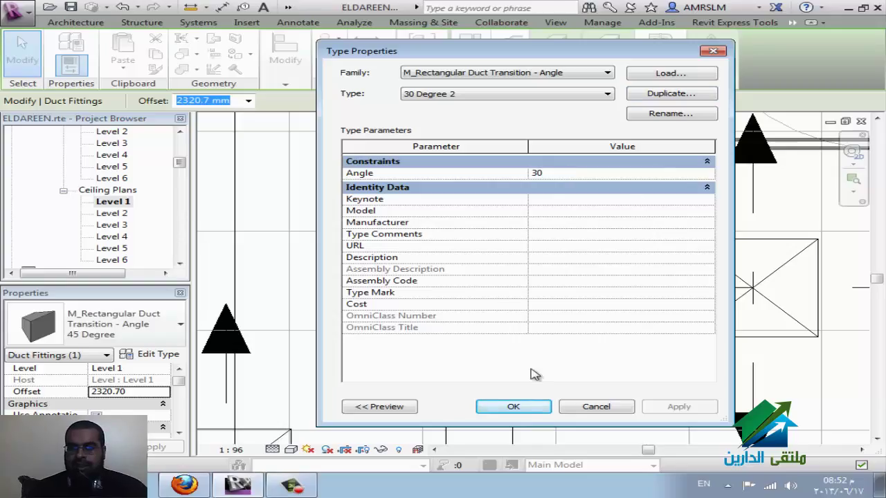
{"action": "left_click", "coordinate": [524, 410]}
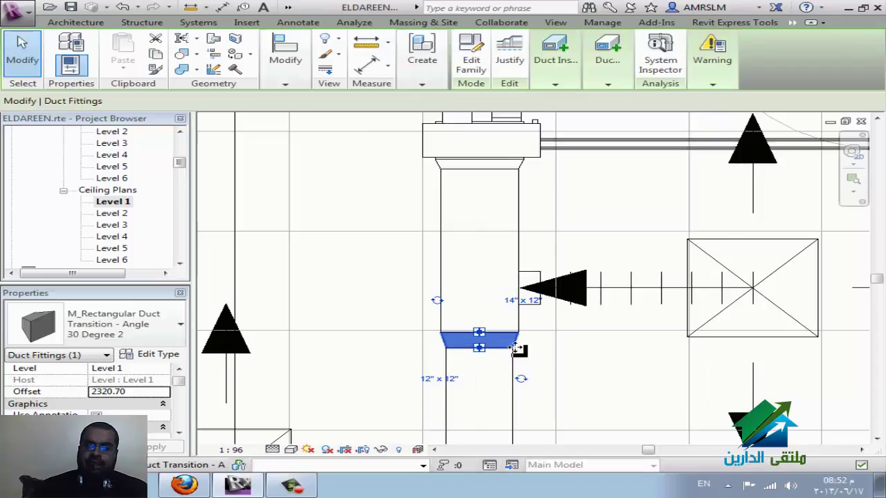
{"action": "left_click", "coordinate": [138, 332]}
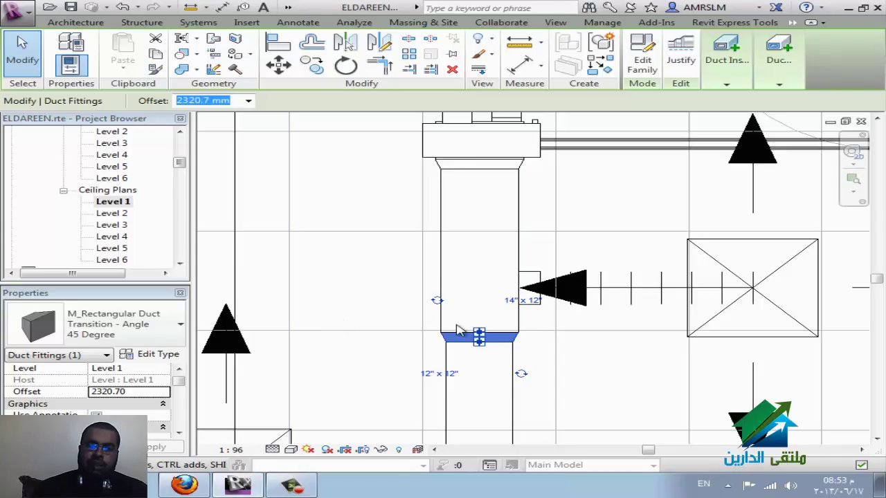
Deselect the transition, then zoom out and pan to show the neighbouring rooms' diffusers
{"action": "left_click", "coordinate": [393, 276]}
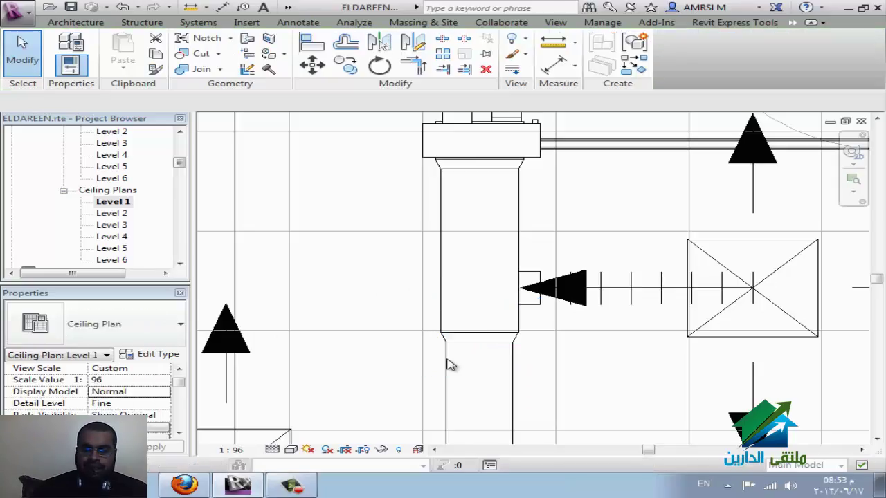
{"action": "scroll", "coordinate": [511, 341], "scroll_direction": "down", "scroll_amount": 2}
{"action": "scroll", "coordinate": [484, 325], "scroll_direction": "down", "scroll_amount": 1}
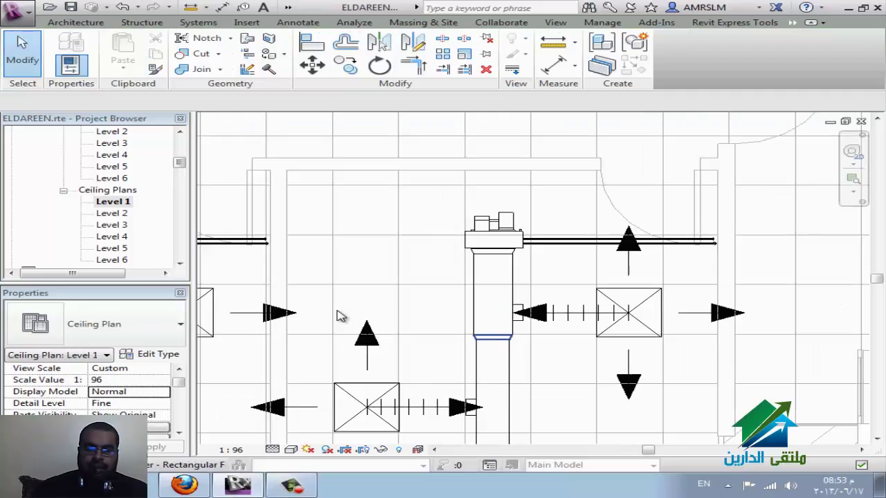
{"action": "scroll", "coordinate": [492, 293], "scroll_direction": "down", "scroll_amount": 1}
{"action": "middle_click_drag", "start_coordinate": [491, 293], "coordinate": [311, 254]}
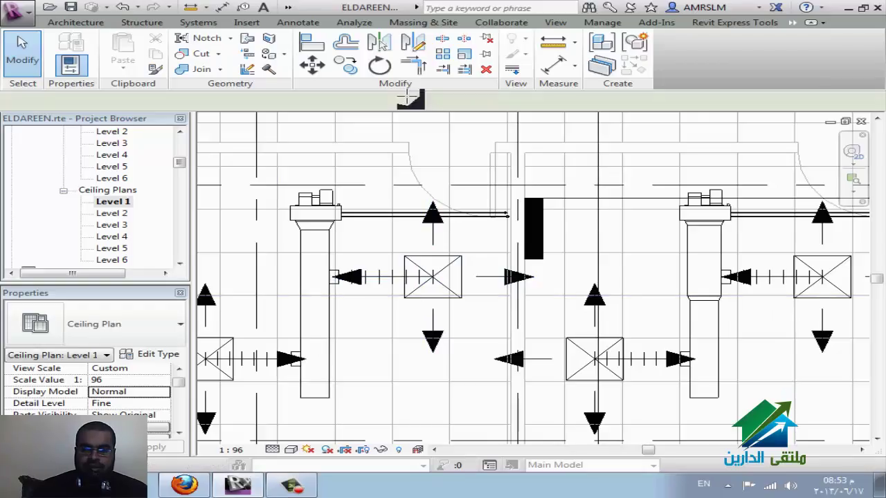
With the Duct tool (DT), draw a 14" horizontal duct segment from the left
{"action": "key", "text": "d"}
{"action": "key", "text": "t"}
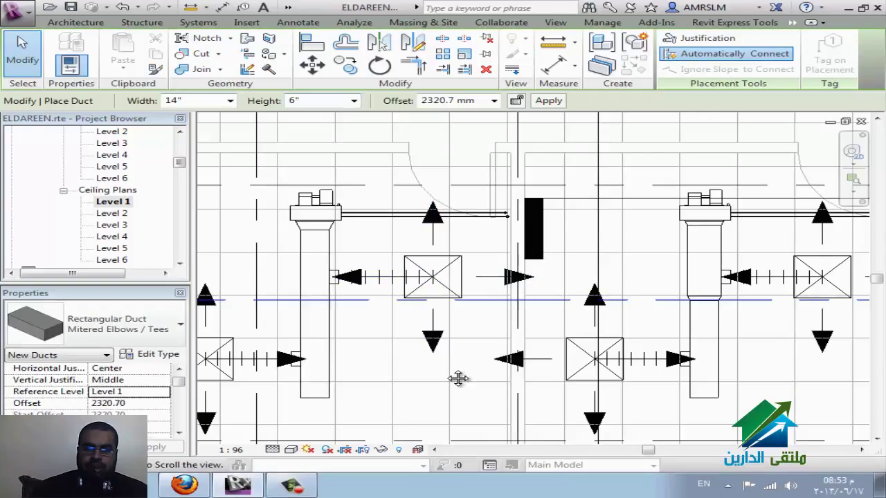
{"action": "scroll", "coordinate": [322, 291], "scroll_direction": "up", "scroll_amount": 5, "text": "ctrl"}
{"action": "left_click", "coordinate": [207, 278]}
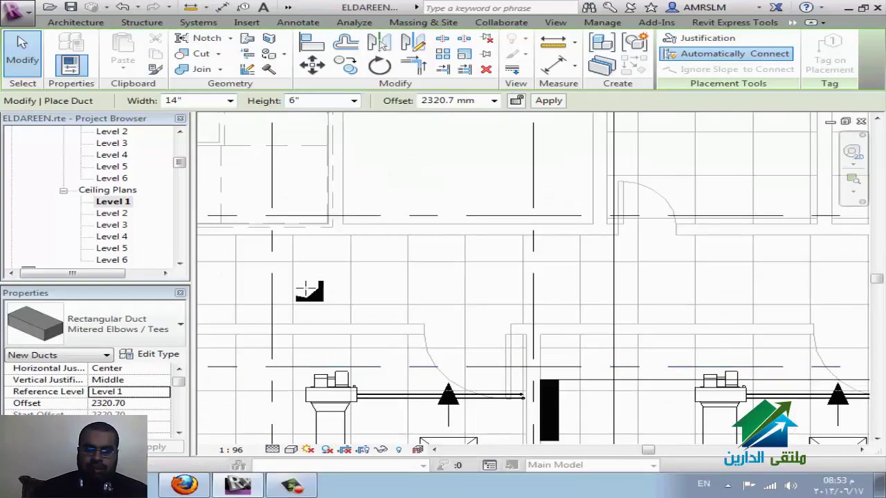
{"action": "left_click", "coordinate": [397, 278]}
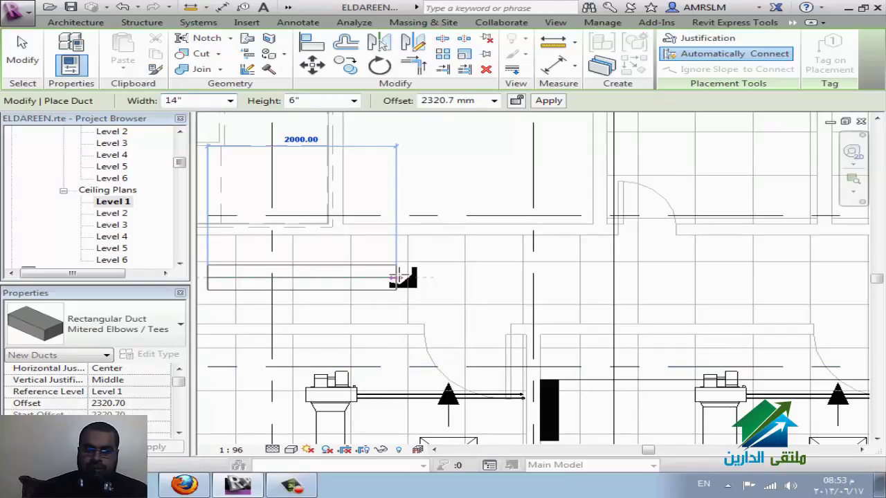
Continue the run at 20" width further right and select the resulting transition
{"action": "left_click", "coordinate": [230, 101]}
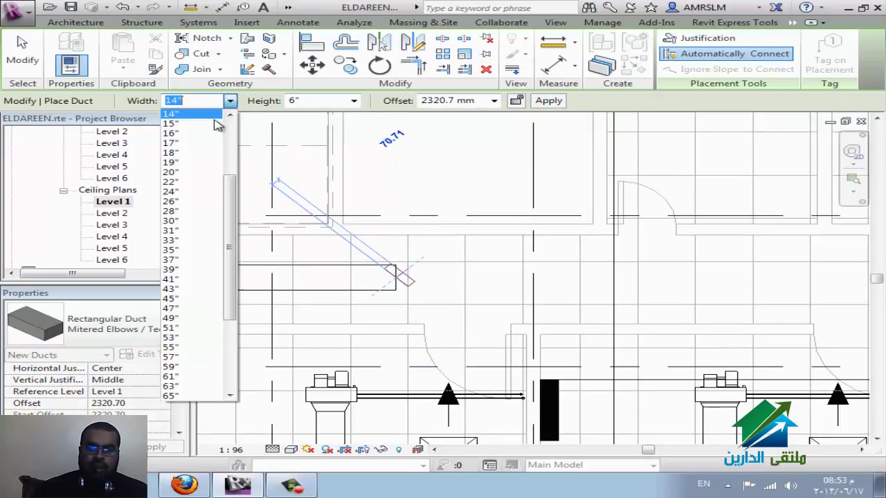
{"action": "left_click", "coordinate": [197, 163]}
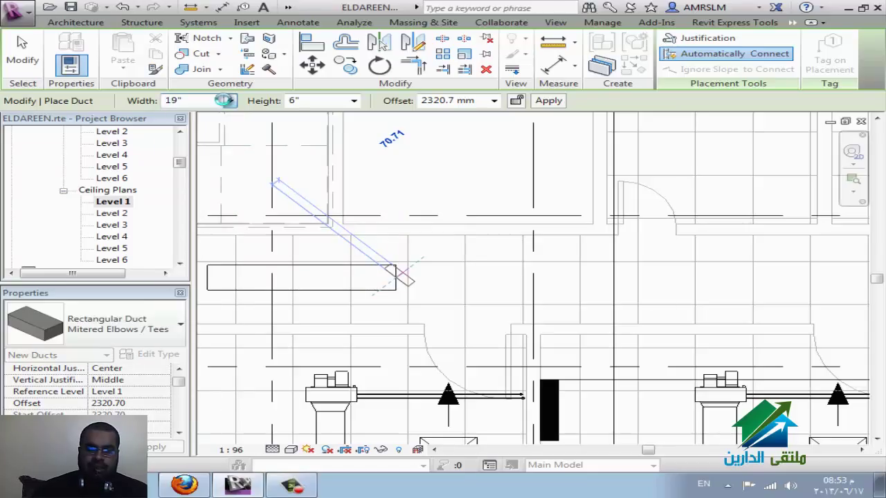
{"action": "left_click", "coordinate": [229, 101]}
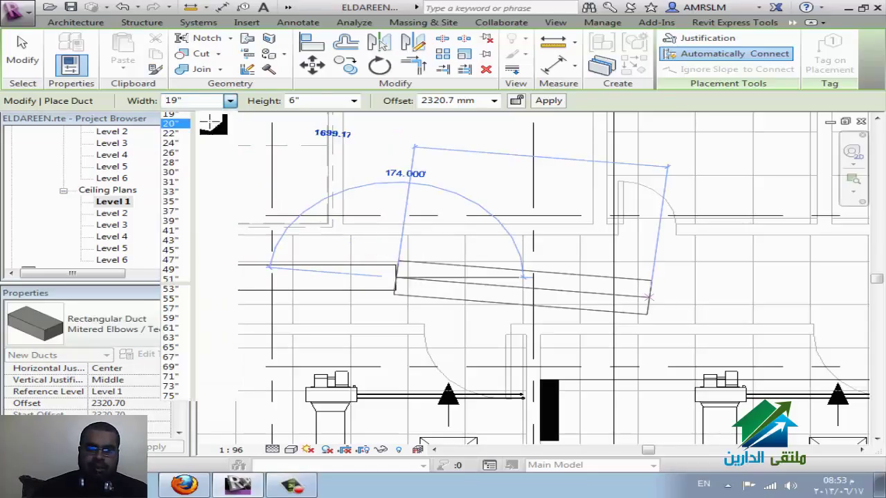
{"action": "left_click", "coordinate": [669, 275]}
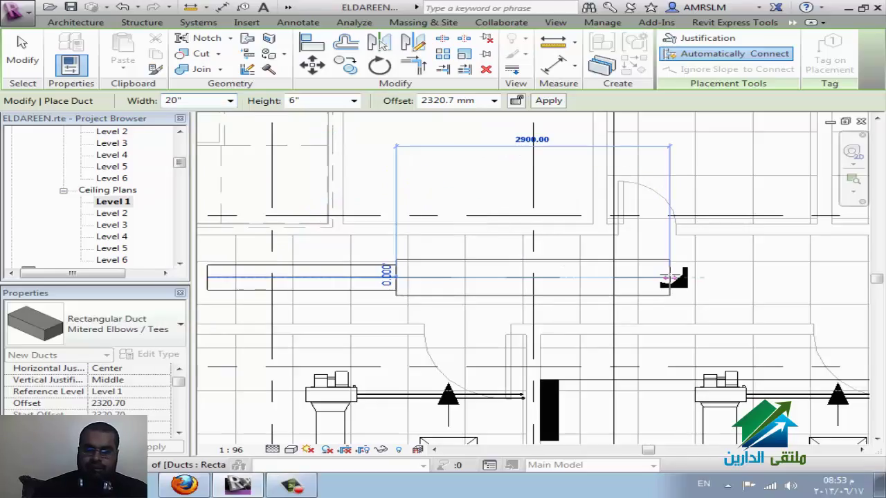
{"action": "left_click", "coordinate": [669, 277]}
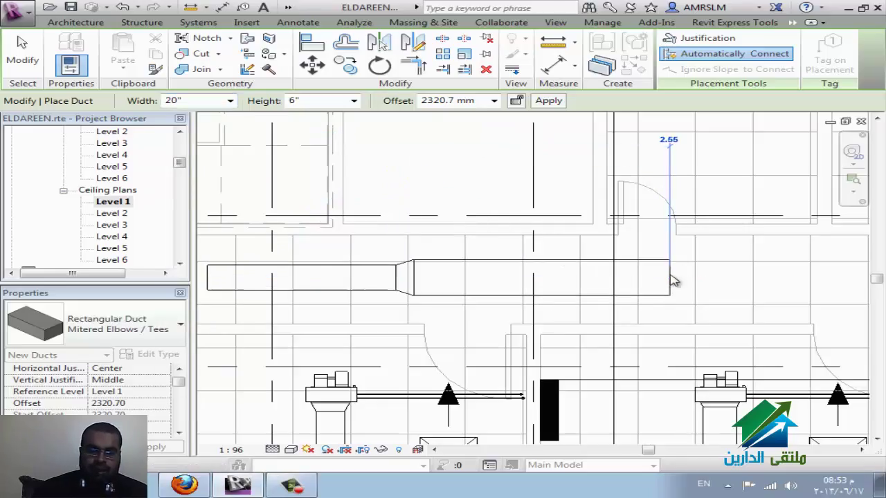
{"action": "key", "text": "Escape"}
{"action": "key", "text": "Escape"}
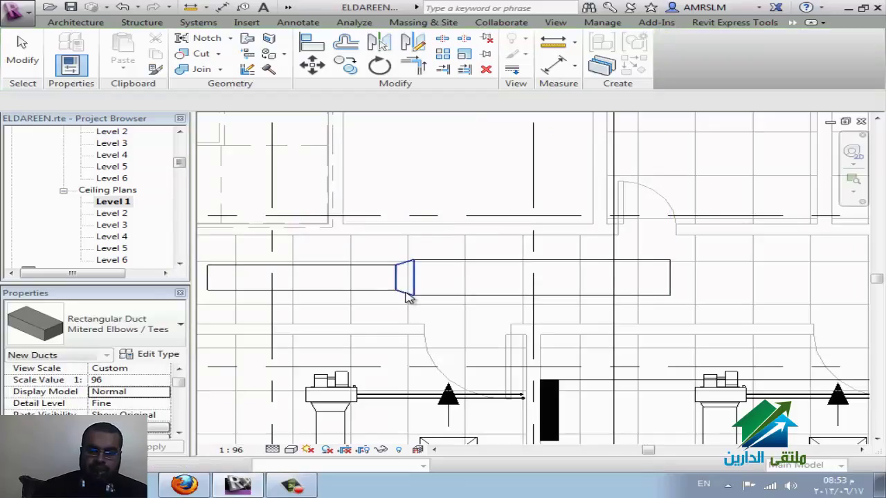
{"action": "left_click", "coordinate": [407, 290]}
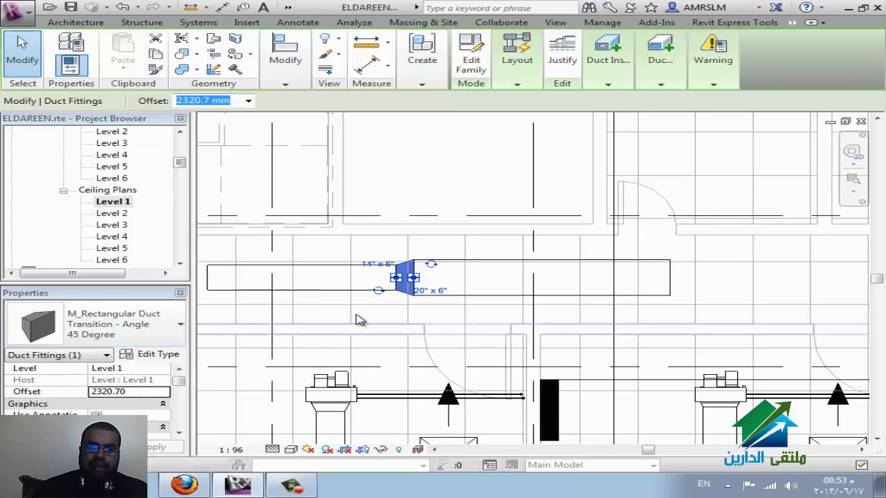
Change the 20" duct's type to Mitered Elbows / Taps
{"action": "left_click", "coordinate": [483, 182]}
{"action": "key", "text": "Escape"}
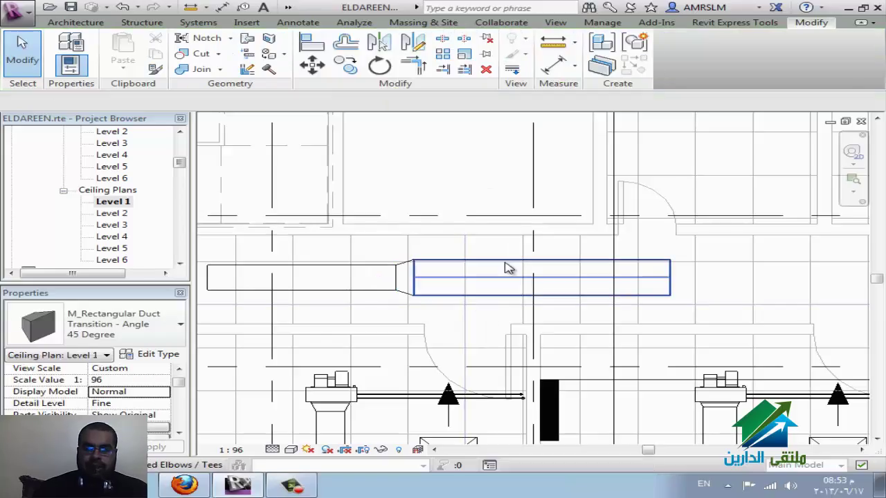
{"action": "left_click", "coordinate": [487, 322]}
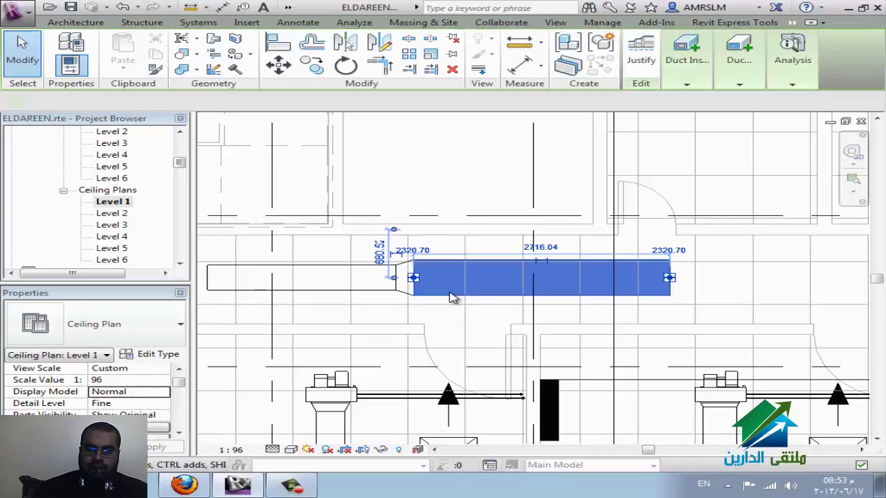
{"action": "left_click", "coordinate": [159, 357]}
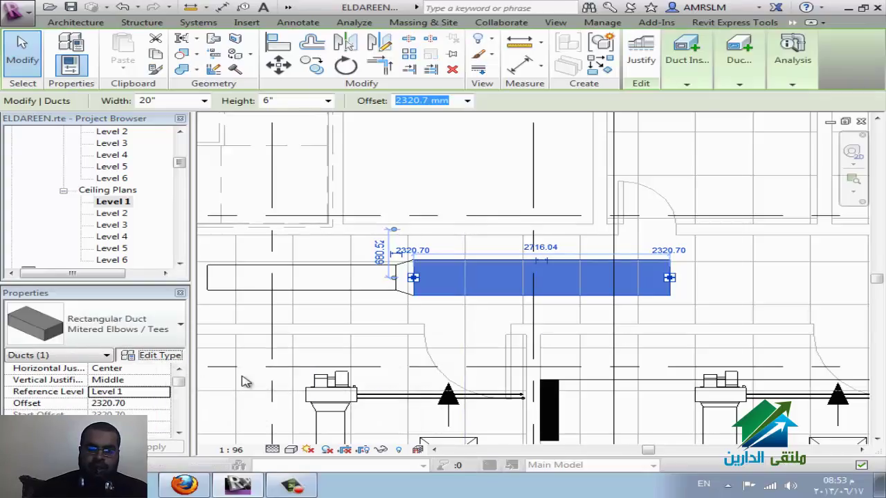
{"action": "key", "text": "Escape"}
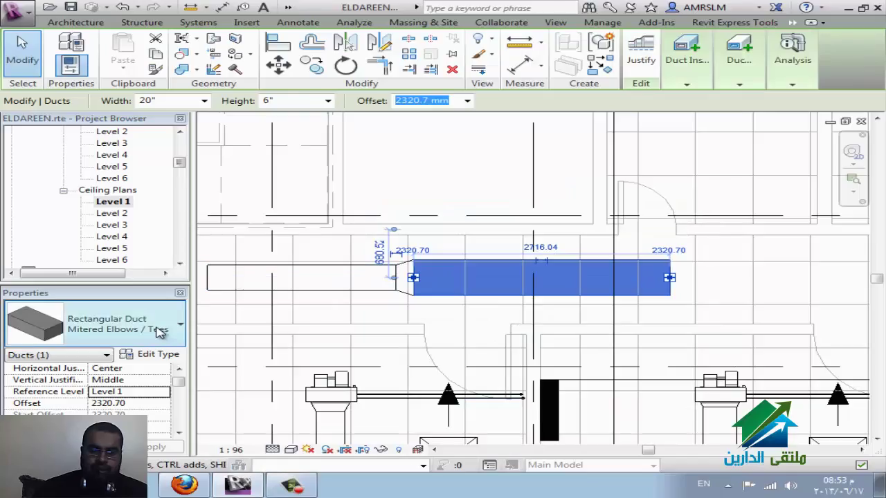
{"action": "left_click", "coordinate": [164, 325]}
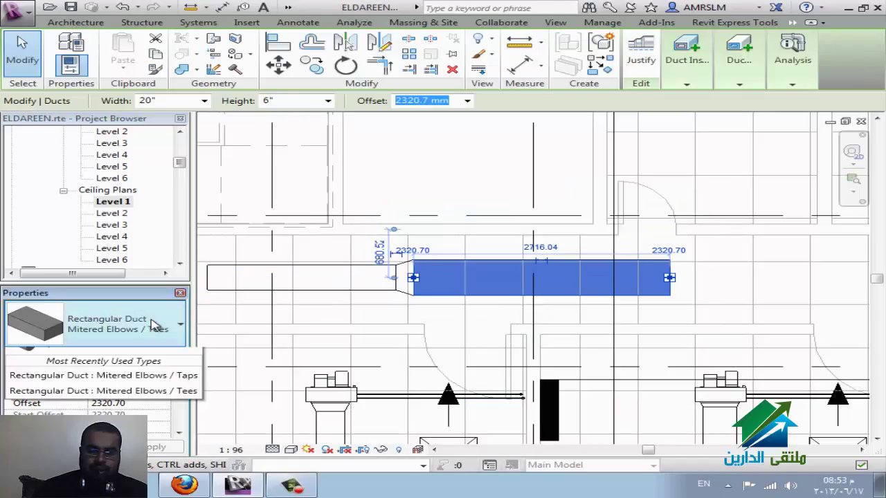
{"action": "left_click", "coordinate": [164, 370]}
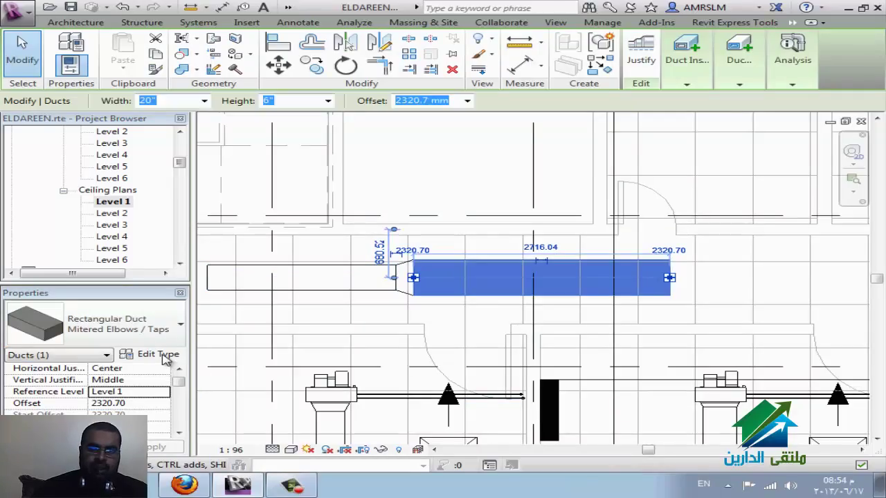
Set the type's routing preference Transition to 30 Degree 2, leaving rectangular-to-oval as None
{"action": "left_click", "coordinate": [154, 354]}
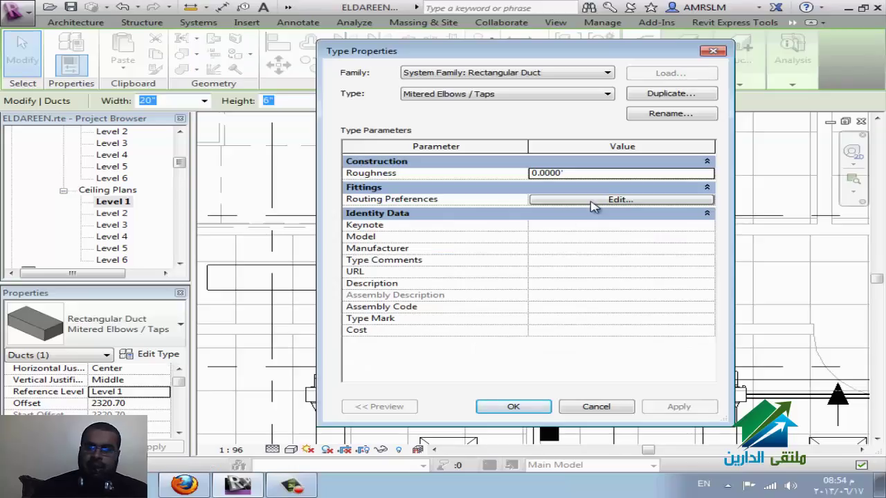
{"action": "left_click", "coordinate": [595, 201]}
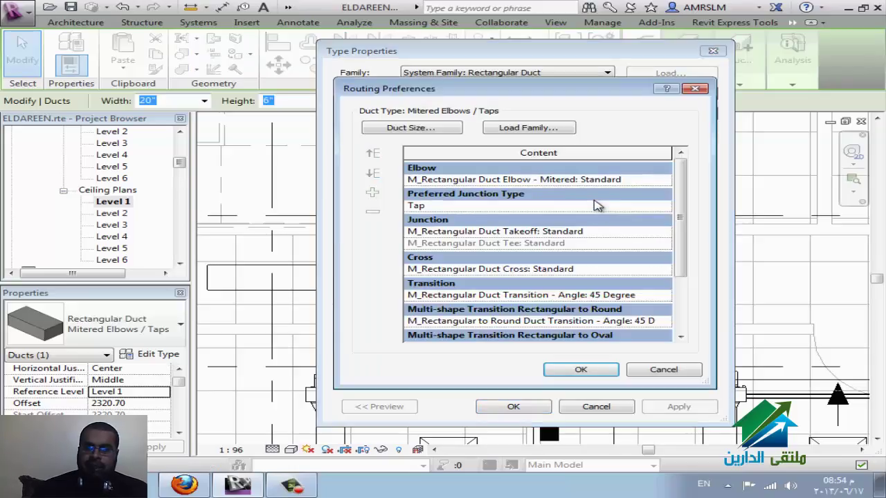
{"action": "left_click_drag", "start_coordinate": [683, 226], "coordinate": [687, 271]}
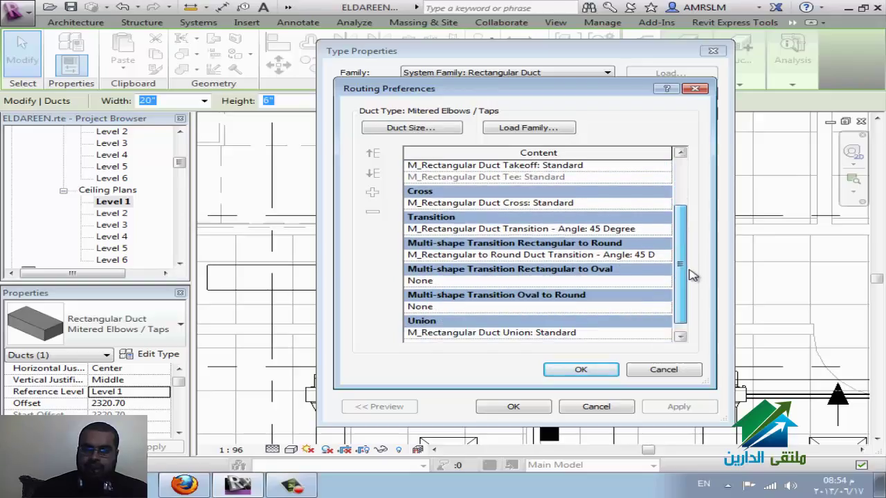
{"action": "left_click", "coordinate": [654, 229]}
{"action": "left_click", "coordinate": [663, 229]}
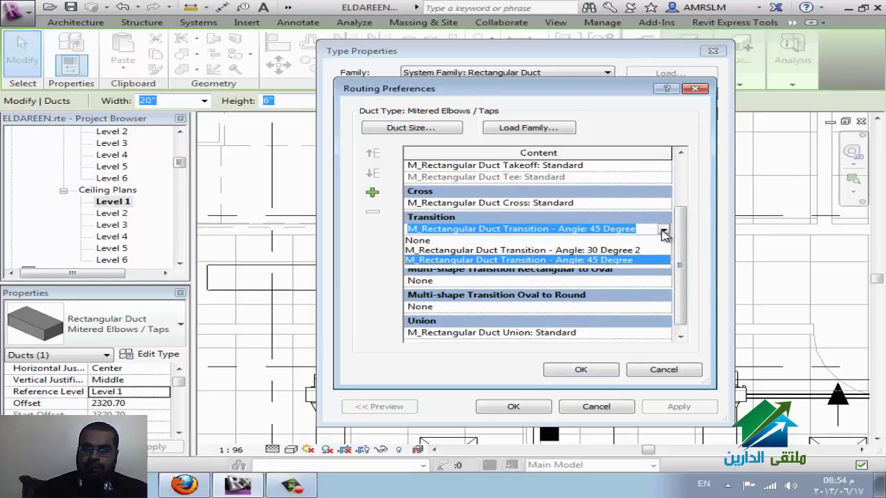
{"action": "left_click", "coordinate": [634, 251]}
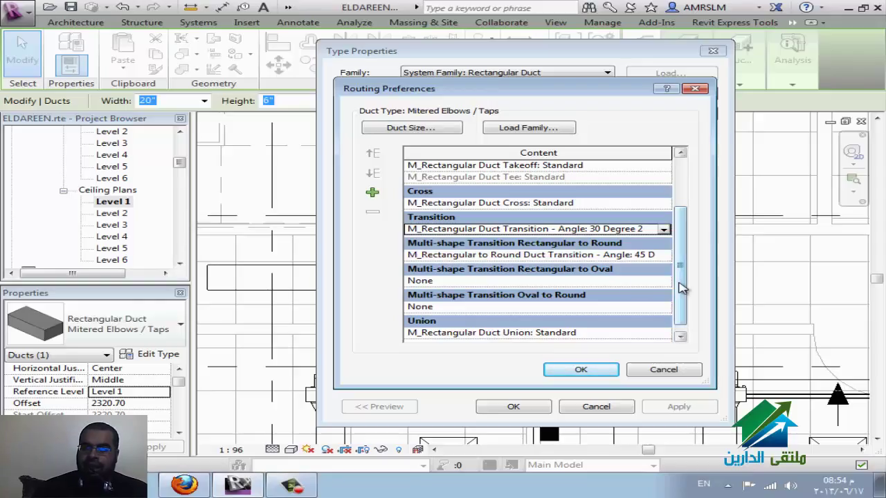
{"action": "left_click", "coordinate": [663, 284]}
{"action": "left_click", "coordinate": [663, 283]}
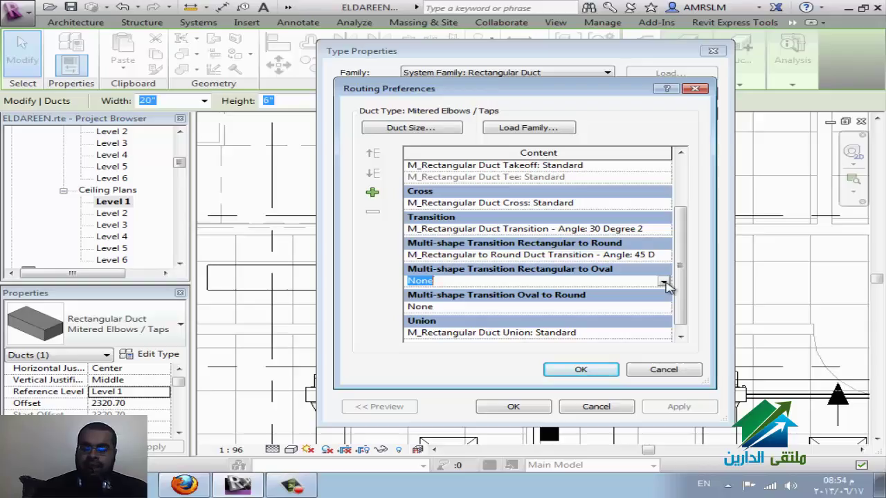
{"action": "scroll", "coordinate": [682, 319], "scroll_direction": "down", "scroll_amount": 1}
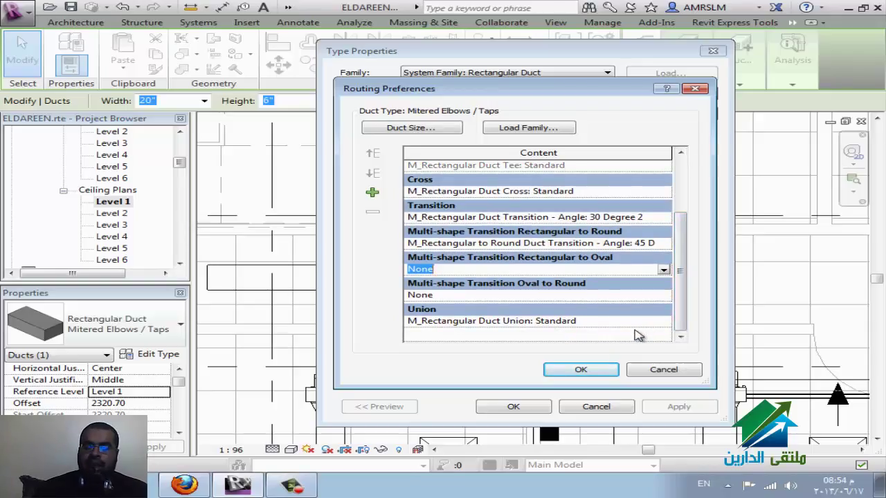
{"action": "left_click", "coordinate": [614, 370]}
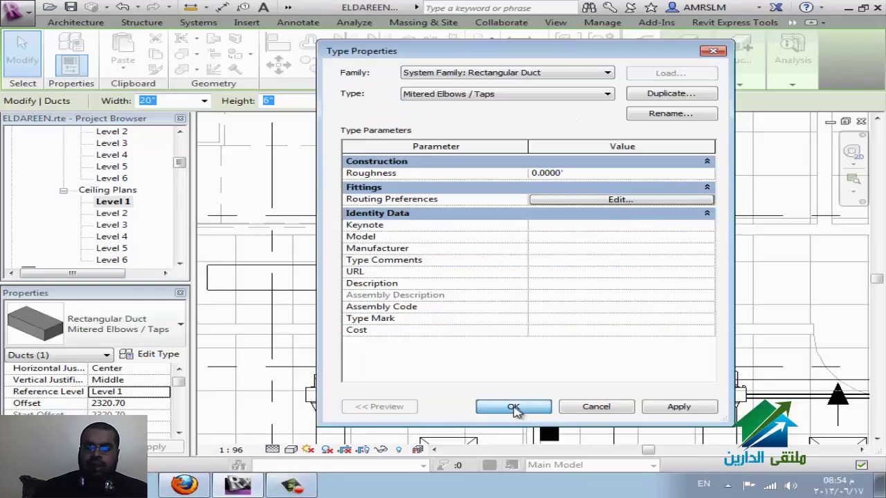
{"action": "left_click", "coordinate": [513, 409]}
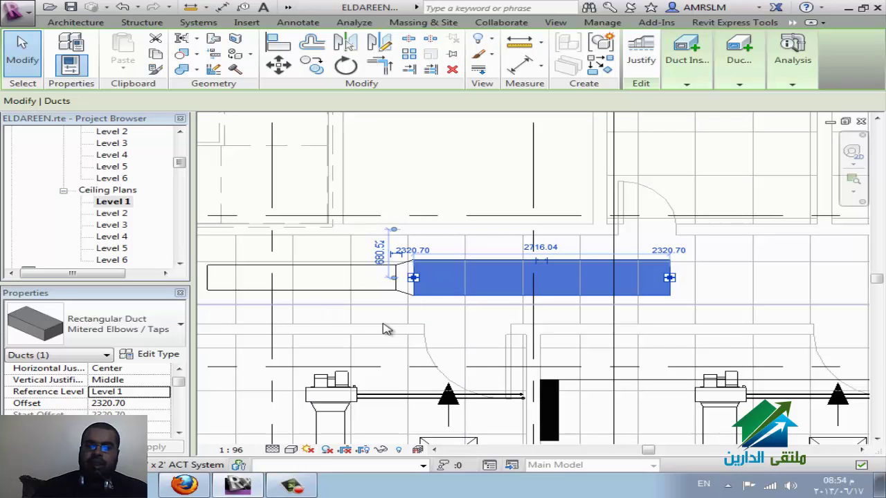
{"action": "left_click", "coordinate": [481, 150]}
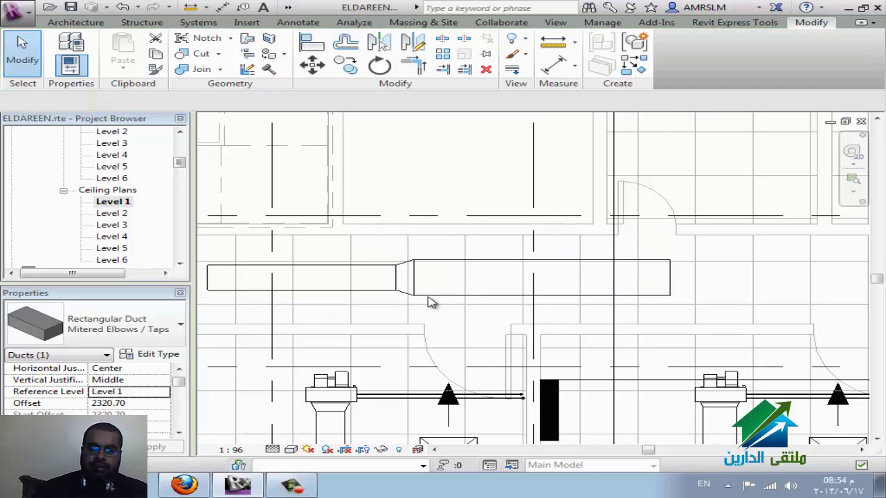
{"action": "left_click", "coordinate": [184, 484]}
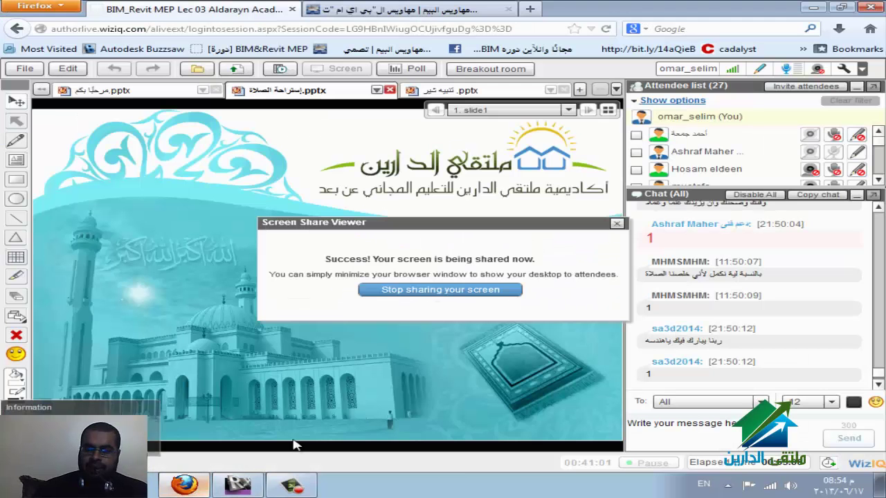
{"action": "left_click", "coordinate": [237, 484]}
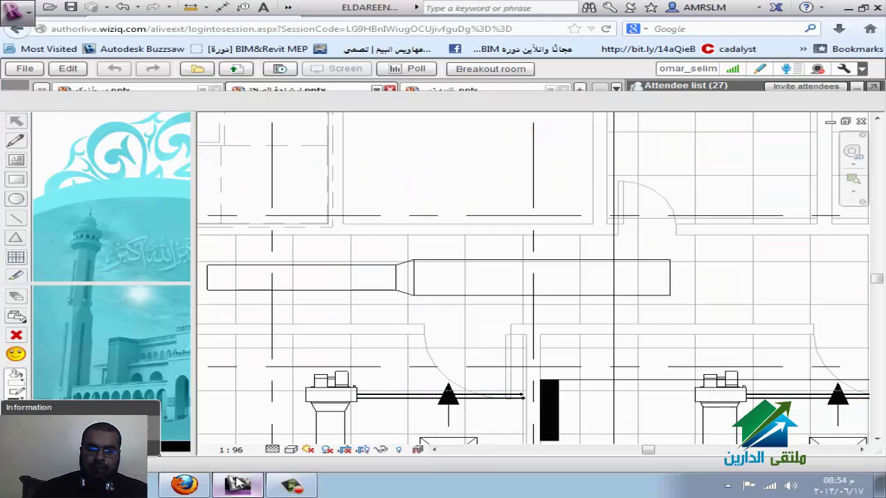
{"action": "scroll", "coordinate": [346, 342], "scroll_direction": "down", "scroll_amount": 1}
{"action": "scroll", "coordinate": [348, 349], "scroll_direction": "down", "scroll_amount": 1}
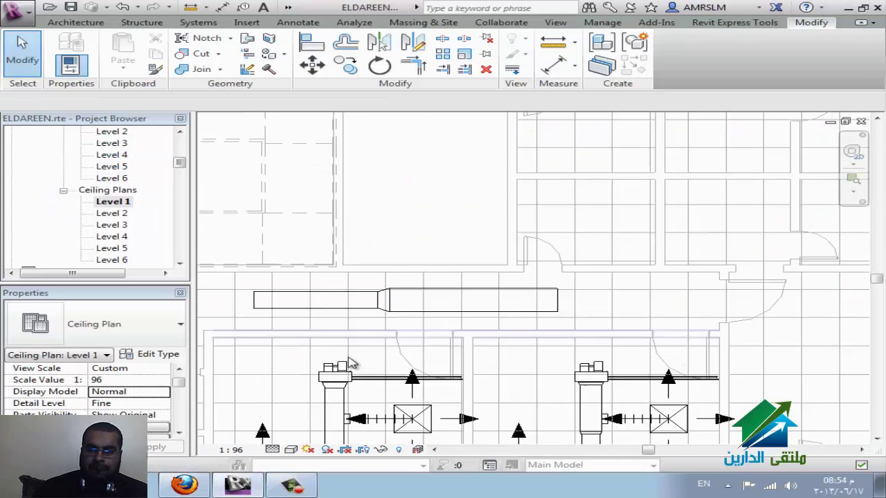
{"action": "scroll", "coordinate": [353, 359], "scroll_direction": "down", "scroll_amount": 1}
{"action": "scroll", "coordinate": [519, 325], "scroll_direction": "down", "scroll_amount": 1}
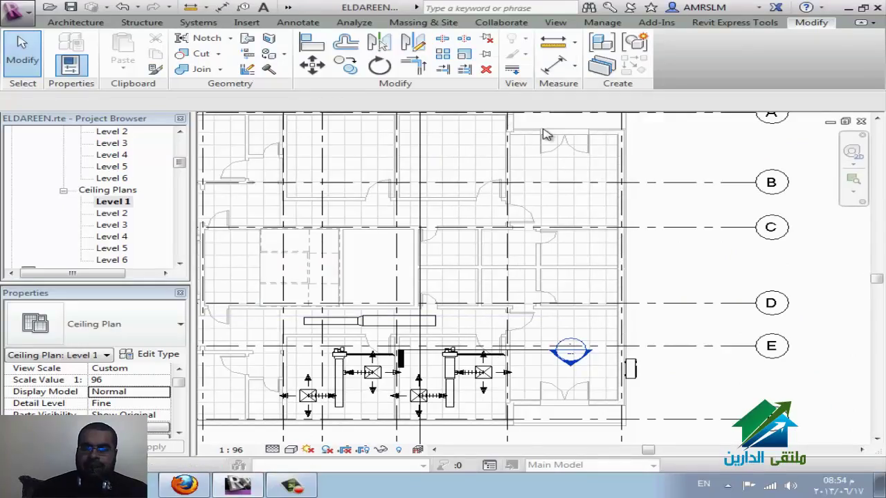
{"action": "scroll", "coordinate": [544, 134], "scroll_direction": "up", "scroll_amount": 2}
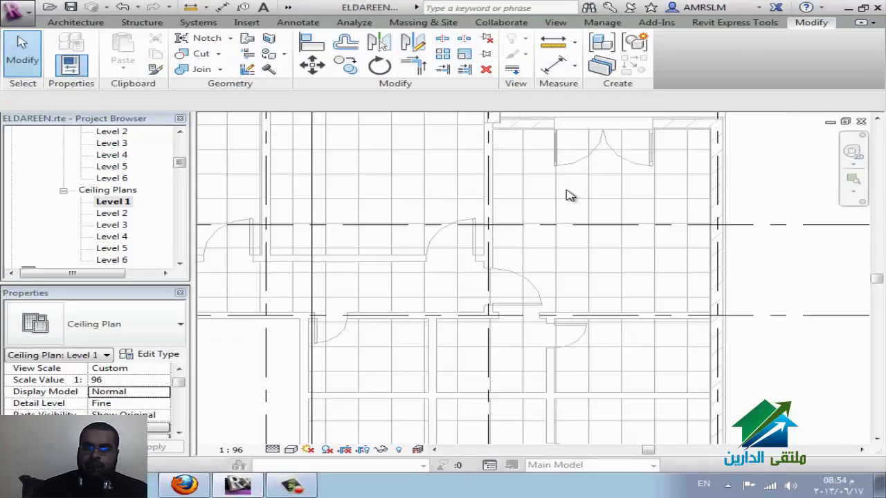
Place two 600x600 M_Supply Diffuser air terminals side by side in the Level 1 ceiling plan
{"action": "left_click", "coordinate": [200, 23]}
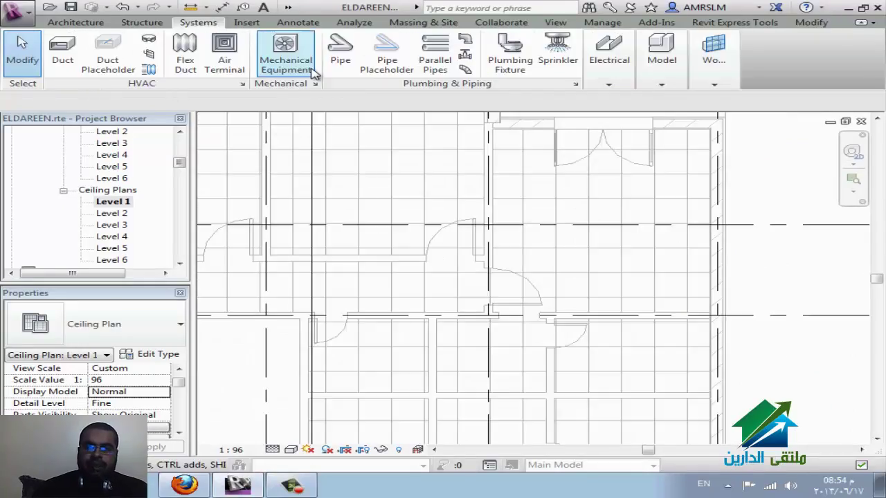
{"action": "left_click", "coordinate": [224, 54]}
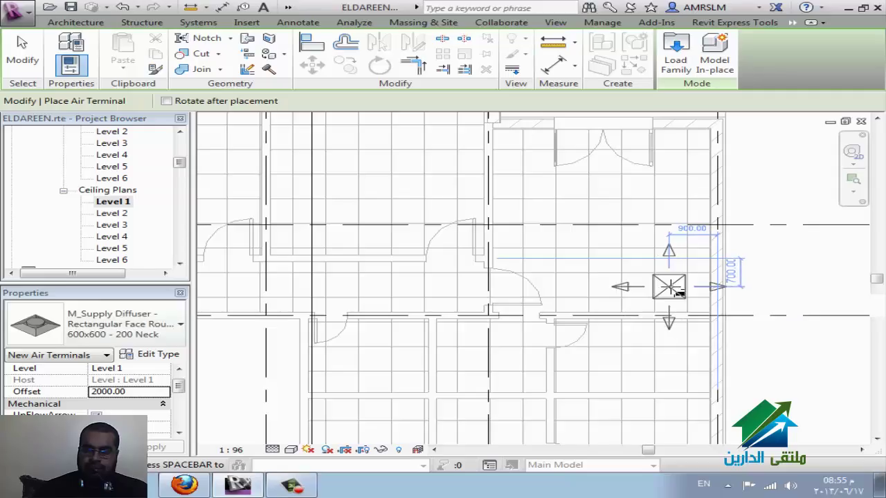
{"action": "left_click", "coordinate": [669, 288]}
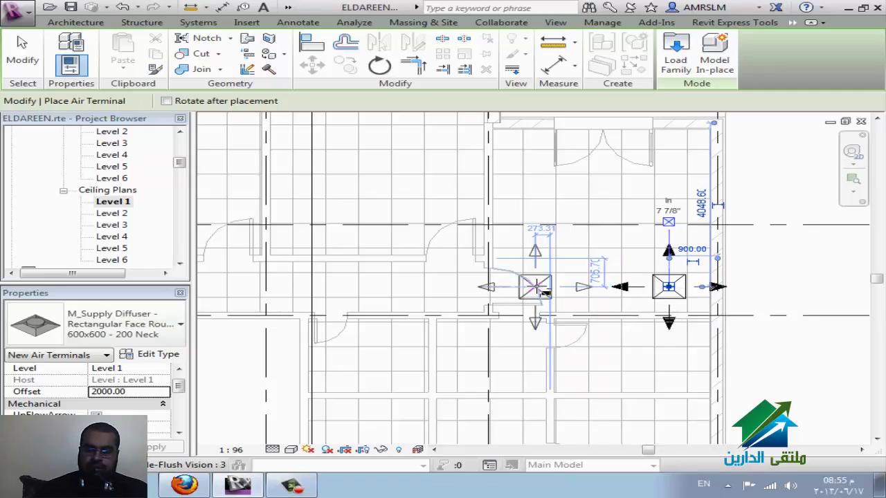
{"action": "left_click", "coordinate": [536, 287]}
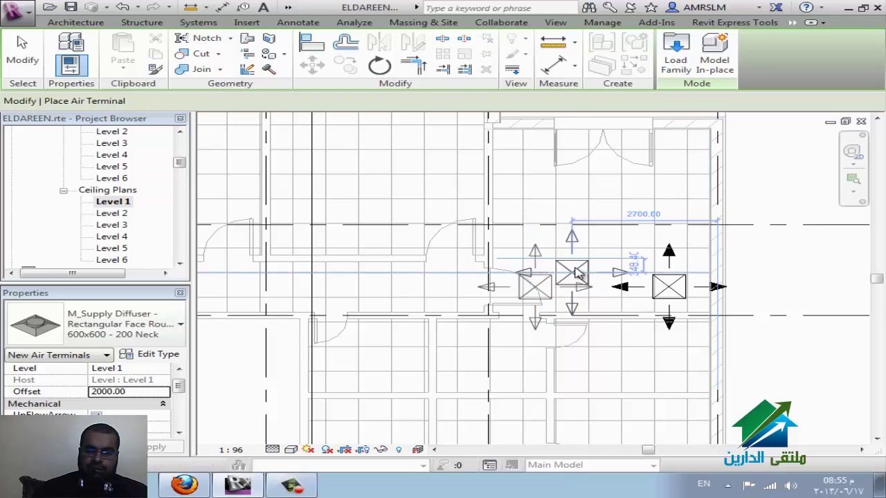
{"action": "key", "text": "Escape"}
{"action": "scroll", "coordinate": [559, 282], "scroll_direction": "up", "scroll_amount": 3}
{"action": "key", "text": "Escape"}
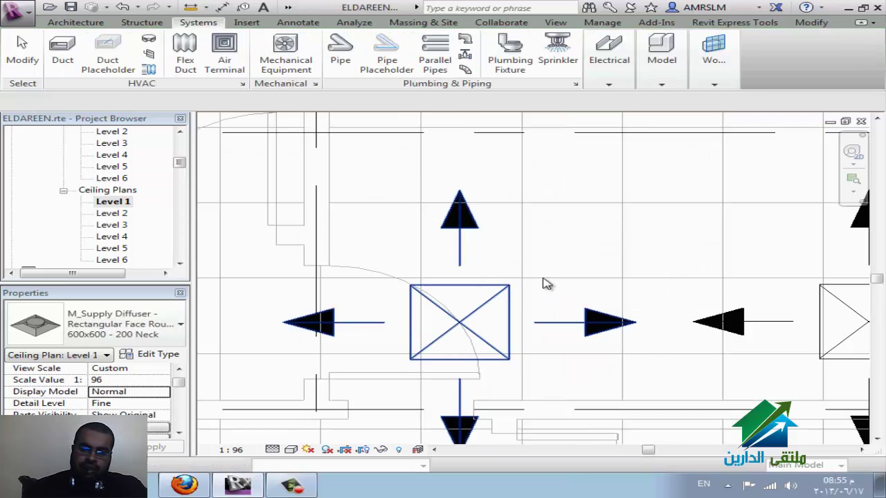
Move the left diffuser from its corner onto the ceiling grid intersection
{"action": "left_click_drag", "start_coordinate": [519, 280], "coordinate": [507, 290]}
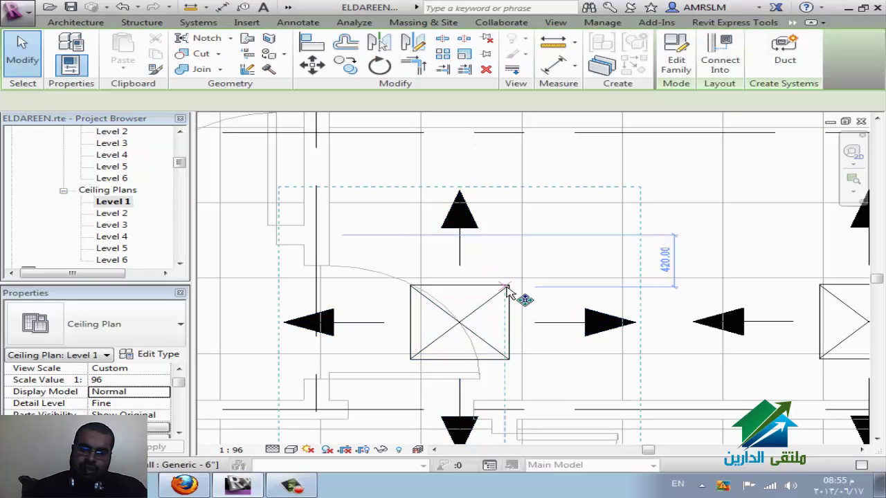
{"action": "scroll", "coordinate": [517, 292], "scroll_direction": "up", "scroll_amount": 2}
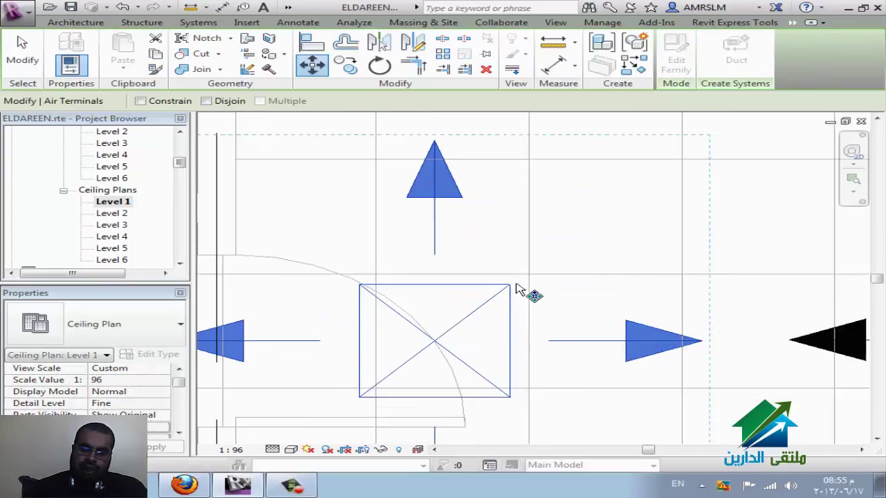
{"action": "scroll", "coordinate": [517, 289], "scroll_direction": "up", "scroll_amount": 2}
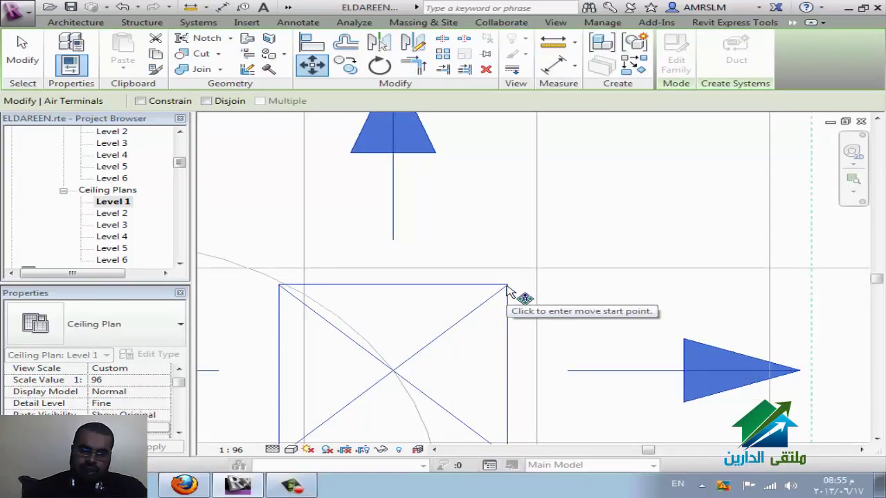
{"action": "left_click", "coordinate": [508, 286]}
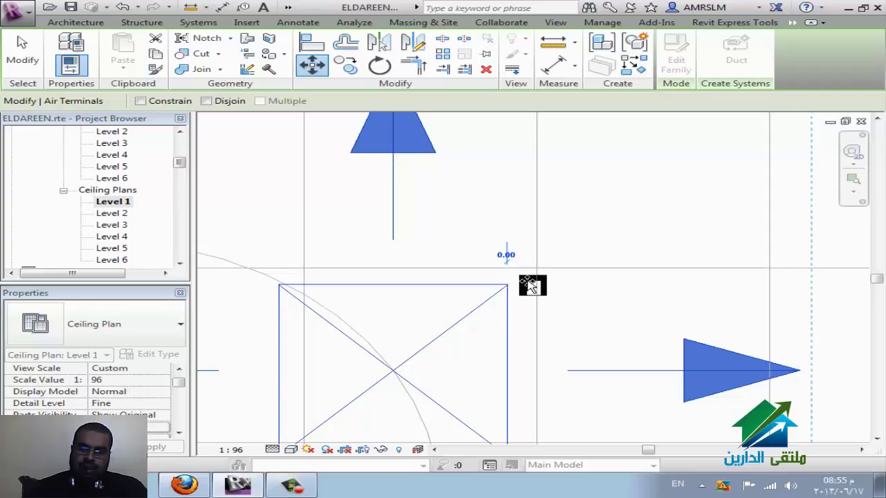
{"action": "left_click", "coordinate": [537, 269]}
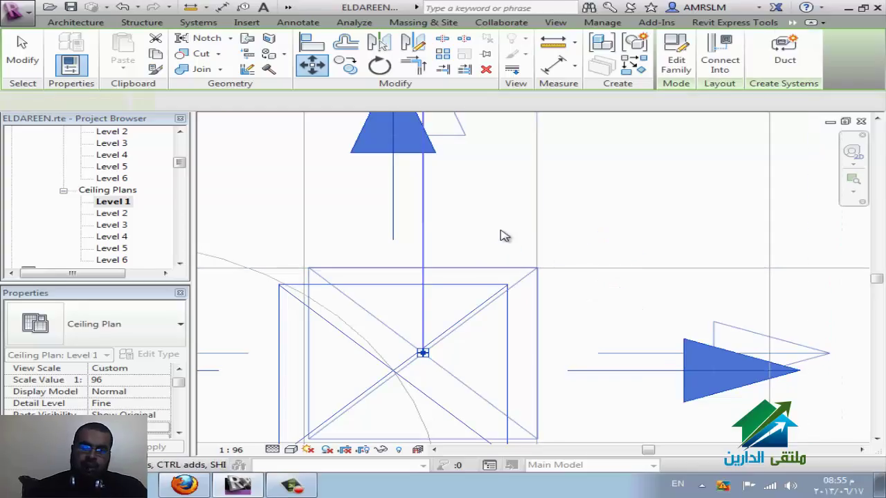
{"action": "scroll", "coordinate": [500, 233], "scroll_direction": "down", "scroll_amount": 2}
{"action": "scroll", "coordinate": [500, 233], "scroll_direction": "down", "scroll_amount": 1}
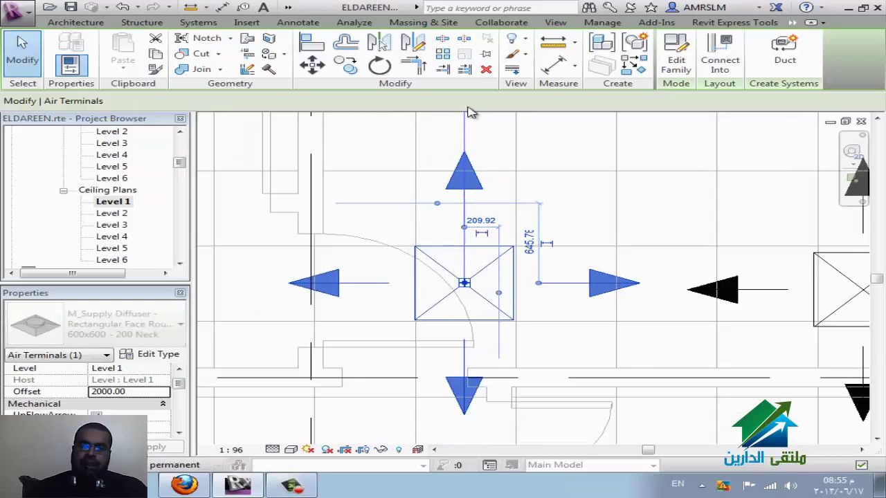
{"action": "key", "text": "Escape"}
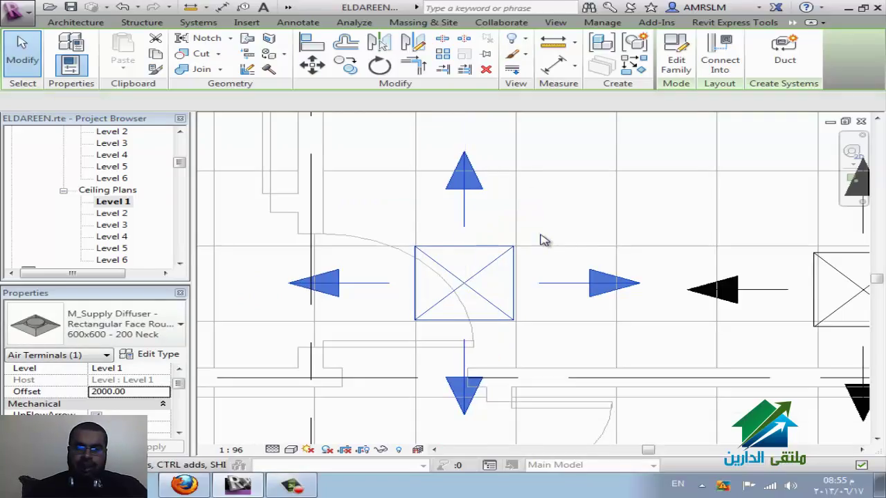
Delete the second, right-hand diffuser
{"action": "scroll", "coordinate": [368, 320], "scroll_direction": "down", "scroll_amount": 3}
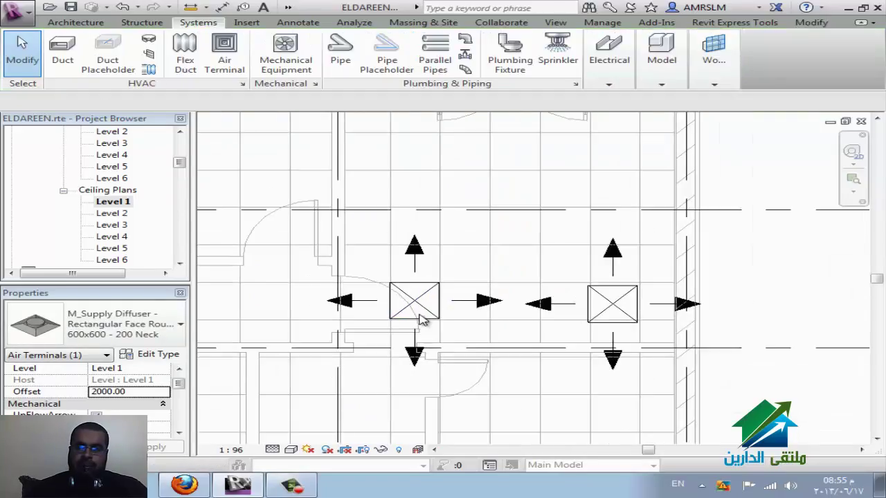
{"action": "left_click", "coordinate": [619, 305]}
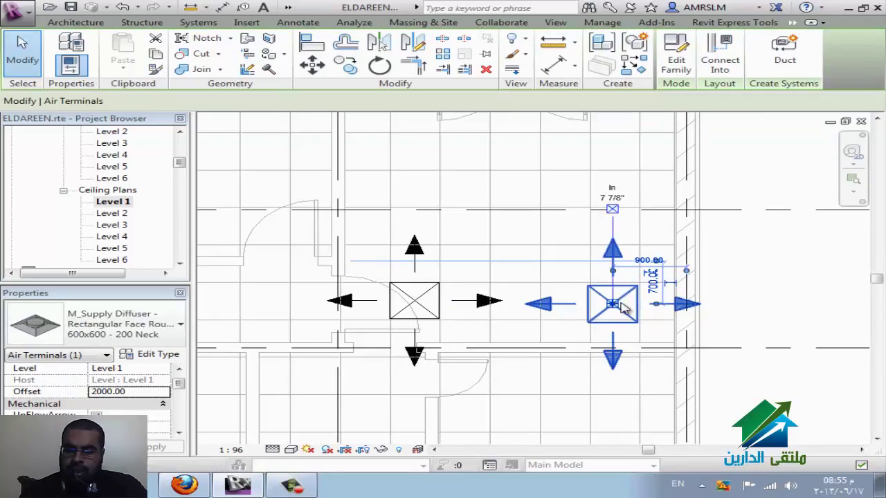
{"action": "key", "text": "Delete"}
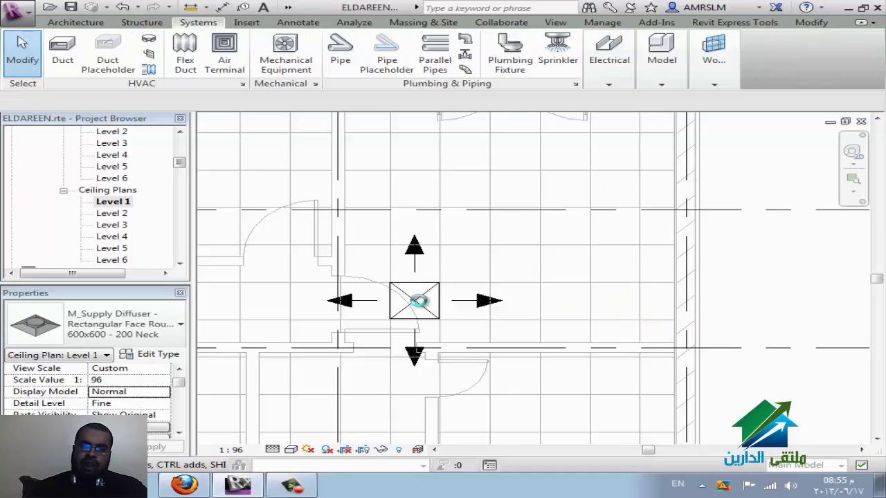
Select the remaining diffuser and try a first Array, then cancel it
{"action": "left_click", "coordinate": [440, 326]}
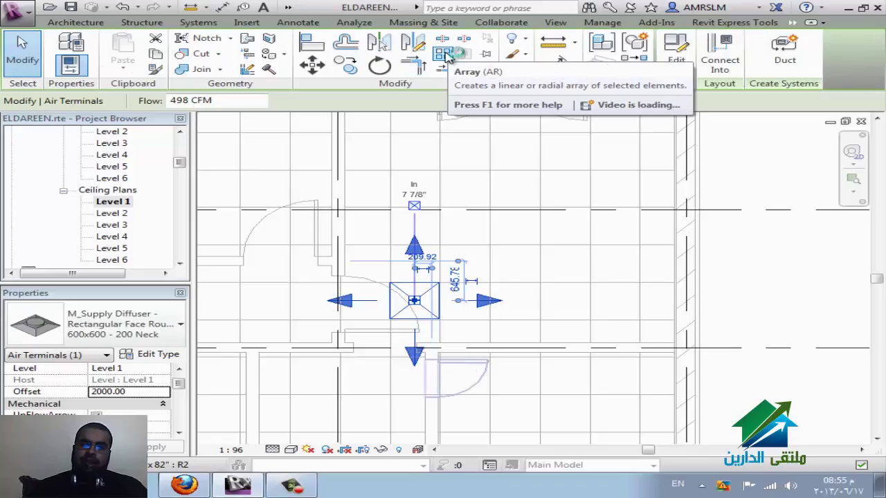
{"action": "mouse_move", "coordinate": [443, 54]}
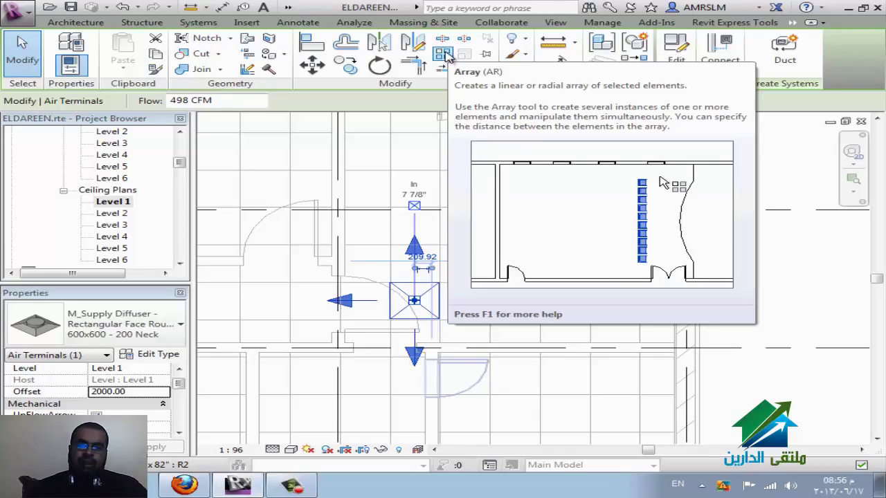
{"action": "left_click", "coordinate": [444, 55]}
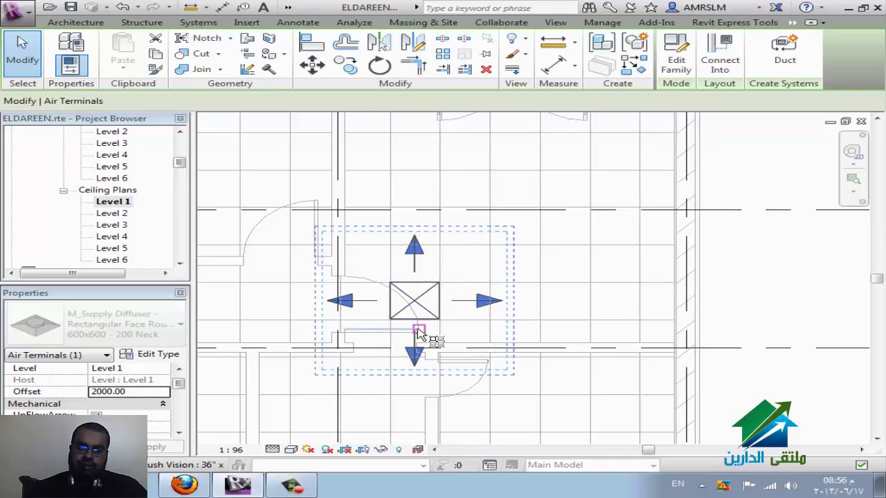
{"action": "scroll", "coordinate": [416, 336], "scroll_direction": "down", "scroll_amount": 1}
{"action": "key", "text": "Return"}
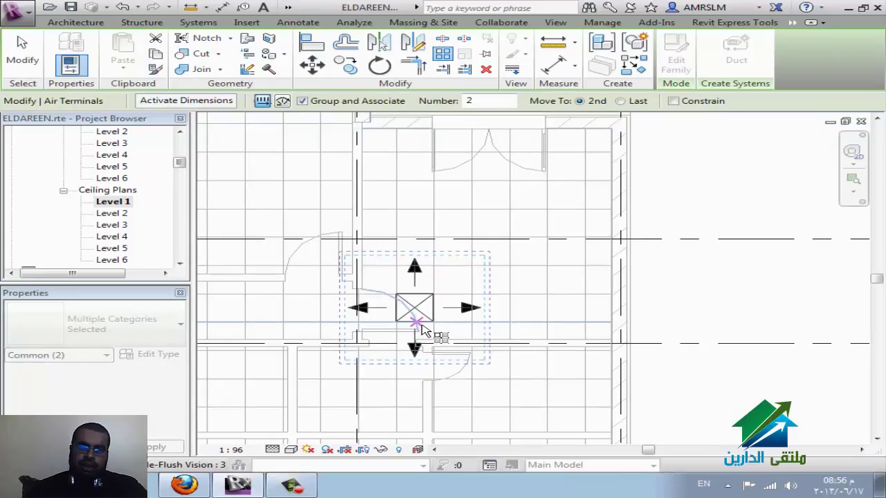
{"action": "left_click", "coordinate": [416, 323]}
{"action": "left_click", "coordinate": [412, 316]}
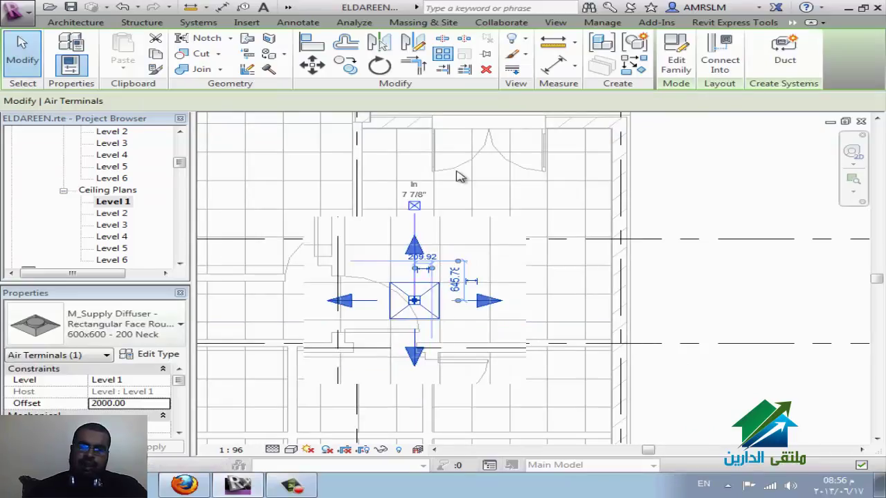
{"action": "key", "text": "Escape"}
Restart the array with AR, spacing the diffuser copies 1219.2 apart upward
{"action": "key", "text": "a"}
{"action": "key", "text": "r"}
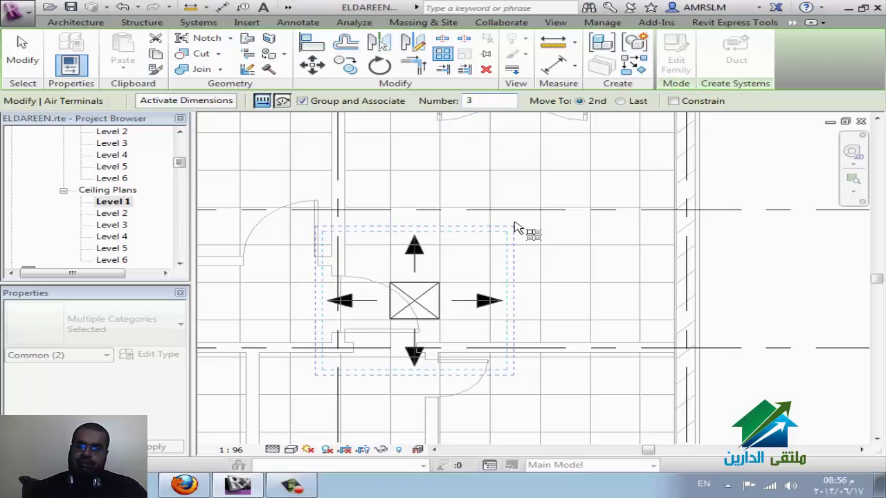
{"action": "middle_click_drag", "start_coordinate": [469, 157], "coordinate": [462, 263]}
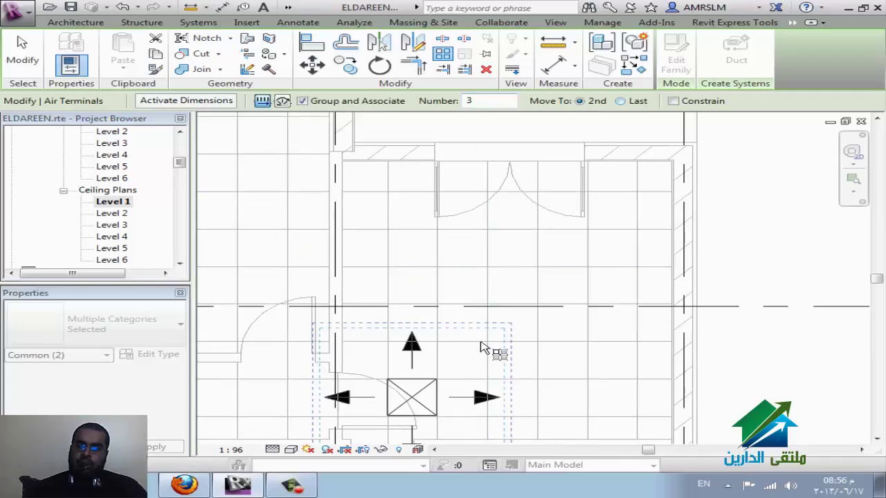
{"action": "left_click", "coordinate": [488, 419]}
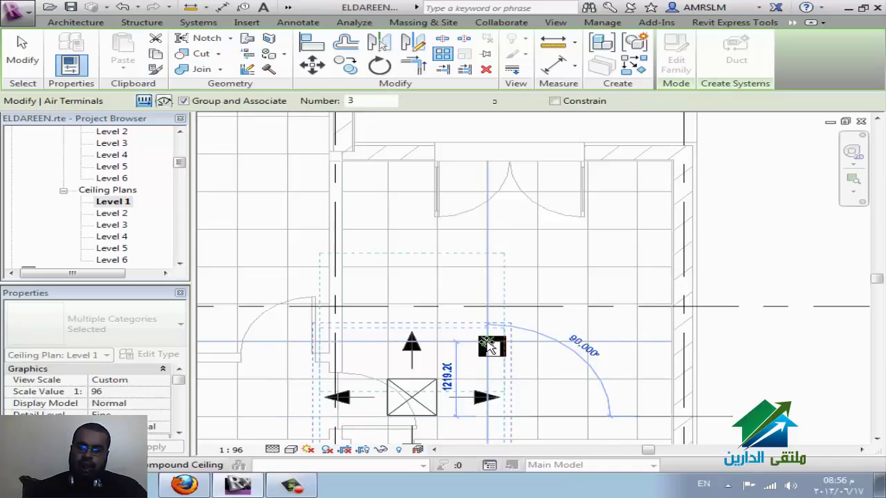
{"action": "left_click", "coordinate": [483, 342]}
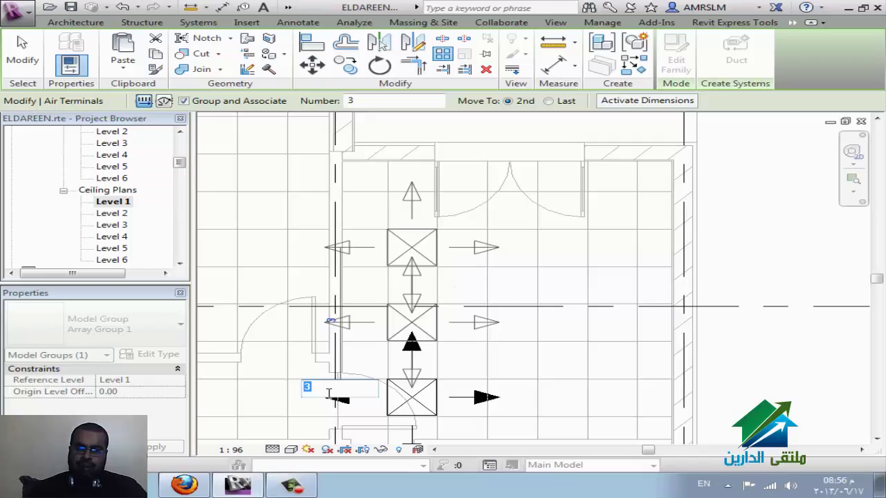
Confirm the diffuser array, then reselect the group and reduce its count to two
{"action": "key", "text": "Return"}
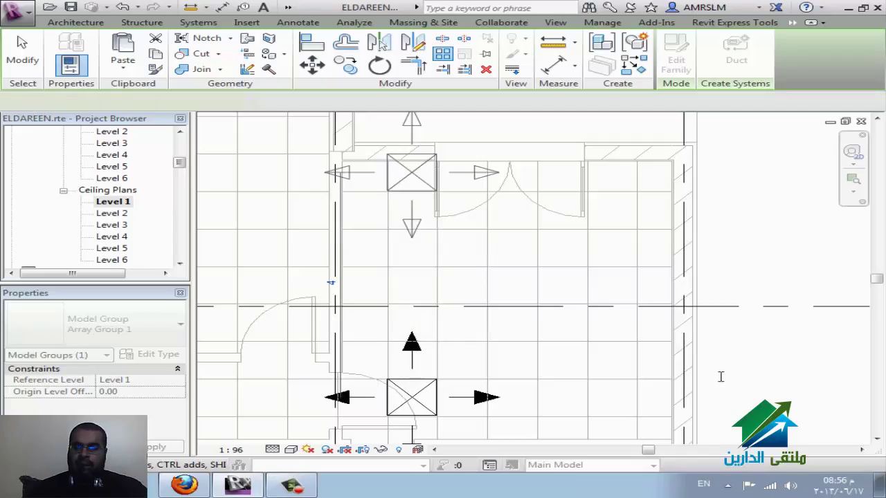
{"action": "left_click", "coordinate": [685, 415]}
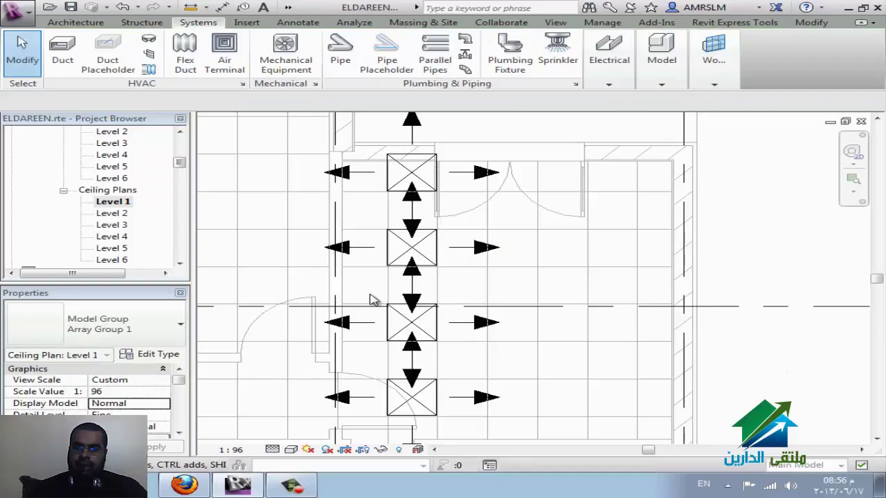
{"action": "left_click", "coordinate": [412, 270]}
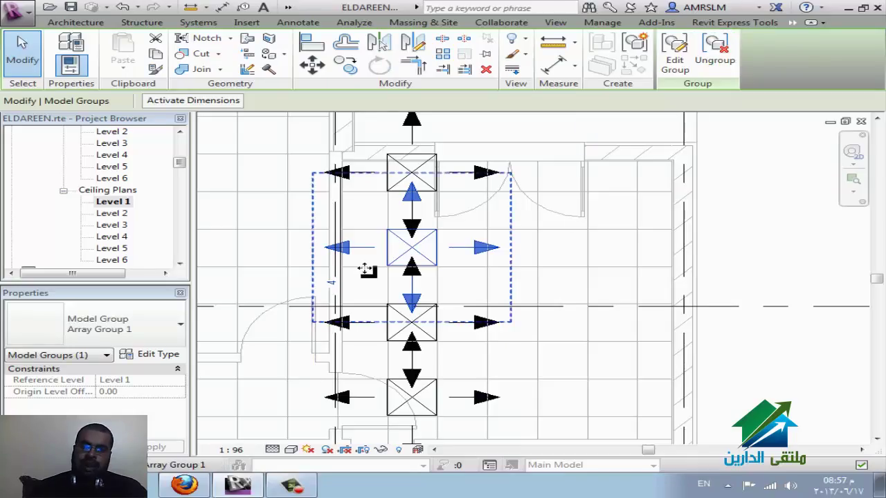
{"action": "left_click", "coordinate": [331, 282]}
{"action": "type", "text": "2"}
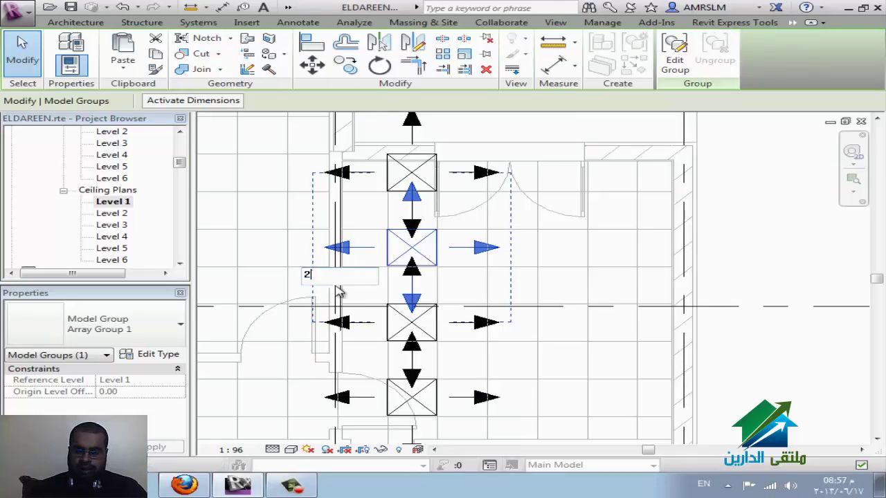
{"action": "key", "text": "Return"}
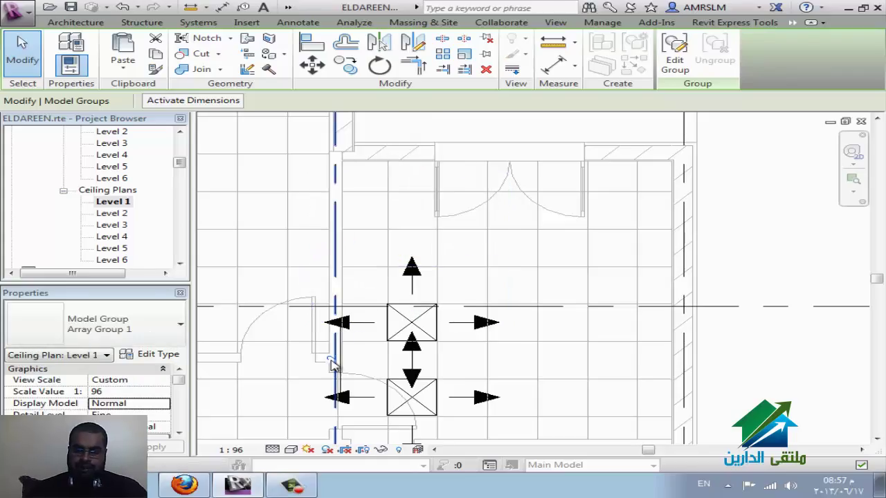
Change the array count to three, delete the top diffuser, then undo back to the original
{"action": "left_click", "coordinate": [332, 354]}
{"action": "type", "text": "3"}
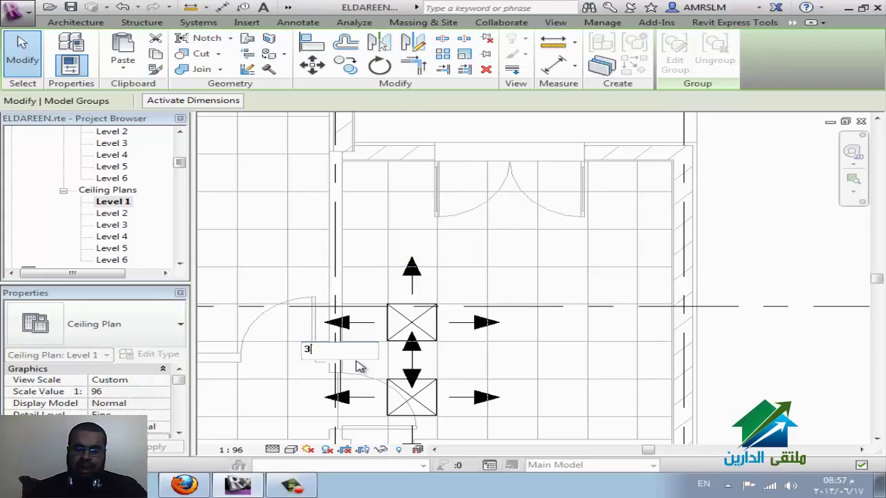
{"action": "key", "text": "Return"}
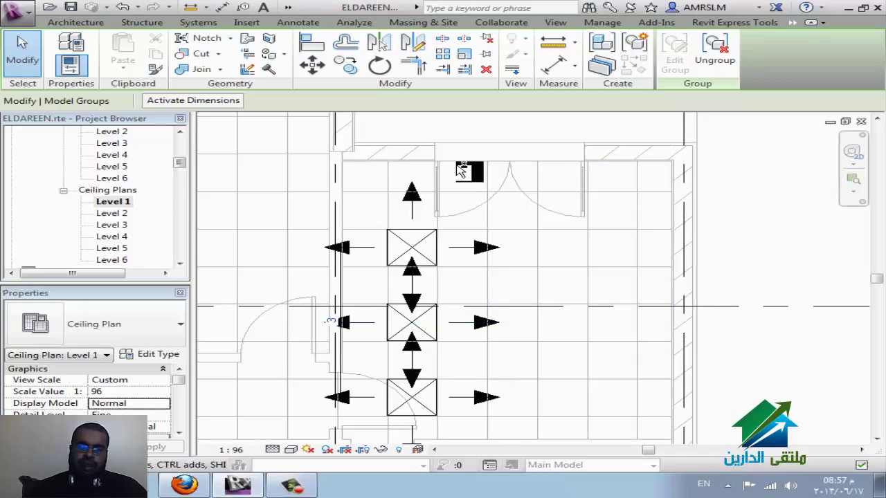
{"action": "key", "text": "Delete"}
{"action": "left_click", "coordinate": [458, 172]}
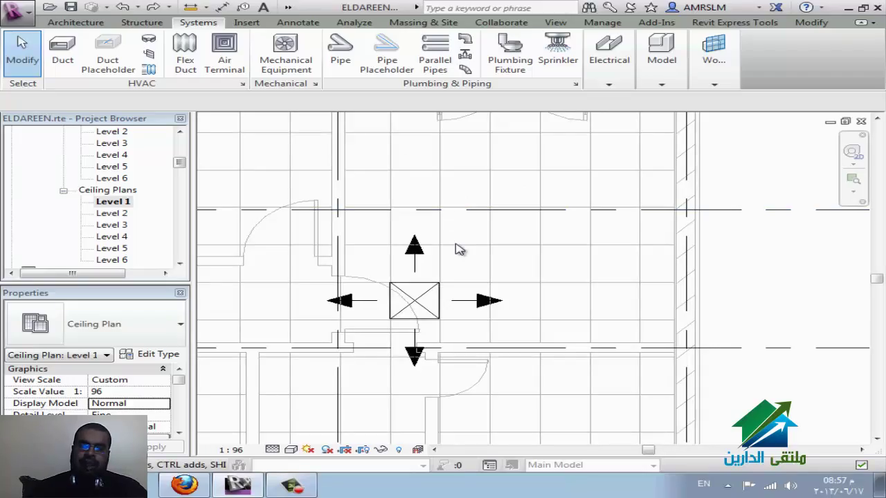
{"action": "left_click", "coordinate": [431, 297]}
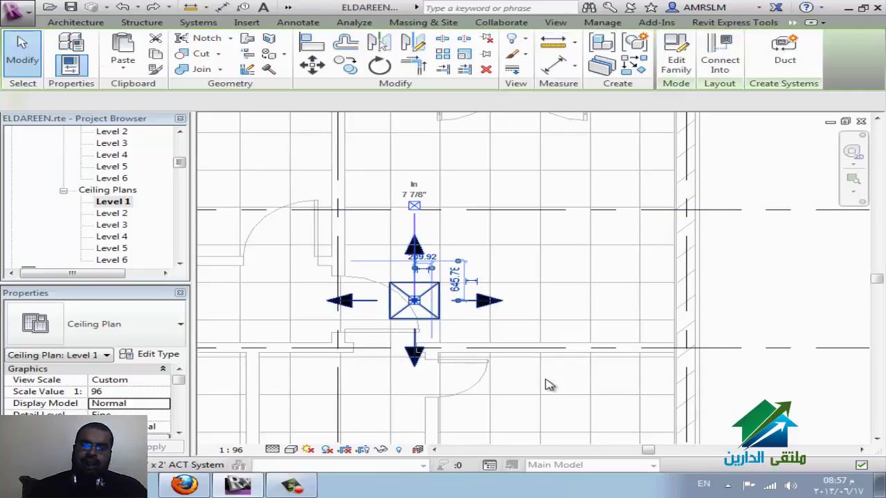
{"action": "left_click", "coordinate": [447, 239]}
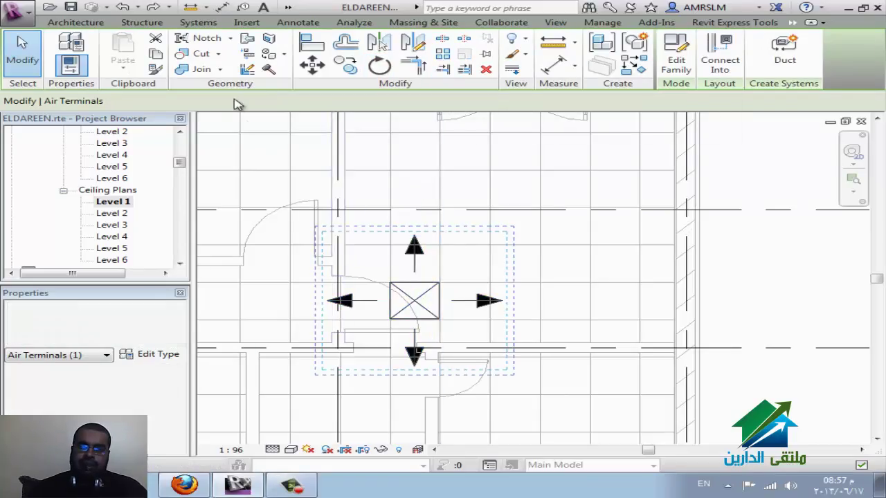
{"action": "key", "text": "a"}
{"action": "key", "text": "r"}
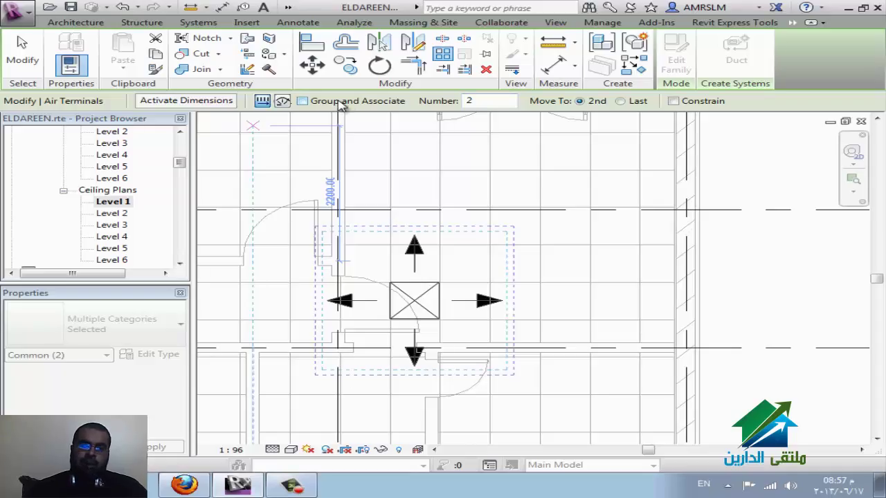
{"action": "left_click", "coordinate": [339, 102]}
{"action": "type", "text": "4"}
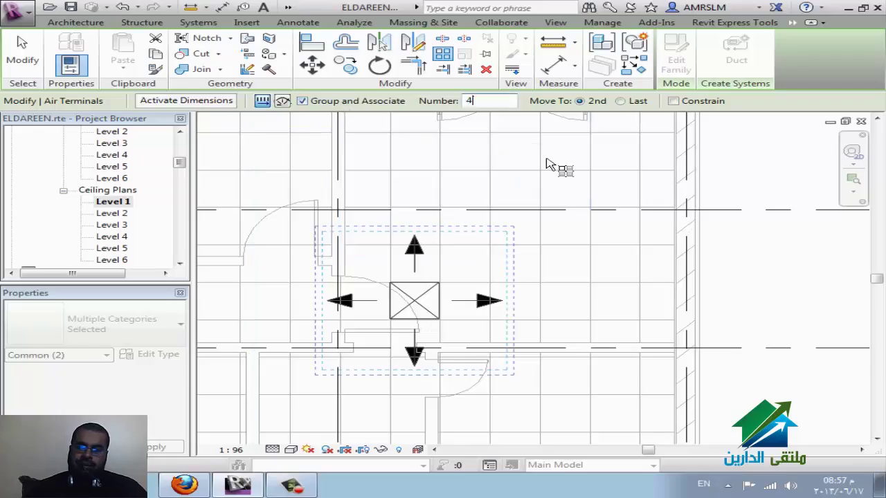
{"action": "left_click", "coordinate": [620, 101]}
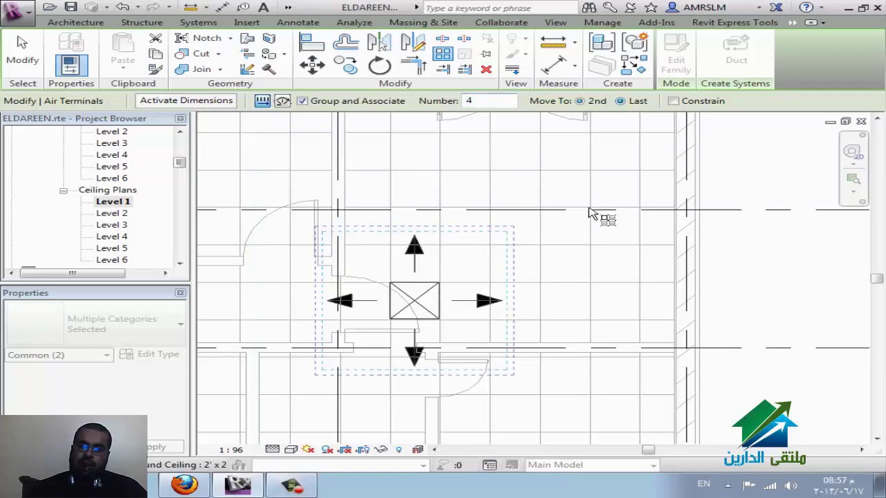
{"action": "left_click", "coordinate": [489, 283]}
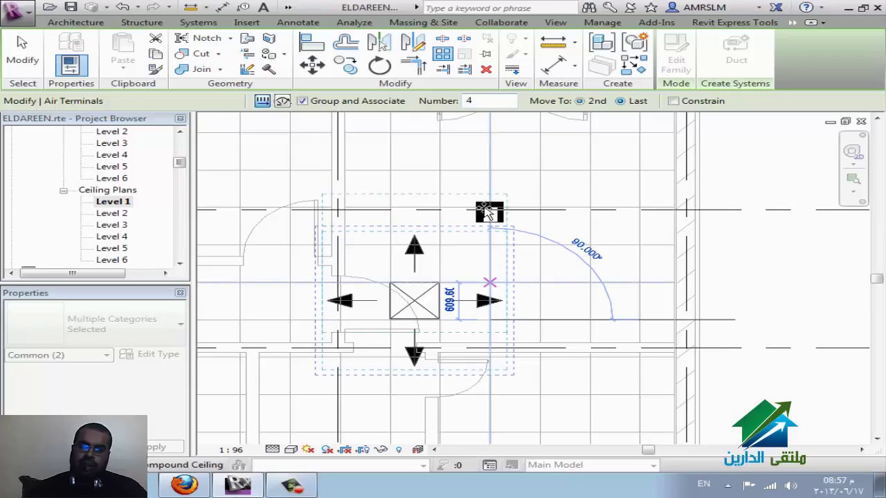
{"action": "scroll", "coordinate": [489, 211], "scroll_direction": "down", "scroll_amount": 2}
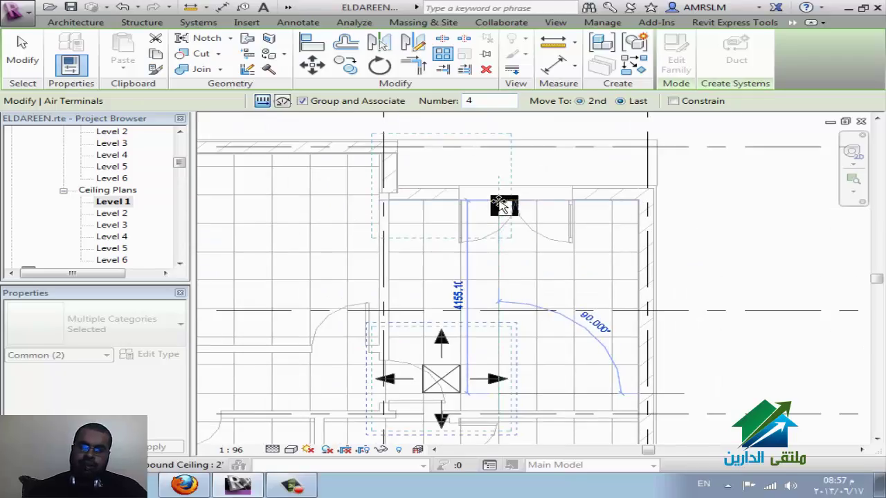
{"action": "left_click", "coordinate": [499, 204]}
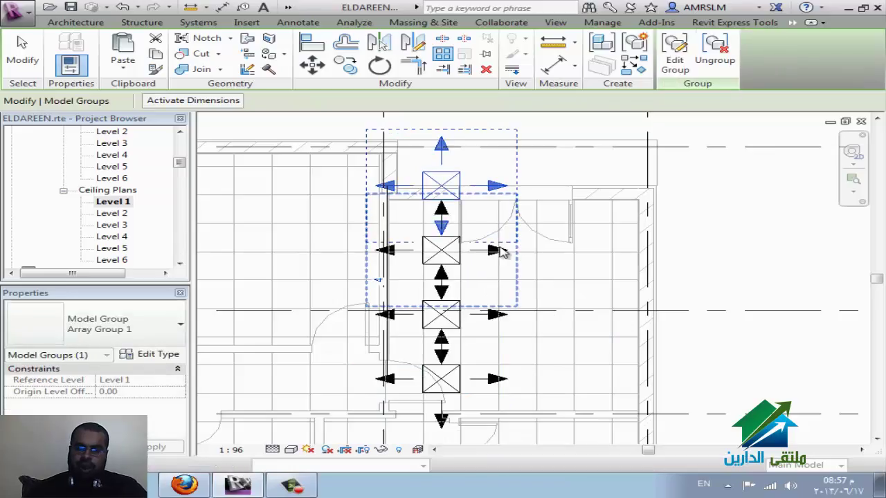
{"action": "key", "text": "Escape"}
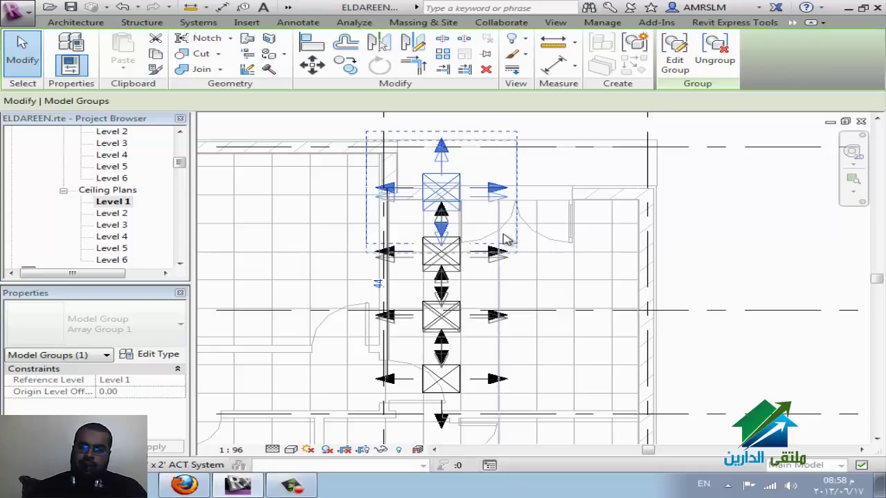
{"action": "left_click", "coordinate": [722, 247]}
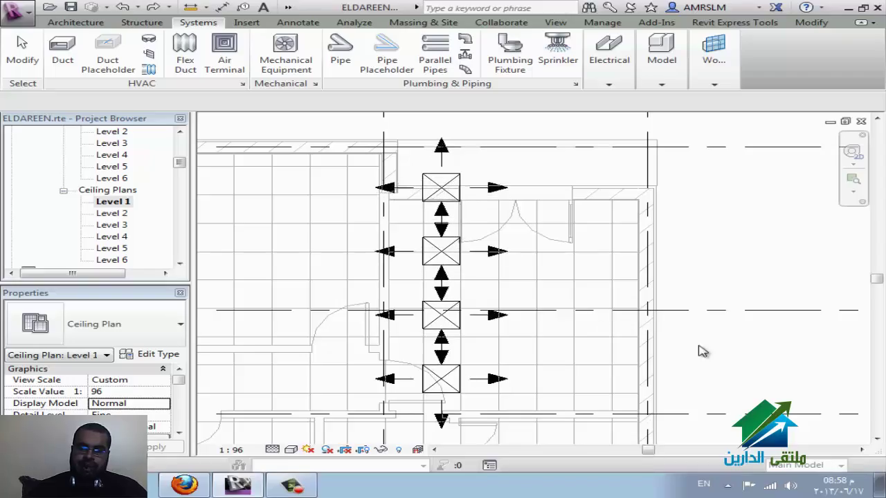
Radially array the centre supply diffuser into 7 copies over 270 degrees about the grid line
{"action": "scroll", "coordinate": [643, 333], "scroll_direction": "up", "scroll_amount": 2}
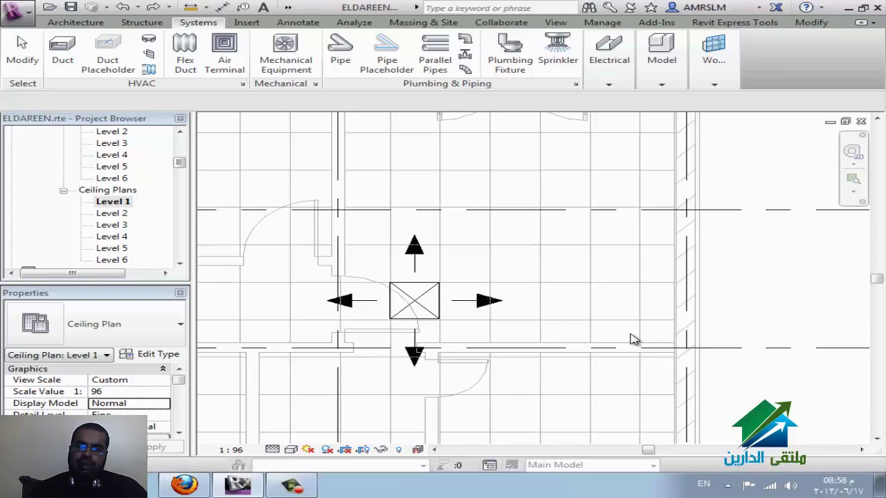
{"action": "left_click", "coordinate": [431, 299]}
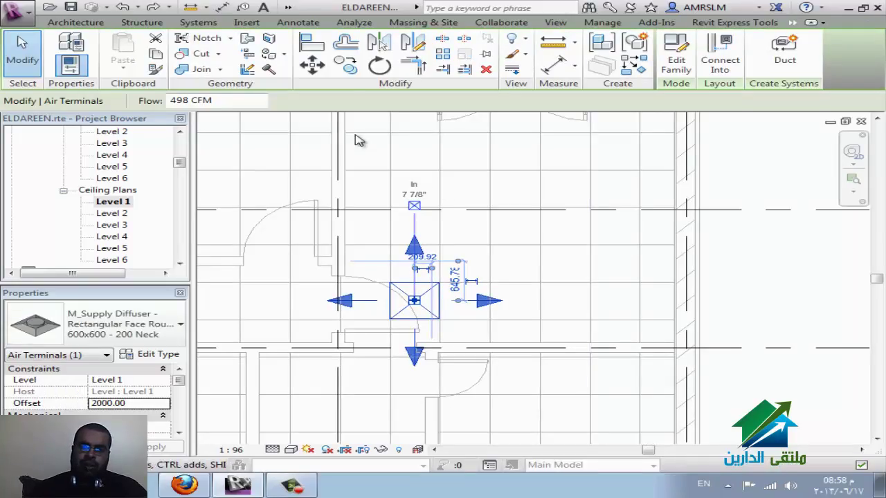
{"action": "left_click", "coordinate": [447, 63]}
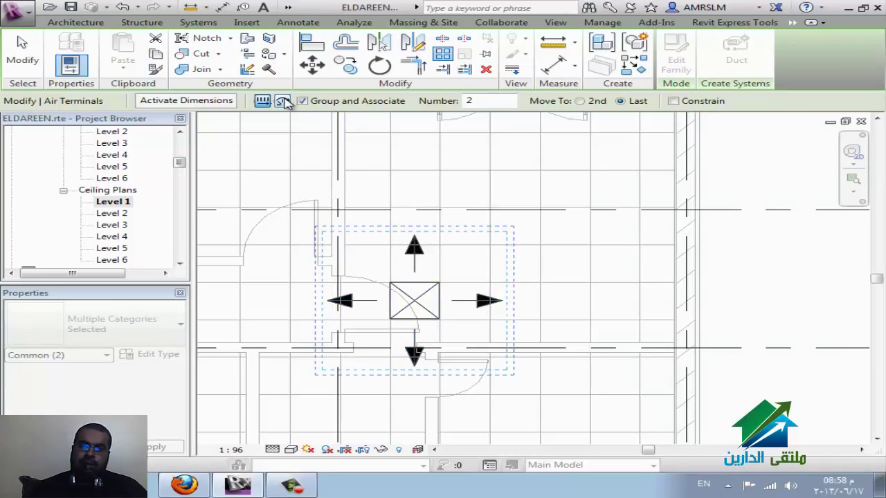
{"action": "left_click", "coordinate": [282, 101]}
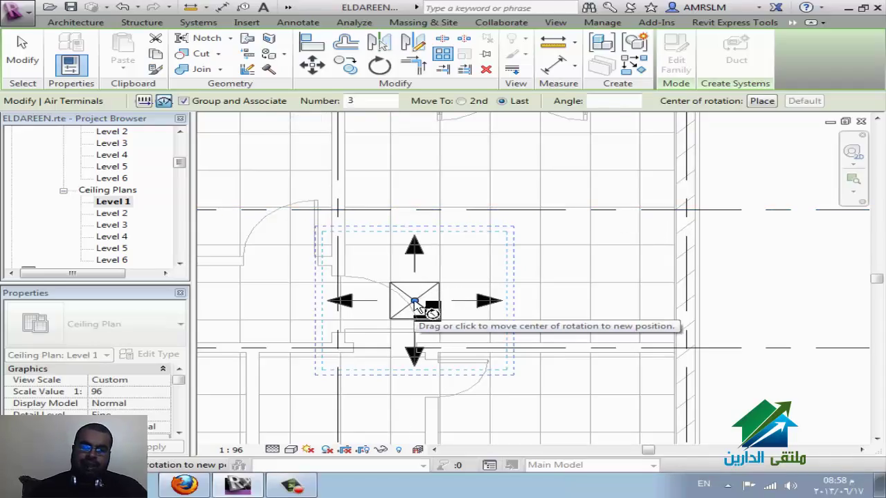
{"action": "left_click_drag", "start_coordinate": [413, 303], "coordinate": [495, 203]}
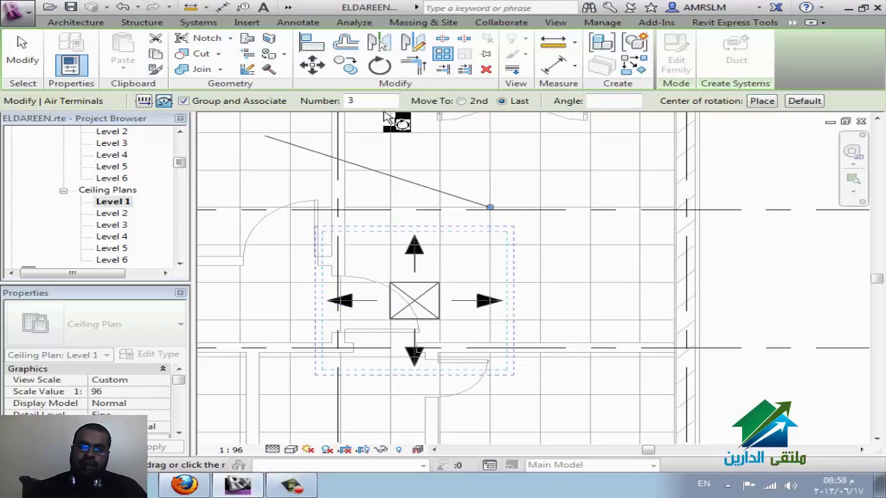
{"action": "left_click", "coordinate": [343, 101]}
{"action": "type", "text": "2"}
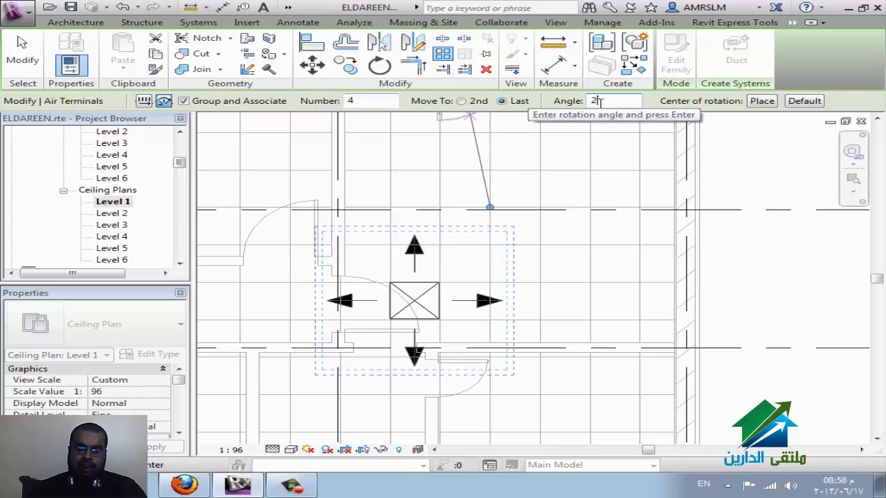
{"action": "type", "text": "70"}
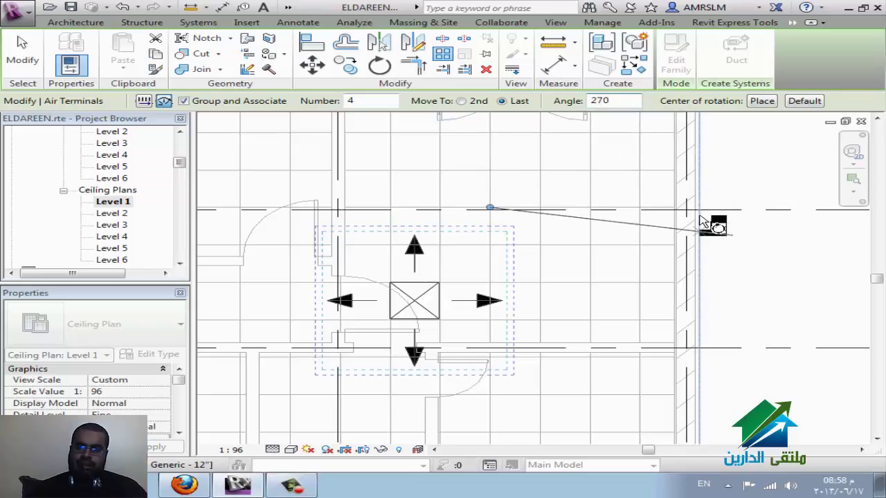
{"action": "key", "text": "Return"}
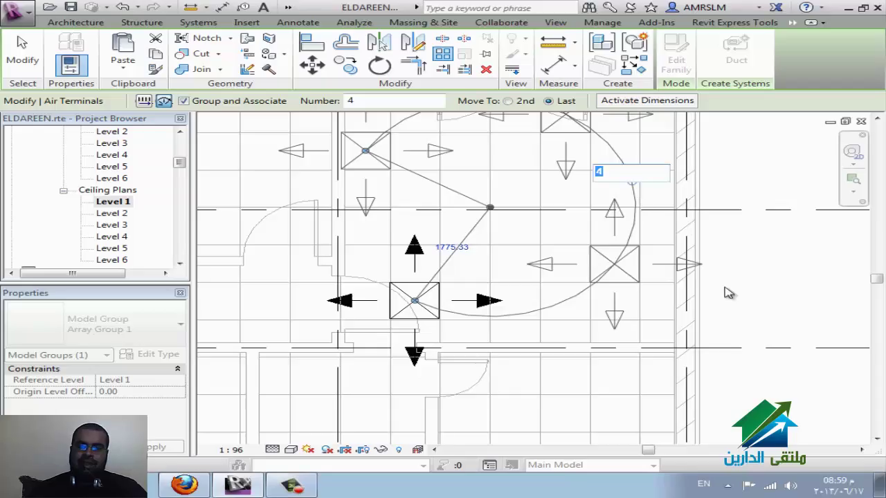
{"action": "key", "text": "Escape"}
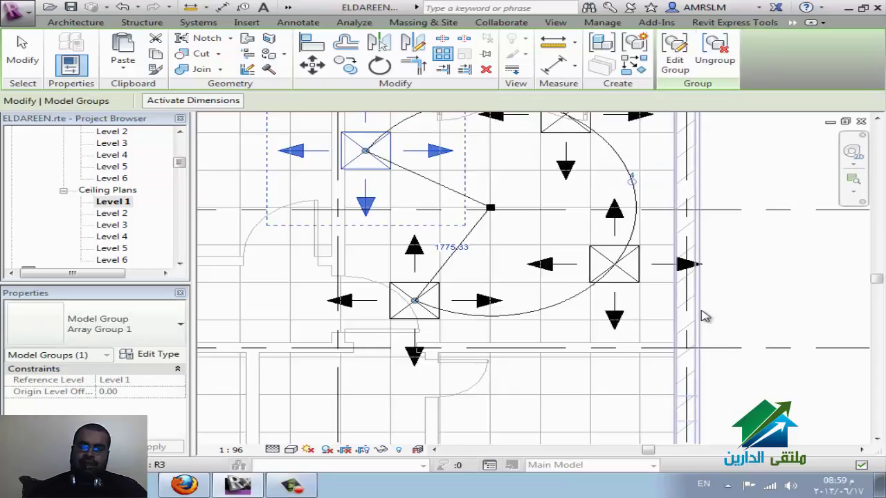
{"action": "key", "text": "Escape"}
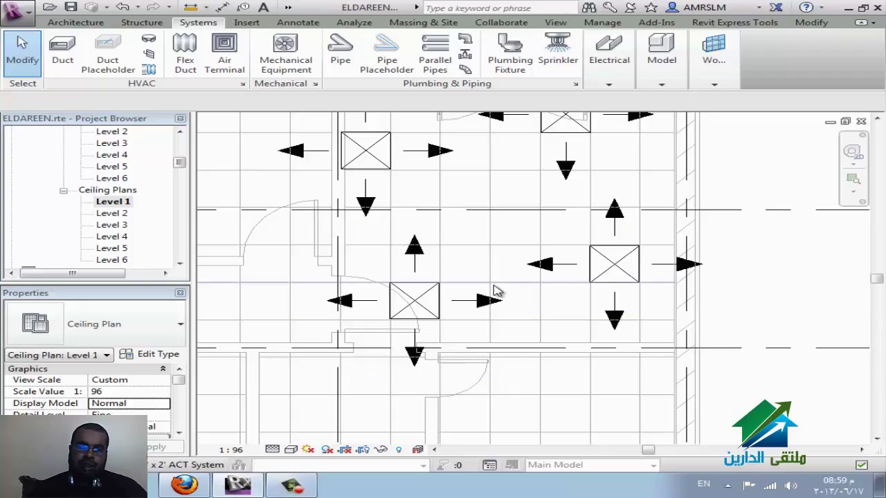
Undo the radial array, delete the extra right diffuser, and bring up the WizIQ class
{"action": "key", "text": "ctrl+z"}
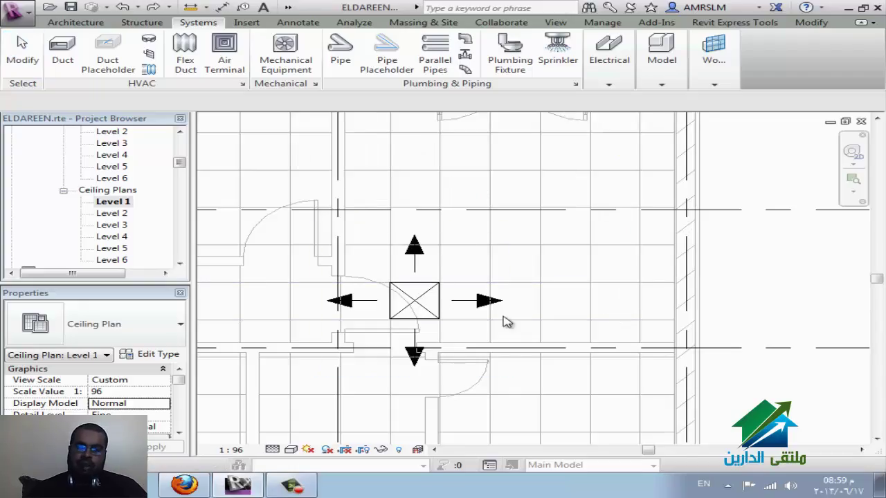
{"action": "key", "text": "ctrl+y"}
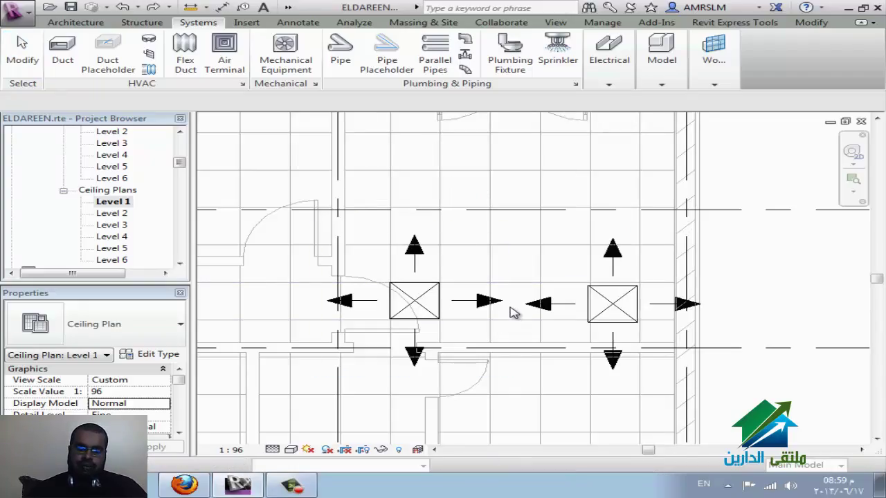
{"action": "left_click", "coordinate": [594, 315]}
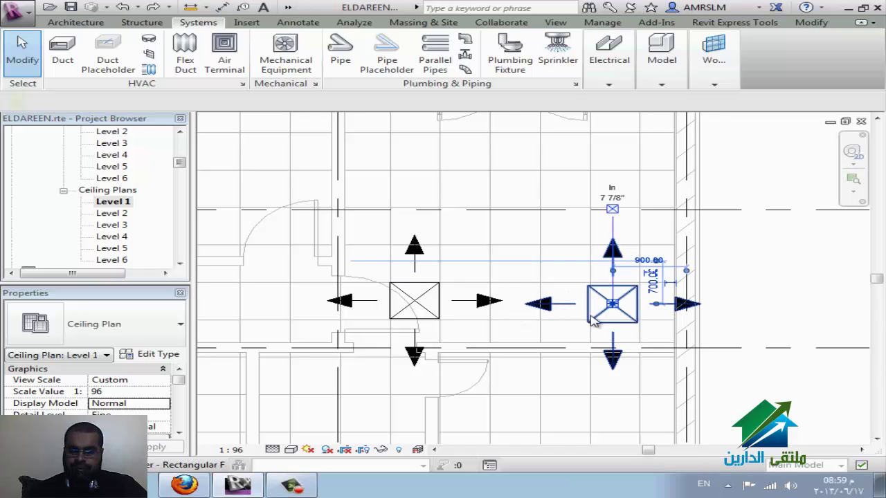
{"action": "key", "text": "Delete"}
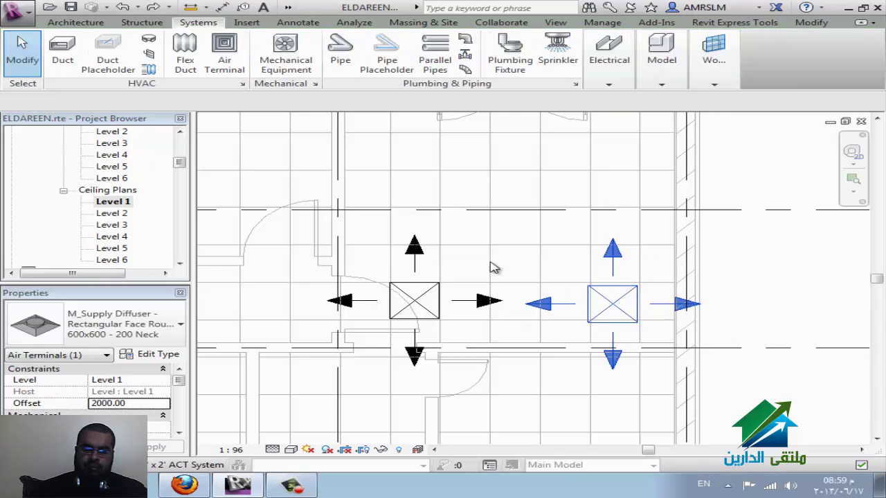
{"action": "left_click", "coordinate": [184, 485]}
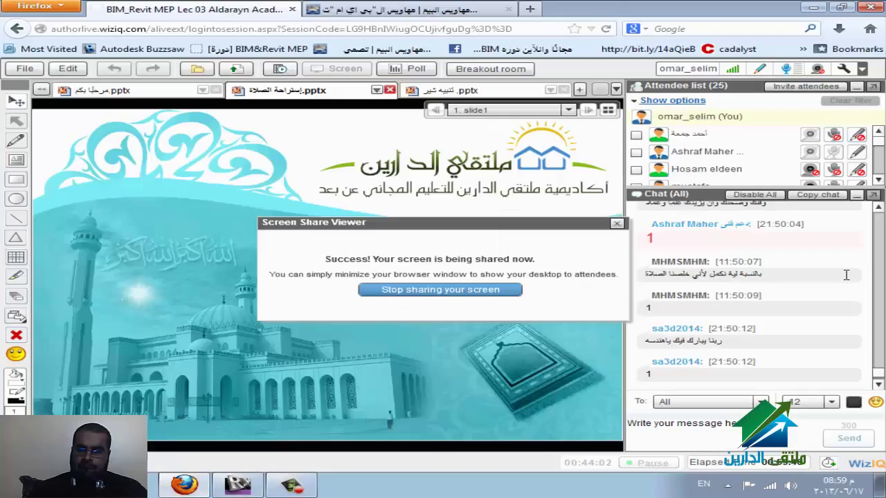
Read the new WizIQ chat messages and switch back to Revit's Level 1 ceiling plan
{"action": "left_click", "coordinate": [877, 386]}
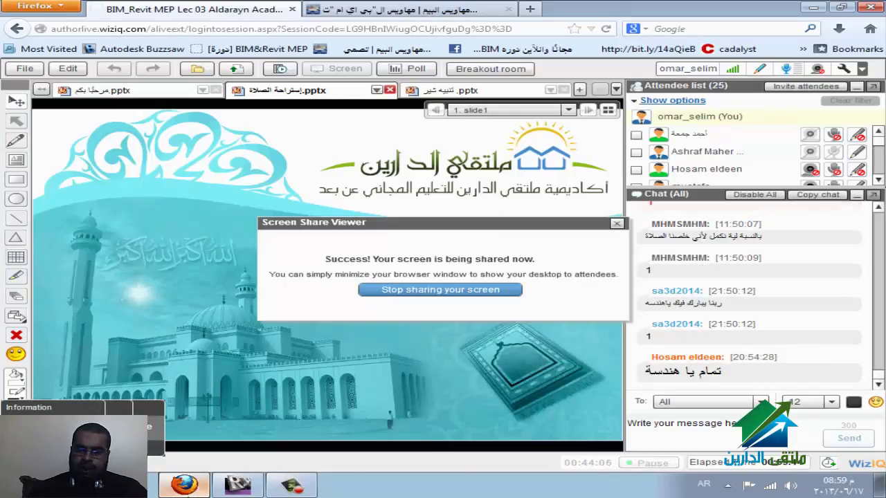
{"action": "left_click", "coordinate": [186, 486]}
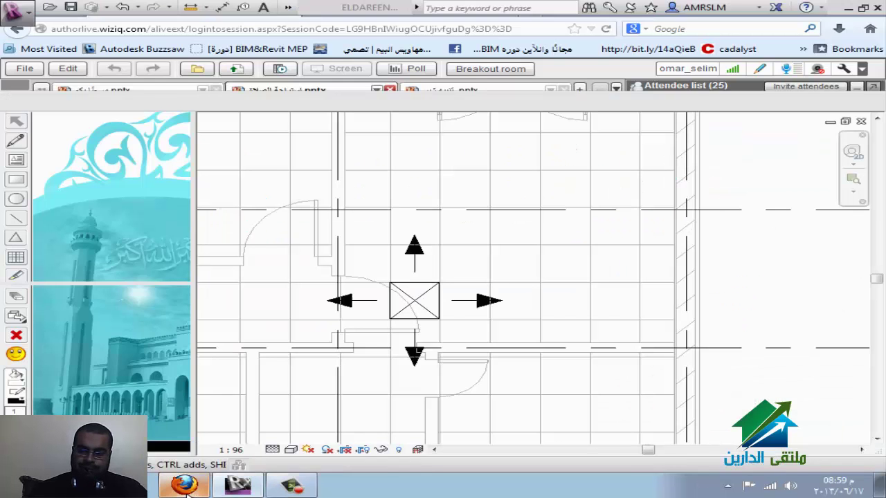
{"action": "left_click", "coordinate": [185, 487]}
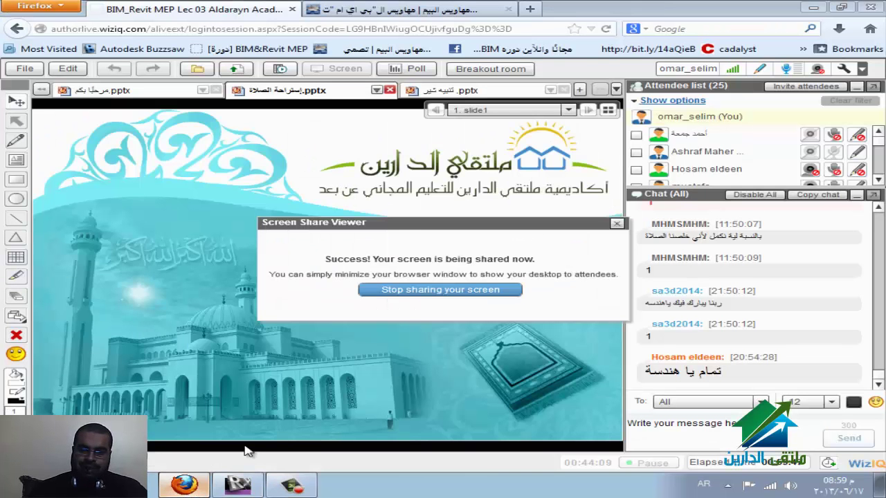
{"action": "left_click", "coordinate": [239, 483]}
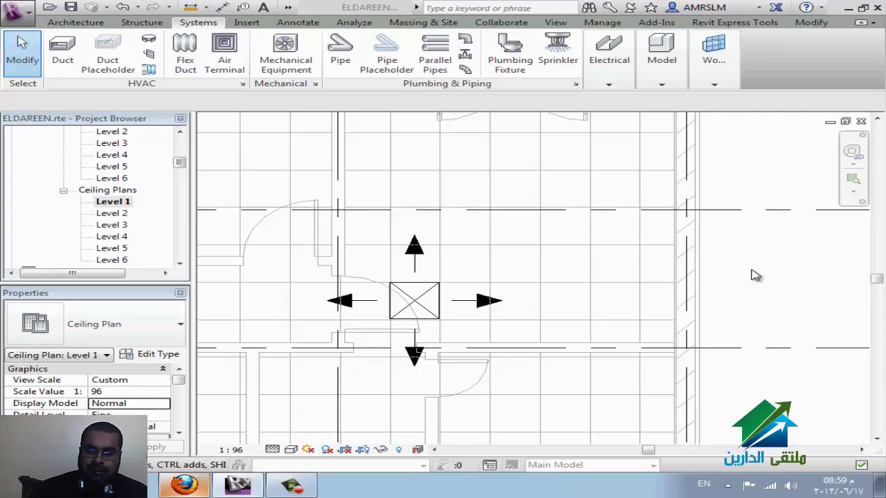
Open the hvac Level 1 floor plan from the Project Browser
{"action": "scroll", "coordinate": [512, 231], "scroll_direction": "down", "scroll_amount": 2}
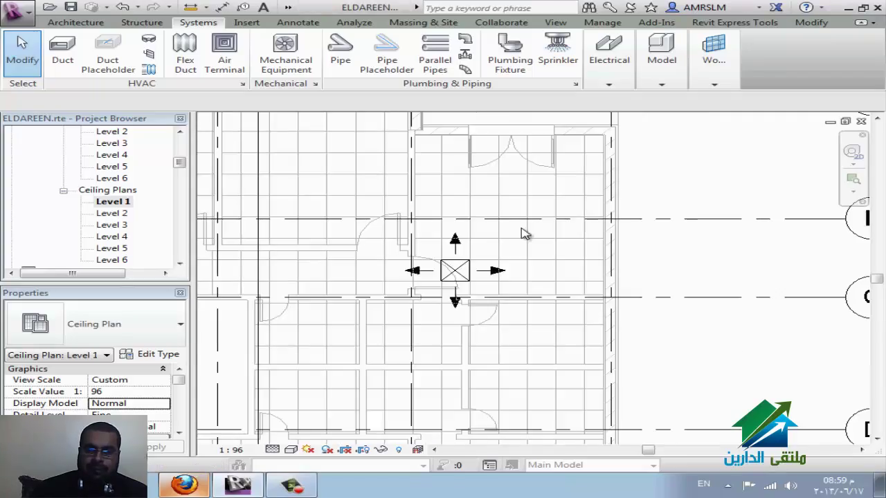
{"action": "scroll", "coordinate": [523, 234], "scroll_direction": "down", "scroll_amount": 1}
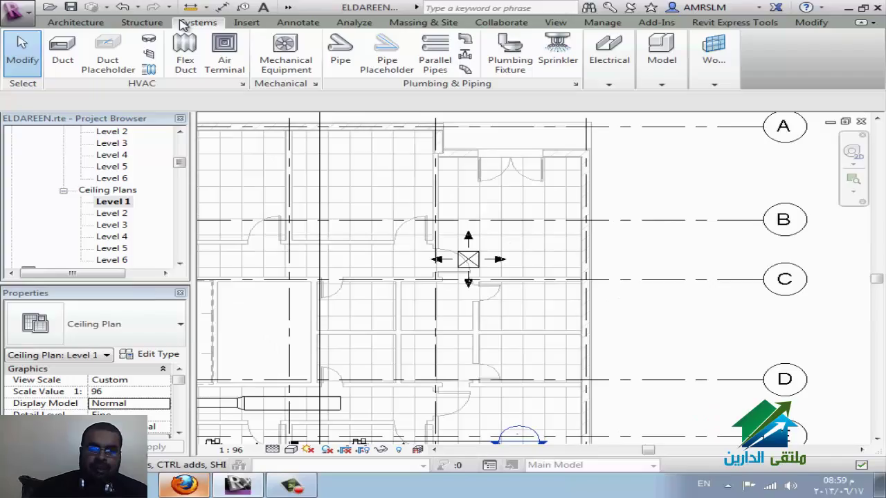
{"action": "left_click", "coordinate": [119, 202]}
{"action": "scroll", "coordinate": [149, 169], "scroll_direction": "up", "scroll_amount": 2}
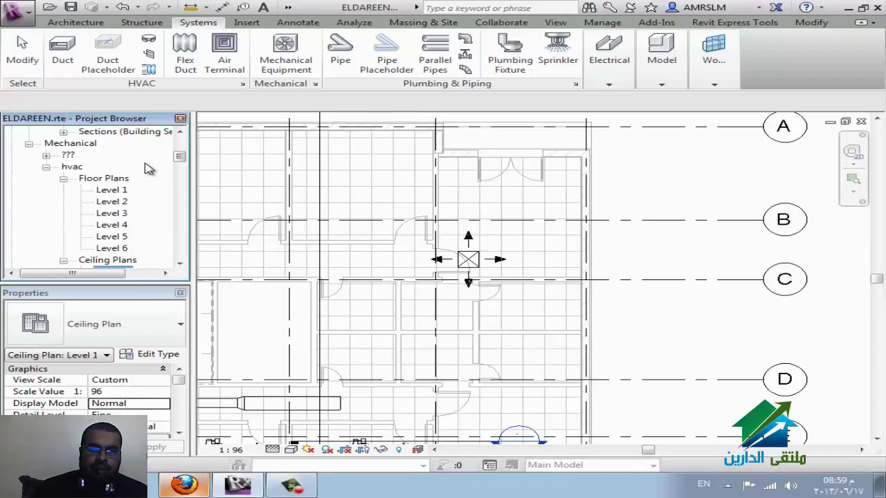
{"action": "double_click", "coordinate": [113, 191]}
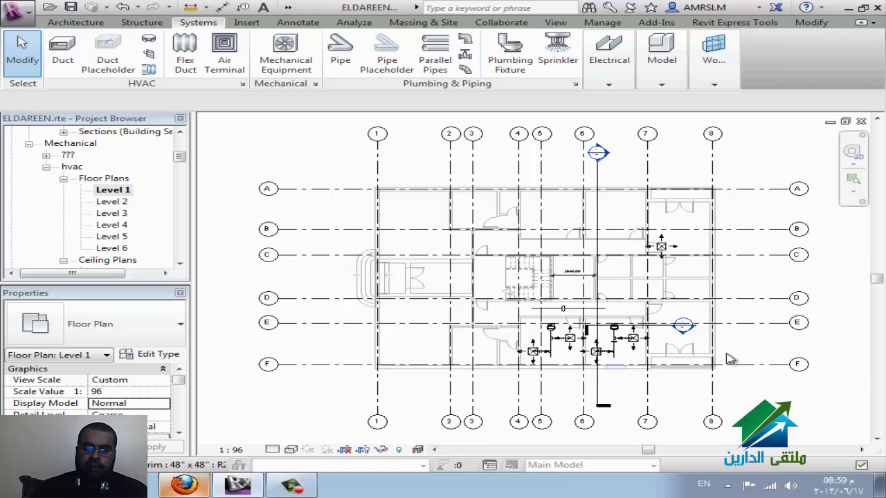
{"action": "scroll", "coordinate": [726, 359], "scroll_direction": "up", "scroll_amount": 2}
{"action": "scroll", "coordinate": [774, 366], "scroll_direction": "up", "scroll_amount": 2}
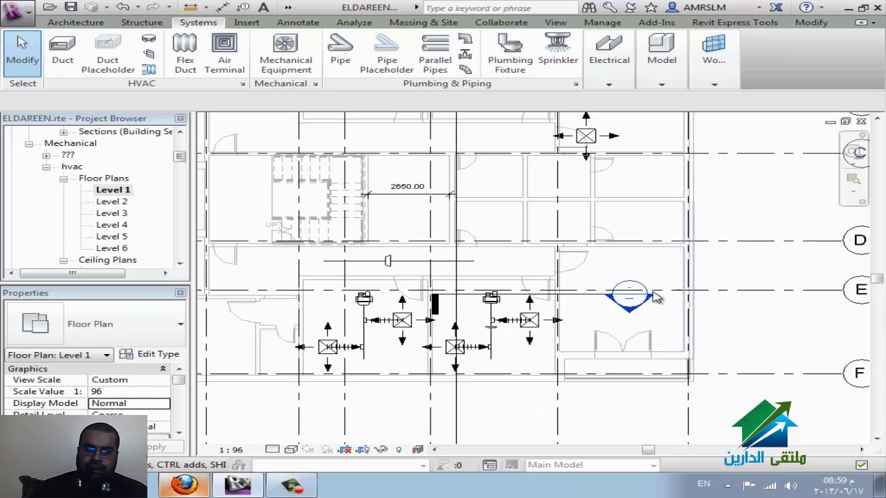
Set the view scale to 1:100
{"action": "left_click", "coordinate": [240, 451]}
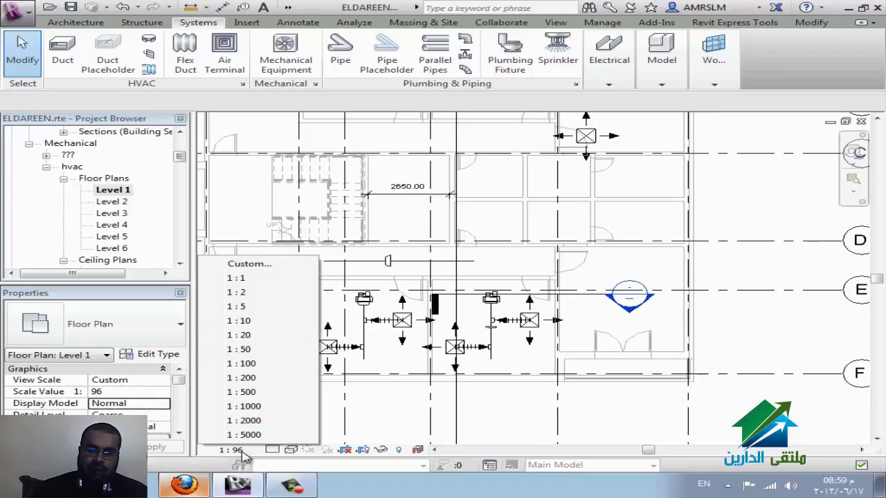
{"action": "left_click", "coordinate": [243, 363]}
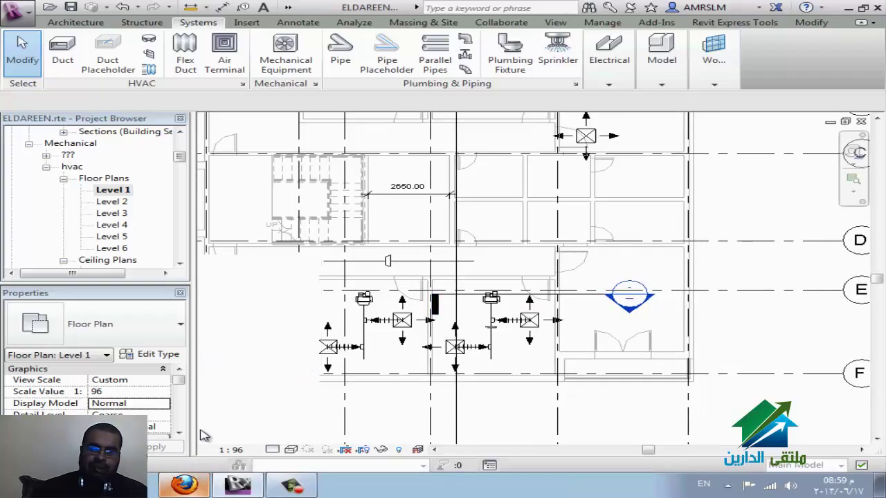
{"action": "left_click", "coordinate": [233, 451]}
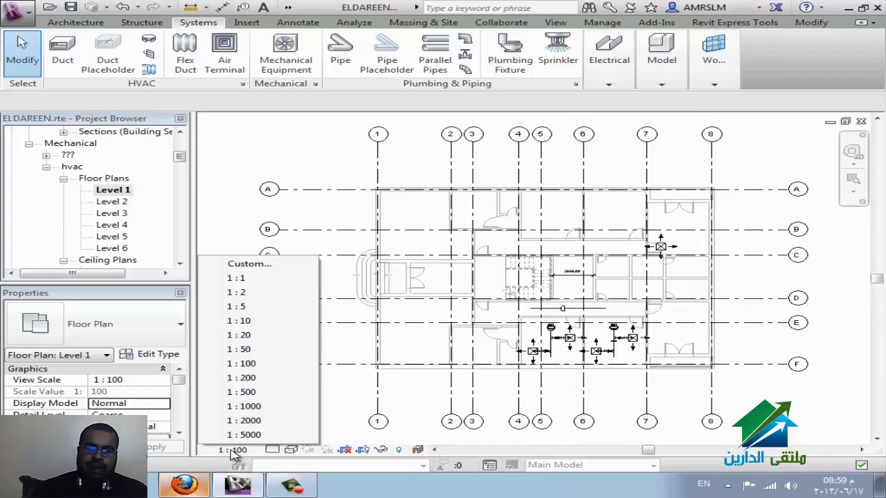
{"action": "left_click", "coordinate": [231, 450]}
{"action": "left_click", "coordinate": [231, 450]}
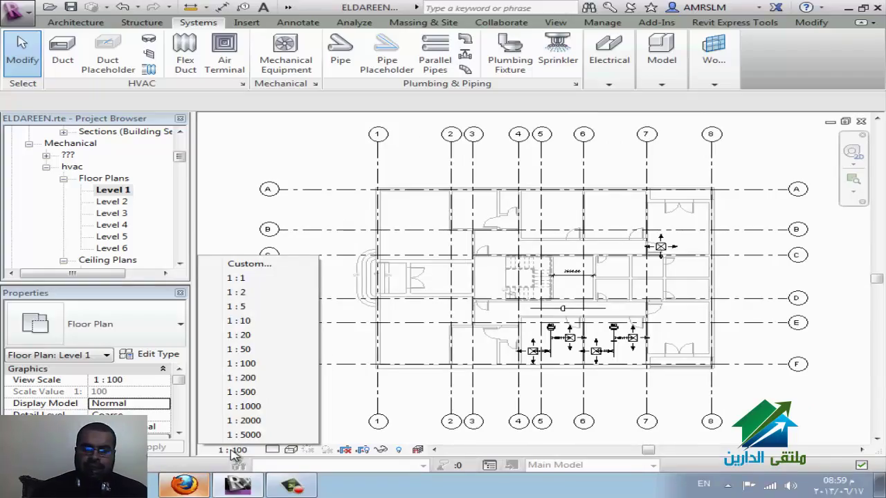
Set the detail level to Fine so the ducts show their full width
{"action": "left_click", "coordinate": [276, 450]}
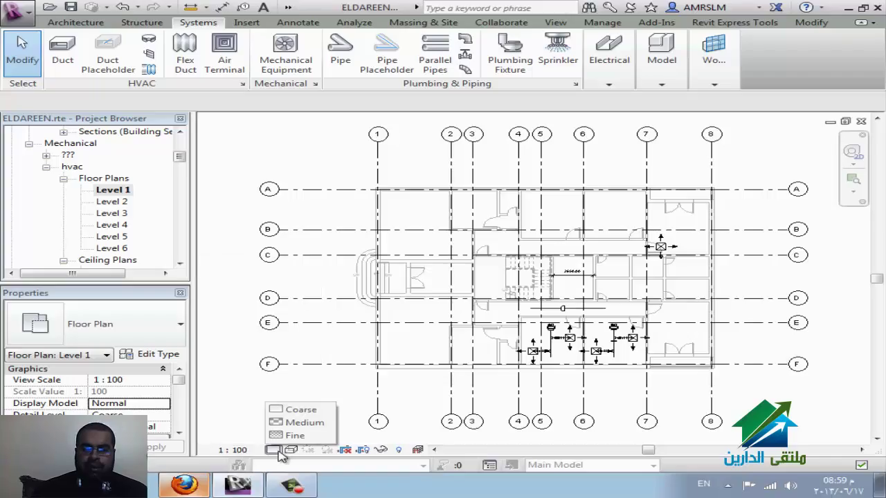
{"action": "left_click", "coordinate": [287, 435]}
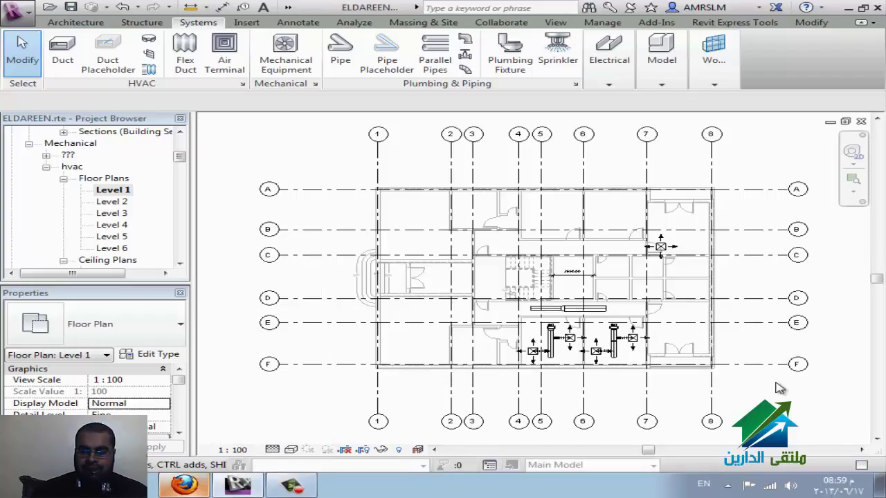
{"action": "scroll", "coordinate": [777, 388], "scroll_direction": "up", "scroll_amount": 2}
{"action": "scroll", "coordinate": [478, 305], "scroll_direction": "up", "scroll_amount": 2}
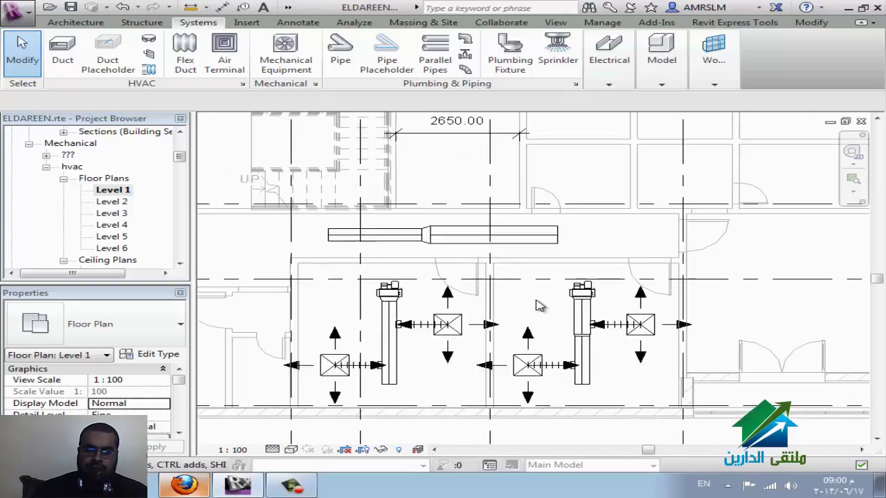
{"action": "left_click", "coordinate": [273, 451]}
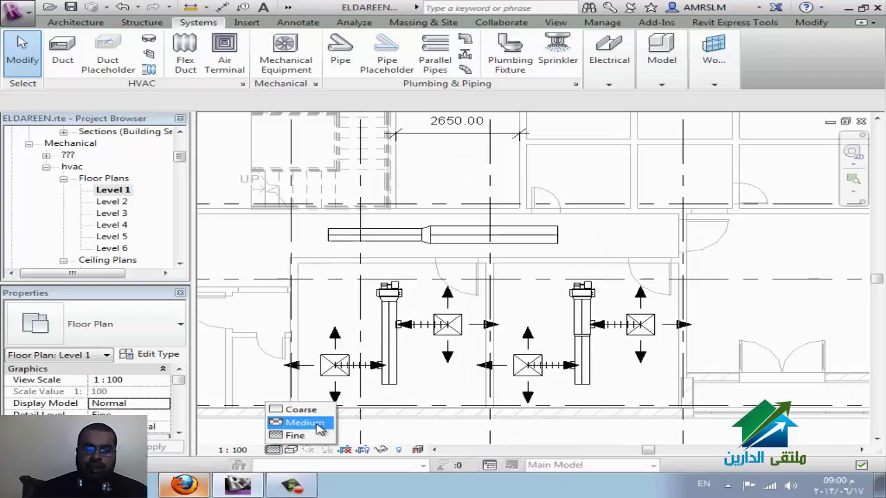
{"action": "left_click", "coordinate": [706, 469]}
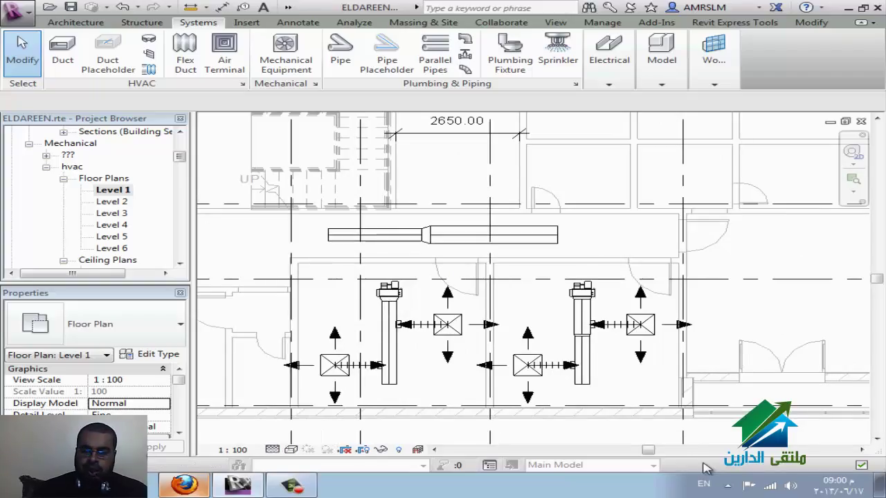
{"action": "scroll", "coordinate": [443, 339], "scroll_direction": "down", "scroll_amount": 2}
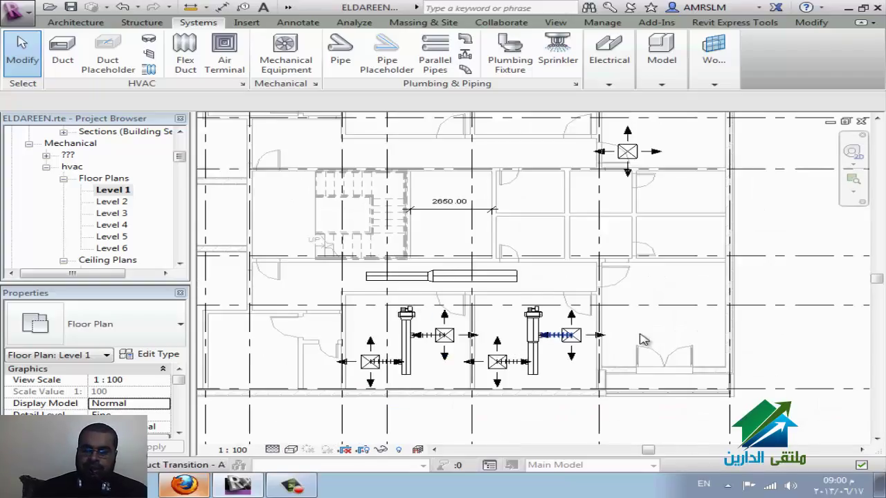
{"action": "scroll", "coordinate": [646, 336], "scroll_direction": "up", "scroll_amount": 2}
{"action": "scroll", "coordinate": [532, 335], "scroll_direction": "up", "scroll_amount": 1}
Zoom around the Level 1 floor plan and switch to the Annotate tools
{"action": "scroll", "coordinate": [486, 320], "scroll_direction": "up", "scroll_amount": 1}
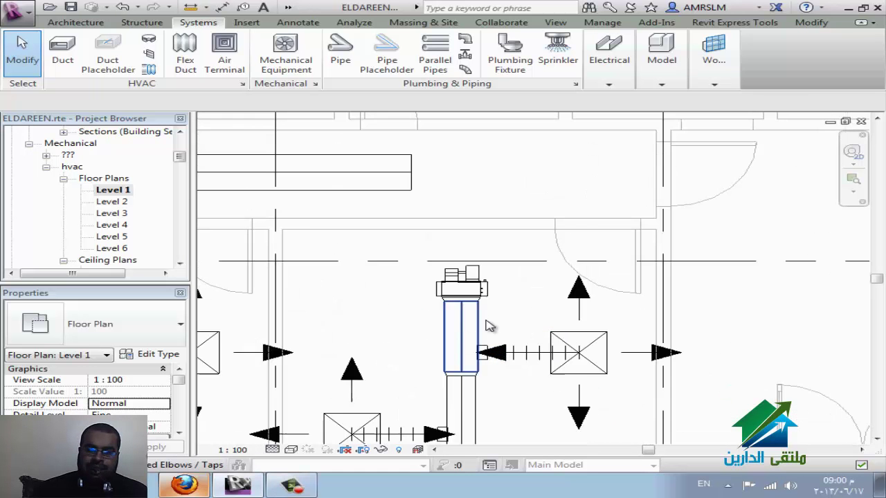
{"action": "scroll", "coordinate": [498, 305], "scroll_direction": "up", "scroll_amount": 1}
{"action": "scroll", "coordinate": [632, 376], "scroll_direction": "down", "scroll_amount": 2}
{"action": "scroll", "coordinate": [589, 356], "scroll_direction": "up", "scroll_amount": 1}
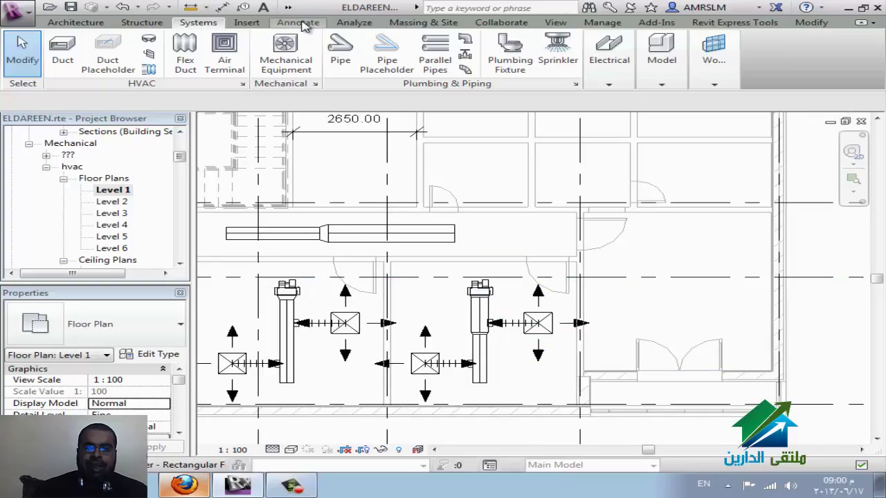
{"action": "left_click", "coordinate": [304, 26]}
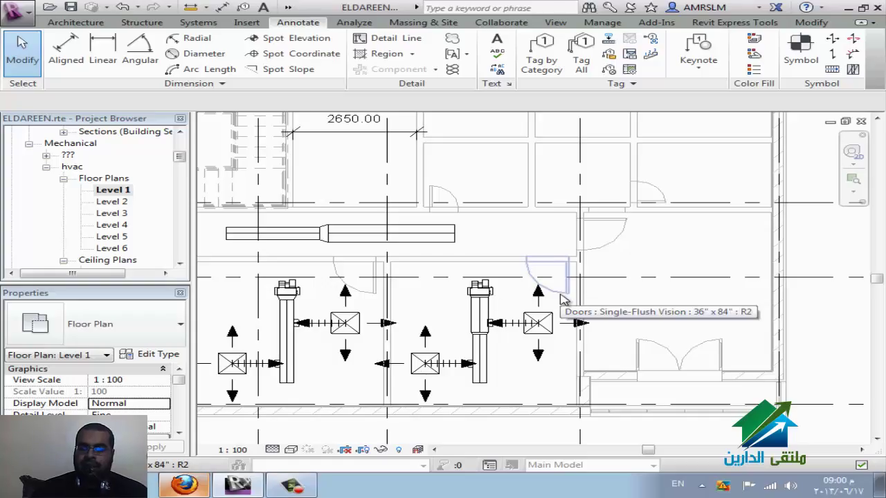
Open the Level 3 floor plan, check its detail level, then return to Level 1 with Ctrl+Tab
{"action": "left_click", "coordinate": [125, 214]}
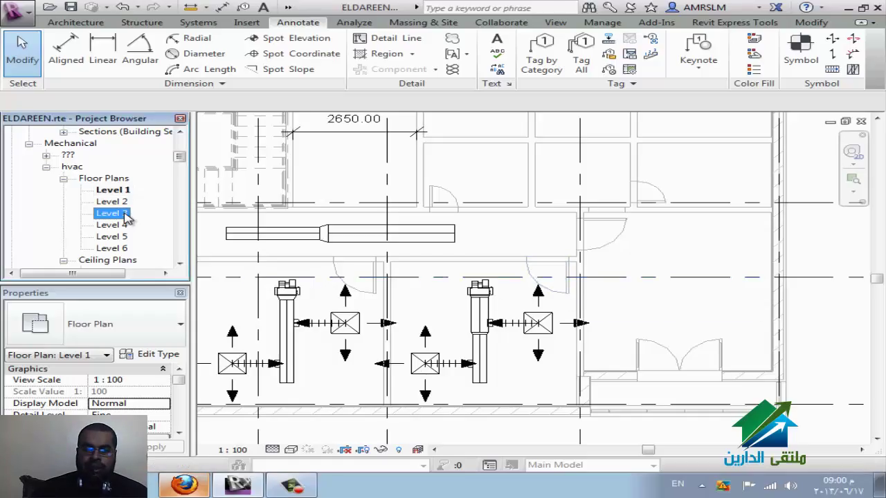
{"action": "double_click", "coordinate": [110, 213]}
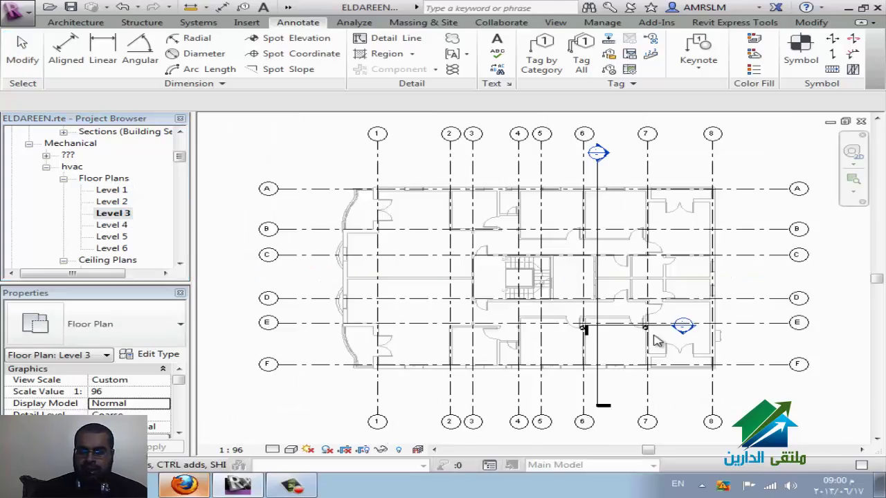
{"action": "scroll", "coordinate": [657, 341], "scroll_direction": "up", "scroll_amount": 5}
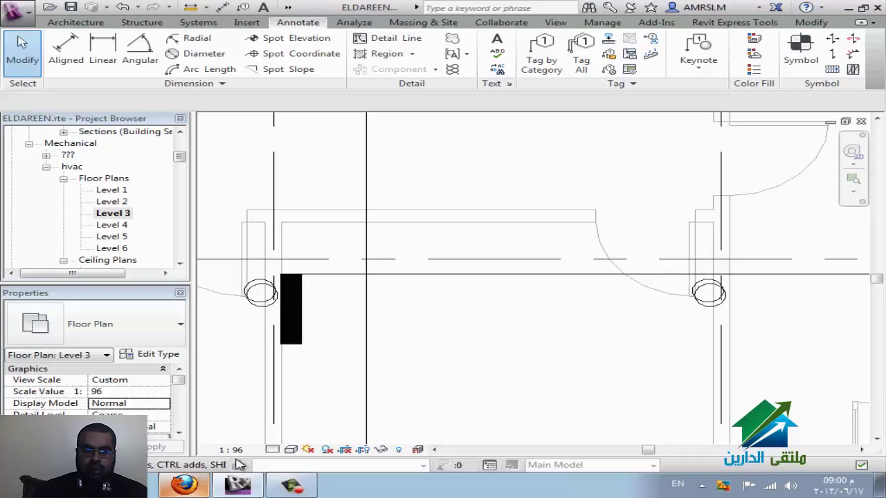
{"action": "left_click", "coordinate": [271, 450]}
{"action": "left_click", "coordinate": [304, 436]}
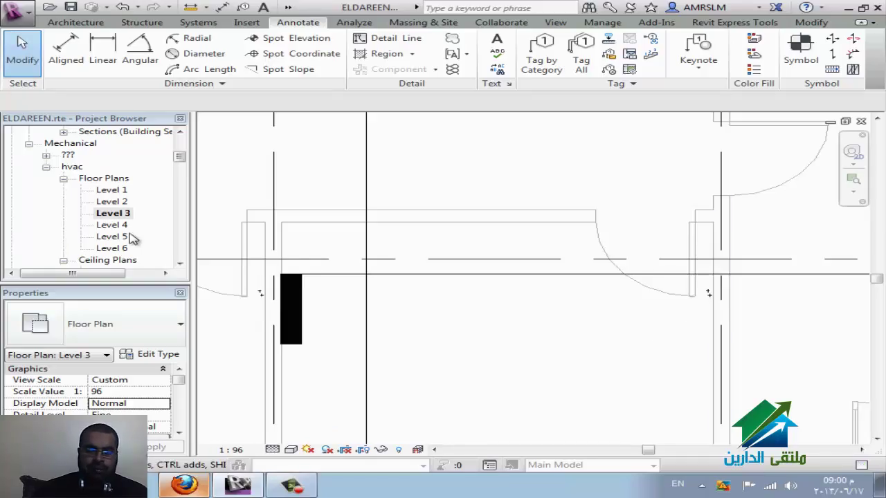
{"action": "key", "text": "ctrl+Tab"}
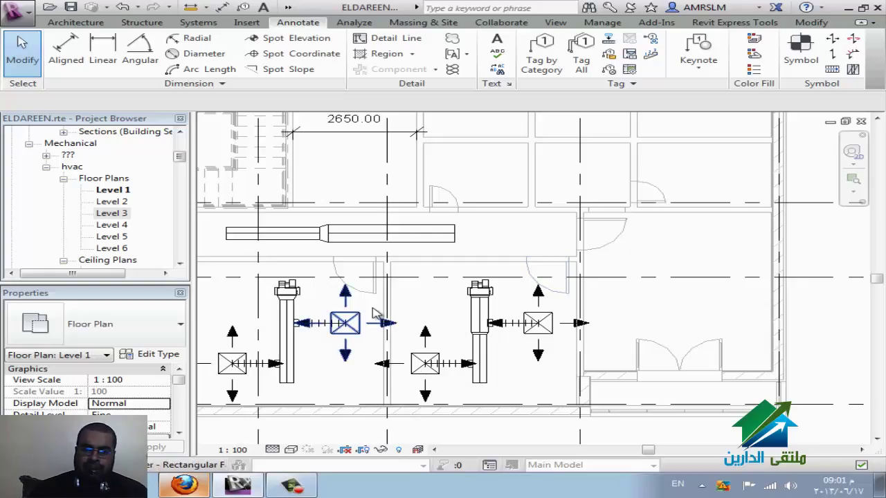
Zoom in and add a '12*12' text note beside the lower vertical duct
{"action": "scroll", "coordinate": [522, 354], "scroll_direction": "up", "scroll_amount": 2}
{"action": "scroll", "coordinate": [524, 357], "scroll_direction": "up", "scroll_amount": 1}
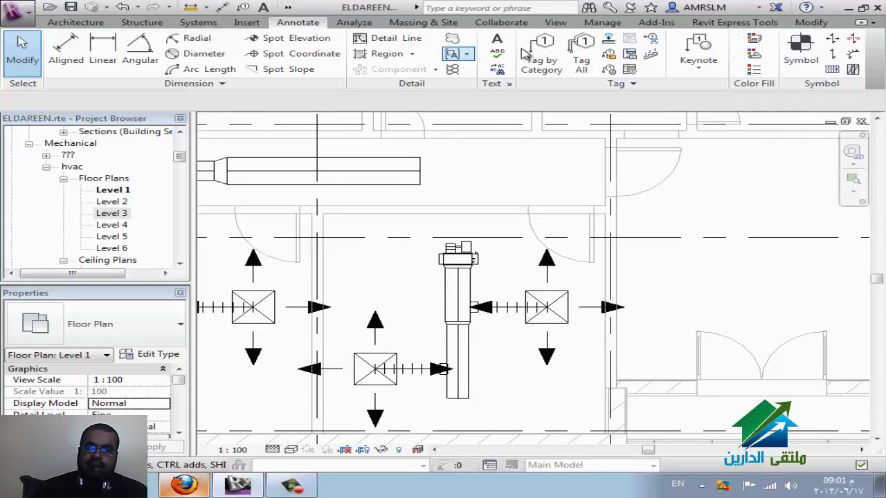
{"action": "scroll", "coordinate": [512, 43], "scroll_direction": "up", "scroll_amount": 2}
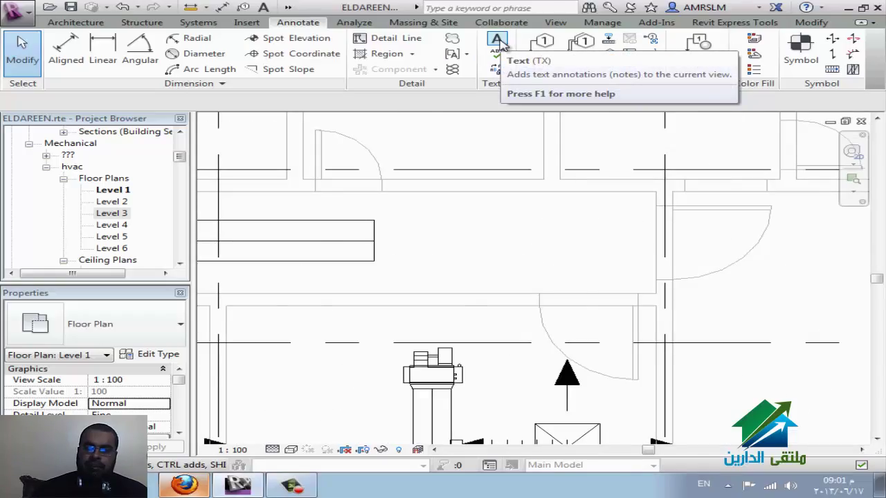
{"action": "scroll", "coordinate": [503, 45], "scroll_direction": "down", "scroll_amount": 1}
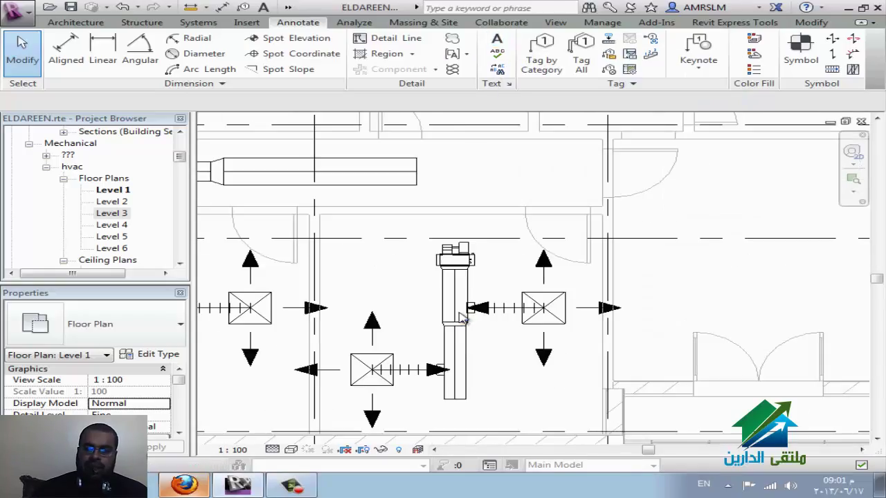
{"action": "left_click", "coordinate": [503, 365]}
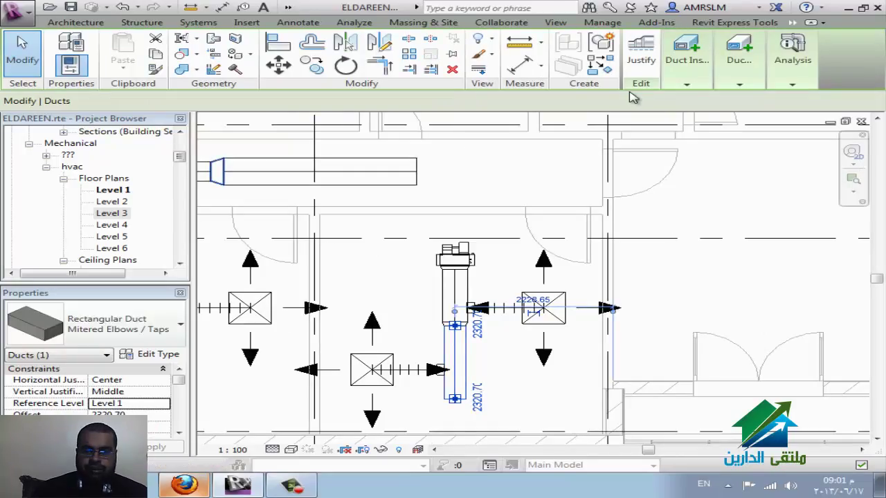
{"action": "key", "text": "Escape"}
{"action": "left_click", "coordinate": [499, 43]}
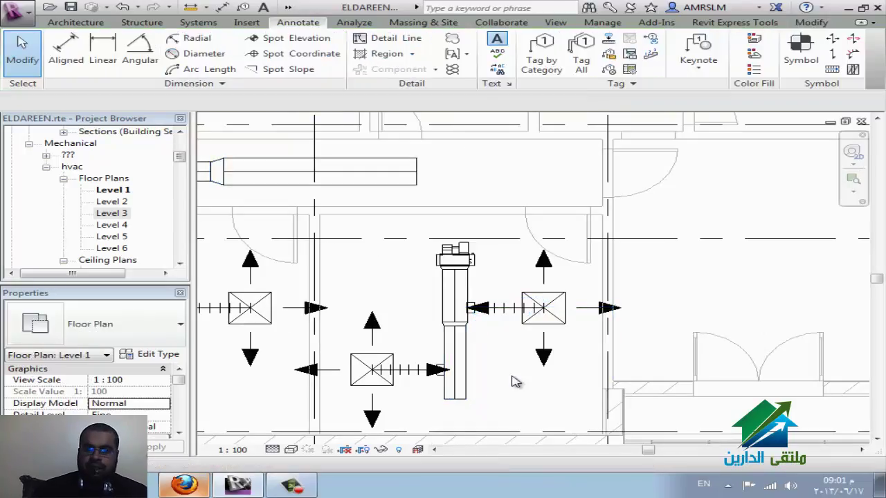
{"action": "left_click", "coordinate": [476, 379]}
{"action": "type", "text": "12"}
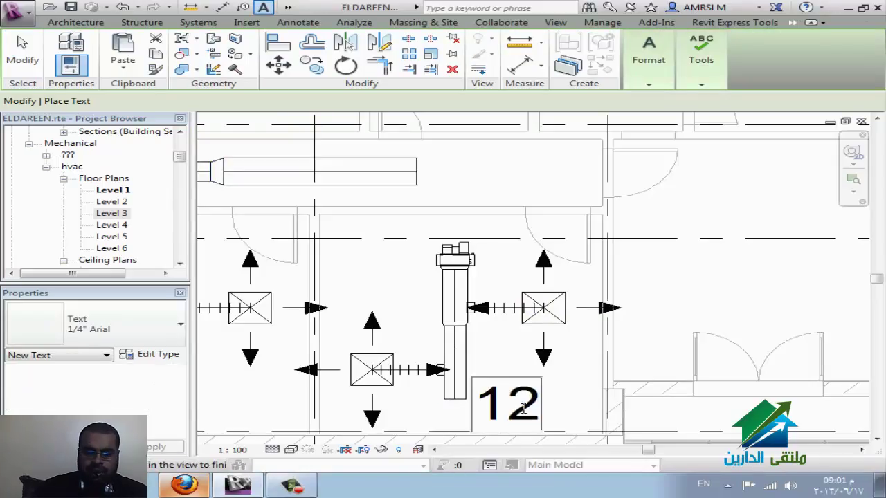
{"action": "type", "text": "*"}
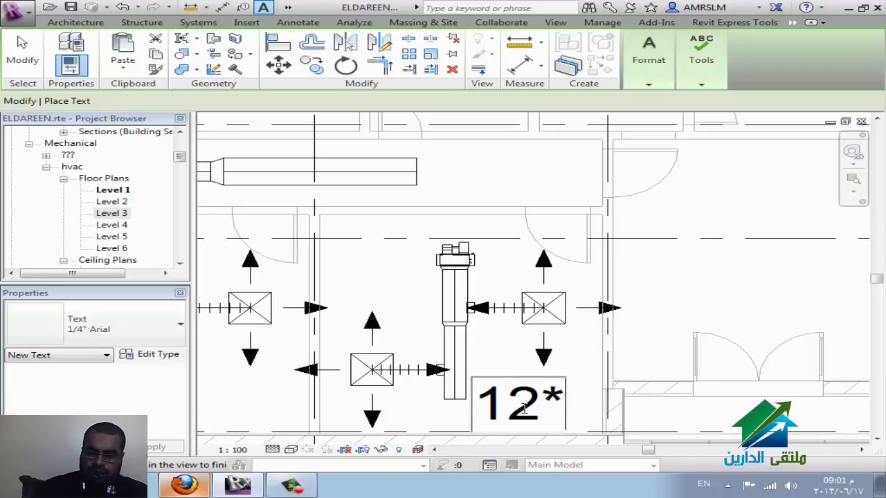
{"action": "type", "text": "12"}
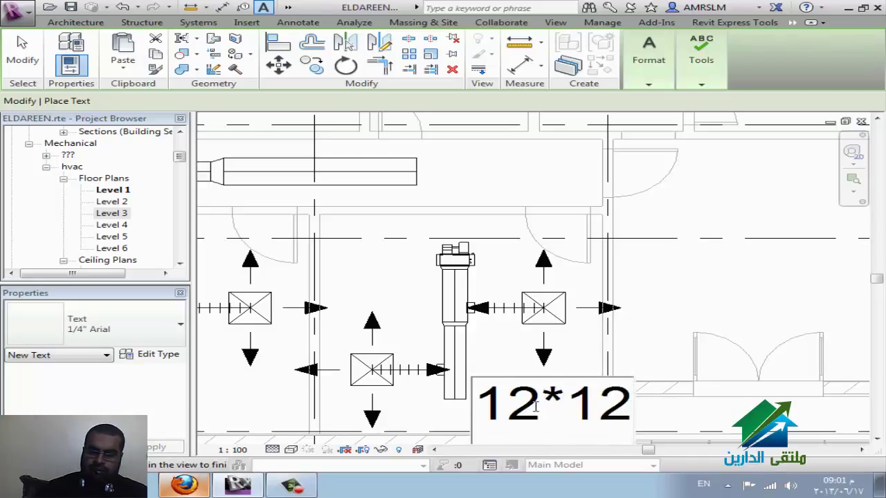
{"action": "left_click", "coordinate": [669, 305]}
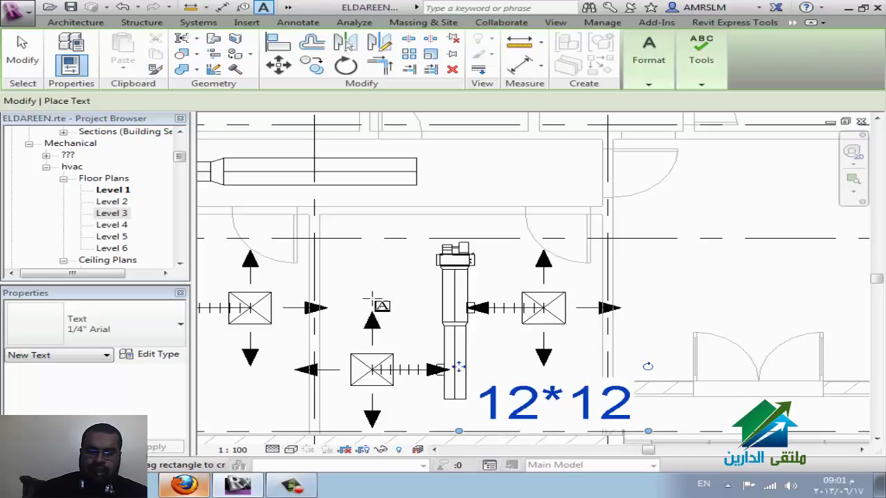
Start Tag by Category on the lower vertical duct and agree to load a duct tag family
{"action": "key", "text": "Escape"}
{"action": "key", "text": "Escape"}
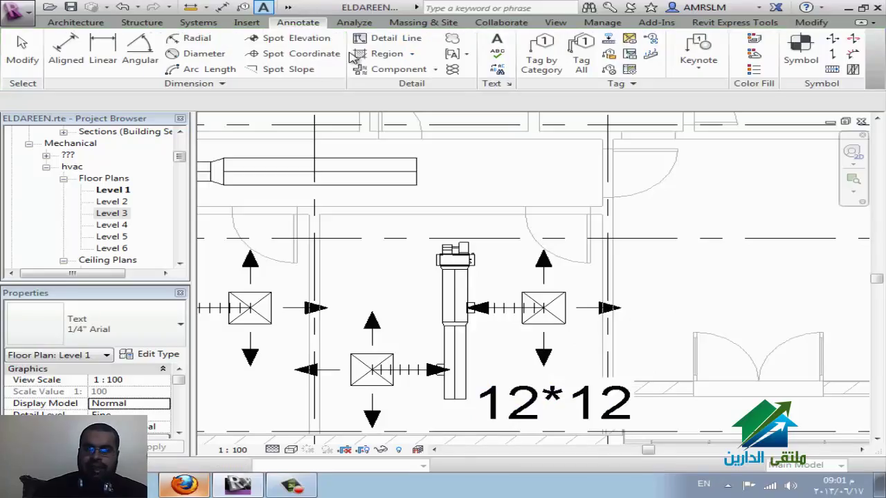
{"action": "left_click", "coordinate": [547, 59]}
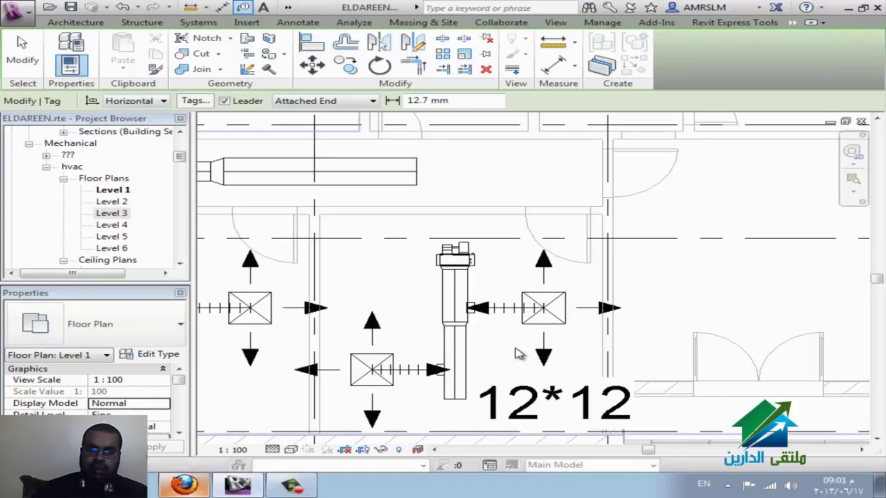
{"action": "left_click", "coordinate": [469, 351]}
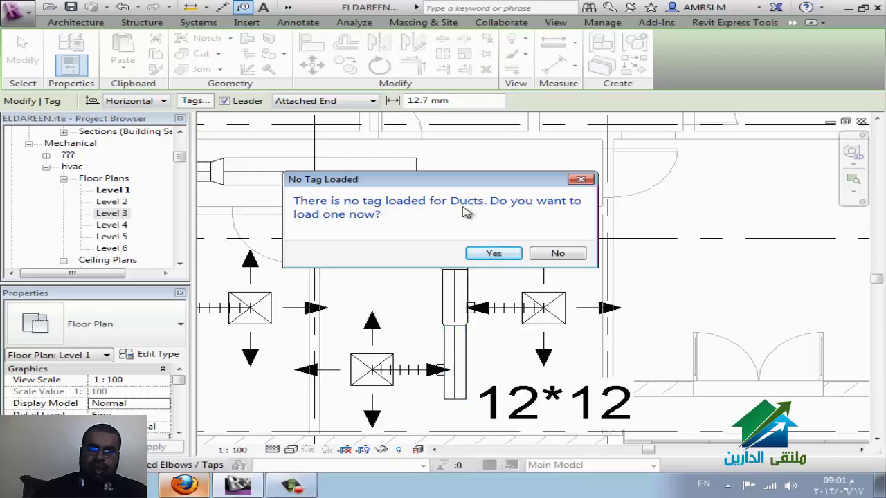
{"action": "left_click", "coordinate": [492, 254]}
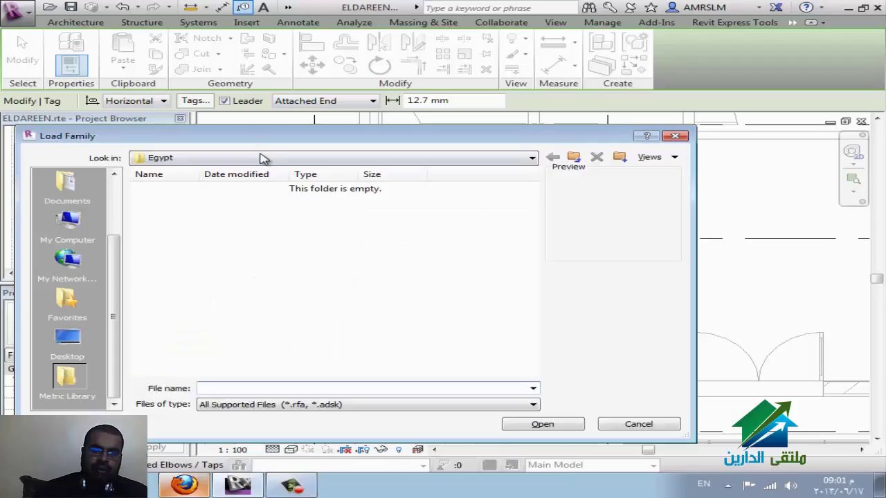
Load Duct Size Tag.rfa from E:\REVIT\family\Exported Families\Duct Tags
{"action": "left_click", "coordinate": [262, 158]}
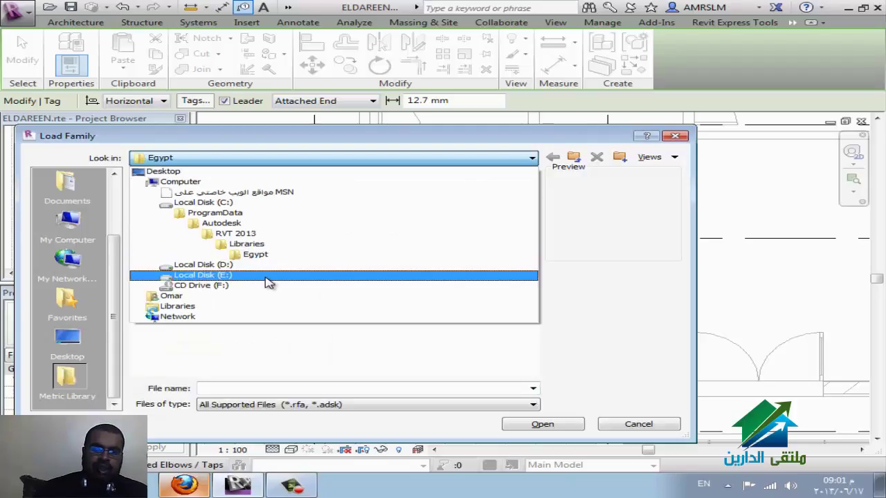
{"action": "left_click", "coordinate": [268, 277]}
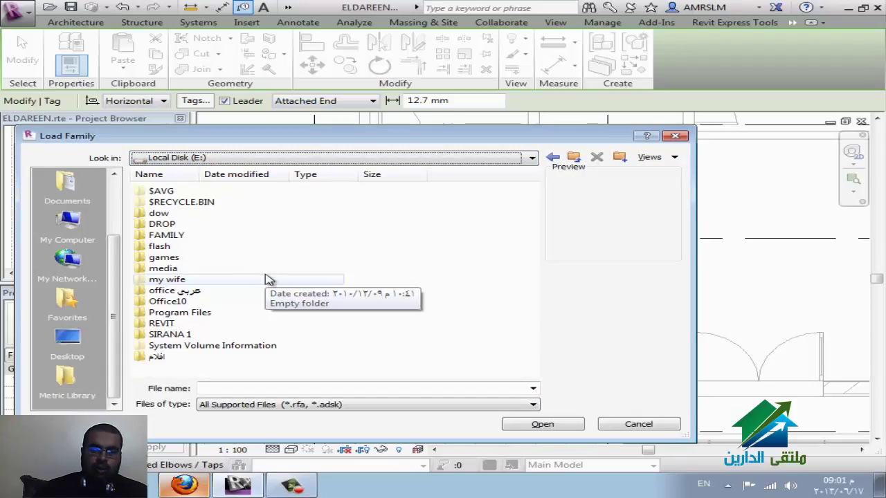
{"action": "left_click", "coordinate": [215, 327]}
{"action": "double_click", "coordinate": [215, 323]}
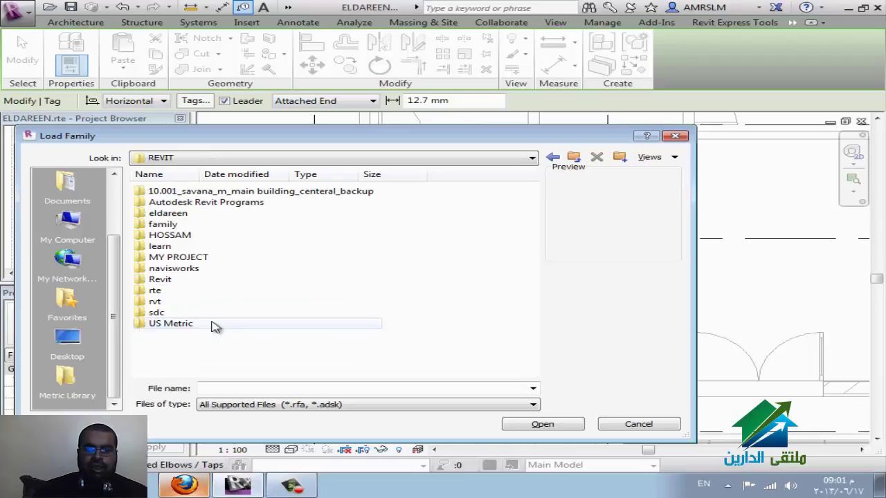
{"action": "double_click", "coordinate": [170, 225]}
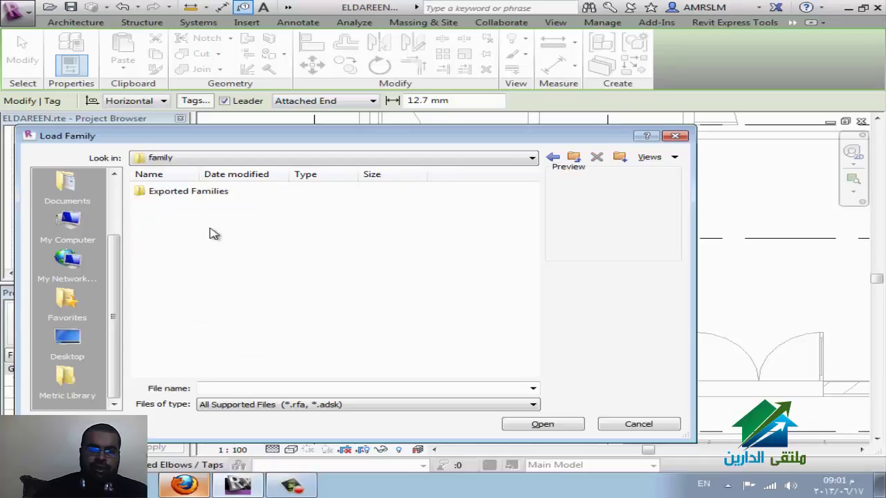
{"action": "double_click", "coordinate": [207, 192]}
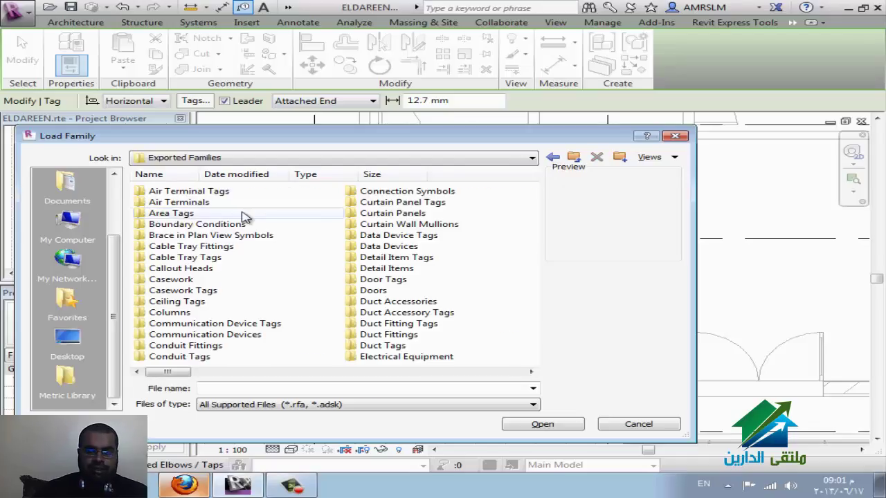
{"action": "scroll", "coordinate": [243, 217], "scroll_direction": "down", "scroll_amount": 1}
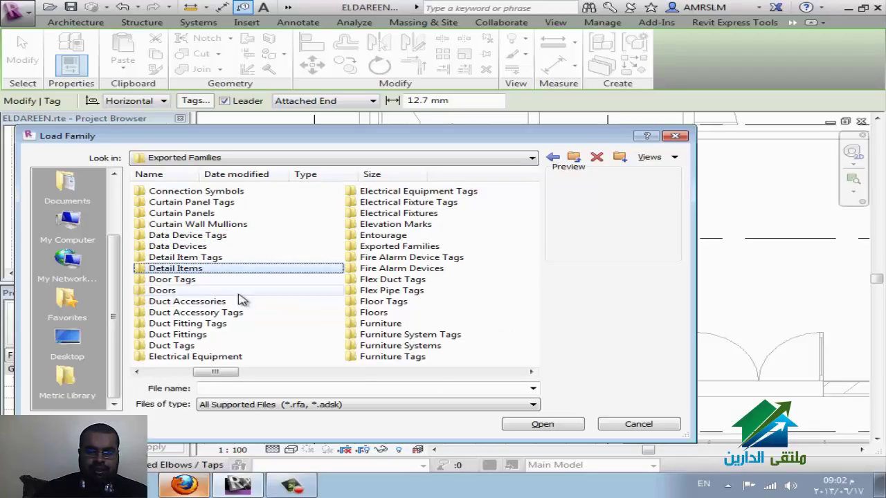
{"action": "left_click", "coordinate": [205, 346]}
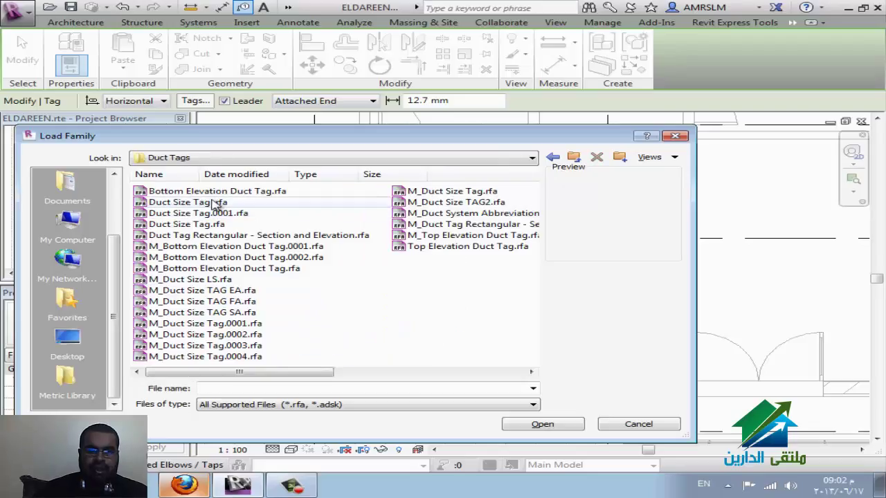
{"action": "left_click", "coordinate": [208, 202]}
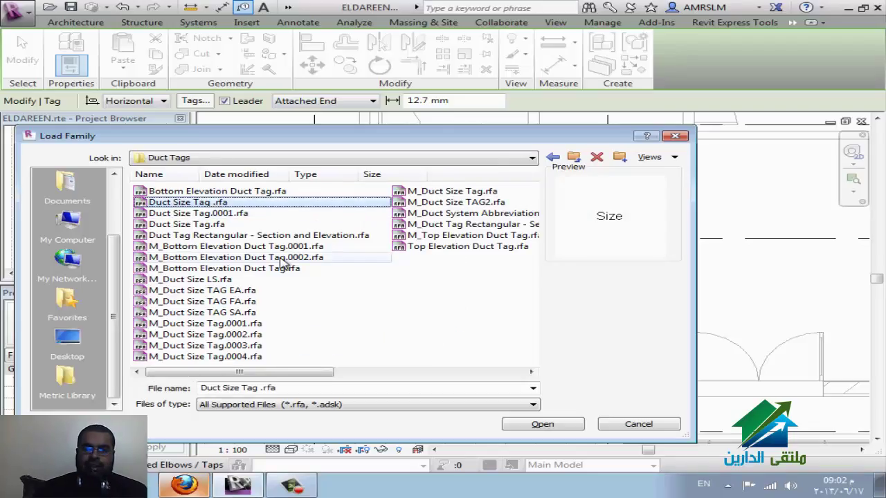
{"action": "left_click", "coordinate": [235, 195]}
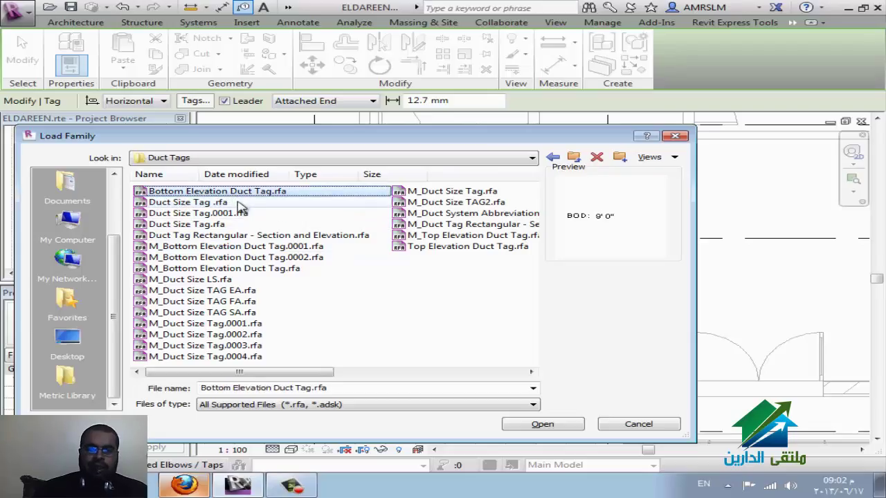
{"action": "left_click", "coordinate": [235, 203]}
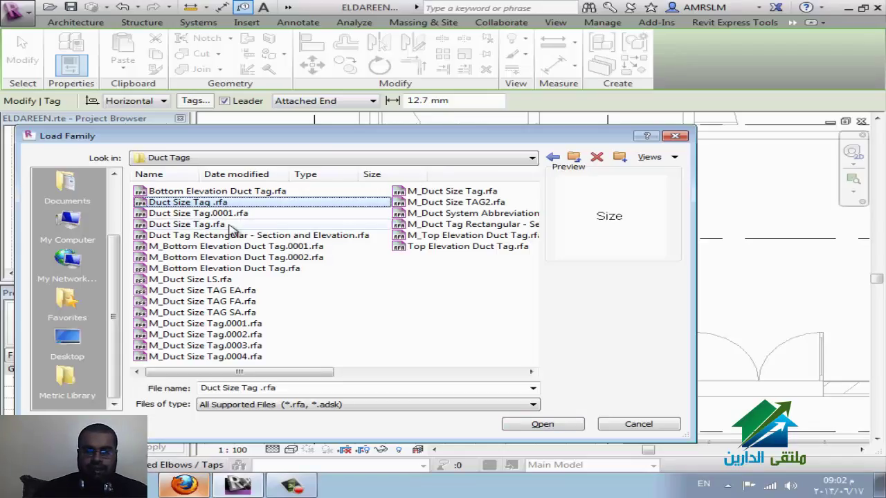
{"action": "left_click", "coordinate": [228, 225]}
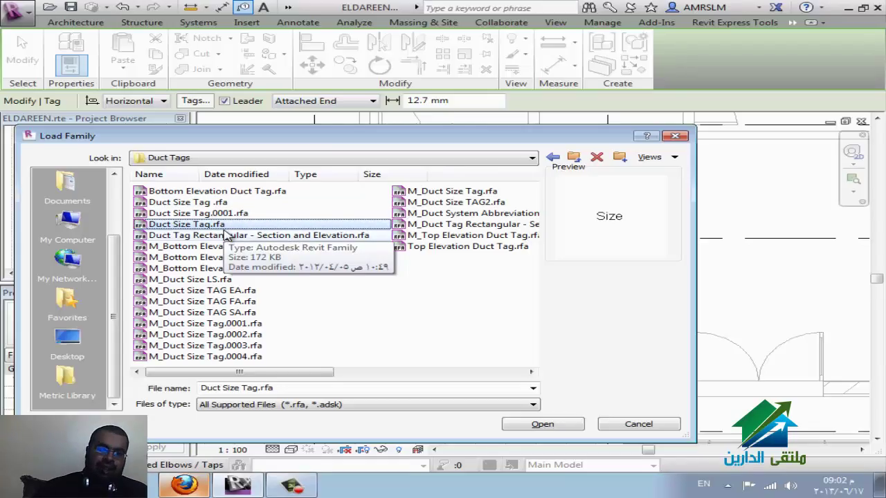
{"action": "left_click", "coordinate": [542, 425]}
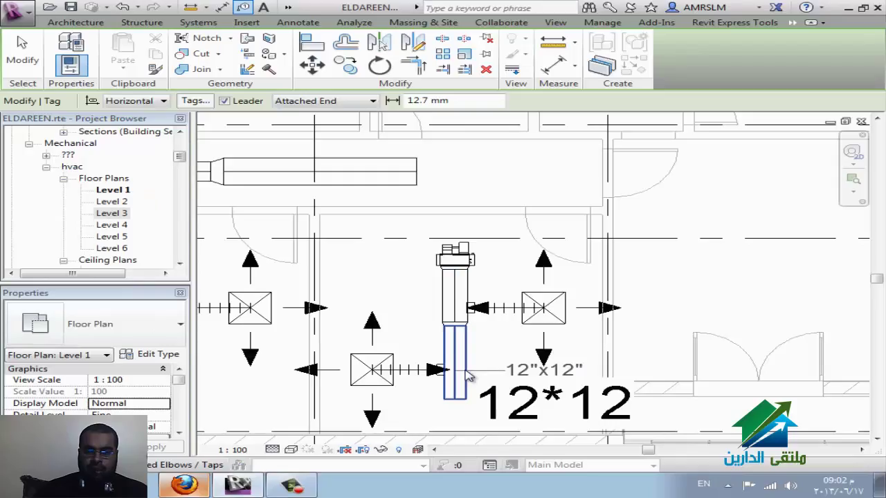
Place the 12"x12" size tag on the lower vertical duct
{"action": "left_click", "coordinate": [467, 374]}
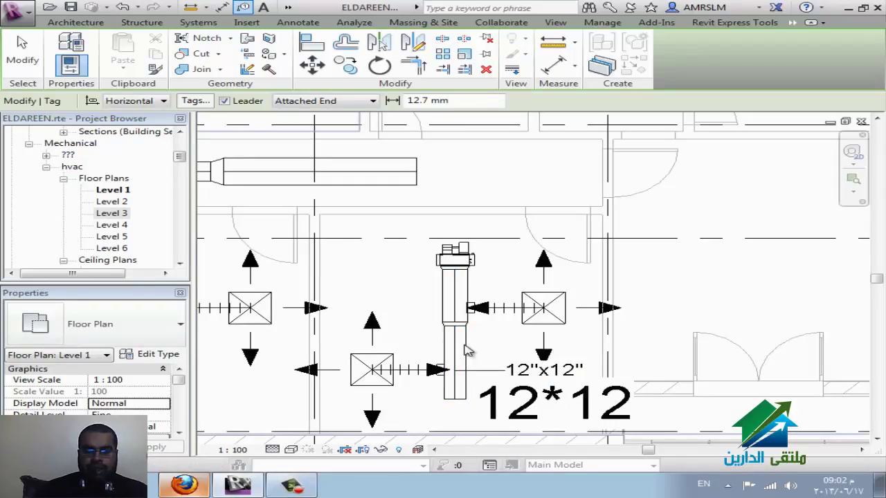
{"action": "key", "text": "Escape"}
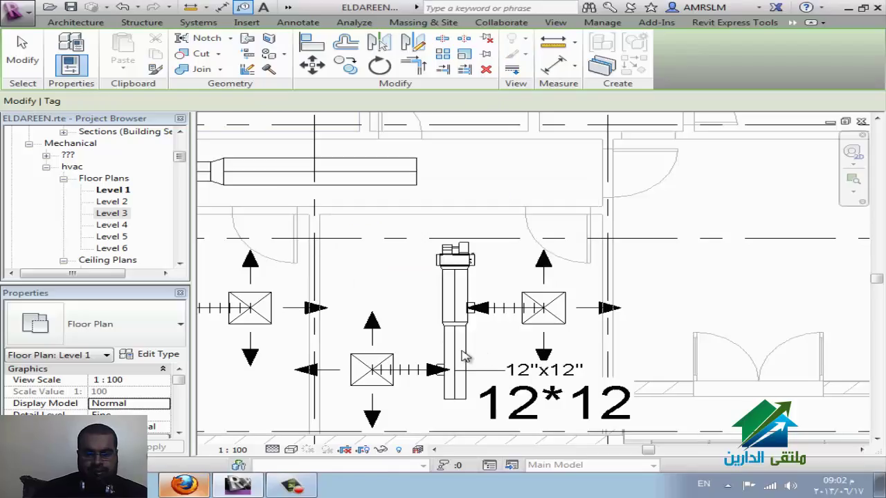
{"action": "key", "text": "t"}
{"action": "key", "text": "g"}
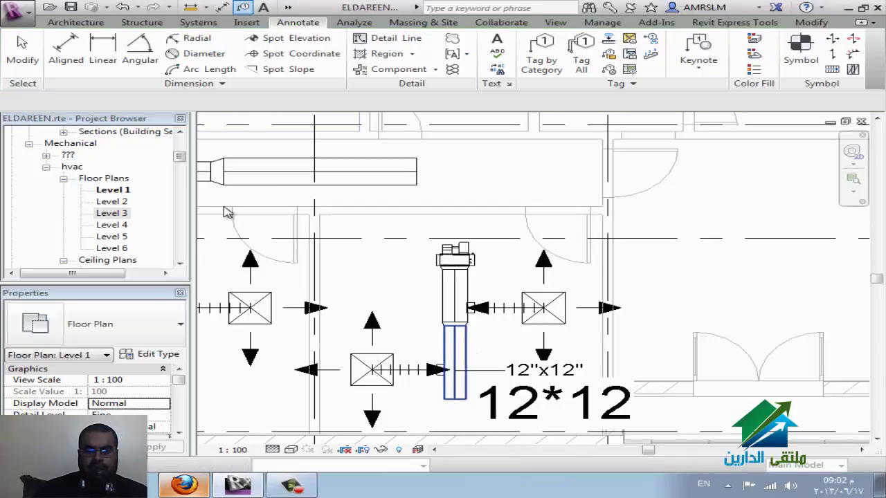
Set the vertical duct's width to 14" so it becomes 14"x12", then deselect it
{"action": "key", "text": "Escape"}
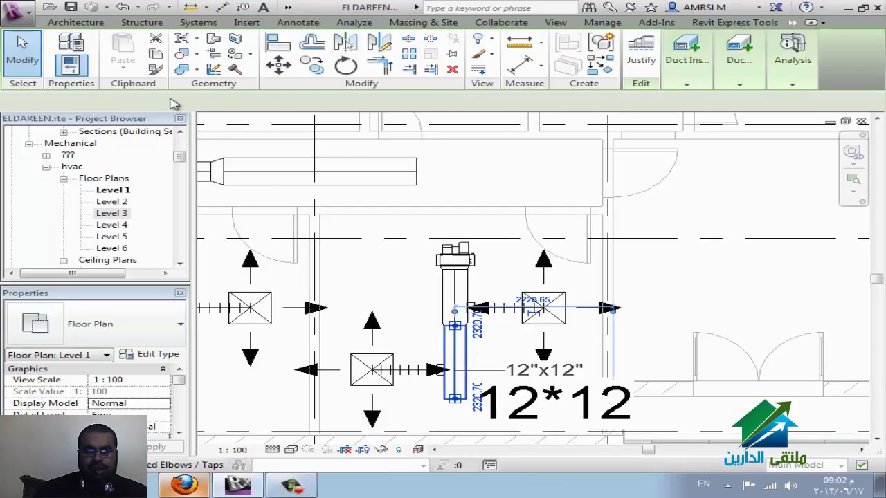
{"action": "left_click", "coordinate": [204, 103]}
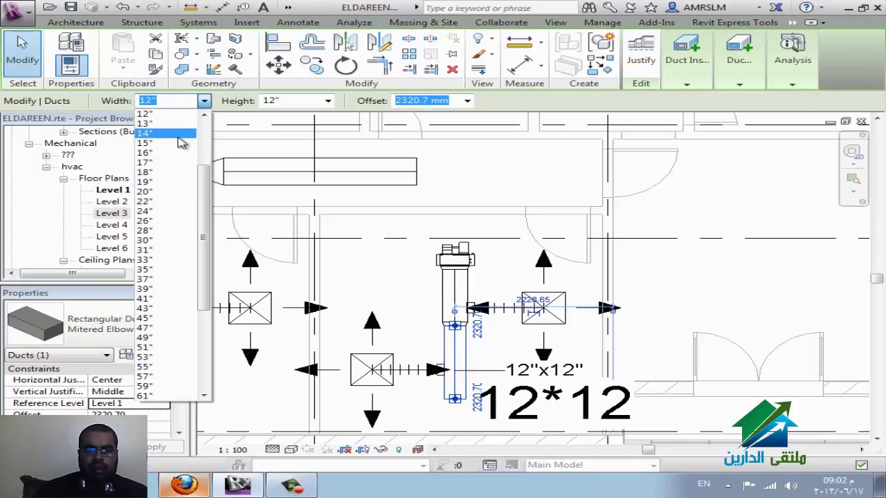
{"action": "key", "text": "Return"}
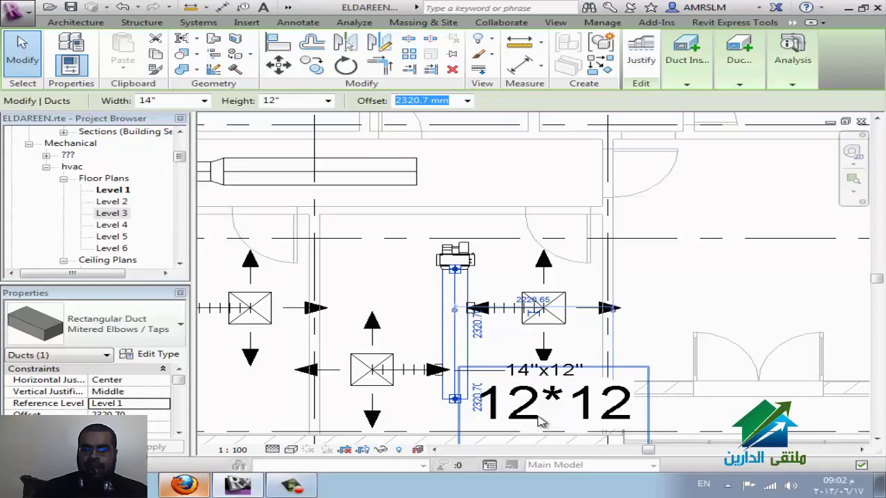
{"action": "left_click", "coordinate": [183, 484]}
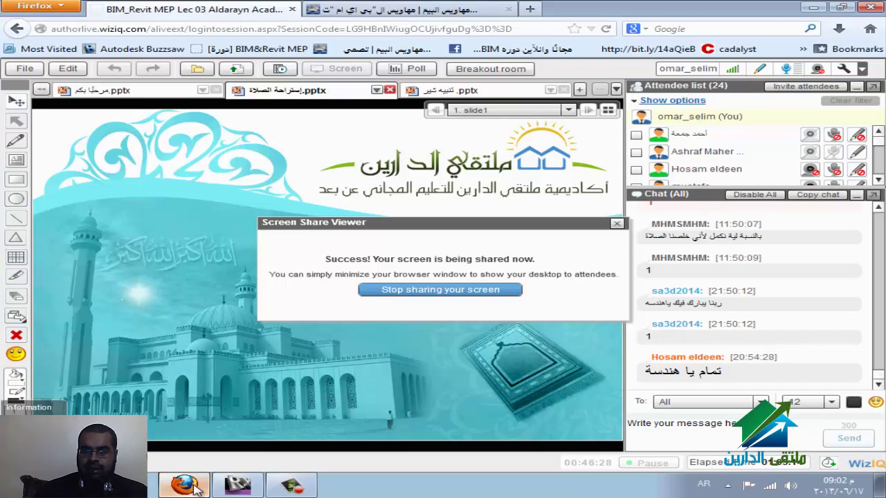
{"action": "left_click", "coordinate": [184, 486]}
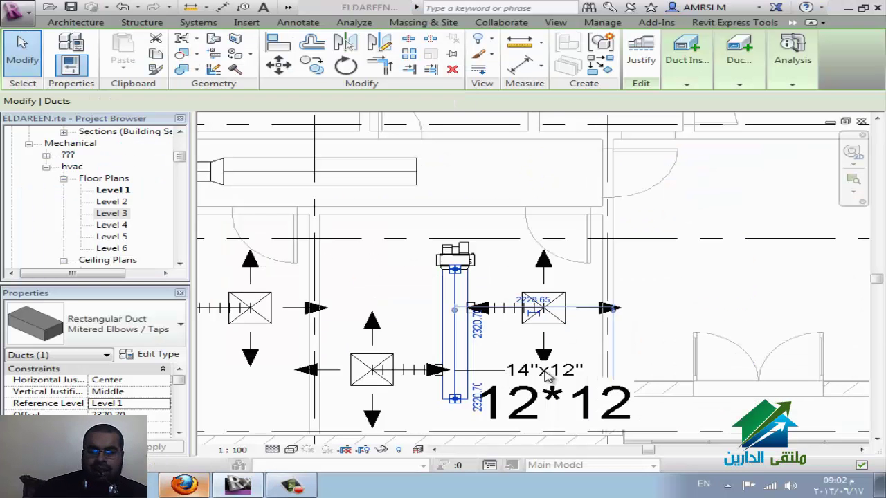
{"action": "key", "text": "Escape"}
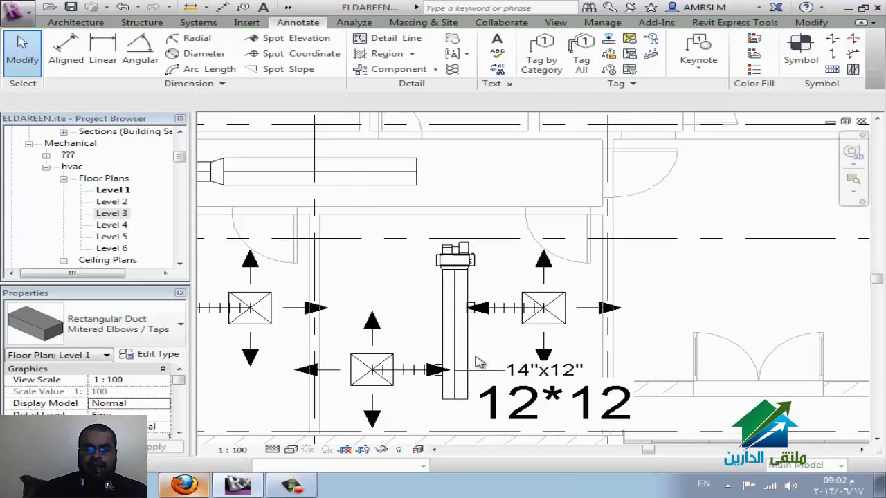
Tag the upper duct segments with their 14"x6" and 20"x6" size tags
{"action": "scroll", "coordinate": [477, 362], "scroll_direction": "down", "scroll_amount": 2}
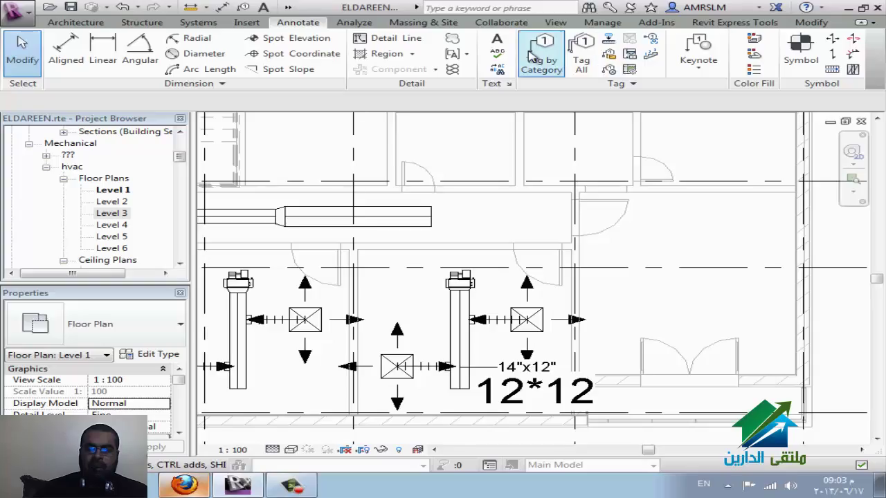
{"action": "left_click", "coordinate": [349, 216]}
{"action": "key", "text": "t"}
{"action": "key", "text": "g"}
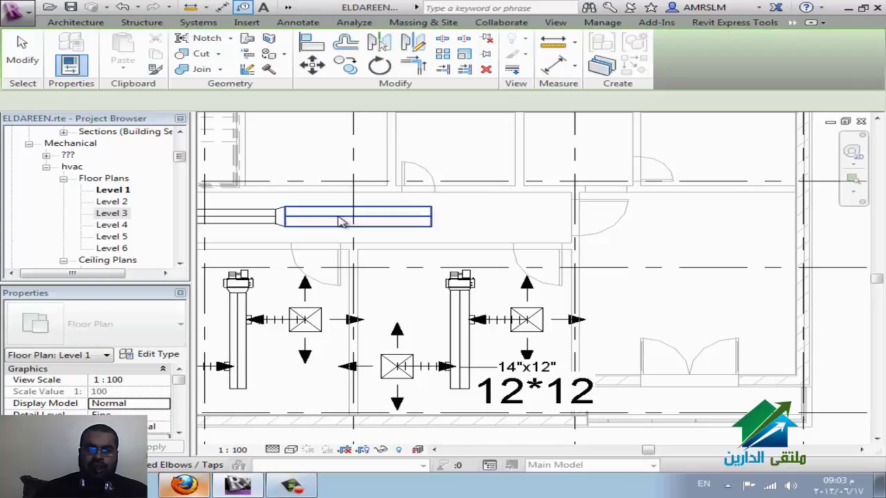
{"action": "middle_click_drag", "start_coordinate": [395, 247], "coordinate": [454, 256]}
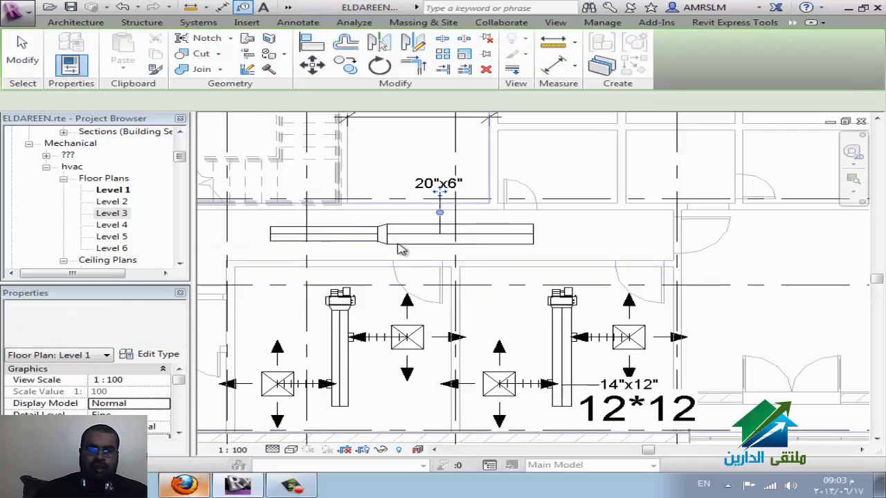
{"action": "left_click", "coordinate": [322, 237]}
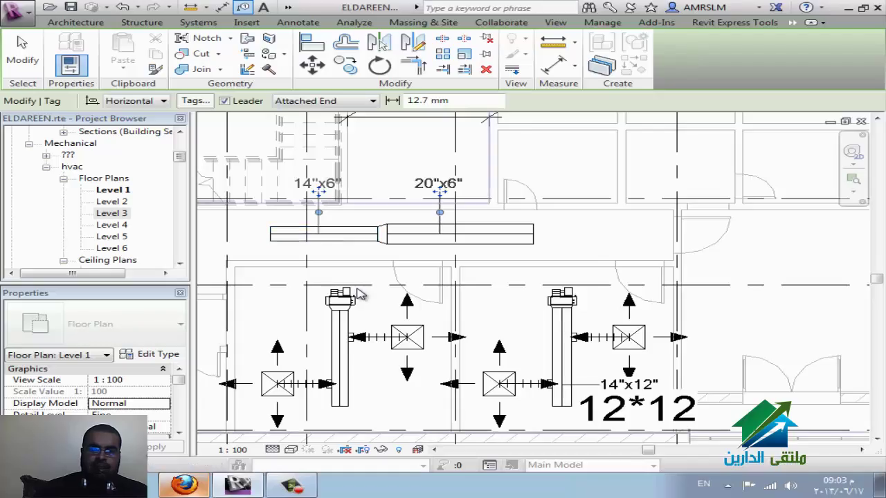
{"action": "key", "text": "Escape"}
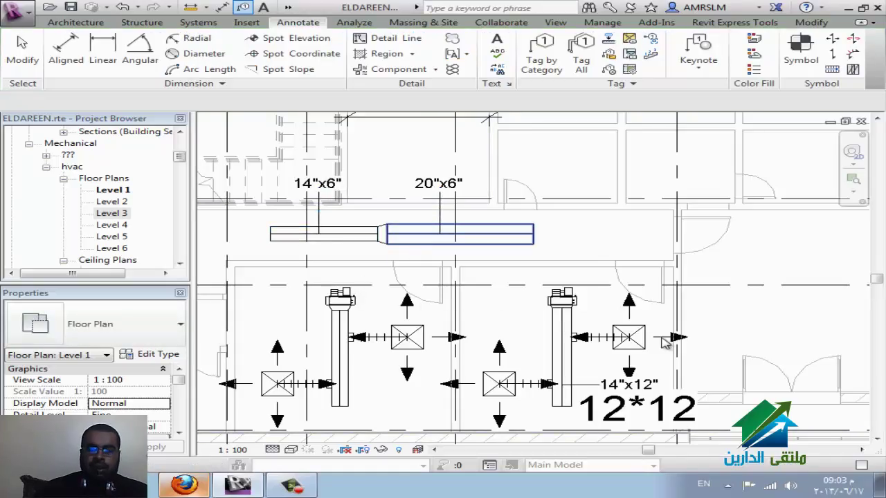
Select the 20"x6" duct size tag and open its family for editing
{"action": "key", "text": "Escape"}
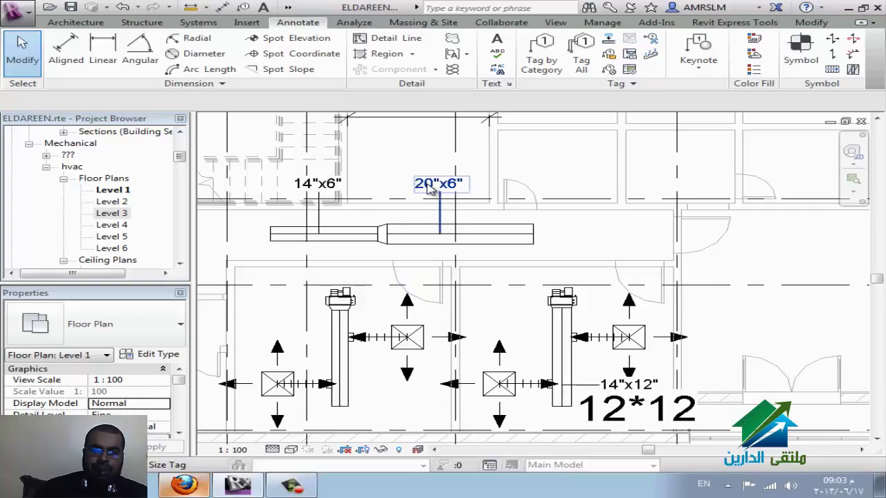
{"action": "left_click", "coordinate": [402, 203]}
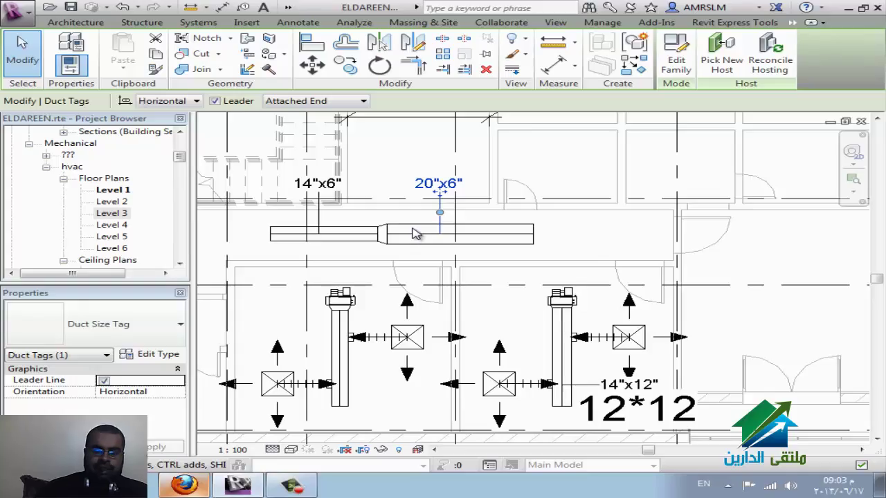
{"action": "left_click", "coordinate": [676, 54]}
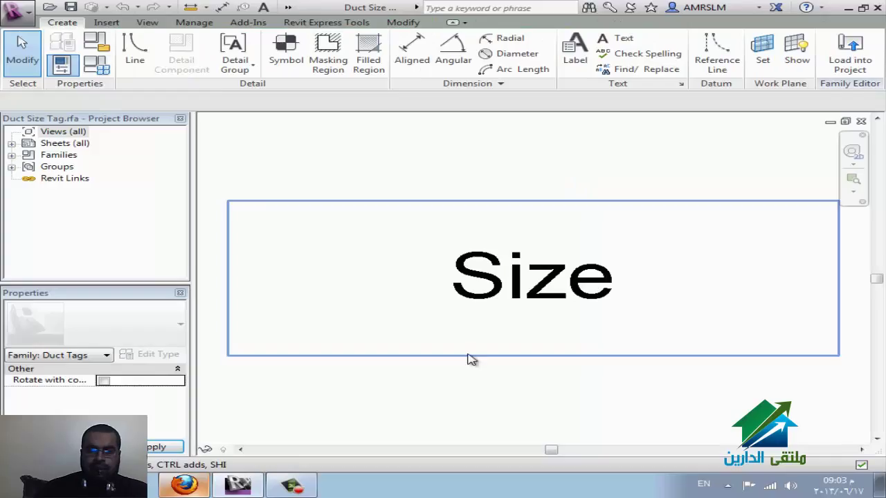
Select the Size label in the tag family and open its Edit Label settings
{"action": "left_click", "coordinate": [501, 346]}
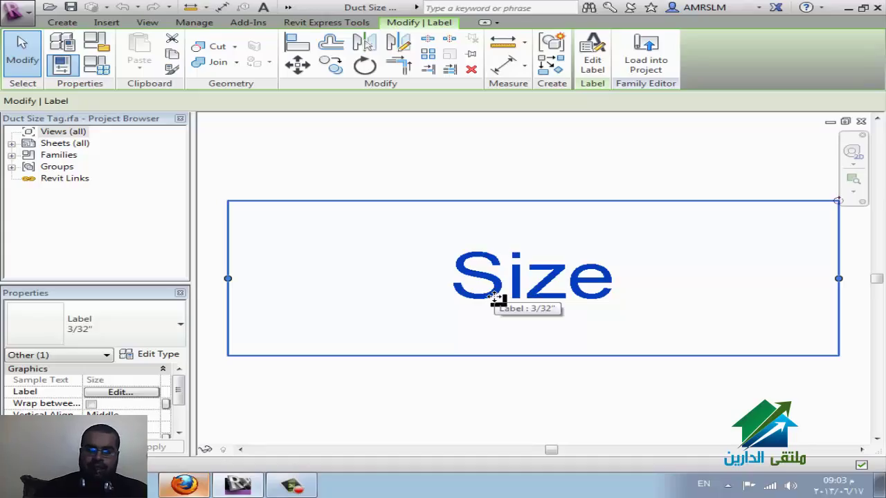
{"action": "left_click", "coordinate": [138, 393]}
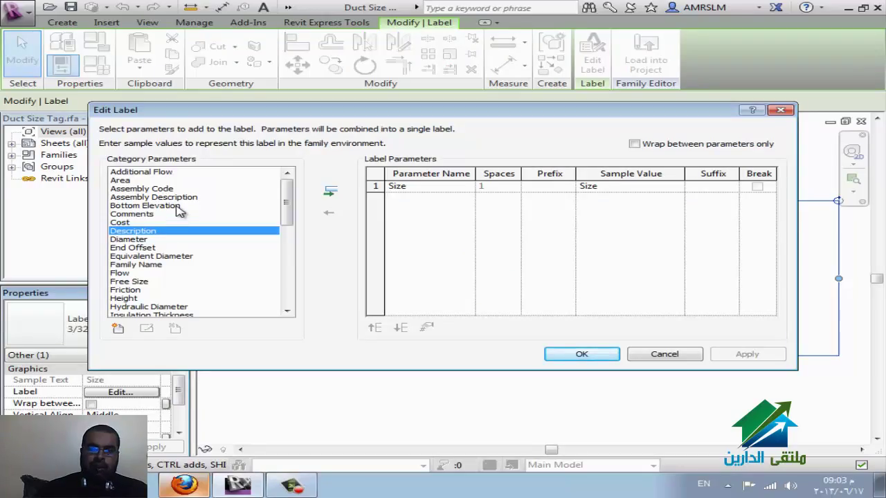
Add Bottom Elevation below Size with prefixes 'size=' and 'b.o.d =', on separate lines
{"action": "double_click", "coordinate": [176, 206]}
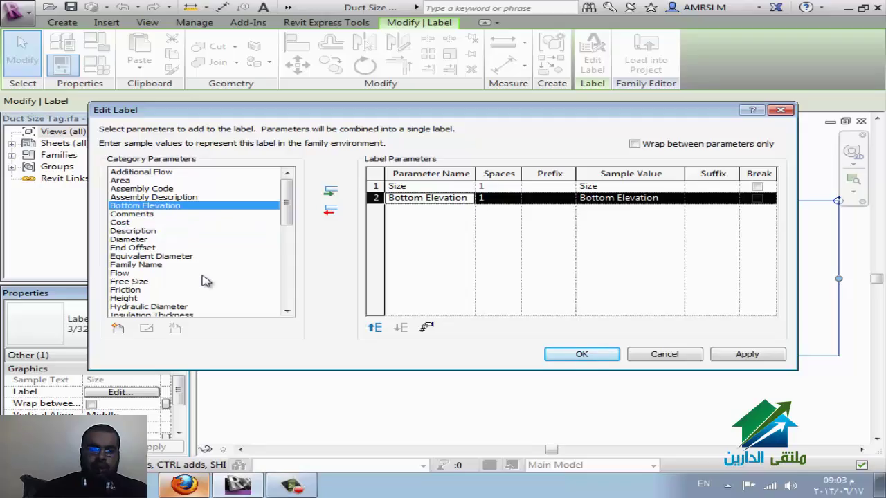
{"action": "left_click", "coordinate": [425, 189]}
{"action": "left_click", "coordinate": [427, 199]}
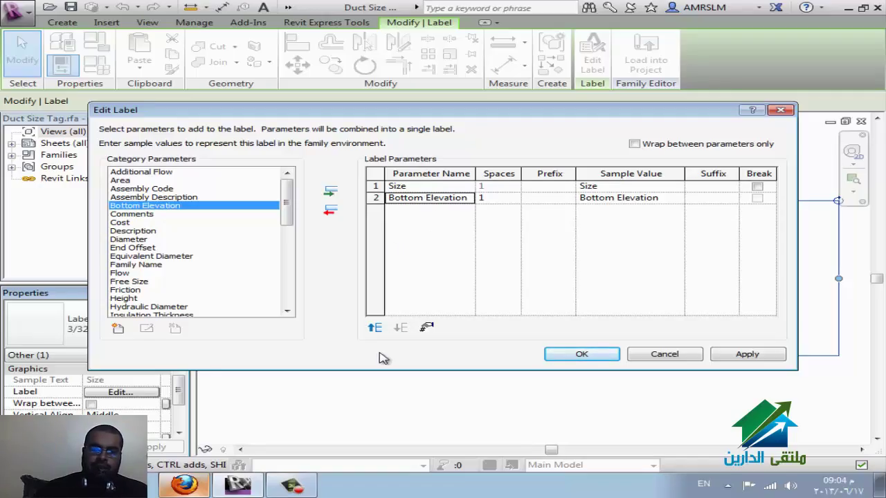
{"action": "left_click", "coordinate": [374, 327]}
{"action": "left_click", "coordinate": [401, 328]}
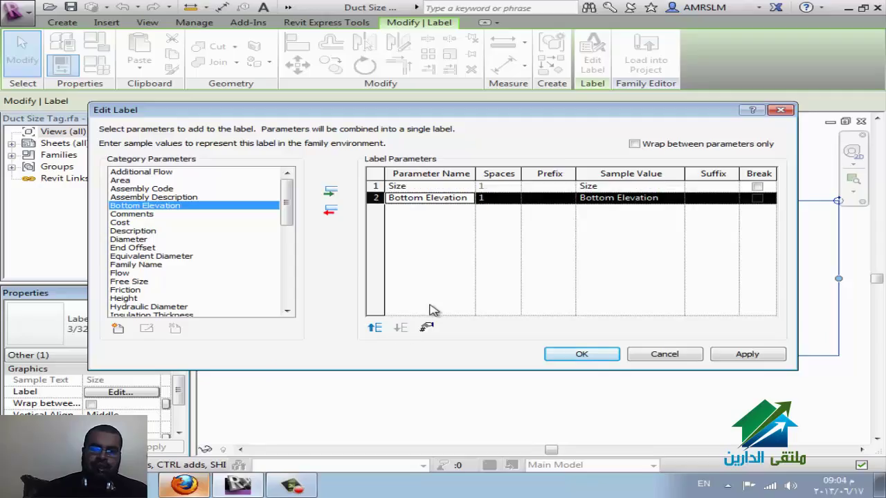
{"action": "left_click", "coordinate": [546, 185]}
{"action": "type", "text": "size="}
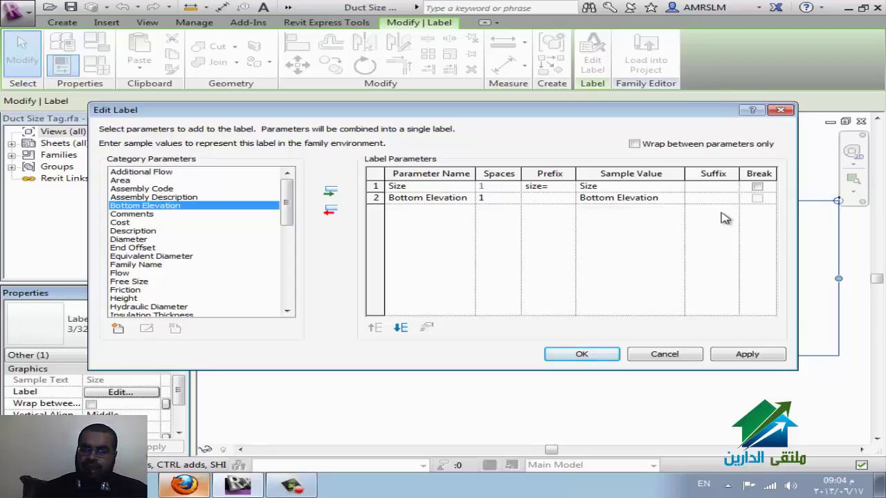
{"action": "left_click", "coordinate": [543, 200]}
{"action": "type", "text": "b.o.d ="}
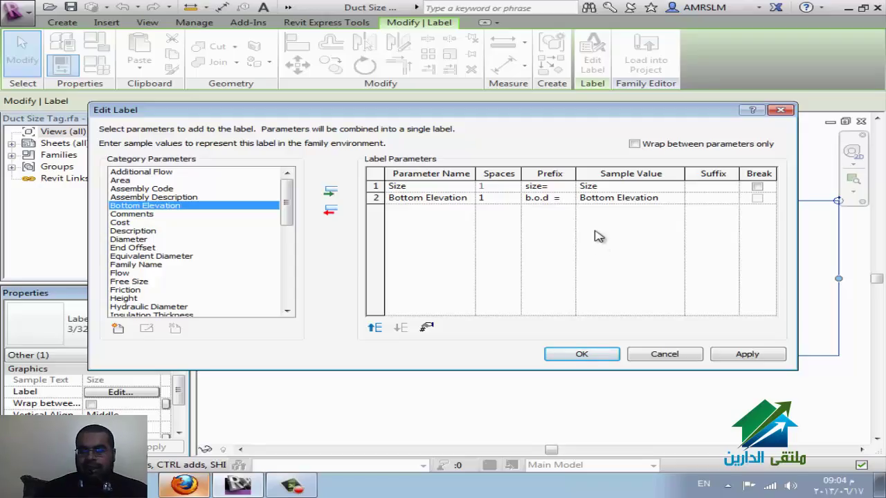
{"action": "left_click", "coordinate": [710, 202]}
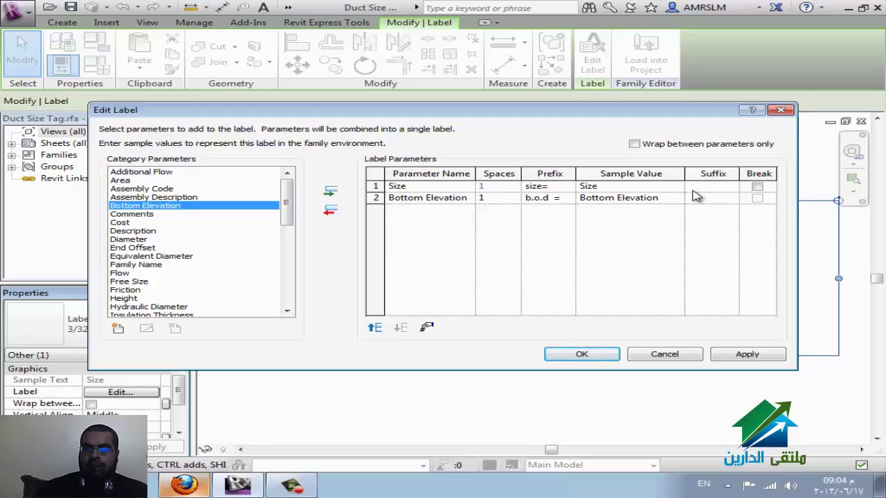
{"action": "left_click", "coordinate": [757, 186]}
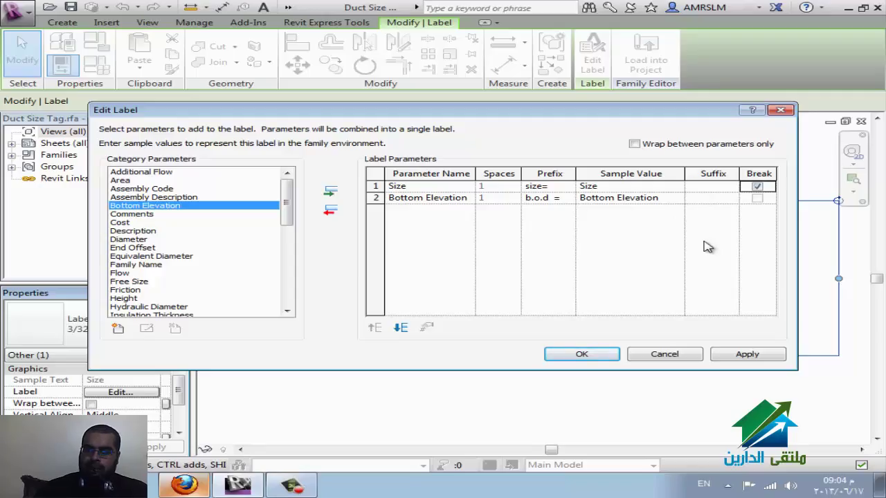
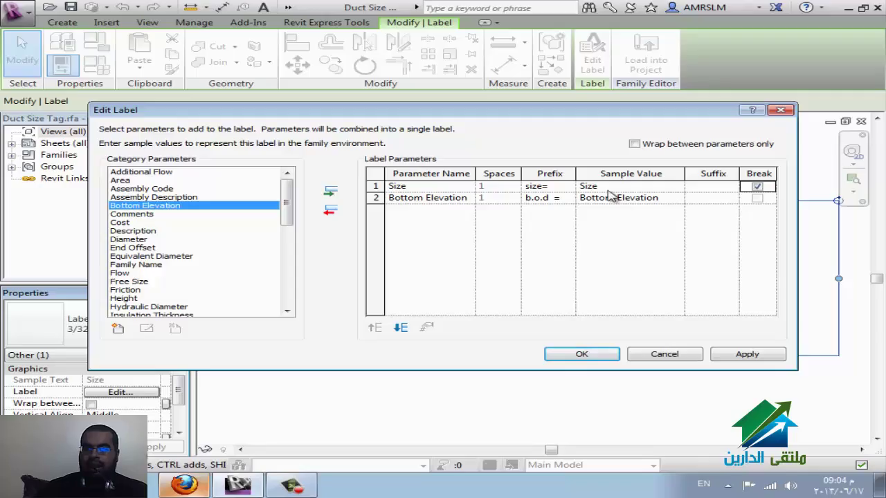
Accept the 'size=Size, b.o.d =Bottom Elevation' label, widen it to fit two lines, and load it into the project
{"action": "left_click", "coordinate": [601, 356]}
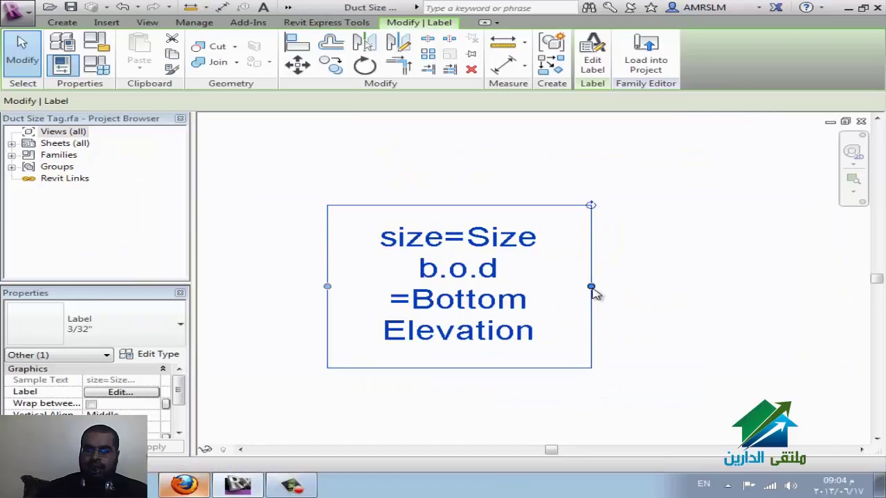
{"action": "left_click_drag", "start_coordinate": [591, 287], "coordinate": [784, 287]}
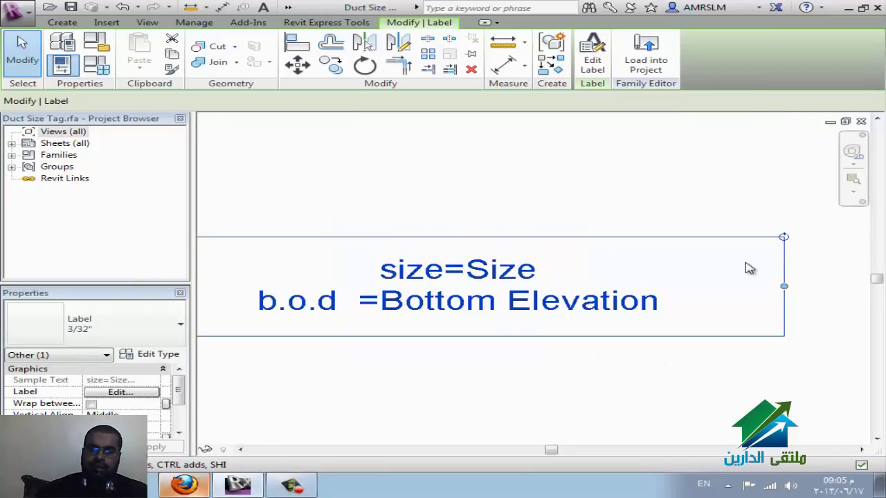
{"action": "left_click", "coordinate": [645, 59]}
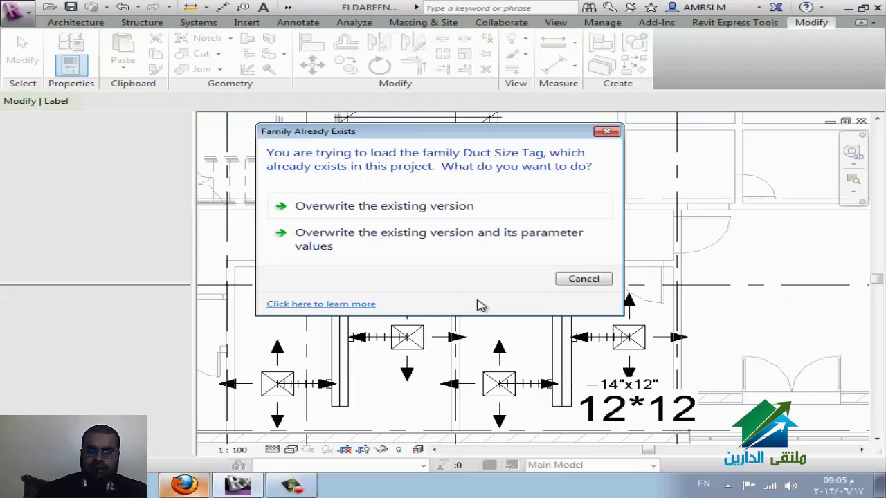
Overwrite the existing duct size tag, then inspect the 20"x6" and 14"x6" duct tags on Level 1
{"action": "left_click", "coordinate": [387, 249]}
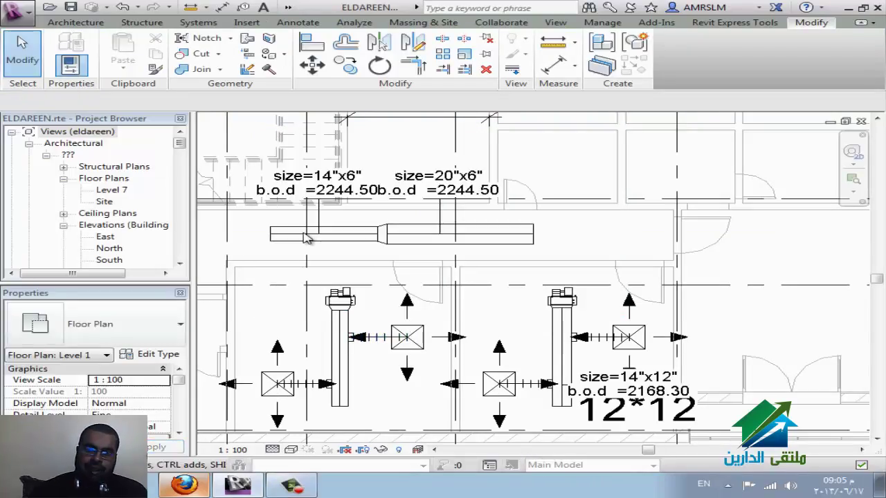
{"action": "left_click", "coordinate": [434, 188]}
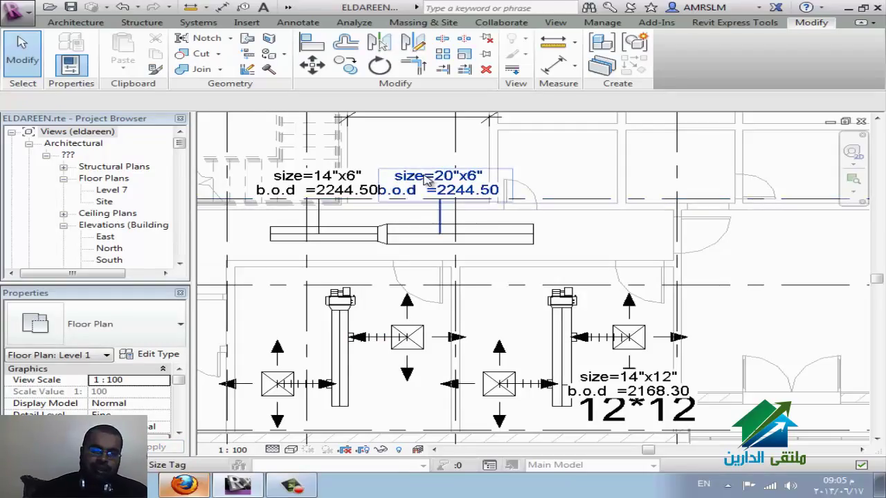
{"action": "left_click", "coordinate": [436, 190]}
{"action": "left_click", "coordinate": [327, 213], "text": "ctrl"}
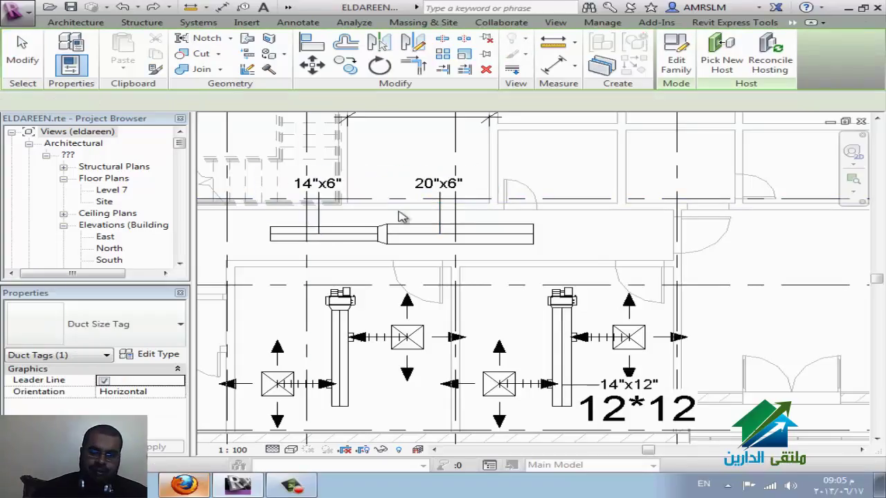
{"action": "key", "text": "Escape"}
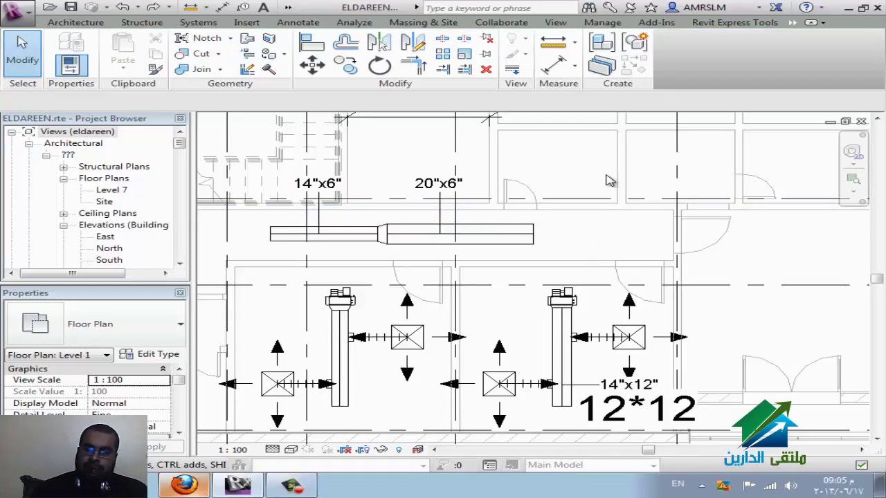
{"action": "middle_click_drag", "start_coordinate": [563, 202], "coordinate": [429, 246]}
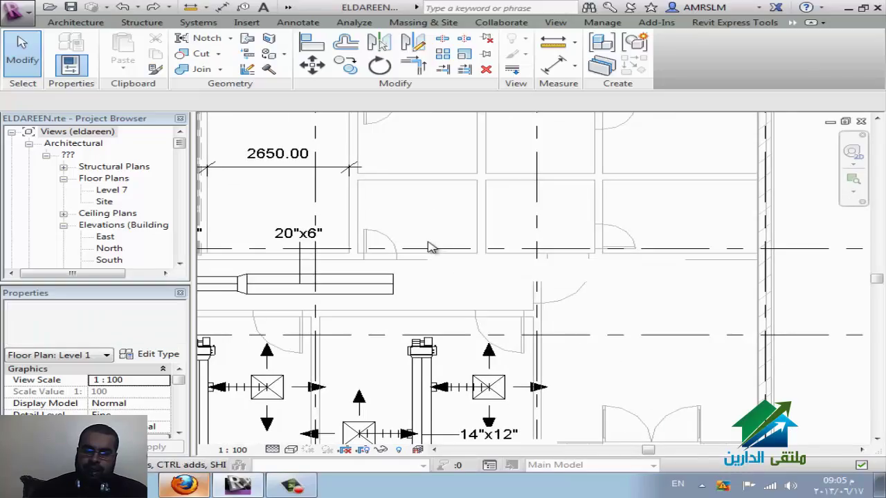
Open the Level 1 ceiling plan from the Project Browser
{"action": "scroll", "coordinate": [415, 246], "scroll_direction": "down", "scroll_amount": 2}
{"action": "left_click", "coordinate": [105, 237]}
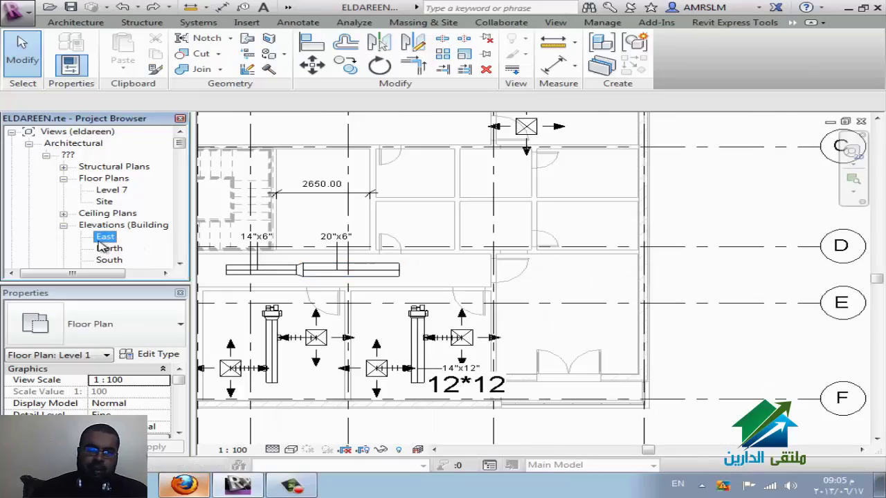
{"action": "scroll", "coordinate": [111, 239], "scroll_direction": "down", "scroll_amount": 2}
{"action": "scroll", "coordinate": [121, 234], "scroll_direction": "down", "scroll_amount": 2}
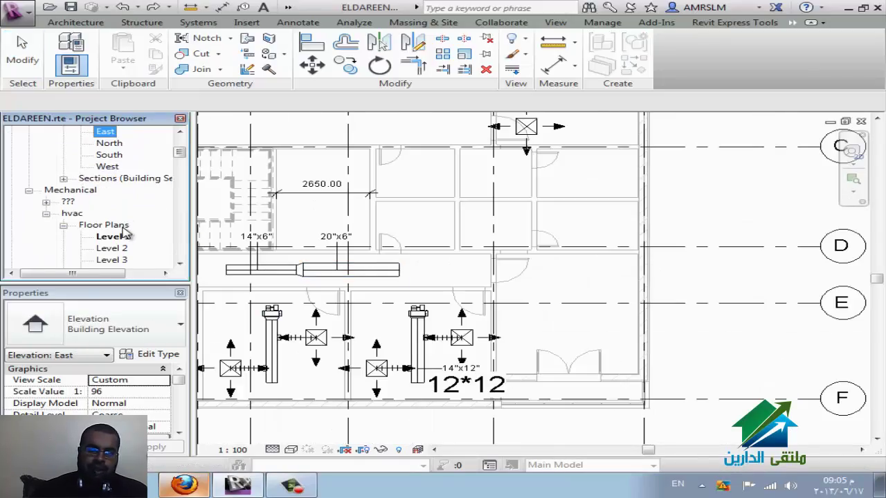
{"action": "scroll", "coordinate": [126, 239], "scroll_direction": "down", "scroll_amount": 2}
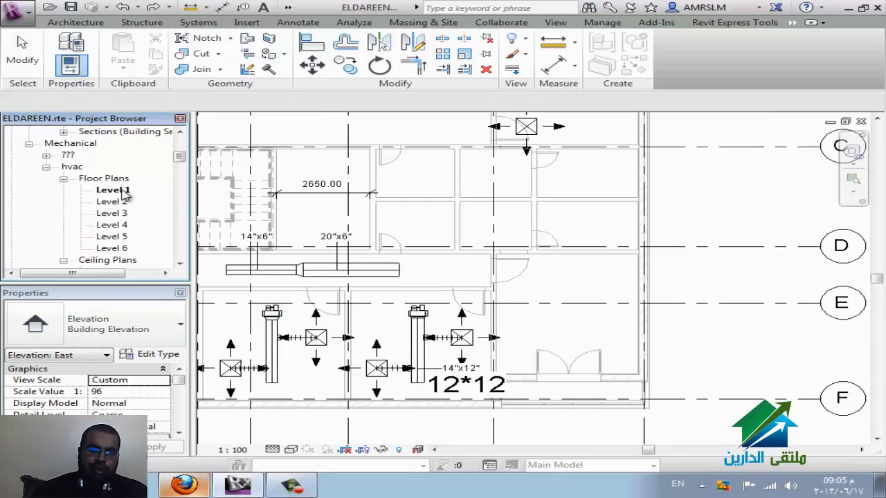
{"action": "scroll", "coordinate": [125, 196], "scroll_direction": "down", "scroll_amount": 2}
{"action": "double_click", "coordinate": [111, 225]}
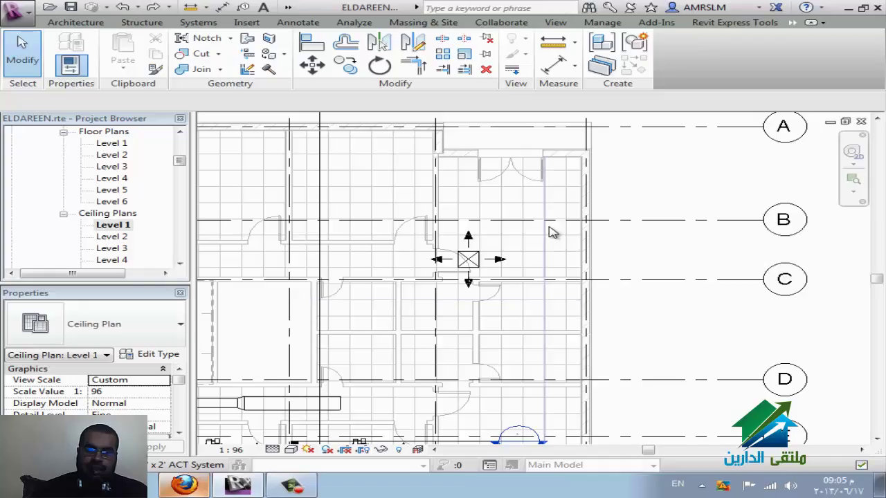
Go to the section view cut by the section line near grid E
{"action": "scroll", "coordinate": [551, 232], "scroll_direction": "up", "scroll_amount": 1}
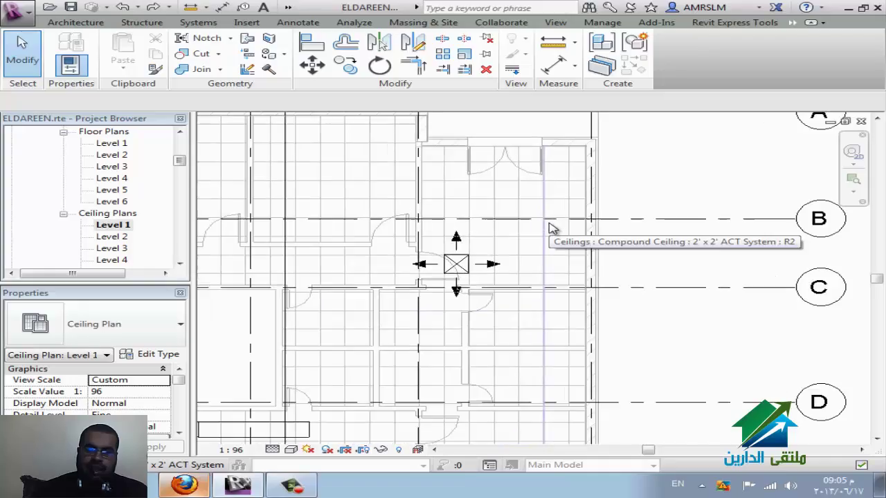
{"action": "left_click", "coordinate": [455, 269]}
{"action": "scroll", "coordinate": [546, 238], "scroll_direction": "down", "scroll_amount": 1}
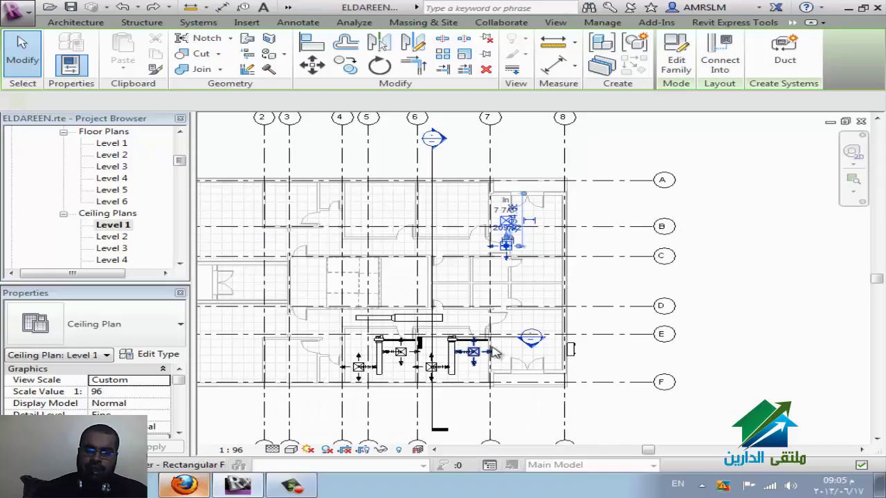
{"action": "scroll", "coordinate": [495, 352], "scroll_direction": "up", "scroll_amount": 2}
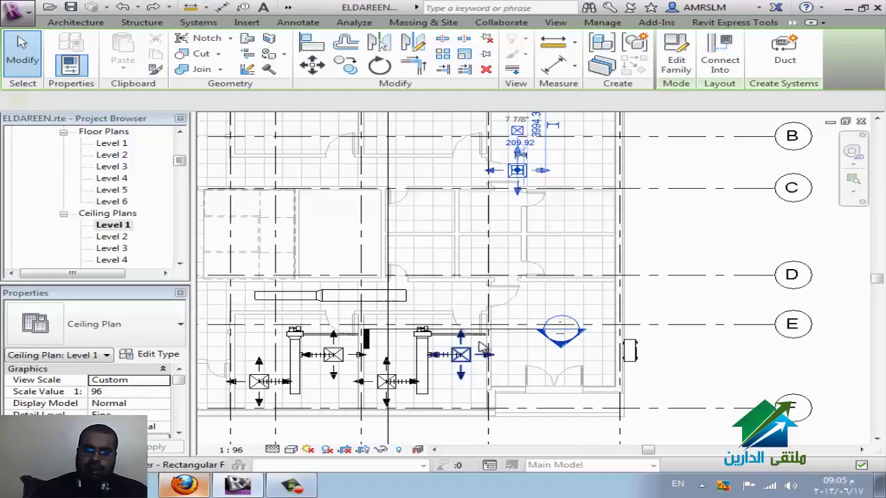
{"action": "left_click", "coordinate": [400, 337]}
{"action": "right_click", "coordinate": [398, 336]}
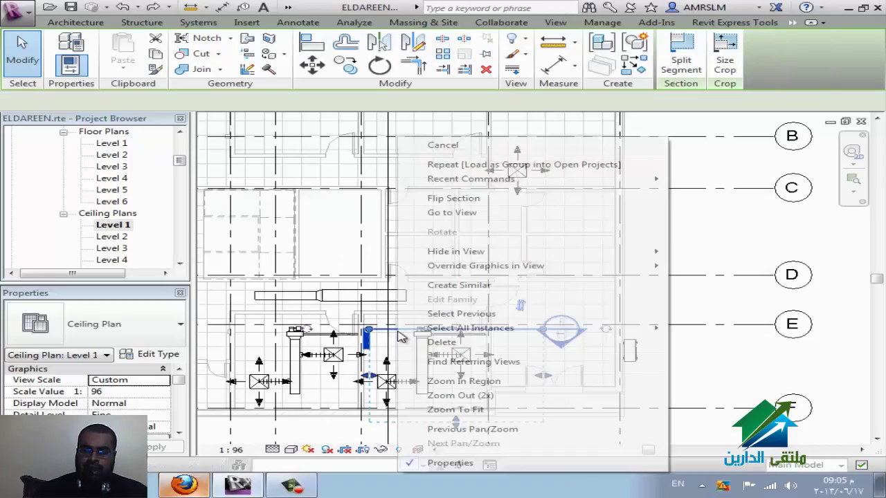
{"action": "left_click", "coordinate": [471, 215]}
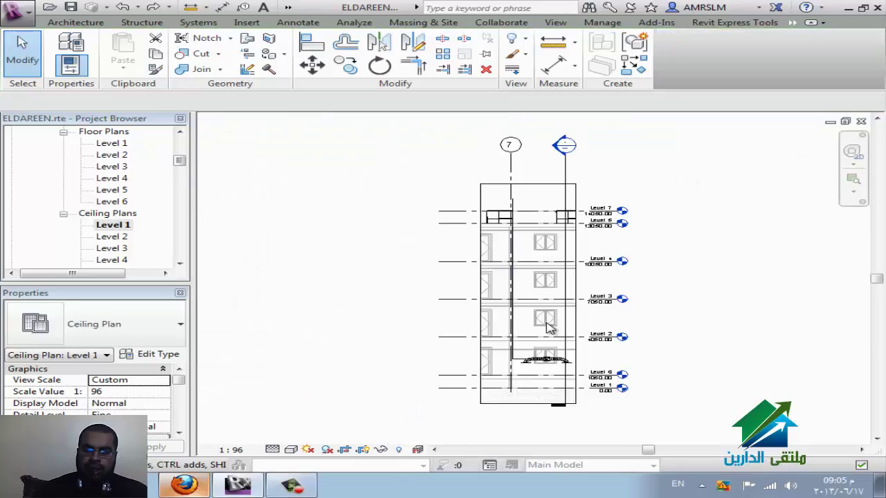
Select the duct arc and its connecting line, raise it, then nudge it down into place
{"action": "scroll", "coordinate": [547, 328], "scroll_direction": "up", "scroll_amount": 1}
{"action": "scroll", "coordinate": [565, 386], "scroll_direction": "up", "scroll_amount": 1}
{"action": "scroll", "coordinate": [569, 393], "scroll_direction": "up", "scroll_amount": 1}
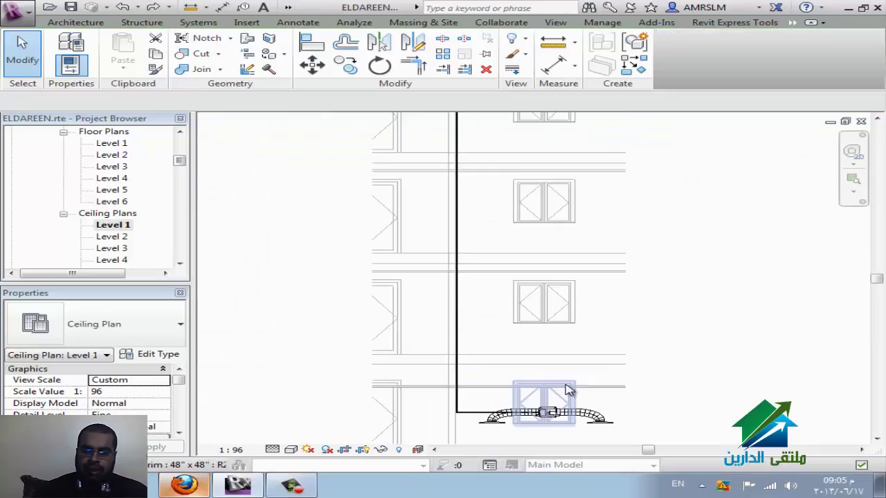
{"action": "scroll", "coordinate": [526, 315], "scroll_direction": "up", "scroll_amount": 1}
{"action": "scroll", "coordinate": [490, 277], "scroll_direction": "down", "scroll_amount": 1}
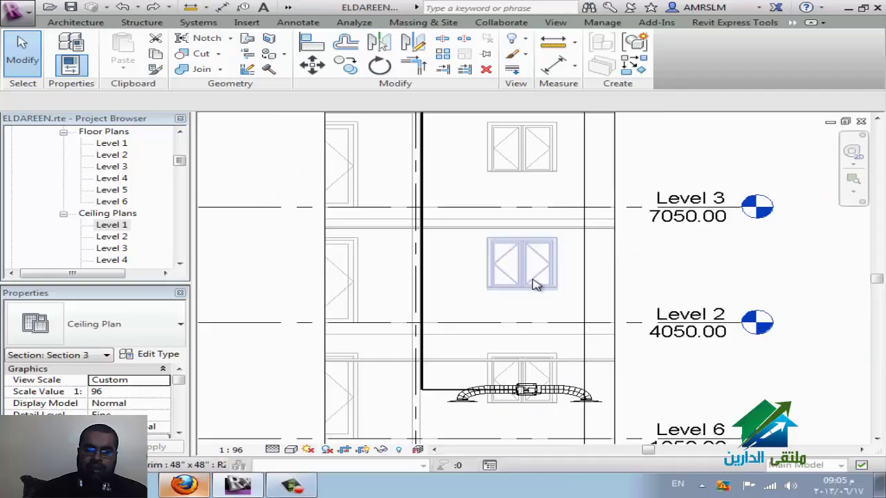
{"action": "scroll", "coordinate": [471, 420], "scroll_direction": "up", "scroll_amount": 1}
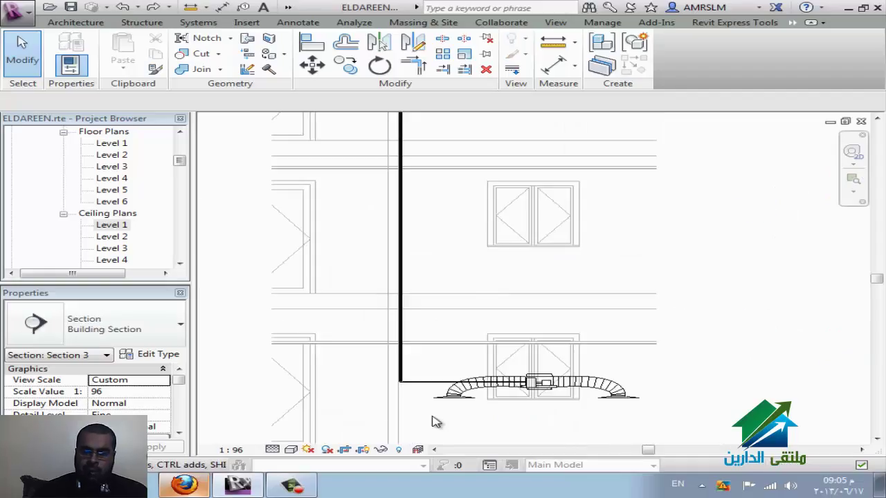
{"action": "scroll", "coordinate": [429, 422], "scroll_direction": "up", "scroll_amount": 1}
{"action": "left_click_drag", "start_coordinate": [316, 427], "coordinate": [684, 317]}
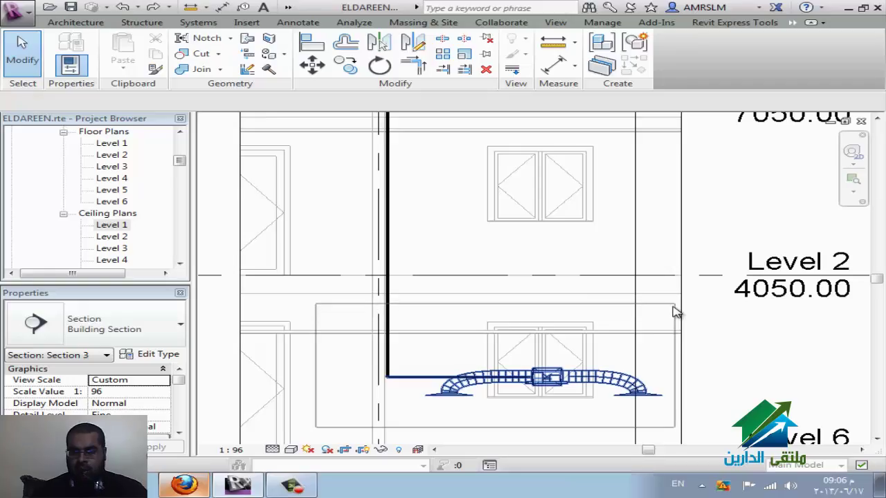
{"action": "left_click_drag", "start_coordinate": [684, 316], "coordinate": [674, 313]}
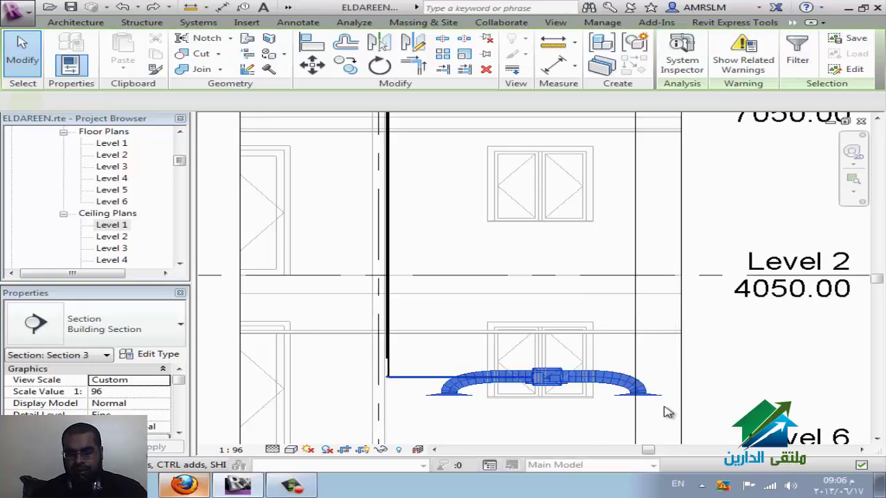
{"action": "left_click_drag", "start_coordinate": [663, 406], "coordinate": [663, 407]}
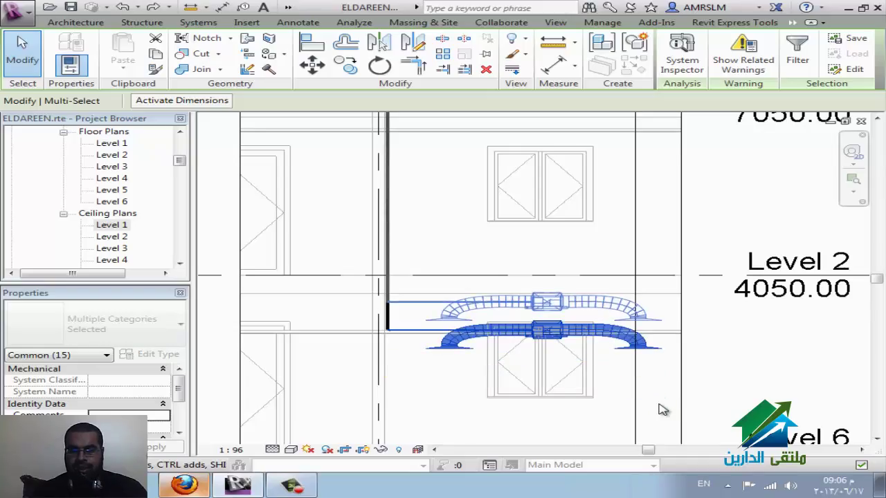
{"action": "key", "text": "Down"}
{"action": "left_click_drag", "start_coordinate": [663, 410], "coordinate": [661, 409]}
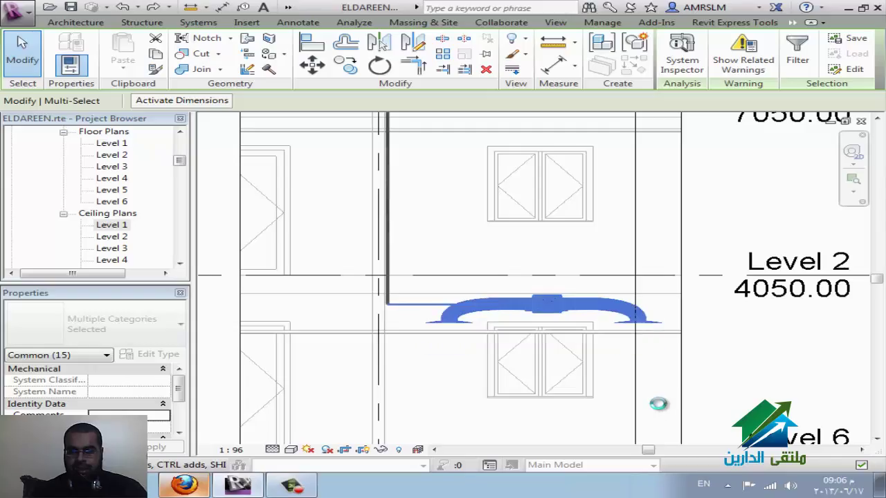
{"action": "key", "text": "Down"}
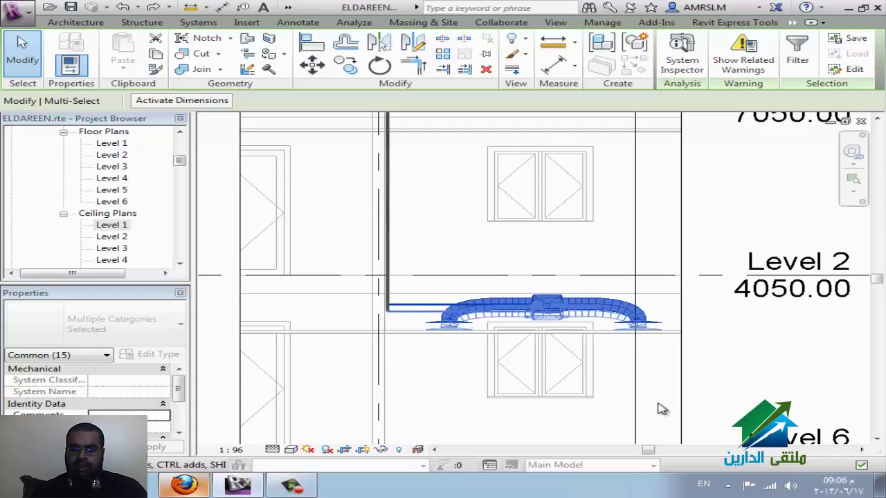
{"action": "key", "text": "Down"}
{"action": "key", "text": "Down"}
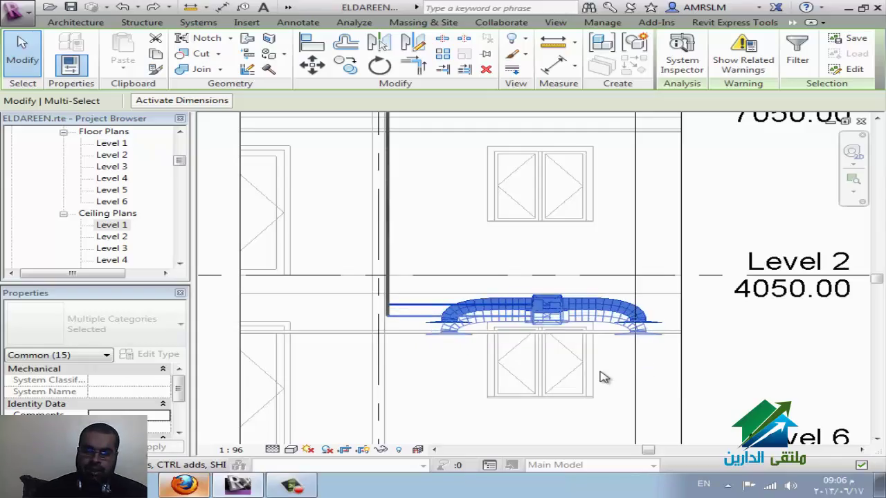
{"action": "key", "text": "Down"}
{"action": "left_click", "coordinate": [624, 365]}
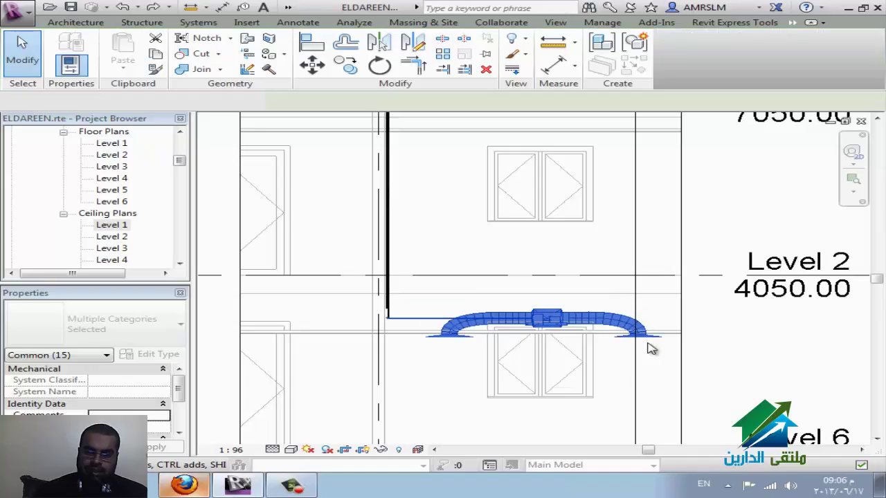
Align the duct's bottom edge with the ceiling line in Section 3
{"action": "scroll", "coordinate": [666, 330], "scroll_direction": "up", "scroll_amount": 2}
{"action": "scroll", "coordinate": [647, 386], "scroll_direction": "up", "scroll_amount": 2}
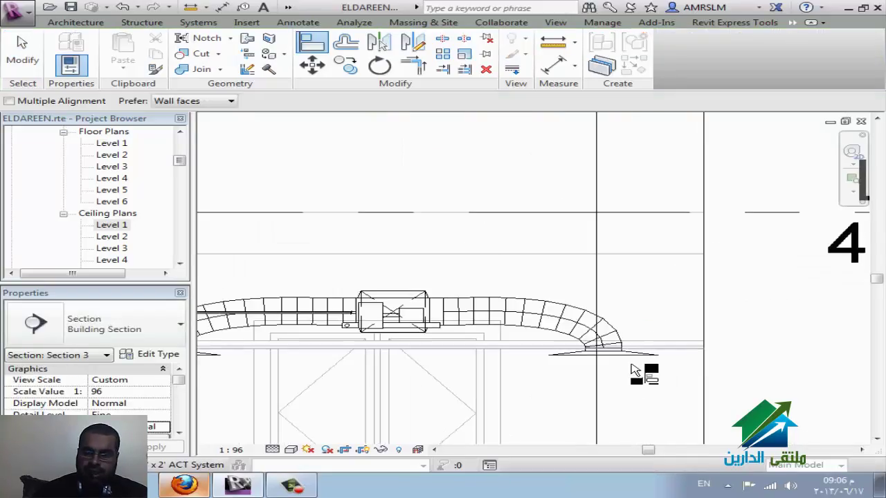
{"action": "left_click", "coordinate": [633, 364]}
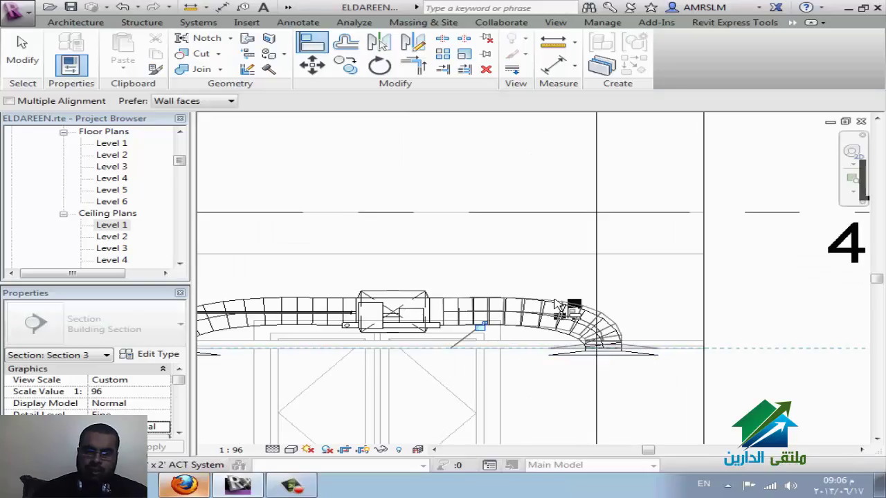
{"action": "scroll", "coordinate": [228, 370], "scroll_direction": "down", "scroll_amount": 1}
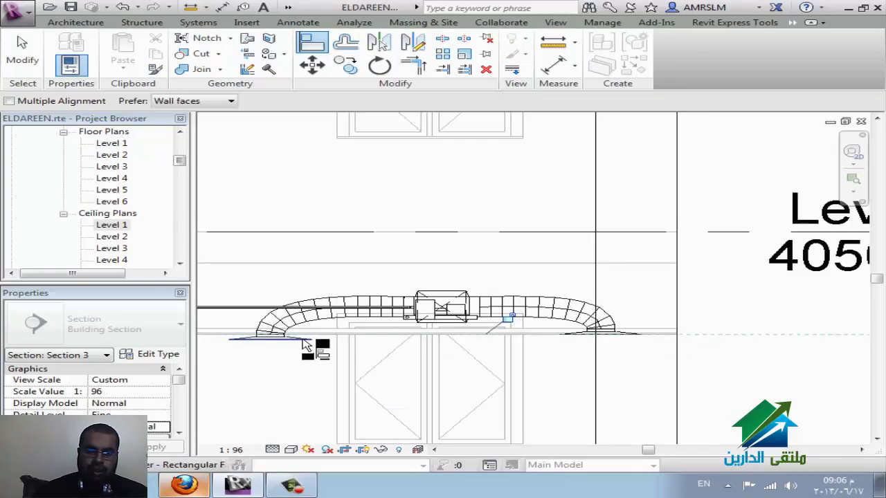
{"action": "left_click", "coordinate": [325, 339]}
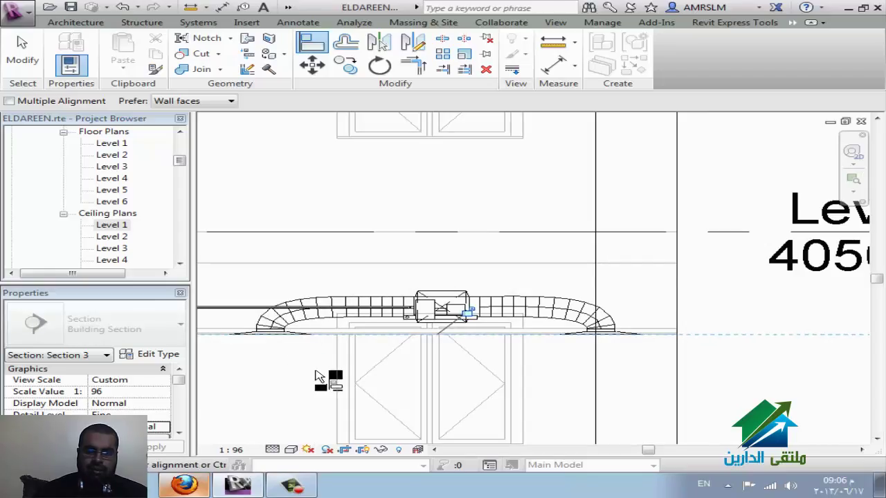
Return to the Level 1 ceiling plan and minimize the online class session window
{"action": "key", "text": "ctrl+Tab"}
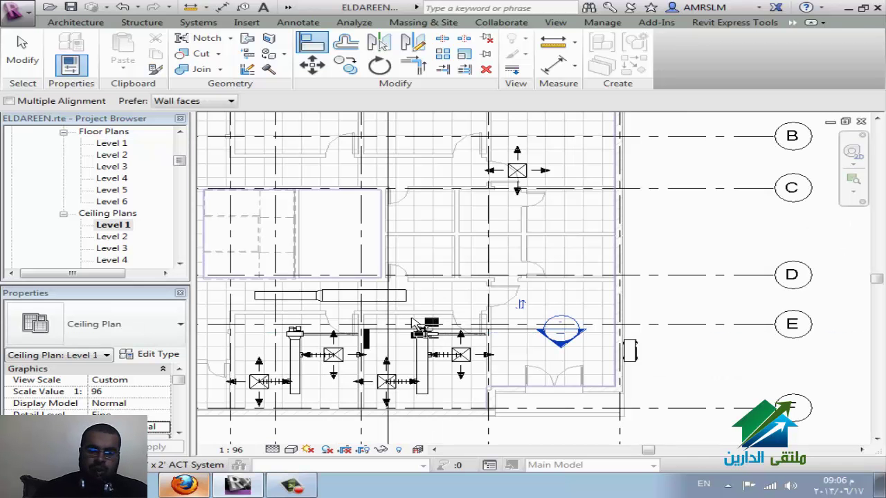
{"action": "left_click", "coordinate": [184, 485]}
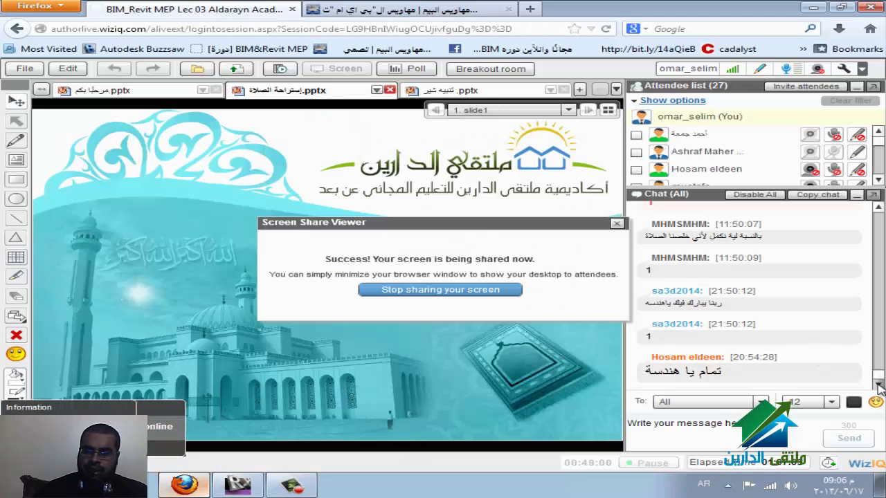
{"action": "left_click", "coordinate": [184, 484]}
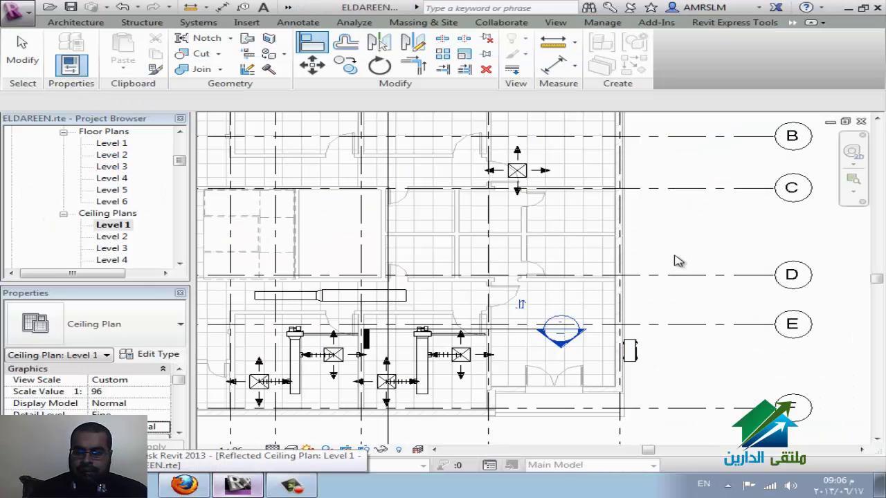
Copy the supply diffuser 2438.40 to its right with CO
{"action": "middle_click_drag", "start_coordinate": [551, 261], "coordinate": [508, 378]}
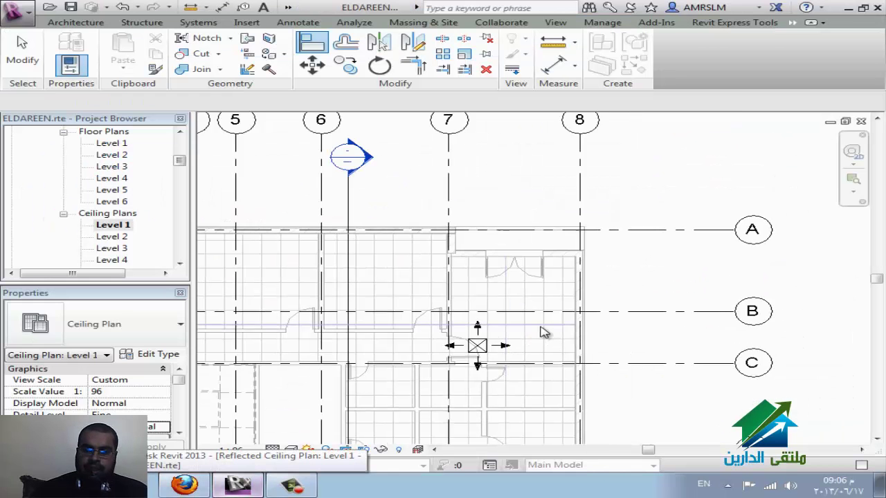
{"action": "scroll", "coordinate": [542, 330], "scroll_direction": "up", "scroll_amount": 2}
{"action": "scroll", "coordinate": [424, 373], "scroll_direction": "up", "scroll_amount": 1}
{"action": "scroll", "coordinate": [443, 387], "scroll_direction": "up", "scroll_amount": 1}
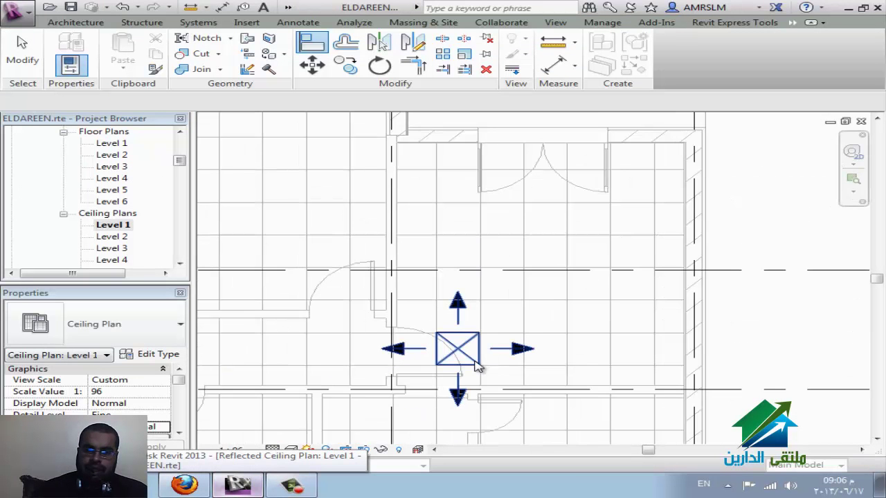
{"action": "left_click", "coordinate": [455, 401]}
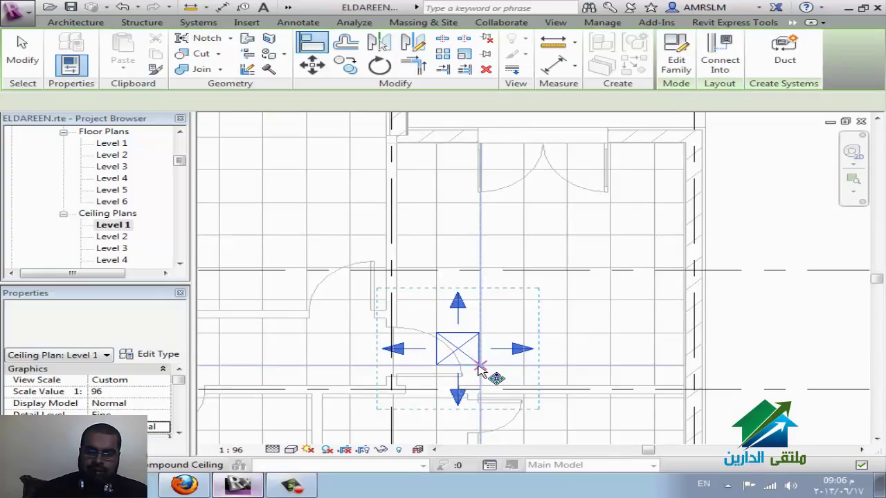
{"action": "key", "text": "c"}
{"action": "key", "text": "o"}
{"action": "left_click", "coordinate": [527, 365]}
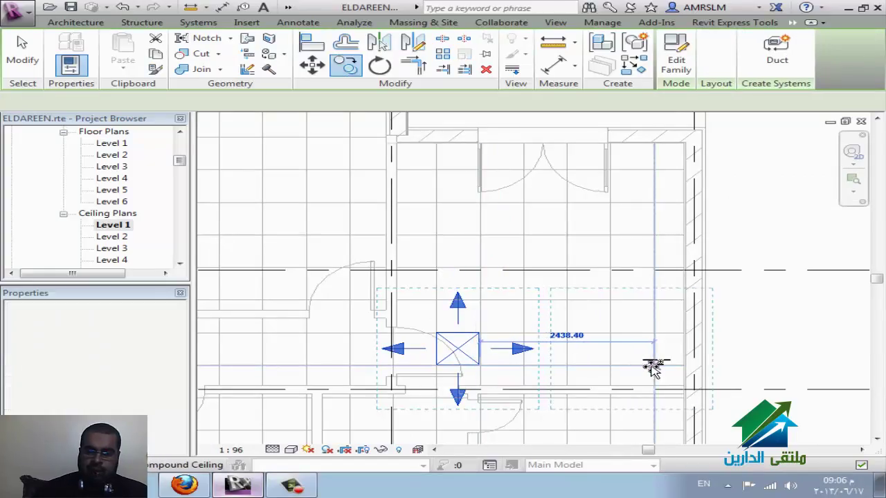
{"action": "left_click", "coordinate": [628, 368]}
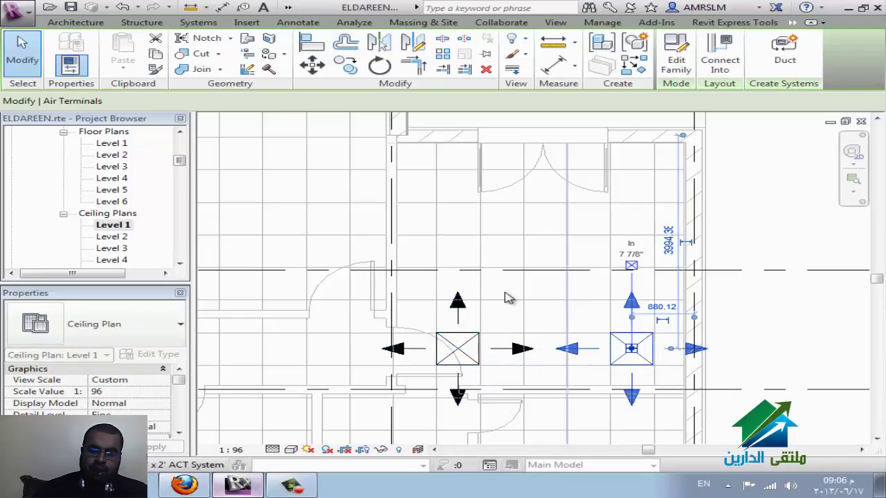
Copy the original diffuser 2438.4 directly above it
{"action": "left_click", "coordinate": [467, 352]}
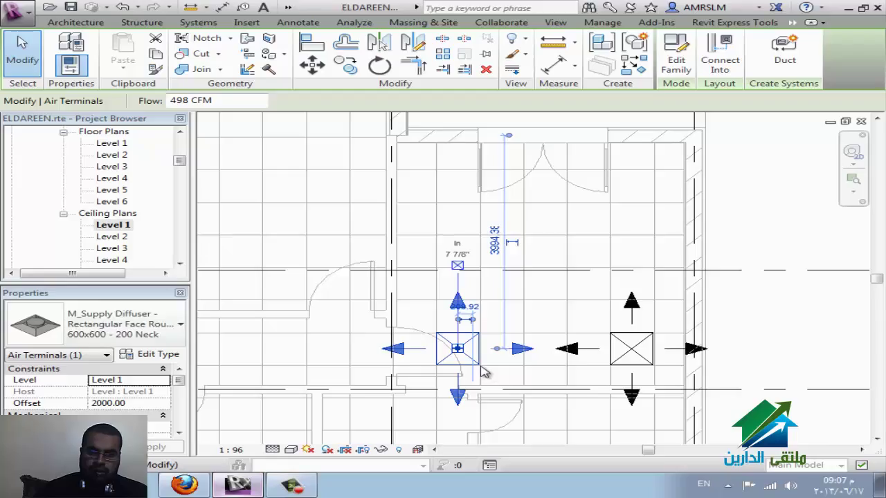
{"action": "left_click_drag", "start_coordinate": [483, 372], "coordinate": [478, 370]}
{"action": "key", "text": "c"}
{"action": "key", "text": "o"}
{"action": "left_click", "coordinate": [478, 368]}
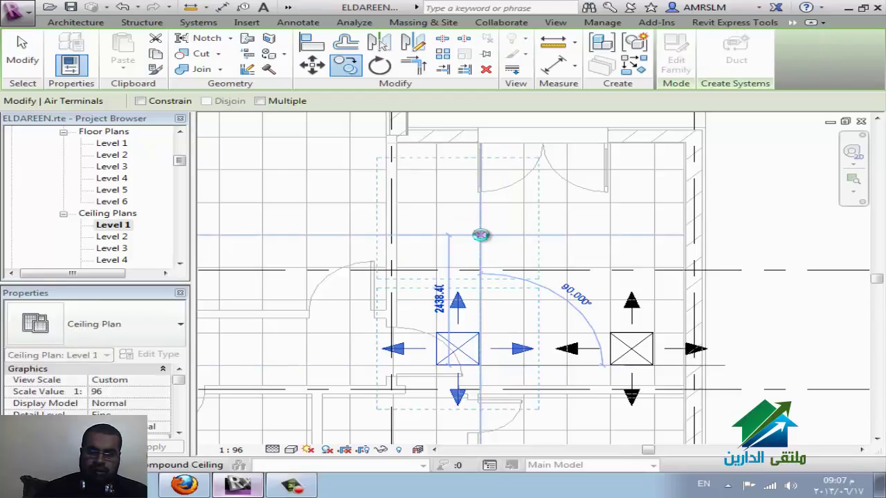
{"action": "left_click", "coordinate": [480, 236]}
{"action": "key", "text": "Escape"}
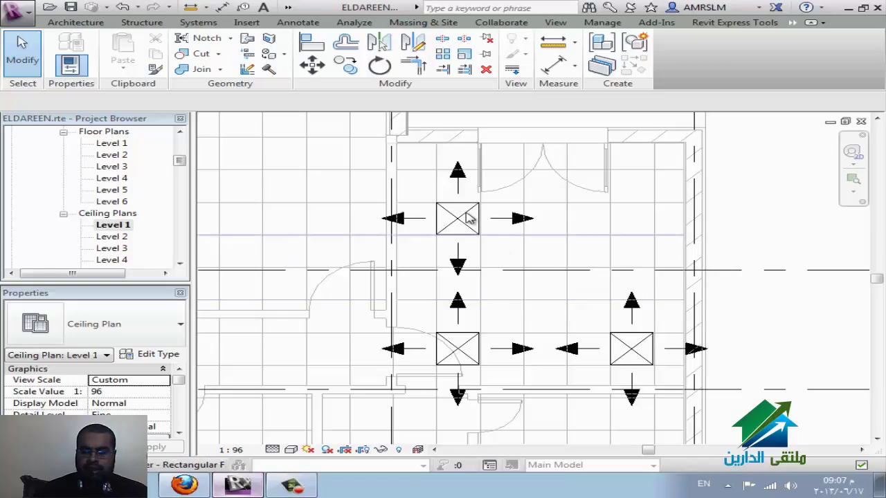
{"action": "scroll", "coordinate": [501, 249], "scroll_direction": "up", "scroll_amount": 2}
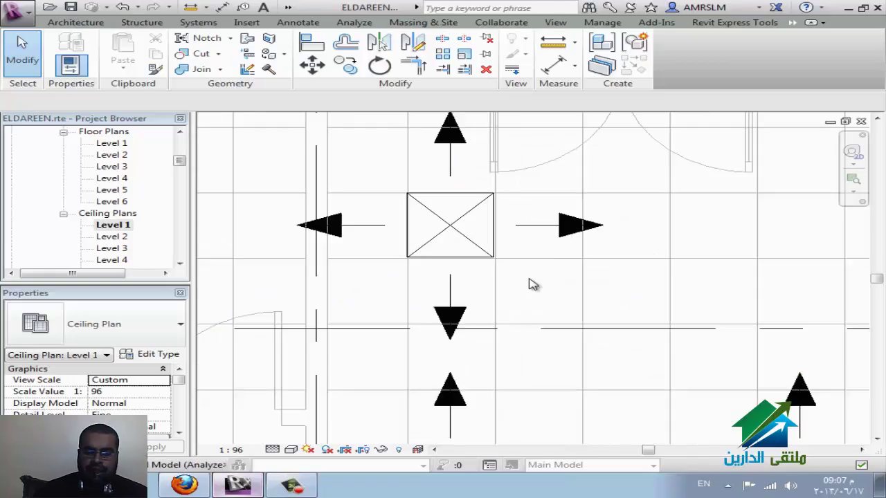
{"action": "key", "text": "a"}
{"action": "key", "text": "l"}
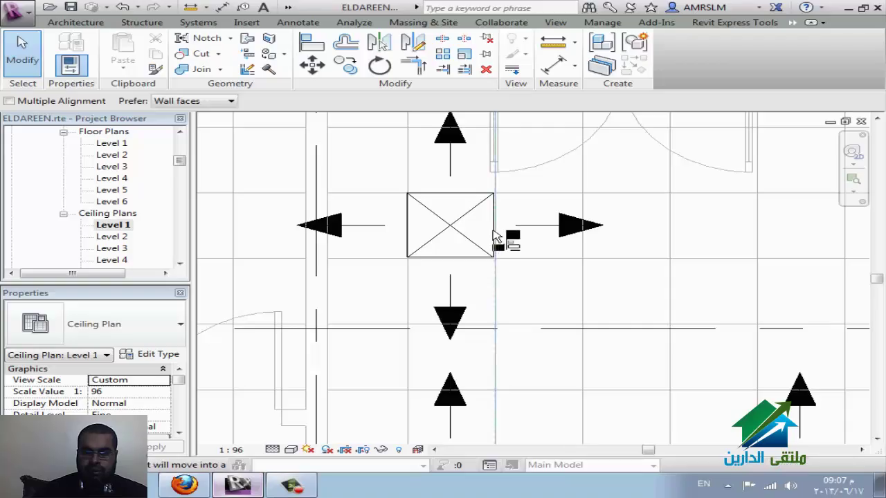
{"action": "key", "text": "Escape"}
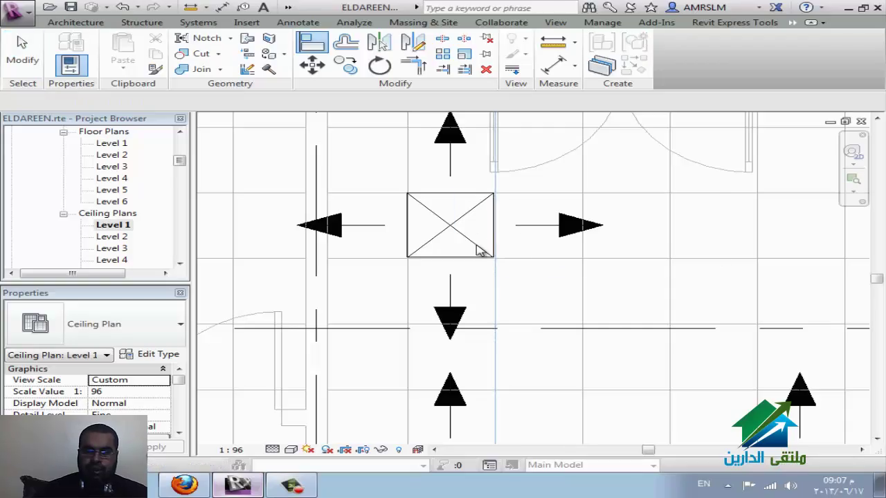
{"action": "scroll", "coordinate": [418, 199], "scroll_direction": "down", "scroll_amount": 2}
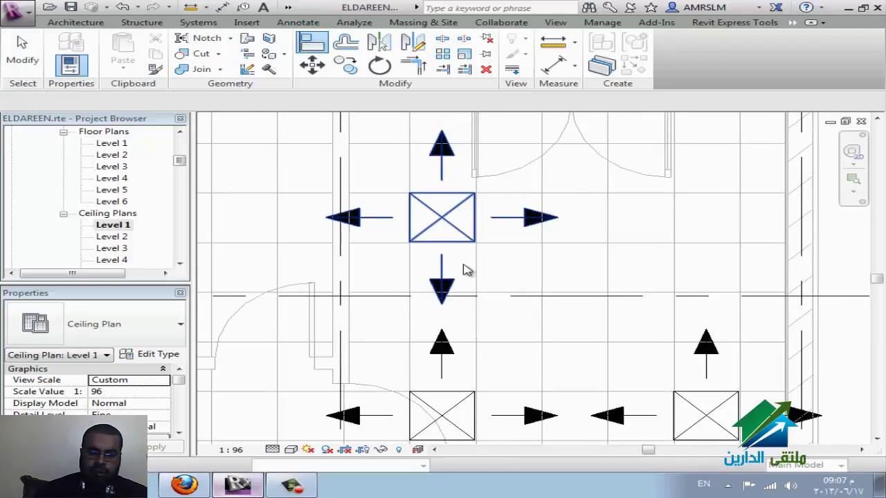
{"action": "key", "text": "a"}
{"action": "key", "text": "l"}
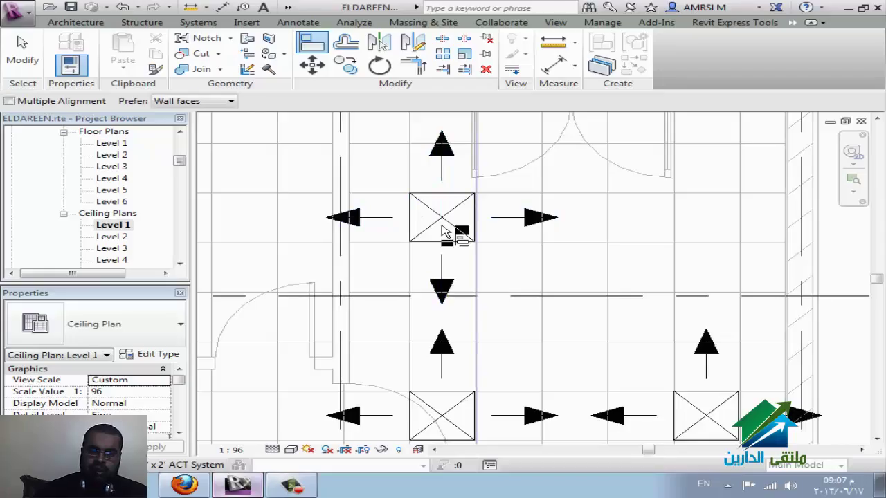
{"action": "left_click", "coordinate": [444, 231]}
{"action": "left_click", "coordinate": [444, 222]}
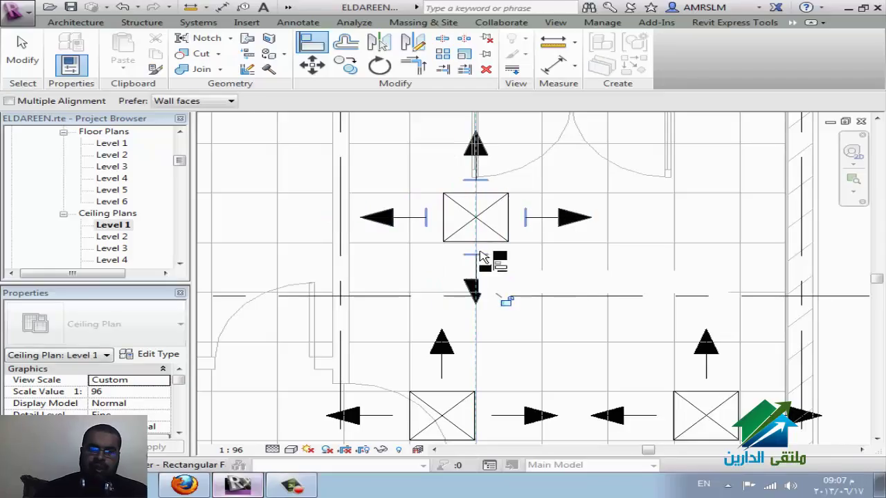
{"action": "key", "text": "ctrl+z"}
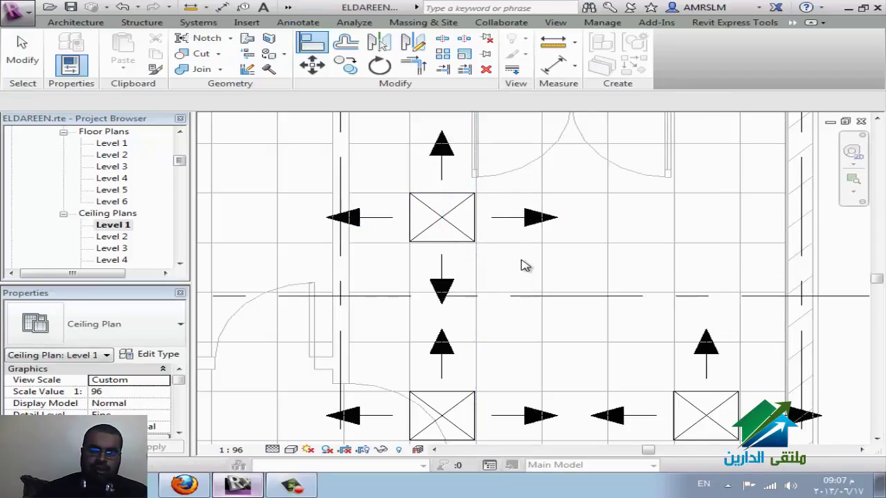
{"action": "key", "text": "Escape"}
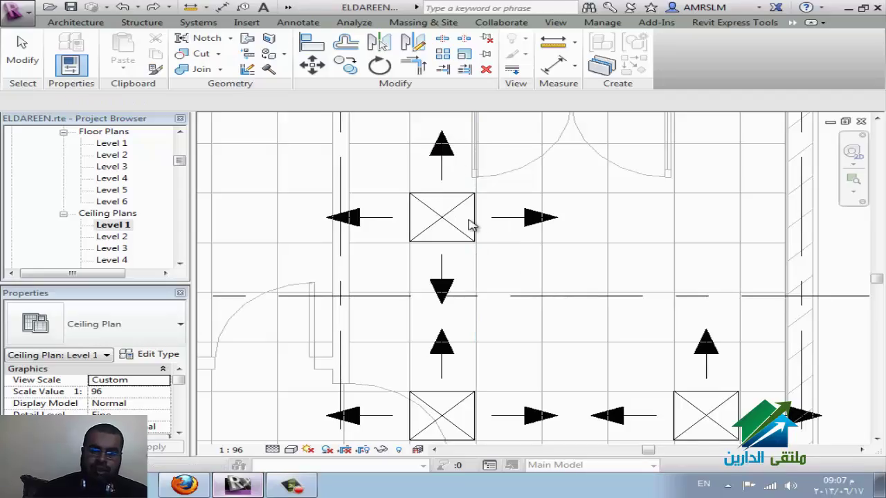
{"action": "scroll", "coordinate": [471, 223], "scroll_direction": "down", "scroll_amount": 3}
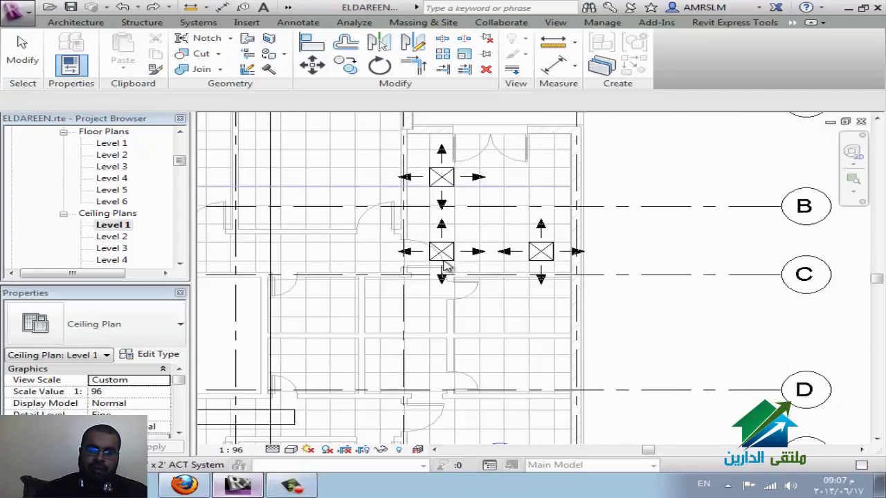
Copy the upper diffuser 2438.40 to the right, completing the two-by-two grid
{"action": "left_click", "coordinate": [455, 191]}
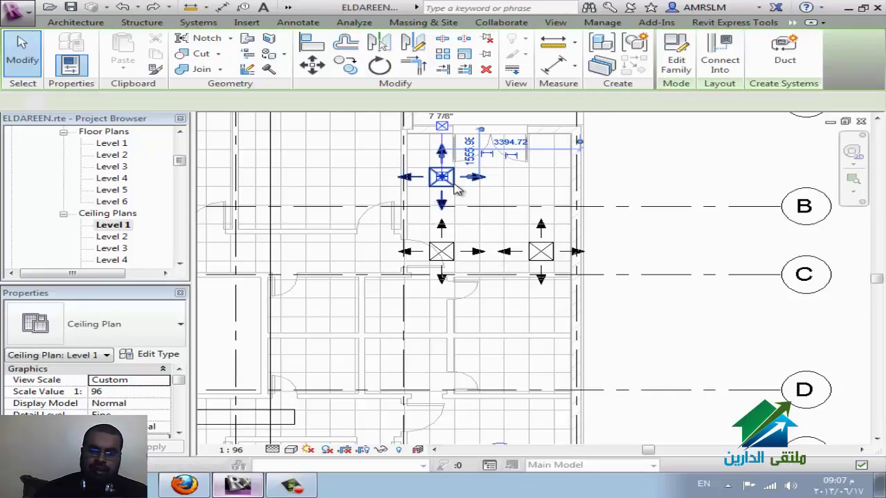
{"action": "scroll", "coordinate": [456, 191], "scroll_direction": "up", "scroll_amount": 1}
{"action": "key", "text": "c"}
{"action": "key", "text": "o"}
{"action": "left_click", "coordinate": [468, 198]}
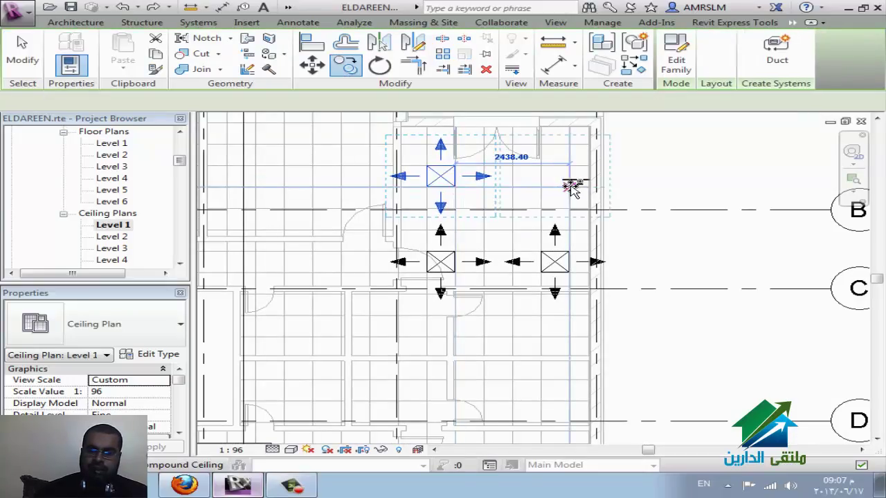
{"action": "left_click", "coordinate": [529, 192]}
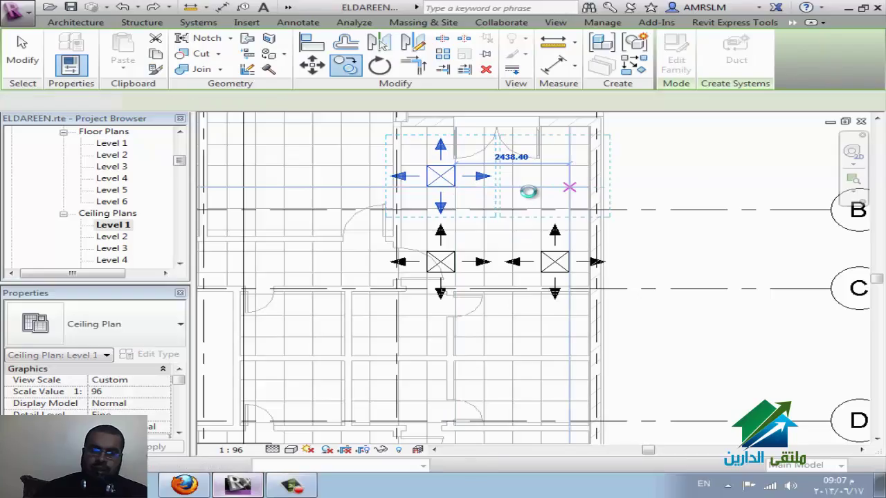
{"action": "key", "text": "Escape"}
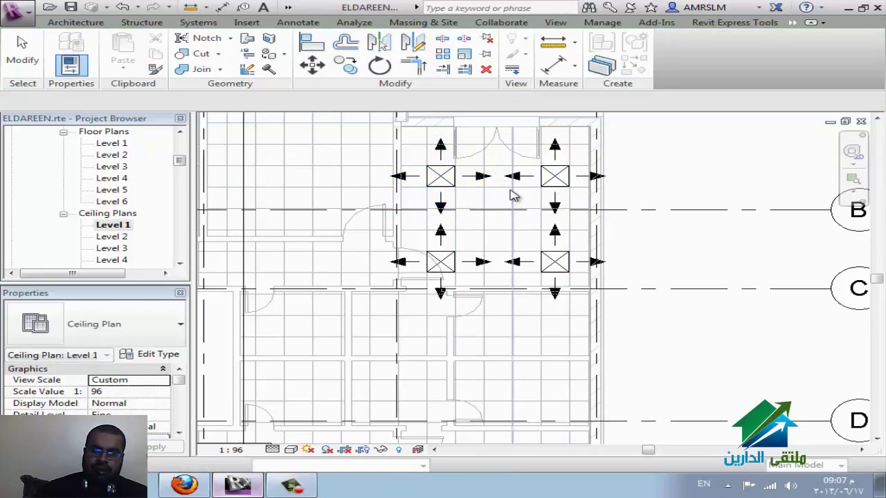
Inspect the ceiling's and the lower-right diffuser's properties, including the ceiling's level
{"action": "left_click", "coordinate": [531, 214]}
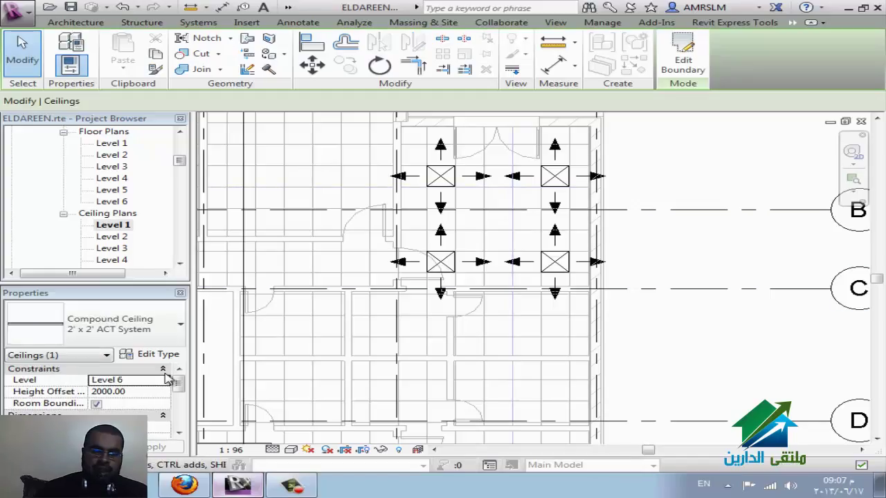
{"action": "left_click", "coordinate": [566, 267]}
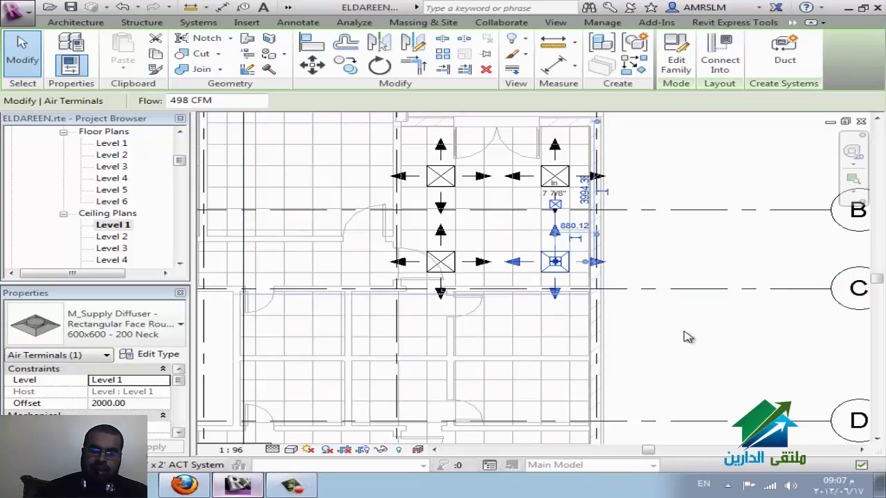
{"action": "left_click", "coordinate": [669, 350]}
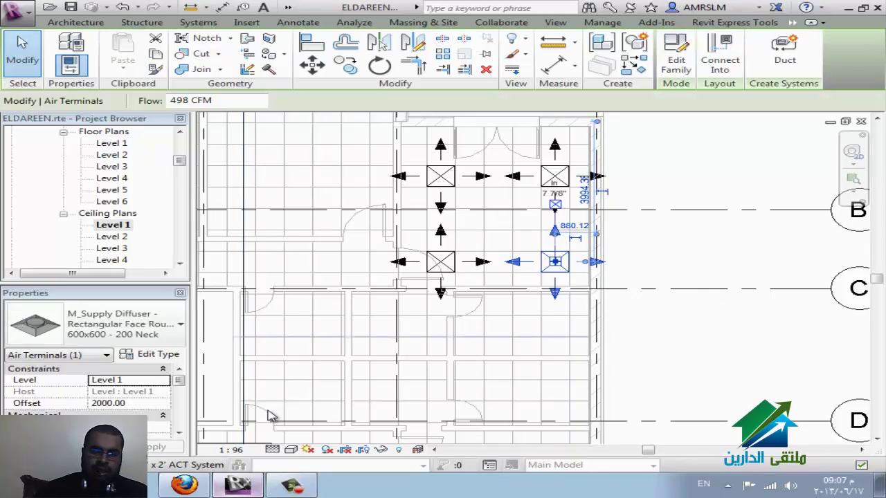
{"action": "left_click", "coordinate": [571, 331]}
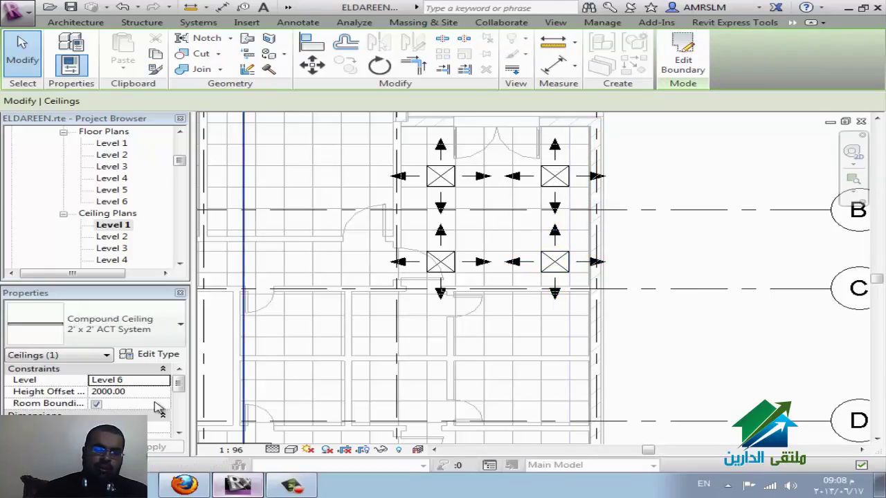
Change the 2' x 2' ACT ceiling's Level from Level 6 to Level 1, keeping offset 2000.00
{"action": "left_click", "coordinate": [161, 379]}
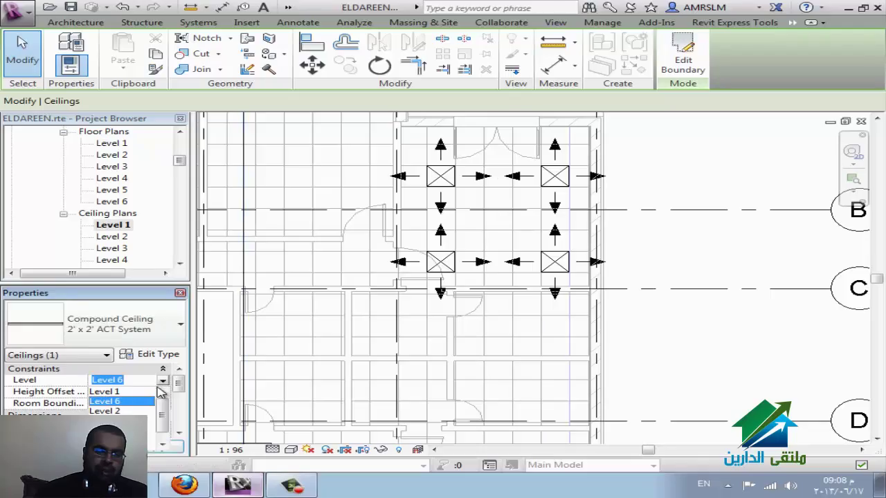
{"action": "left_click", "coordinate": [122, 392]}
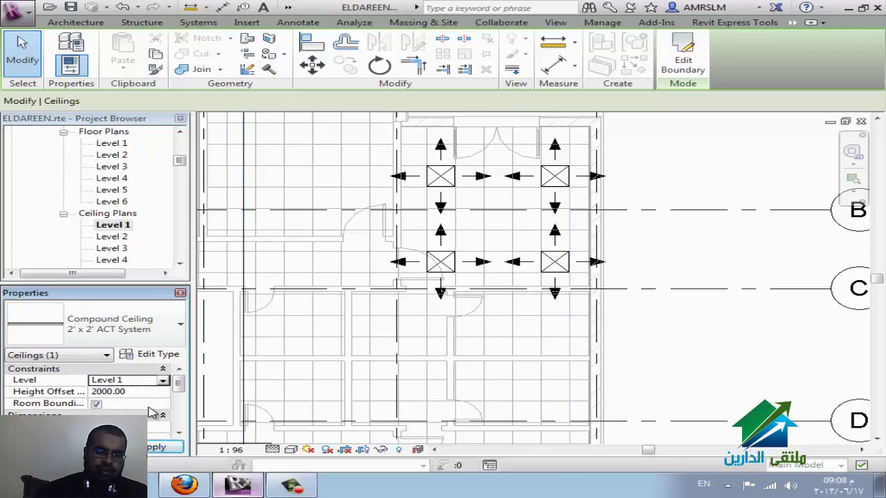
{"action": "left_click", "coordinate": [153, 392]}
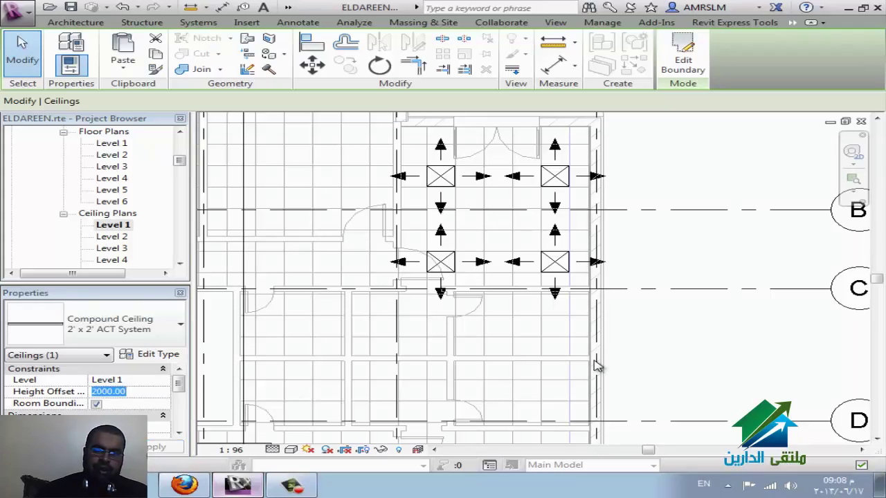
{"action": "left_click", "coordinate": [639, 367]}
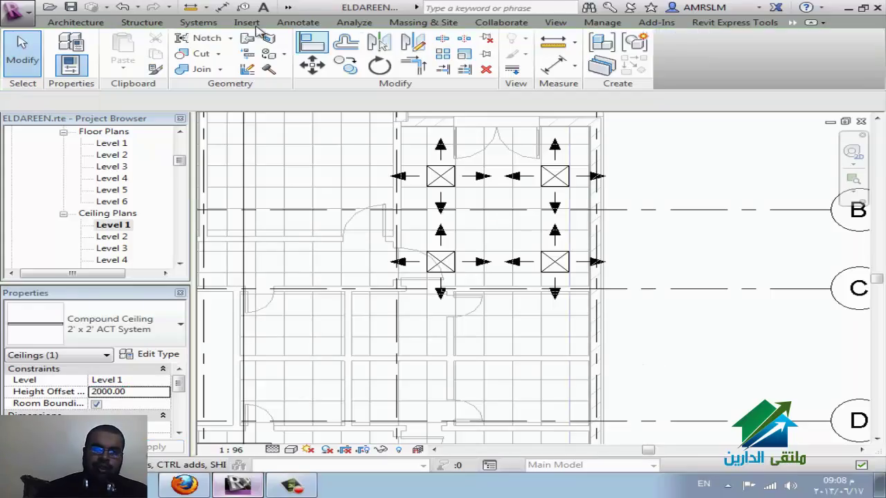
{"action": "left_click", "coordinate": [288, 7]}
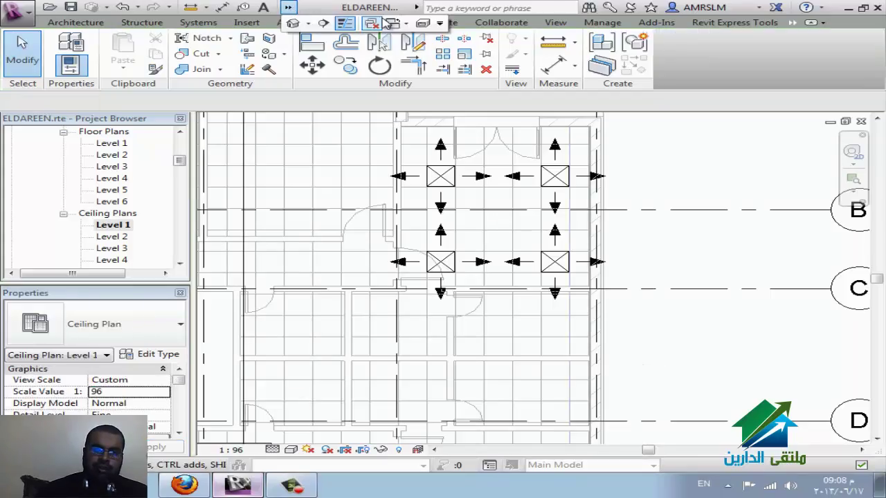
Draw a vertical section line through the diffusers and open its section view
{"action": "left_click", "coordinate": [322, 23]}
{"action": "left_click", "coordinate": [530, 119]}
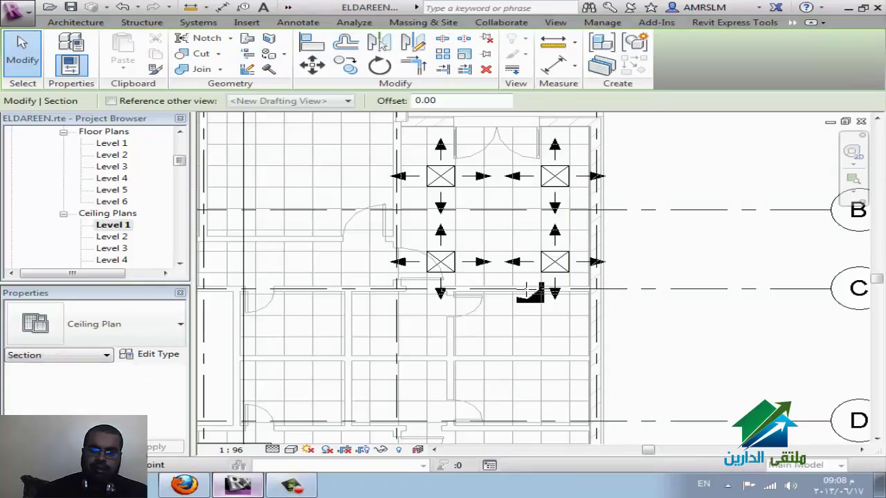
{"action": "left_click", "coordinate": [530, 326]}
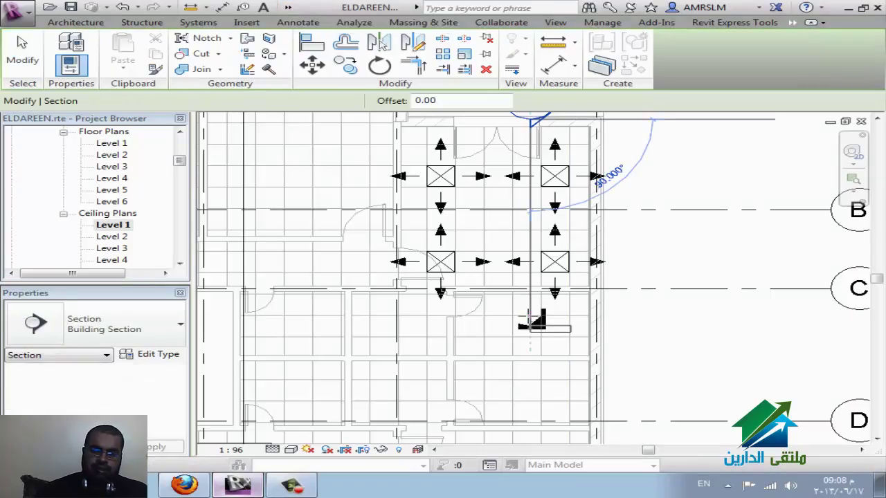
{"action": "right_click", "coordinate": [531, 311]}
{"action": "left_click", "coordinate": [558, 214]}
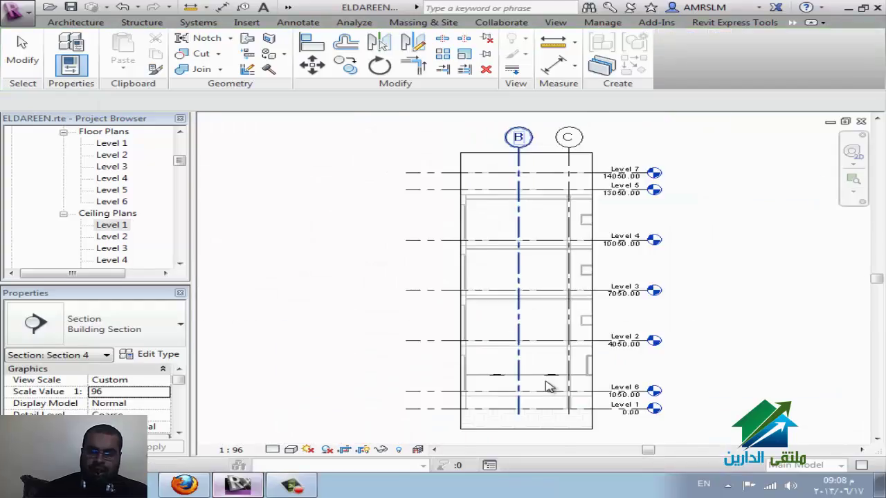
Zoom in and select the ceiling to check its height, then return to the Level 1 ceiling plan
{"action": "scroll", "coordinate": [547, 386], "scroll_direction": "up", "scroll_amount": 2}
{"action": "scroll", "coordinate": [444, 382], "scroll_direction": "up", "scroll_amount": 1}
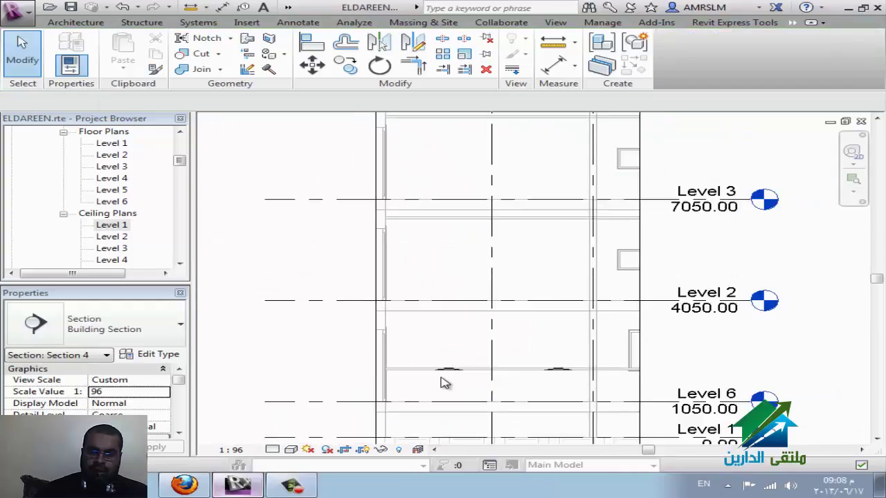
{"action": "left_click", "coordinate": [515, 376]}
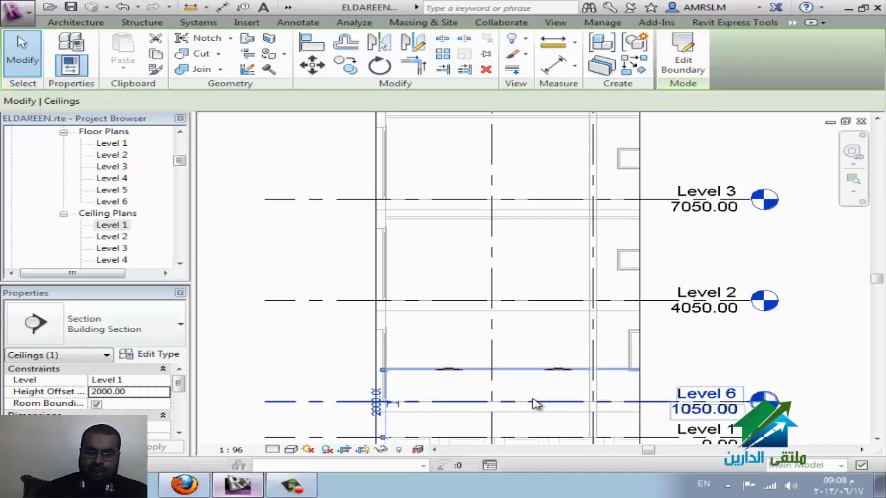
{"action": "scroll", "coordinate": [336, 311], "scroll_direction": "down", "scroll_amount": 1}
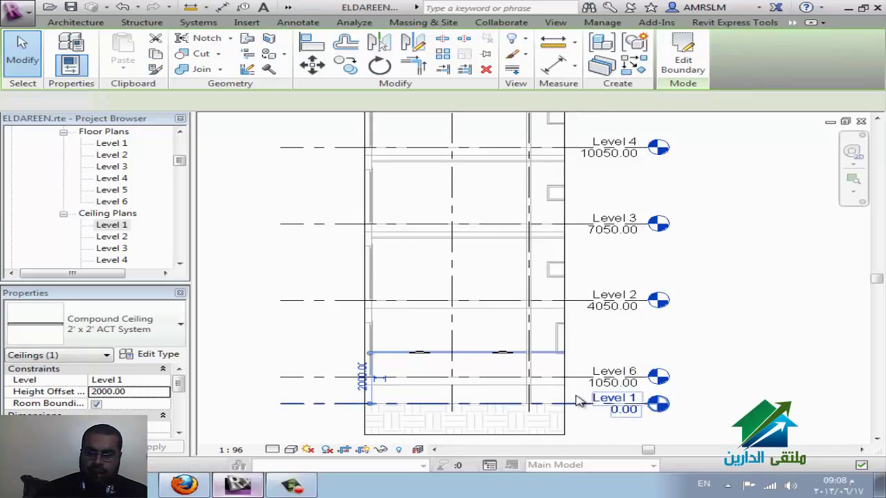
{"action": "key", "text": "Escape"}
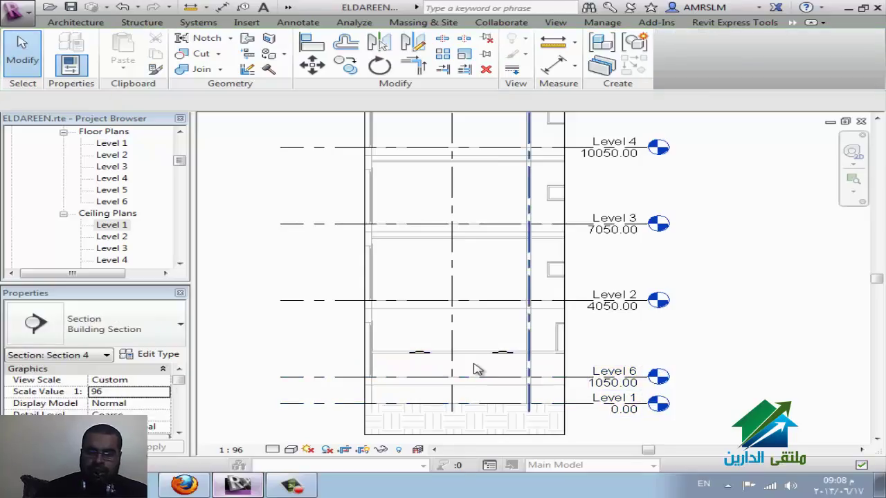
{"action": "double_click", "coordinate": [626, 377]}
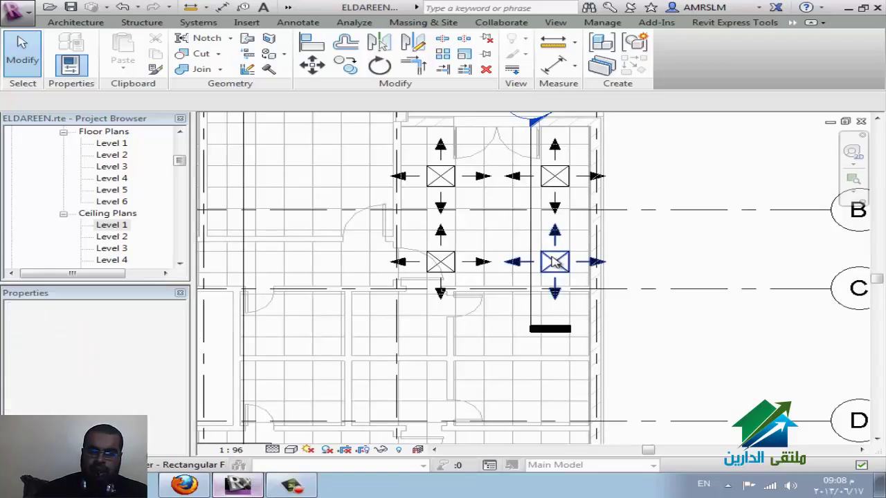
Change the ceiling's Level in Properties from Level 1 to Level 6
{"action": "left_click", "coordinate": [509, 246]}
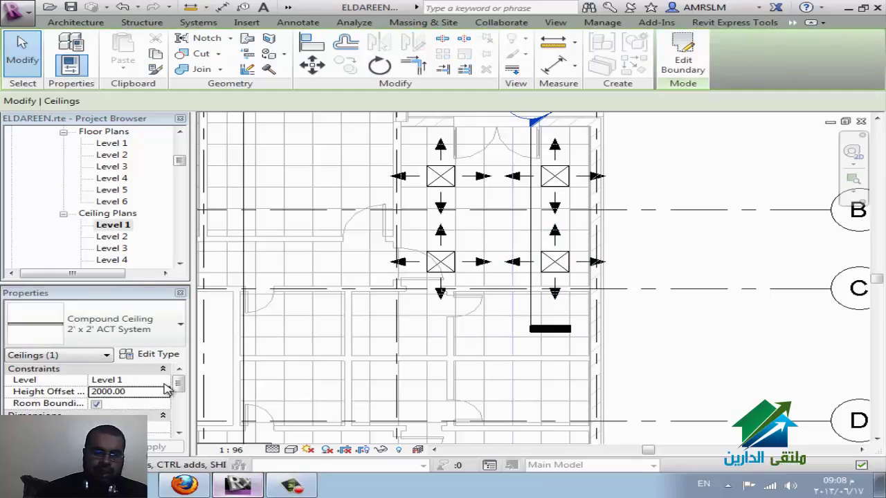
{"action": "left_click", "coordinate": [165, 382]}
{"action": "left_click", "coordinate": [150, 402]}
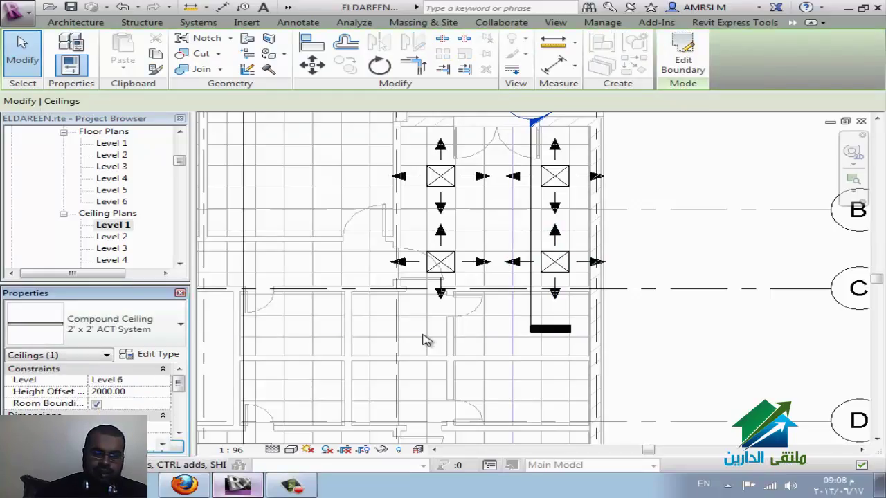
{"action": "left_click", "coordinate": [703, 377]}
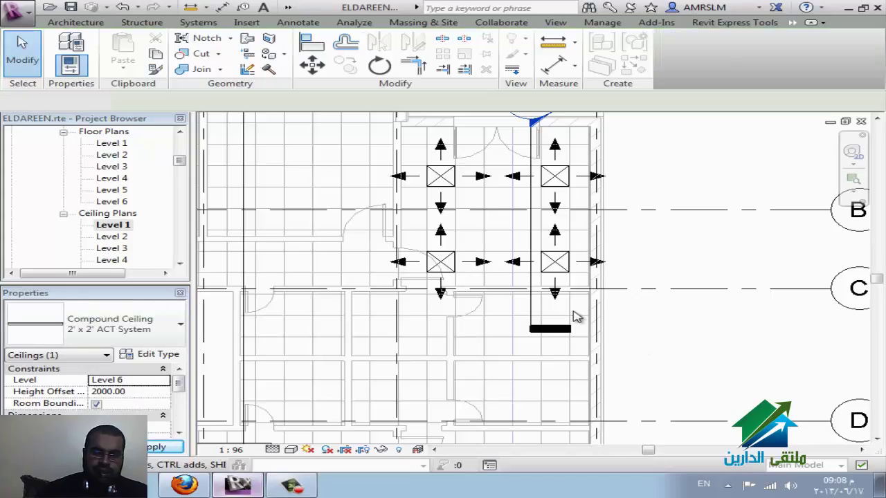
{"action": "left_click", "coordinate": [558, 183]}
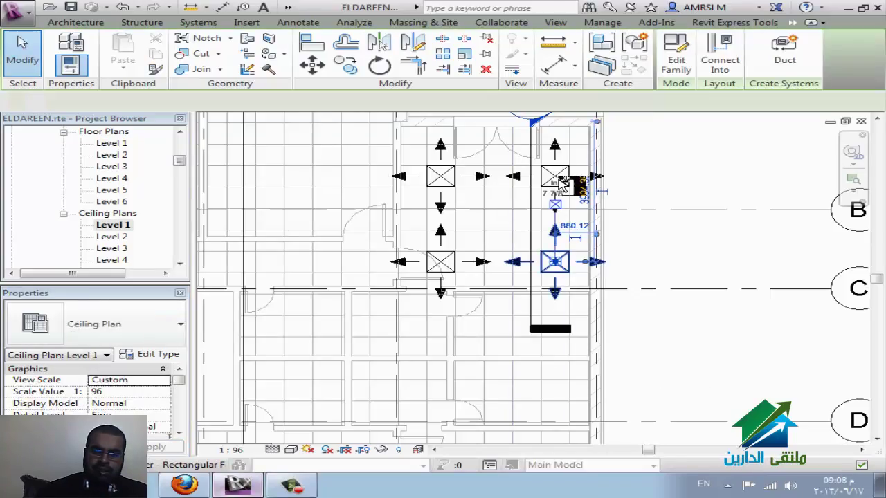
Set the Level of all four supply diffusers to Level 6
{"action": "left_click", "coordinate": [446, 182], "text": "ctrl"}
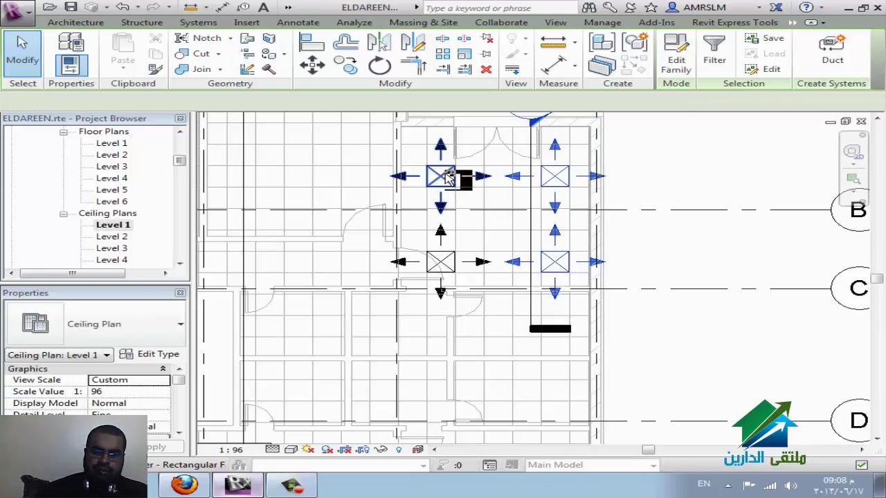
{"action": "left_click", "coordinate": [451, 271], "text": "ctrl"}
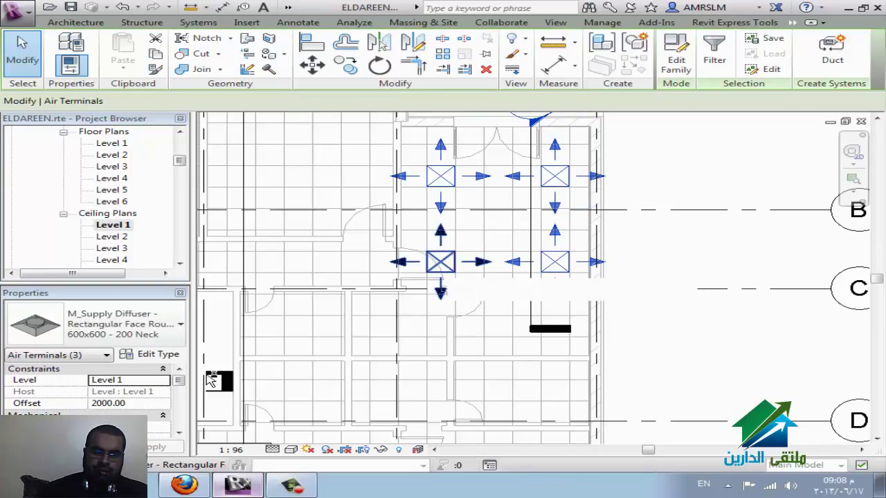
{"action": "left_click", "coordinate": [164, 381]}
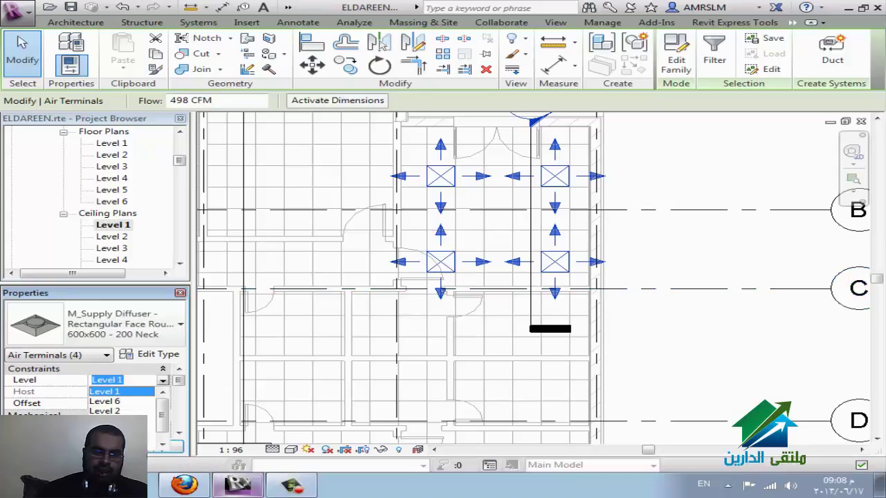
{"action": "left_click", "coordinate": [115, 402]}
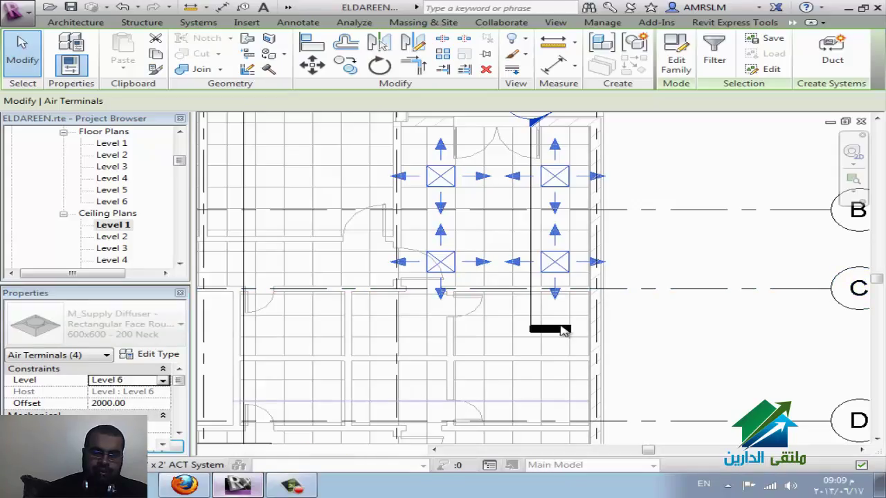
Check the diffusers in the section view, then start a Supply Air duct system from the lower-right diffuser
{"action": "right_click", "coordinate": [534, 238]}
{"action": "left_click", "coordinate": [590, 212]}
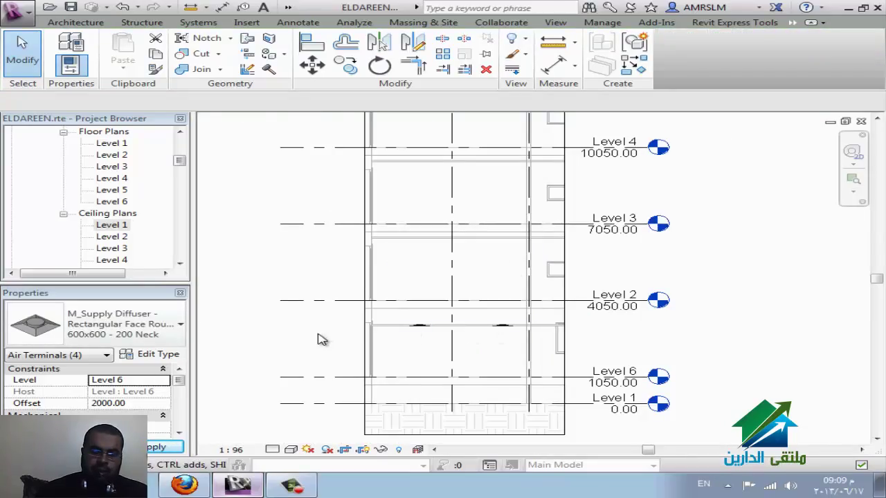
{"action": "left_click", "coordinate": [323, 339]}
{"action": "key", "text": "ctrl+Tab"}
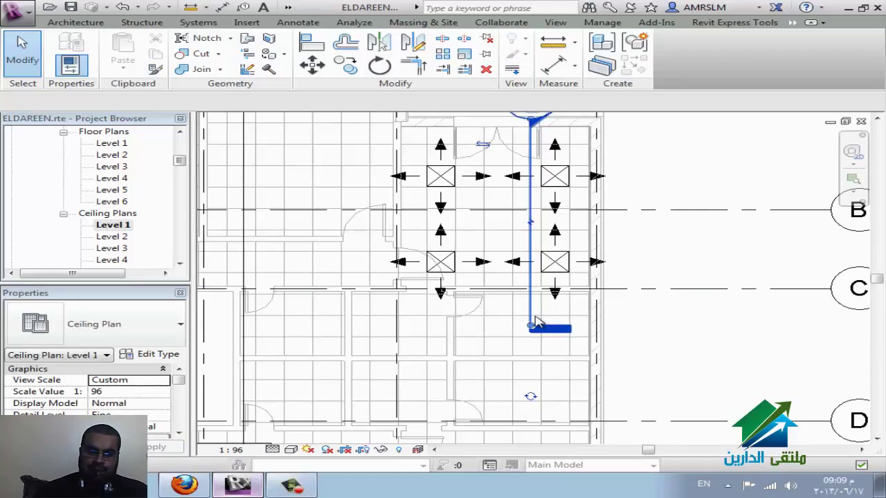
{"action": "left_click", "coordinate": [583, 269]}
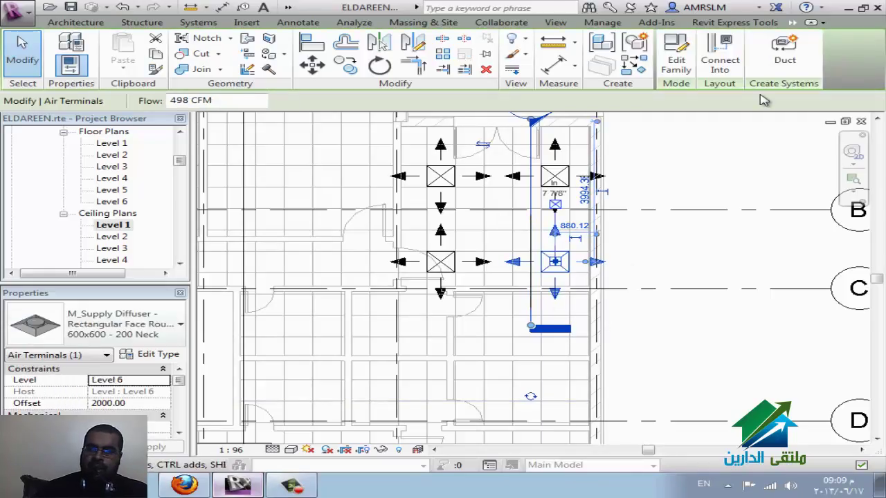
{"action": "left_click", "coordinate": [789, 66]}
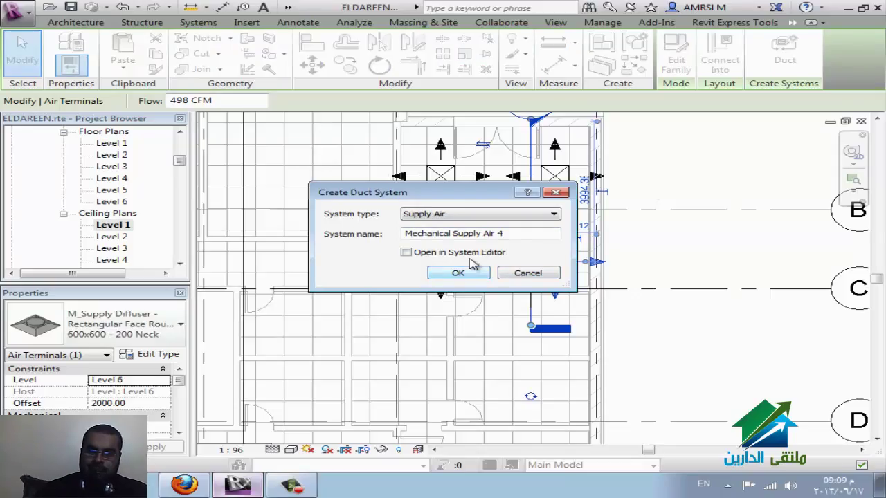
Create the Supply Air system Mechanical Supply Air 4 and add the other three diffusers to it
{"action": "left_click", "coordinate": [462, 272]}
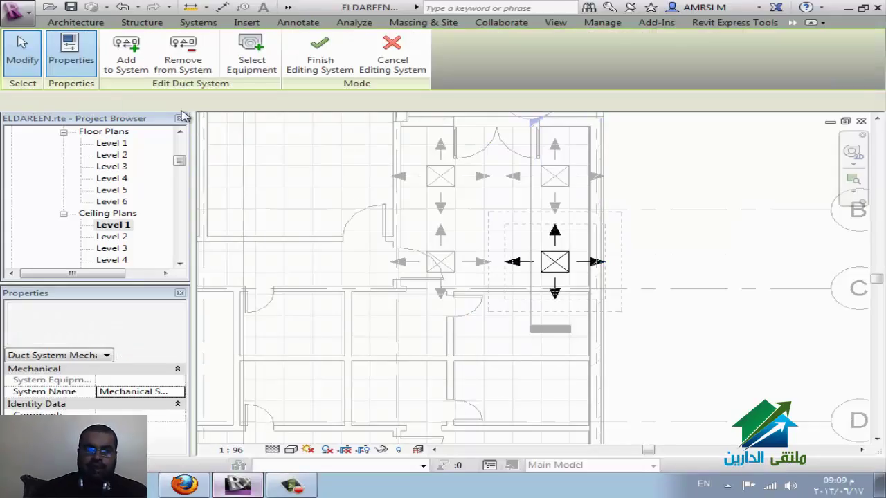
{"action": "left_click", "coordinate": [439, 260]}
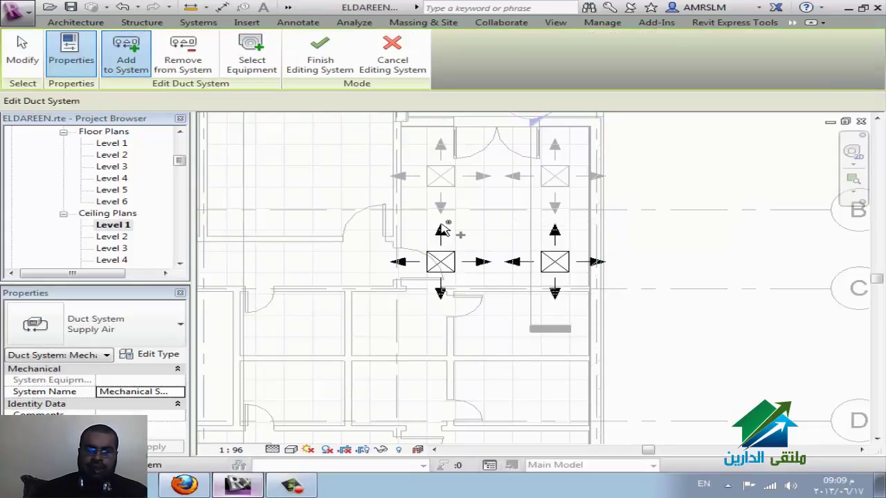
{"action": "left_click", "coordinate": [444, 180]}
{"action": "left_click", "coordinate": [559, 181]}
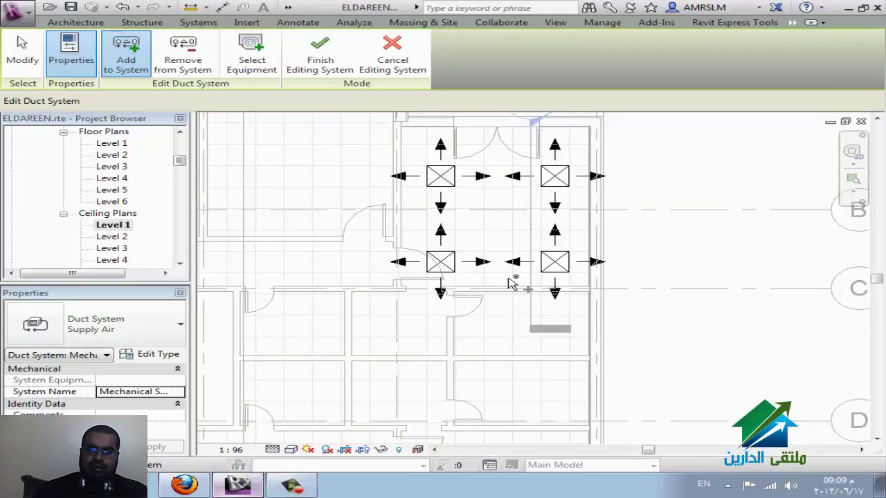
{"action": "left_click", "coordinate": [321, 65]}
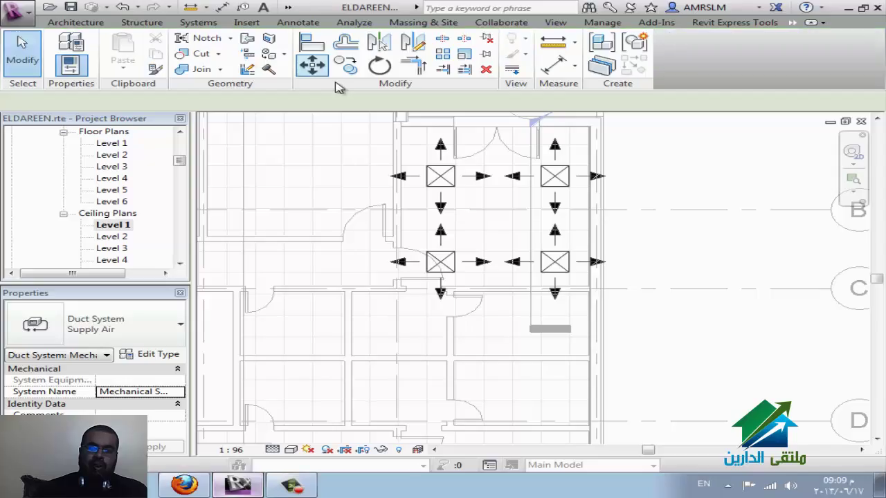
{"action": "left_click", "coordinate": [496, 218]}
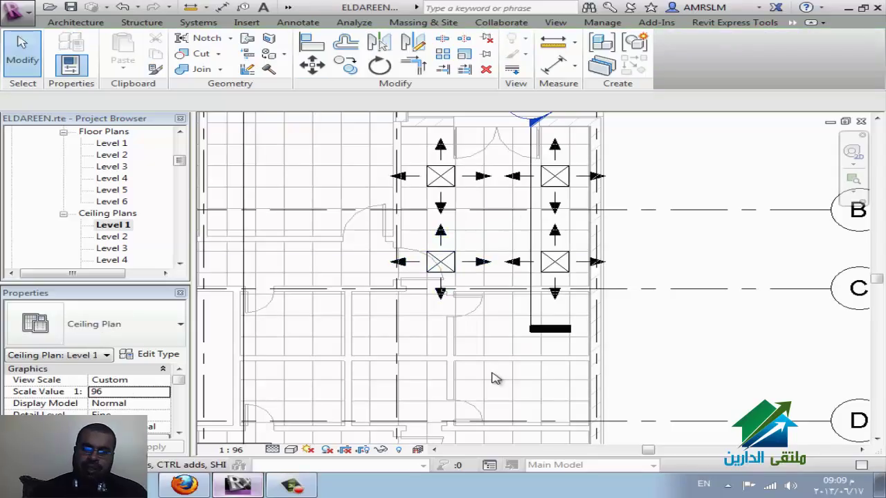
{"action": "left_click", "coordinate": [559, 188]}
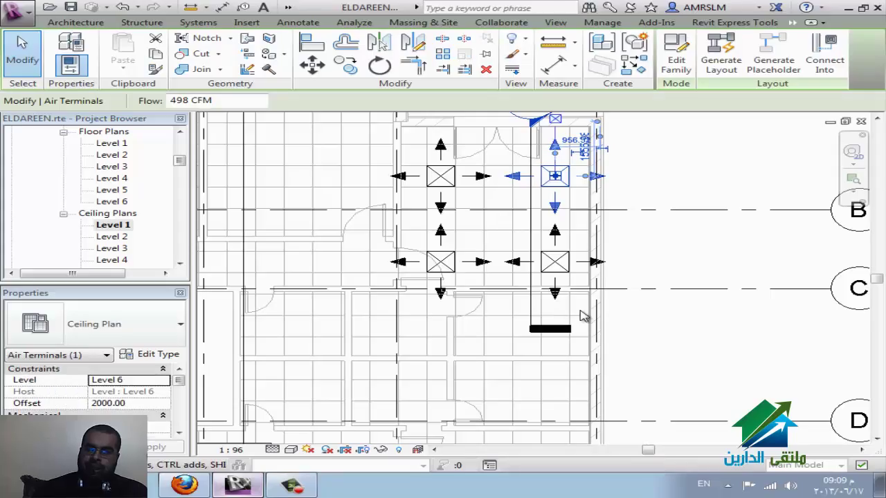
Generate a duct layout for the four diffusers using Perimeter routing and a newly placed base
{"action": "left_click", "coordinate": [730, 73]}
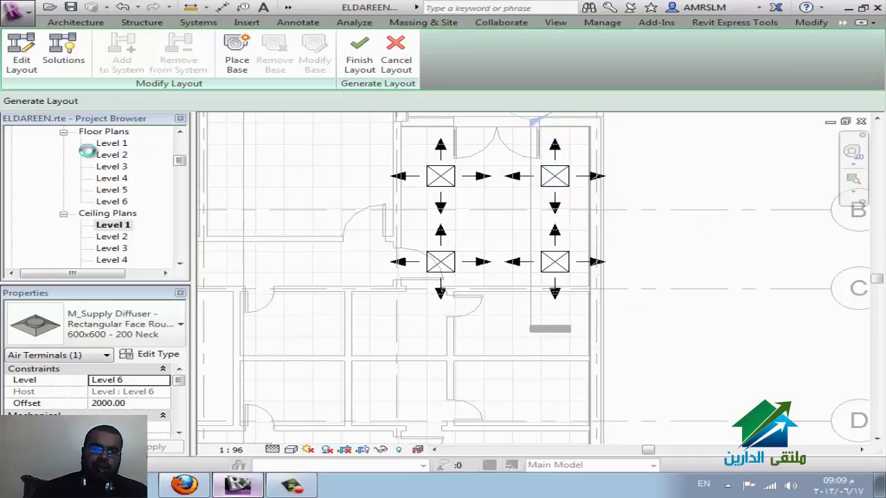
{"action": "left_click", "coordinate": [63, 51]}
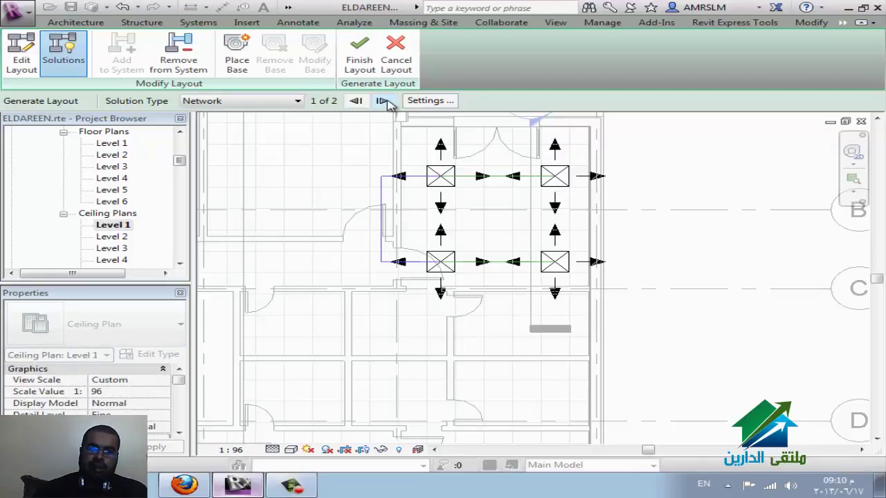
{"action": "left_click", "coordinate": [272, 103]}
{"action": "left_click", "coordinate": [249, 123]}
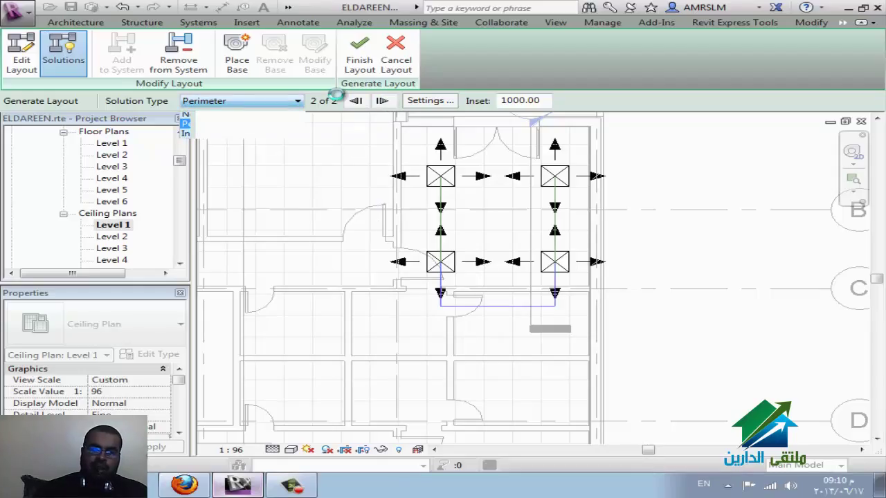
{"action": "left_click", "coordinate": [236, 58]}
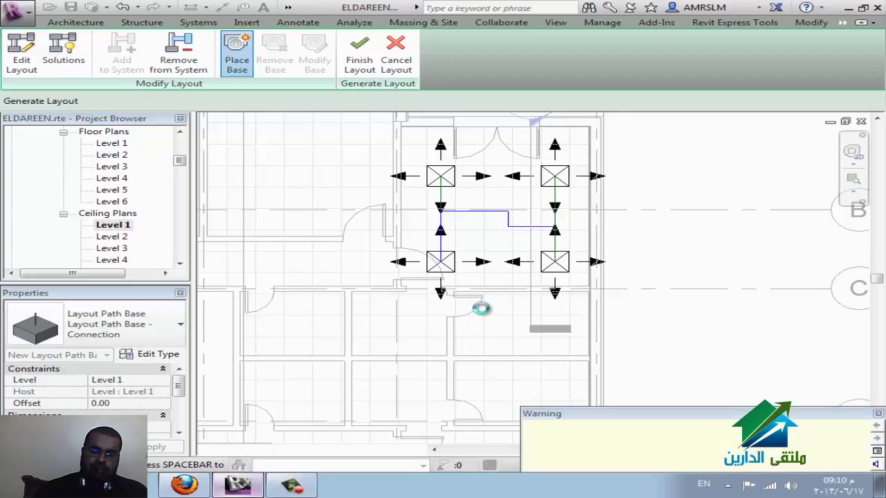
{"action": "left_click", "coordinate": [498, 302]}
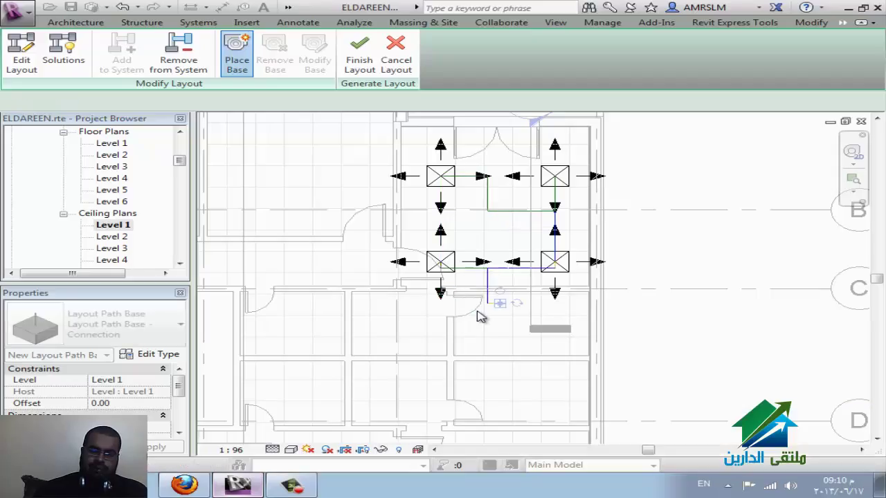
{"action": "left_click", "coordinate": [76, 61]}
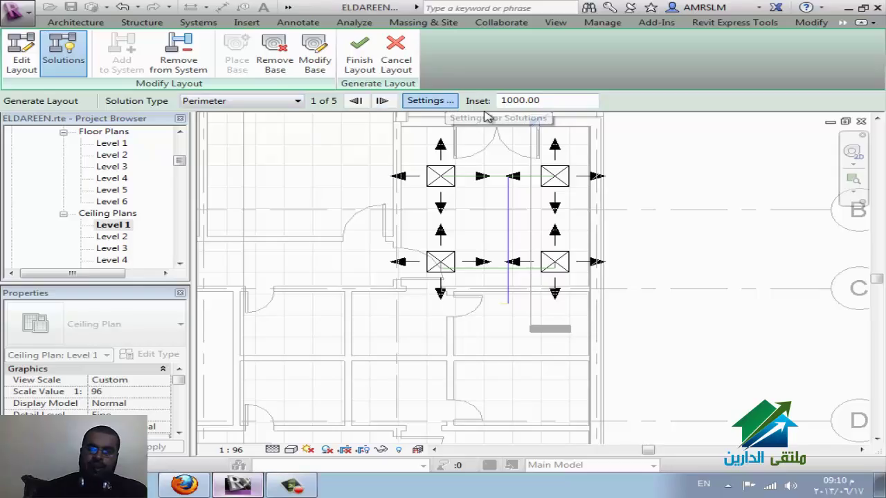
Set the layout's main duct offset to 2300 and the branch duct offset to 2030
{"action": "left_click", "coordinate": [430, 101]}
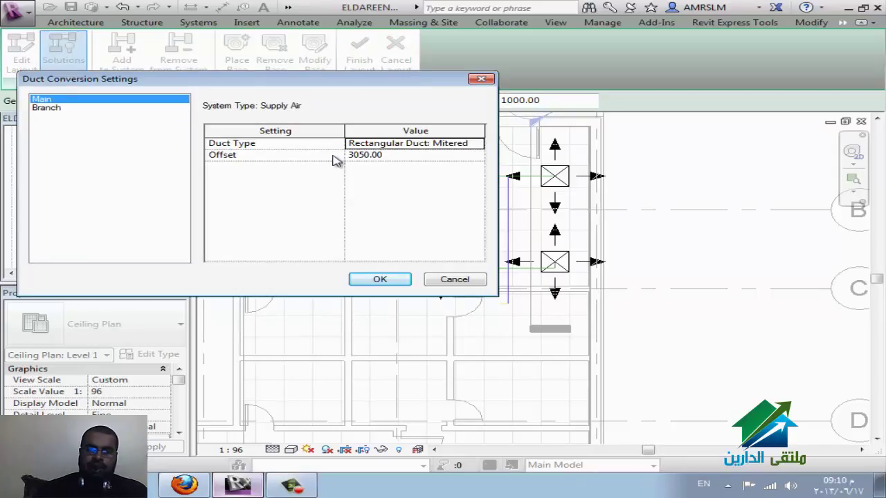
{"action": "left_click", "coordinate": [399, 158]}
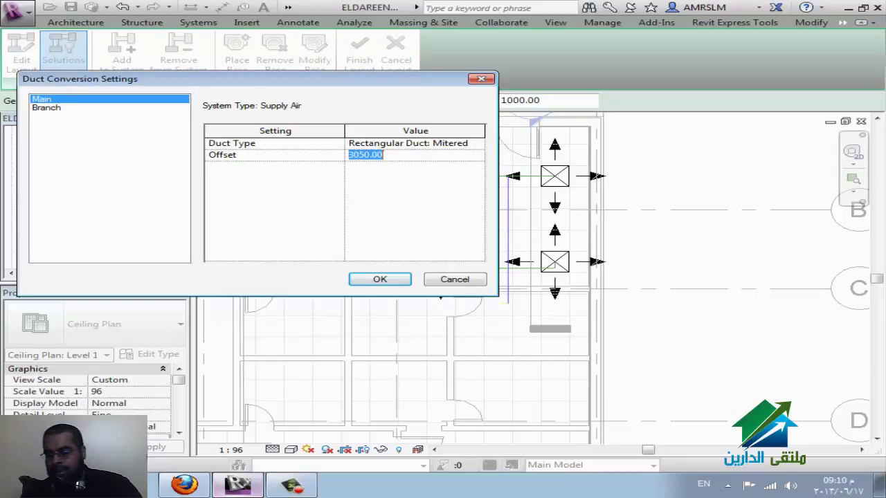
{"action": "type", "text": "2300"}
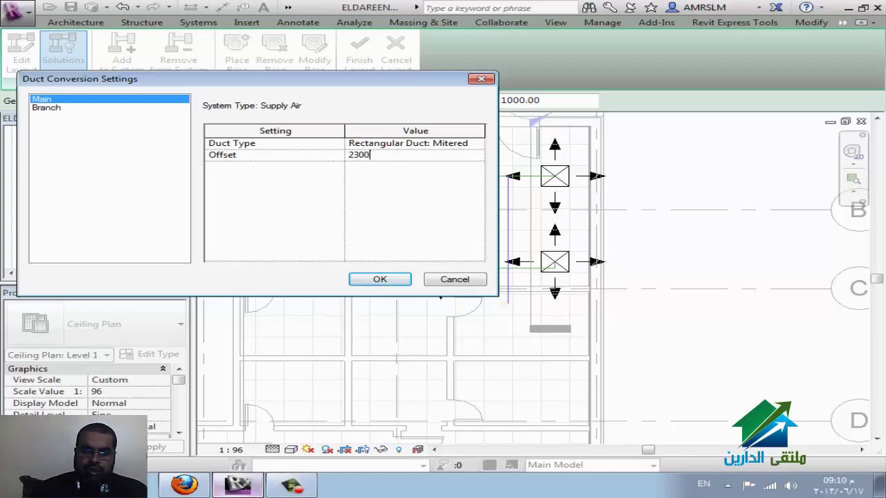
{"action": "left_click", "coordinate": [56, 108]}
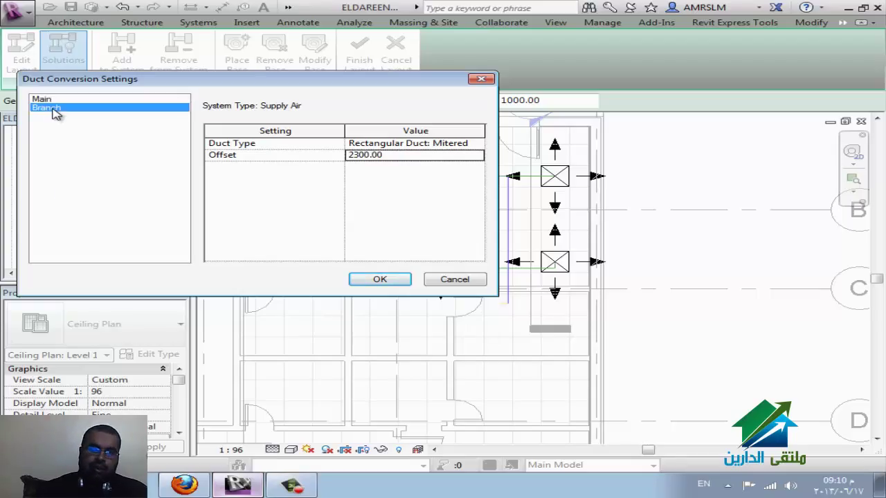
{"action": "left_click", "coordinate": [392, 159]}
{"action": "key", "text": "BackSpace"}
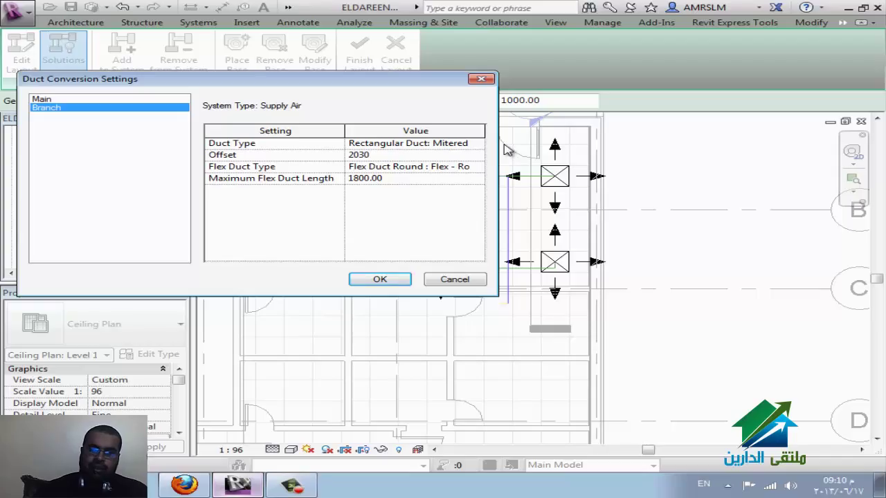
{"action": "left_click", "coordinate": [464, 145]}
Use Rectangular Duct: Mitered for both branch and main ducts and apply the settings
{"action": "left_click", "coordinate": [477, 144]}
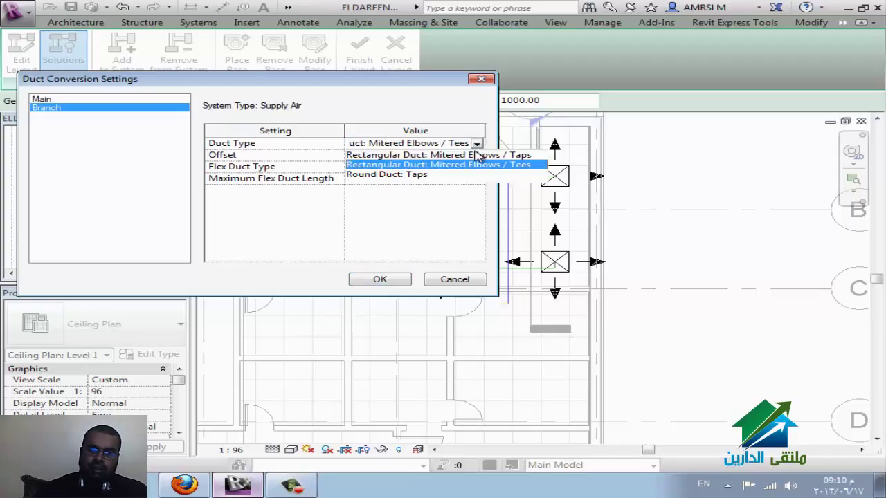
{"action": "left_click", "coordinate": [479, 163]}
{"action": "left_click", "coordinate": [80, 102]}
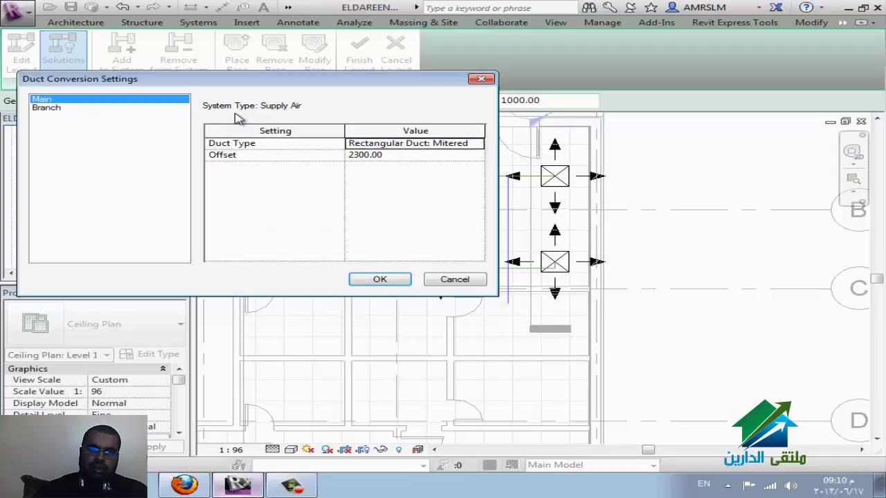
{"action": "left_click", "coordinate": [447, 143]}
{"action": "left_click", "coordinate": [477, 143]}
{"action": "left_click", "coordinate": [404, 154]}
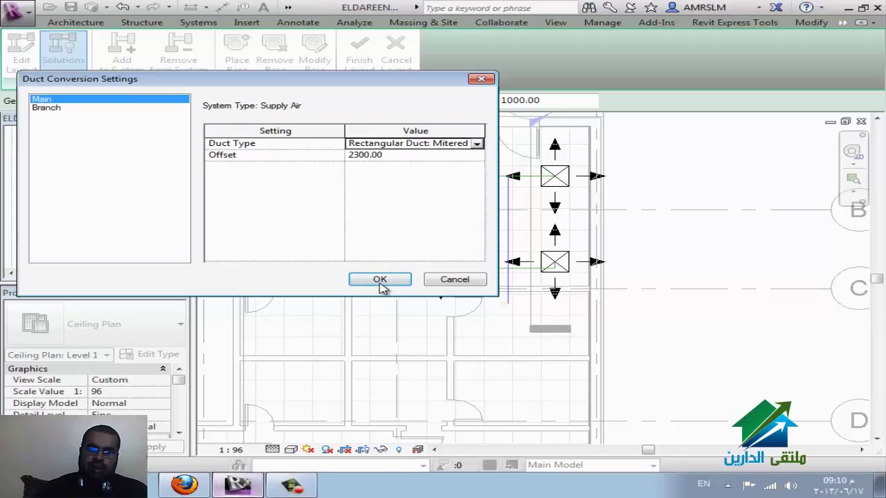
{"action": "left_click", "coordinate": [380, 280]}
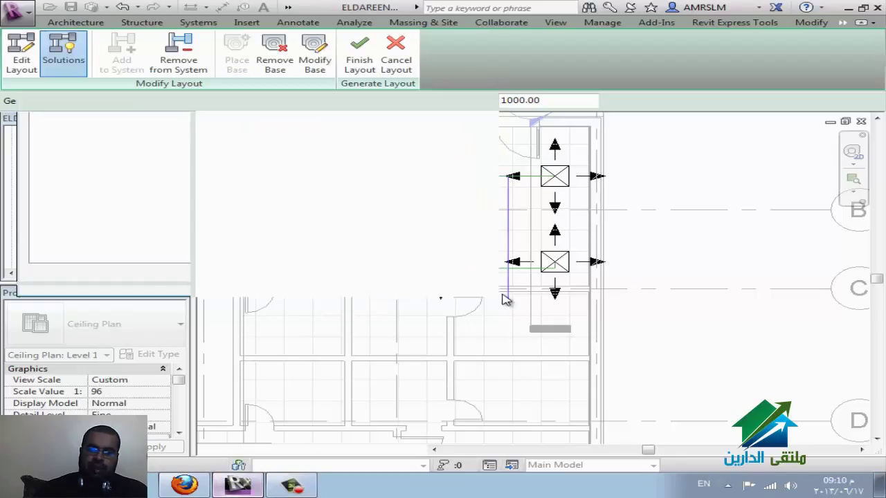
Convert the chosen layout into ducts, dismissing the open-connection warning
{"action": "left_click", "coordinate": [359, 59]}
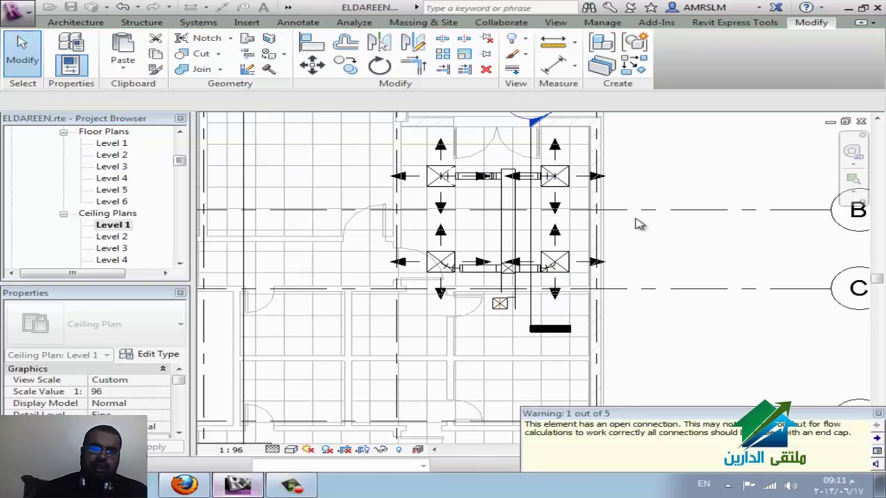
{"action": "left_click", "coordinate": [685, 152]}
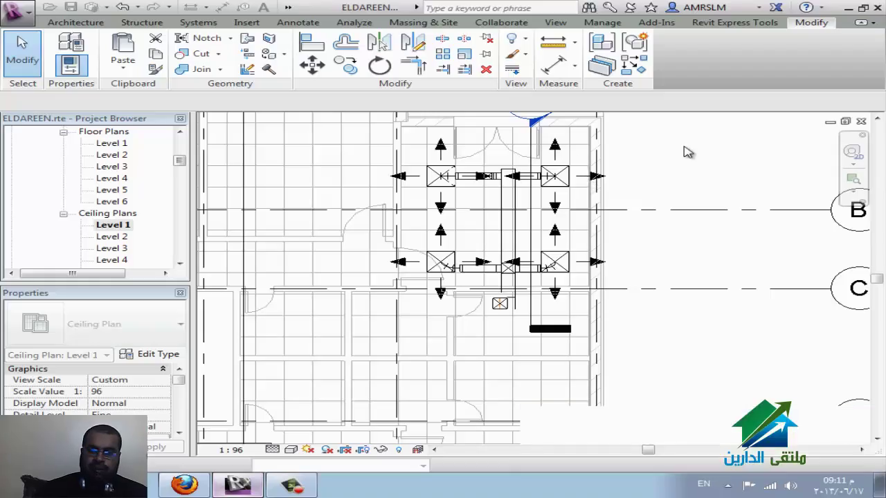
{"action": "left_click", "coordinate": [566, 173]}
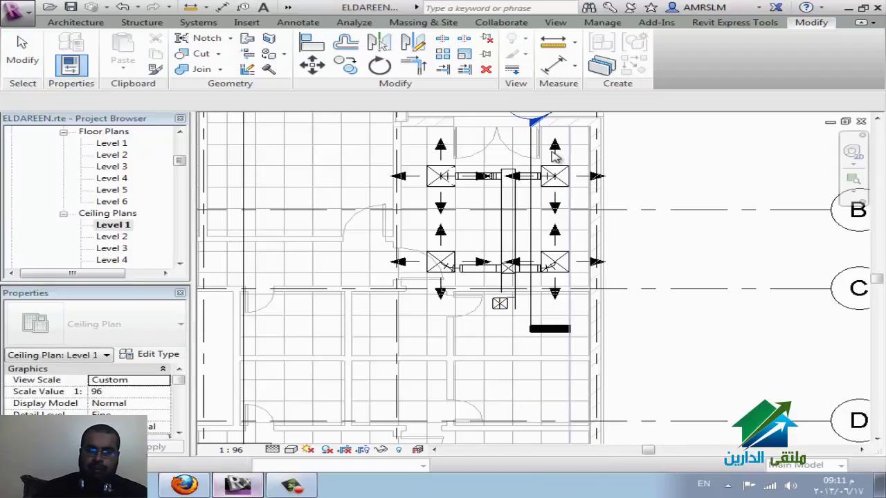
{"action": "key", "text": "Escape"}
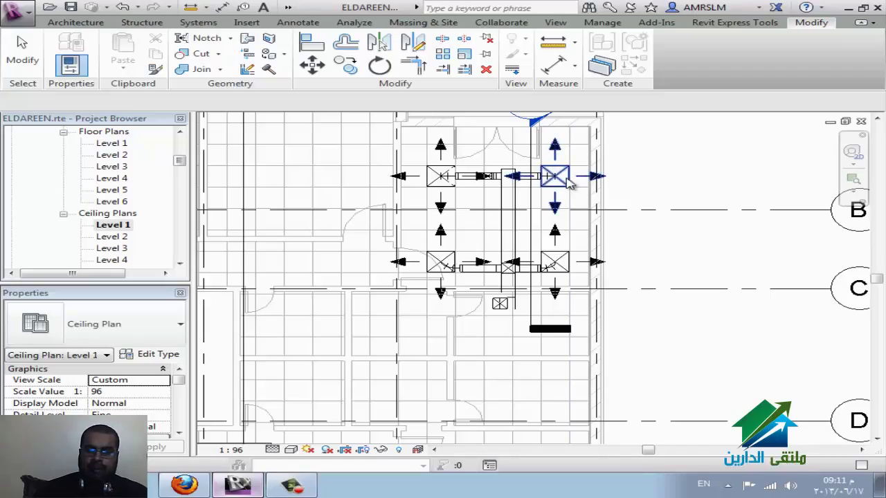
Inspect flow along the upper-right diffuser's duct system, then cancel the inspection
{"action": "left_click", "coordinate": [640, 202]}
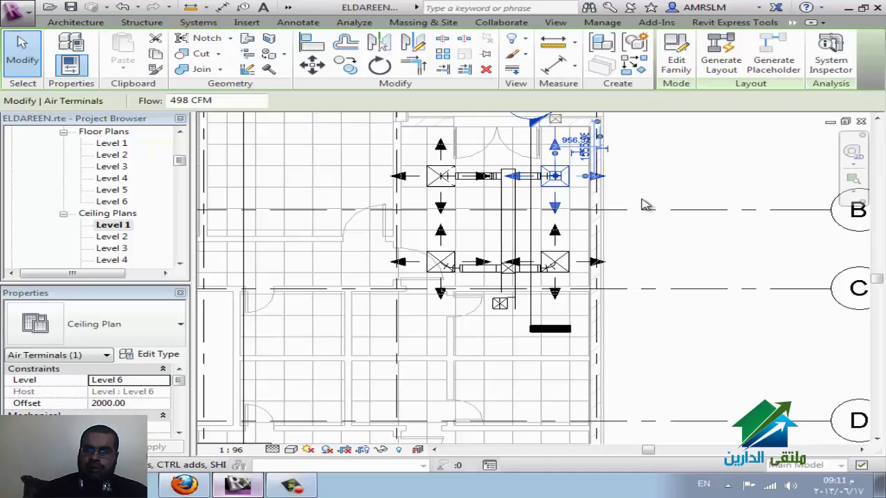
{"action": "left_click", "coordinate": [844, 73]}
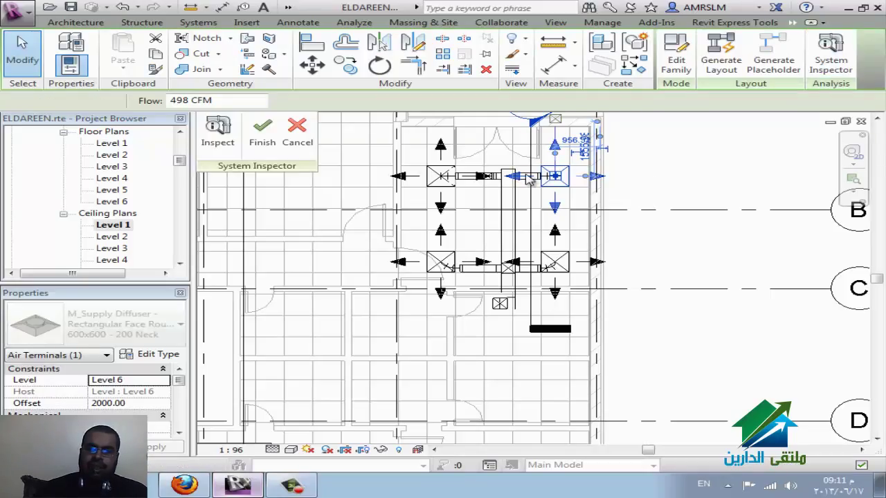
{"action": "left_click", "coordinate": [217, 130]}
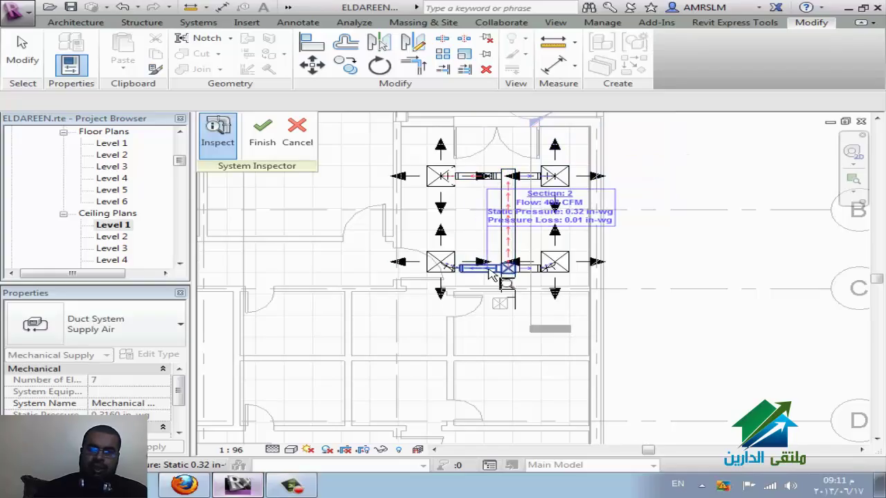
{"action": "mouse_move", "coordinate": [297, 132]}
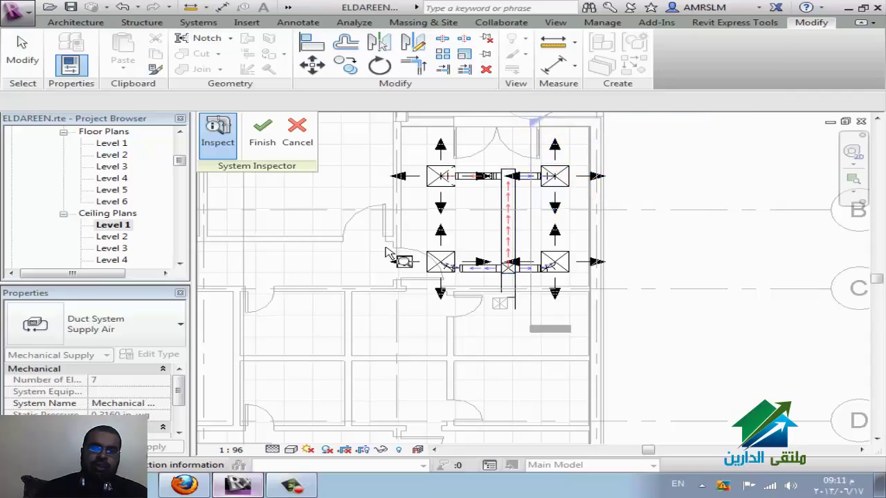
{"action": "left_click", "coordinate": [297, 131]}
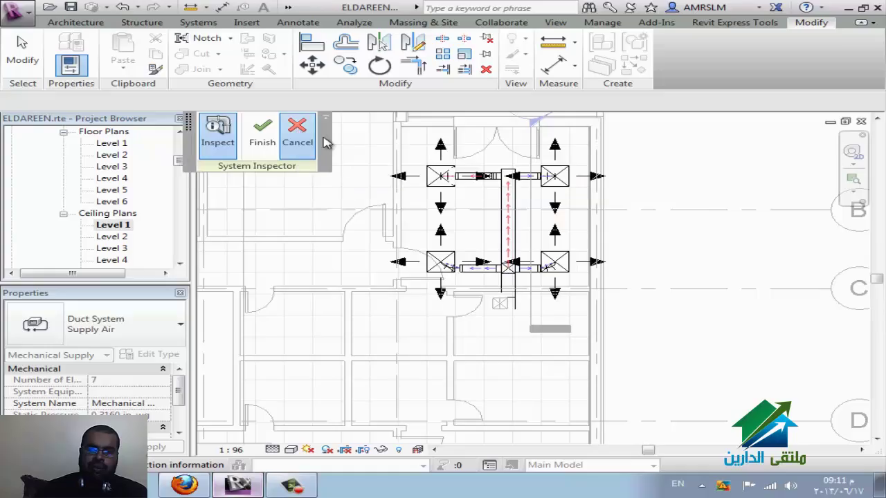
{"action": "left_click", "coordinate": [696, 260]}
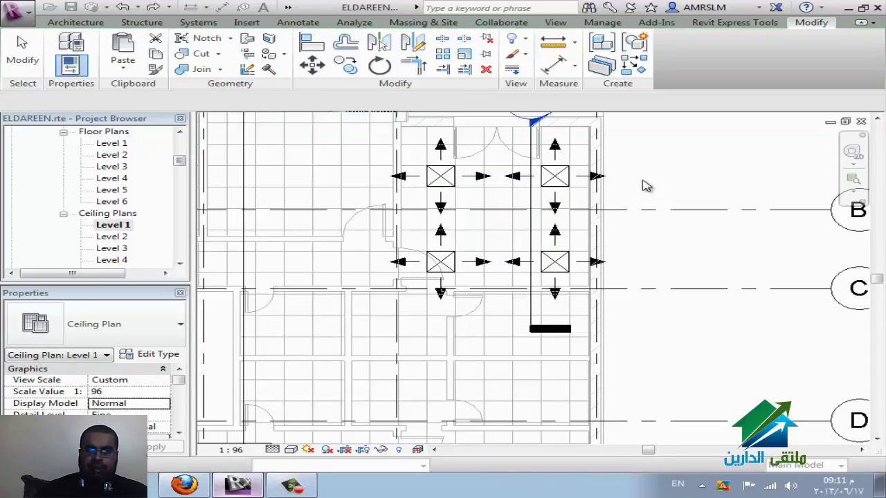
Zoom in on the lower rooms' diffusers and bring up the Systems ribbon tools
{"action": "scroll", "coordinate": [599, 247], "scroll_direction": "down", "scroll_amount": 4}
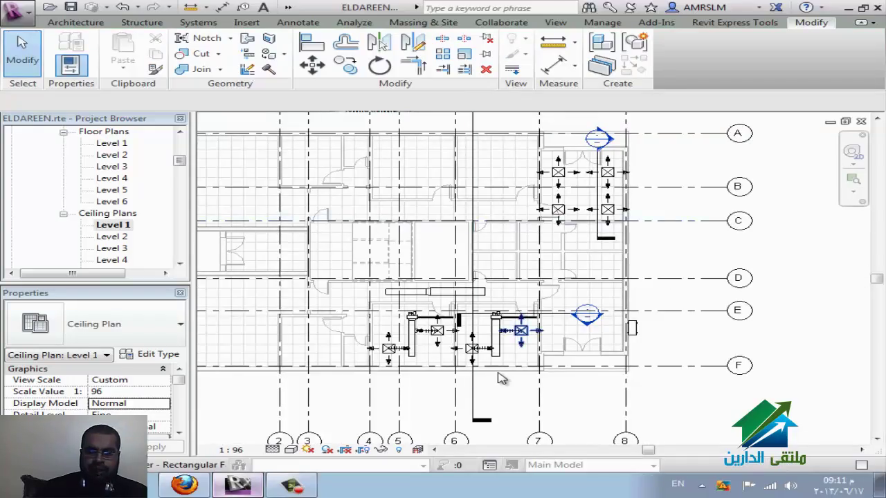
{"action": "scroll", "coordinate": [512, 360], "scroll_direction": "up", "scroll_amount": 3}
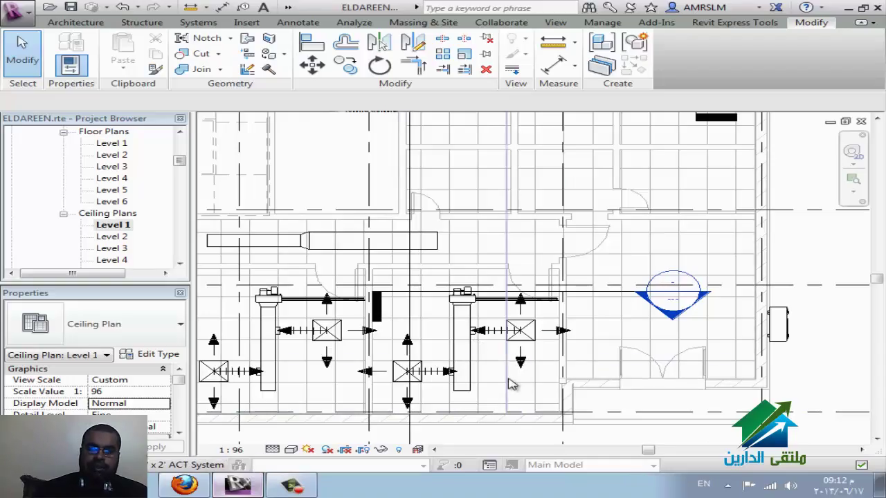
{"action": "left_click", "coordinate": [194, 22]}
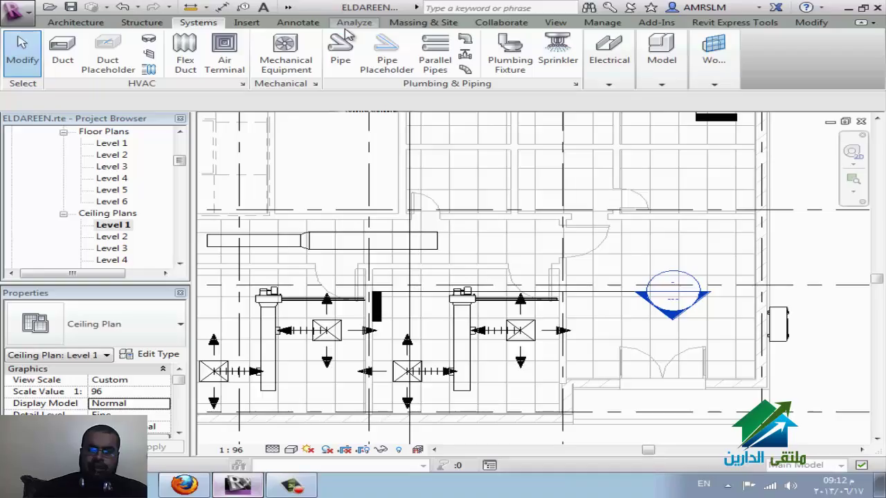
Start a Heating and Cooling Loads report, keeping Office as the building type
{"action": "left_click", "coordinate": [353, 22]}
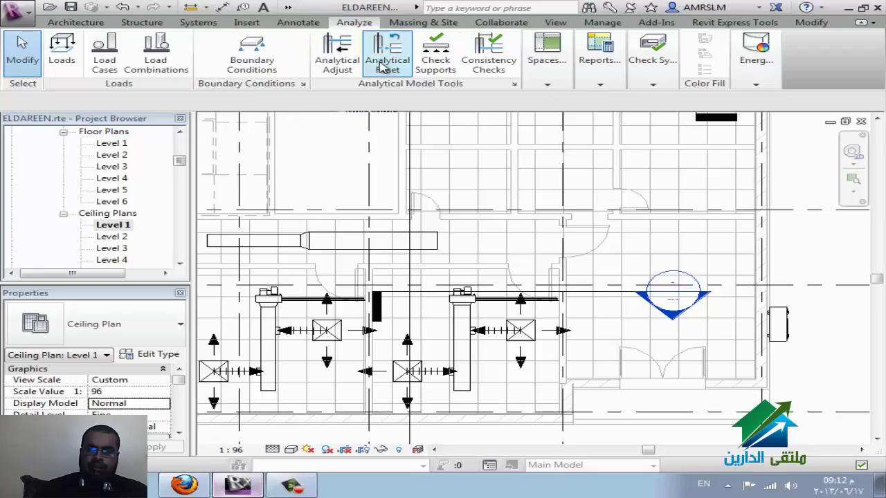
{"action": "left_click", "coordinate": [620, 81]}
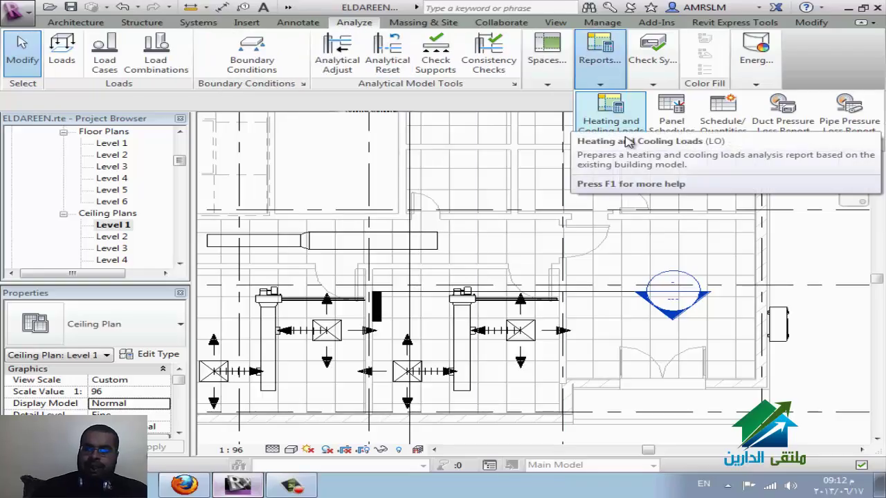
{"action": "left_click", "coordinate": [622, 121]}
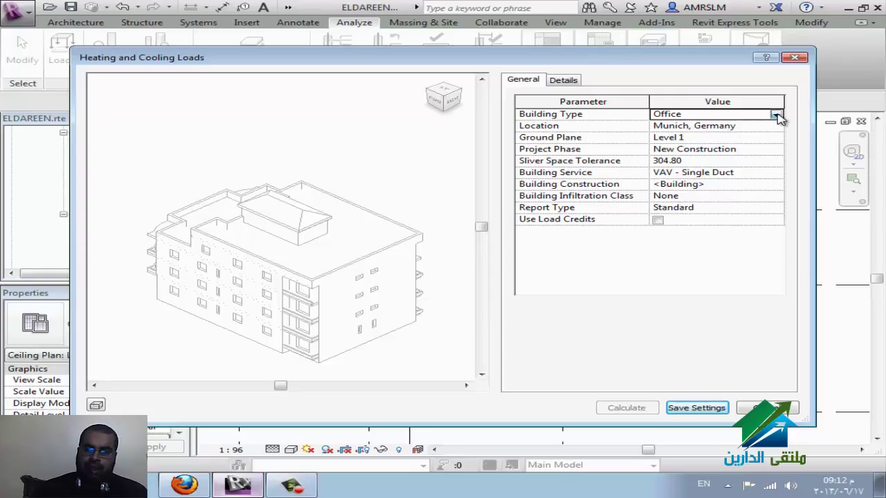
{"action": "left_click", "coordinate": [776, 115]}
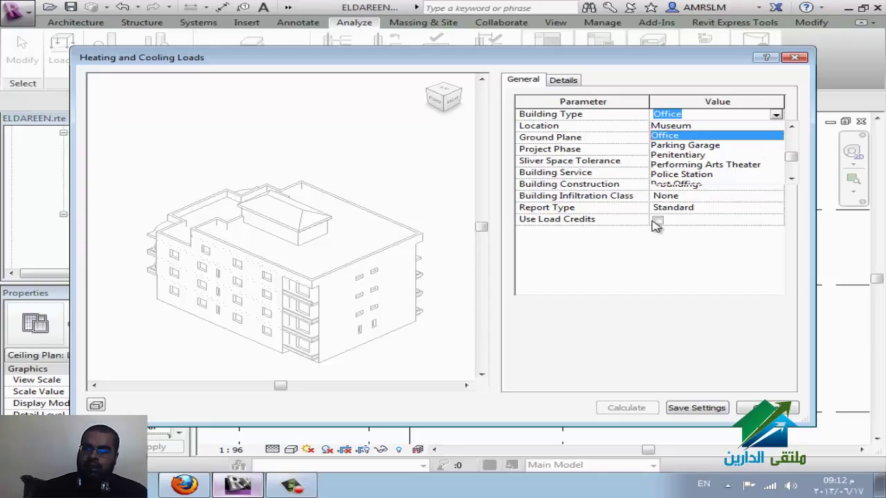
{"action": "left_click", "coordinate": [665, 258]}
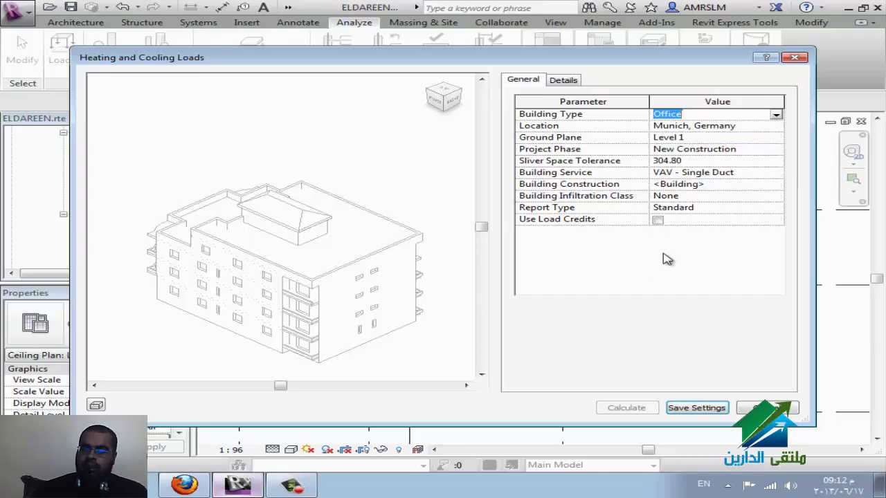
Set the project location to Cairo, Egypt from the Default City List
{"action": "left_click", "coordinate": [776, 127]}
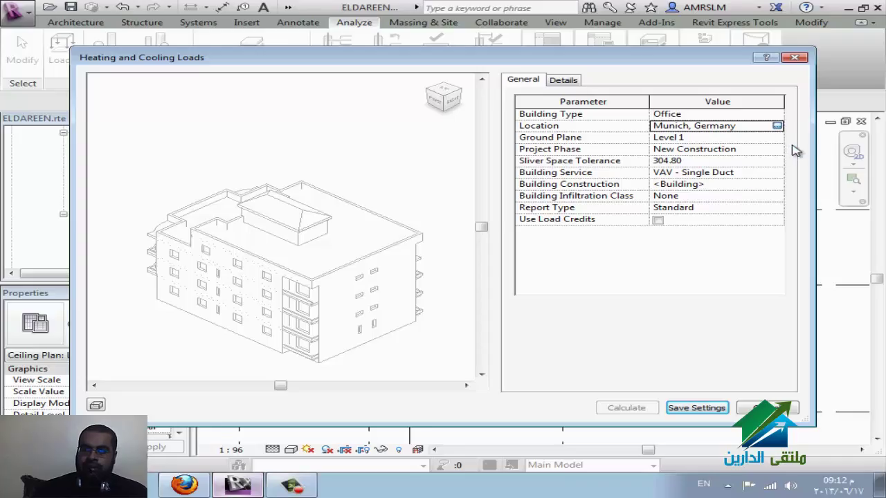
{"action": "left_click", "coordinate": [777, 126]}
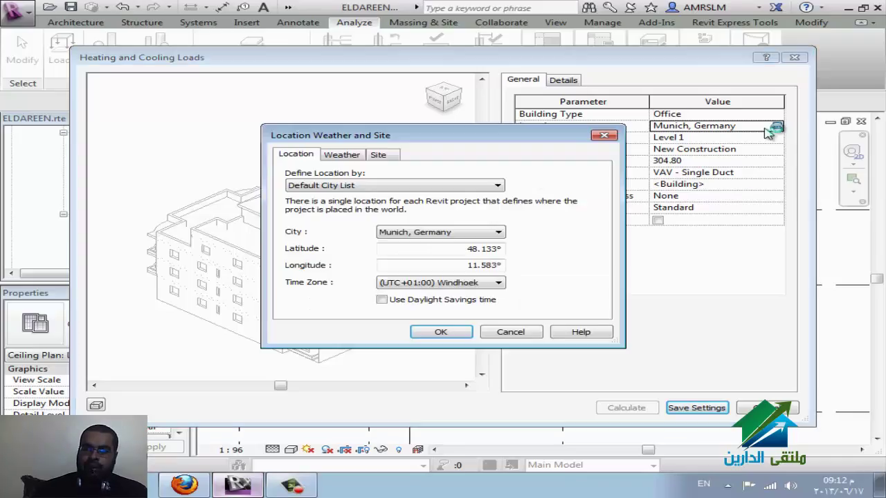
{"action": "left_click", "coordinate": [442, 187]}
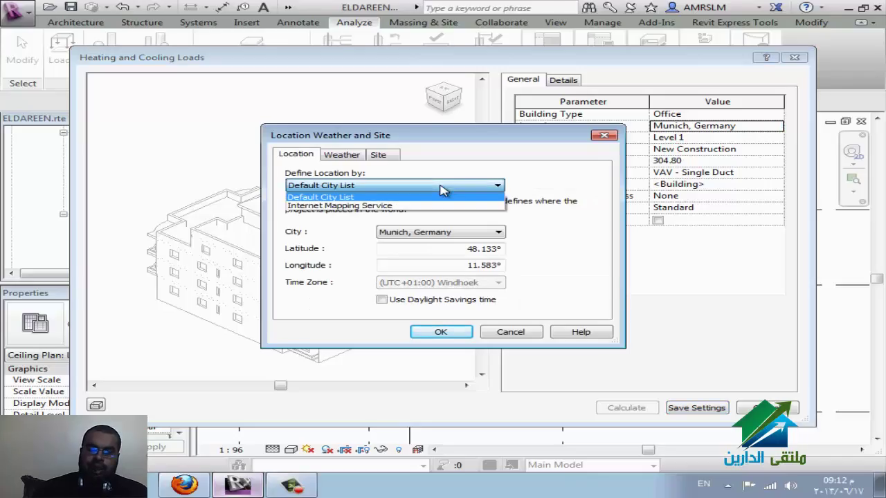
{"action": "left_click", "coordinate": [442, 189]}
{"action": "left_click", "coordinate": [477, 235]}
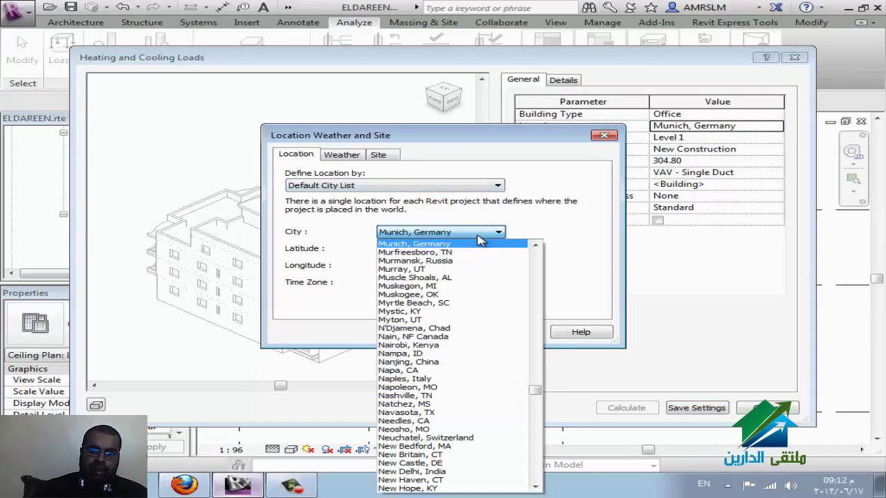
{"action": "key", "text": "c"}
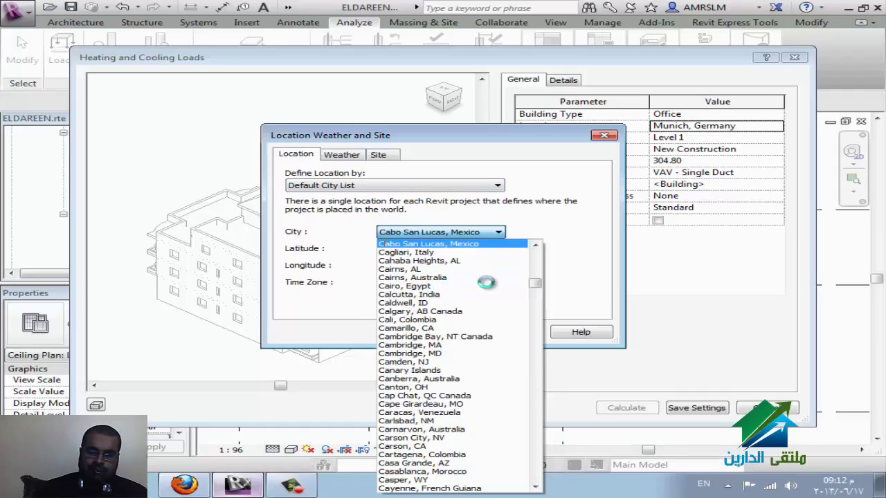
{"action": "key", "text": "Down"}
{"action": "key", "text": "Down"}
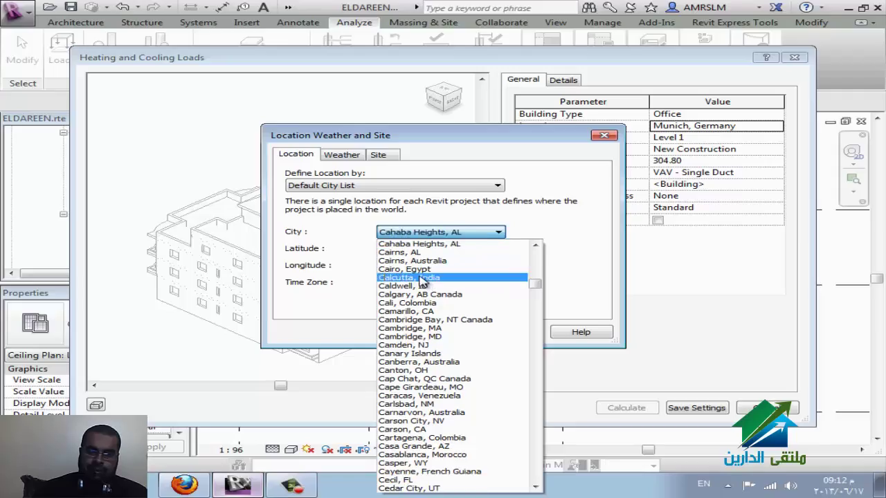
{"action": "left_click", "coordinate": [388, 269]}
Try Internet Mapping Service briefly, return to the Default City List, and view Cairo's weather data
{"action": "left_click", "coordinate": [407, 187]}
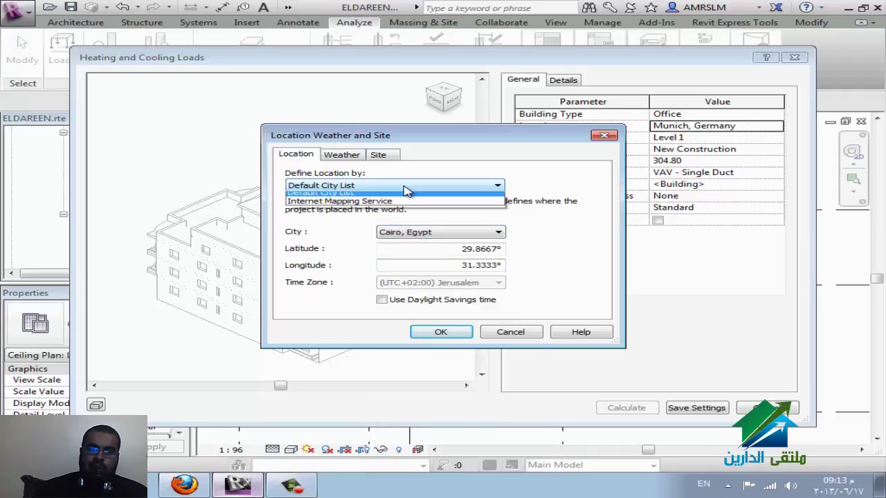
{"action": "left_click", "coordinate": [365, 207]}
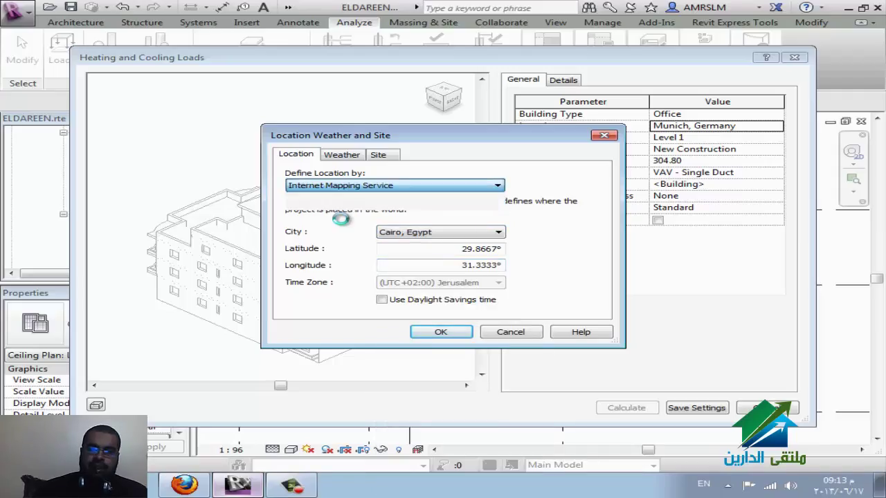
{"action": "left_click", "coordinate": [557, 261]}
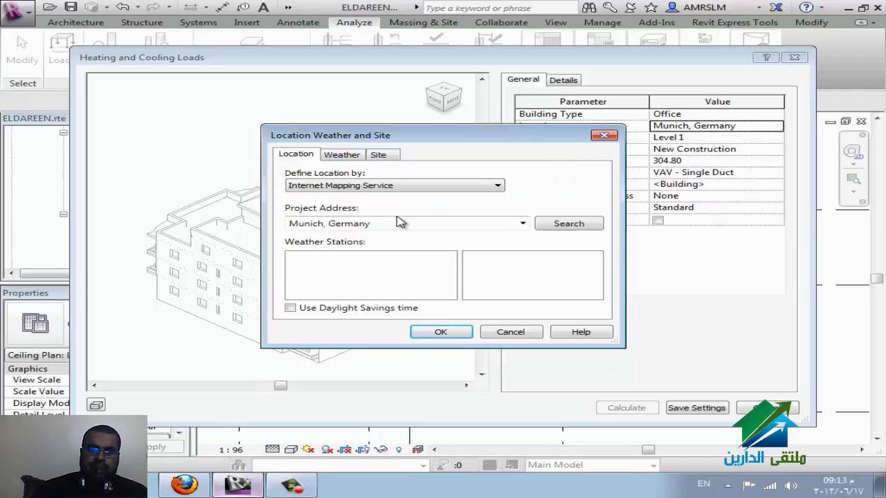
{"action": "left_click", "coordinate": [416, 187]}
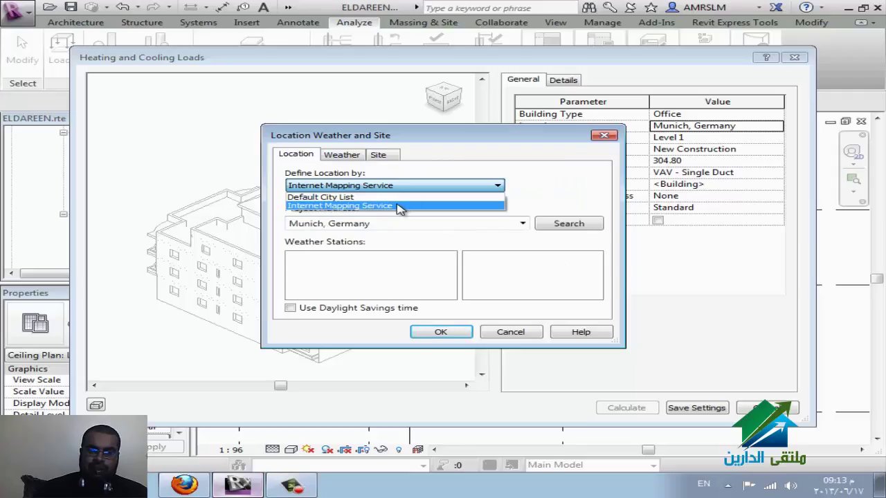
{"action": "left_click", "coordinate": [399, 206]}
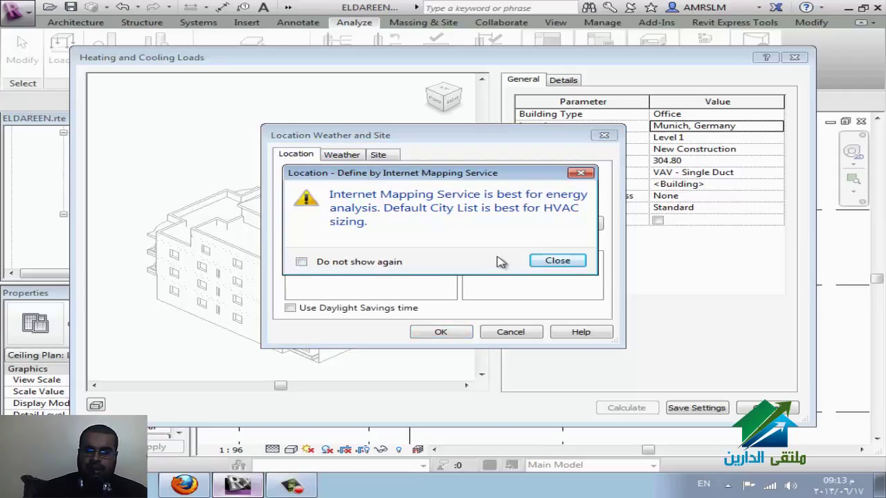
{"action": "left_click", "coordinate": [557, 262]}
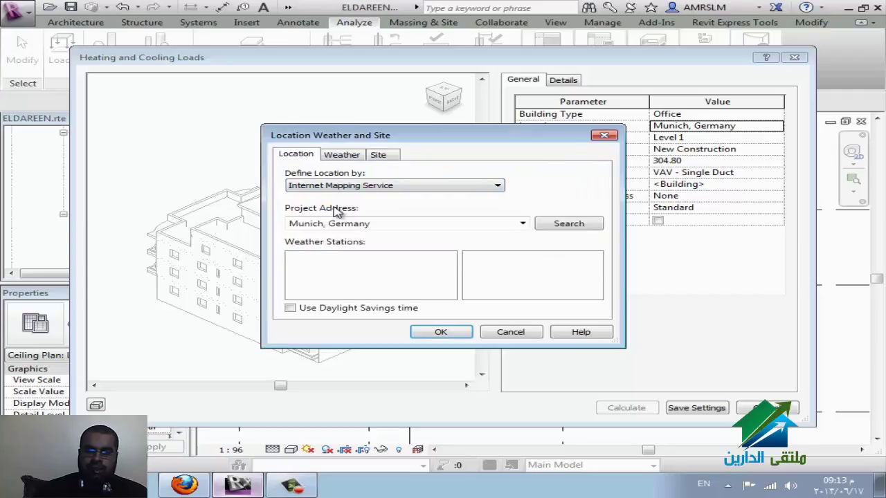
{"action": "left_click", "coordinate": [384, 191]}
{"action": "left_click", "coordinate": [380, 197]}
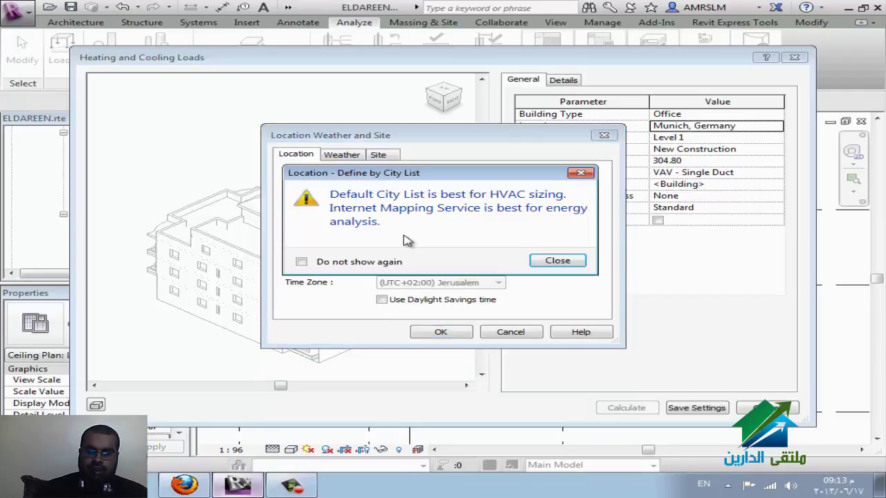
{"action": "left_click", "coordinate": [575, 262]}
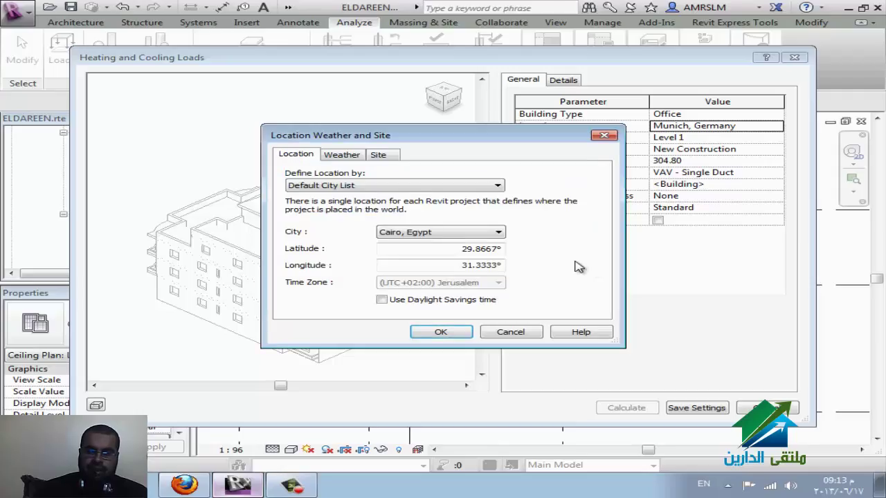
{"action": "left_click", "coordinate": [365, 154]}
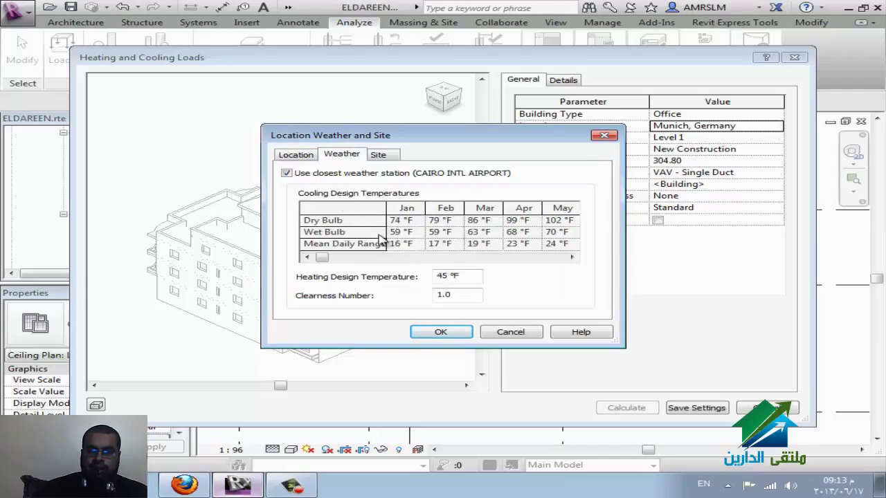
Scroll through Cairo's monthly cooling temperatures and apply the location with OK
{"action": "left_click", "coordinate": [572, 257]}
{"action": "left_click", "coordinate": [571, 257]}
{"action": "left_click", "coordinate": [571, 257]}
{"action": "left_click", "coordinate": [571, 257]}
{"action": "left_click", "coordinate": [571, 257]}
{"action": "left_click", "coordinate": [571, 257]}
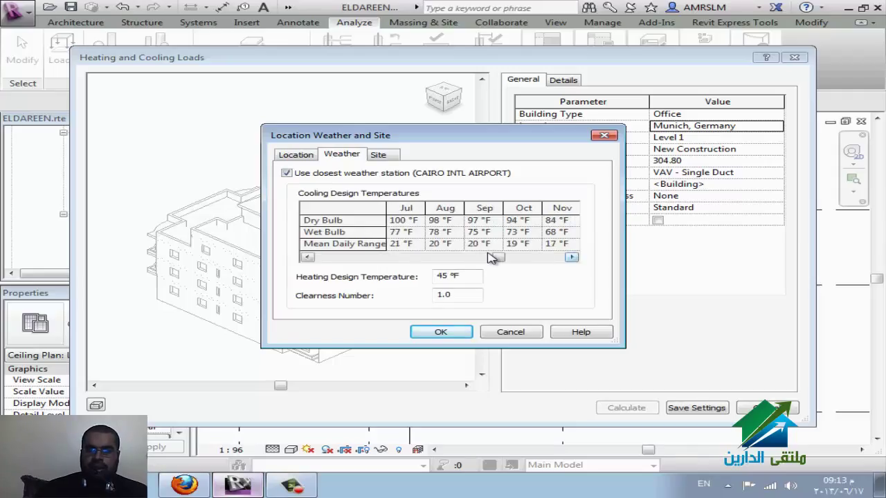
{"action": "left_click_drag", "start_coordinate": [490, 258], "coordinate": [266, 260]}
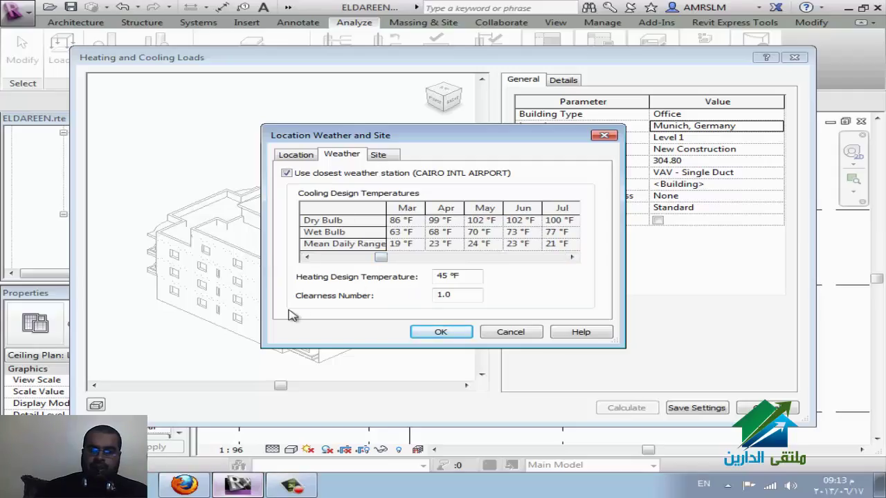
{"action": "left_click", "coordinate": [467, 335]}
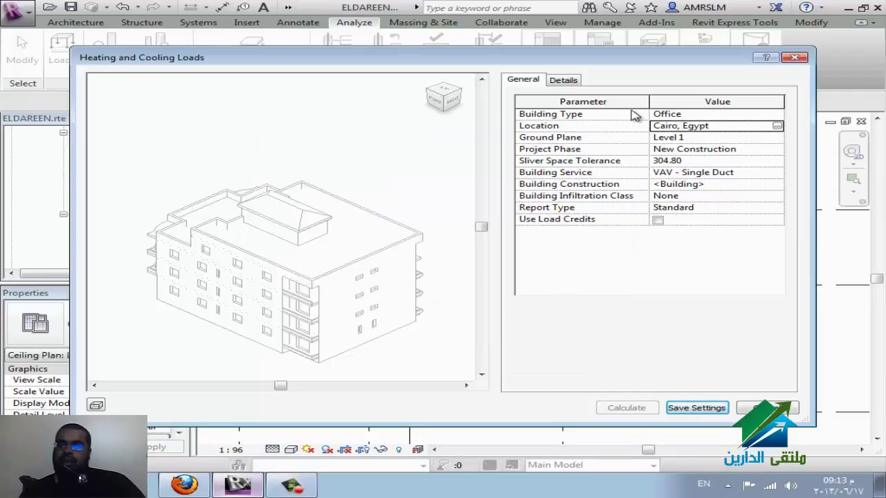
Keep Level 1 as the ground plane and New Construction as the phase
{"action": "left_click", "coordinate": [774, 138]}
{"action": "left_click", "coordinate": [776, 138]}
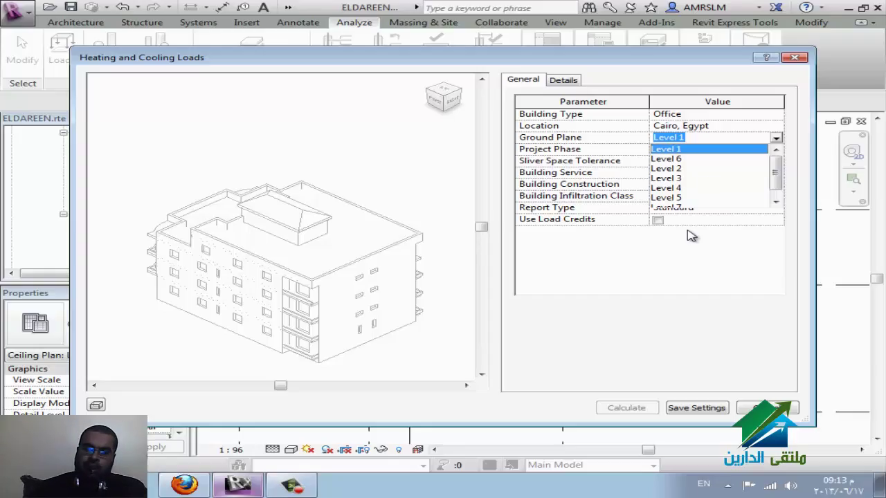
{"action": "left_click", "coordinate": [707, 276]}
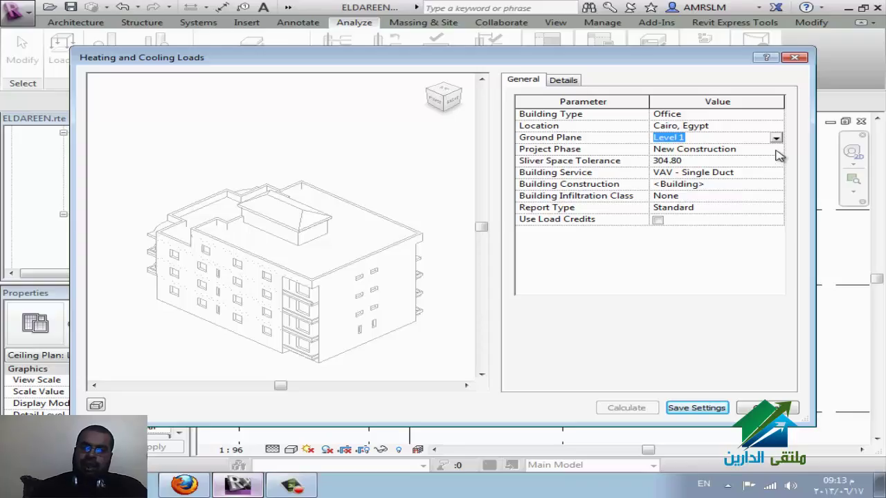
{"action": "left_click", "coordinate": [775, 150]}
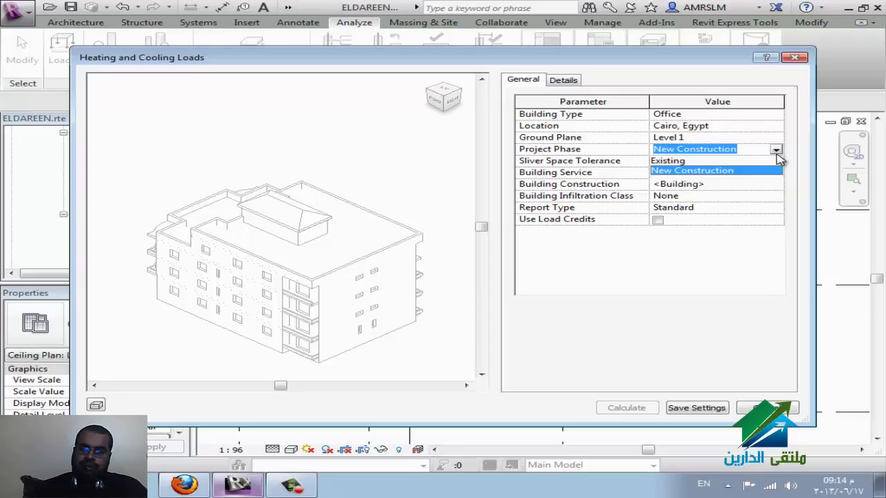
{"action": "left_click", "coordinate": [799, 191]}
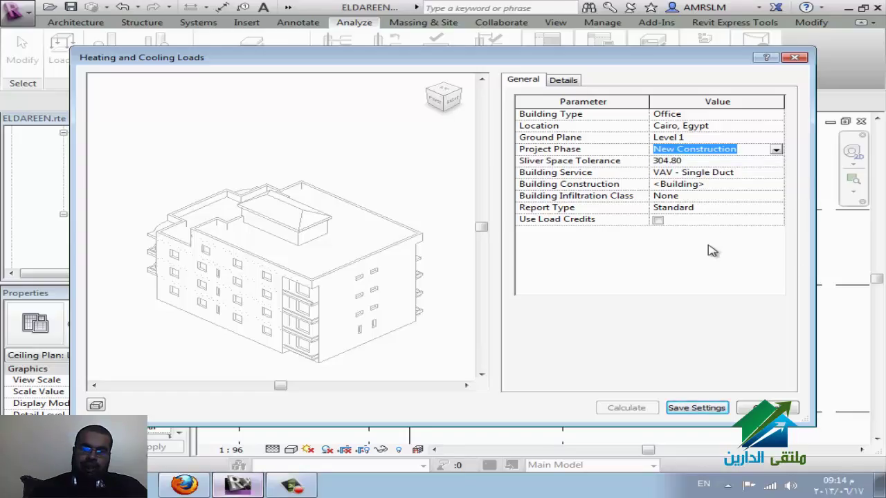
{"action": "left_click", "coordinate": [776, 151]}
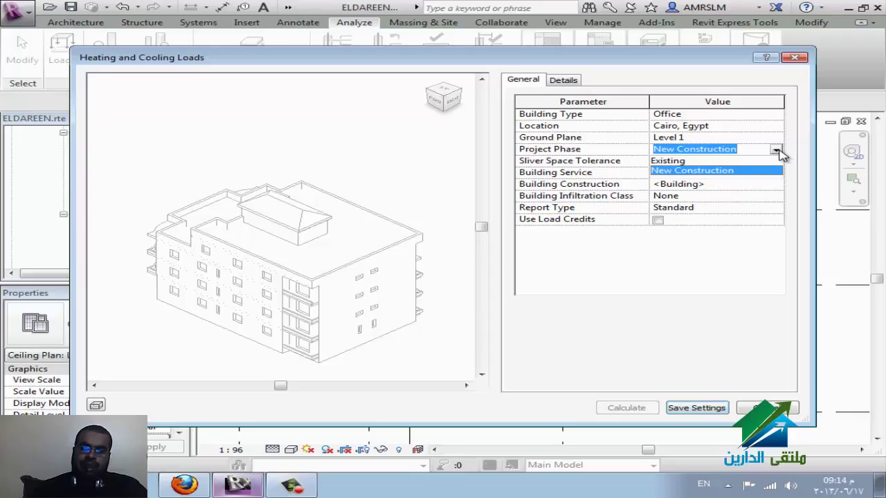
{"action": "left_click", "coordinate": [779, 149]}
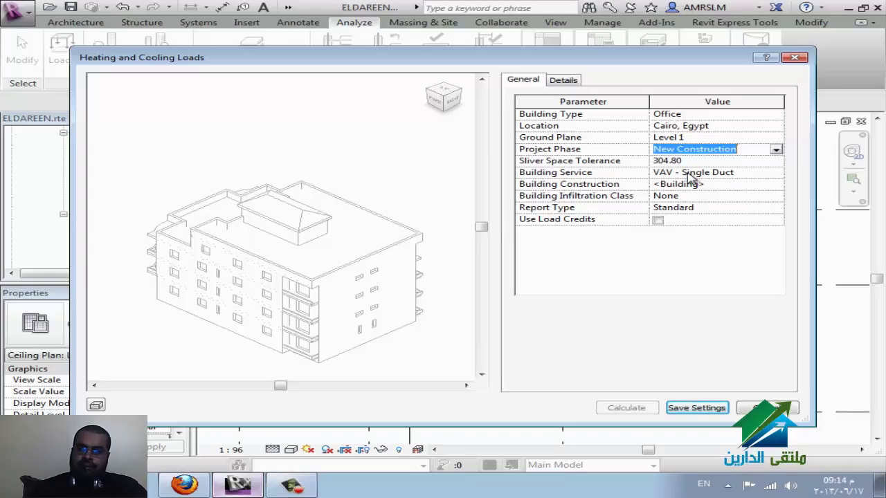
Keep VAV - Single Duct as the building service
{"action": "left_click", "coordinate": [757, 172]}
{"action": "left_click", "coordinate": [775, 173]}
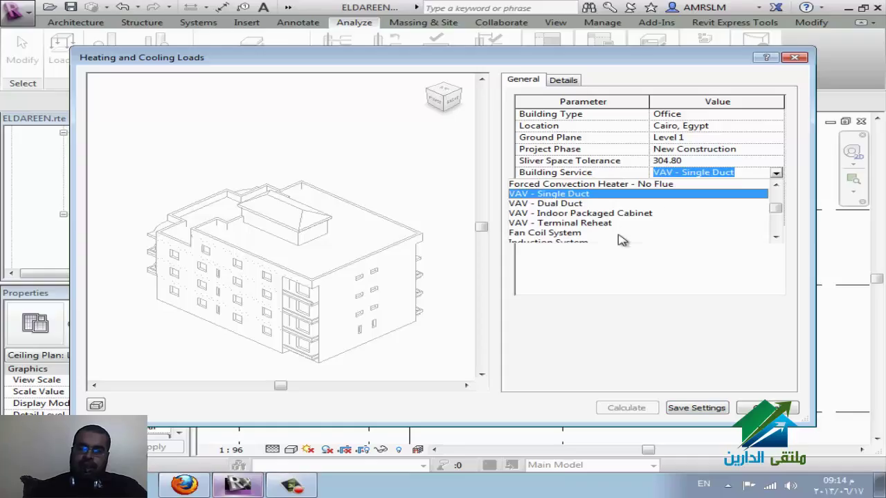
{"action": "scroll", "coordinate": [620, 239], "scroll_direction": "up", "scroll_amount": 1}
{"action": "scroll", "coordinate": [621, 239], "scroll_direction": "up", "scroll_amount": 2}
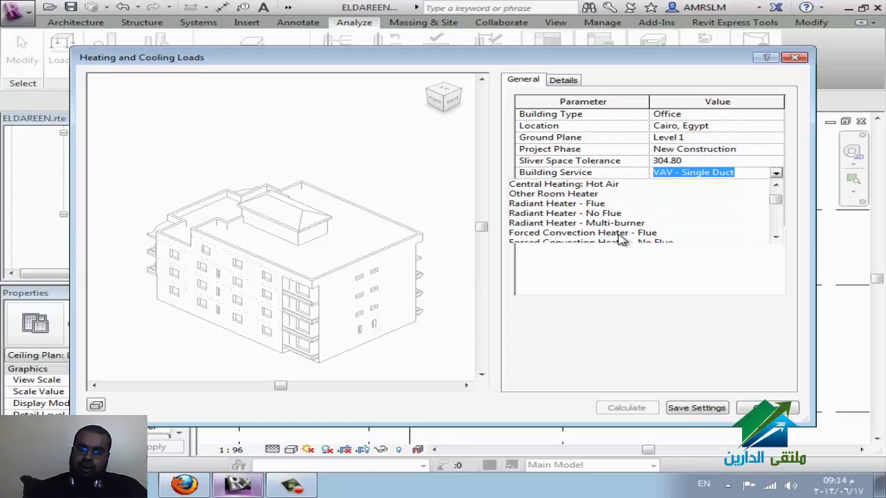
{"action": "scroll", "coordinate": [620, 239], "scroll_direction": "up", "scroll_amount": 1}
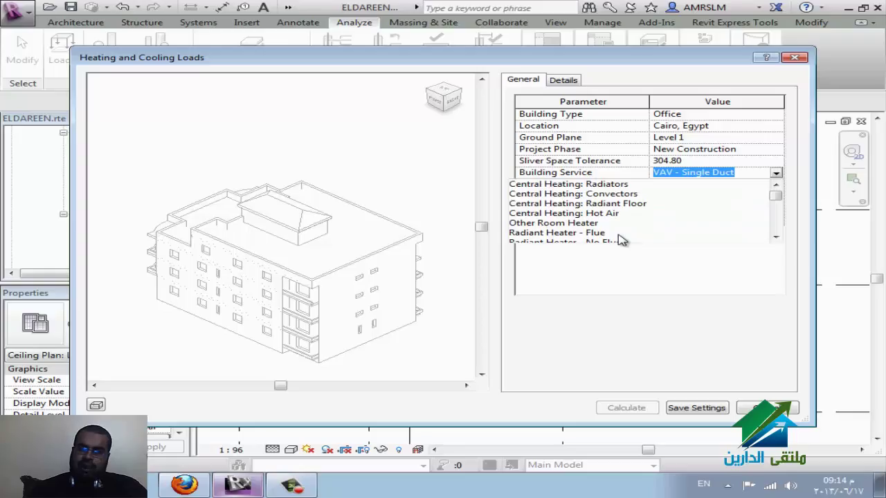
{"action": "scroll", "coordinate": [628, 230], "scroll_direction": "down", "scroll_amount": 1}
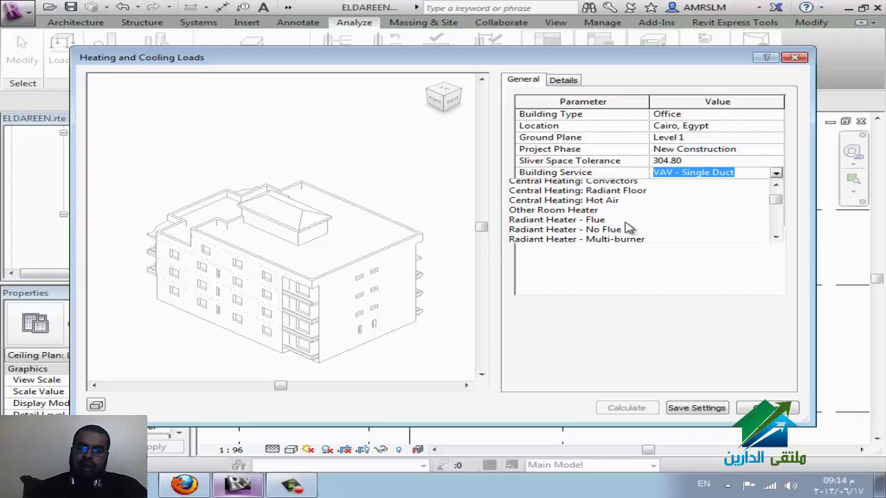
{"action": "scroll", "coordinate": [626, 226], "scroll_direction": "down", "scroll_amount": 5}
{"action": "left_click", "coordinate": [621, 312]}
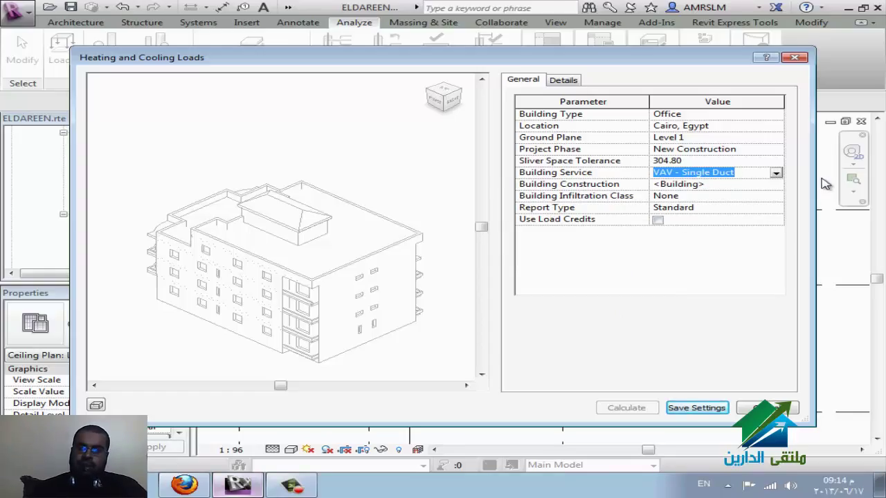
Change the report type from Standard to Simple
{"action": "left_click", "coordinate": [776, 210]}
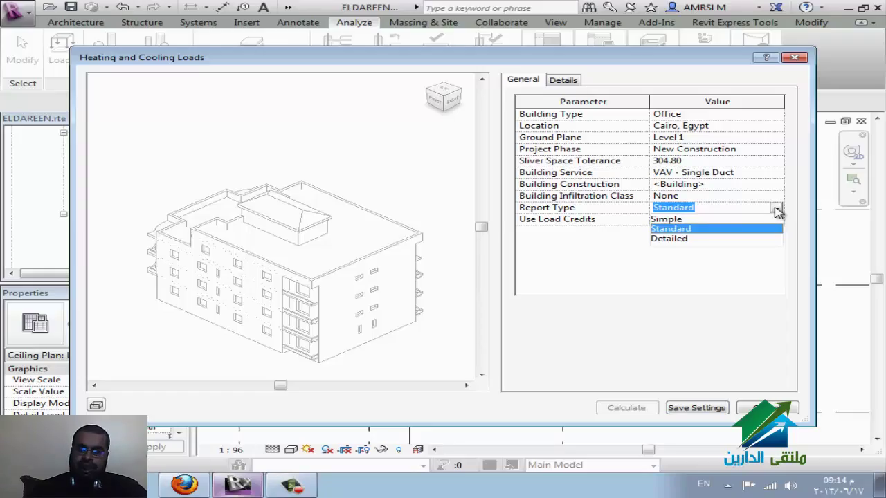
{"action": "left_click", "coordinate": [667, 219]}
{"action": "left_click", "coordinate": [776, 209]}
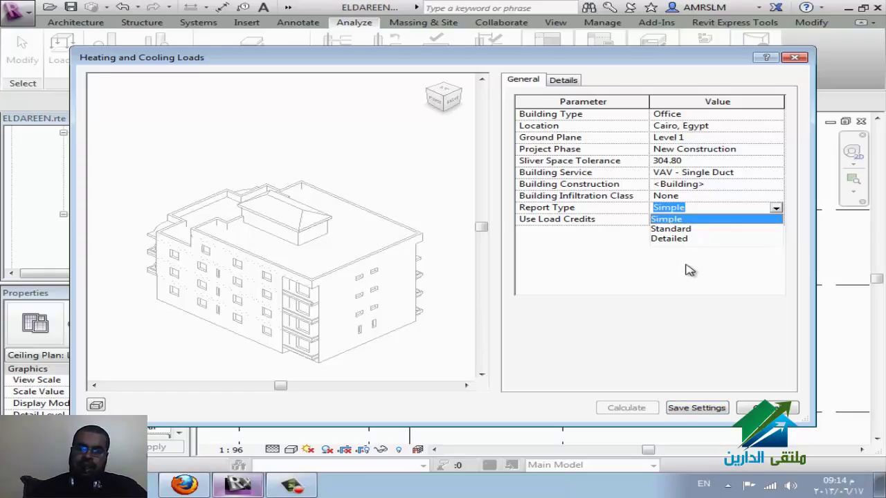
{"action": "left_click", "coordinate": [688, 270]}
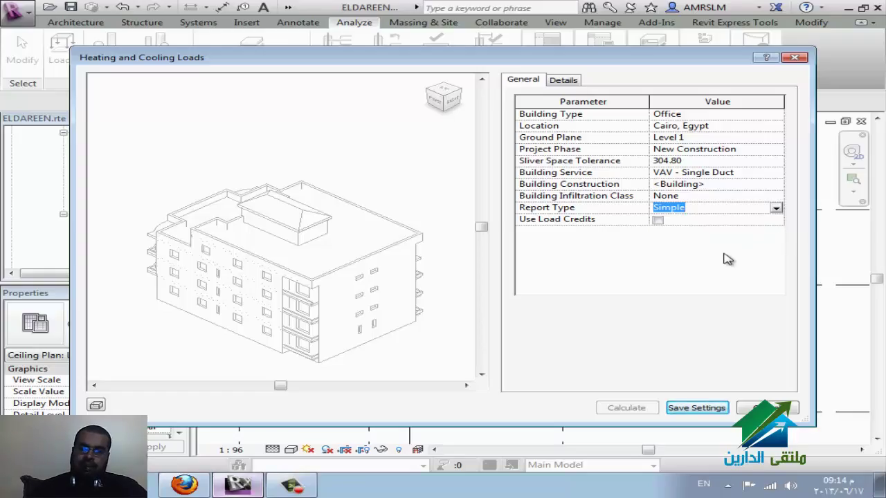
{"action": "left_click", "coordinate": [562, 81]}
Review the Building Model's missing-spaces warning under Analytical Surfaces, then close the loads dialog with OK
{"action": "left_click", "coordinate": [588, 121]}
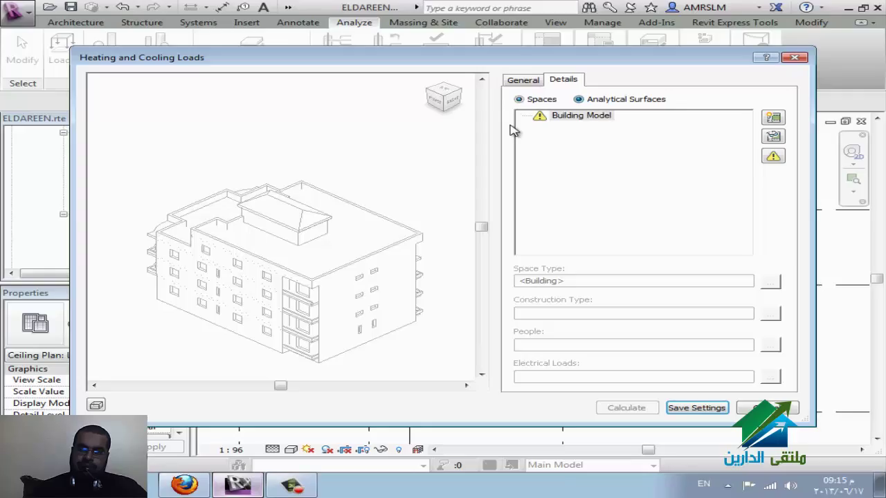
{"action": "left_click", "coordinate": [579, 99]}
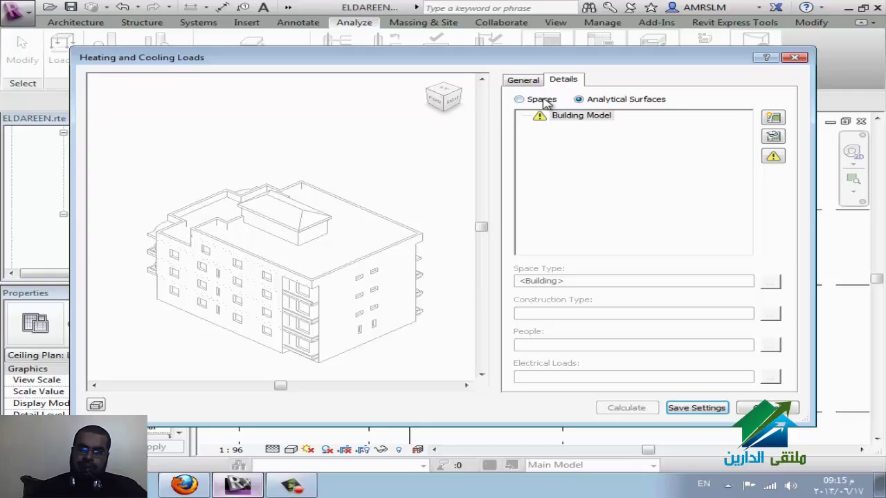
{"action": "left_click", "coordinate": [574, 118]}
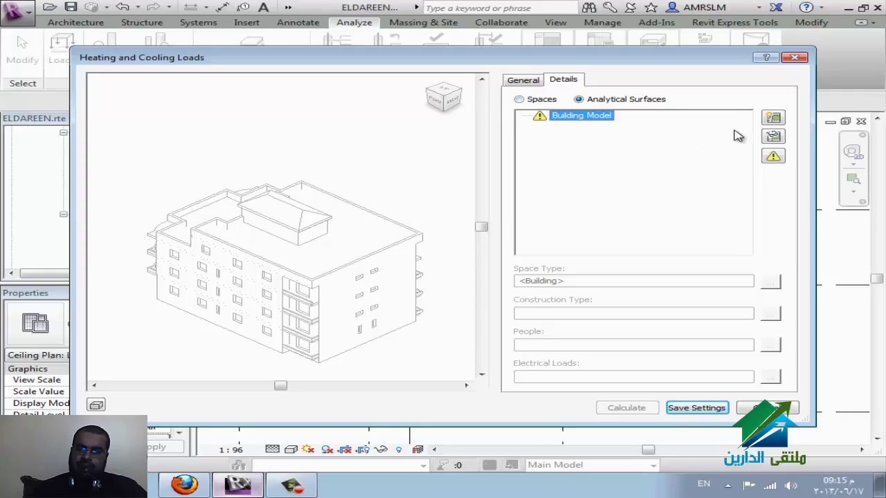
{"action": "left_click", "coordinate": [775, 157]}
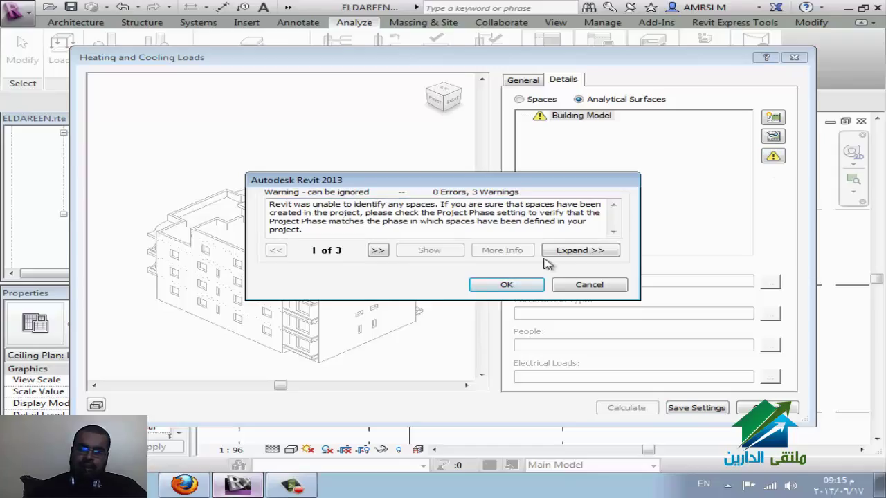
{"action": "left_click", "coordinate": [574, 285]}
{"action": "left_click", "coordinate": [523, 82]}
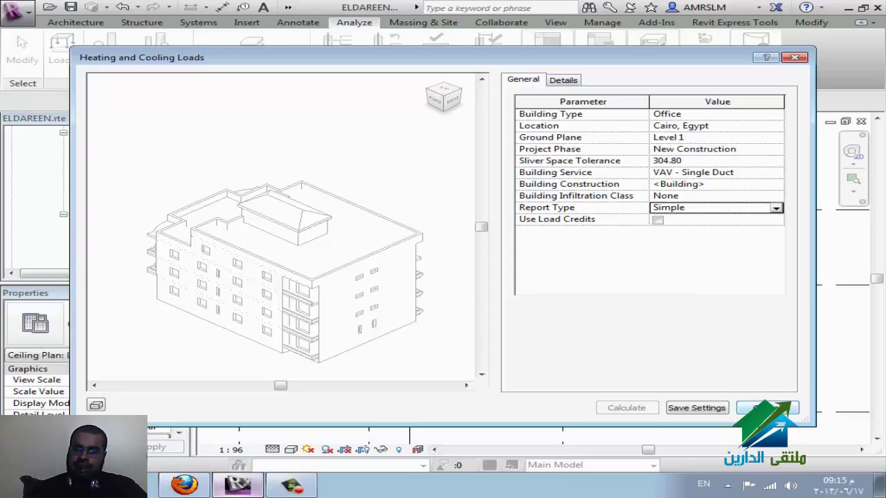
{"action": "left_click", "coordinate": [766, 407]}
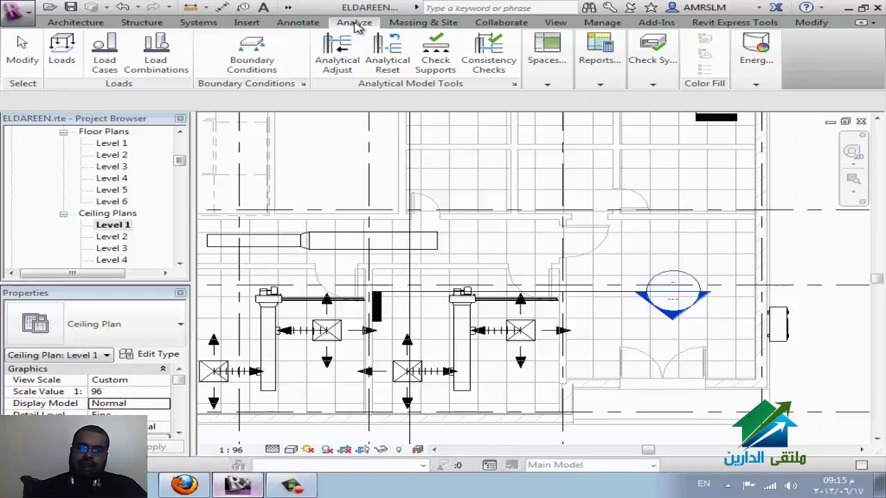
Start placing a space, agree to load a tag family, and browse to E:\REVIT's Exported Families folder
{"action": "left_click", "coordinate": [546, 52]}
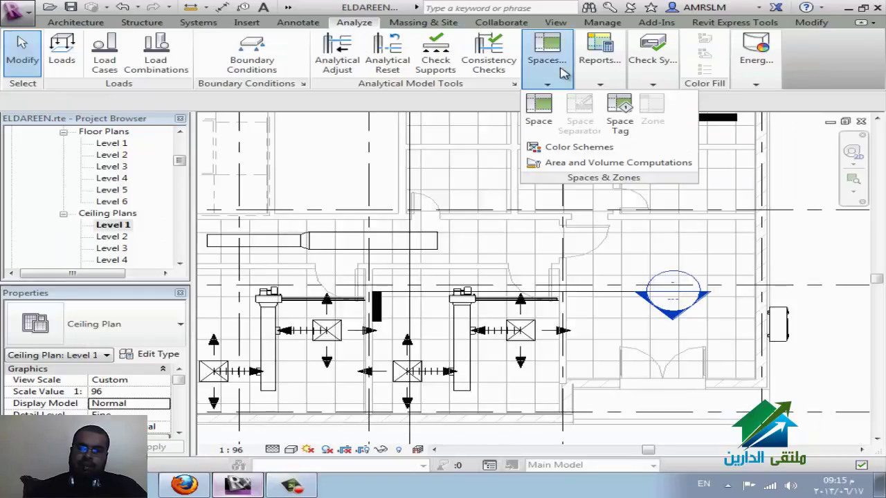
{"action": "left_click", "coordinate": [539, 118]}
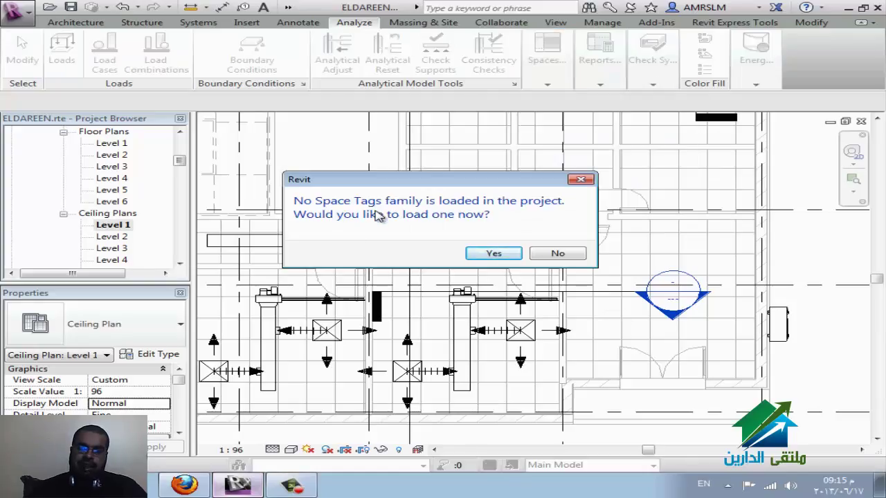
{"action": "left_click", "coordinate": [490, 254]}
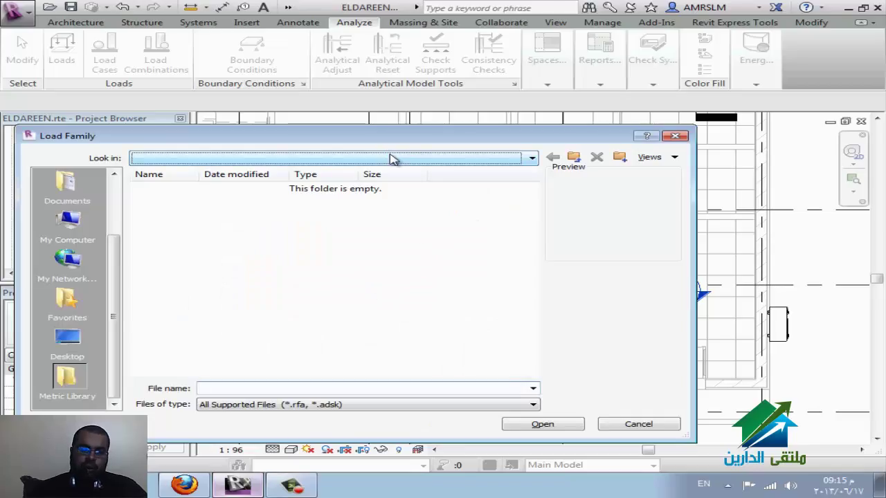
{"action": "left_click", "coordinate": [392, 158]}
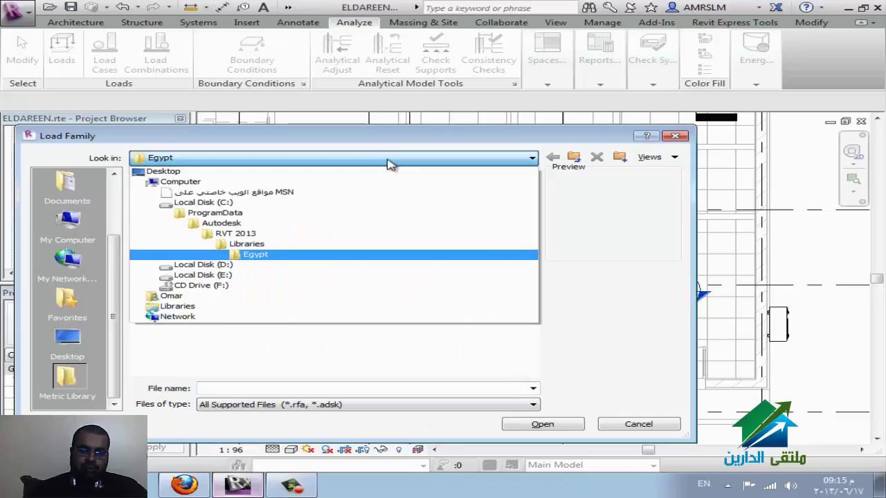
{"action": "left_click", "coordinate": [309, 278]}
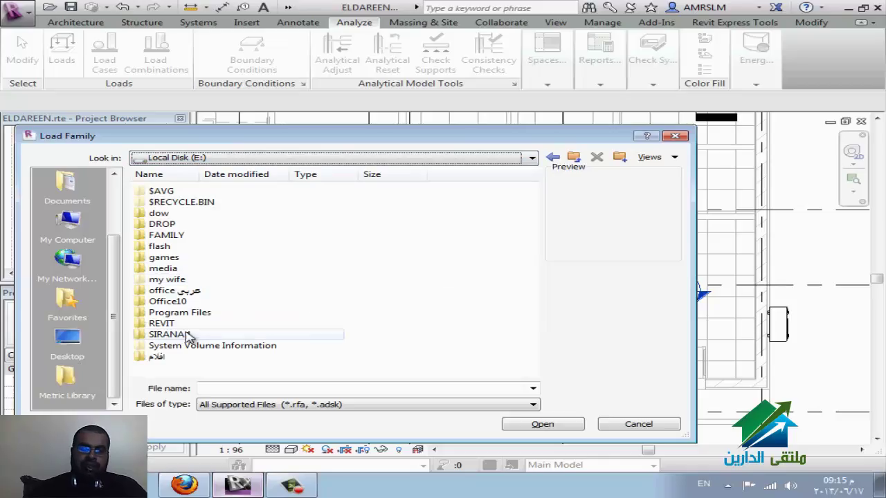
{"action": "double_click", "coordinate": [173, 323]}
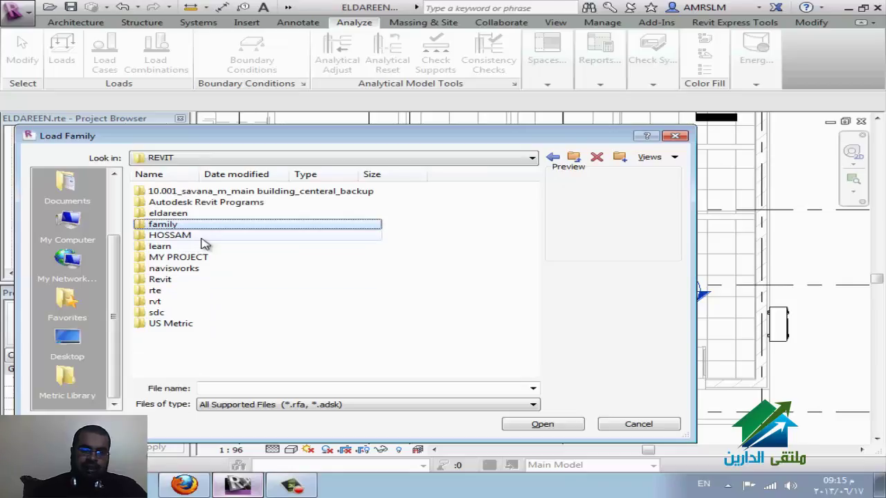
{"action": "double_click", "coordinate": [178, 226]}
{"action": "double_click", "coordinate": [176, 194]}
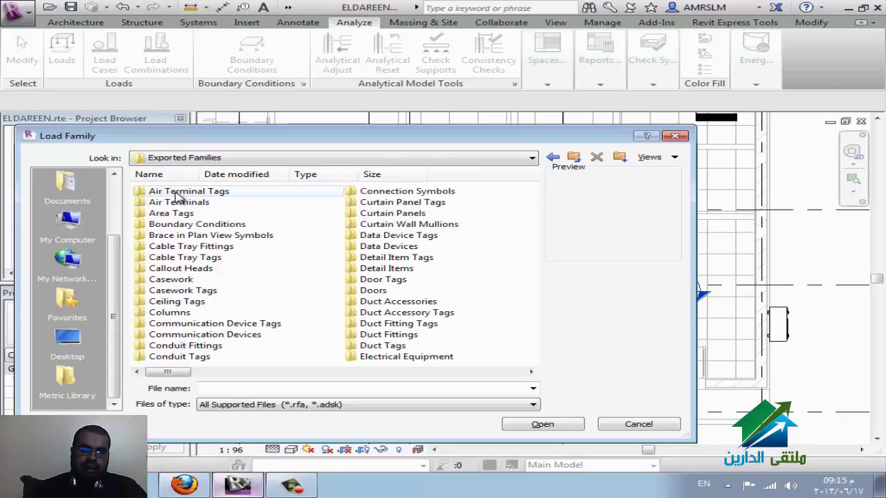
Load M_Space Tag.rfa from the Space Tags folder and place one space on Level 1
{"action": "left_click", "coordinate": [218, 258]}
{"action": "key", "text": "s"}
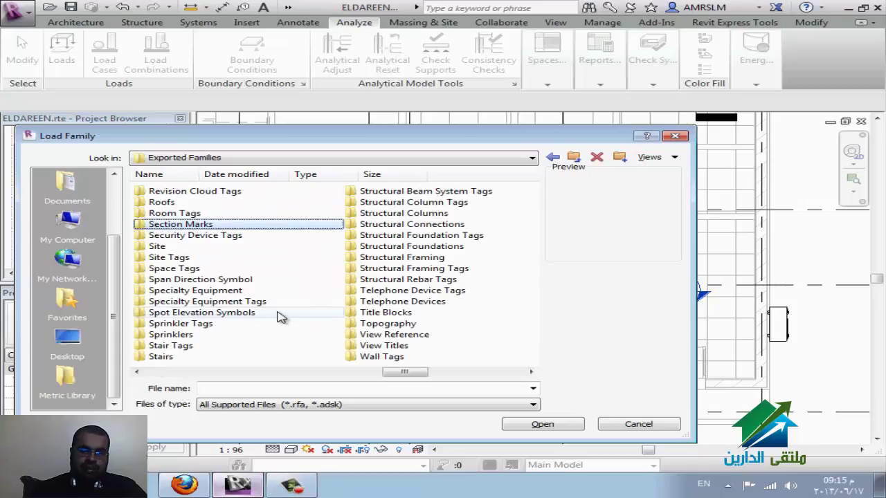
{"action": "key", "text": "s"}
{"action": "key", "text": "s"}
{"action": "key", "text": "s"}
{"action": "key", "text": "s"}
{"action": "double_click", "coordinate": [217, 270]}
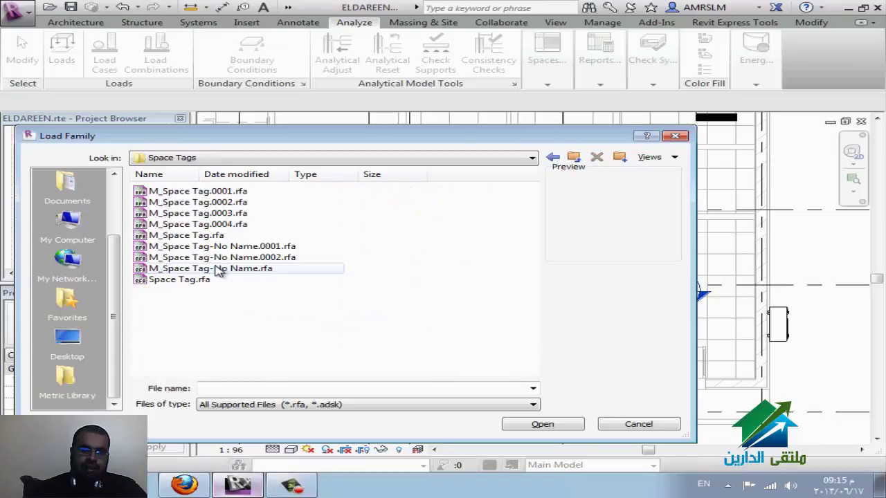
{"action": "left_click", "coordinate": [225, 277]}
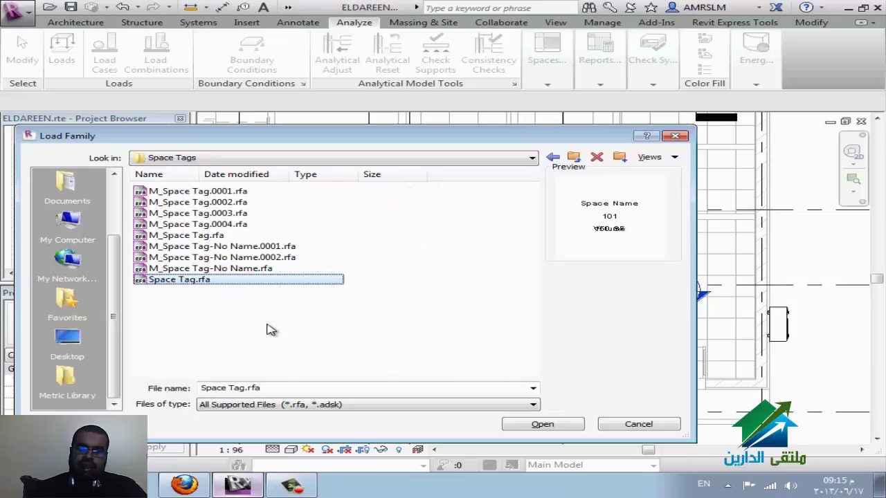
{"action": "left_click", "coordinate": [287, 236]}
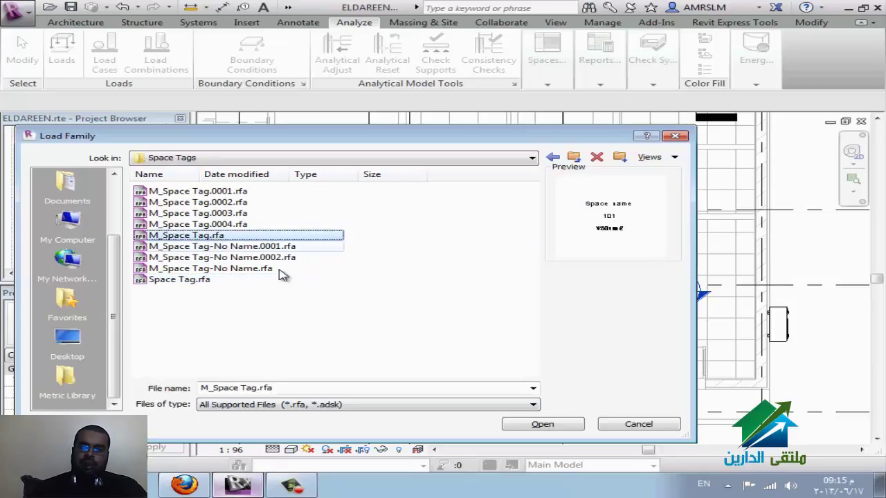
{"action": "left_click", "coordinate": [540, 426]}
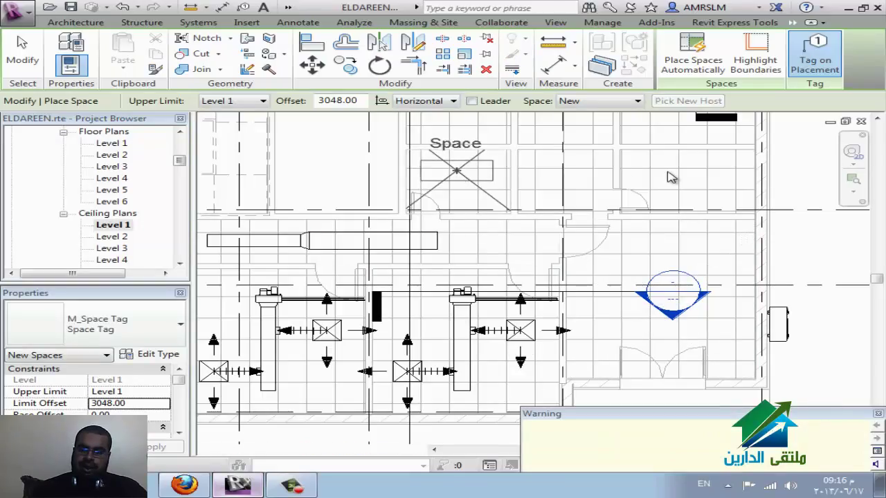
{"action": "left_click", "coordinate": [560, 193]}
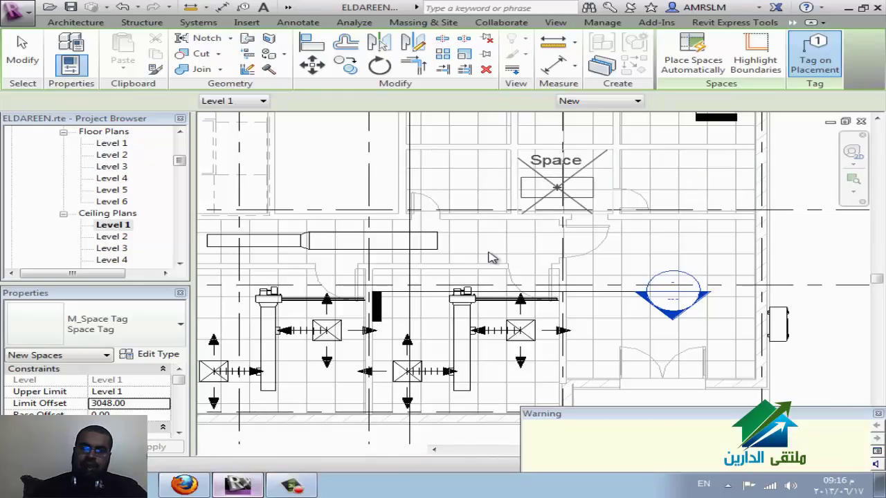
{"action": "key", "text": "Escape"}
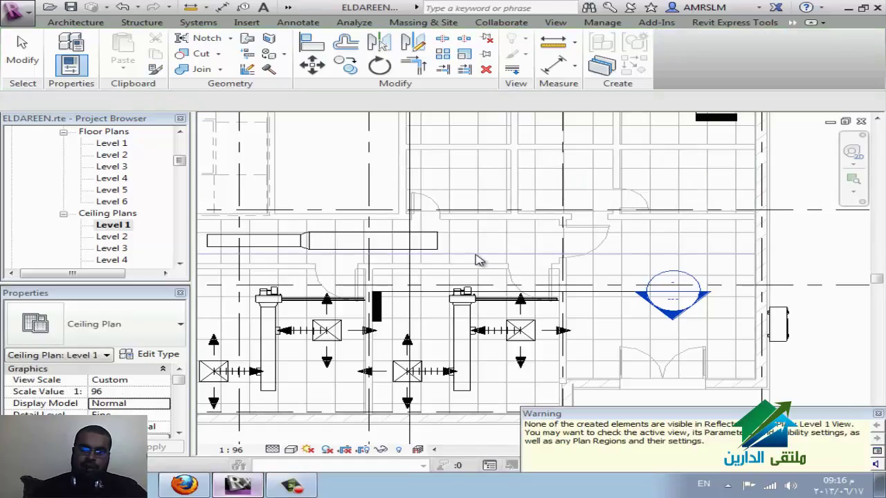
Open Visibility/Graphics with VG and browse the annotation categories starting with S
{"action": "key", "text": "v"}
{"action": "key", "text": "g"}
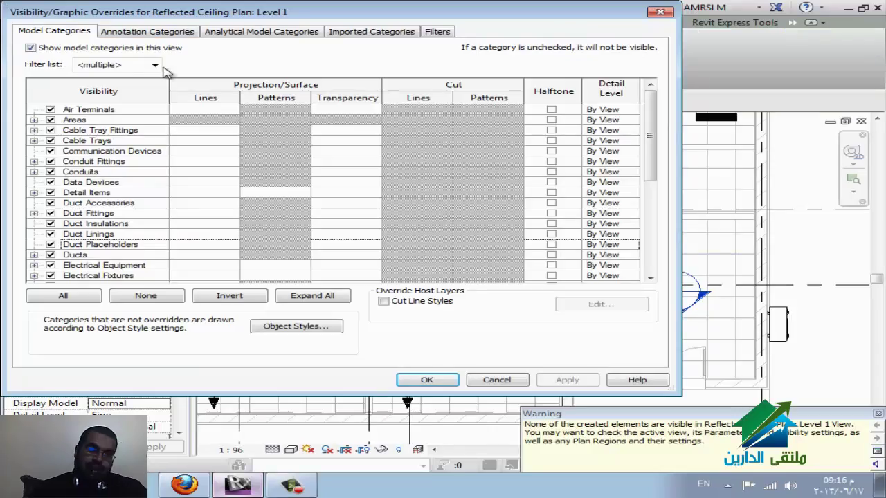
{"action": "left_click", "coordinate": [154, 31]}
{"action": "key", "text": "s"}
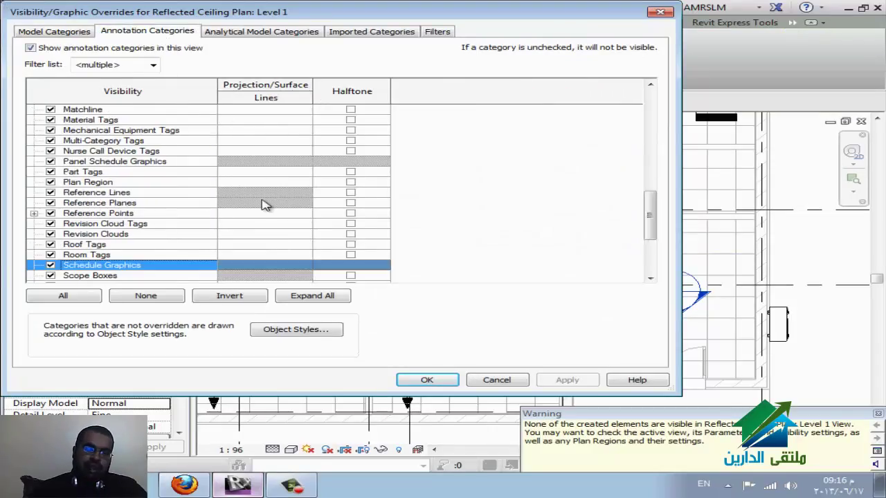
{"action": "scroll", "coordinate": [171, 256], "scroll_direction": "down", "scroll_amount": 1}
{"action": "key", "text": "Down"}
{"action": "scroll", "coordinate": [155, 259], "scroll_direction": "down", "scroll_amount": 1}
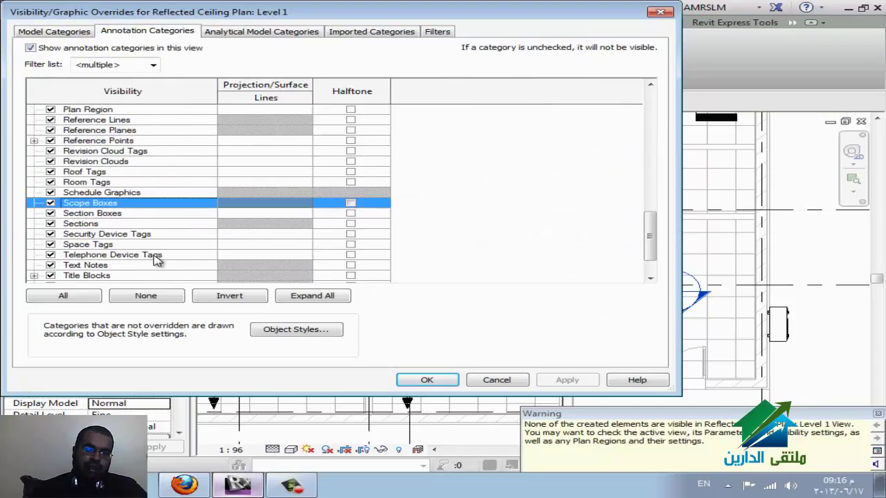
{"action": "key", "text": "Down"}
Narrow the discipline filter to Architecture by removing Mechanical and Electrical
{"action": "left_click", "coordinate": [150, 64]}
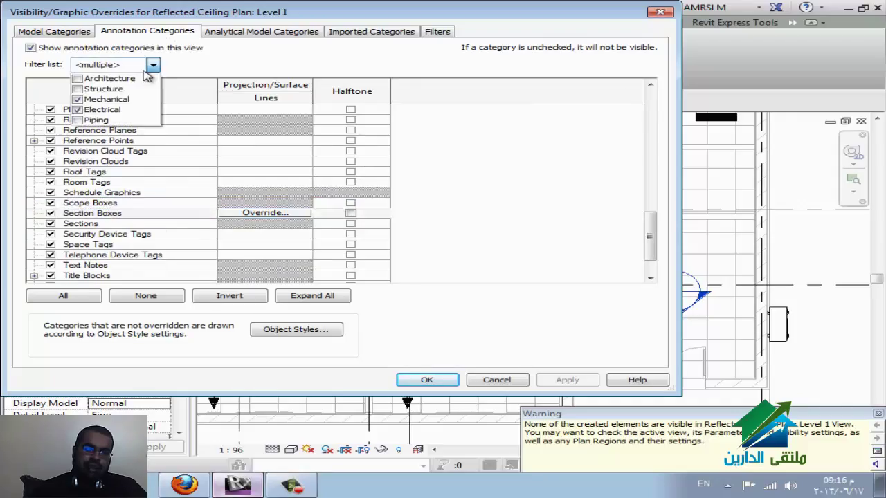
{"action": "left_click", "coordinate": [79, 99]}
{"action": "left_click", "coordinate": [78, 109]}
{"action": "left_click", "coordinate": [392, 173]}
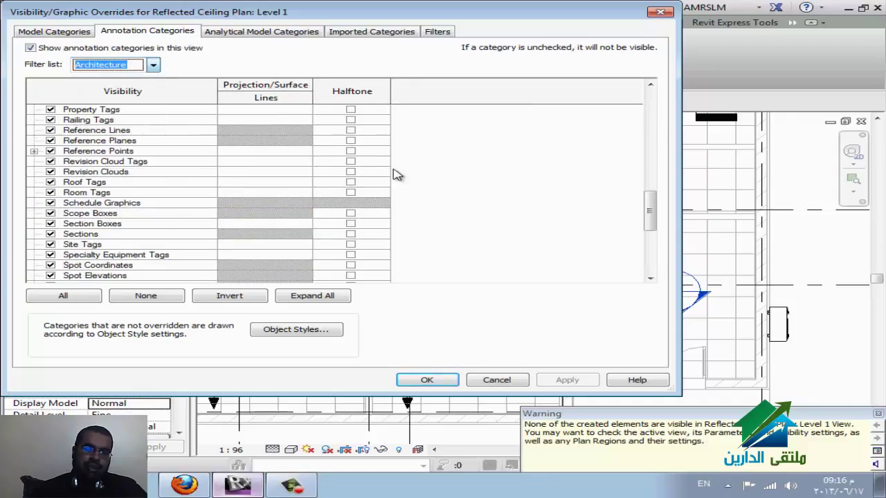
{"action": "left_click", "coordinate": [408, 175]}
{"action": "left_click", "coordinate": [249, 203]}
{"action": "key", "text": "Down"}
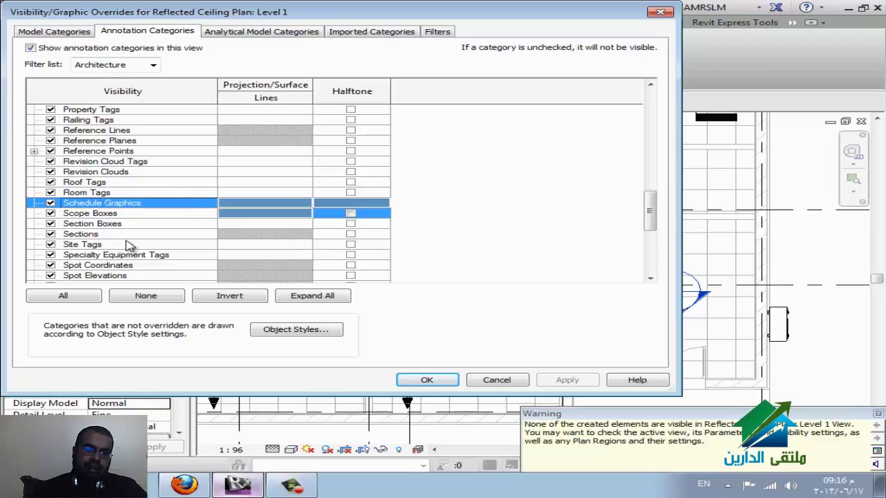
{"action": "key", "text": "Down"}
{"action": "key", "text": "Down"}
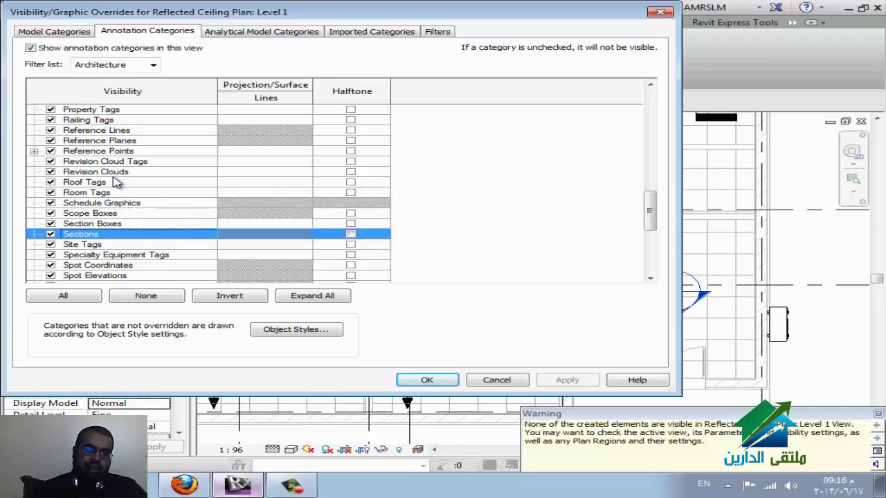
Browse the model categories around Shaft Openings and the annotation categories around Schedule Graphics
{"action": "left_click", "coordinate": [55, 31]}
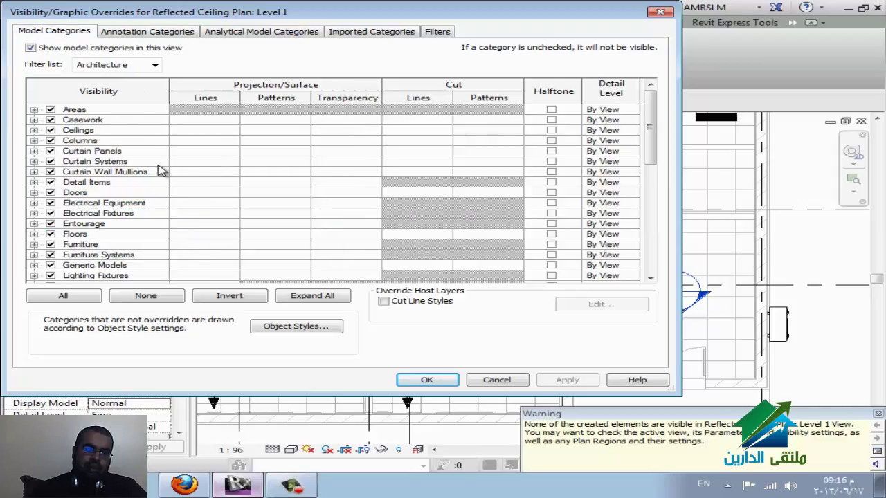
{"action": "key", "text": "s"}
{"action": "scroll", "coordinate": [124, 247], "scroll_direction": "down", "scroll_amount": 1}
{"action": "scroll", "coordinate": [129, 249], "scroll_direction": "down", "scroll_amount": 2}
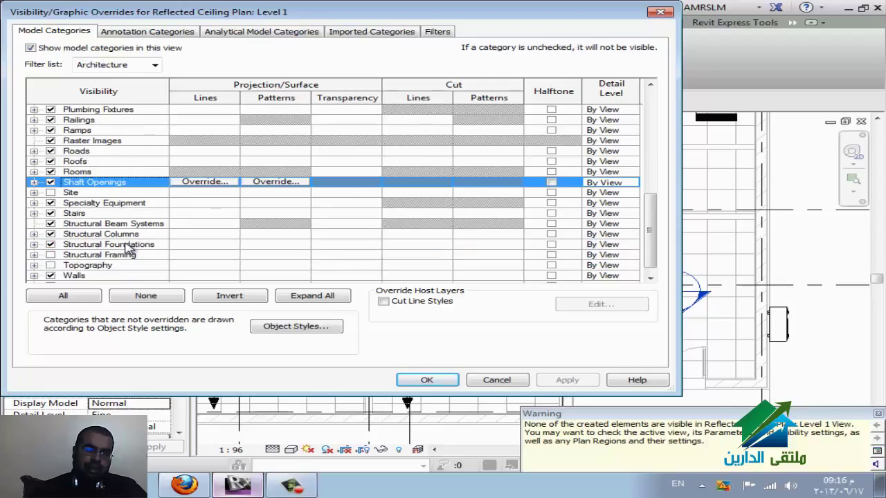
{"action": "scroll", "coordinate": [126, 249], "scroll_direction": "down", "scroll_amount": 1}
{"action": "left_click", "coordinate": [137, 32]}
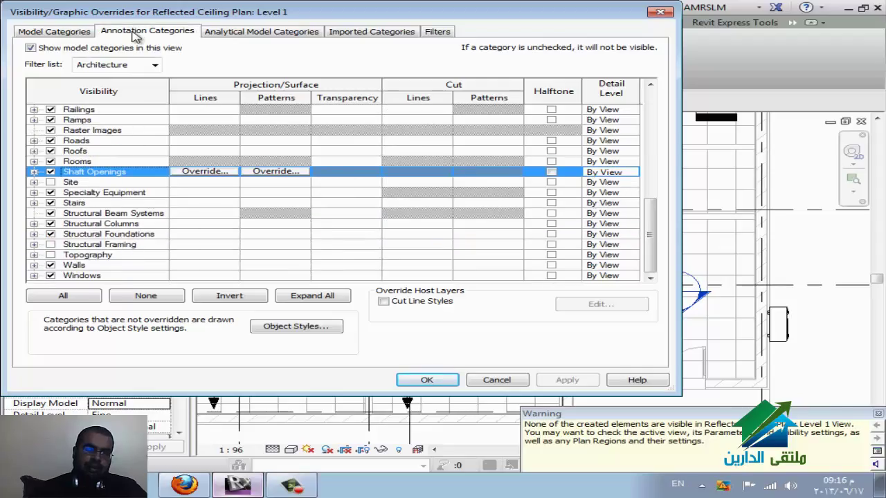
{"action": "left_click", "coordinate": [136, 151]}
{"action": "key", "text": "s"}
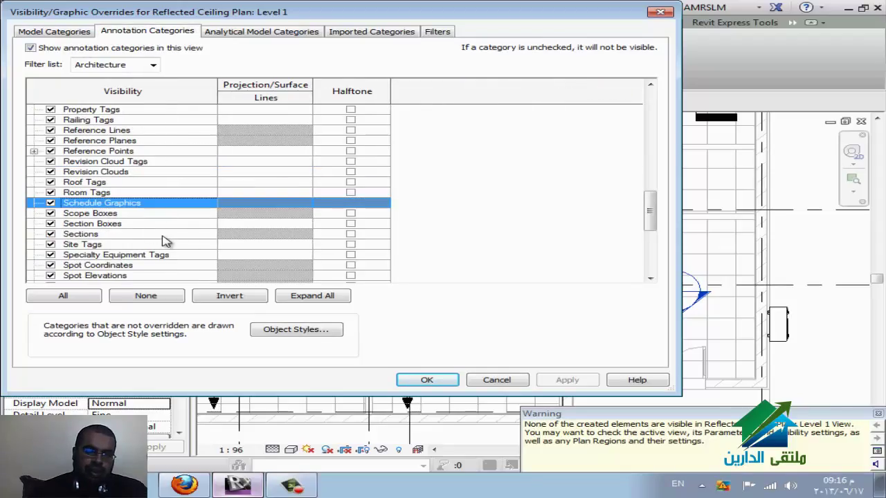
{"action": "key", "text": "s"}
{"action": "key", "text": "p"}
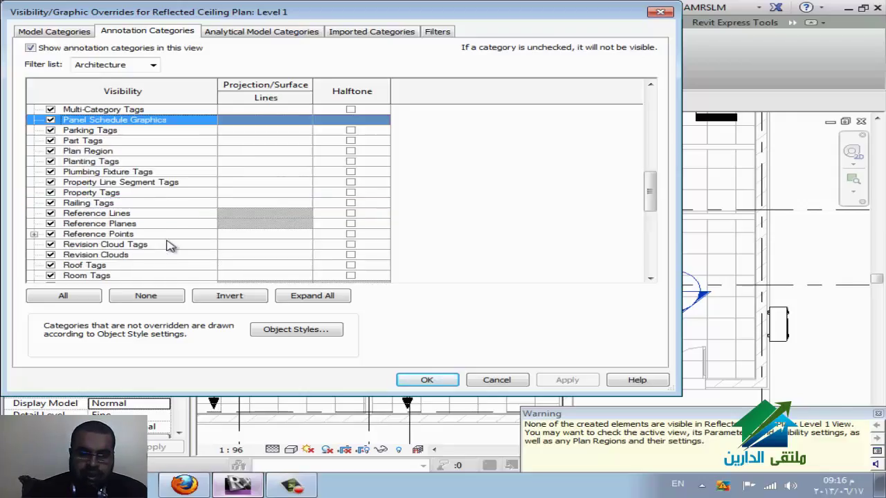
{"action": "key", "text": "s"}
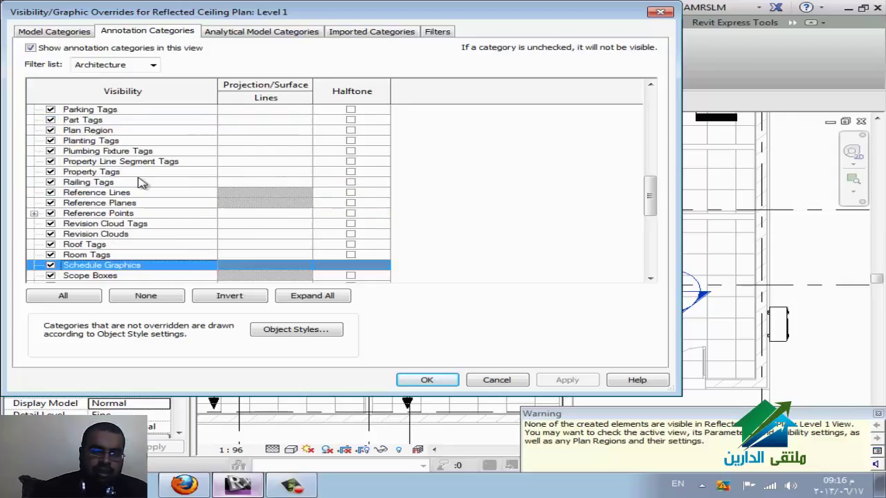
{"action": "scroll", "coordinate": [159, 201], "scroll_direction": "down", "scroll_amount": 1}
{"action": "scroll", "coordinate": [173, 213], "scroll_direction": "down", "scroll_amount": 1}
{"action": "scroll", "coordinate": [173, 256], "scroll_direction": "down", "scroll_amount": 1}
{"action": "scroll", "coordinate": [174, 267], "scroll_direction": "down", "scroll_amount": 1}
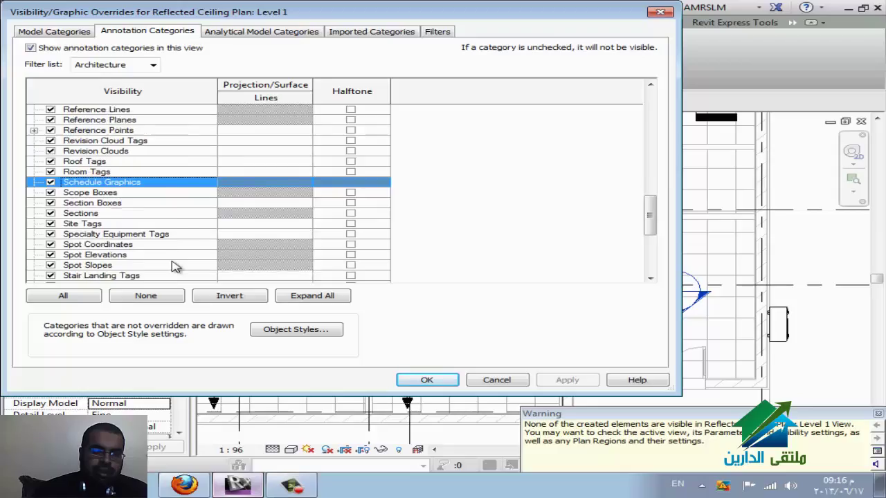
{"action": "scroll", "coordinate": [174, 267], "scroll_direction": "down", "scroll_amount": 2}
{"action": "scroll", "coordinate": [174, 267], "scroll_direction": "down", "scroll_amount": 1}
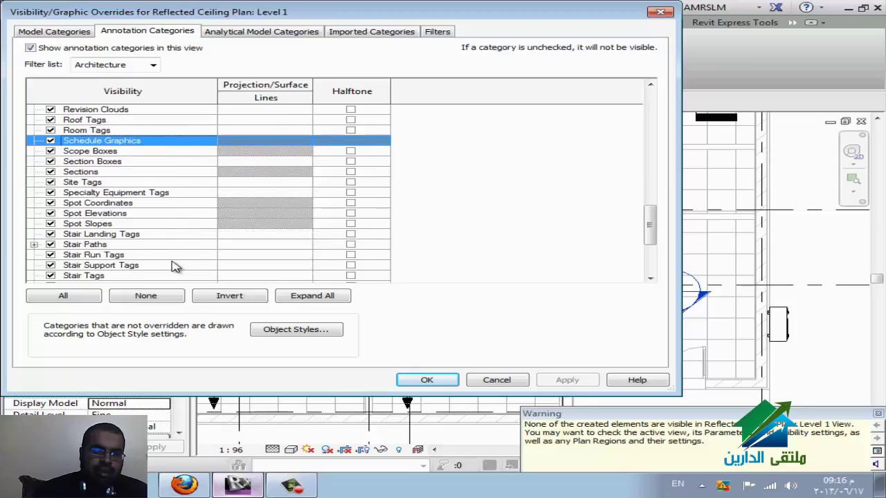
{"action": "scroll", "coordinate": [175, 267], "scroll_direction": "down", "scroll_amount": 2}
{"action": "scroll", "coordinate": [174, 267], "scroll_direction": "down", "scroll_amount": 1}
{"action": "scroll", "coordinate": [175, 267], "scroll_direction": "down", "scroll_amount": 1}
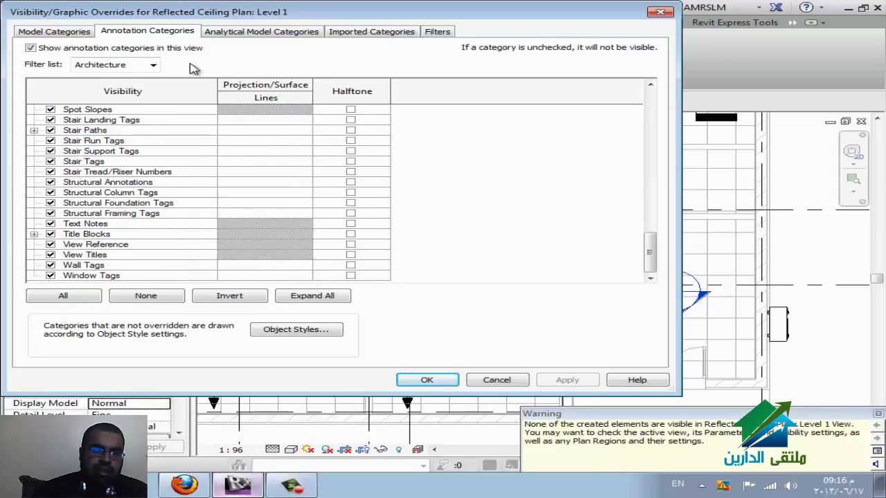
Add Structure to the discipline filter and review Site Tags through Specialty Equipment Tags
{"action": "left_click", "coordinate": [153, 66]}
{"action": "left_click", "coordinate": [77, 89]}
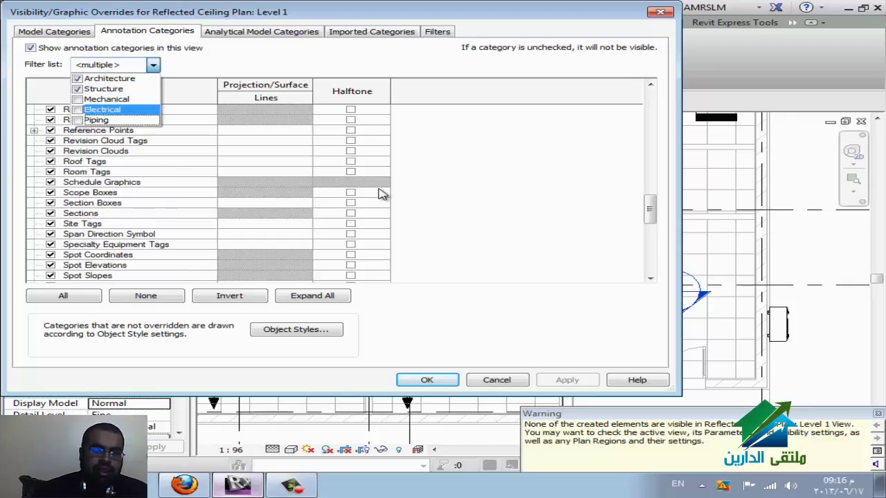
{"action": "left_click", "coordinate": [460, 211]}
{"action": "left_click", "coordinate": [169, 224]}
{"action": "key", "text": "Down"}
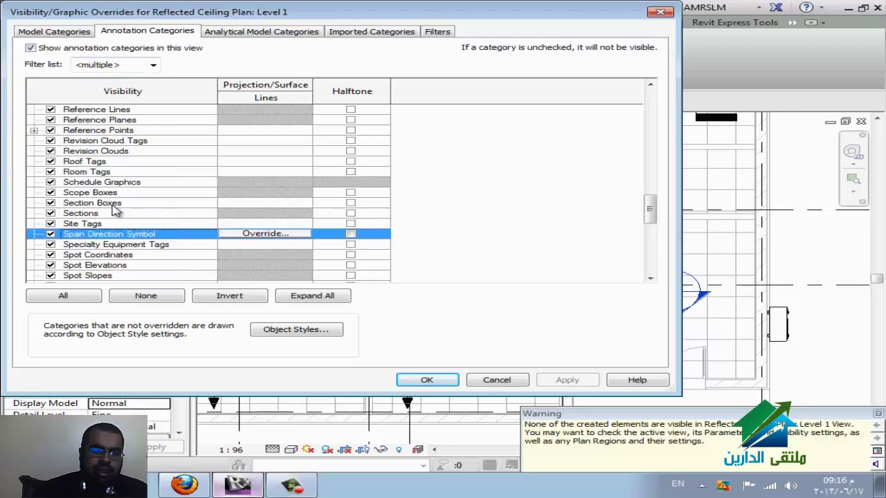
{"action": "key", "text": "Down"}
{"action": "scroll", "coordinate": [141, 229], "scroll_direction": "down", "scroll_amount": 1}
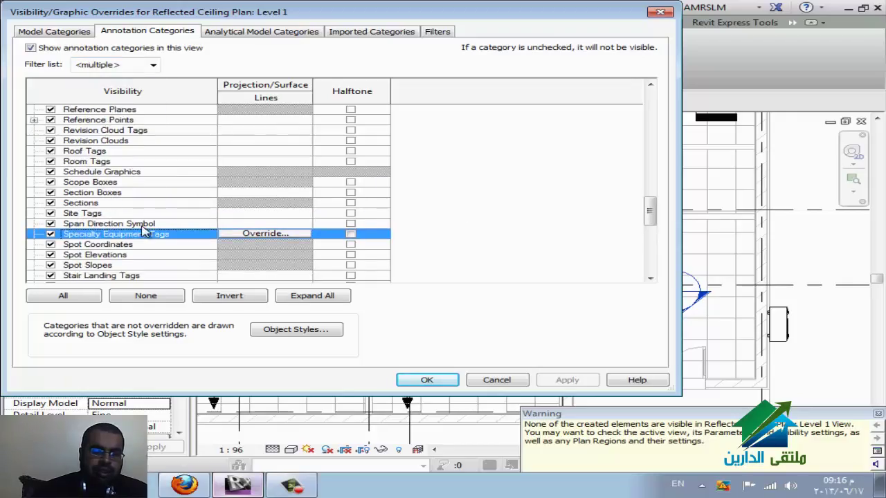
{"action": "scroll", "coordinate": [143, 229], "scroll_direction": "down", "scroll_amount": 1}
{"action": "scroll", "coordinate": [146, 233], "scroll_direction": "down", "scroll_amount": 1}
{"action": "scroll", "coordinate": [146, 235], "scroll_direction": "down", "scroll_amount": 1}
{"action": "scroll", "coordinate": [147, 235], "scroll_direction": "down", "scroll_amount": 2}
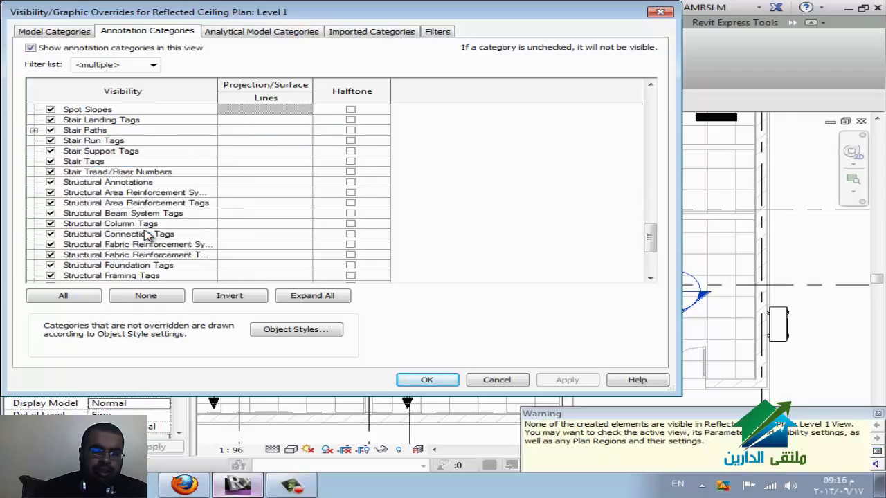
{"action": "scroll", "coordinate": [147, 234], "scroll_direction": "down", "scroll_amount": 4}
Review the Site, Specialty Equipment and Stairs model categories
{"action": "left_click", "coordinate": [67, 35]}
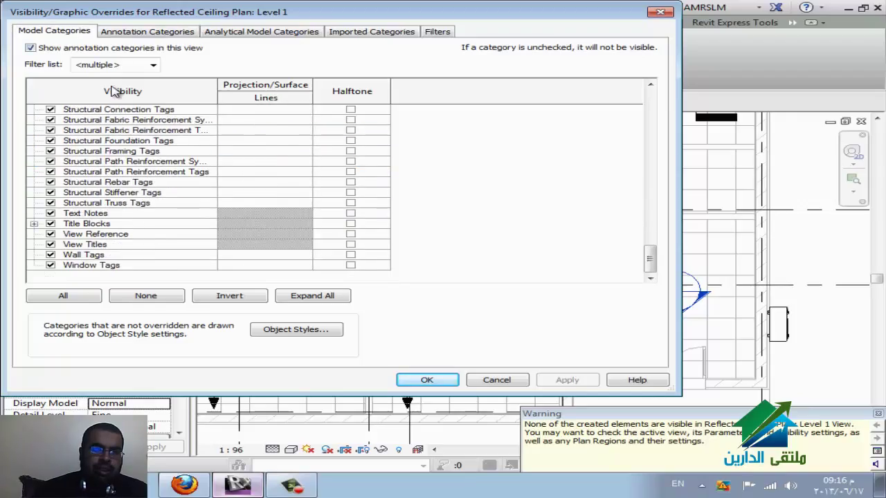
{"action": "left_click", "coordinate": [128, 181]}
{"action": "left_click", "coordinate": [128, 64]}
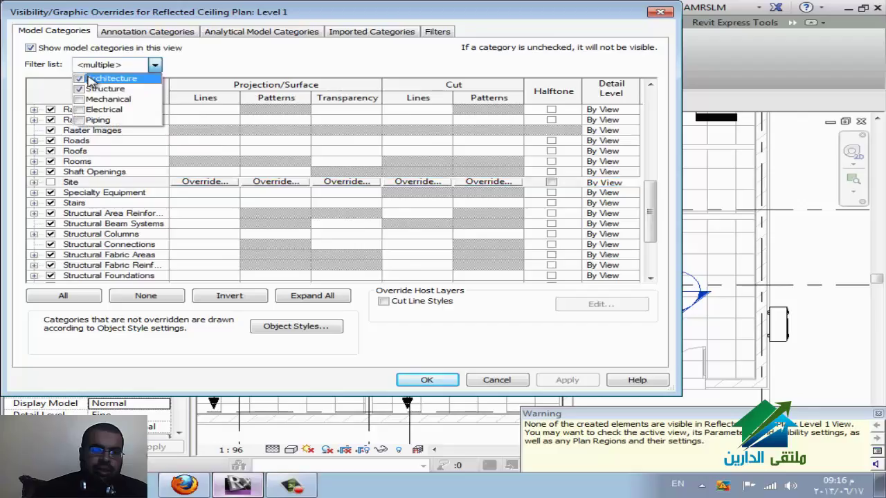
{"action": "left_click", "coordinate": [111, 181]}
{"action": "left_click", "coordinate": [103, 191]}
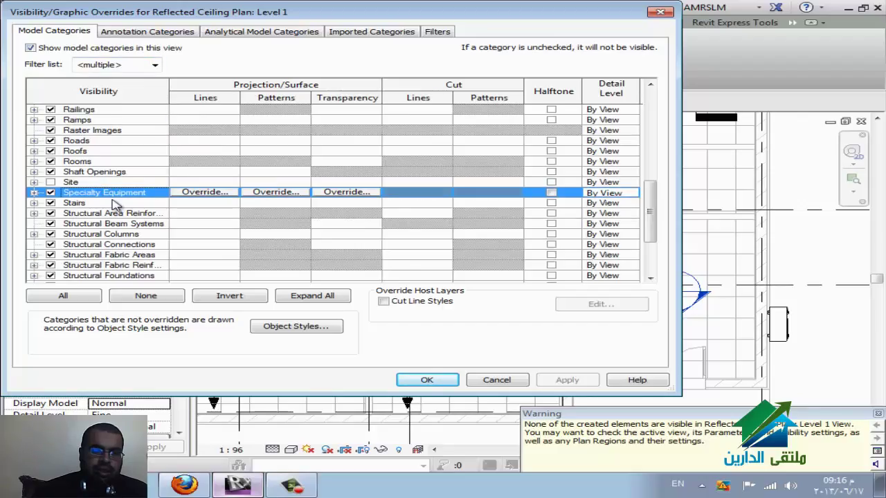
{"action": "left_click", "coordinate": [114, 203]}
{"action": "scroll", "coordinate": [125, 212], "scroll_direction": "down", "scroll_amount": 1}
{"action": "scroll", "coordinate": [137, 213], "scroll_direction": "down", "scroll_amount": 2}
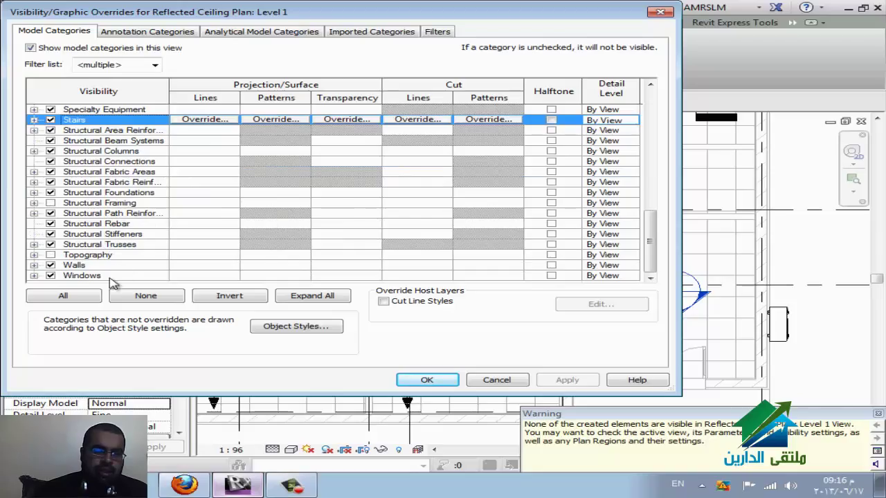
{"action": "scroll", "coordinate": [119, 276], "scroll_direction": "up", "scroll_amount": 2}
{"action": "scroll", "coordinate": [114, 279], "scroll_direction": "up", "scroll_amount": 2}
{"action": "scroll", "coordinate": [113, 276], "scroll_direction": "up", "scroll_amount": 2}
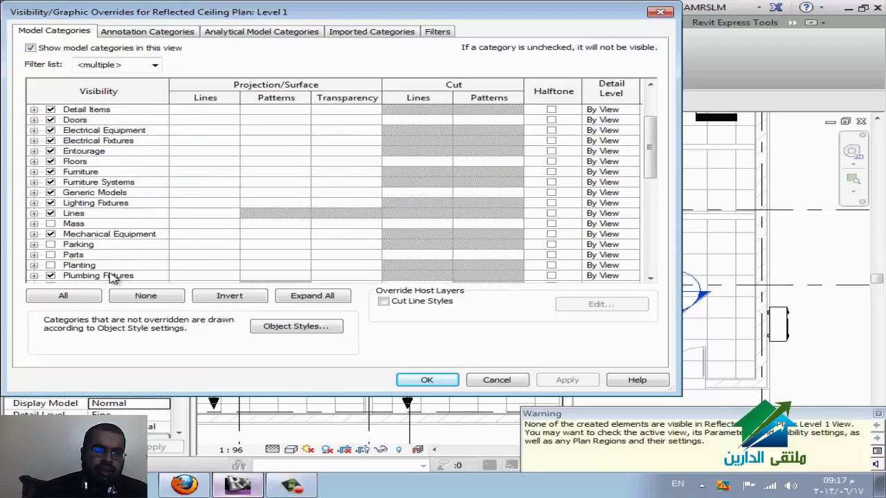
{"action": "scroll", "coordinate": [113, 276], "scroll_direction": "up", "scroll_amount": 2}
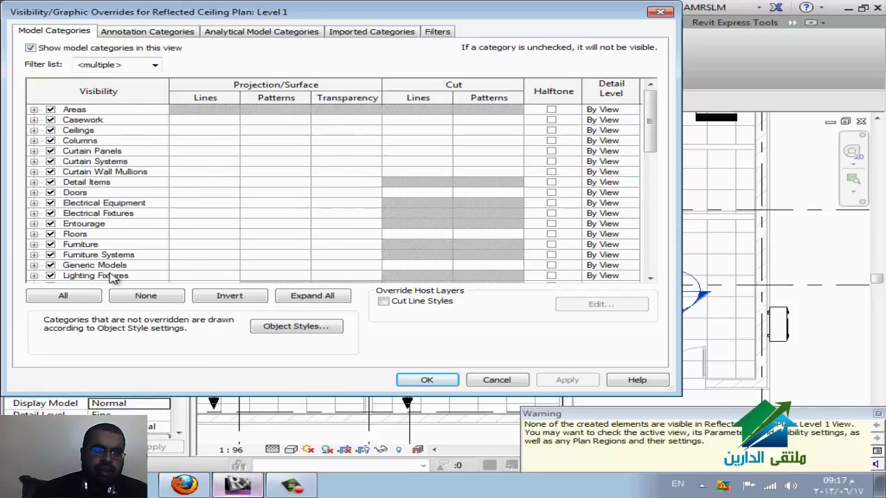
Review annotation categories from Span Direction Symbol and Spot Coordinates back up to Railing Tags
{"action": "left_click", "coordinate": [145, 33]}
{"action": "scroll", "coordinate": [145, 161], "scroll_direction": "up", "scroll_amount": 7}
{"action": "left_click", "coordinate": [142, 171]}
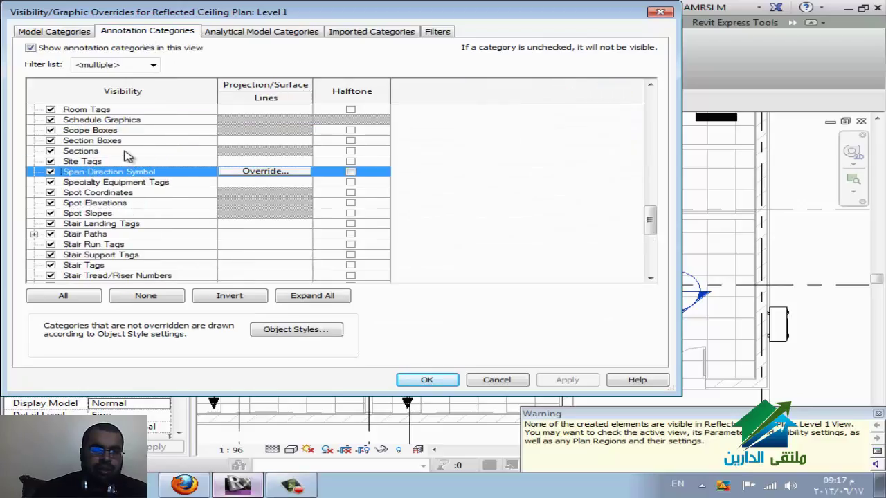
{"action": "key", "text": "Down"}
{"action": "scroll", "coordinate": [160, 197], "scroll_direction": "down", "scroll_amount": 1}
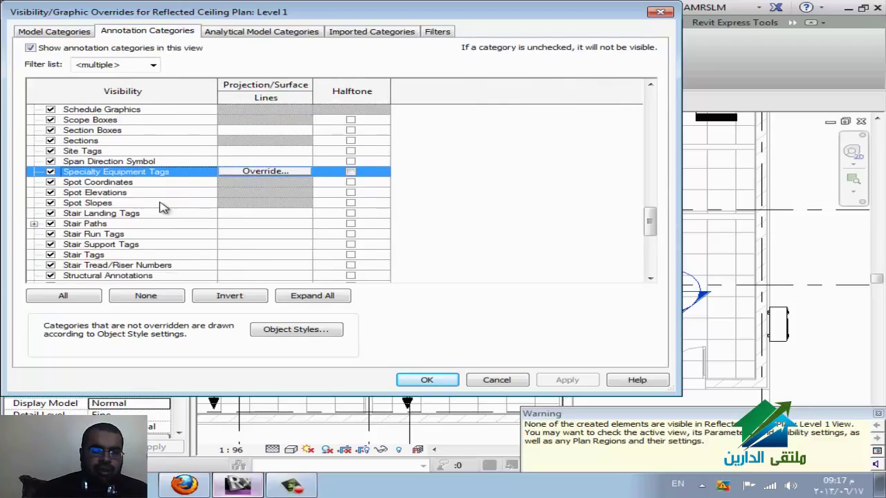
{"action": "key", "text": "Down"}
{"action": "key", "text": "Down"}
{"action": "scroll", "coordinate": [160, 206], "scroll_direction": "down", "scroll_amount": 1}
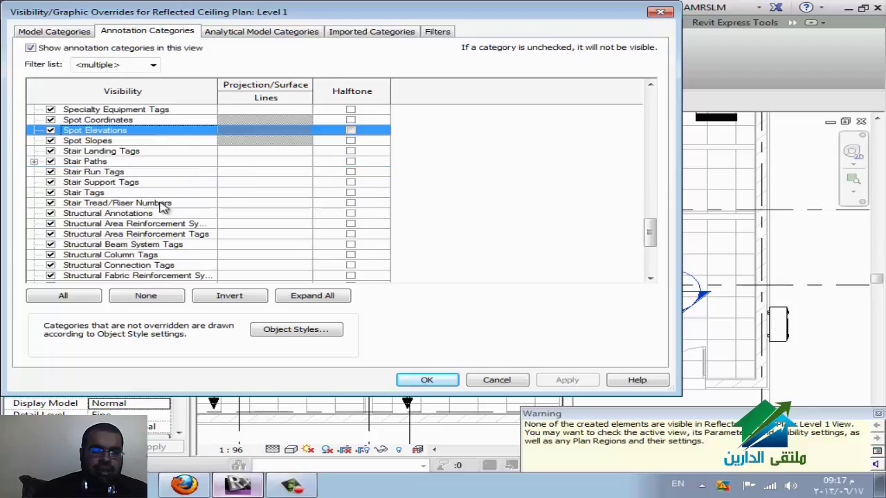
{"action": "scroll", "coordinate": [161, 206], "scroll_direction": "down", "scroll_amount": 2}
{"action": "scroll", "coordinate": [160, 206], "scroll_direction": "down", "scroll_amount": 2}
{"action": "scroll", "coordinate": [161, 206], "scroll_direction": "down", "scroll_amount": 1}
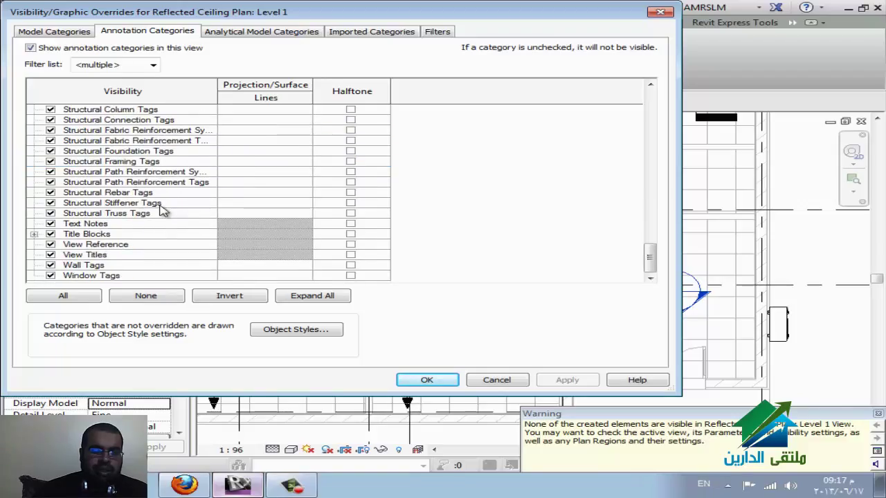
{"action": "scroll", "coordinate": [161, 207], "scroll_direction": "up", "scroll_amount": 2}
{"action": "scroll", "coordinate": [160, 207], "scroll_direction": "up", "scroll_amount": 2}
{"action": "key", "text": "Page_Up"}
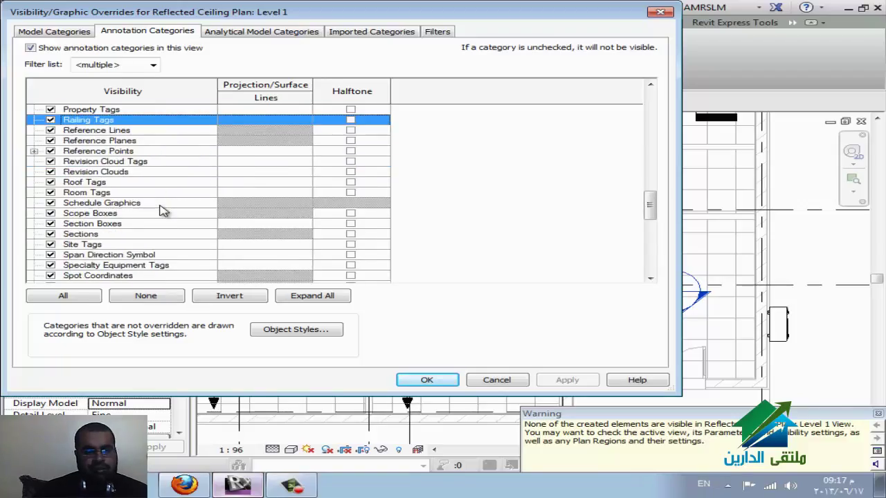
{"action": "scroll", "coordinate": [156, 194], "scroll_direction": "up", "scroll_amount": 1}
{"action": "scroll", "coordinate": [148, 180], "scroll_direction": "up", "scroll_amount": 2}
{"action": "scroll", "coordinate": [148, 180], "scroll_direction": "up", "scroll_amount": 2}
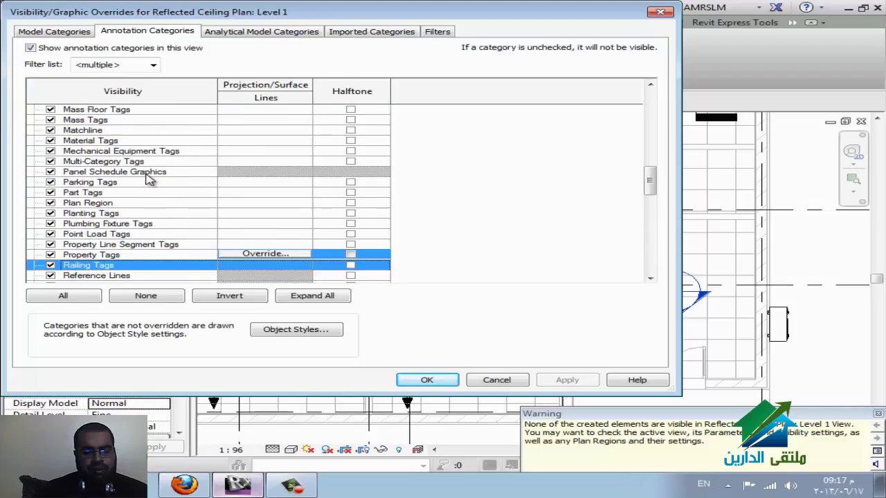
{"action": "scroll", "coordinate": [145, 177], "scroll_direction": "down", "scroll_amount": 3}
Go through the model categories from Columns down to Rooms
{"action": "left_click", "coordinate": [59, 35]}
{"action": "left_click", "coordinate": [121, 146]}
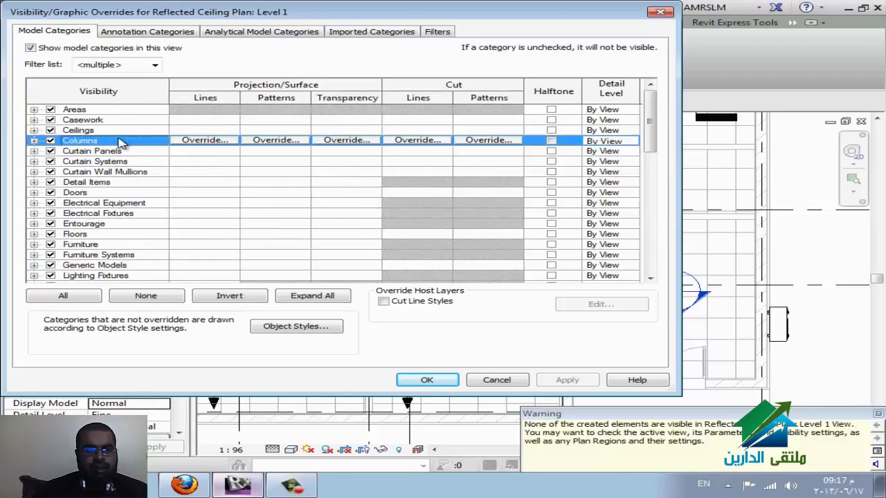
{"action": "scroll", "coordinate": [138, 166], "scroll_direction": "down", "scroll_amount": 5}
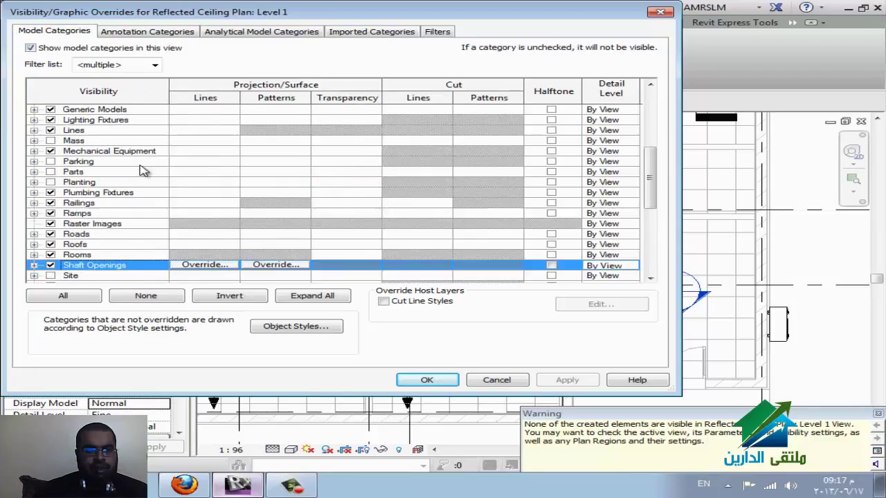
{"action": "scroll", "coordinate": [138, 192], "scroll_direction": "down", "scroll_amount": 2}
{"action": "left_click", "coordinate": [138, 208], "text": "ctrl"}
{"action": "scroll", "coordinate": [121, 247], "scroll_direction": "down", "scroll_amount": 1}
{"action": "scroll", "coordinate": [129, 256], "scroll_direction": "down", "scroll_amount": 1}
{"action": "scroll", "coordinate": [128, 260], "scroll_direction": "down", "scroll_amount": 1}
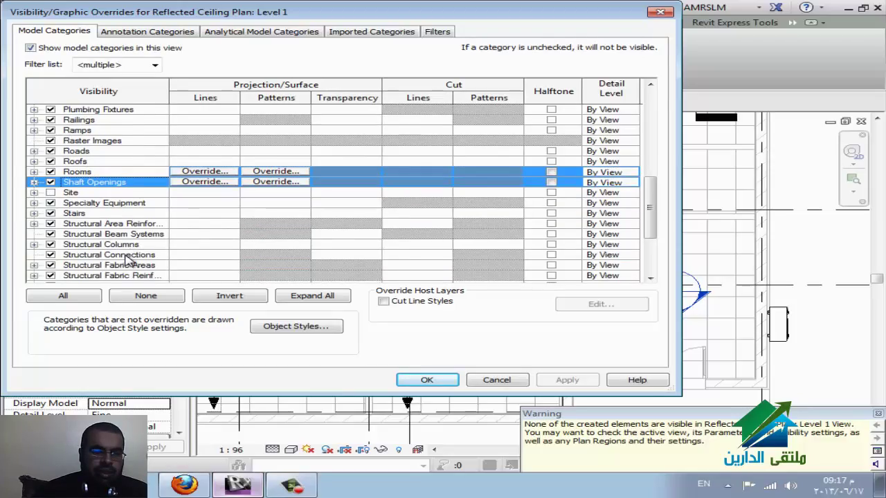
{"action": "scroll", "coordinate": [128, 259], "scroll_direction": "down", "scroll_amount": 3}
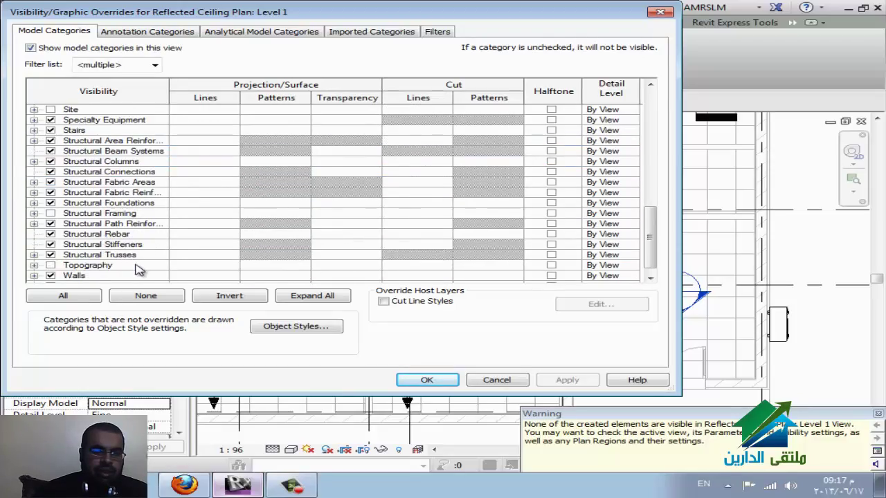
{"action": "scroll", "coordinate": [138, 270], "scroll_direction": "down", "scroll_amount": 1}
Set the discipline filter to Mechanical only and check the Spaces model category
{"action": "left_click", "coordinate": [154, 64]}
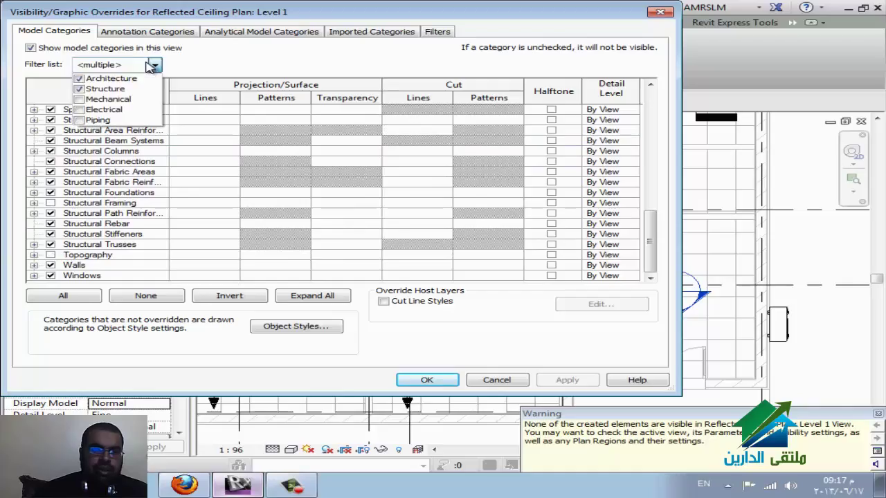
{"action": "left_click", "coordinate": [80, 100]}
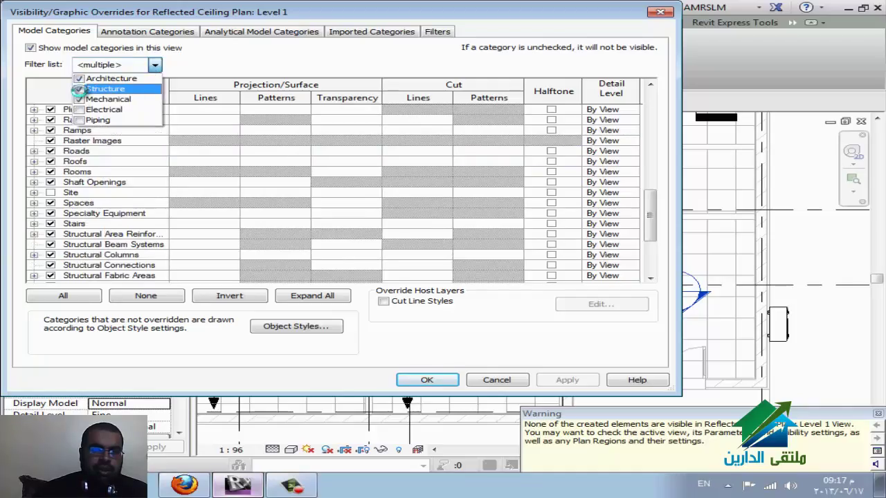
{"action": "left_click", "coordinate": [78, 89]}
{"action": "left_click", "coordinate": [78, 78]}
{"action": "left_click", "coordinate": [89, 203]}
{"action": "left_click", "coordinate": [128, 234]}
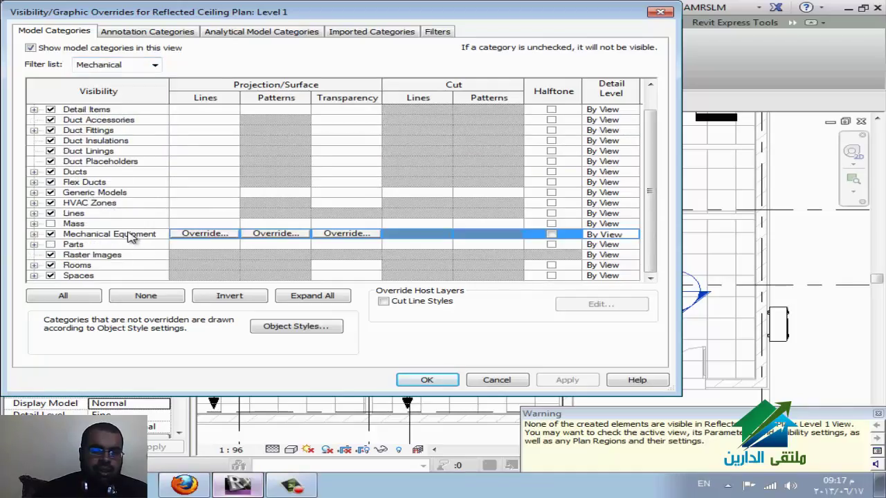
{"action": "key", "text": "Down"}
{"action": "key", "text": "Down"}
{"action": "key", "text": "Down"}
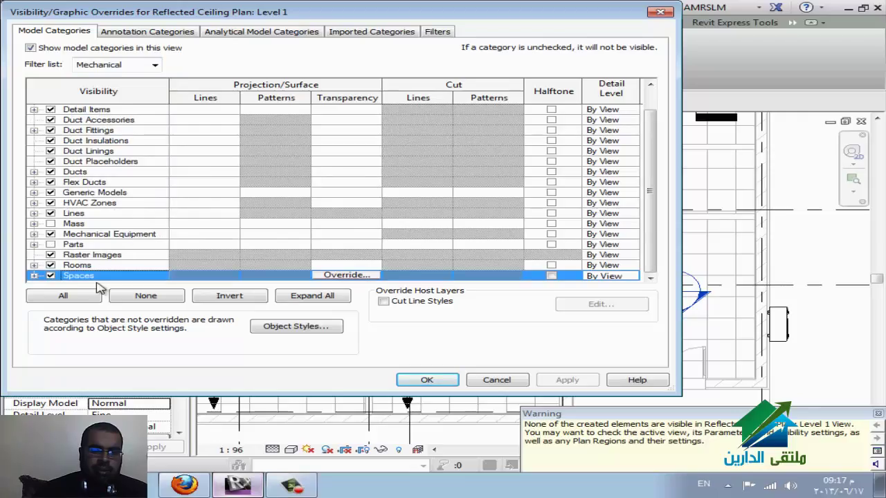
Check the Space Tags annotation category and apply the visibility settings with OK
{"action": "left_click", "coordinate": [127, 34]}
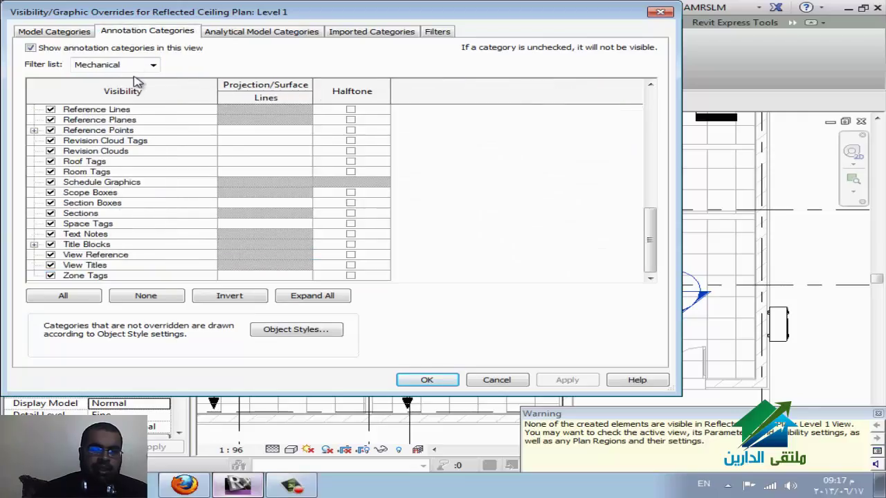
{"action": "left_click", "coordinate": [159, 213]}
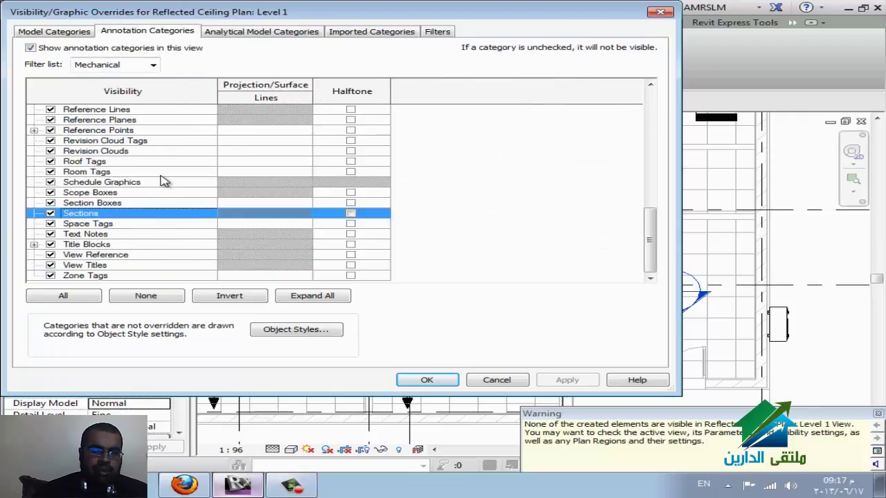
{"action": "key", "text": "Down"}
{"action": "scroll", "coordinate": [155, 211], "scroll_direction": "up", "scroll_amount": 1}
{"action": "scroll", "coordinate": [159, 220], "scroll_direction": "up", "scroll_amount": 1}
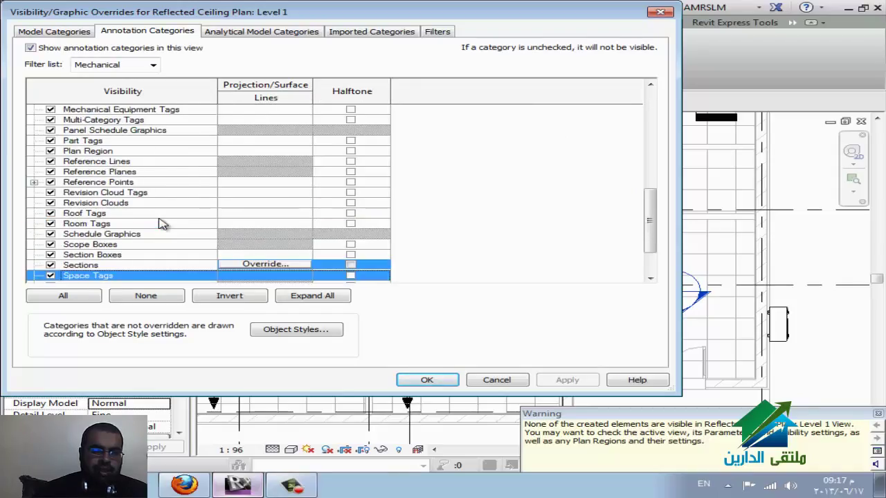
{"action": "scroll", "coordinate": [162, 214], "scroll_direction": "up", "scroll_amount": 5}
{"action": "scroll", "coordinate": [163, 211], "scroll_direction": "up", "scroll_amount": 2}
{"action": "scroll", "coordinate": [161, 211], "scroll_direction": "up", "scroll_amount": 1}
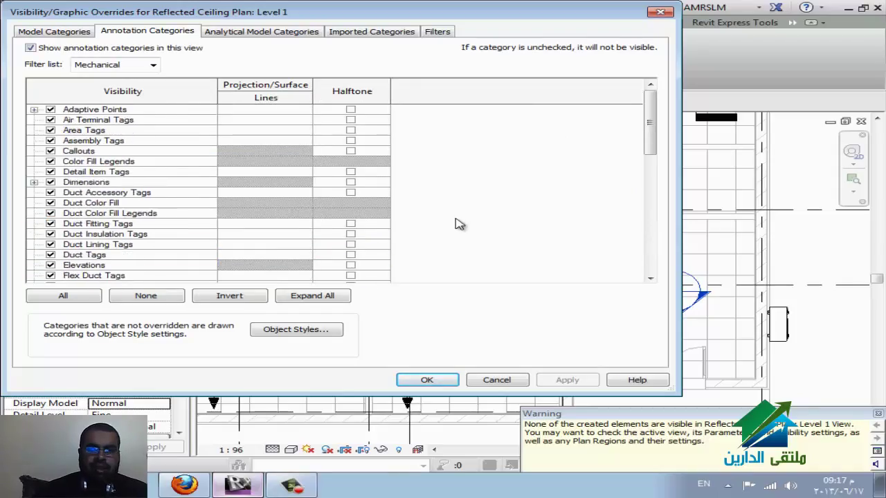
{"action": "left_click", "coordinate": [442, 380]}
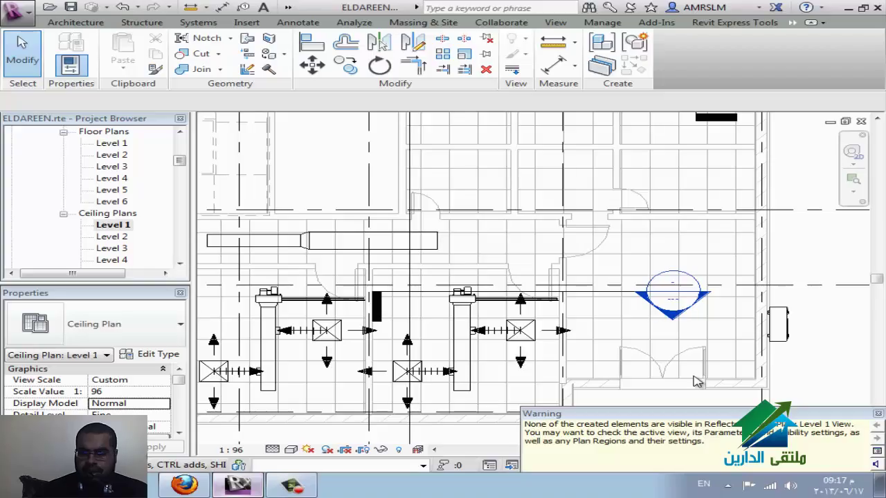
Open the Level 1 floor plan and start the Analyze > Space tool
{"action": "left_click", "coordinate": [120, 145]}
{"action": "double_click", "coordinate": [121, 146]}
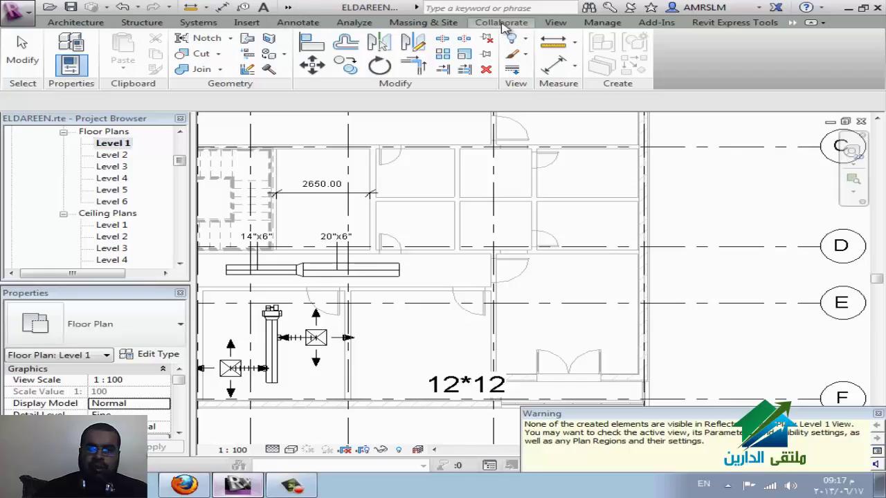
{"action": "left_click", "coordinate": [356, 27]}
{"action": "left_click", "coordinate": [536, 86]}
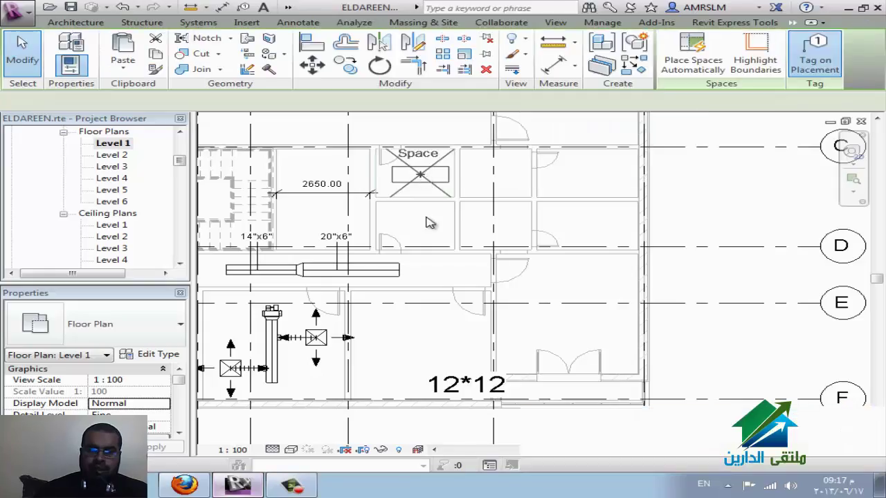
{"action": "left_click", "coordinate": [484, 233]}
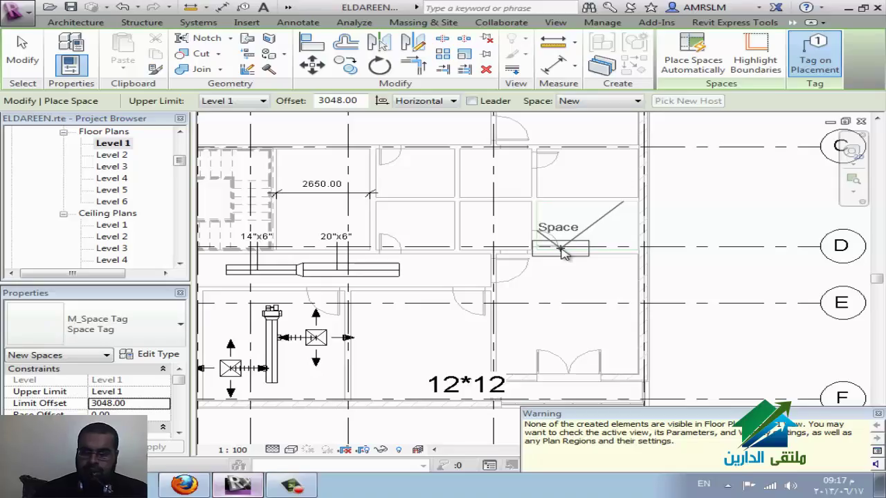
Confirm Spaces and Space Tags are visible via VG, then place a space in the room above 12*12
{"action": "key", "text": "v"}
{"action": "key", "text": "g"}
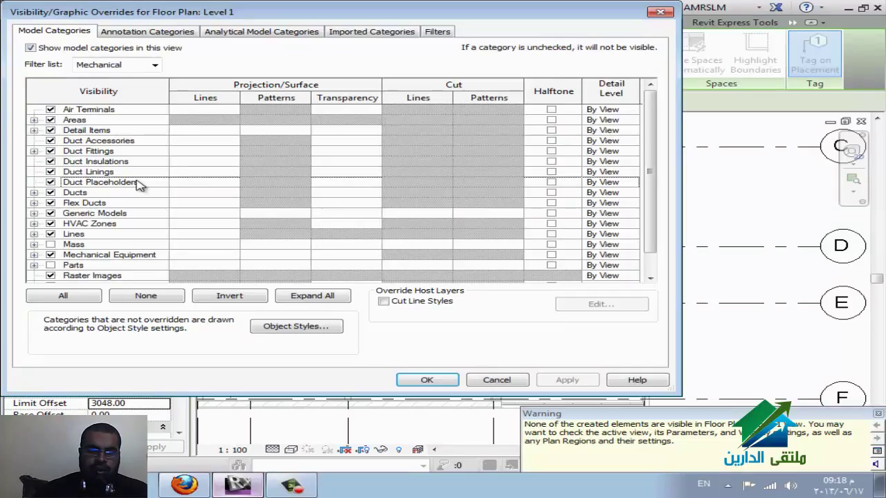
{"action": "key", "text": "s"}
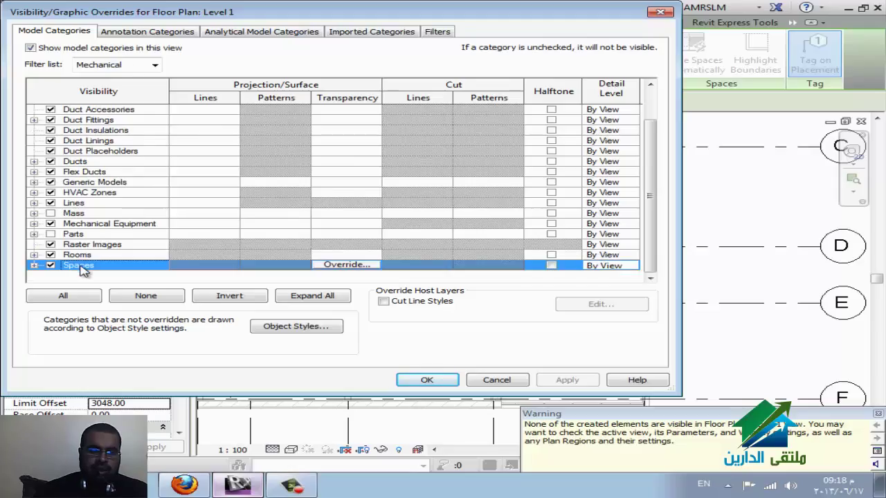
{"action": "left_click", "coordinate": [141, 32]}
{"action": "key", "text": "s"}
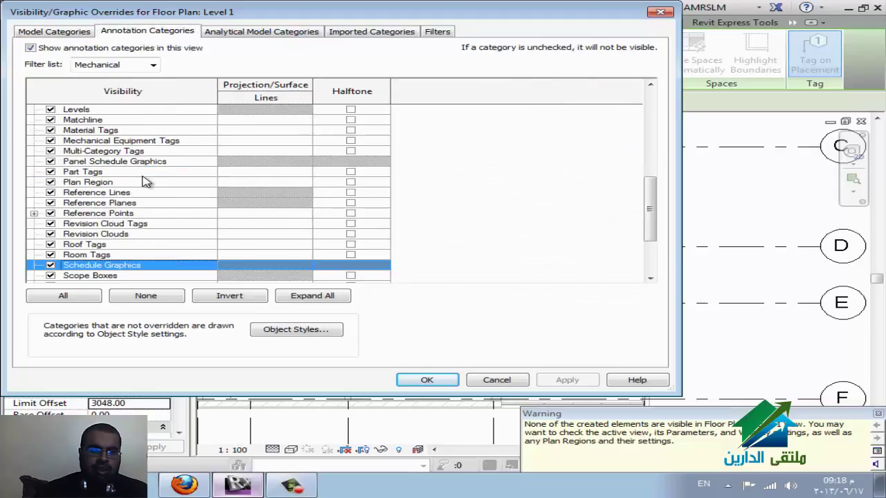
{"action": "key", "text": "s"}
{"action": "key", "text": "s"}
{"action": "scroll", "coordinate": [145, 181], "scroll_direction": "down", "scroll_amount": 2}
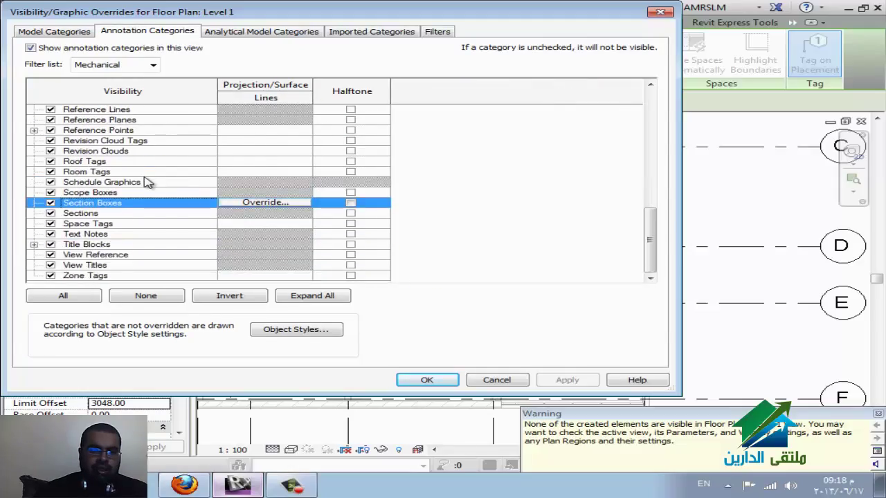
{"action": "left_click", "coordinate": [132, 225]}
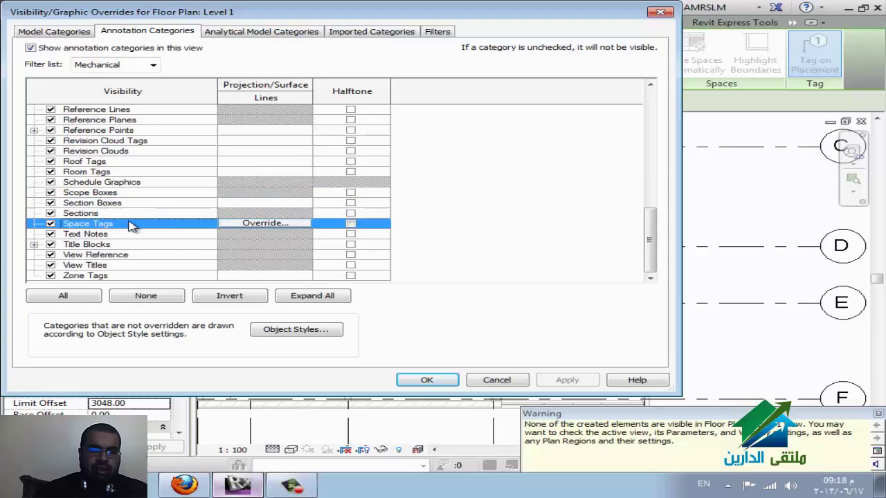
{"action": "left_click", "coordinate": [448, 384]}
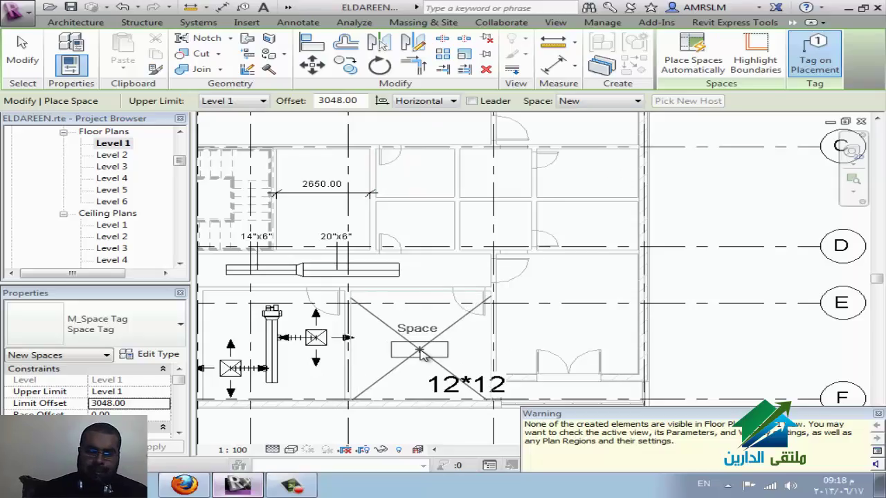
{"action": "left_click", "coordinate": [421, 353]}
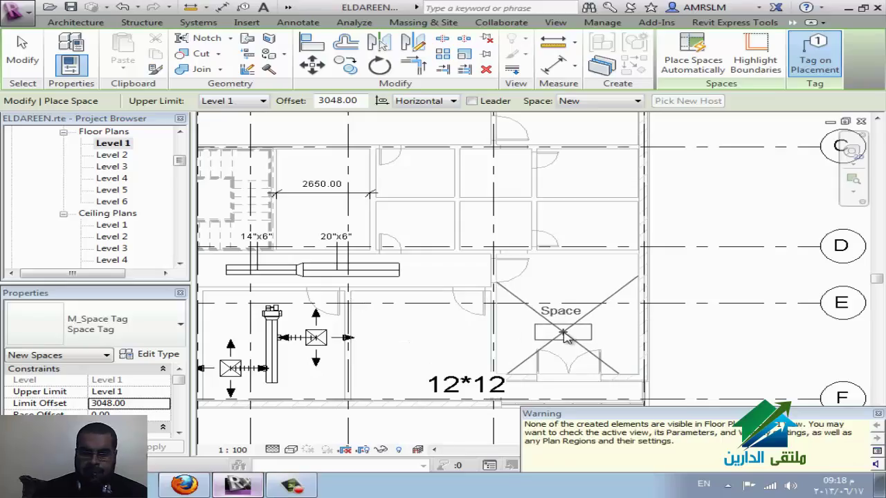
{"action": "key", "text": "Escape"}
{"action": "key", "text": "Escape"}
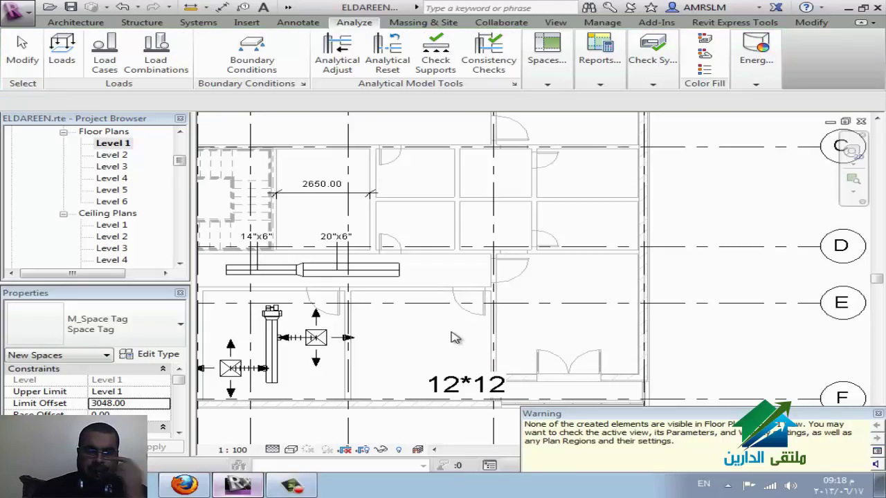
Place spaces in the room beneath 2650.00, the top room and a neighbouring room
{"action": "left_click", "coordinate": [559, 64]}
{"action": "left_click", "coordinate": [537, 119]}
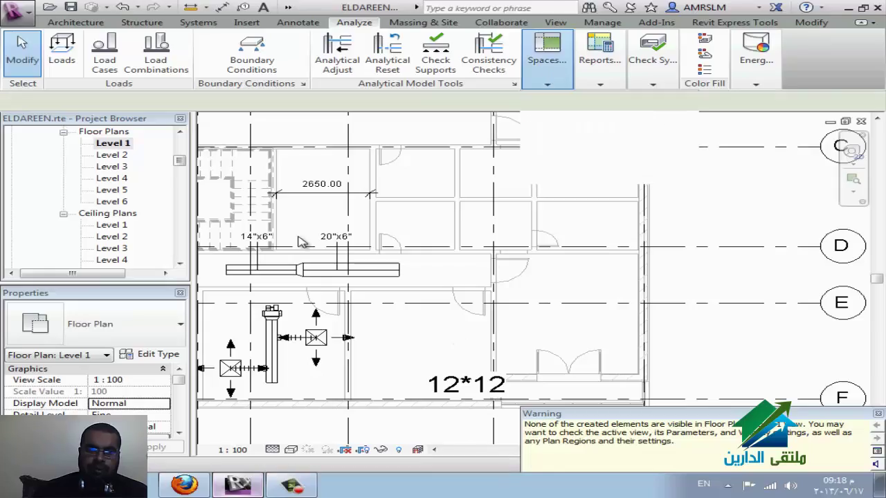
{"action": "left_click", "coordinate": [315, 207]}
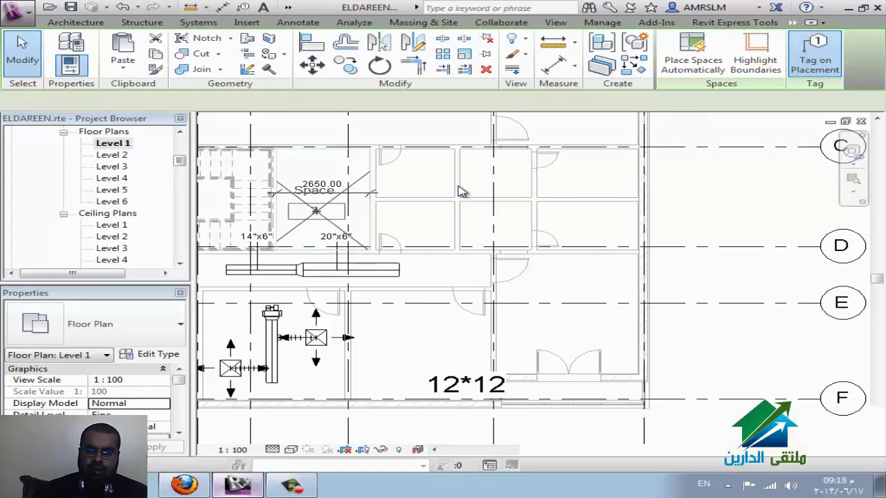
{"action": "left_click", "coordinate": [435, 137]}
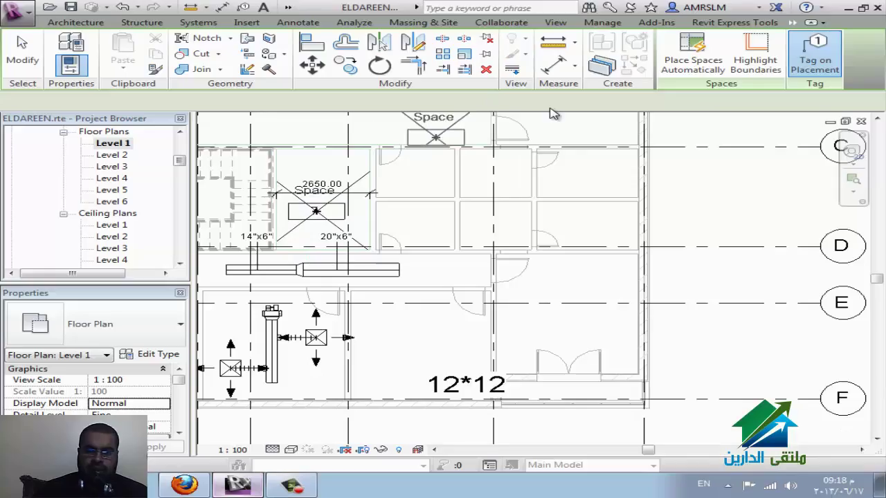
{"action": "left_click", "coordinate": [412, 169]}
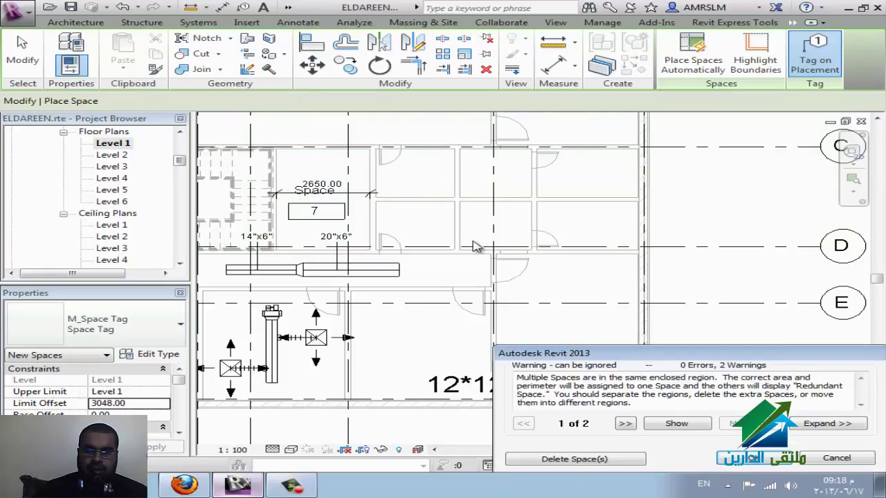
{"action": "key", "text": "Escape"}
{"action": "key", "text": "Escape"}
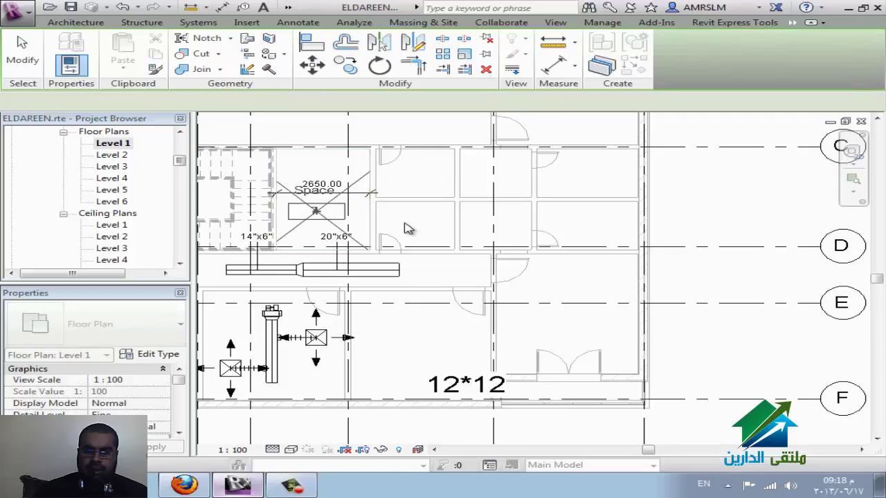
Retry automatic space placement near grid line C with MS, then reopen Visibility/Graphics with VG
{"action": "key", "text": "m"}
{"action": "key", "text": "s"}
{"action": "scroll", "coordinate": [468, 182], "scroll_direction": "down", "scroll_amount": 2}
{"action": "left_click", "coordinate": [662, 64]}
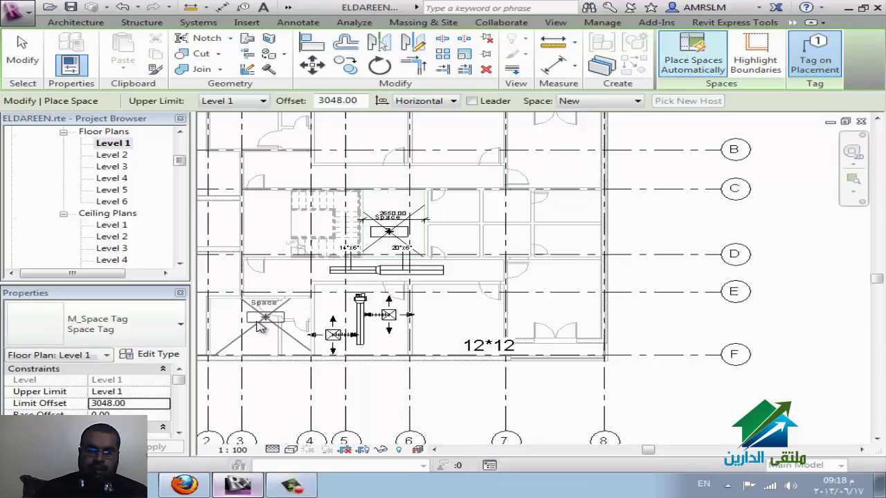
{"action": "left_click", "coordinate": [277, 172]}
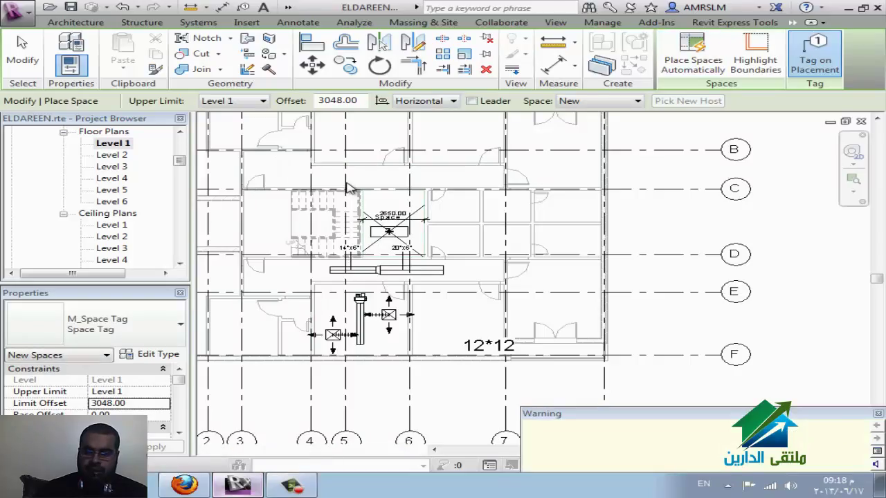
{"action": "key", "text": "Escape"}
{"action": "key", "text": "Escape"}
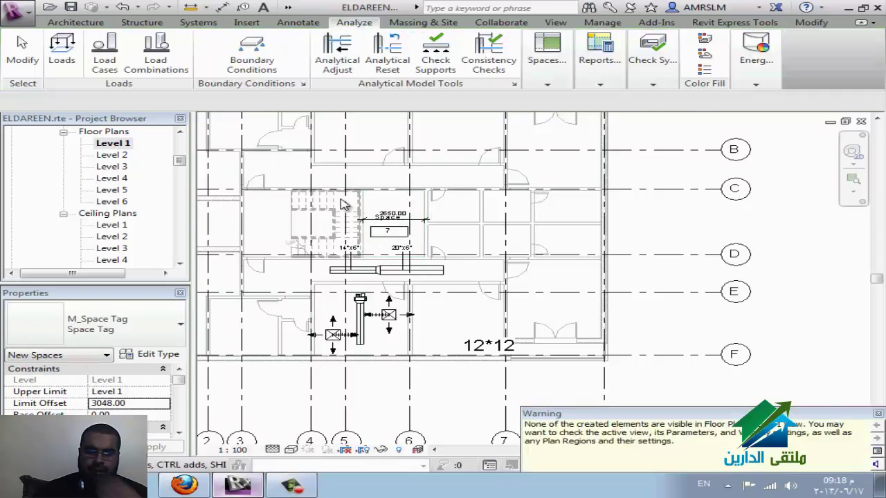
{"action": "key", "text": "v"}
{"action": "key", "text": "g"}
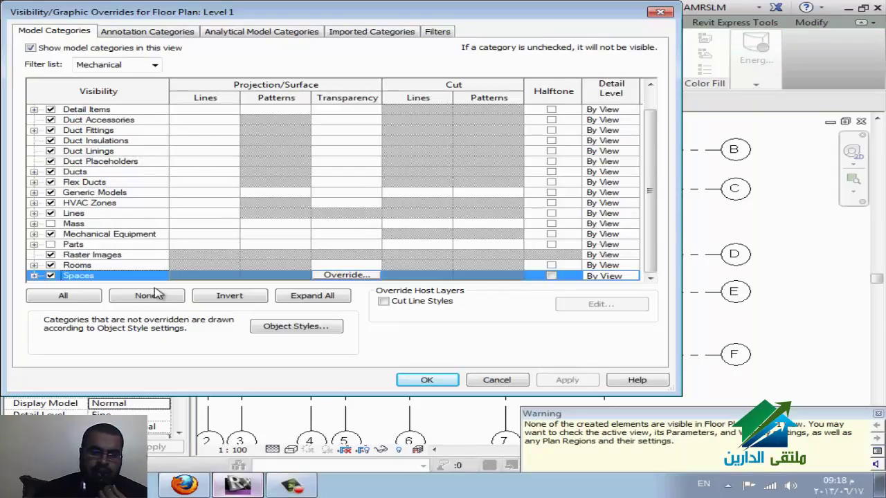
Make the Interior and Reference subcategories of Spaces visible on the Level 1 plan
{"action": "left_click", "coordinate": [32, 275]}
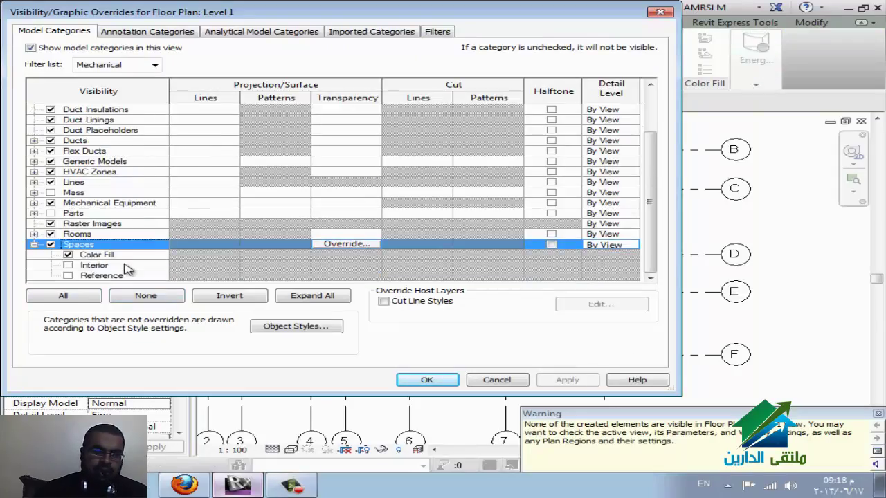
{"action": "left_click", "coordinate": [68, 265]}
{"action": "left_click", "coordinate": [68, 276]}
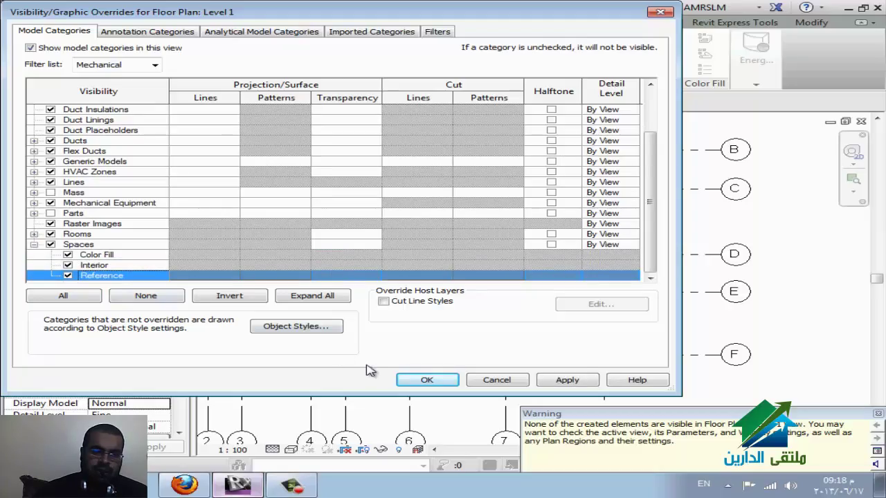
{"action": "left_click", "coordinate": [416, 379]}
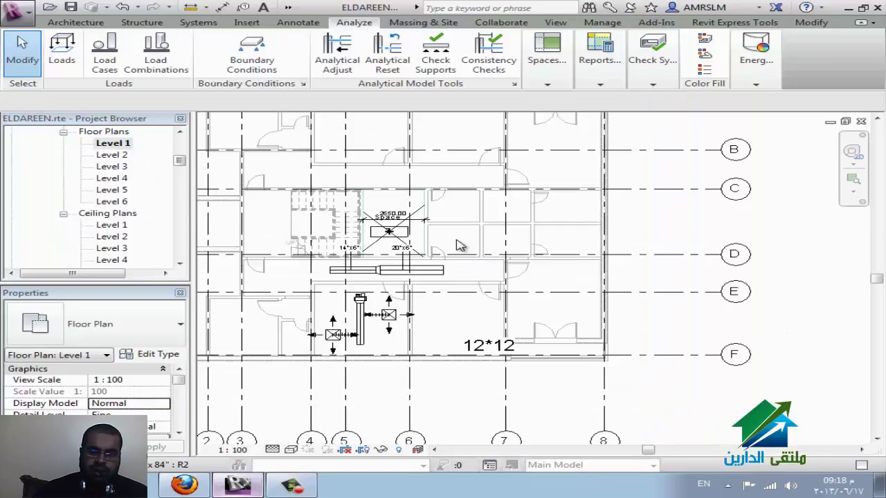
Check the Space 7 tag on Level 1, then switch to the Level 2 floor plan
{"action": "scroll", "coordinate": [460, 249], "scroll_direction": "up", "scroll_amount": 2}
{"action": "scroll", "coordinate": [457, 254], "scroll_direction": "up", "scroll_amount": 1}
{"action": "scroll", "coordinate": [457, 259], "scroll_direction": "up", "scroll_amount": 1}
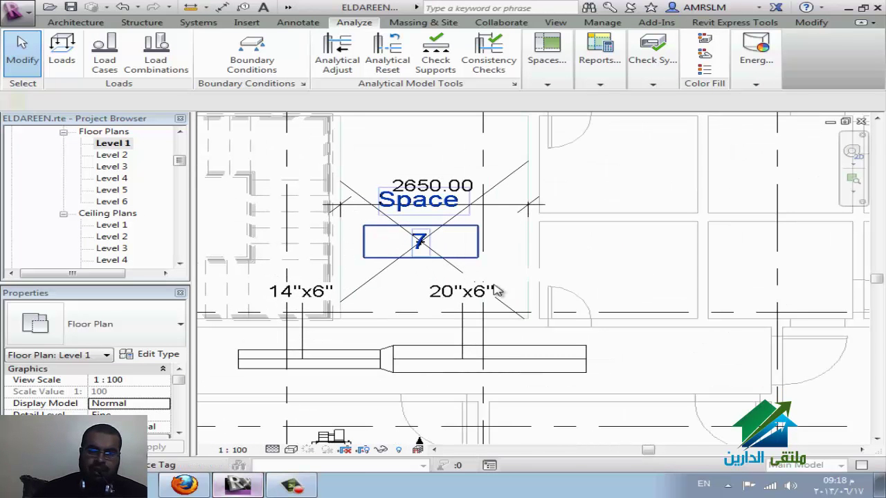
{"action": "left_click", "coordinate": [438, 267]}
{"action": "scroll", "coordinate": [435, 266], "scroll_direction": "down", "scroll_amount": 3}
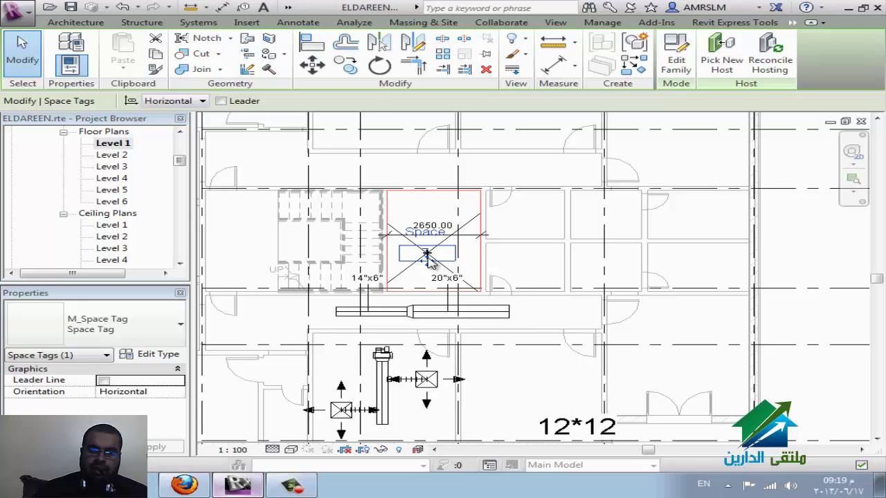
{"action": "scroll", "coordinate": [428, 257], "scroll_direction": "down", "scroll_amount": 2}
{"action": "left_click", "coordinate": [119, 159]}
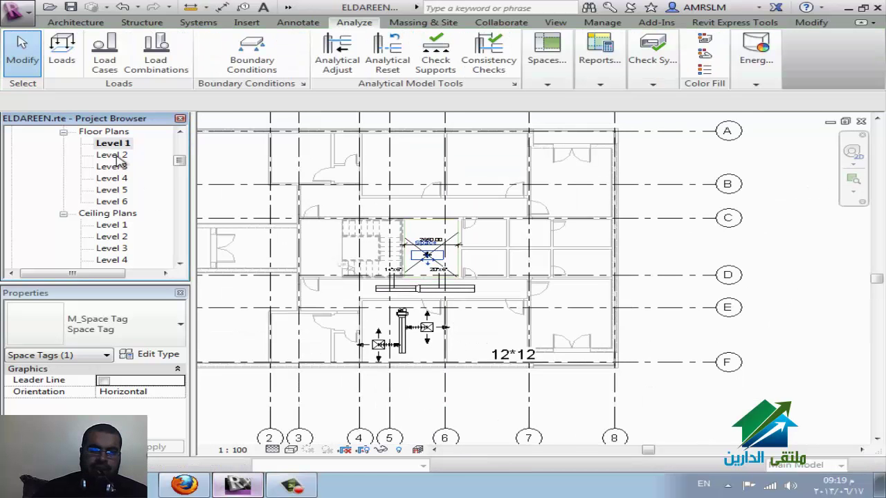
{"action": "double_click", "coordinate": [118, 156]}
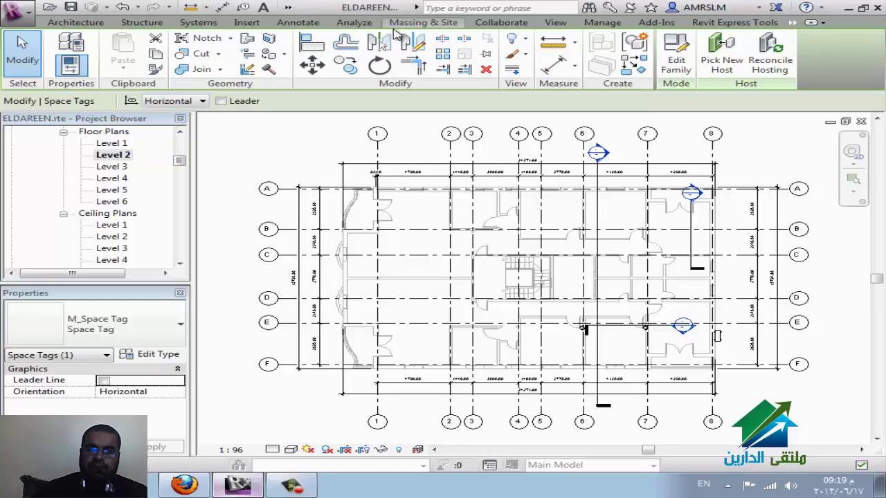
Place tagged spaces in the Level 2 rooms at grids 5-6/A-B, 6-7/A-B, 6-7/E-F and near D-E
{"action": "left_click", "coordinate": [350, 22]}
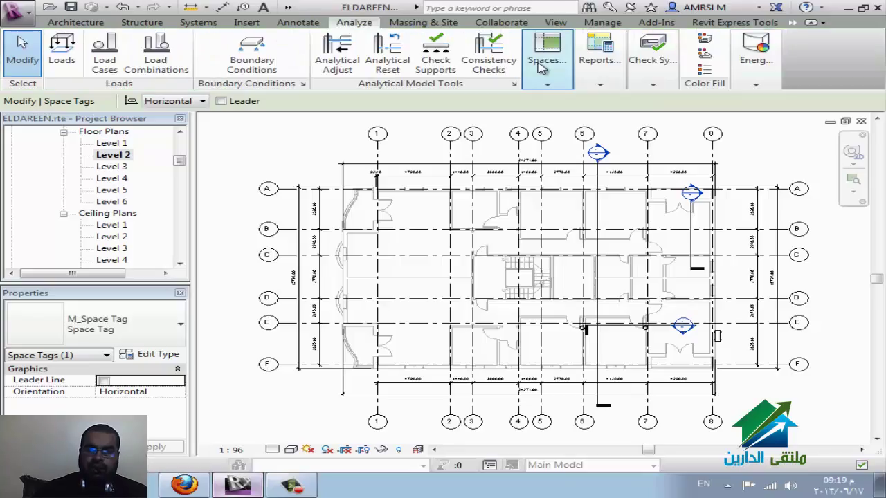
{"action": "left_click", "coordinate": [548, 84]}
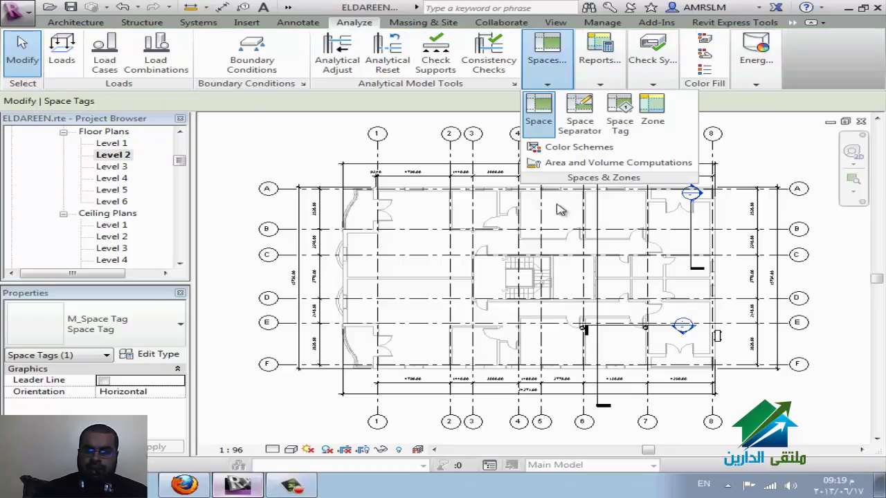
{"action": "left_click", "coordinate": [538, 110]}
{"action": "left_click", "coordinate": [552, 220]}
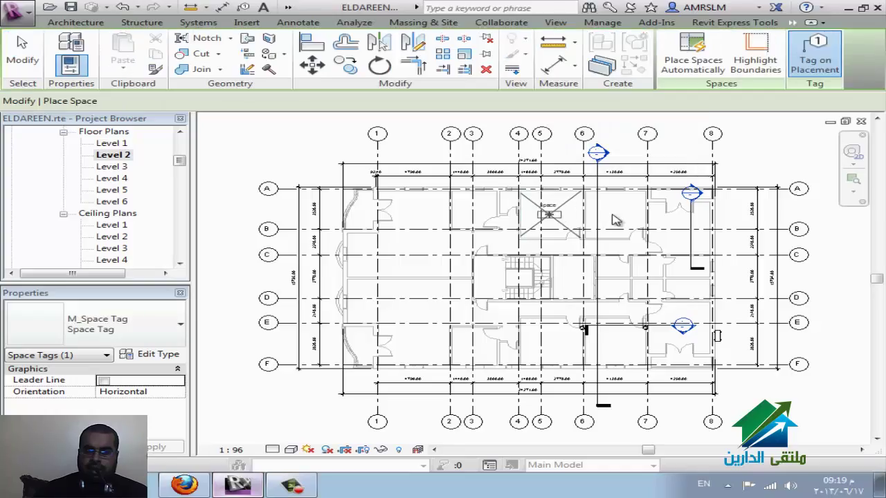
{"action": "left_click", "coordinate": [613, 220]}
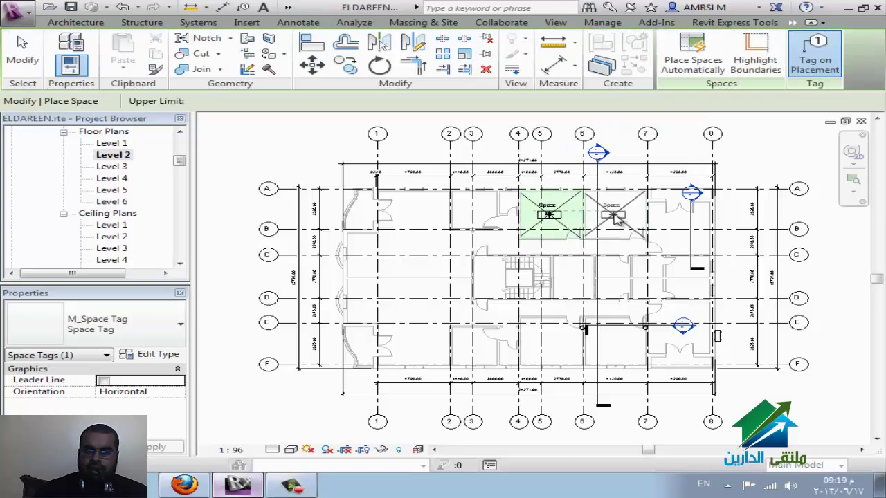
{"action": "left_click", "coordinate": [610, 354]}
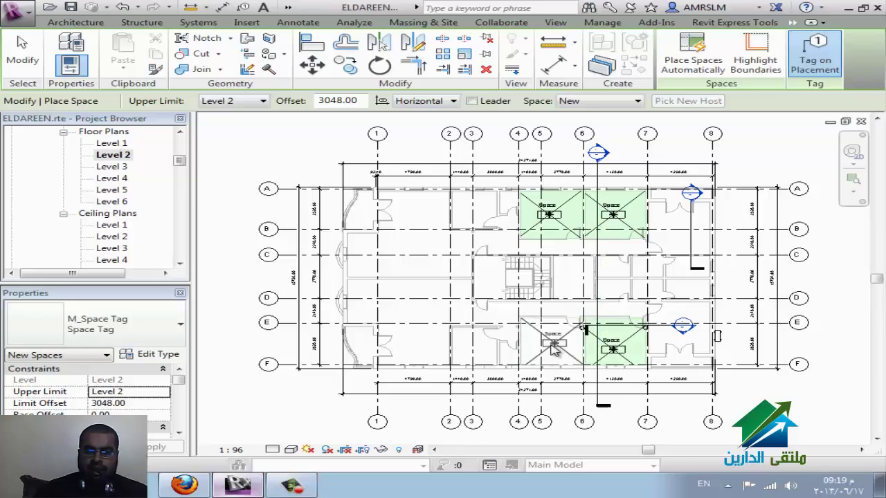
{"action": "left_click", "coordinate": [417, 350]}
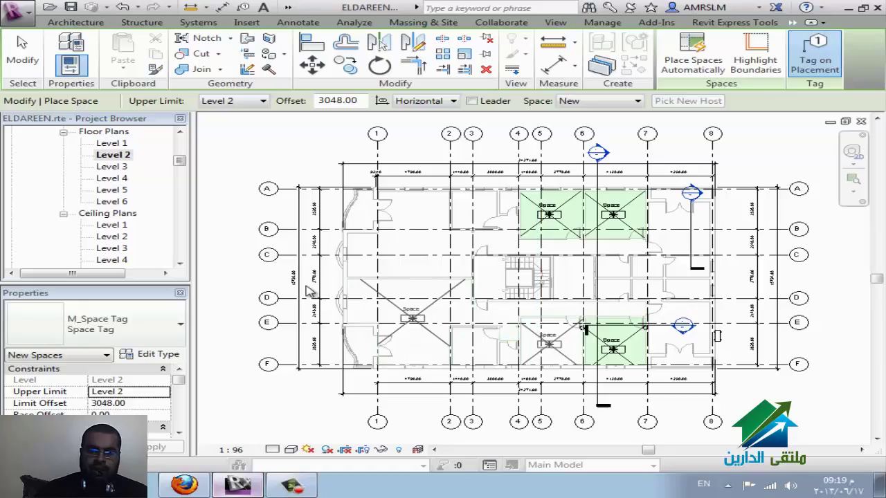
On the Level 3 floor plan, place tagged space 15 in the middle room
{"action": "double_click", "coordinate": [118, 166]}
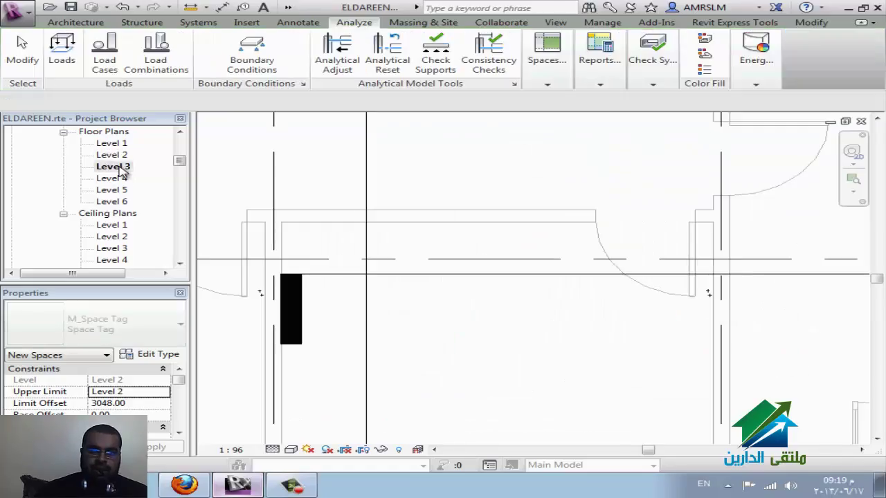
{"action": "left_click", "coordinate": [550, 84]}
{"action": "left_click", "coordinate": [539, 111]}
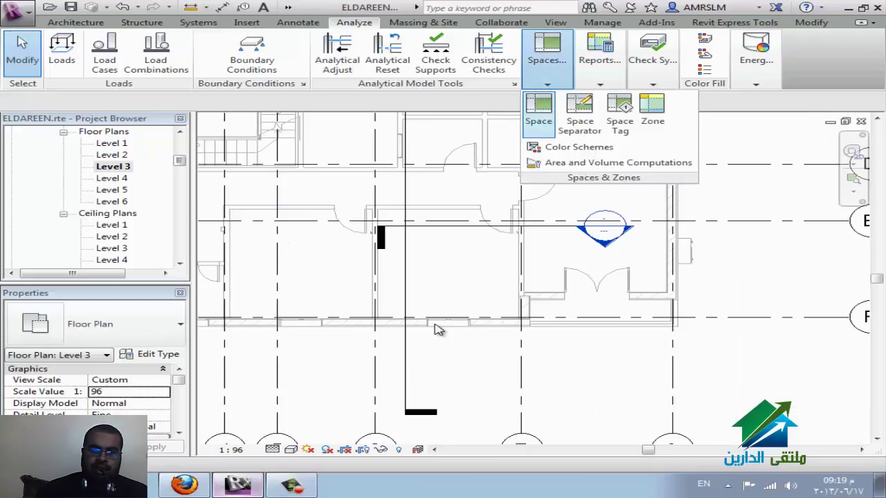
{"action": "left_click", "coordinate": [450, 270]}
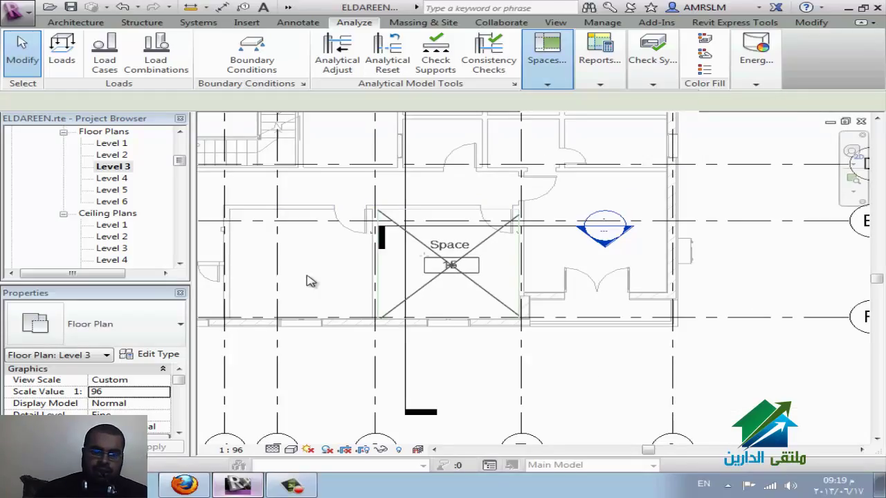
{"action": "key", "text": "Escape"}
{"action": "key", "text": "Escape"}
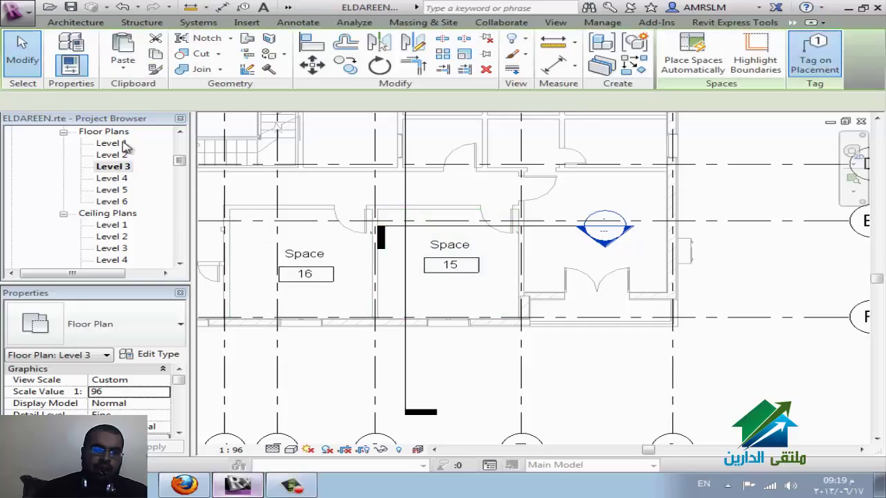
{"action": "left_click_drag", "start_coordinate": [179, 164], "coordinate": [179, 188]}
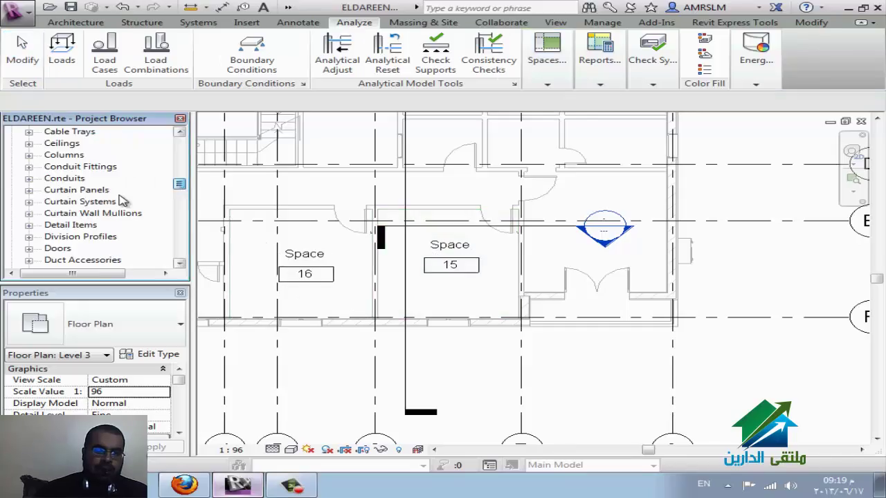
{"action": "scroll", "coordinate": [121, 199], "scroll_direction": "up", "scroll_amount": 2}
{"action": "scroll", "coordinate": [122, 197], "scroll_direction": "up", "scroll_amount": 2}
{"action": "scroll", "coordinate": [123, 194], "scroll_direction": "up", "scroll_amount": 2}
{"action": "scroll", "coordinate": [125, 191], "scroll_direction": "up", "scroll_amount": 2}
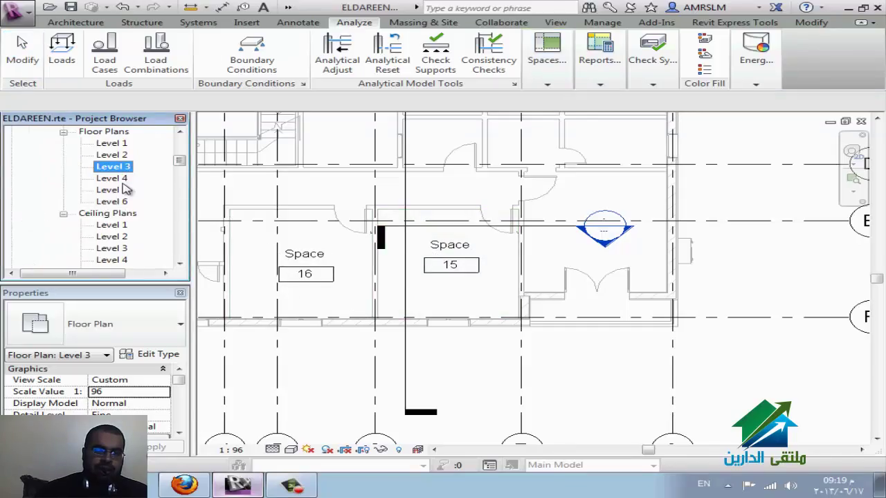
{"action": "scroll", "coordinate": [125, 197], "scroll_direction": "up", "scroll_amount": 2}
{"action": "scroll", "coordinate": [121, 208], "scroll_direction": "up", "scroll_amount": 2}
{"action": "scroll", "coordinate": [114, 222], "scroll_direction": "up", "scroll_amount": 2}
Open the North elevation view and pick a visual style for it
{"action": "left_click", "coordinate": [109, 225]}
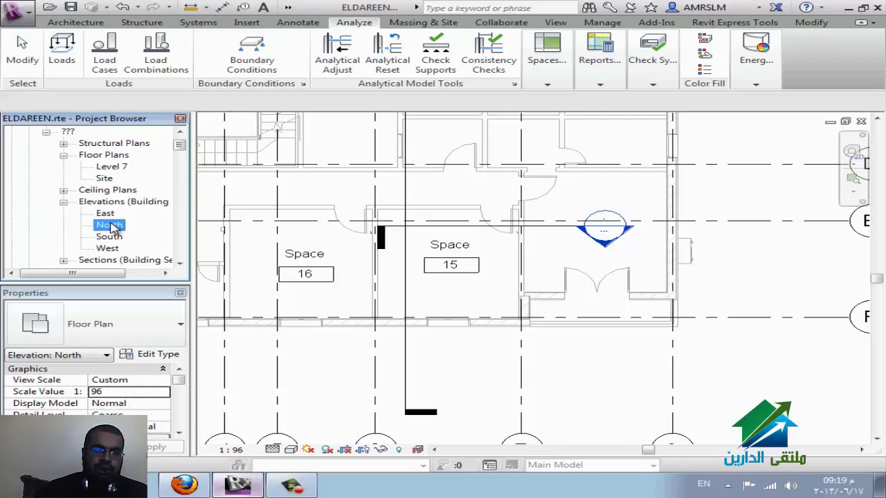
{"action": "double_click", "coordinate": [109, 225]}
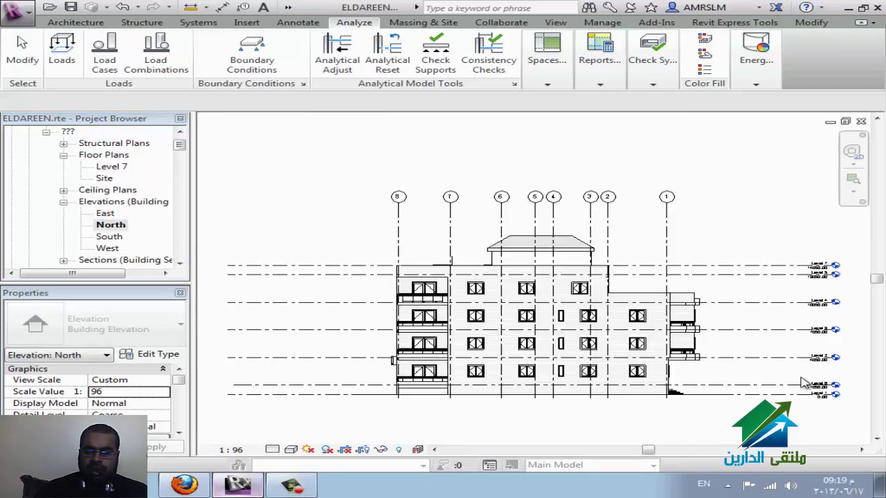
{"action": "scroll", "coordinate": [803, 382], "scroll_direction": "up", "scroll_amount": 3}
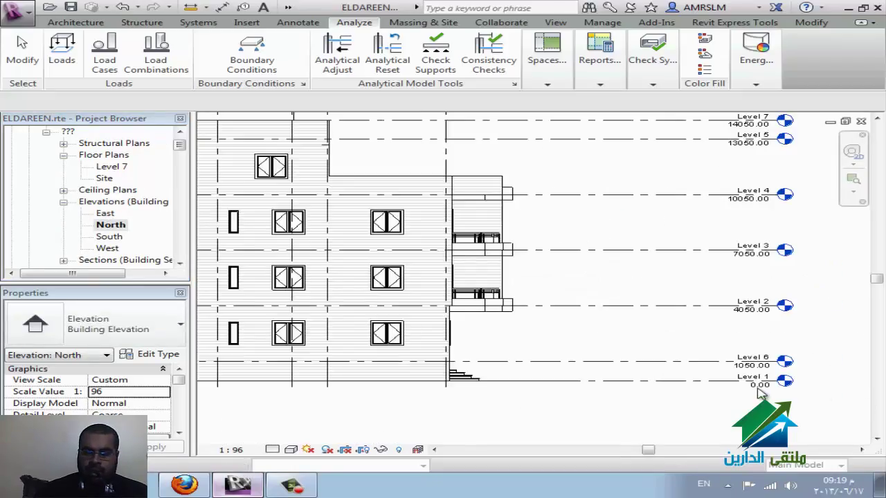
{"action": "scroll", "coordinate": [759, 393], "scroll_direction": "up", "scroll_amount": 2}
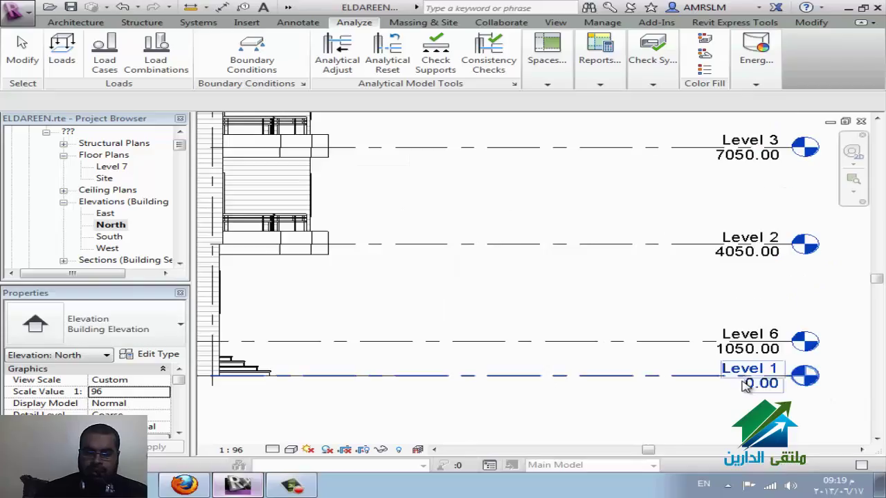
{"action": "left_click", "coordinate": [755, 339]}
{"action": "left_click", "coordinate": [274, 449]}
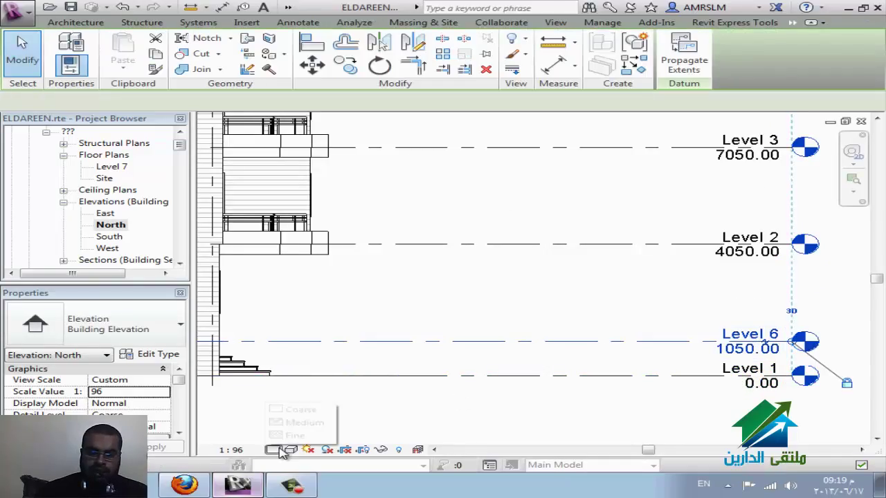
{"action": "left_click", "coordinate": [290, 435]}
{"action": "left_click", "coordinate": [291, 449]}
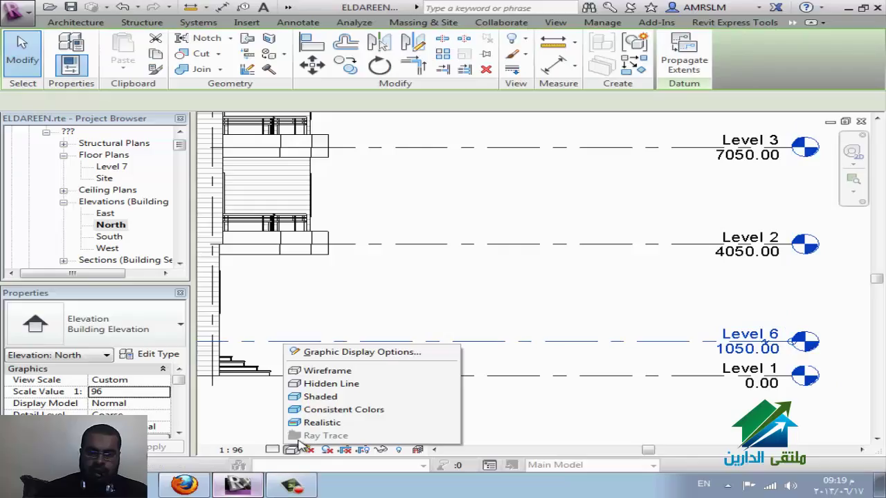
{"action": "left_click", "coordinate": [339, 374]}
{"action": "key", "text": "Escape"}
{"action": "scroll", "coordinate": [502, 380], "scroll_direction": "down", "scroll_amount": 1}
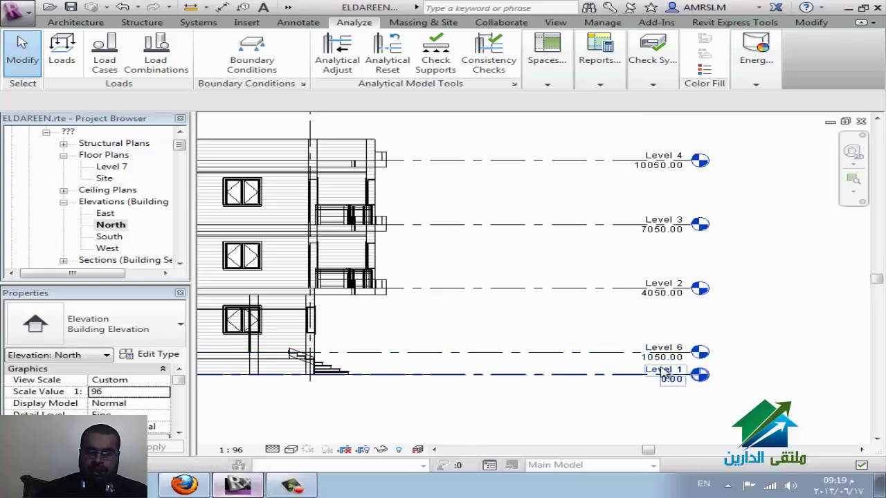
Change the Level 1 level name to ground in the elevation
{"action": "left_click", "coordinate": [664, 372]}
{"action": "double_click", "coordinate": [665, 372]}
{"action": "type", "text": "ground"}
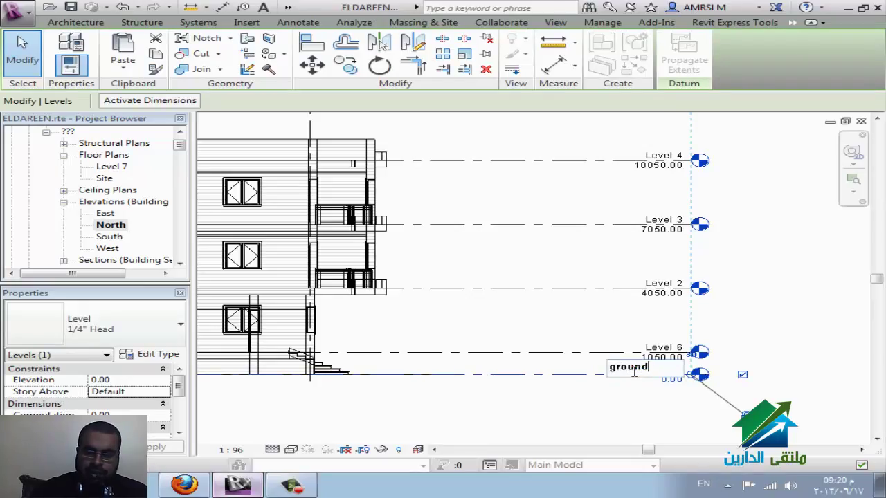
{"action": "key", "text": "Return"}
{"action": "key", "text": "Return"}
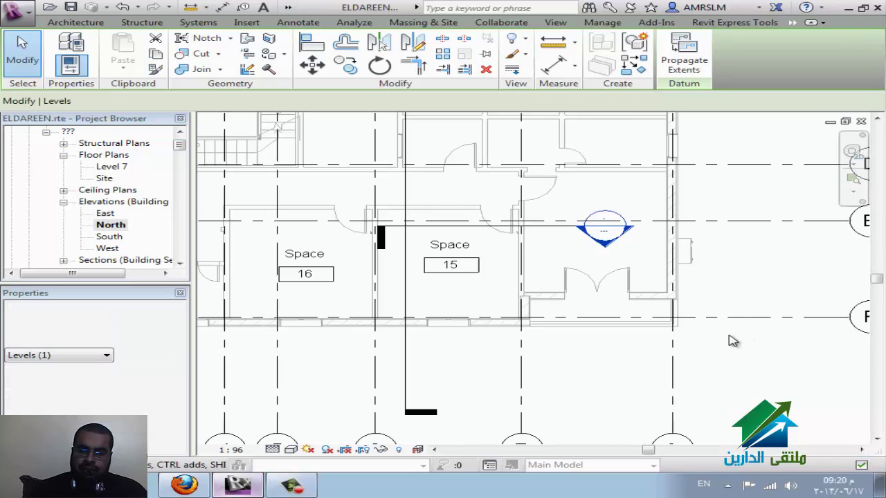
Rename space 15 to 'عان' by editing its tag's Space label
{"action": "scroll", "coordinate": [563, 330], "scroll_direction": "down", "scroll_amount": 3}
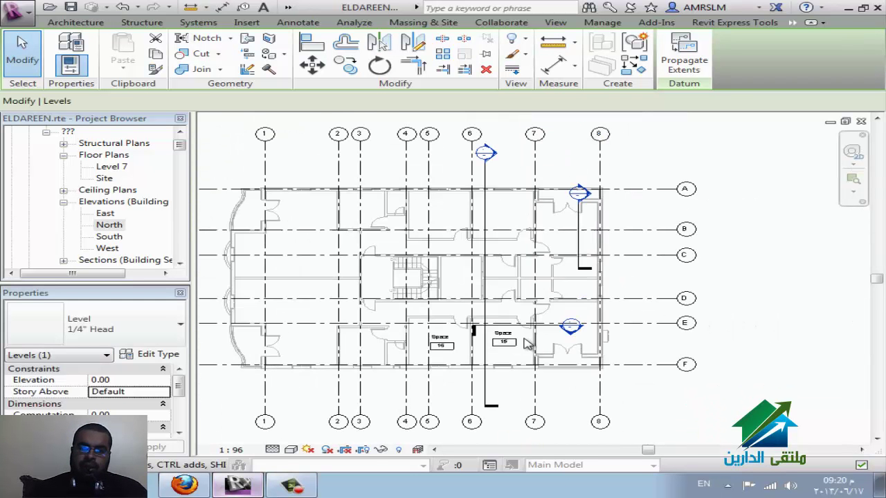
{"action": "left_click", "coordinate": [429, 197]}
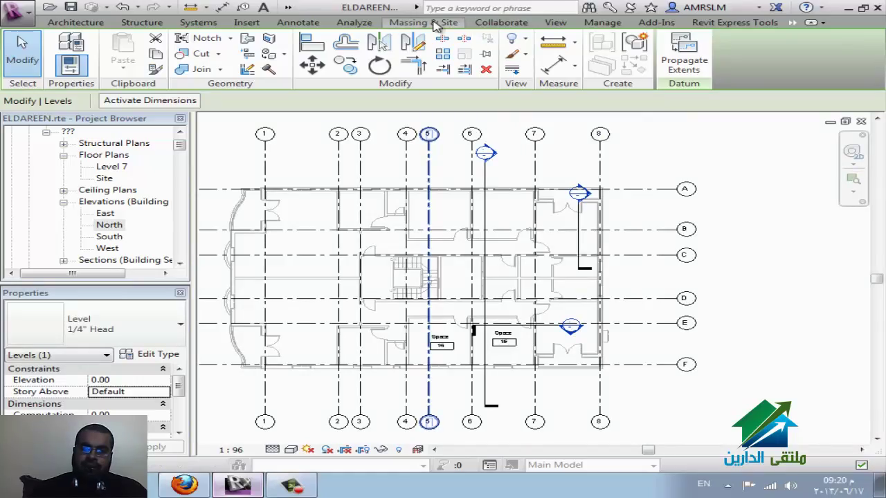
{"action": "key", "text": "Escape"}
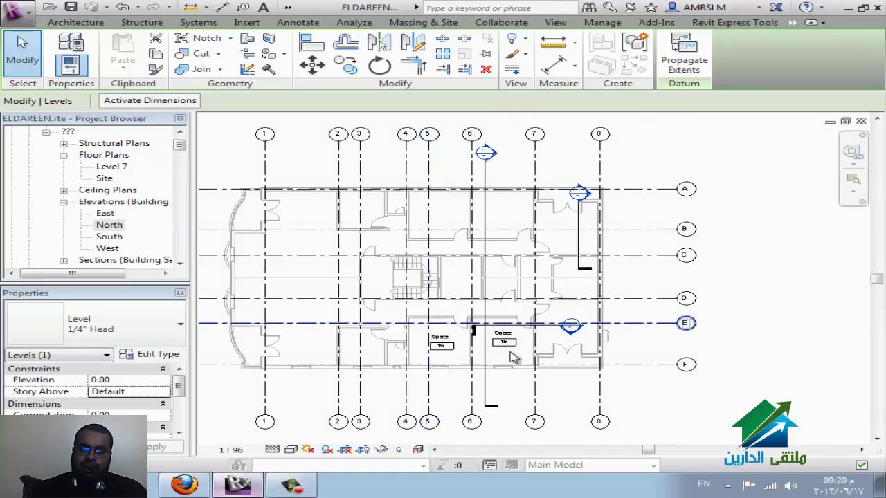
{"action": "scroll", "coordinate": [515, 337], "scroll_direction": "up", "scroll_amount": 3}
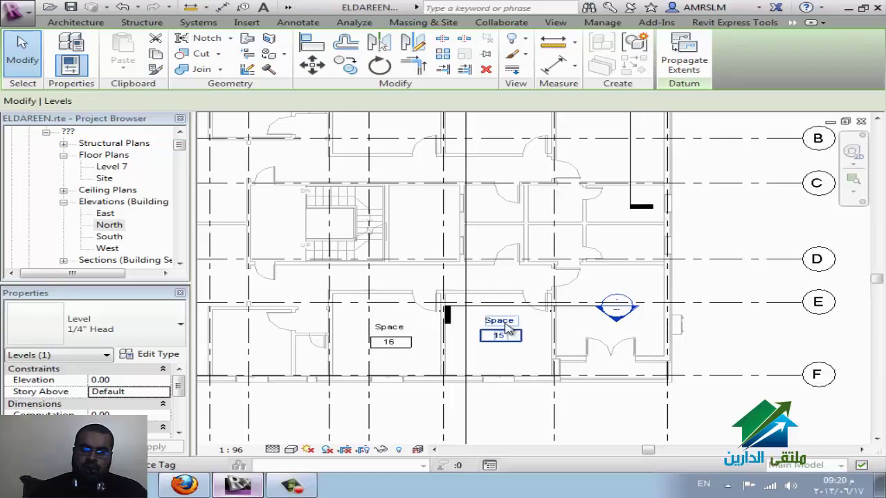
{"action": "left_click", "coordinate": [502, 332]}
{"action": "left_click", "coordinate": [513, 322]}
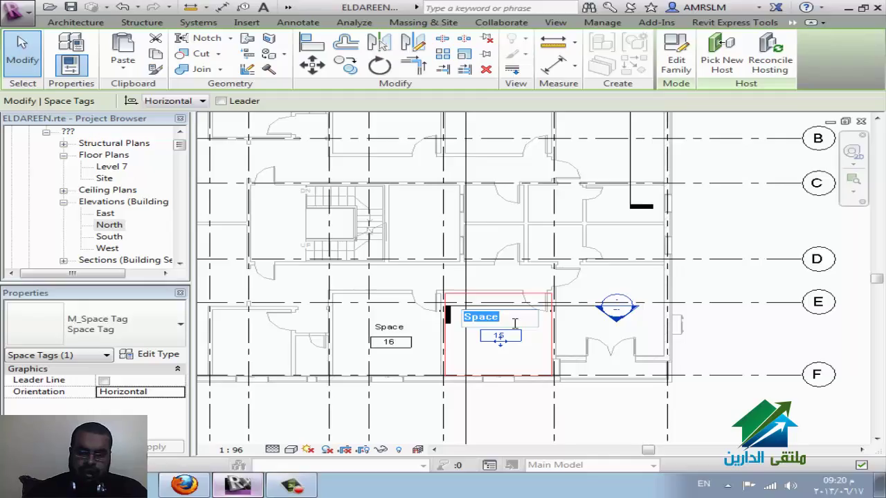
{"action": "key", "text": "alt+shift"}
{"action": "type", "text": "ع"}
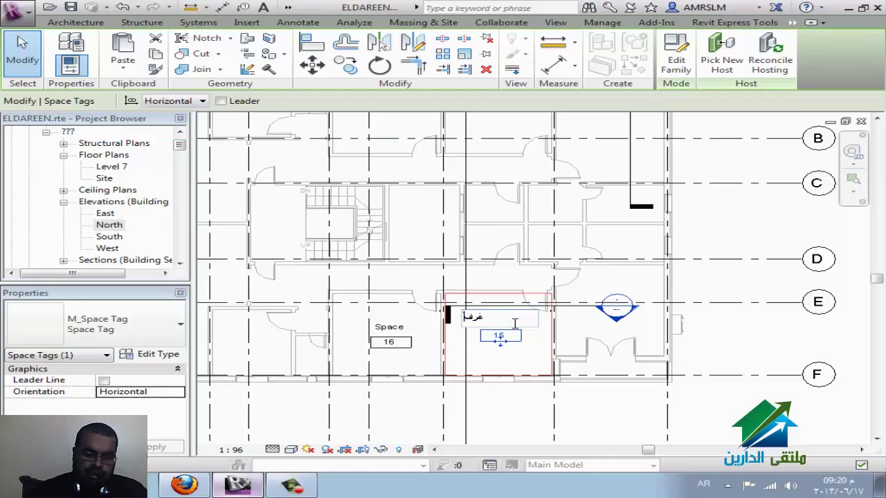
{"action": "type", "text": "الفيرا"}
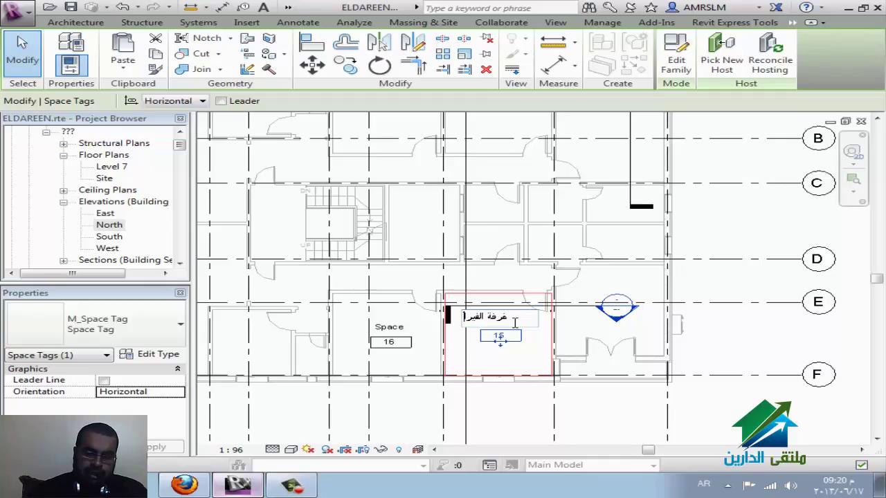
{"action": "type", "text": "ن"}
{"action": "left_click", "coordinate": [517, 328]}
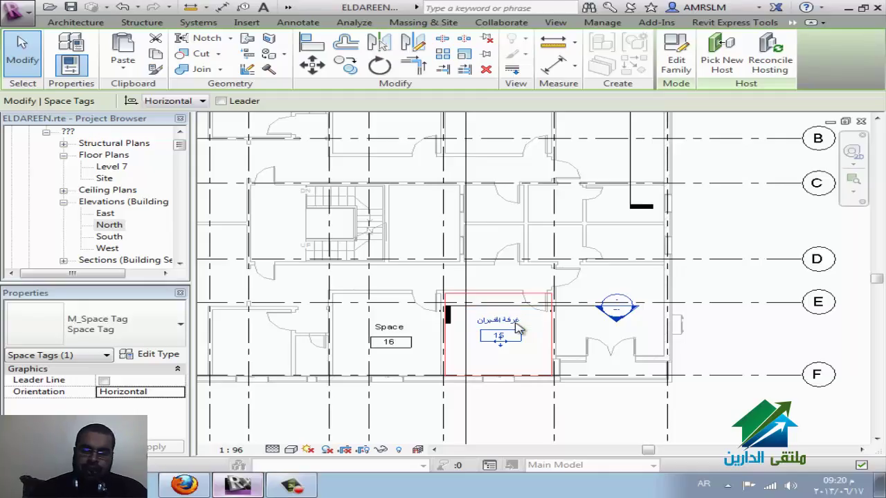
Switch space 15's tag to Space Tag With Area, showing 6392055 mm²
{"action": "left_click", "coordinate": [179, 325]}
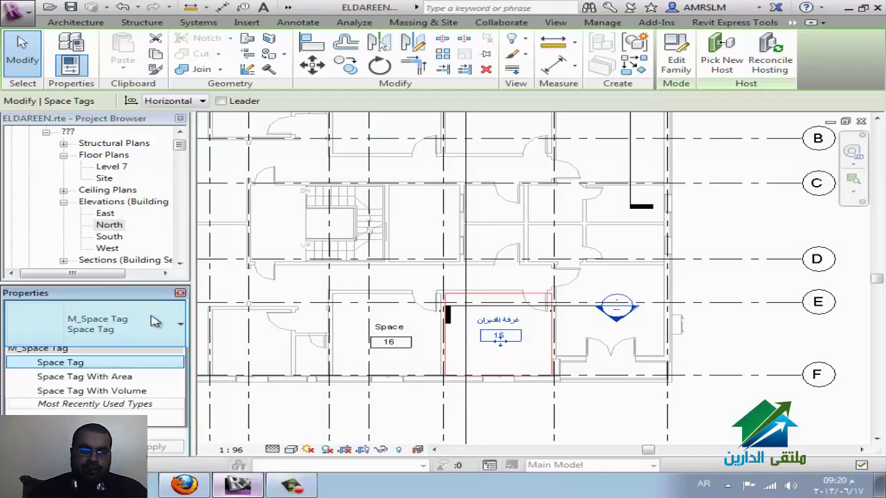
{"action": "left_click", "coordinate": [143, 384]}
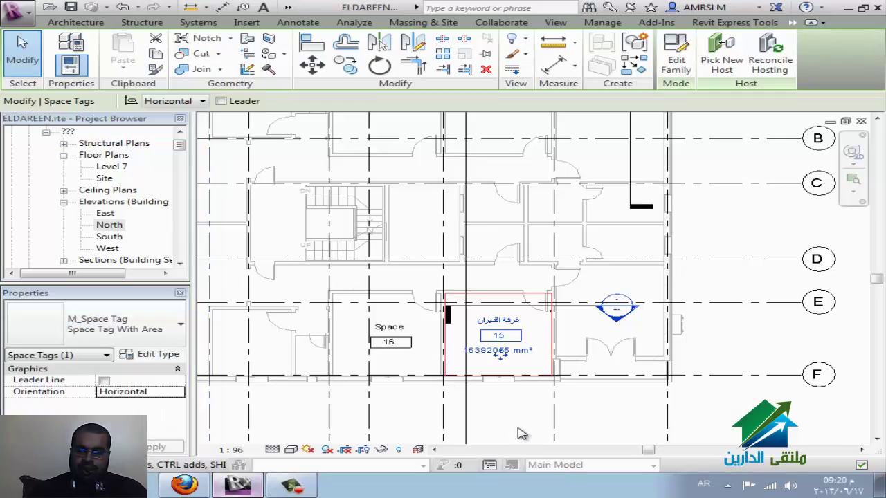
{"action": "left_click", "coordinate": [125, 331]}
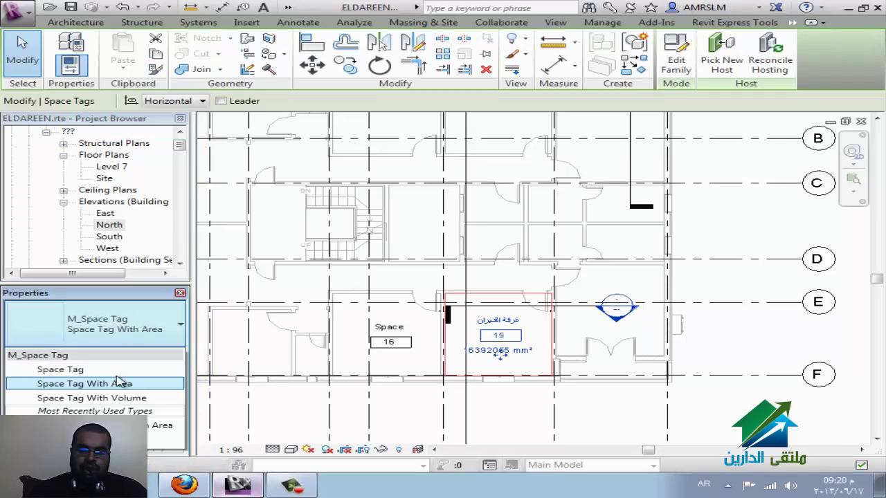
{"action": "left_click", "coordinate": [125, 399]}
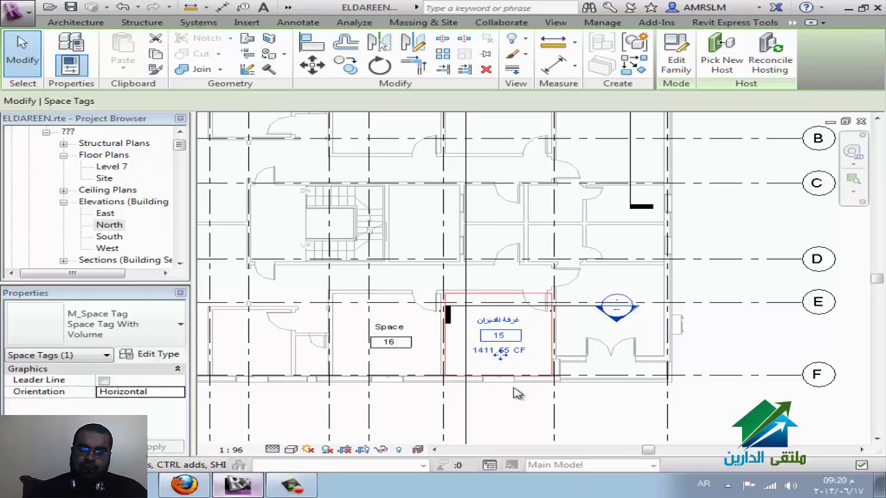
{"action": "left_click", "coordinate": [158, 329]}
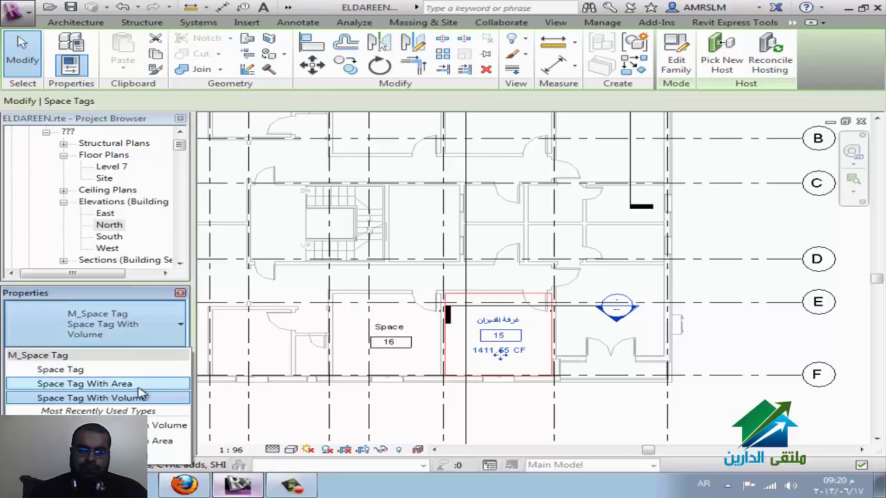
{"action": "left_click", "coordinate": [155, 385]}
{"action": "left_click", "coordinate": [511, 294]}
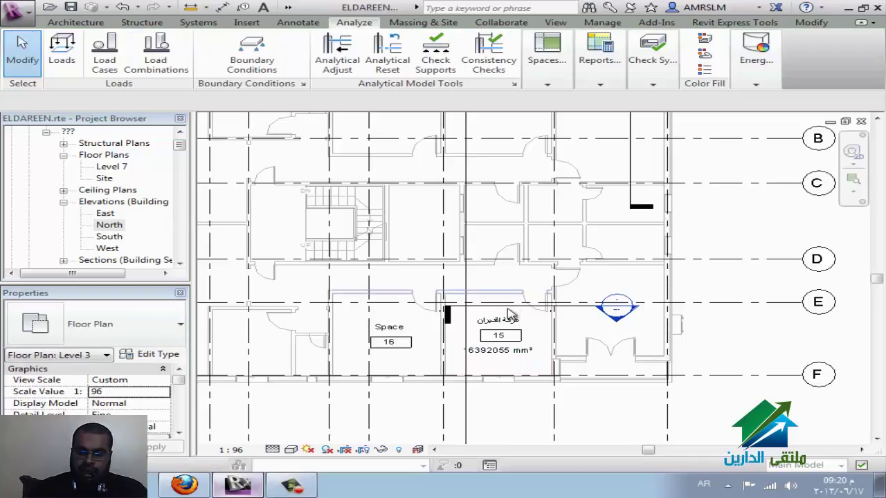
Nudge the grid E wall down slightly so space 15's tag reads 5994295 mm²
{"action": "left_click", "coordinate": [508, 307]}
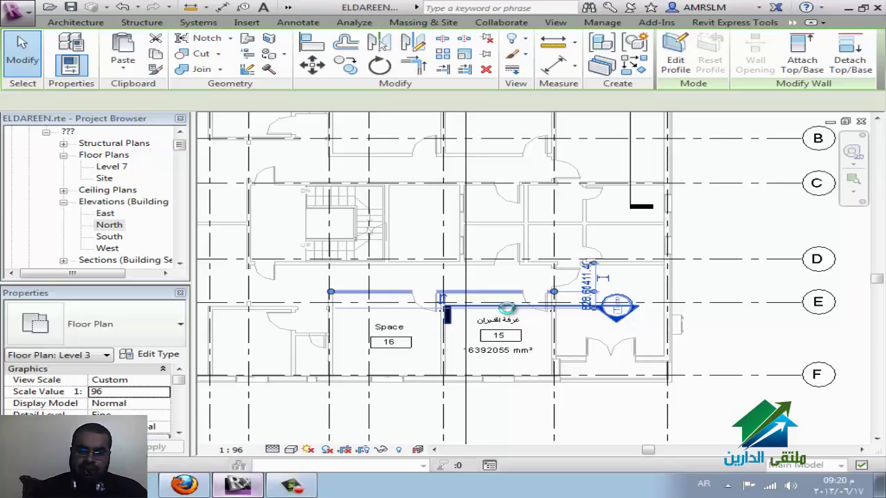
{"action": "left_click_drag", "start_coordinate": [507, 308], "coordinate": [508, 313]}
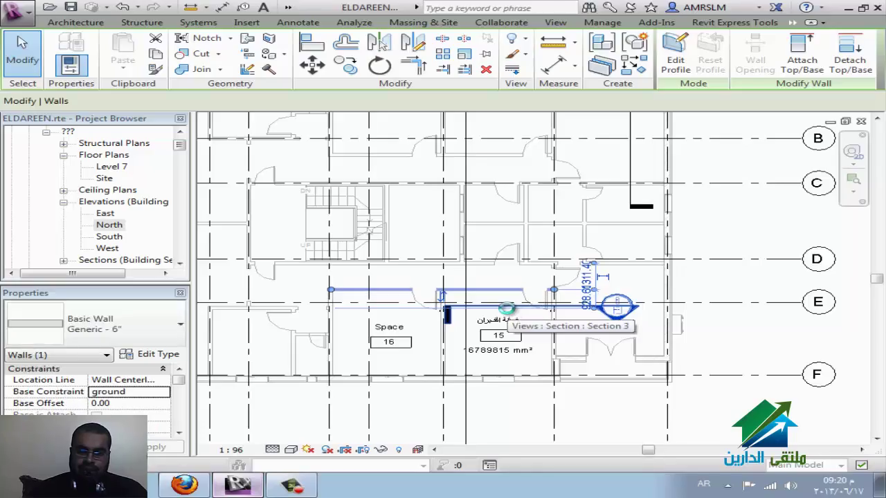
{"action": "left_click_drag", "start_coordinate": [507, 308], "coordinate": [510, 312]}
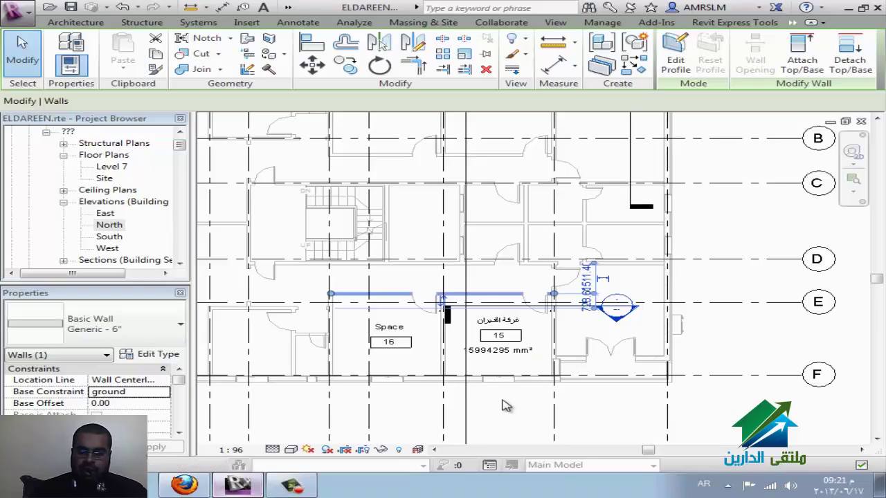
{"action": "left_click", "coordinate": [509, 410]}
Set the Project Units area format to Square meters, rounded to the nearest 10
{"action": "key", "text": "alt+shift"}
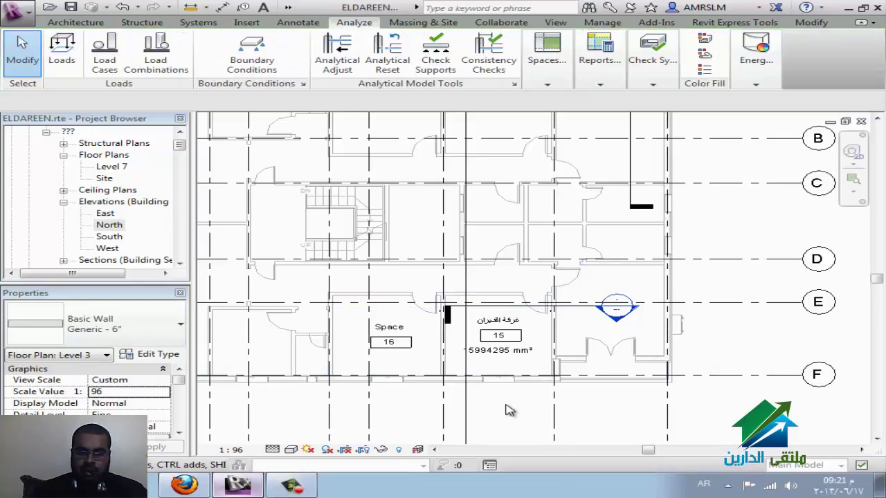
{"action": "key", "text": "u"}
{"action": "key", "text": "n"}
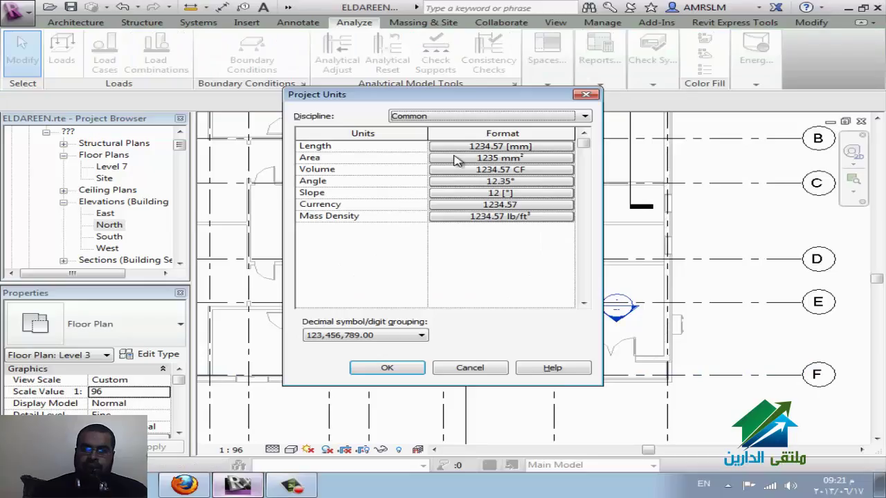
{"action": "left_click", "coordinate": [527, 159]}
{"action": "left_click", "coordinate": [477, 173]}
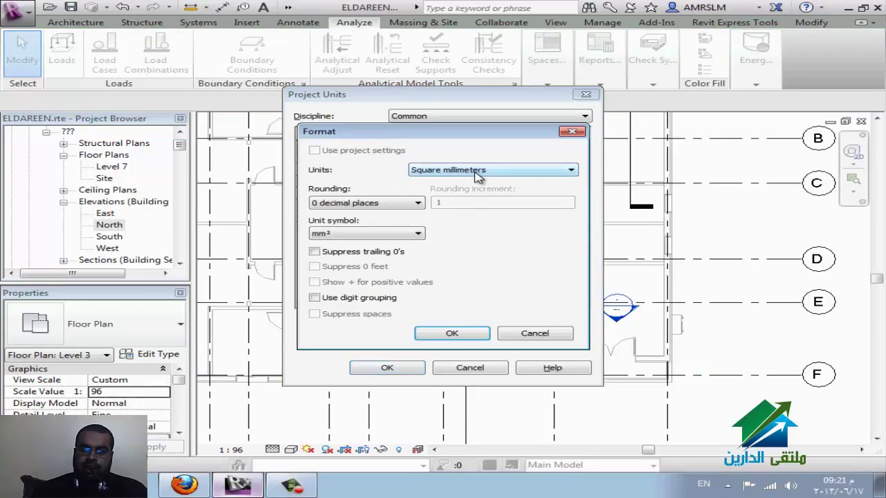
{"action": "left_click", "coordinate": [476, 174]}
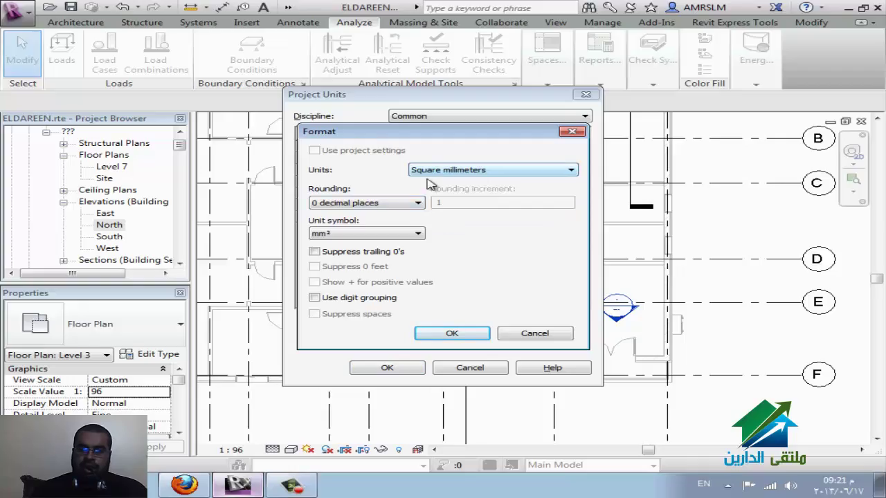
{"action": "left_click", "coordinate": [449, 170]}
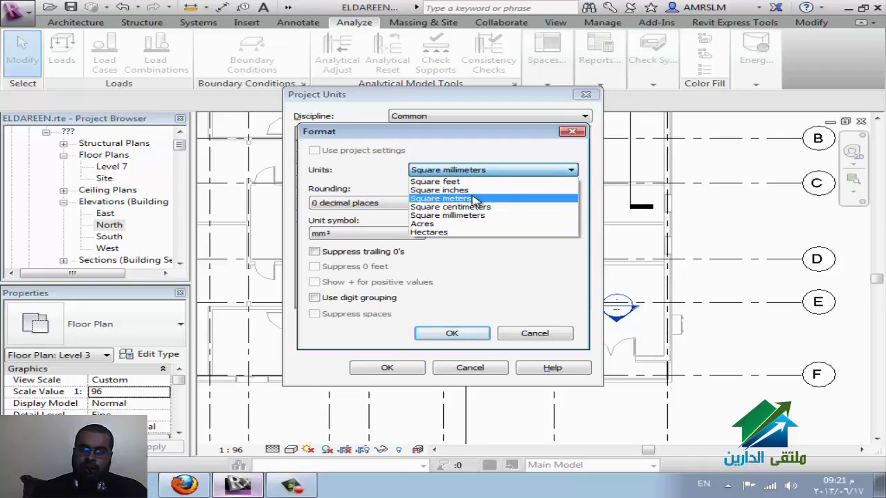
{"action": "left_click", "coordinate": [474, 199]}
{"action": "left_click", "coordinate": [397, 204]}
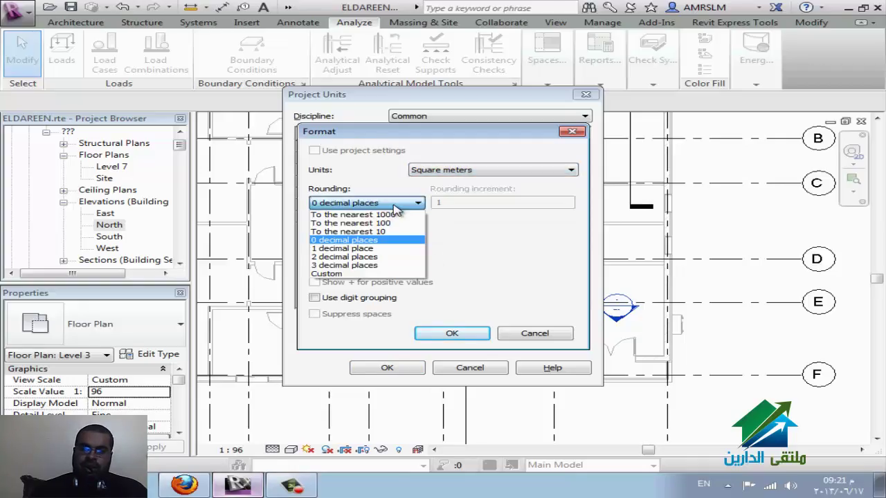
{"action": "left_click", "coordinate": [388, 231]}
{"action": "left_click", "coordinate": [462, 334]}
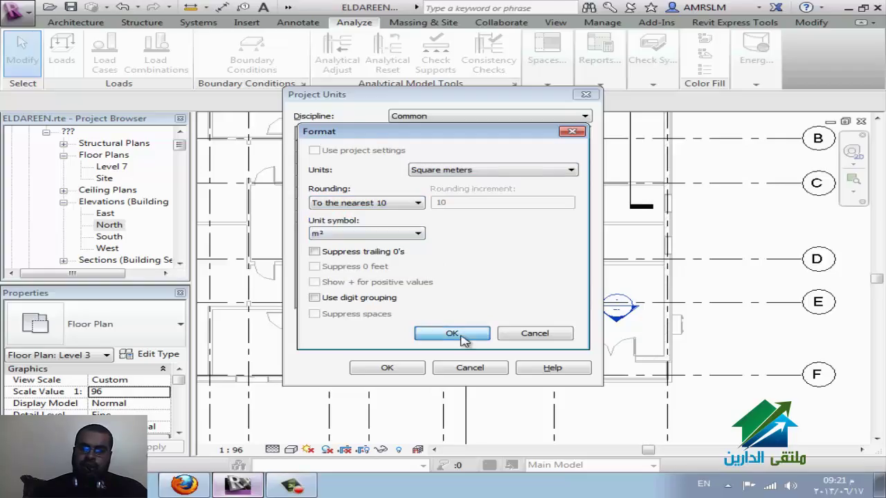
{"action": "left_click", "coordinate": [418, 371]}
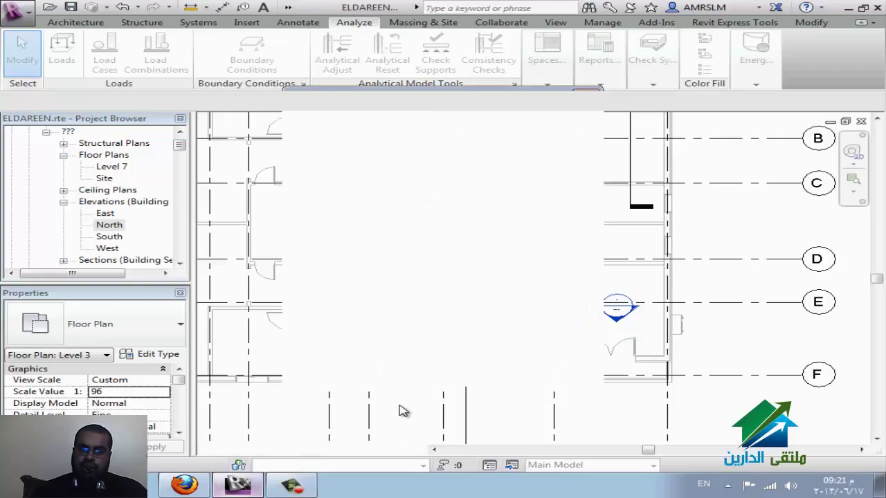
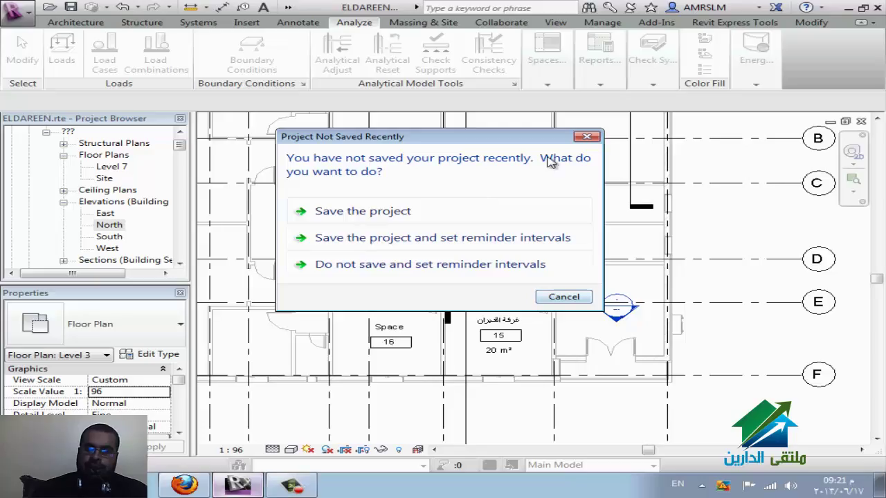
Skip the save reminder, then review the Default zone loads of spaces 11, 13, 14, 15 and 16 in Details
{"action": "left_click", "coordinate": [470, 238]}
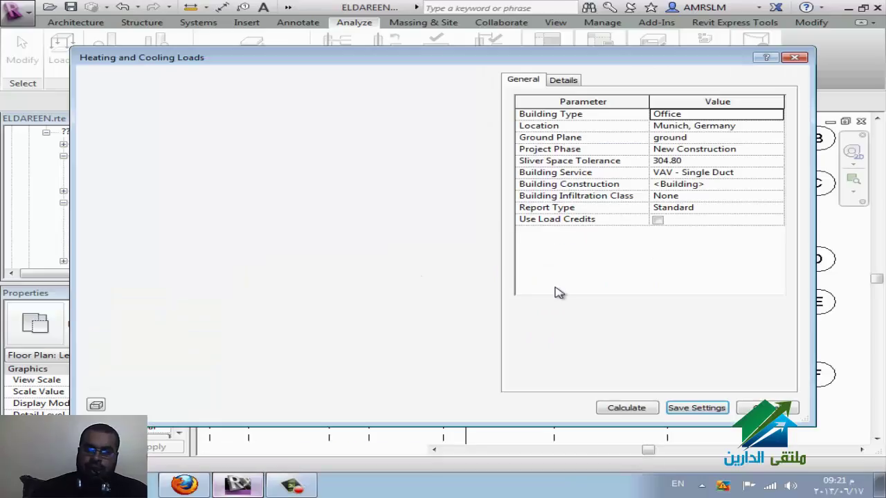
{"action": "left_click", "coordinate": [558, 82]}
{"action": "double_click", "coordinate": [583, 126]}
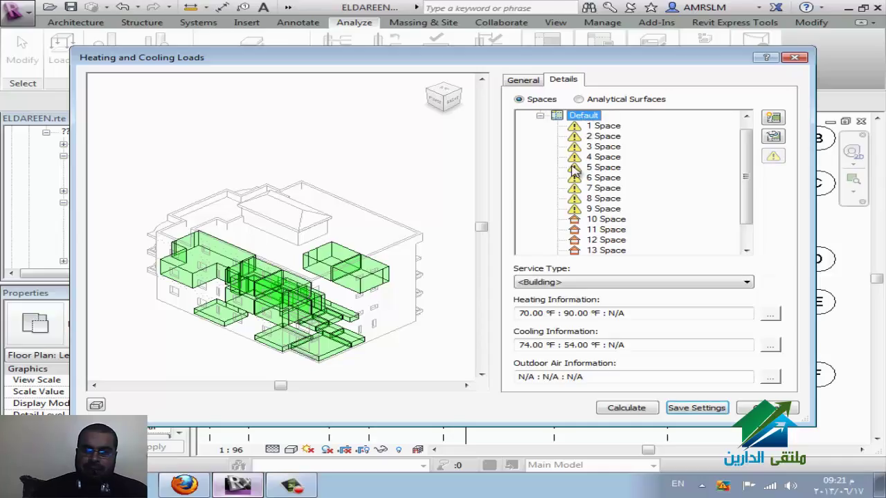
{"action": "scroll", "coordinate": [622, 194], "scroll_direction": "down", "scroll_amount": 1}
{"action": "left_click", "coordinate": [607, 218]}
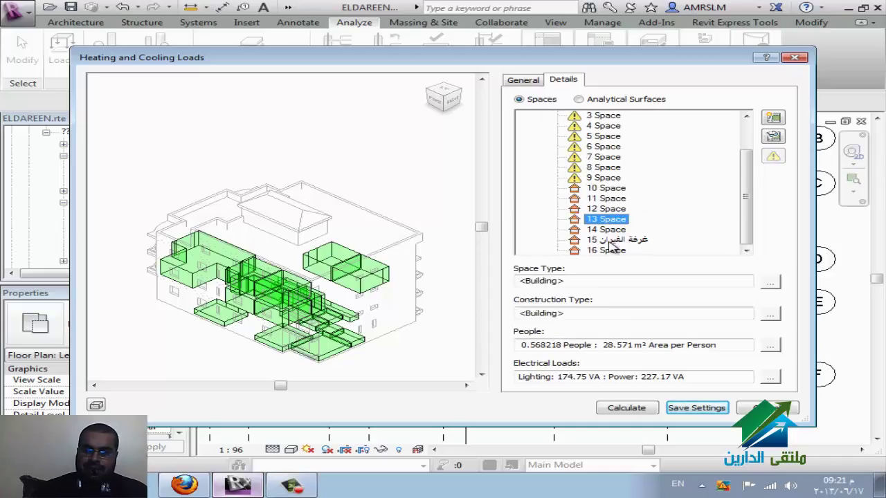
{"action": "left_click", "coordinate": [609, 239]}
{"action": "left_click", "coordinate": [606, 199]}
{"action": "left_click", "coordinate": [606, 229]}
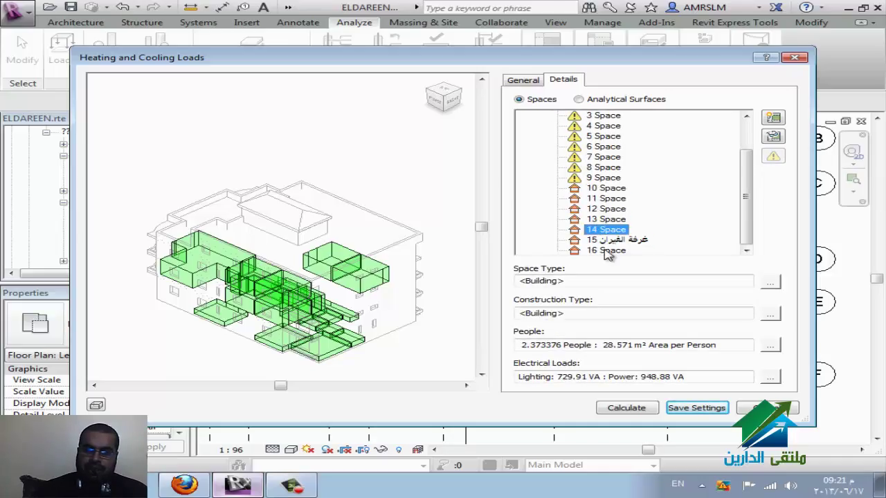
{"action": "left_click", "coordinate": [606, 250]}
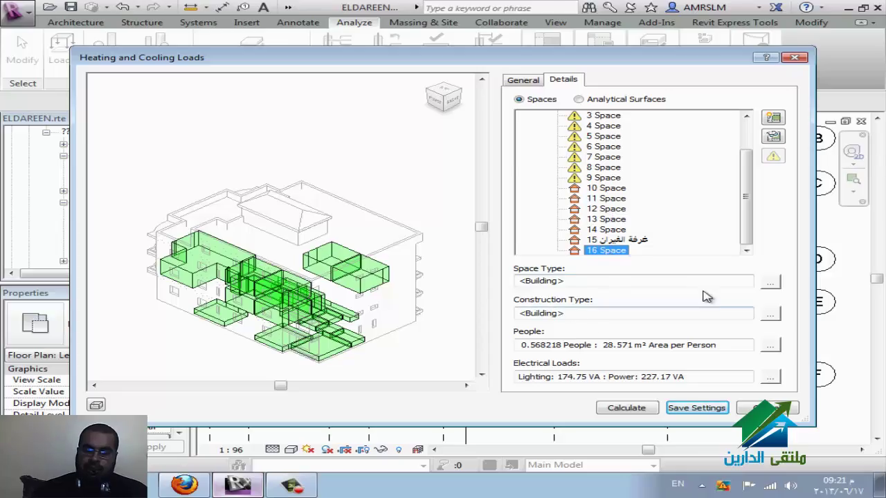
Inspect the space type's energy settings and lighting schedule, closing without changes
{"action": "left_click", "coordinate": [769, 282]}
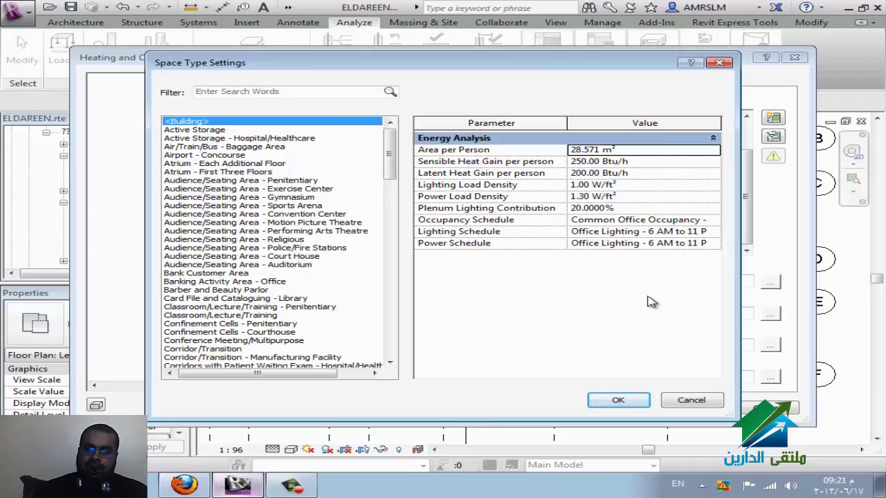
{"action": "left_click", "coordinate": [703, 231]}
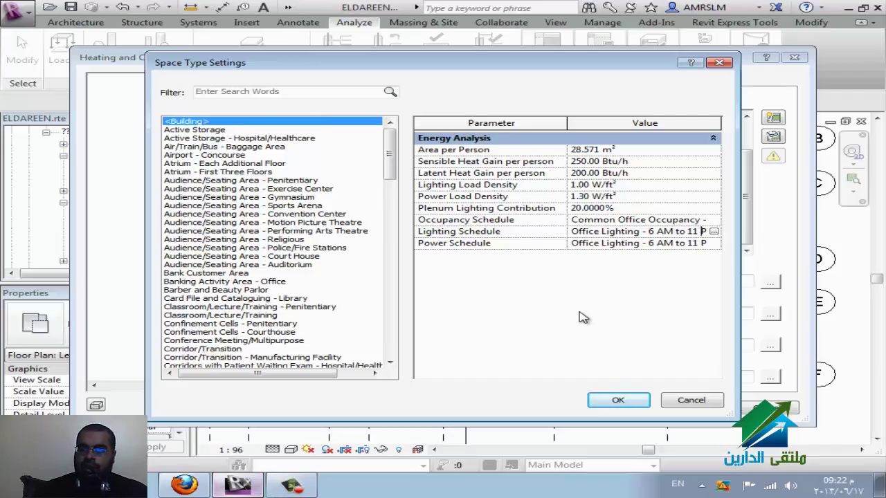
{"action": "left_click", "coordinate": [692, 402]}
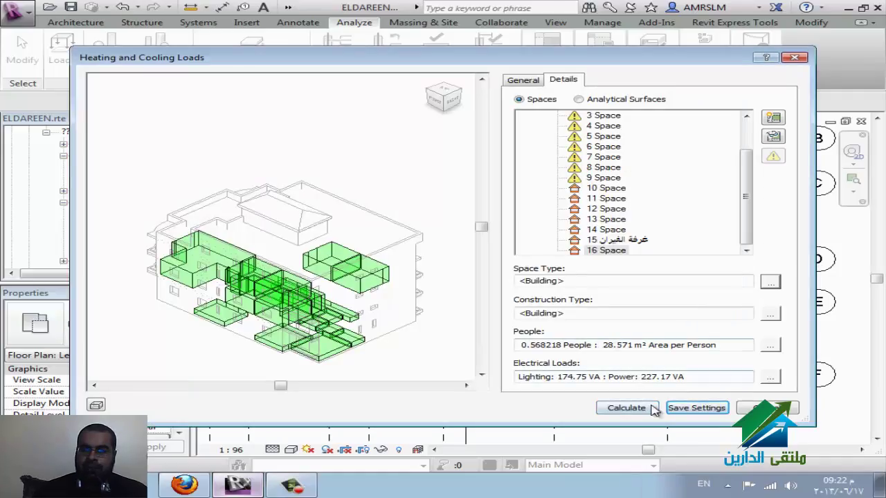
Highlight 13 Space and isolate it in the 3D preview
{"action": "left_click", "coordinate": [599, 200]}
{"action": "left_click", "coordinate": [604, 231]}
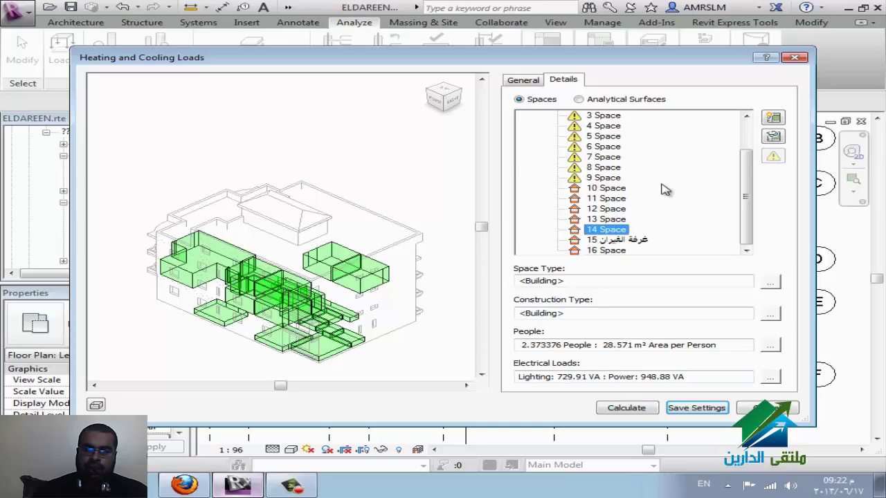
{"action": "left_click", "coordinate": [773, 119]}
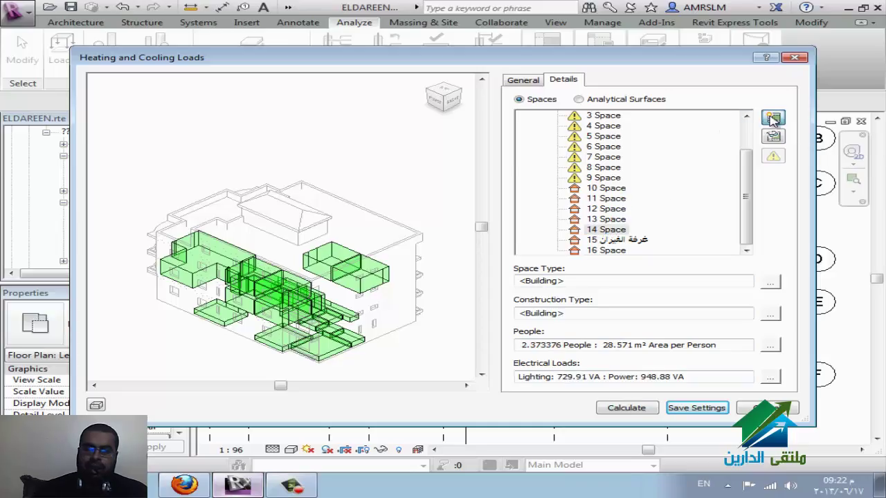
{"action": "left_click", "coordinate": [606, 219]}
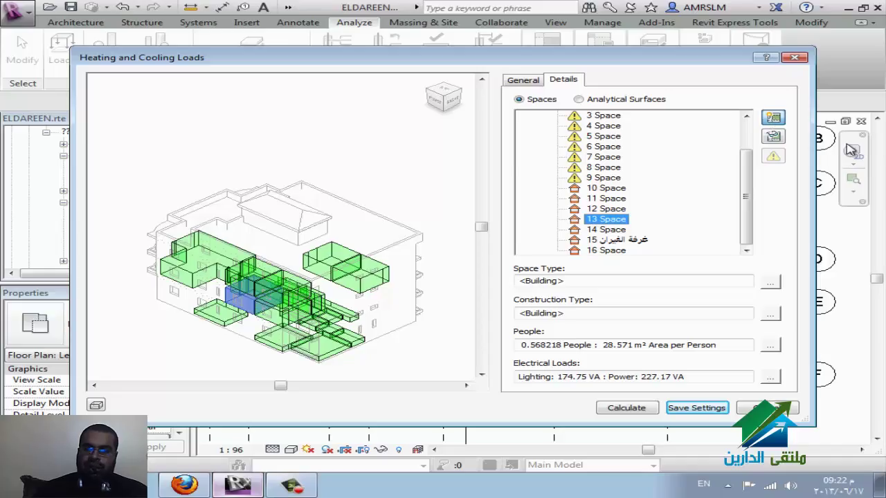
{"action": "left_click", "coordinate": [773, 136]}
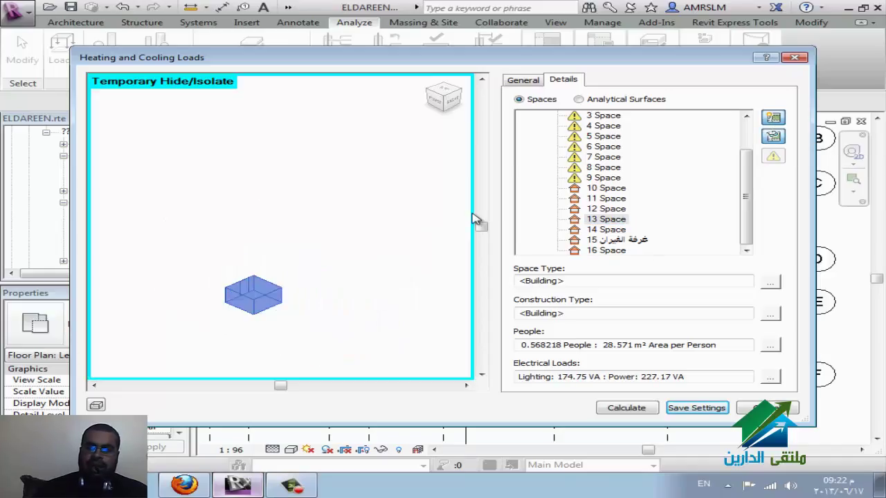
Calculate loads, scroll through Loads Report (1) with 49,635.5 Btu/h peak cooling, then close it
{"action": "left_click", "coordinate": [626, 409]}
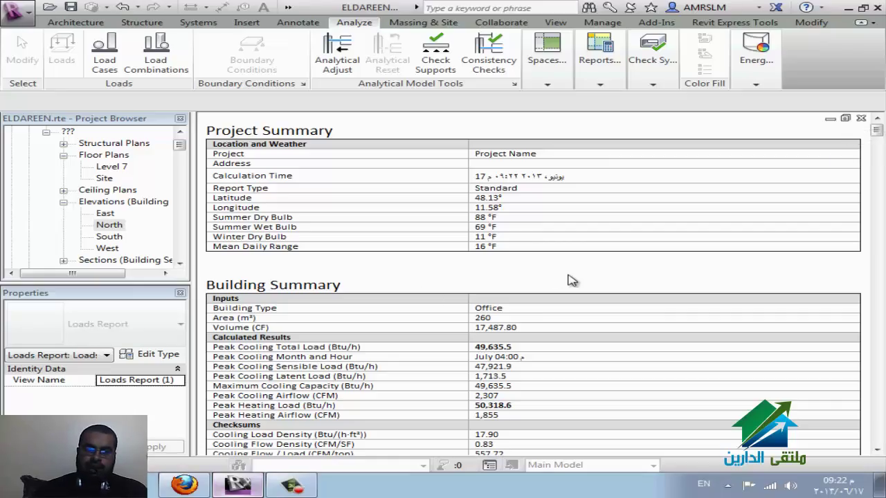
{"action": "scroll", "coordinate": [548, 343], "scroll_direction": "down", "scroll_amount": 5}
{"action": "scroll", "coordinate": [553, 312], "scroll_direction": "down", "scroll_amount": 5}
{"action": "scroll", "coordinate": [559, 276], "scroll_direction": "down", "scroll_amount": 5}
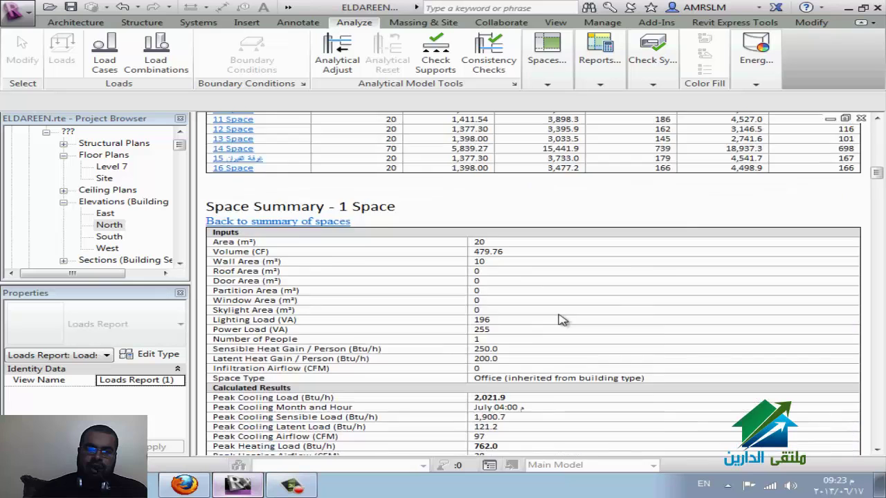
{"action": "scroll", "coordinate": [559, 290], "scroll_direction": "down", "scroll_amount": 5}
{"action": "scroll", "coordinate": [560, 315], "scroll_direction": "down", "scroll_amount": 5}
{"action": "scroll", "coordinate": [560, 314], "scroll_direction": "down", "scroll_amount": 5}
{"action": "scroll", "coordinate": [560, 314], "scroll_direction": "down", "scroll_amount": 5}
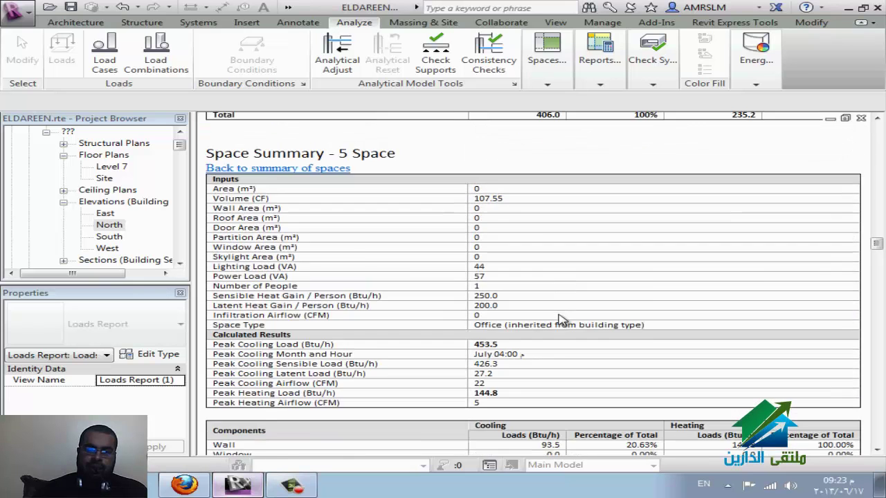
{"action": "scroll", "coordinate": [482, 370], "scroll_direction": "down", "scroll_amount": 5}
{"action": "scroll", "coordinate": [482, 370], "scroll_direction": "down", "scroll_amount": 3}
{"action": "scroll", "coordinate": [483, 370], "scroll_direction": "down", "scroll_amount": 3}
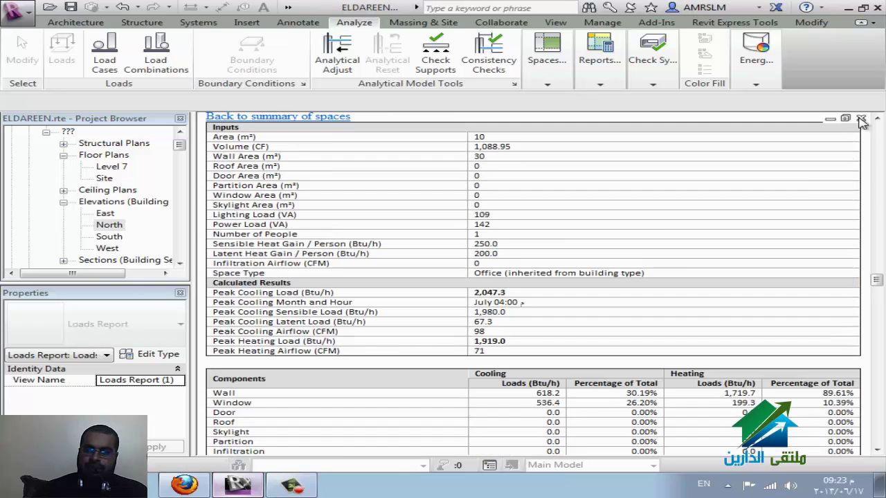
{"action": "left_click", "coordinate": [861, 120]}
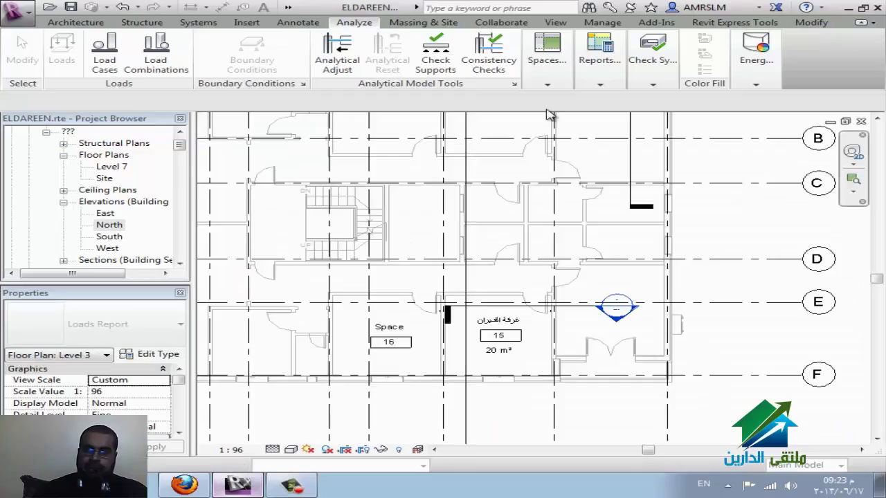
Open Project Units with UN and review the HVAC units, including the Air Flow format options
{"action": "left_click", "coordinate": [599, 59]}
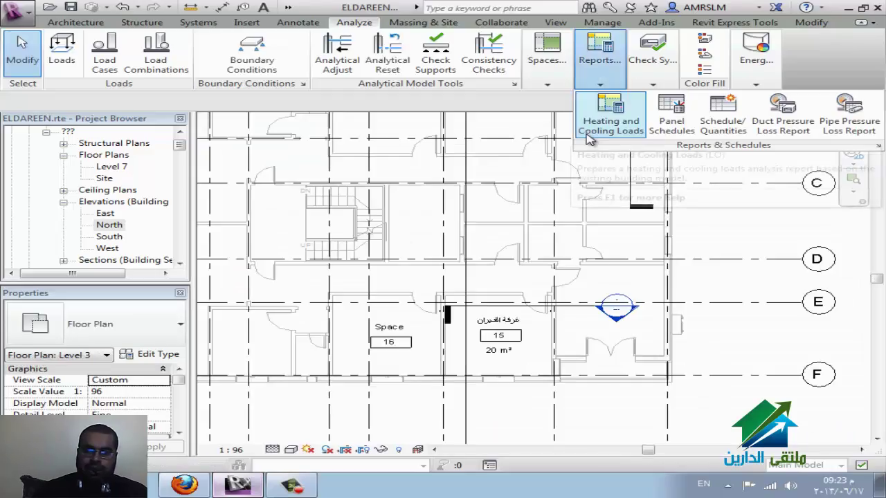
{"action": "key", "text": "u"}
{"action": "key", "text": "n"}
{"action": "left_click", "coordinate": [427, 118]}
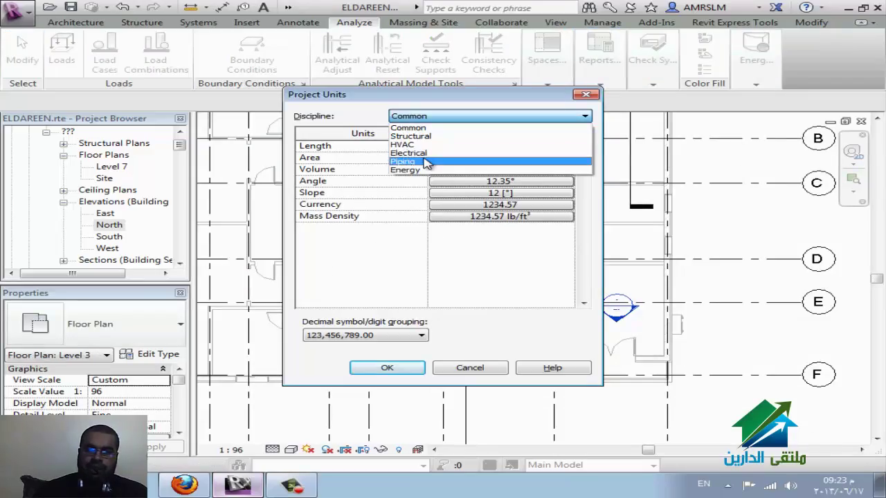
{"action": "left_click", "coordinate": [431, 144]}
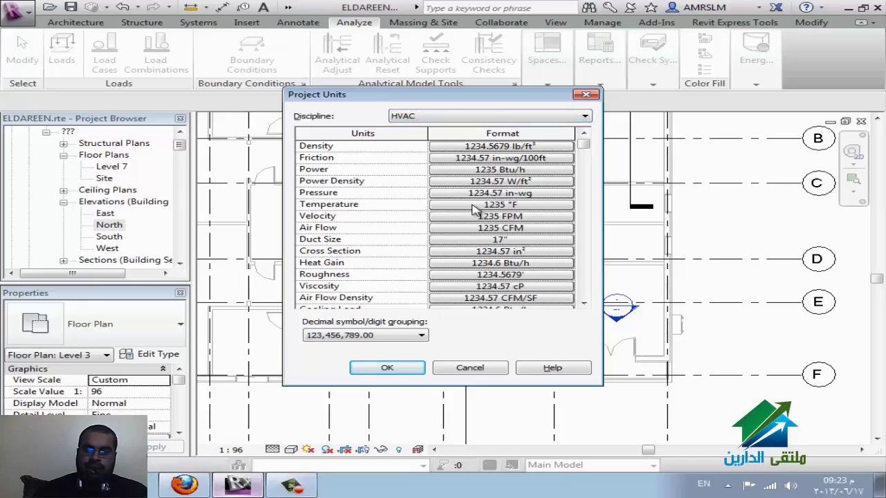
{"action": "left_click", "coordinate": [543, 228]}
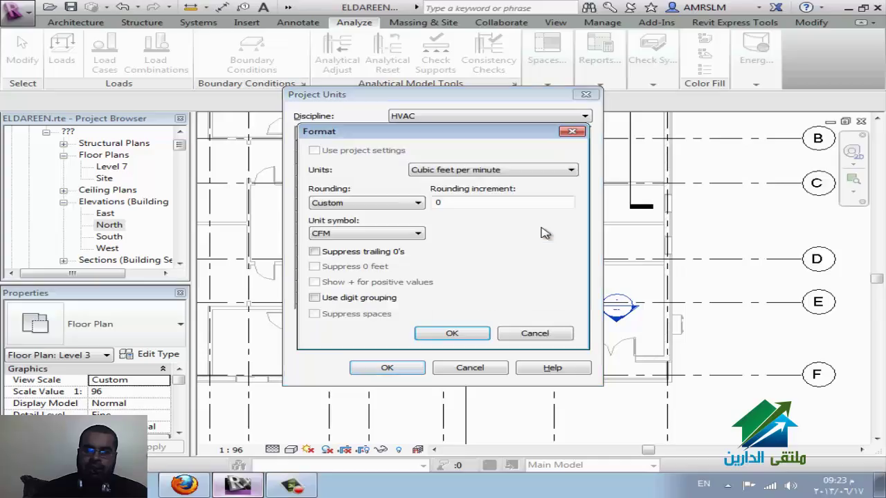
{"action": "left_click", "coordinate": [485, 170]}
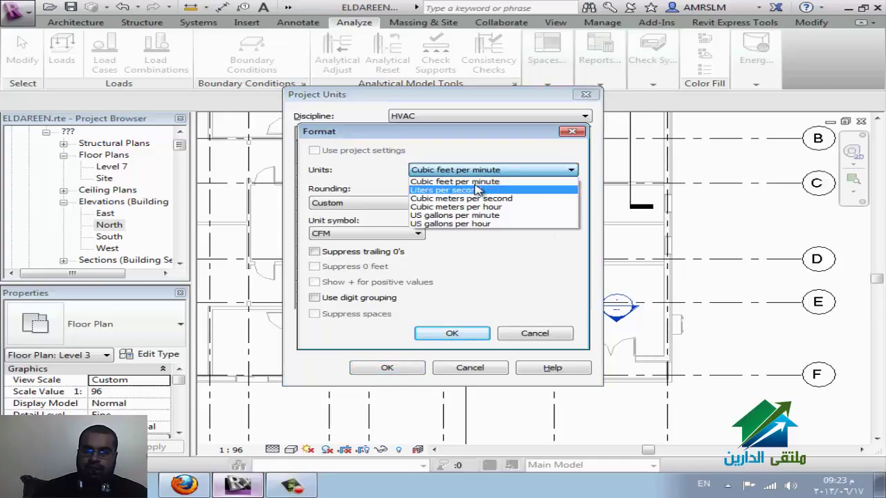
{"action": "key", "text": "Escape"}
{"action": "key", "text": "Escape"}
{"action": "scroll", "coordinate": [386, 274], "scroll_direction": "down", "scroll_amount": 1}
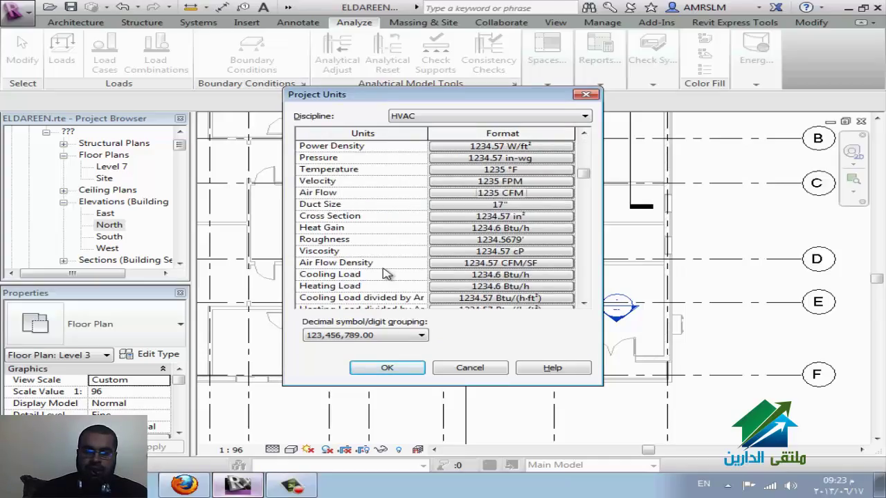
{"action": "scroll", "coordinate": [386, 274], "scroll_direction": "down", "scroll_amount": 3}
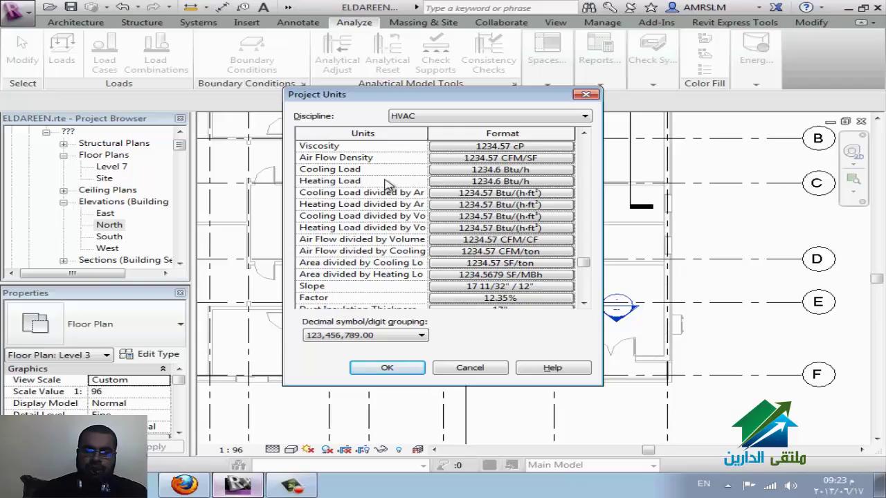
{"action": "scroll", "coordinate": [397, 195], "scroll_direction": "up", "scroll_amount": 1}
{"action": "scroll", "coordinate": [397, 195], "scroll_direction": "up", "scroll_amount": 2}
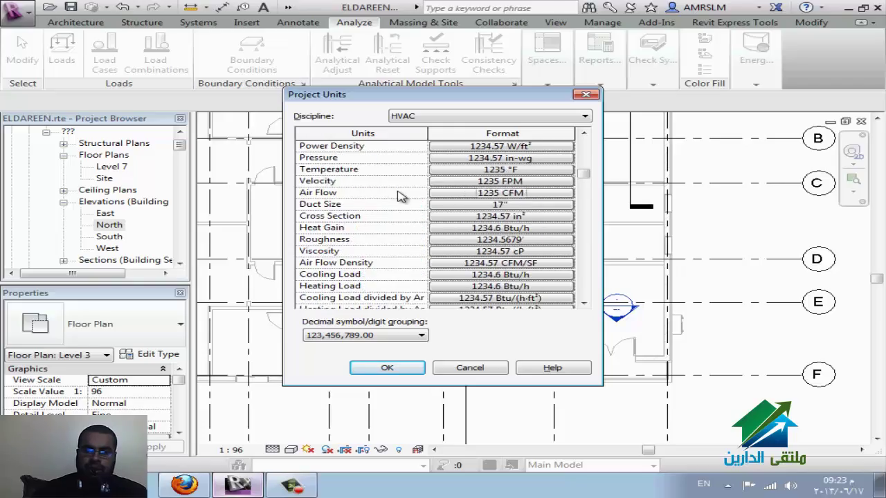
{"action": "scroll", "coordinate": [400, 197], "scroll_direction": "up", "scroll_amount": 1}
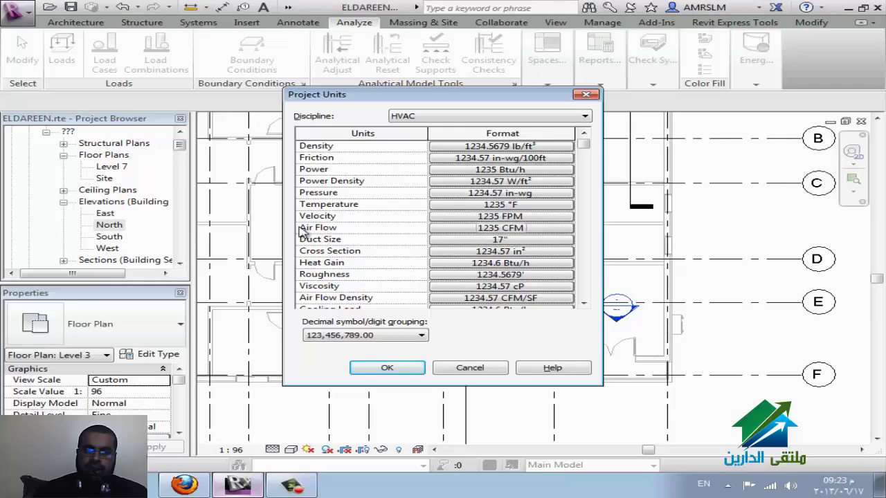
Choose Celsius for the HVAC Temperature format and confirm both dialogs
{"action": "left_click", "coordinate": [534, 206]}
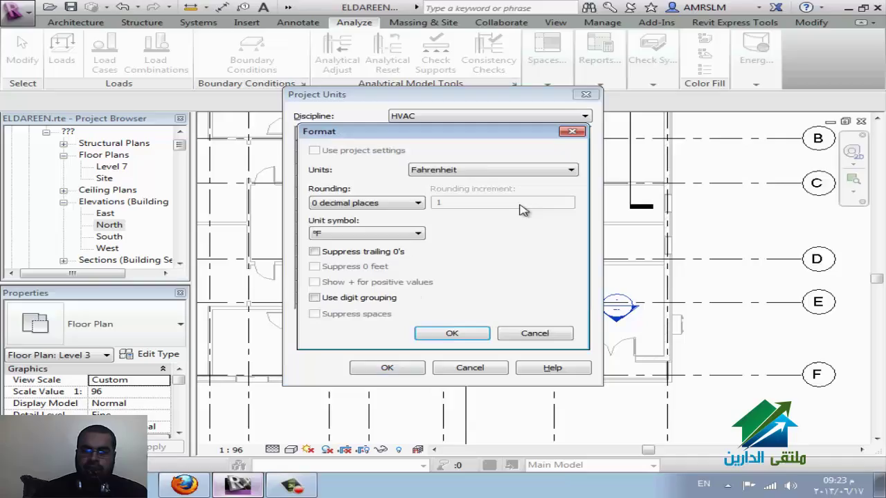
{"action": "left_click", "coordinate": [490, 171]}
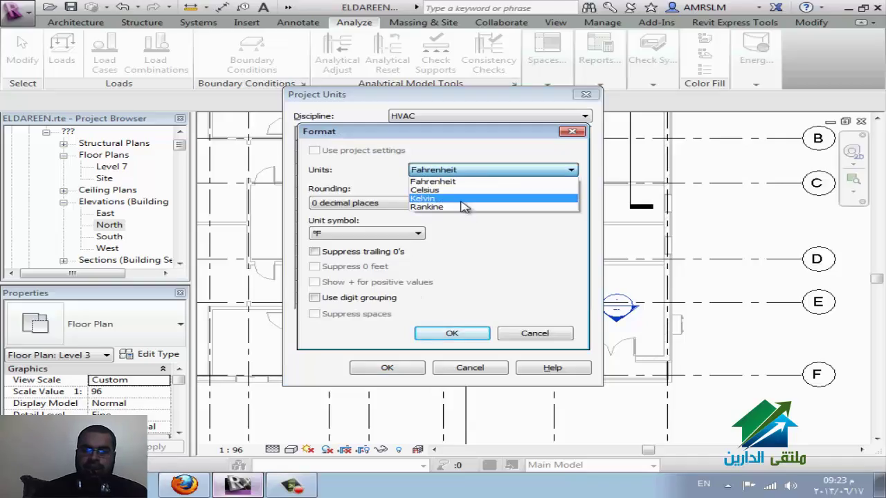
{"action": "left_click", "coordinate": [461, 197]}
{"action": "key", "text": "Return"}
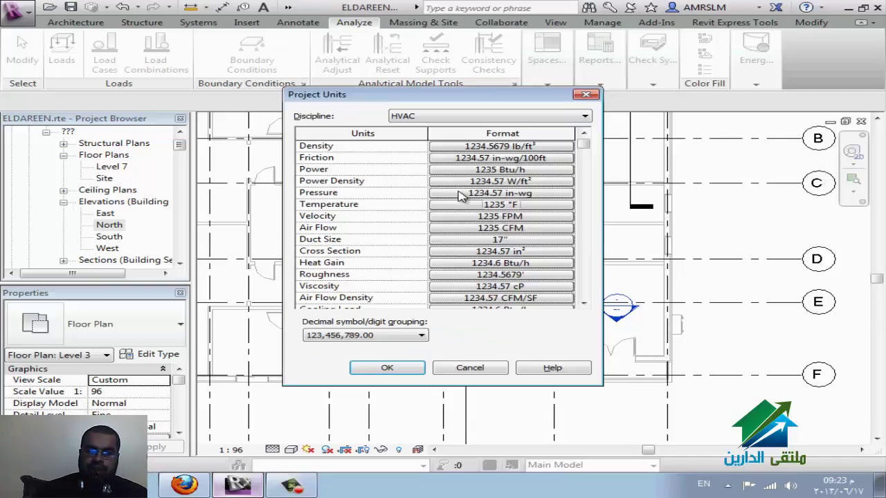
{"action": "key", "text": "Return"}
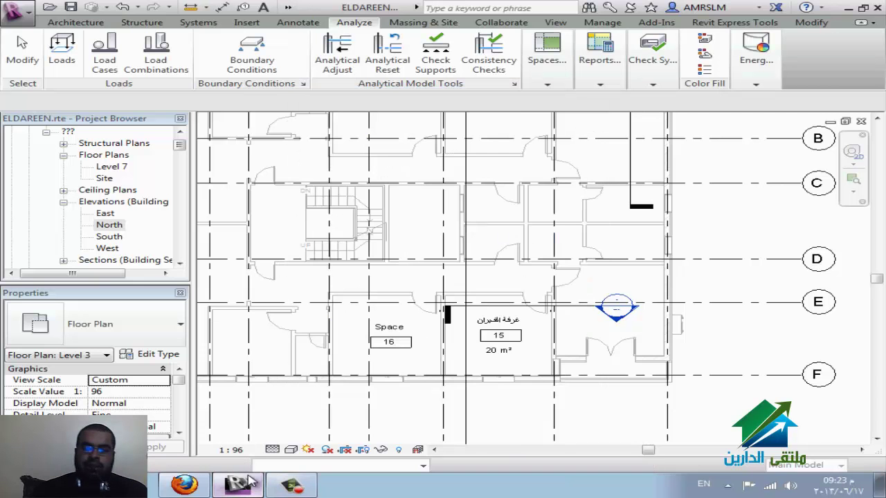
{"action": "left_click", "coordinate": [296, 477]}
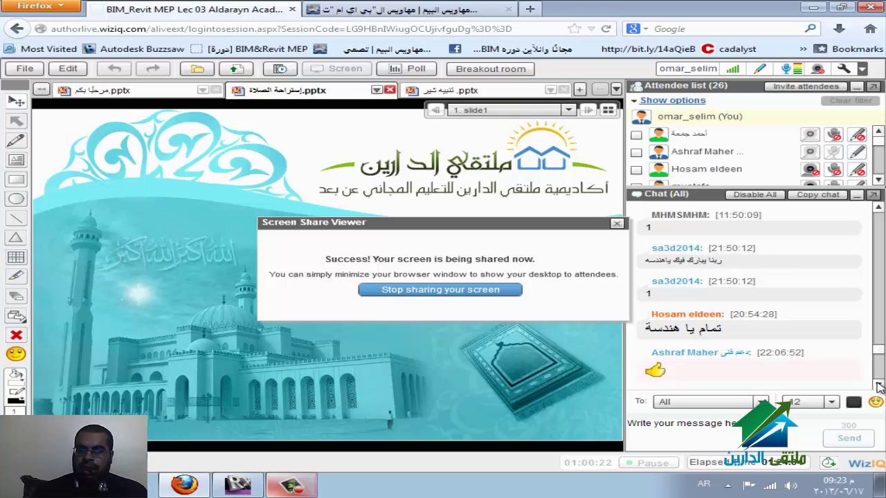
{"action": "left_click", "coordinate": [878, 384]}
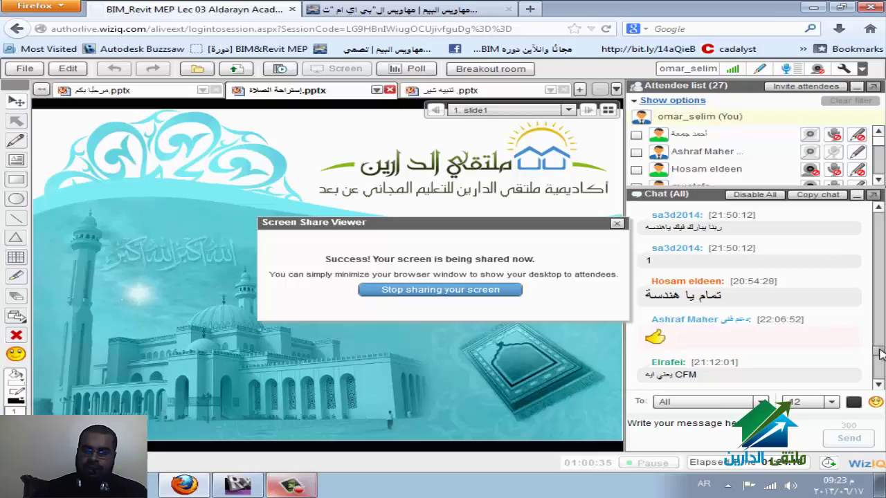
{"action": "left_click_drag", "start_coordinate": [880, 354], "coordinate": [882, 362]}
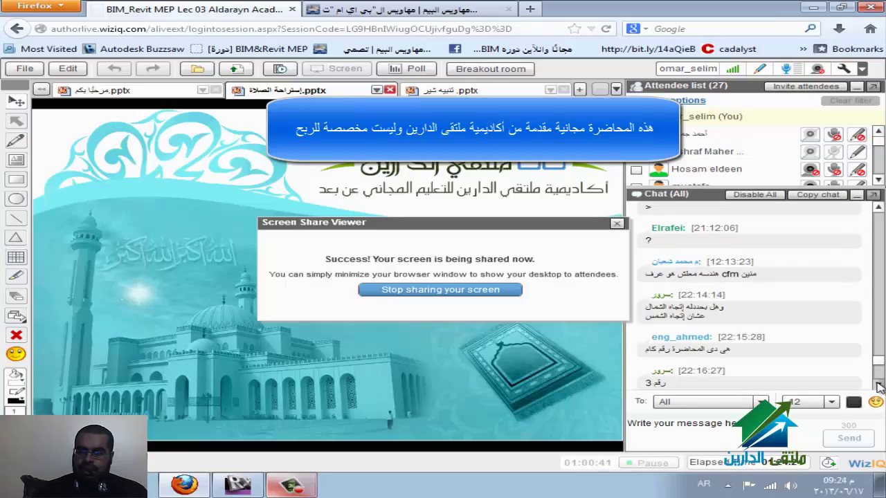
{"action": "left_click", "coordinate": [878, 386]}
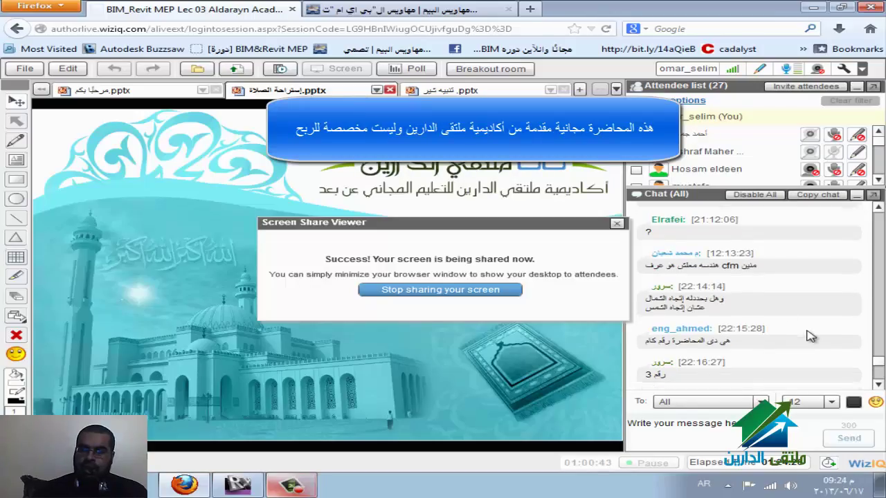
{"action": "scroll", "coordinate": [762, 336], "scroll_direction": "down", "scroll_amount": 1}
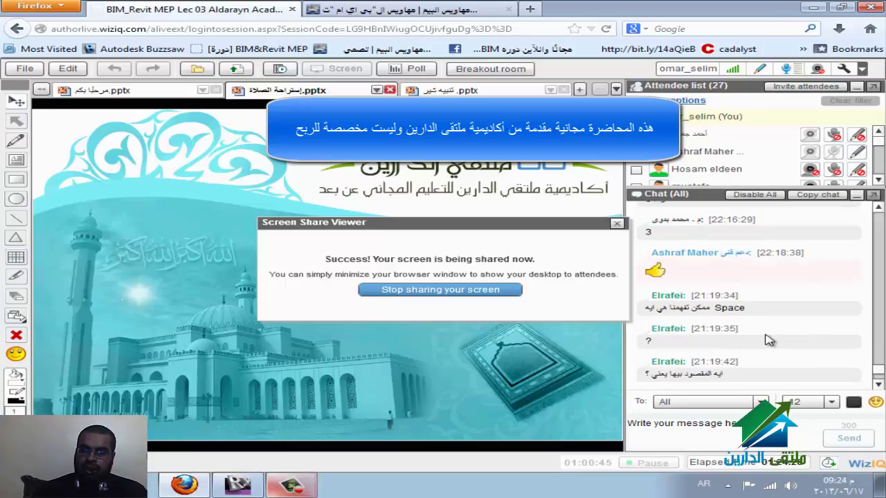
{"action": "scroll", "coordinate": [773, 339], "scroll_direction": "down", "scroll_amount": 1}
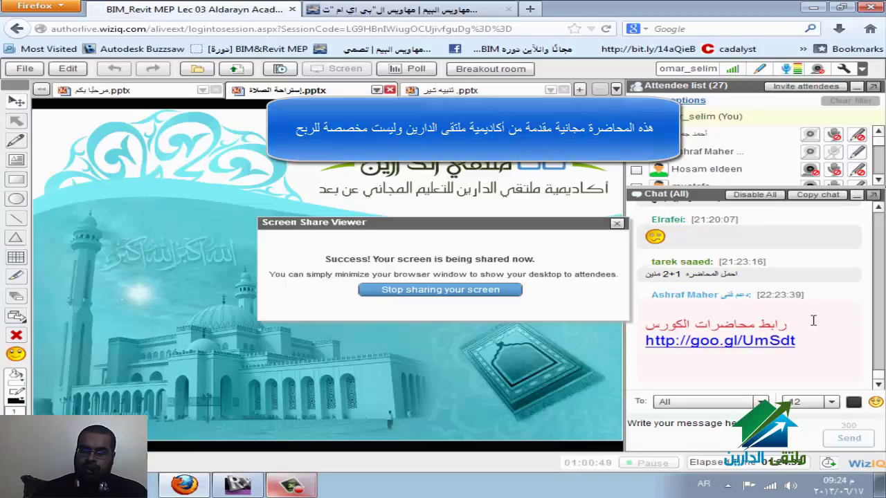
{"action": "left_click", "coordinate": [187, 484]}
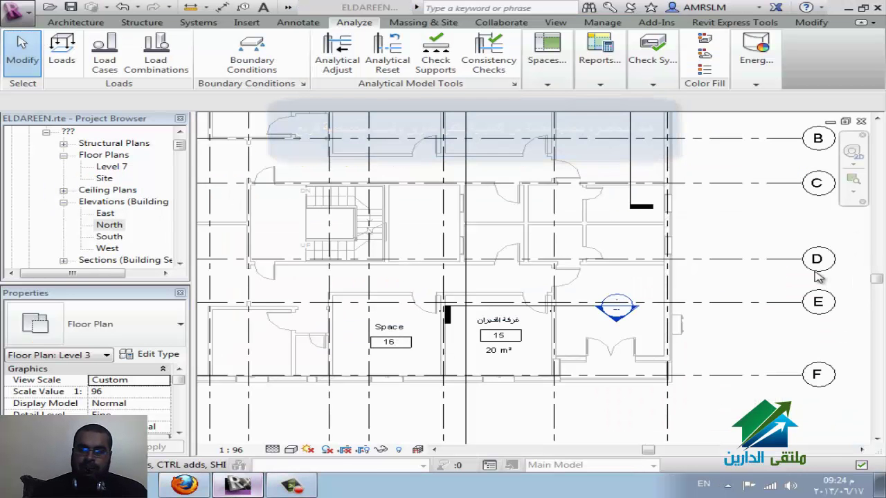
{"action": "left_click", "coordinate": [184, 484]}
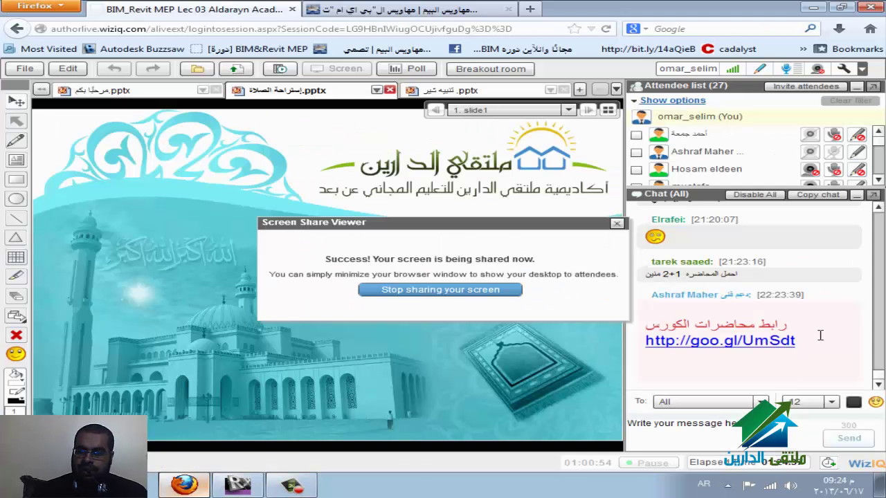
{"action": "scroll", "coordinate": [820, 334], "scroll_direction": "up", "scroll_amount": 5}
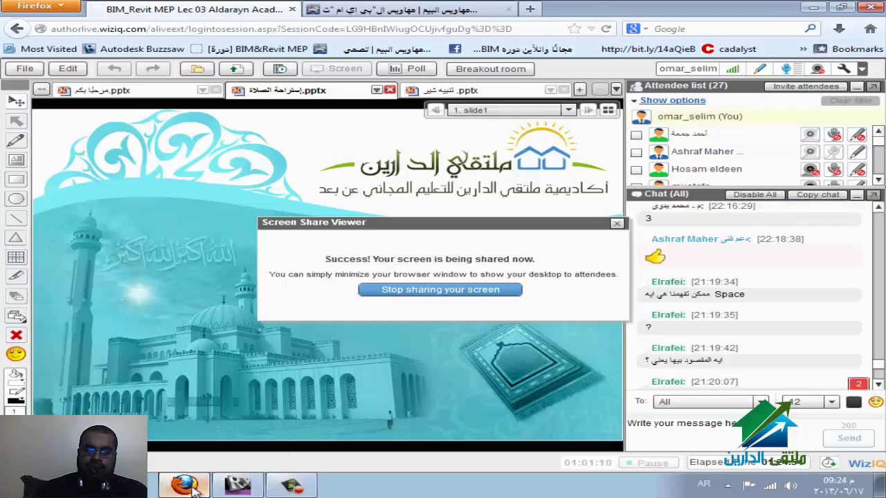
{"action": "scroll", "coordinate": [812, 328], "scroll_direction": "up", "scroll_amount": 5}
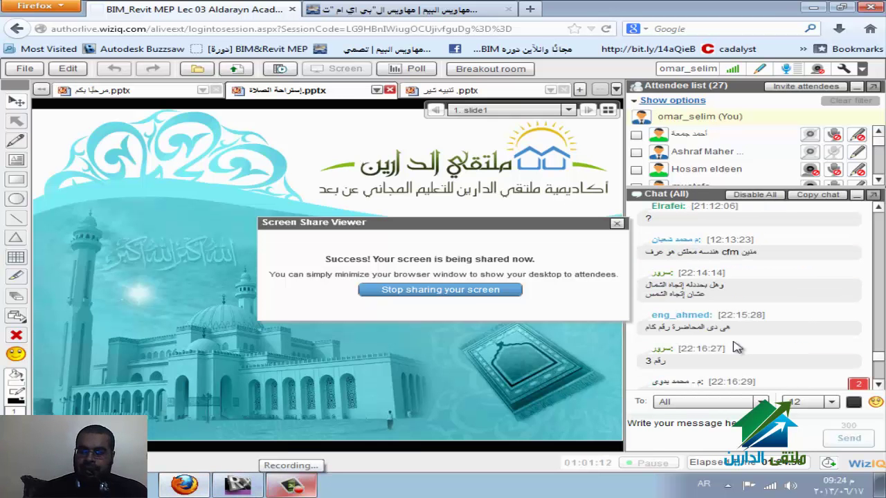
{"action": "left_click", "coordinate": [246, 485]}
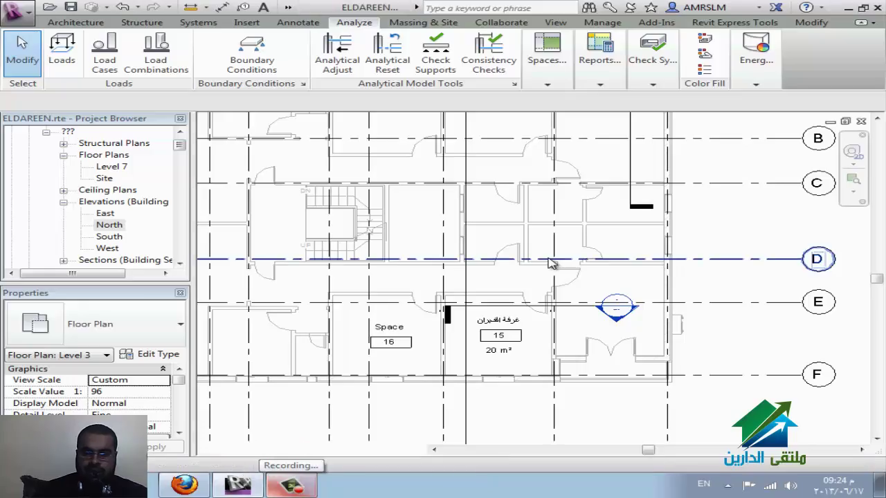
Close the open plan views until Floor Plan: ground is showing
{"action": "scroll", "coordinate": [372, 375], "scroll_direction": "down", "scroll_amount": 2}
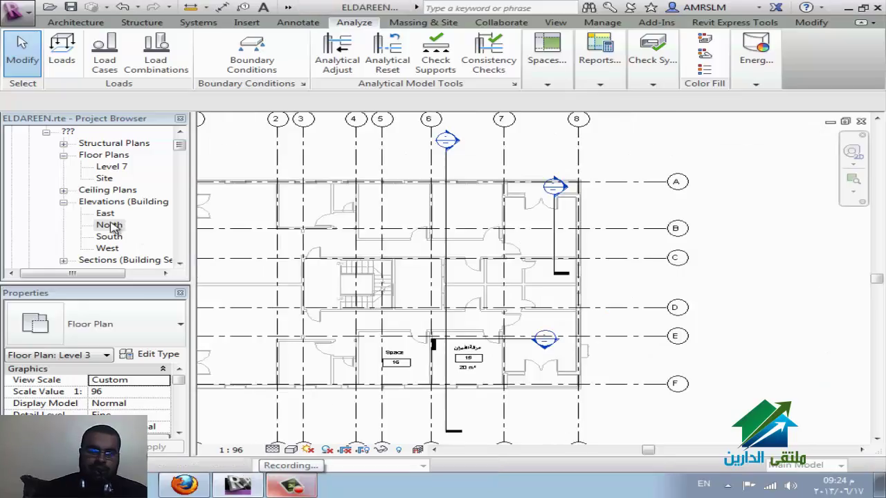
{"action": "left_click", "coordinate": [122, 226]}
{"action": "scroll", "coordinate": [128, 224], "scroll_direction": "up", "scroll_amount": 1}
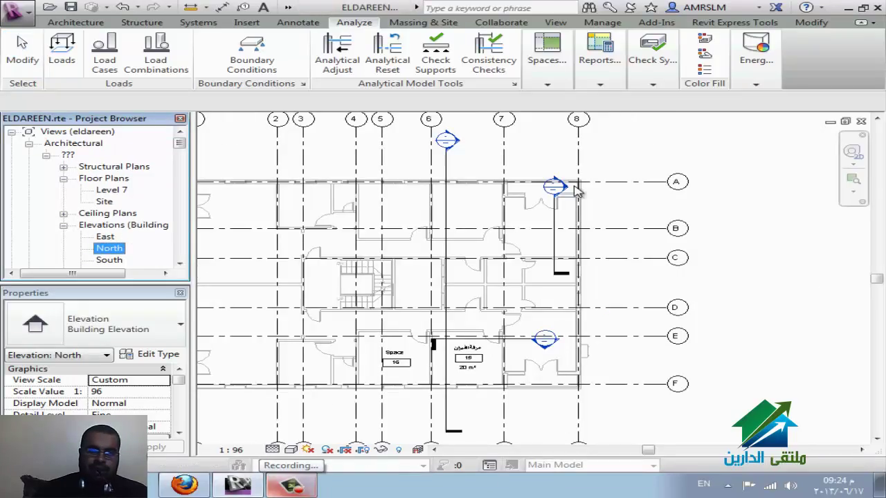
{"action": "left_click", "coordinate": [861, 122]}
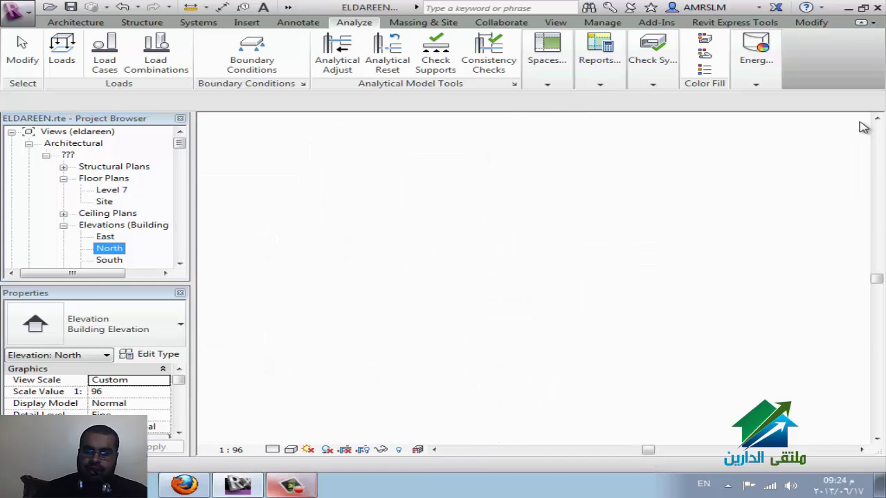
{"action": "left_click", "coordinate": [860, 122]}
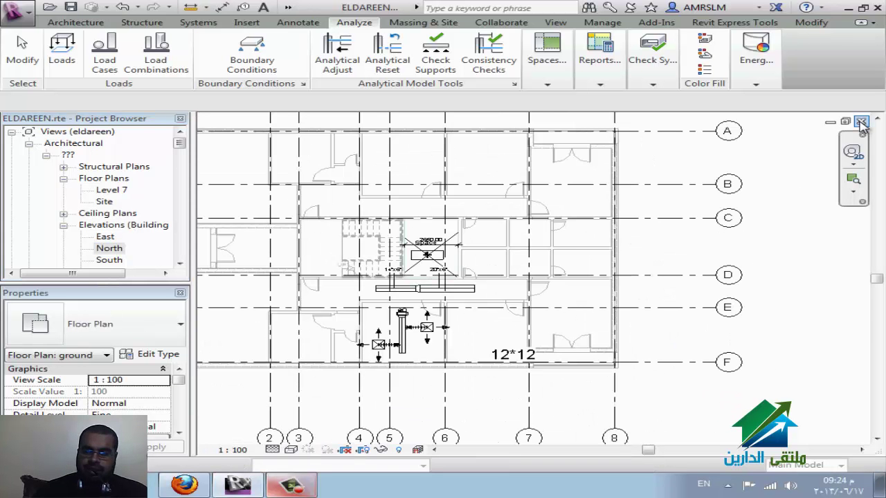
{"action": "scroll", "coordinate": [311, 350], "scroll_direction": "up", "scroll_amount": 2}
Select the ground floor's entire connected supply air duct network using Tab
{"action": "left_click", "coordinate": [422, 356]}
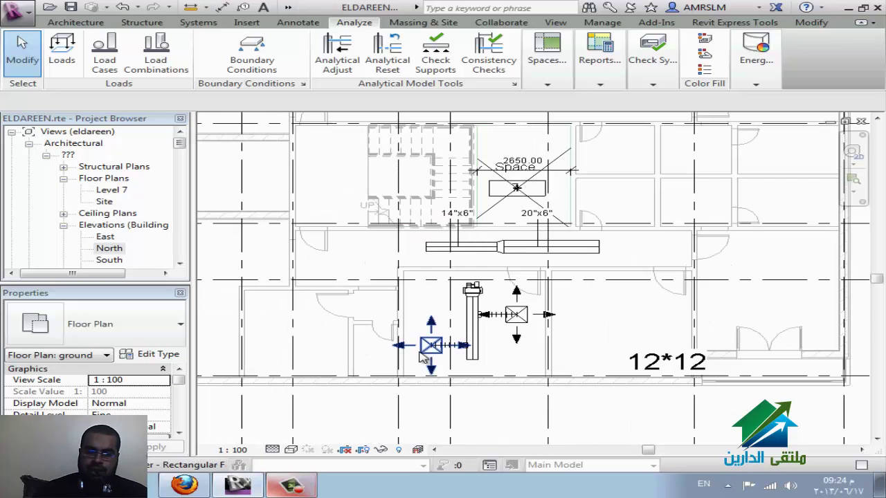
{"action": "left_click", "coordinate": [422, 357]}
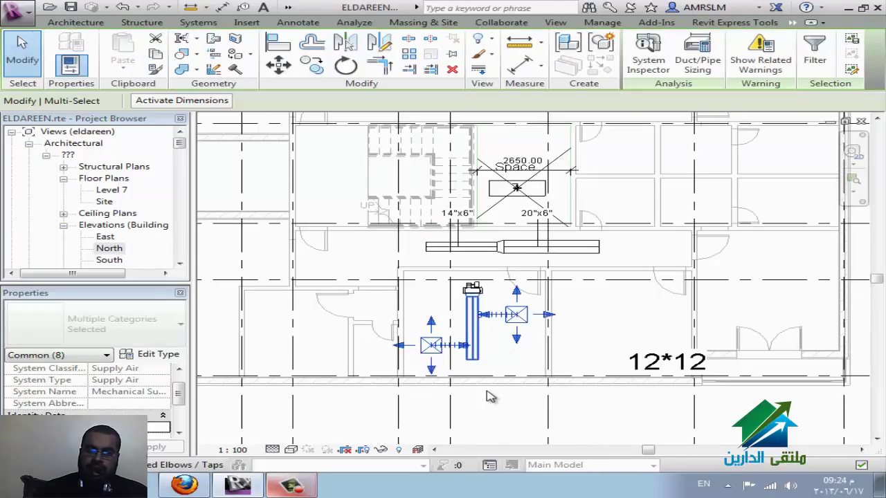
{"action": "key", "text": "Escape"}
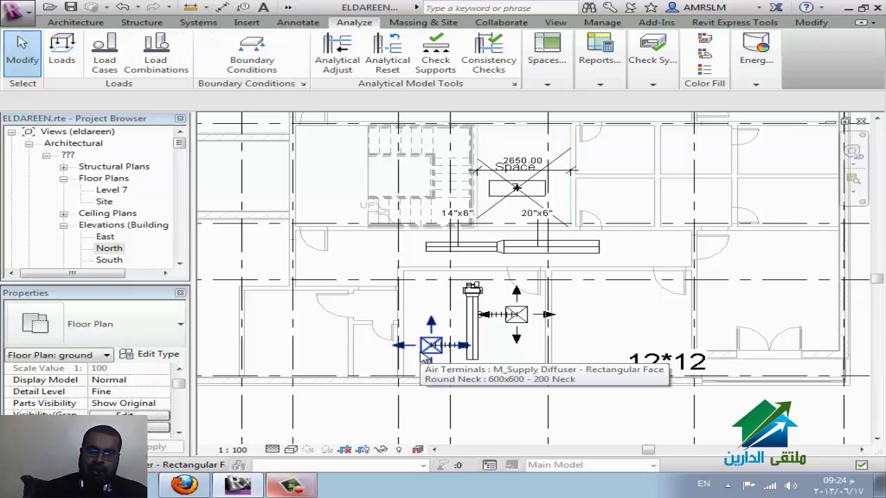
{"action": "left_click", "coordinate": [431, 350]}
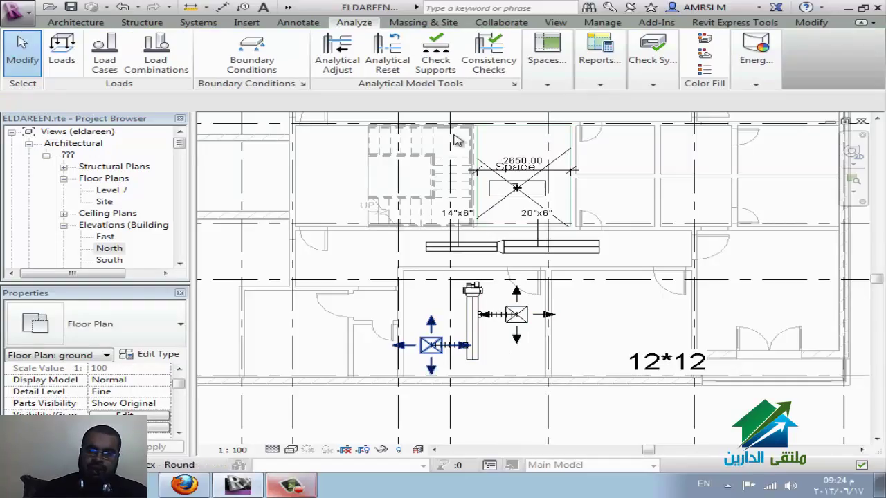
{"action": "left_click", "coordinate": [811, 22]}
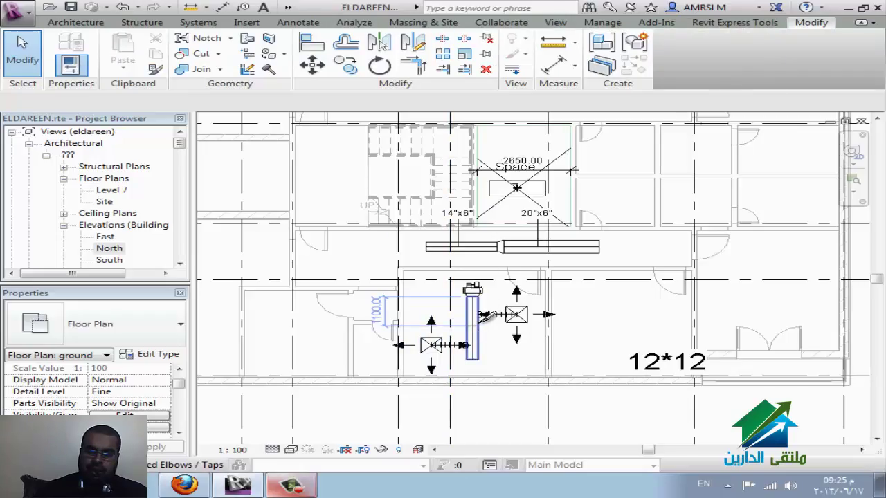
{"action": "left_click", "coordinate": [491, 328]}
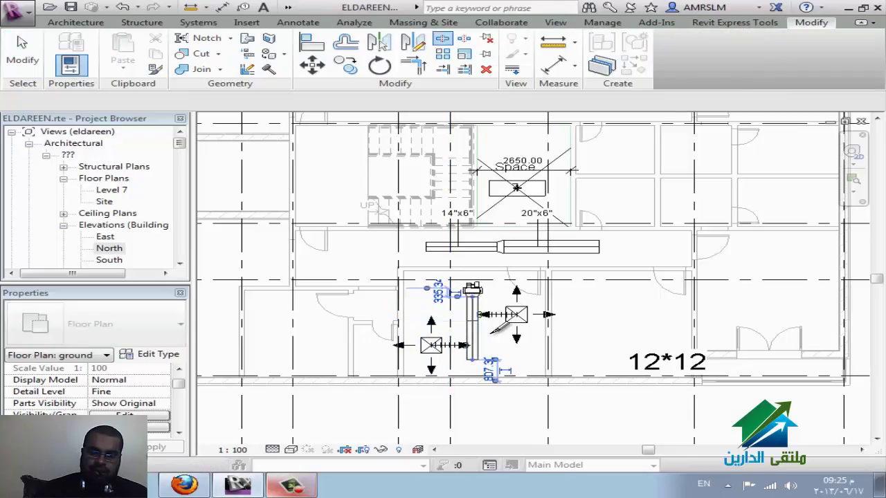
{"action": "left_click", "coordinate": [413, 361]}
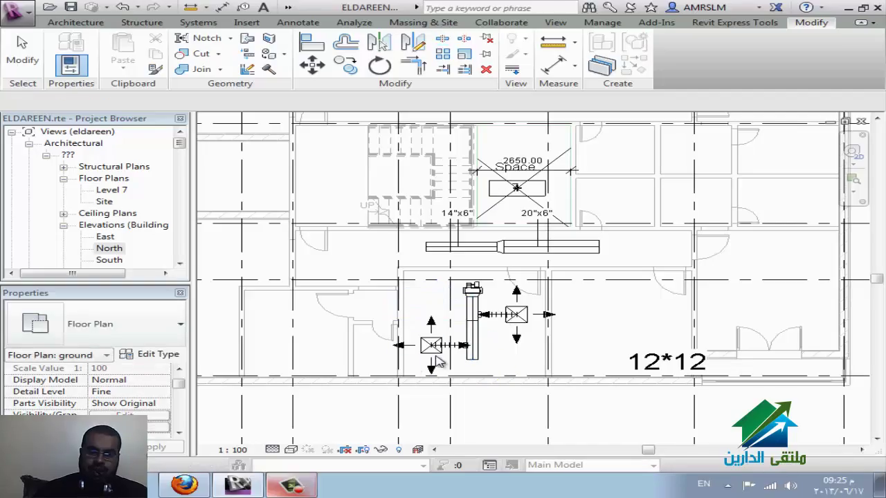
{"action": "key", "text": "Tab"}
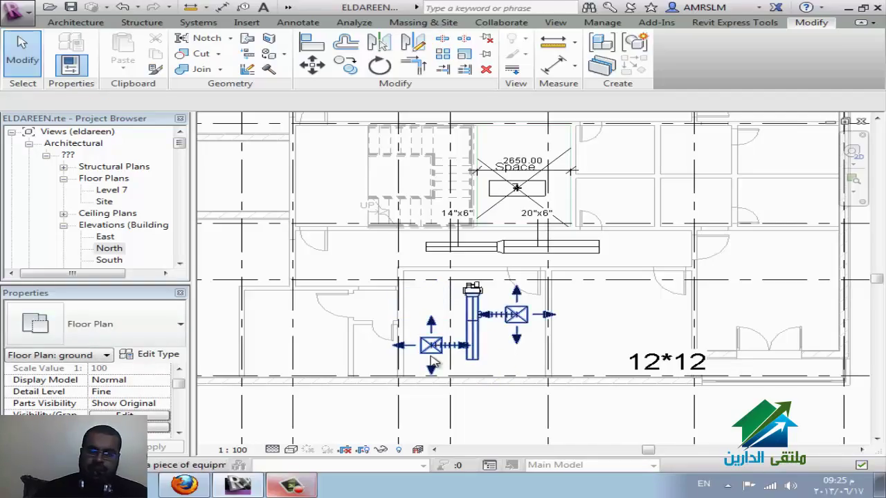
{"action": "left_click", "coordinate": [569, 361]}
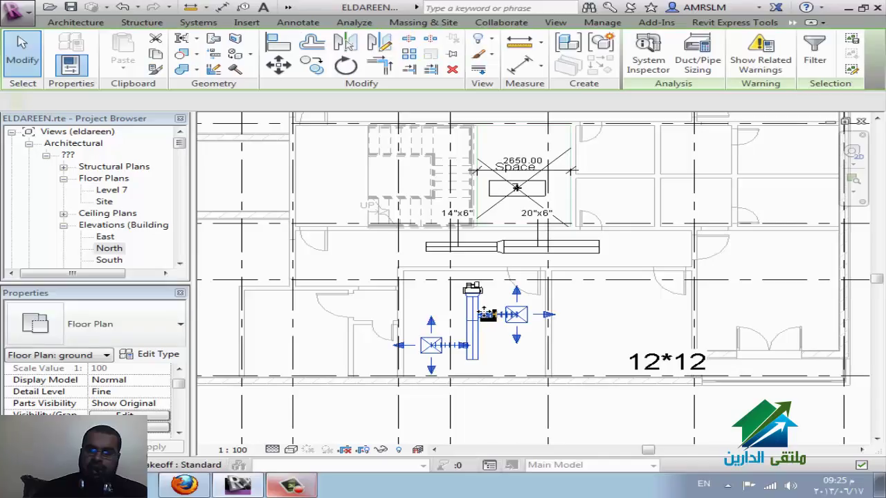
{"action": "left_click", "coordinate": [715, 74]}
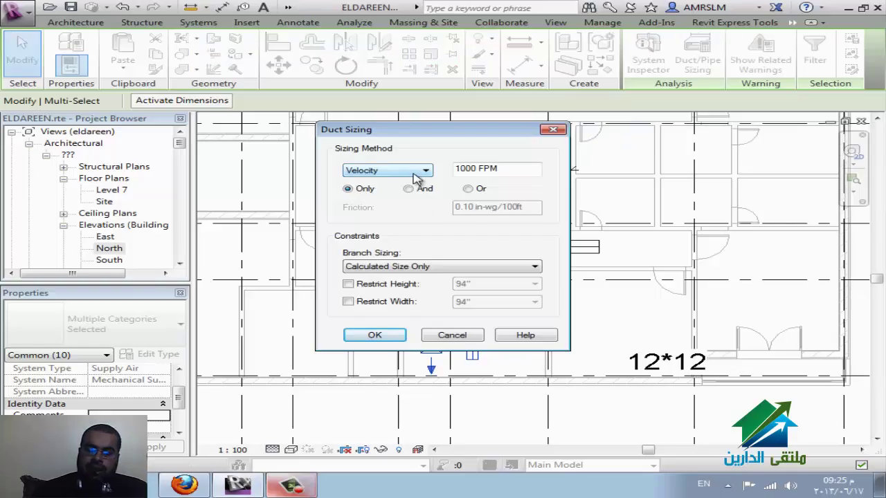
{"action": "left_click_drag", "start_coordinate": [482, 138], "coordinate": [751, 87]}
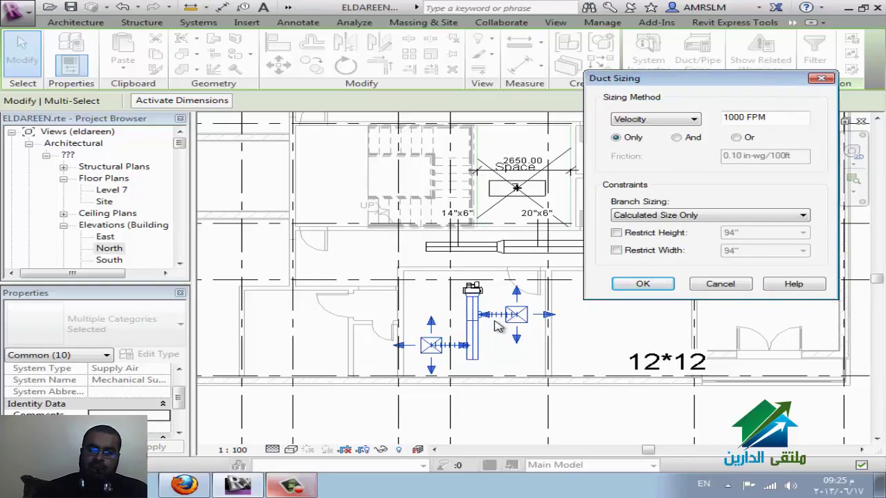
{"action": "left_click", "coordinate": [674, 122]}
{"action": "left_click", "coordinate": [630, 130]}
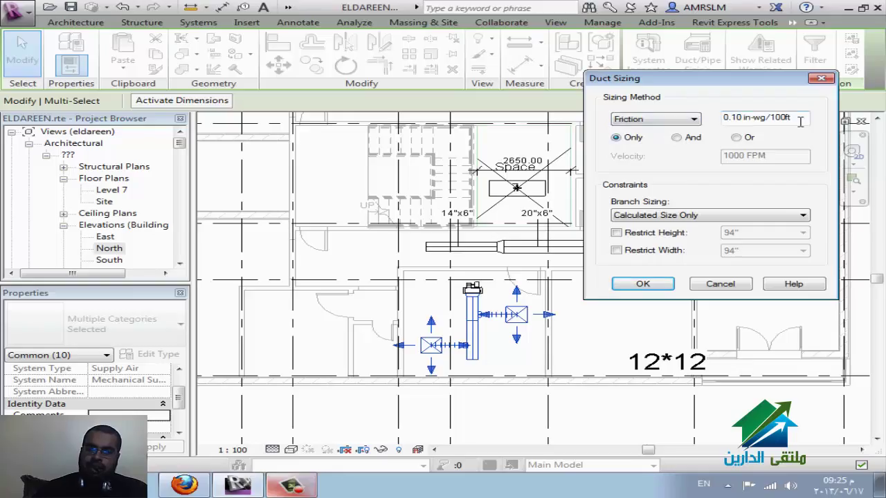
{"action": "left_click", "coordinate": [690, 120]}
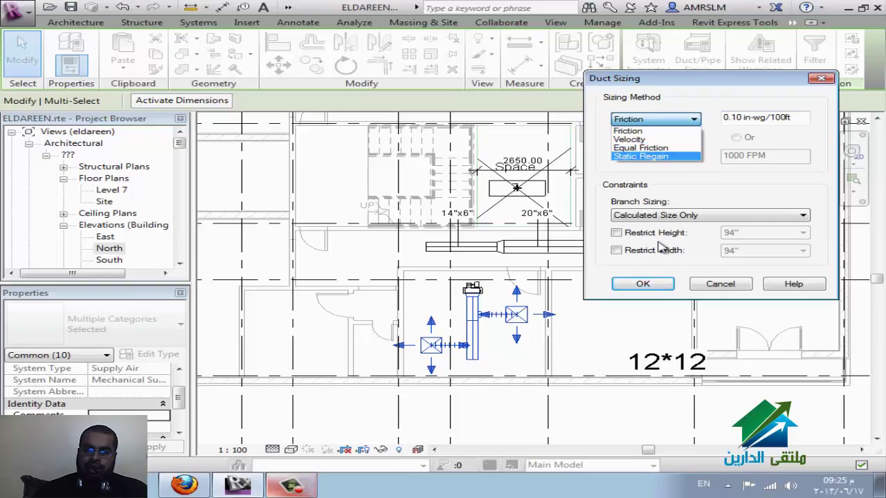
{"action": "left_click", "coordinate": [593, 184]}
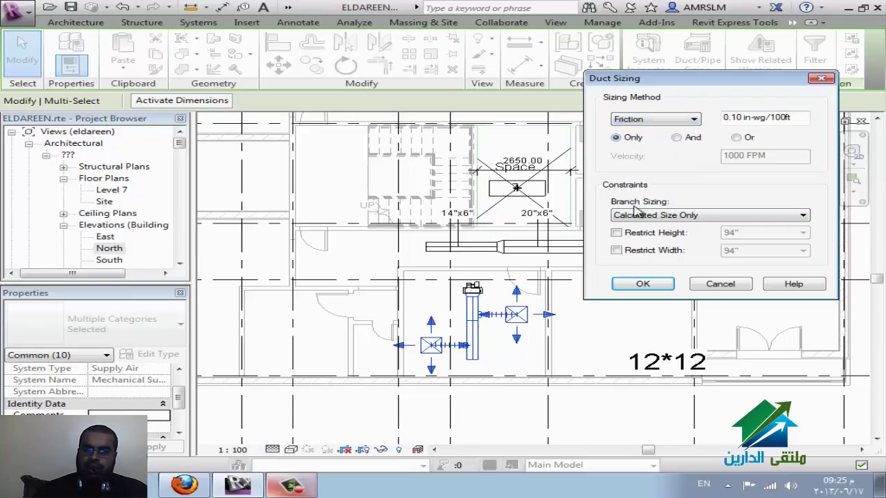
{"action": "left_click", "coordinate": [650, 215]}
{"action": "left_click", "coordinate": [650, 215]}
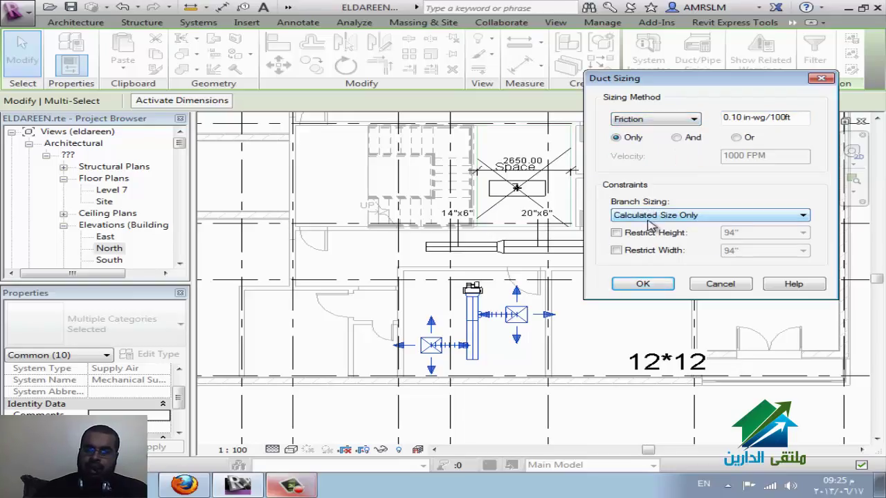
{"action": "left_click", "coordinate": [647, 236]}
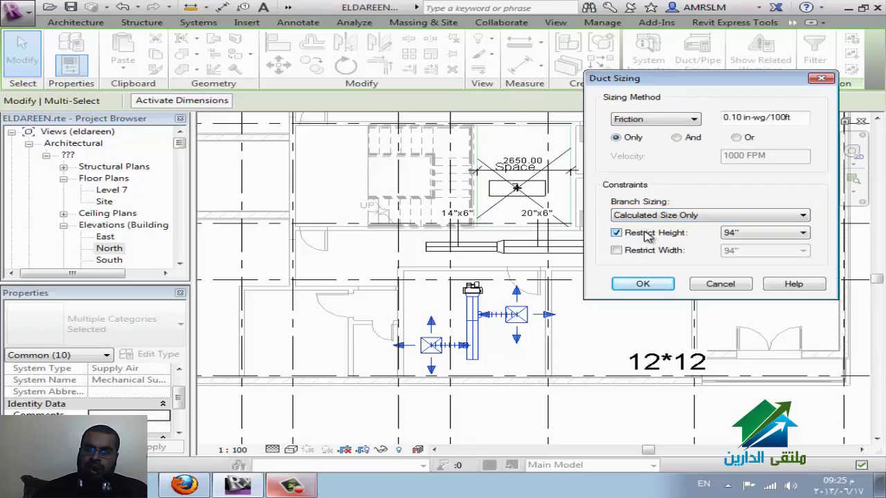
{"action": "left_click", "coordinate": [744, 235]}
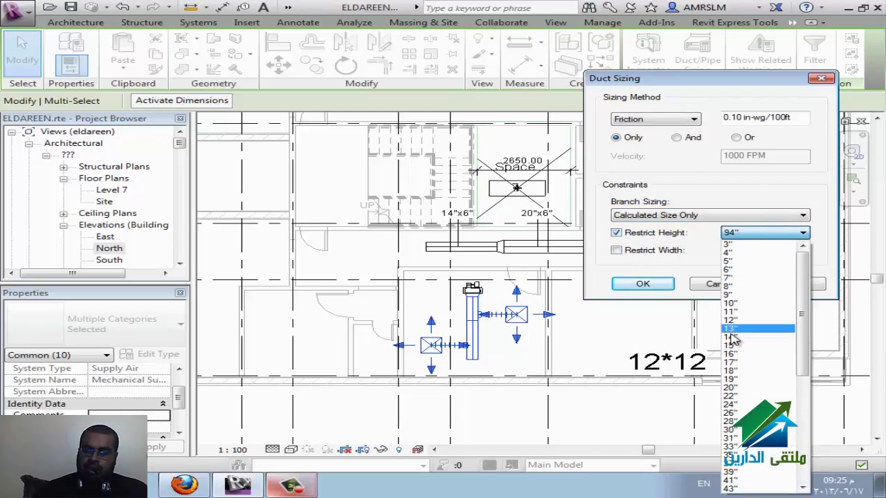
{"action": "left_click", "coordinate": [751, 373]}
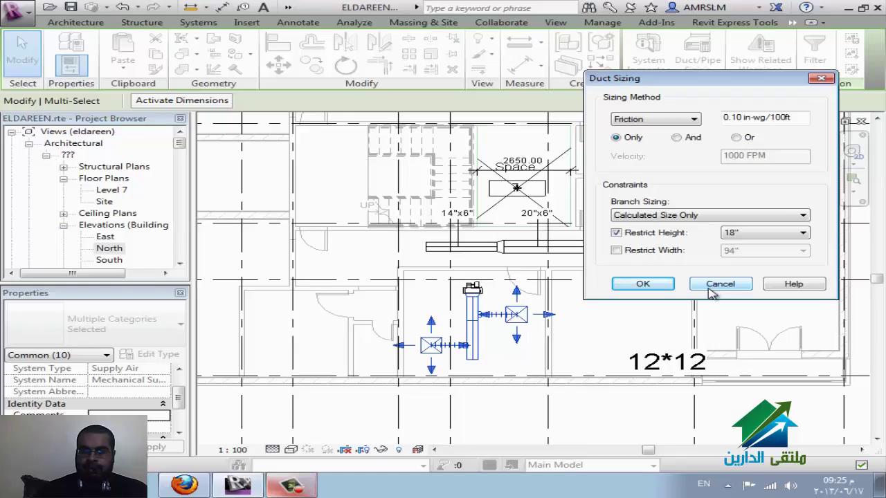
{"action": "left_click", "coordinate": [709, 290]}
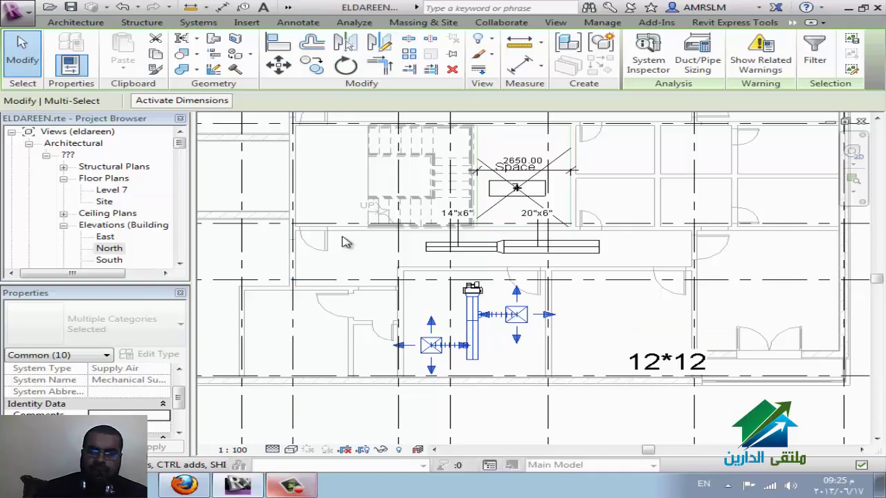
Tab-select the diffuser together with its branch ducts
{"action": "key", "text": "Escape"}
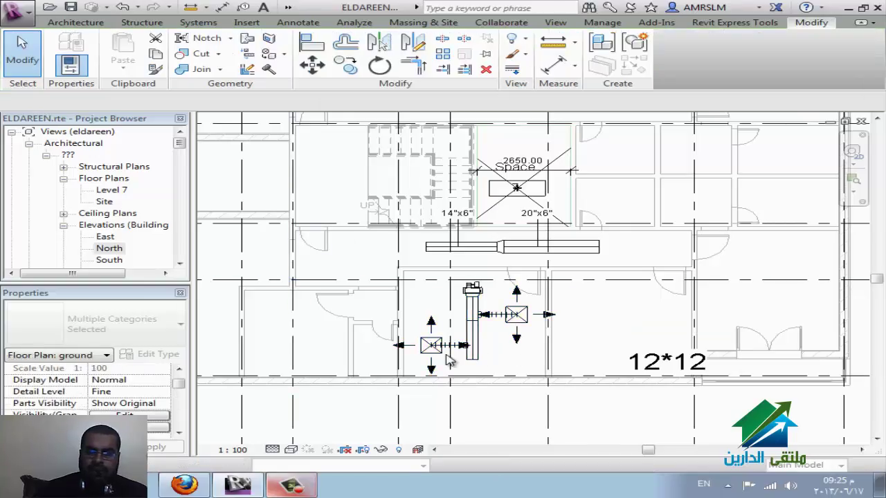
{"action": "key", "text": "Tab"}
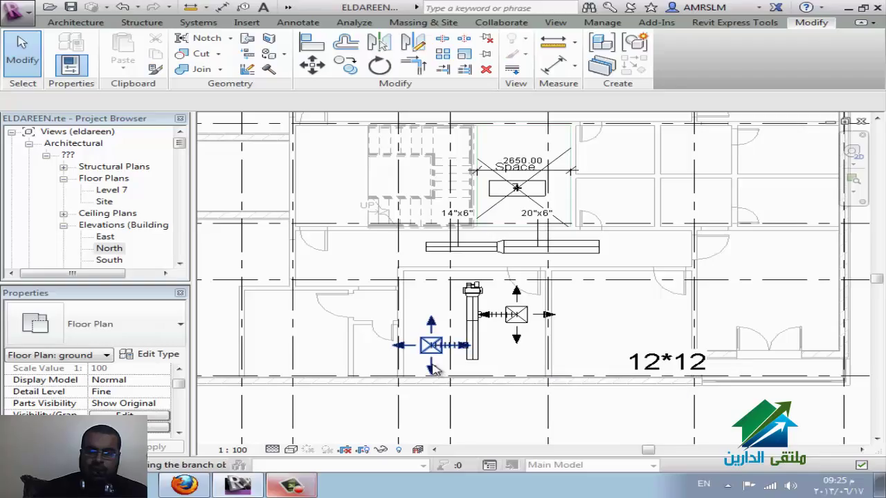
{"action": "left_click", "coordinate": [432, 368]}
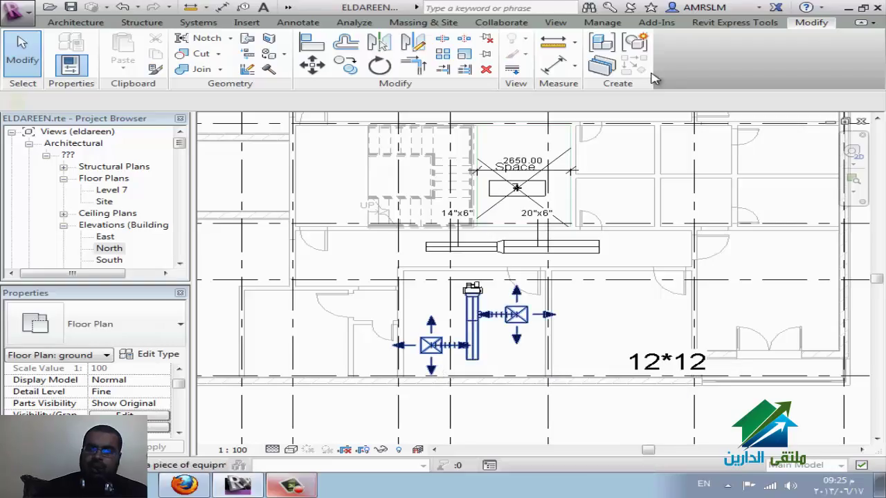
Run Duct/Pipe Sizing with the Friction method and dismiss the sizing-failed warning
{"action": "left_click", "coordinate": [697, 58]}
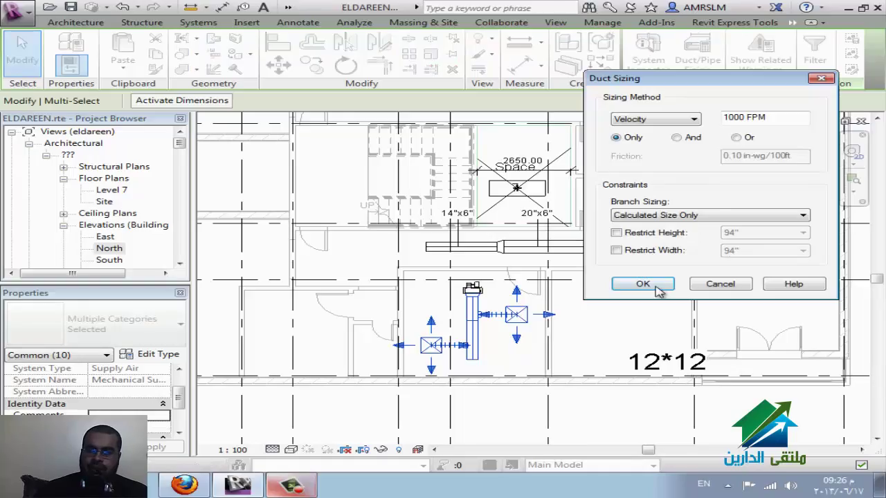
{"action": "left_click", "coordinate": [661, 121]}
{"action": "left_click", "coordinate": [654, 137]}
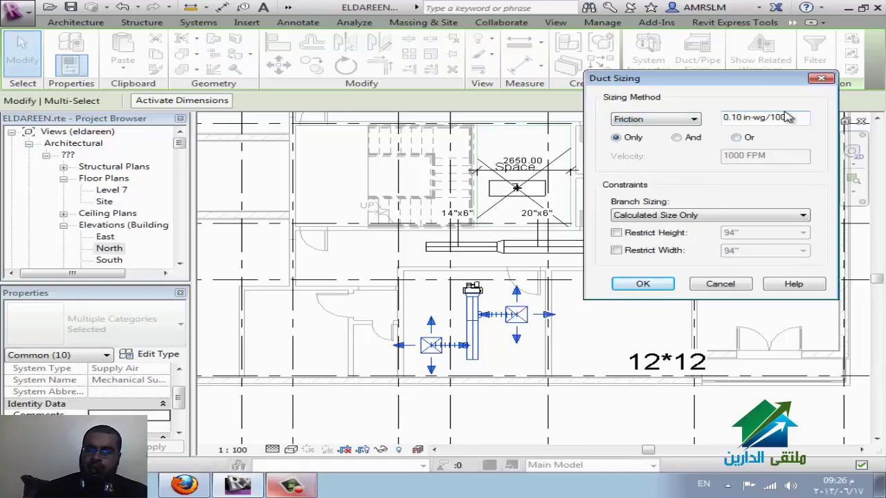
{"action": "left_click", "coordinate": [691, 119]}
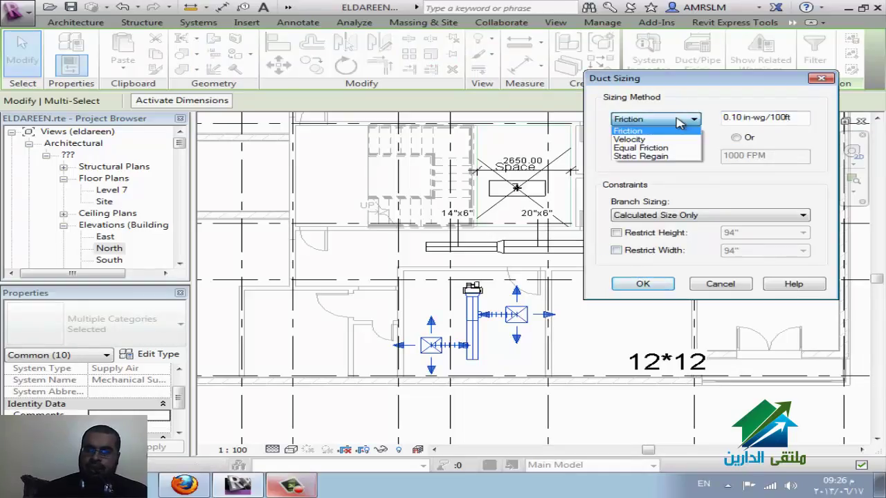
{"action": "left_click", "coordinate": [657, 132]}
{"action": "left_click", "coordinate": [670, 123]}
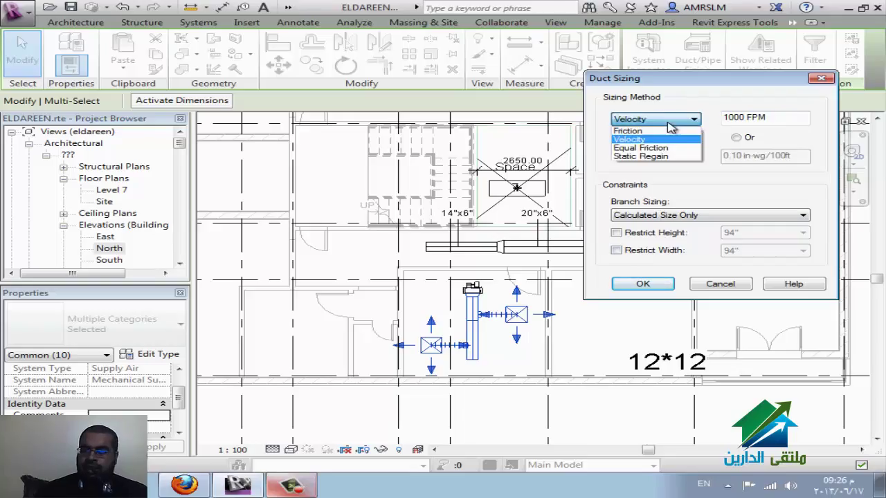
{"action": "left_click", "coordinate": [654, 128]}
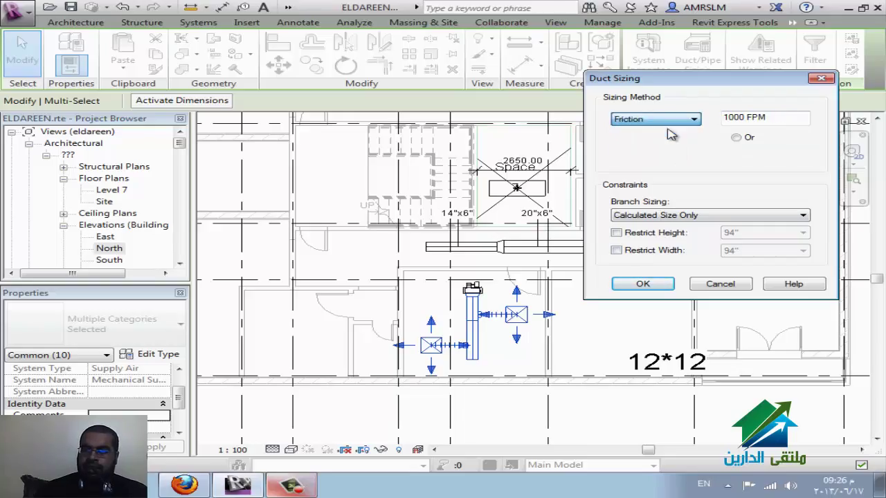
{"action": "left_click", "coordinate": [658, 287]}
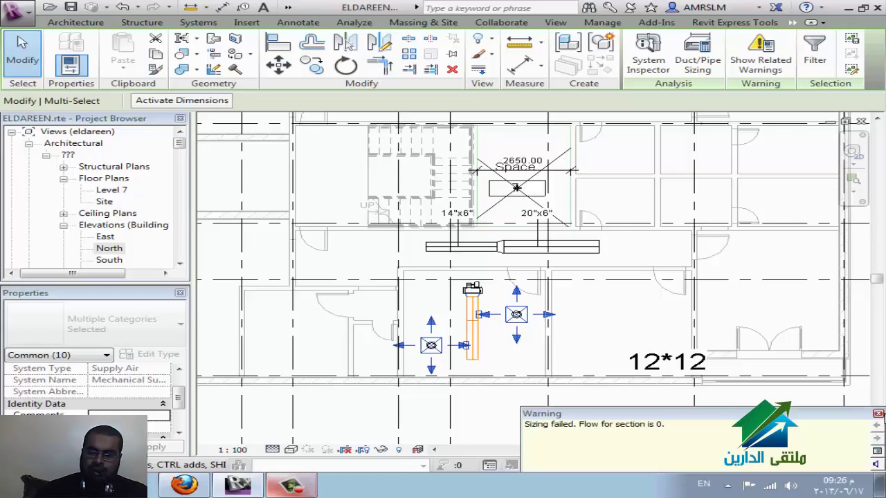
{"action": "left_click", "coordinate": [878, 413]}
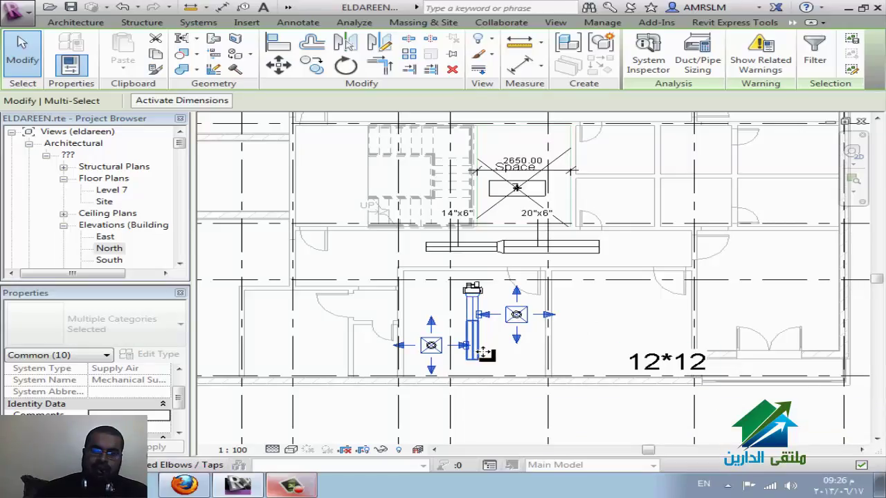
{"action": "scroll", "coordinate": [481, 365], "scroll_direction": "up", "scroll_amount": 2}
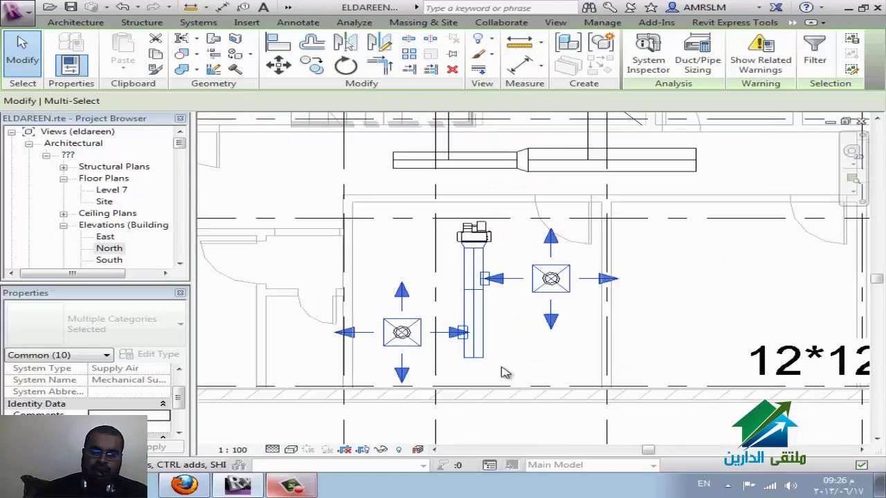
{"action": "left_click", "coordinate": [505, 373]}
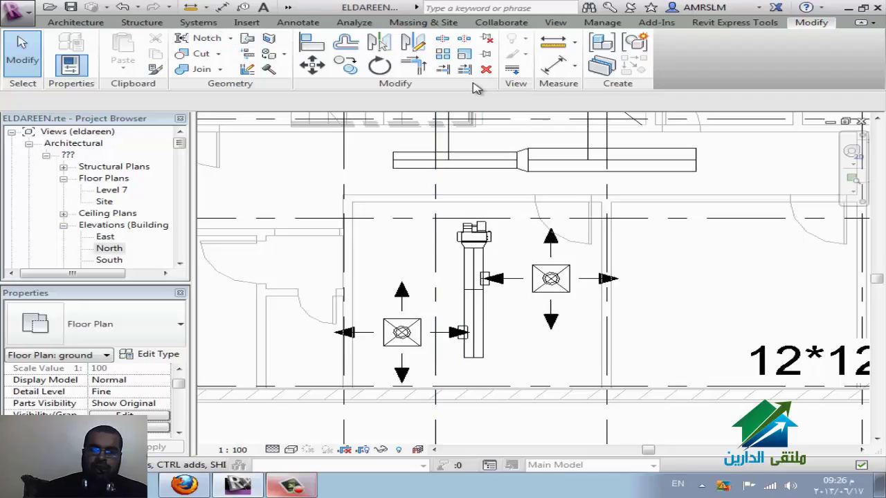
{"action": "left_click", "coordinate": [367, 24]}
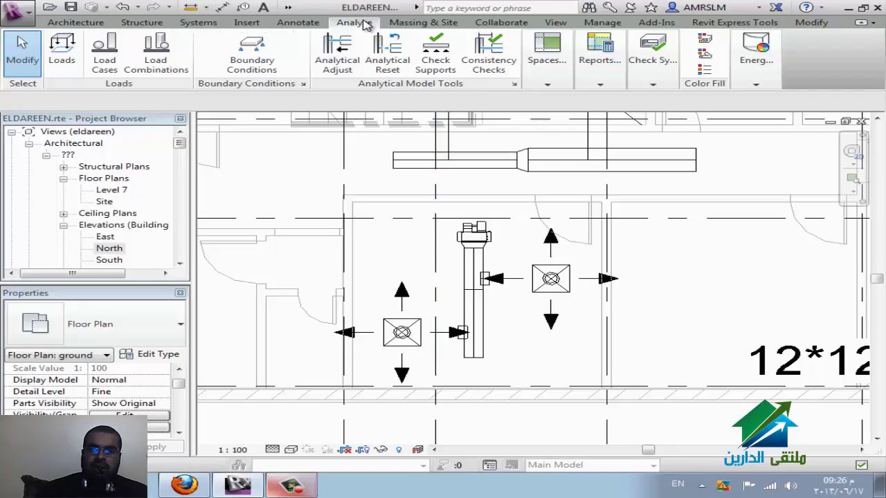
{"action": "left_click", "coordinate": [653, 75]}
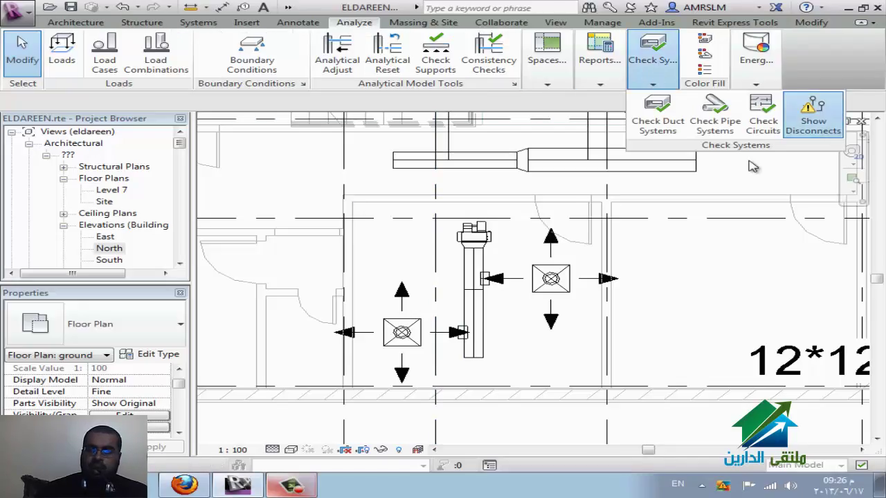
{"action": "left_click", "coordinate": [813, 114]}
{"action": "left_click", "coordinate": [369, 206]}
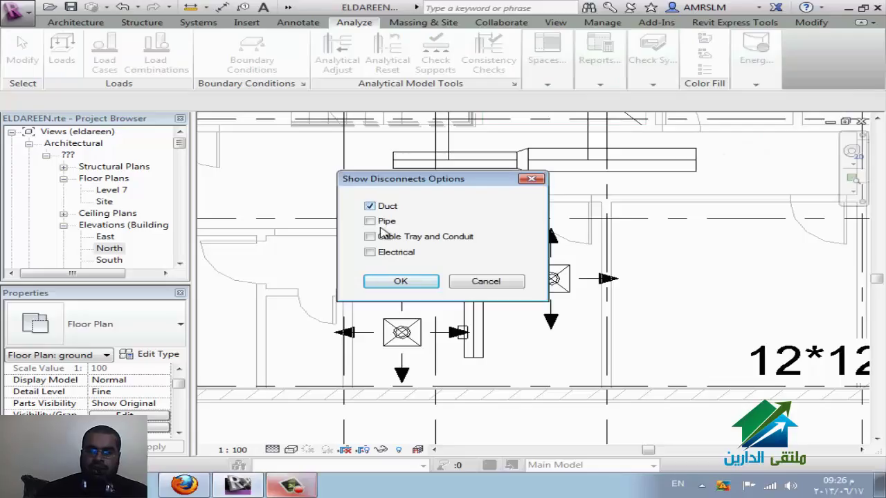
{"action": "left_click", "coordinate": [401, 280]}
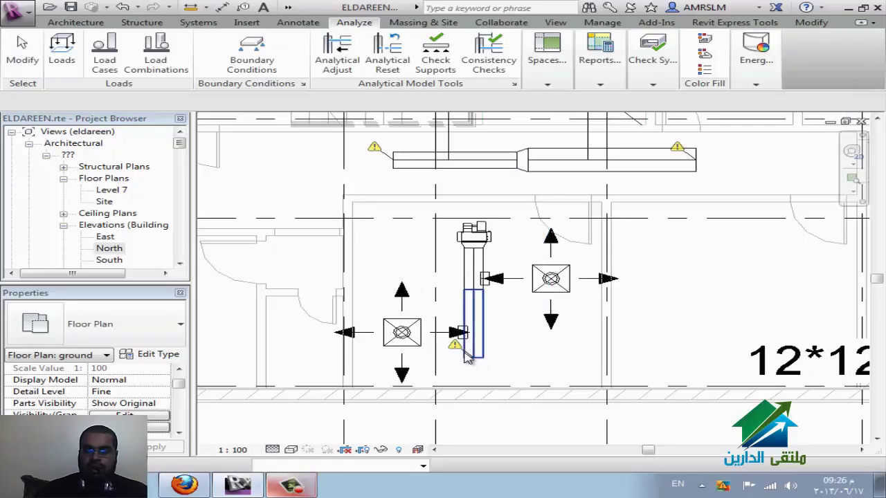
{"action": "left_click", "coordinate": [650, 60]}
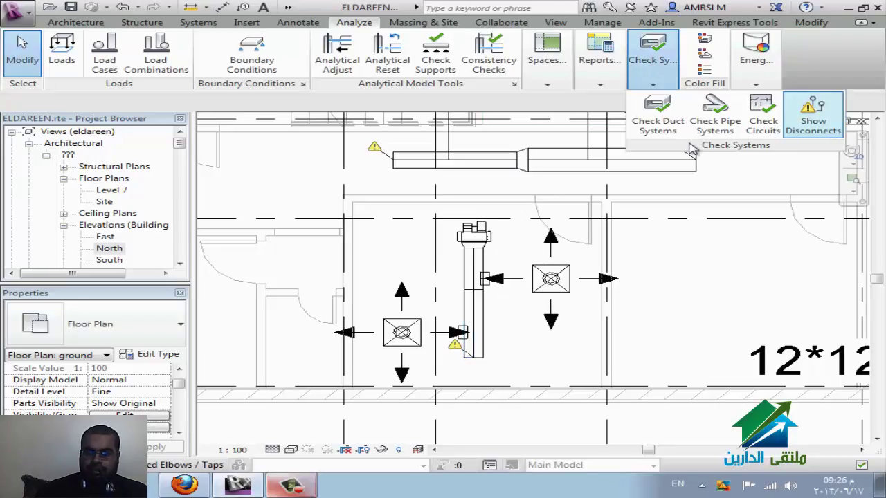
{"action": "left_click", "coordinate": [812, 114]}
{"action": "left_click", "coordinate": [402, 208]}
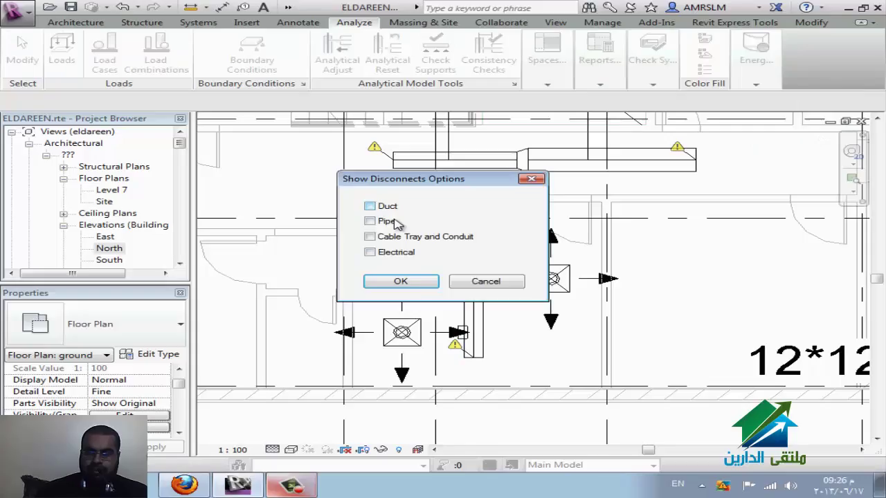
{"action": "left_click", "coordinate": [410, 284]}
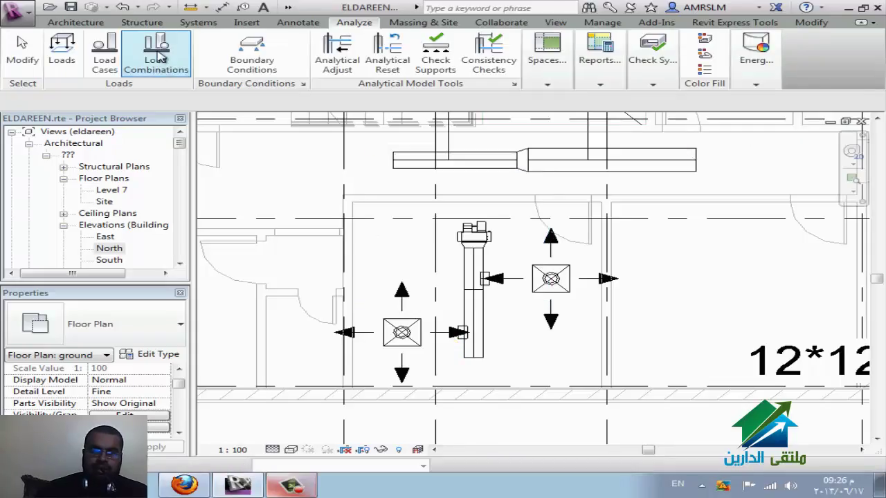
Place an M_Rectangular Duct Endcap (Standard) fitting on the vertical duct's open lower end
{"action": "left_click", "coordinate": [196, 23]}
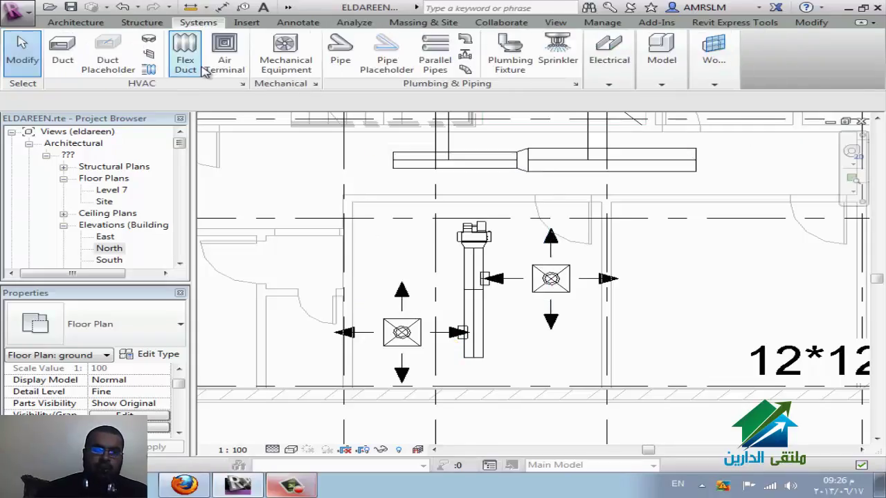
{"action": "left_click", "coordinate": [151, 43]}
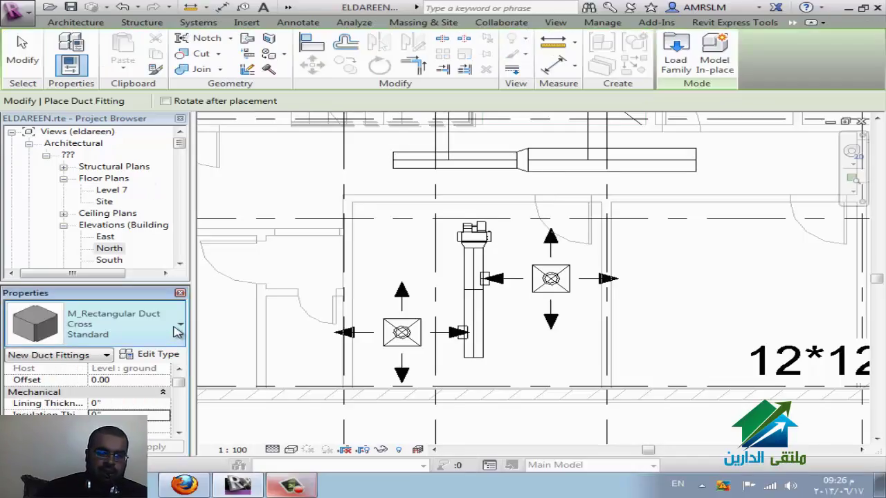
{"action": "left_click", "coordinate": [176, 332]}
{"action": "scroll", "coordinate": [148, 187], "scroll_direction": "down", "scroll_amount": 1}
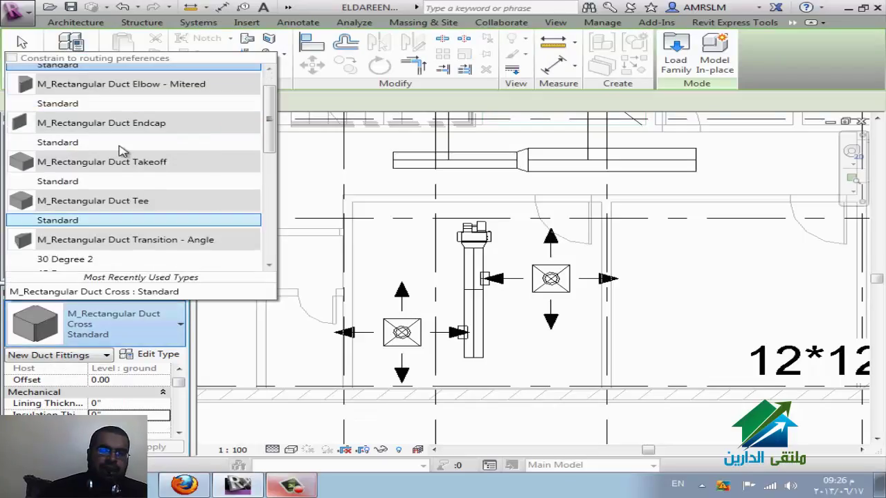
{"action": "left_click", "coordinate": [168, 164]}
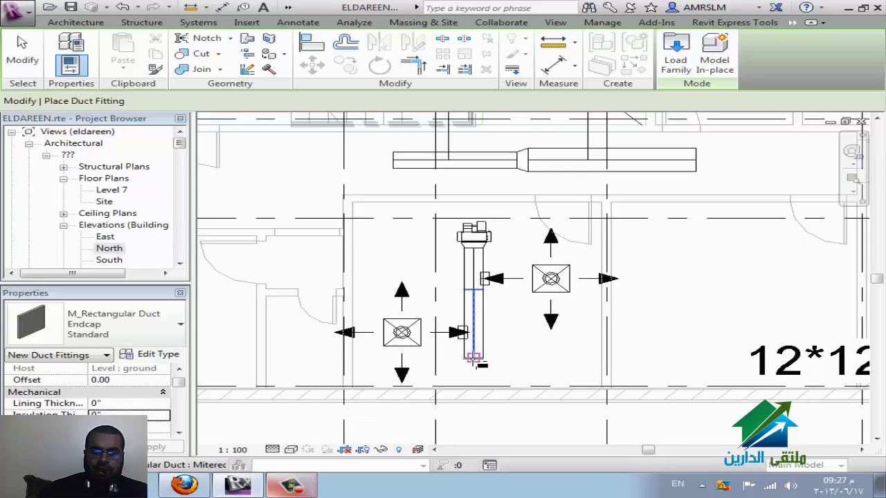
{"action": "left_click", "coordinate": [473, 358]}
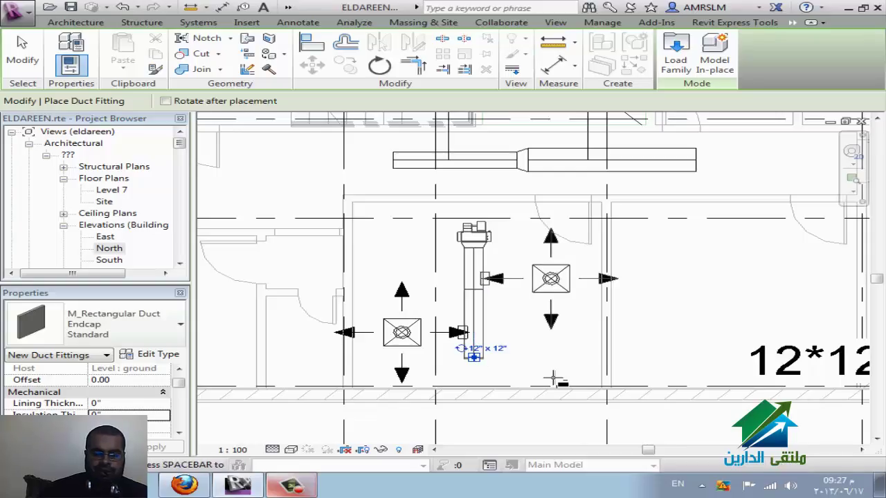
{"action": "key", "text": "Escape"}
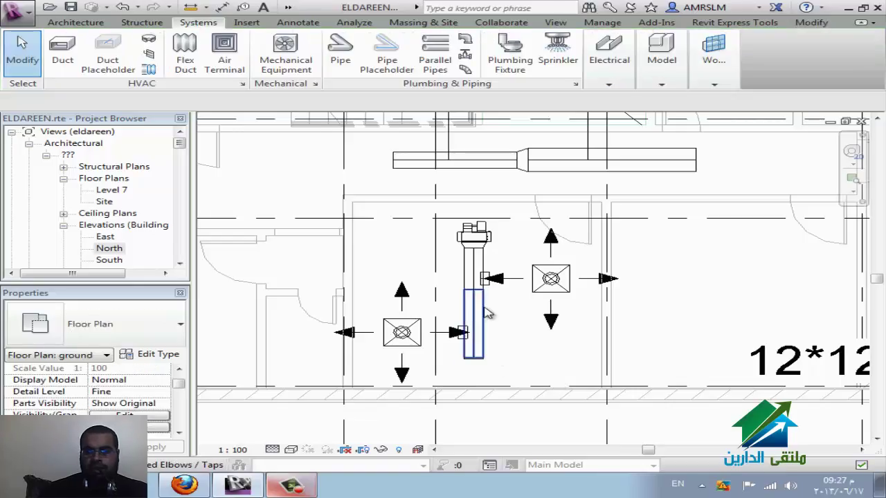
Zoom out and look over the available electrical tools
{"action": "scroll", "coordinate": [364, 370], "scroll_direction": "down", "scroll_amount": 2}
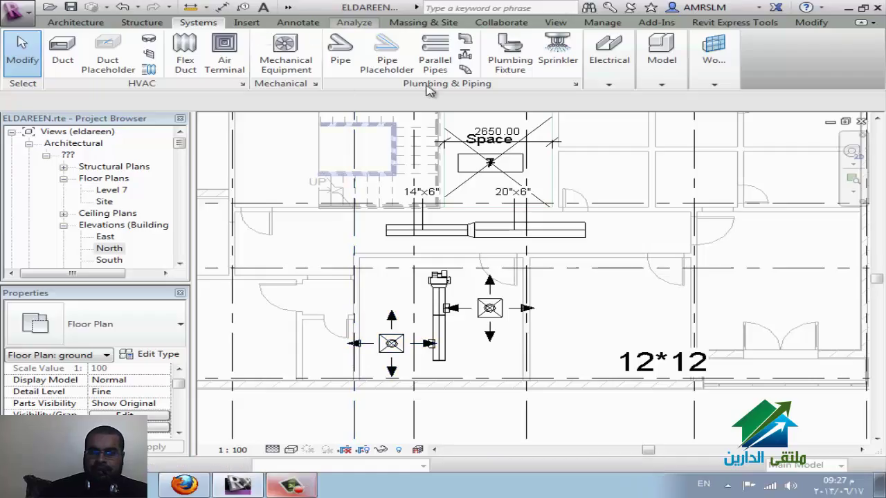
{"action": "left_click", "coordinate": [608, 76]}
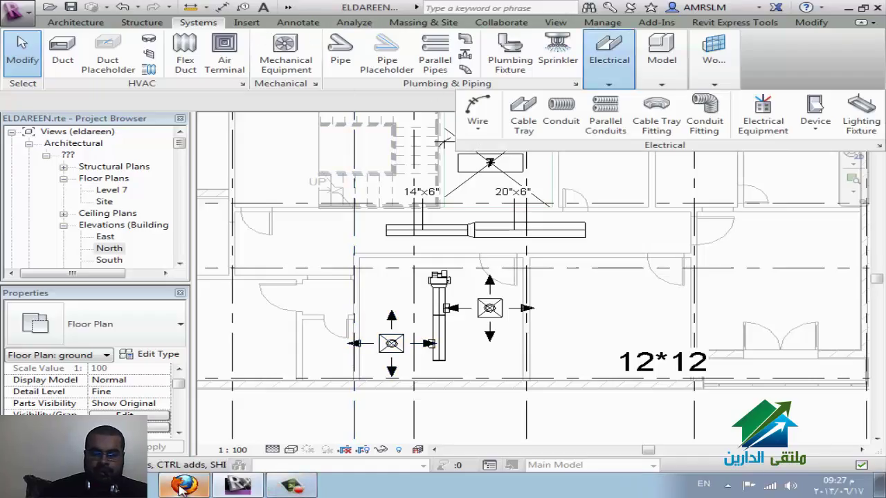
{"action": "scroll", "coordinate": [340, 298], "scroll_direction": "down", "scroll_amount": 1}
{"action": "scroll", "coordinate": [339, 298], "scroll_direction": "down", "scroll_amount": 2}
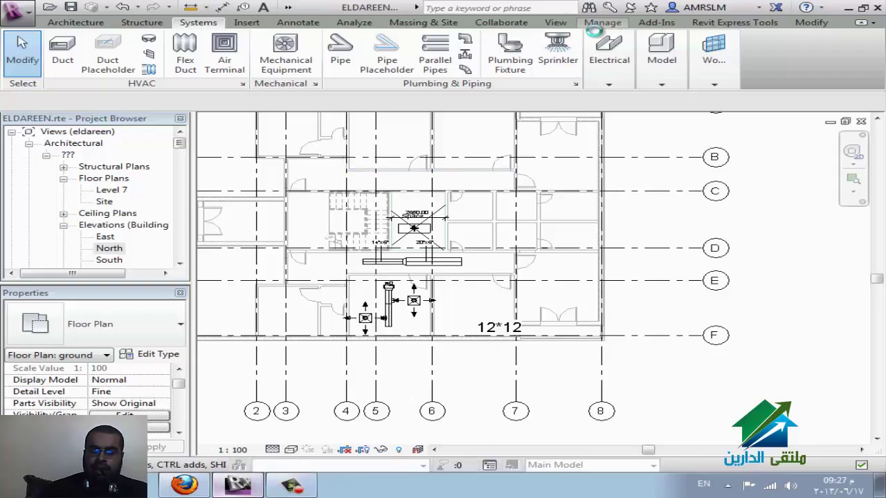
Review Location and Weather settings, keeping Internet Mapping Service as the location method
{"action": "left_click", "coordinate": [602, 26]}
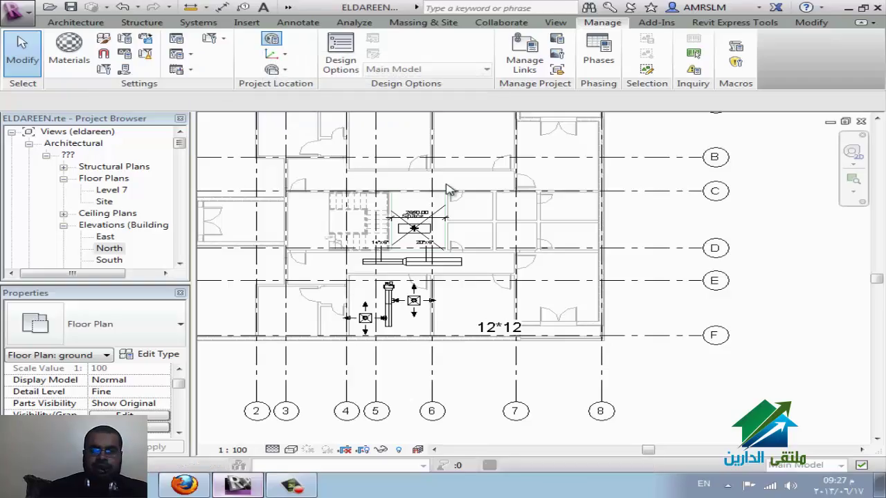
{"action": "left_click", "coordinate": [391, 186]}
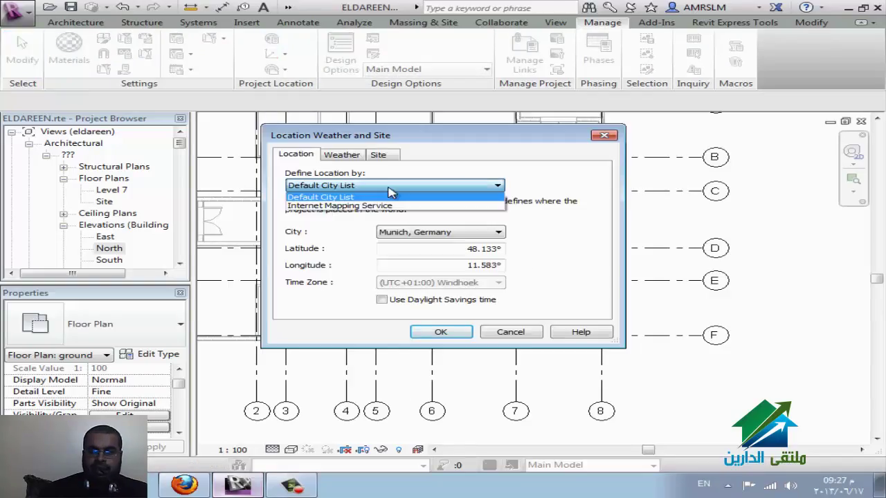
{"action": "left_click", "coordinate": [377, 202]}
{"action": "left_click", "coordinate": [579, 262]}
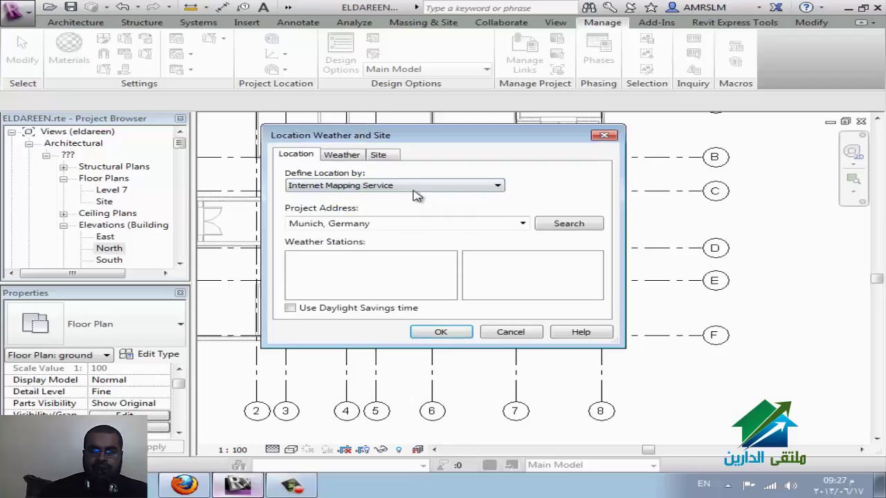
{"action": "left_click", "coordinate": [414, 194]}
{"action": "left_click", "coordinate": [408, 194]}
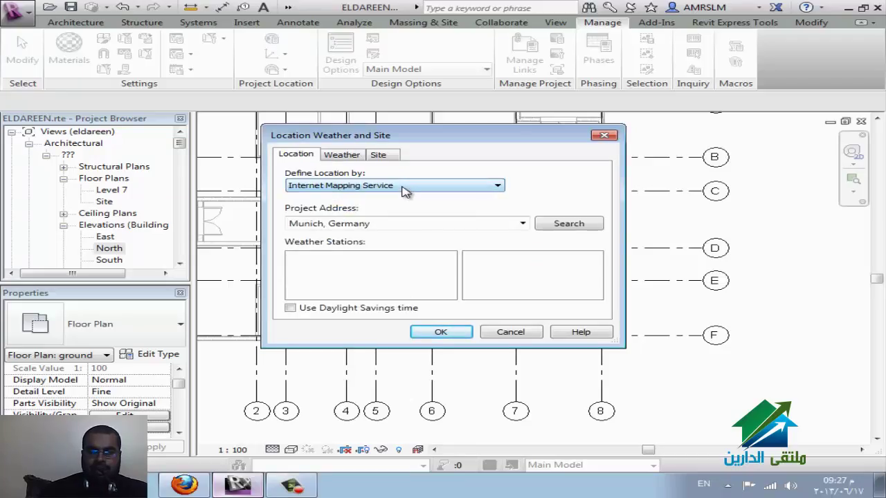
{"action": "left_click", "coordinate": [603, 135]}
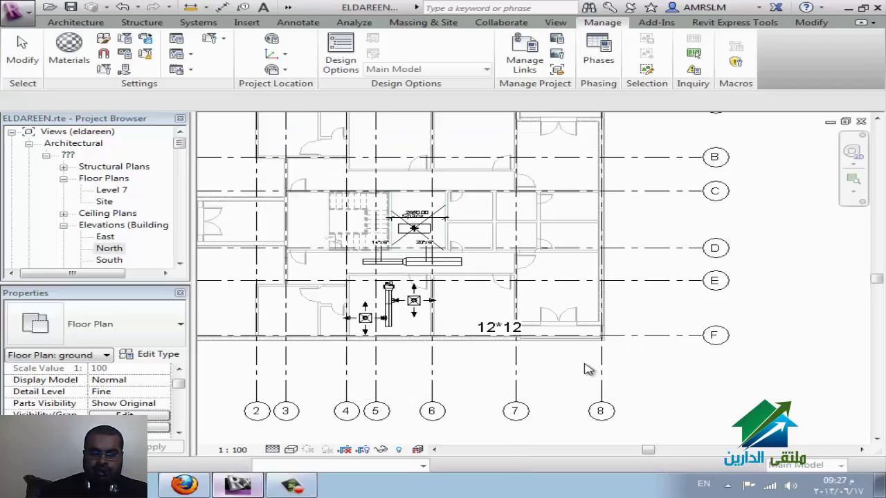
Inspect the Coordinates and Position options, then expand Mechanical > hvac in the Project Browser
{"action": "scroll", "coordinate": [584, 369], "scroll_direction": "down", "scroll_amount": 2}
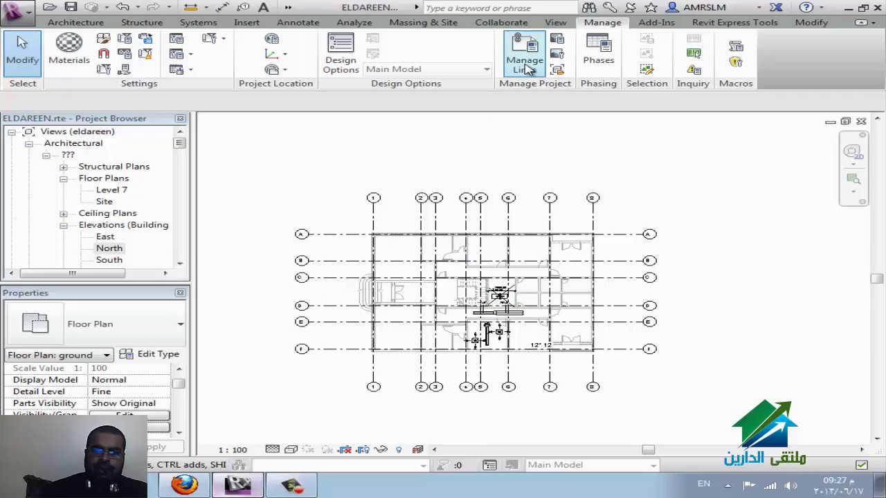
{"action": "left_click", "coordinate": [285, 56]}
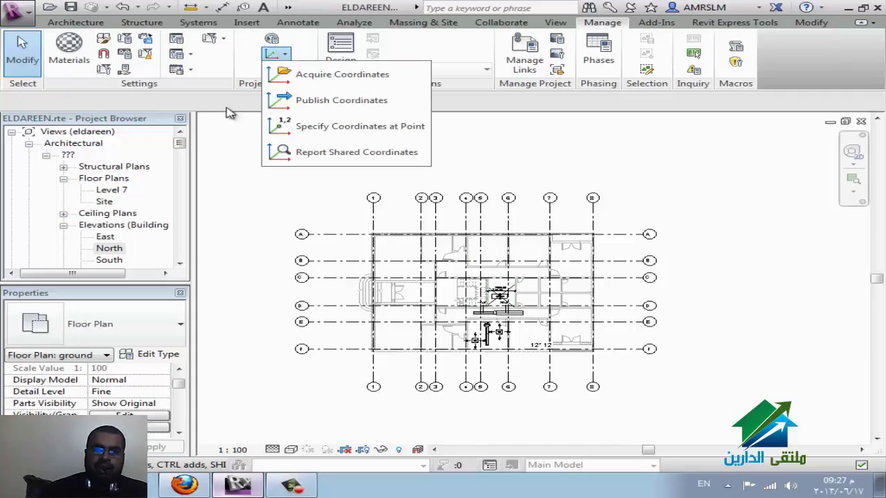
{"action": "left_click", "coordinate": [260, 96]}
{"action": "left_click", "coordinate": [284, 70]}
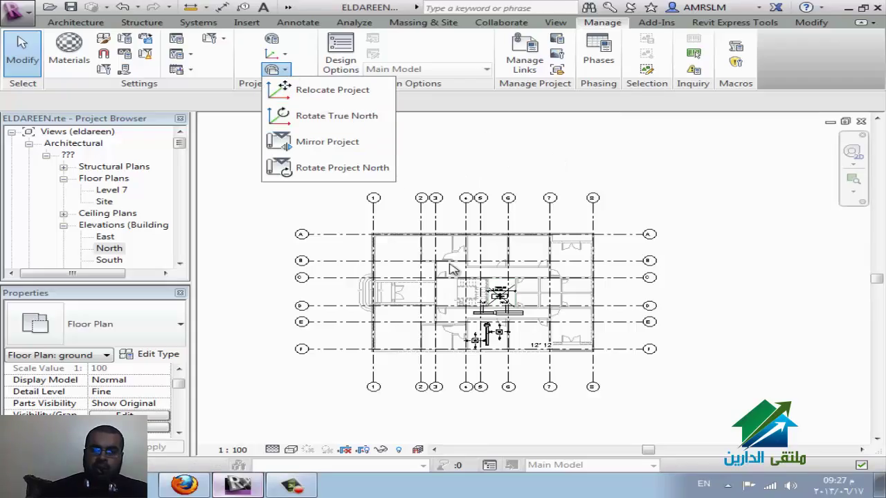
{"action": "left_click", "coordinate": [474, 165]}
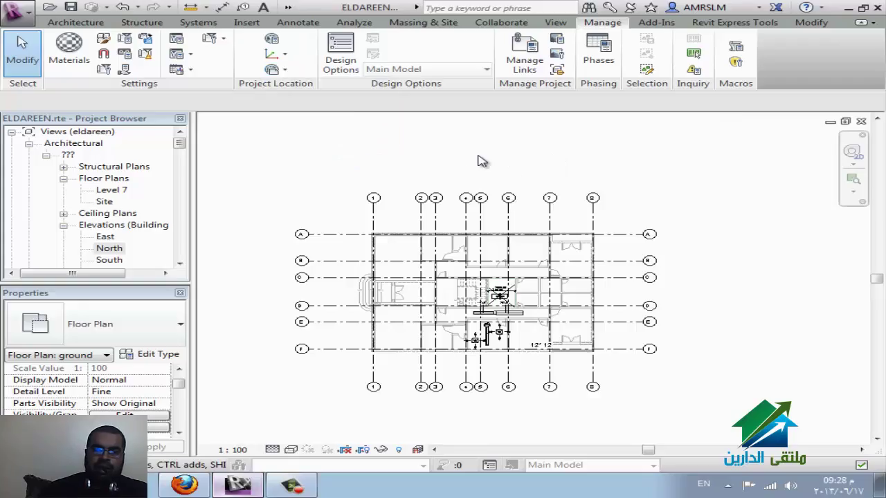
{"action": "left_click", "coordinate": [180, 263]}
{"action": "left_click", "coordinate": [180, 263]}
Open the hvac Level 2 floor plan from the Project Browser and zoom out
{"action": "left_click", "coordinate": [179, 264]}
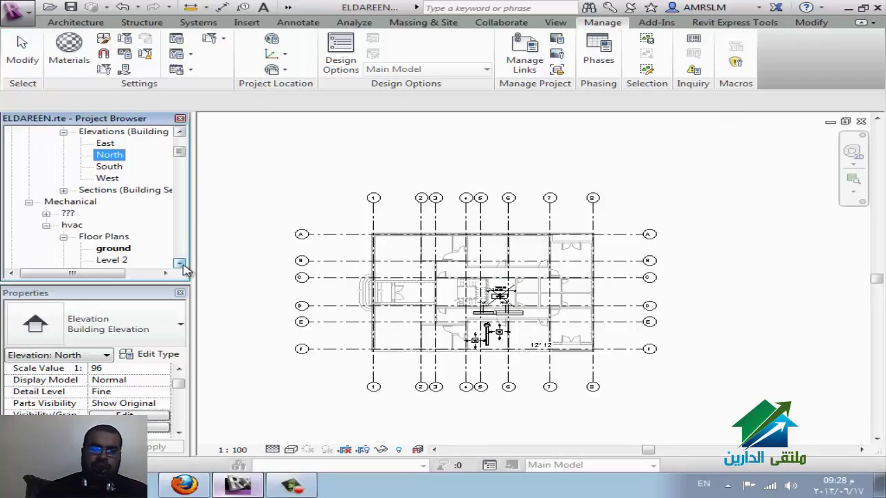
{"action": "left_click", "coordinate": [179, 264]}
{"action": "left_click", "coordinate": [180, 263]}
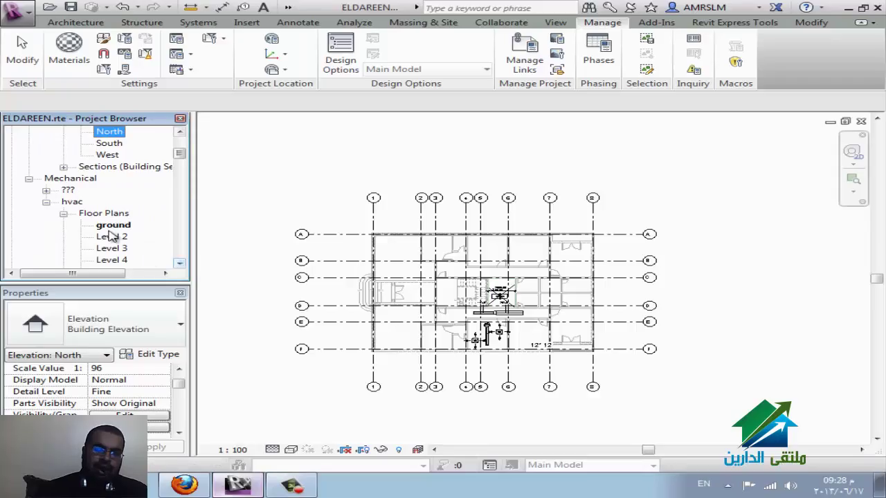
{"action": "left_click", "coordinate": [119, 238]}
{"action": "scroll", "coordinate": [137, 238], "scroll_direction": "down", "scroll_amount": 1}
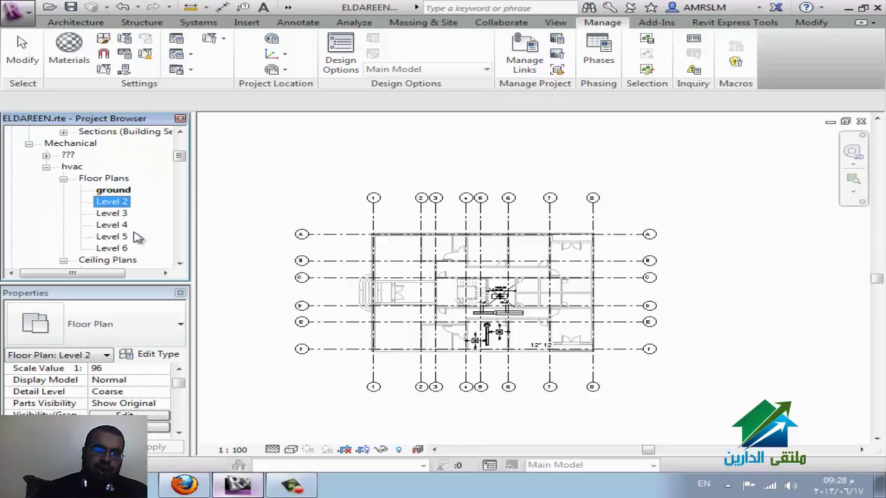
{"action": "double_click", "coordinate": [114, 201]}
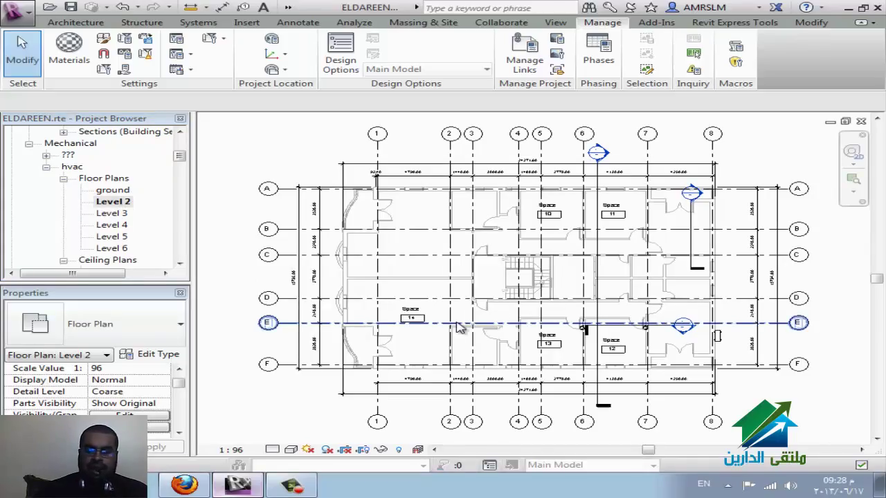
{"action": "scroll", "coordinate": [459, 328], "scroll_direction": "down", "scroll_amount": 2}
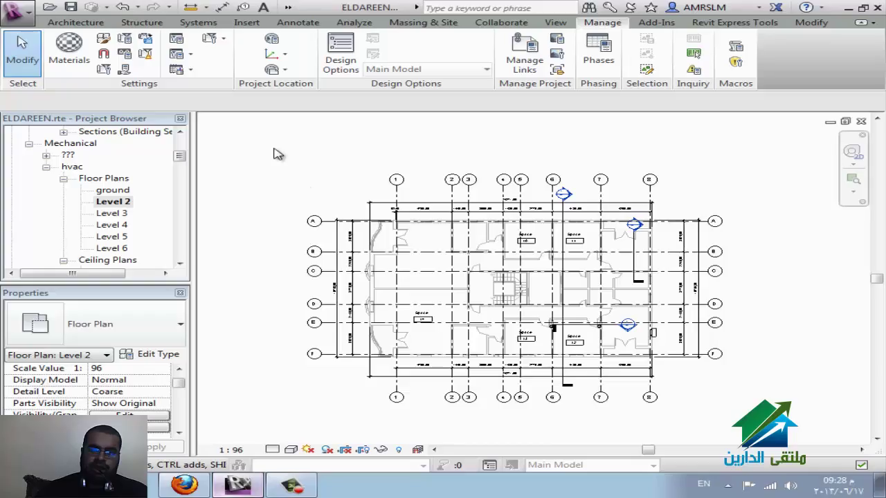
Duplicate the Level 2 view with detailing and select the new Copy of Level 2
{"action": "right_click", "coordinate": [125, 201]}
{"action": "mouse_move", "coordinate": [188, 305]}
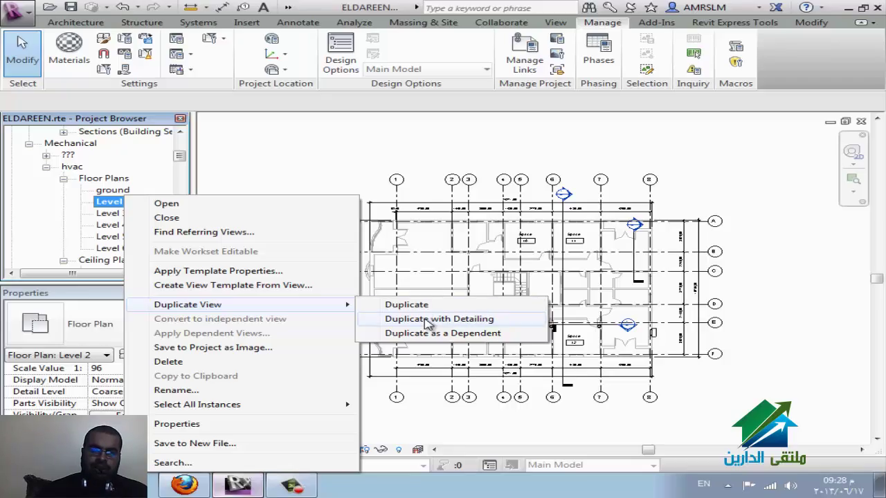
{"action": "left_click", "coordinate": [427, 324]}
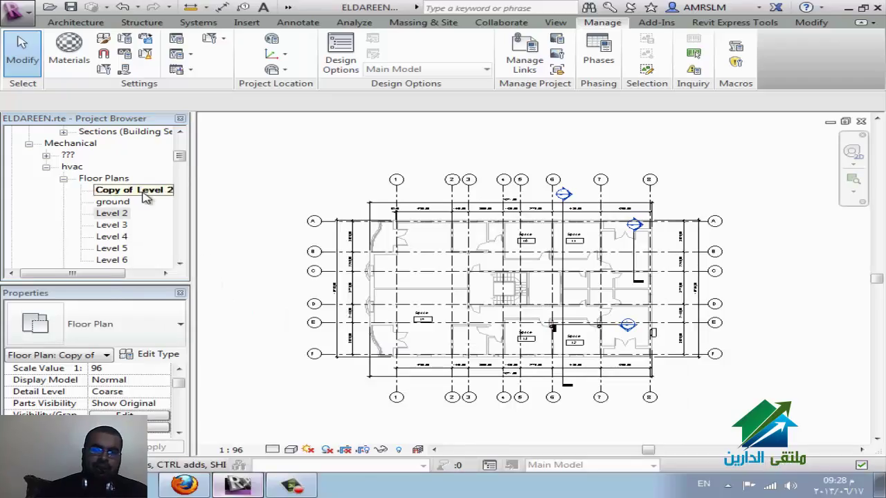
{"action": "left_click", "coordinate": [109, 216]}
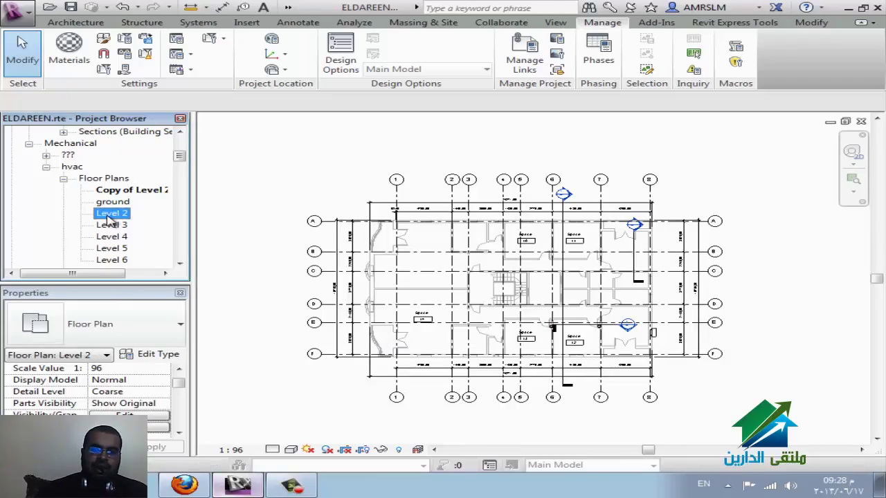
{"action": "left_click", "coordinate": [146, 191]}
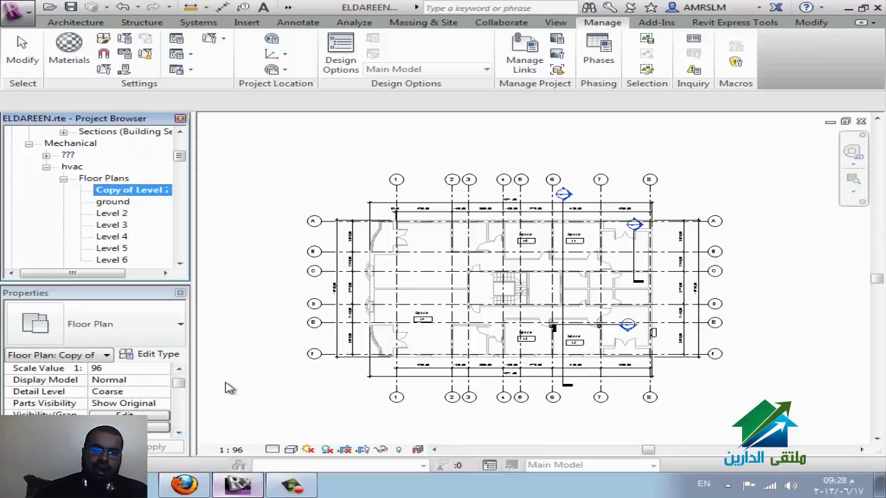
{"action": "left_click", "coordinate": [178, 433]}
{"action": "left_click", "coordinate": [178, 433]}
{"action": "left_click", "coordinate": [178, 433]}
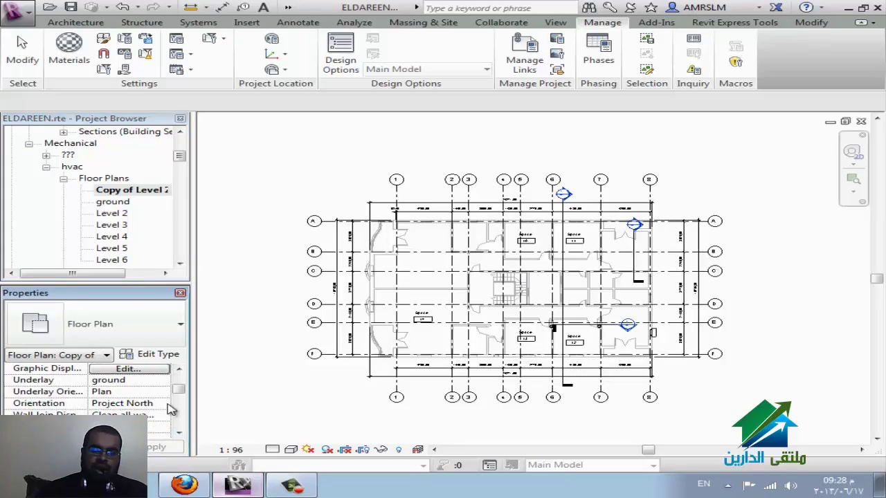
Set the view's Orientation property to True North
{"action": "left_click", "coordinate": [165, 404]}
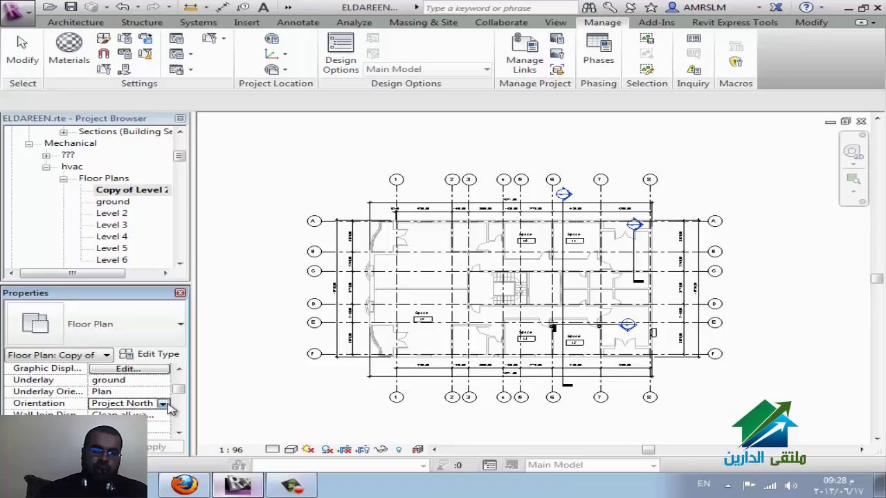
{"action": "left_click", "coordinate": [163, 403]}
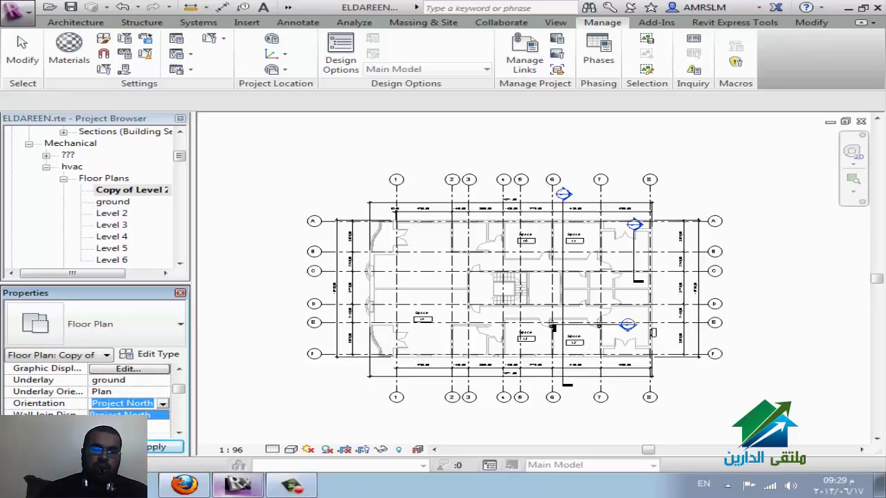
{"action": "left_click", "coordinate": [158, 426]}
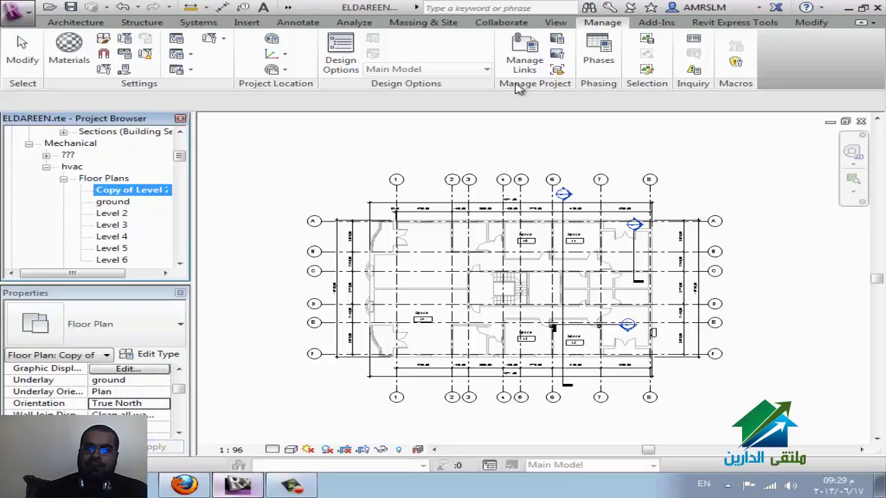
Rotate True North by picking a start direction and an end direction
{"action": "left_click", "coordinate": [275, 71]}
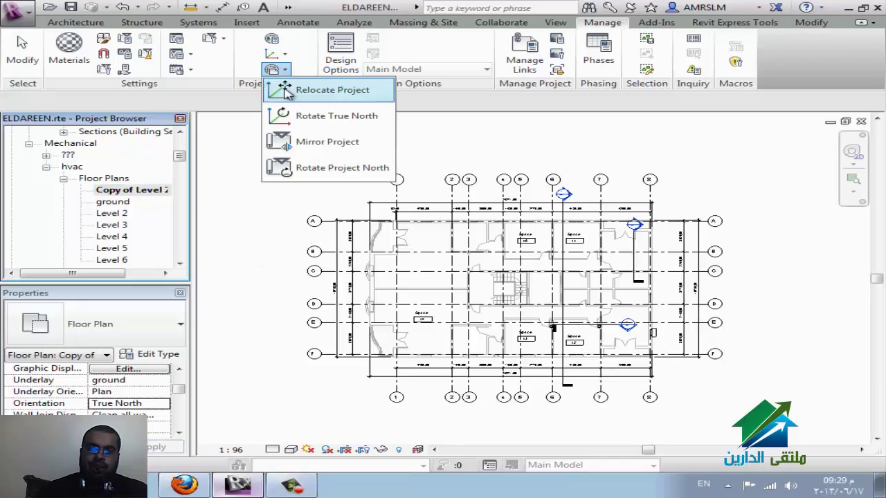
{"action": "left_click", "coordinate": [313, 118]}
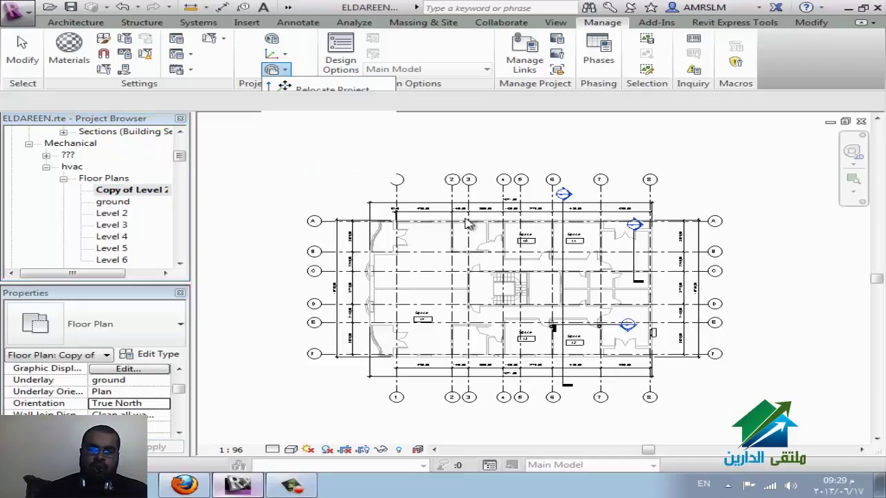
{"action": "left_click", "coordinate": [696, 172]}
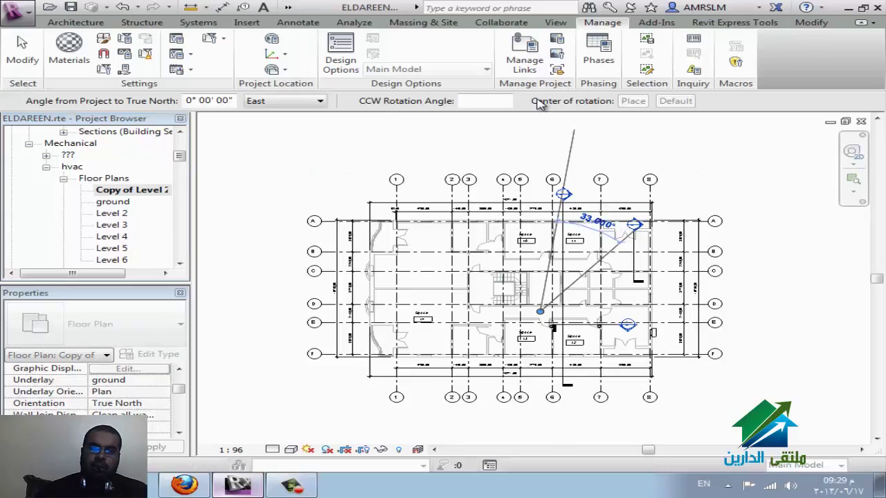
{"action": "left_click", "coordinate": [501, 101]}
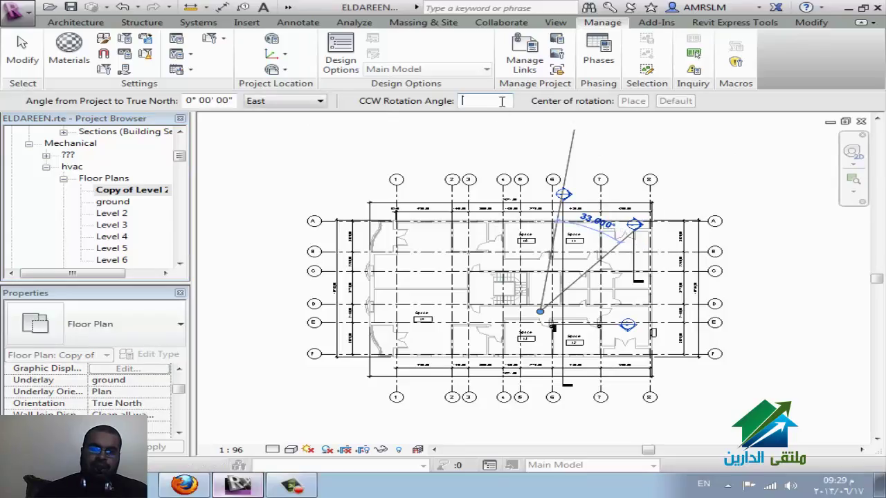
{"action": "left_click", "coordinate": [543, 143]}
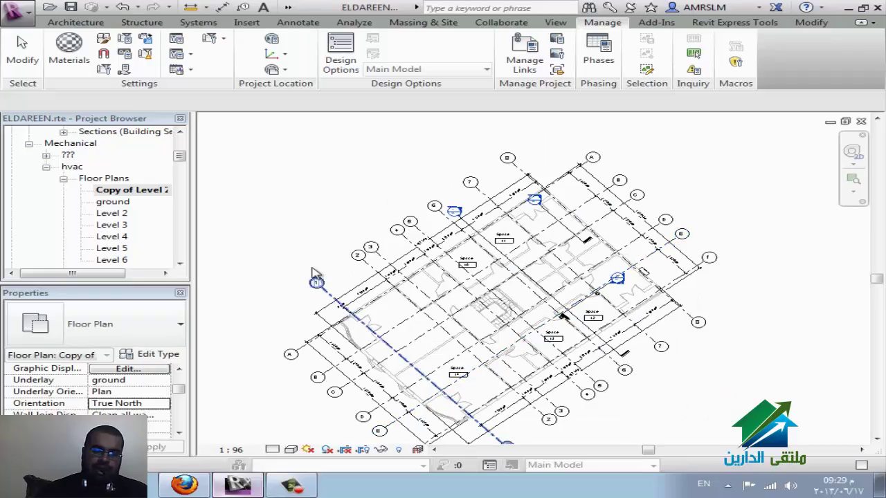
{"action": "key", "text": "Escape"}
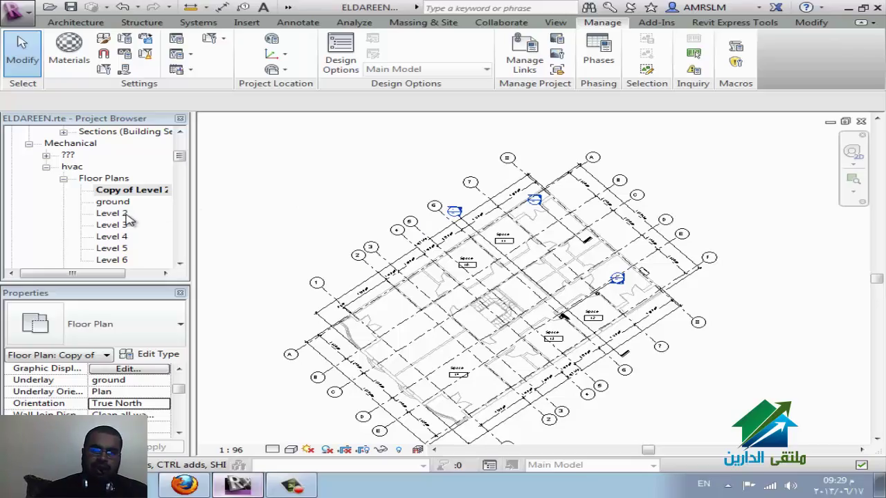
Open the Level 2 plan, start the Duct tool (DT), and set the view scale to 1:100
{"action": "double_click", "coordinate": [123, 214]}
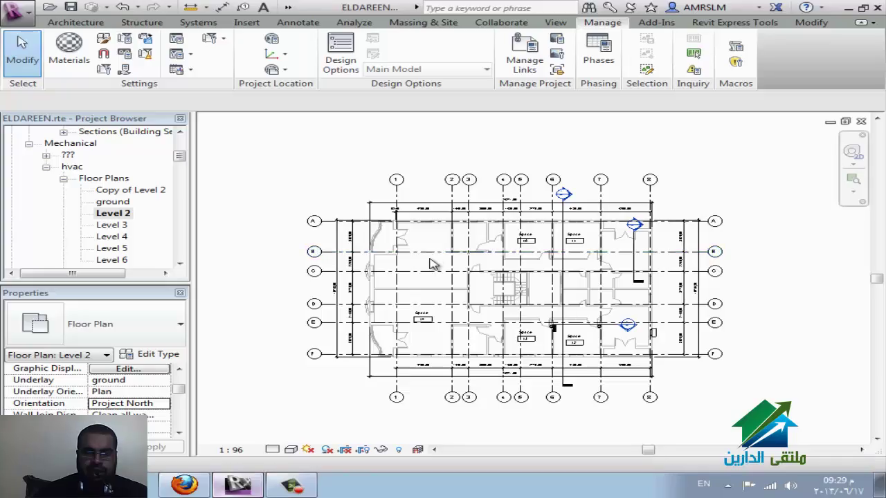
{"action": "key", "text": "a"}
{"action": "key", "text": "t"}
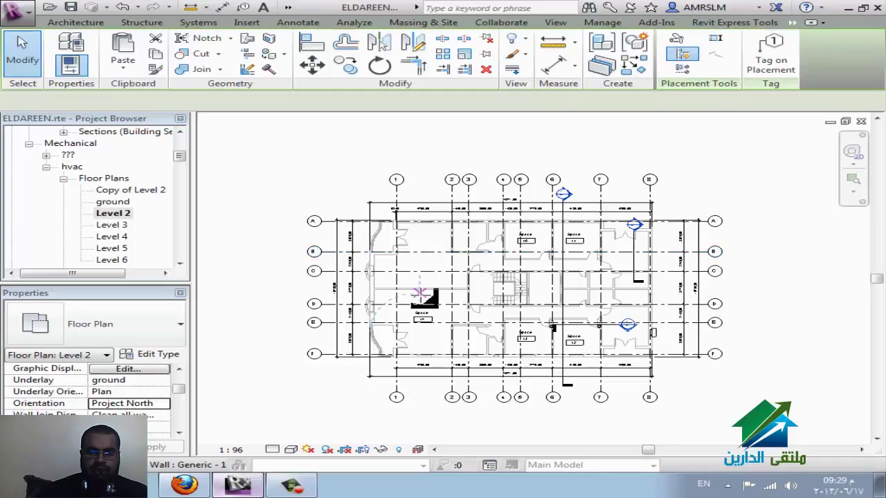
{"action": "key", "text": "d"}
{"action": "key", "text": "t"}
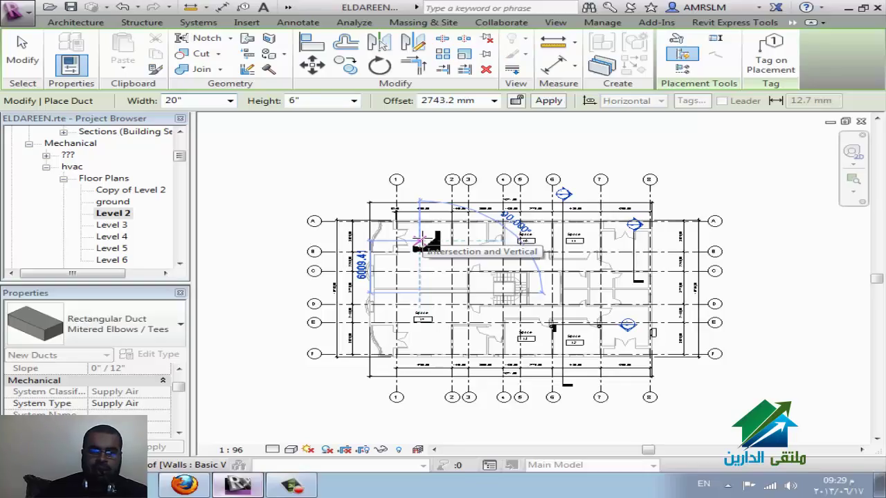
{"action": "key", "text": "Escape"}
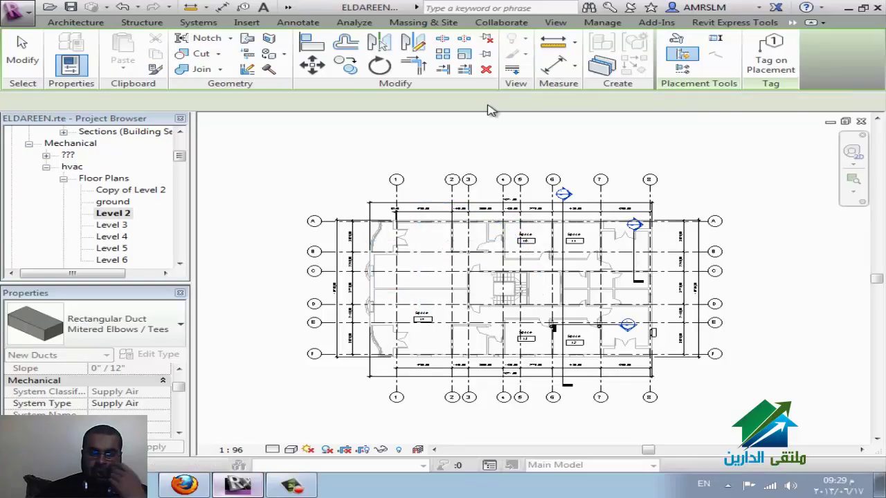
{"action": "key", "text": "d"}
{"action": "key", "text": "t"}
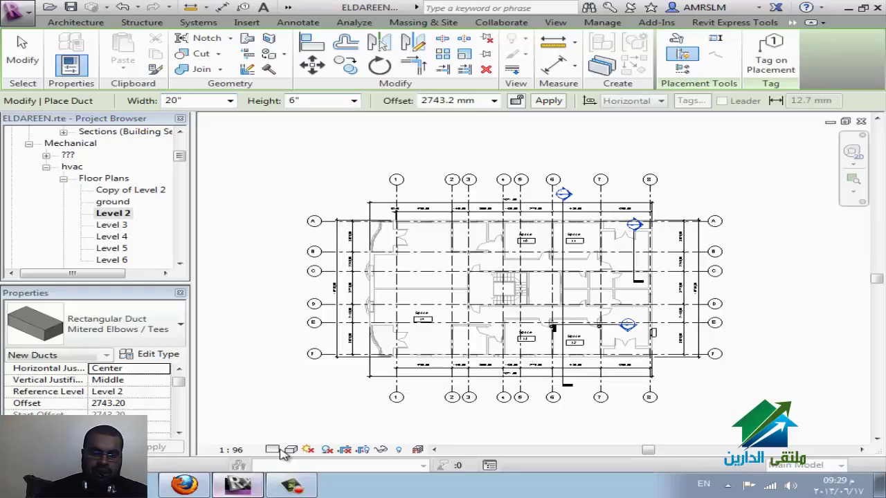
{"action": "left_click", "coordinate": [274, 451]}
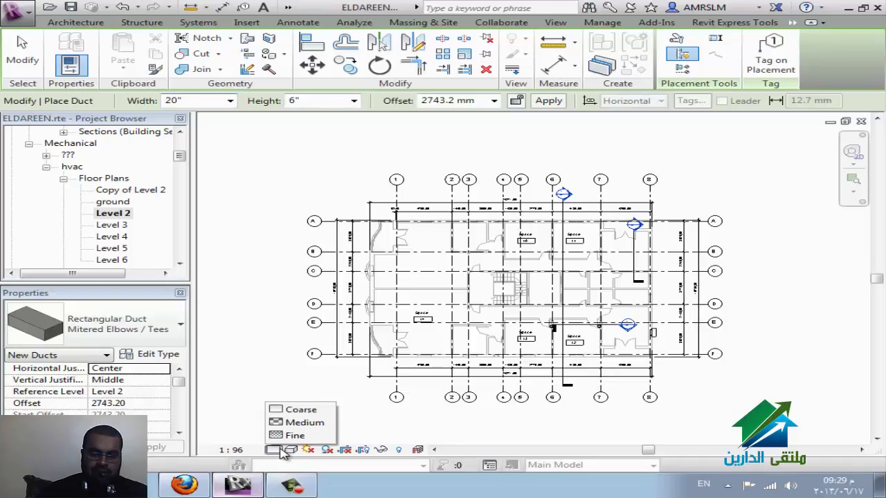
{"action": "left_click", "coordinate": [234, 450]}
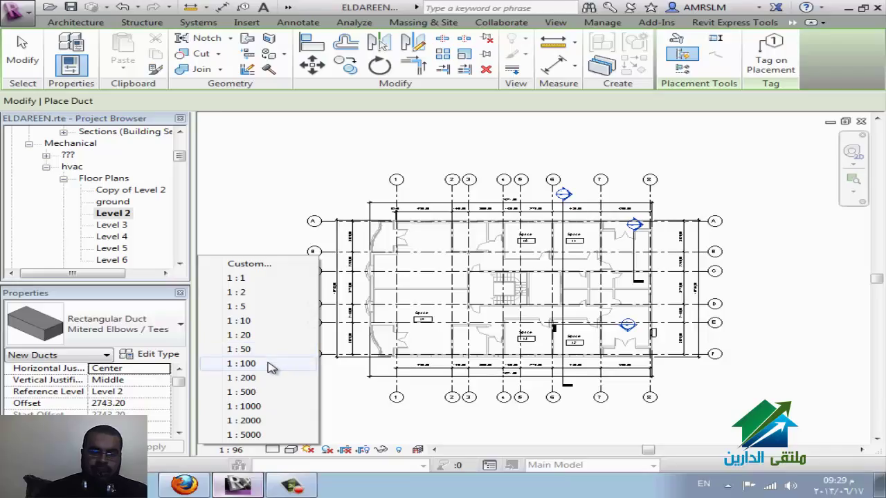
{"action": "left_click", "coordinate": [241, 363]}
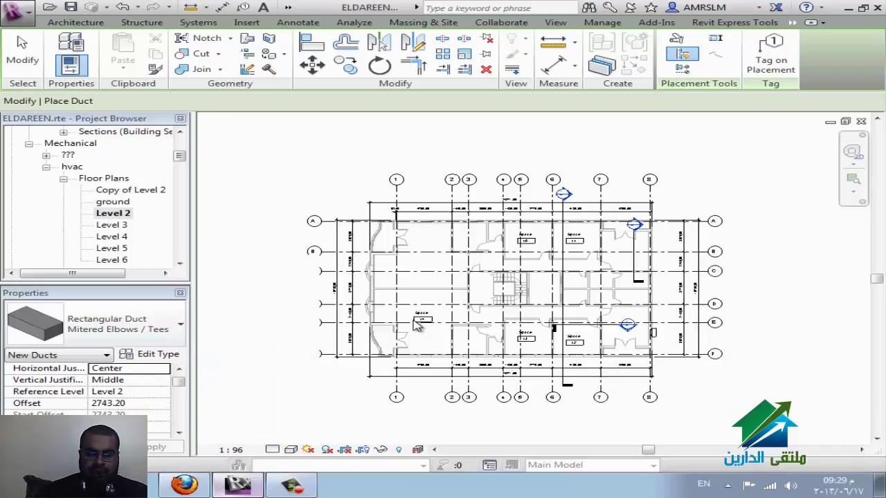
Draw a vertical duct near grid 1 between grids A and D at offset 2000
{"action": "scroll", "coordinate": [417, 325], "scroll_direction": "up", "scroll_amount": 1}
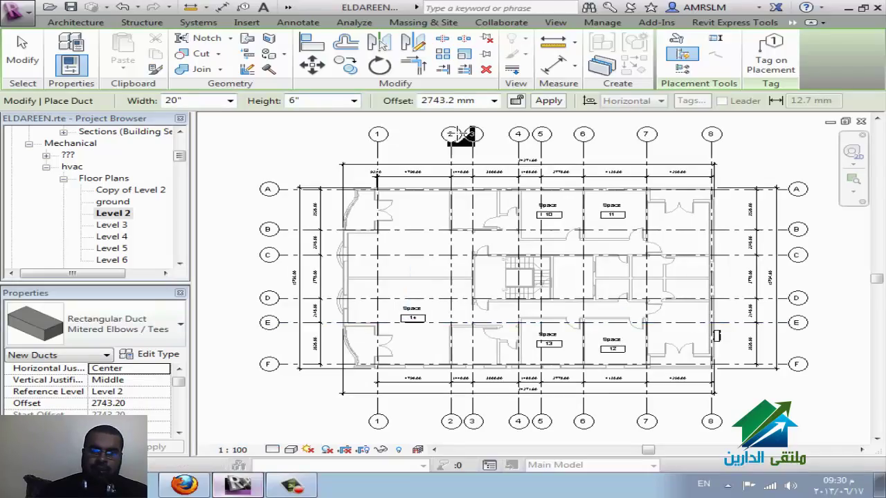
{"action": "left_click", "coordinate": [482, 100]}
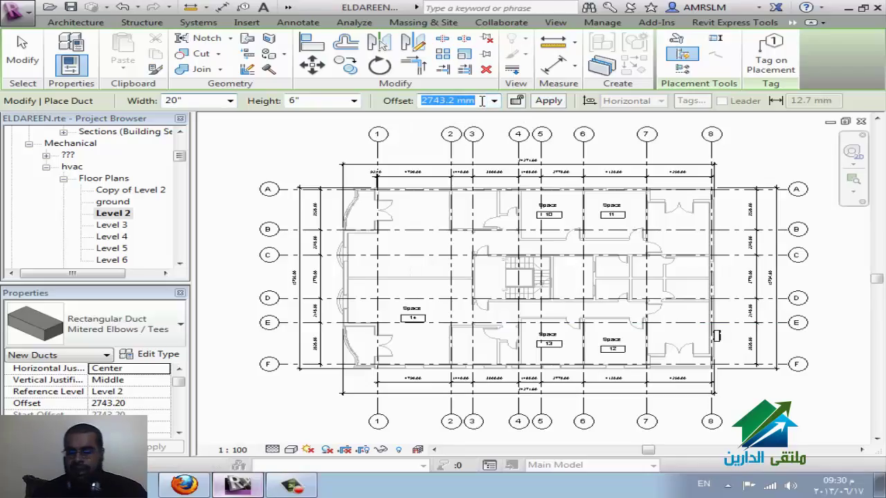
{"action": "type", "text": "2000"}
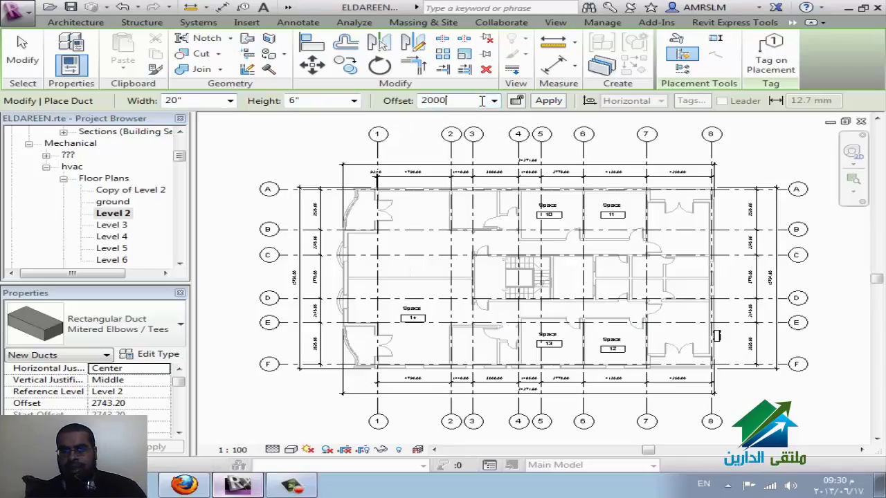
{"action": "key", "text": "Return"}
{"action": "left_click", "coordinate": [408, 291]}
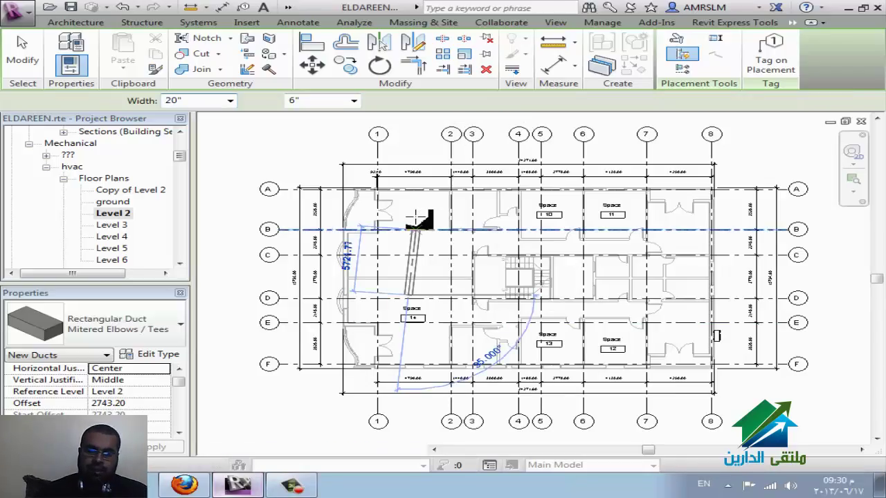
{"action": "left_click", "coordinate": [408, 202]}
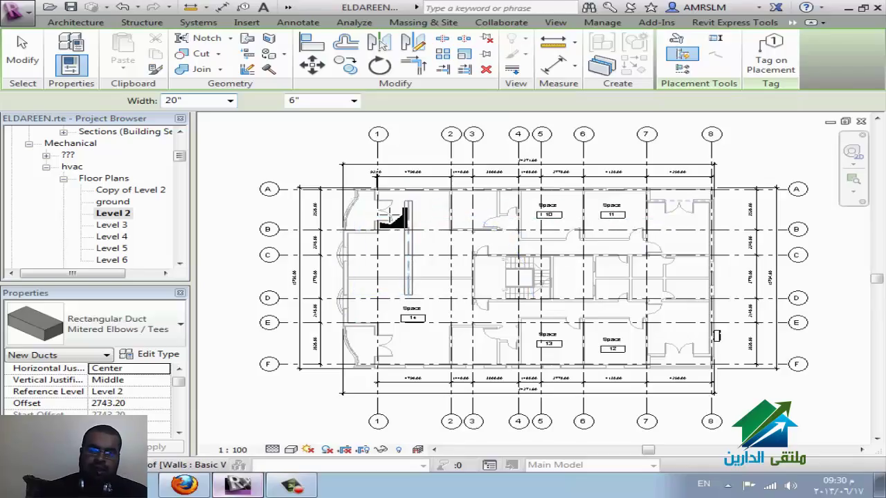
{"action": "left_click", "coordinate": [417, 213]}
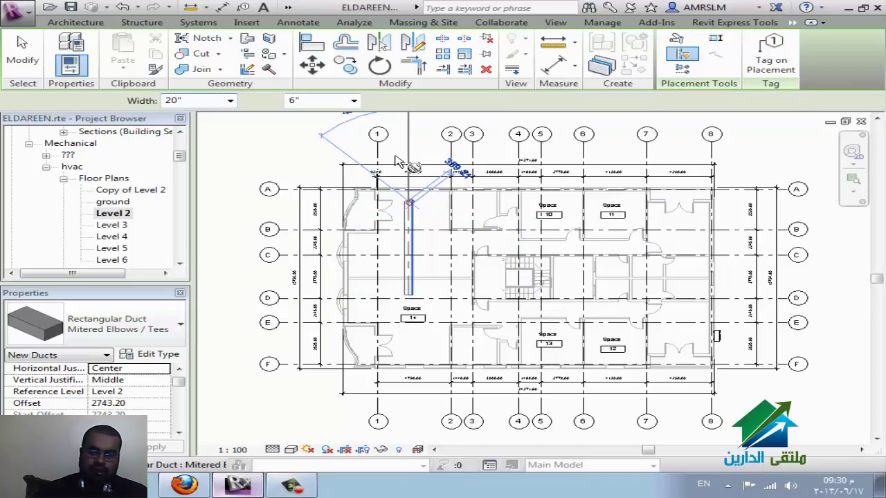
{"action": "key", "text": "Escape"}
{"action": "scroll", "coordinate": [336, 198], "scroll_direction": "up", "scroll_amount": 3}
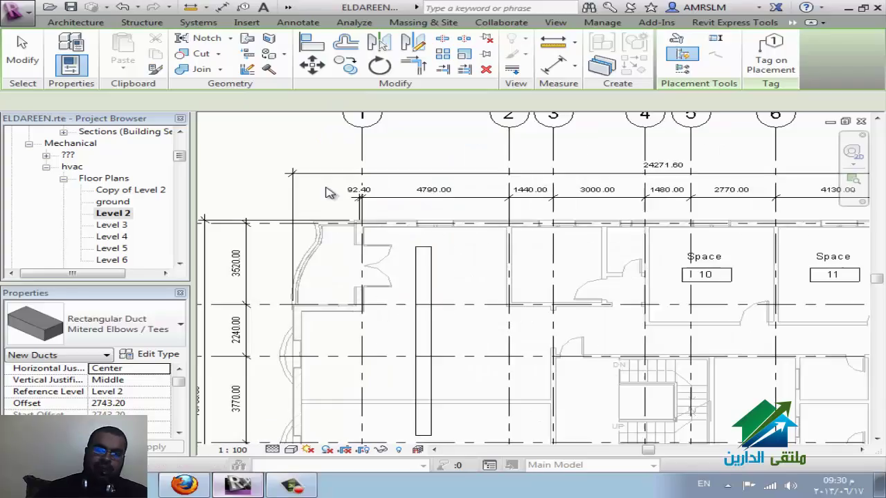
{"action": "key", "text": "Escape"}
{"action": "key", "text": "Escape"}
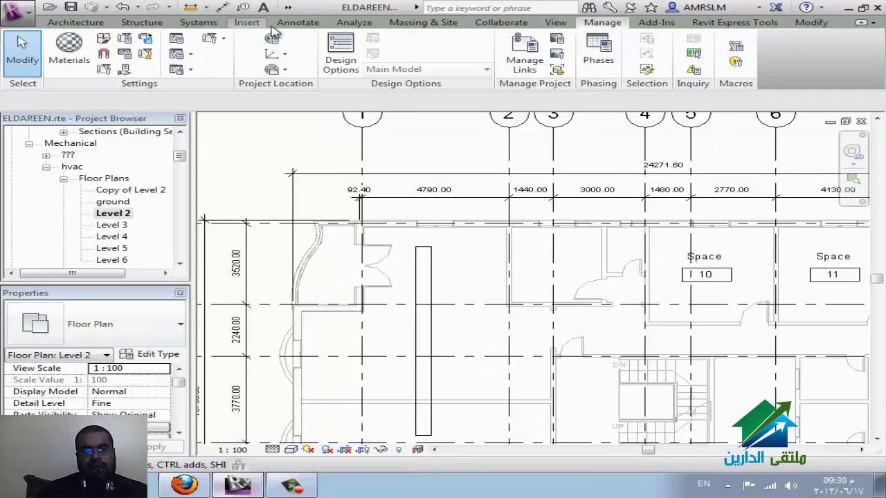
Start an aligned dimension measuring to wall centerlines and pick the first references
{"action": "left_click", "coordinate": [298, 22]}
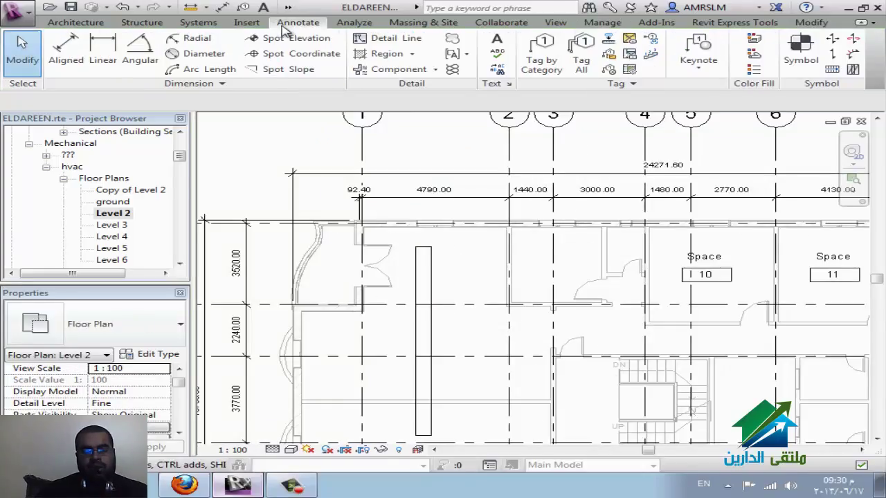
{"action": "left_click", "coordinate": [67, 61]}
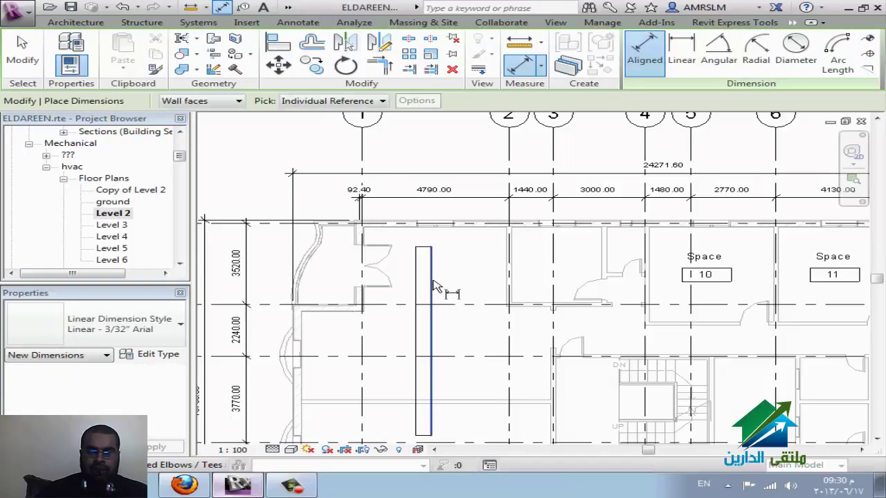
{"action": "left_click", "coordinate": [508, 283]}
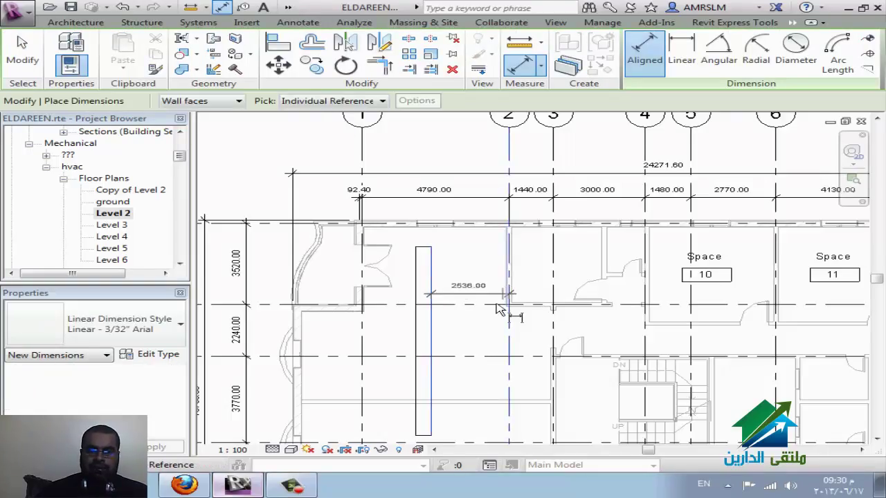
{"action": "left_click", "coordinate": [483, 258]}
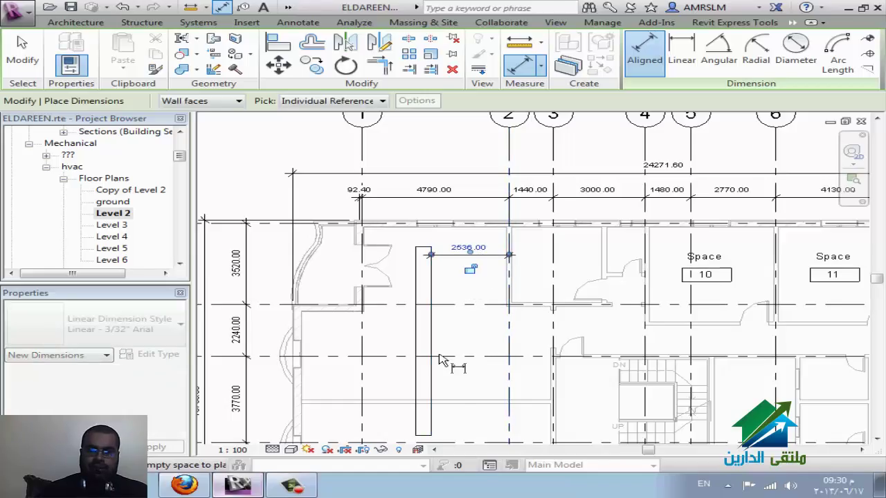
{"action": "left_click", "coordinate": [207, 101]}
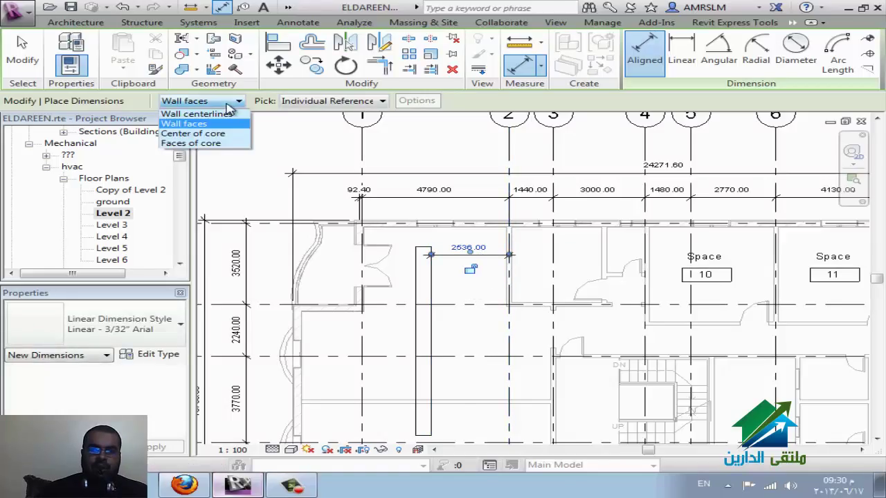
{"action": "left_click", "coordinate": [224, 115]}
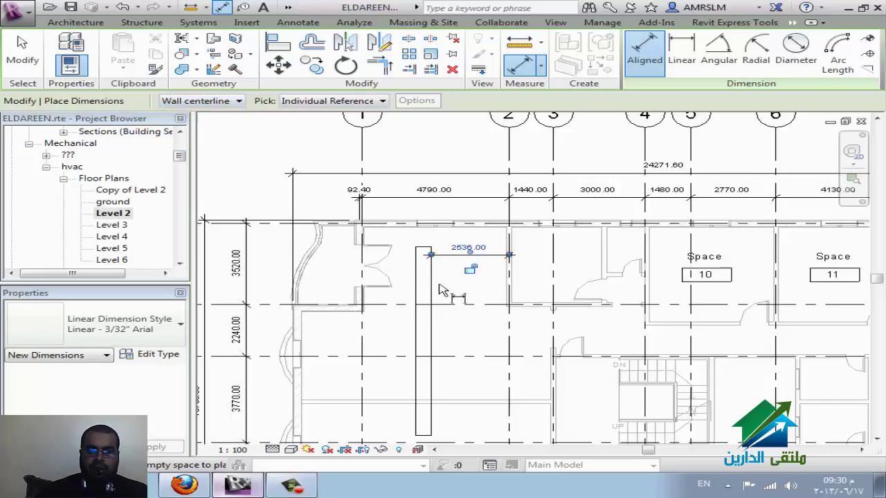
{"action": "left_click", "coordinate": [434, 289]}
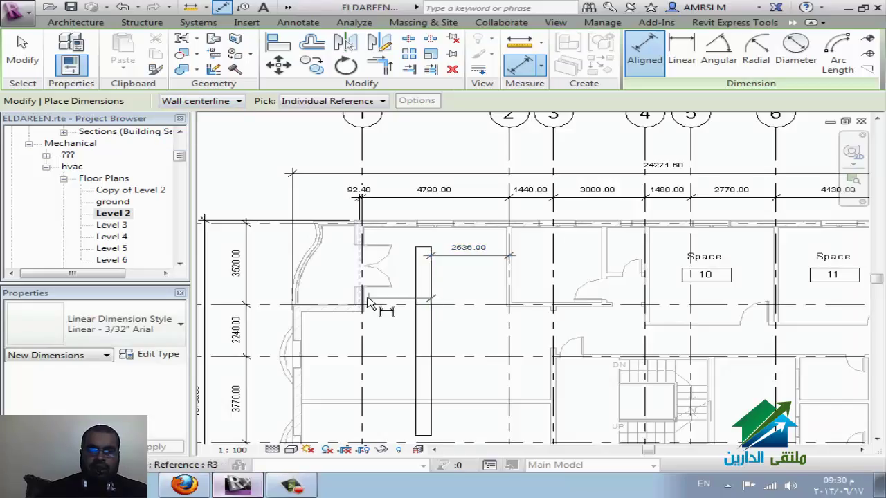
{"action": "left_click", "coordinate": [237, 101]}
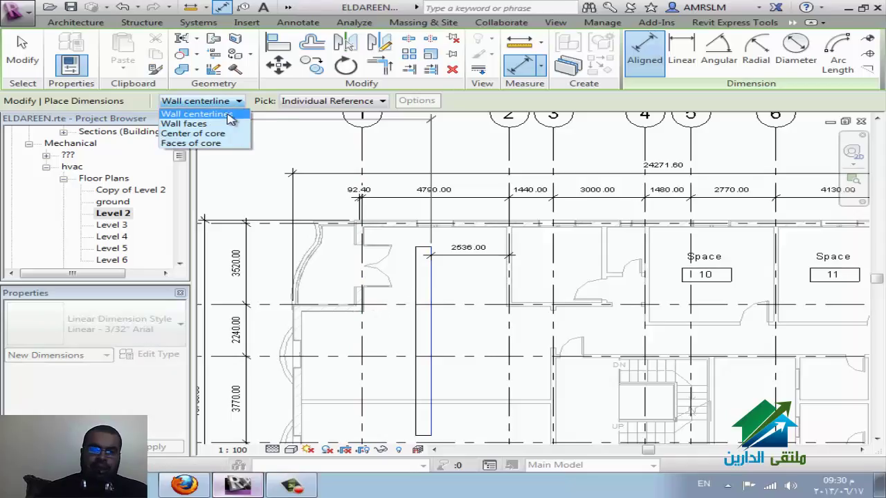
{"action": "left_click", "coordinate": [490, 106]}
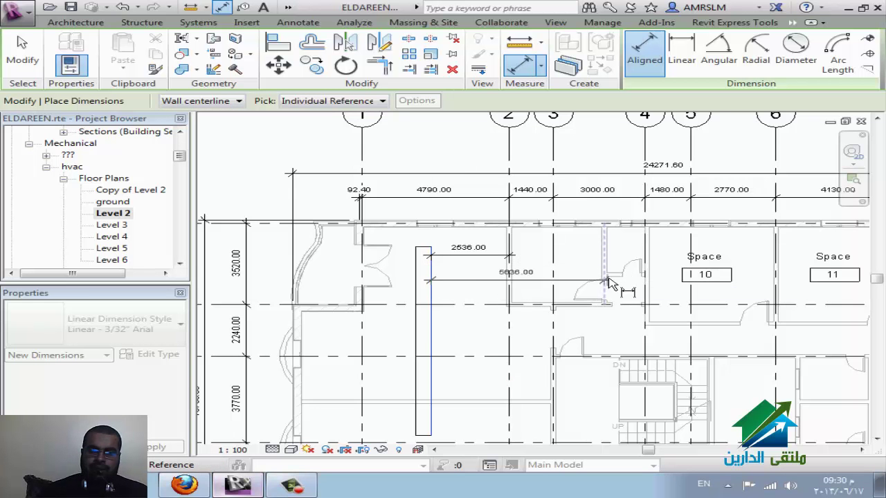
Extend the chain and place the 5636/1400/4190 dimension string
{"action": "scroll", "coordinate": [608, 283], "scroll_direction": "up", "scroll_amount": 2}
{"action": "scroll", "coordinate": [627, 304], "scroll_direction": "up", "scroll_amount": 2}
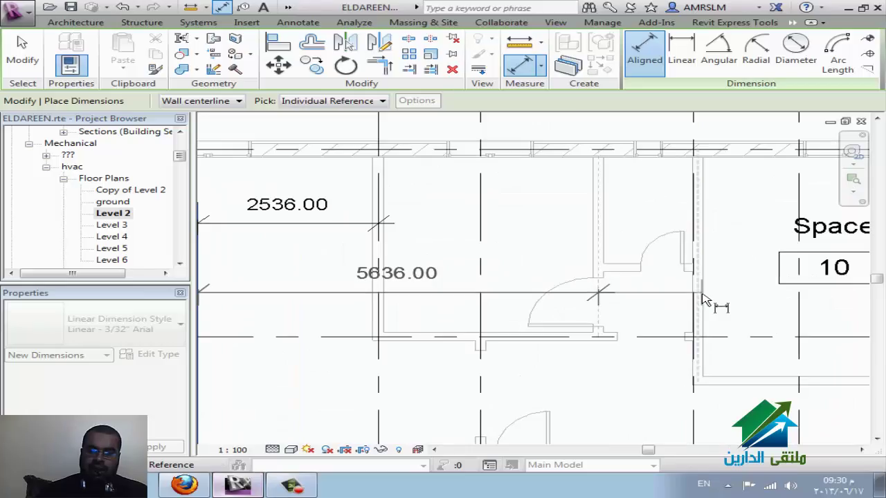
{"action": "left_click", "coordinate": [703, 299]}
{"action": "scroll", "coordinate": [408, 339], "scroll_direction": "down", "scroll_amount": 1}
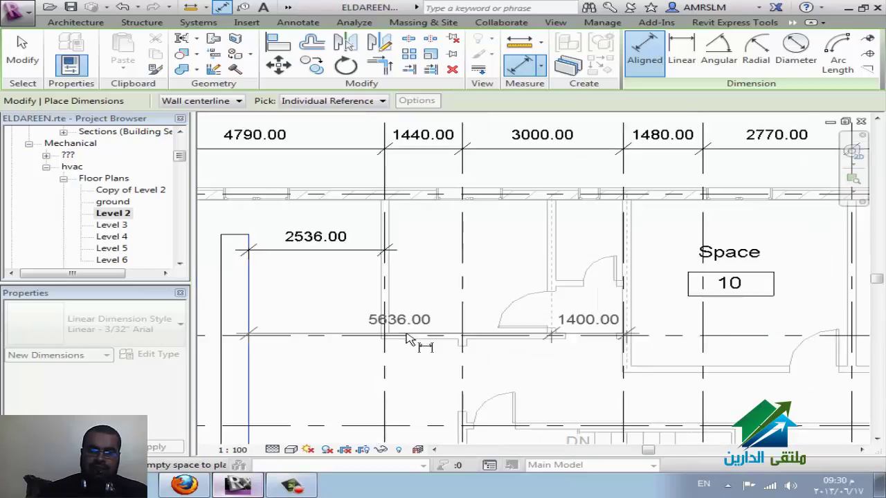
{"action": "scroll", "coordinate": [408, 339], "scroll_direction": "down", "scroll_amount": 1}
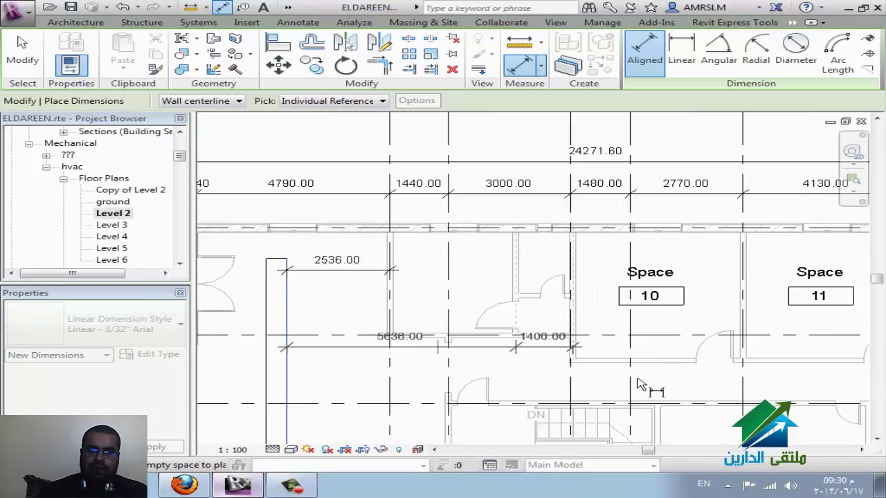
{"action": "left_click", "coordinate": [747, 357]}
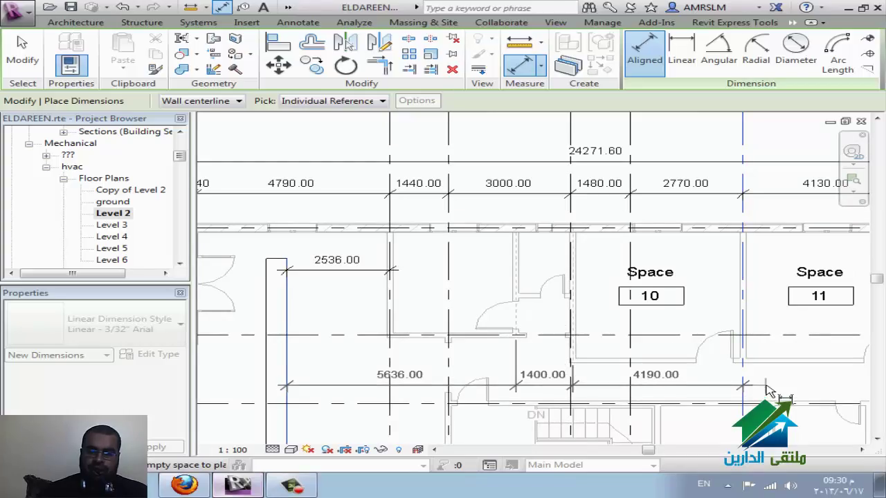
{"action": "left_click", "coordinate": [766, 391]}
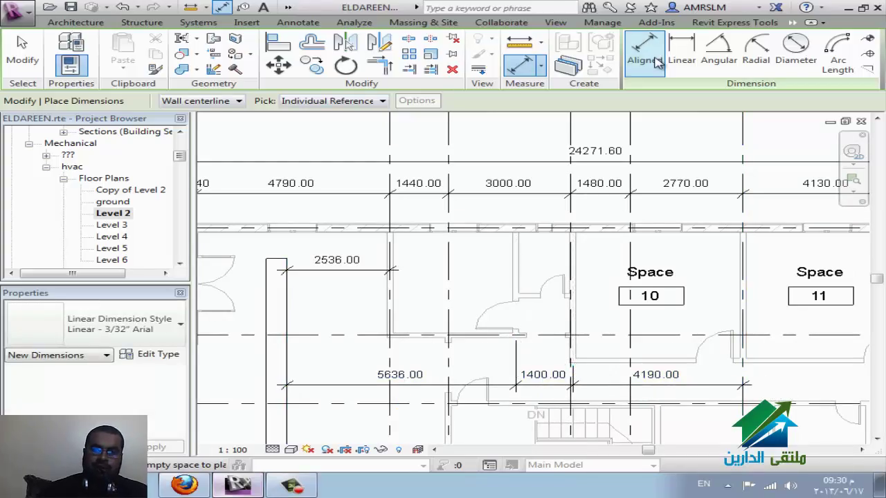
Place a second 2536/1440/3000 dimension string from the wall across the grid lines
{"action": "left_click", "coordinate": [286, 315]}
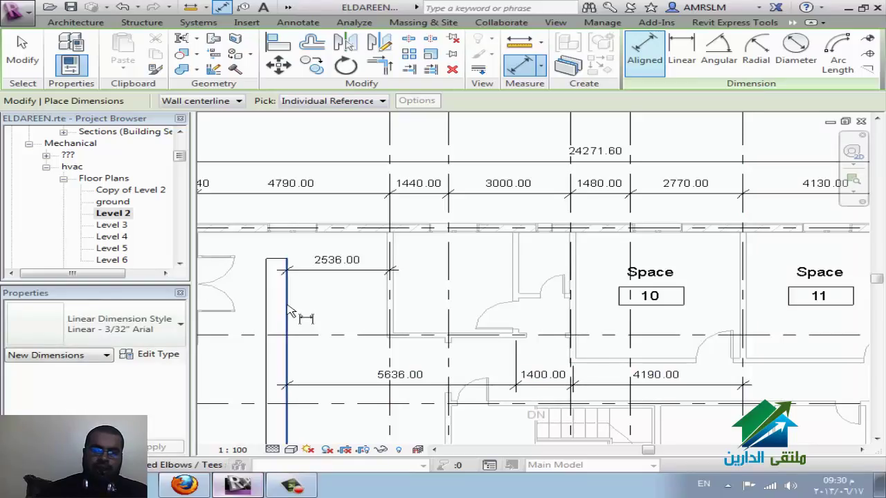
{"action": "left_click", "coordinate": [391, 316]}
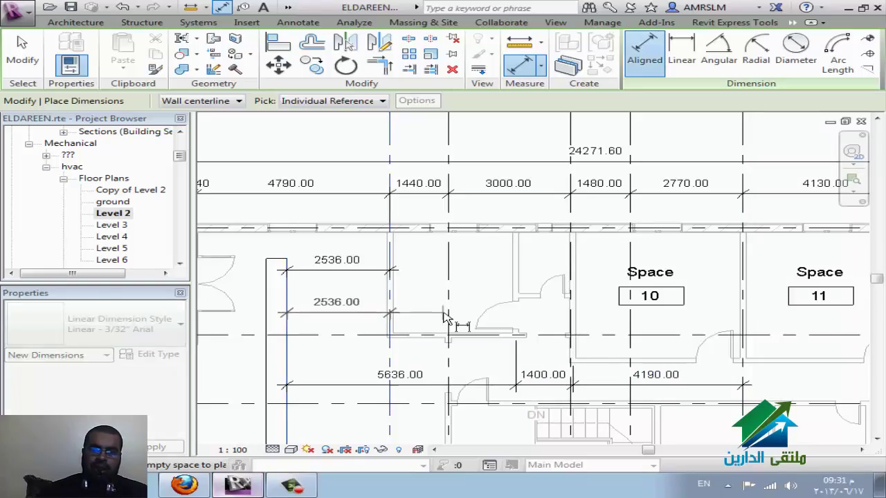
{"action": "left_click", "coordinate": [567, 325]}
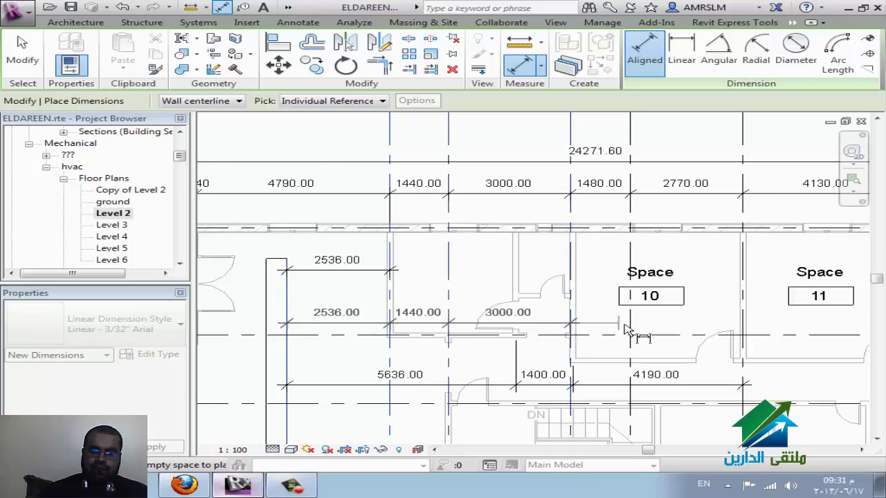
{"action": "left_click", "coordinate": [630, 332]}
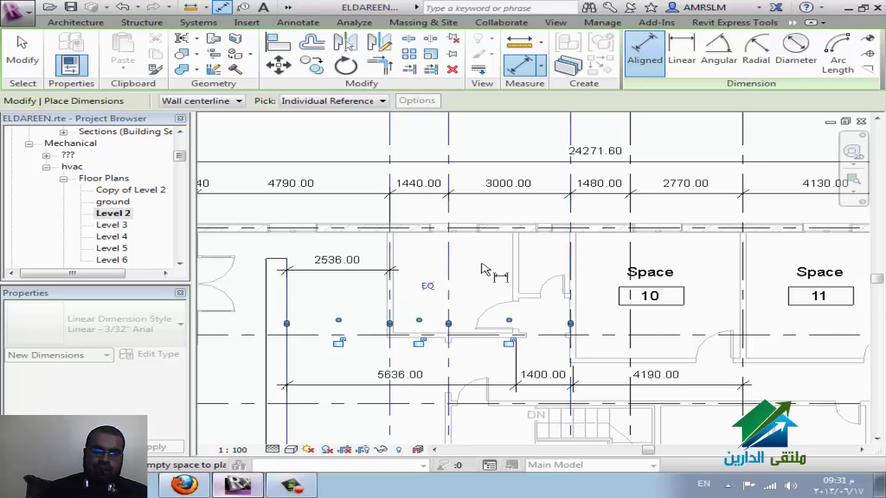
{"action": "key", "text": "Escape"}
{"action": "key", "text": "Escape"}
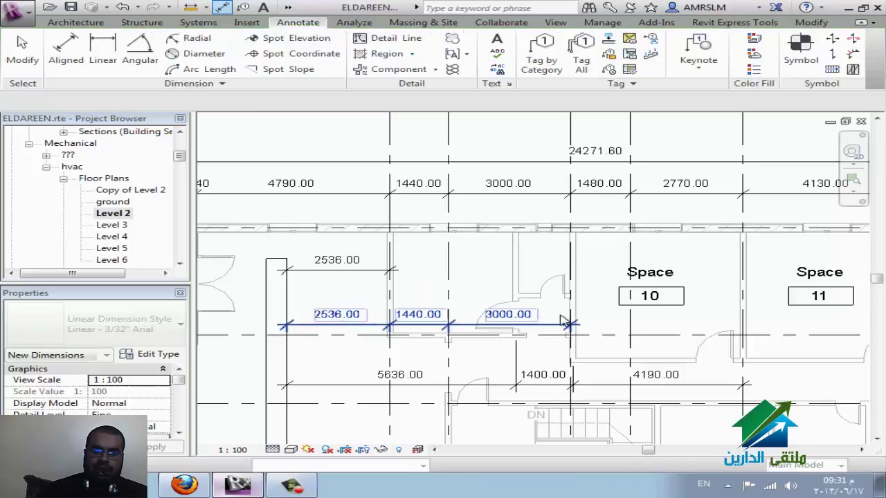
Try adding and removing witness lines on the new string, then discard the edits
{"action": "left_click", "coordinate": [621, 307]}
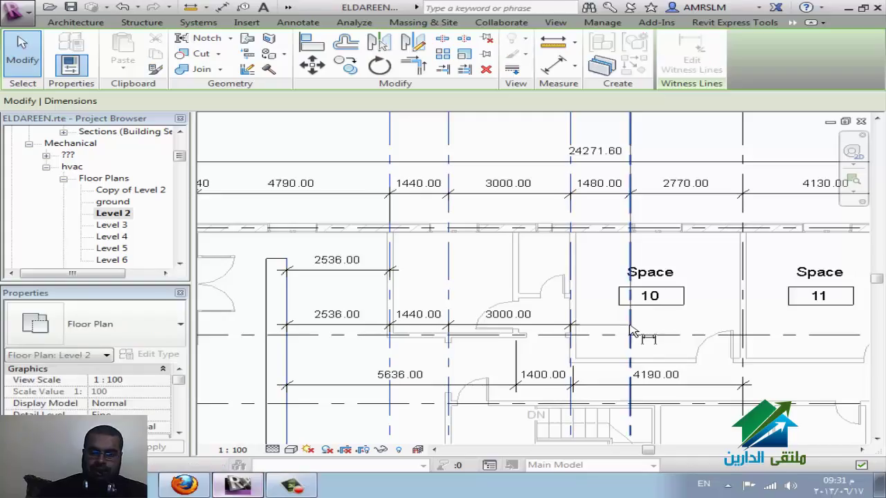
{"action": "left_click", "coordinate": [630, 331]}
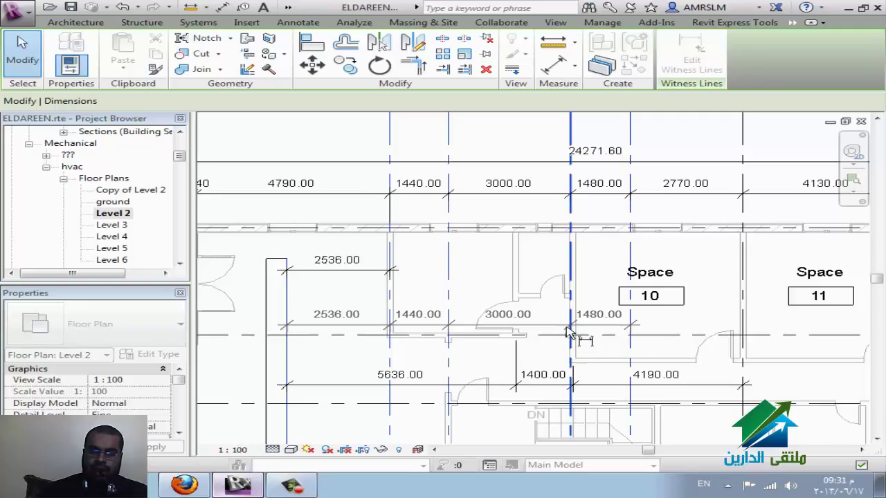
{"action": "left_click", "coordinate": [568, 332]}
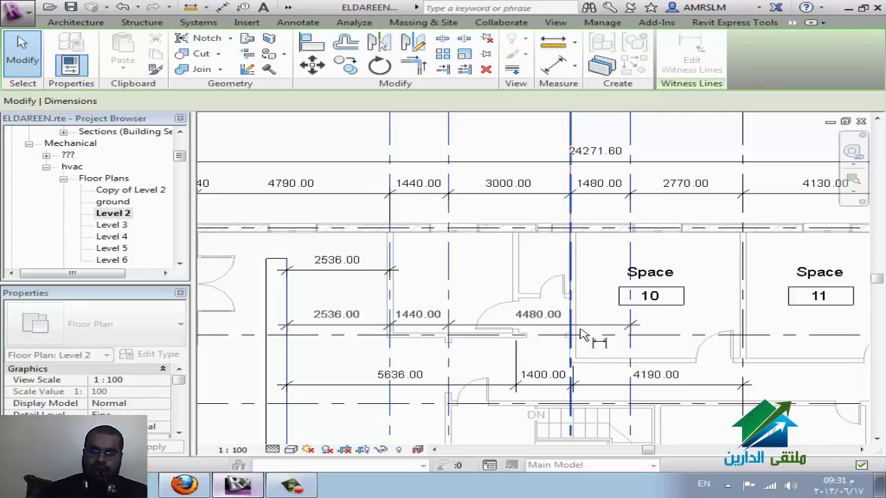
{"action": "left_click", "coordinate": [452, 325]}
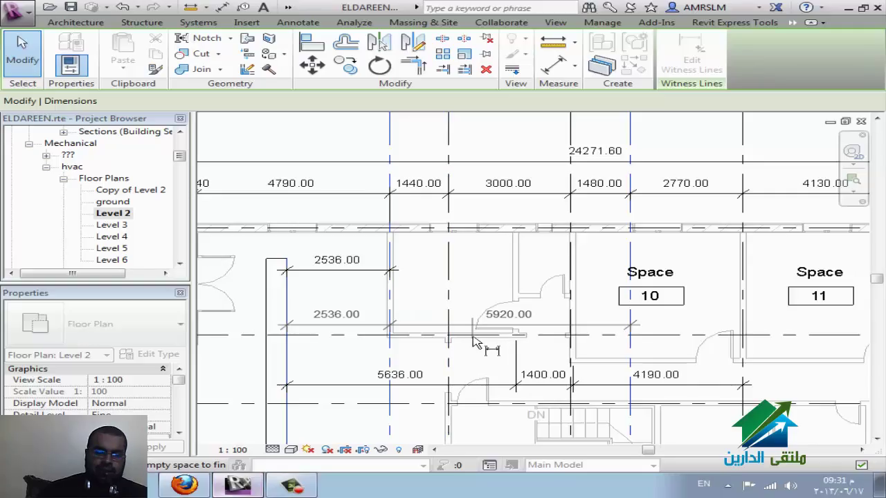
{"action": "key", "text": "Escape"}
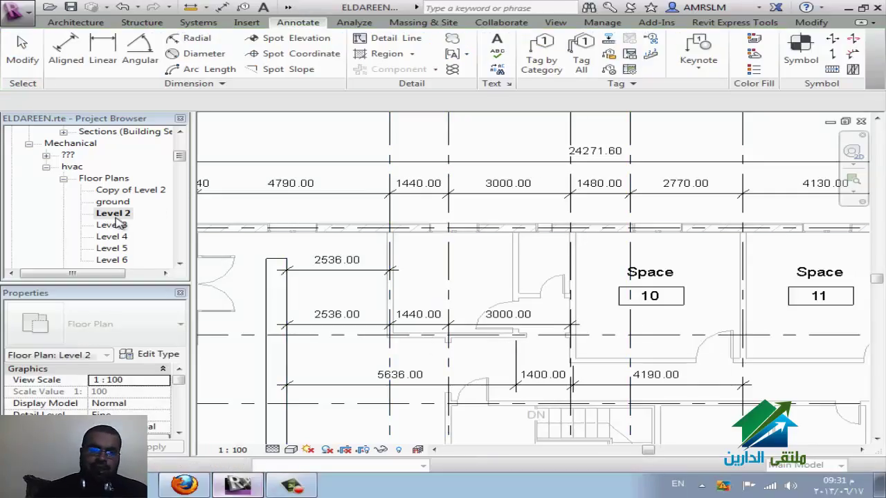
Set Copy of Level 2 to Fine detail, then return to Level 2 and select the 2536.00 dimension
{"action": "double_click", "coordinate": [137, 194]}
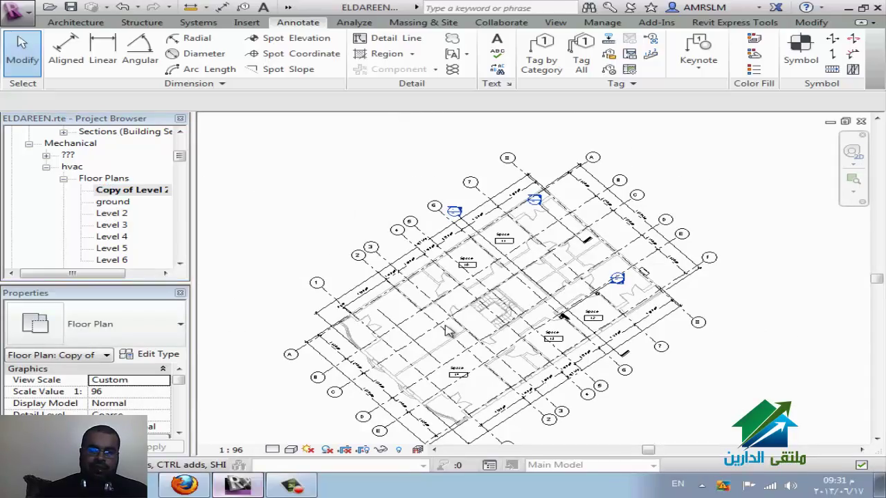
{"action": "scroll", "coordinate": [554, 235], "scroll_direction": "up", "scroll_amount": 2}
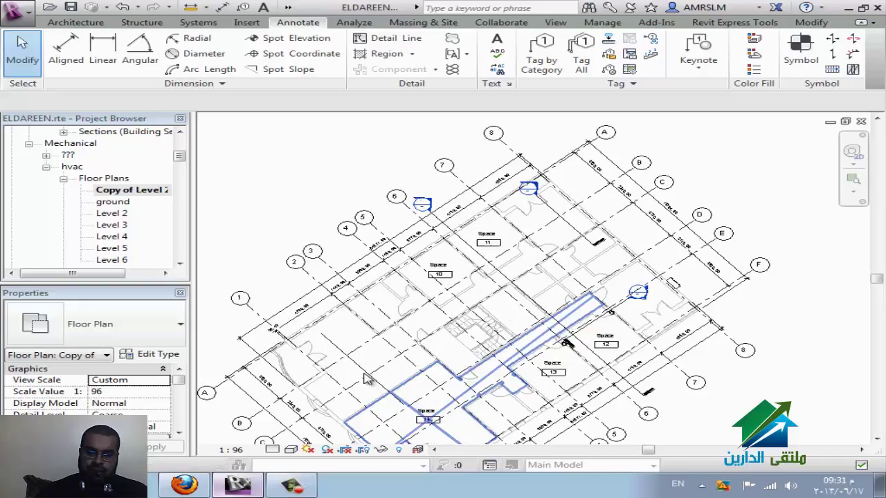
{"action": "scroll", "coordinate": [352, 379], "scroll_direction": "up", "scroll_amount": 2}
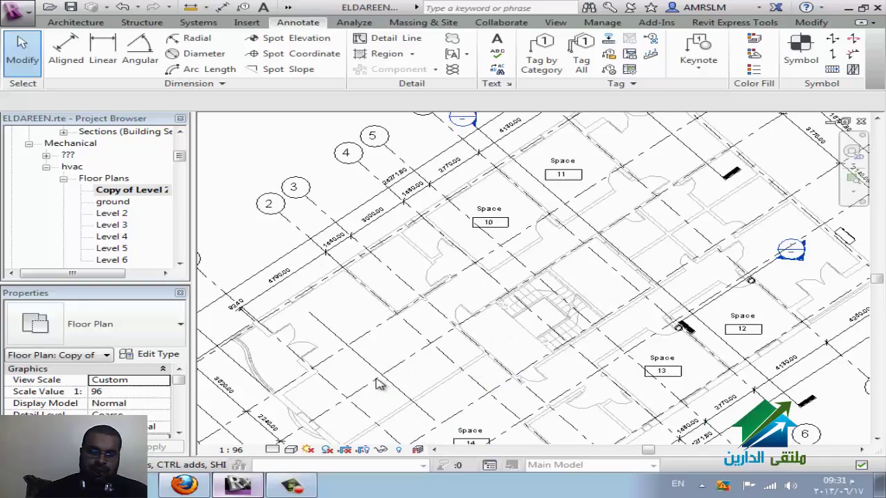
{"action": "left_click", "coordinate": [273, 449]}
{"action": "left_click", "coordinate": [285, 435]}
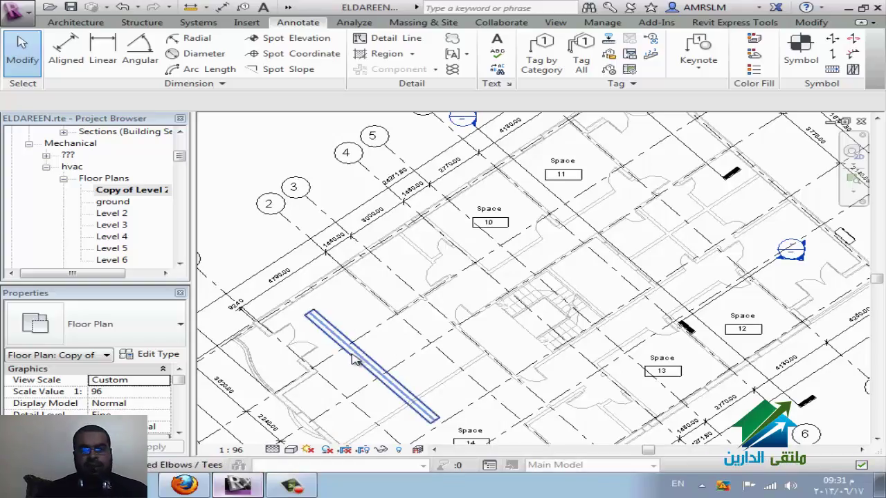
{"action": "left_click", "coordinate": [112, 214]}
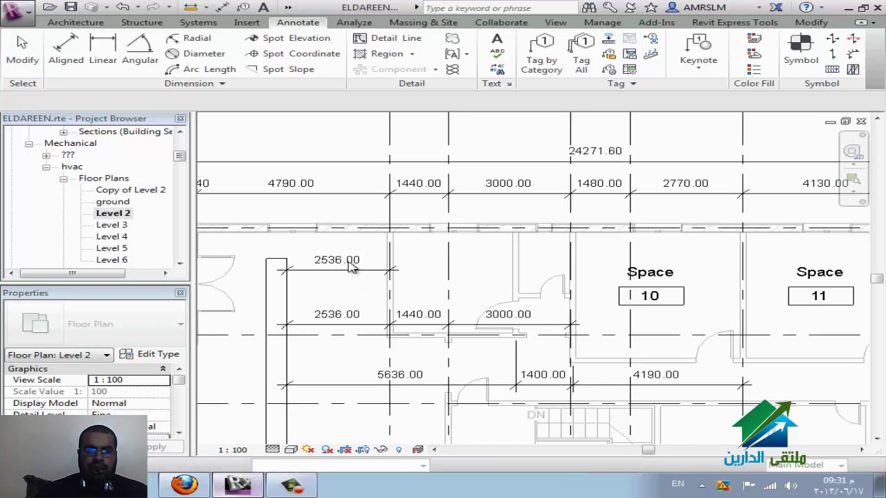
{"action": "left_click", "coordinate": [351, 270]}
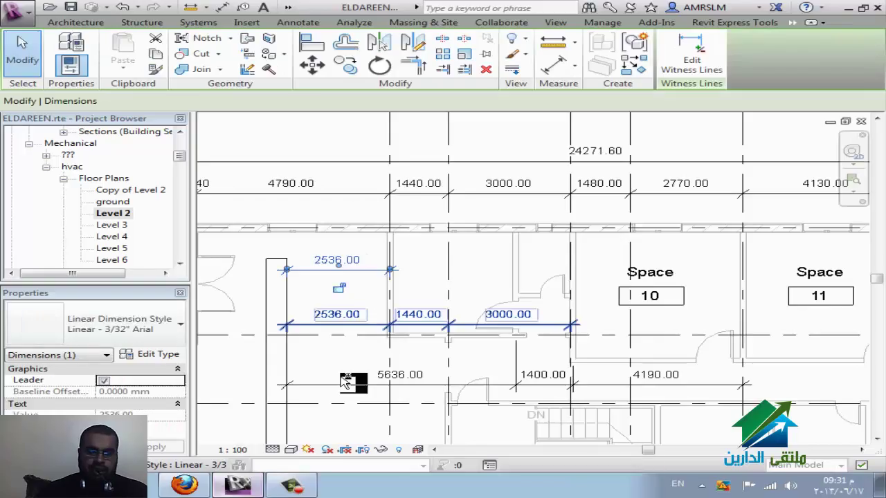
Paste the selected Level 2 dimension strings into Copy of Level 2, aligned to the current view
{"action": "left_click", "coordinate": [349, 384]}
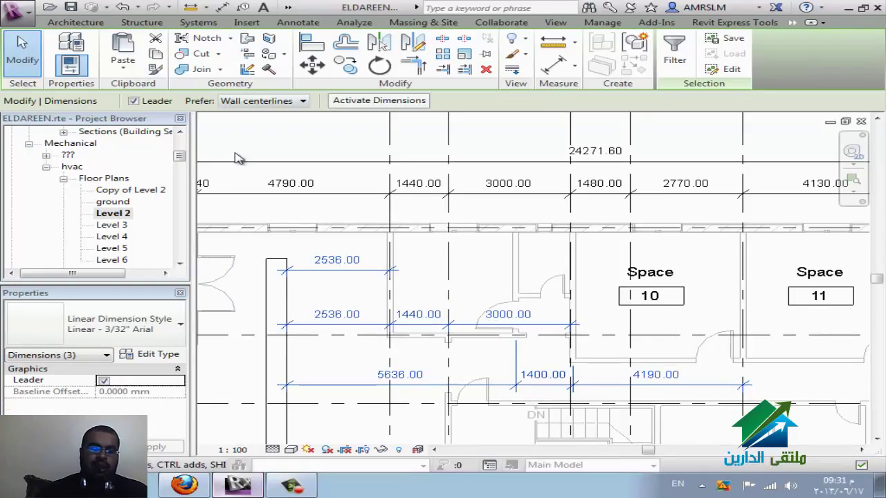
{"action": "double_click", "coordinate": [132, 191]}
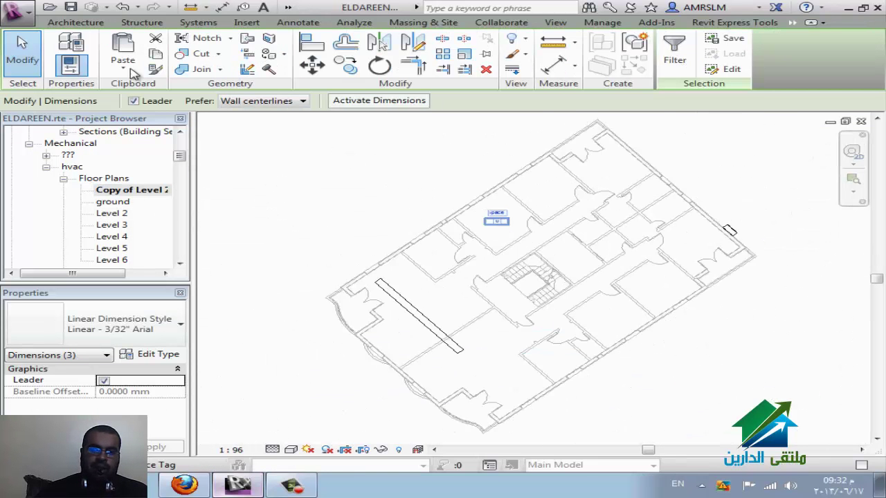
{"action": "left_click", "coordinate": [123, 64]}
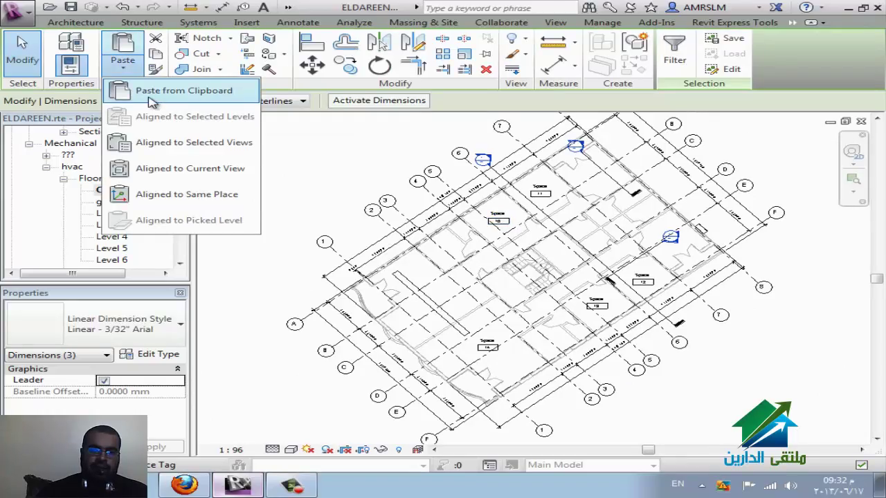
{"action": "left_click", "coordinate": [200, 172]}
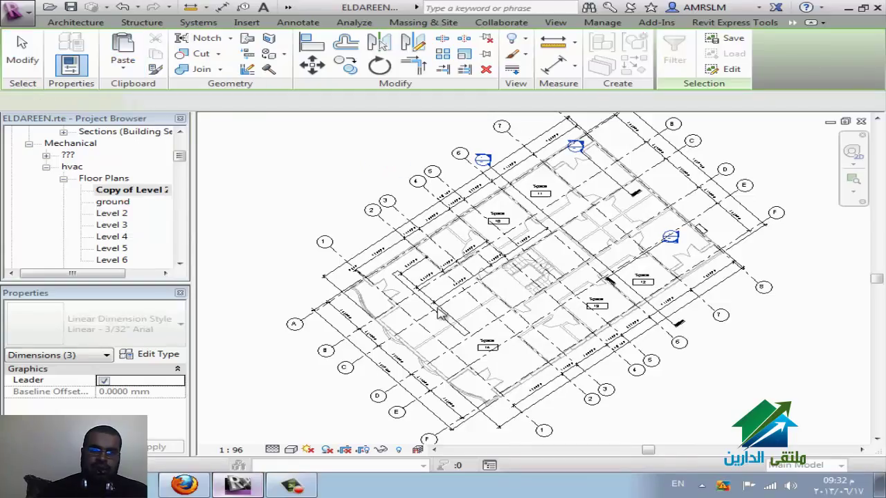
{"action": "left_click", "coordinate": [236, 336]}
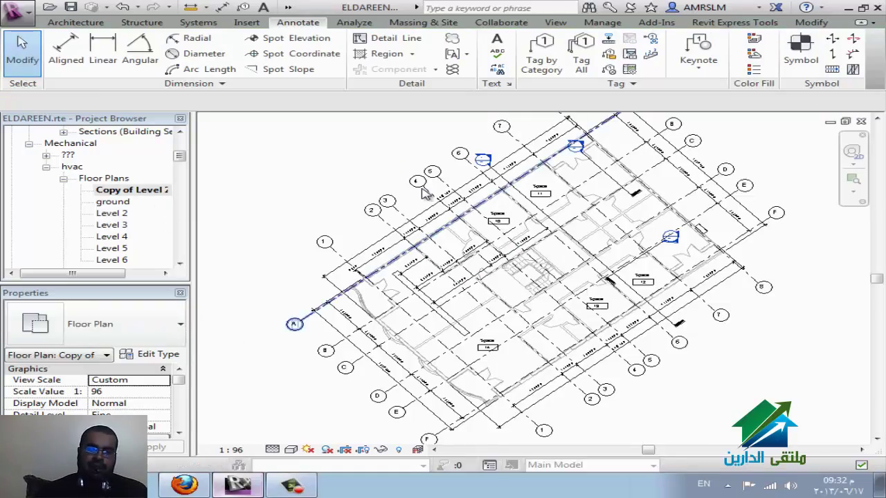
{"action": "double_click", "coordinate": [113, 215]}
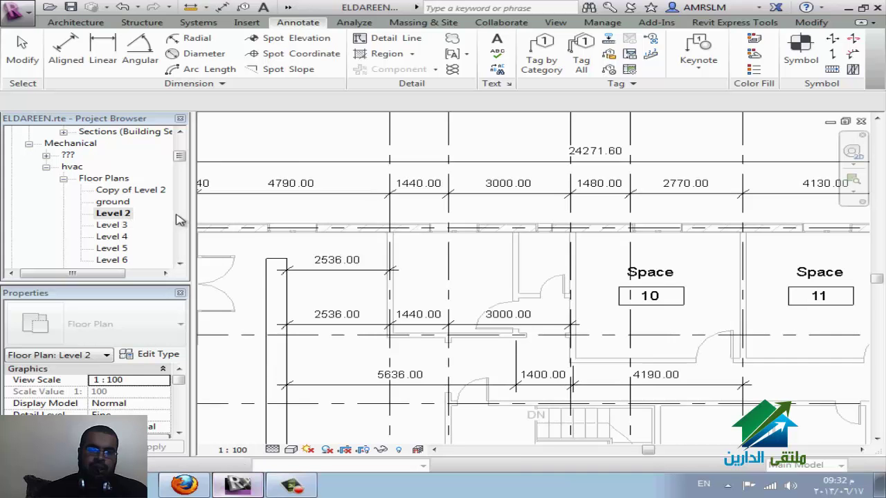
{"action": "scroll", "coordinate": [308, 157], "scroll_direction": "down", "scroll_amount": 2}
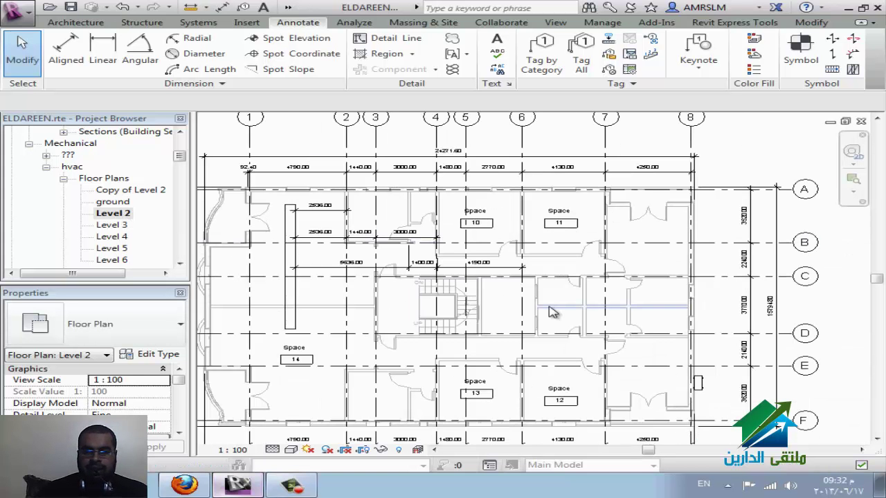
{"action": "scroll", "coordinate": [551, 312], "scroll_direction": "up", "scroll_amount": 2}
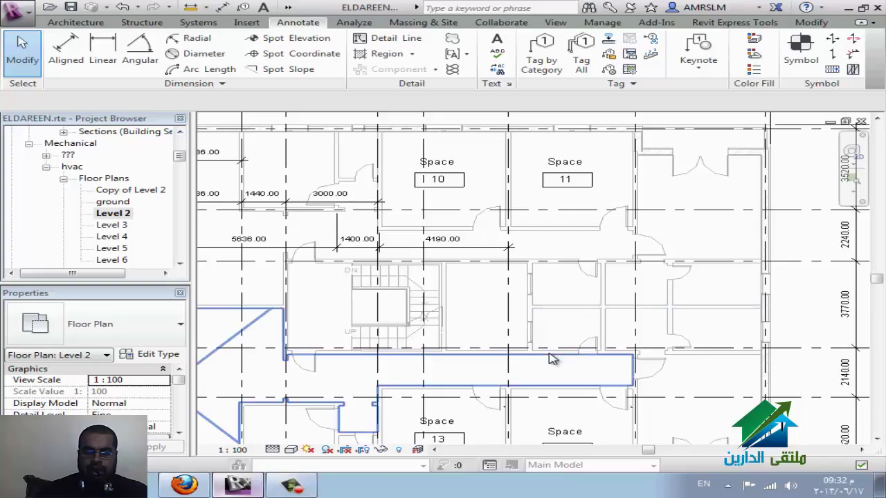
{"action": "scroll", "coordinate": [593, 326], "scroll_direction": "up", "scroll_amount": 2}
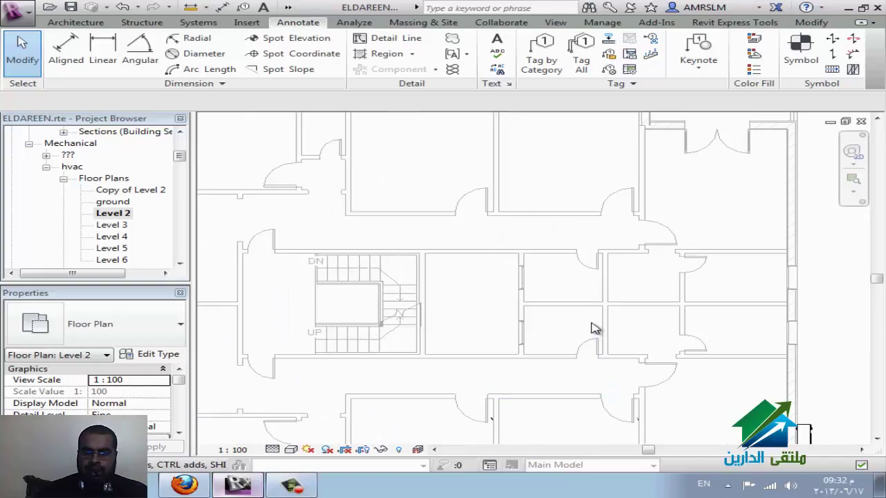
{"action": "scroll", "coordinate": [593, 320], "scroll_direction": "up", "scroll_amount": 2}
{"action": "scroll", "coordinate": [609, 291], "scroll_direction": "up", "scroll_amount": 2}
{"action": "scroll", "coordinate": [446, 263], "scroll_direction": "down", "scroll_amount": 2}
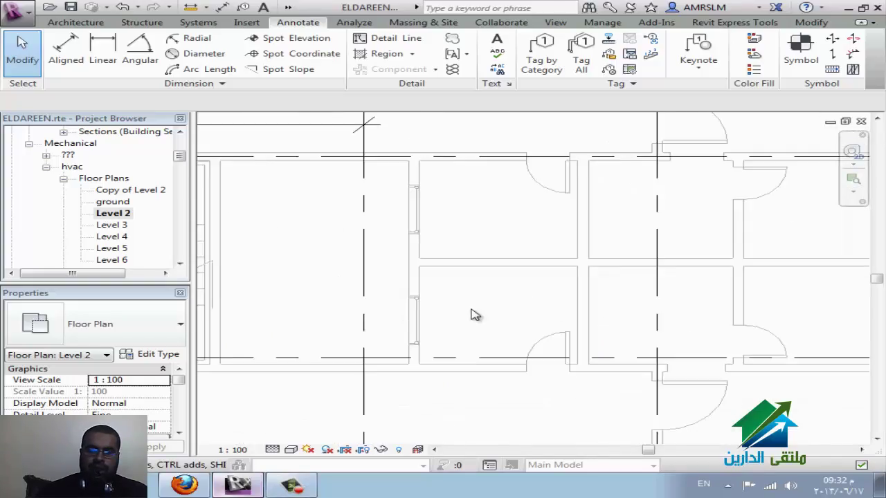
{"action": "scroll", "coordinate": [478, 317], "scroll_direction": "down", "scroll_amount": 2}
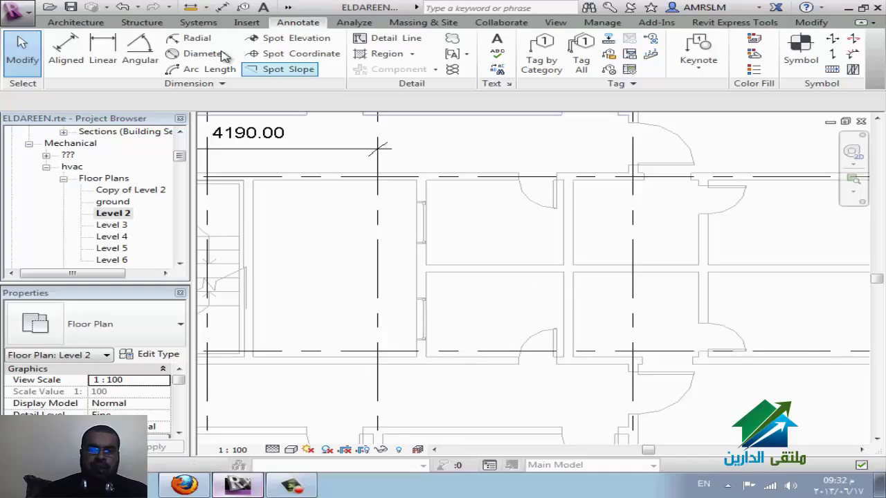
Bring the WizIQ live class forward and scroll through the attendee chat
{"action": "left_click", "coordinate": [184, 485]}
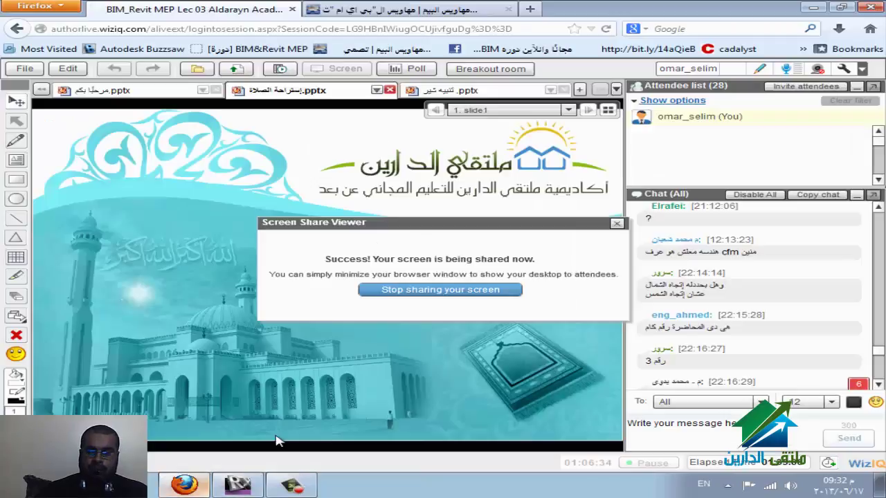
{"action": "scroll", "coordinate": [880, 384], "scroll_direction": "down", "scroll_amount": 2}
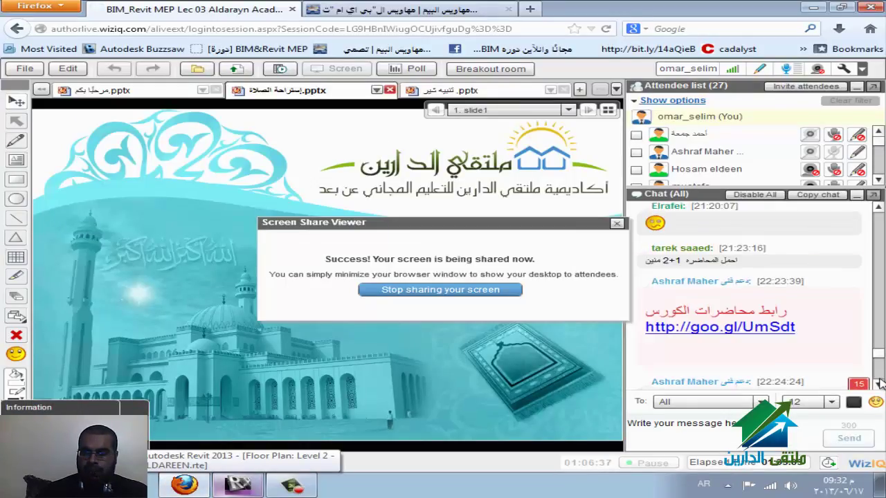
{"action": "scroll", "coordinate": [879, 384], "scroll_direction": "down", "scroll_amount": 2}
{"action": "scroll", "coordinate": [879, 384], "scroll_direction": "down", "scroll_amount": 2}
{"action": "scroll", "coordinate": [879, 384], "scroll_direction": "down", "scroll_amount": 2}
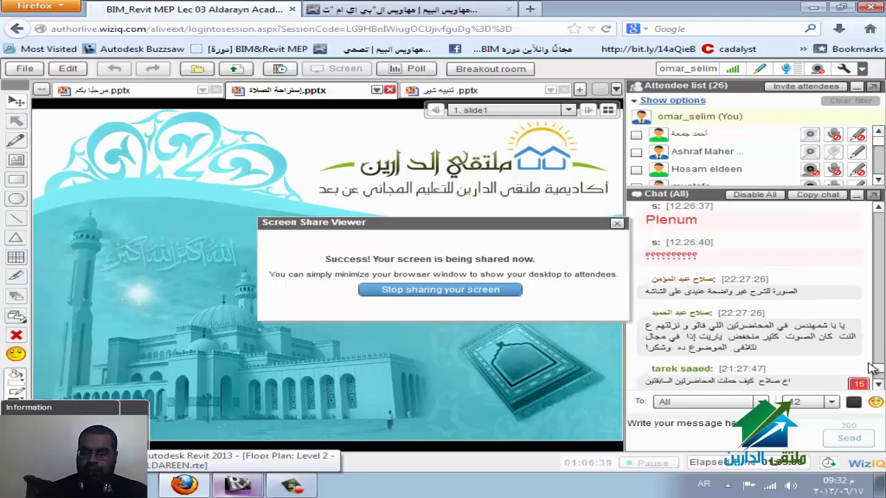
{"action": "scroll", "coordinate": [820, 342], "scroll_direction": "up", "scroll_amount": 2}
{"action": "scroll", "coordinate": [796, 314], "scroll_direction": "up", "scroll_amount": 1}
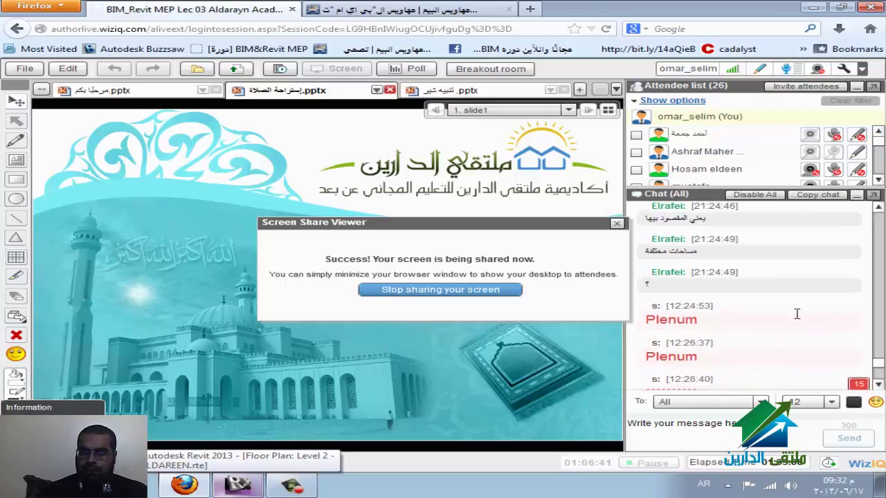
{"action": "scroll", "coordinate": [797, 314], "scroll_direction": "down", "scroll_amount": 3}
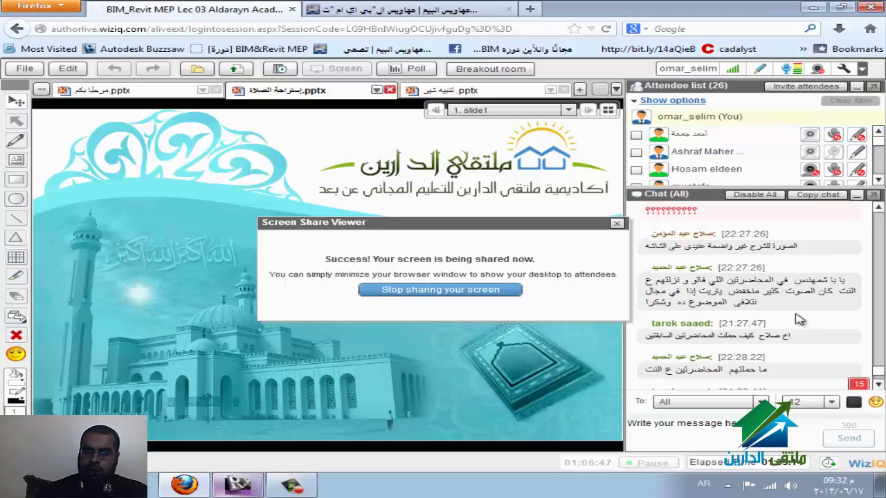
{"action": "scroll", "coordinate": [820, 325], "scroll_direction": "down", "scroll_amount": 1}
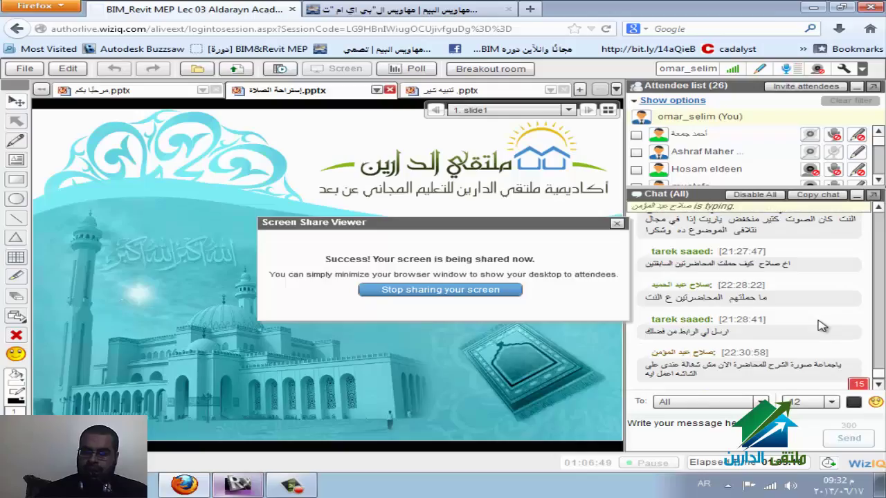
{"action": "scroll", "coordinate": [819, 325], "scroll_direction": "down", "scroll_amount": 1}
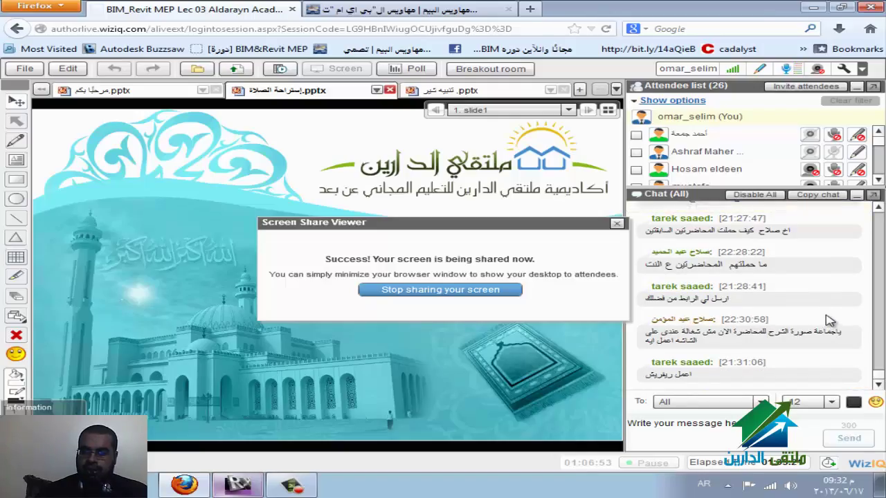
Show the third presentation, then the first presentation's title slide with academy links
{"action": "left_click", "coordinate": [477, 96]}
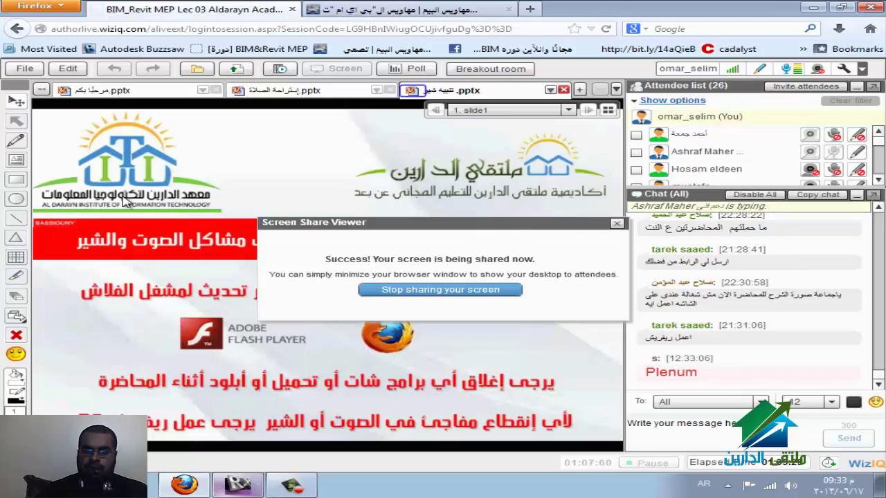
{"action": "left_click", "coordinate": [125, 91]}
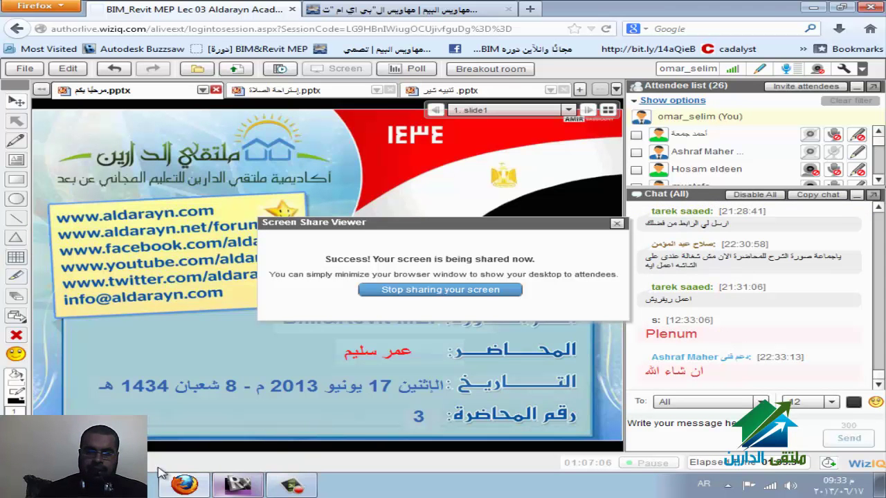
{"action": "left_click", "coordinate": [232, 486]}
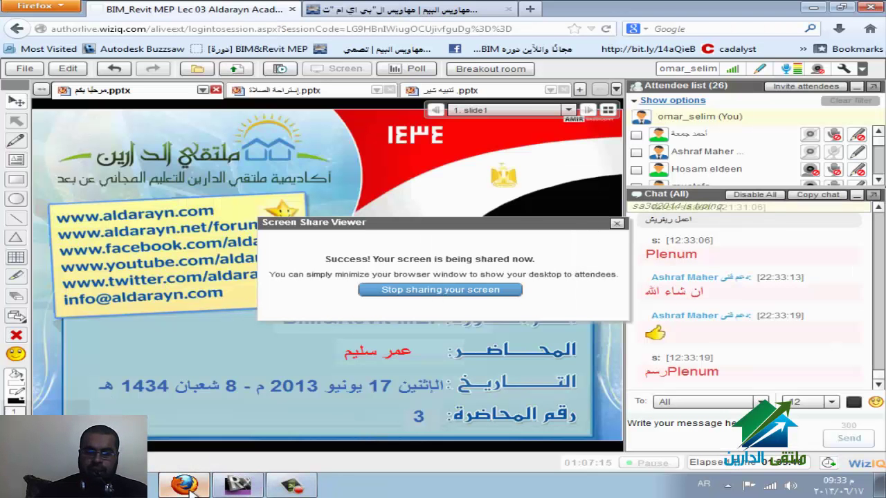
Return to Revit and select the Level 2 floor plan
{"action": "left_click", "coordinate": [235, 488]}
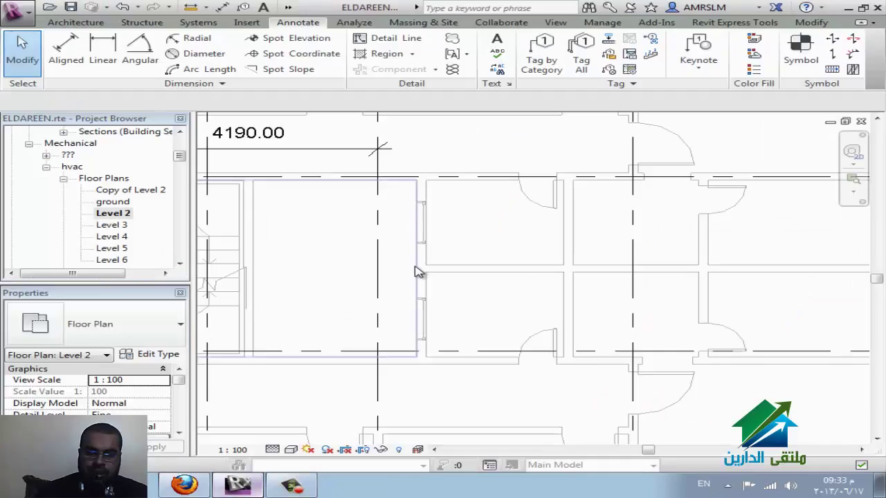
{"action": "scroll", "coordinate": [417, 270], "scroll_direction": "down", "scroll_amount": 2}
{"action": "scroll", "coordinate": [407, 257], "scroll_direction": "down", "scroll_amount": 1}
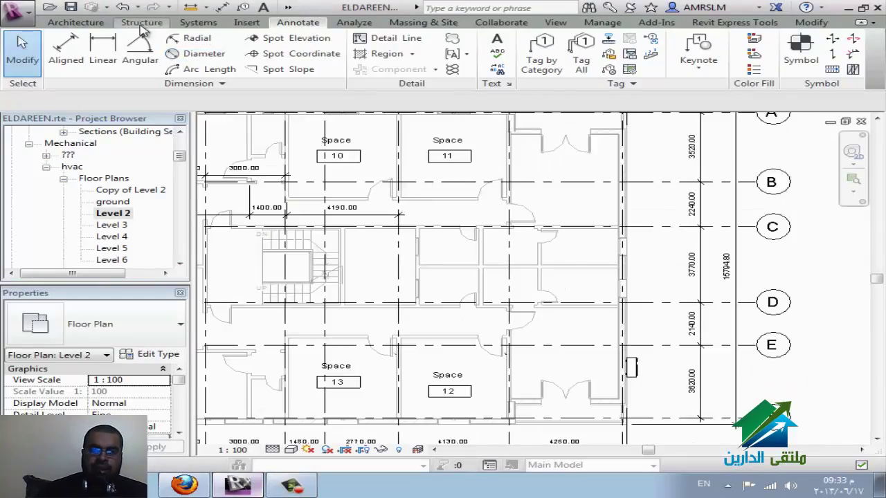
{"action": "left_click", "coordinate": [118, 217]}
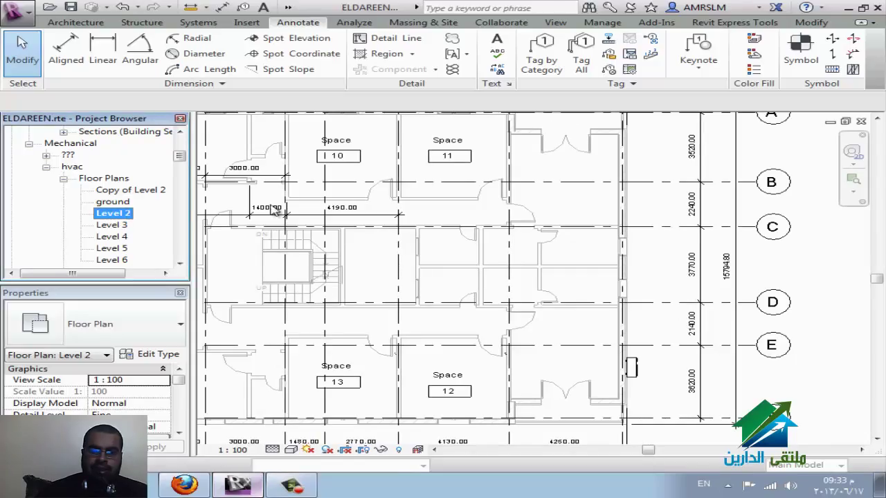
Place a Fujitsu AO*G45LAT8 multi-system outdoor unit in the room east of the corridor
{"action": "left_click", "coordinate": [158, 26]}
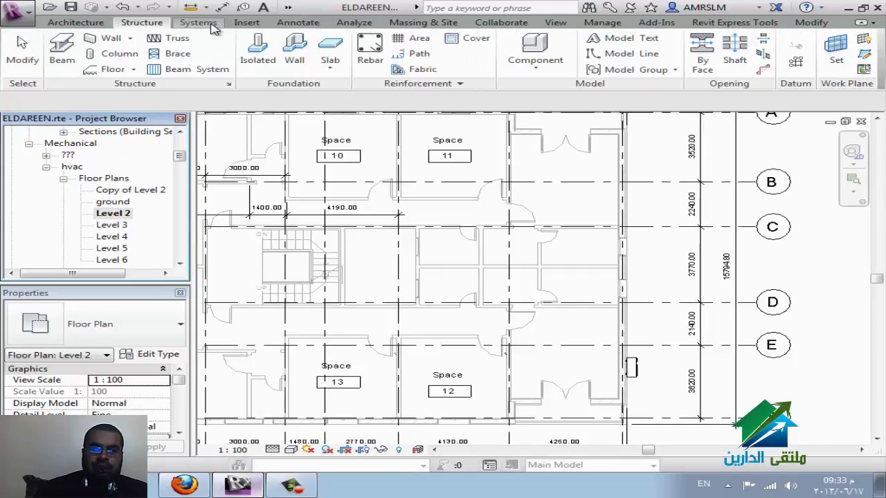
{"action": "left_click", "coordinate": [207, 23]}
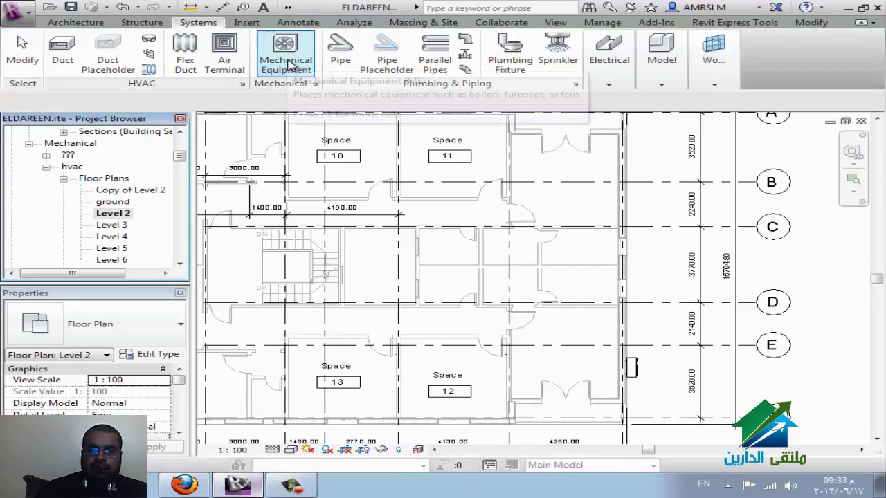
{"action": "left_click", "coordinate": [289, 66]}
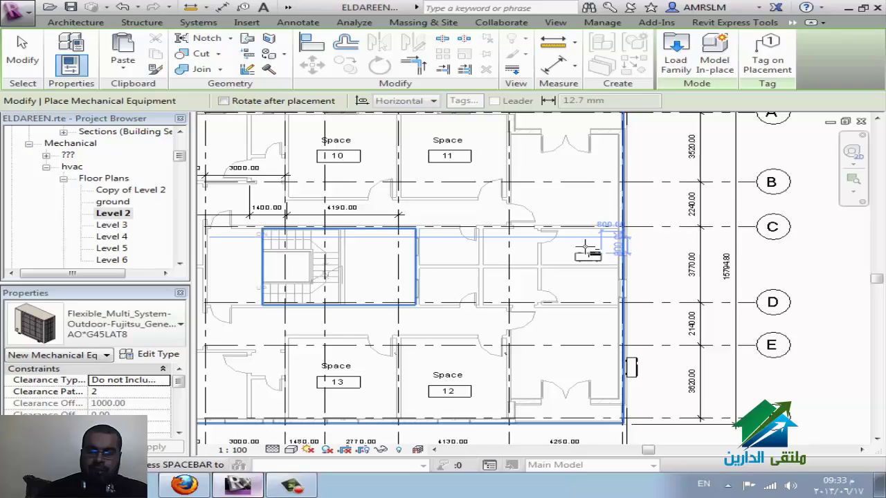
{"action": "scroll", "coordinate": [585, 247], "scroll_direction": "up", "scroll_amount": 2}
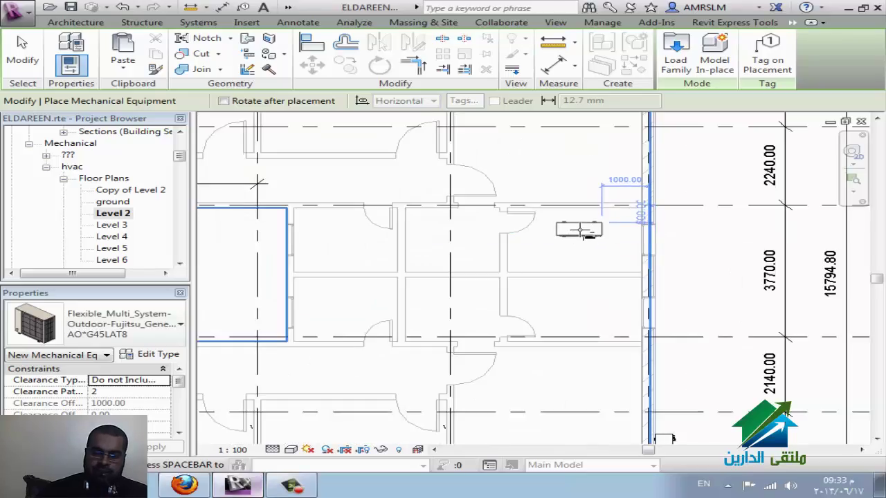
{"action": "left_click", "coordinate": [580, 230]}
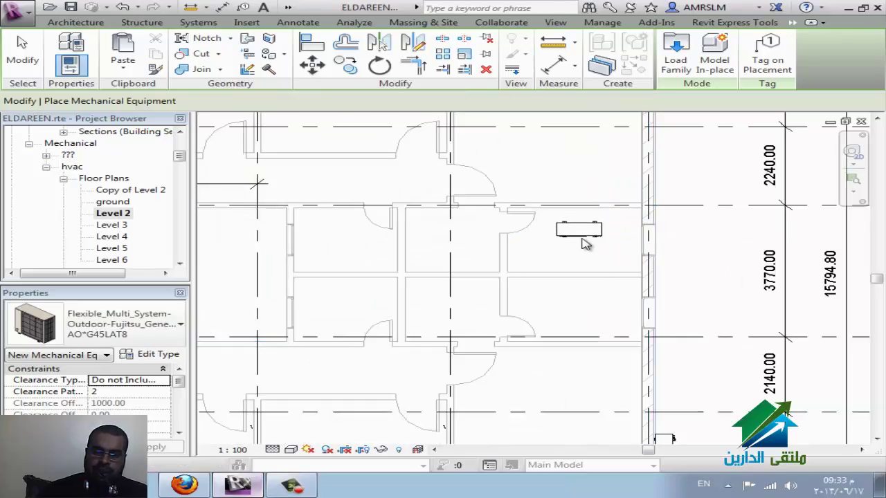
{"action": "key", "text": "Escape"}
{"action": "left_click", "coordinate": [588, 251]}
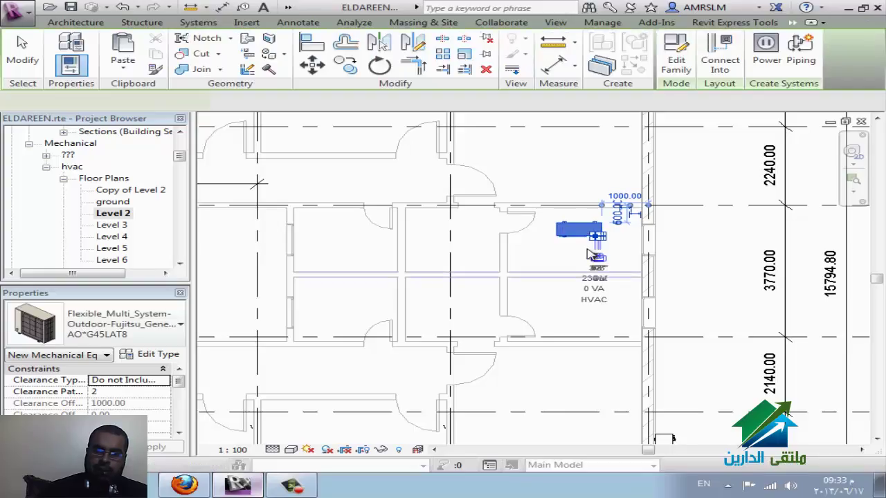
{"action": "left_click", "coordinate": [579, 223]}
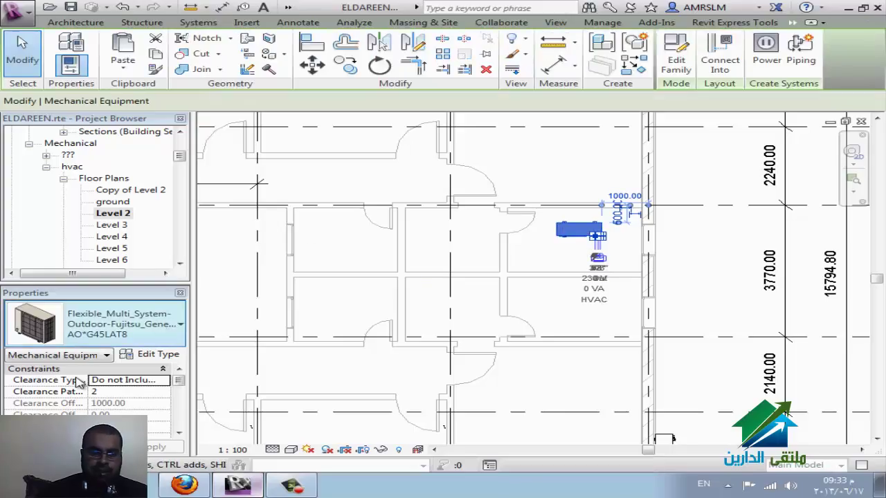
Change the selected unit's type to Fan Coil Unit - Horizontal - DX : 600 CFM
{"action": "left_click", "coordinate": [99, 339]}
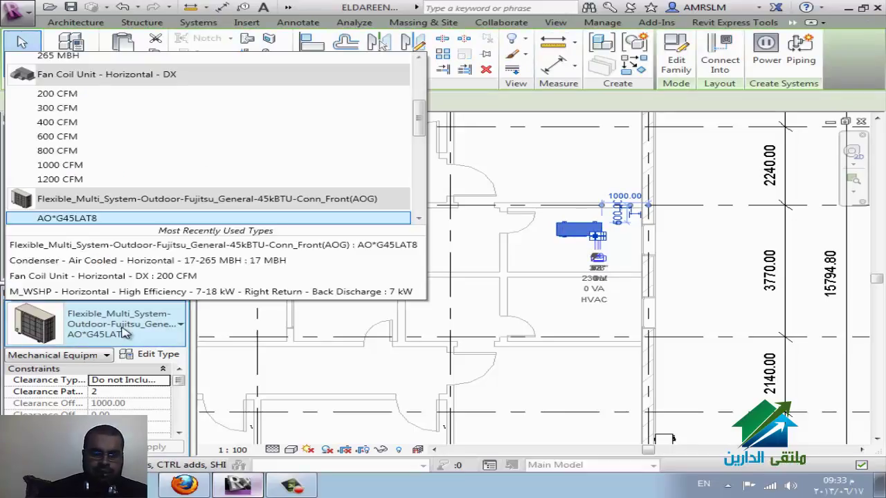
{"action": "scroll", "coordinate": [104, 194], "scroll_direction": "down", "scroll_amount": 1}
{"action": "scroll", "coordinate": [187, 134], "scroll_direction": "up", "scroll_amount": 1}
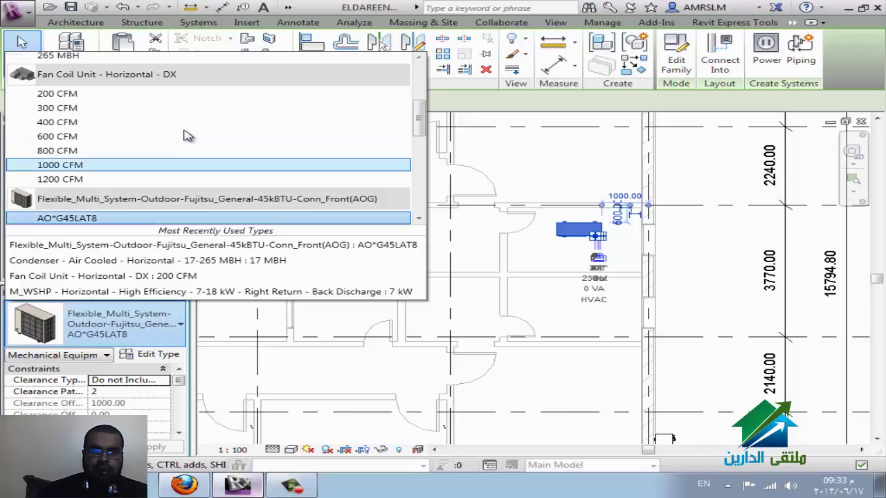
{"action": "mouse_move", "coordinate": [58, 136]}
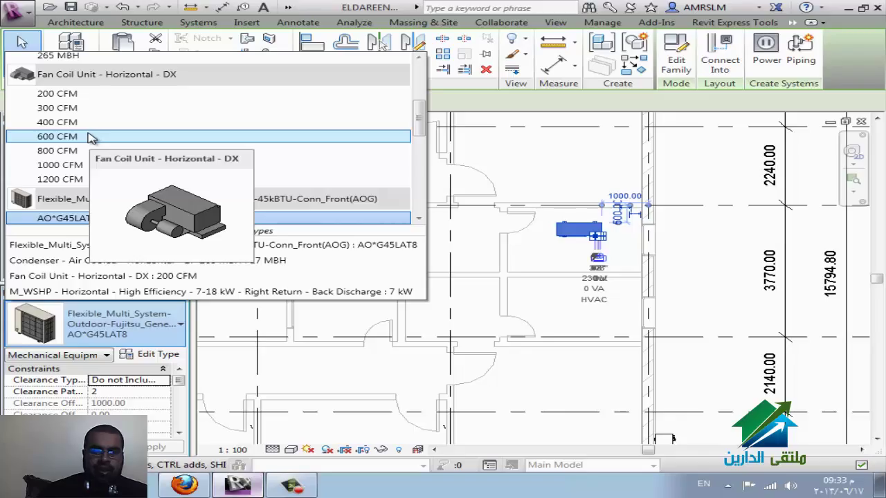
{"action": "left_click", "coordinate": [83, 139]}
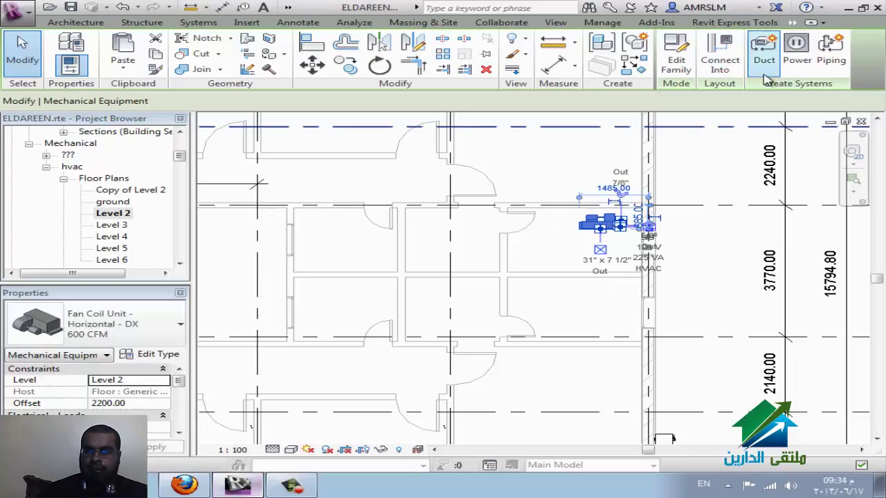
Start a duct from the fan coil unit, cancel it, then select and deselect the unit
{"action": "right_click", "coordinate": [602, 239]}
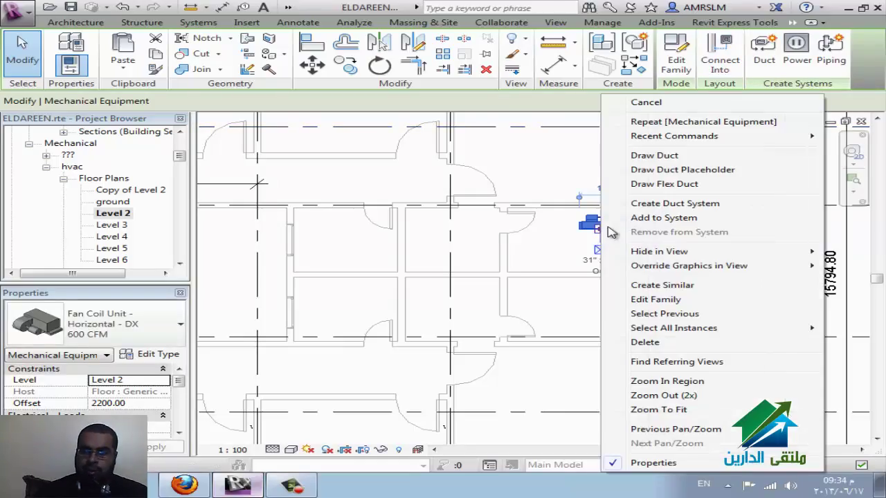
{"action": "left_click", "coordinate": [644, 155]}
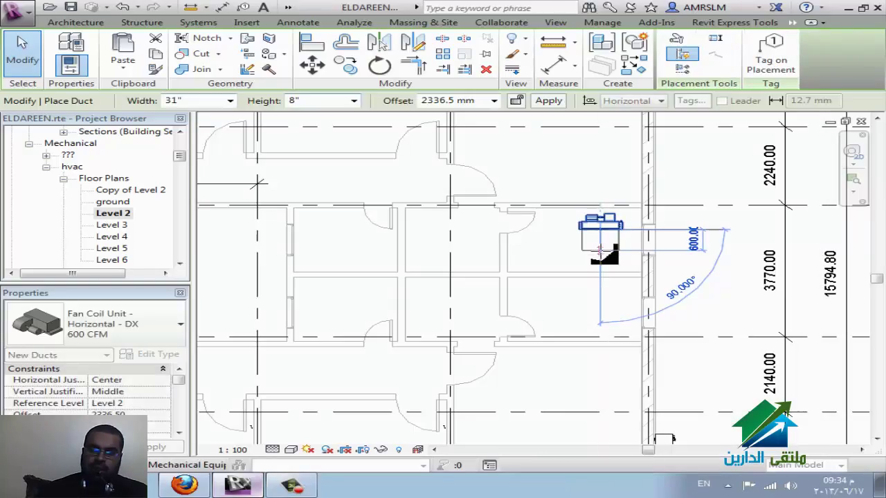
{"action": "left_click", "coordinate": [601, 306]}
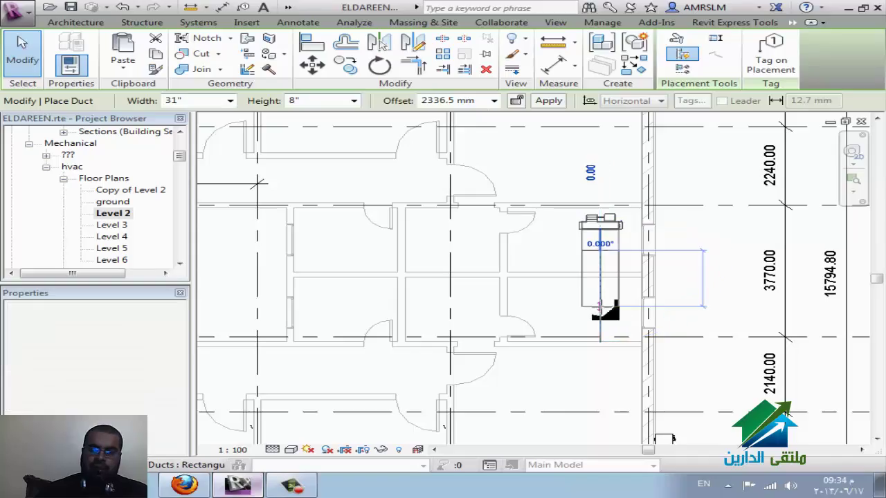
{"action": "key", "text": "Escape"}
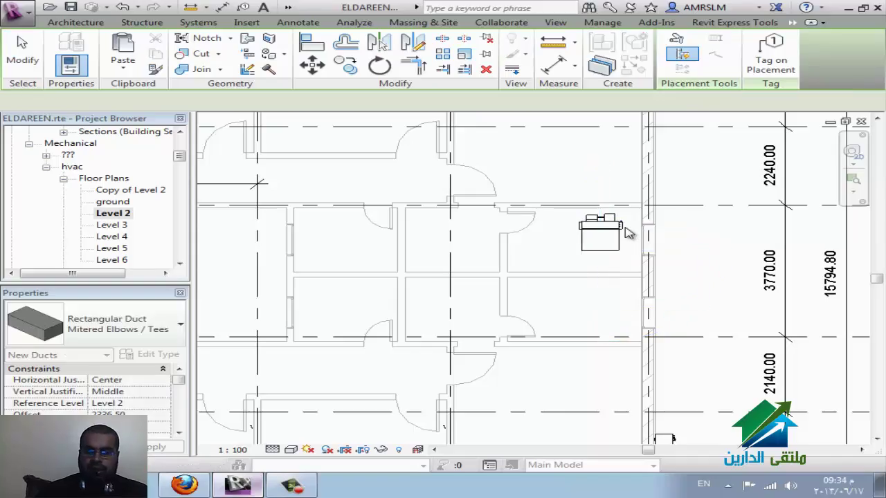
{"action": "key", "text": "Escape"}
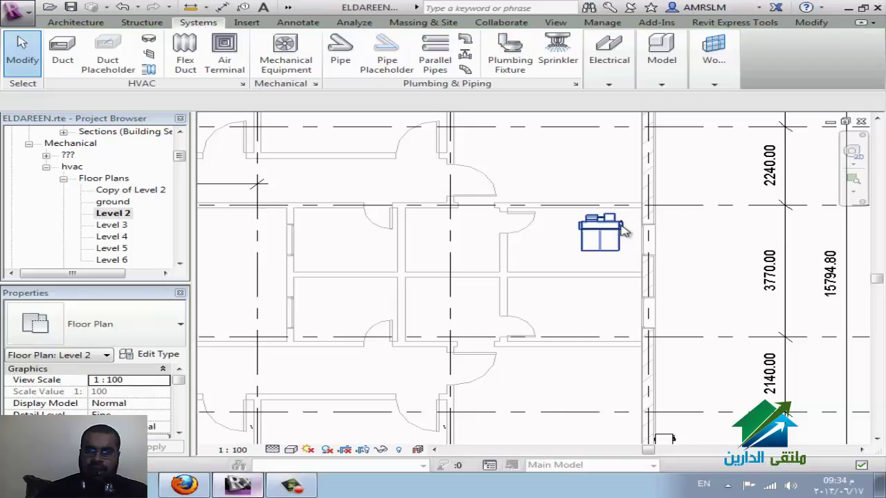
{"action": "left_click", "coordinate": [678, 239]}
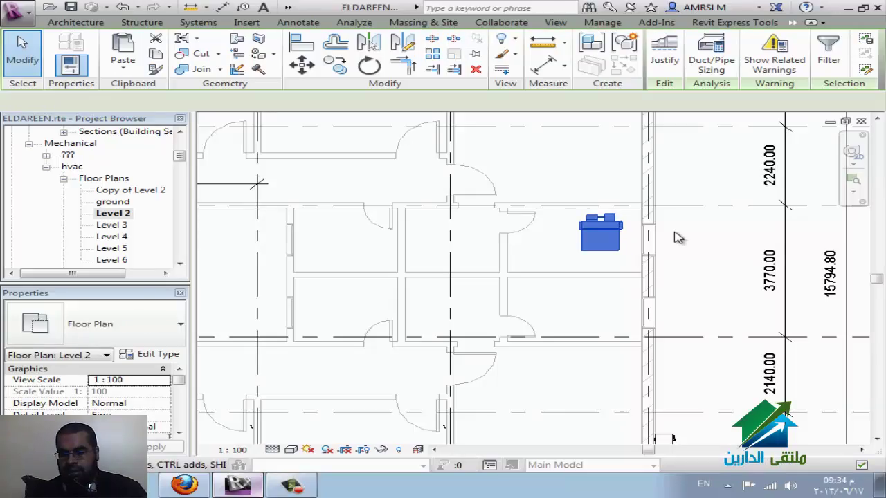
{"action": "left_click", "coordinate": [571, 184]}
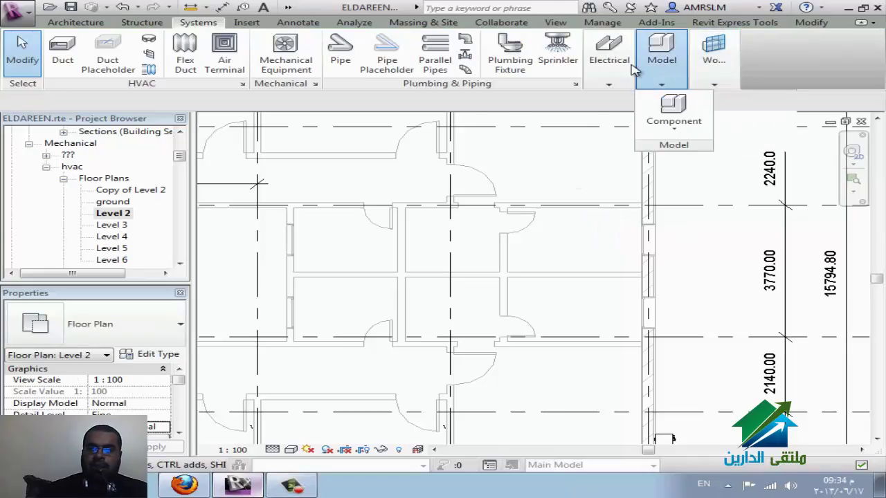
Start a Mechanical Equipment family load and browse to E:\REVIT\family\Exported Families\Mechanical Equipment
{"action": "left_click", "coordinate": [286, 62]}
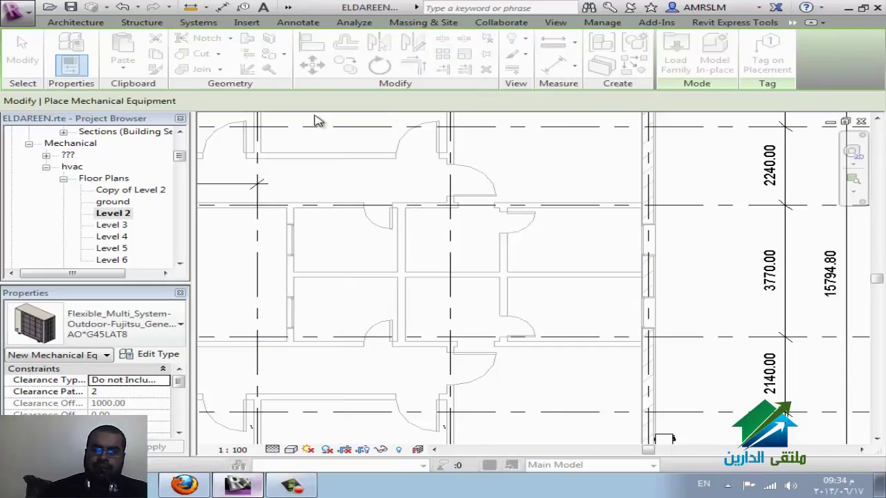
{"action": "left_click", "coordinate": [335, 159]}
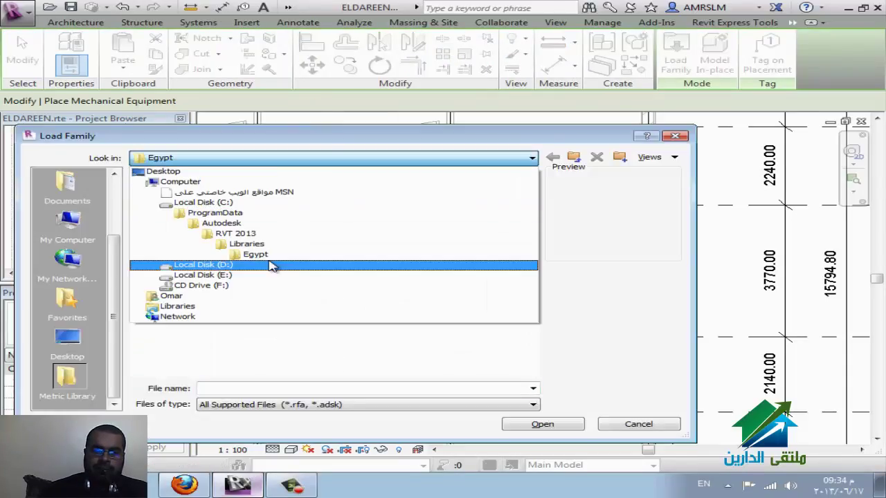
{"action": "left_click", "coordinate": [264, 275]}
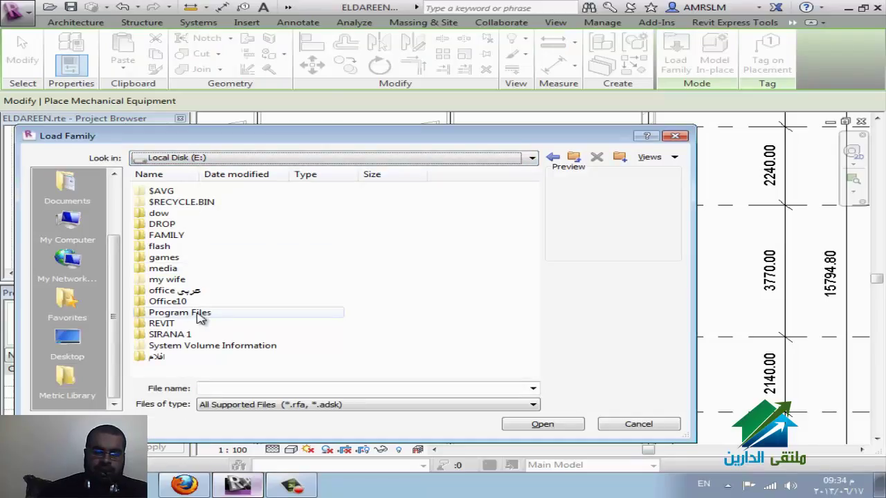
{"action": "double_click", "coordinate": [177, 236]}
{"action": "key", "text": "BackSpace"}
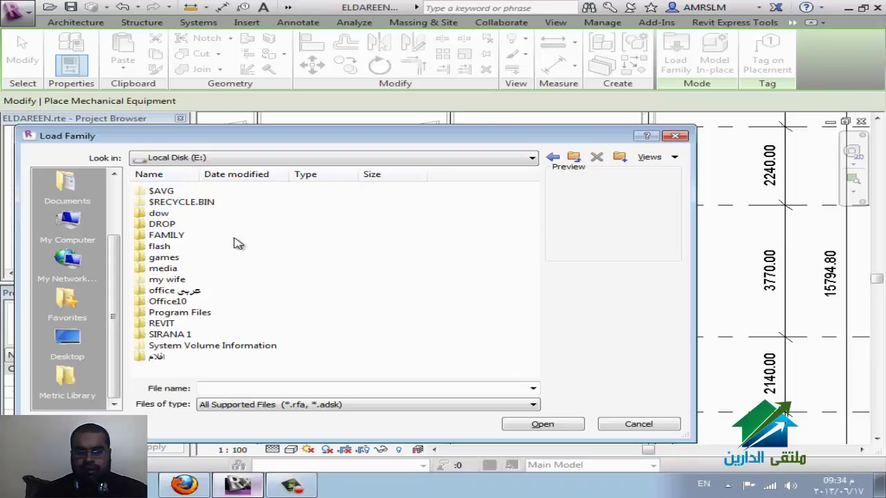
{"action": "double_click", "coordinate": [162, 323]}
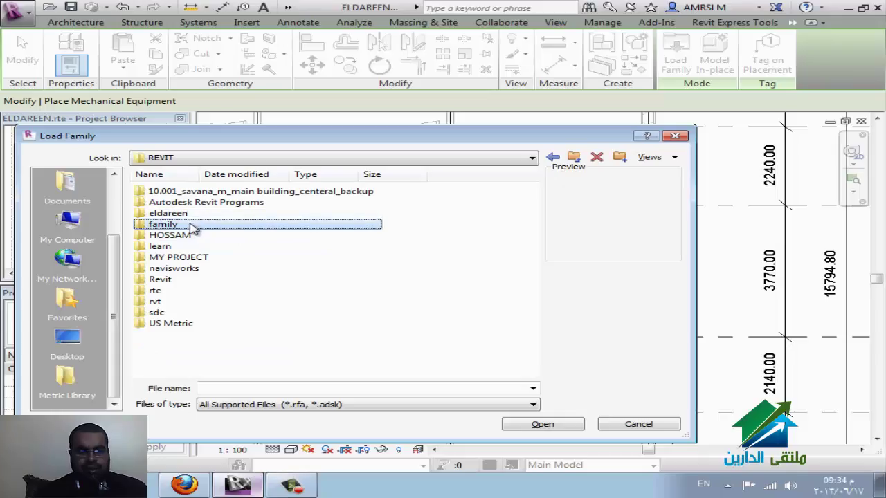
{"action": "double_click", "coordinate": [191, 223]}
{"action": "double_click", "coordinate": [194, 199]}
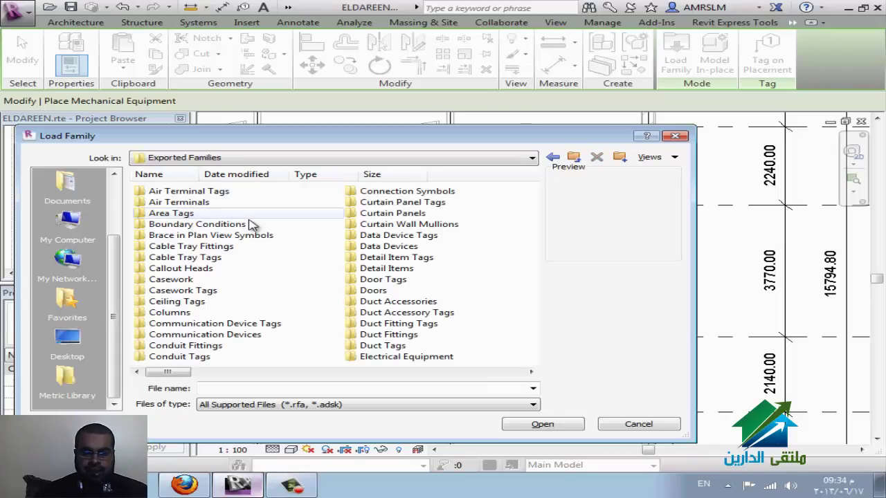
{"action": "scroll", "coordinate": [306, 277], "scroll_direction": "down", "scroll_amount": 3}
{"action": "scroll", "coordinate": [314, 331], "scroll_direction": "down", "scroll_amount": 2}
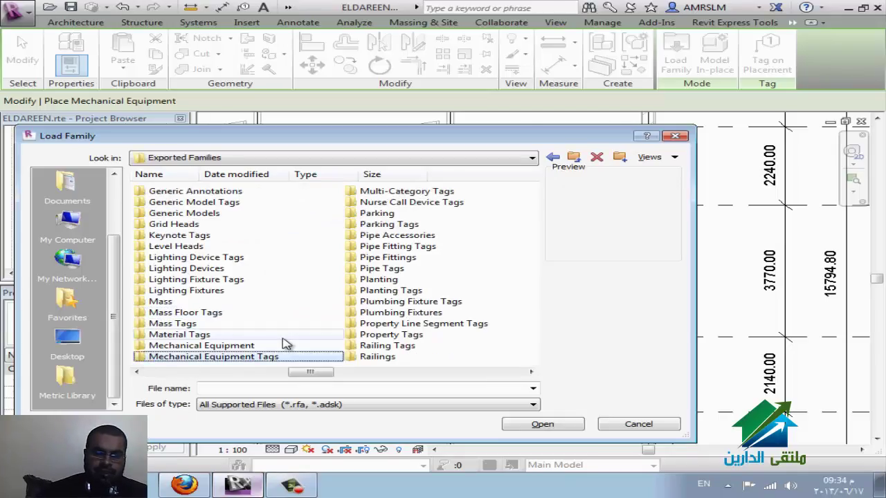
{"action": "double_click", "coordinate": [251, 346]}
Preview the McQuay hideaway and low-profile plenum fan coil families, then cancel without loading
{"action": "scroll", "coordinate": [339, 296], "scroll_direction": "down", "scroll_amount": 2}
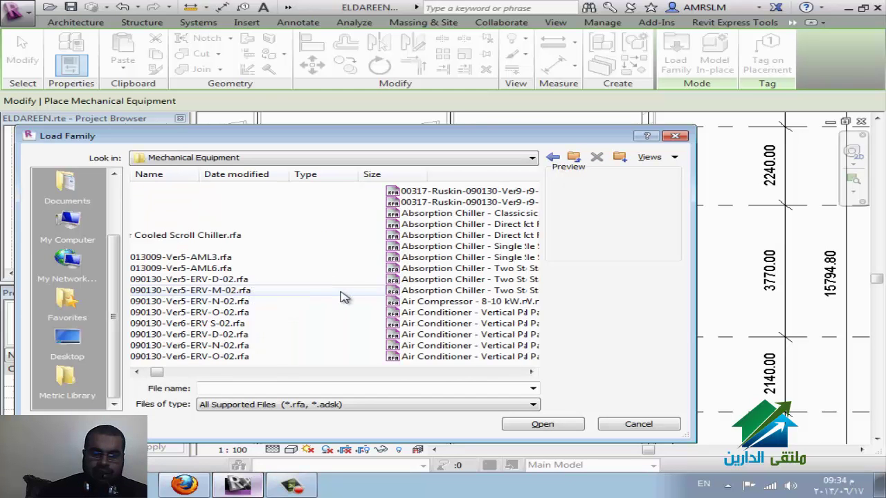
{"action": "scroll", "coordinate": [340, 296], "scroll_direction": "down", "scroll_amount": 2}
{"action": "scroll", "coordinate": [342, 296], "scroll_direction": "down", "scroll_amount": 3}
{"action": "scroll", "coordinate": [340, 296], "scroll_direction": "down", "scroll_amount": 2}
{"action": "scroll", "coordinate": [341, 296], "scroll_direction": "down", "scroll_amount": 2}
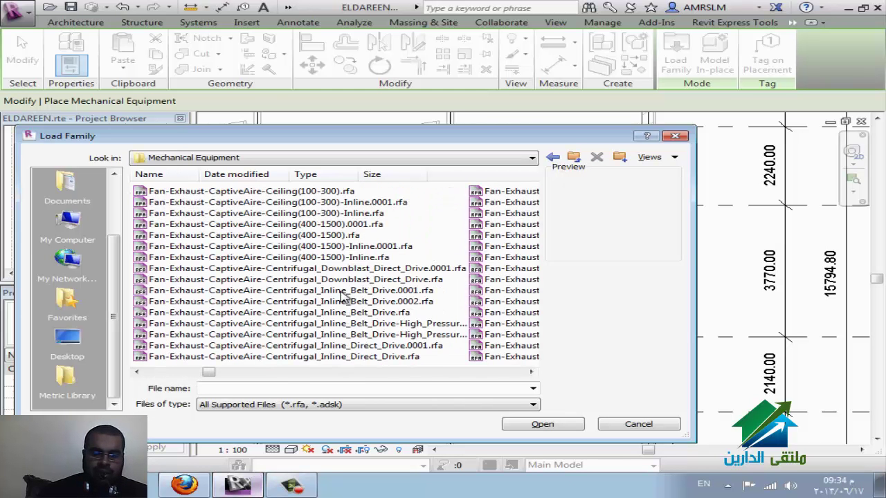
{"action": "key", "text": "f"}
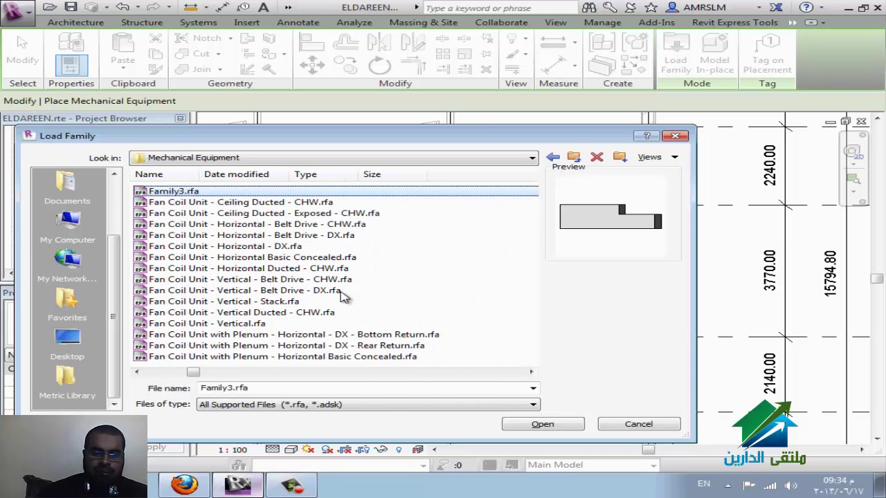
{"action": "scroll", "coordinate": [343, 296], "scroll_direction": "down", "scroll_amount": 5}
{"action": "left_click", "coordinate": [341, 290]}
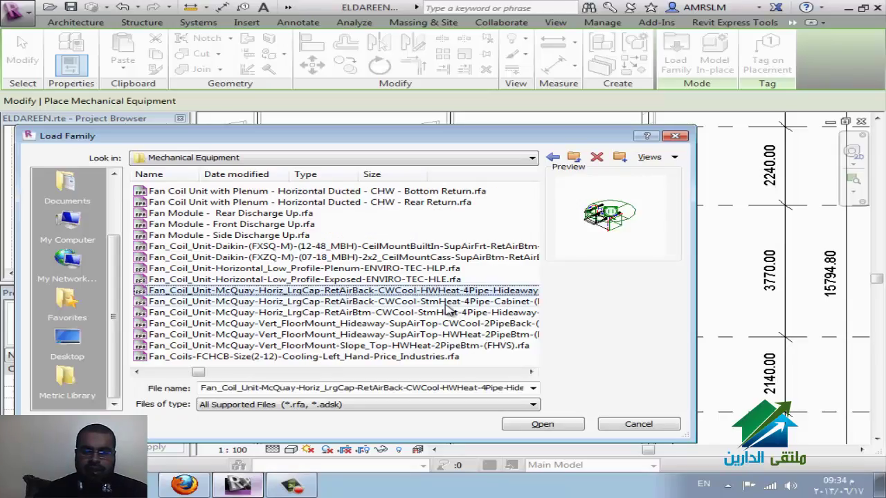
{"action": "left_click", "coordinate": [374, 270]}
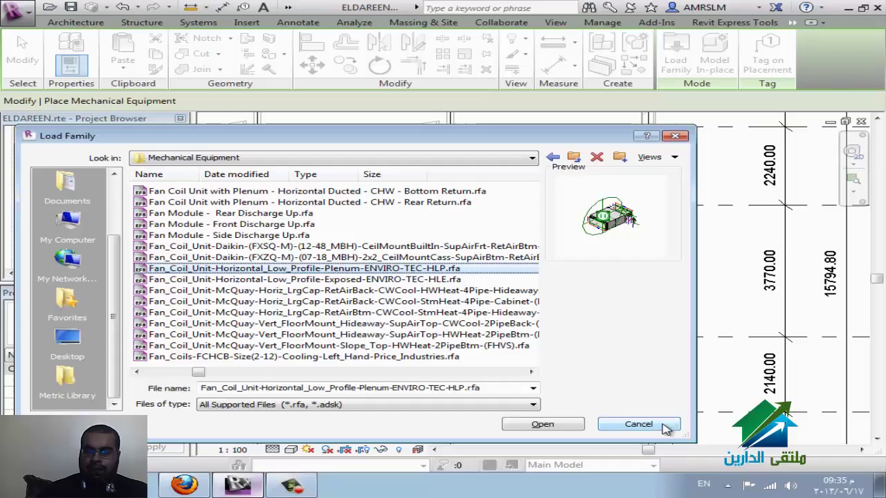
{"action": "left_click", "coordinate": [638, 424]}
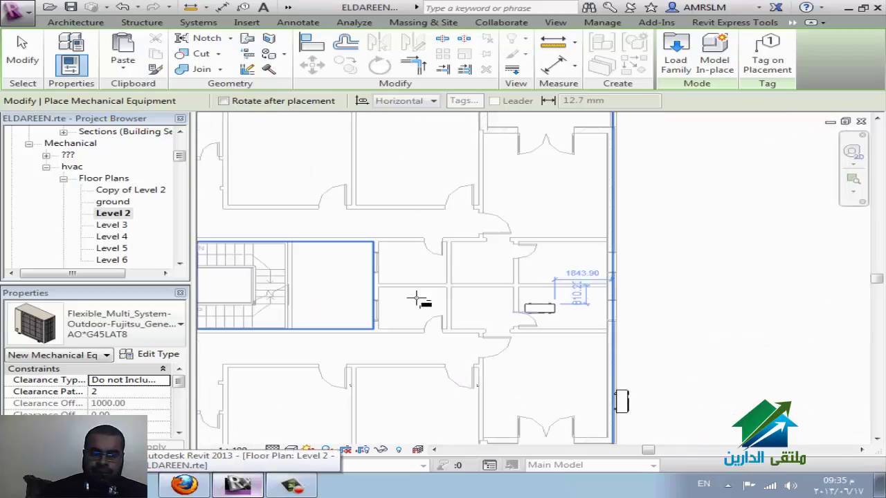
Exit equipment placement and reselect Level 2 under Floor Plans in the Project Browser
{"action": "key", "text": "Escape"}
{"action": "key", "text": "Escape"}
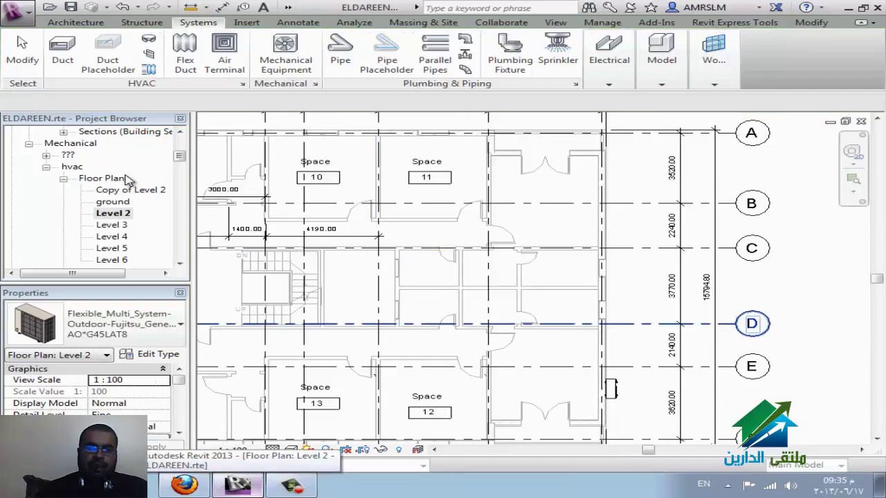
{"action": "left_click", "coordinate": [121, 215]}
{"action": "scroll", "coordinate": [122, 194], "scroll_direction": "down", "scroll_amount": 1}
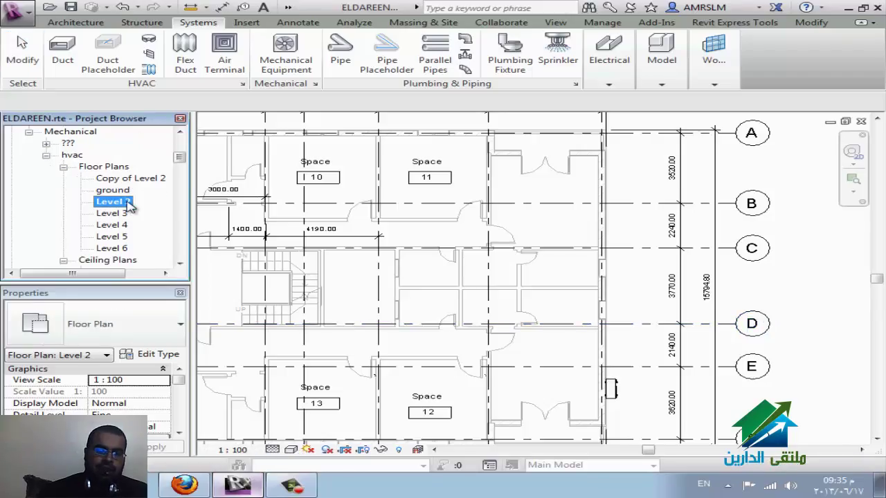
{"action": "left_click", "coordinate": [127, 248], "text": "shift"}
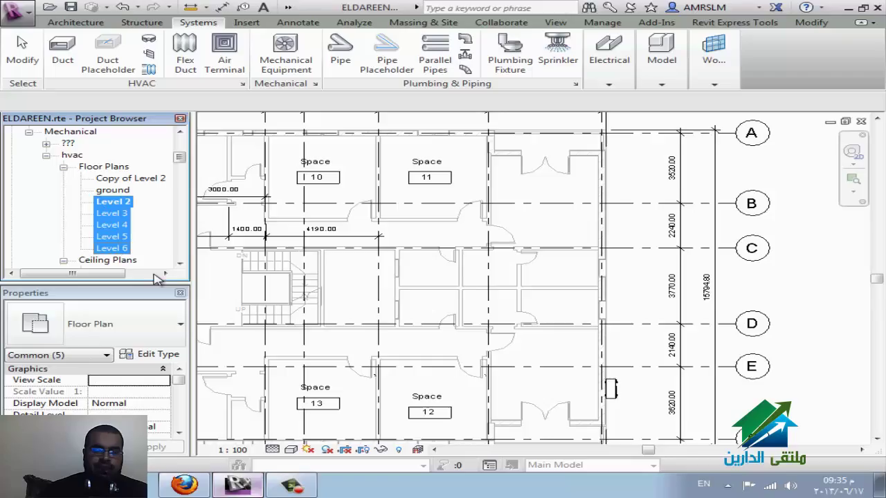
{"action": "left_click", "coordinate": [128, 202]}
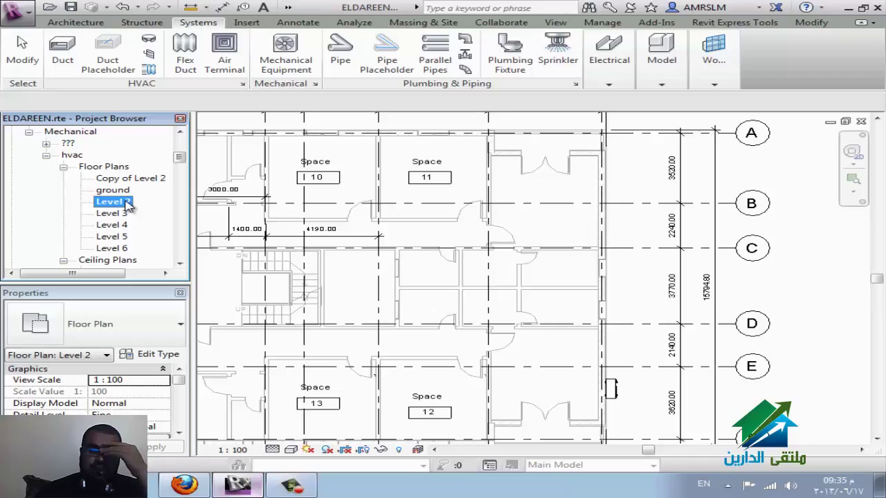
Duplicate the Level 2 floor plan view
{"action": "right_click", "coordinate": [127, 206]}
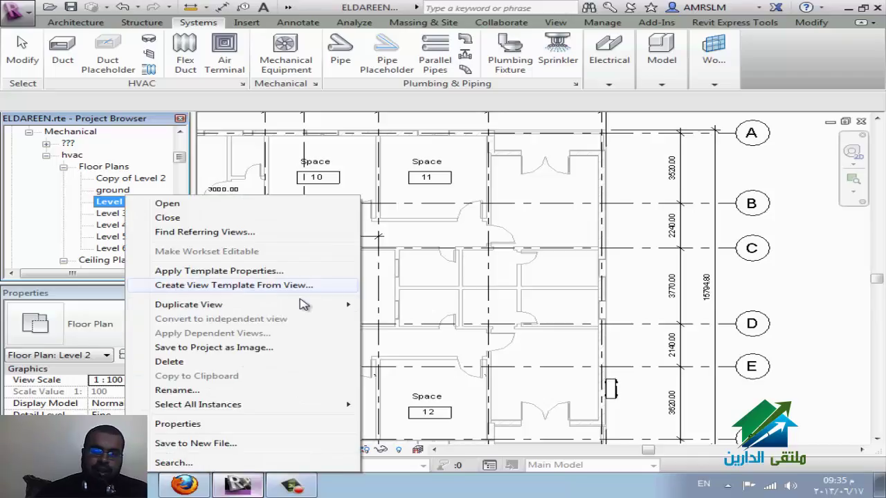
{"action": "mouse_move", "coordinate": [188, 304]}
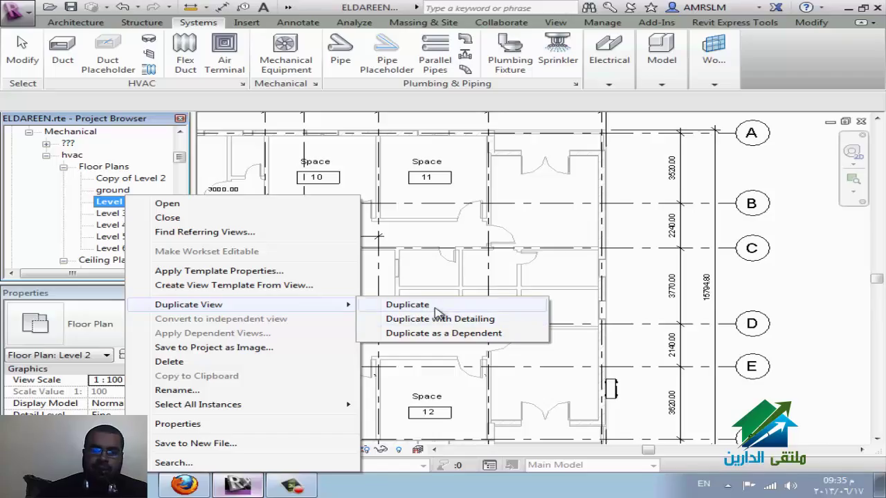
{"action": "left_click", "coordinate": [436, 311]}
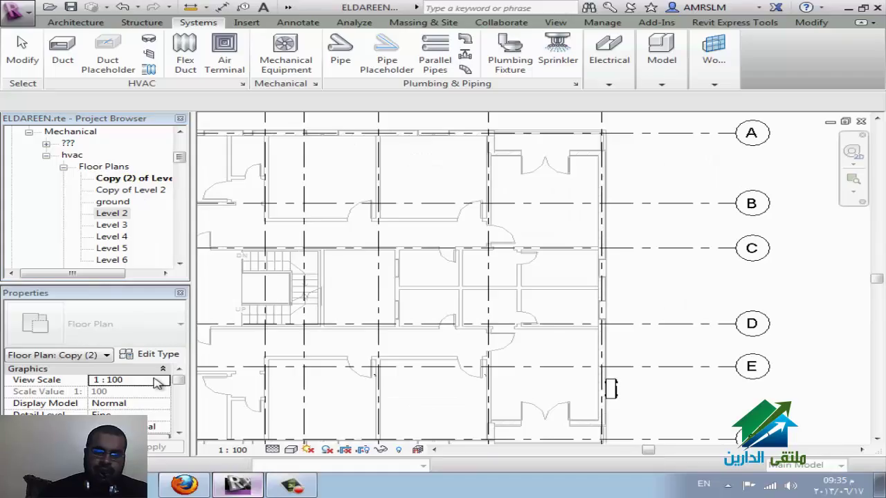
{"action": "left_click", "coordinate": [179, 433]}
{"action": "left_click", "coordinate": [178, 434]}
{"action": "left_click", "coordinate": [179, 433]}
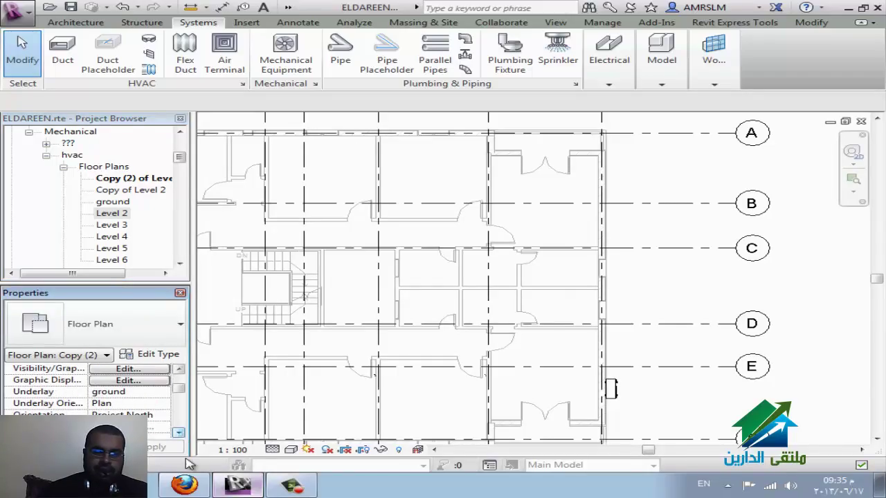
{"action": "left_click", "coordinate": [179, 433]}
{"action": "left_click", "coordinate": [179, 433]}
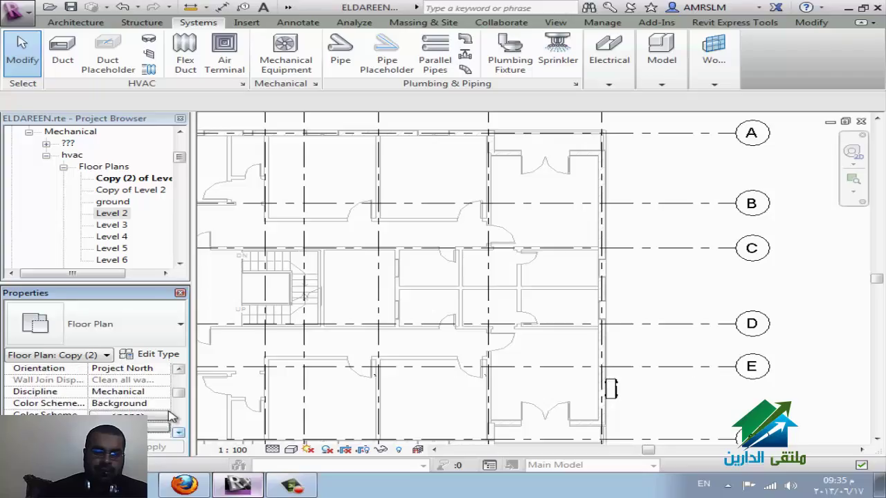
{"action": "left_click", "coordinate": [178, 433]}
Set the duplicated view's discipline to Plumbing
{"action": "left_click", "coordinate": [166, 380]}
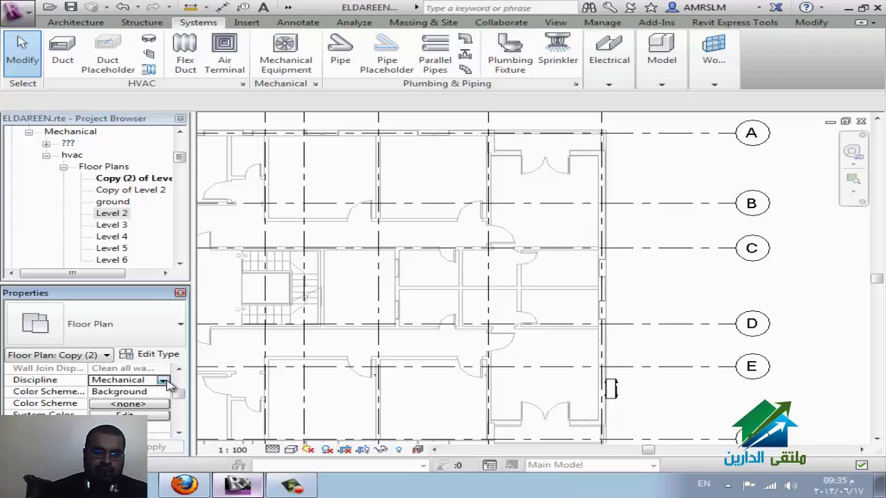
{"action": "left_click", "coordinate": [163, 381]}
{"action": "left_click", "coordinate": [152, 431]}
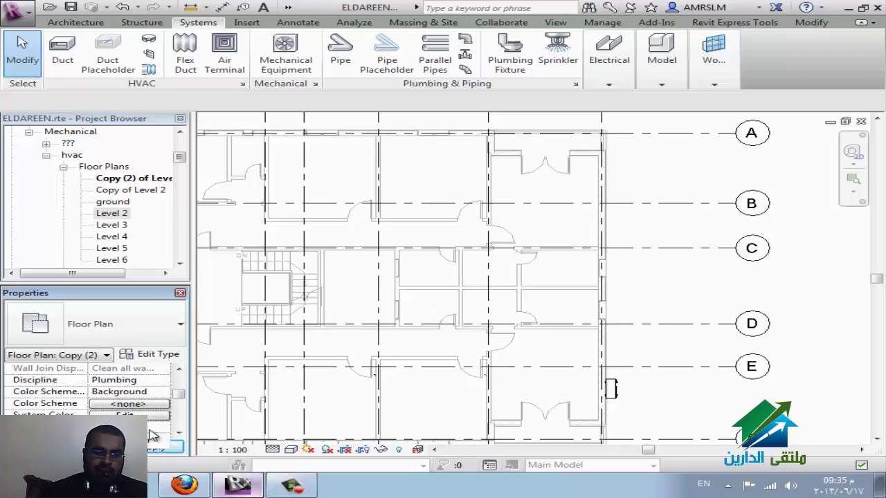
{"action": "left_click", "coordinate": [179, 433]}
{"action": "left_click", "coordinate": [178, 433]}
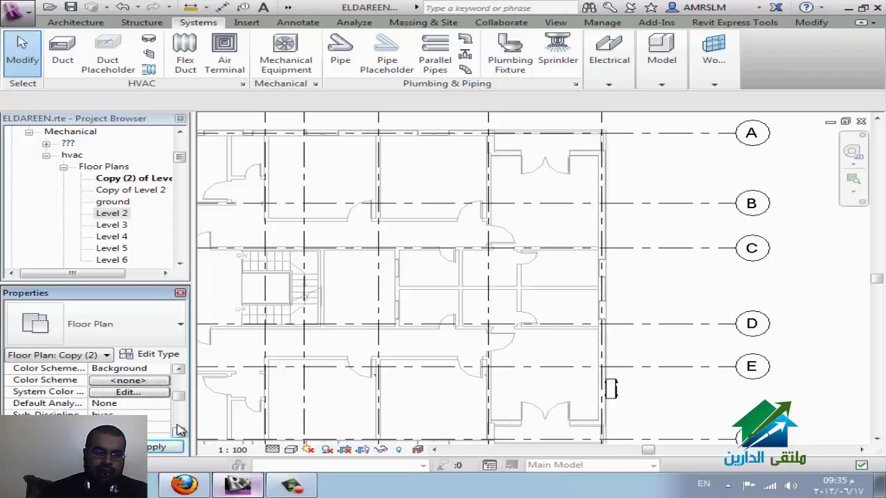
Leave the sub-discipline unchanged and apply the view property changes
{"action": "left_click", "coordinate": [169, 413]}
{"action": "left_click", "coordinate": [164, 415]}
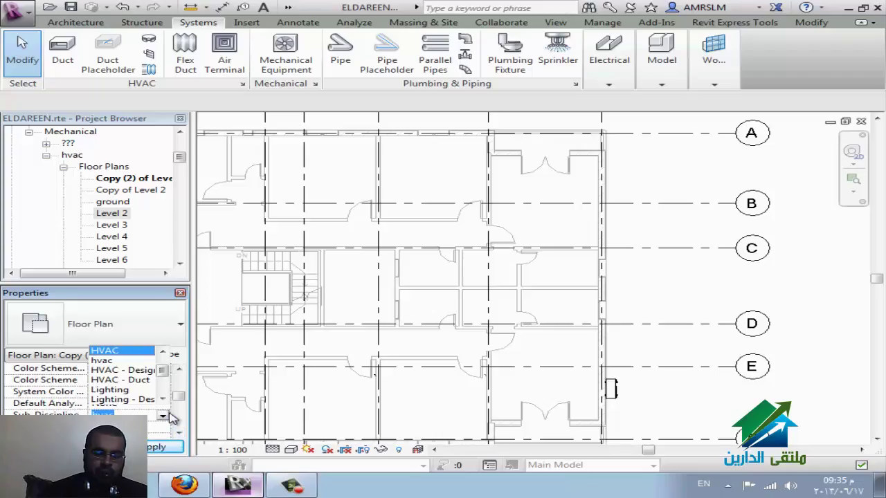
{"action": "scroll", "coordinate": [135, 397], "scroll_direction": "down", "scroll_amount": 2}
{"action": "scroll", "coordinate": [134, 393], "scroll_direction": "down", "scroll_amount": 1}
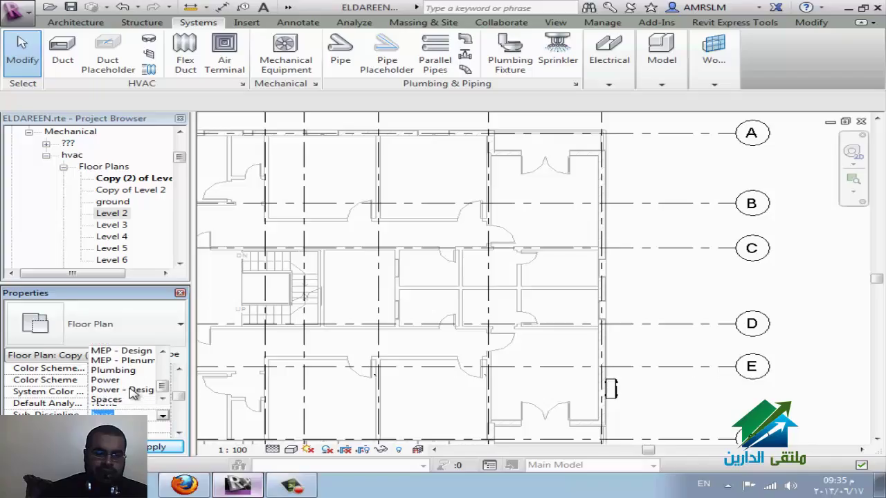
{"action": "key", "text": "Escape"}
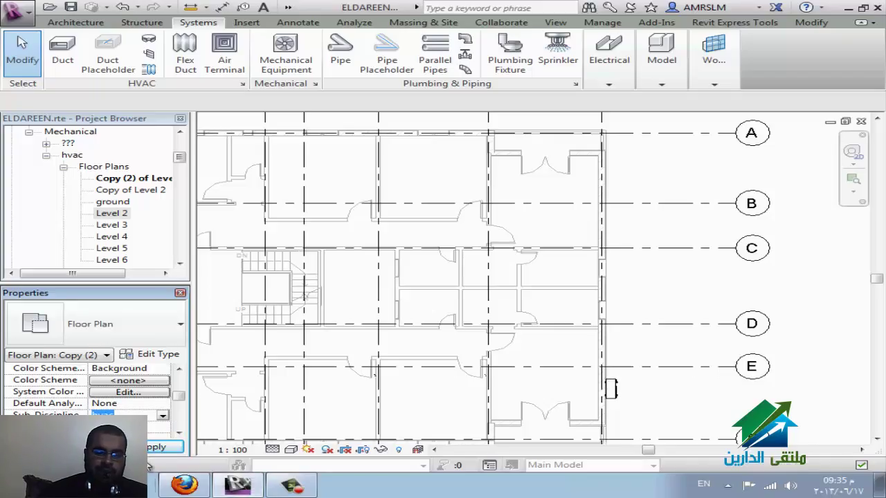
{"action": "left_click", "coordinate": [155, 420]}
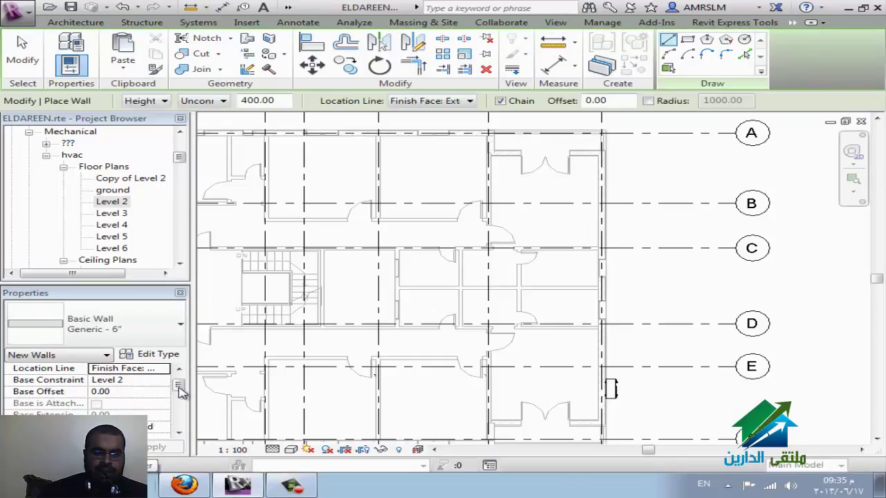
Cancel the wall command and collapse the Architectural views group in the Project Browser
{"action": "key", "text": "Escape"}
{"action": "key", "text": "Escape"}
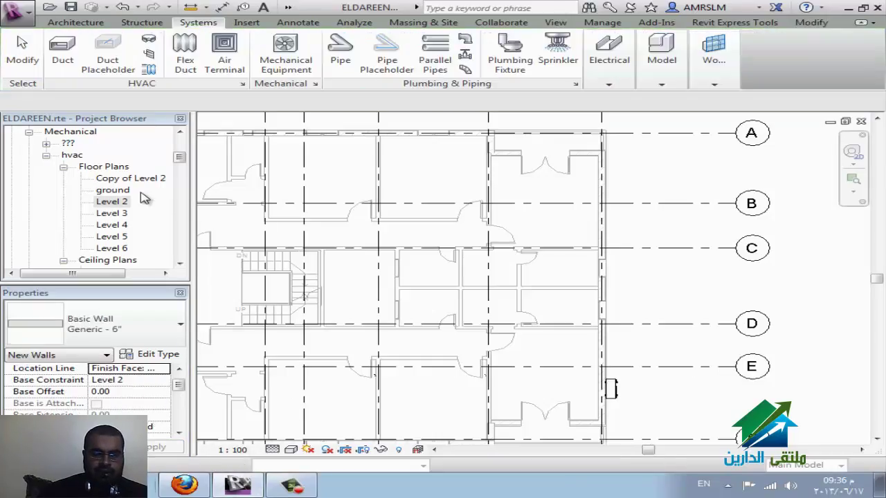
{"action": "left_click", "coordinate": [142, 200]}
{"action": "left_click", "coordinate": [179, 264]}
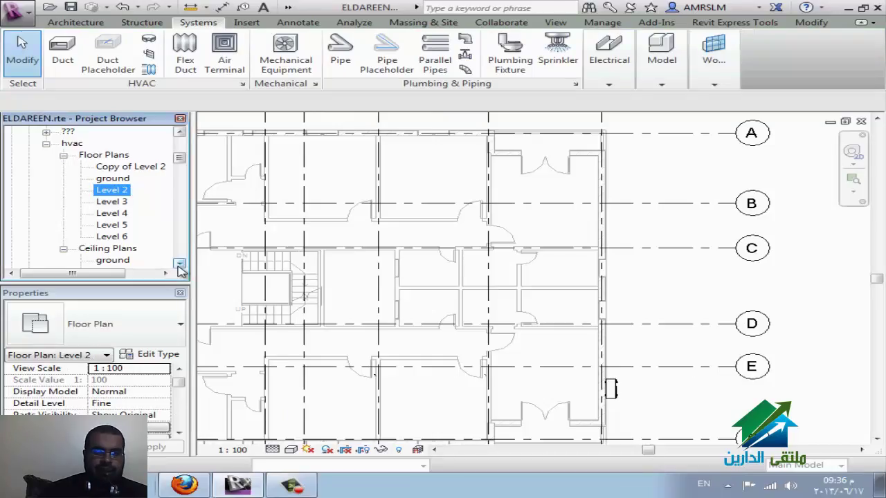
{"action": "scroll", "coordinate": [173, 263], "scroll_direction": "down", "scroll_amount": 1}
{"action": "scroll", "coordinate": [110, 177], "scroll_direction": "up", "scroll_amount": 4}
{"action": "scroll", "coordinate": [111, 175], "scroll_direction": "up", "scroll_amount": 2}
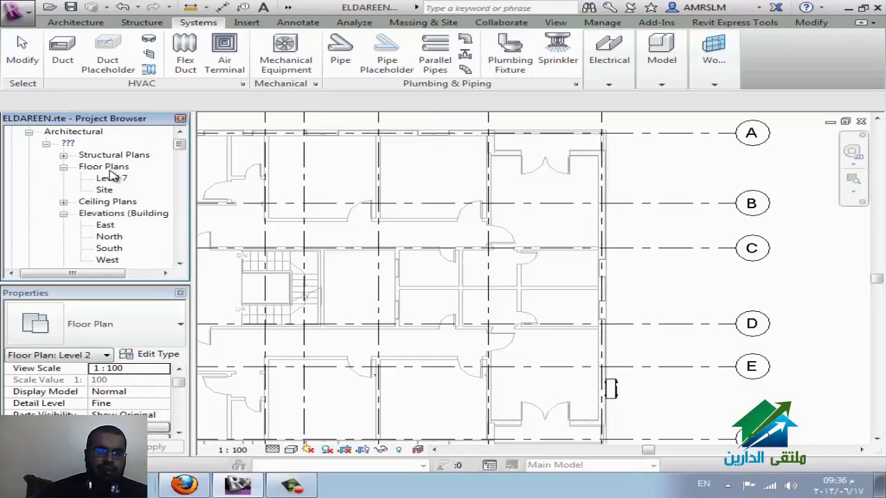
{"action": "scroll", "coordinate": [59, 170], "scroll_direction": "up", "scroll_amount": 1}
{"action": "left_click", "coordinate": [28, 144]}
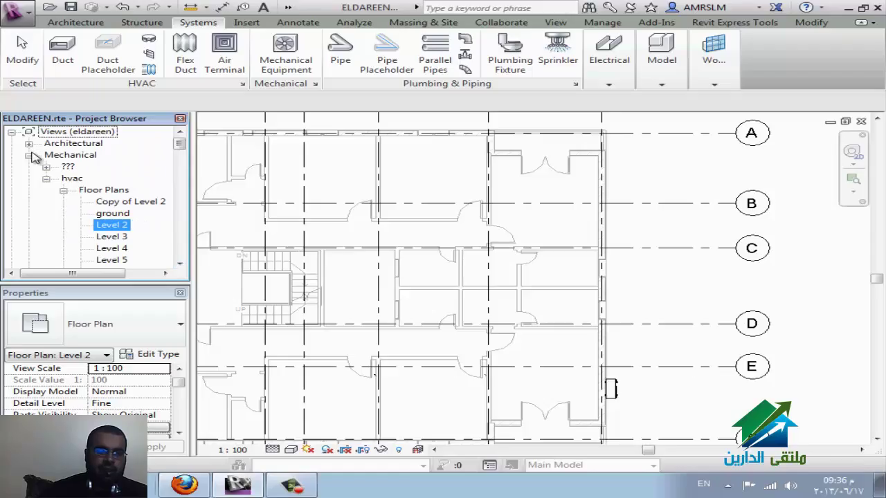
{"action": "scroll", "coordinate": [42, 180], "scroll_direction": "down", "scroll_amount": 3}
{"action": "scroll", "coordinate": [52, 207], "scroll_direction": "down", "scroll_amount": 3}
{"action": "scroll", "coordinate": [59, 222], "scroll_direction": "down", "scroll_amount": 1}
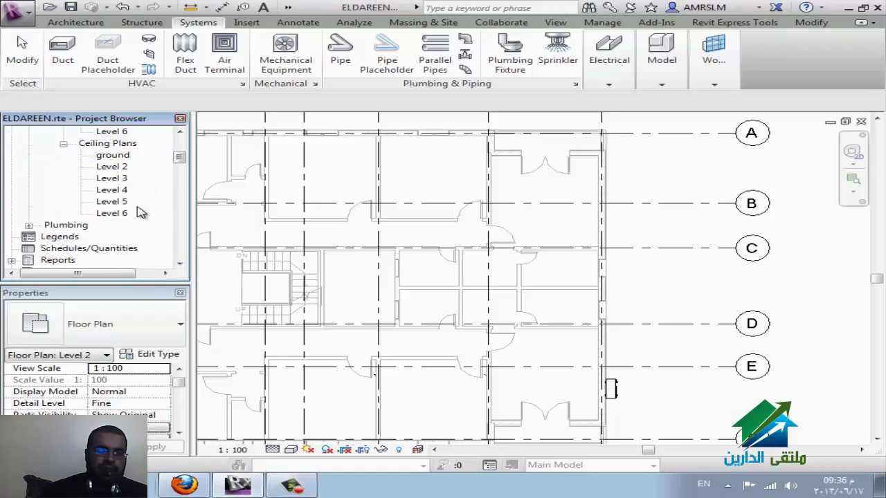
Expand Plumbing > hvac floor plans and select Copy (2) of Level 2
{"action": "left_click", "coordinate": [62, 226]}
{"action": "left_click", "coordinate": [28, 226]}
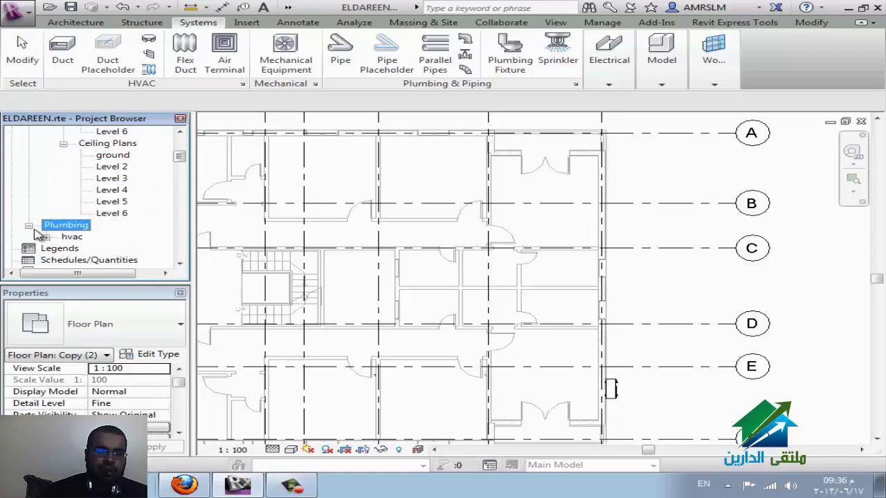
{"action": "left_click", "coordinate": [73, 237]}
{"action": "left_click", "coordinate": [46, 238]}
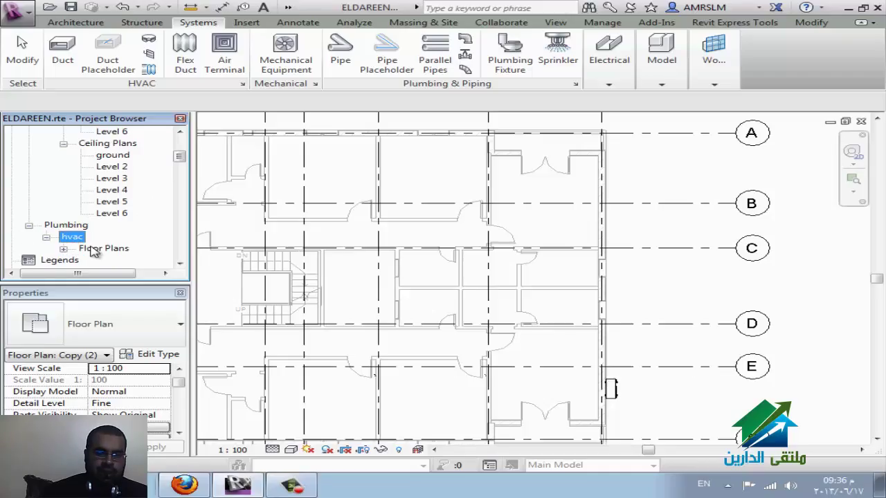
{"action": "left_click", "coordinate": [100, 249]}
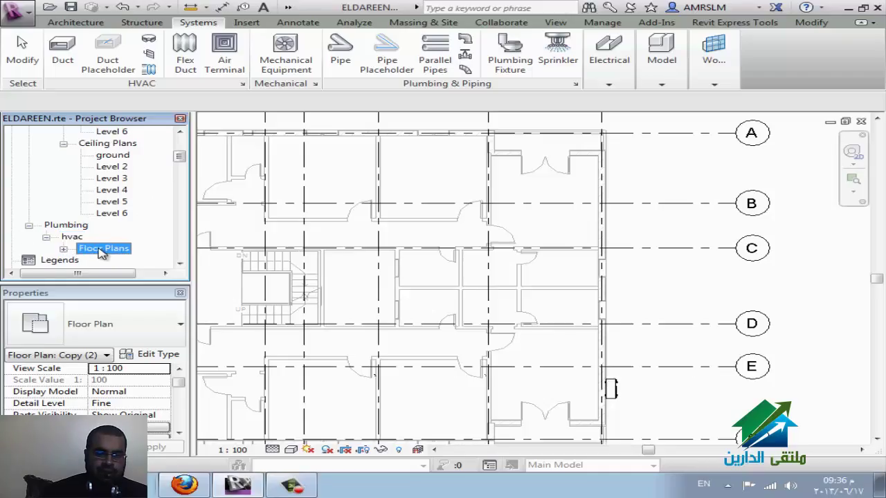
{"action": "left_click", "coordinate": [63, 248]}
{"action": "left_click", "coordinate": [108, 260]}
{"action": "scroll", "coordinate": [145, 247], "scroll_direction": "down", "scroll_amount": 2}
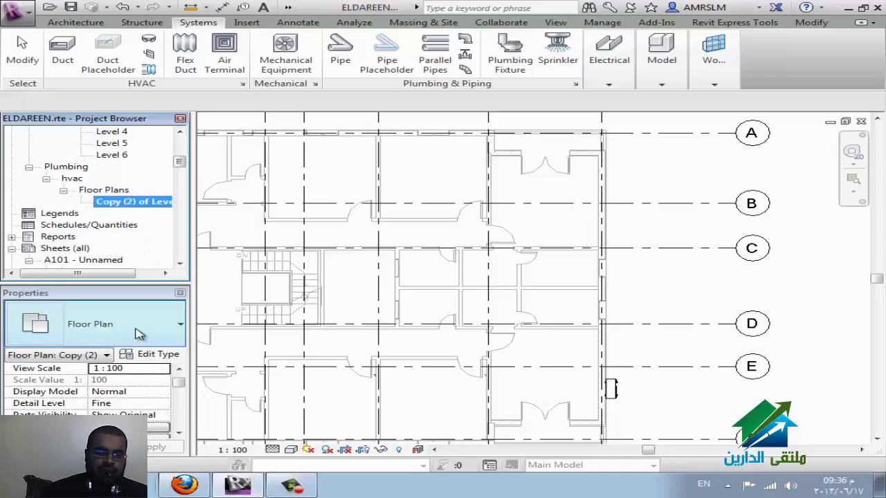
Set Copy (2) of Level 2's sub-discipline to water and apply it
{"action": "left_click", "coordinate": [179, 433]}
{"action": "left_click", "coordinate": [179, 433]}
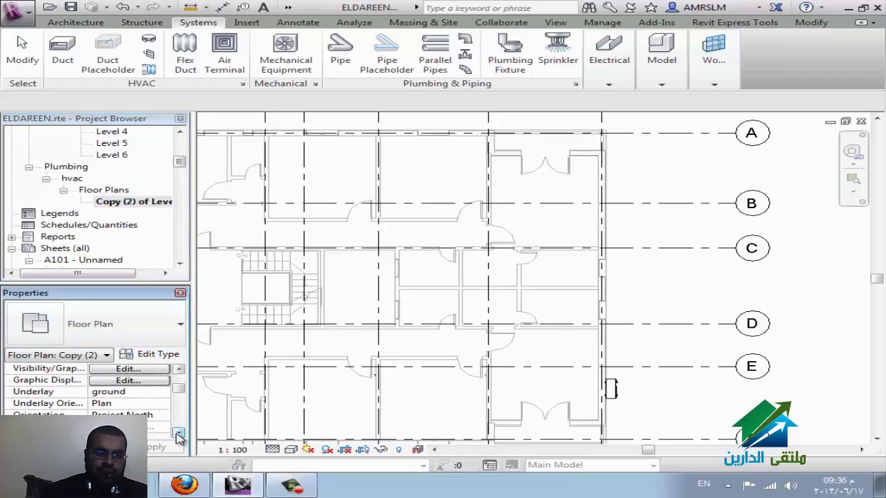
{"action": "left_click", "coordinate": [179, 433]}
{"action": "left_click", "coordinate": [178, 434]}
{"action": "left_click", "coordinate": [179, 434]}
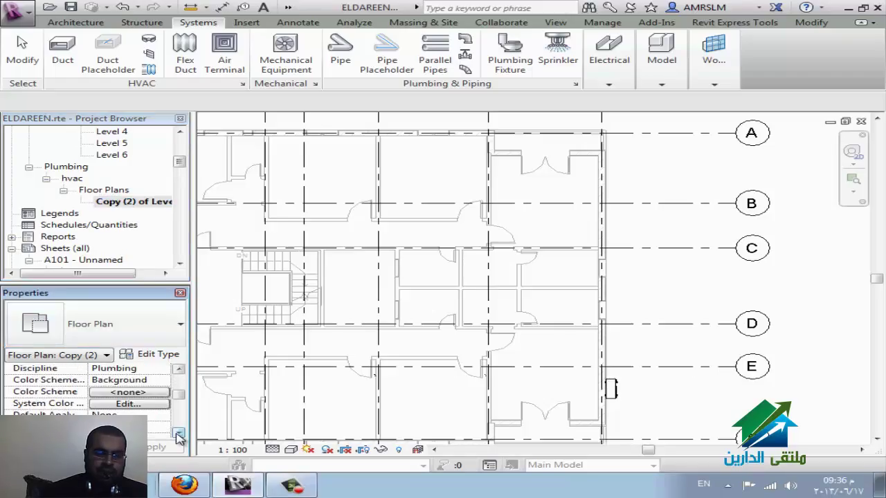
{"action": "left_click", "coordinate": [178, 434]}
{"action": "left_click", "coordinate": [160, 404]}
{"action": "left_click", "coordinate": [162, 403]}
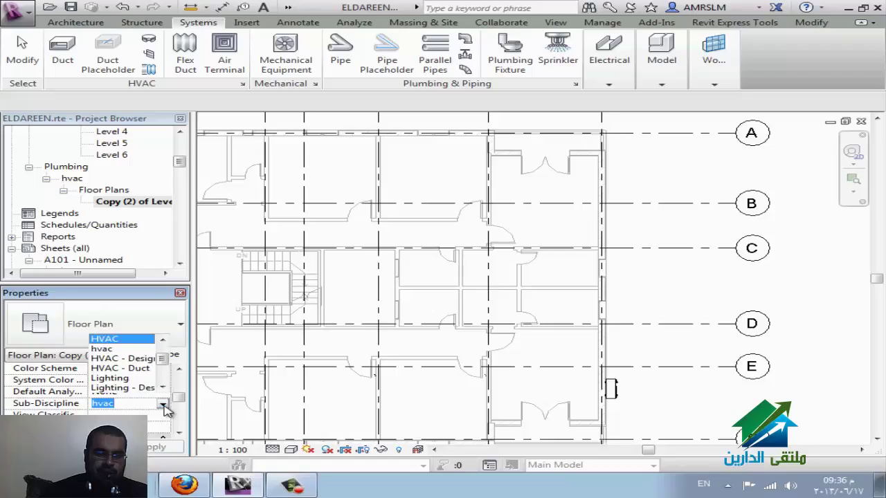
{"action": "scroll", "coordinate": [138, 376], "scroll_direction": "down", "scroll_amount": 1}
{"action": "scroll", "coordinate": [139, 377], "scroll_direction": "down", "scroll_amount": 1}
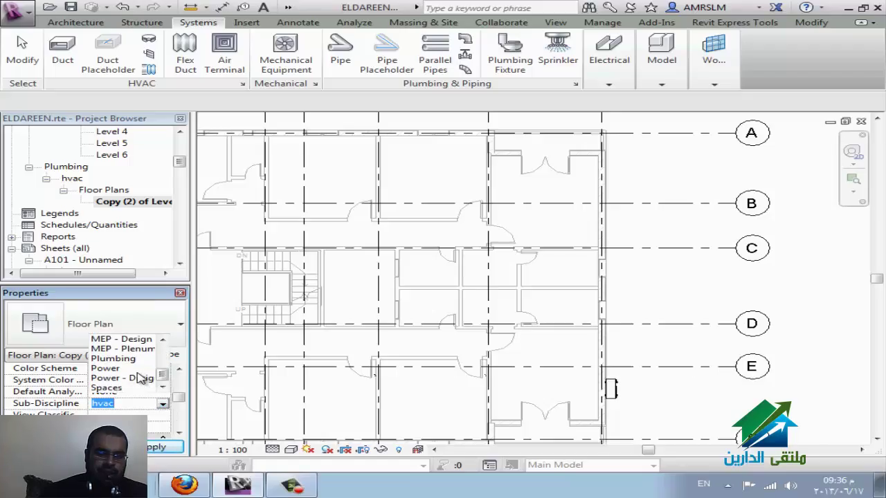
{"action": "scroll", "coordinate": [138, 386], "scroll_direction": "up", "scroll_amount": 2}
{"action": "scroll", "coordinate": [138, 386], "scroll_direction": "up", "scroll_amount": 1}
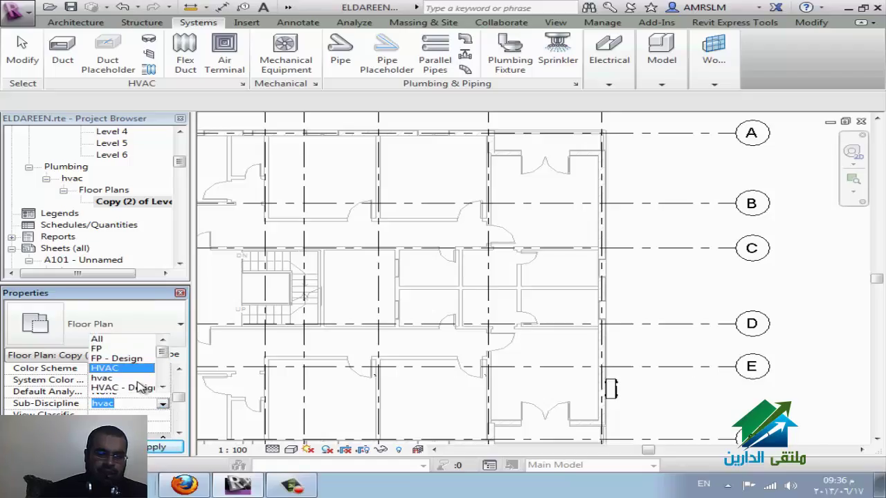
{"action": "scroll", "coordinate": [139, 386], "scroll_direction": "down", "scroll_amount": 1}
{"action": "scroll", "coordinate": [138, 386], "scroll_direction": "down", "scroll_amount": 1}
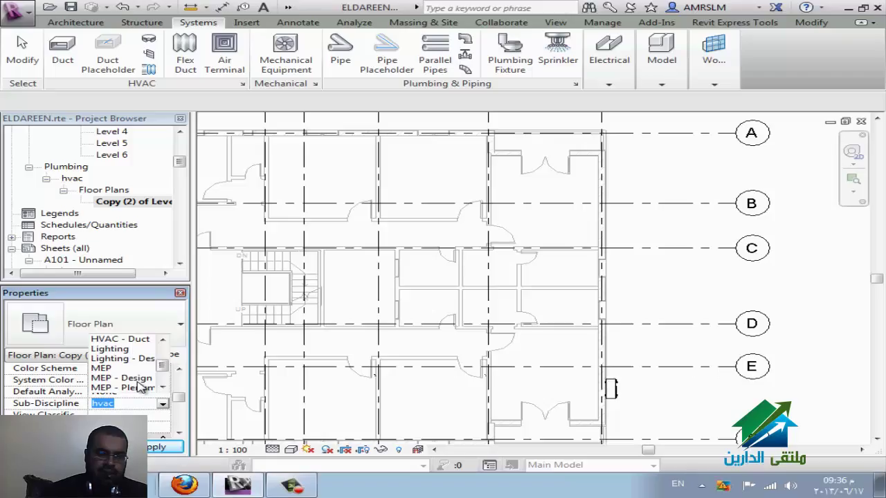
{"action": "scroll", "coordinate": [138, 386], "scroll_direction": "down", "scroll_amount": 1}
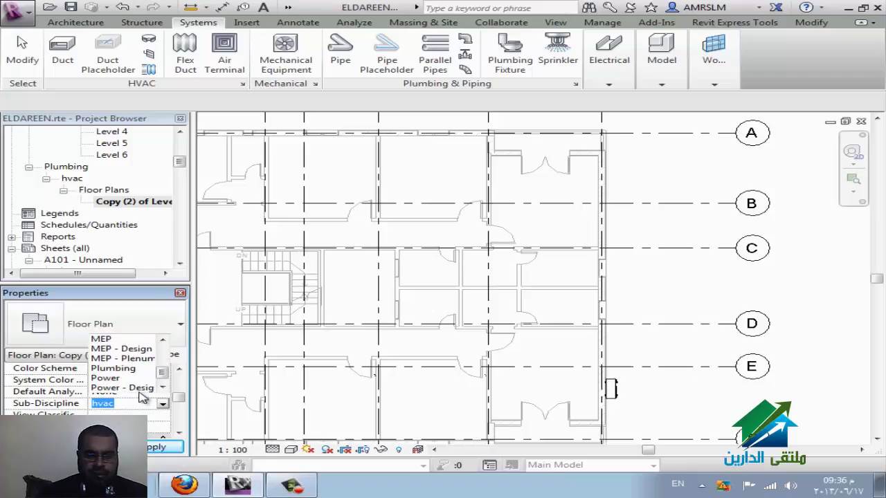
{"action": "left_click", "coordinate": [141, 403]}
{"action": "type", "text": "water"}
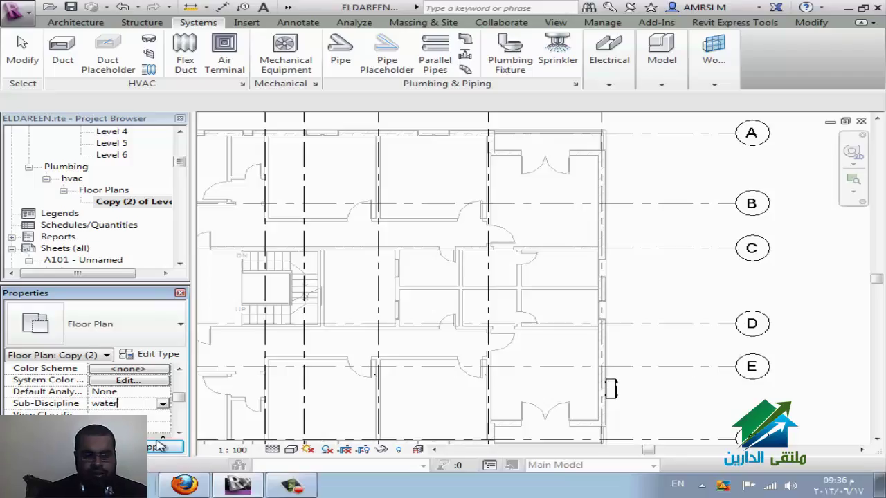
{"action": "left_click", "coordinate": [159, 445]}
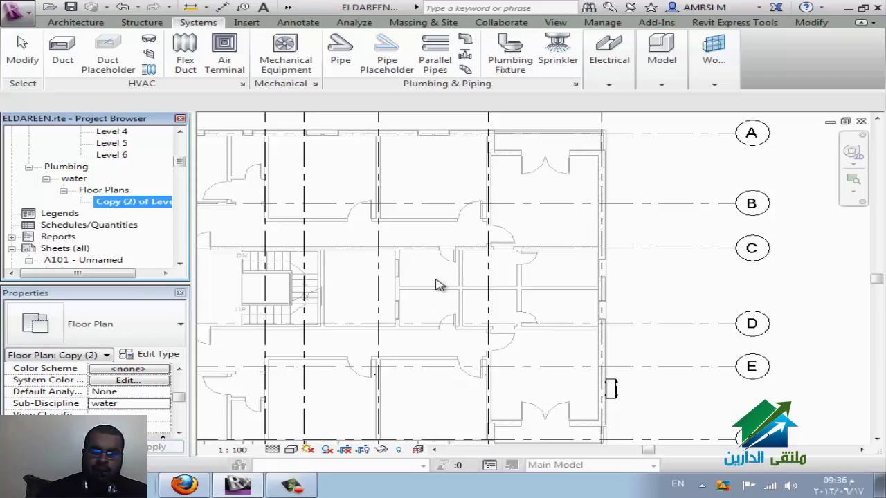
Start placing an M_Water Closet - Flush Valve - Wall Mounted fixture and list other fixture types
{"action": "scroll", "coordinate": [456, 277], "scroll_direction": "up", "scroll_amount": 3}
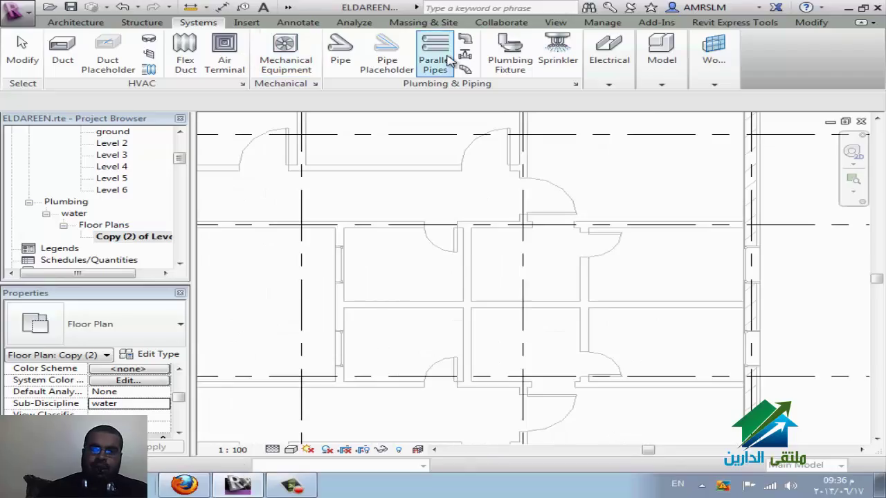
{"action": "left_click", "coordinate": [386, 56]}
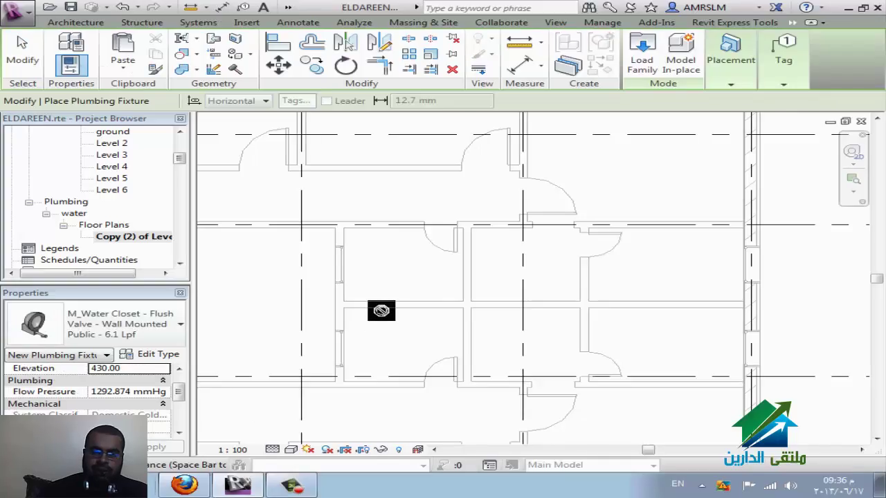
{"action": "left_click", "coordinate": [137, 326]}
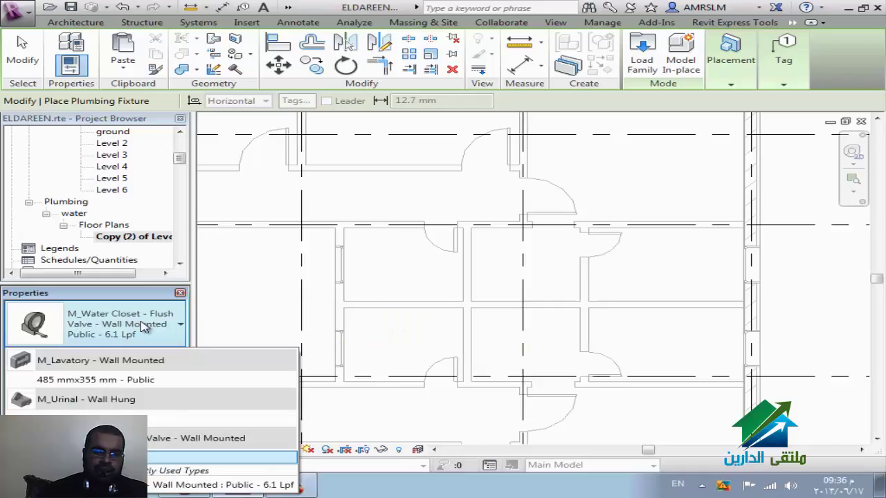
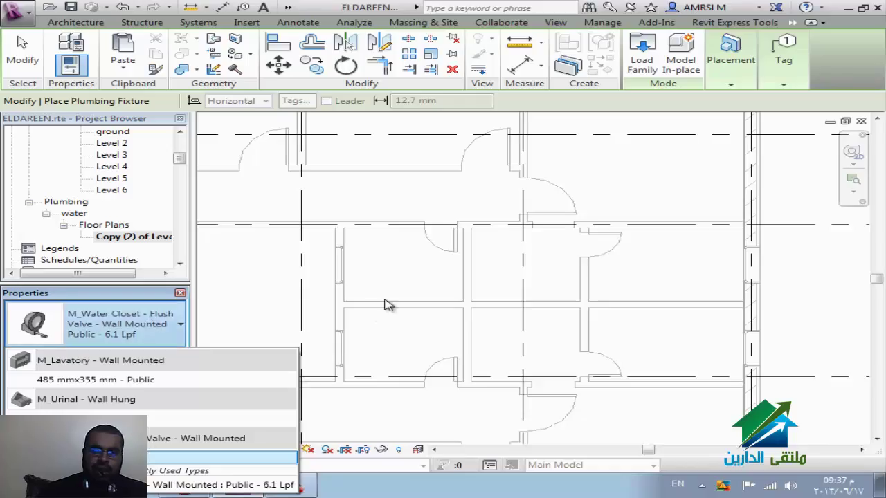
Place a flush-valve water closet on the left wall, nudge it up, then delete it
{"action": "left_click", "coordinate": [843, 83]}
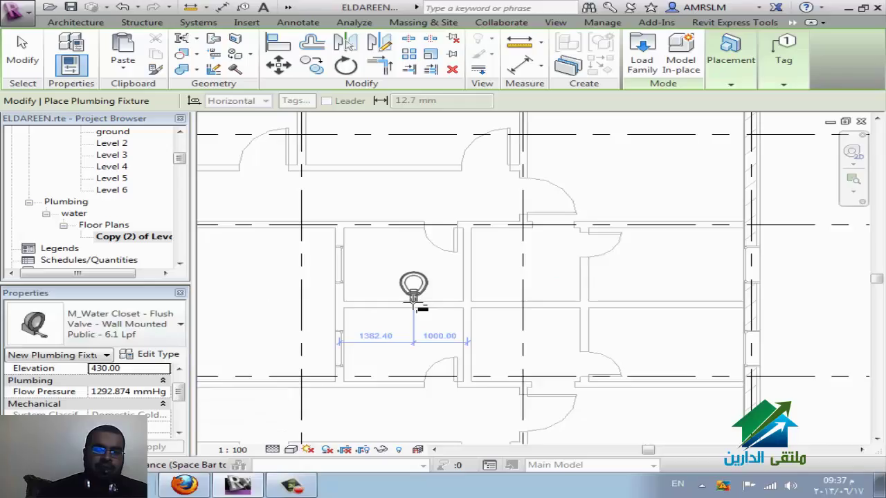
{"action": "left_click", "coordinate": [600, 229]}
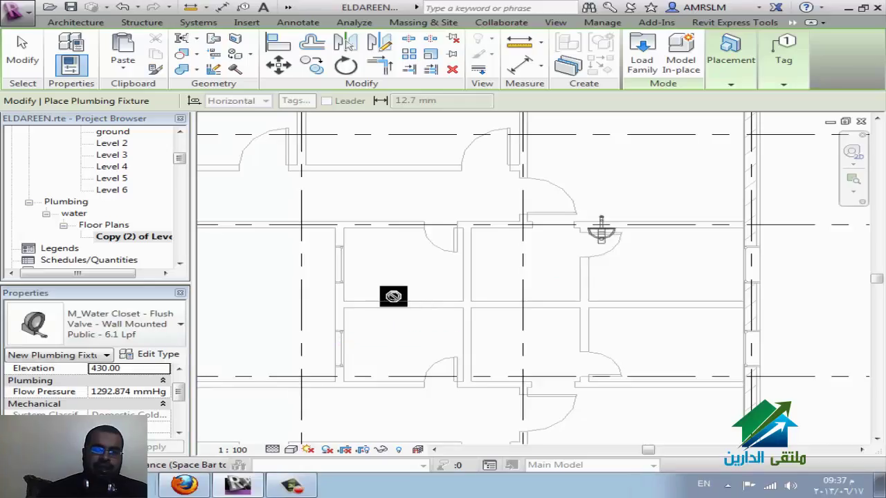
{"action": "left_click", "coordinate": [348, 292]}
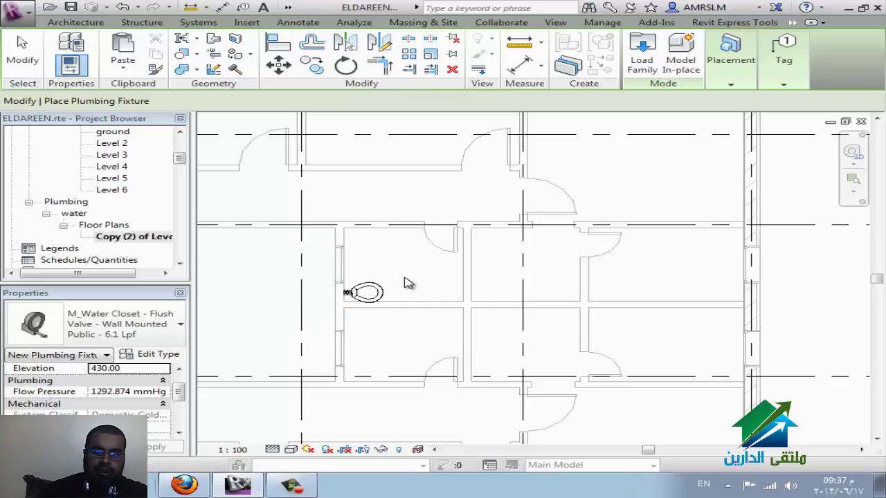
{"action": "key", "text": "Escape"}
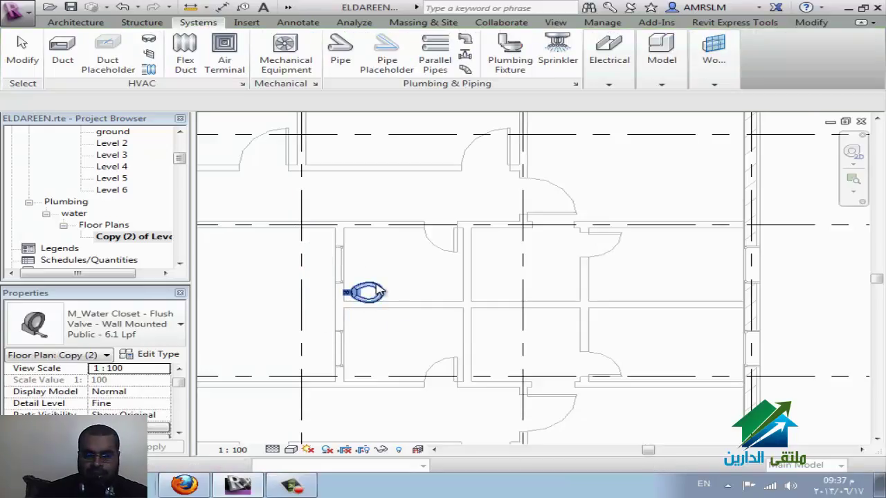
{"action": "left_click", "coordinate": [373, 291]}
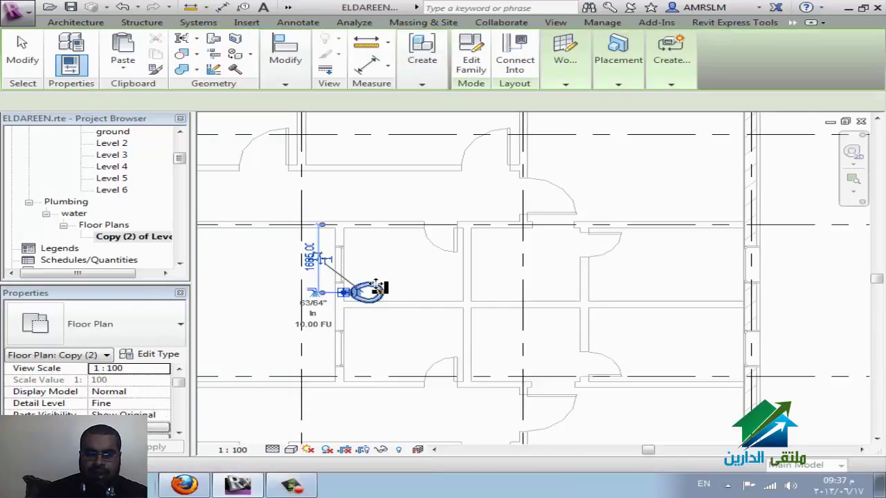
{"action": "left_click_drag", "start_coordinate": [373, 290], "coordinate": [374, 258]}
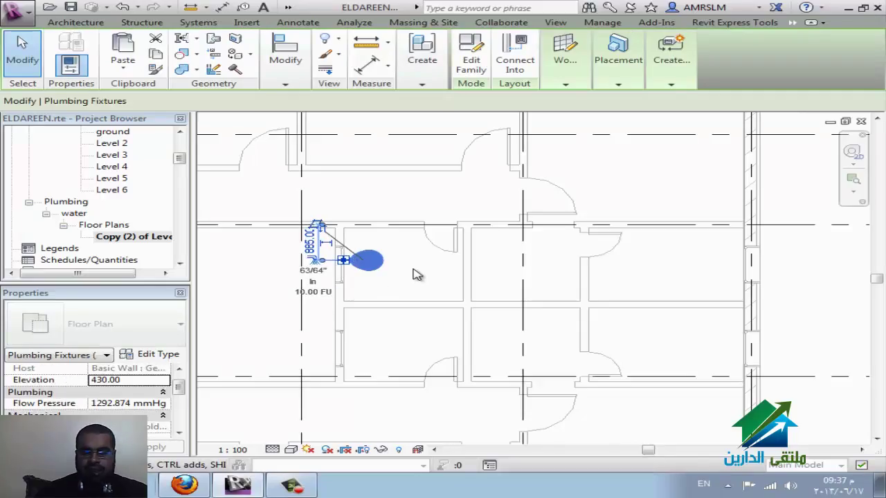
{"action": "key", "text": "Delete"}
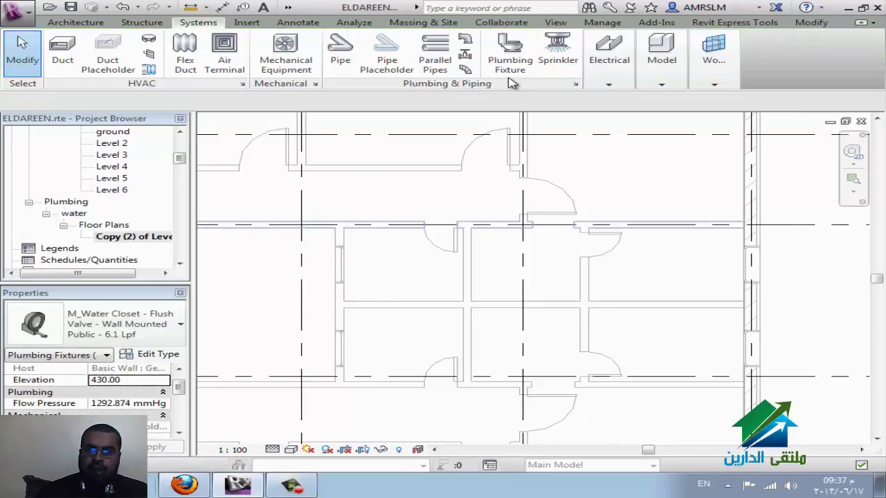
Place two water closets on the left wall and drag one into each stall
{"action": "left_click", "coordinate": [498, 63]}
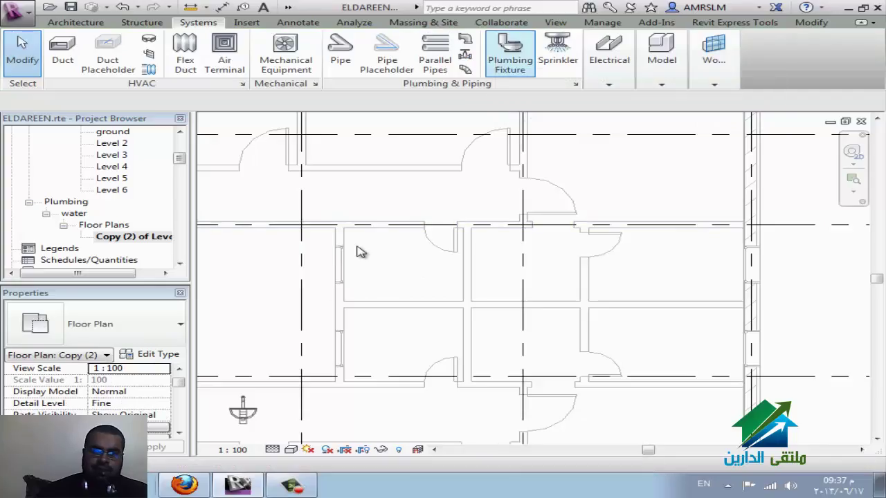
{"action": "left_click", "coordinate": [372, 297]}
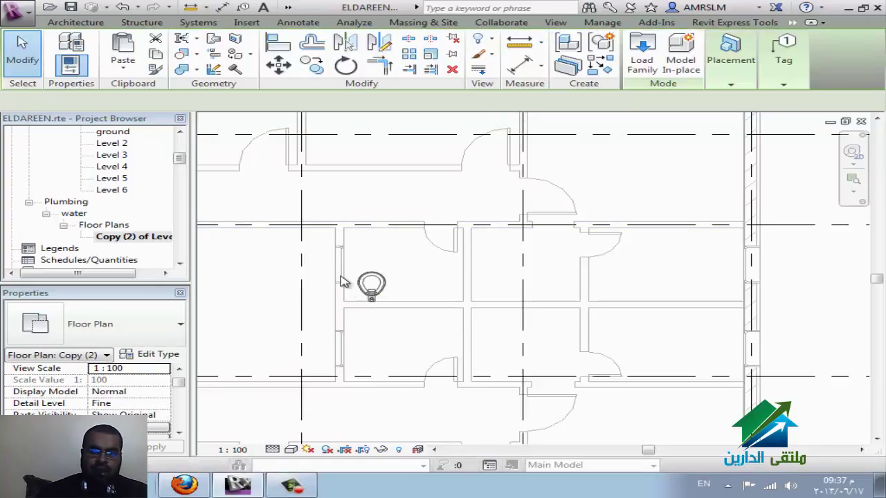
{"action": "key", "text": "ctrl+z"}
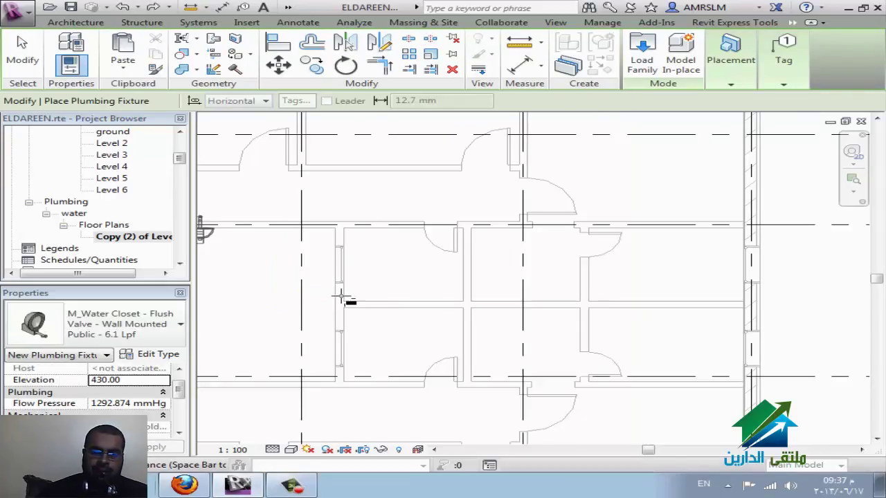
{"action": "left_click", "coordinate": [349, 294]}
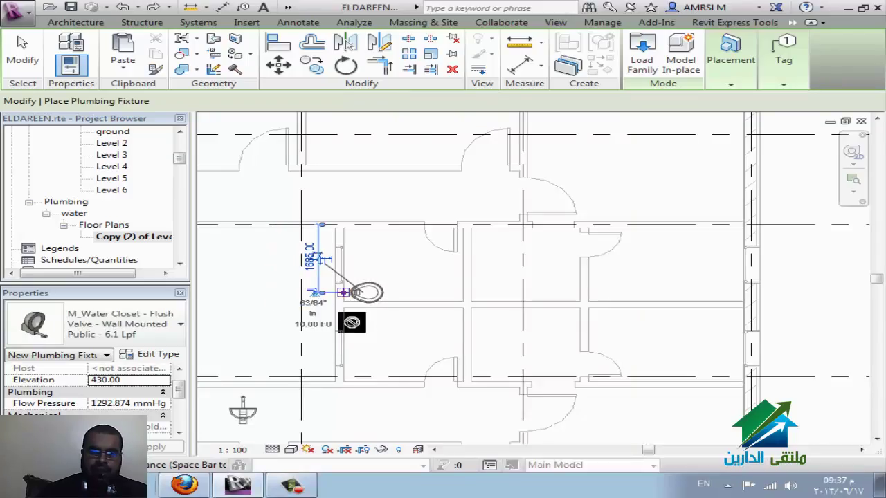
{"action": "left_click", "coordinate": [396, 329]}
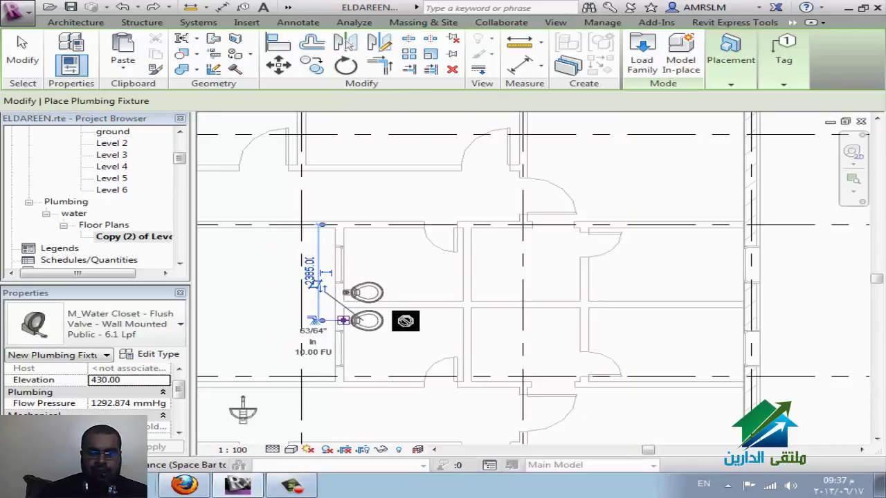
{"action": "key", "text": "Escape"}
{"action": "key", "text": "Escape"}
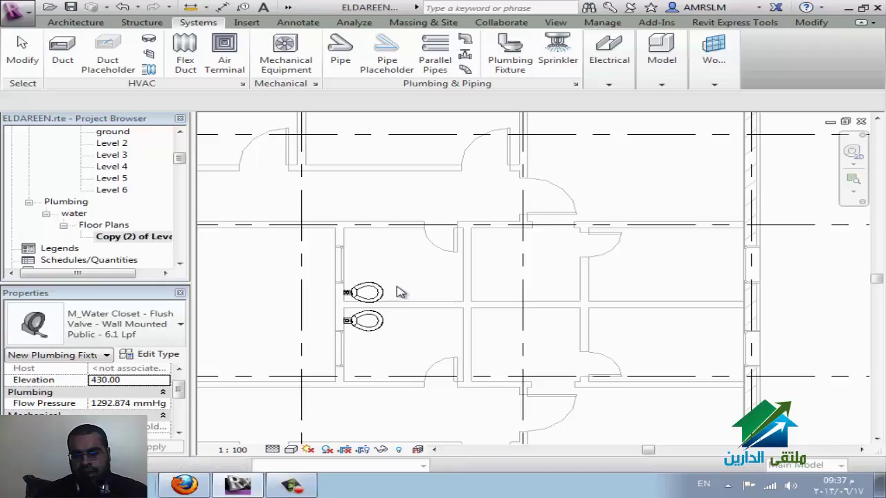
{"action": "left_click", "coordinate": [386, 293]}
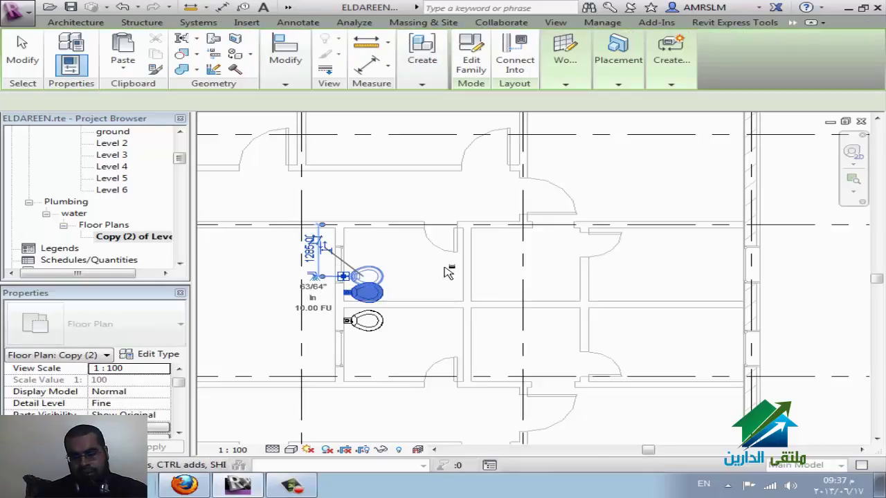
{"action": "left_click_drag", "start_coordinate": [447, 272], "coordinate": [411, 291]}
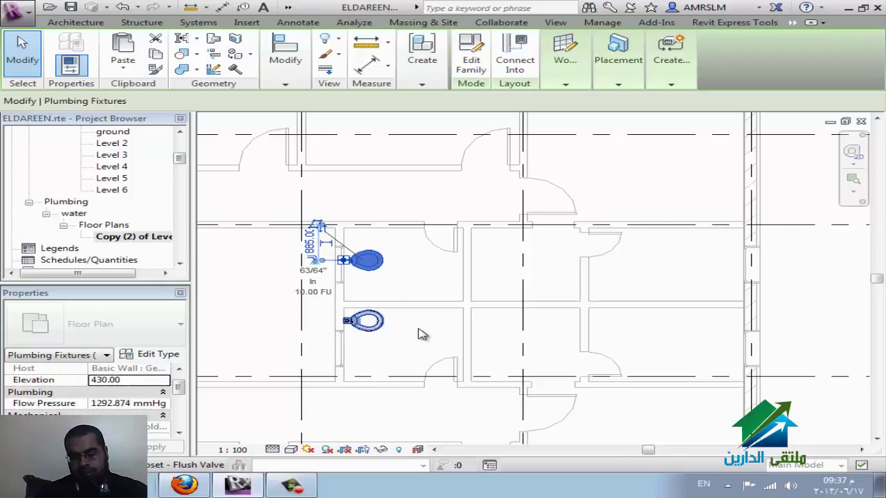
{"action": "mouse_move", "coordinate": [366, 320]}
{"action": "left_mouse_down"}
{"action": "mouse_move", "coordinate": [444, 334]}
{"action": "mouse_move", "coordinate": [440, 351]}
{"action": "left_mouse_up"}
{"action": "left_click", "coordinate": [420, 271]}
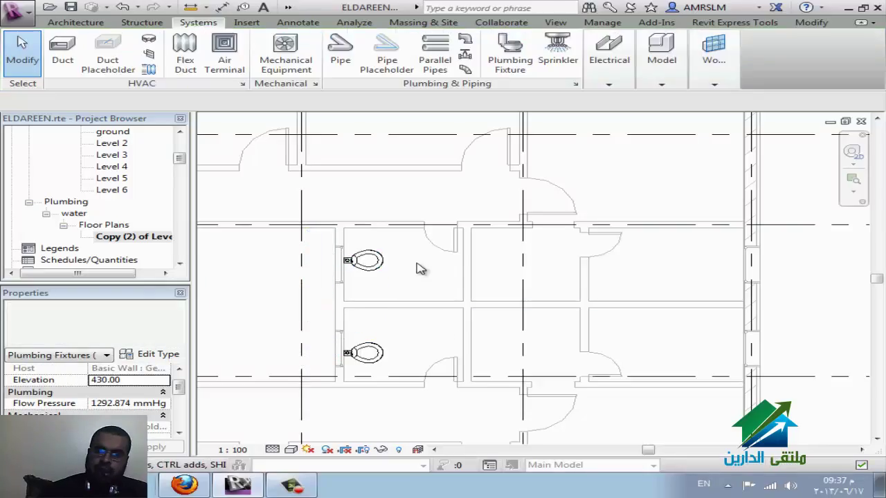
Place two back-to-back M_Lavatory - Wall Mounted 485x355 mm fixtures on the stall partition
{"action": "left_click", "coordinate": [510, 52]}
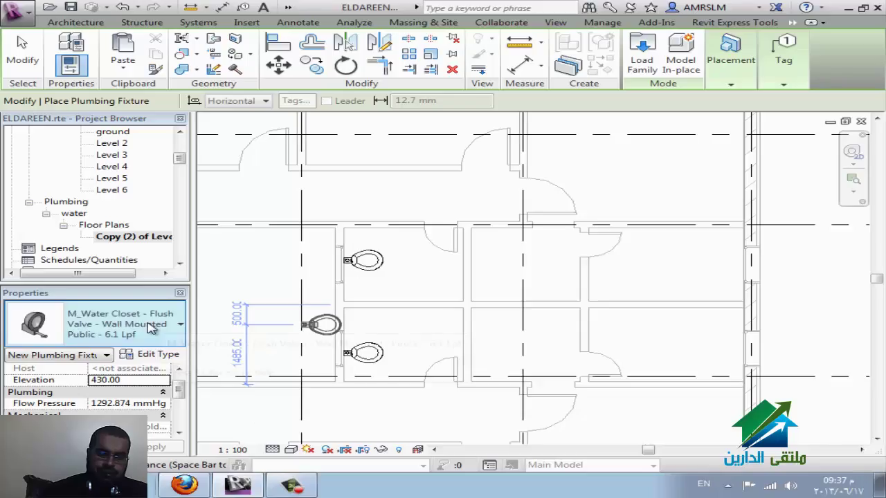
{"action": "left_click", "coordinate": [179, 325]}
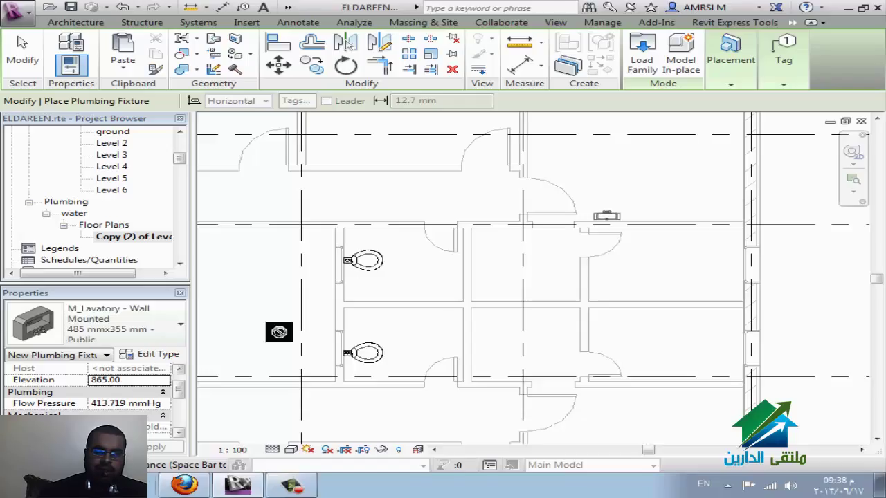
{"action": "left_click", "coordinate": [405, 303]}
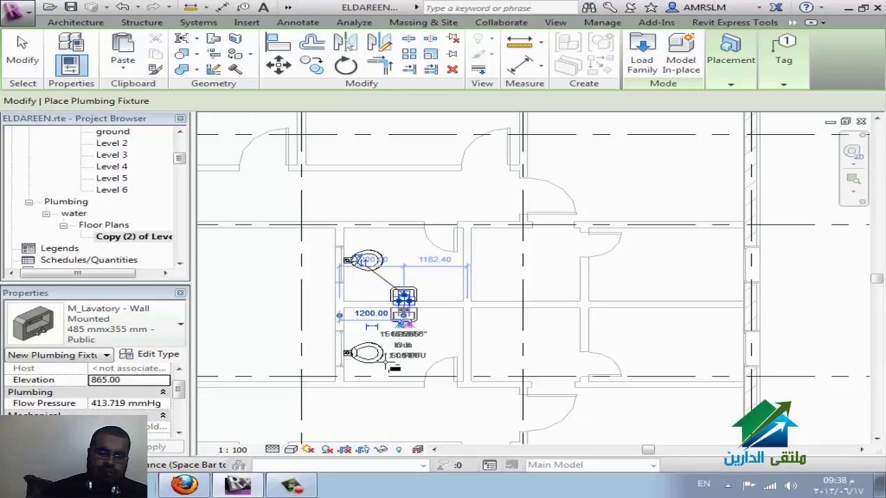
{"action": "left_click", "coordinate": [405, 325]}
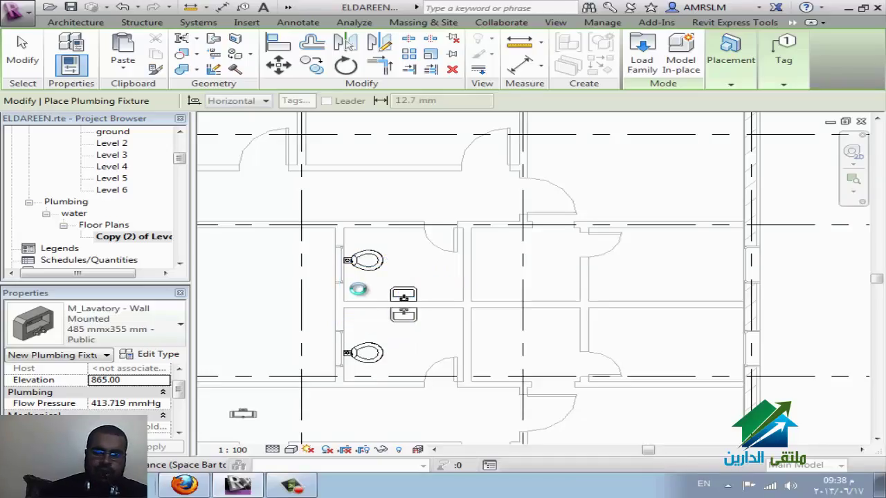
{"action": "key", "text": "Escape"}
{"action": "scroll", "coordinate": [408, 289], "scroll_direction": "up", "scroll_amount": 2}
Select the upper water closet and review its Create Systems piping options
{"action": "key", "text": "Escape"}
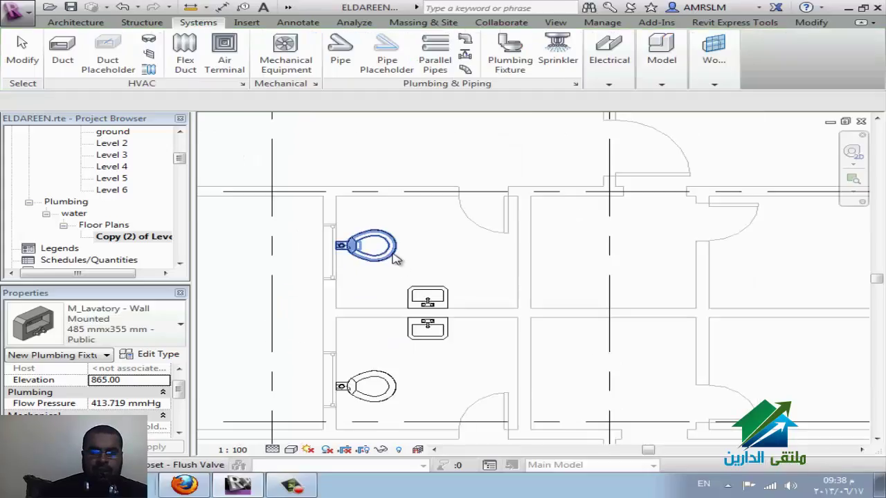
{"action": "left_click", "coordinate": [388, 249]}
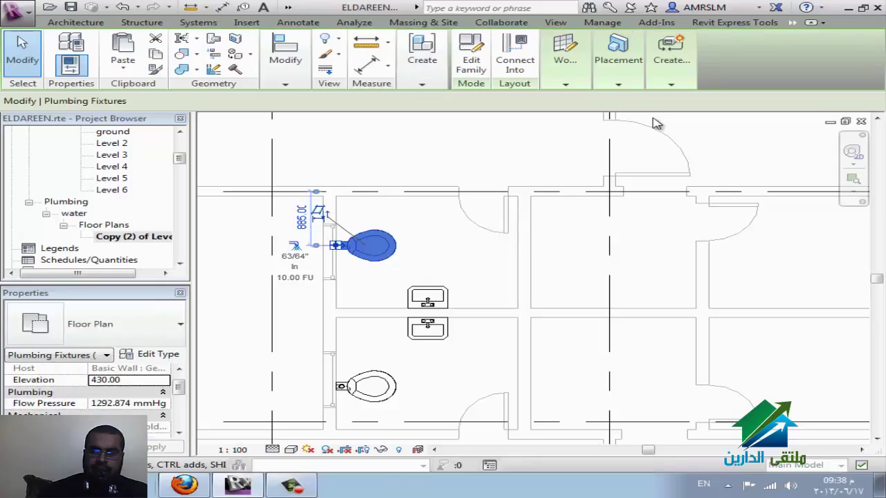
{"action": "left_click", "coordinate": [677, 83]}
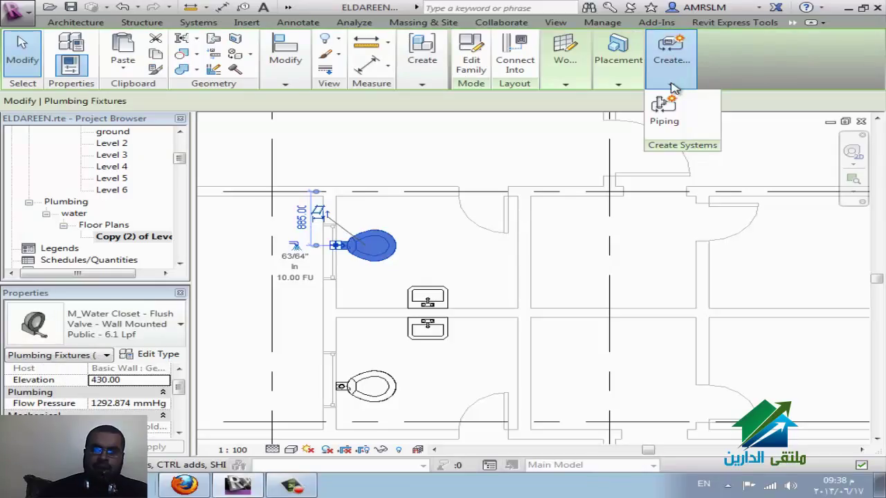
{"action": "left_click", "coordinate": [477, 234]}
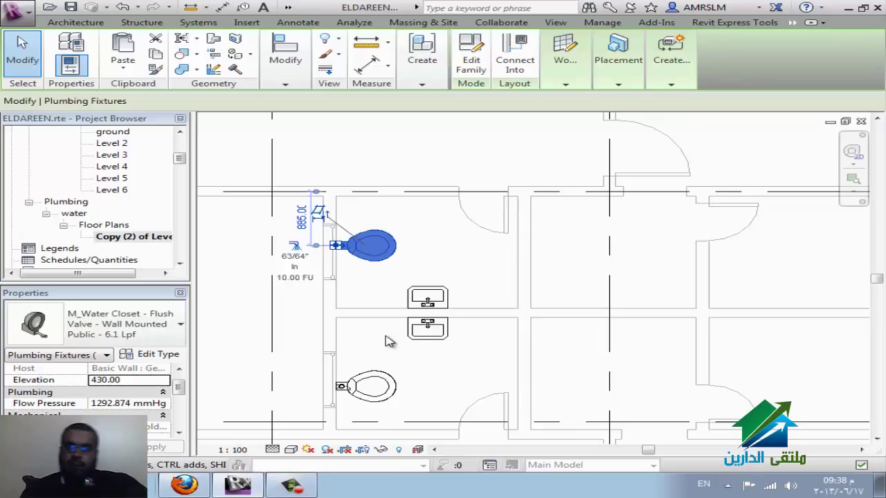
Select the upper lavatory, zoom in, and bring up its supply connector's drawing options
{"action": "left_click", "coordinate": [434, 306]}
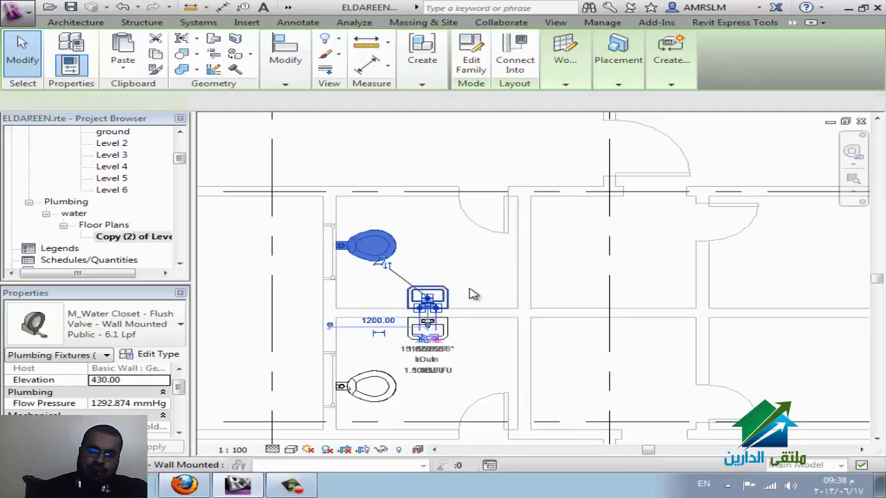
{"action": "scroll", "coordinate": [416, 322], "scroll_direction": "up", "scroll_amount": 1}
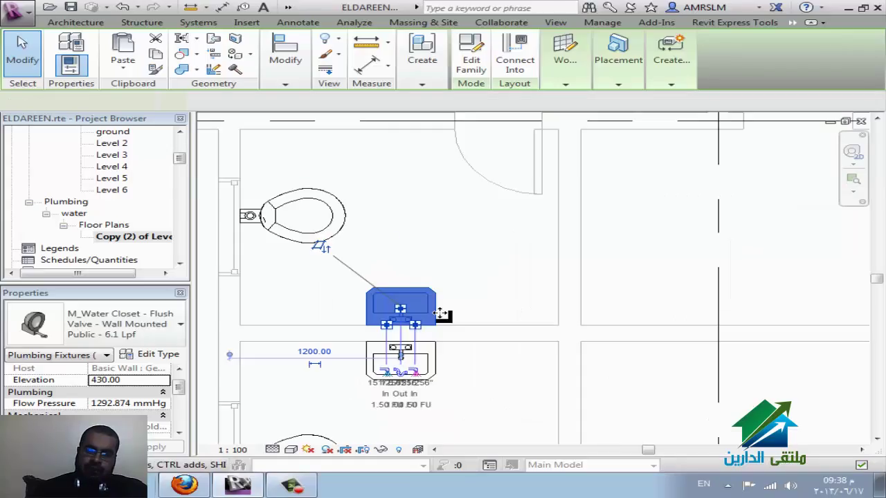
{"action": "scroll", "coordinate": [387, 330], "scroll_direction": "up", "scroll_amount": 1}
{"action": "left_click", "coordinate": [372, 335]}
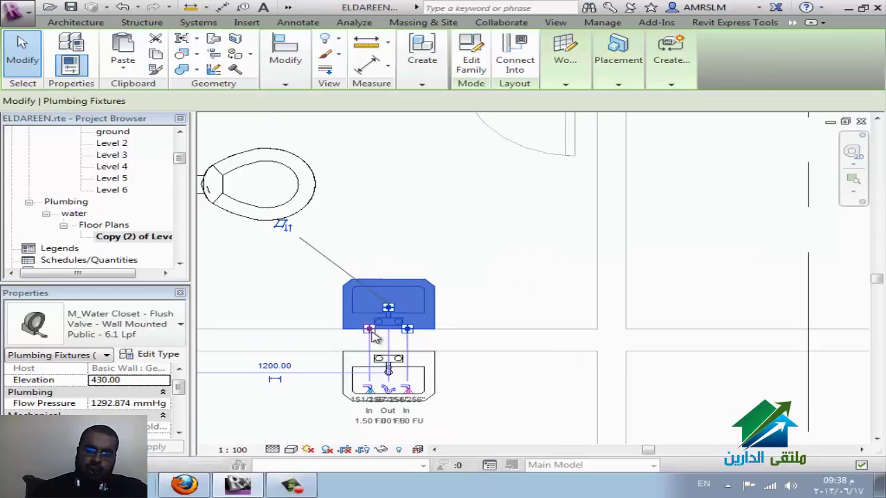
{"action": "right_click", "coordinate": [372, 335]}
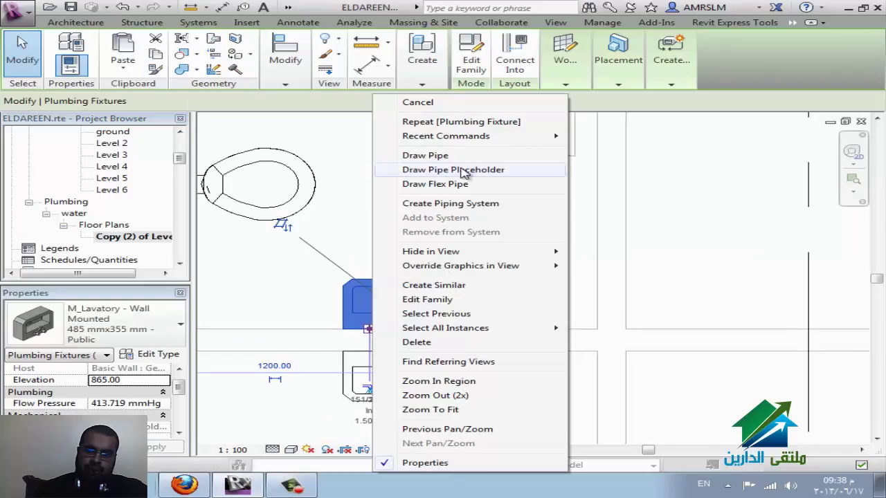
Start a pipe at the lavatory connector and draw a short vertical run below it
{"action": "left_click", "coordinate": [369, 344]}
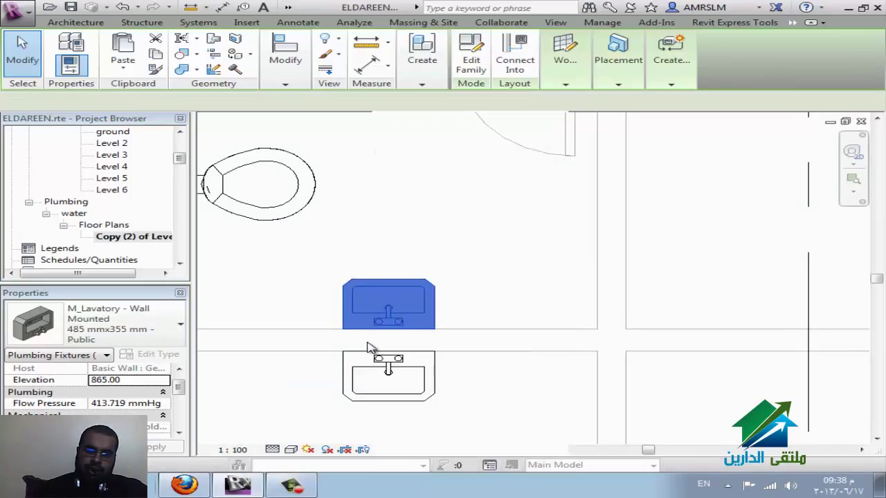
{"action": "left_click", "coordinate": [369, 344]}
{"action": "key", "text": "r"}
{"action": "key", "text": "o"}
{"action": "scroll", "coordinate": [366, 335], "scroll_direction": "up", "scroll_amount": 2}
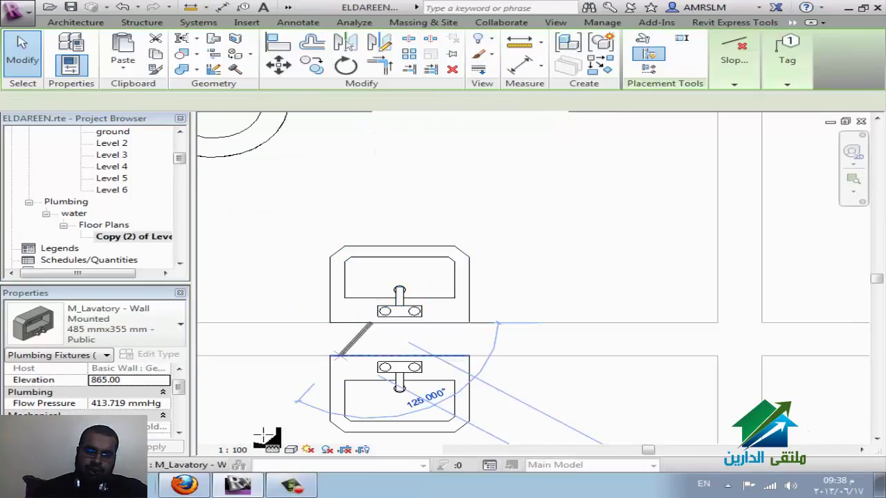
{"action": "left_click", "coordinate": [373, 351]}
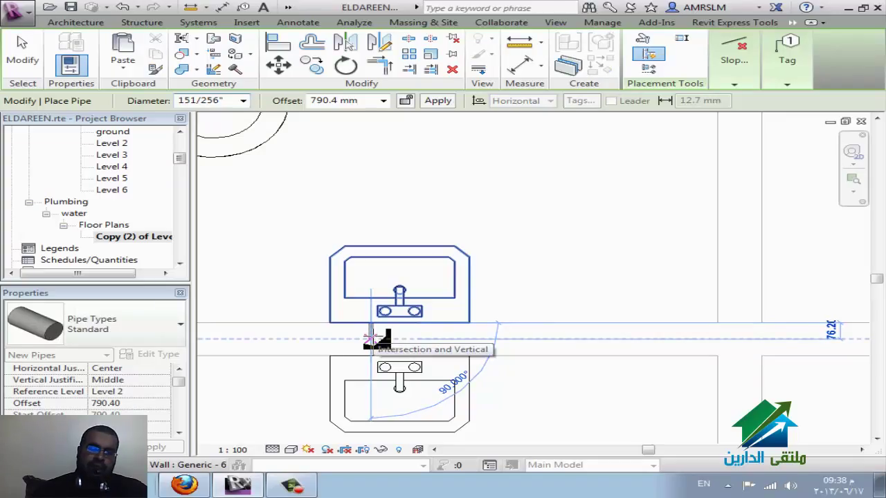
{"action": "left_click", "coordinate": [371, 339]}
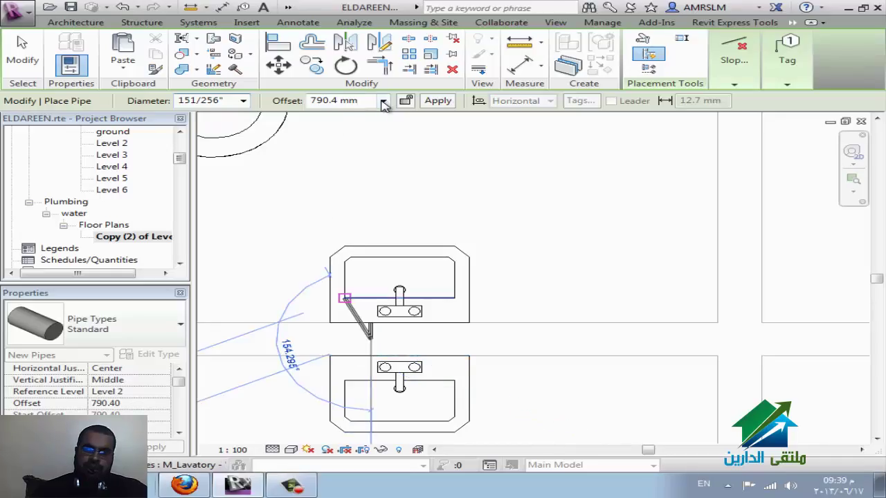
Keep diameter 151/256" and offset 790.4 mm, then cancel the pipe and exit pipe drawing
{"action": "left_click", "coordinate": [243, 101]}
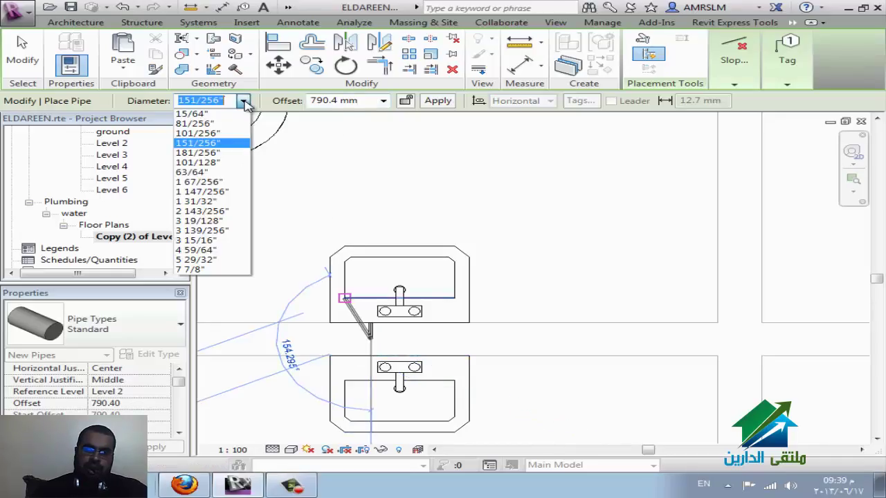
{"action": "left_click", "coordinate": [243, 101]}
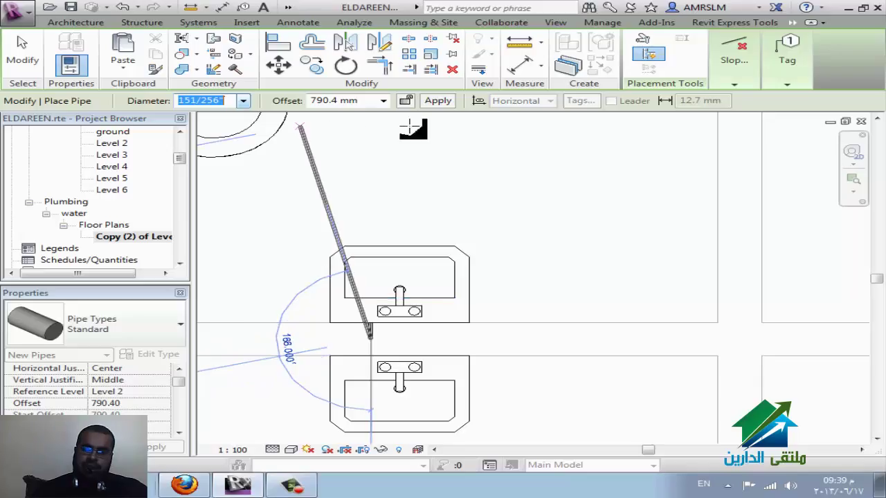
{"action": "left_click", "coordinate": [381, 101]}
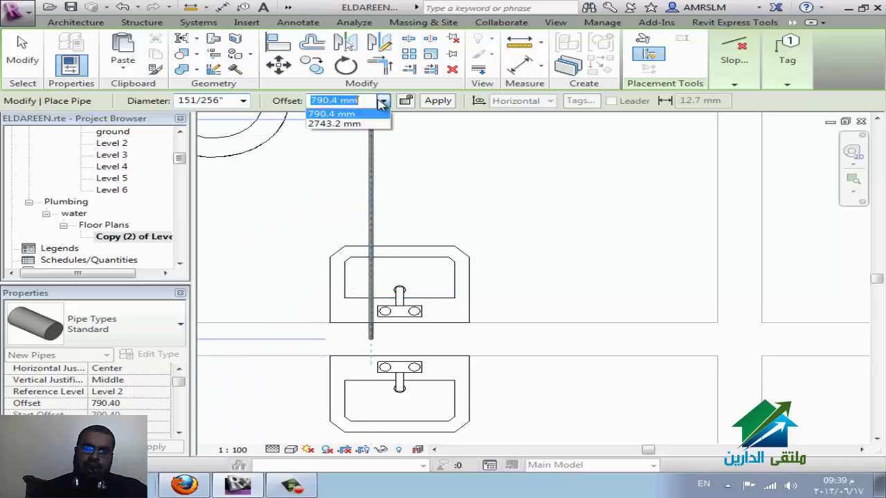
{"action": "left_click", "coordinate": [504, 237]}
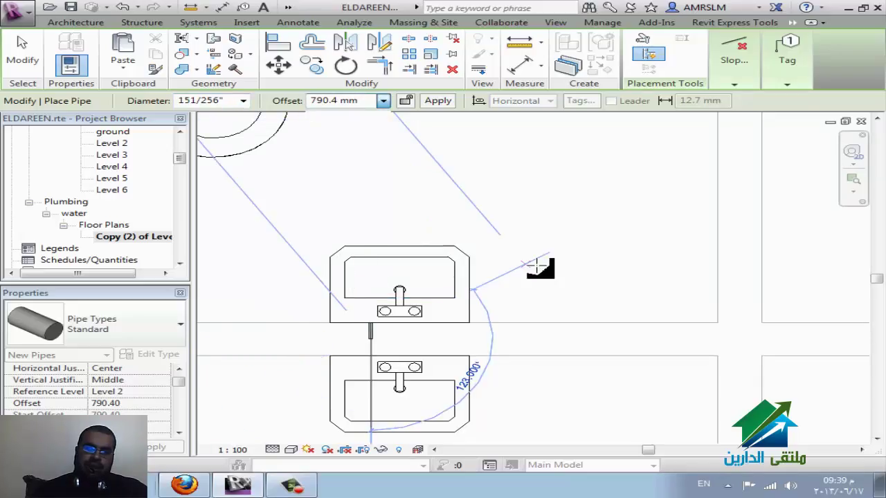
{"action": "scroll", "coordinate": [537, 265], "scroll_direction": "down", "scroll_amount": 1}
{"action": "scroll", "coordinate": [377, 292], "scroll_direction": "down", "scroll_amount": 2}
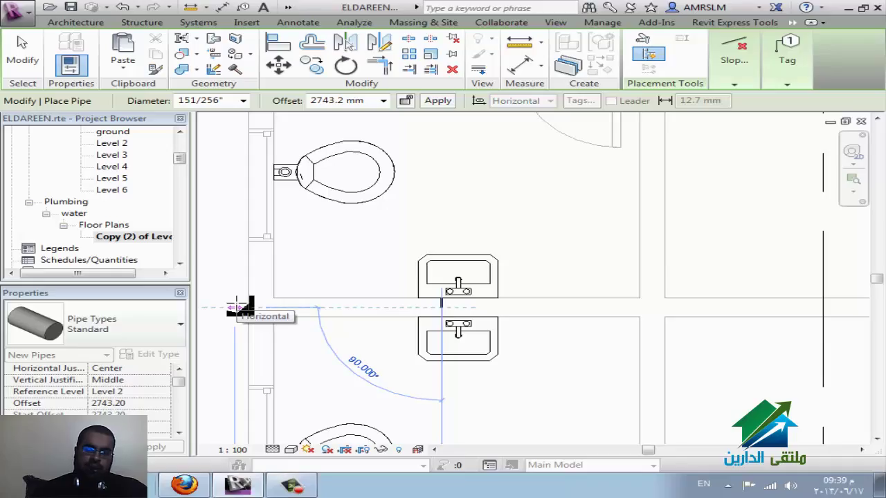
{"action": "key", "text": "Escape"}
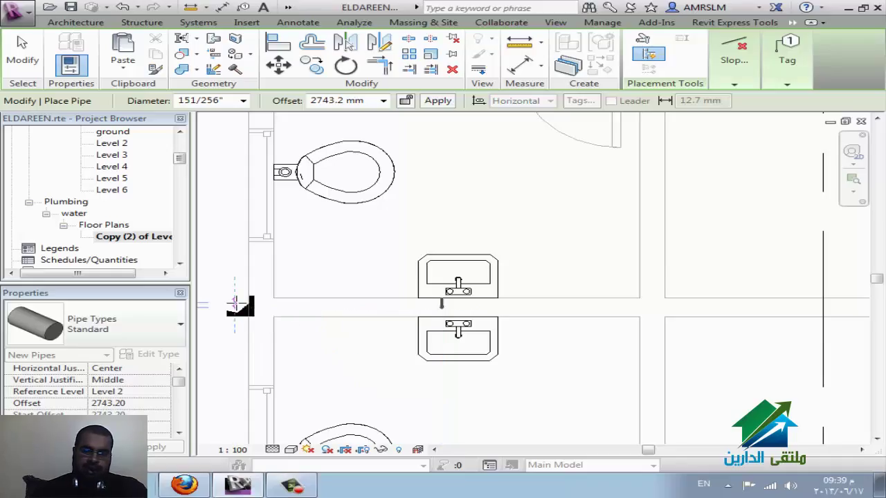
{"action": "key", "text": "Escape"}
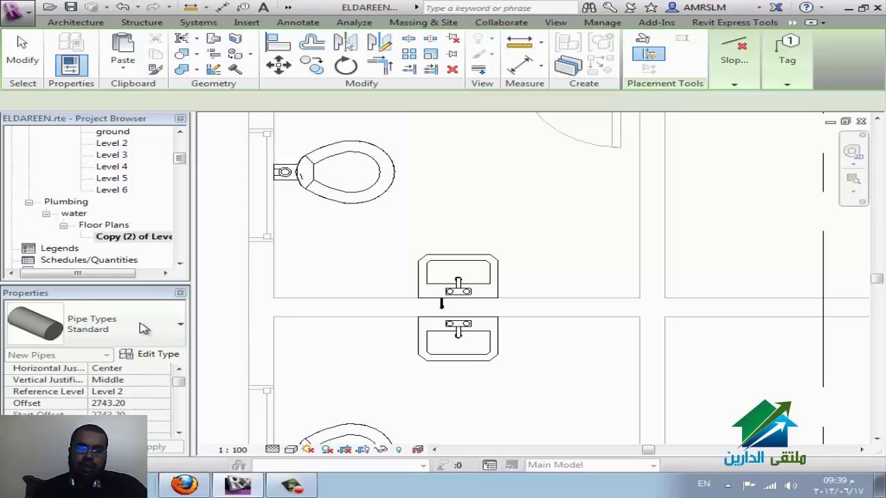
{"action": "key", "text": "Escape"}
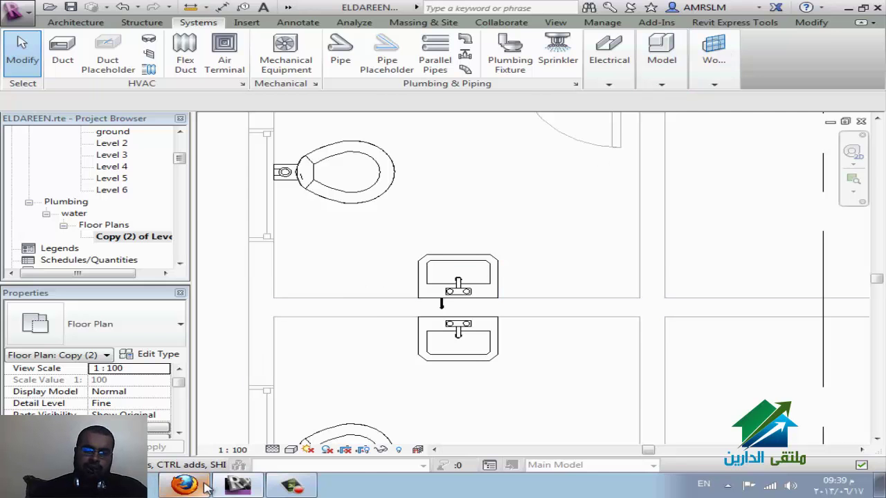
{"action": "key", "text": "alt+Tab"}
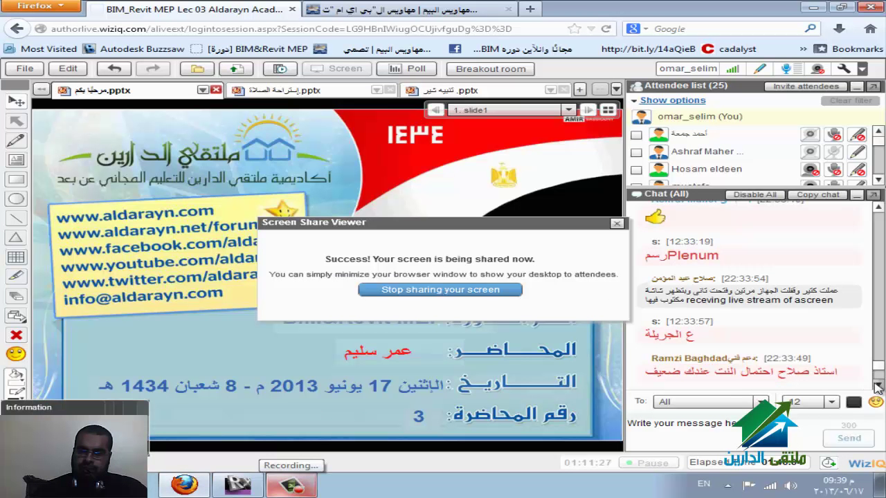
{"action": "left_click", "coordinate": [877, 385]}
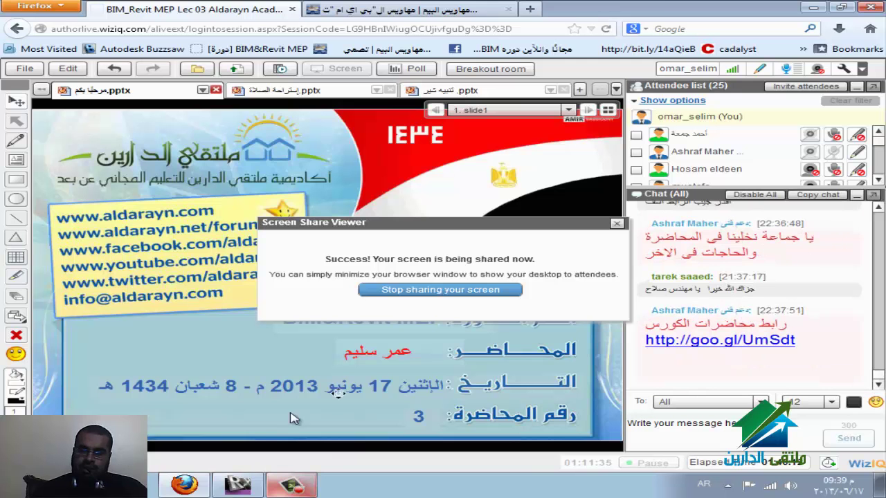
{"action": "left_click", "coordinate": [235, 484]}
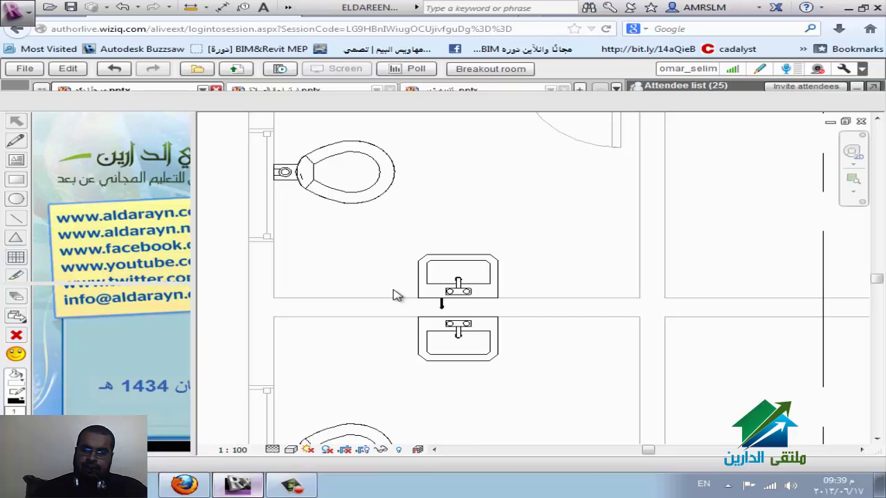
{"action": "scroll", "coordinate": [524, 252], "scroll_direction": "down", "scroll_amount": 2}
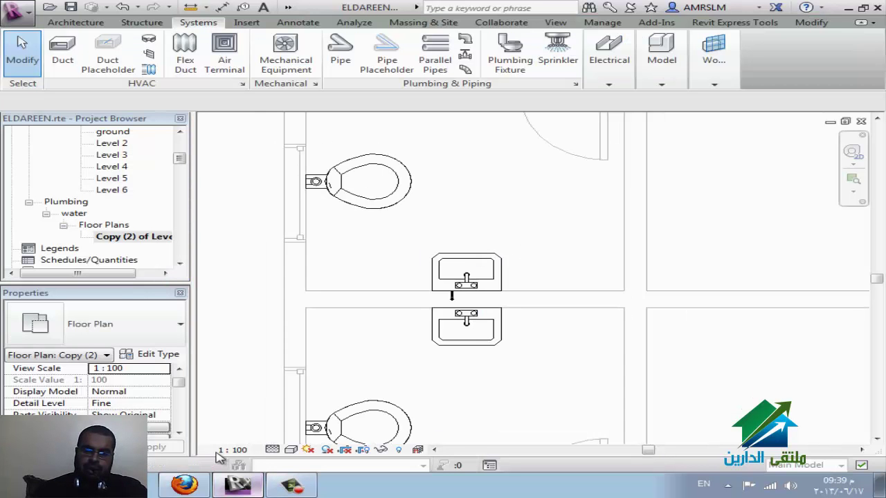
{"action": "left_click", "coordinate": [253, 489]}
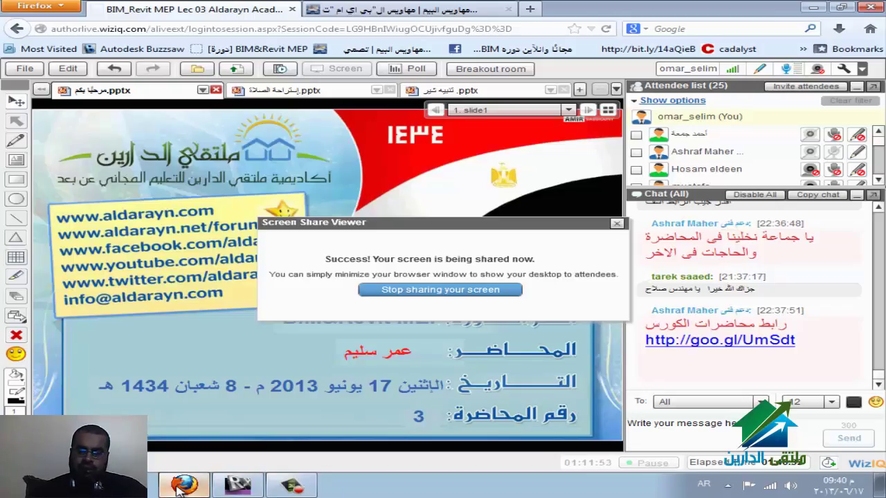
{"action": "left_click", "coordinate": [179, 488]}
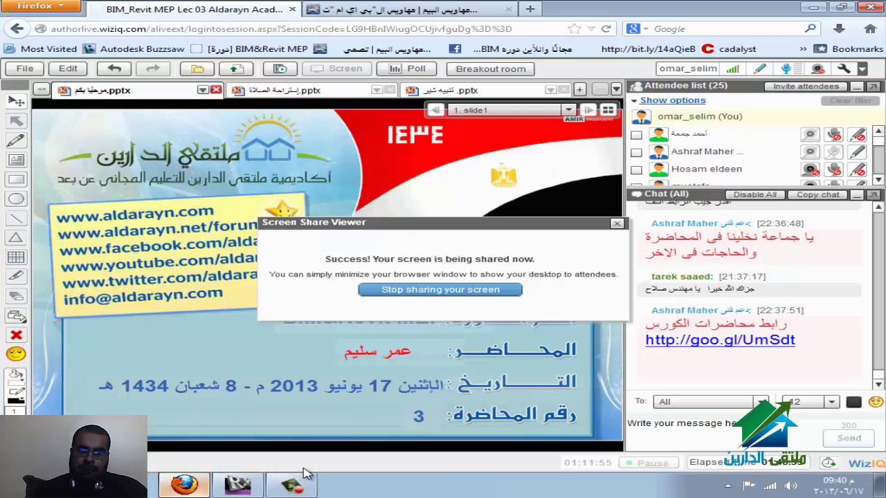
{"action": "left_click", "coordinate": [237, 485]}
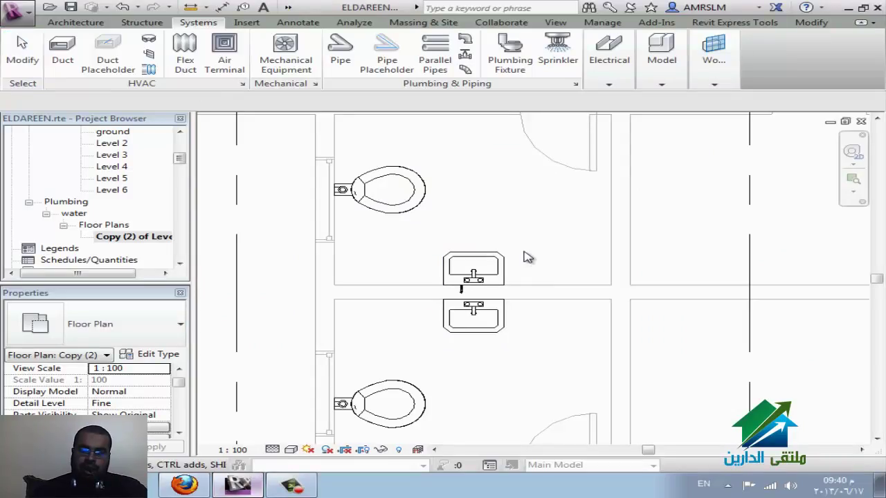
Check Visibility/Graphic Overrides, zoom out, and start drawing a 31" x 8" rectangular duct
{"action": "key", "text": "v"}
{"action": "key", "text": "v"}
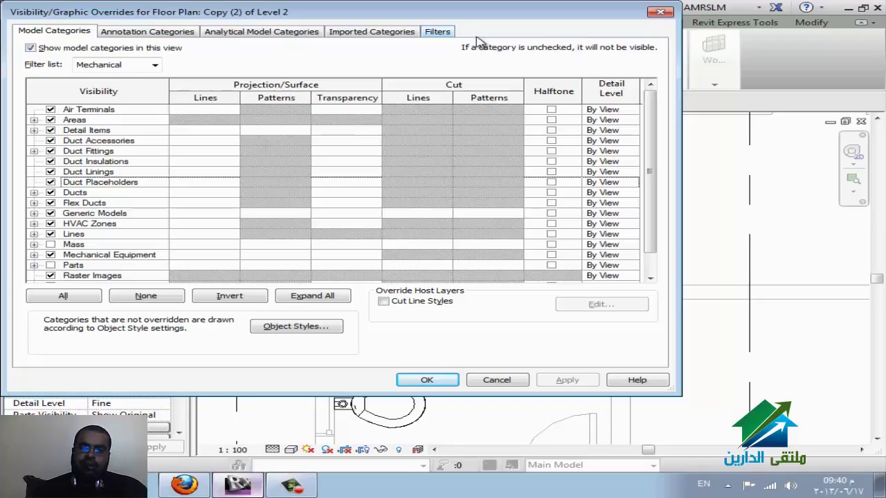
{"action": "left_click", "coordinate": [660, 12]}
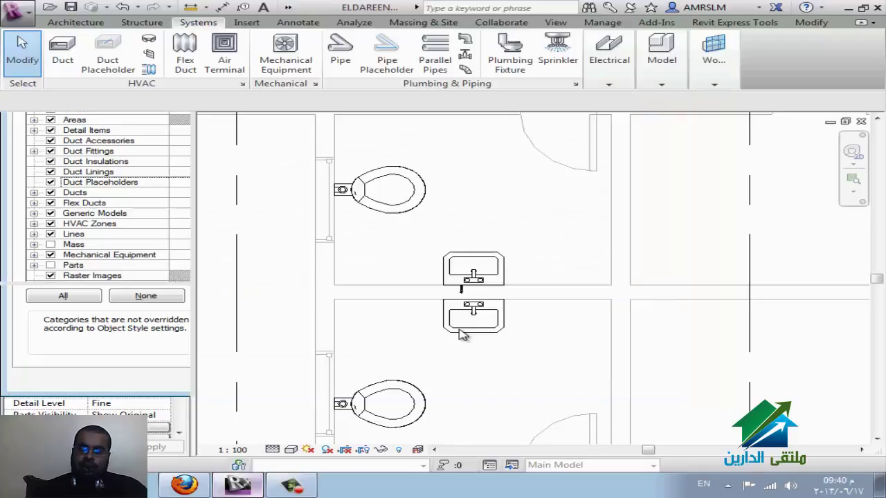
{"action": "scroll", "coordinate": [504, 219], "scroll_direction": "down", "scroll_amount": 2}
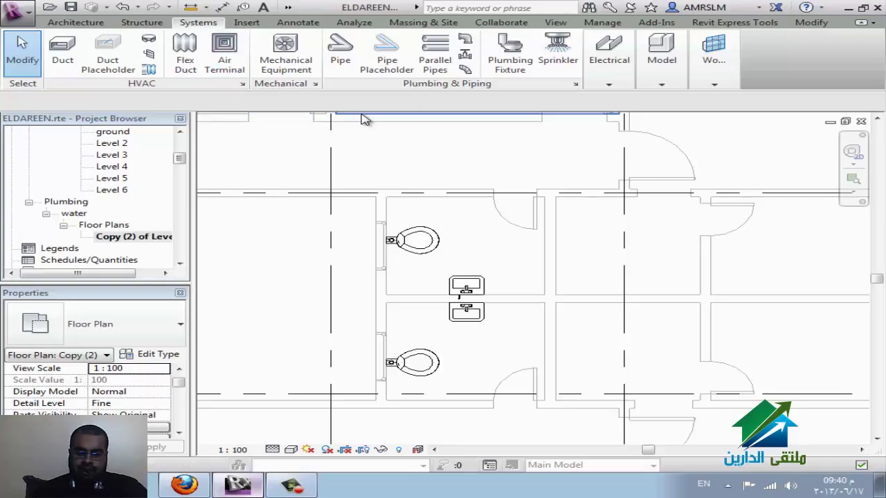
{"action": "key", "text": "p"}
{"action": "key", "text": "i"}
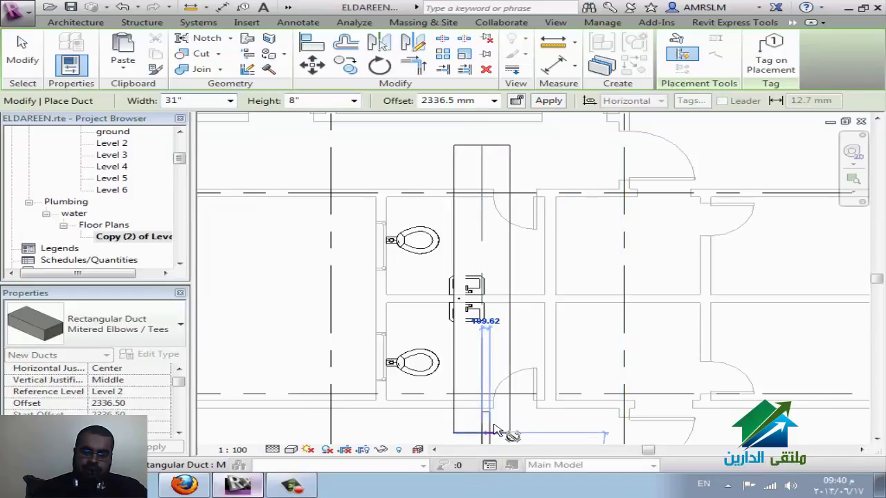
Draw a second vertical Exhaust Air duct down the plan, parallel to the first
{"action": "key", "text": "Escape"}
{"action": "key", "text": "Escape"}
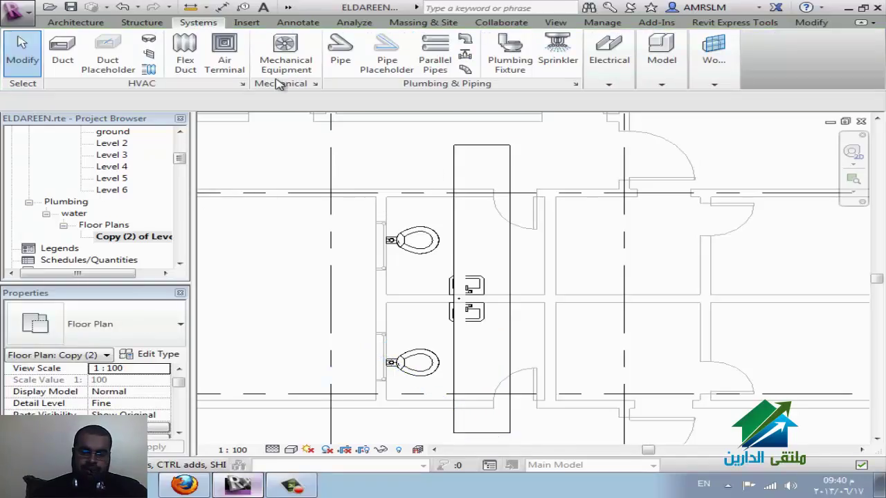
{"action": "key", "text": "d"}
{"action": "key", "text": "t"}
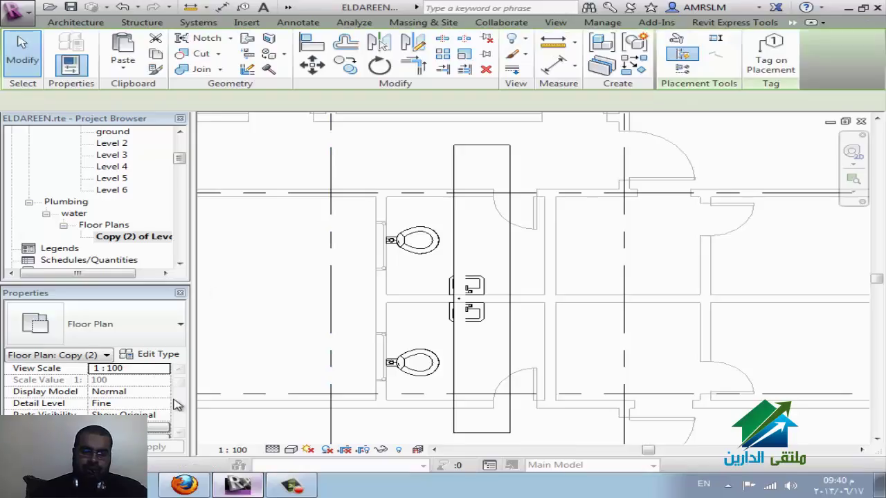
{"action": "scroll", "coordinate": [178, 437], "scroll_direction": "down", "scroll_amount": 1}
{"action": "scroll", "coordinate": [177, 438], "scroll_direction": "down", "scroll_amount": 2}
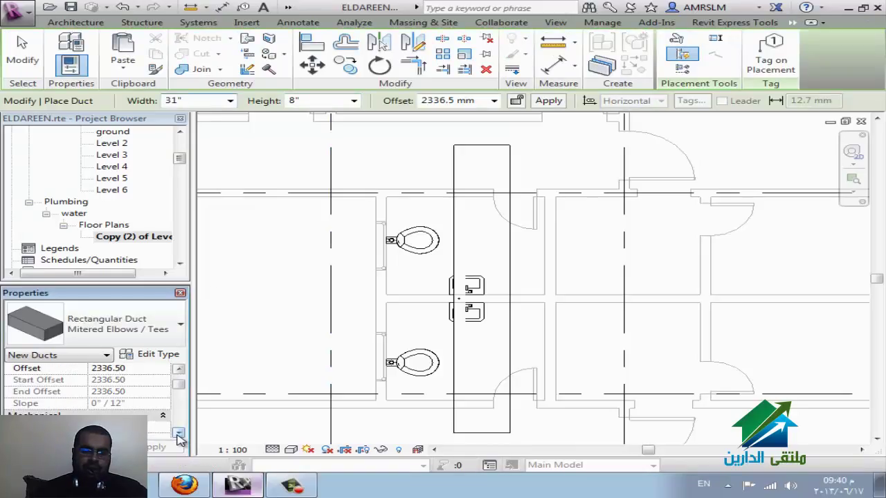
{"action": "scroll", "coordinate": [178, 438], "scroll_direction": "down", "scroll_amount": 3}
{"action": "left_click", "coordinate": [163, 404]}
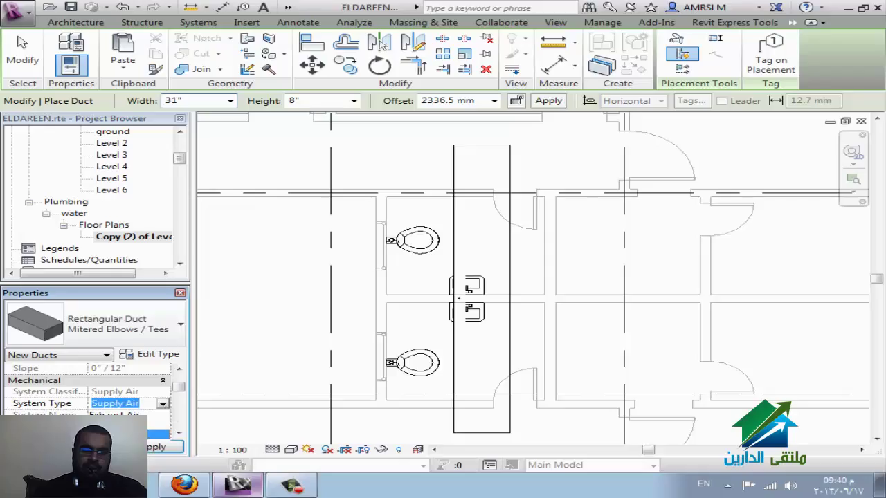
{"action": "left_click", "coordinate": [121, 415]}
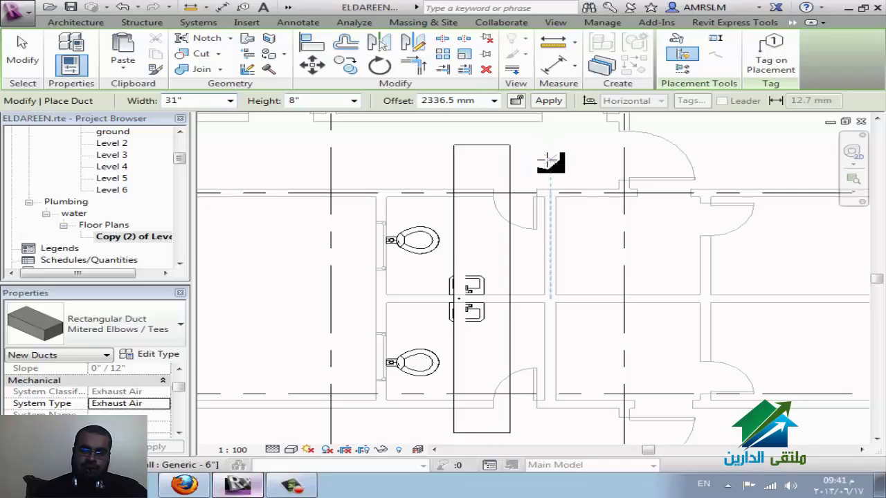
{"action": "left_click", "coordinate": [550, 161]}
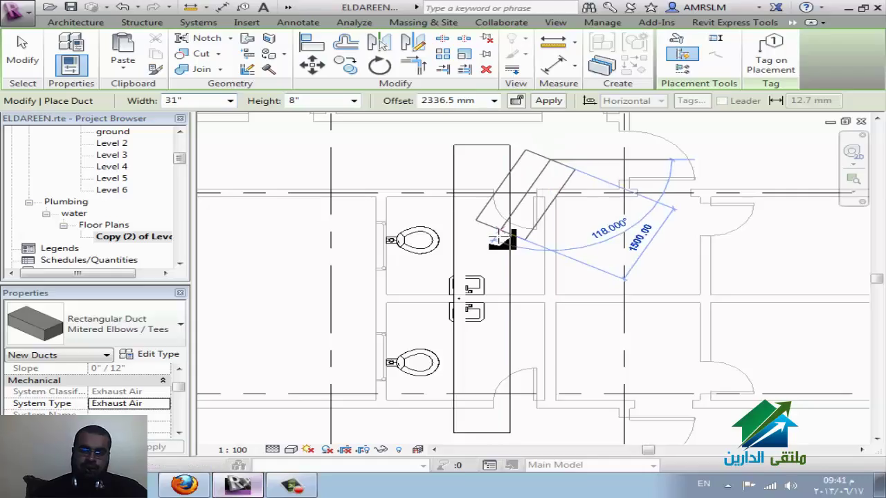
{"action": "left_click", "coordinate": [550, 425]}
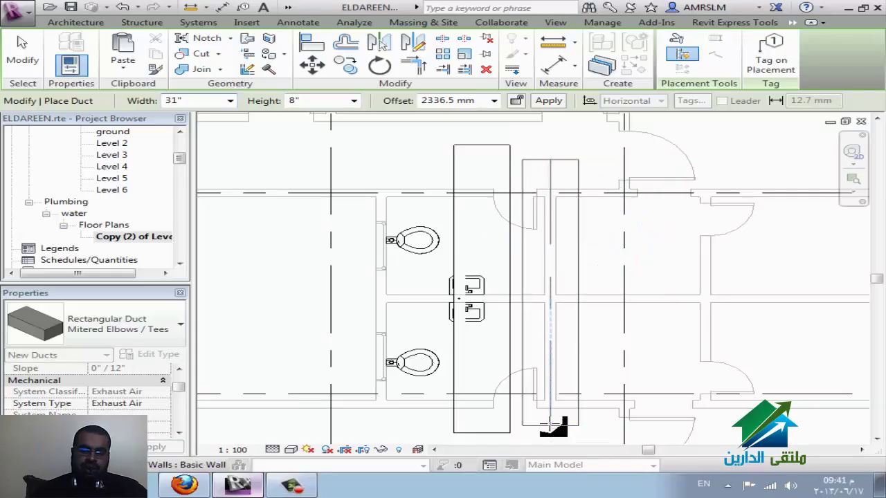
{"action": "key", "text": "Escape"}
{"action": "key", "text": "Escape"}
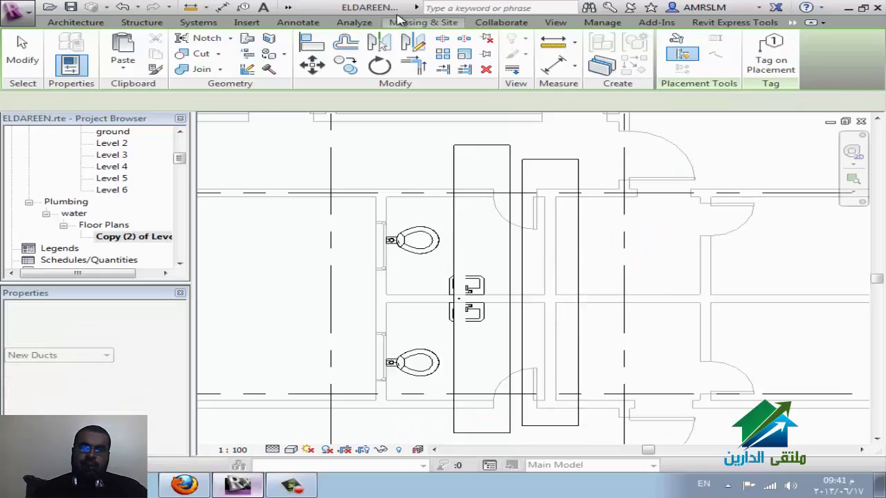
{"action": "left_click", "coordinate": [200, 22]}
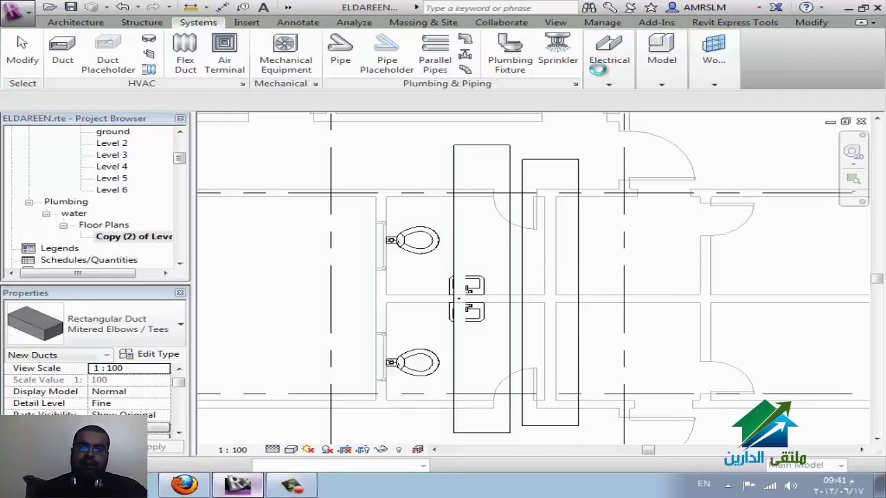
Draw a horizontal cable tray at 1500 mm offset across the plan, then reopen visibility settings with VG
{"action": "left_click", "coordinate": [618, 84]}
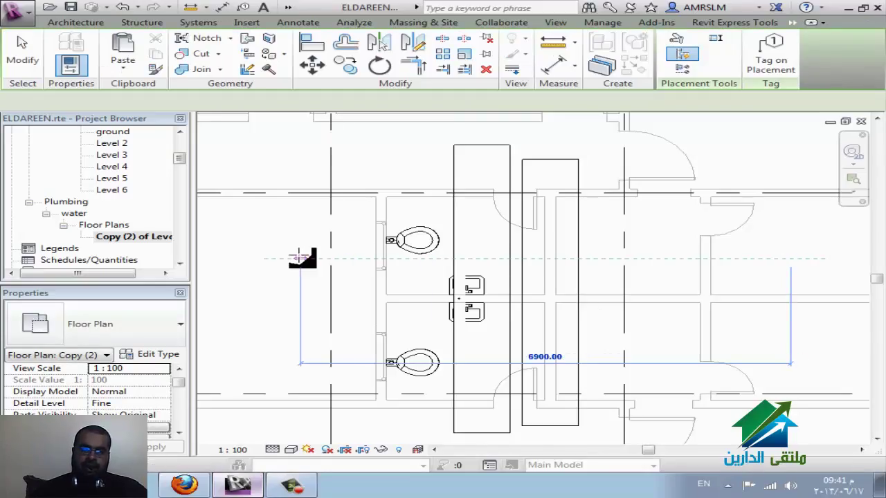
{"action": "left_click", "coordinate": [301, 258]}
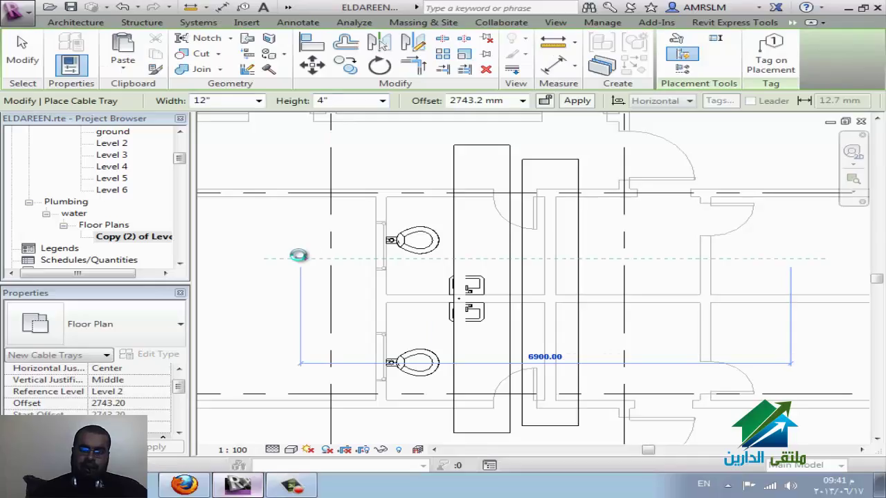
{"action": "left_click", "coordinate": [523, 101]}
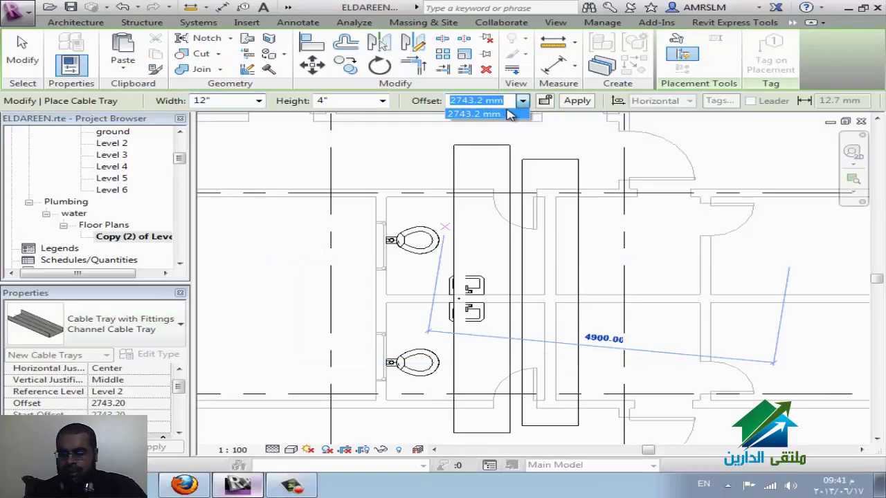
{"action": "type", "text": "1500"}
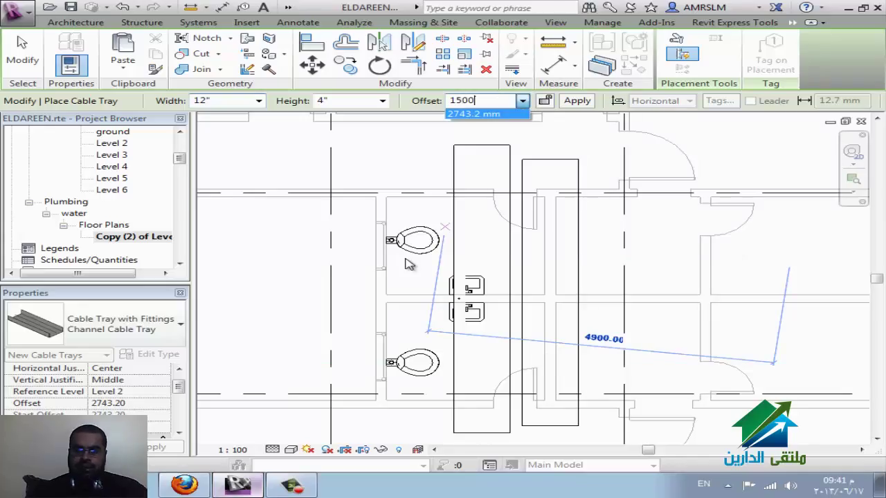
{"action": "left_click", "coordinate": [577, 100]}
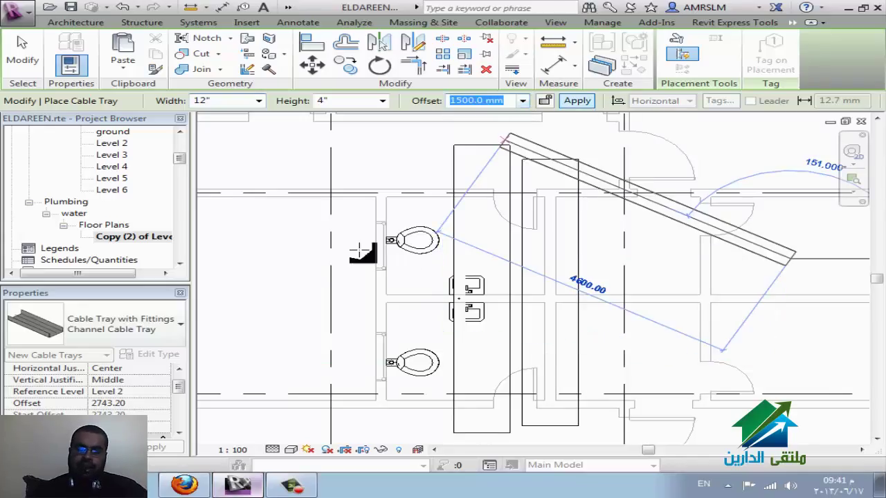
{"action": "left_click", "coordinate": [301, 259]}
{"action": "key", "text": "Escape"}
{"action": "key", "text": "Escape"}
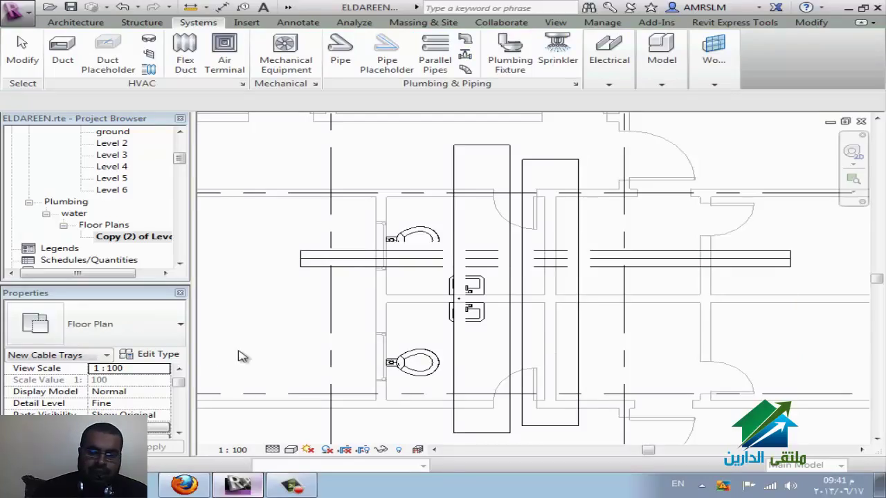
{"action": "key", "text": "v"}
{"action": "key", "text": "g"}
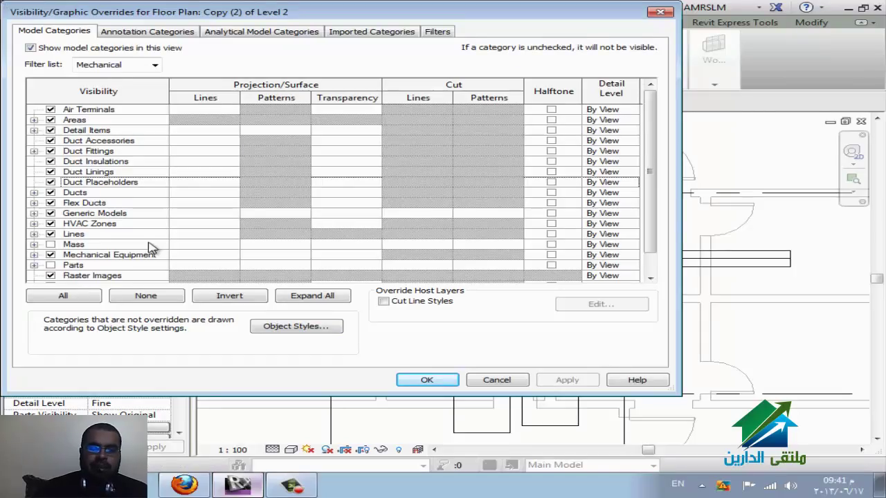
Hide duct placeholders, linings, insulations, fittings, accessories and air terminals in this view
{"action": "left_click", "coordinate": [50, 182]}
{"action": "left_click", "coordinate": [50, 172]}
{"action": "left_click", "coordinate": [50, 162]}
{"action": "left_click", "coordinate": [51, 150]}
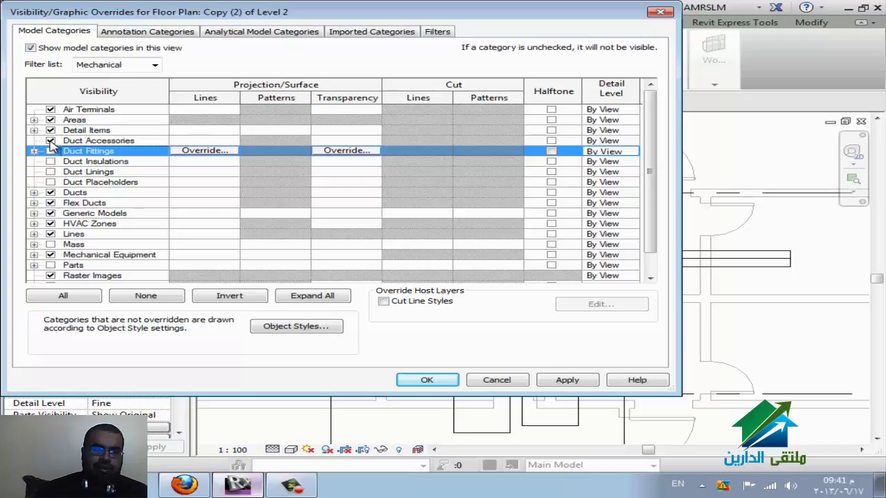
{"action": "left_click", "coordinate": [51, 141]}
{"action": "scroll", "coordinate": [124, 184], "scroll_direction": "down", "scroll_amount": 1}
{"action": "scroll", "coordinate": [76, 128], "scroll_direction": "up", "scroll_amount": 1}
{"action": "left_click", "coordinate": [50, 109]}
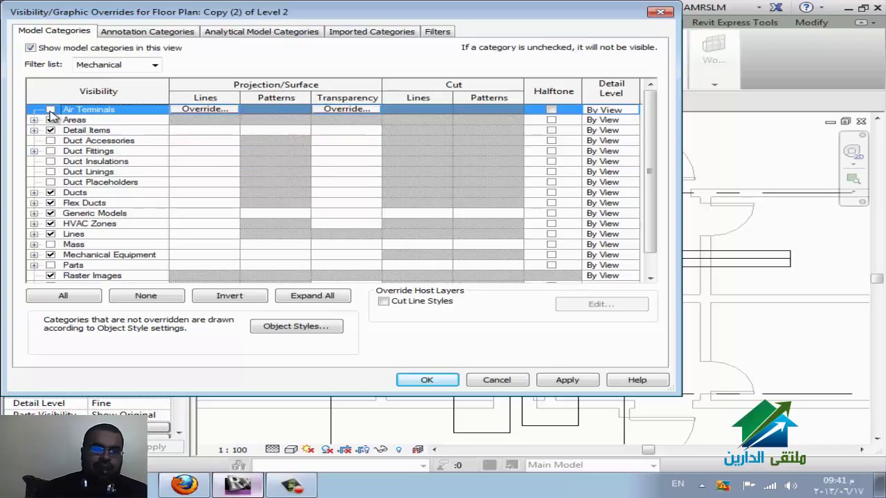
{"action": "scroll", "coordinate": [67, 227], "scroll_direction": "down", "scroll_amount": 2}
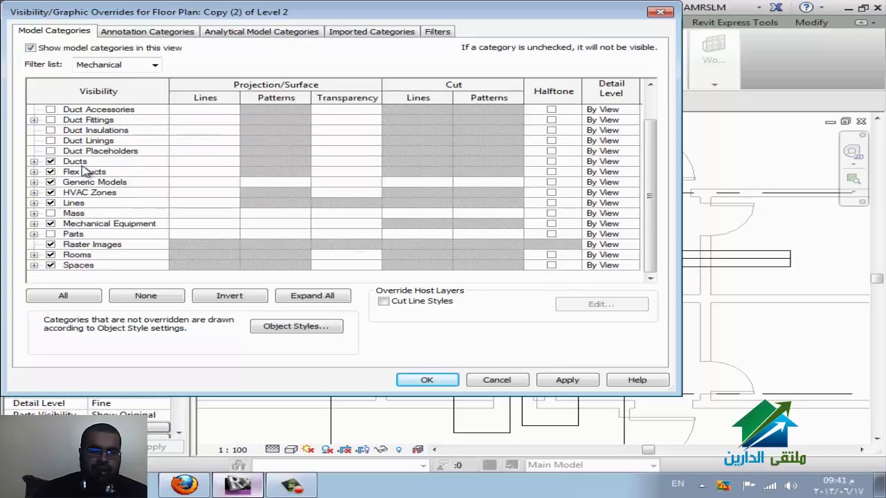
Switch the filter to Electrical and hide electrical fixtures, equipment, conduits, and cable trays with fittings
{"action": "left_click", "coordinate": [116, 65]}
{"action": "left_click", "coordinate": [79, 100]}
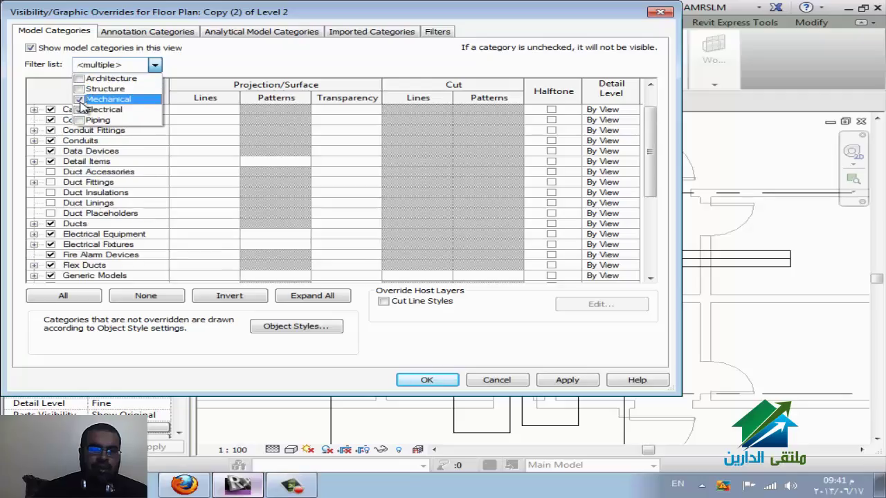
{"action": "left_click", "coordinate": [79, 101]}
{"action": "left_click", "coordinate": [158, 198]}
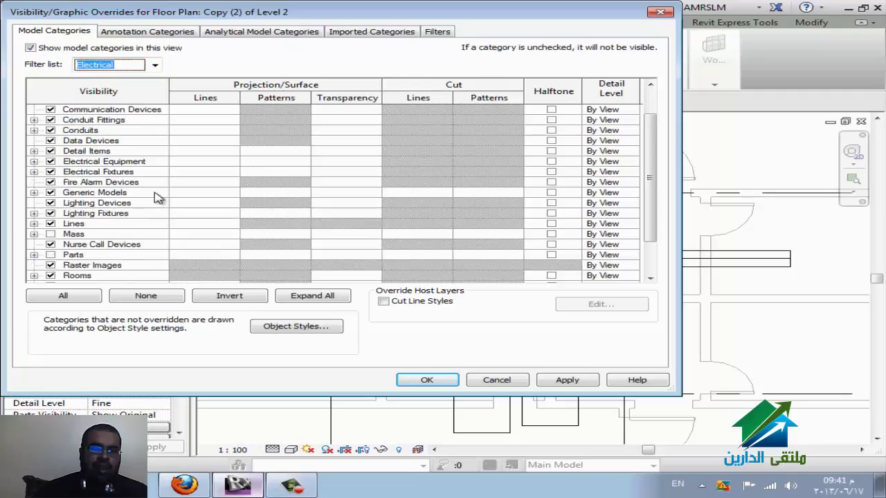
{"action": "left_click", "coordinate": [50, 172]}
{"action": "left_click", "coordinate": [55, 163]}
{"action": "scroll", "coordinate": [57, 142], "scroll_direction": "up", "scroll_amount": 1}
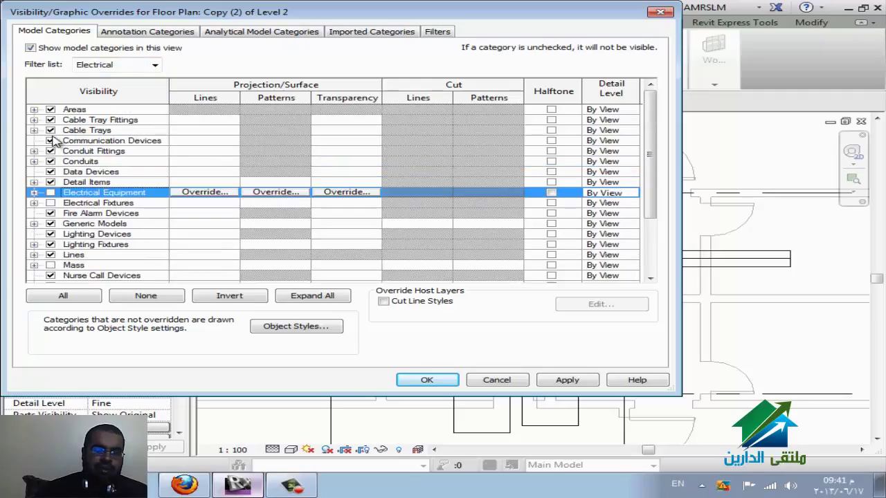
{"action": "left_click", "coordinate": [50, 162]}
{"action": "left_click", "coordinate": [50, 151]}
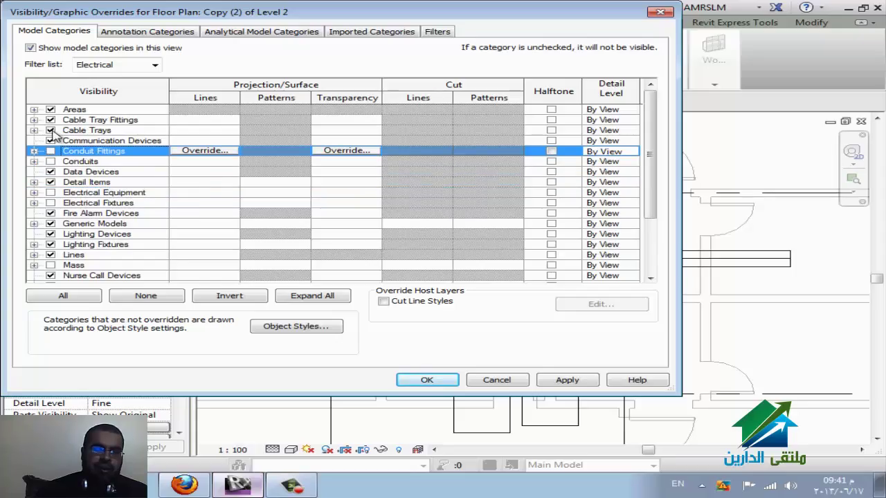
{"action": "left_click", "coordinate": [50, 130]}
{"action": "left_click", "coordinate": [50, 119]}
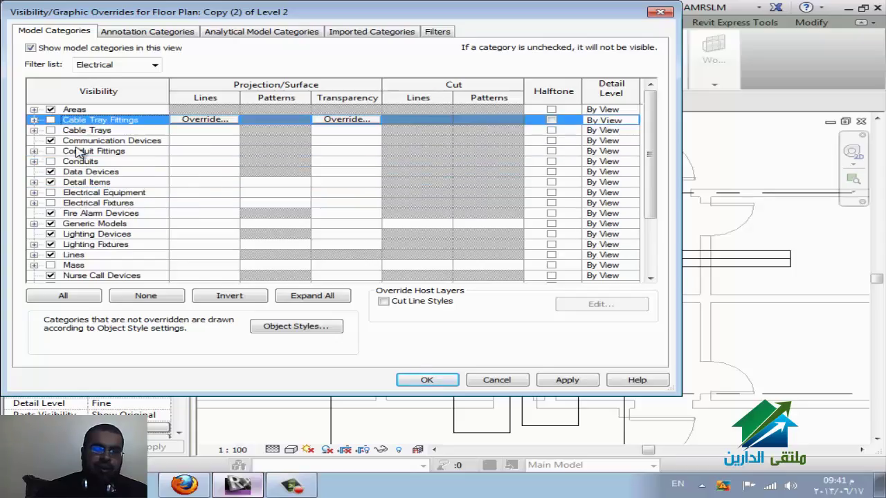
{"action": "left_click", "coordinate": [448, 378]}
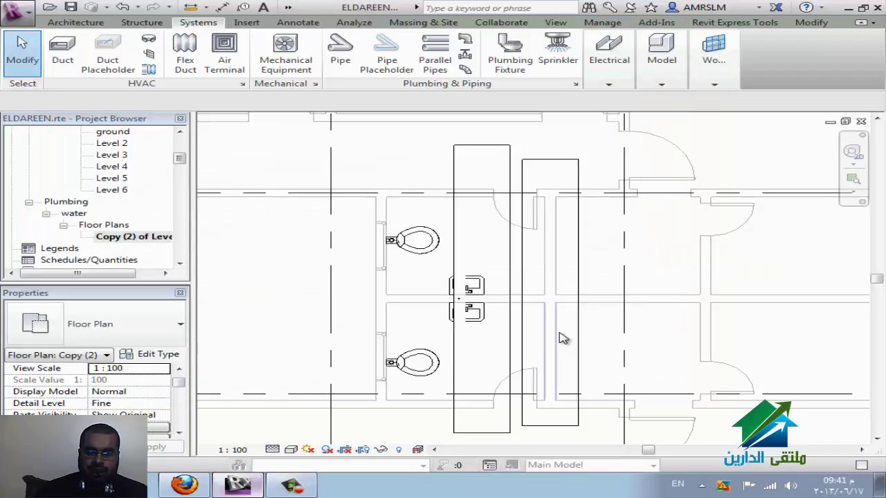
Reopen visibility settings, switch the filter back to Mechanical, and hide Ducts
{"action": "key", "text": "v"}
{"action": "key", "text": "g"}
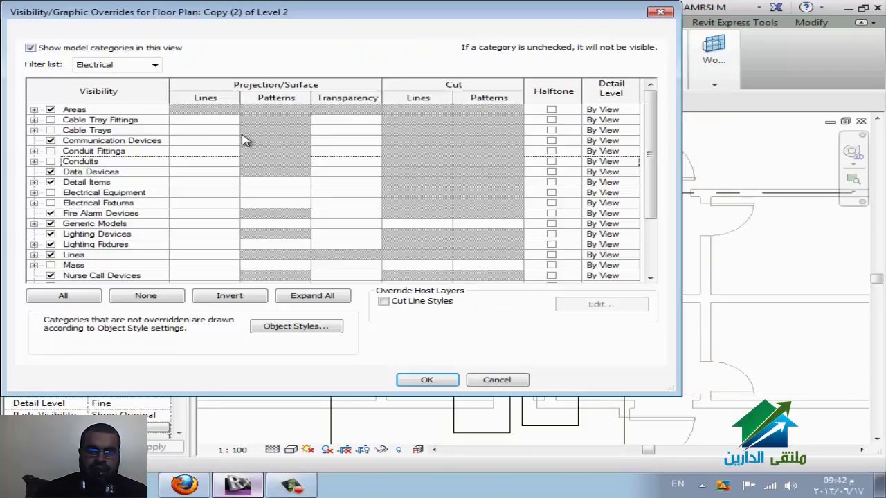
{"action": "left_click", "coordinate": [152, 64]}
{"action": "left_click", "coordinate": [79, 99]}
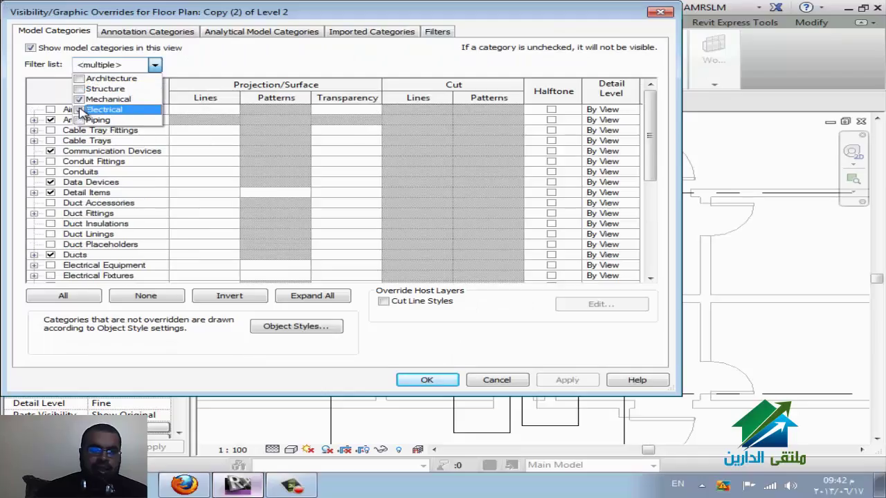
{"action": "left_click", "coordinate": [79, 109]}
{"action": "left_click", "coordinate": [55, 197]}
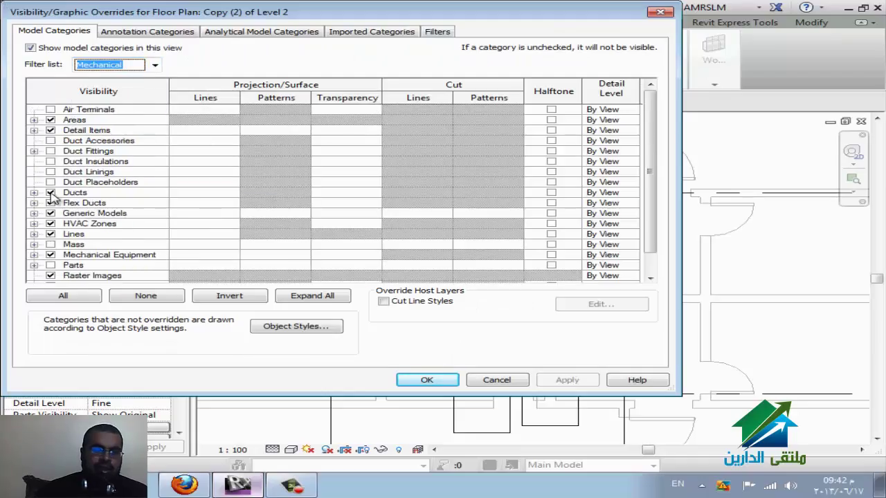
{"action": "left_click", "coordinate": [50, 192]}
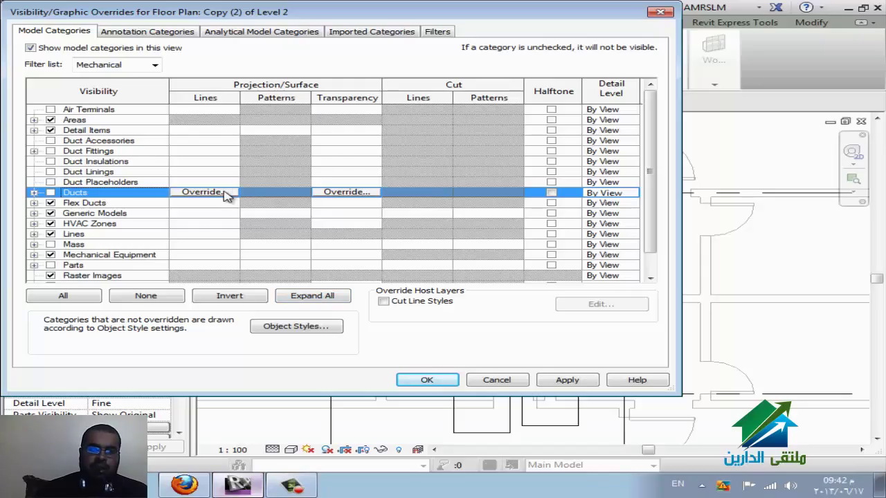
{"action": "scroll", "coordinate": [225, 218], "scroll_direction": "down", "scroll_amount": 1}
{"action": "scroll", "coordinate": [225, 218], "scroll_direction": "up", "scroll_amount": 1}
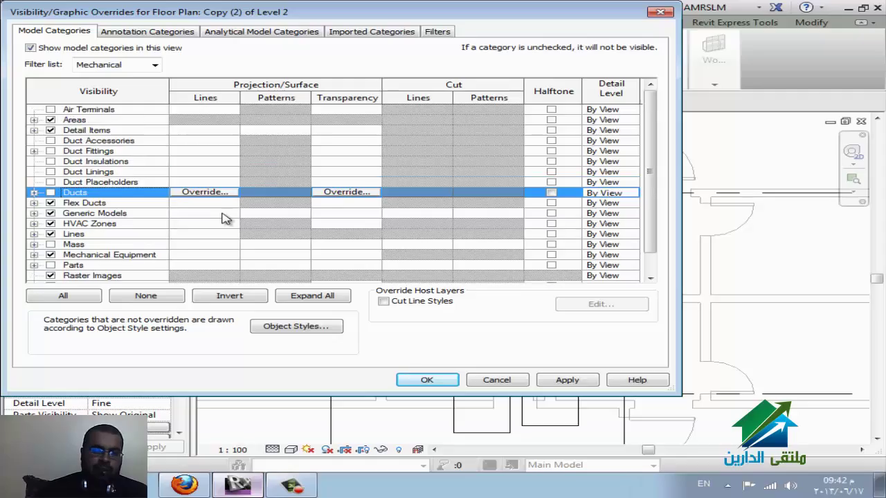
Add Piping categories to the Filter list and scroll to the Pipes row
{"action": "left_click", "coordinate": [155, 64]}
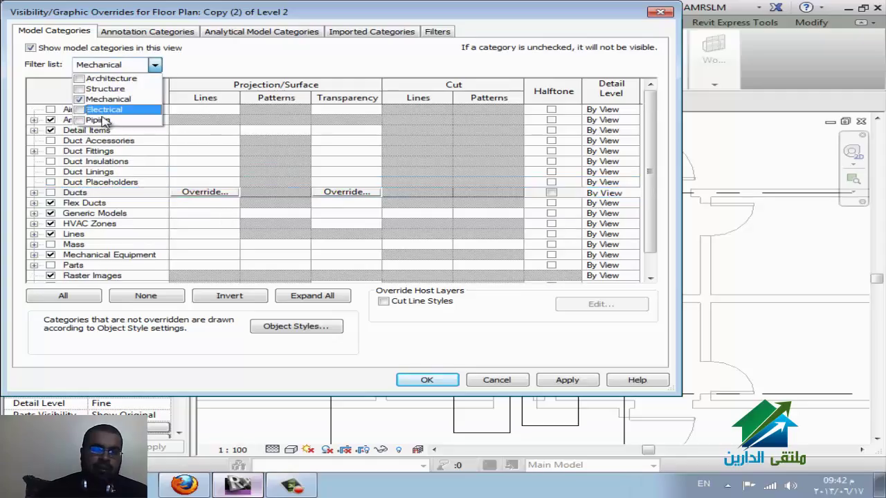
{"action": "left_click", "coordinate": [104, 121]}
{"action": "left_click", "coordinate": [163, 220]}
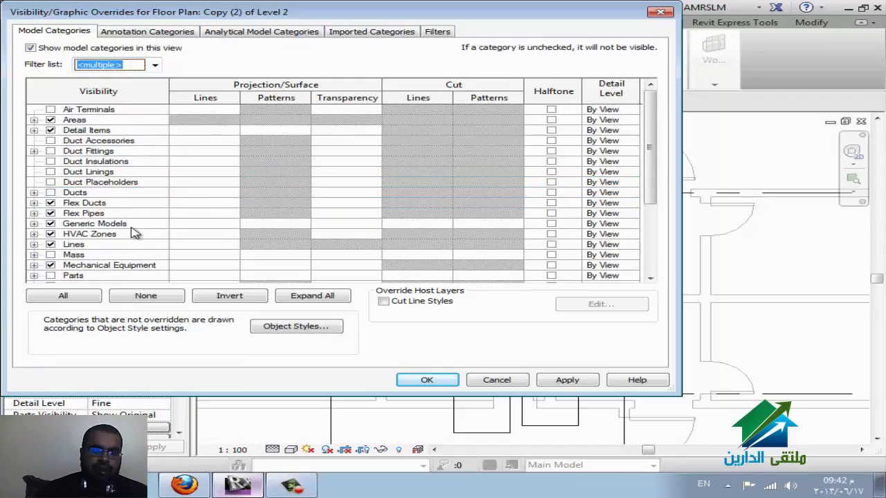
{"action": "left_click", "coordinate": [166, 223]}
{"action": "key", "text": "p"}
{"action": "scroll", "coordinate": [156, 237], "scroll_direction": "down", "scroll_amount": 2}
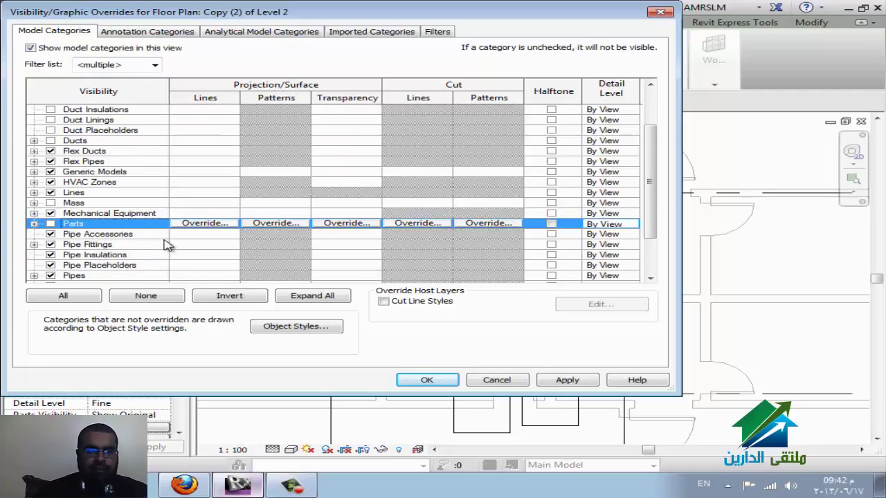
{"action": "scroll", "coordinate": [156, 237], "scroll_direction": "down", "scroll_amount": 2}
Give Pipes a projection line override of colour RGB 128-255-000 and weight 4
{"action": "left_click", "coordinate": [197, 235]}
{"action": "left_click", "coordinate": [205, 236]}
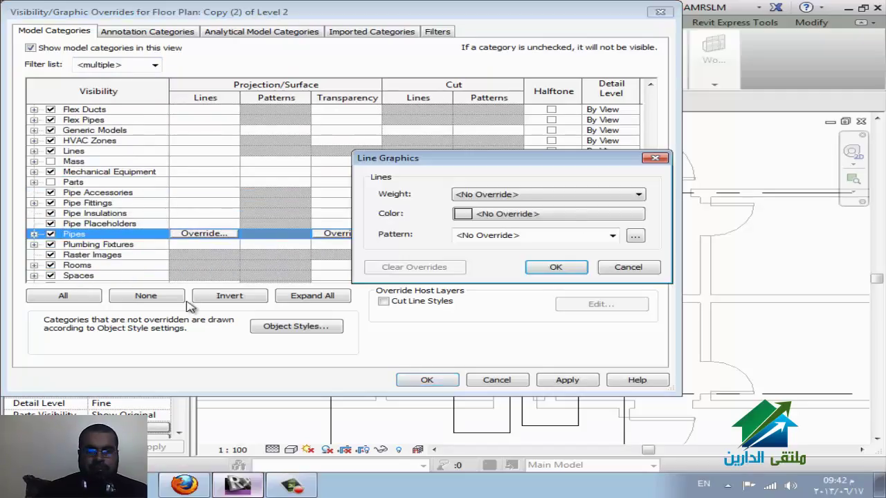
{"action": "left_click", "coordinate": [587, 216]}
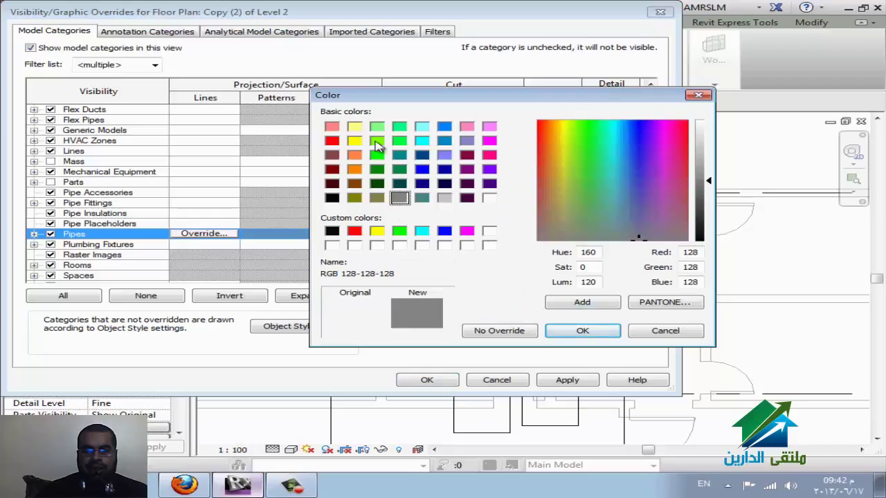
{"action": "left_click", "coordinate": [377, 142]}
{"action": "left_click", "coordinate": [582, 331]}
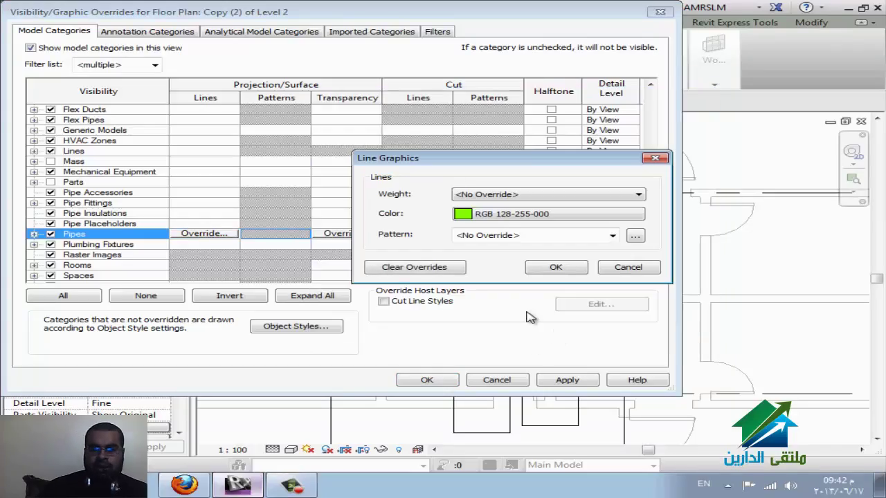
{"action": "left_click", "coordinate": [501, 197]}
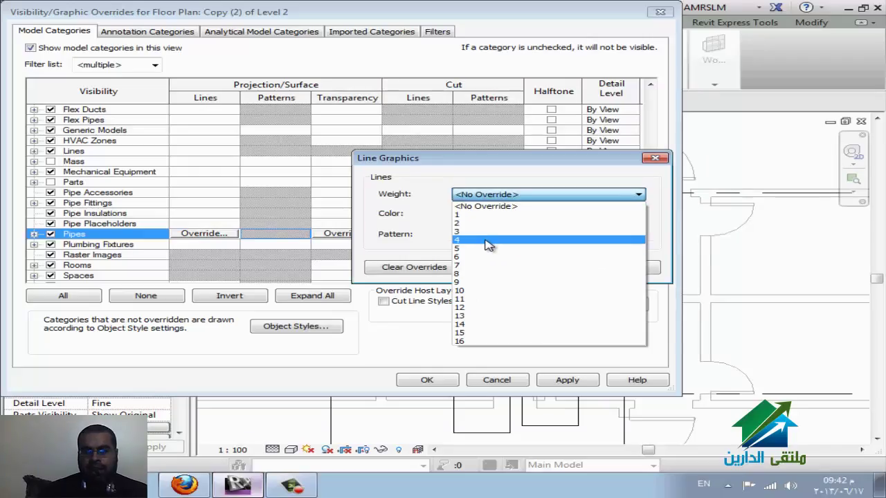
{"action": "left_click", "coordinate": [489, 242]}
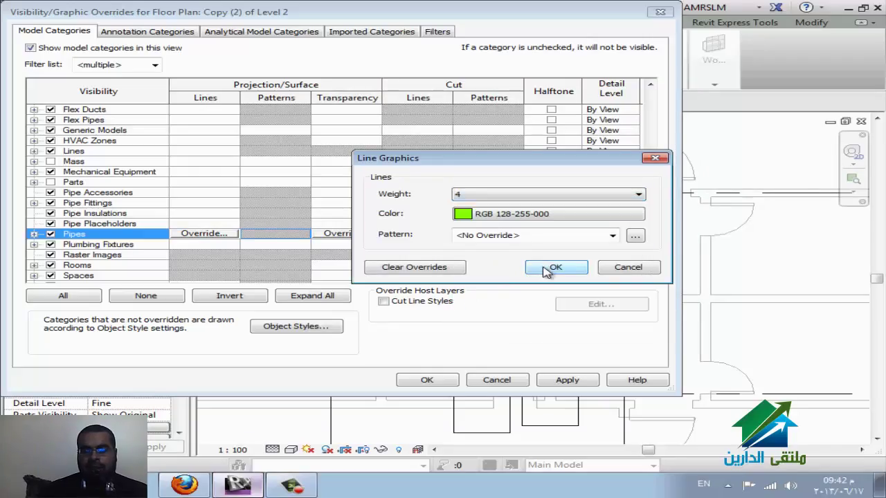
{"action": "left_click", "coordinate": [540, 198]}
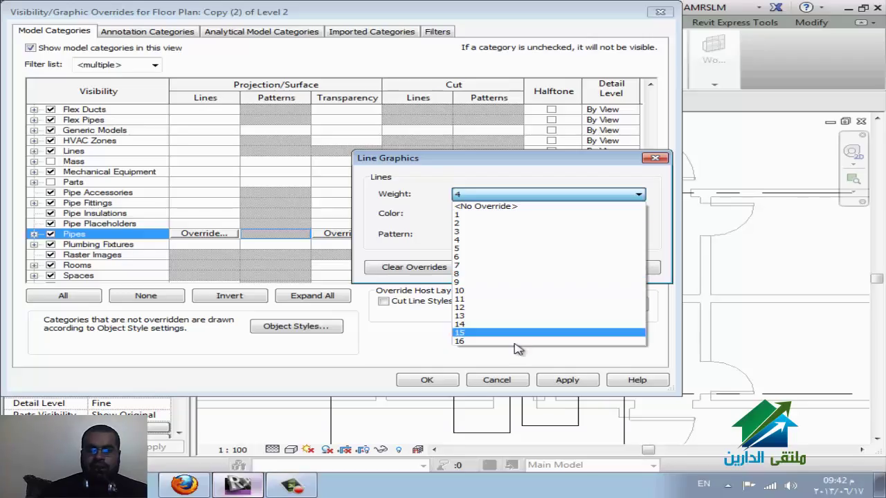
{"action": "left_click", "coordinate": [430, 227]}
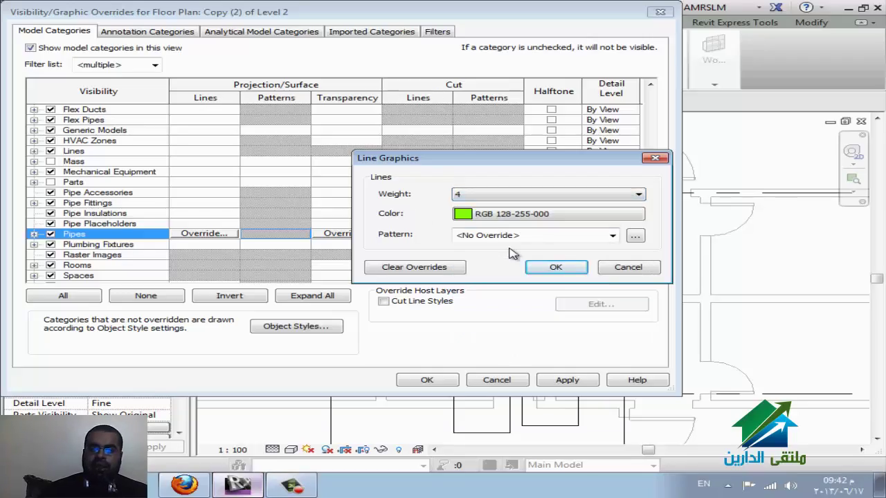
{"action": "left_click", "coordinate": [571, 270]}
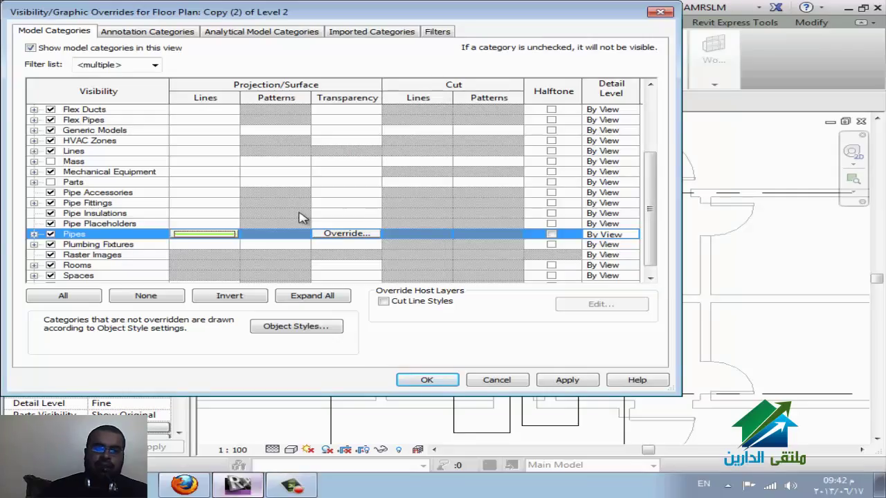
Set the Pipes row's Detail Level to Coarse and apply the visibility overrides
{"action": "left_click", "coordinate": [331, 194]}
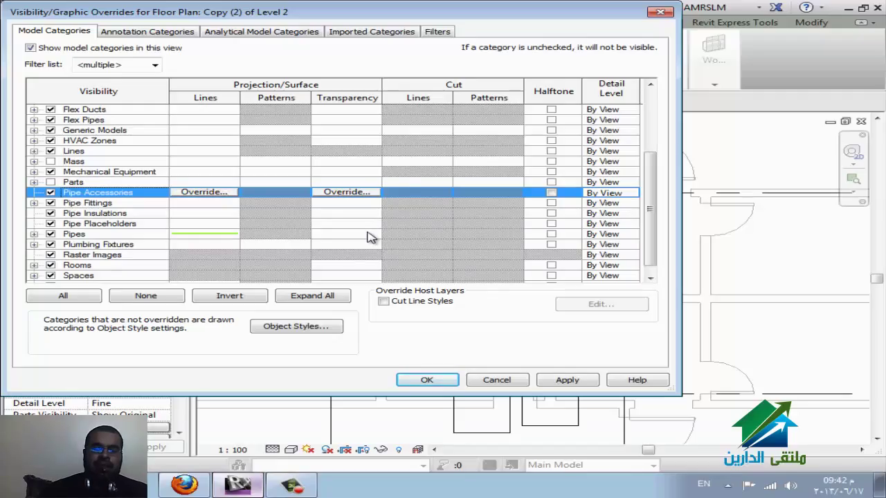
{"action": "scroll", "coordinate": [369, 237], "scroll_direction": "down", "scroll_amount": 1}
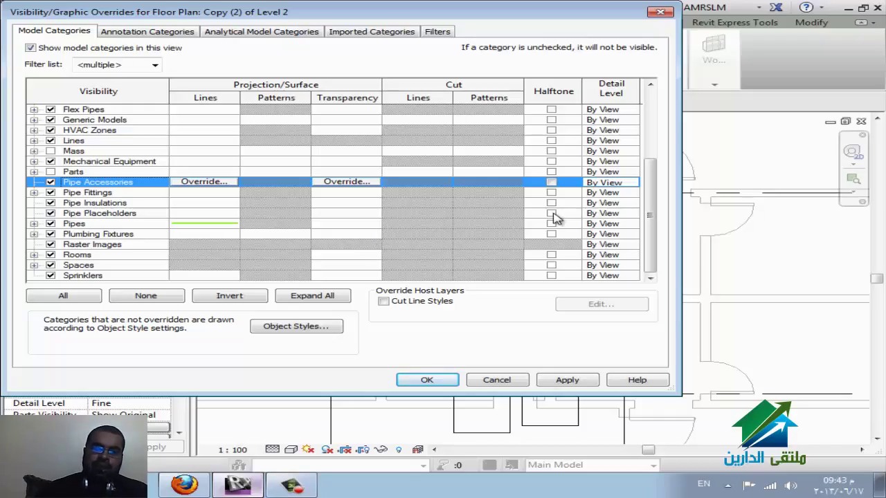
{"action": "left_click", "coordinate": [157, 226]}
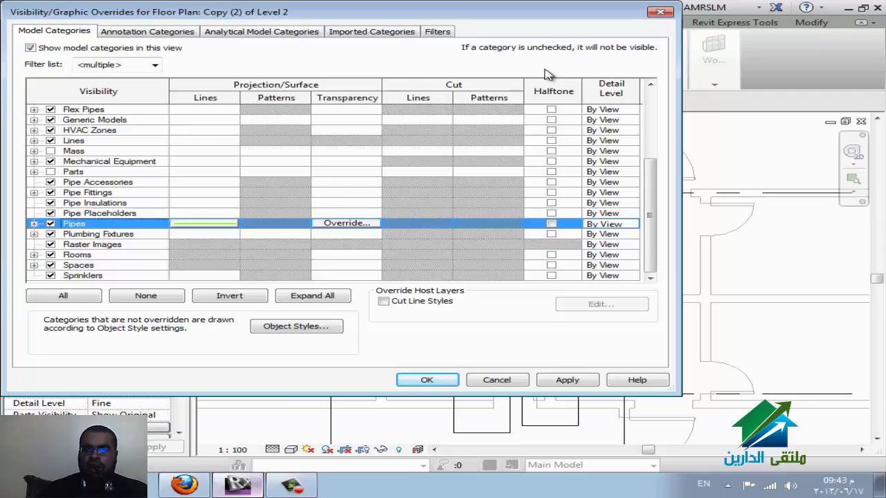
{"action": "left_click_drag", "start_coordinate": [564, 19], "coordinate": [505, 34]}
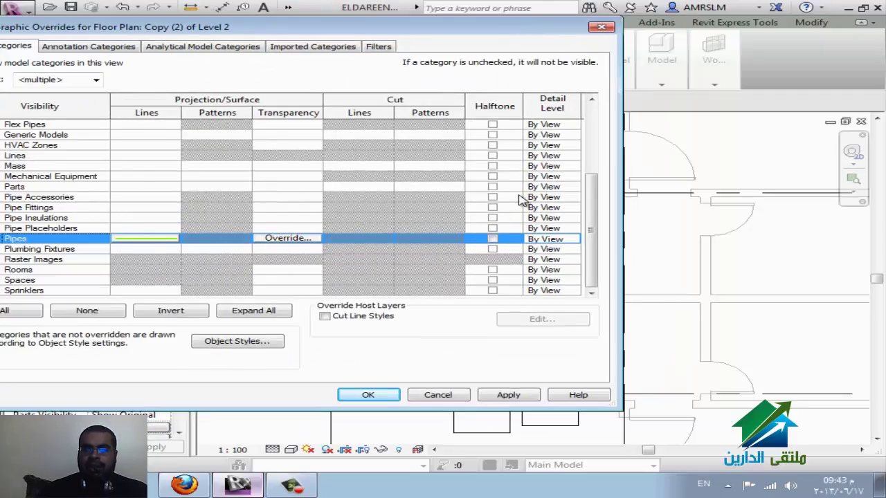
{"action": "left_click_drag", "start_coordinate": [310, 26], "coordinate": [415, 16]}
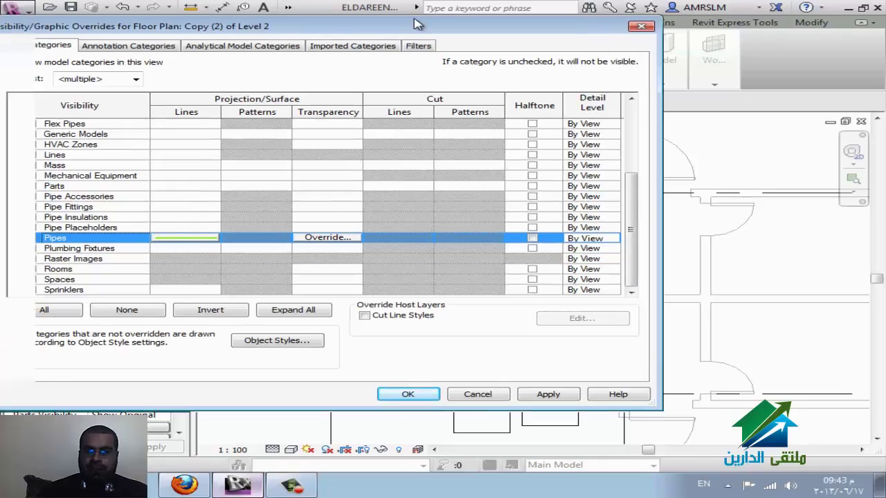
{"action": "left_click", "coordinate": [678, 235]}
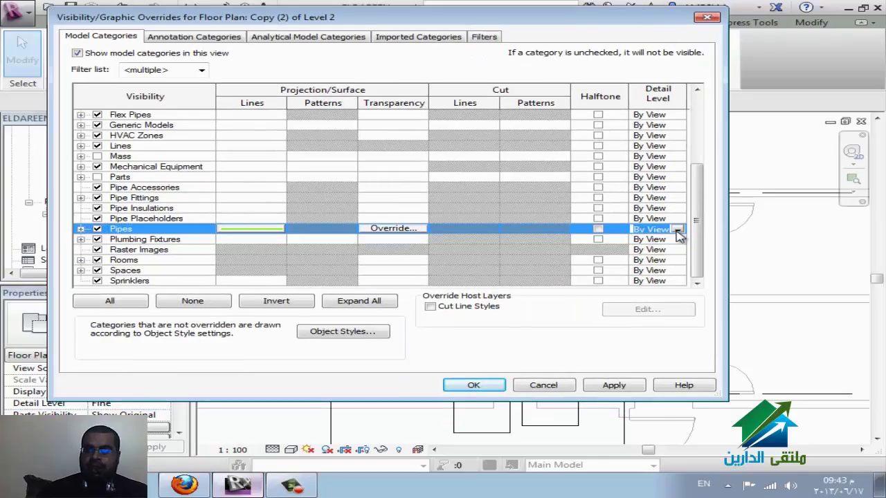
{"action": "left_click", "coordinate": [678, 232]}
{"action": "left_click", "coordinate": [651, 241]}
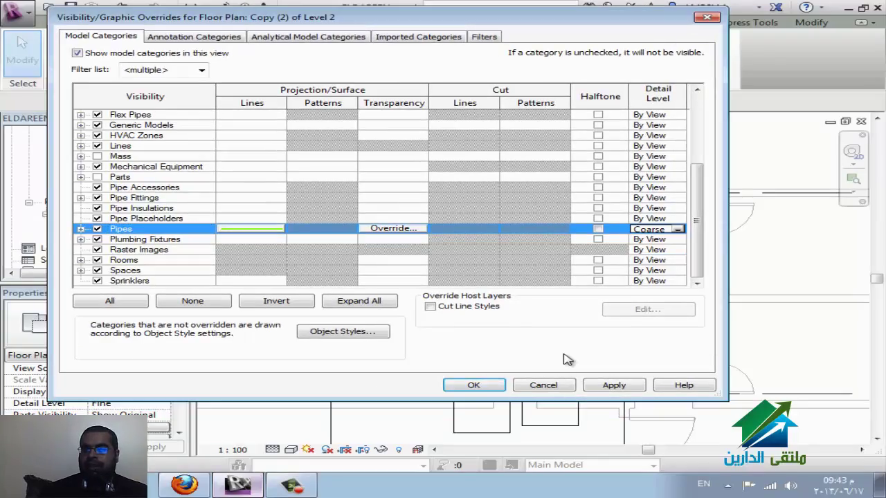
{"action": "left_click", "coordinate": [486, 389]}
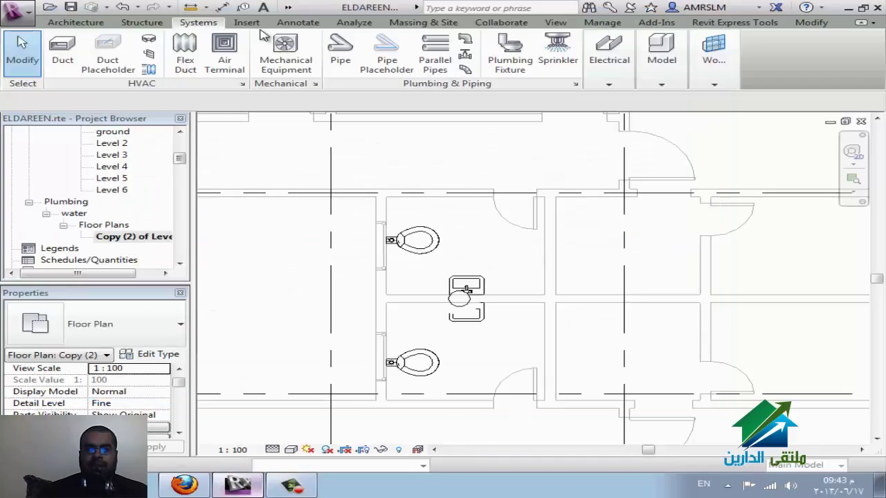
Draw a pipe at 790.4 mm offset beside the lavatories, vertical with a short horizontal leg
{"action": "left_click", "coordinate": [341, 62]}
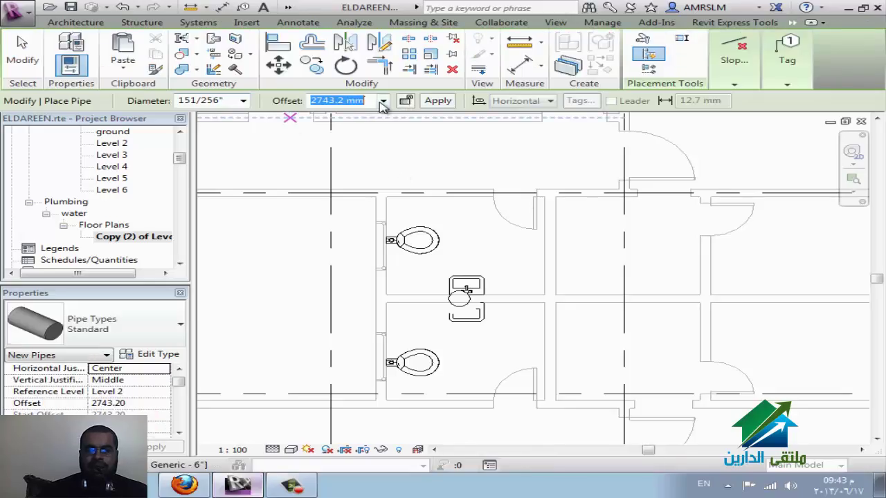
{"action": "left_click", "coordinate": [382, 101]}
{"action": "left_click", "coordinate": [346, 113]}
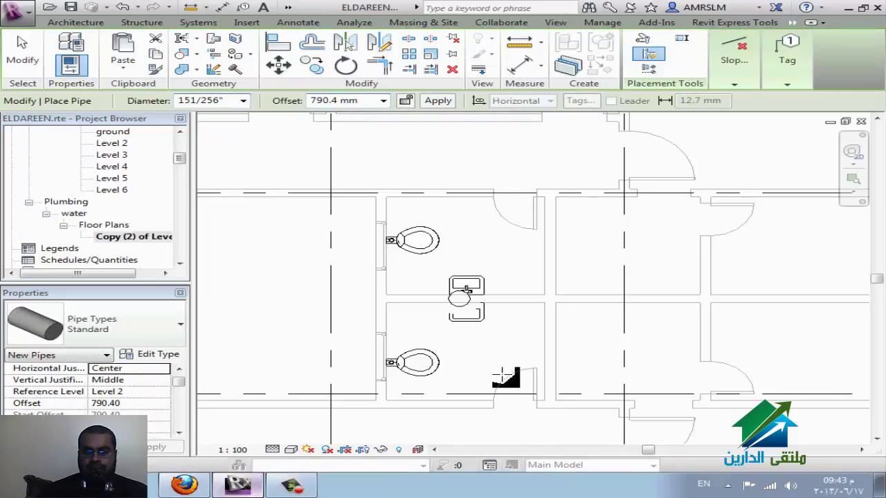
{"action": "left_click", "coordinate": [505, 232]}
{"action": "left_click", "coordinate": [505, 361]}
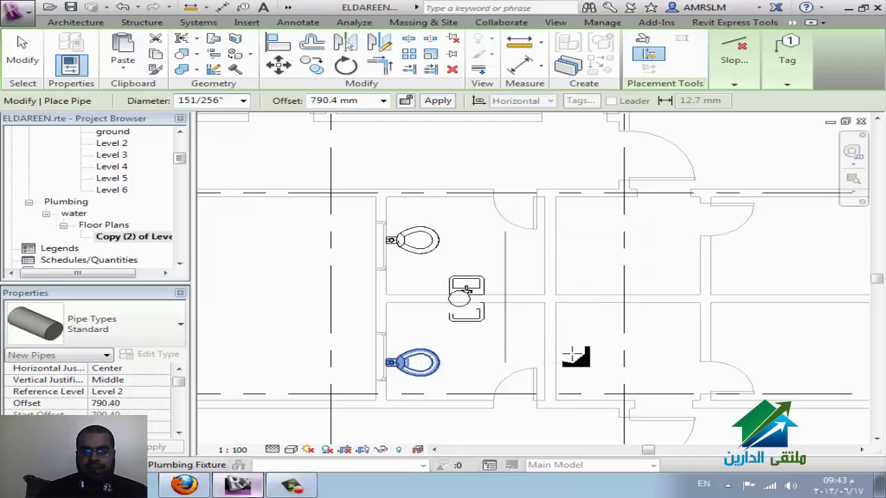
{"action": "left_click", "coordinate": [576, 354]}
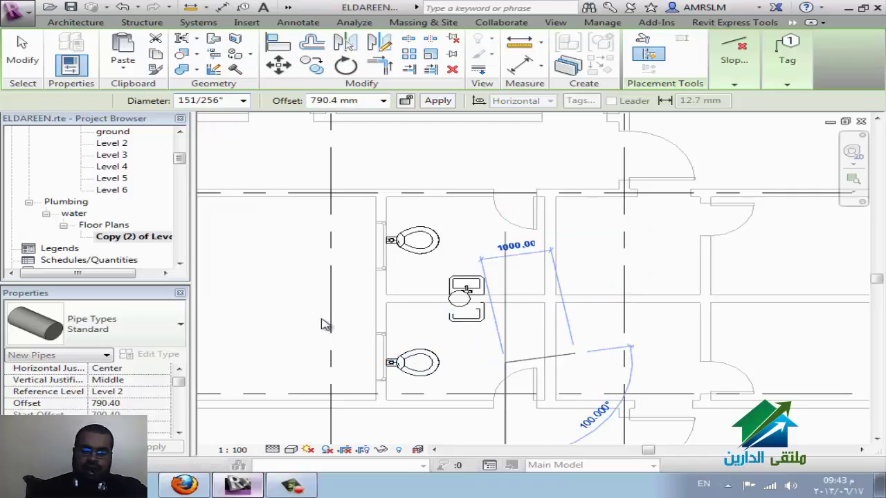
{"action": "key", "text": "Escape"}
In Visibility/Graphics, set the Pipes detail level back to By View and apply it
{"action": "key", "text": "v"}
{"action": "key", "text": "g"}
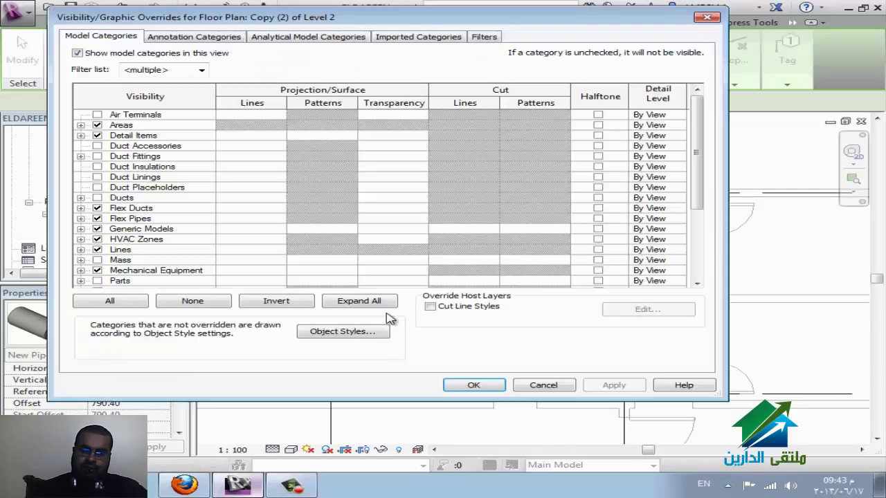
{"action": "scroll", "coordinate": [496, 263], "scroll_direction": "down", "scroll_amount": 2}
{"action": "scroll", "coordinate": [313, 230], "scroll_direction": "down", "scroll_amount": 2}
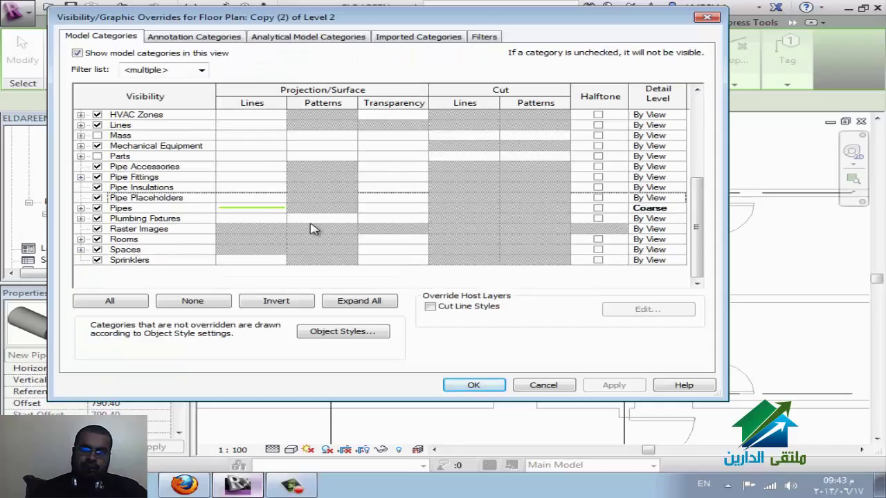
{"action": "left_click", "coordinate": [185, 208]}
{"action": "left_click", "coordinate": [664, 229]}
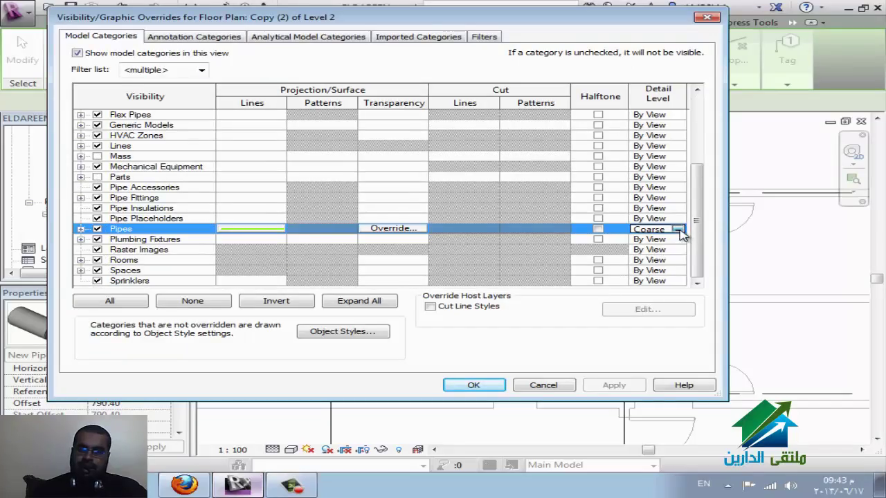
{"action": "left_click", "coordinate": [677, 229]}
{"action": "left_click", "coordinate": [664, 239]}
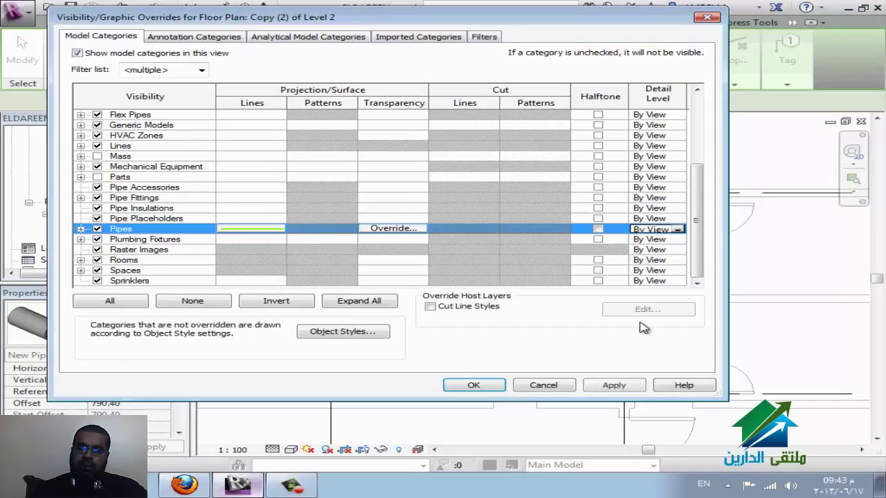
{"action": "left_click", "coordinate": [631, 390]}
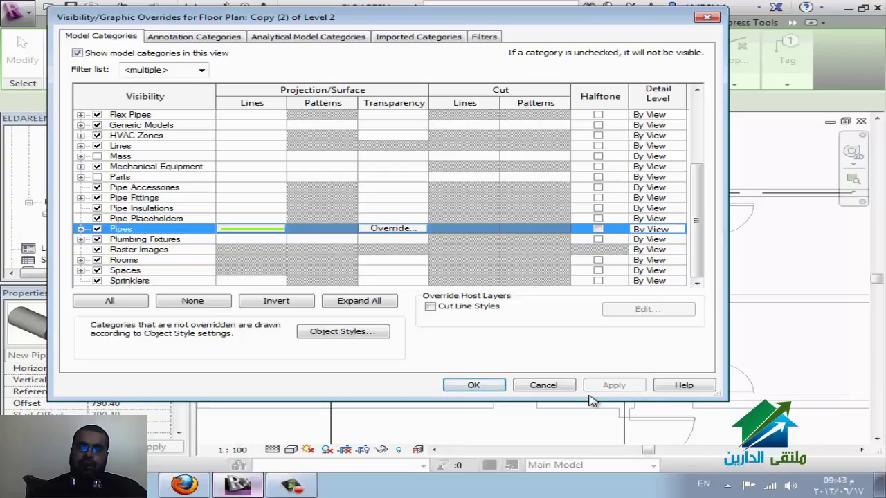
{"action": "left_click_drag", "start_coordinate": [508, 25], "coordinate": [188, 65]}
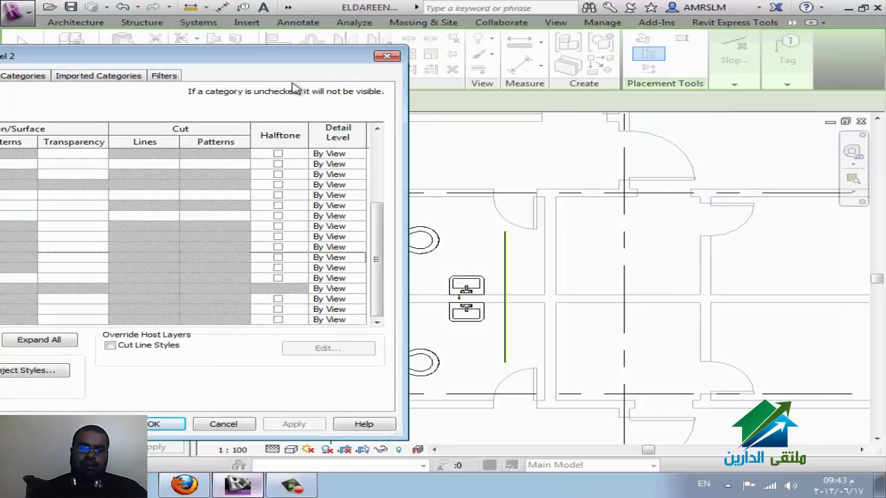
{"action": "left_click_drag", "start_coordinate": [284, 62], "coordinate": [592, 58]}
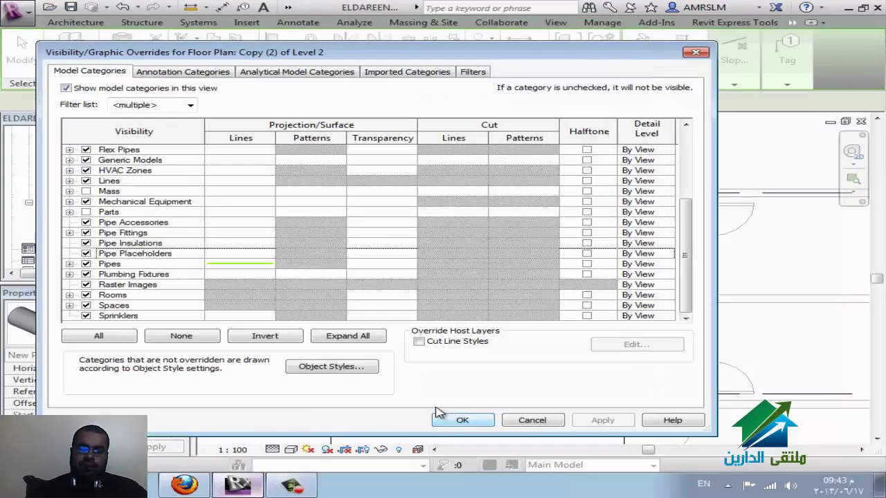
Browse through the Annotation Categories list in Visibility/Graphic Overrides
{"action": "left_click", "coordinate": [190, 74]}
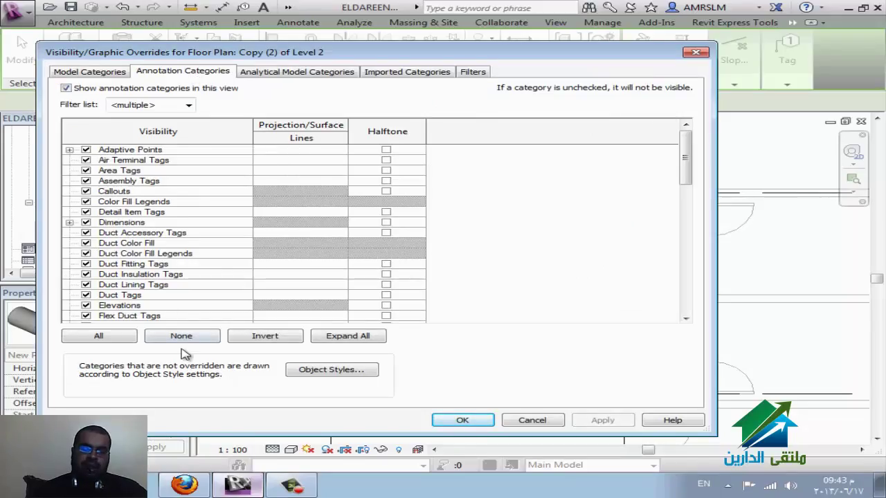
{"action": "scroll", "coordinate": [191, 251], "scroll_direction": "down", "scroll_amount": 1}
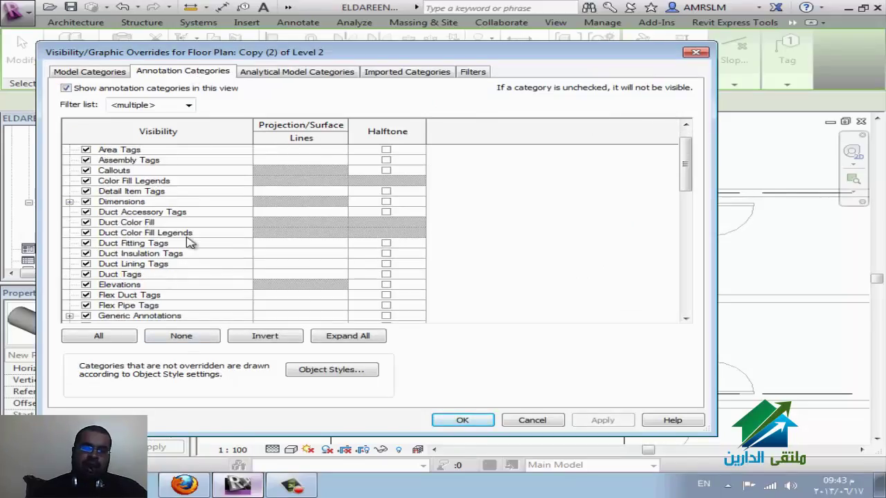
{"action": "scroll", "coordinate": [189, 243], "scroll_direction": "down", "scroll_amount": 1}
{"action": "scroll", "coordinate": [187, 242], "scroll_direction": "down", "scroll_amount": 2}
{"action": "scroll", "coordinate": [187, 244], "scroll_direction": "down", "scroll_amount": 4}
{"action": "scroll", "coordinate": [185, 244], "scroll_direction": "down", "scroll_amount": 2}
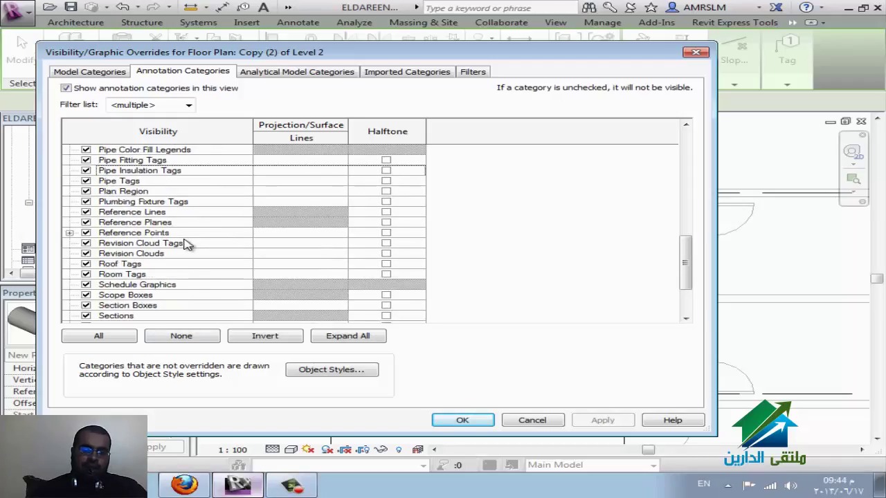
{"action": "key", "text": "s"}
{"action": "scroll", "coordinate": [183, 257], "scroll_direction": "down", "scroll_amount": 2}
{"action": "scroll", "coordinate": [182, 259], "scroll_direction": "down", "scroll_amount": 1}
{"action": "key", "text": "s"}
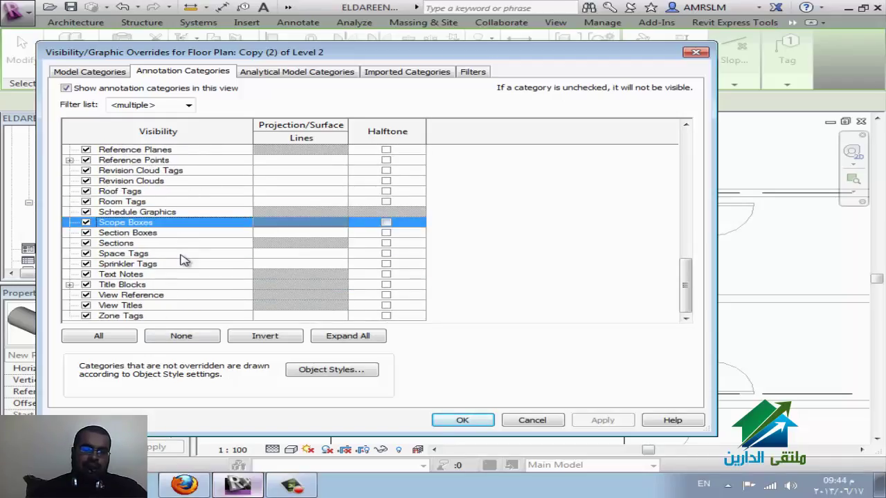
{"action": "key", "text": "s"}
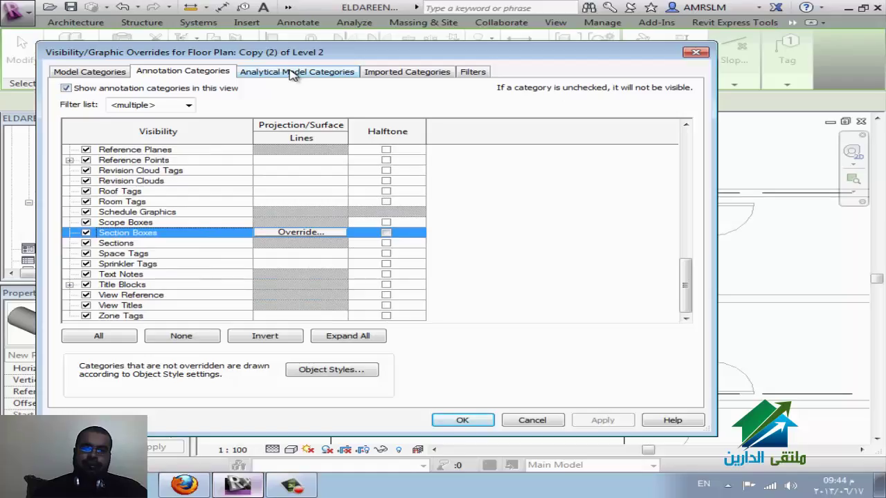
Check the Analytical Model and Imported Categories, ending on the still-empty Filters tab
{"action": "left_click", "coordinate": [291, 74]}
{"action": "left_click", "coordinate": [401, 74]}
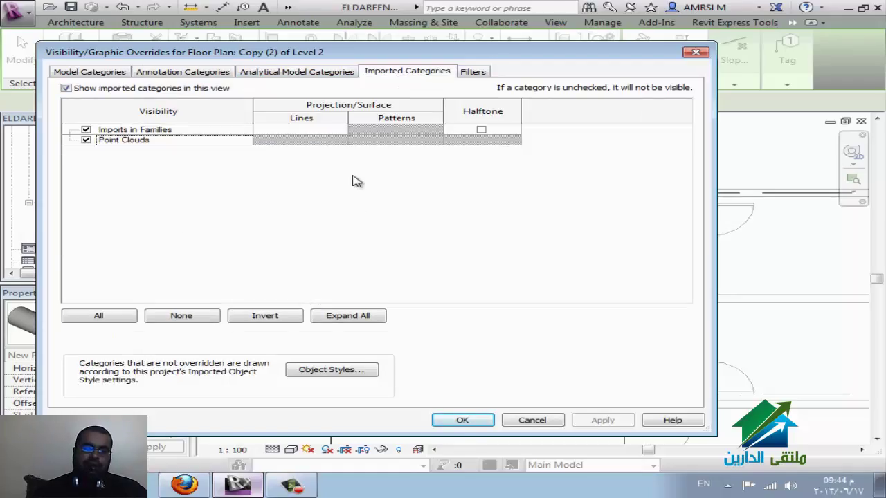
{"action": "left_click", "coordinate": [476, 73]}
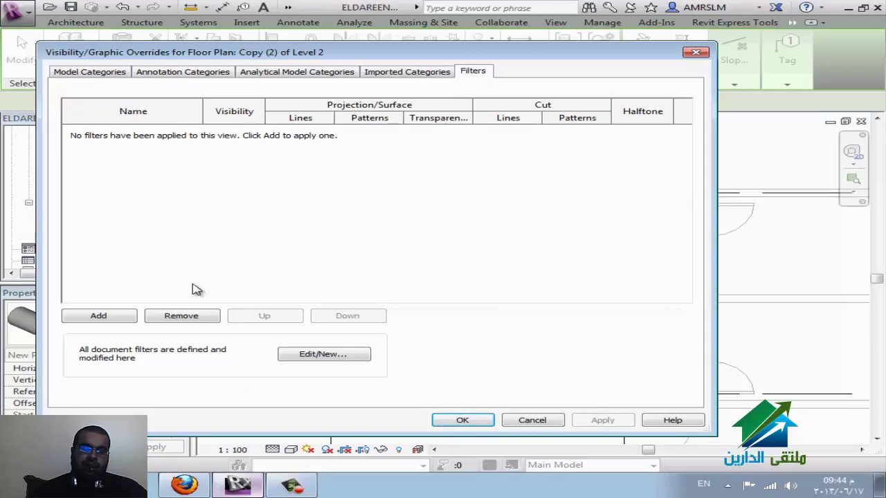
Go from Add Filters into the filter editor to define filters
{"action": "left_click", "coordinate": [127, 317]}
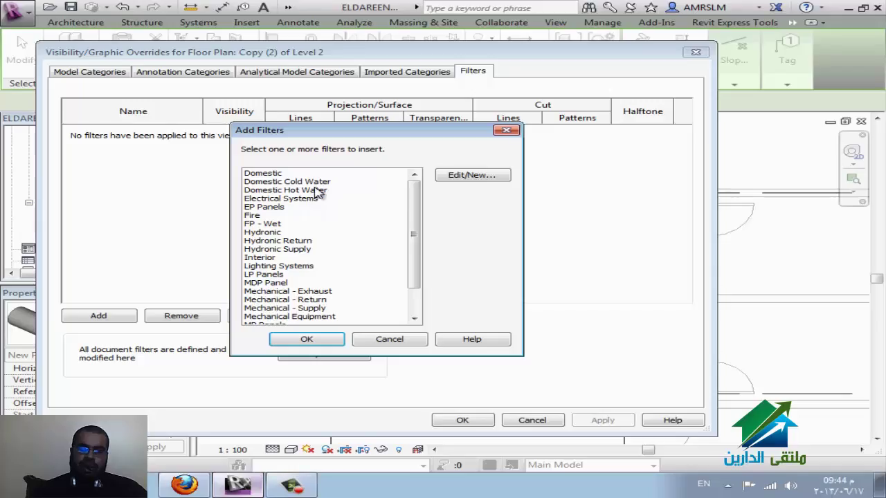
{"action": "left_click", "coordinate": [256, 216]}
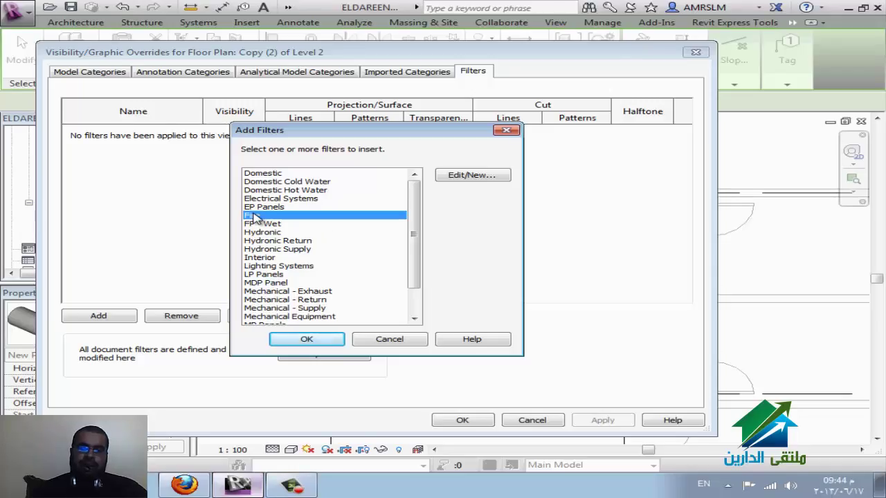
{"action": "left_click", "coordinate": [461, 179]}
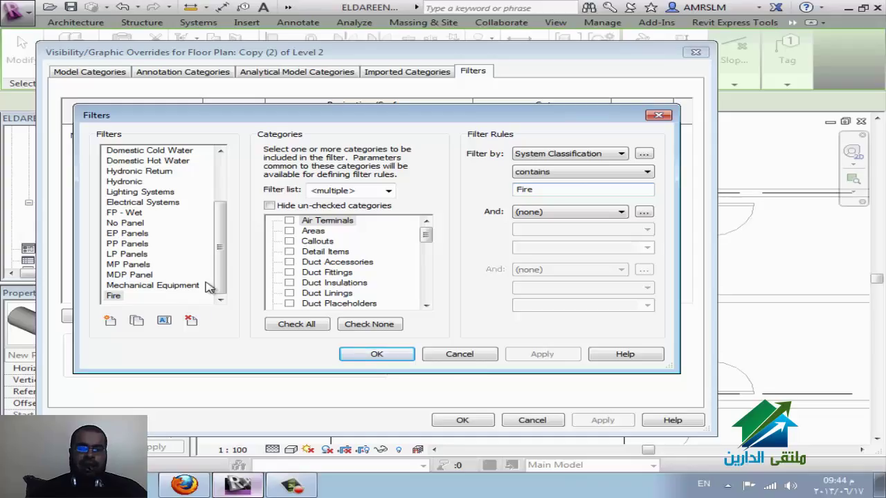
{"action": "scroll", "coordinate": [218, 272], "scroll_direction": "up", "scroll_amount": 1}
{"action": "scroll", "coordinate": [219, 269], "scroll_direction": "down", "scroll_amount": 1}
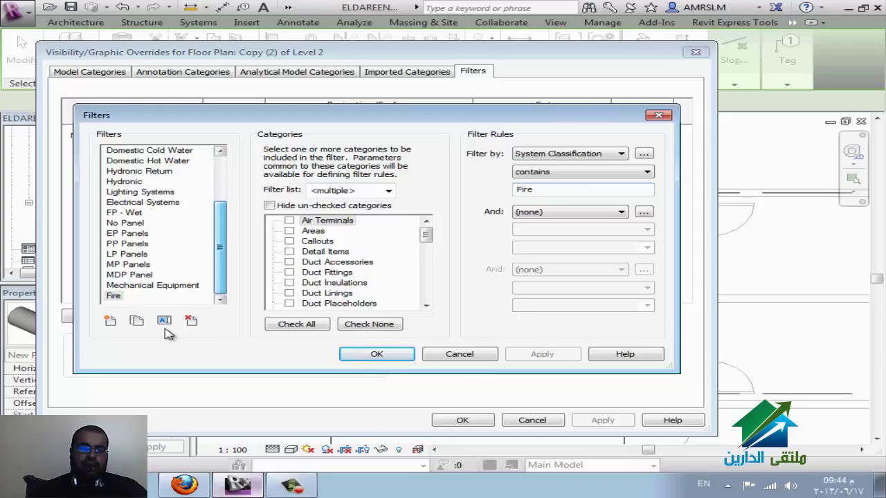
Create a new filter named 'cold'
{"action": "left_click", "coordinate": [109, 320]}
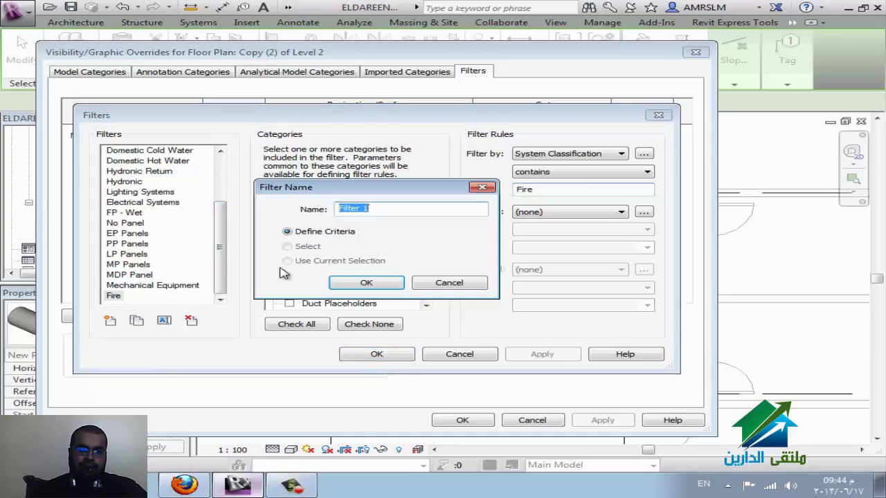
{"action": "type", "text": "cold"}
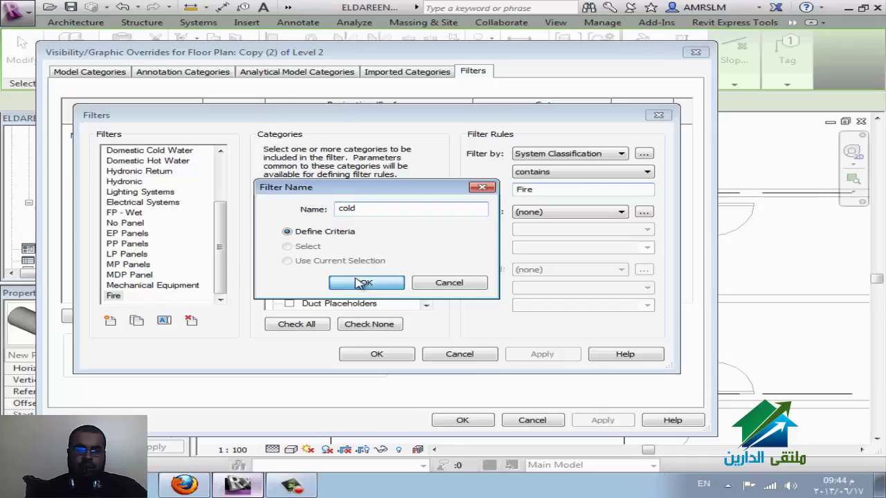
{"action": "left_click", "coordinate": [366, 282]}
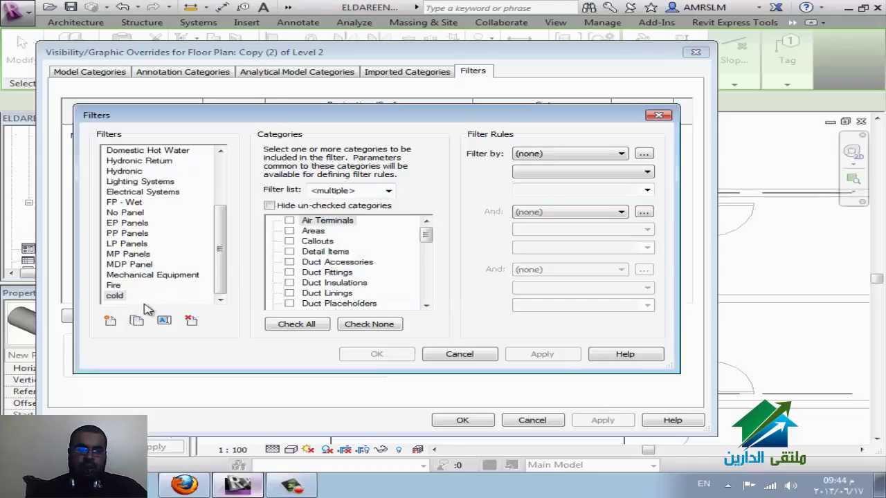
{"action": "left_click", "coordinate": [110, 321]}
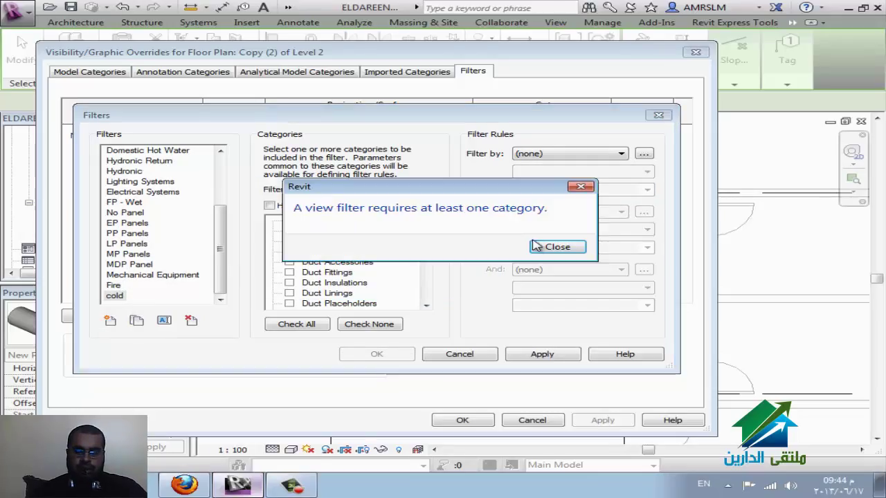
{"action": "left_click", "coordinate": [560, 248]}
Include the Pipes and Pipe Fittings categories in the cold filter
{"action": "left_click", "coordinate": [114, 296]}
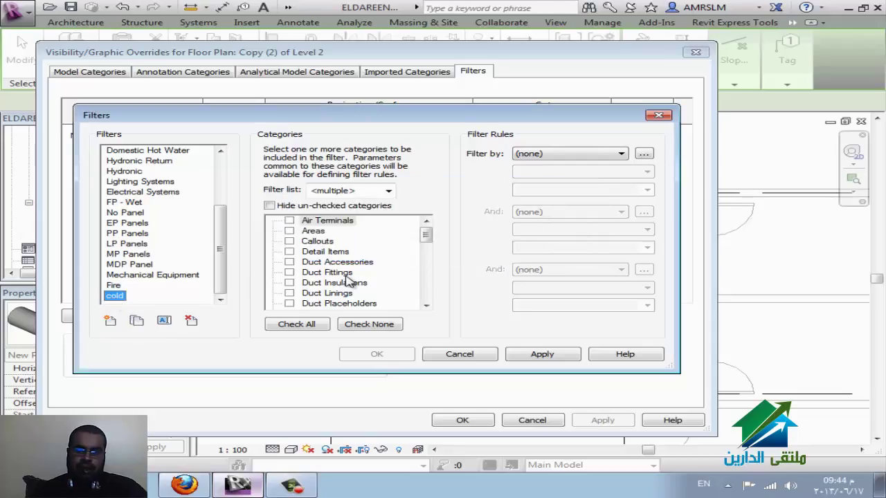
{"action": "left_click", "coordinate": [400, 256]}
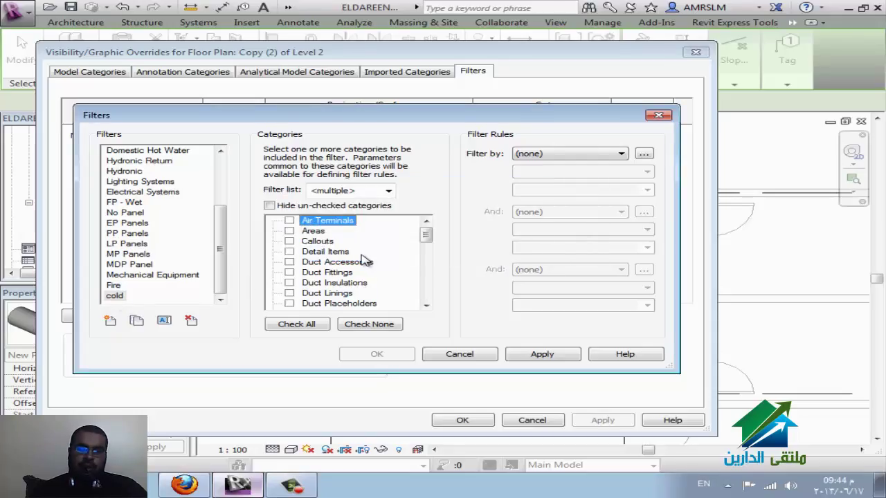
{"action": "scroll", "coordinate": [366, 277], "scroll_direction": "down", "scroll_amount": 2}
{"action": "scroll", "coordinate": [376, 309], "scroll_direction": "down", "scroll_amount": 1}
{"action": "scroll", "coordinate": [376, 305], "scroll_direction": "down", "scroll_amount": 1}
{"action": "scroll", "coordinate": [376, 298], "scroll_direction": "down", "scroll_amount": 3}
{"action": "left_click", "coordinate": [374, 293]}
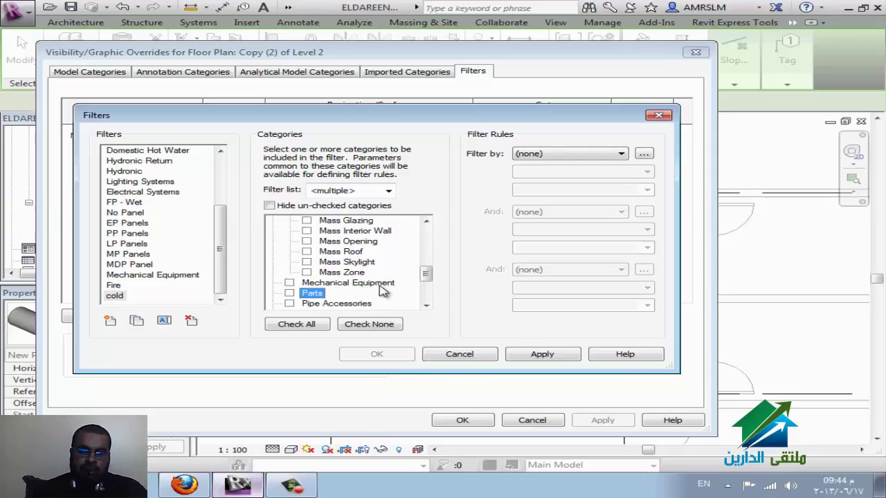
{"action": "scroll", "coordinate": [370, 295], "scroll_direction": "down", "scroll_amount": 1}
{"action": "scroll", "coordinate": [308, 298], "scroll_direction": "down", "scroll_amount": 1}
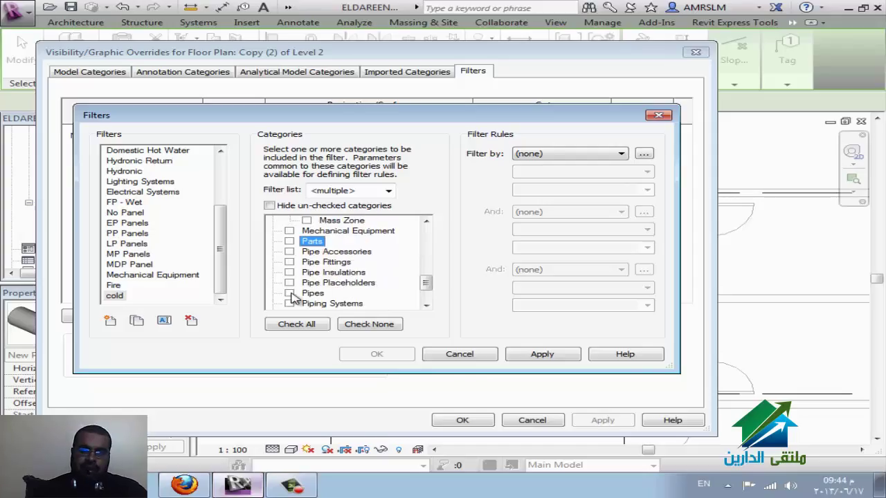
{"action": "left_click", "coordinate": [290, 294]}
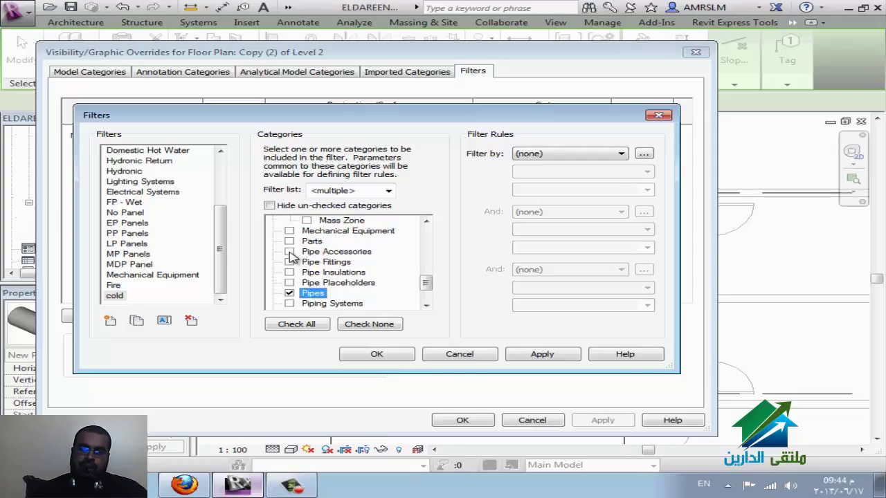
{"action": "left_click", "coordinate": [289, 262]}
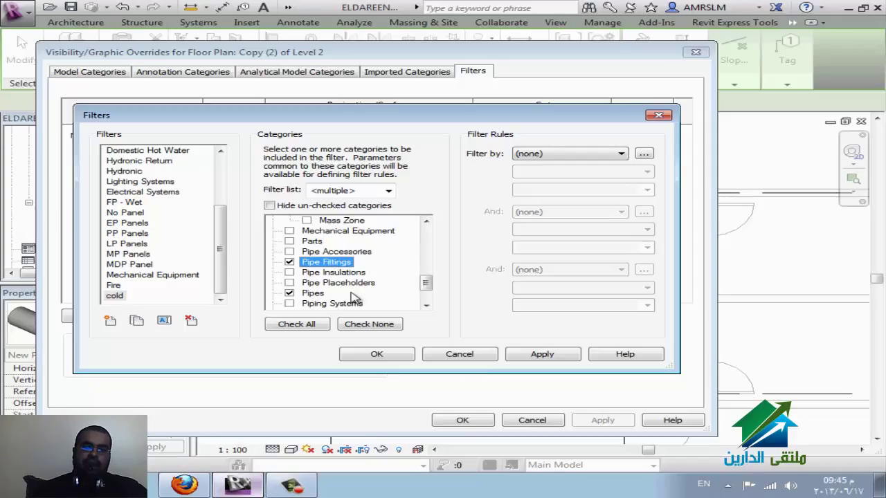
Set the cold filter rule to System Type equals Domestic Cold Water
{"action": "left_click", "coordinate": [555, 156]}
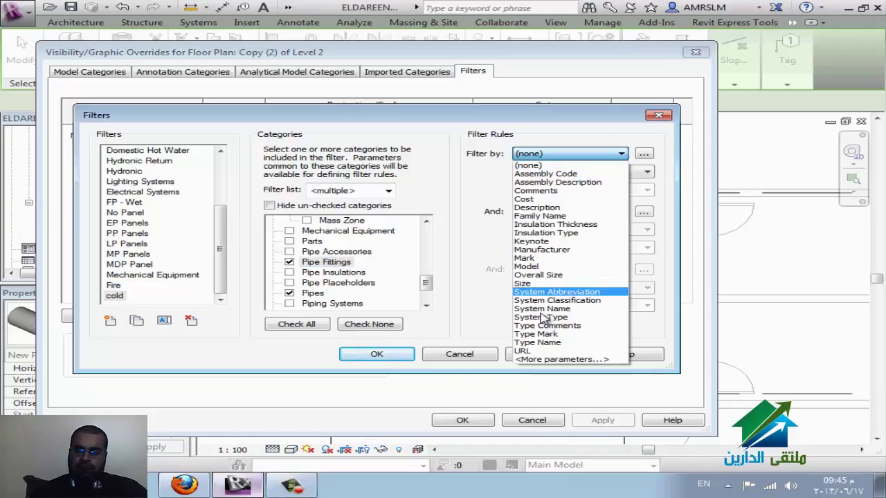
{"action": "left_click", "coordinate": [565, 343]}
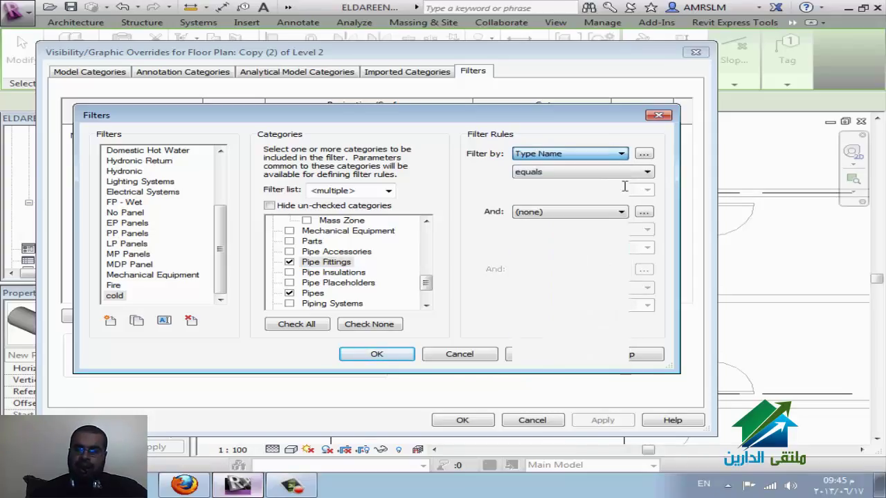
{"action": "left_click", "coordinate": [646, 191]}
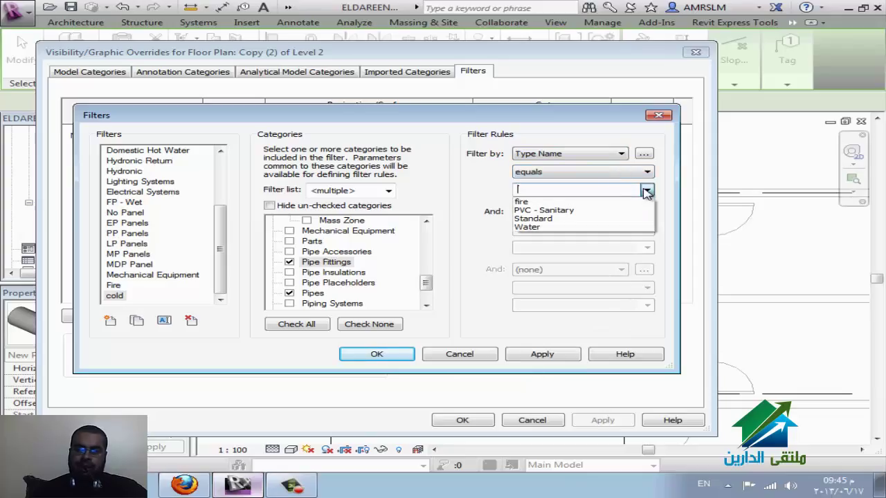
{"action": "left_click", "coordinate": [579, 227]}
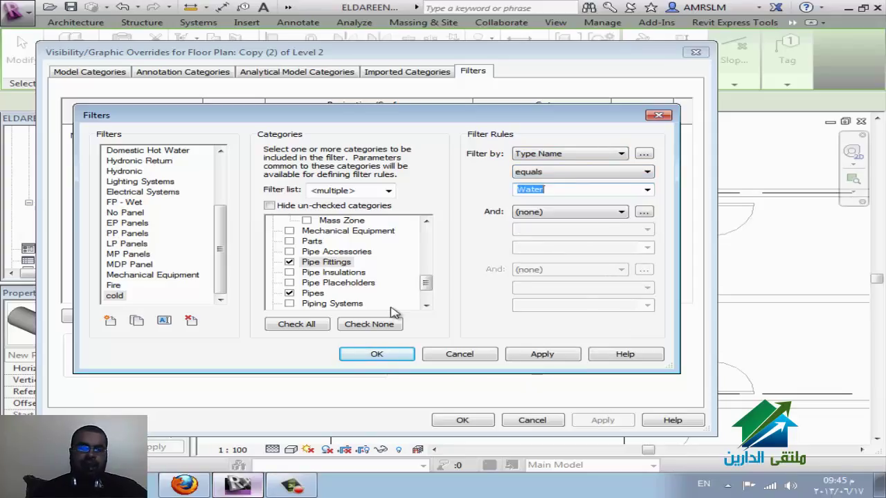
{"action": "left_click", "coordinate": [591, 160]}
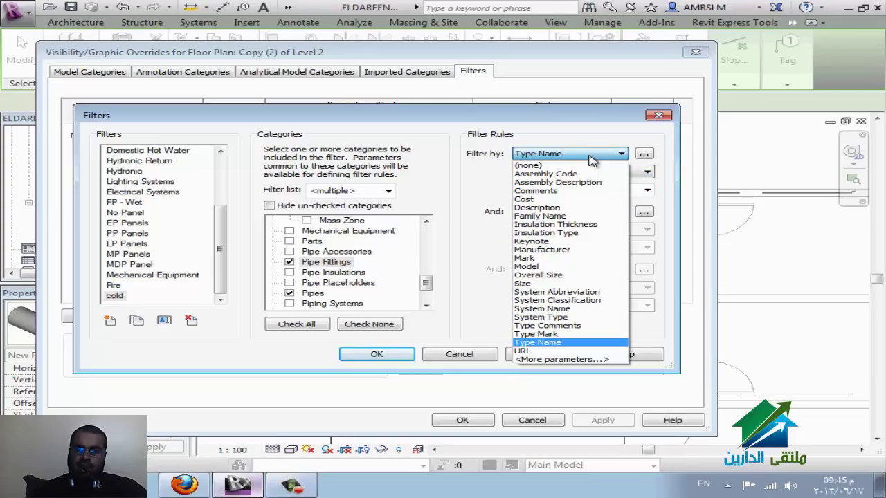
{"action": "left_click", "coordinate": [591, 312]}
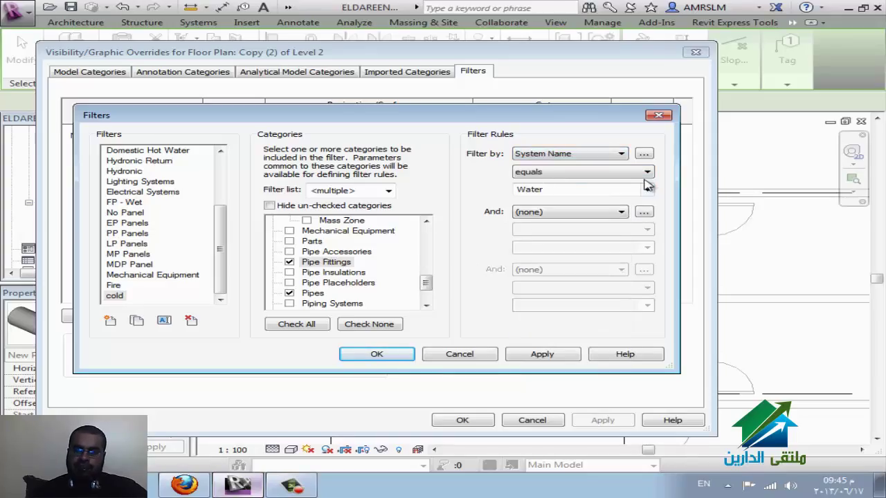
{"action": "left_click", "coordinate": [646, 190]}
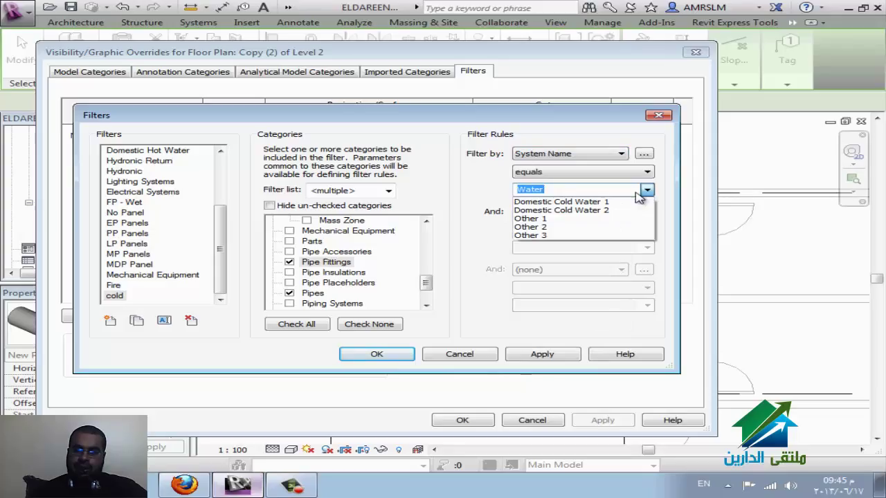
{"action": "left_click", "coordinate": [601, 170]}
{"action": "left_click", "coordinate": [596, 160]}
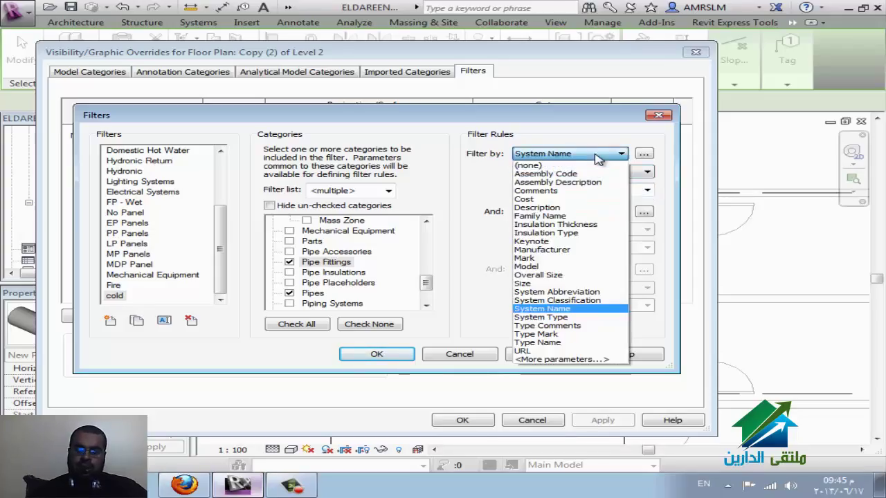
{"action": "left_click", "coordinate": [540, 317]}
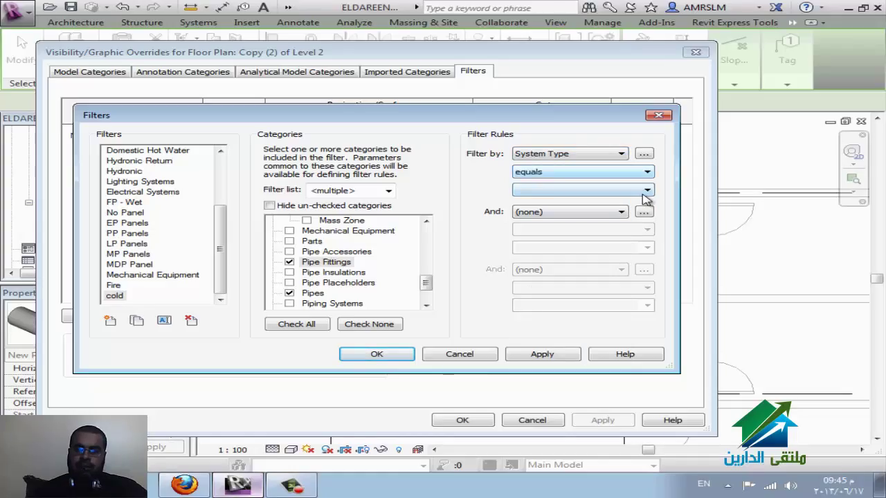
{"action": "left_click", "coordinate": [645, 192]}
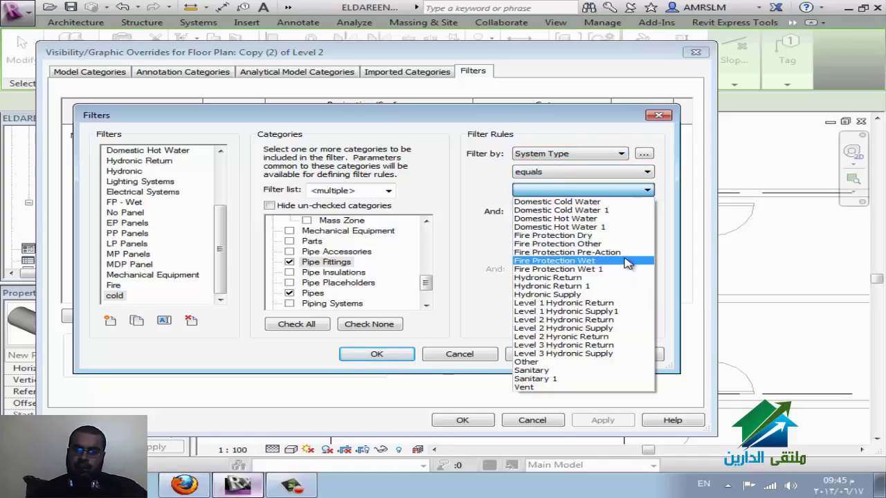
{"action": "left_click", "coordinate": [609, 202]}
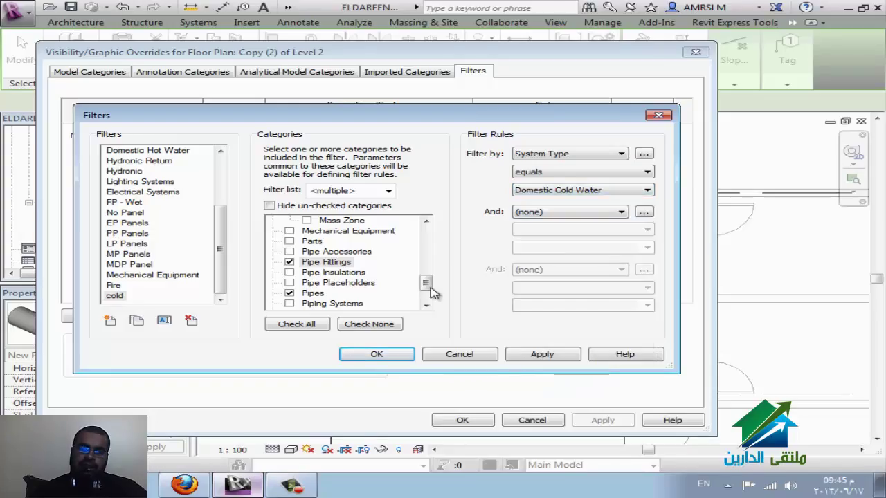
{"action": "left_click", "coordinate": [109, 321]}
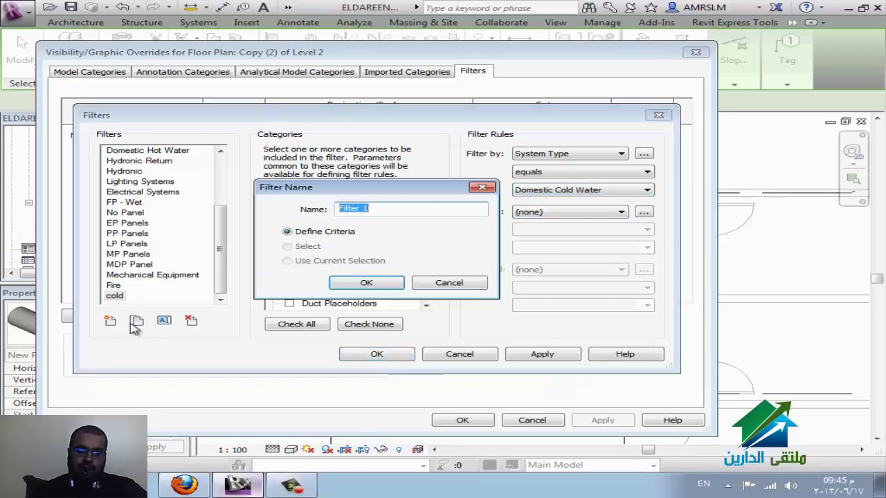
Name the new filter 'hot' and include the Pipes and Pipe Fittings categories
{"action": "type", "text": "ho"}
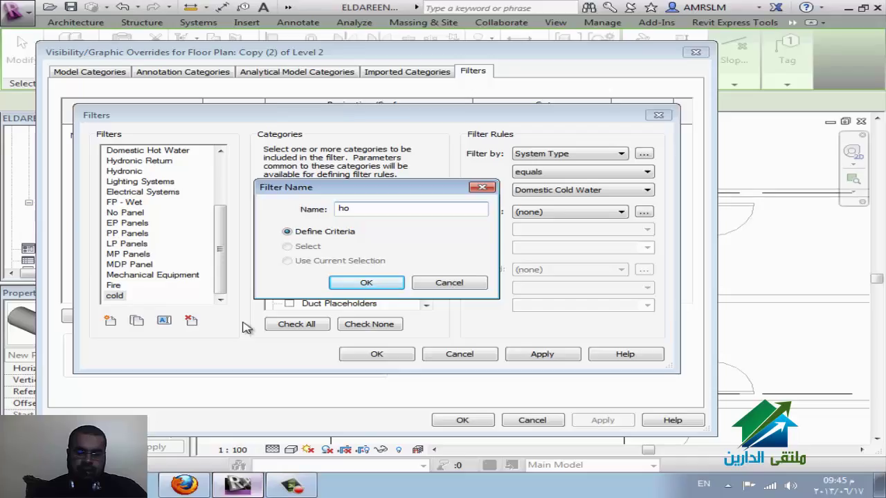
{"action": "type", "text": "t"}
{"action": "left_click", "coordinate": [367, 283]}
{"action": "left_click", "coordinate": [339, 294]}
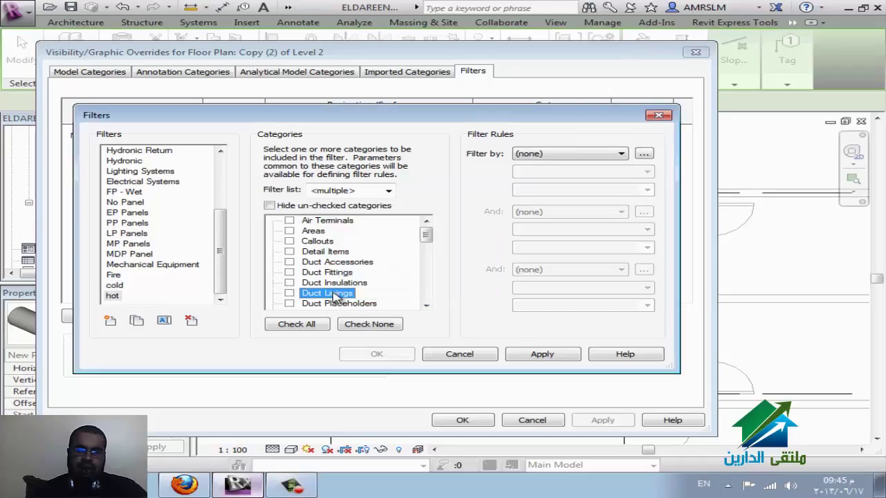
{"action": "key", "text": "p"}
{"action": "key", "text": "i"}
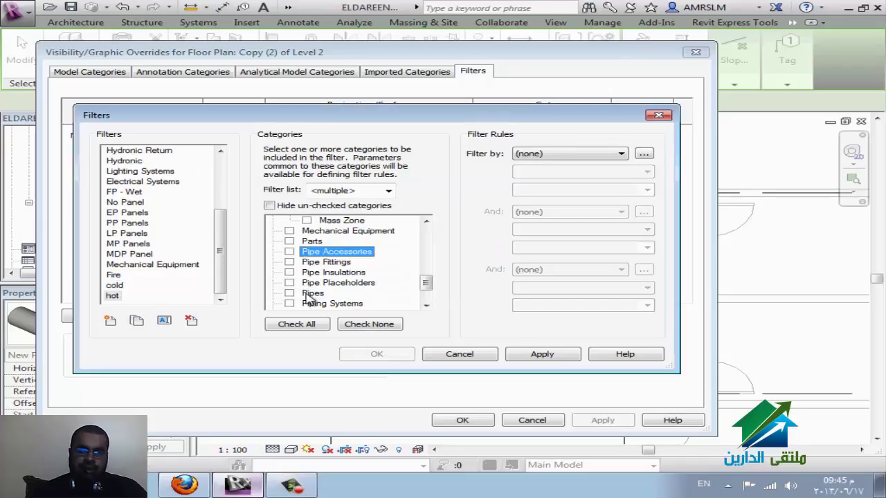
{"action": "left_click", "coordinate": [289, 294]}
{"action": "left_click", "coordinate": [290, 293]}
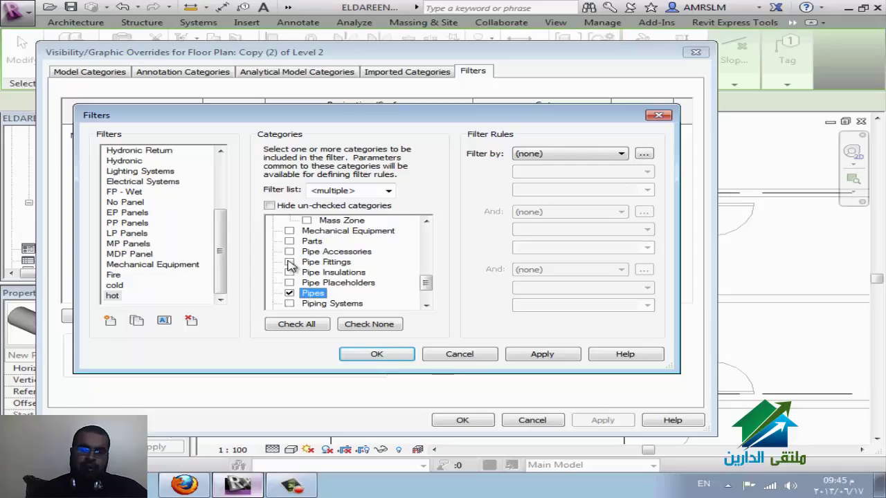
{"action": "left_click", "coordinate": [289, 263]}
Set the hot filter rule to System Type equals Domestic Hot Water
{"action": "left_click", "coordinate": [565, 154]}
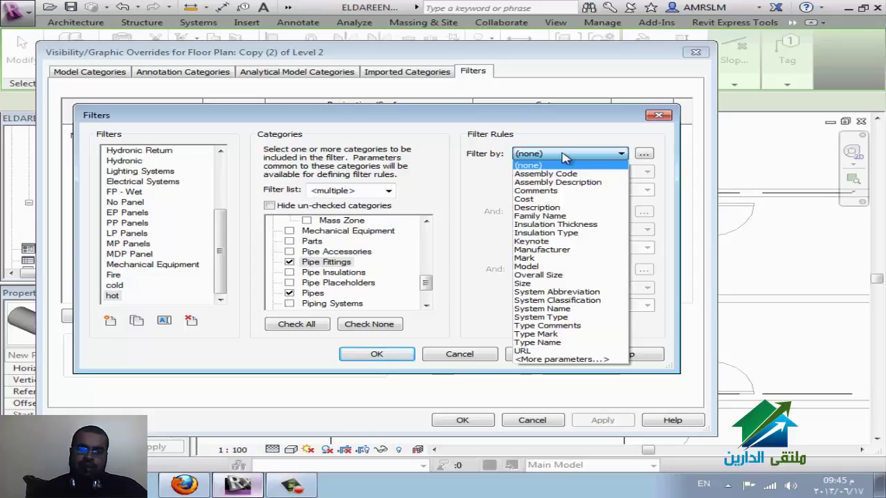
{"action": "left_click", "coordinate": [577, 317]}
{"action": "left_click", "coordinate": [609, 189]}
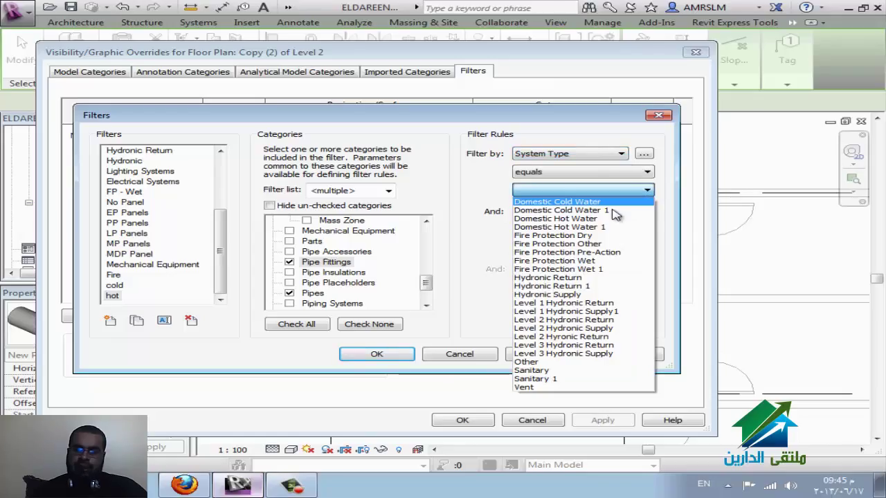
{"action": "left_click", "coordinate": [601, 214]}
Add the cold, hot, Fire and Mechanical Supply/Return/Exhaust filters to the view
{"action": "left_click", "coordinate": [400, 354]}
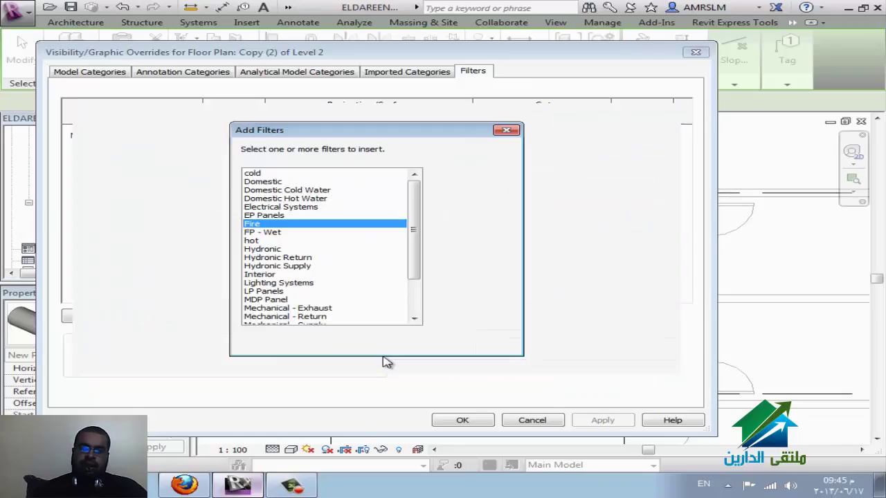
{"action": "left_click", "coordinate": [279, 175], "text": "ctrl"}
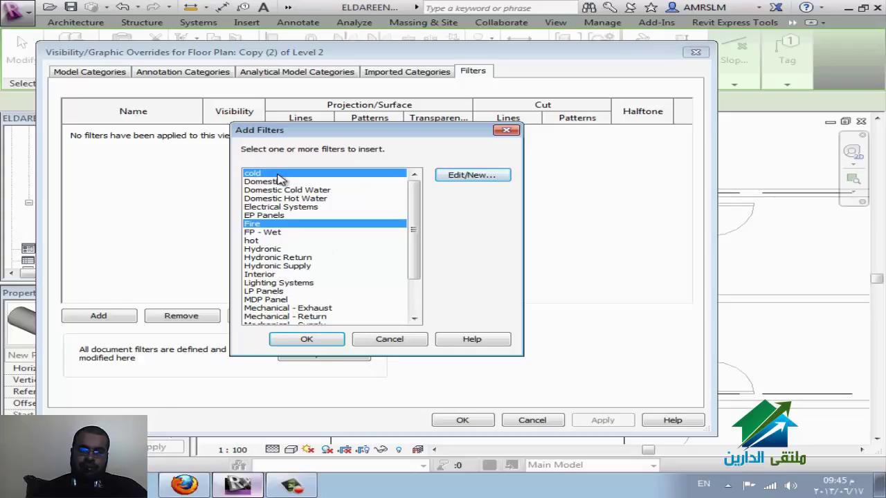
{"action": "left_click", "coordinate": [263, 241], "text": "ctrl"}
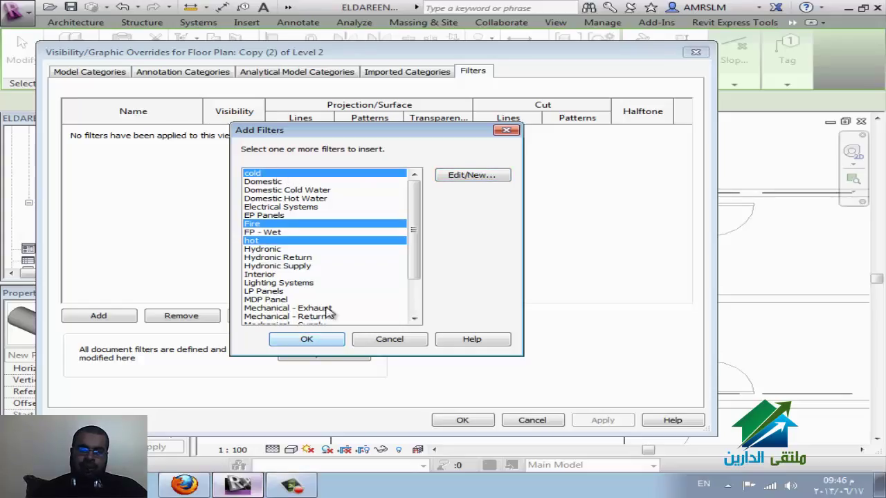
{"action": "left_click_drag", "start_coordinate": [325, 309], "coordinate": [333, 318], "text": "ctrl"}
{"action": "scroll", "coordinate": [353, 315], "scroll_direction": "down", "scroll_amount": 1}
{"action": "scroll", "coordinate": [353, 315], "scroll_direction": "down", "scroll_amount": 2}
{"action": "left_click", "coordinate": [316, 274], "text": "ctrl"}
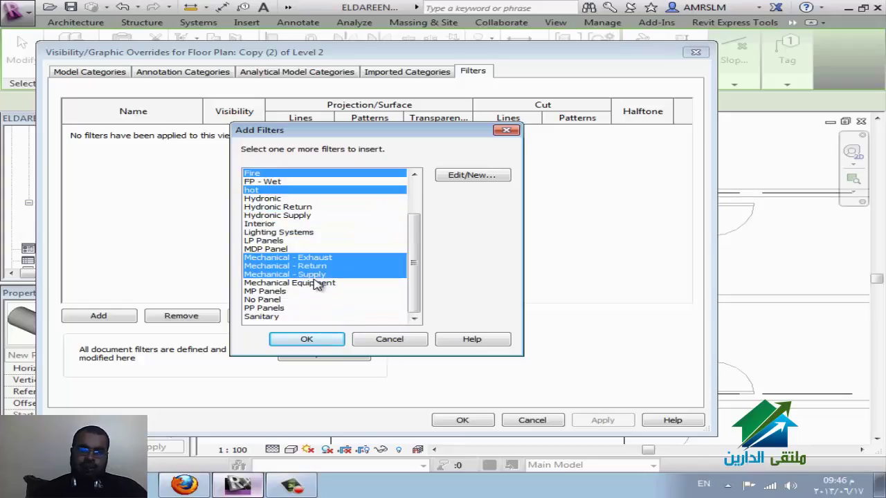
{"action": "left_click", "coordinate": [318, 282], "text": "ctrl"}
{"action": "left_click", "coordinate": [311, 282], "text": "ctrl"}
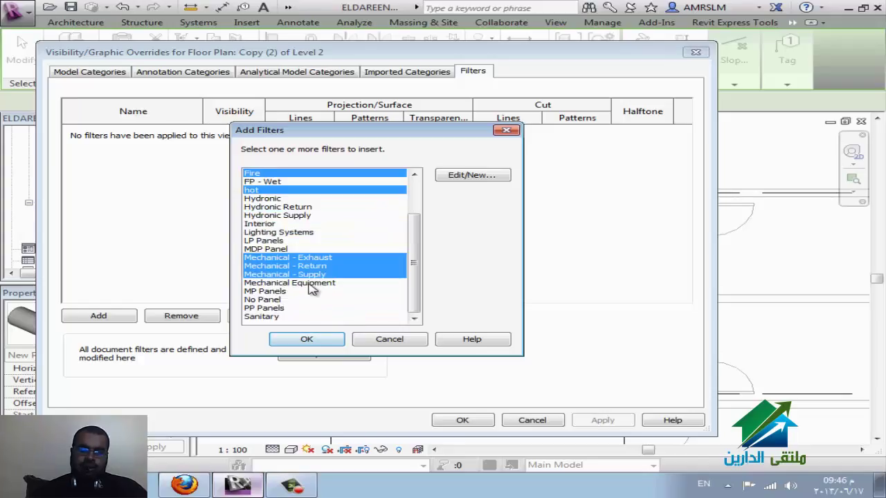
{"action": "left_click", "coordinate": [313, 338]}
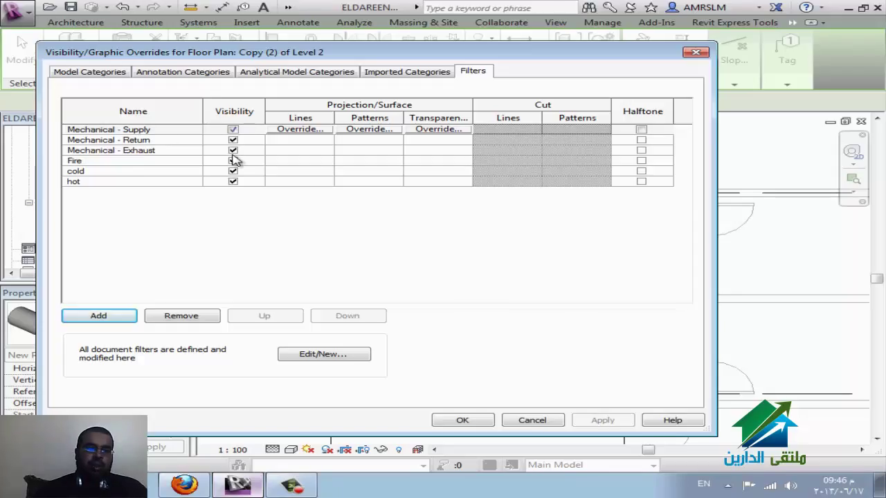
Override the Fire filter's projection lines with red (RGB 255-0-0)
{"action": "left_click", "coordinate": [126, 161]}
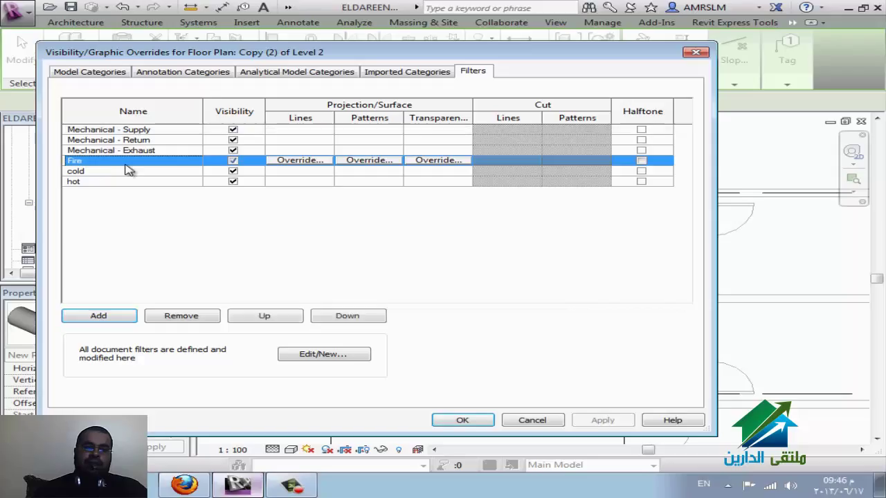
{"action": "left_click", "coordinate": [320, 161]}
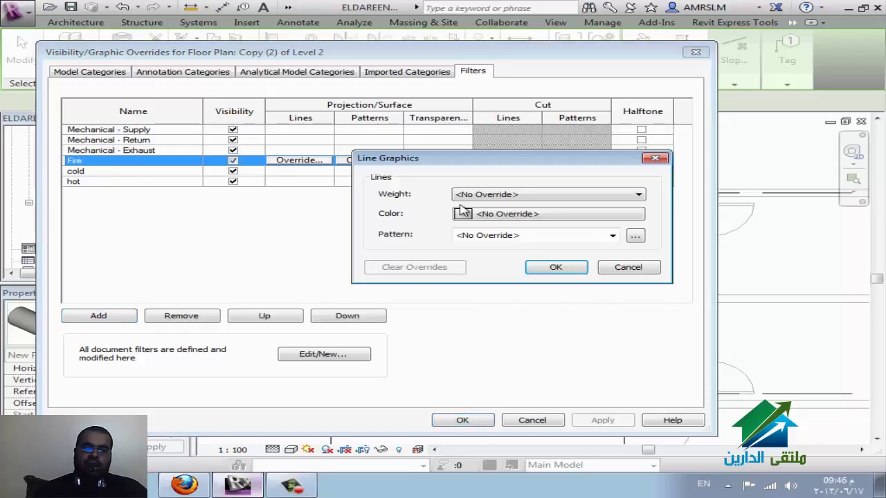
{"action": "left_click", "coordinate": [519, 212]}
{"action": "left_click", "coordinate": [354, 231]}
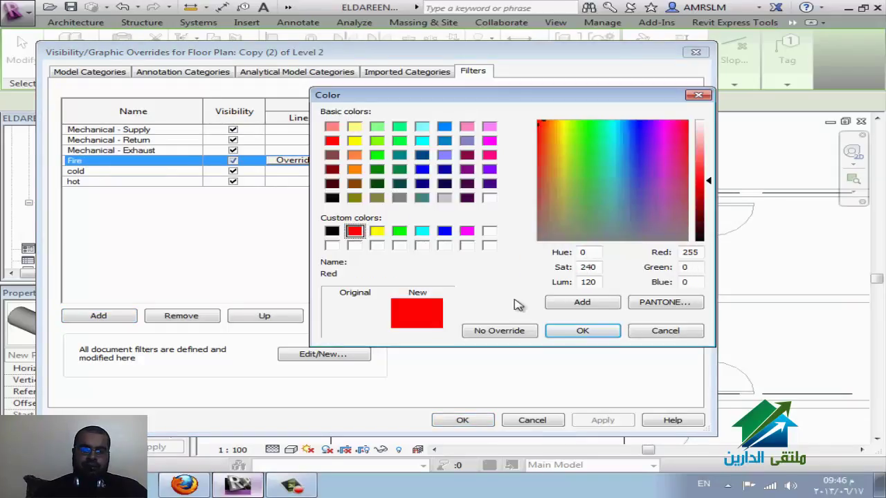
{"action": "left_click", "coordinate": [576, 329]}
{"action": "left_click", "coordinate": [549, 273]}
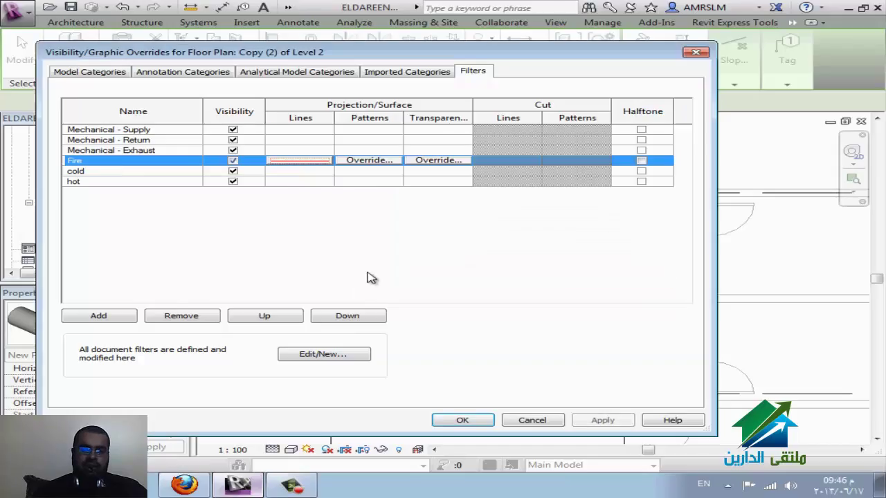
Review the filter definitions and close the Filters dialog with OK
{"action": "left_click", "coordinate": [299, 359]}
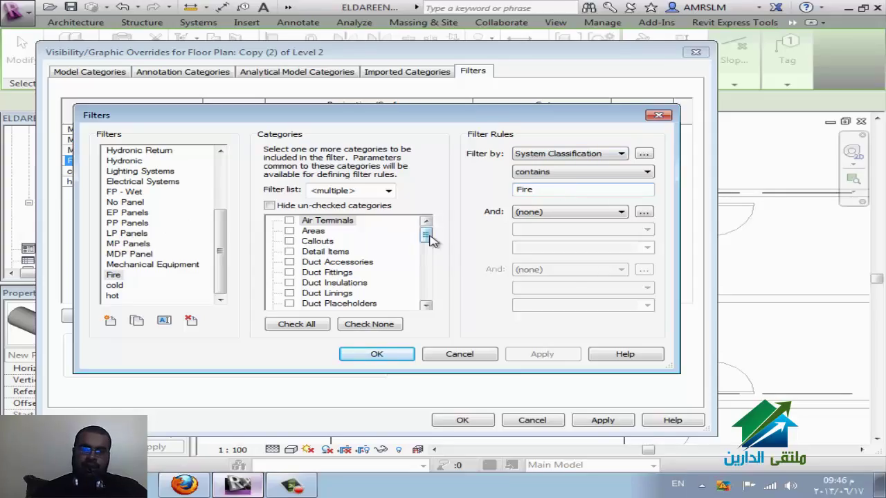
{"action": "left_click_drag", "start_coordinate": [430, 240], "coordinate": [429, 293]}
{"action": "left_click", "coordinate": [410, 355]}
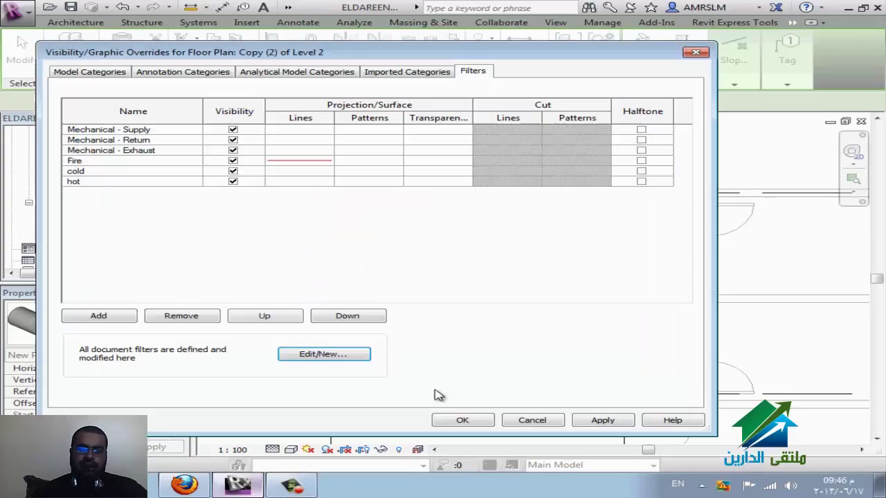
Accept the visibility overrides and start the Pipe tool with PI
{"action": "left_click", "coordinate": [462, 420]}
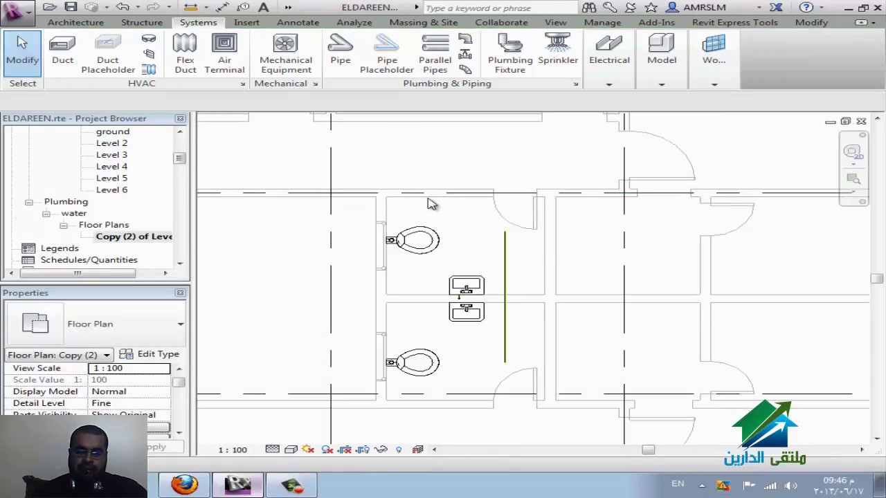
{"action": "key", "text": "p"}
{"action": "key", "text": "i"}
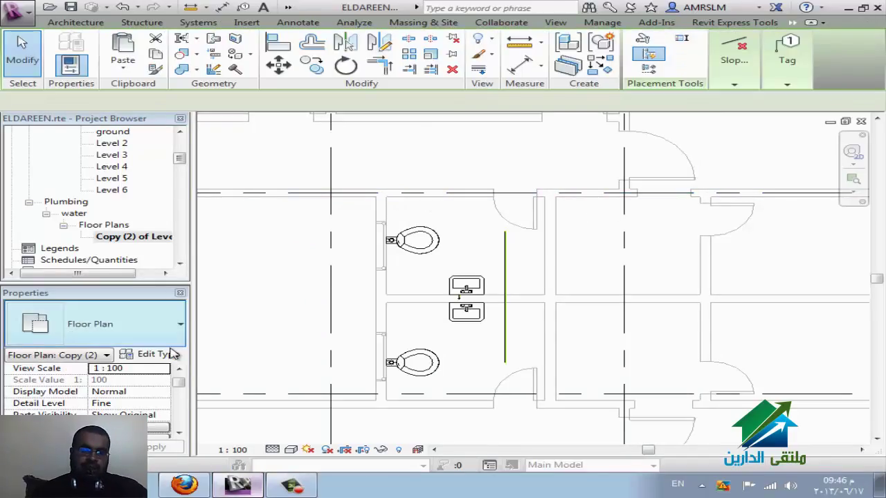
{"action": "left_click", "coordinate": [179, 433]}
{"action": "left_click", "coordinate": [180, 433]}
{"action": "left_click", "coordinate": [179, 433]}
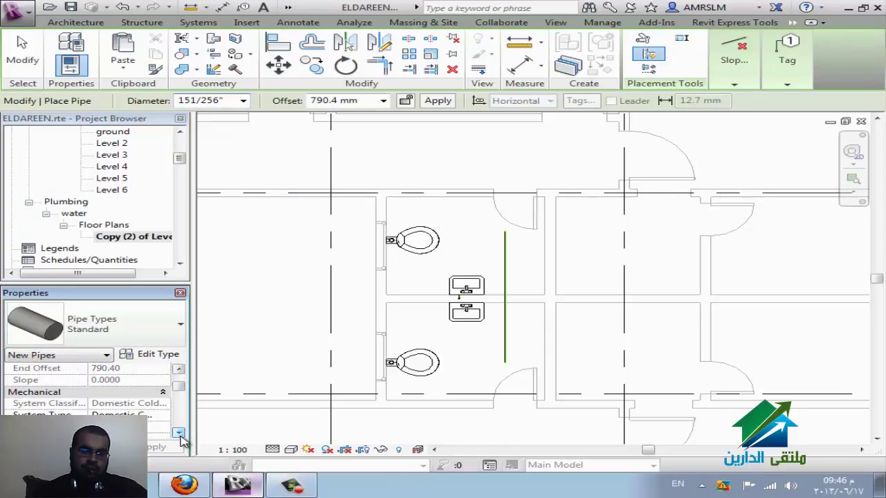
{"action": "left_click", "coordinate": [180, 434]}
{"action": "left_click", "coordinate": [179, 433]}
{"action": "left_click", "coordinate": [180, 434]}
{"action": "left_click", "coordinate": [179, 433]}
{"action": "left_click", "coordinate": [179, 433]}
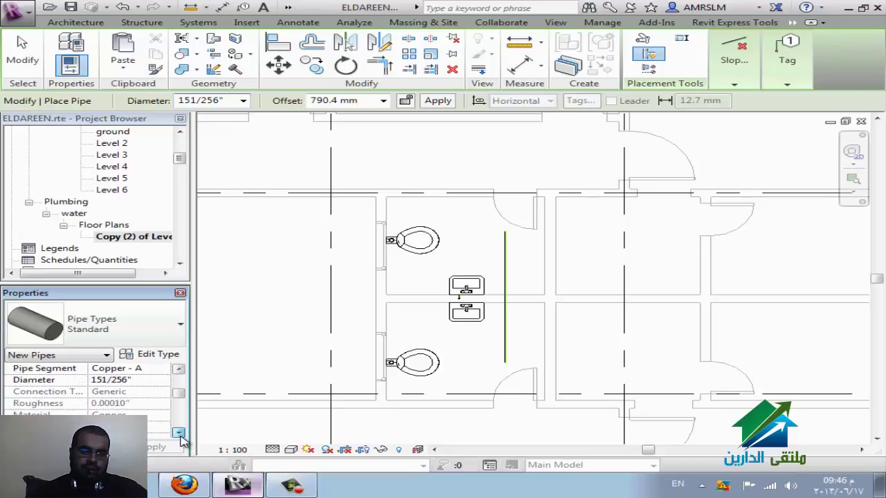
{"action": "left_click", "coordinate": [179, 434]}
{"action": "left_click", "coordinate": [179, 433]}
{"action": "left_click", "coordinate": [179, 433]}
{"action": "left_click", "coordinate": [179, 433]}
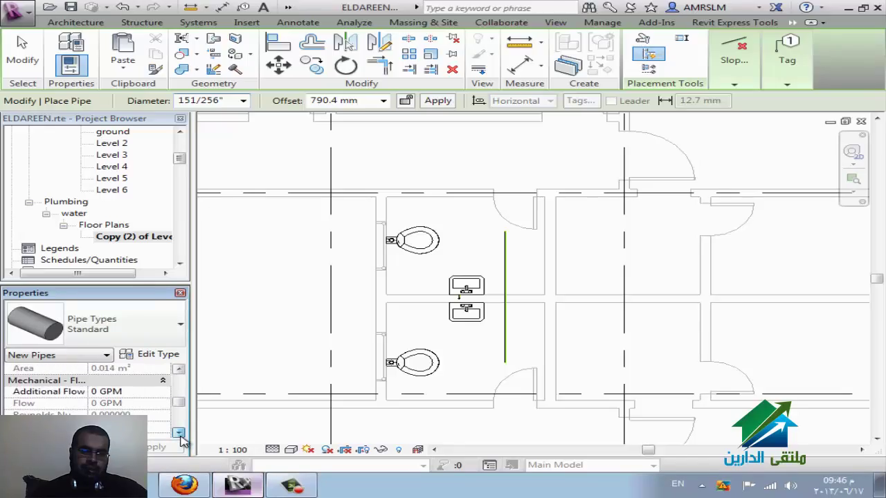
{"action": "left_click", "coordinate": [179, 433]}
{"action": "left_click", "coordinate": [179, 433]}
Set the new pipe's System Type to Fire Protection Dry
{"action": "left_click", "coordinate": [148, 356]}
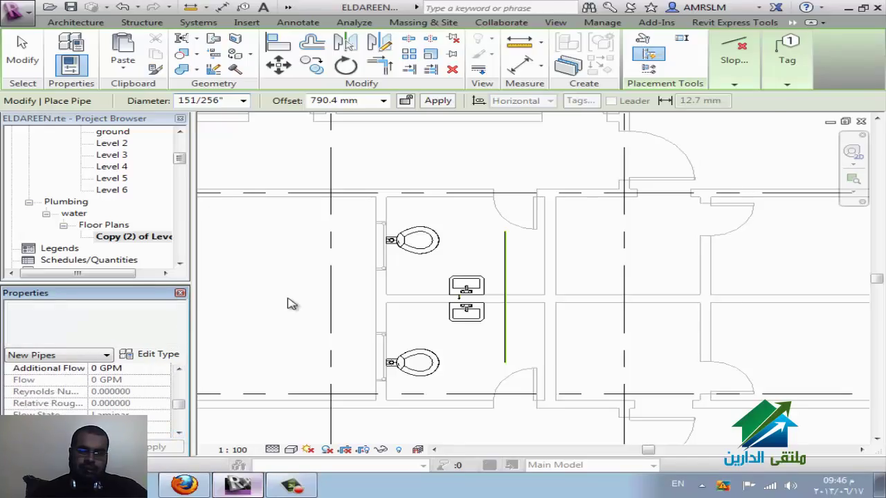
{"action": "key", "text": "Escape"}
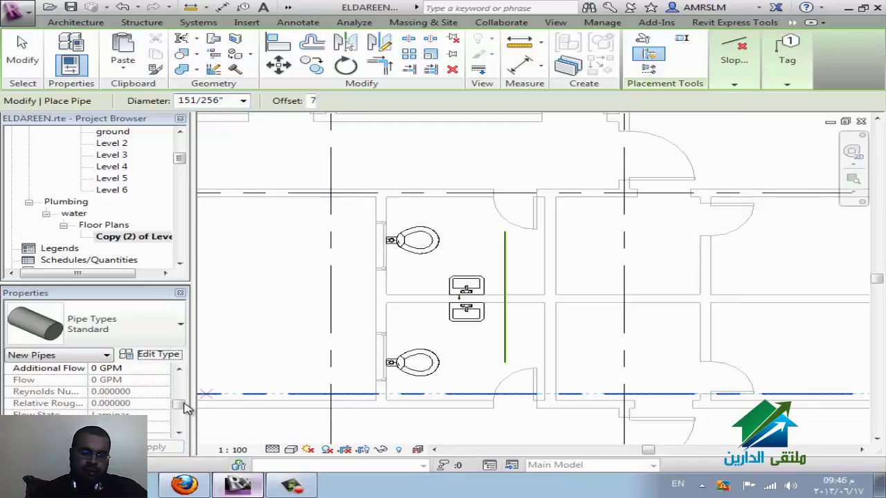
{"action": "scroll", "coordinate": [182, 417], "scroll_direction": "down", "scroll_amount": 2}
{"action": "scroll", "coordinate": [181, 417], "scroll_direction": "down", "scroll_amount": 2}
{"action": "mouse_move", "coordinate": [182, 415]}
{"action": "left_mouse_down"}
{"action": "mouse_move", "coordinate": [184, 377]}
{"action": "mouse_move", "coordinate": [183, 393]}
{"action": "left_mouse_up"}
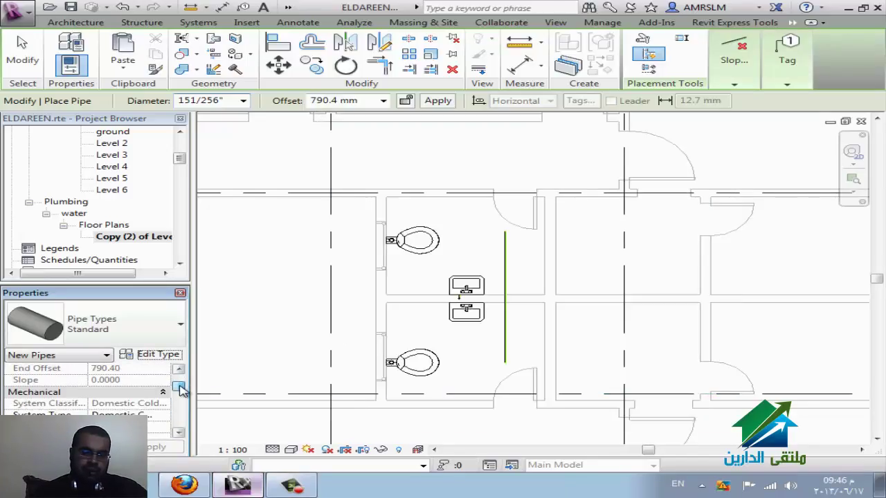
{"action": "left_click", "coordinate": [156, 415]}
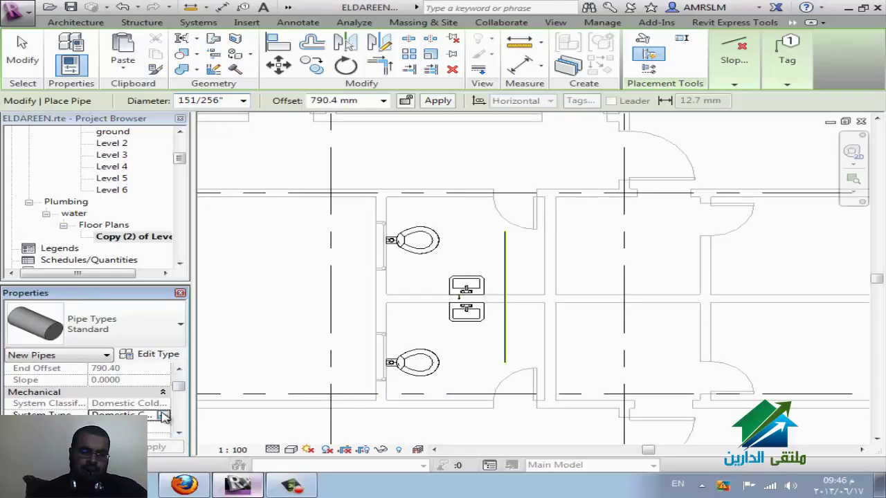
{"action": "left_click", "coordinate": [162, 415]}
{"action": "key", "text": "Down"}
{"action": "key", "text": "Down"}
{"action": "key", "text": "Down"}
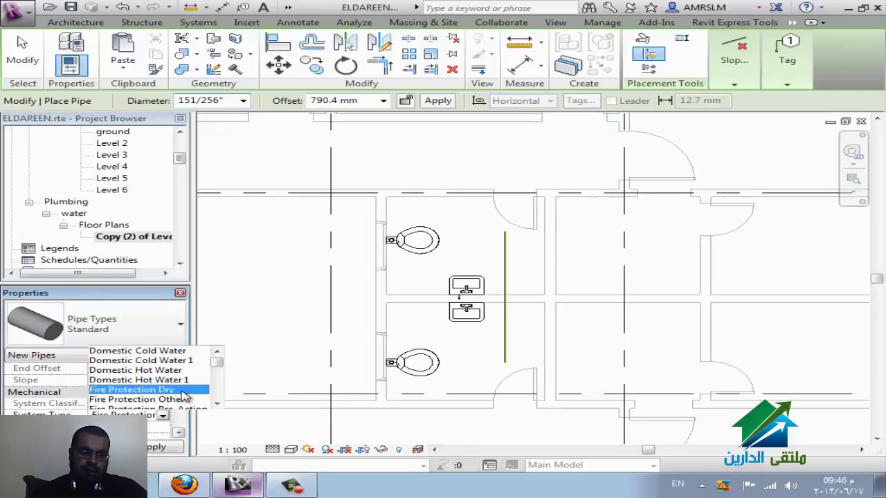
{"action": "left_click", "coordinate": [182, 391]}
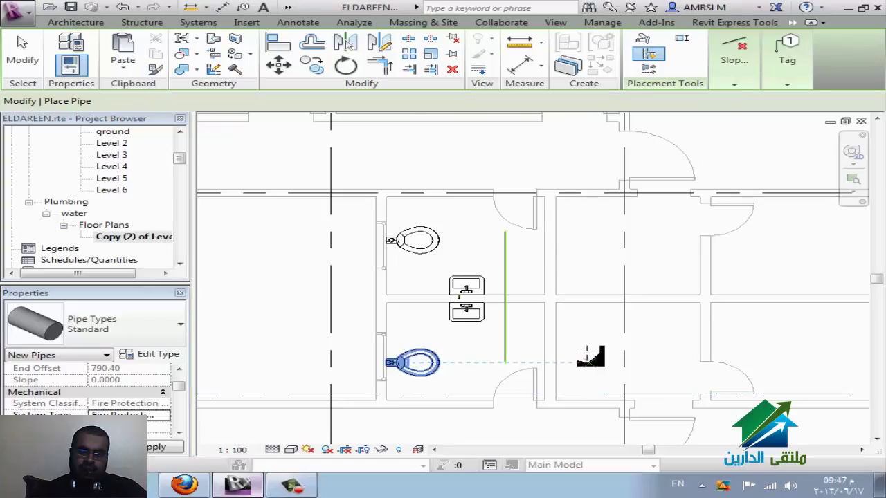
Draw a vertical trial pipe in the right-hand room, then delete it
{"action": "left_click", "coordinate": [595, 228]}
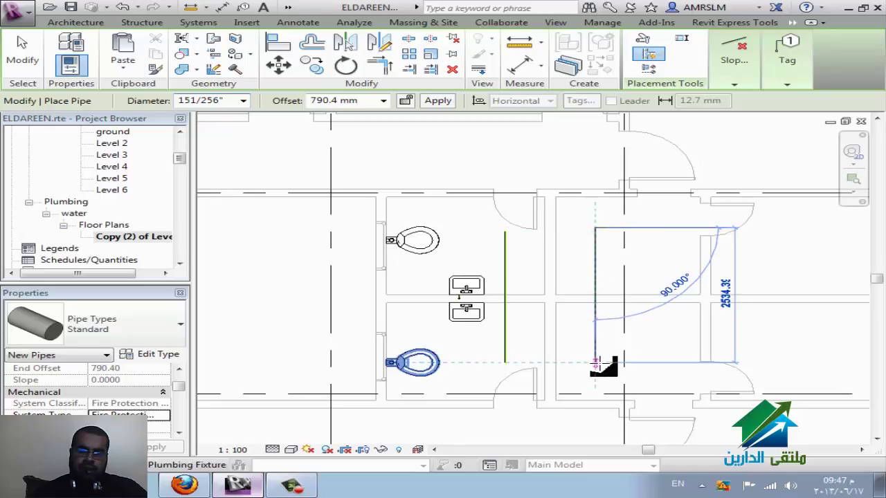
{"action": "left_click", "coordinate": [595, 362]}
{"action": "key", "text": "Escape"}
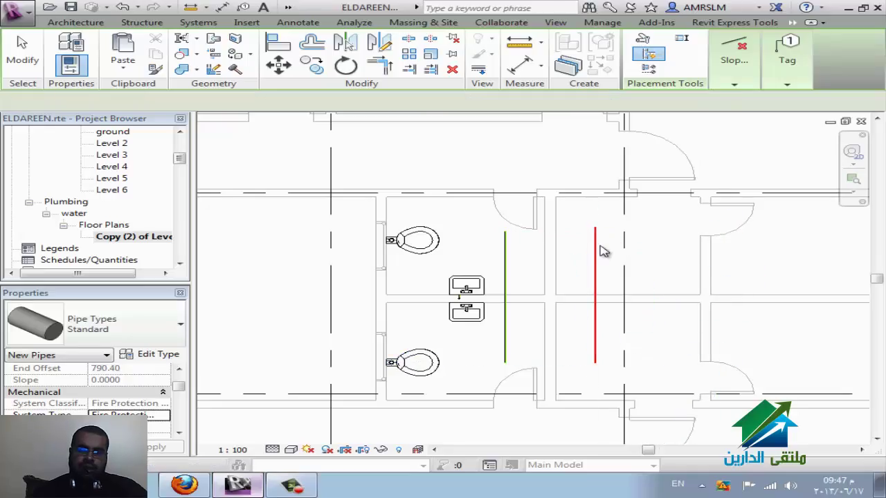
{"action": "key", "text": "Escape"}
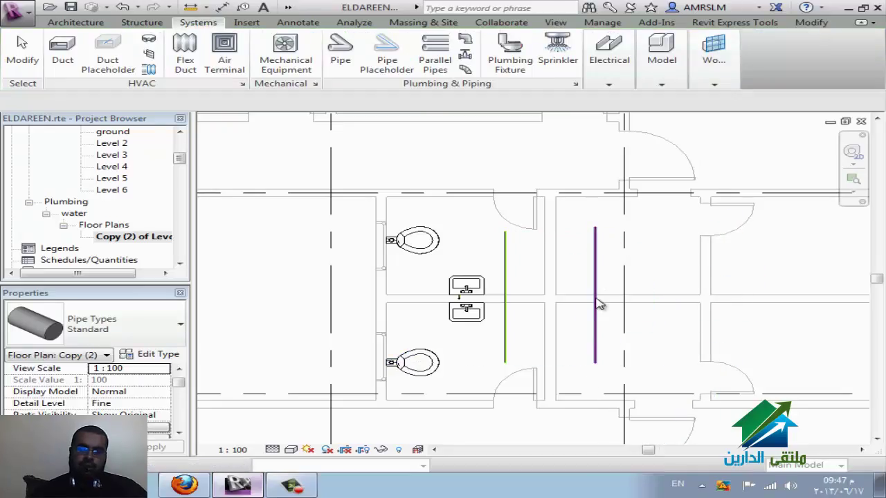
{"action": "left_click", "coordinate": [591, 295]}
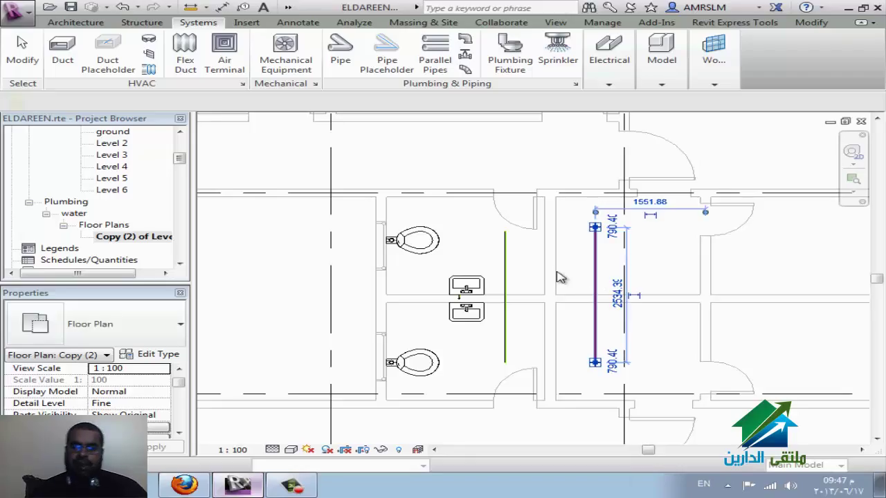
{"action": "key", "text": "Delete"}
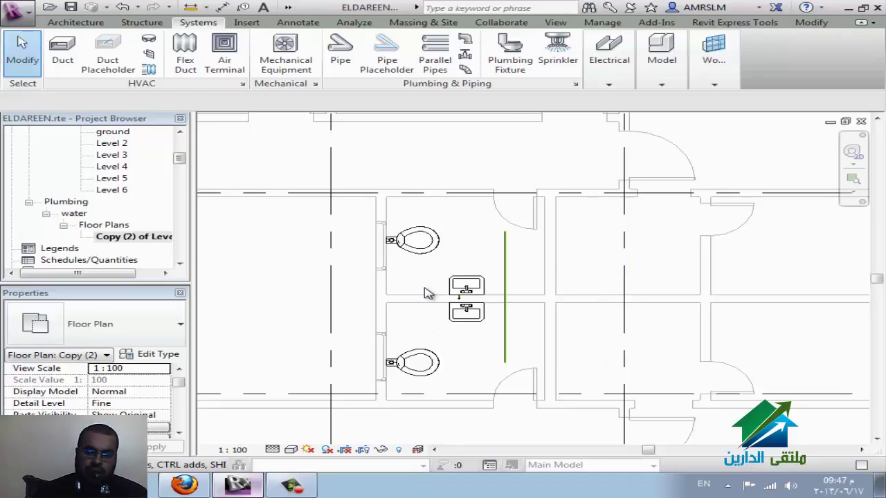
Override the cold filter's projection lines to cyan in Visibility/Graphics Filters
{"action": "key", "text": "v"}
{"action": "key", "text": "g"}
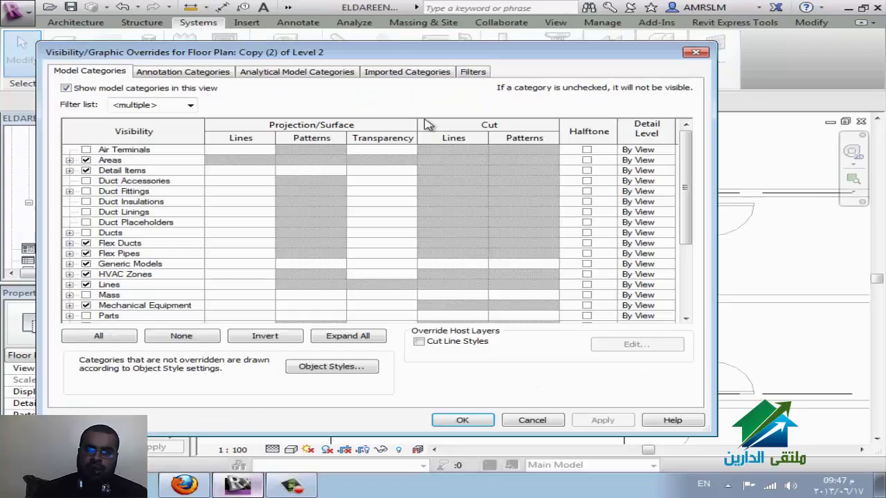
{"action": "left_click", "coordinate": [473, 72]}
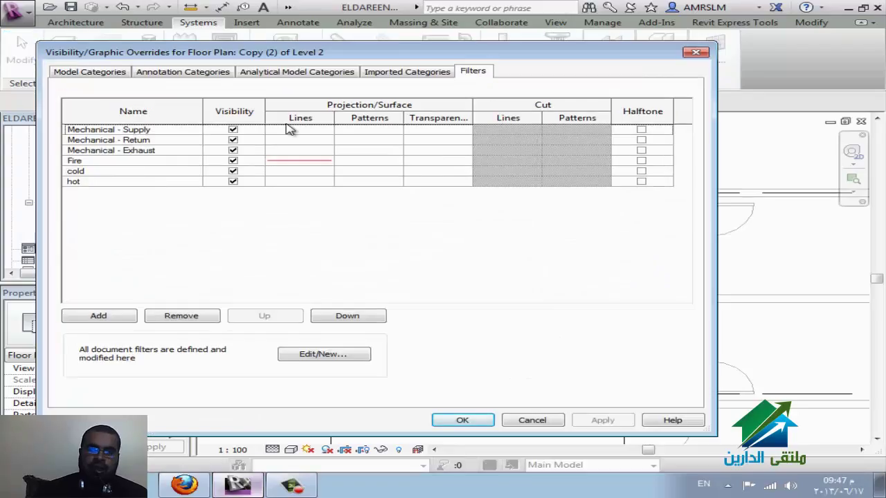
{"action": "left_click", "coordinate": [166, 171]}
{"action": "left_click", "coordinate": [298, 171]}
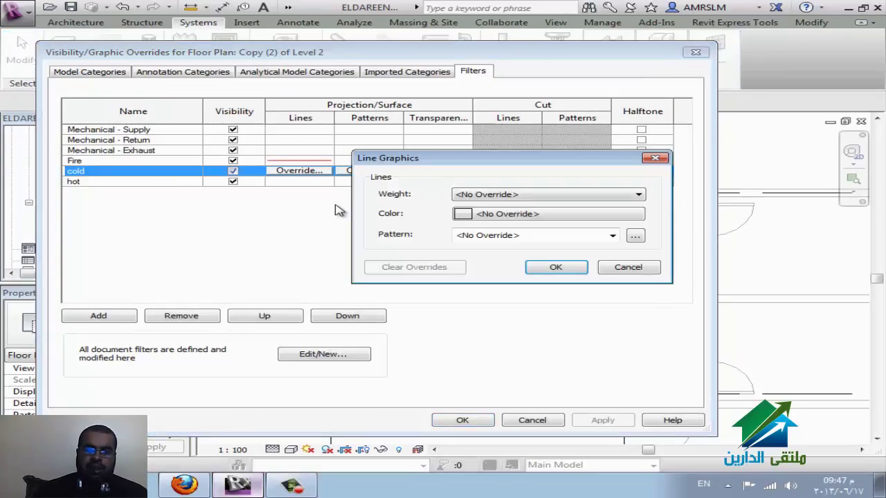
{"action": "left_click", "coordinate": [486, 216]}
{"action": "left_click", "coordinate": [422, 231]}
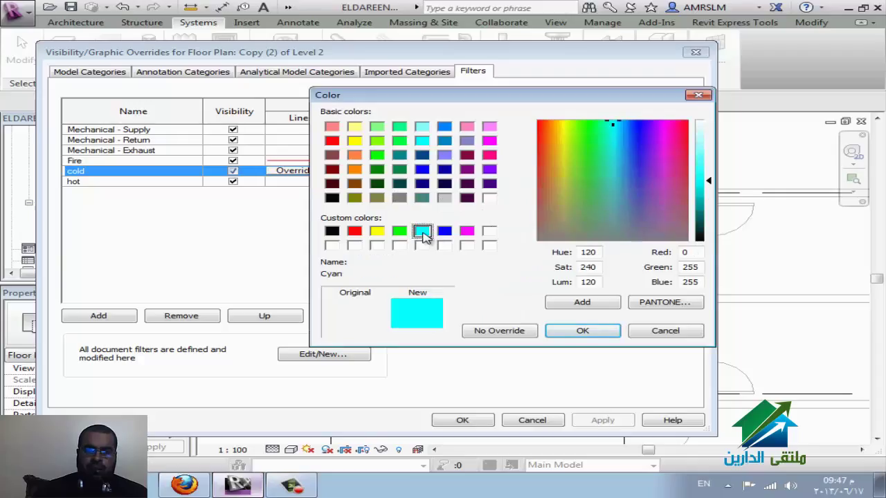
{"action": "left_click", "coordinate": [552, 331]}
{"action": "left_click", "coordinate": [551, 268]}
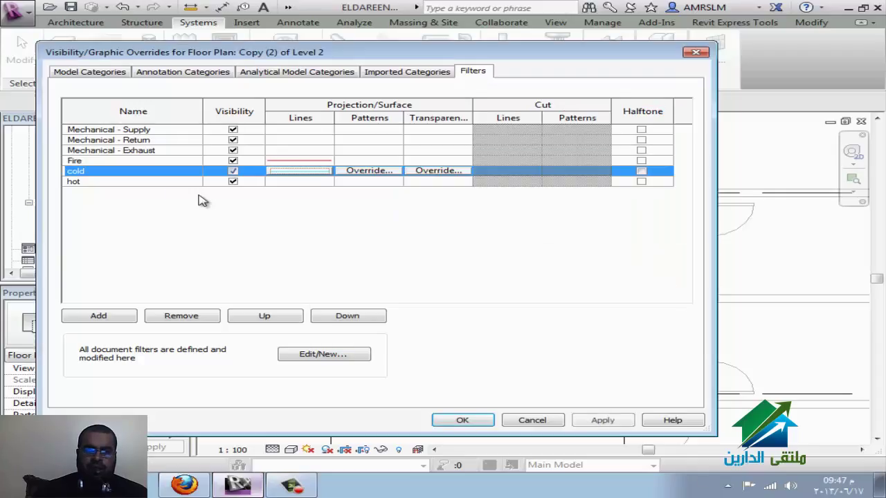
Override the hot filter's projection lines to red and apply both colours to the plan
{"action": "left_click", "coordinate": [304, 181]}
{"action": "left_click", "coordinate": [305, 181]}
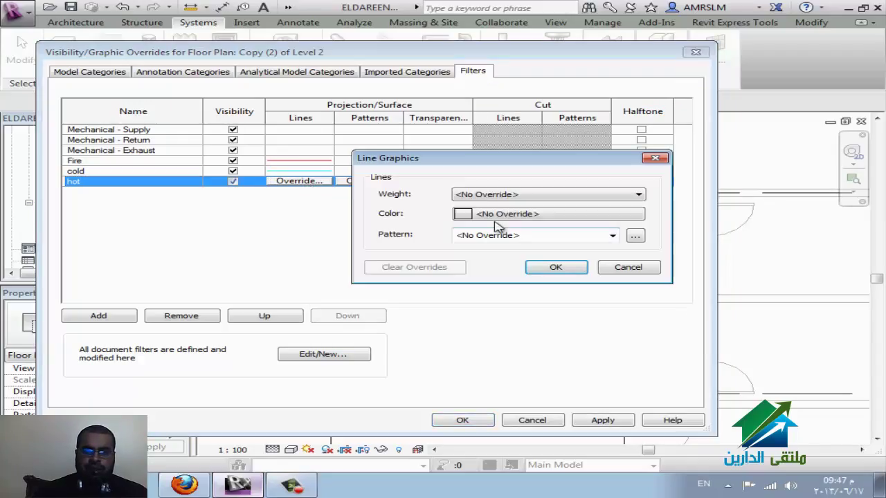
{"action": "left_click", "coordinate": [487, 214]}
{"action": "left_click", "coordinate": [353, 231]}
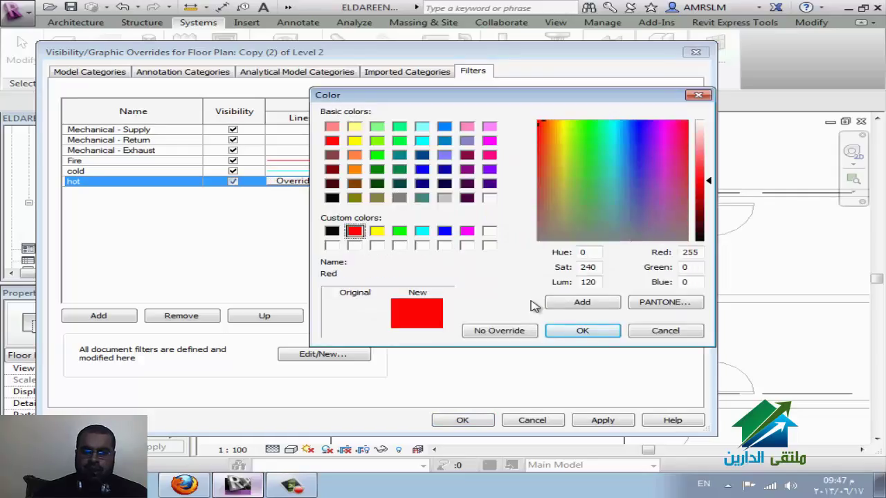
{"action": "left_click", "coordinate": [555, 330]}
{"action": "left_click", "coordinate": [553, 268]}
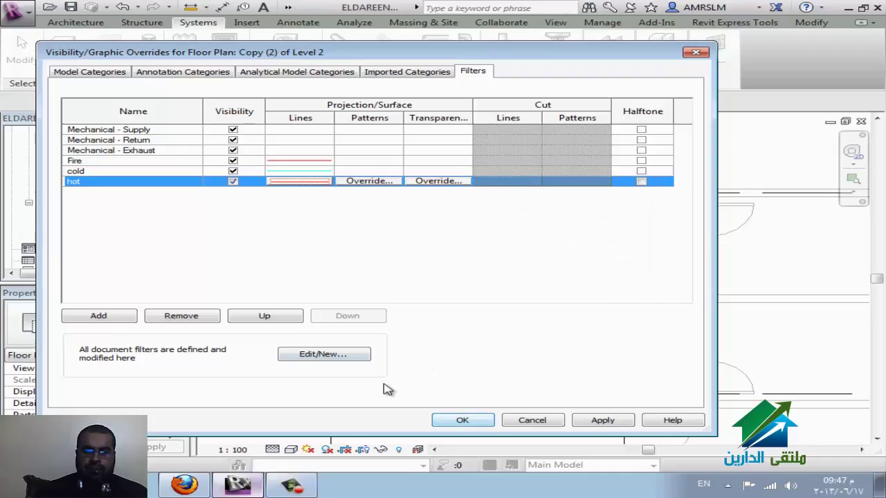
{"action": "left_click", "coordinate": [462, 420]}
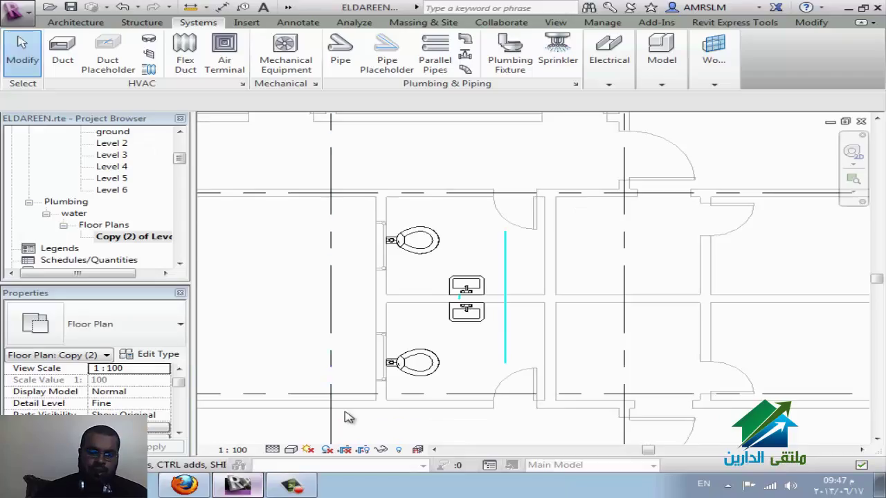
Set the plan's View Range top to Level Above (Level 3)
{"action": "scroll", "coordinate": [330, 220], "scroll_direction": "up", "scroll_amount": 1}
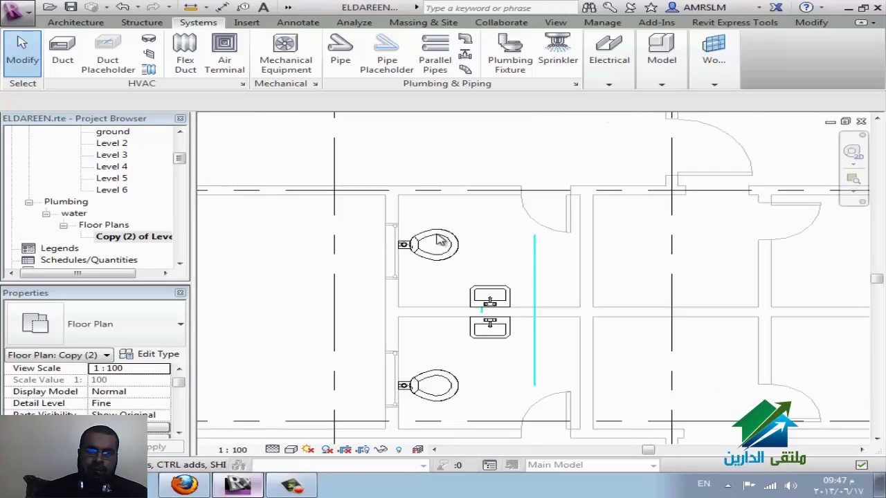
{"action": "scroll", "coordinate": [330, 220], "scroll_direction": "up", "scroll_amount": 1}
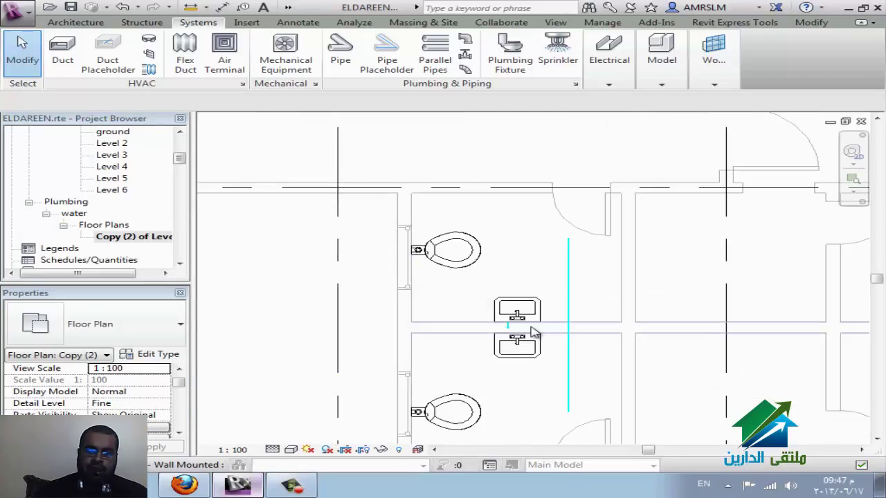
{"action": "scroll", "coordinate": [516, 331], "scroll_direction": "up", "scroll_amount": 1}
{"action": "scroll", "coordinate": [496, 326], "scroll_direction": "up", "scroll_amount": 1}
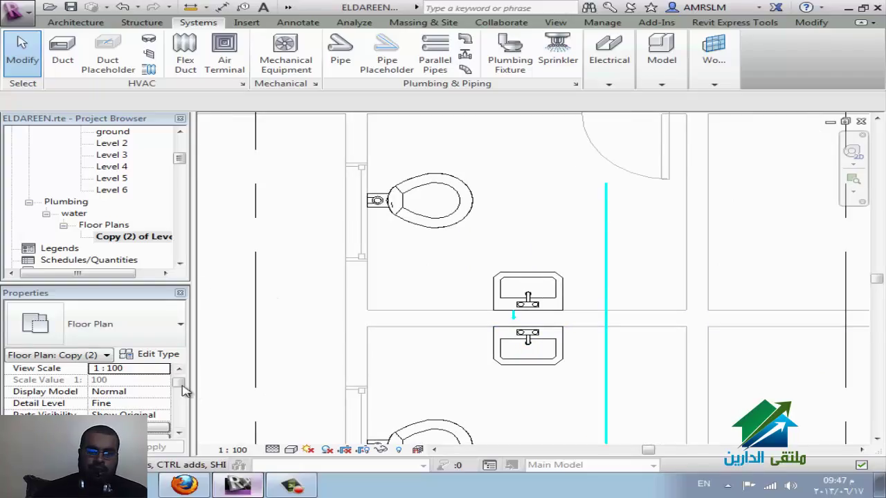
{"action": "left_click_drag", "start_coordinate": [181, 384], "coordinate": [186, 439]}
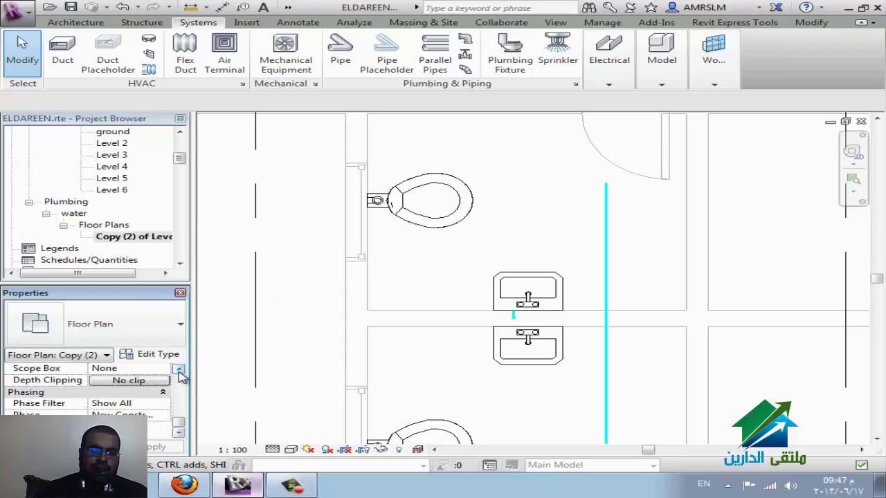
{"action": "left_click", "coordinate": [179, 370]}
{"action": "left_click", "coordinate": [179, 370]}
{"action": "left_click", "coordinate": [158, 392]}
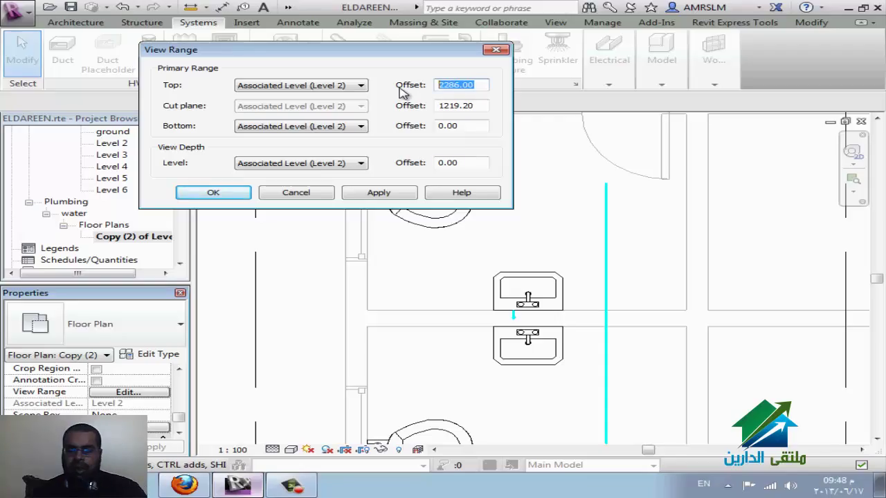
{"action": "type", "text": "0"}
{"action": "left_click", "coordinate": [359, 85]}
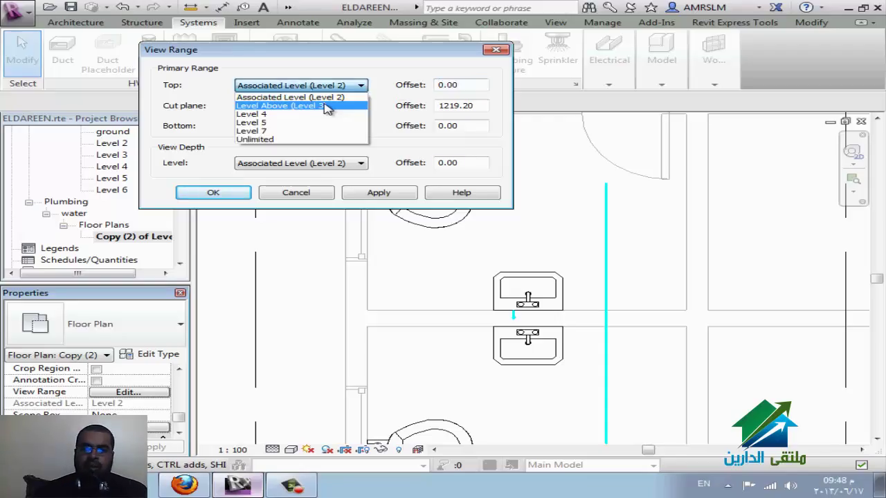
{"action": "left_click", "coordinate": [324, 101]}
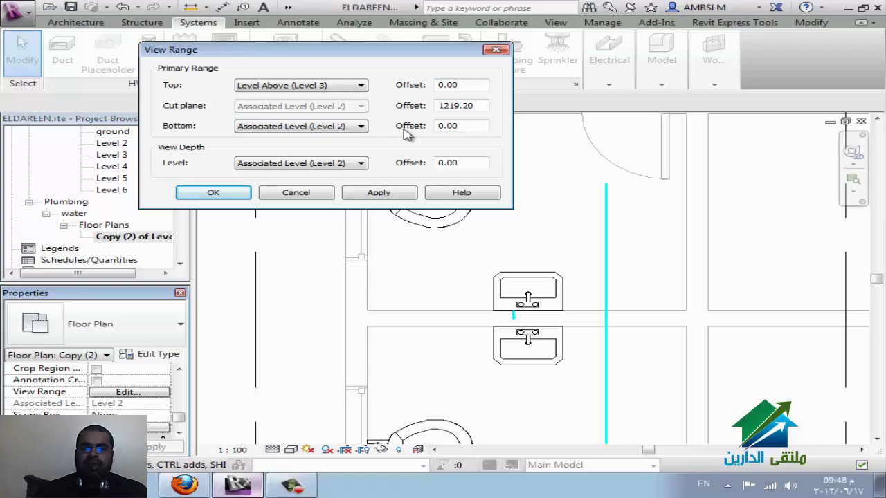
{"action": "left_click", "coordinate": [248, 192]}
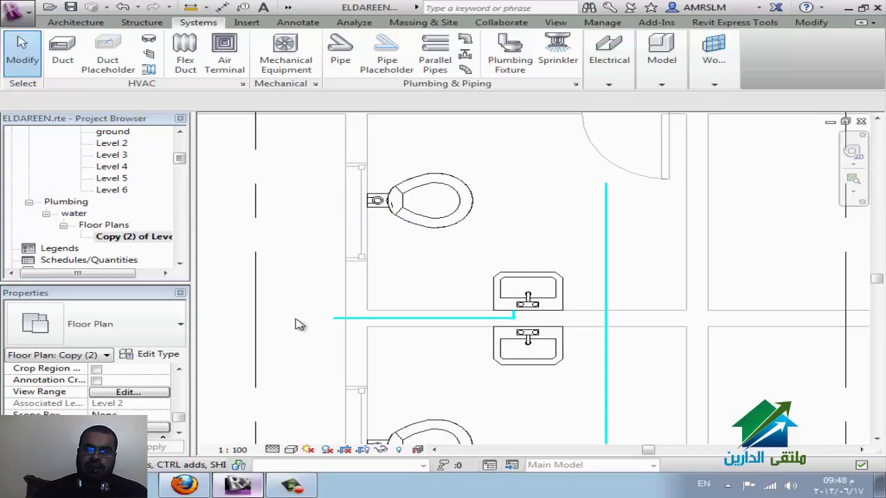
Extend the cold-water pipe rightward from the former tee, now an elbow, to between the lavatories
{"action": "scroll", "coordinate": [567, 339], "scroll_direction": "up", "scroll_amount": 2}
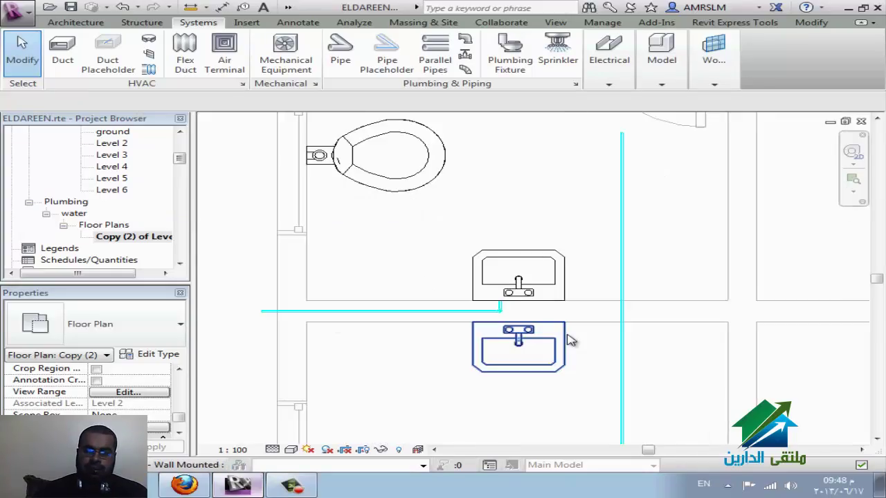
{"action": "scroll", "coordinate": [566, 326], "scroll_direction": "up", "scroll_amount": 2}
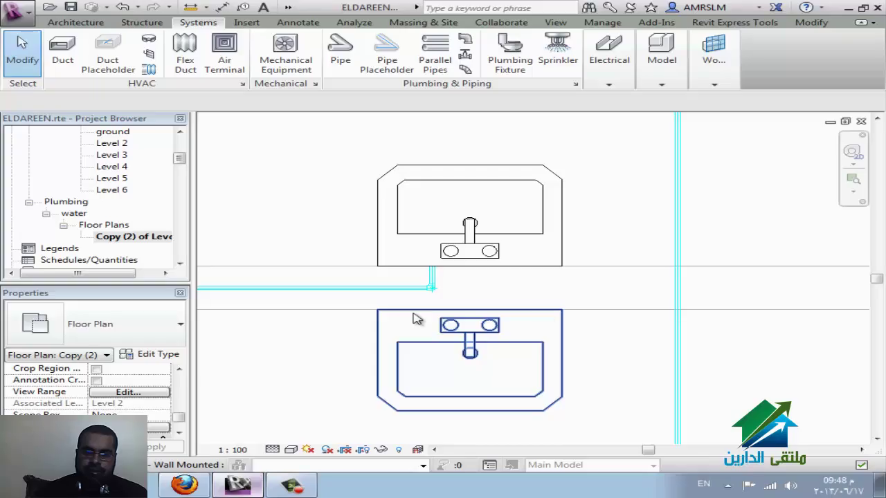
{"action": "scroll", "coordinate": [553, 318], "scroll_direction": "up", "scroll_amount": 2}
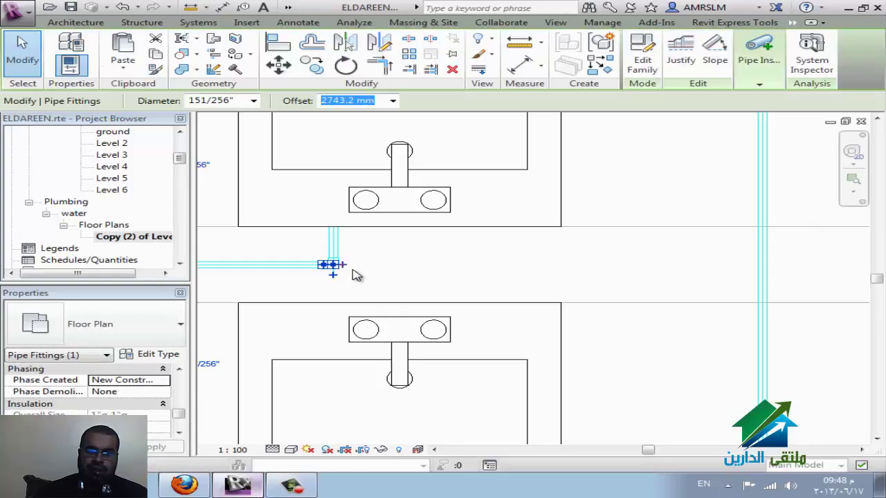
{"action": "left_click", "coordinate": [343, 265]}
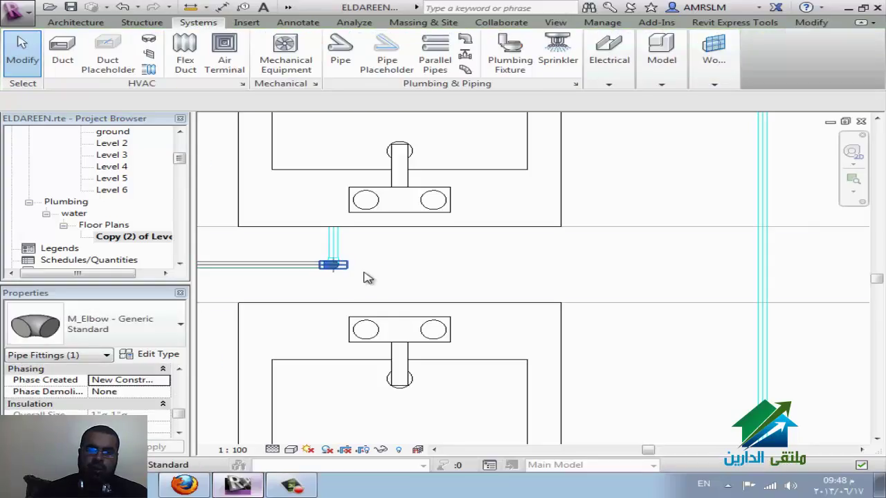
{"action": "left_click", "coordinate": [347, 265]}
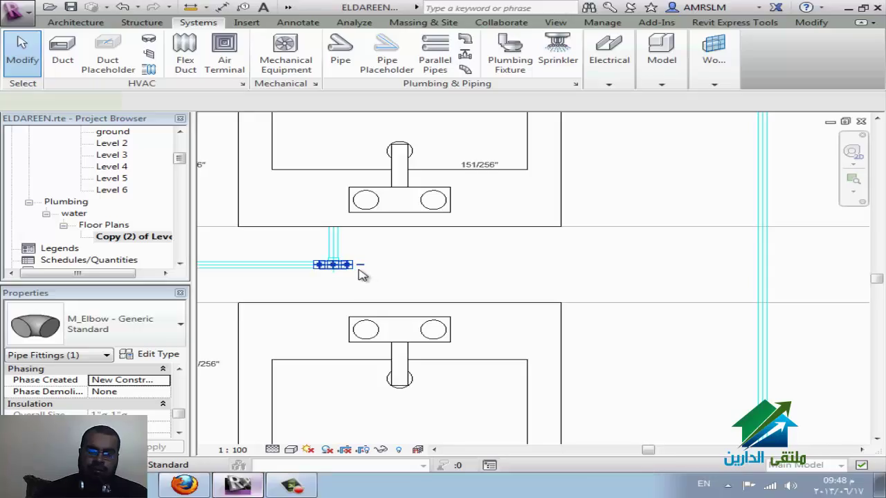
{"action": "right_click", "coordinate": [351, 267]}
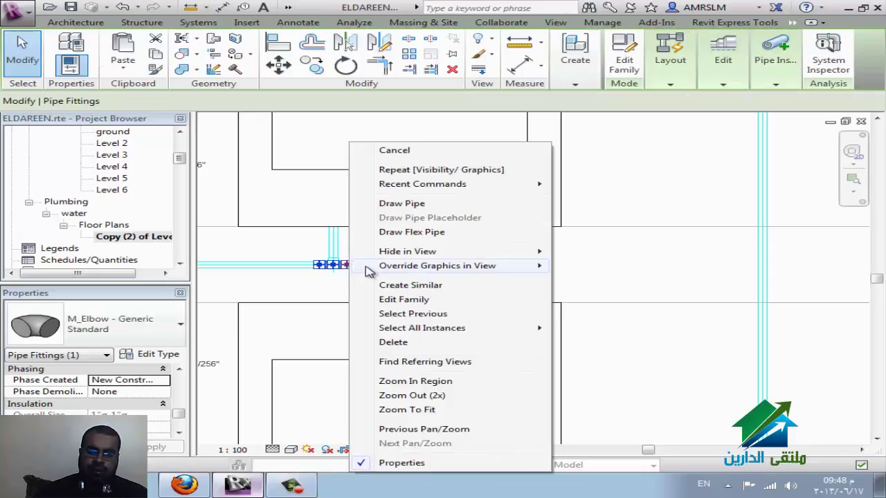
{"action": "left_click", "coordinate": [401, 204]}
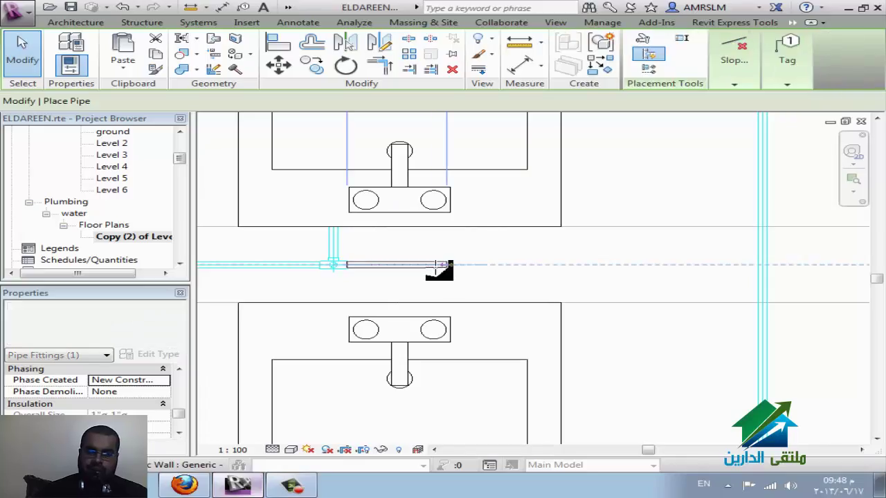
{"action": "left_click", "coordinate": [431, 265]}
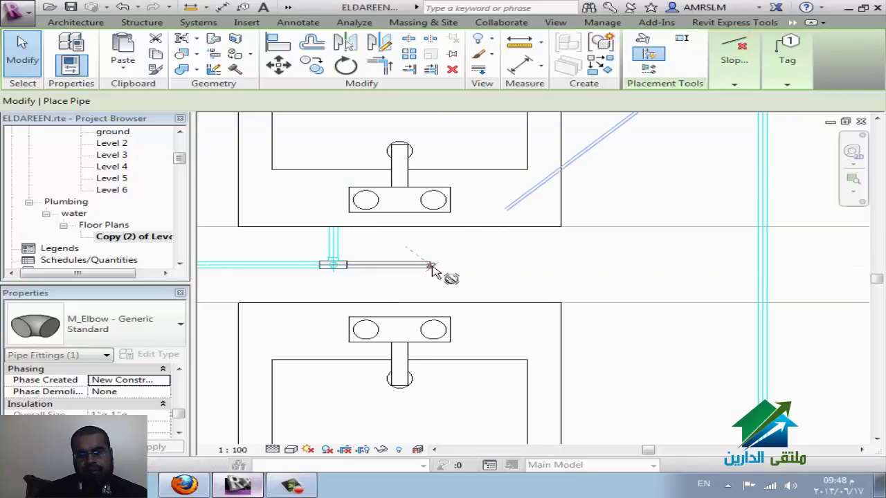
{"action": "key", "text": "Escape"}
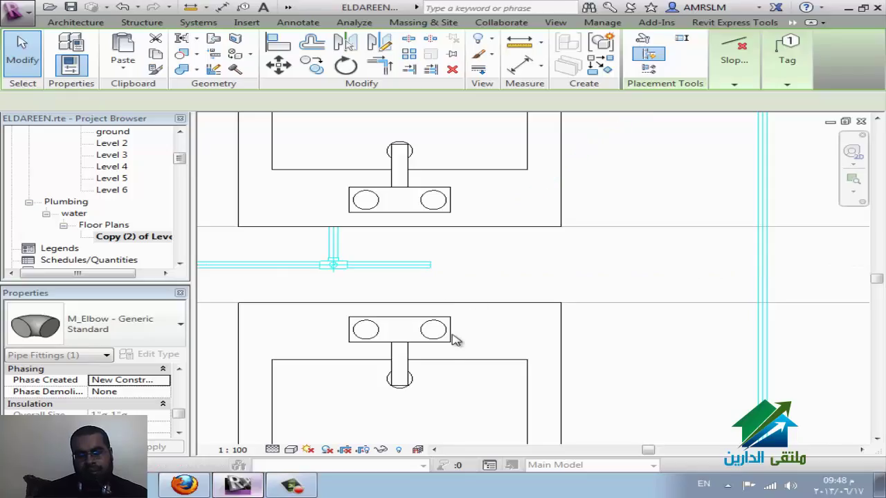
{"action": "key", "text": "Escape"}
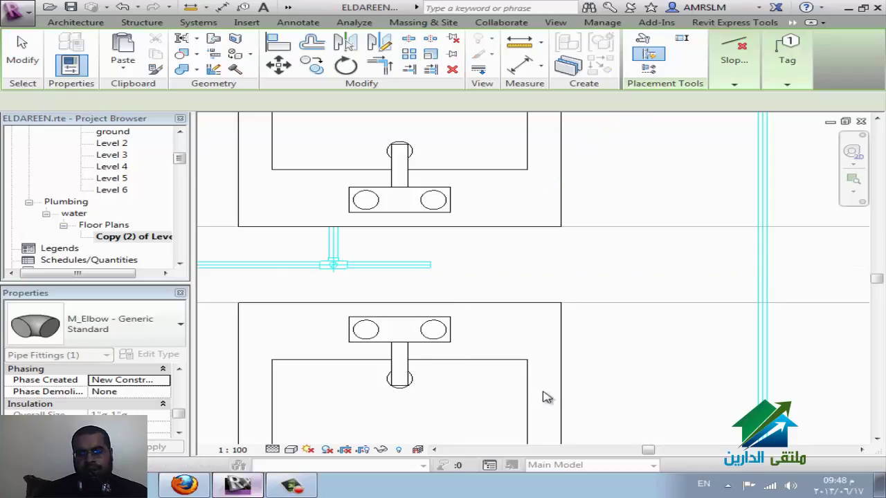
{"action": "key", "text": "Escape"}
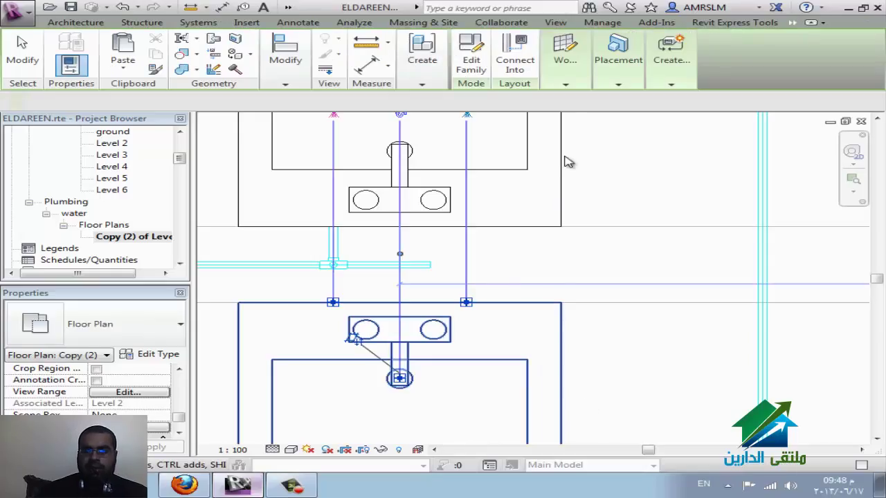
Connect the lower lavatory's Connector 1: Domestic Cold Water into the cyan pipe
{"action": "left_click", "coordinate": [516, 61]}
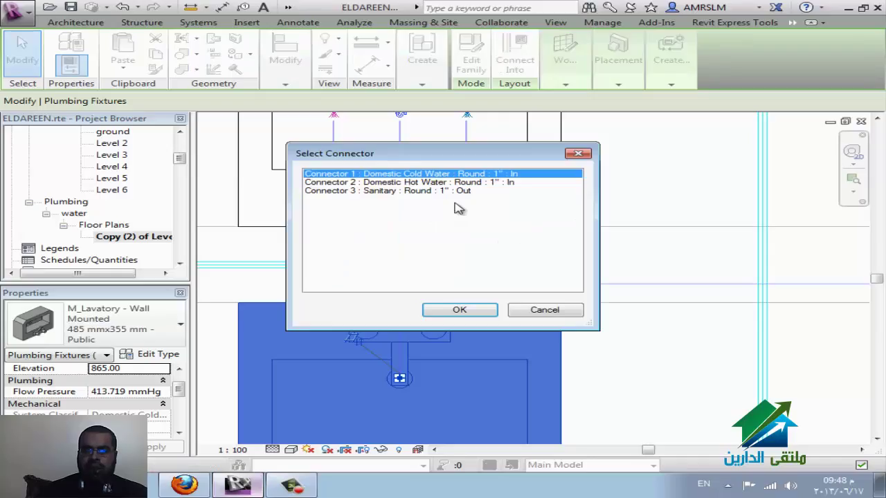
{"action": "left_click", "coordinate": [462, 310]}
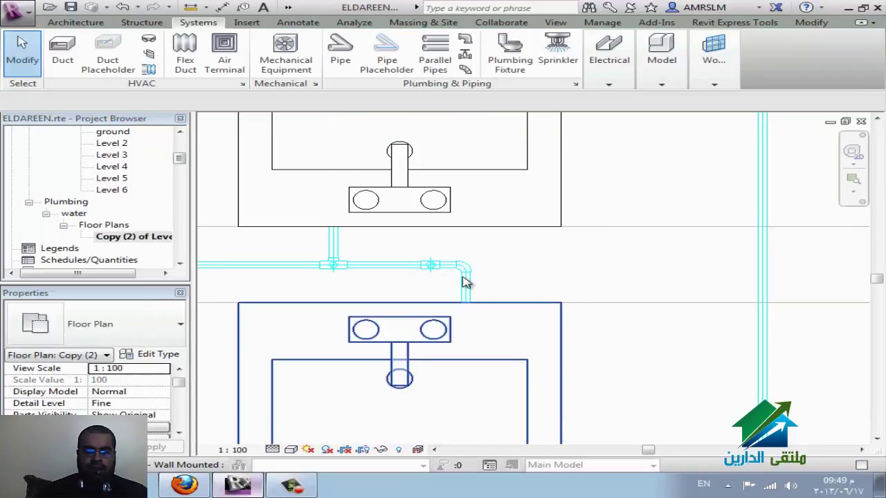
Delete the extra fitting, elbow and stub pipe at the lower lavatory's bend
{"action": "left_click_drag", "start_coordinate": [396, 286], "coordinate": [526, 240]}
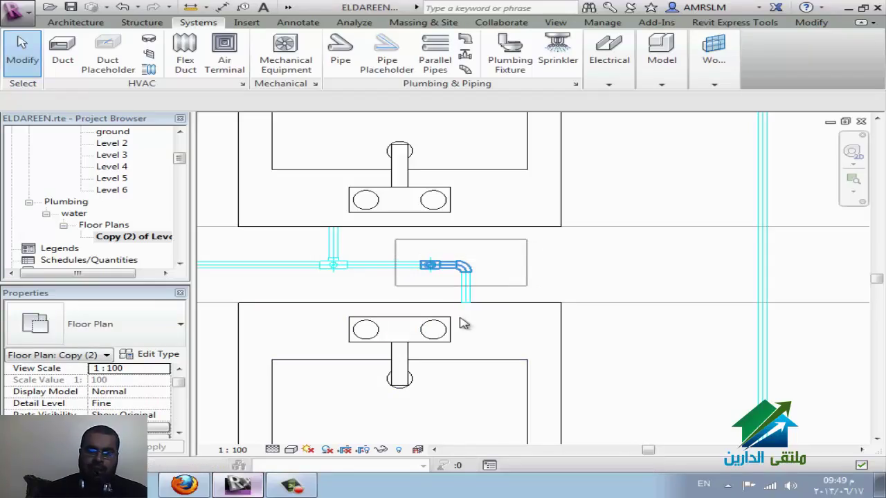
{"action": "key", "text": "Escape"}
{"action": "left_click", "coordinate": [443, 276]}
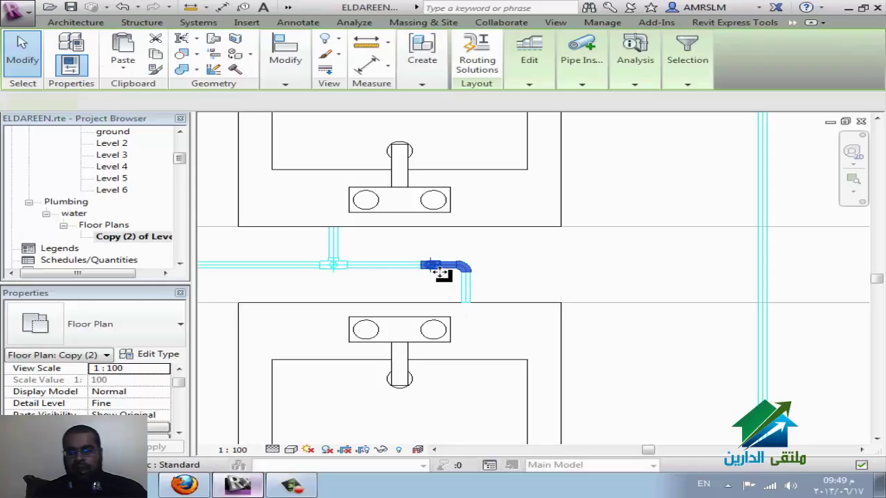
{"action": "left_click", "coordinate": [461, 283], "text": "ctrl"}
{"action": "left_click", "coordinate": [457, 283], "text": "ctrl"}
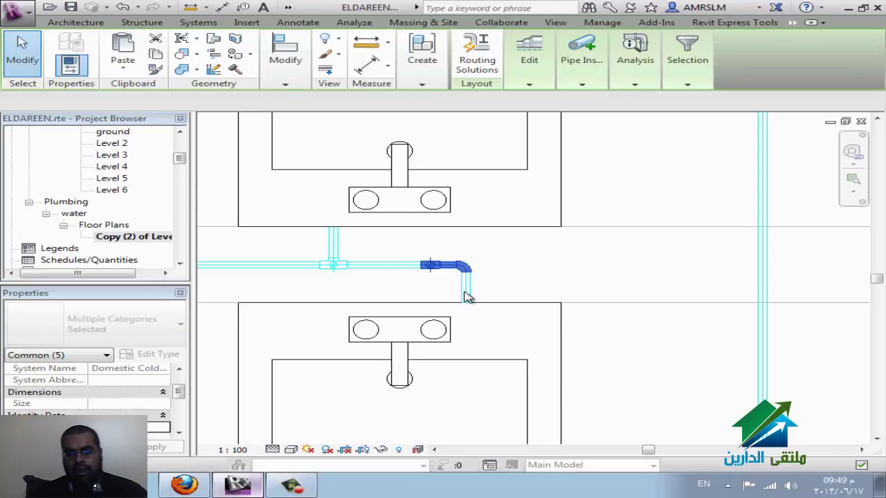
{"action": "key", "text": "Delete"}
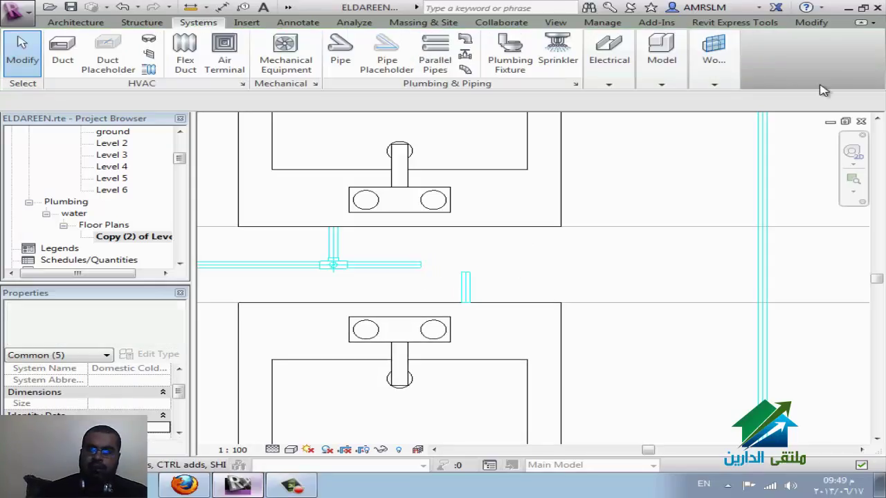
Join the vertical drop and horizontal cold pipe with Trim/Extend to Corner
{"action": "left_click", "coordinate": [818, 25]}
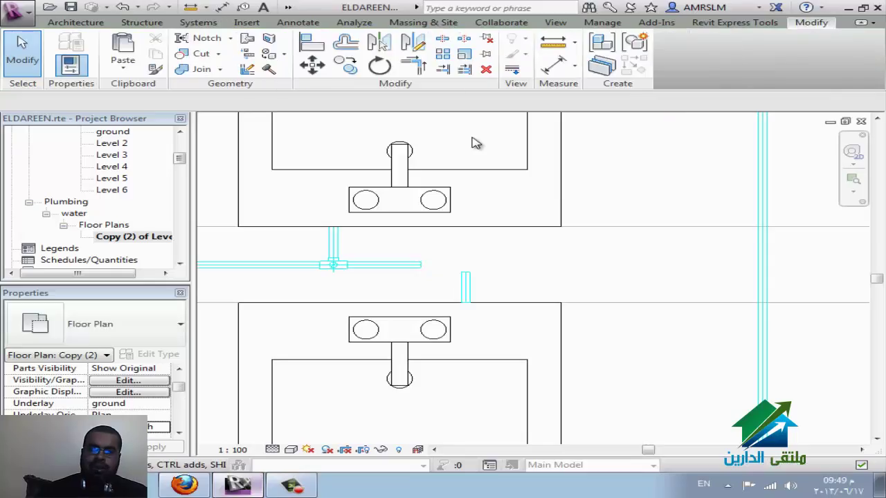
{"action": "left_click", "coordinate": [424, 72]}
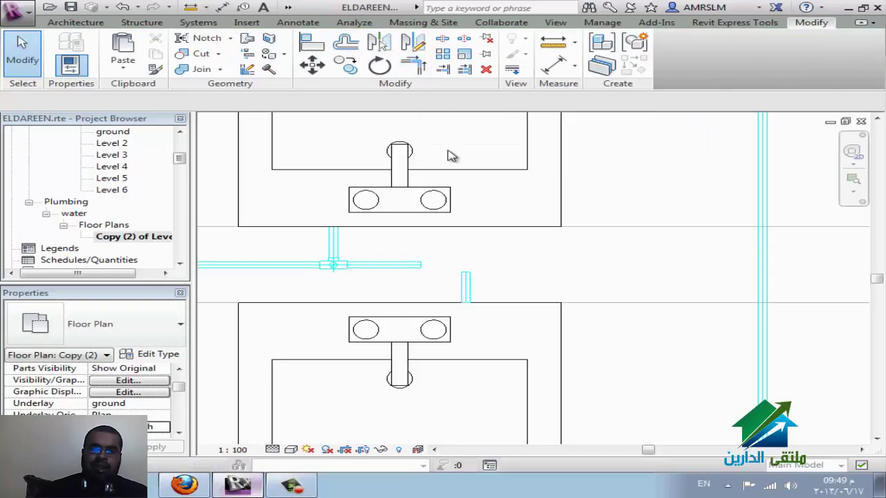
{"action": "left_click", "coordinate": [465, 287]}
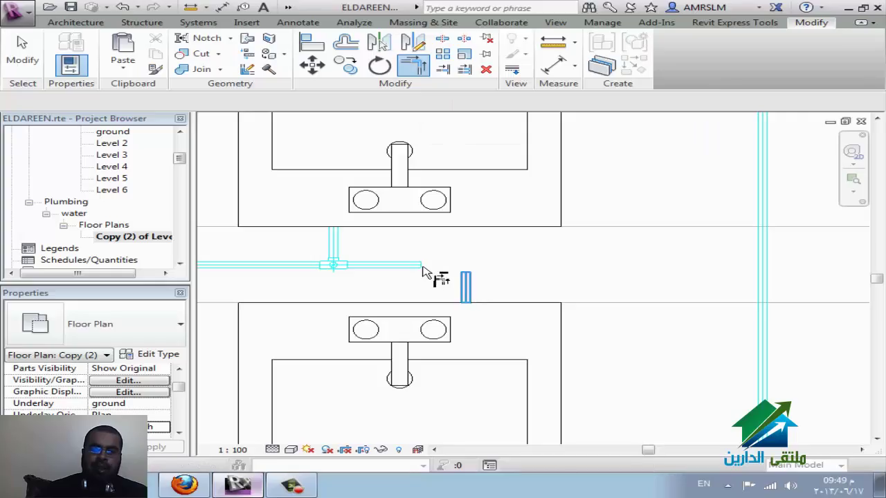
{"action": "left_click", "coordinate": [487, 302]}
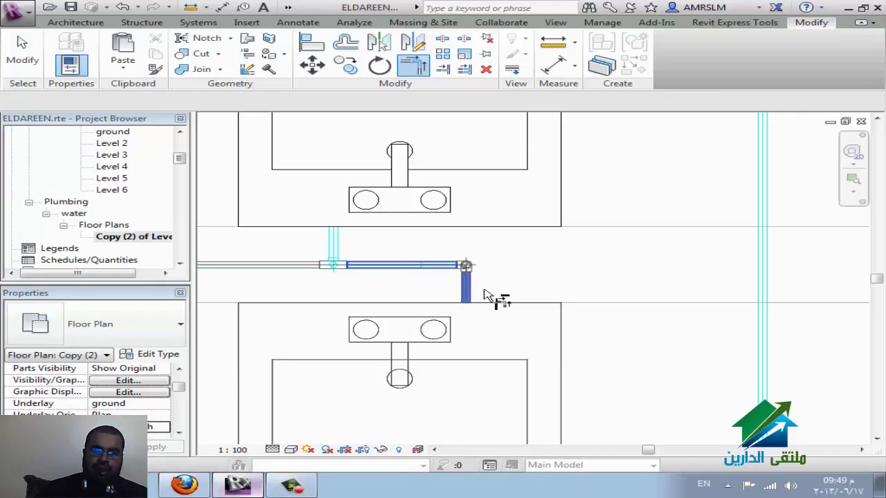
{"action": "key", "text": "Escape"}
{"action": "key", "text": "Escape"}
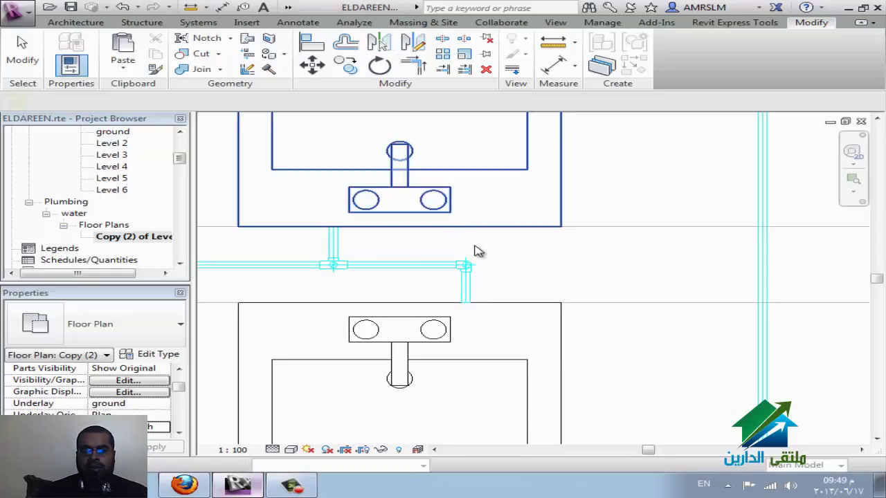
{"action": "left_click", "coordinate": [458, 229]}
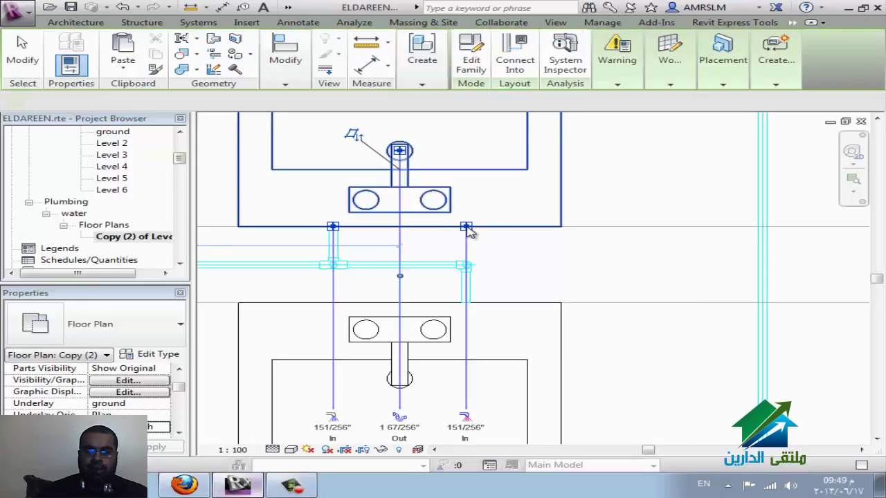
Draw a hot-water pipe leftward at 2743.2 mm offset from the upper lavatory, then select the lower lavatory
{"action": "right_click", "coordinate": [467, 232]}
{"action": "left_click", "coordinate": [524, 156]}
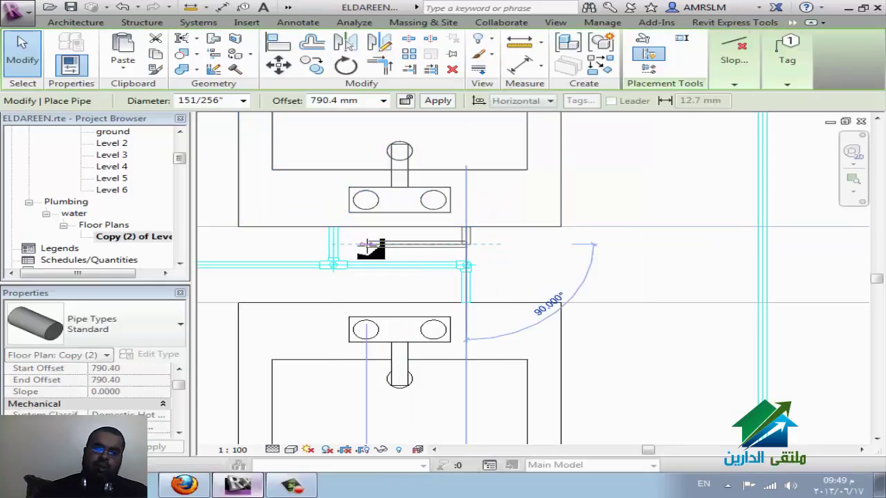
{"action": "left_click", "coordinate": [384, 101]}
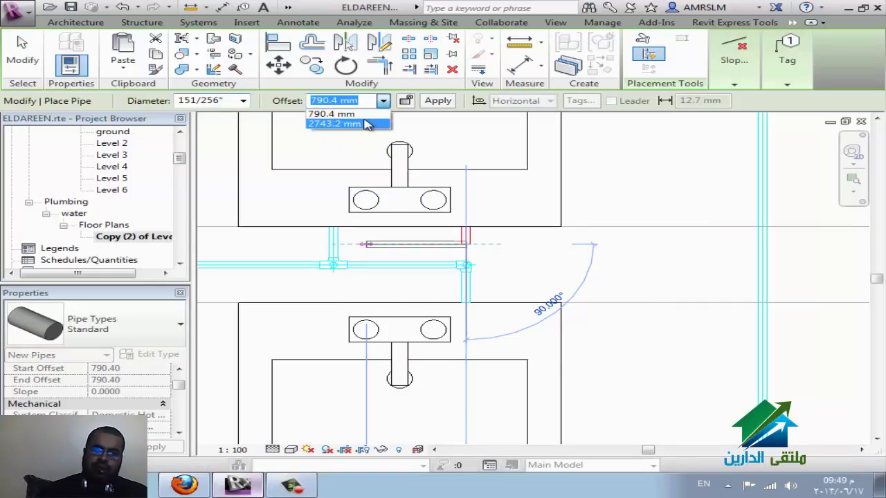
{"action": "key", "text": "Escape"}
{"action": "scroll", "coordinate": [530, 219], "scroll_direction": "down", "scroll_amount": 1}
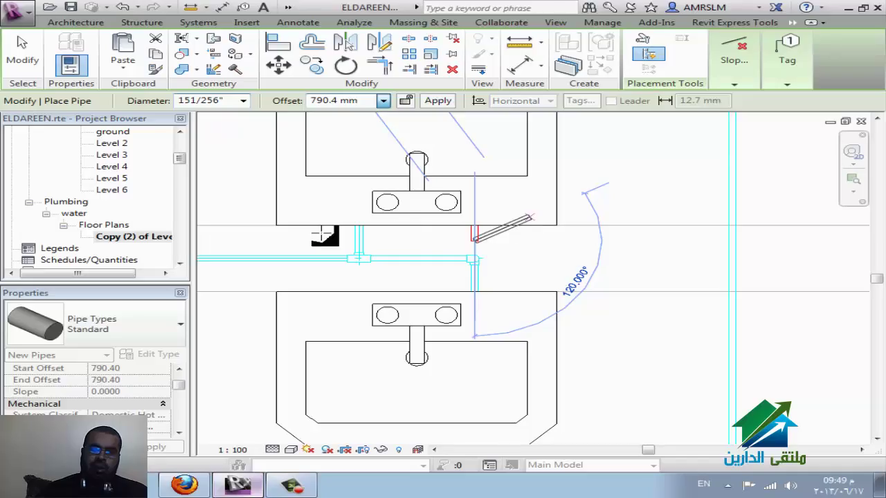
{"action": "scroll", "coordinate": [230, 239], "scroll_direction": "down", "scroll_amount": 1}
{"action": "left_click", "coordinate": [227, 236]}
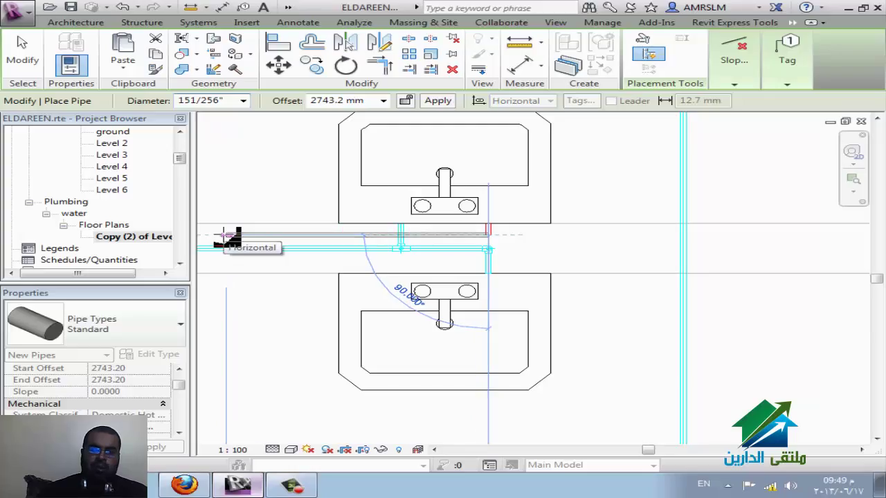
{"action": "left_click", "coordinate": [224, 236]}
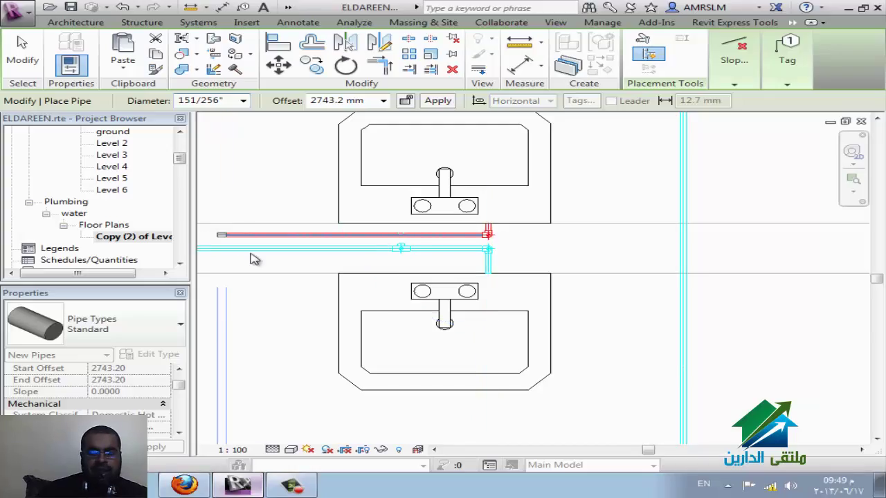
{"action": "key", "text": "Escape"}
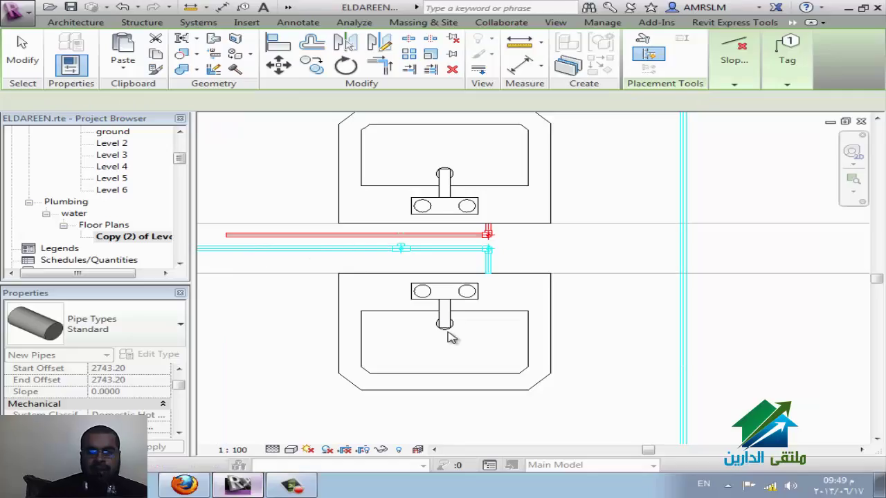
{"action": "key", "text": "Escape"}
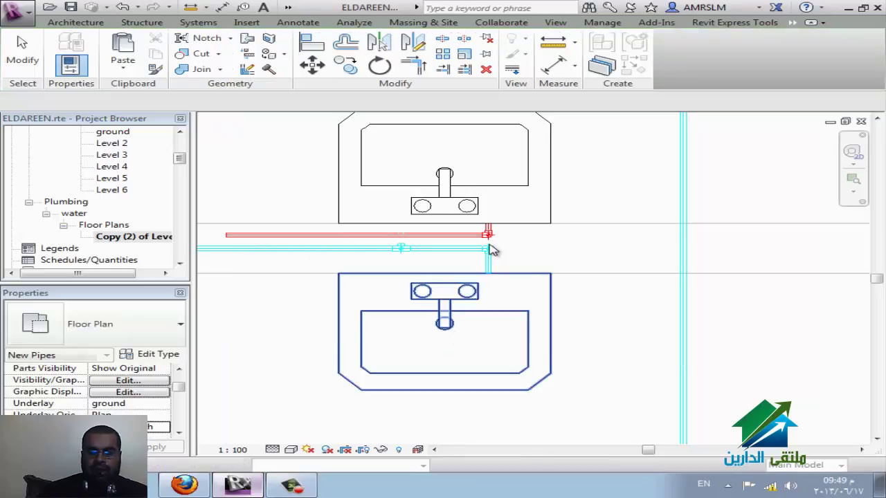
{"action": "left_click", "coordinate": [525, 269]}
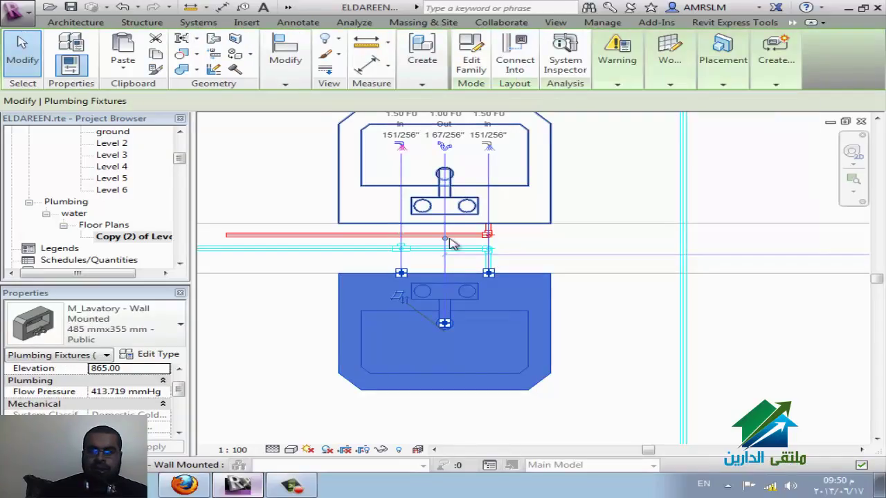
Draw a short hot-water stub with an elbow from the lower lavatory's connector
{"action": "right_click", "coordinate": [402, 274]}
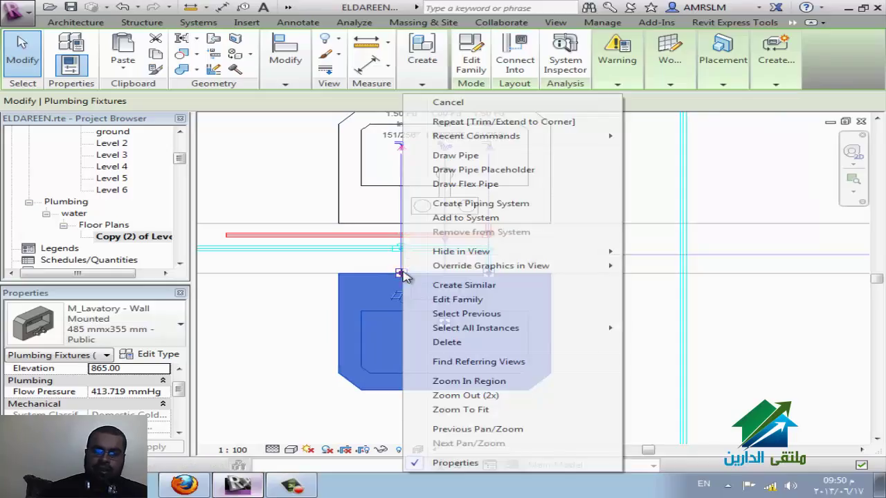
{"action": "left_click", "coordinate": [457, 156]}
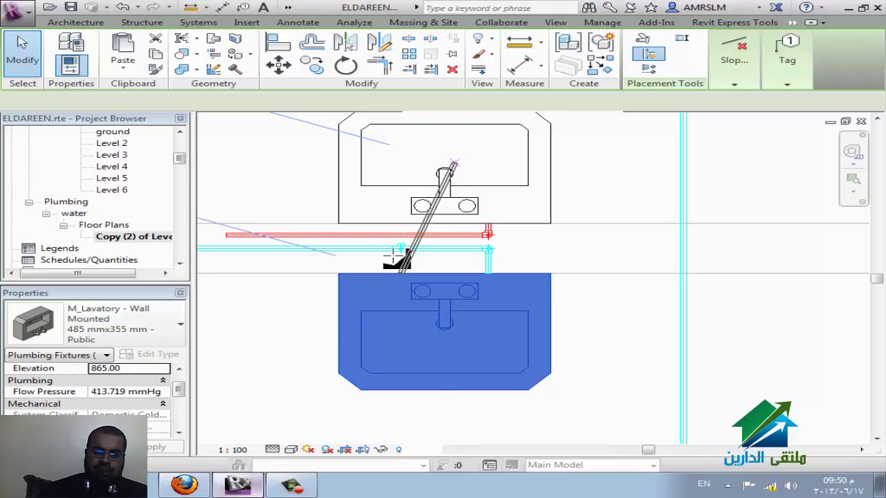
{"action": "scroll", "coordinate": [392, 256], "scroll_direction": "up", "scroll_amount": 2}
{"action": "left_click", "coordinate": [412, 261]}
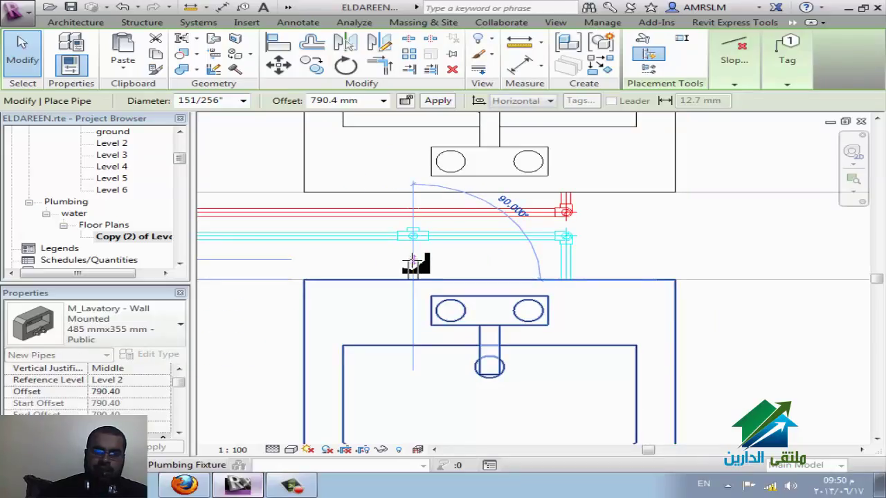
{"action": "left_click", "coordinate": [453, 260]}
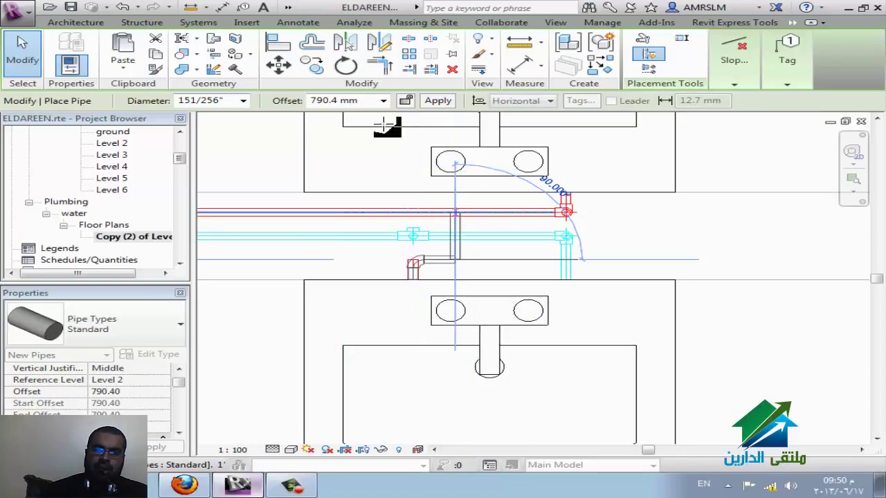
{"action": "left_click", "coordinate": [382, 101]}
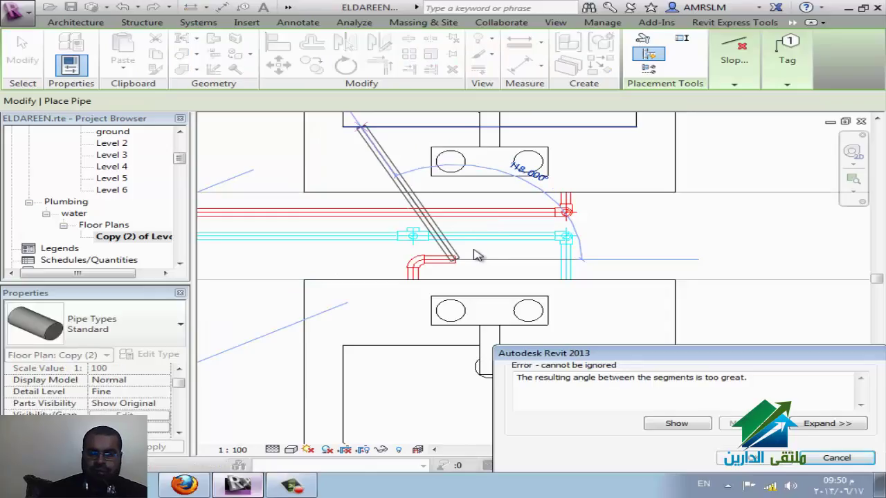
{"action": "key", "text": "Escape"}
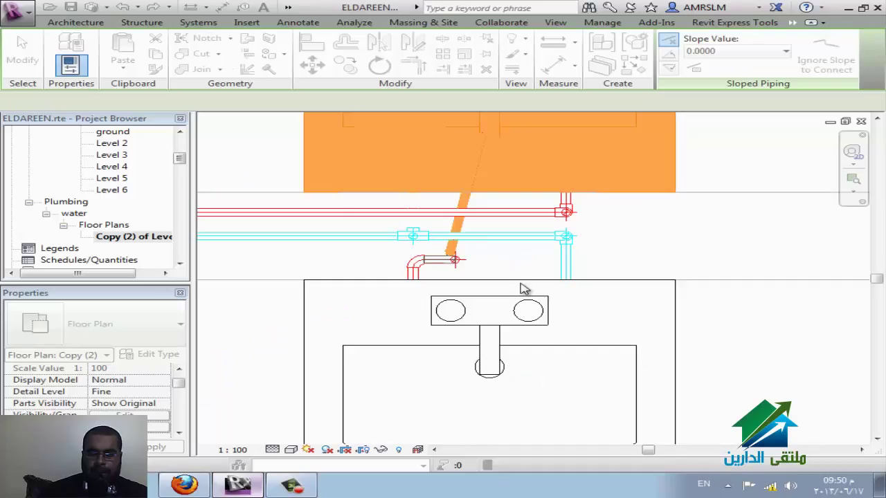
{"action": "key", "text": "p"}
{"action": "key", "text": "i"}
{"action": "left_click", "coordinate": [461, 265]}
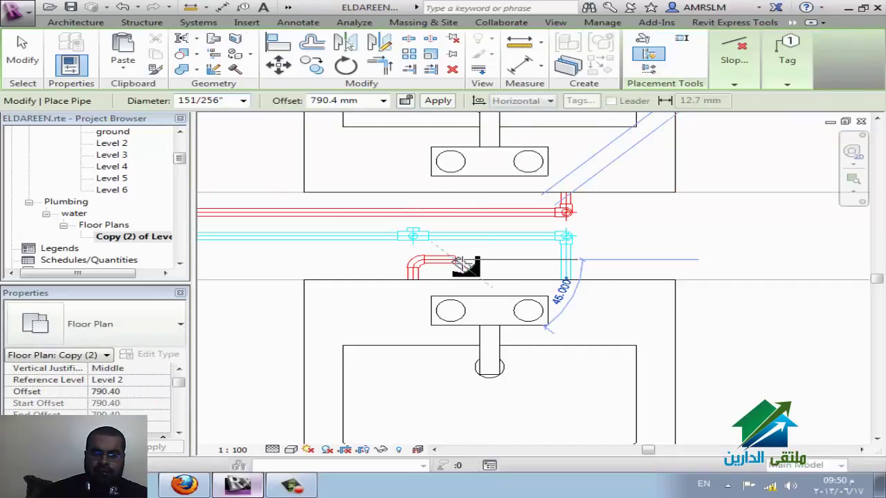
{"action": "key", "text": "Escape"}
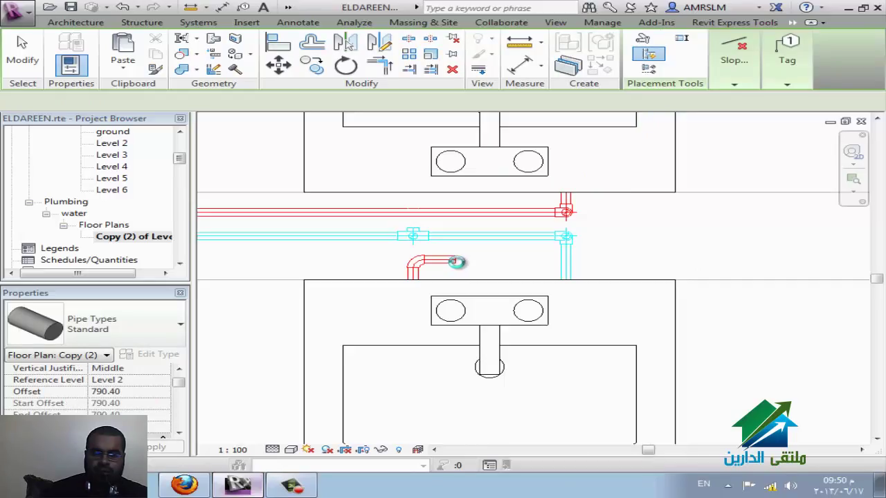
{"action": "key", "text": "Escape"}
Continue the stub as a riser at 2743.2 mm offset, tied into the red hot main
{"action": "left_click", "coordinate": [455, 261]}
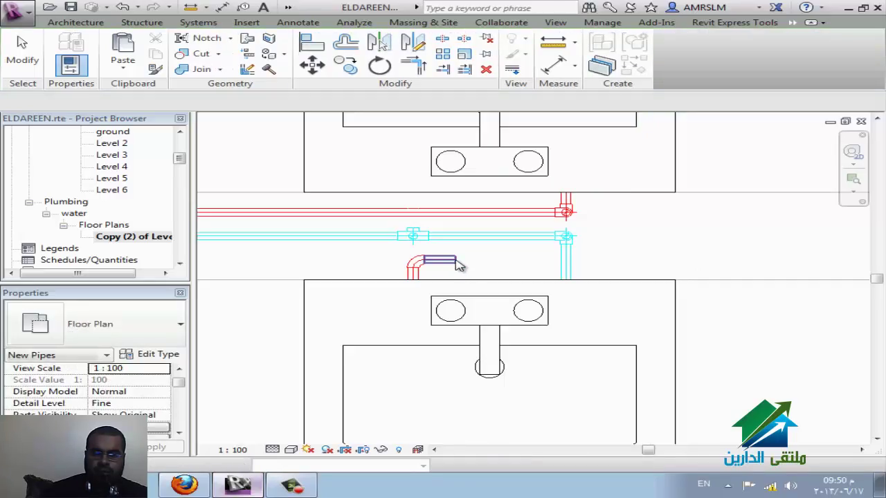
{"action": "left_click", "coordinate": [456, 262]}
{"action": "right_click", "coordinate": [458, 265]}
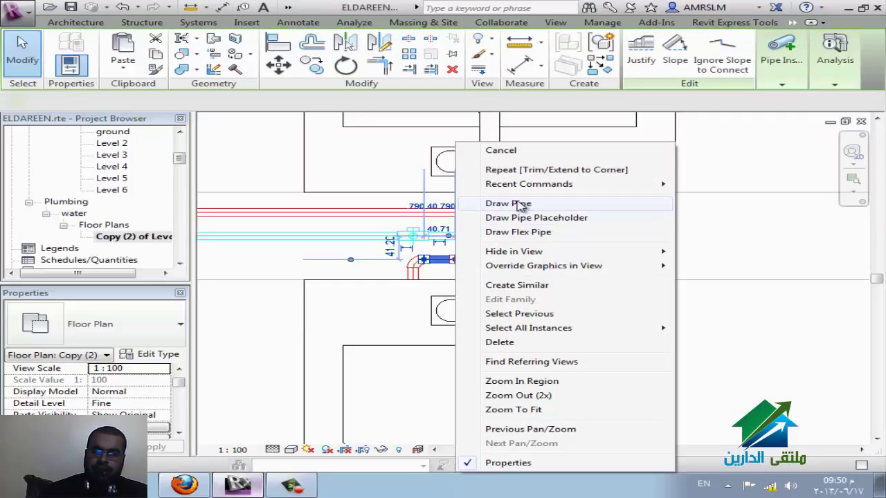
{"action": "left_click", "coordinate": [525, 260]}
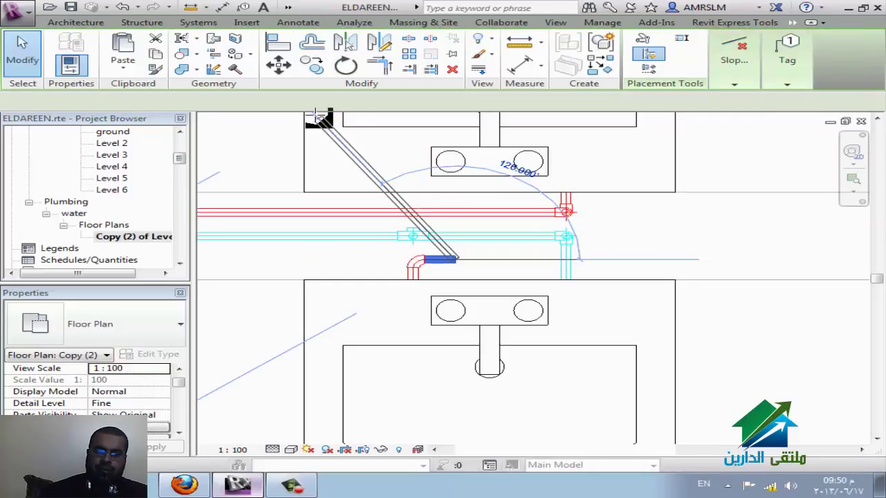
{"action": "left_click", "coordinate": [382, 101]}
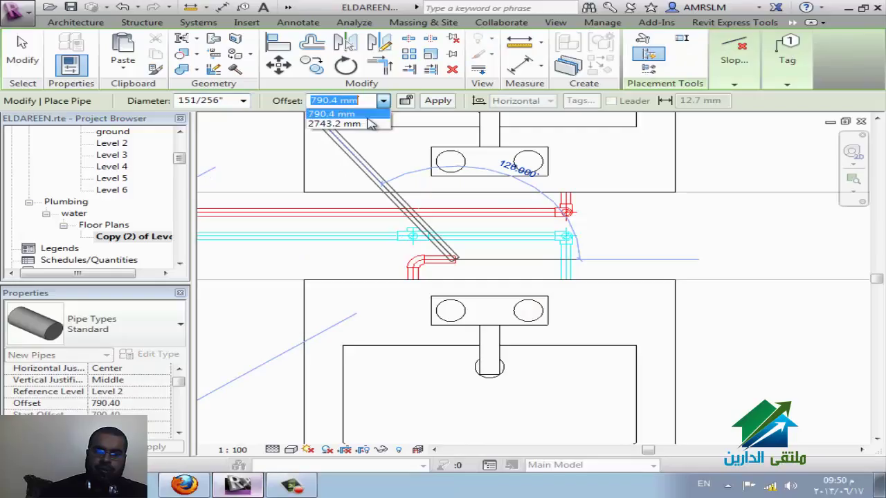
{"action": "left_click", "coordinate": [360, 124]}
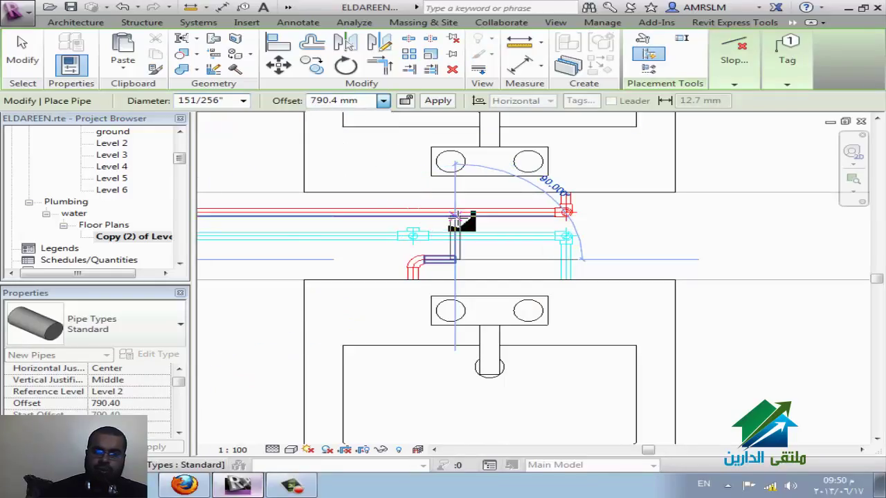
{"action": "left_click", "coordinate": [456, 213]}
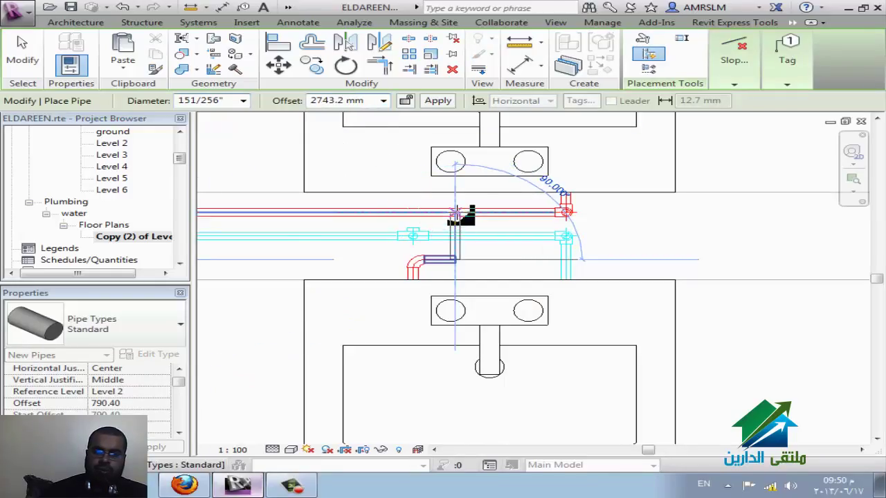
{"action": "left_click", "coordinate": [517, 209]}
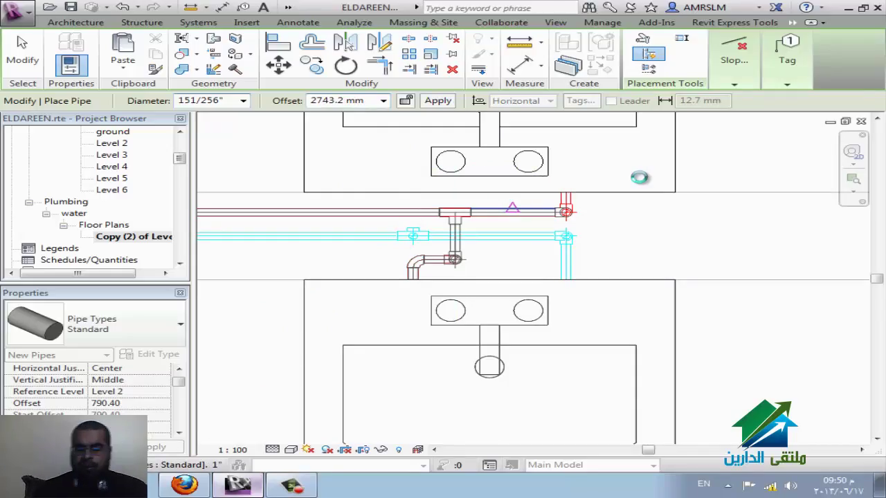
{"action": "key", "text": "Escape"}
{"action": "key", "text": "Escape"}
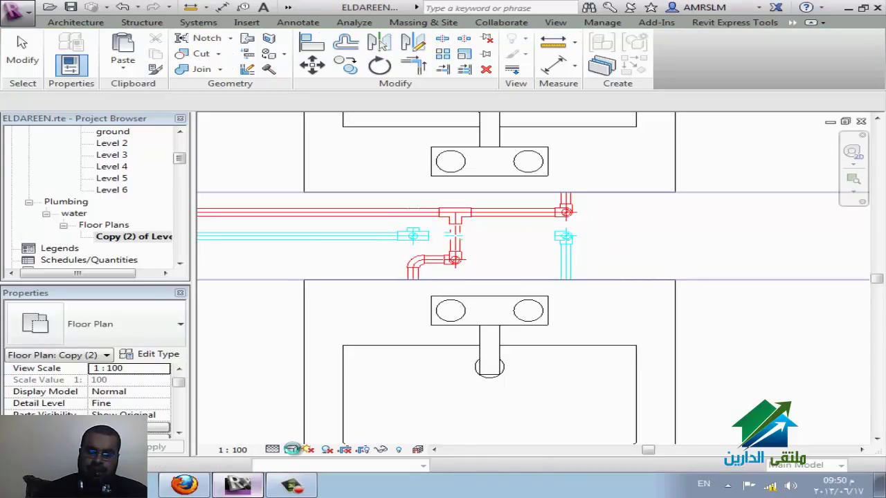
Zoom the plan to fit and switch to the live classroom in the browser
{"action": "key", "text": "z"}
{"action": "key", "text": "f"}
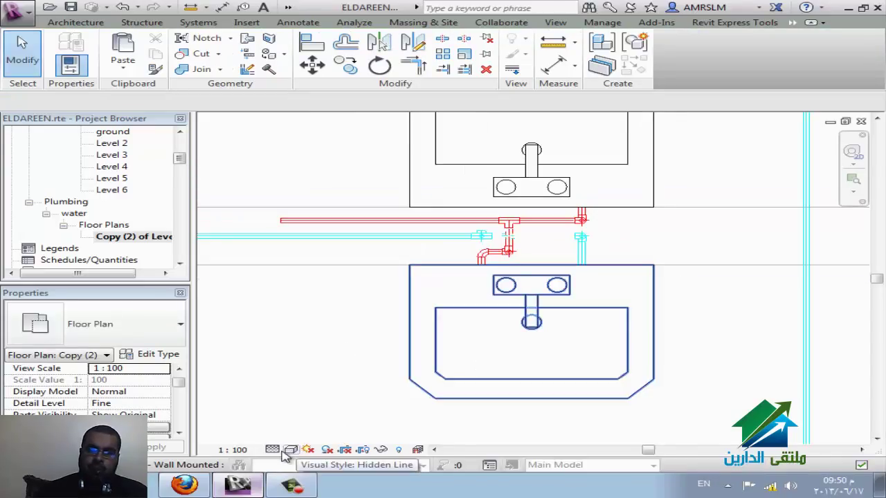
{"action": "left_click", "coordinate": [194, 492]}
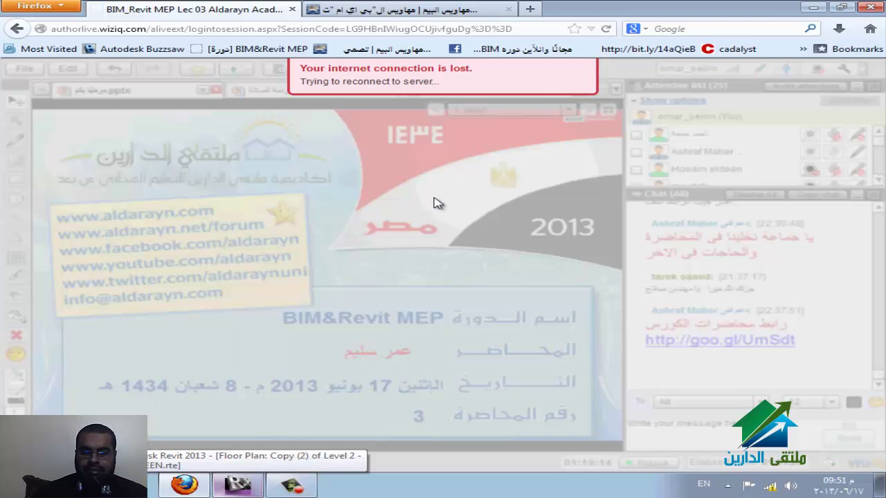
Bring the WizIQ classroom window forward to confirm the session has reconnected
{"action": "left_click", "coordinate": [291, 485]}
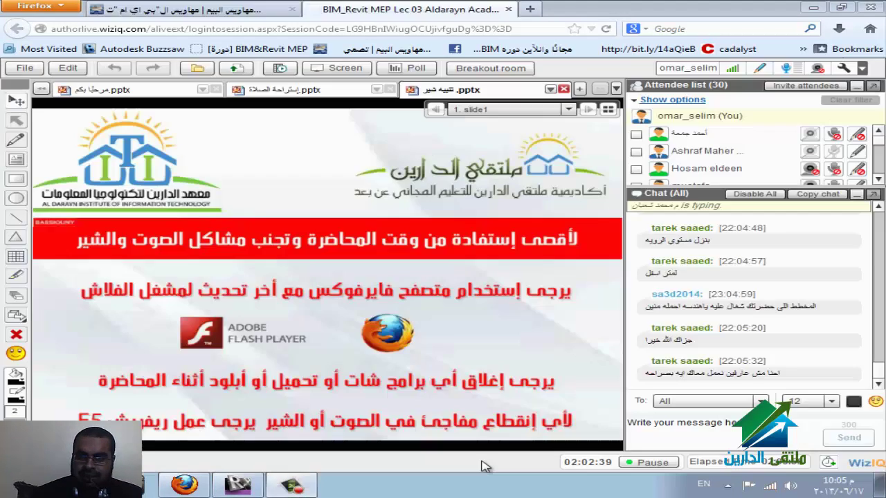
{"action": "left_click", "coordinate": [196, 489]}
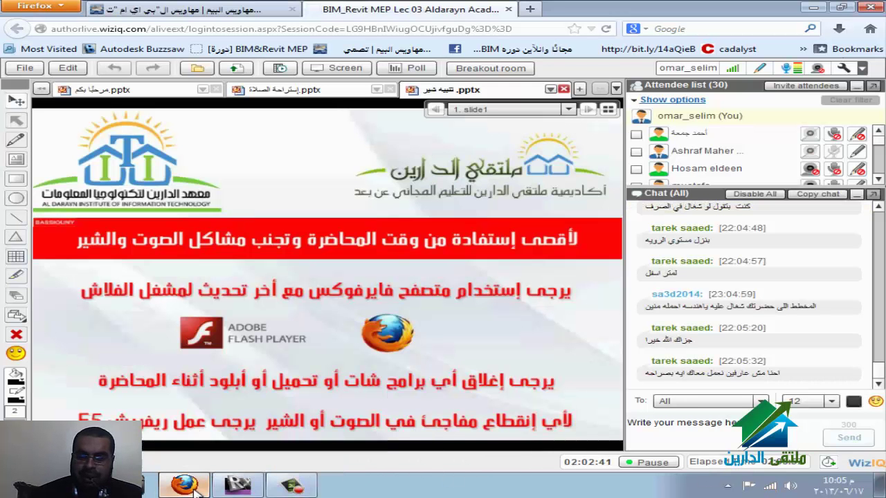
Start a pipe from the upper water closet's Connector 1: Domestic Cold Water at 688.2 mm offset
{"action": "left_click", "coordinate": [238, 485]}
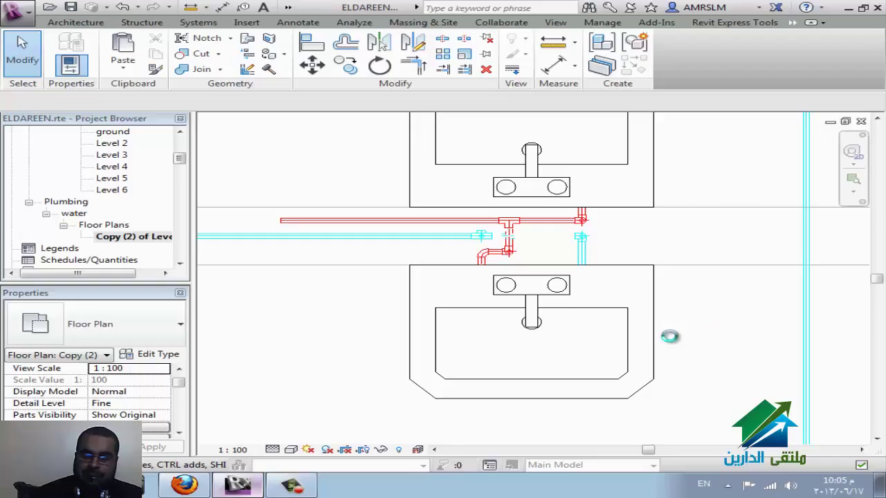
{"action": "scroll", "coordinate": [581, 339], "scroll_direction": "down", "scroll_amount": 3}
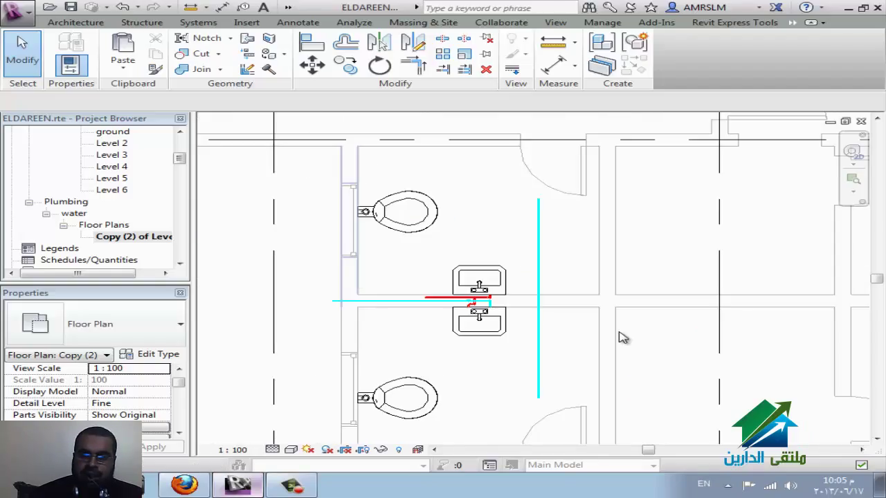
{"action": "scroll", "coordinate": [429, 239], "scroll_direction": "up", "scroll_amount": 2}
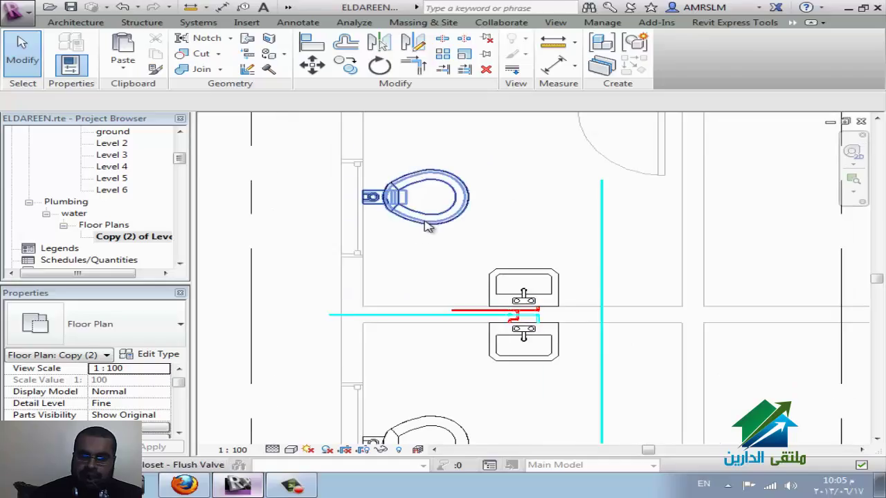
{"action": "left_click", "coordinate": [427, 227]}
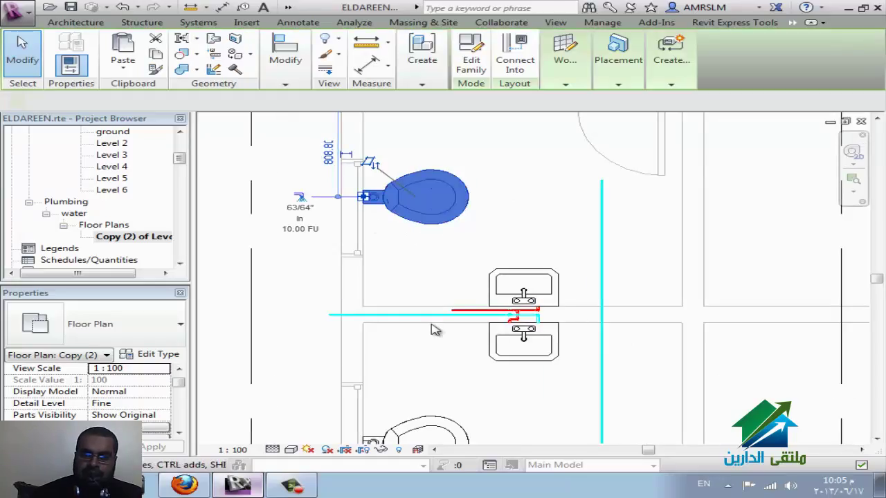
{"action": "left_click", "coordinate": [407, 214]}
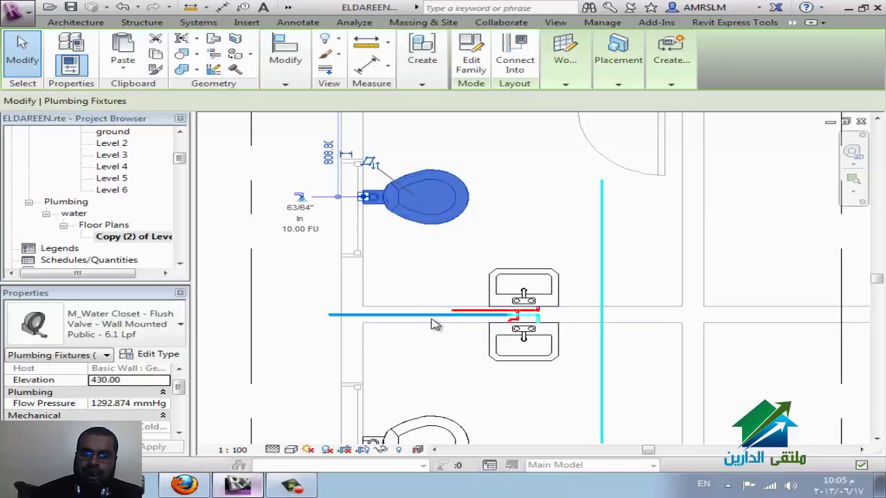
{"action": "right_click", "coordinate": [366, 199]}
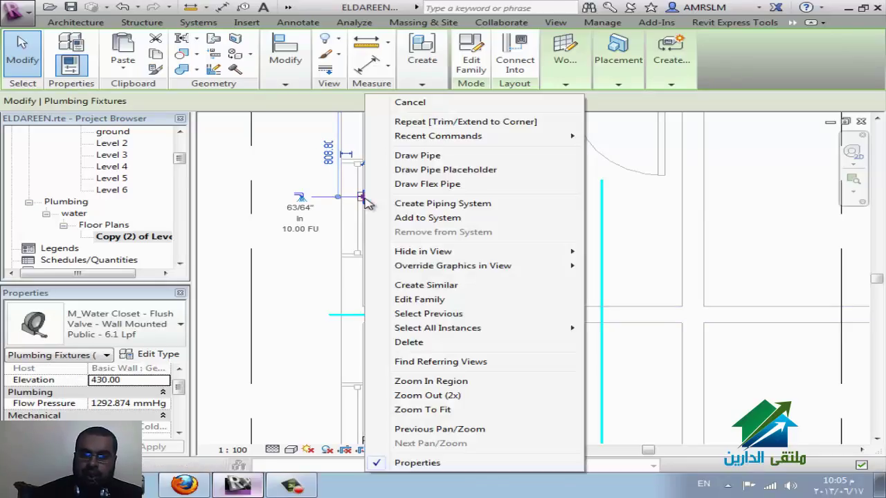
{"action": "left_click", "coordinate": [424, 157]}
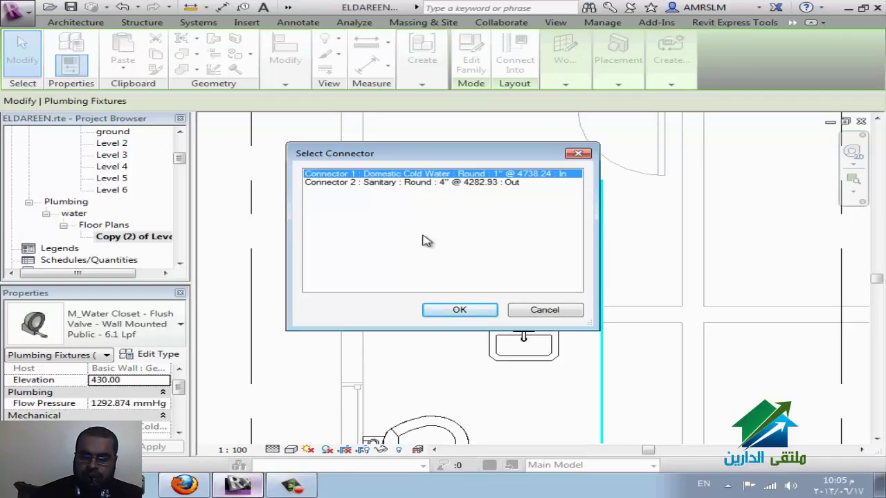
{"action": "left_click", "coordinate": [453, 309]}
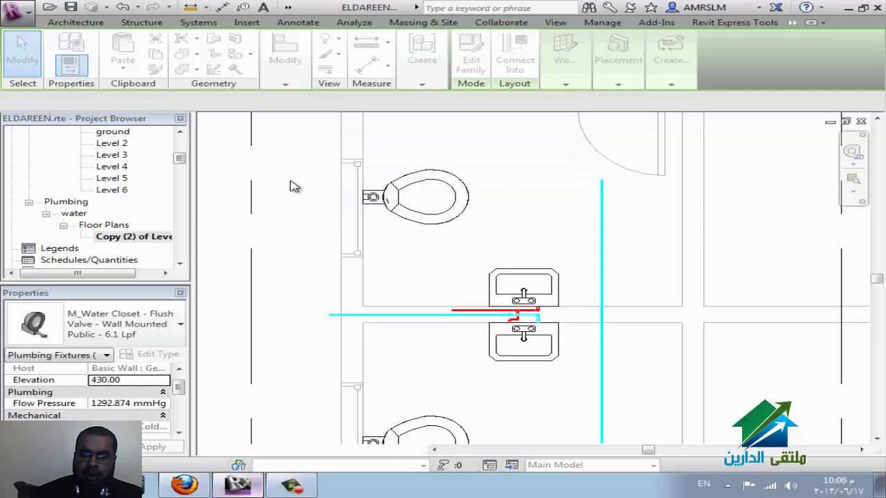
{"action": "left_click", "coordinate": [332, 204]}
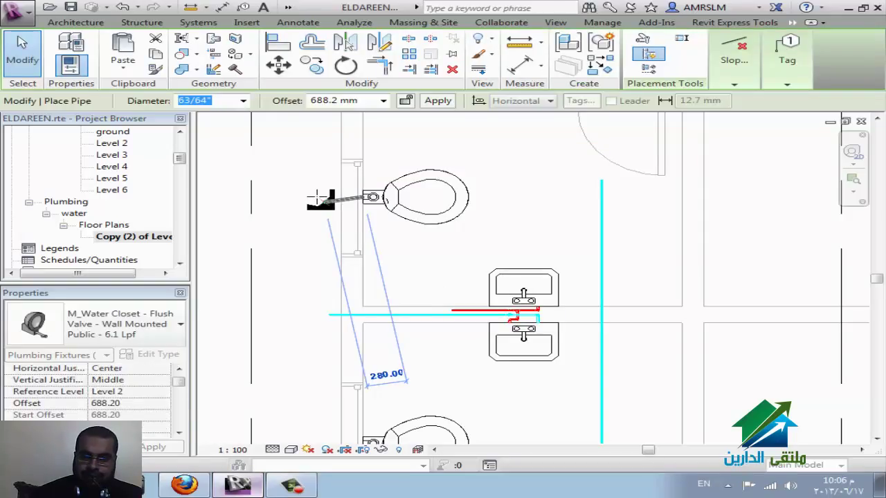
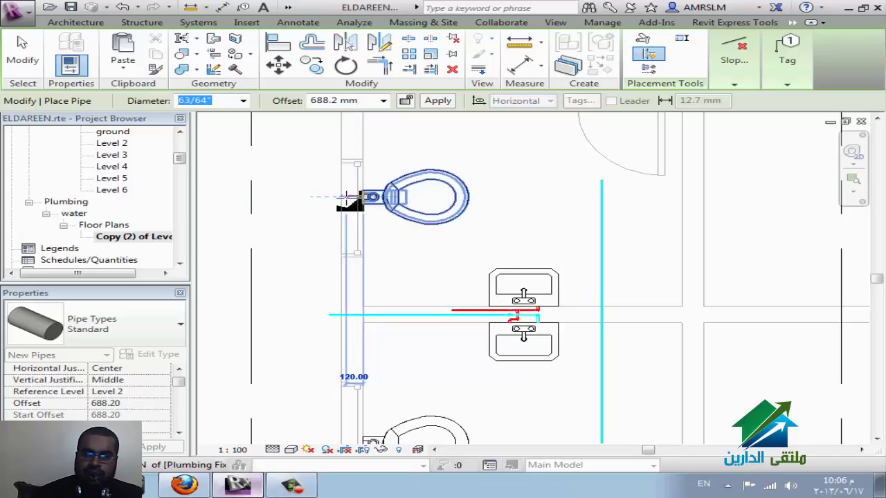
Draw a trial vertical pipe from the toilet down to the cyan pipe, then undo it
{"action": "left_click", "coordinate": [346, 197]}
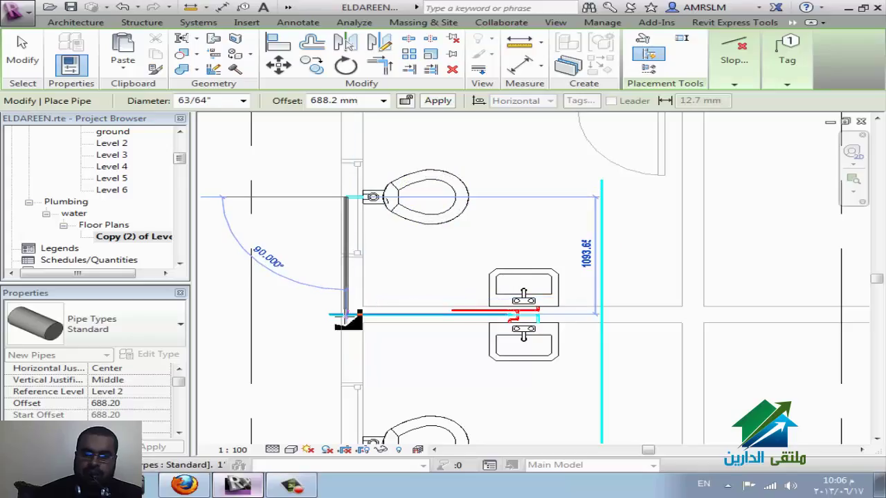
{"action": "left_click", "coordinate": [347, 317]}
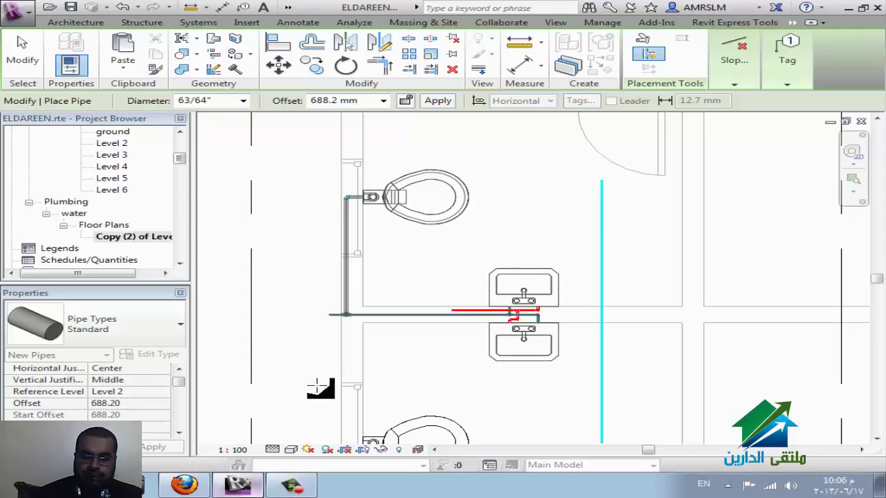
{"action": "key", "text": "Escape"}
{"action": "key", "text": "Escape"}
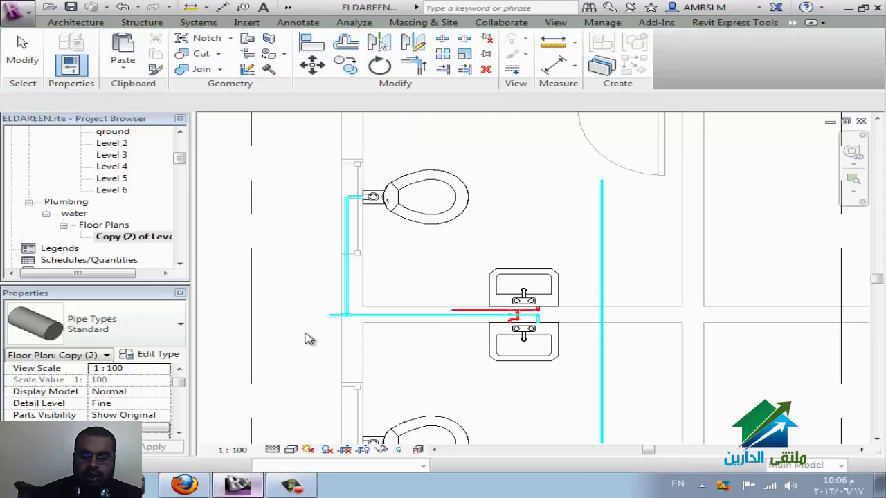
{"action": "key", "text": "Escape"}
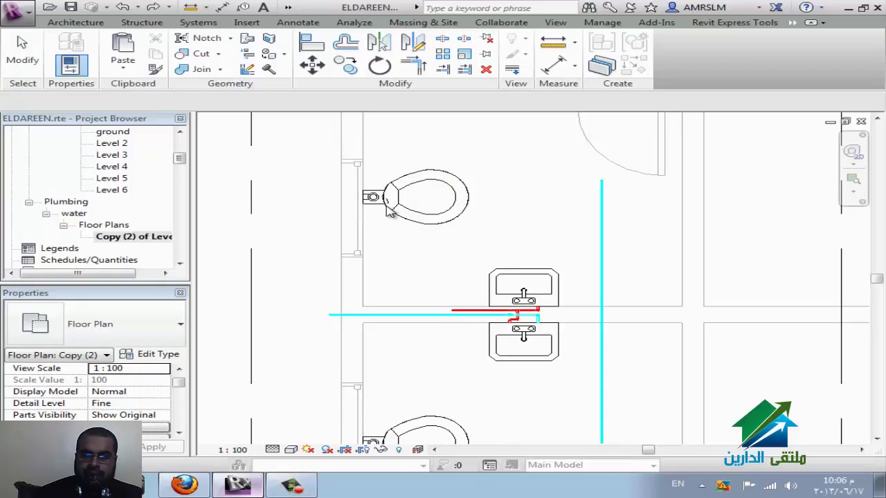
Begin connecting the wall-mounted toilet into the cyan pipe, then switch to the WizIQ classroom
{"action": "left_click", "coordinate": [442, 243]}
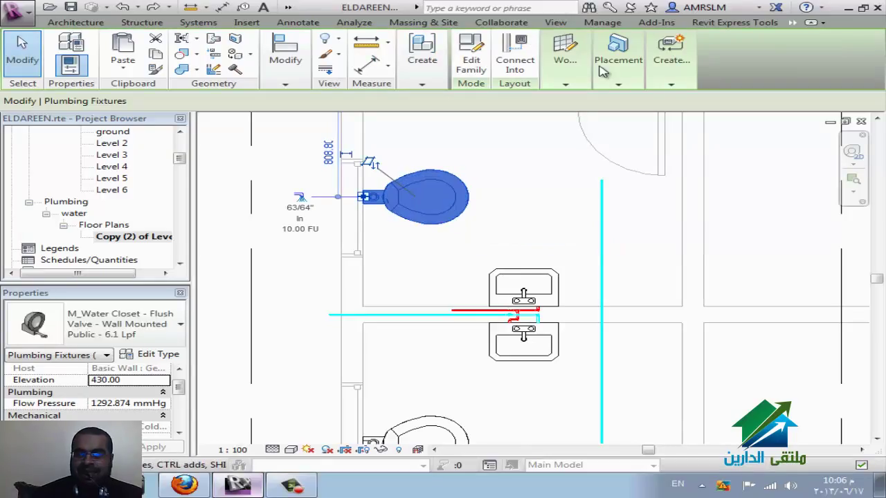
{"action": "left_click", "coordinate": [516, 59]}
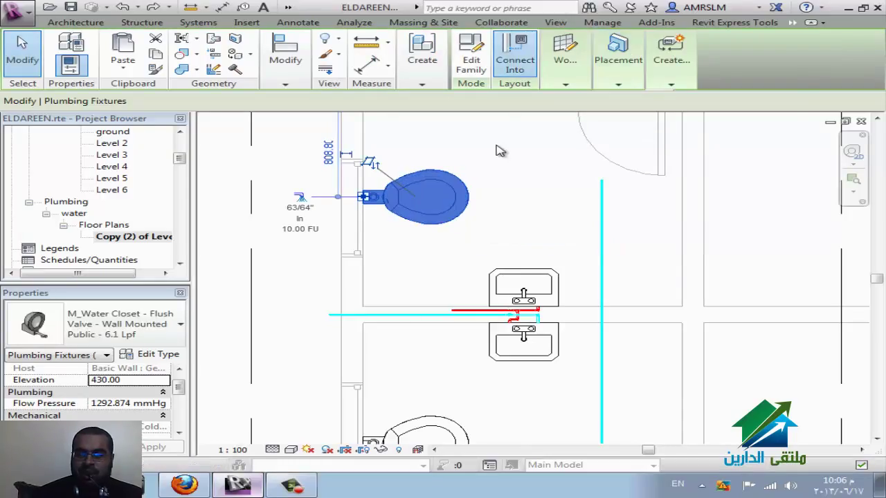
{"action": "left_click", "coordinate": [410, 315]}
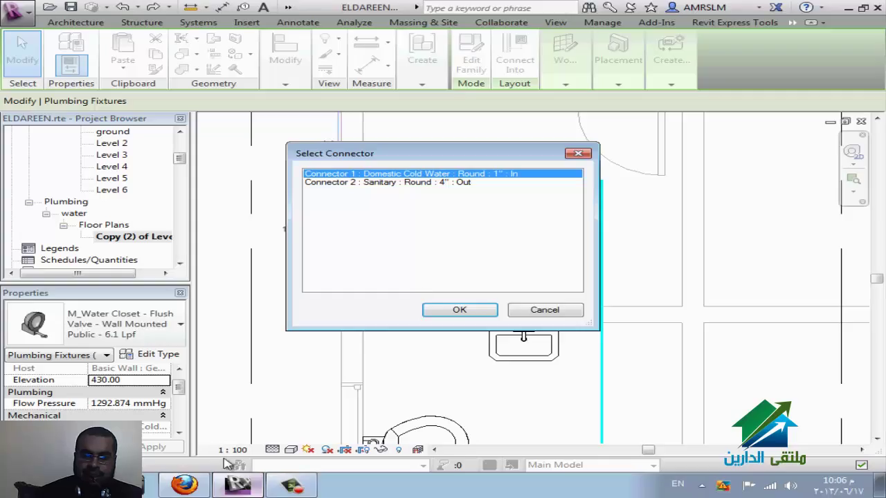
{"action": "left_click", "coordinate": [184, 484]}
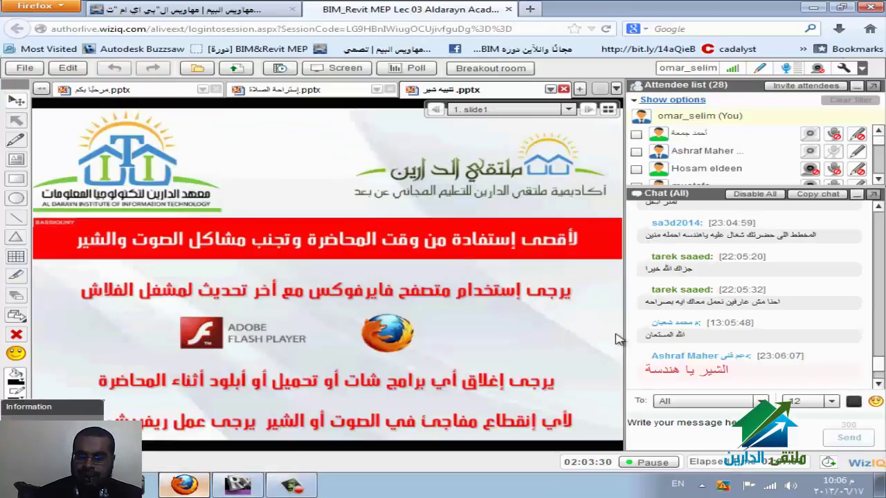
Start WizIQ desktop screen sharing, accepting and running the applet, then cancel Revit's connector choice
{"action": "left_click", "coordinate": [337, 68]}
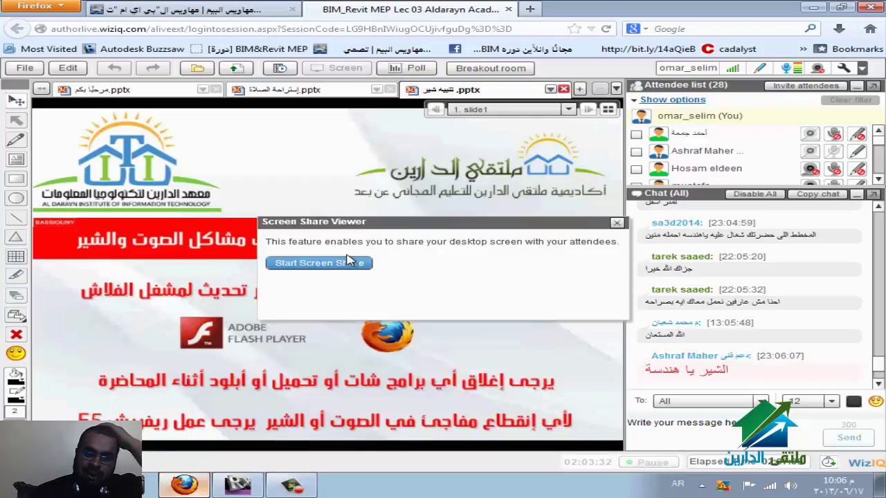
{"action": "left_click", "coordinate": [325, 271]}
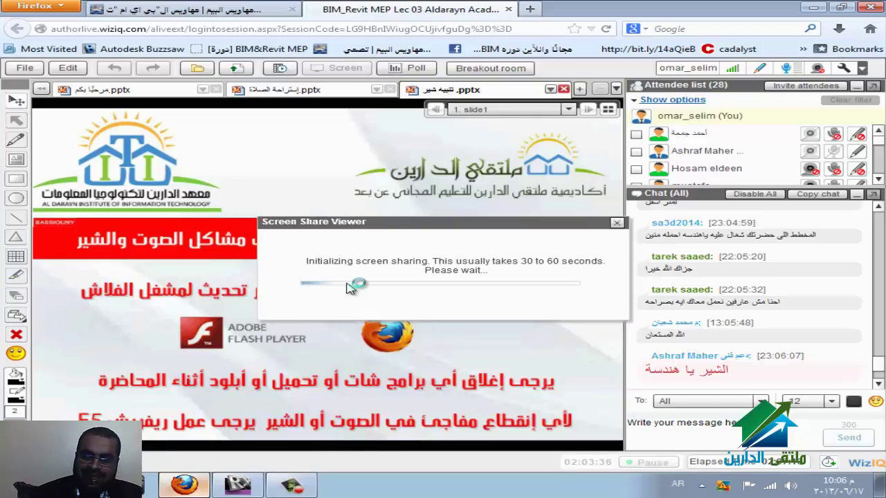
{"action": "left_click", "coordinate": [304, 487]}
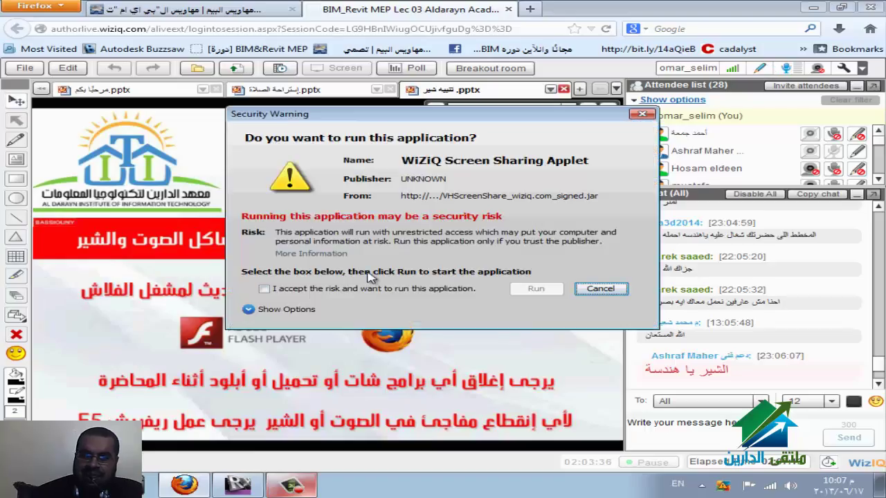
{"action": "left_click", "coordinate": [363, 288]}
{"action": "left_click", "coordinate": [537, 292]}
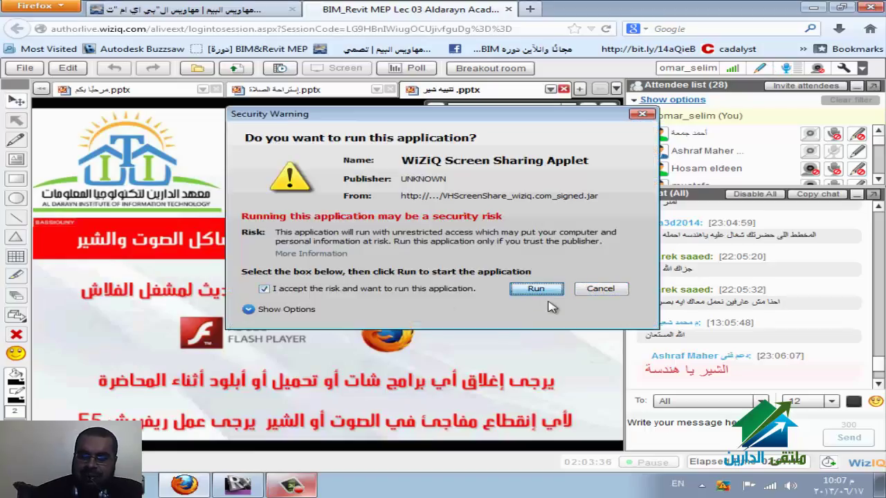
{"action": "left_click", "coordinate": [609, 263]}
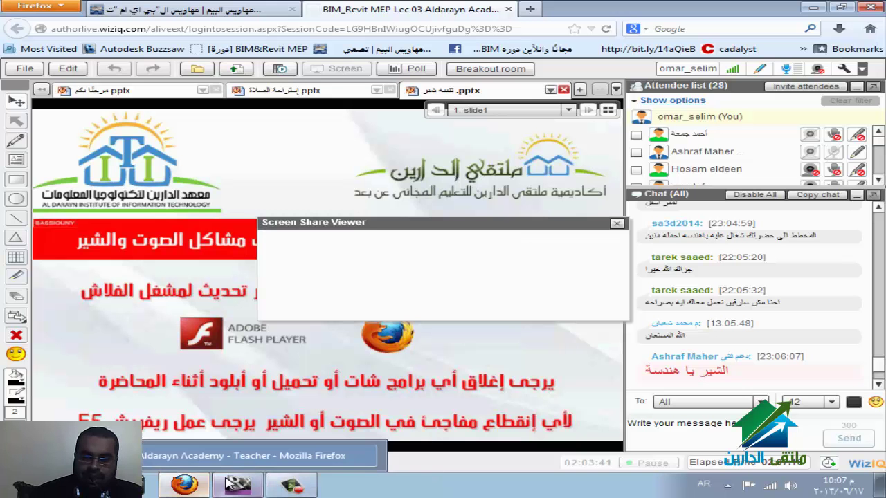
{"action": "left_click", "coordinate": [237, 485]}
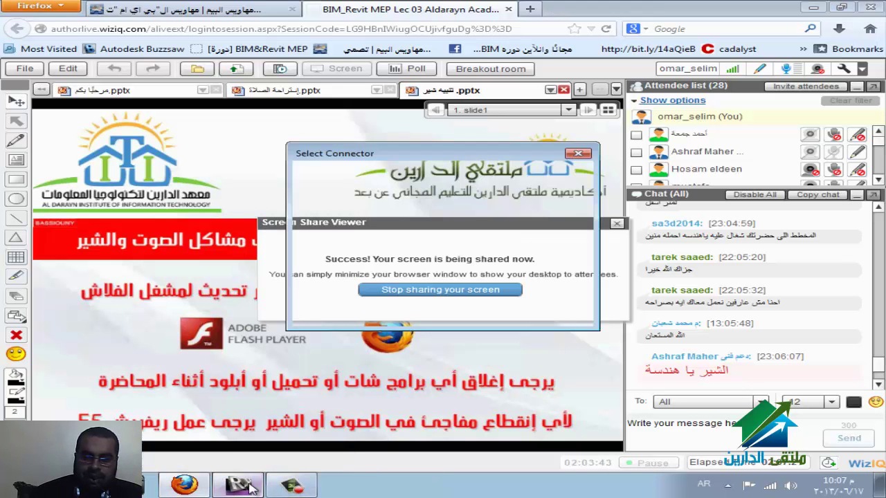
{"action": "left_click", "coordinate": [545, 311]}
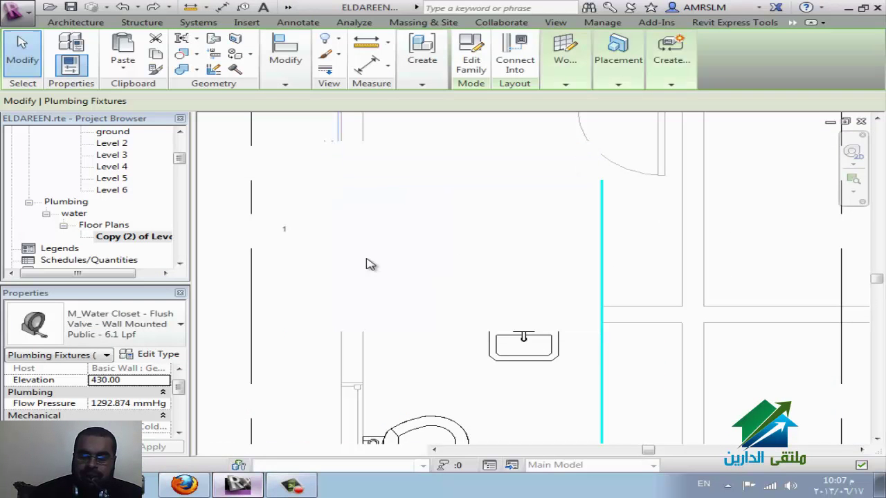
Start a Draw Pipe from the toilet's connector, confirming the Domestic Cold Water connector
{"action": "left_click", "coordinate": [465, 240]}
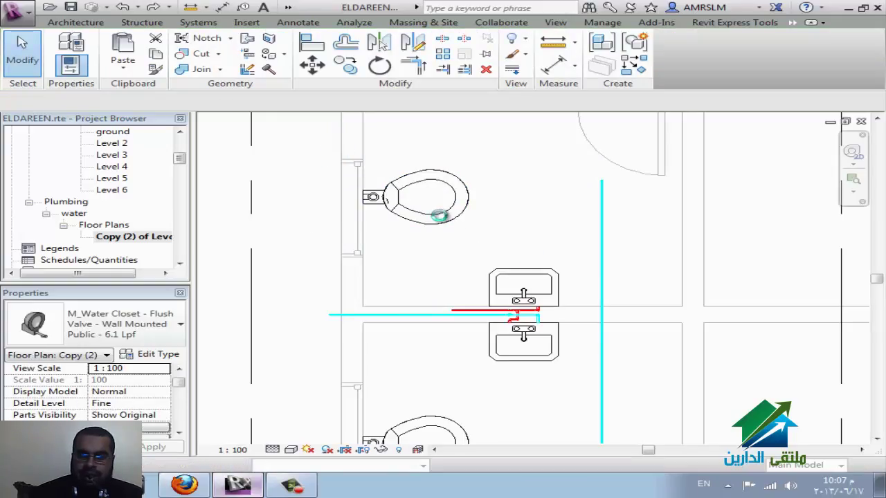
{"action": "left_click", "coordinate": [366, 200]}
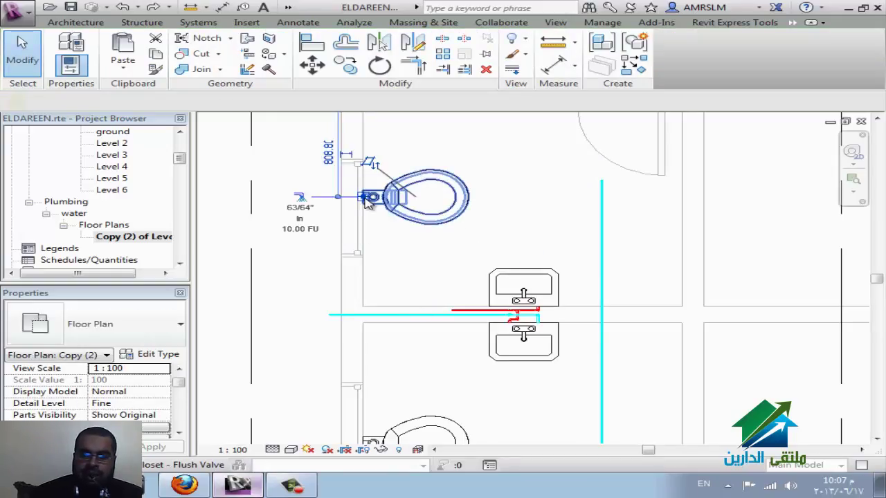
{"action": "right_click", "coordinate": [366, 199]}
{"action": "left_click", "coordinate": [426, 156]}
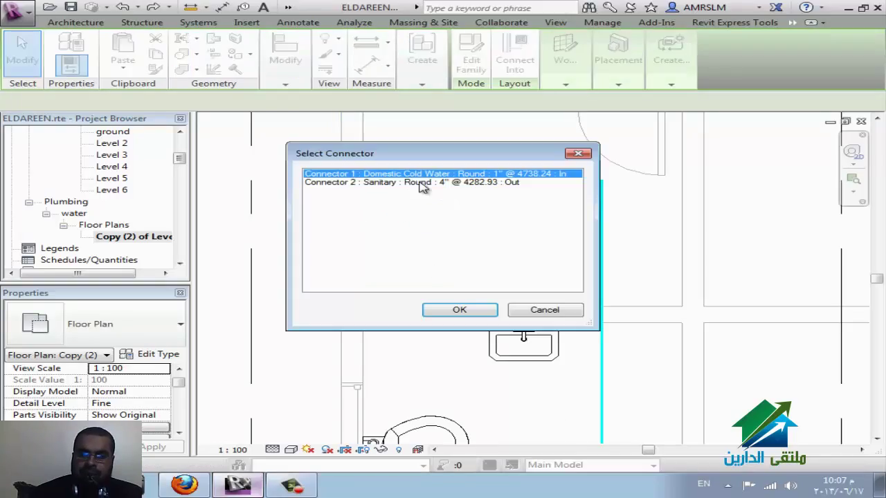
{"action": "left_click_drag", "start_coordinate": [436, 155], "coordinate": [648, 126]}
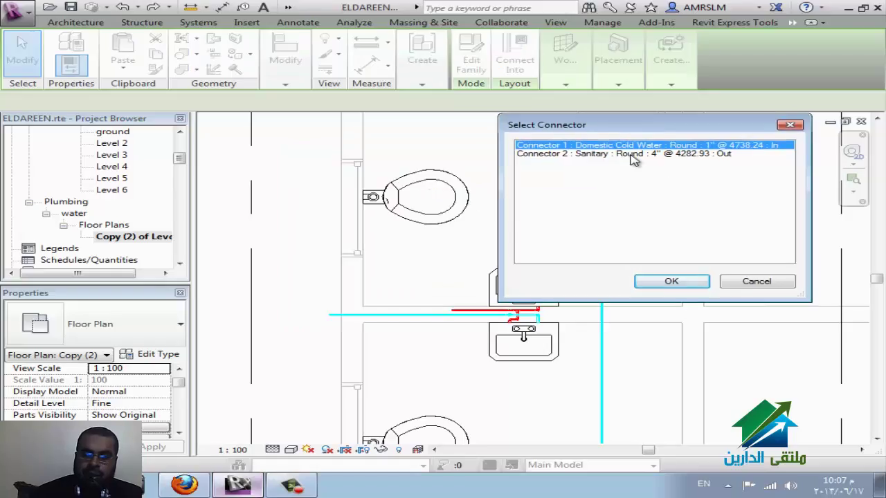
{"action": "left_click", "coordinate": [687, 282]}
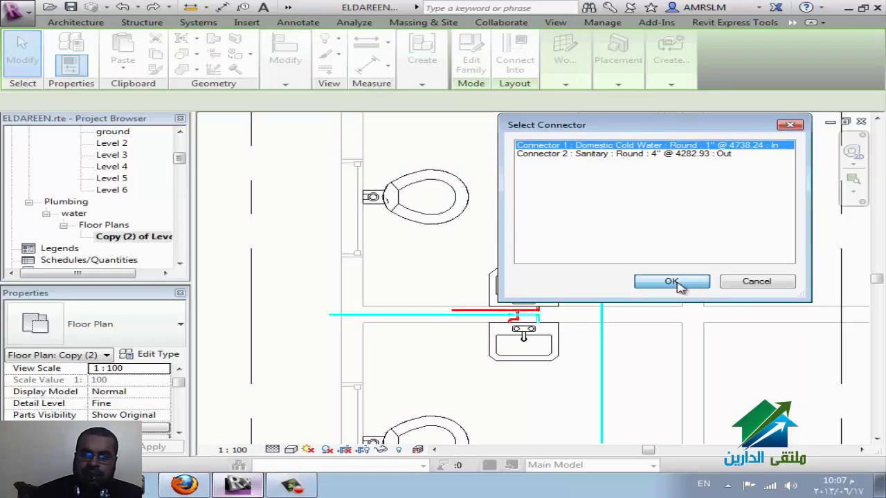
Draw the vertical pipe from the toilet connector down to just above the cyan pipe
{"action": "left_click", "coordinate": [348, 202]}
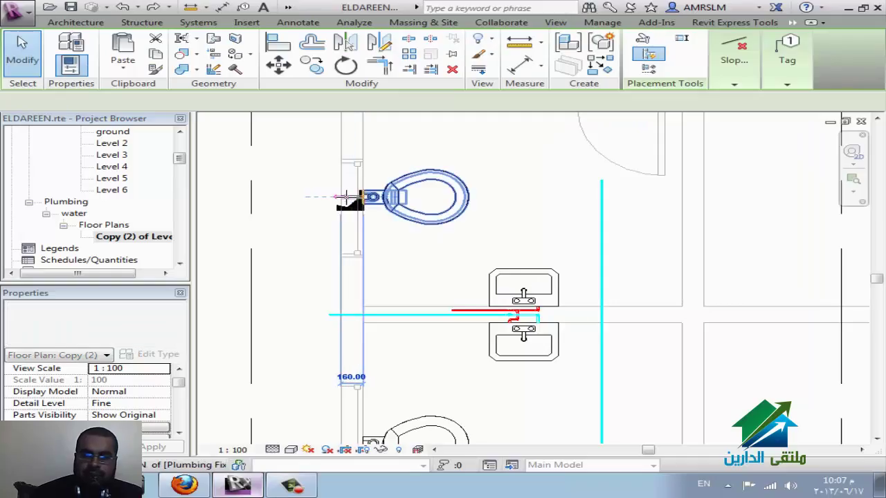
{"action": "left_click", "coordinate": [348, 199]}
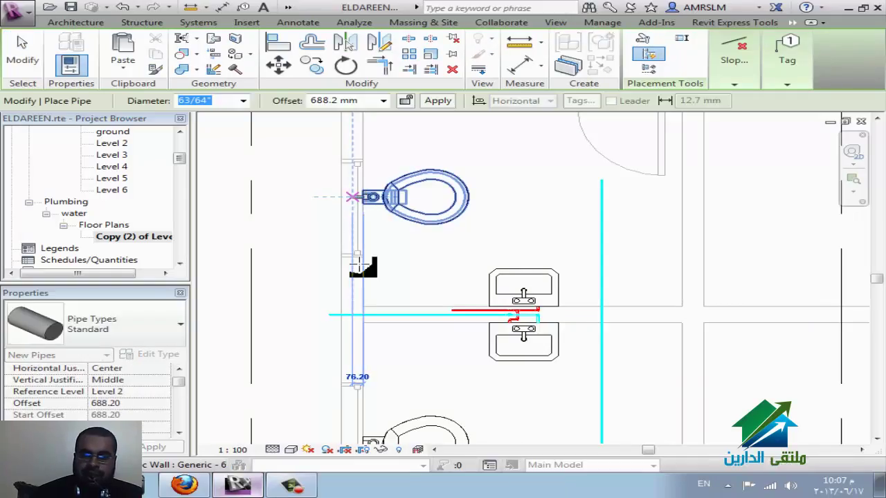
{"action": "left_click", "coordinate": [351, 199]}
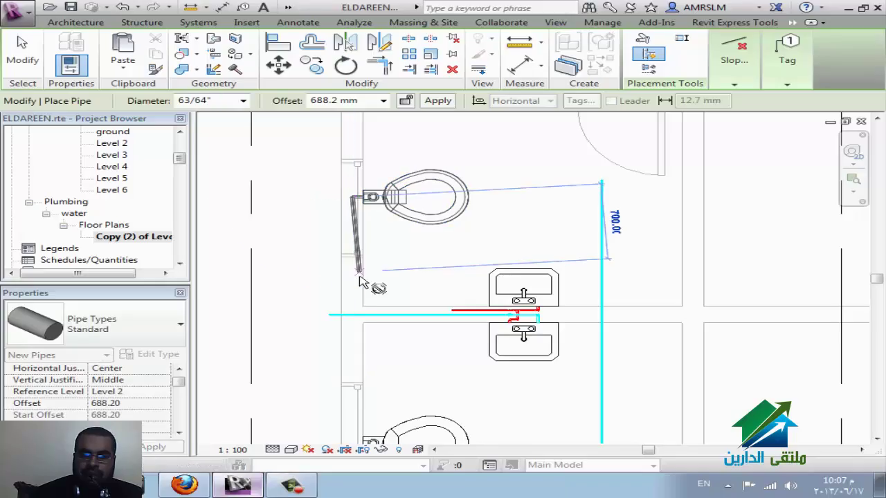
{"action": "left_click", "coordinate": [352, 314]}
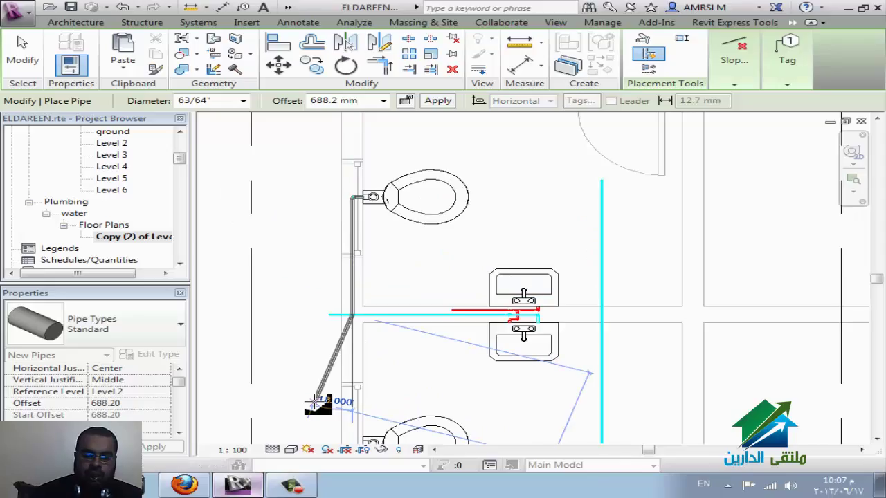
{"action": "key", "text": "Escape"}
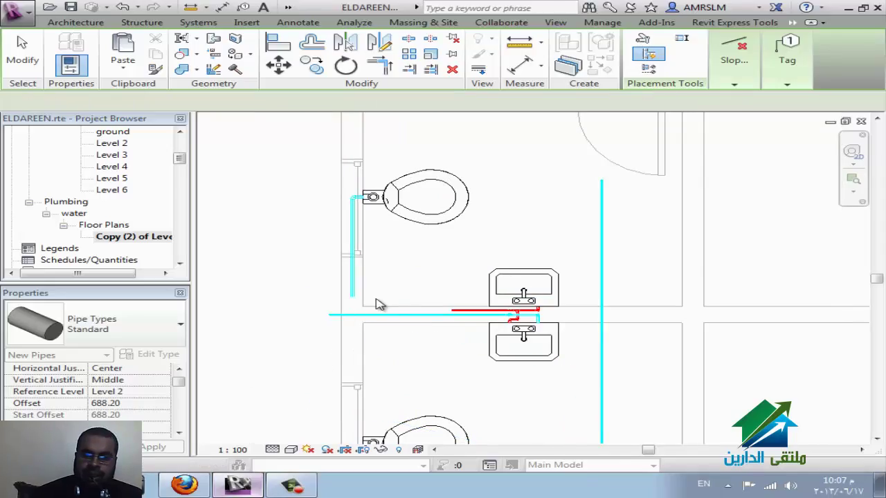
{"action": "scroll", "coordinate": [379, 304], "scroll_direction": "up", "scroll_amount": 3}
{"action": "key", "text": "Escape"}
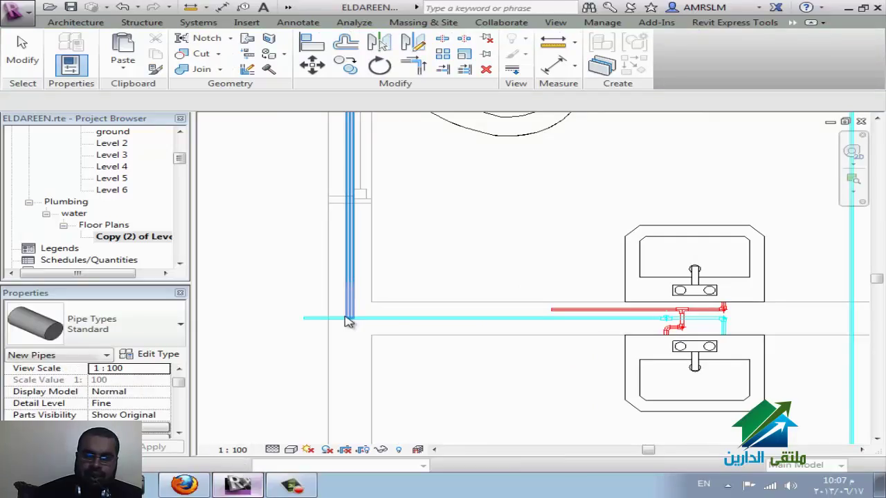
Inspect the new vertical pipe and the horizontal pipe it tees into
{"action": "left_click", "coordinate": [367, 305]}
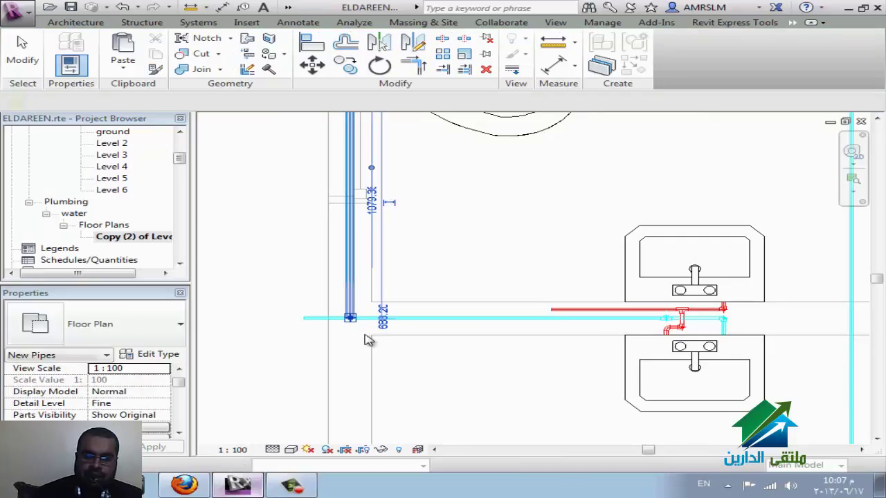
{"action": "scroll", "coordinate": [338, 306], "scroll_direction": "up", "scroll_amount": 5}
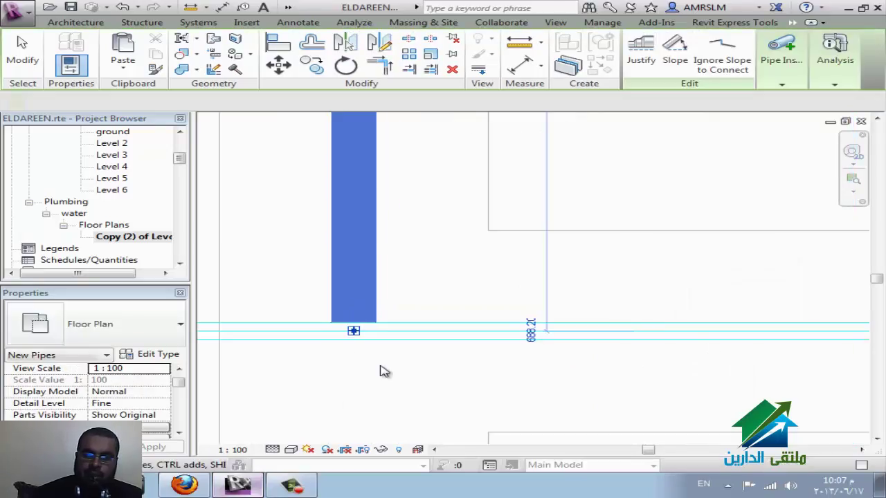
{"action": "left_click", "coordinate": [353, 331]}
{"action": "key", "text": "Escape"}
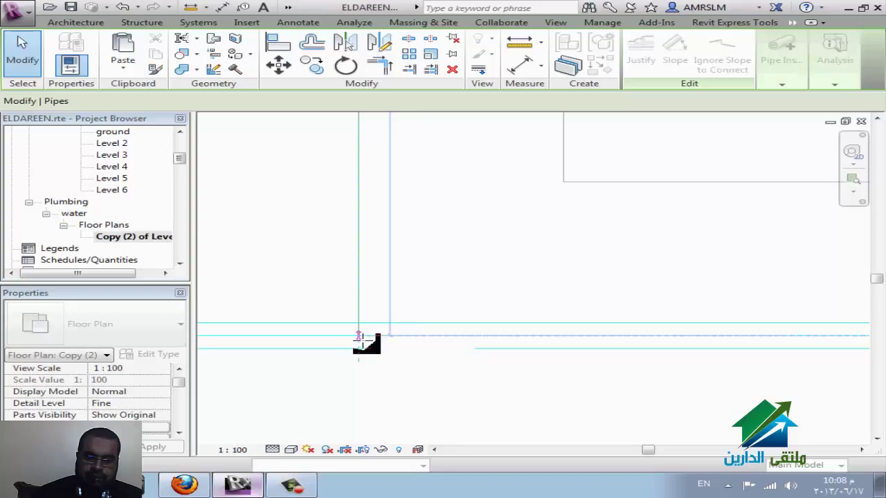
{"action": "left_click", "coordinate": [358, 337]}
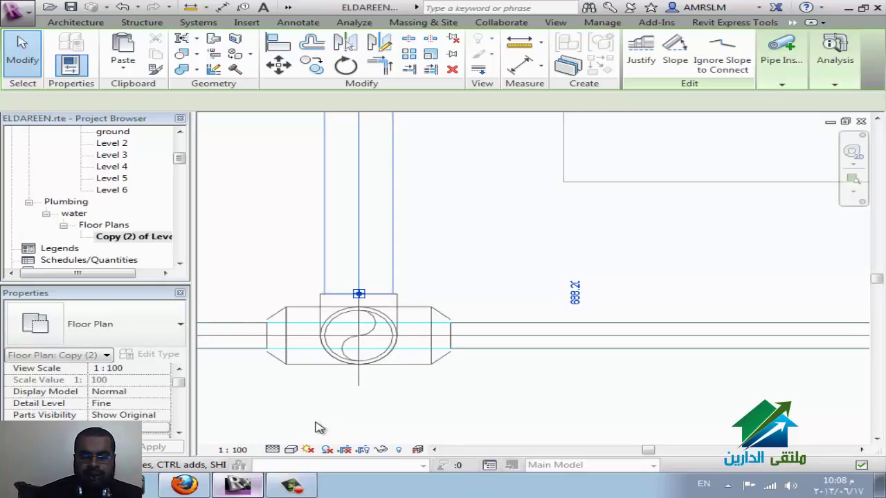
Zoom out and select the short left-end pipe to read its fractional-inch diameter
{"action": "scroll", "coordinate": [358, 399], "scroll_direction": "down", "scroll_amount": 1}
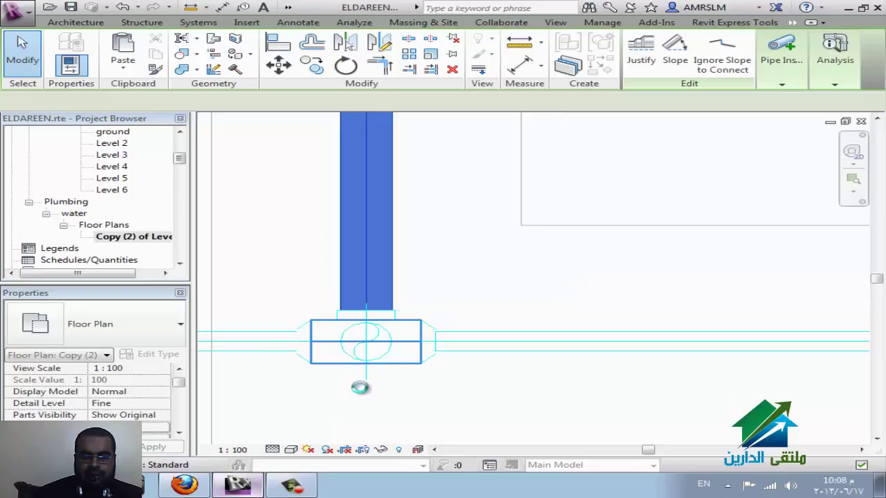
{"action": "scroll", "coordinate": [379, 378], "scroll_direction": "down", "scroll_amount": 1}
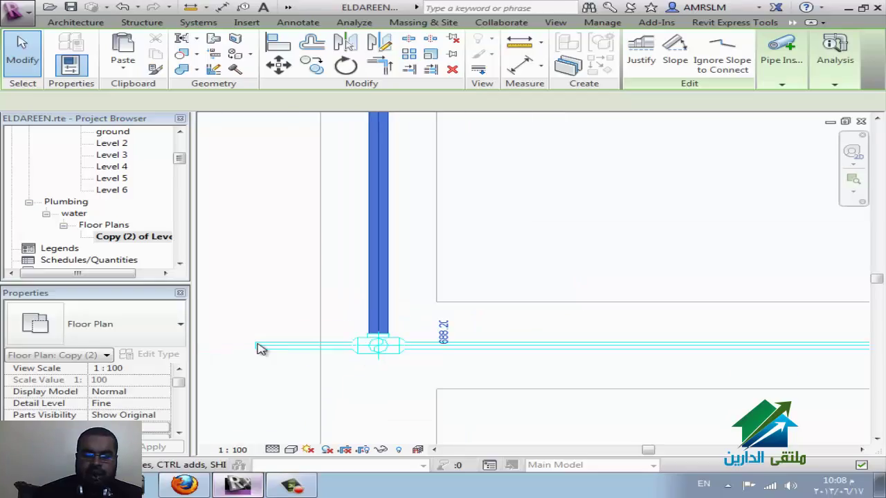
{"action": "scroll", "coordinate": [305, 379], "scroll_direction": "down", "scroll_amount": 2}
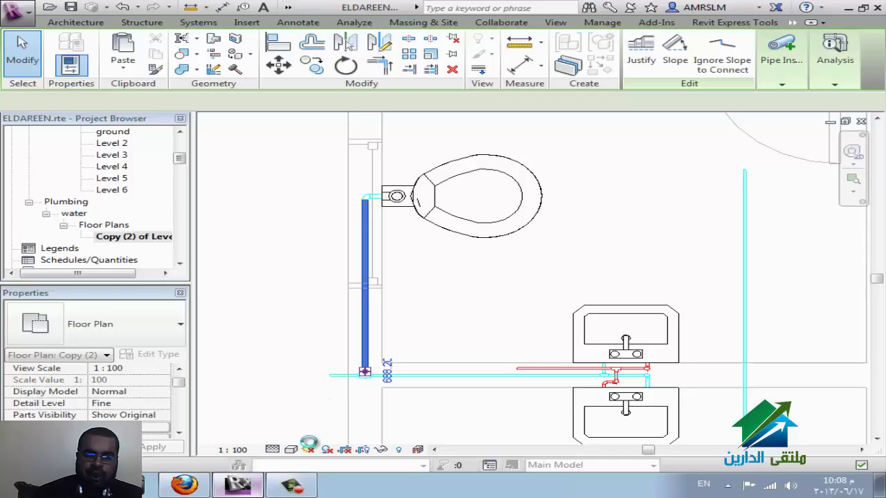
{"action": "key", "text": "Escape"}
{"action": "left_click", "coordinate": [353, 379]}
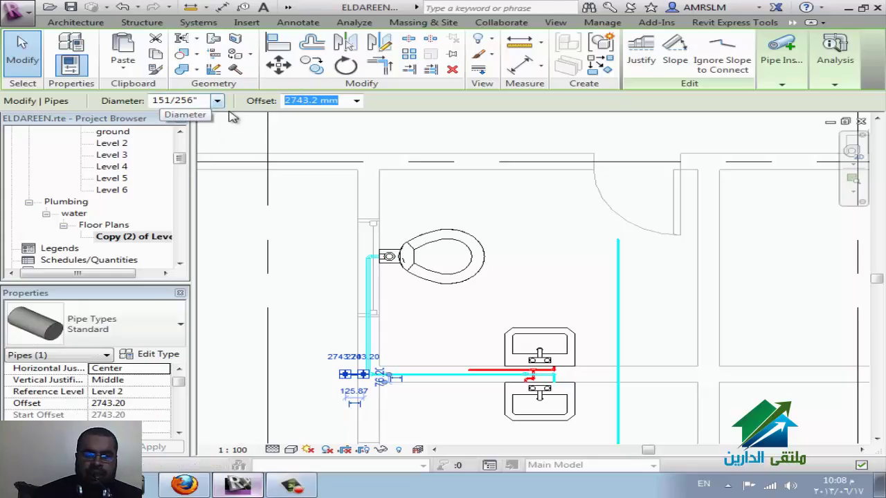
Dismiss the save reminder and set Piping Pipe Size units to Millimeters in Project Units (UN)
{"action": "left_click", "coordinate": [542, 225]}
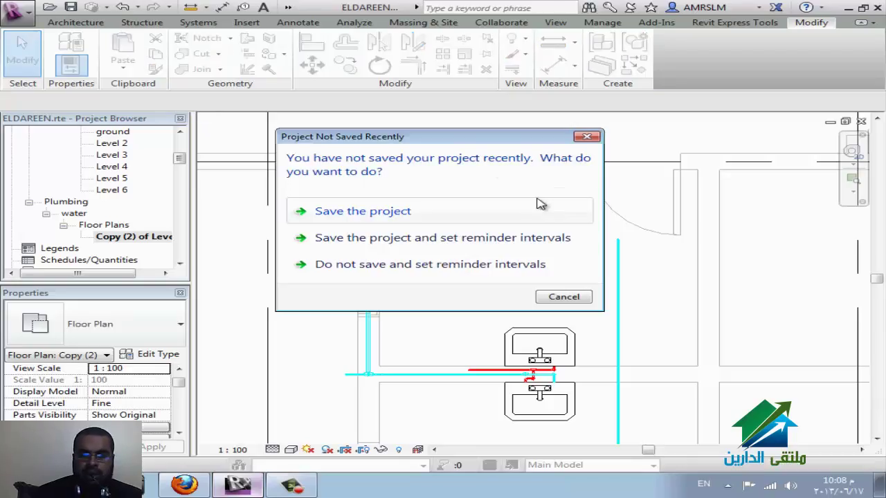
{"action": "left_click", "coordinate": [586, 137]}
{"action": "key", "text": "u"}
{"action": "key", "text": "n"}
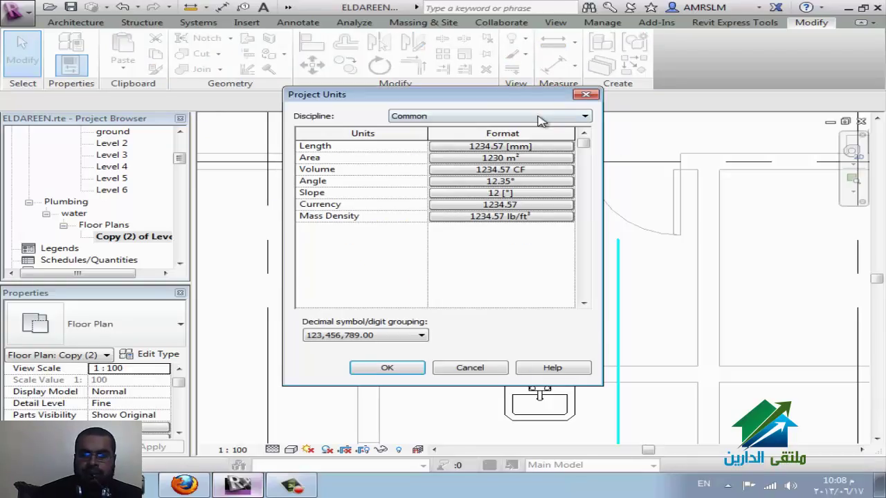
{"action": "left_click", "coordinate": [540, 117]}
{"action": "left_click", "coordinate": [448, 161]}
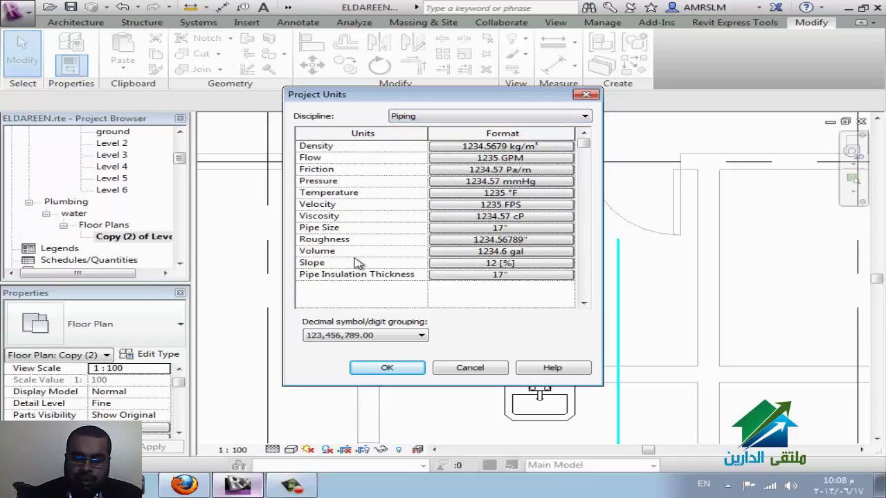
{"action": "left_click", "coordinate": [458, 229]}
{"action": "left_click", "coordinate": [438, 173]}
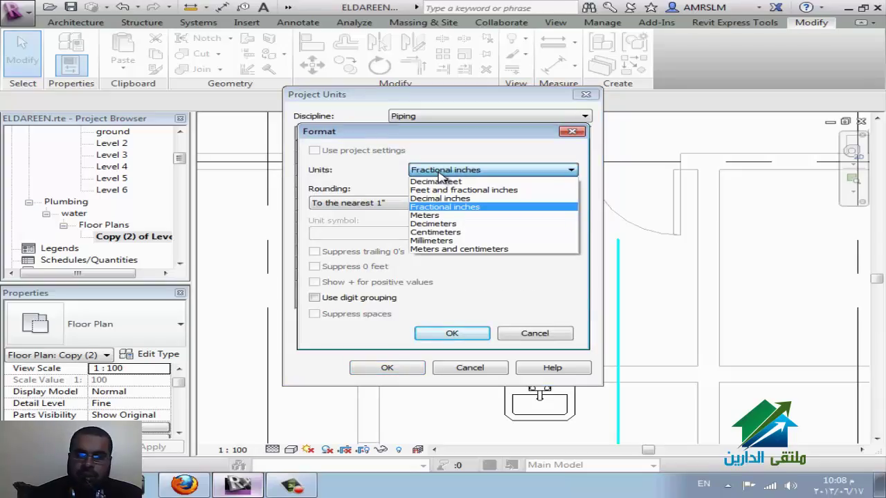
{"action": "left_click", "coordinate": [464, 240]}
{"action": "left_click", "coordinate": [452, 335]}
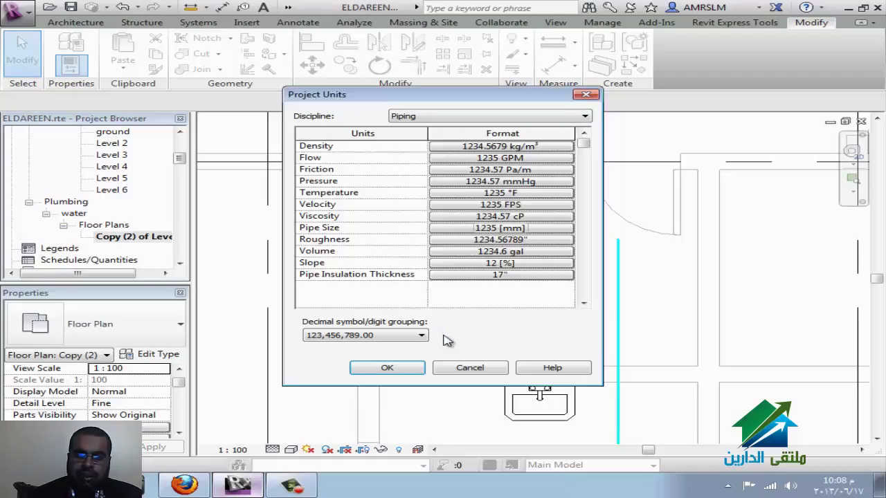
{"action": "left_click", "coordinate": [402, 370]}
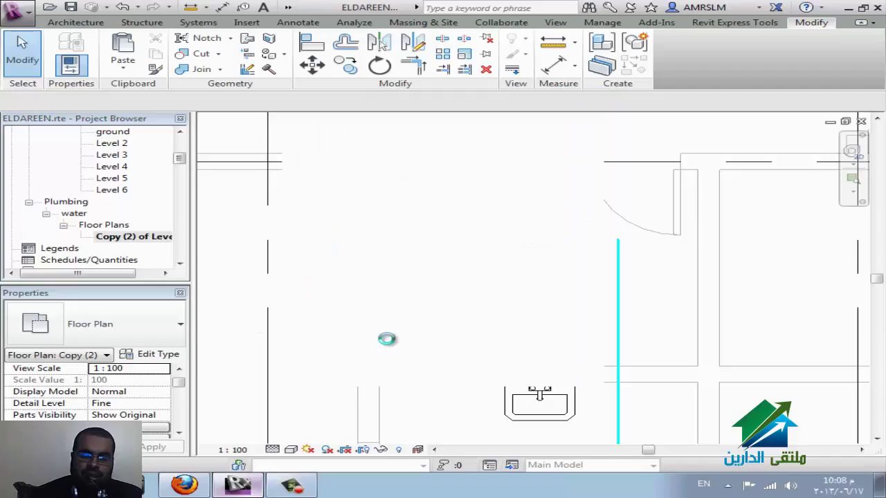
Resize the short left-end pipe to a 20.0 mm diameter
{"action": "left_click", "coordinate": [349, 375]}
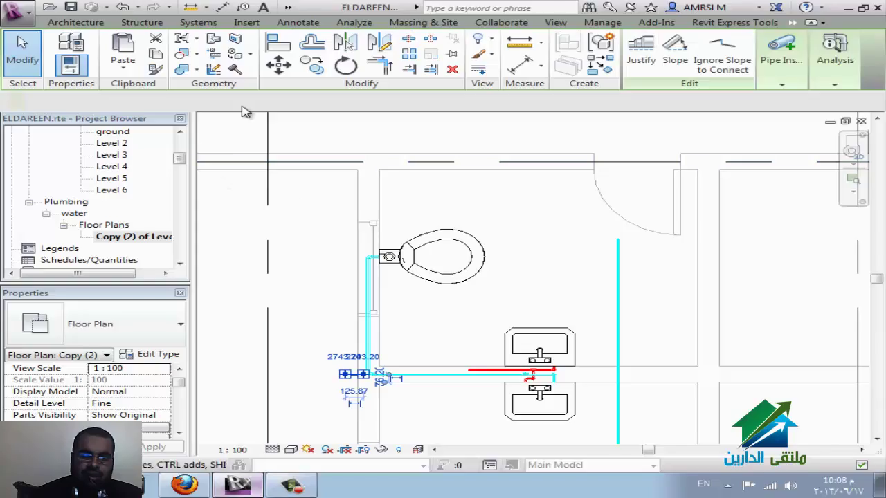
{"action": "left_click", "coordinate": [218, 102]}
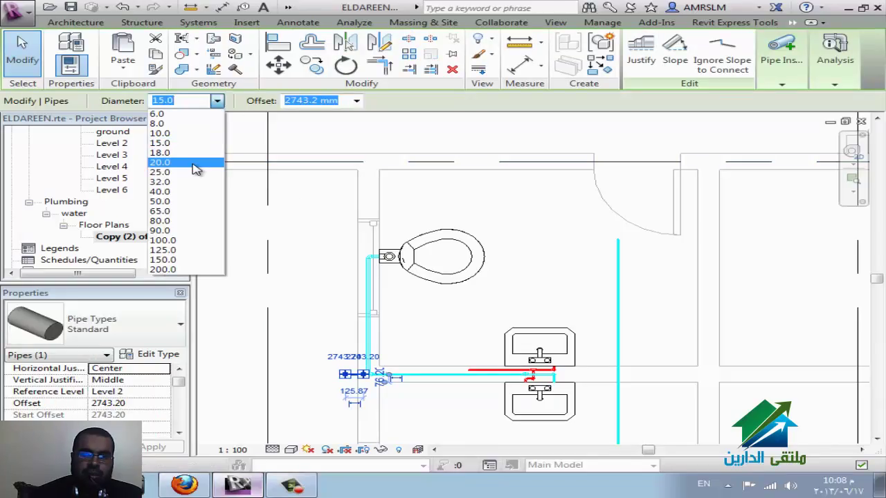
{"action": "left_click", "coordinate": [223, 170]}
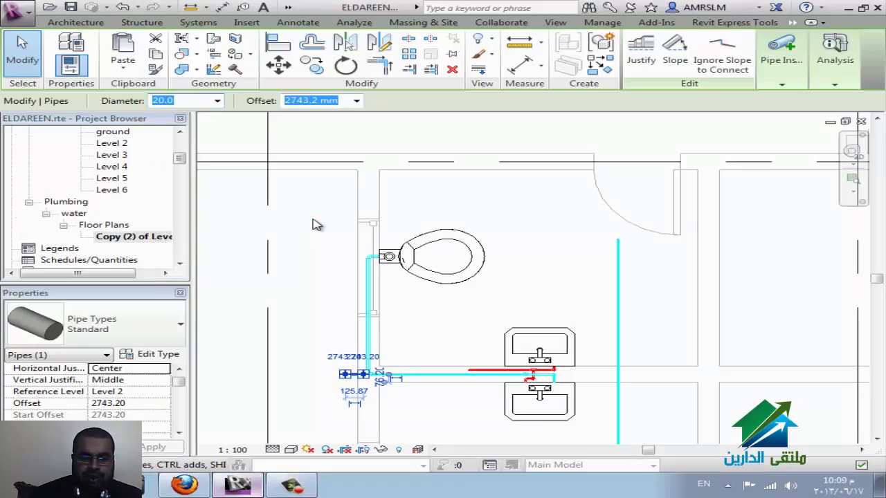
{"action": "key", "text": "Escape"}
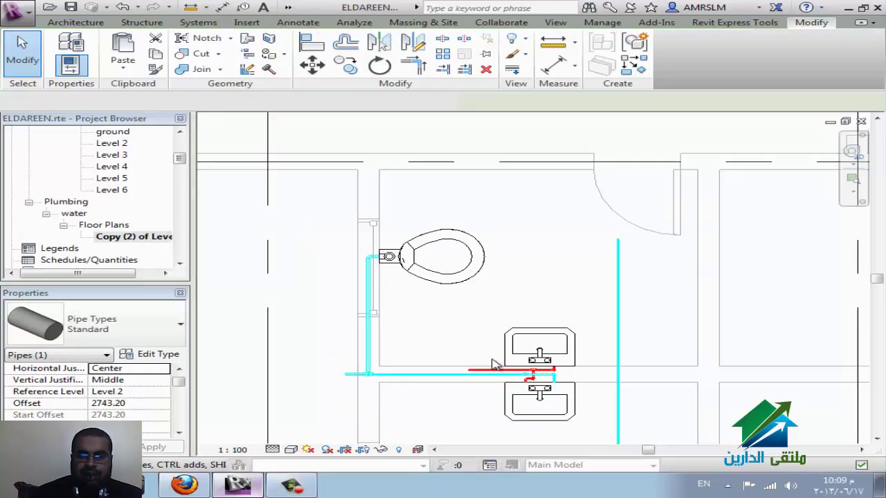
{"action": "key", "text": "Escape"}
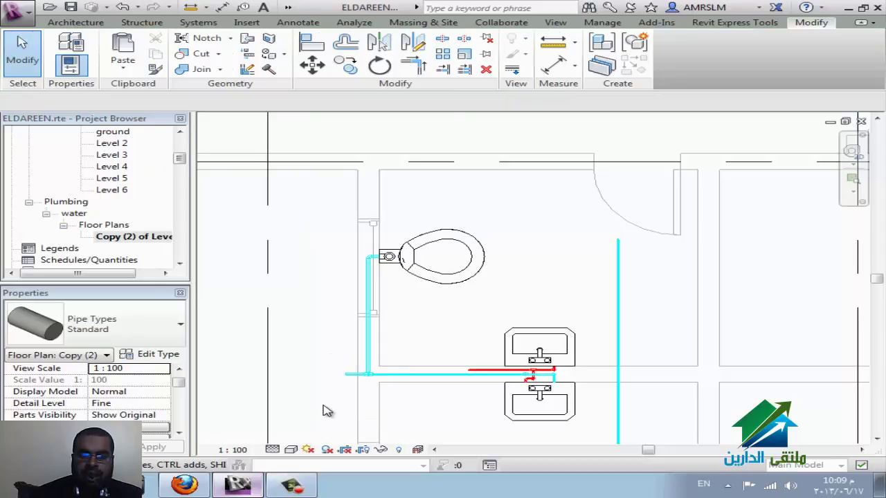
Remove the vertical pipe beside the toilet
{"action": "left_click_drag", "start_coordinate": [315, 401], "coordinate": [399, 227]}
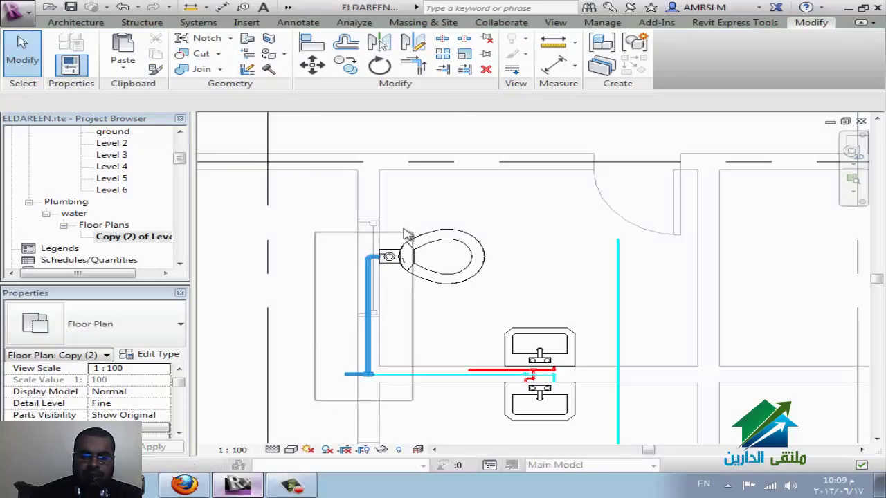
{"action": "key", "text": "Escape"}
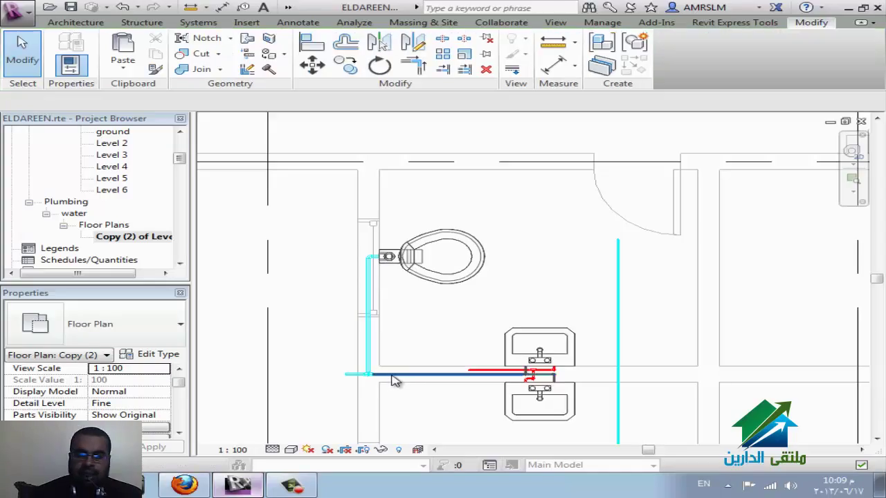
{"action": "key", "text": "ctrl+z"}
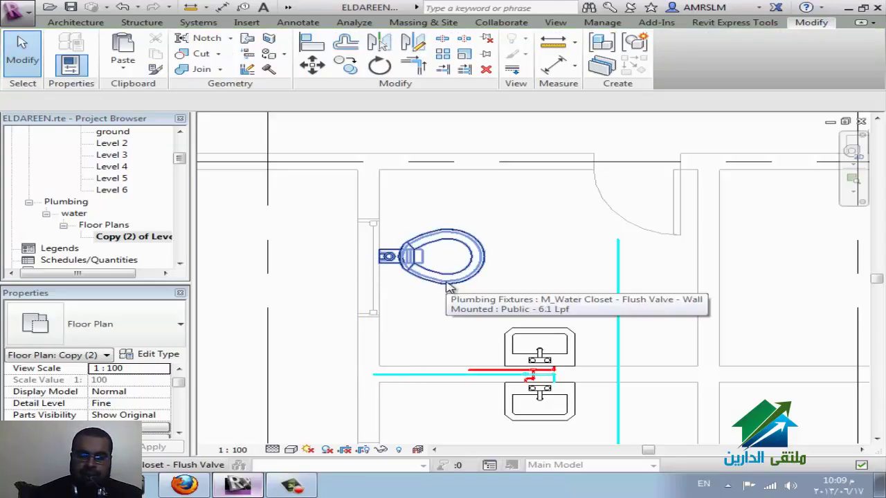
Drag the horizontal pipe's left end farther left, then select the toilet
{"action": "left_click", "coordinate": [375, 377]}
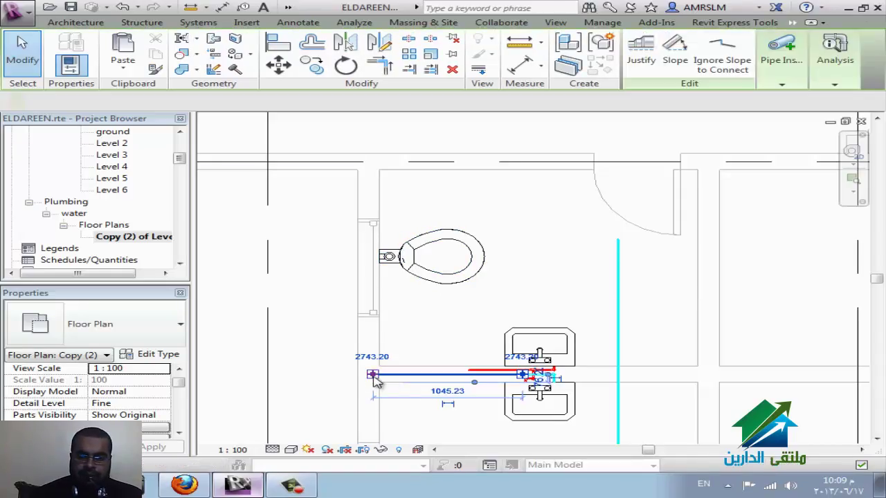
{"action": "left_click_drag", "start_coordinate": [373, 377], "coordinate": [308, 374]}
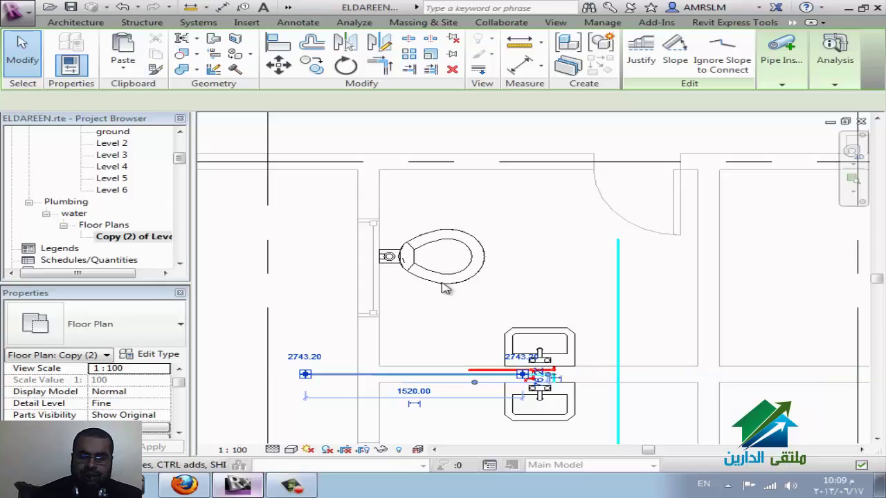
{"action": "left_click", "coordinate": [490, 278], "text": "ctrl"}
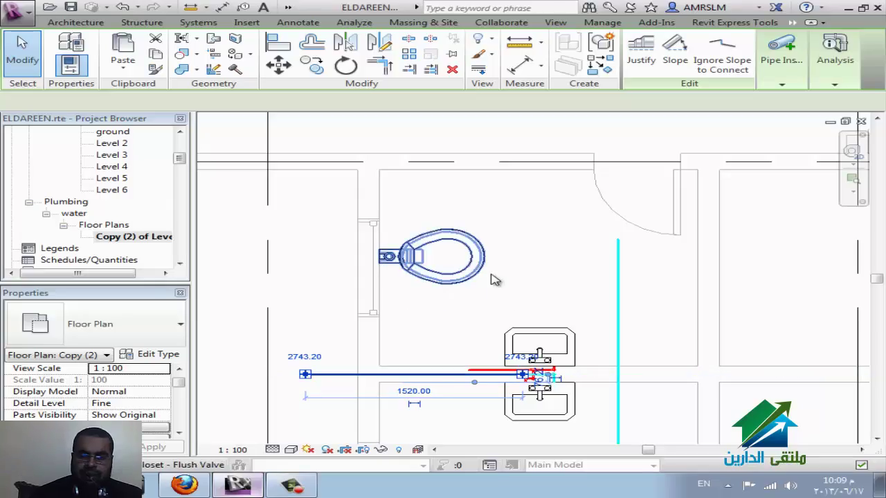
{"action": "left_click", "coordinate": [443, 311]}
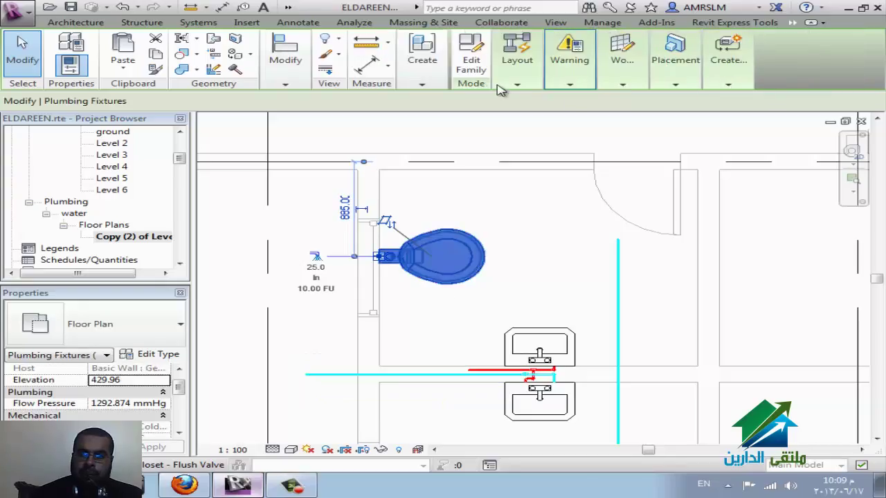
Use Connect Into to join the toilet's Domestic Cold Water connector to the horizontal pipe
{"action": "left_click", "coordinate": [537, 68]}
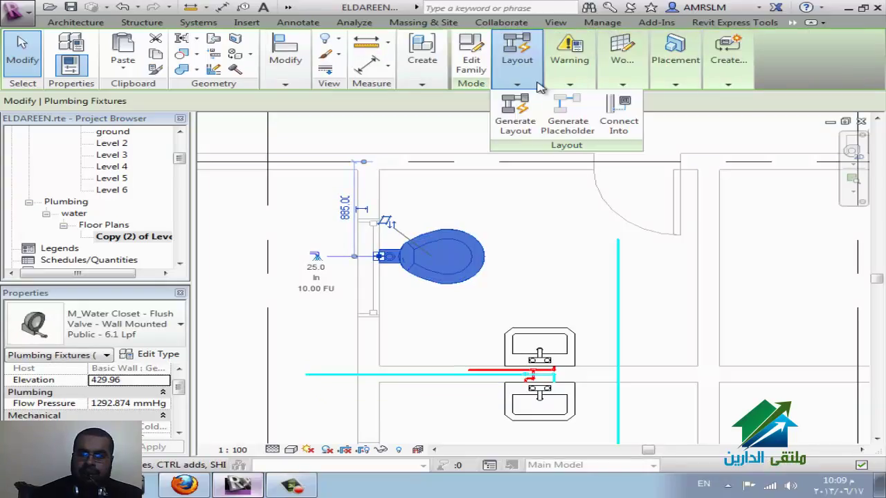
{"action": "left_click", "coordinate": [618, 111]}
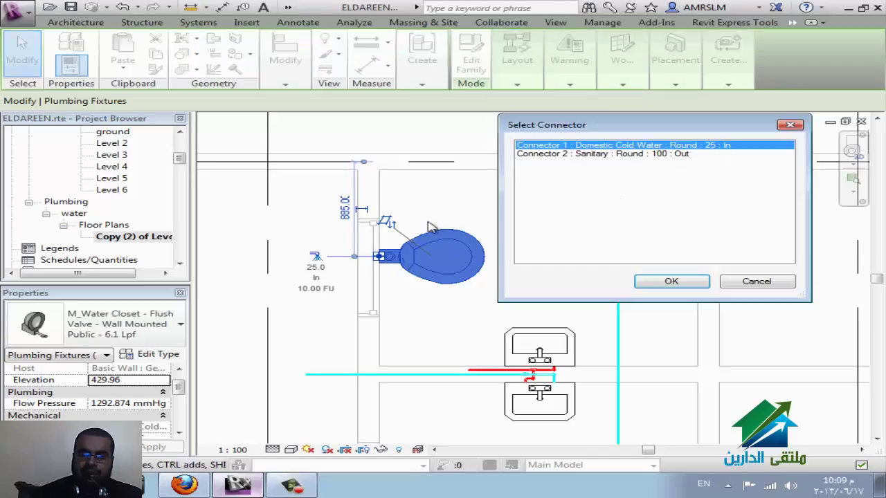
{"action": "left_click", "coordinate": [672, 282]}
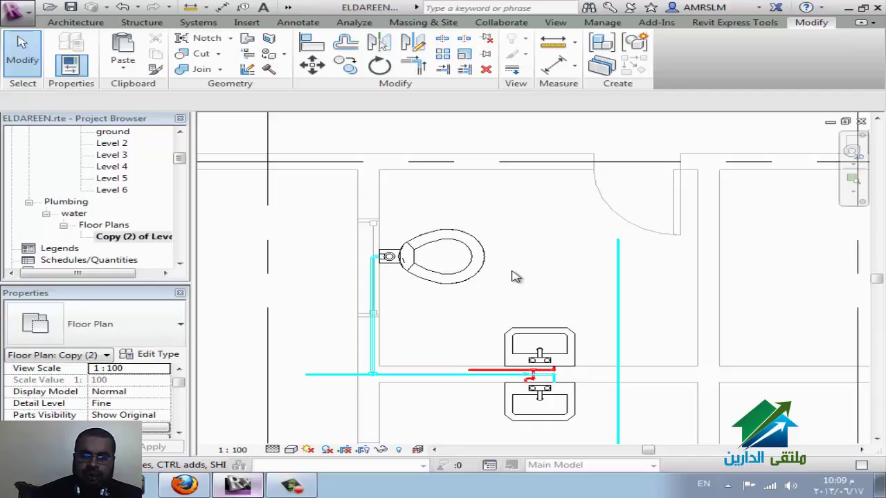
Tag the horizontal pipe with Tag by Category (TG) and the leader turned off
{"action": "scroll", "coordinate": [418, 390], "scroll_direction": "down", "scroll_amount": 2}
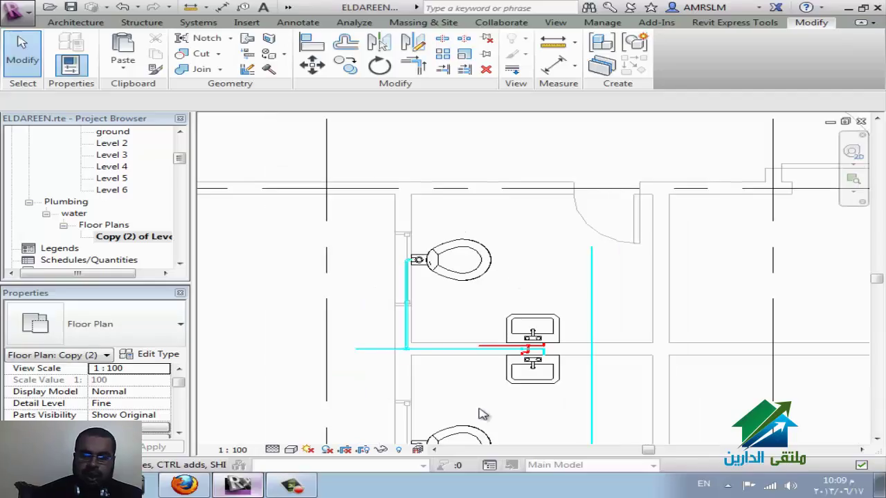
{"action": "middle_click_drag", "start_coordinate": [476, 345], "coordinate": [466, 346]}
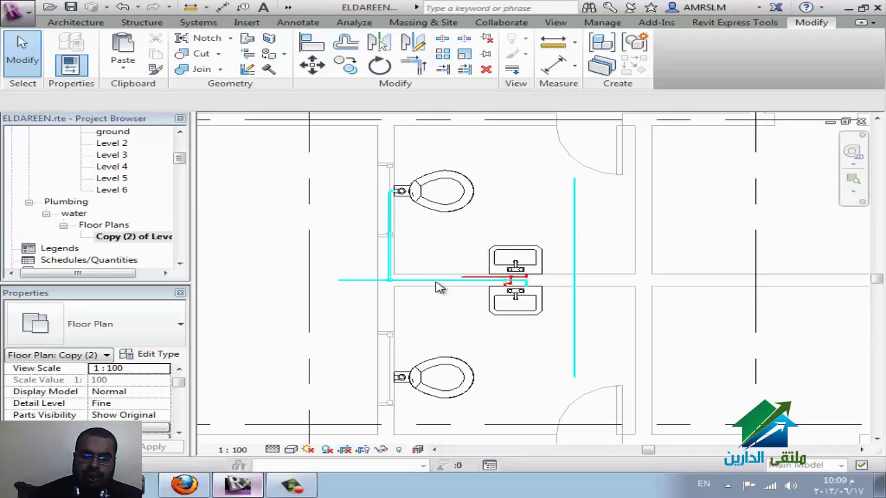
{"action": "scroll", "coordinate": [438, 285], "scroll_direction": "up", "scroll_amount": 2}
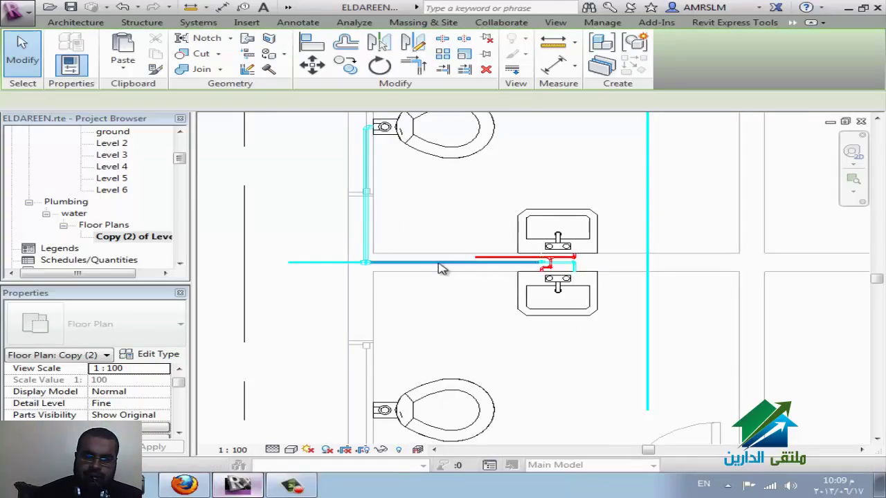
{"action": "key", "text": "t"}
{"action": "key", "text": "g"}
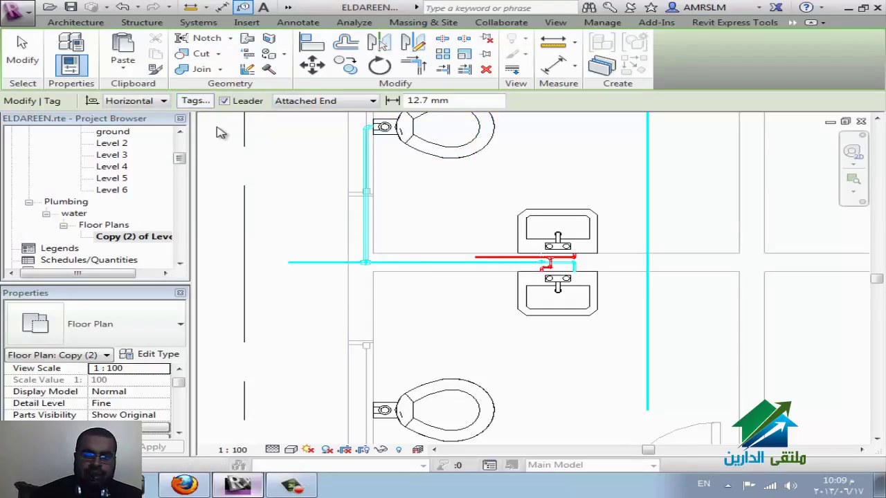
{"action": "left_click", "coordinate": [225, 101]}
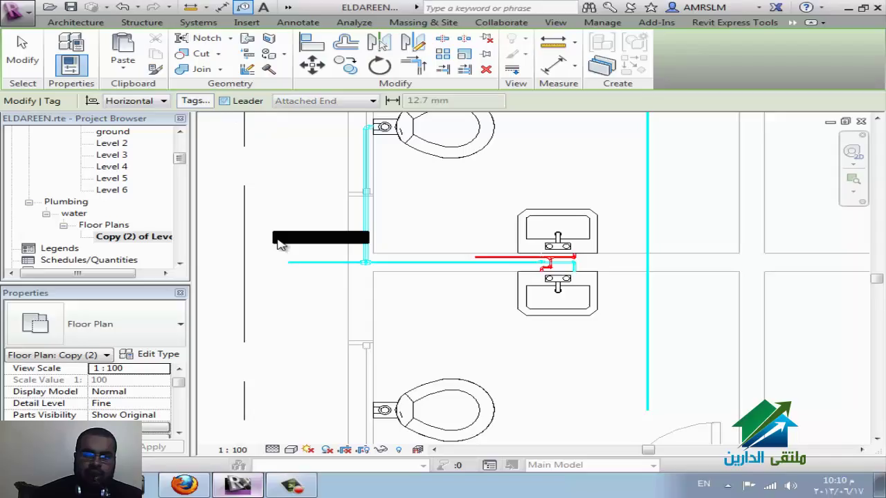
{"action": "left_click", "coordinate": [322, 263]}
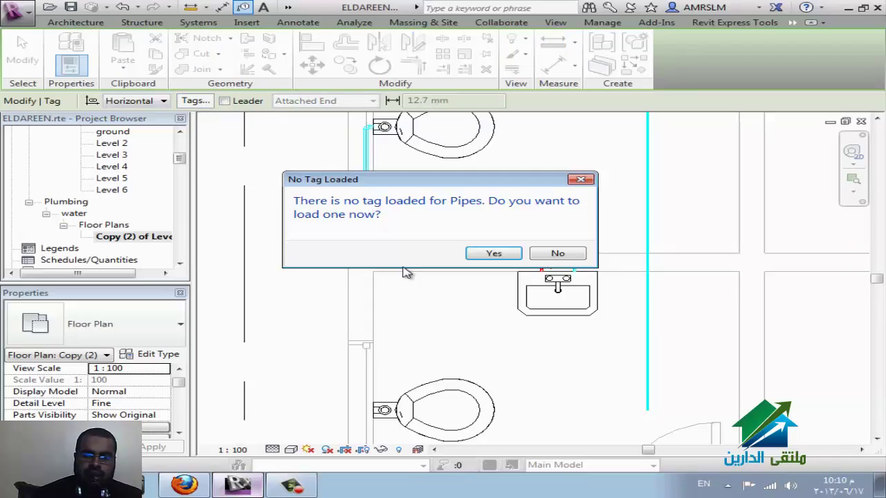
Agree to load a pipe tag and browse to E:\REVIT\family\Exported Families
{"action": "left_click", "coordinate": [494, 254]}
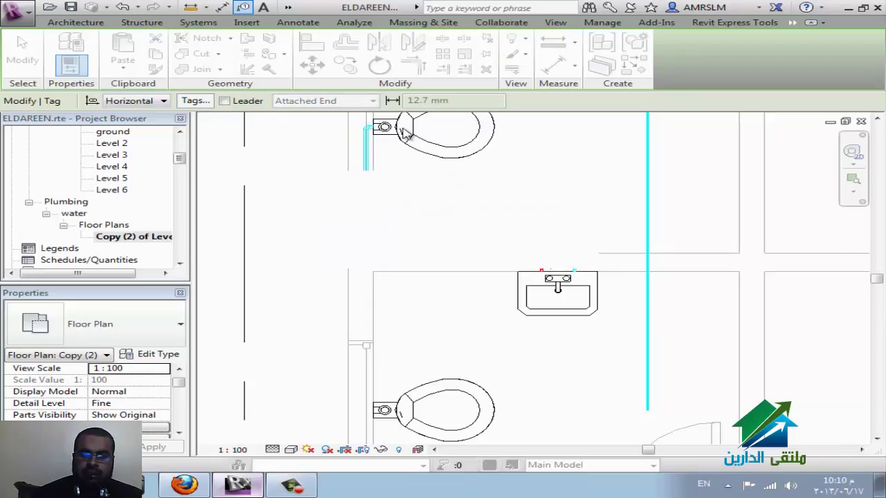
{"action": "left_click", "coordinate": [386, 158]}
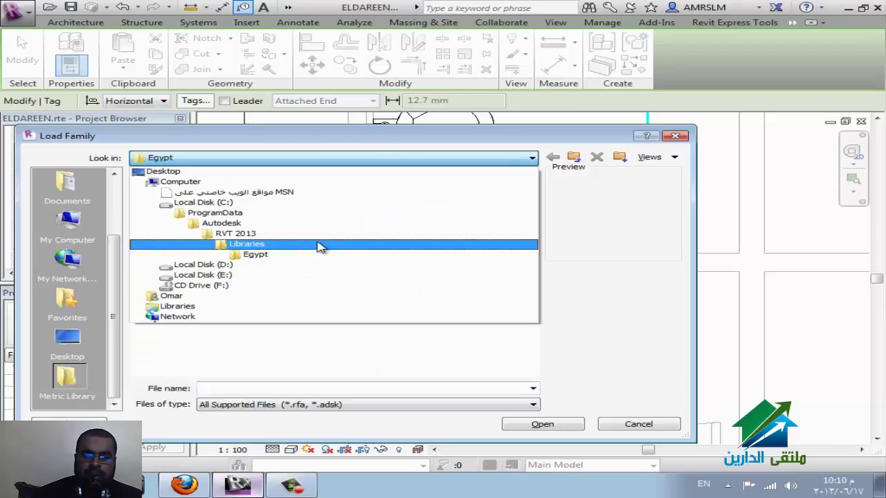
{"action": "left_click", "coordinate": [310, 275]}
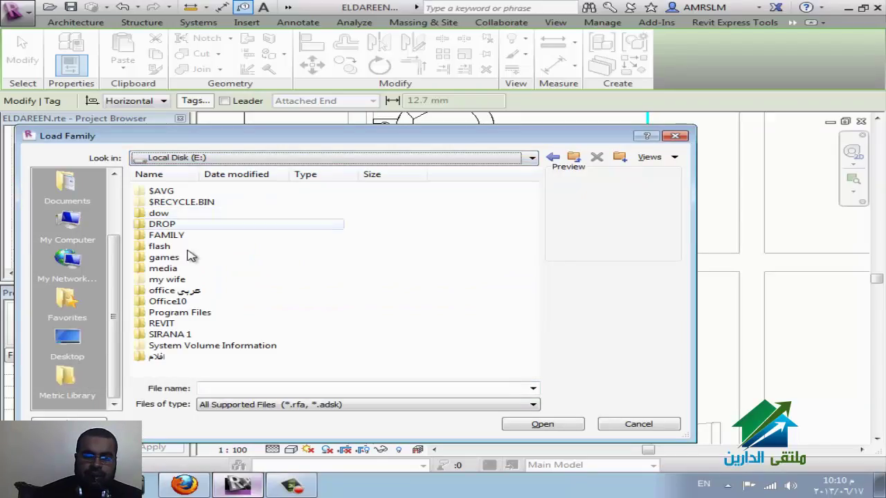
{"action": "left_click", "coordinate": [185, 323]}
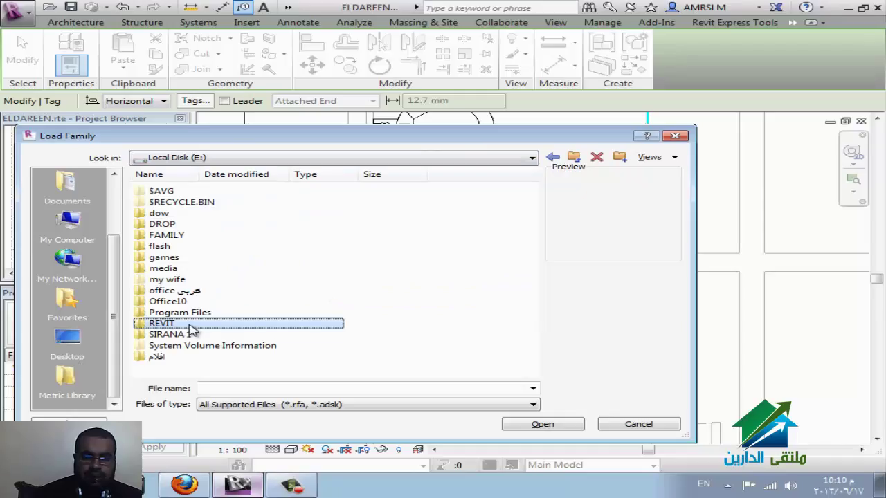
{"action": "double_click", "coordinate": [188, 324]}
{"action": "left_click", "coordinate": [166, 224]}
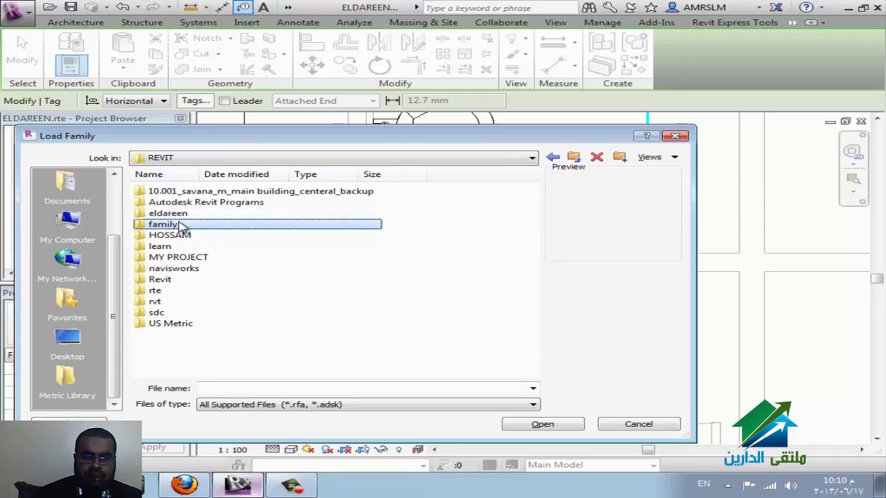
{"action": "double_click", "coordinate": [179, 225]}
{"action": "left_click", "coordinate": [182, 203]}
{"action": "double_click", "coordinate": [182, 204]}
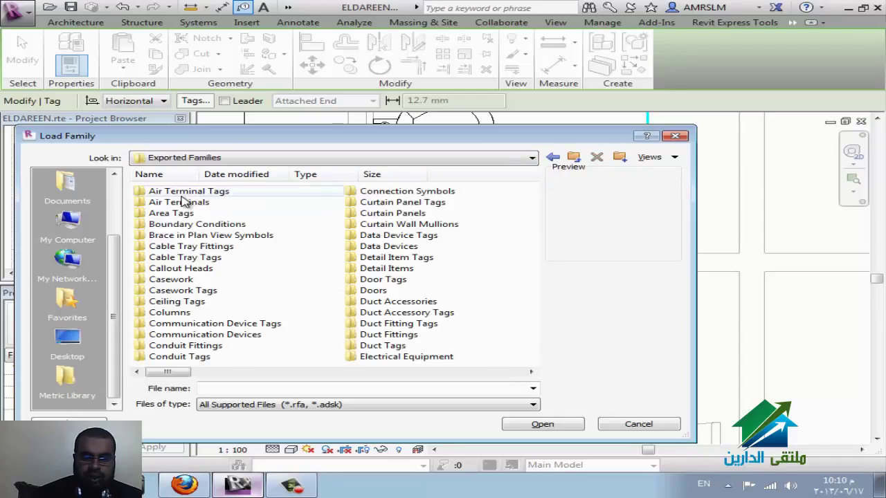
Load M_Pipe Size + SYSTEMTYPE Tag.rfa from the Pipe Tags folder
{"action": "type", "text": "pi"}
{"action": "key", "text": "Down"}
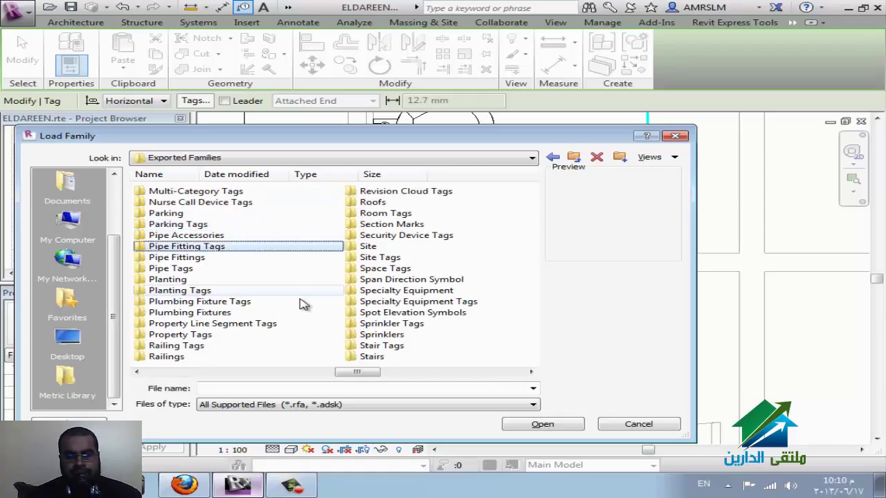
{"action": "key", "text": "Down"}
{"action": "left_click", "coordinate": [206, 270]}
{"action": "double_click", "coordinate": [204, 270]}
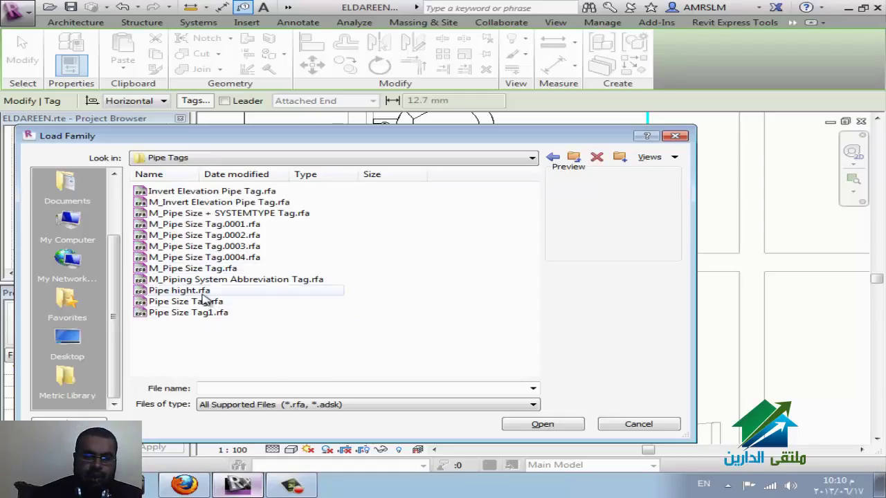
{"action": "left_click", "coordinate": [204, 292]}
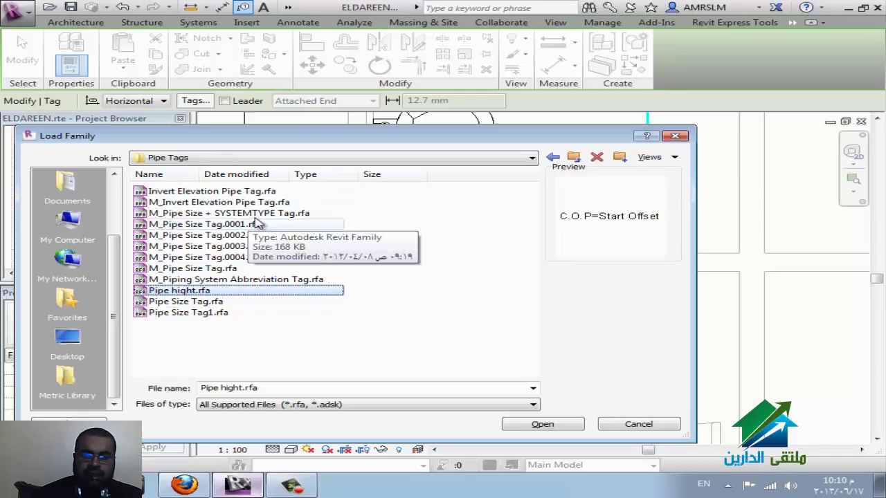
{"action": "left_click", "coordinate": [249, 213]}
{"action": "left_click", "coordinate": [536, 429]}
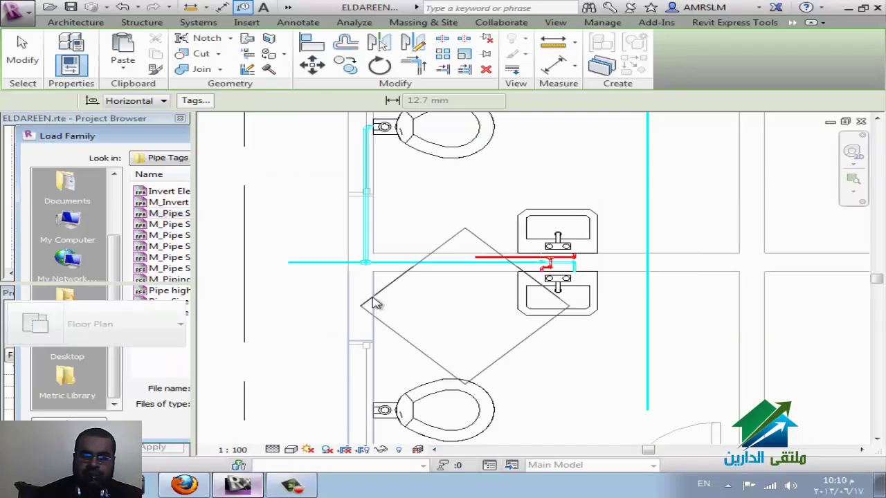
Place the '15ø Domestic Cold Water' tag on the pipe by the sinks and select it
{"action": "left_click", "coordinate": [314, 266]}
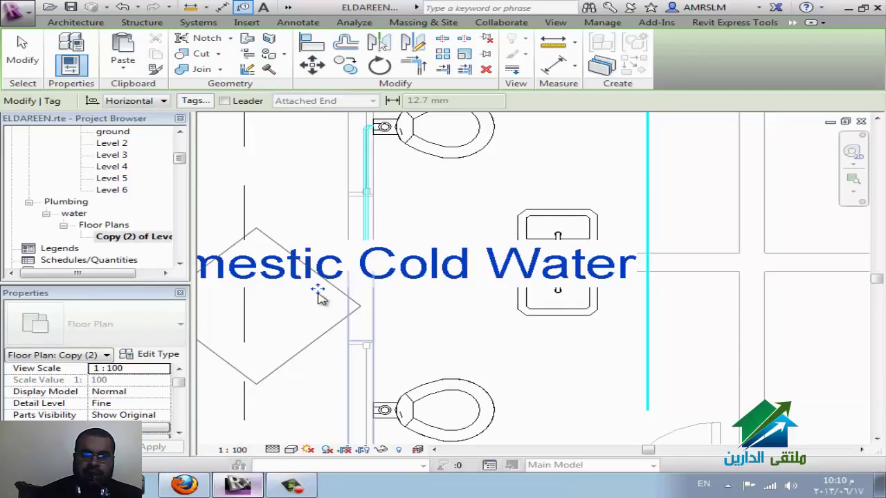
{"action": "scroll", "coordinate": [318, 317], "scroll_direction": "down", "scroll_amount": 2}
{"action": "key", "text": "Escape"}
{"action": "key", "text": "Escape"}
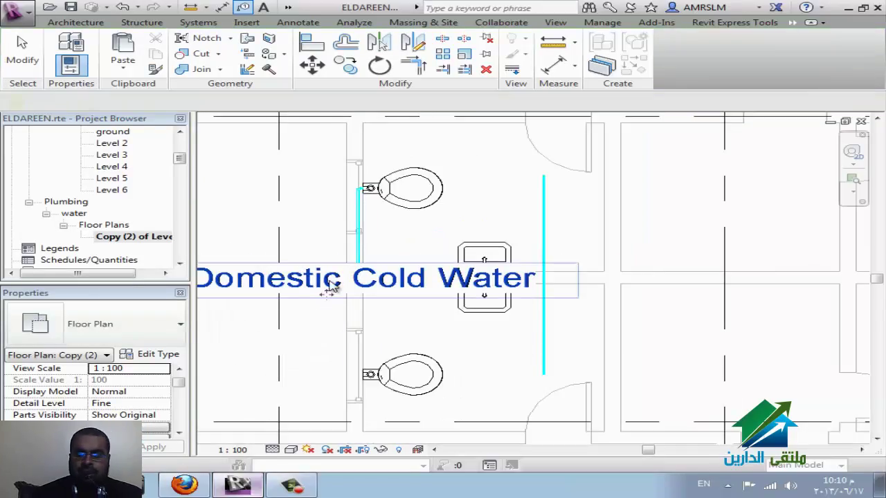
{"action": "left_click", "coordinate": [325, 282]}
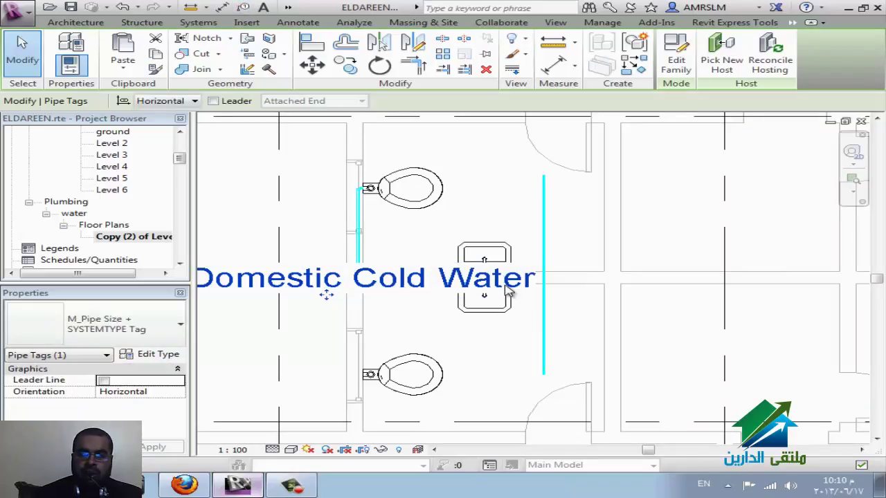
{"action": "scroll", "coordinate": [422, 315], "scroll_direction": "down", "scroll_amount": 1}
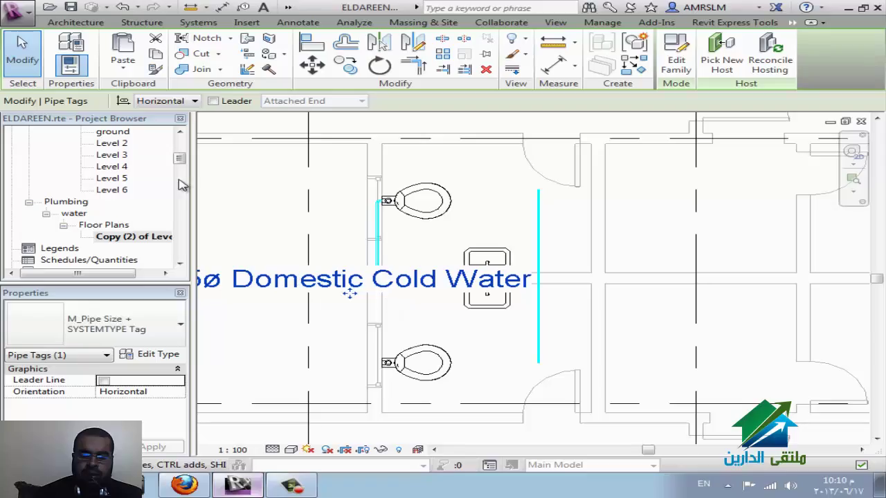
{"action": "mouse_move", "coordinate": [179, 159]}
{"action": "left_mouse_down"}
{"action": "mouse_move", "coordinate": [177, 259]}
{"action": "mouse_move", "coordinate": [178, 234]}
{"action": "left_mouse_up"}
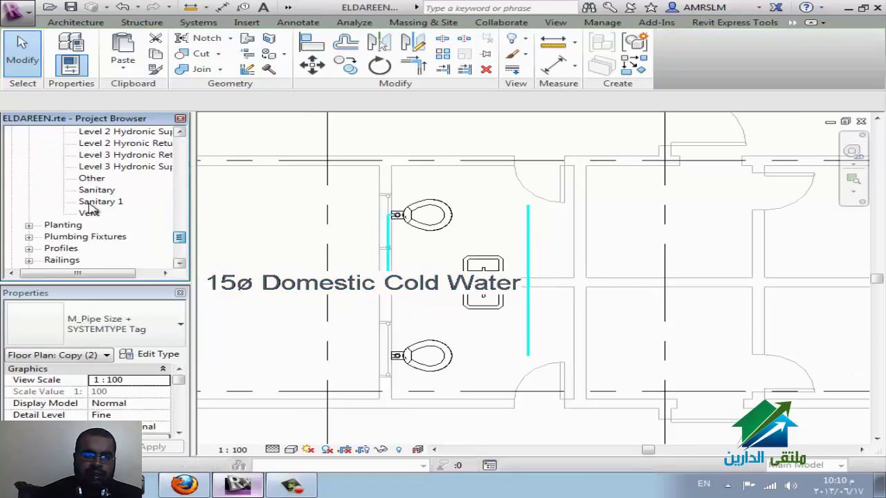
Rename the Domestic Cold Water piping system to cw and check the pipe tag
{"action": "scroll", "coordinate": [111, 253], "scroll_direction": "up", "scroll_amount": 1}
{"action": "left_click", "coordinate": [102, 236]}
{"action": "scroll", "coordinate": [110, 217], "scroll_direction": "up", "scroll_amount": 1}
{"action": "scroll", "coordinate": [118, 214], "scroll_direction": "up", "scroll_amount": 1}
{"action": "scroll", "coordinate": [128, 211], "scroll_direction": "up", "scroll_amount": 2}
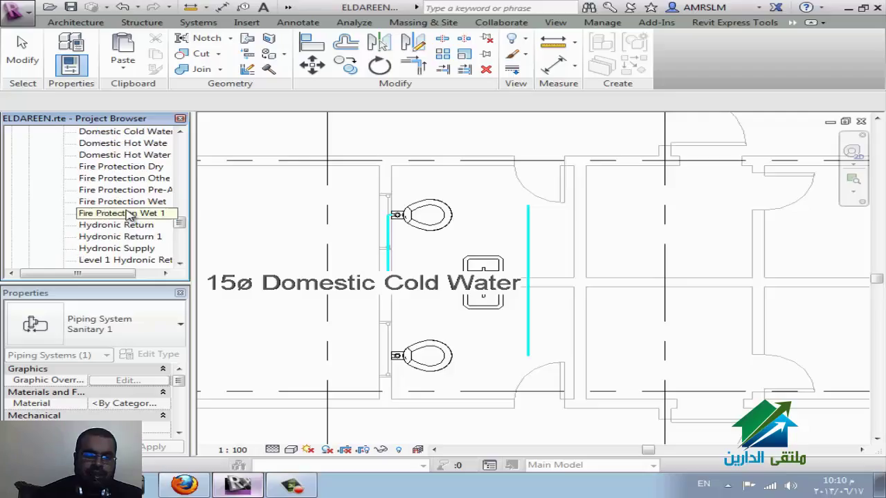
{"action": "scroll", "coordinate": [138, 207], "scroll_direction": "up", "scroll_amount": 1}
{"action": "left_click", "coordinate": [139, 166]}
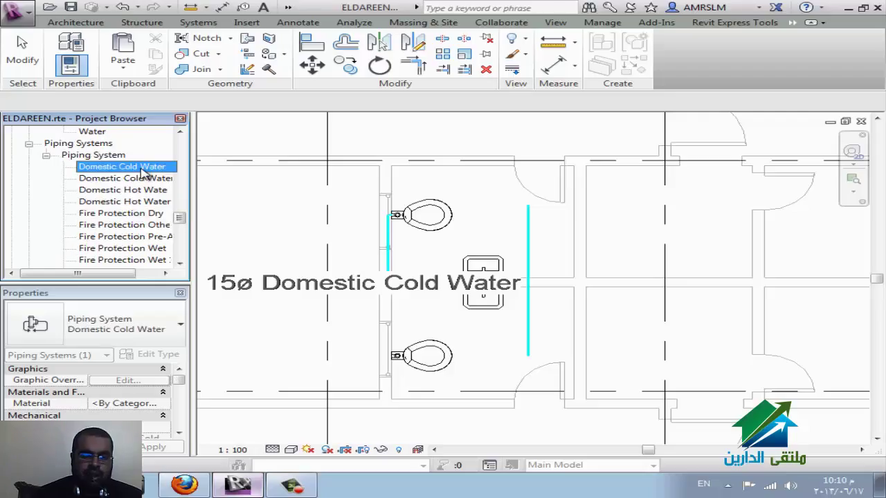
{"action": "type", "text": "c"}
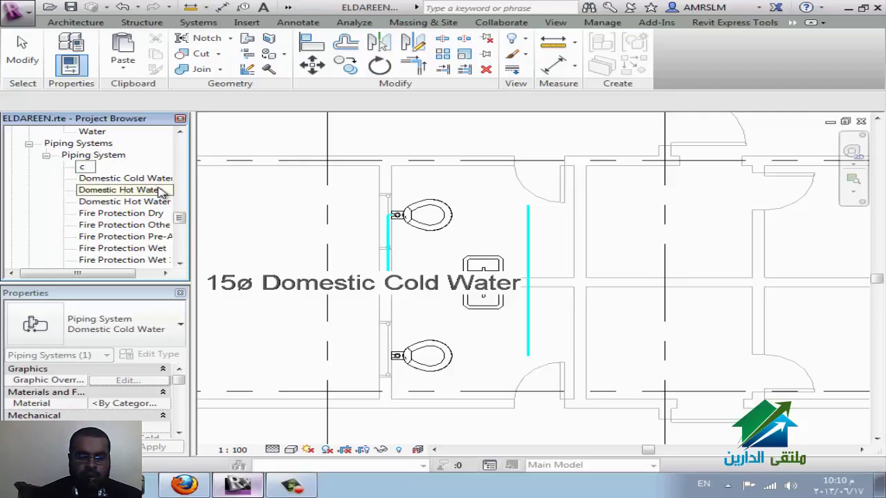
{"action": "type", "text": "w"}
{"action": "left_click", "coordinate": [99, 179]}
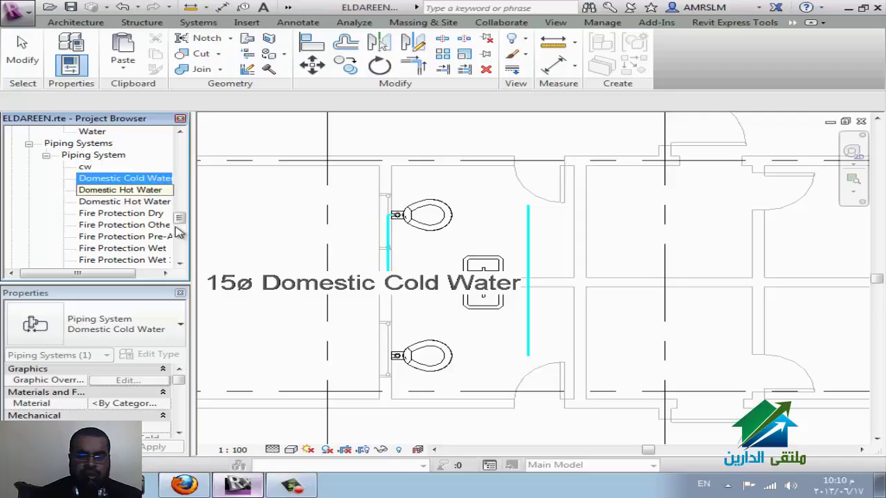
{"action": "left_click", "coordinate": [351, 293]}
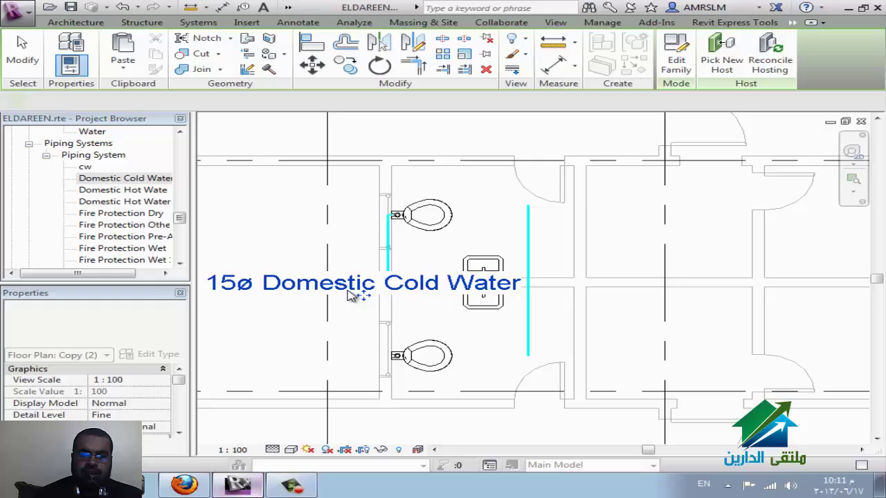
Rename the Domestic Hot Water piping system to hw
{"action": "left_click", "coordinate": [135, 193]}
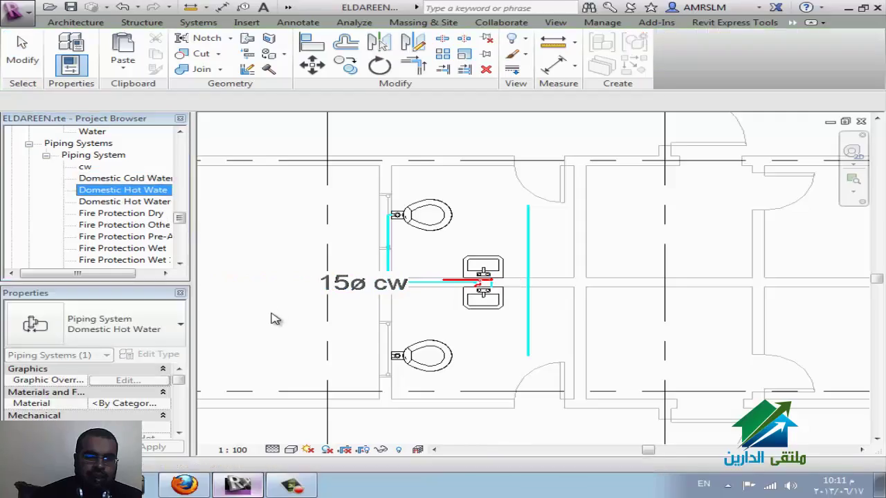
{"action": "left_click", "coordinate": [351, 284]}
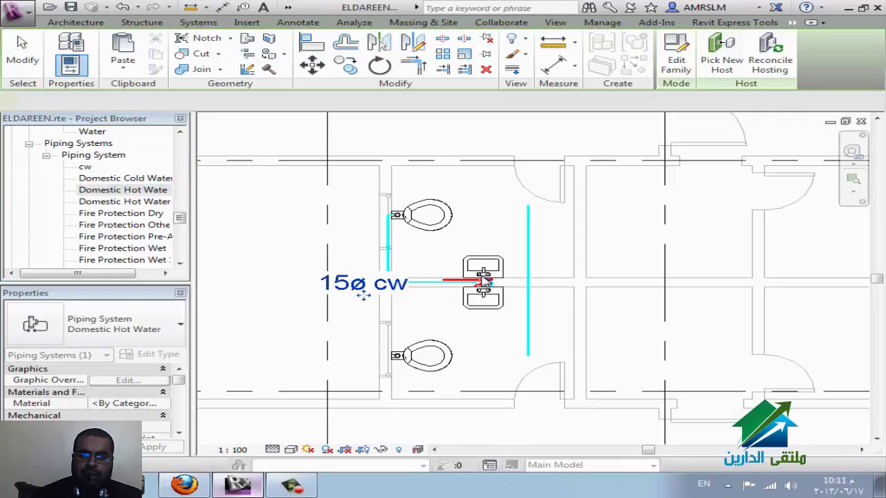
{"action": "scroll", "coordinate": [469, 285], "scroll_direction": "up", "scroll_amount": 2}
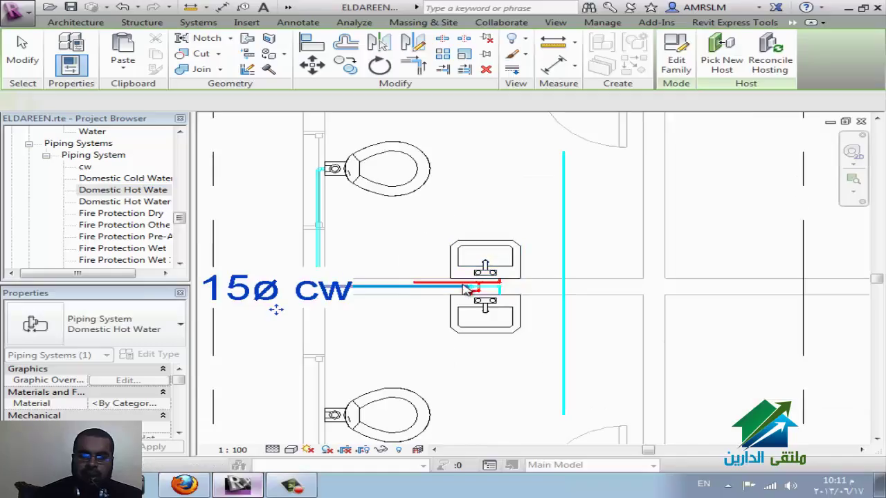
{"action": "left_click", "coordinate": [119, 191]}
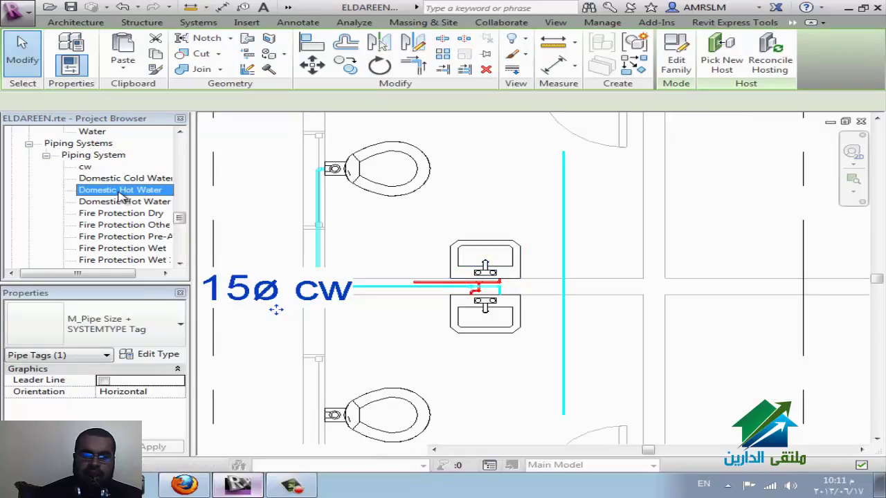
{"action": "left_click", "coordinate": [117, 193]}
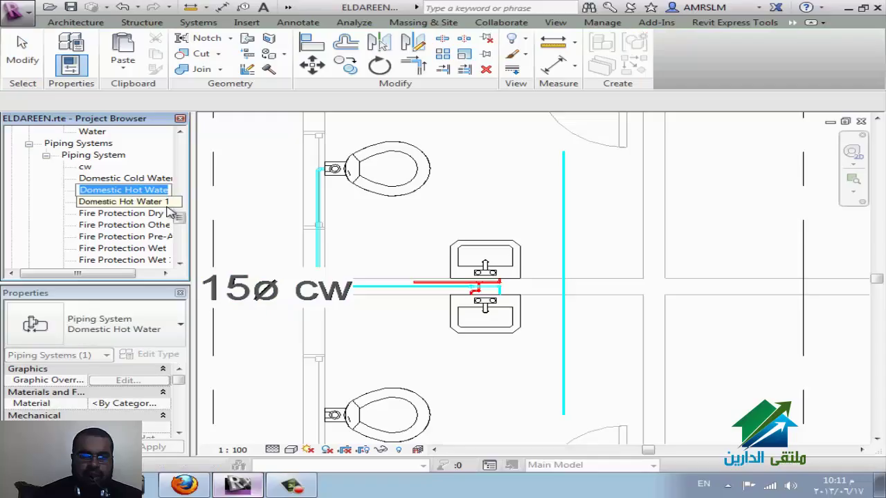
{"action": "type", "text": "hw"}
{"action": "key", "text": "Return"}
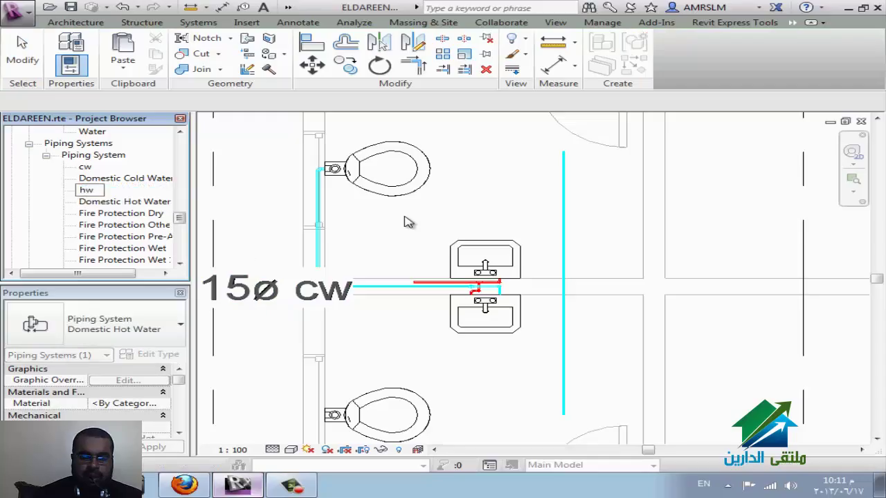
Copy the 15ø cw tag and paste it onto the hot water pipe at the sinks
{"action": "left_click", "coordinate": [276, 304]}
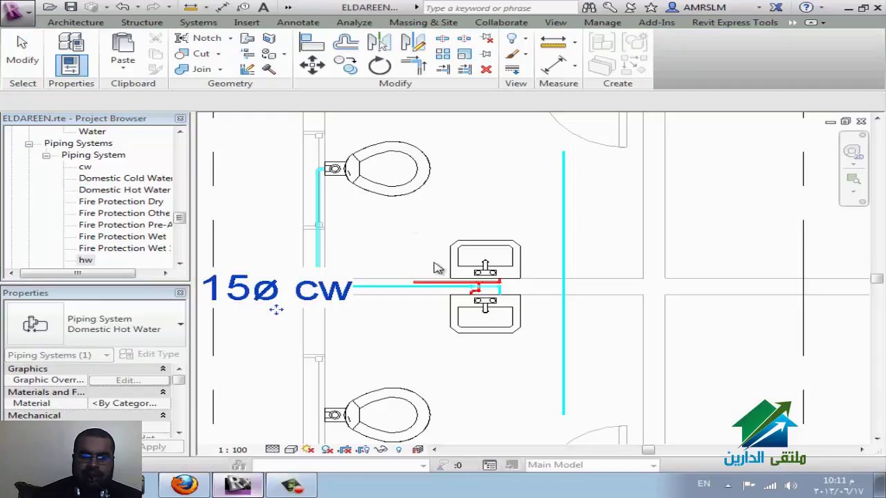
{"action": "key", "text": "ctrl+c"}
{"action": "key", "text": "ctrl+v"}
{"action": "left_click", "coordinate": [441, 285]}
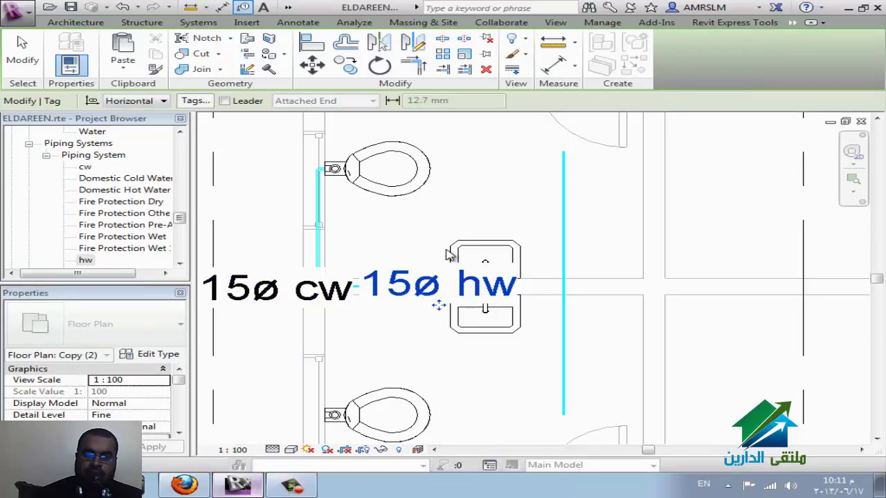
Place the 15ø hw tag above the upper sink, declining to load a floor tag
{"action": "left_click", "coordinate": [448, 256]}
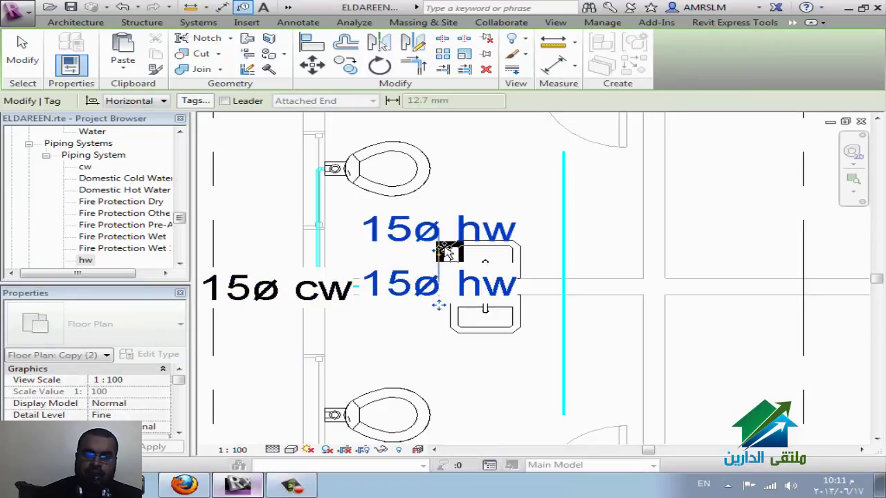
{"action": "left_click", "coordinate": [522, 392]}
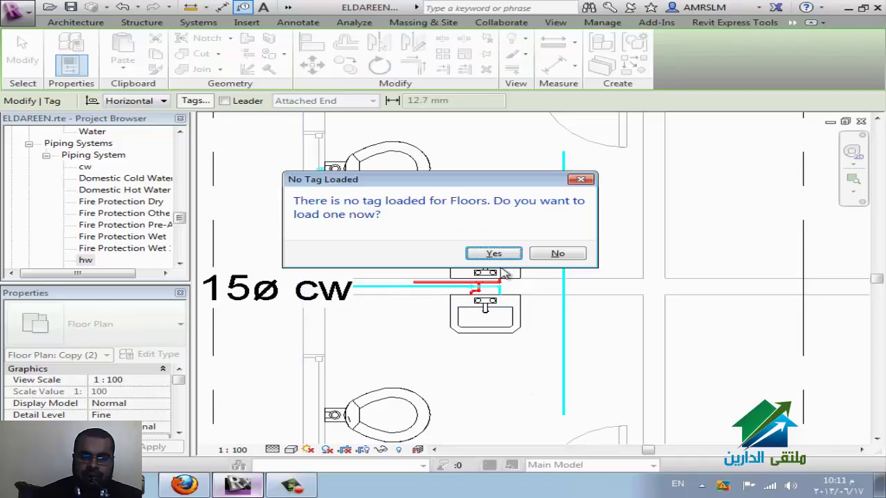
{"action": "left_click", "coordinate": [557, 253]}
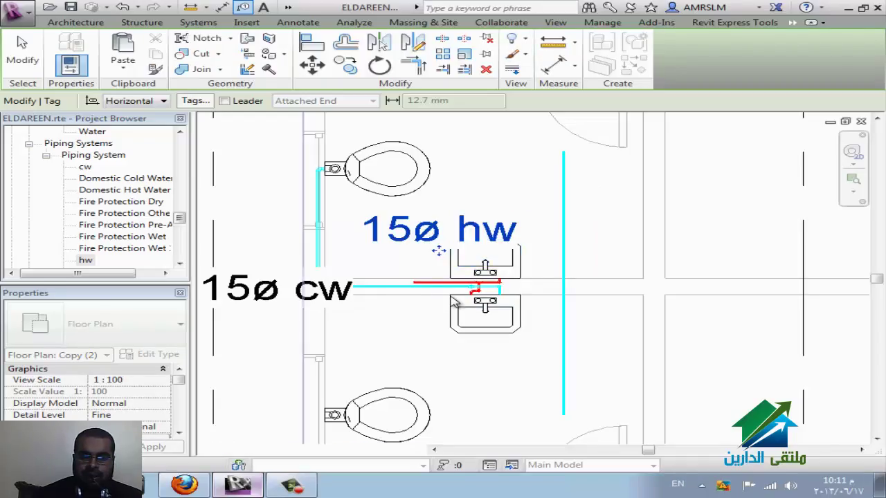
Delete the 15ø hw tag from the plan
{"action": "scroll", "coordinate": [447, 313], "scroll_direction": "down", "scroll_amount": 1}
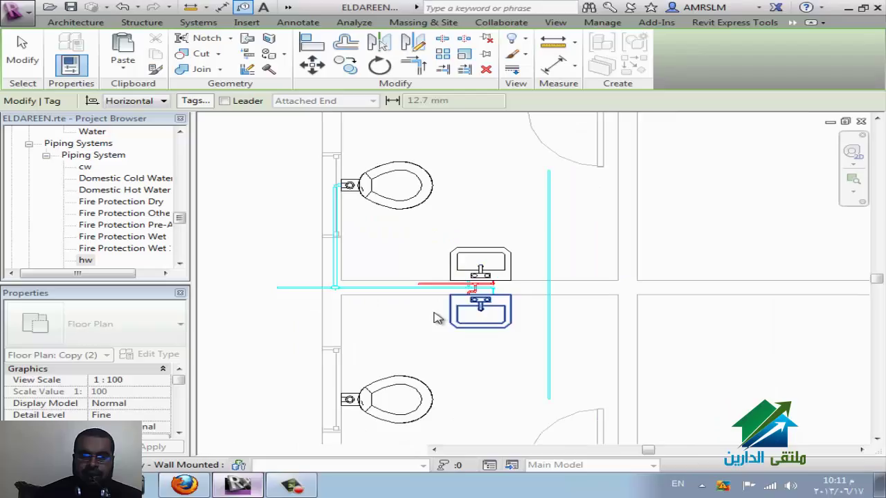
{"action": "scroll", "coordinate": [449, 311], "scroll_direction": "down", "scroll_amount": 2}
{"action": "scroll", "coordinate": [511, 281], "scroll_direction": "up", "scroll_amount": 1}
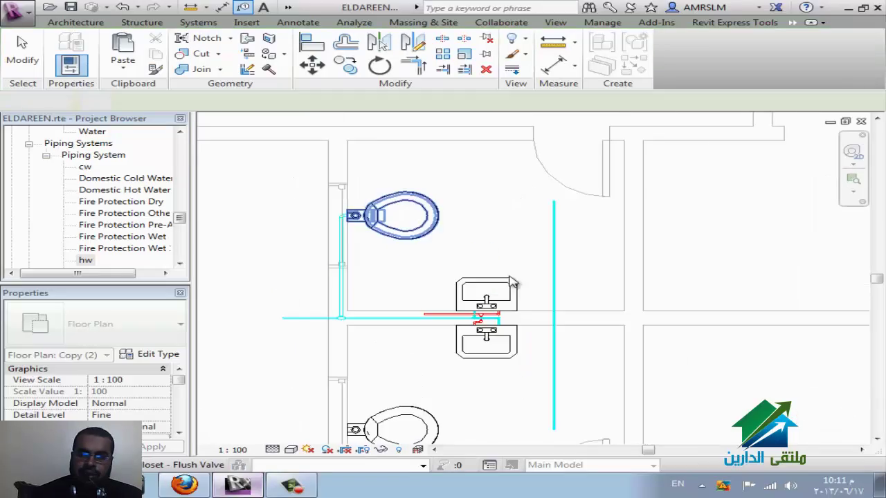
{"action": "scroll", "coordinate": [521, 308], "scroll_direction": "up", "scroll_amount": 1}
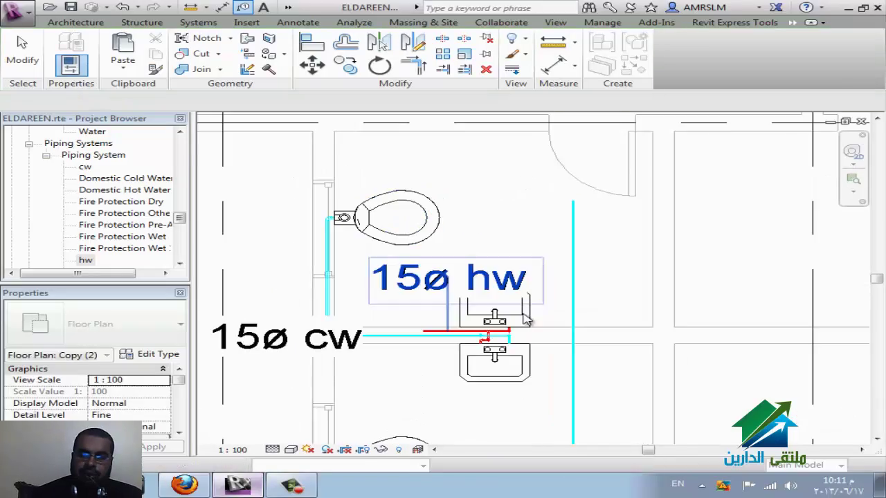
{"action": "left_click", "coordinate": [415, 299]}
{"action": "key", "text": "Delete"}
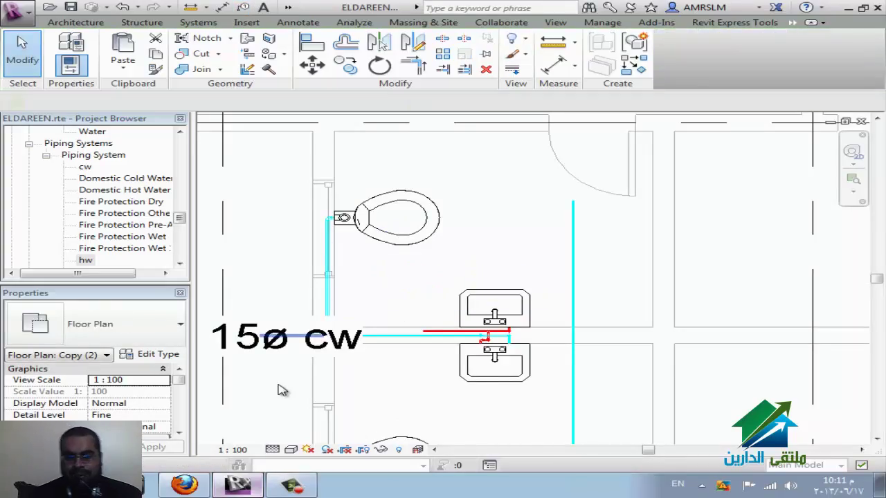
{"action": "left_click", "coordinate": [284, 389]}
{"action": "left_click", "coordinate": [538, 306]}
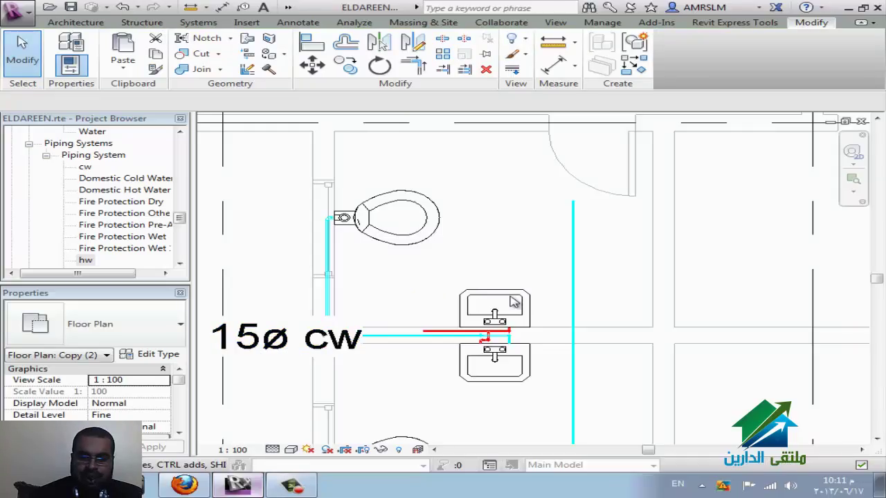
{"action": "left_click", "coordinate": [513, 302]}
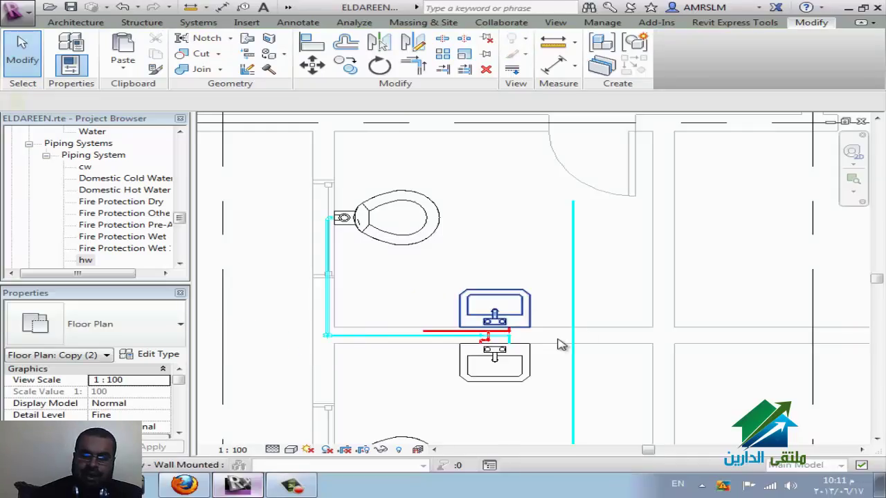
{"action": "right_click", "coordinate": [497, 312]}
{"action": "left_click", "coordinate": [561, 156]}
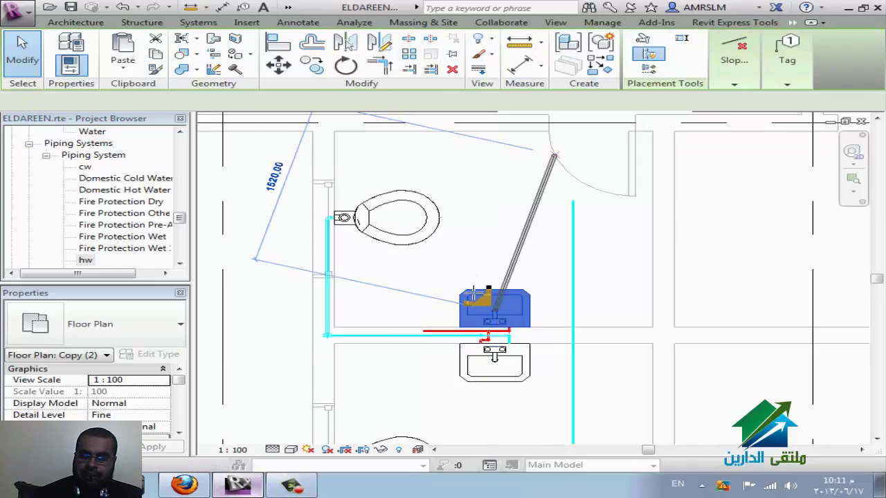
{"action": "scroll", "coordinate": [474, 276], "scroll_direction": "up", "scroll_amount": 2}
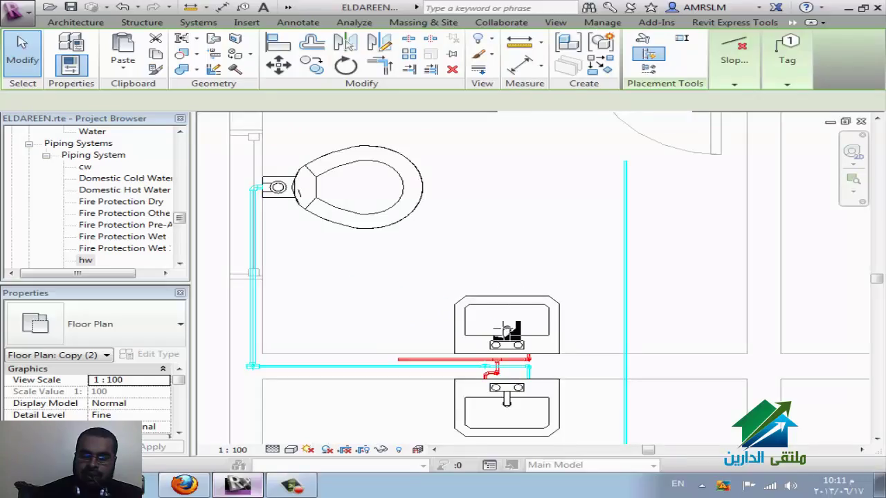
{"action": "scroll", "coordinate": [484, 305], "scroll_direction": "up", "scroll_amount": 1}
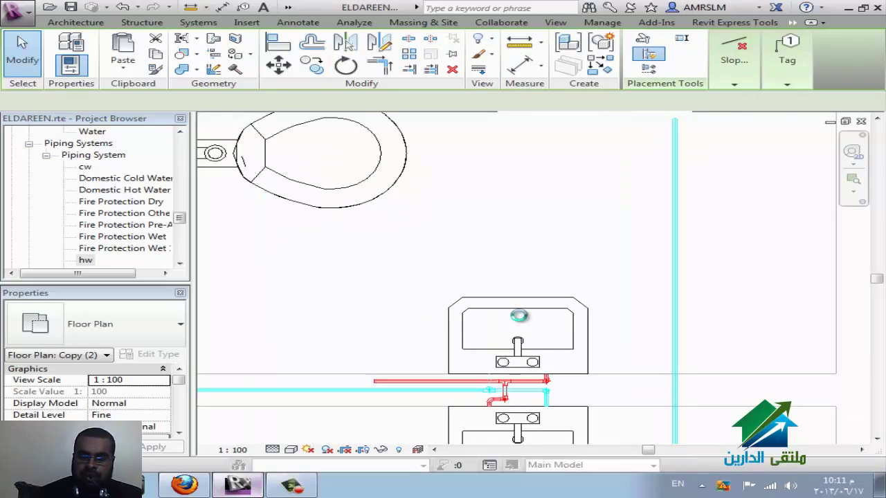
{"action": "scroll", "coordinate": [530, 369], "scroll_direction": "up", "scroll_amount": 1}
{"action": "left_click", "coordinate": [526, 373]}
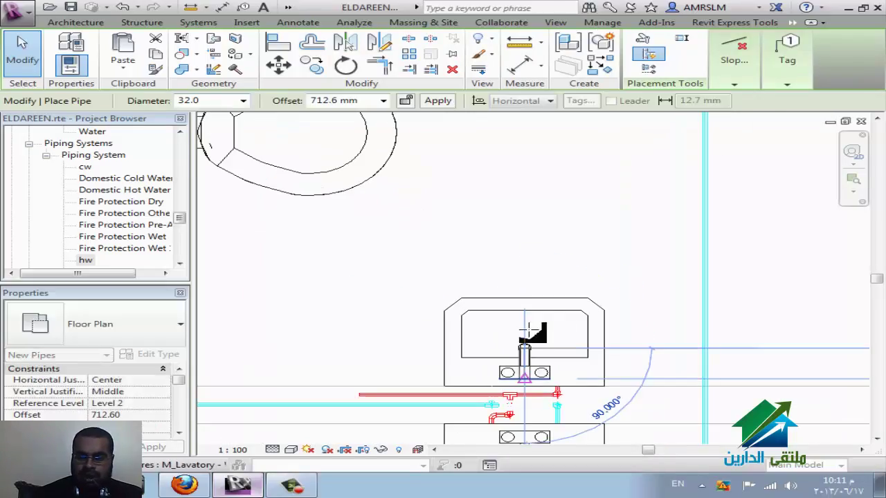
{"action": "scroll", "coordinate": [520, 359], "scroll_direction": "down", "scroll_amount": 1}
{"action": "scroll", "coordinate": [519, 359], "scroll_direction": "down", "scroll_amount": 1}
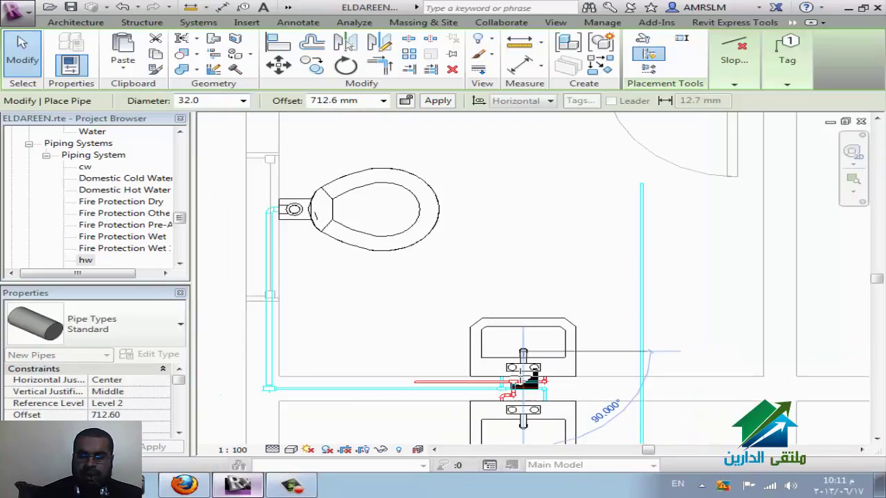
{"action": "scroll", "coordinate": [520, 387], "scroll_direction": "up", "scroll_amount": 1}
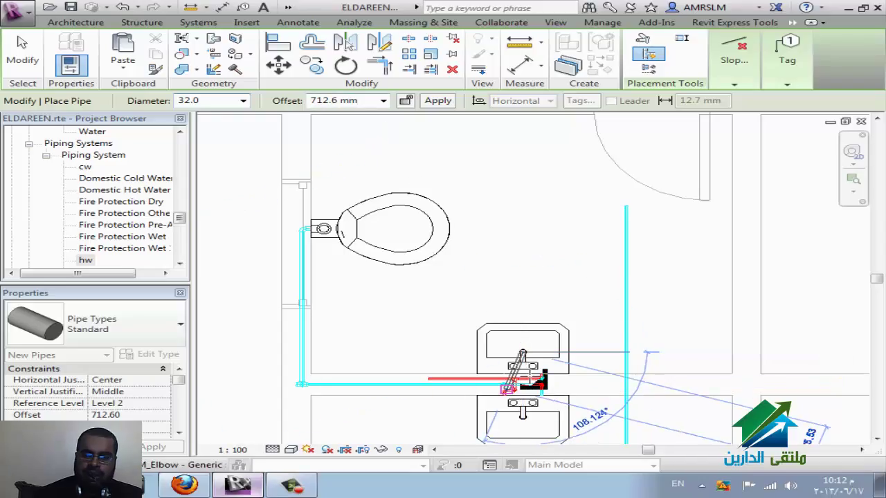
{"action": "scroll", "coordinate": [512, 388], "scroll_direction": "up", "scroll_amount": 2}
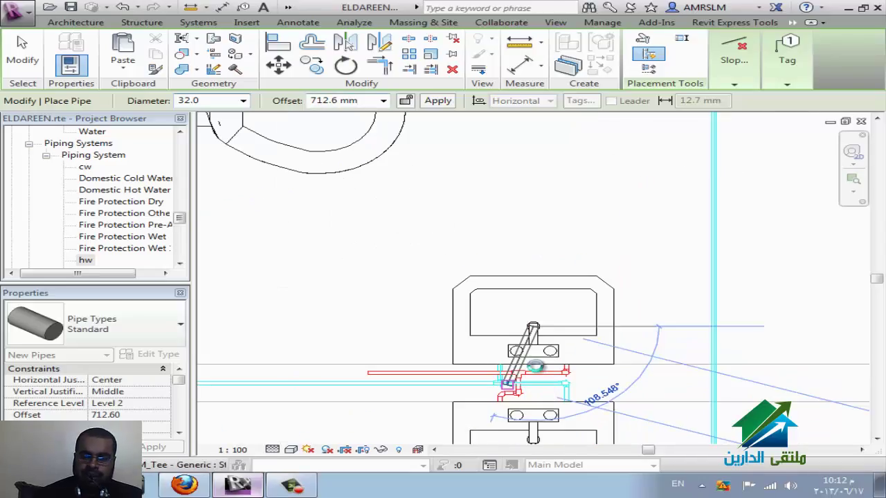
{"action": "scroll", "coordinate": [547, 372], "scroll_direction": "up", "scroll_amount": 1}
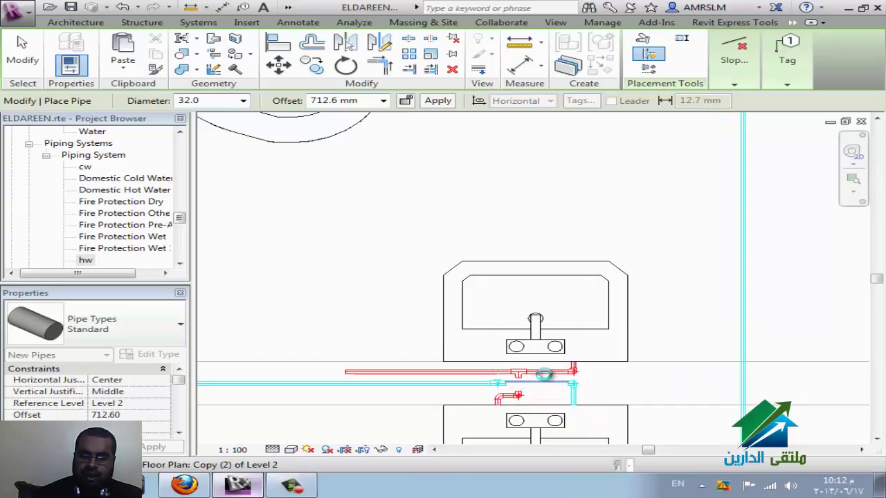
{"action": "scroll", "coordinate": [534, 387], "scroll_direction": "up", "scroll_amount": 2}
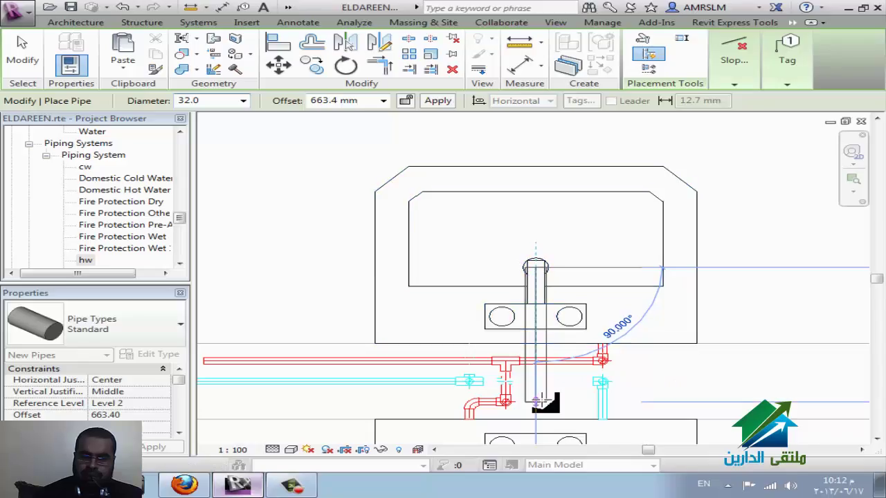
{"action": "left_click", "coordinate": [536, 401]}
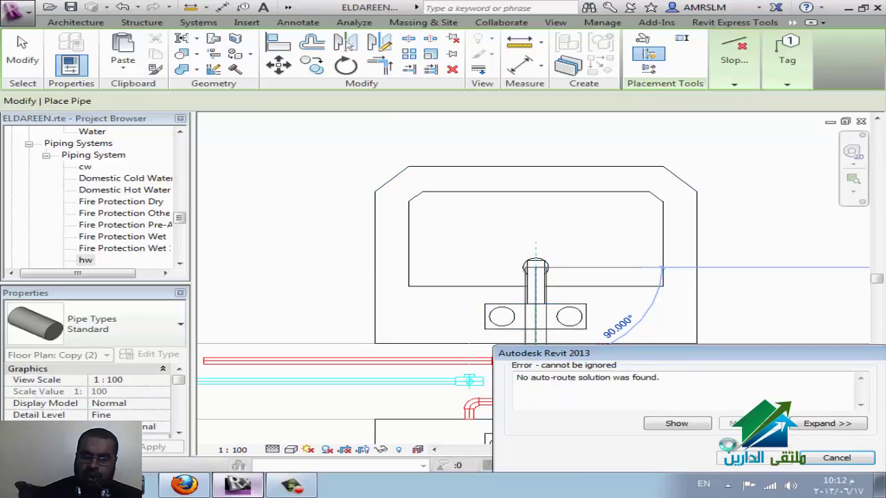
{"action": "key", "text": "Escape"}
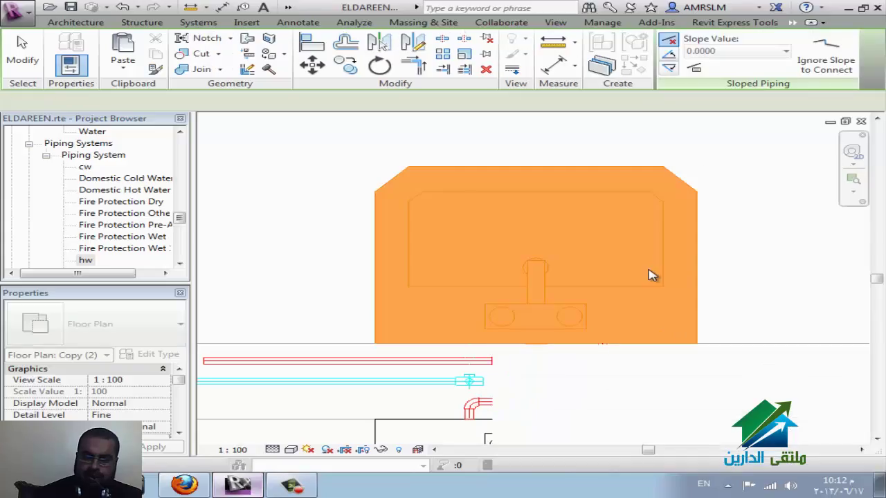
Select the upper sink and begin drawing a pipe from it with Draw Pipe
{"action": "scroll", "coordinate": [720, 239], "scroll_direction": "down", "scroll_amount": 5}
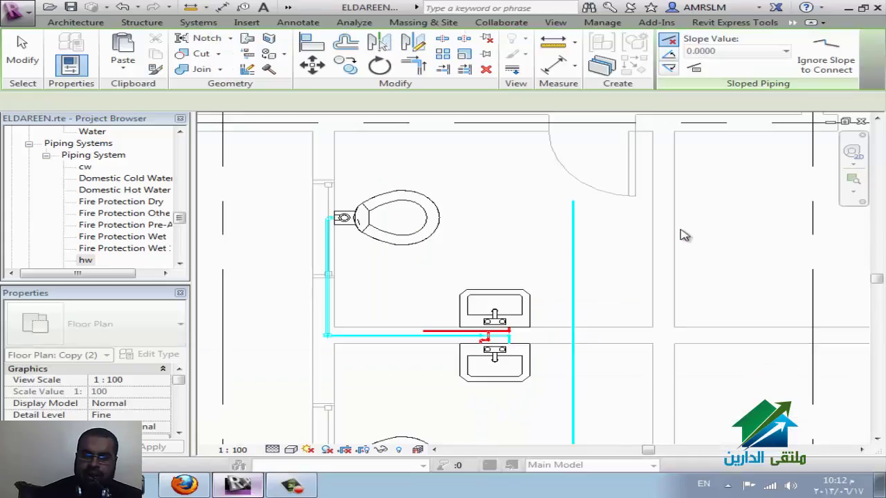
{"action": "key", "text": "p"}
{"action": "key", "text": "i"}
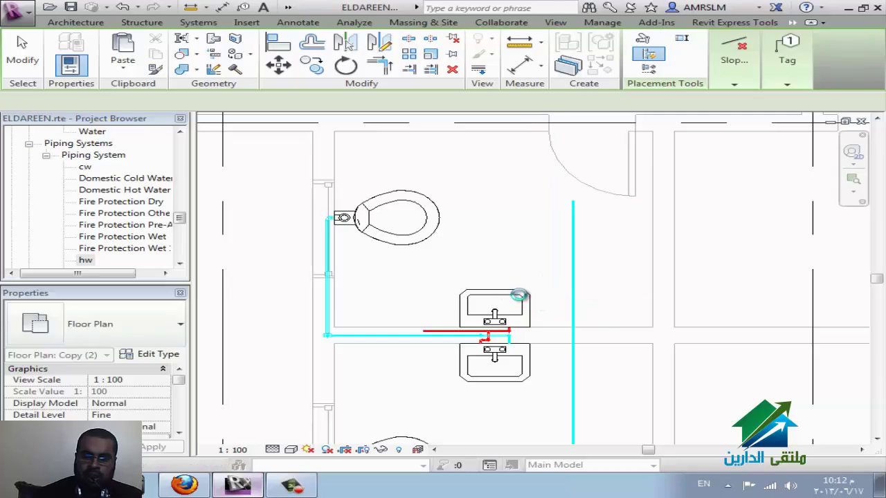
{"action": "key", "text": "Escape"}
{"action": "key", "text": "Escape"}
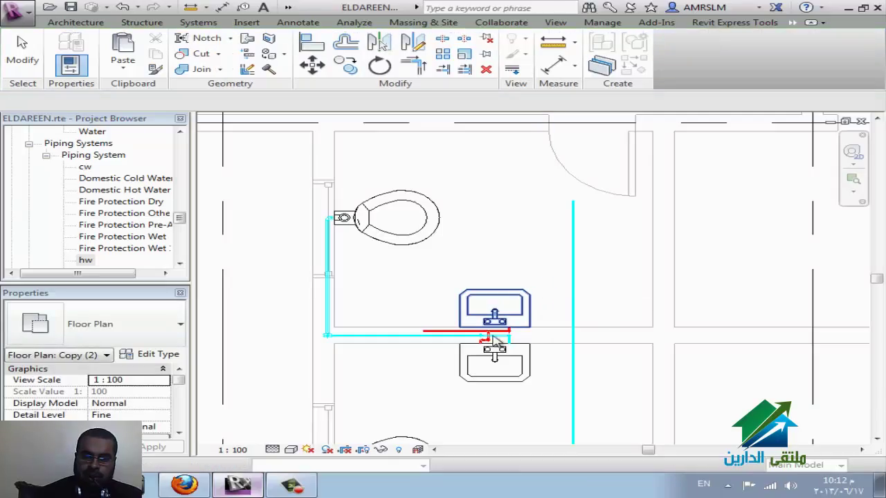
{"action": "left_click", "coordinate": [517, 324]}
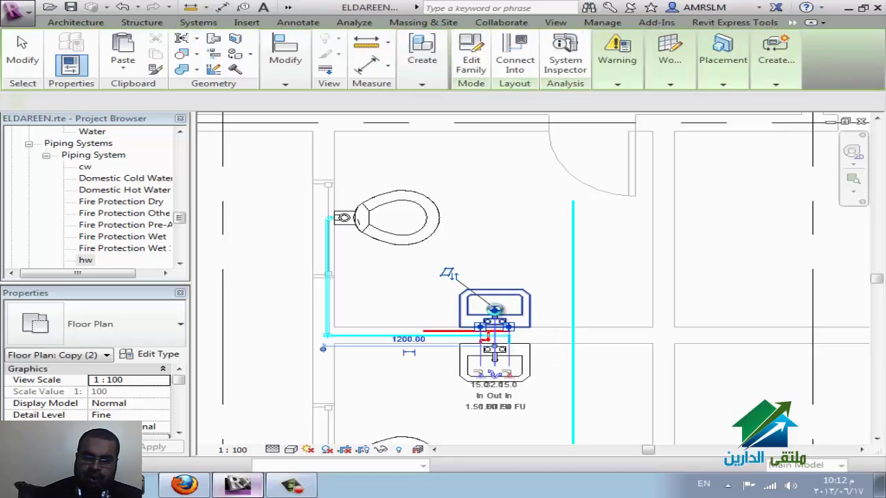
{"action": "scroll", "coordinate": [494, 311], "scroll_direction": "up", "scroll_amount": 2}
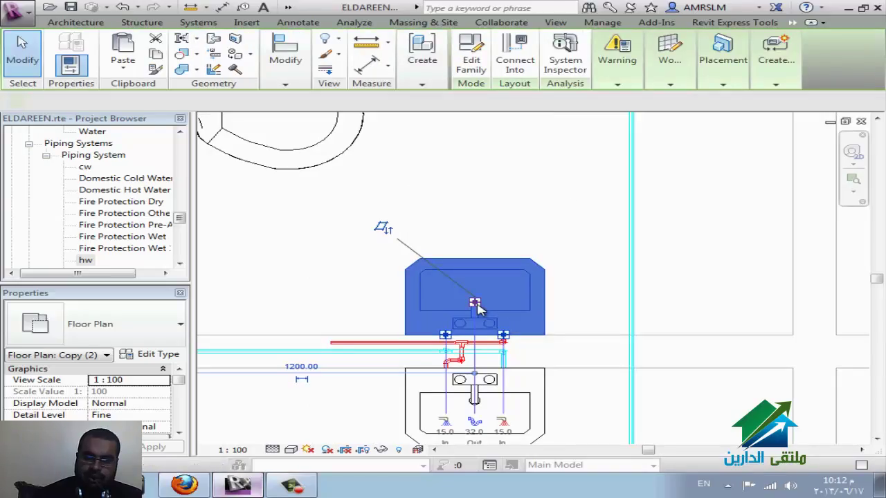
{"action": "left_click", "coordinate": [478, 308]}
{"action": "right_click", "coordinate": [475, 301]}
{"action": "left_click", "coordinate": [518, 156]}
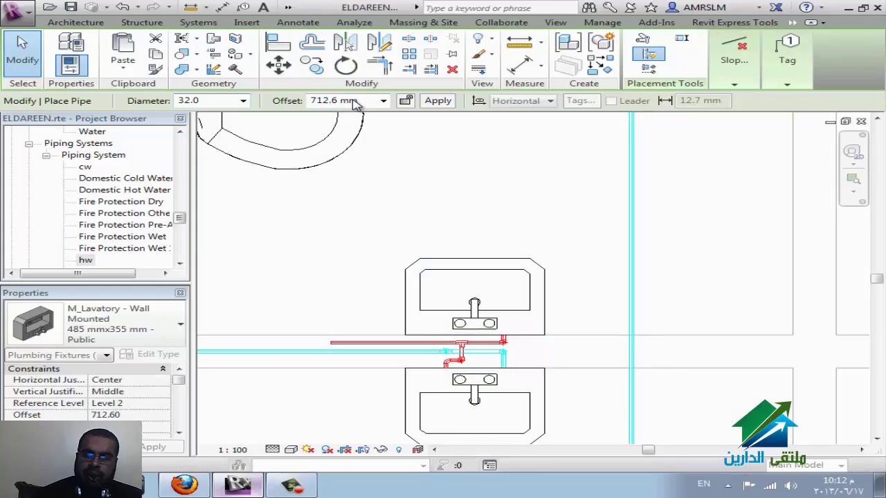
Set a 500 mm offset and a 1.0000 downward slope, and pick the PVC - Sanitary pipe type
{"action": "left_click", "coordinate": [383, 101]}
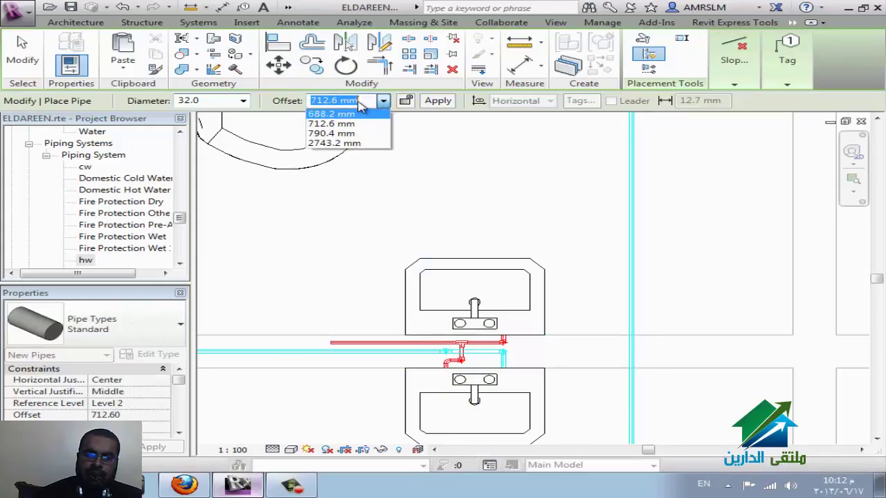
{"action": "left_click", "coordinate": [359, 101]}
{"action": "type", "text": "500"}
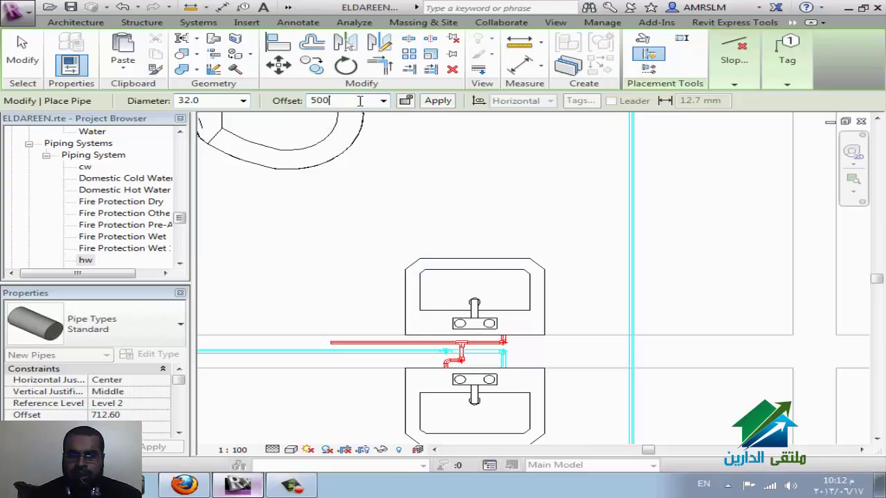
{"action": "key", "text": "Return"}
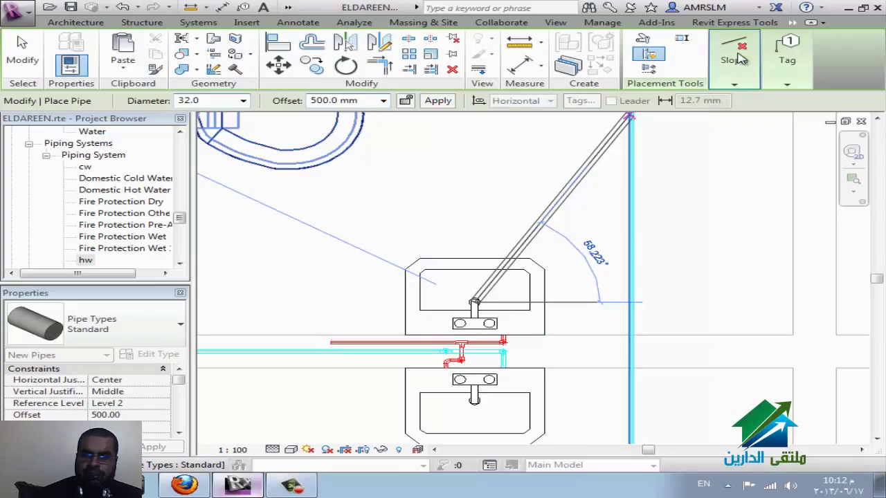
{"action": "left_click", "coordinate": [733, 52]}
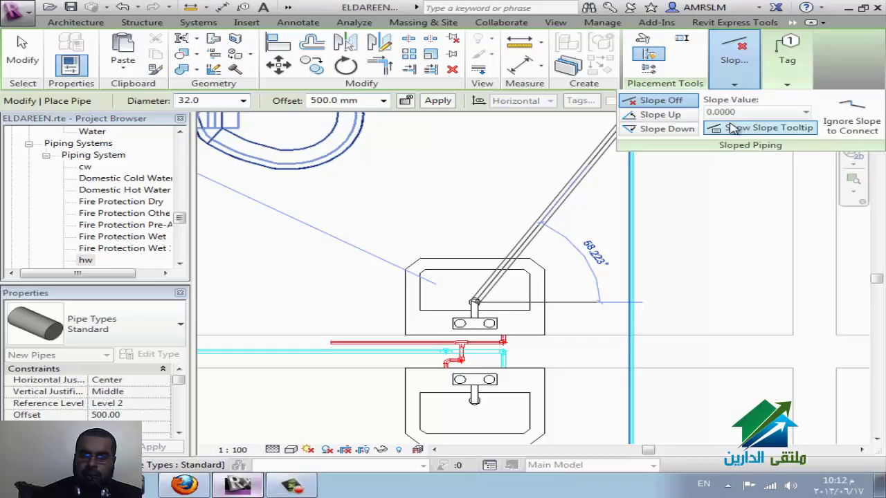
{"action": "left_click", "coordinate": [665, 129]}
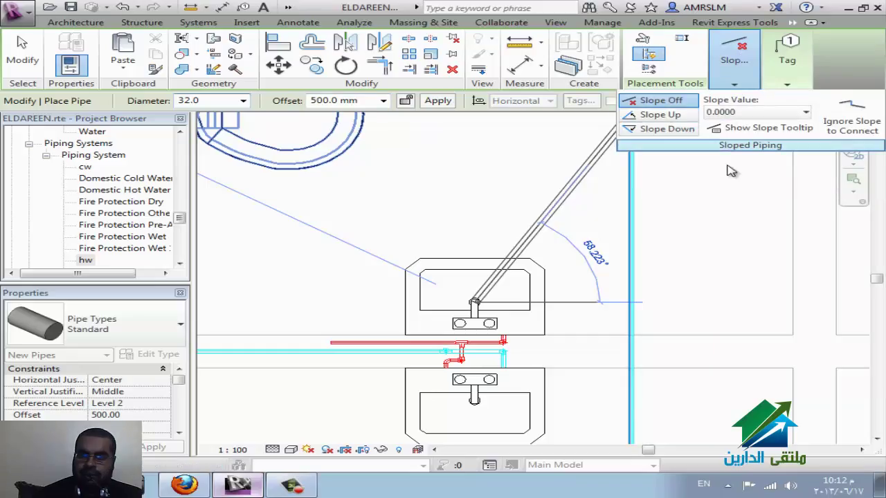
{"action": "left_click", "coordinate": [804, 111]}
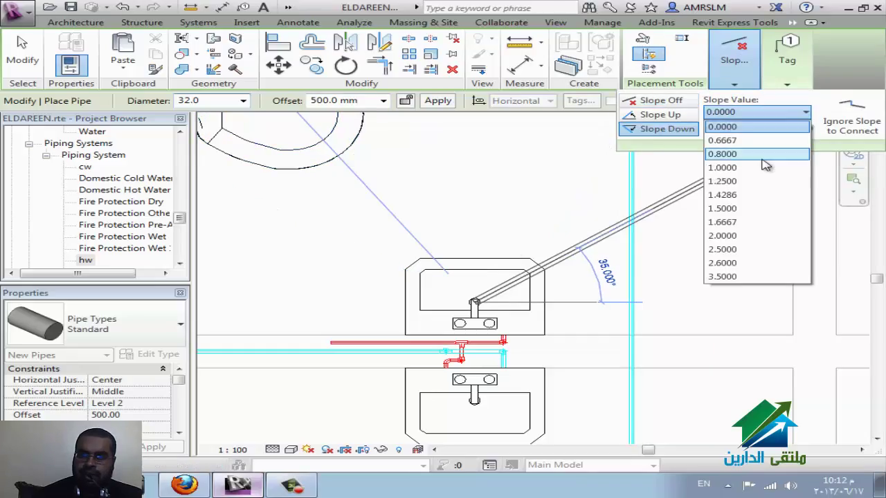
{"action": "left_click", "coordinate": [759, 168]}
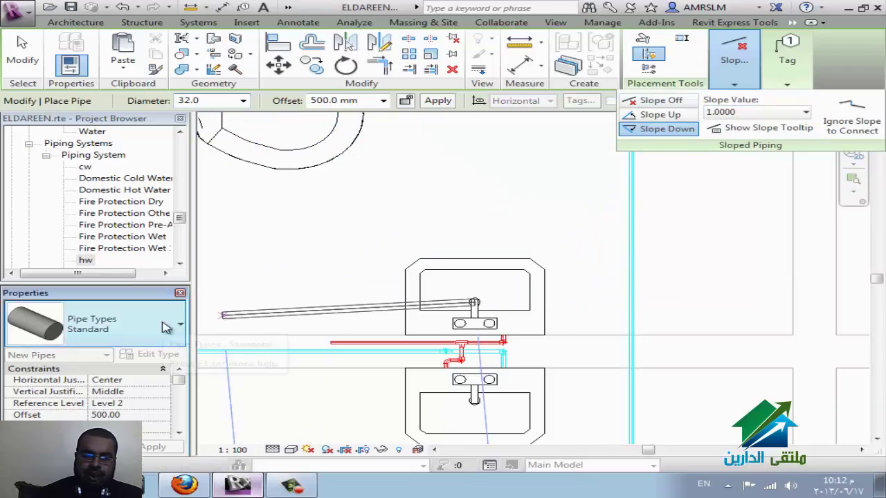
{"action": "left_click", "coordinate": [121, 301]}
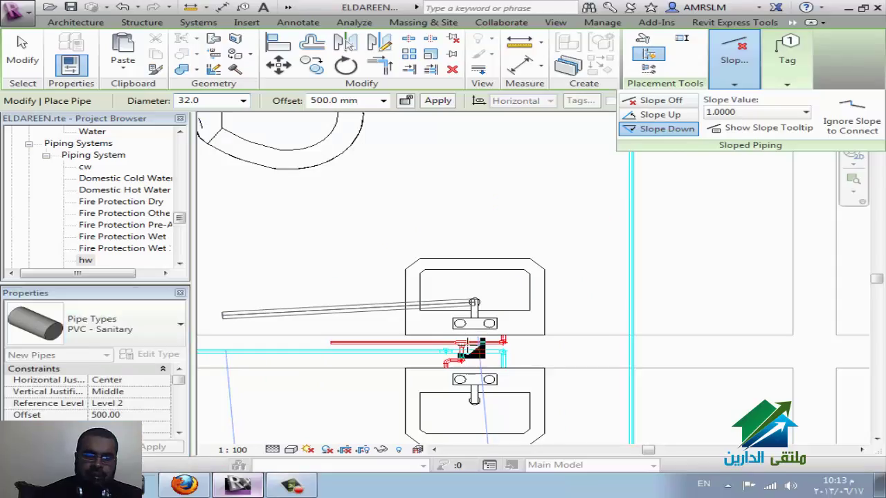
Start the drain pipe at the upper sink's drain and set a first bend point
{"action": "key", "text": "Escape"}
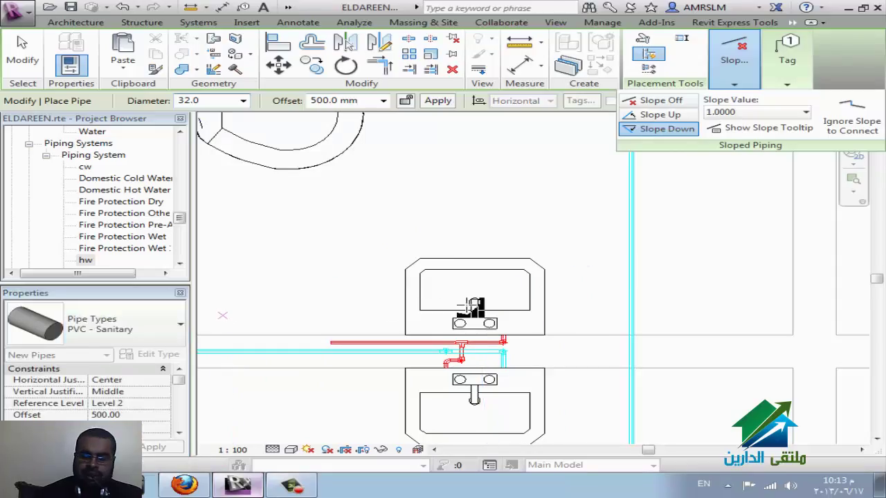
{"action": "left_click", "coordinate": [475, 305]}
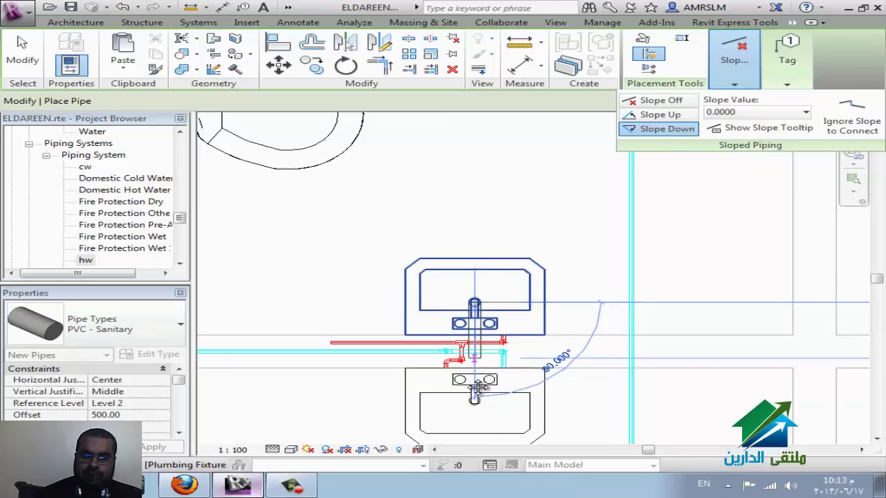
{"action": "left_click", "coordinate": [482, 379]}
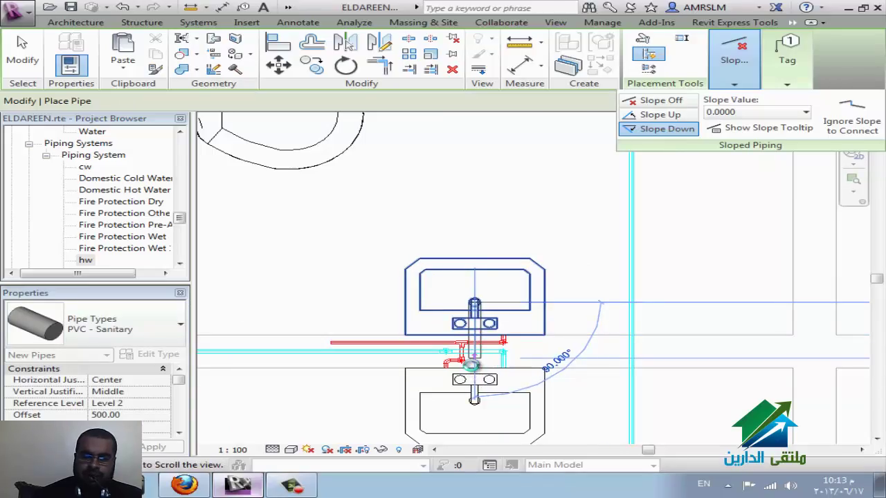
{"action": "middle_click_drag", "start_coordinate": [472, 366], "coordinate": [473, 382]}
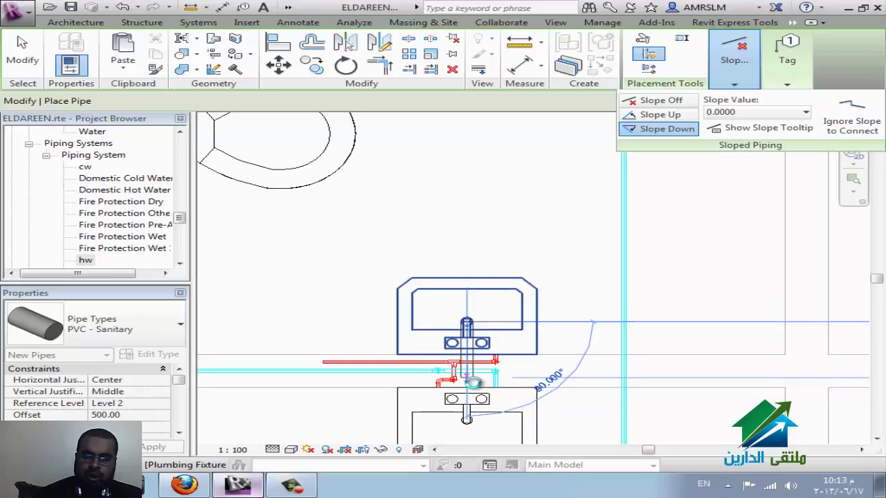
{"action": "scroll", "coordinate": [469, 370], "scroll_direction": "up", "scroll_amount": 3}
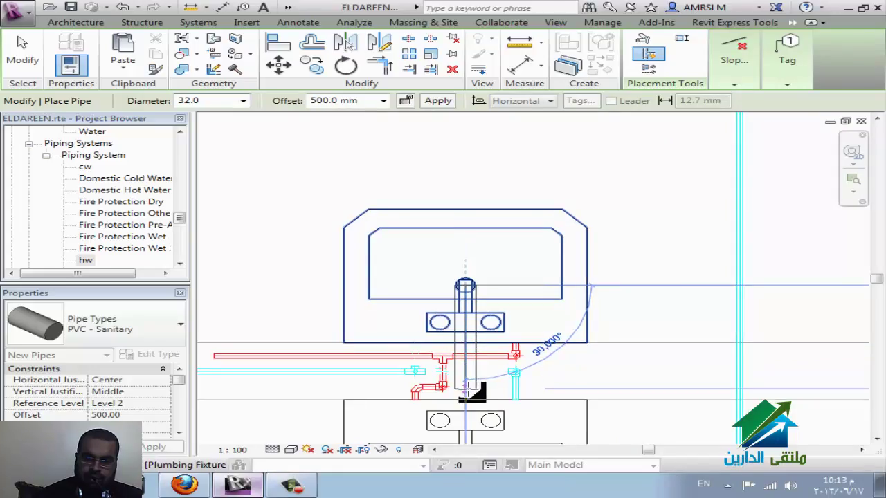
{"action": "left_click", "coordinate": [465, 388]}
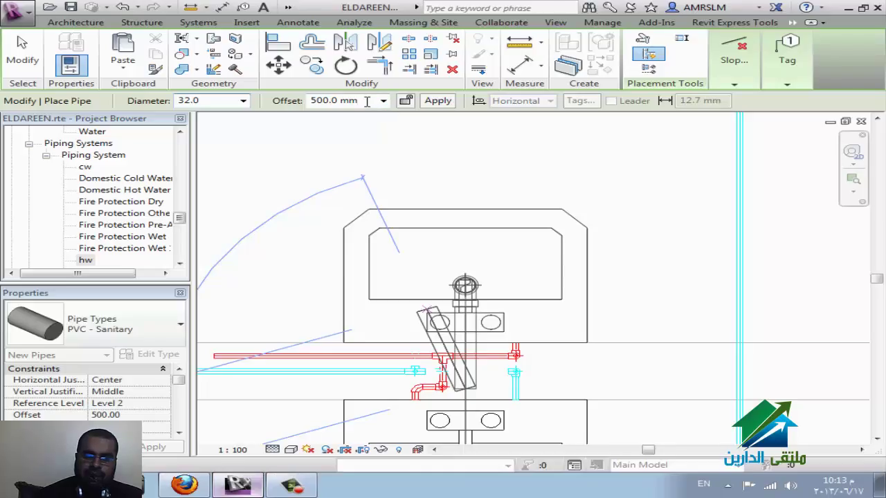
Change the offset to -200 mm and run the pipe horizontally to the left
{"action": "left_click", "coordinate": [365, 101]}
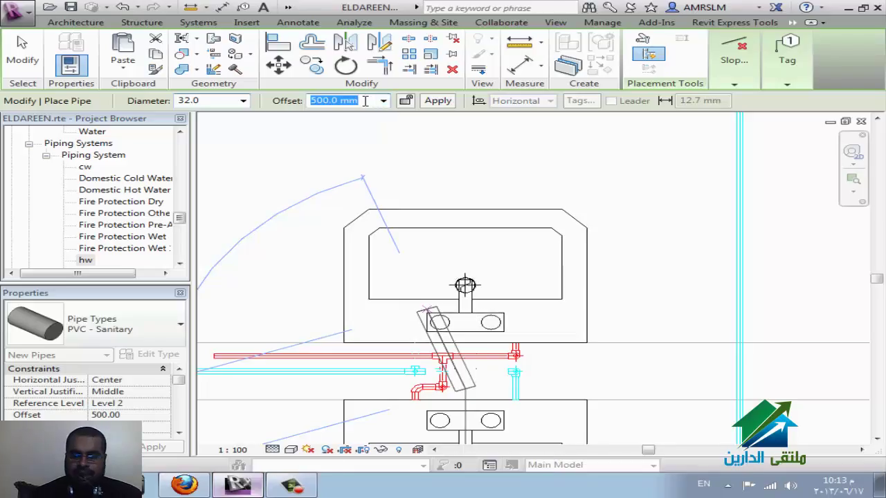
{"action": "type", "text": "-20"}
{"action": "key", "text": "Return"}
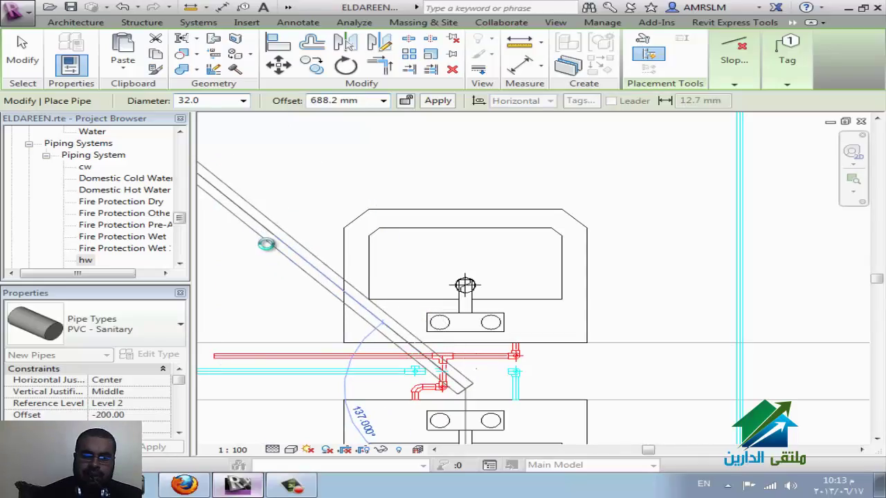
{"action": "scroll", "coordinate": [266, 244], "scroll_direction": "down", "scroll_amount": 1}
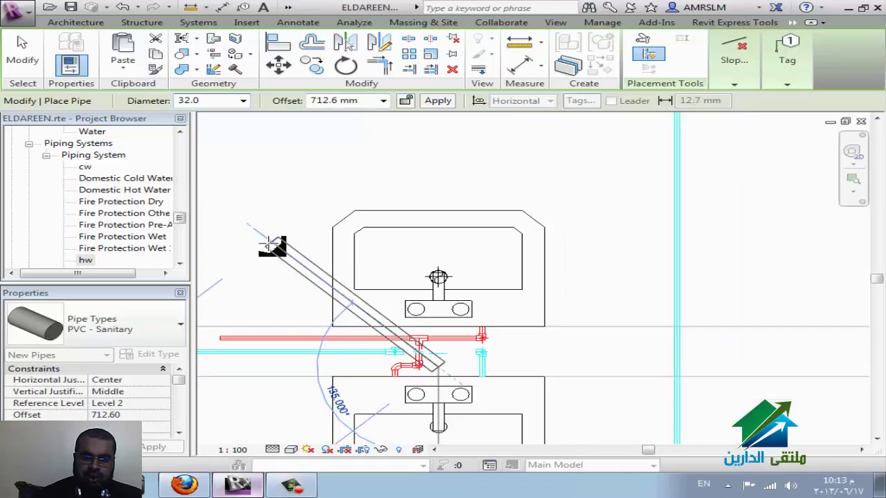
{"action": "left_click", "coordinate": [272, 246]}
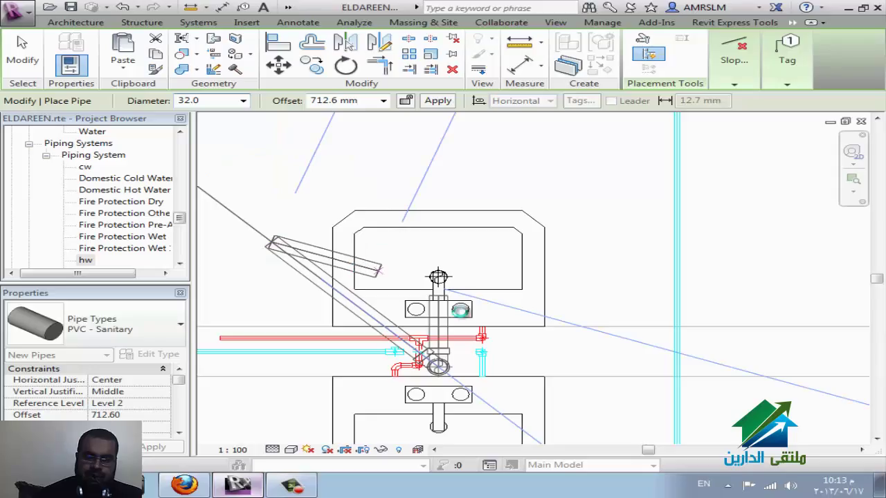
{"action": "scroll", "coordinate": [379, 269], "scroll_direction": "down", "scroll_amount": 2}
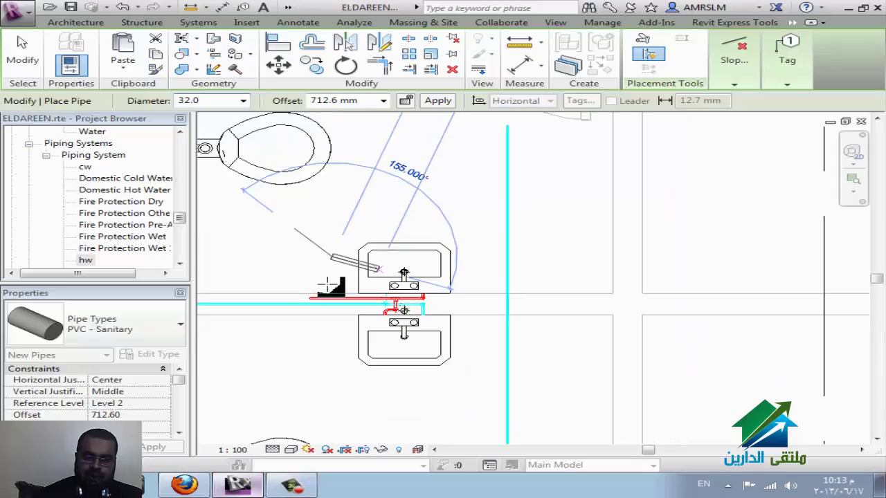
{"action": "scroll", "coordinate": [267, 273], "scroll_direction": "down", "scroll_amount": 2}
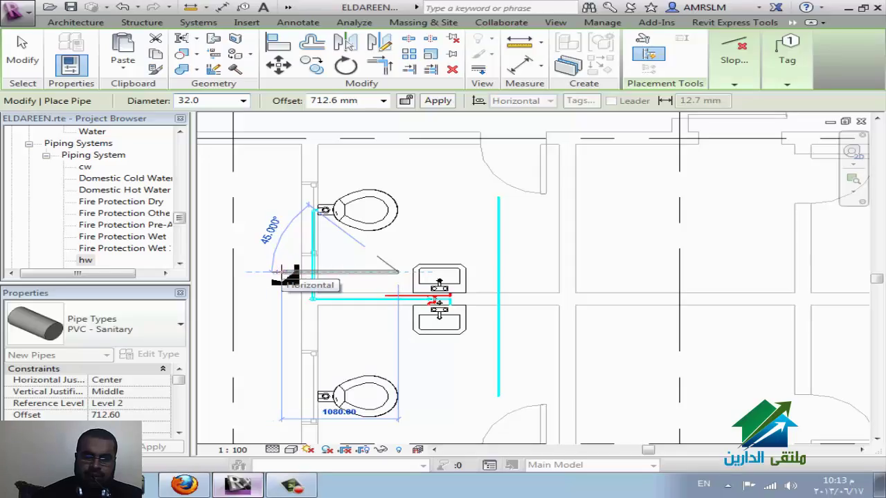
{"action": "left_click", "coordinate": [282, 272]}
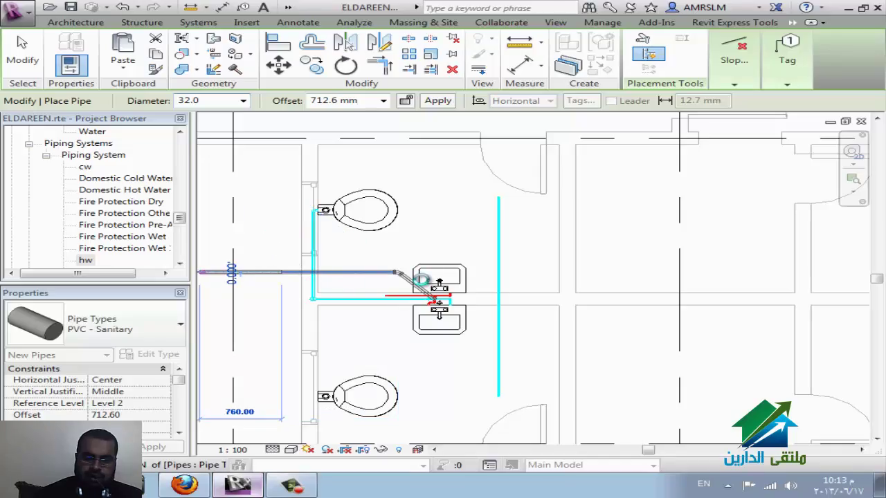
{"action": "key", "text": "Escape"}
{"action": "key", "text": "Escape"}
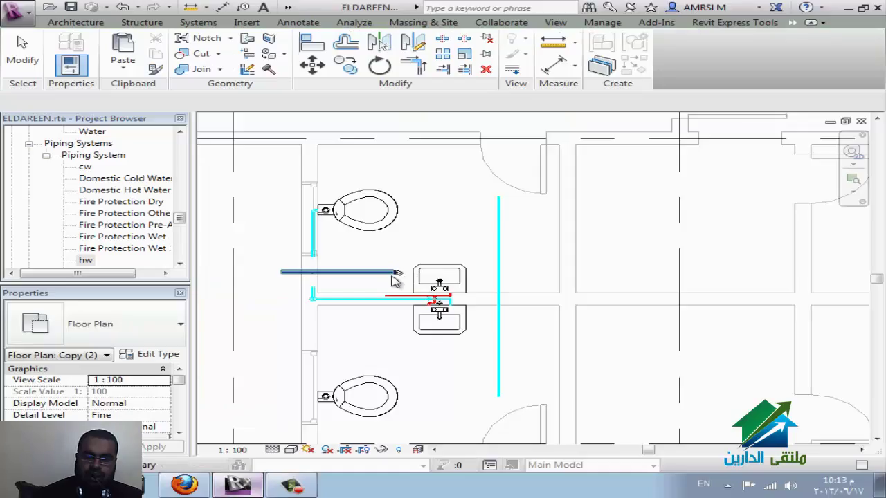
Set the sink drain elbow's offset to -500 mm and delete the invalidly connected elements
{"action": "left_click", "coordinate": [392, 276]}
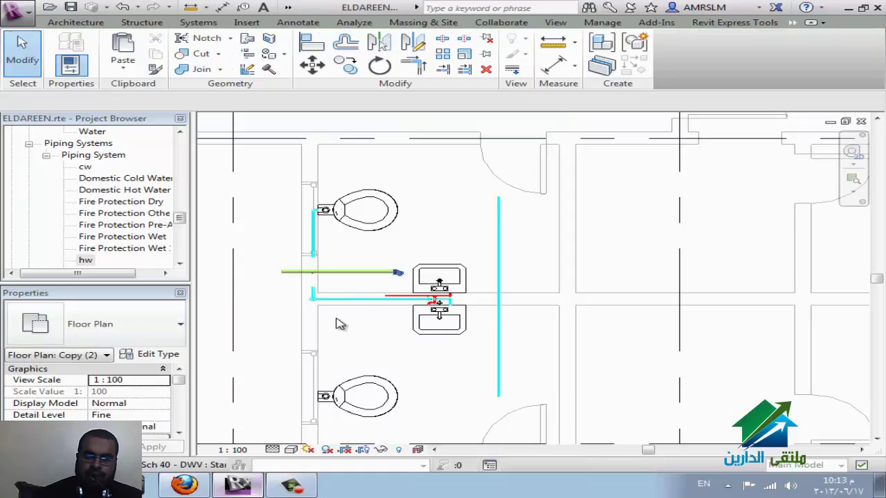
{"action": "left_click", "coordinate": [368, 292]}
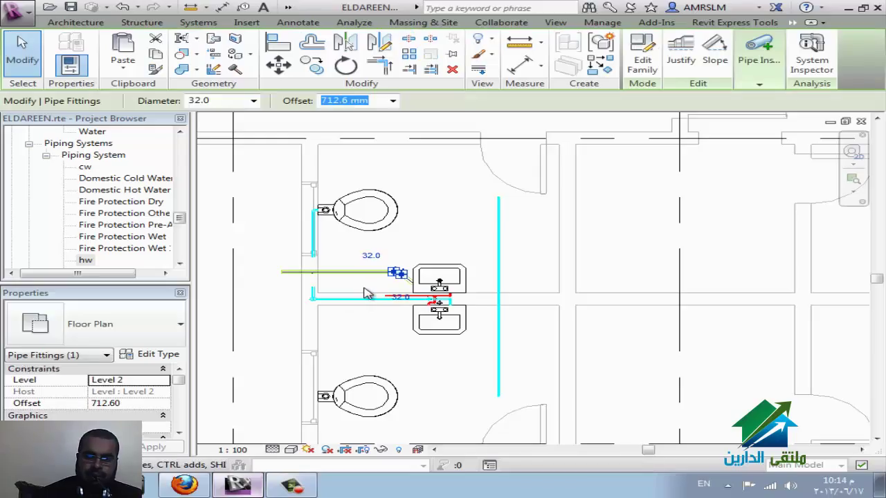
{"action": "left_click", "coordinate": [393, 100]}
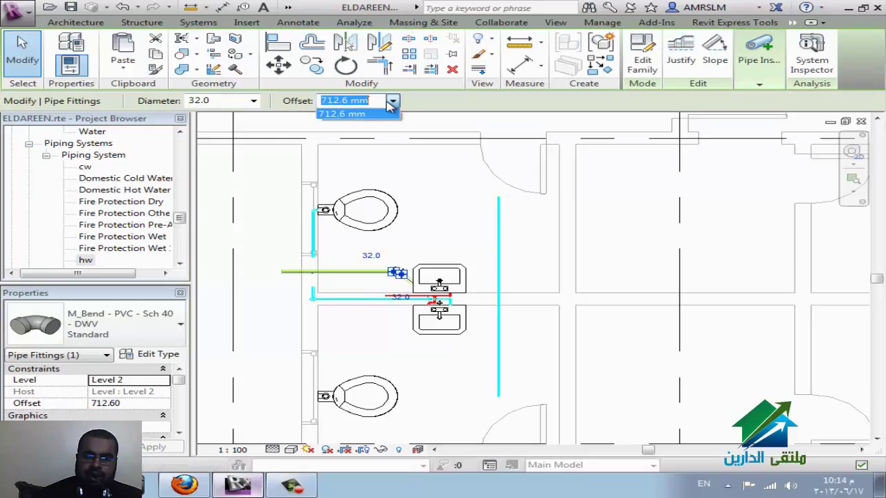
{"action": "left_click", "coordinate": [382, 102]}
{"action": "type", "text": "-"}
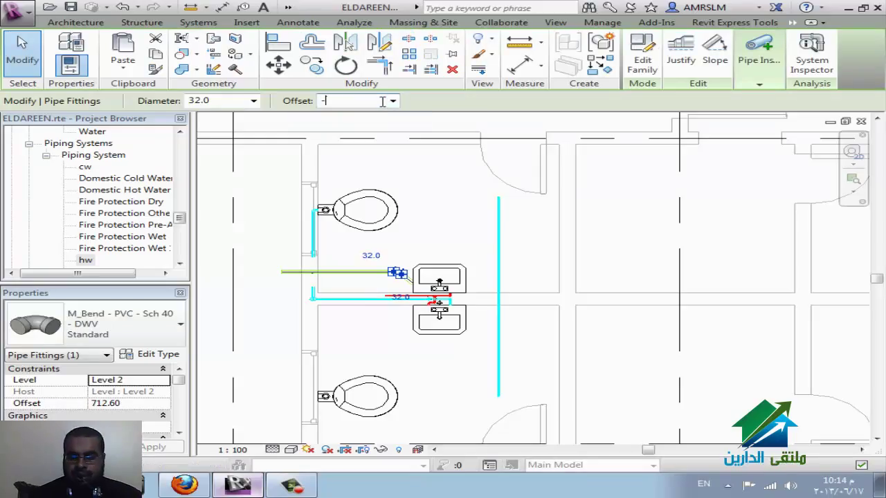
{"action": "type", "text": "500"}
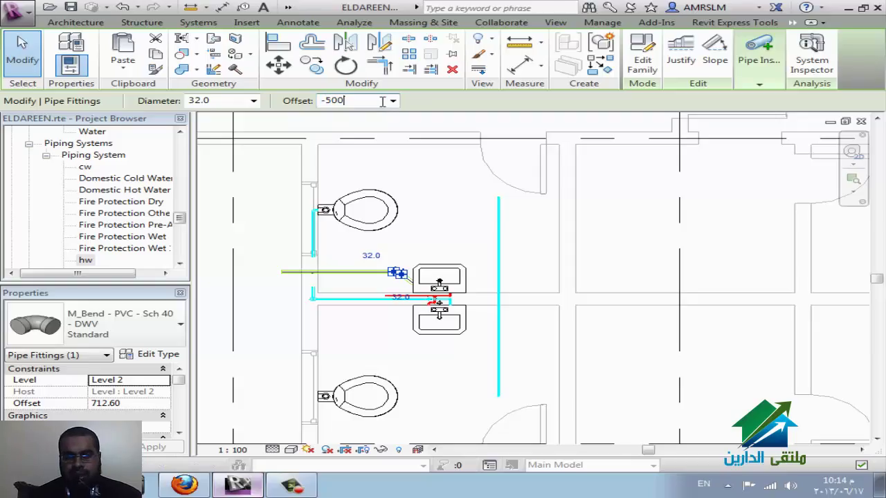
{"action": "key", "text": "Return"}
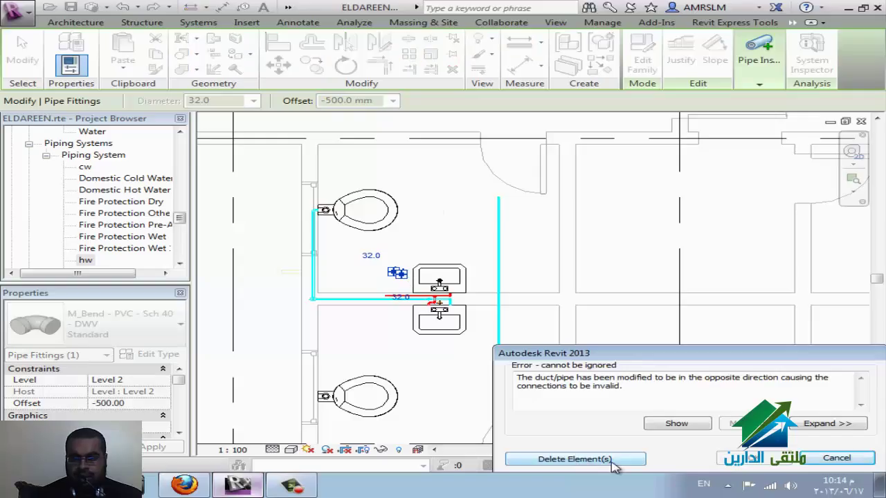
{"action": "left_click", "coordinate": [614, 467]}
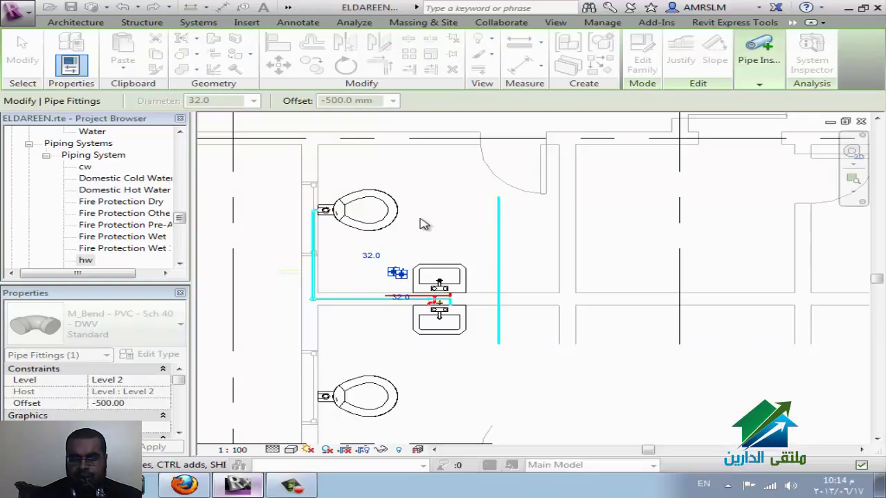
Set the view range Bottom and View Depth offsets to -1000 and apply them
{"action": "key", "text": "Escape"}
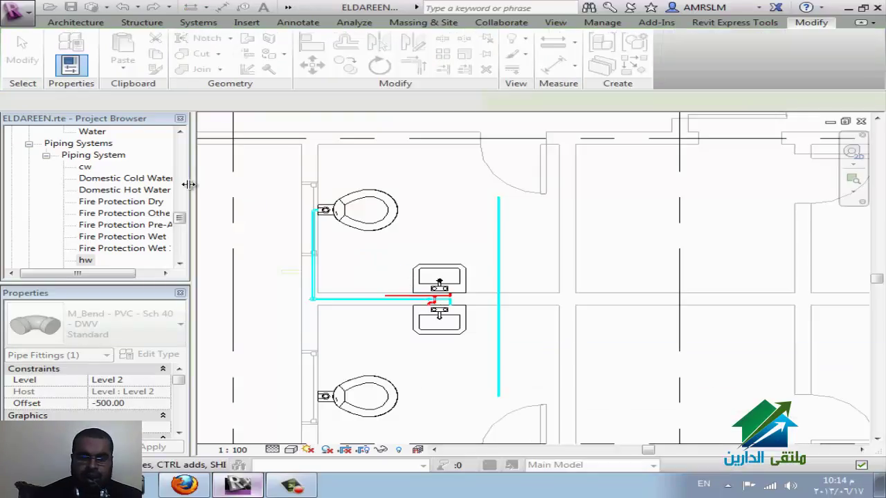
{"action": "scroll", "coordinate": [174, 434], "scroll_direction": "down", "scroll_amount": 5}
{"action": "left_click", "coordinate": [178, 368]}
{"action": "left_click", "coordinate": [178, 368]}
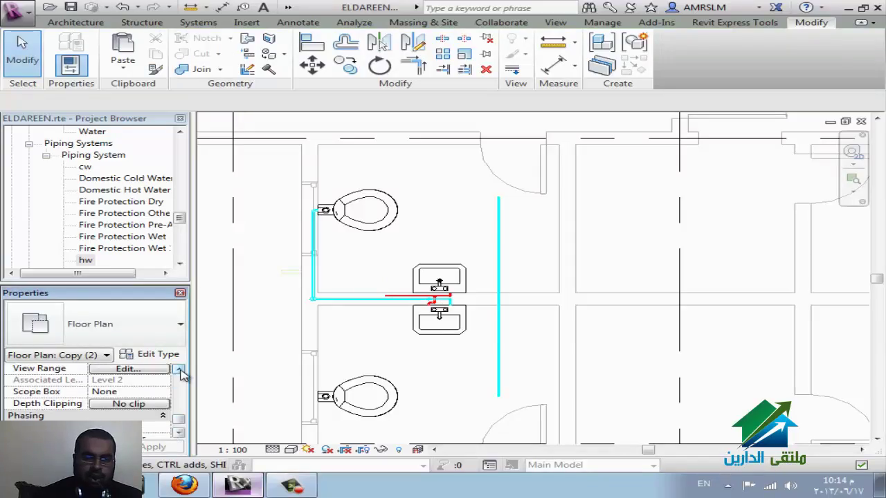
{"action": "left_click", "coordinate": [178, 368]}
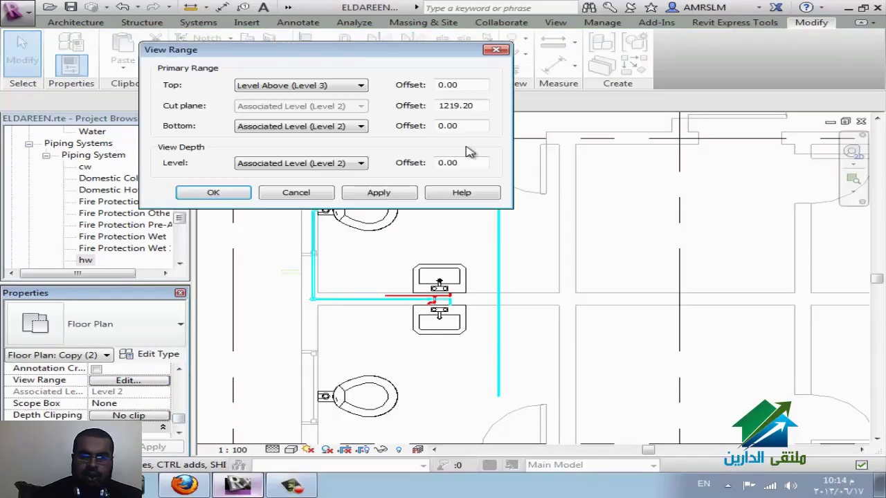
{"action": "double_click", "coordinate": [473, 165]}
{"action": "type", "text": "-1"}
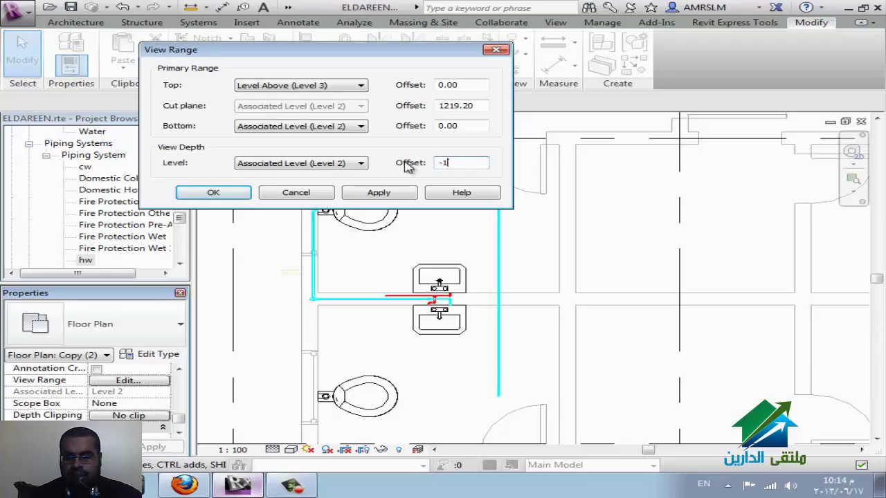
{"action": "type", "text": "00"}
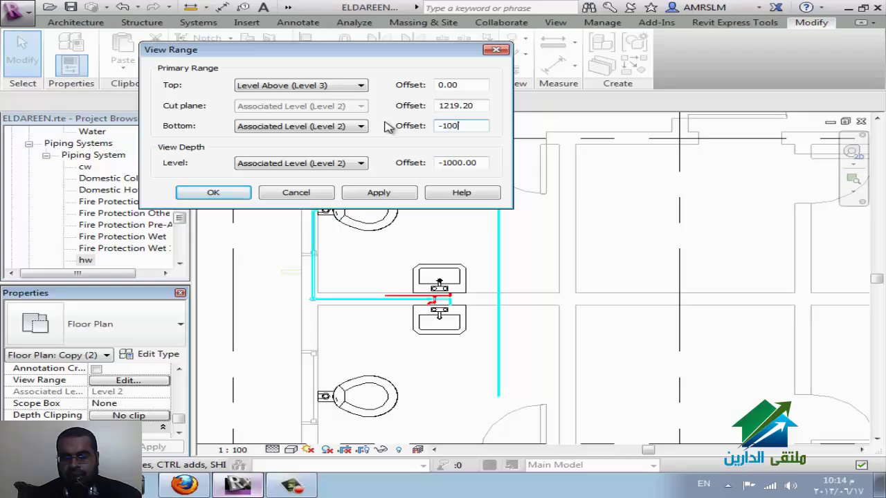
{"action": "type", "text": "0"}
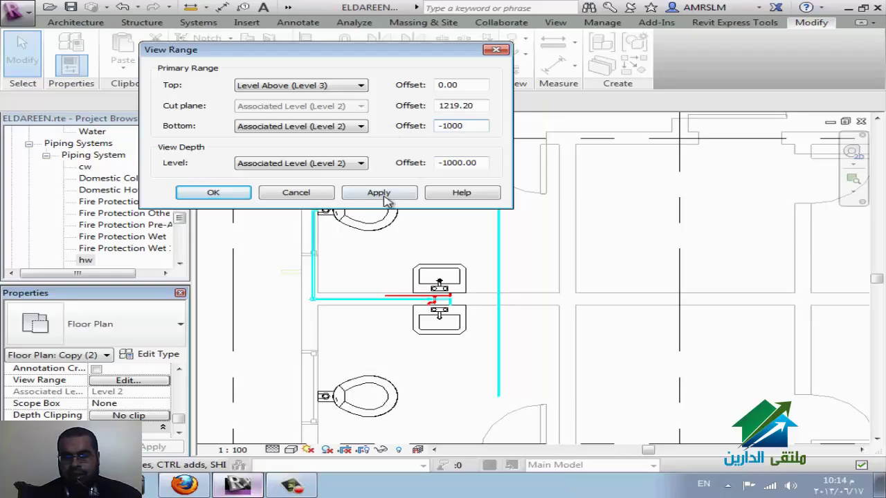
{"action": "left_click", "coordinate": [384, 195]}
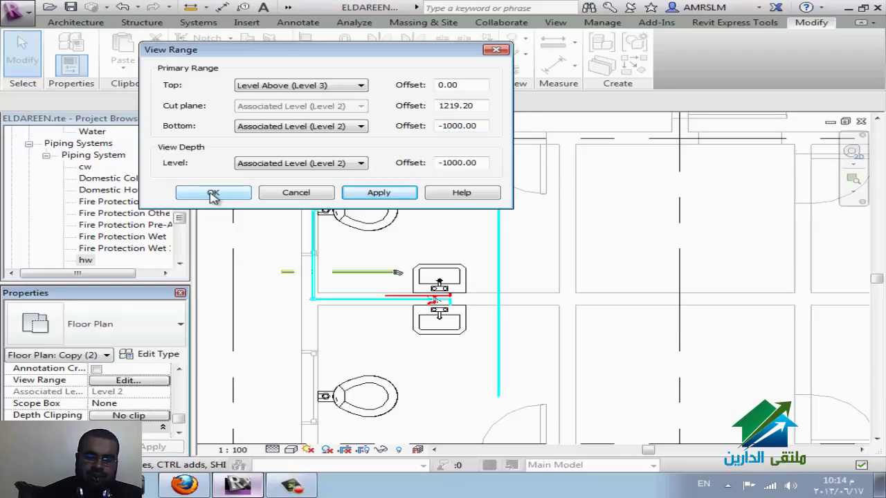
{"action": "left_click", "coordinate": [212, 194]}
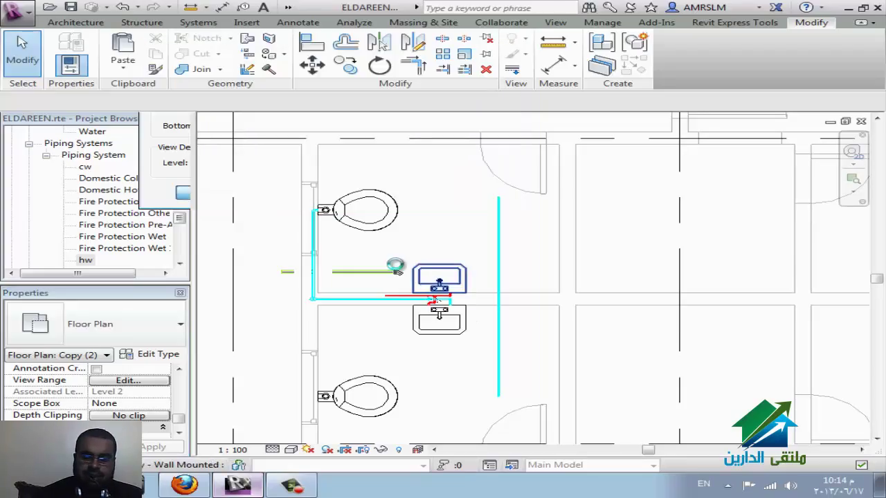
Select the flush-valve water closet and start drawing a pipe from it
{"action": "scroll", "coordinate": [399, 270], "scroll_direction": "up", "scroll_amount": 2}
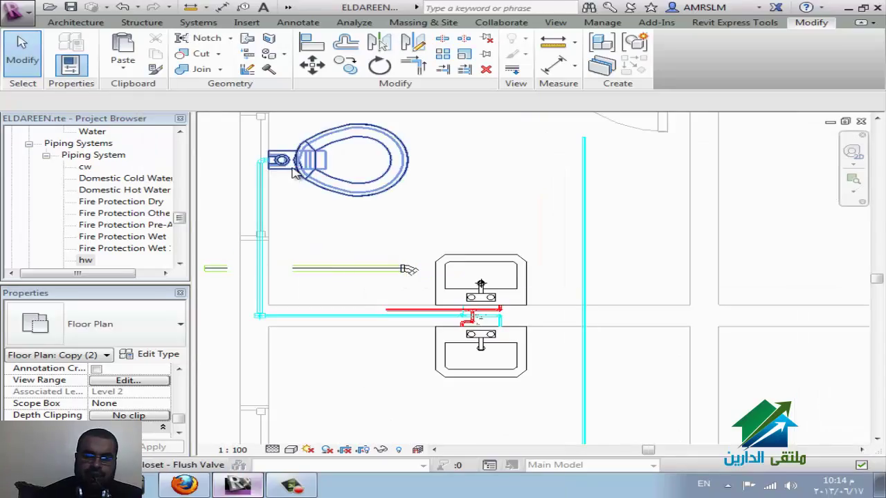
{"action": "left_click", "coordinate": [368, 200]}
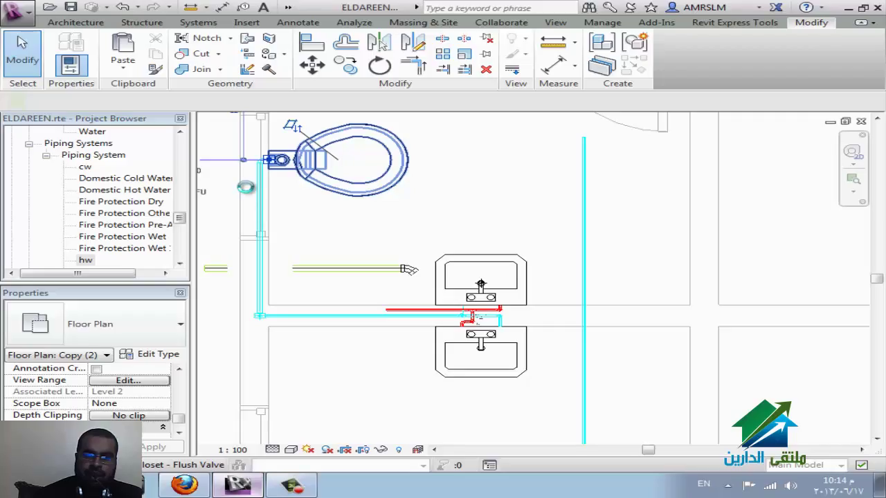
{"action": "left_click", "coordinate": [267, 160]}
{"action": "right_click", "coordinate": [267, 161]}
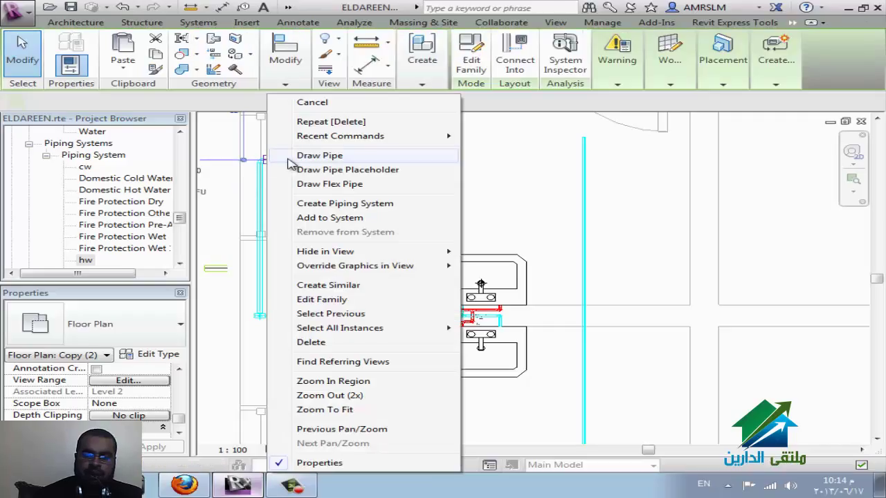
{"action": "left_click", "coordinate": [319, 156]}
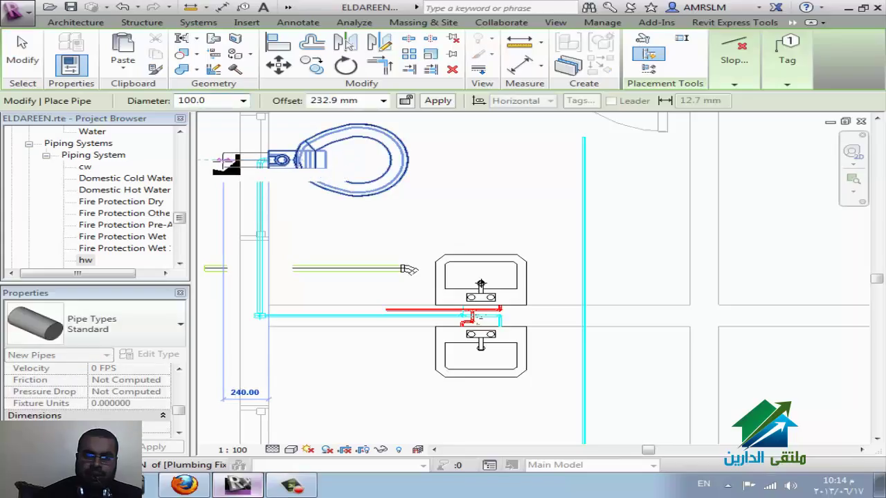
Draw the sloping drain pipe down beside the toilet, ending in an elbow
{"action": "left_click", "coordinate": [224, 162]}
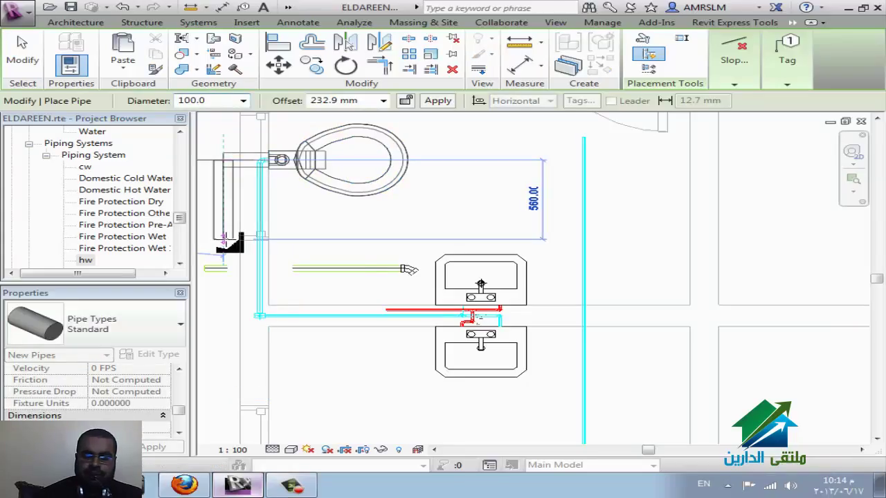
{"action": "left_click", "coordinate": [223, 238]}
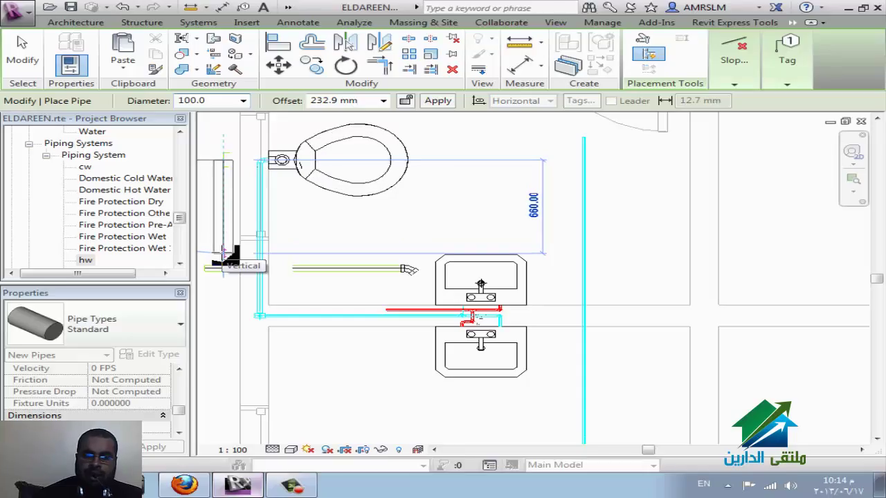
{"action": "left_click", "coordinate": [223, 253]}
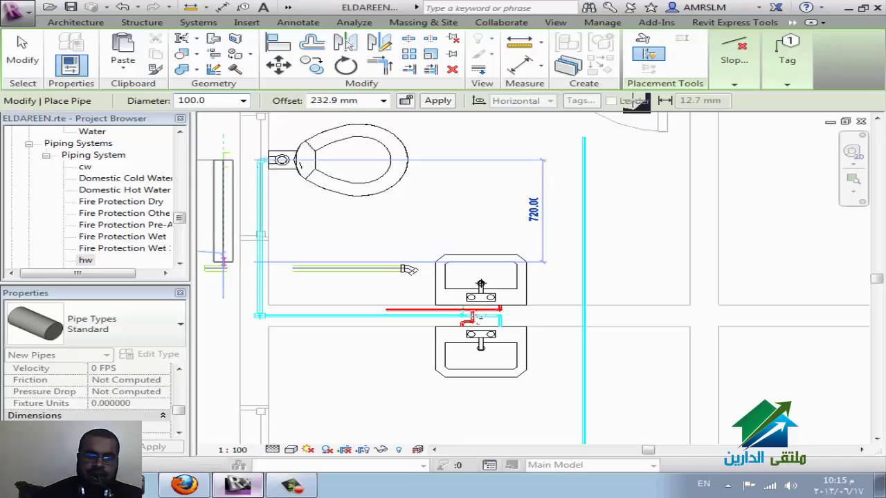
{"action": "left_click", "coordinate": [733, 51]}
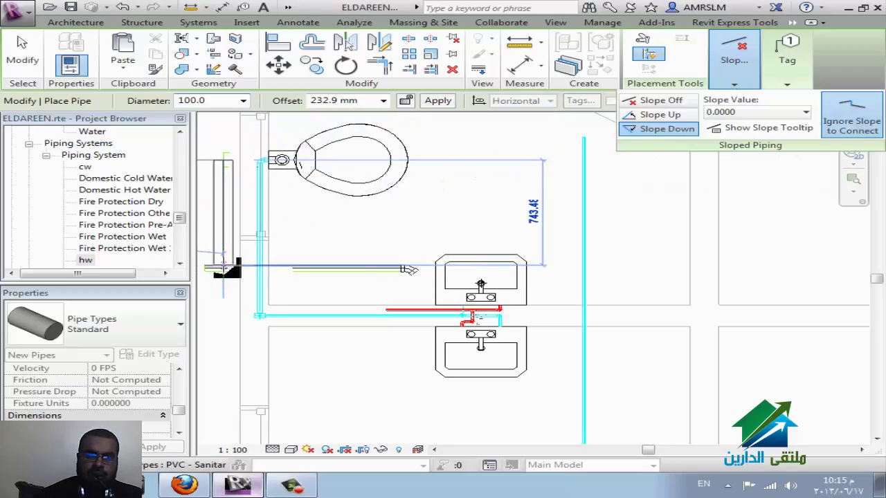
{"action": "left_click", "coordinate": [225, 270]}
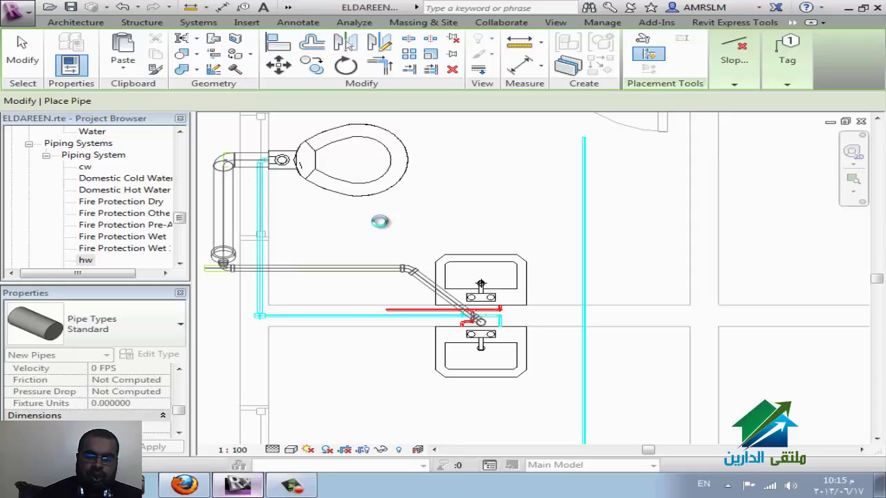
{"action": "key", "text": "Escape"}
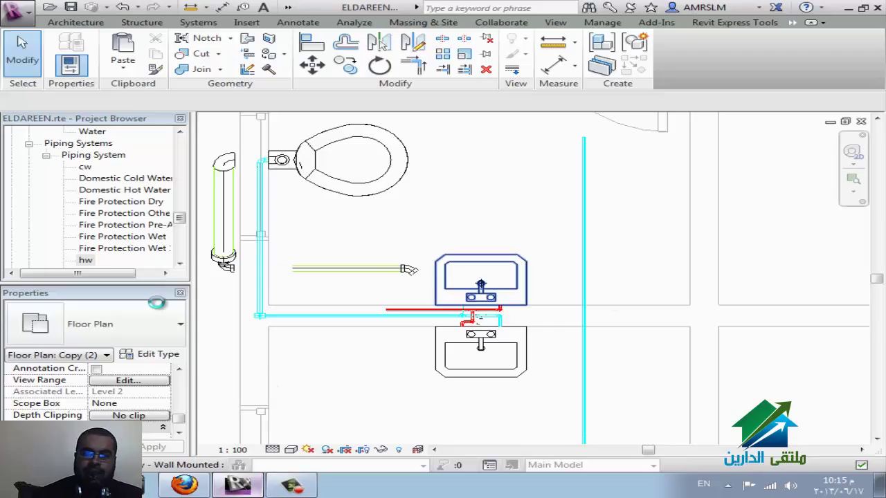
Set the elbow at the foot of the vertical drain pipe to 100.0 mm diameter
{"action": "scroll", "coordinate": [259, 284], "scroll_direction": "down", "scroll_amount": 2}
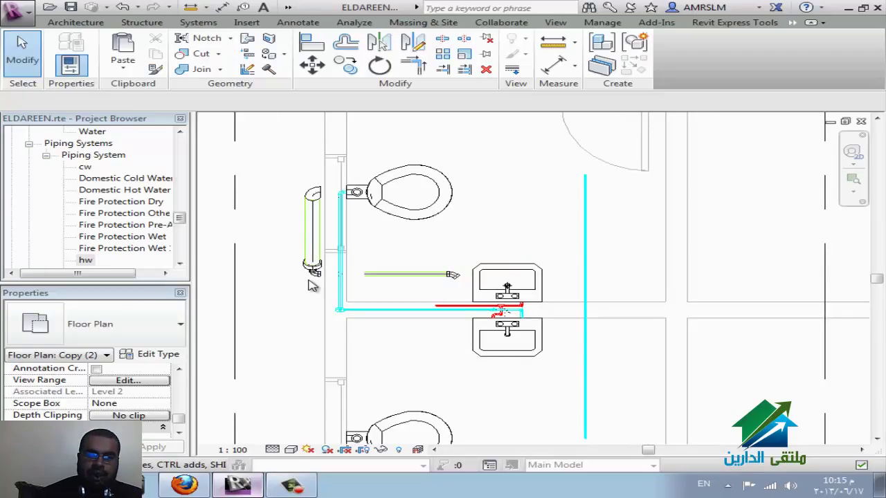
{"action": "scroll", "coordinate": [312, 275], "scroll_direction": "up", "scroll_amount": 2}
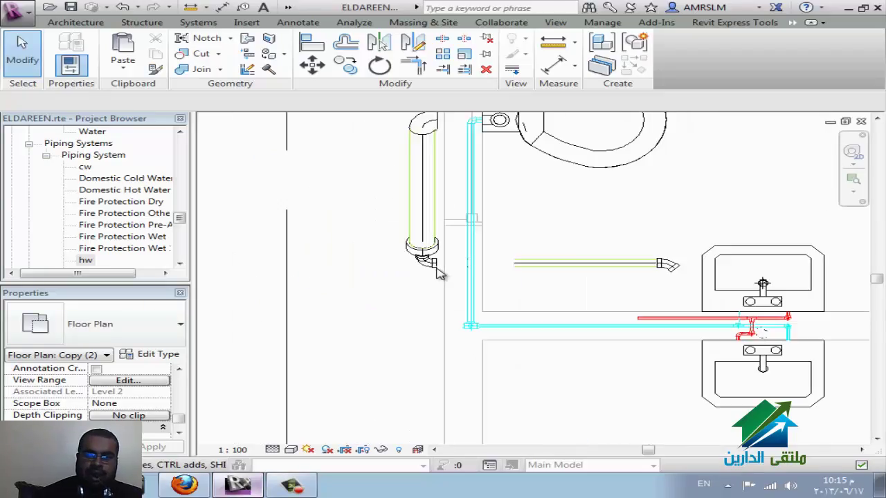
{"action": "scroll", "coordinate": [434, 275], "scroll_direction": "up", "scroll_amount": 2}
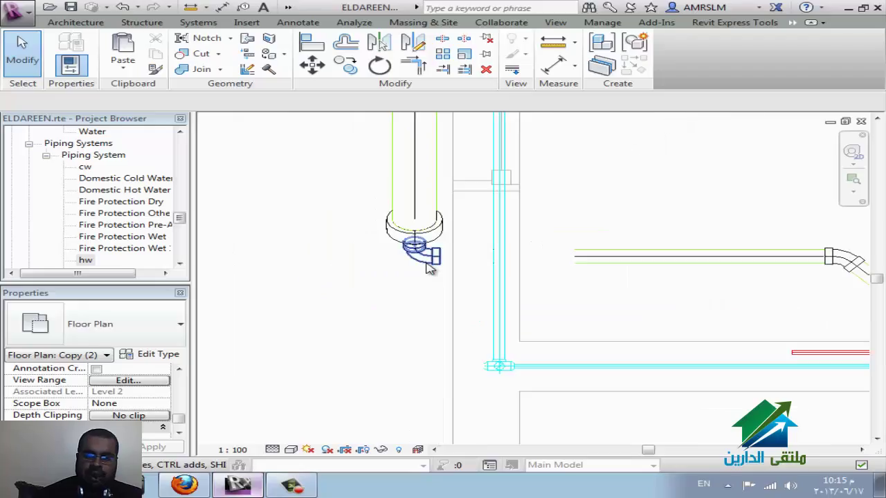
{"action": "left_click", "coordinate": [431, 262]}
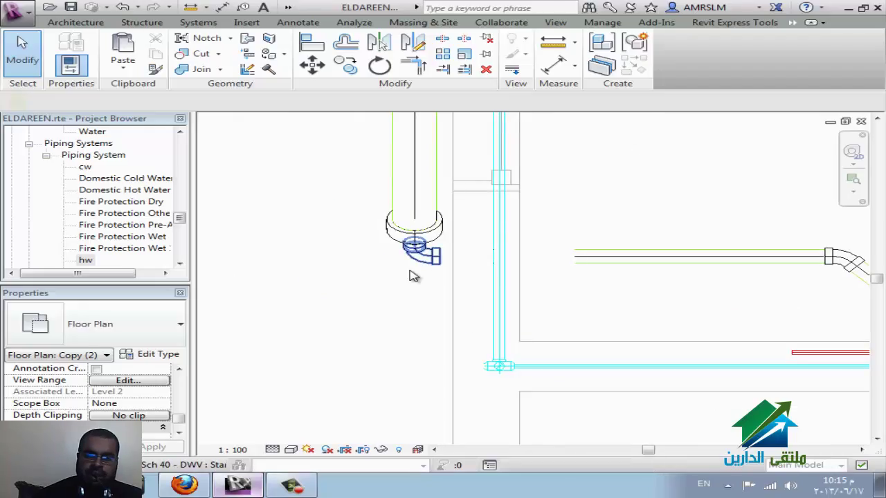
{"action": "left_click", "coordinate": [410, 272]}
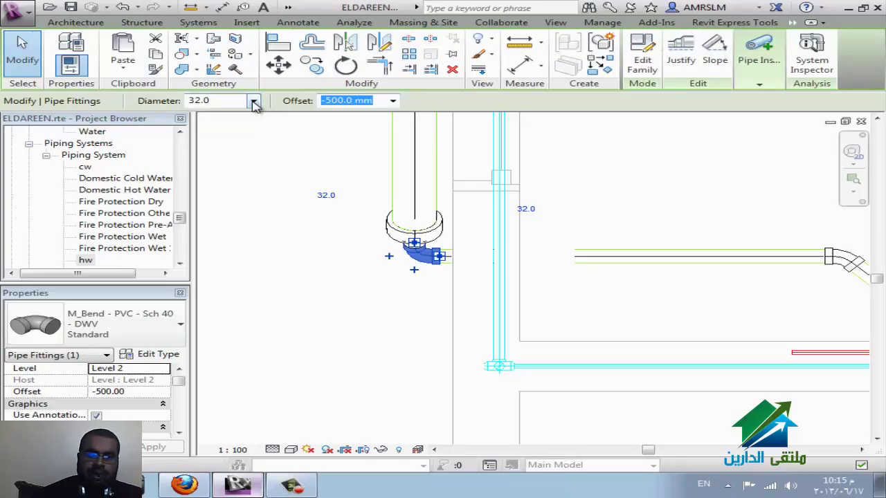
{"action": "left_click", "coordinate": [255, 102]}
{"action": "left_click", "coordinate": [383, 187]}
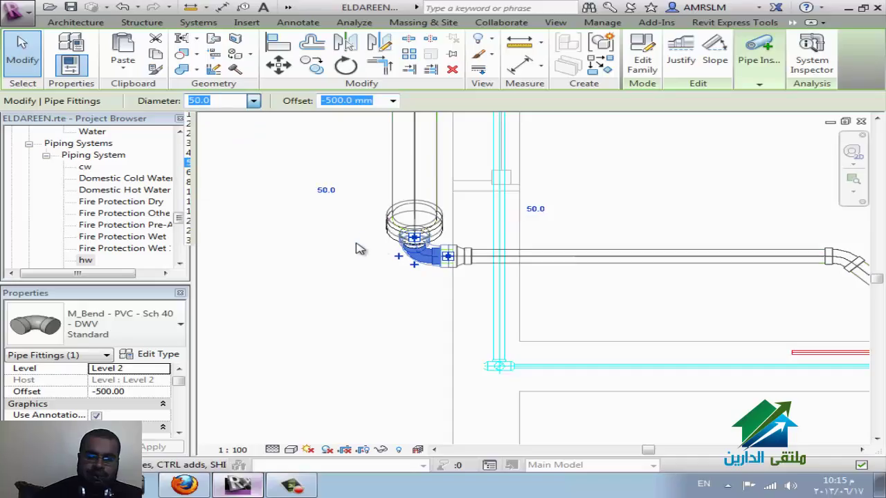
{"action": "left_click", "coordinate": [254, 102]}
{"action": "left_click", "coordinate": [233, 193]}
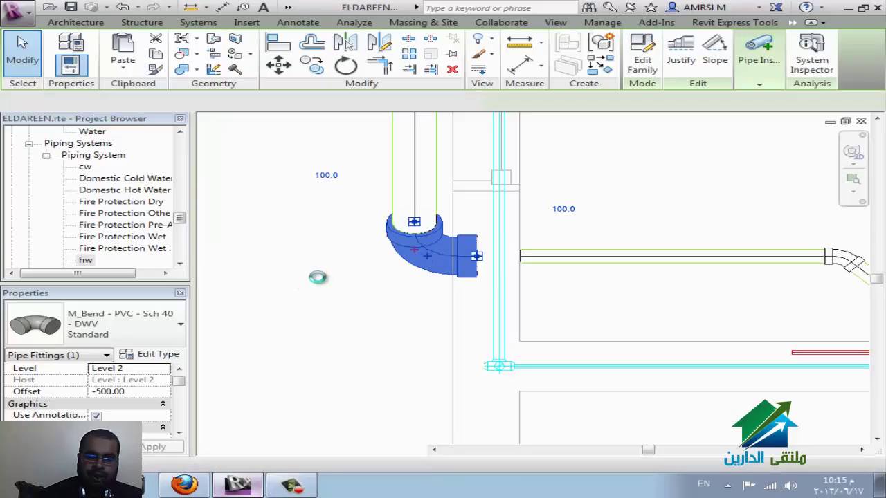
{"action": "left_click", "coordinate": [374, 289]}
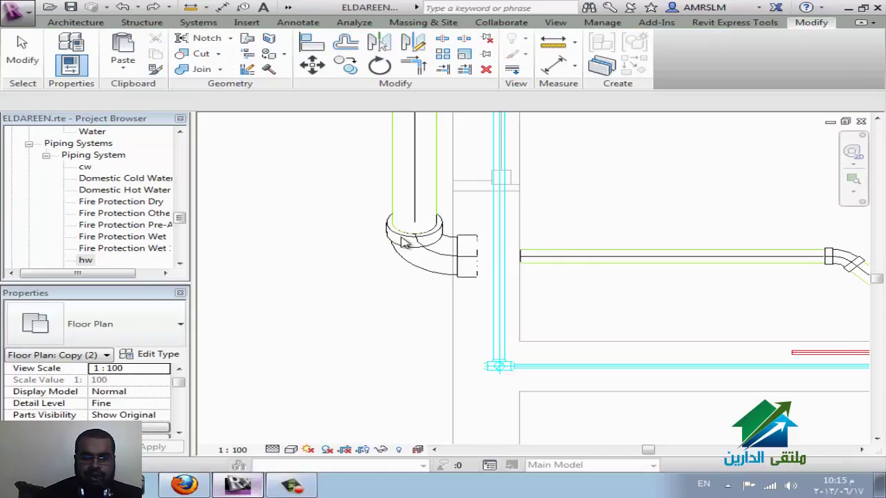
Upgrade the elbow to a tee and delete the extra pipe piece
{"action": "left_click", "coordinate": [391, 281]}
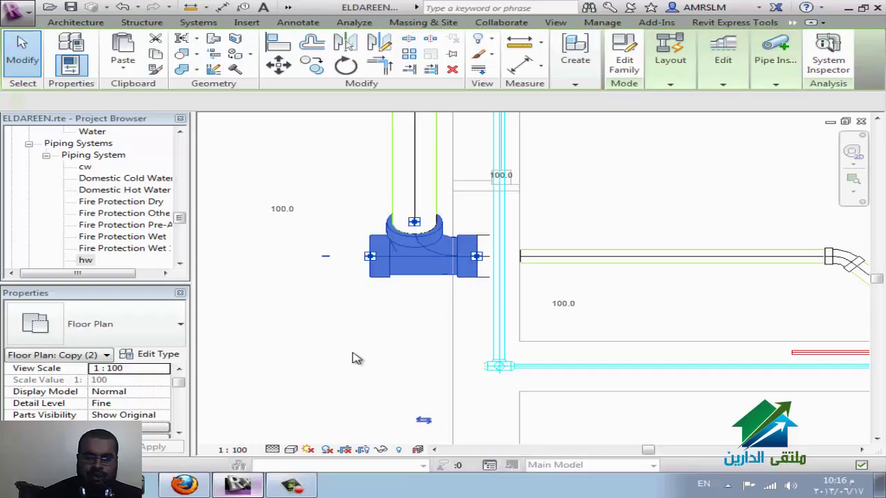
{"action": "left_click_drag", "start_coordinate": [371, 256], "coordinate": [356, 257]}
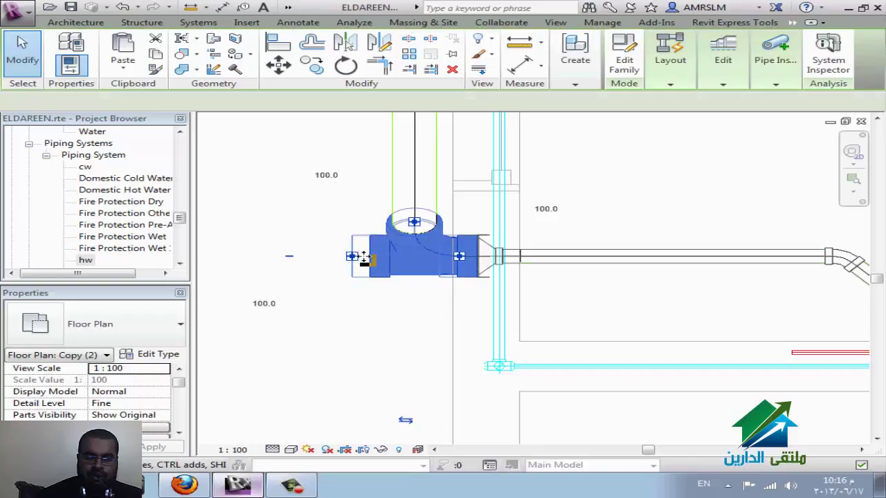
{"action": "key", "text": "Delete"}
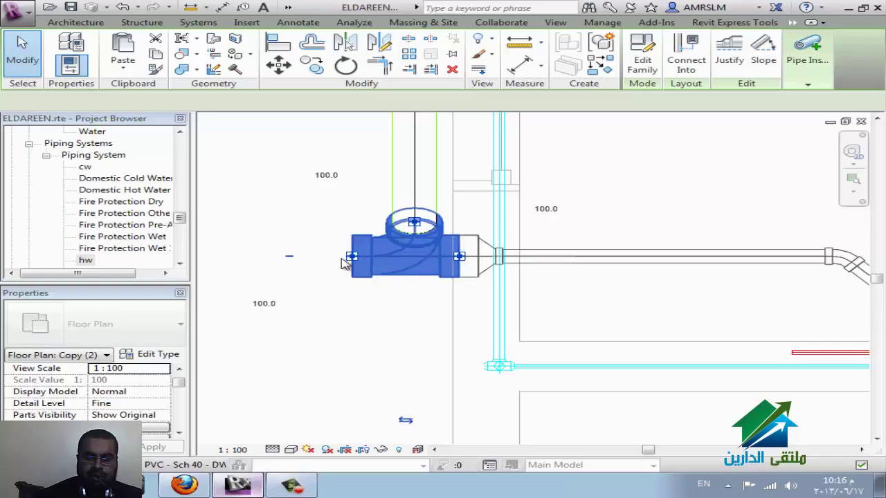
Start a pipe from the tee's open end via Draw Pipe, then switch to the classroom window
{"action": "right_click", "coordinate": [352, 260]}
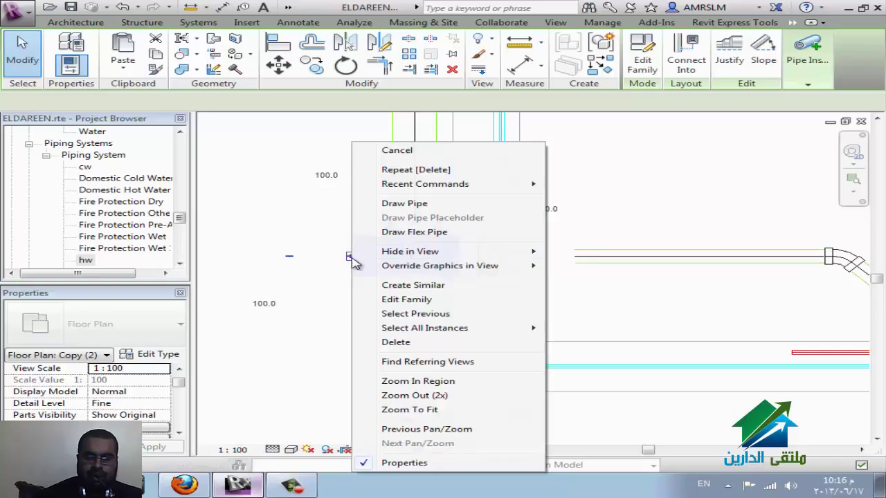
{"action": "left_click", "coordinate": [405, 203]}
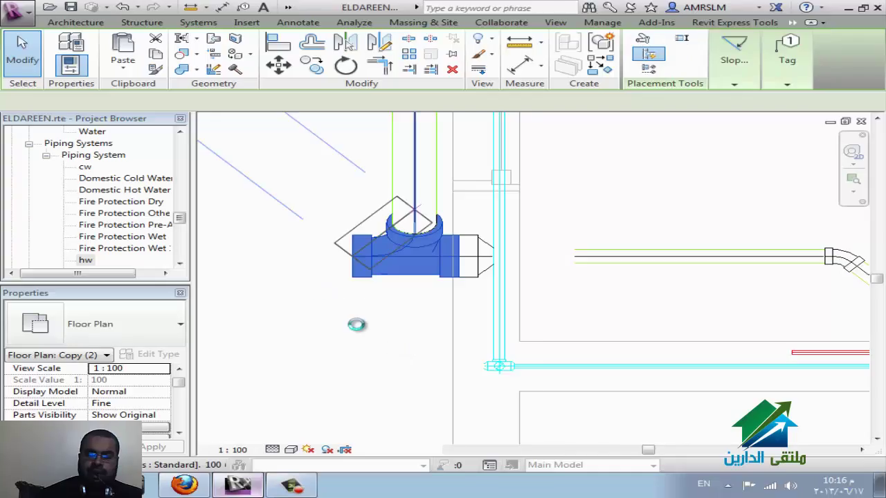
{"action": "scroll", "coordinate": [364, 357], "scroll_direction": "down", "scroll_amount": 3}
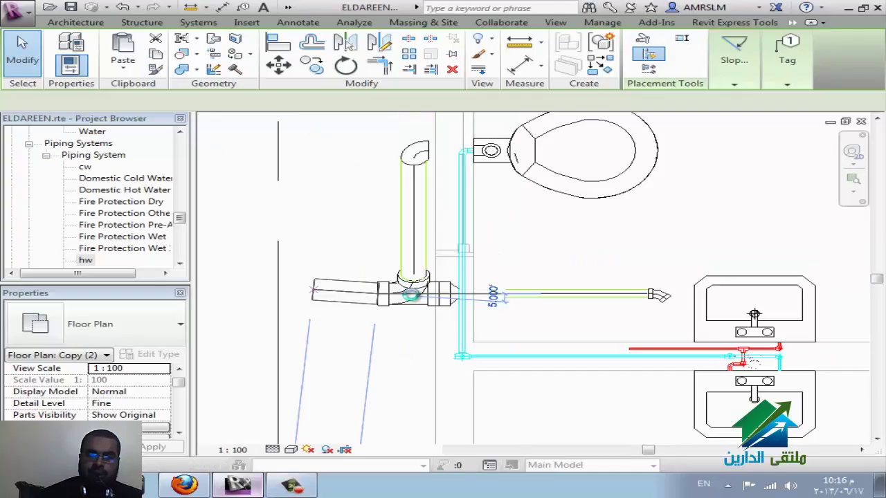
{"action": "scroll", "coordinate": [412, 285], "scroll_direction": "down", "scroll_amount": 2}
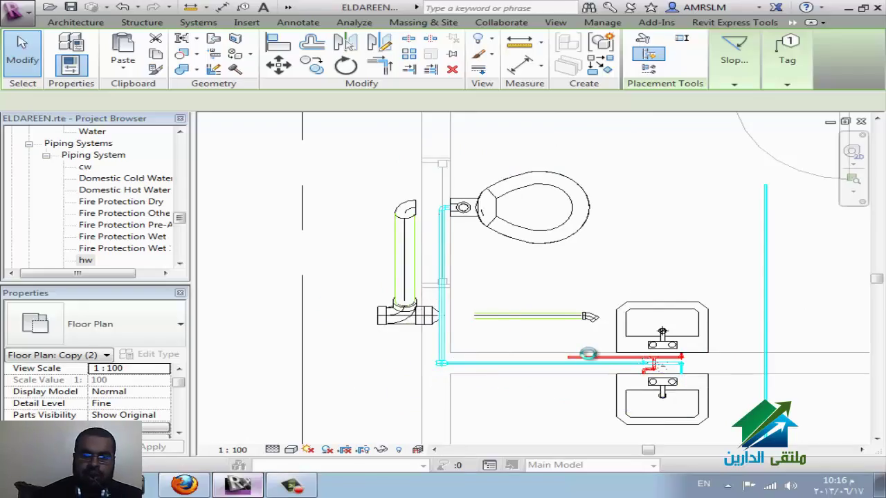
{"action": "scroll", "coordinate": [588, 355], "scroll_direction": "up", "scroll_amount": 1}
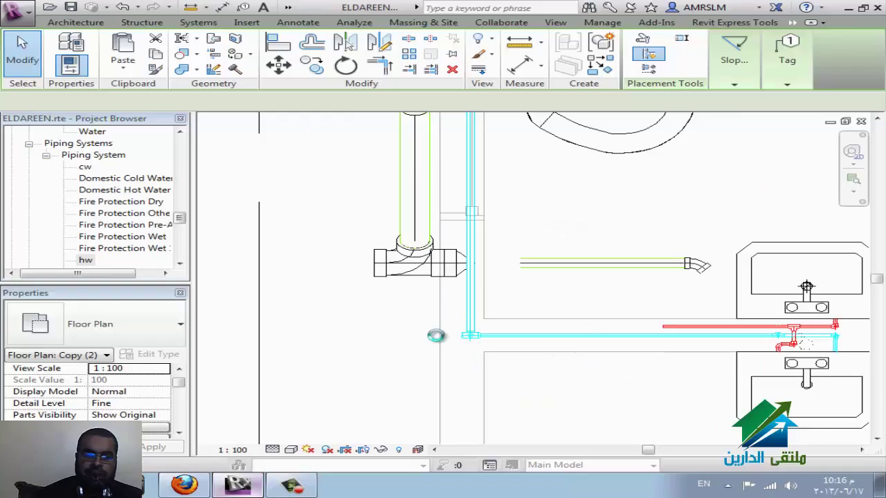
{"action": "key", "text": "alt+Tab"}
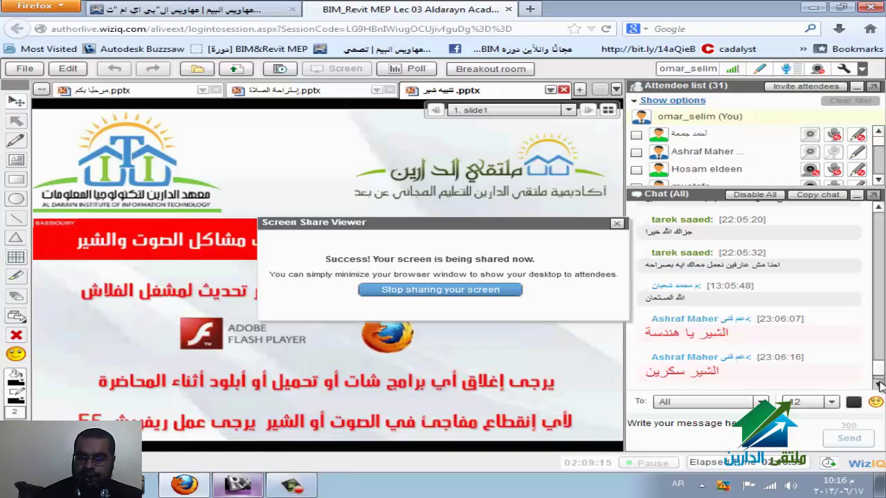
Create the Sanitary 2 piping system from the lower toilet
{"action": "left_click", "coordinate": [237, 485]}
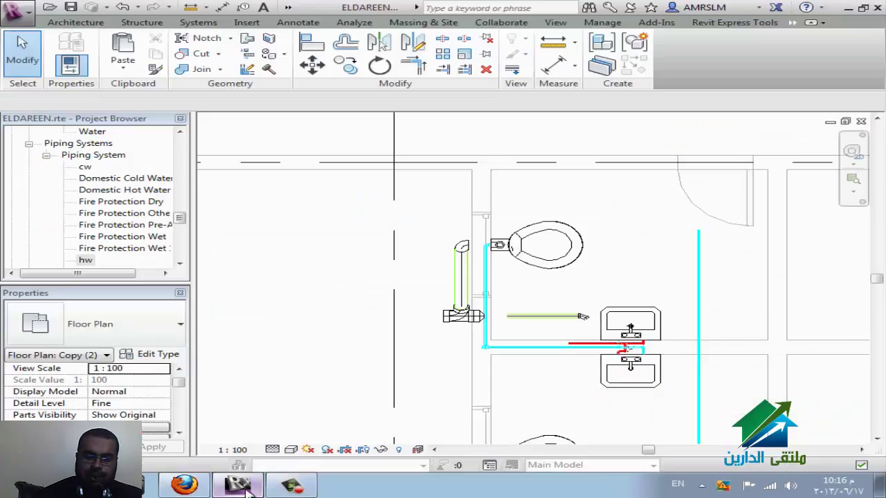
{"action": "scroll", "coordinate": [415, 270], "scroll_direction": "down", "scroll_amount": 1}
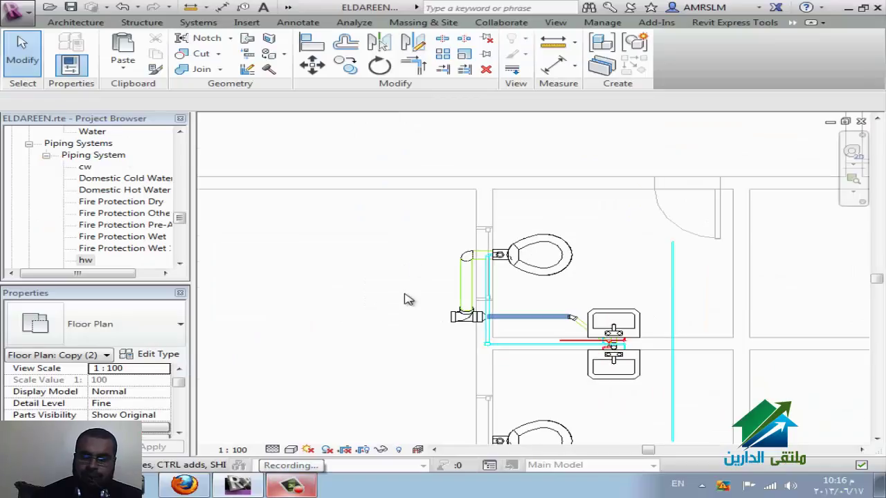
{"action": "scroll", "coordinate": [408, 299], "scroll_direction": "down", "scroll_amount": 1}
{"action": "scroll", "coordinate": [495, 316], "scroll_direction": "down", "scroll_amount": 2}
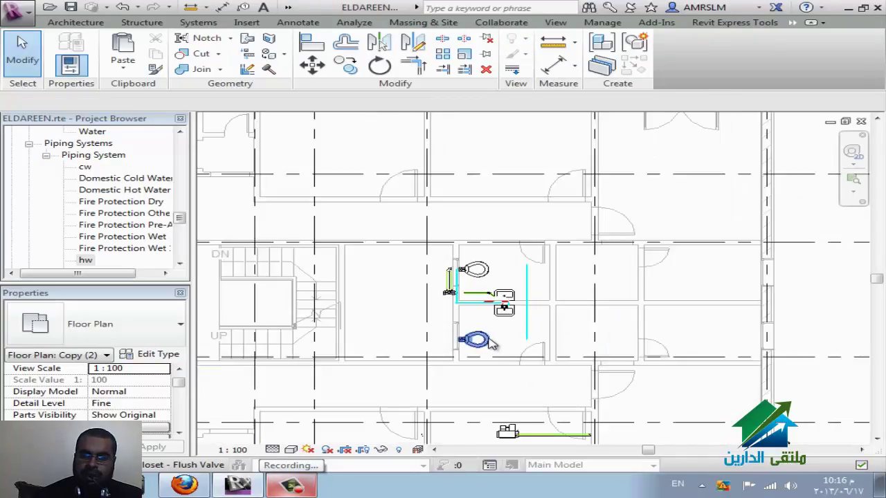
{"action": "left_click", "coordinate": [552, 371]}
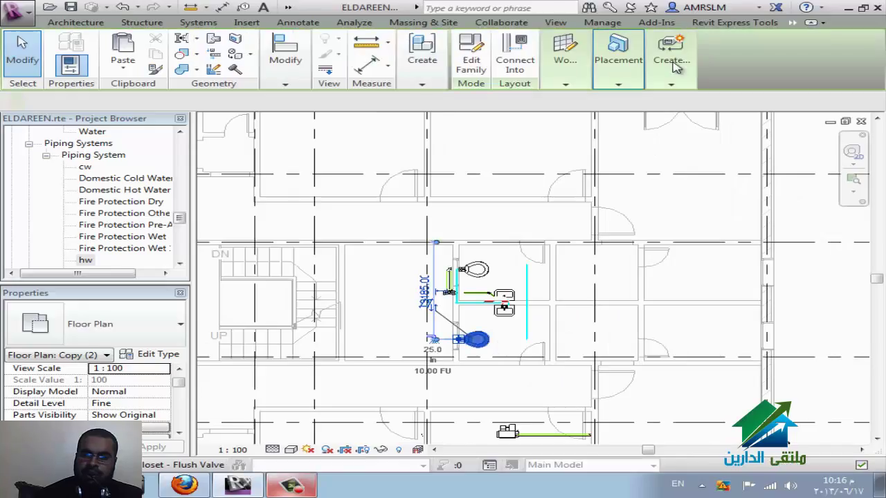
{"action": "left_click", "coordinate": [678, 69]}
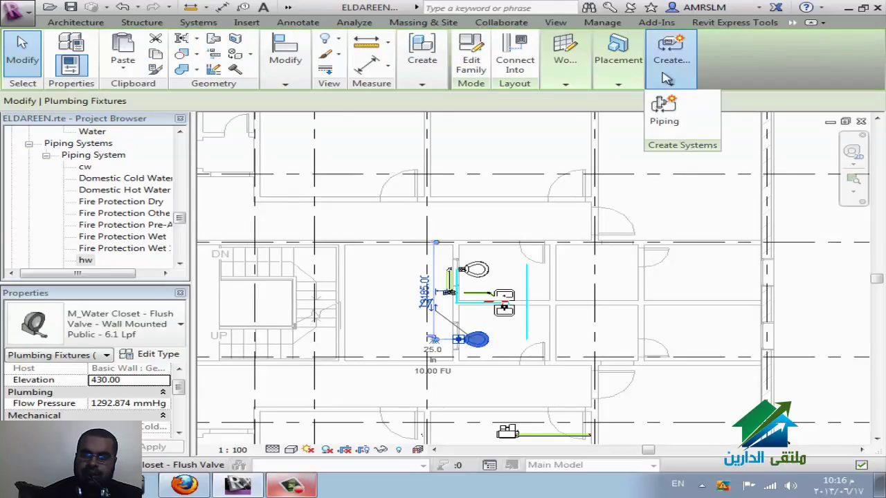
{"action": "left_click", "coordinate": [674, 115]}
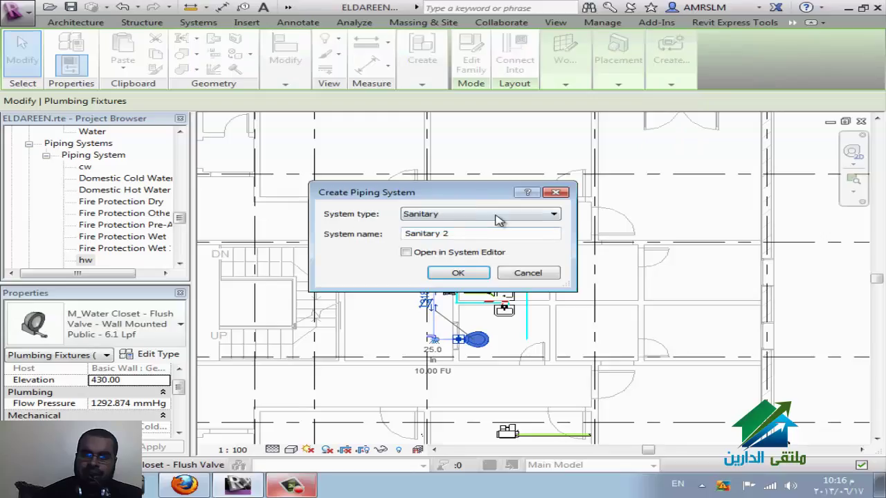
{"action": "left_click", "coordinate": [458, 273]}
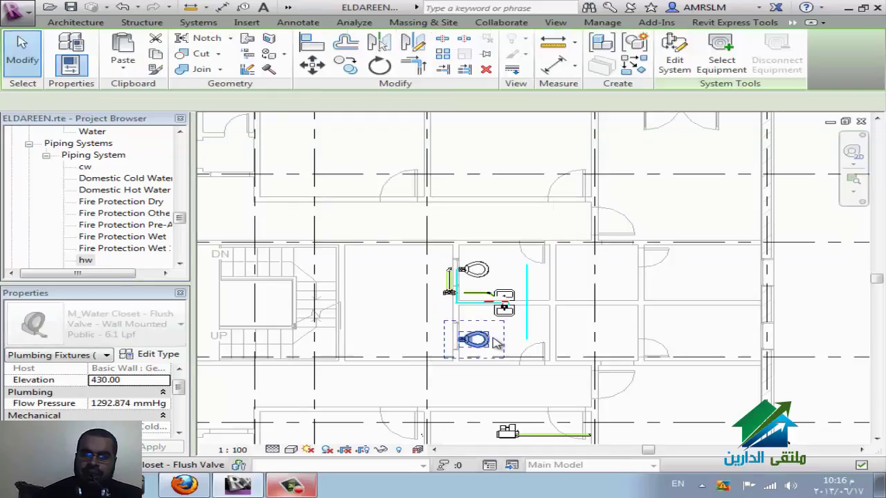
Add the nearby sink to Sanitary 2 and finish editing the system
{"action": "left_click", "coordinate": [675, 65]}
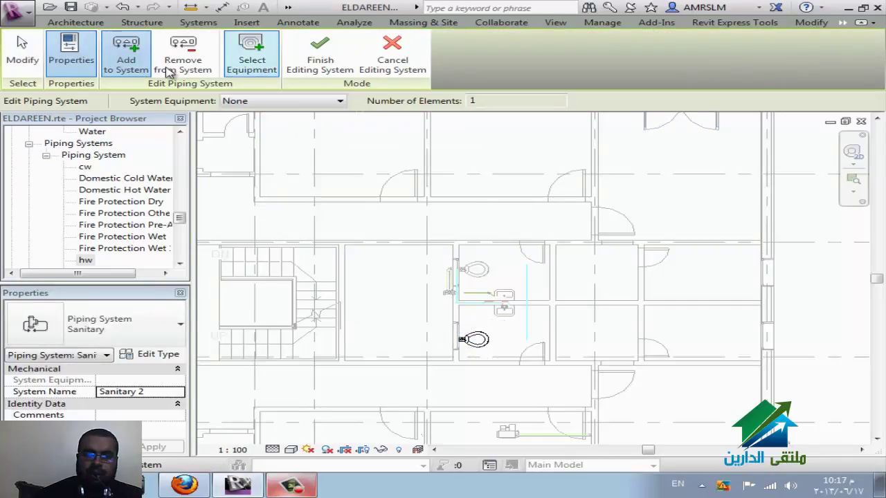
{"action": "left_click", "coordinate": [128, 66]}
{"action": "left_click", "coordinate": [498, 312]}
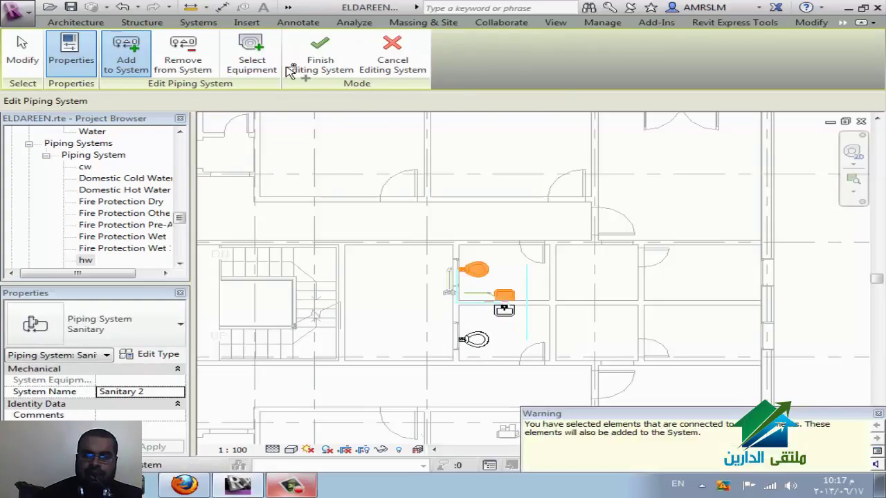
{"action": "left_click", "coordinate": [328, 67]}
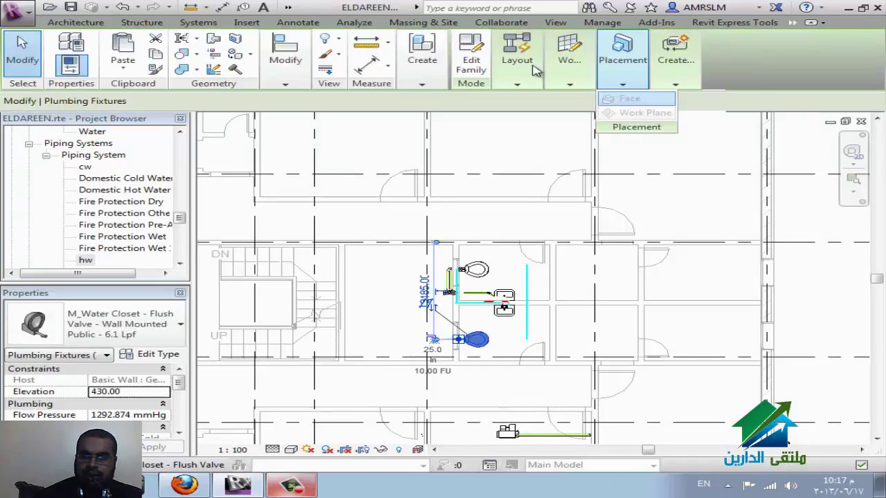
Try a 1.0000 layout slope, then cancel the generated Sanitary 2 pipe layout
{"action": "left_click", "coordinate": [523, 69]}
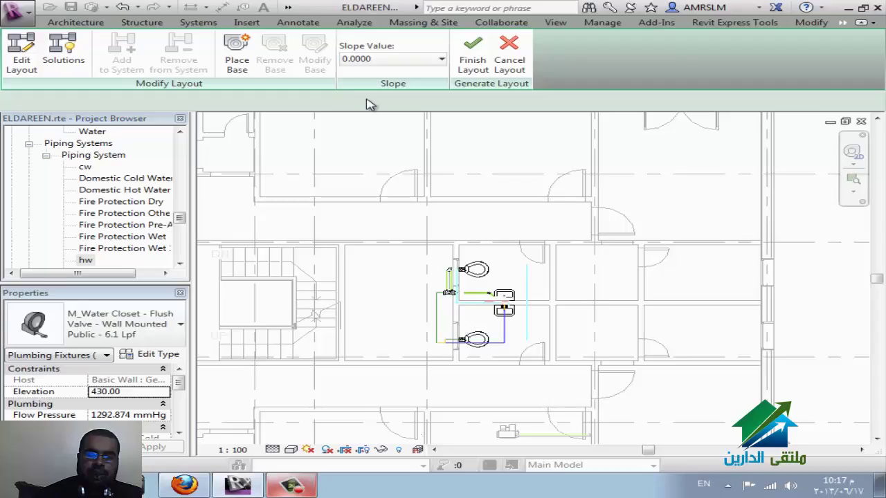
{"action": "left_click", "coordinate": [404, 60]}
{"action": "left_click", "coordinate": [385, 102]}
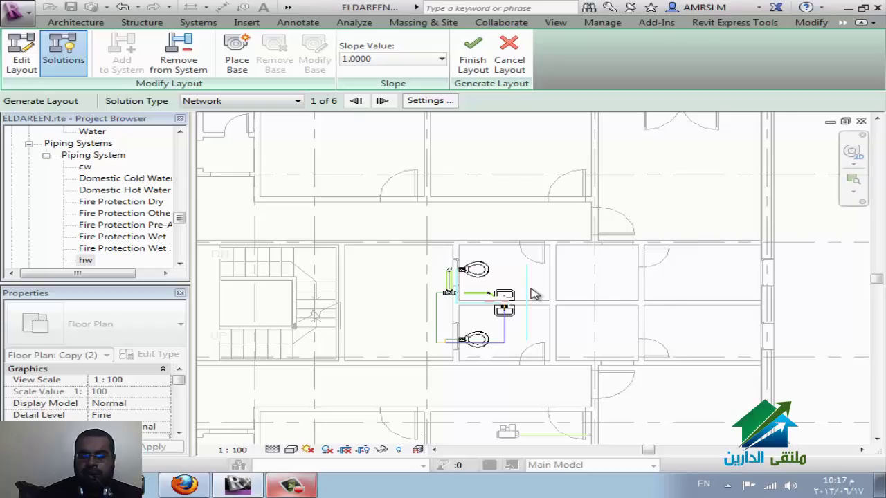
{"action": "key", "text": "Escape"}
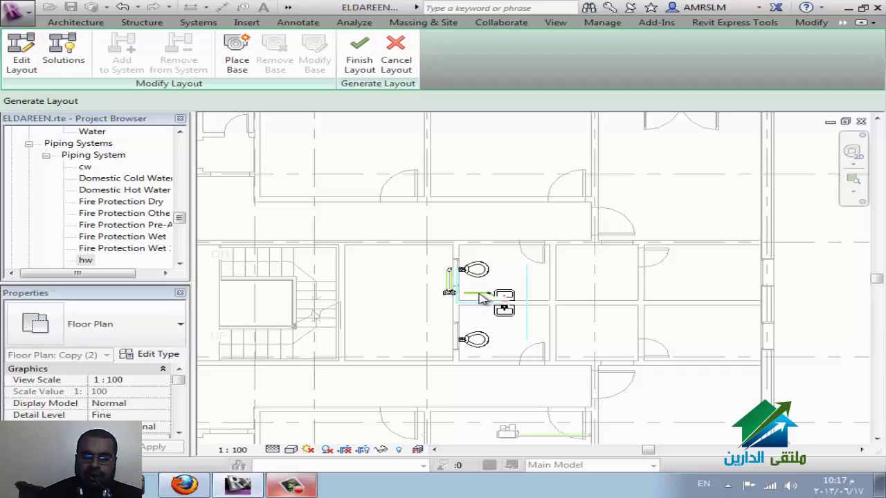
{"action": "scroll", "coordinate": [482, 297], "scroll_direction": "up", "scroll_amount": 3}
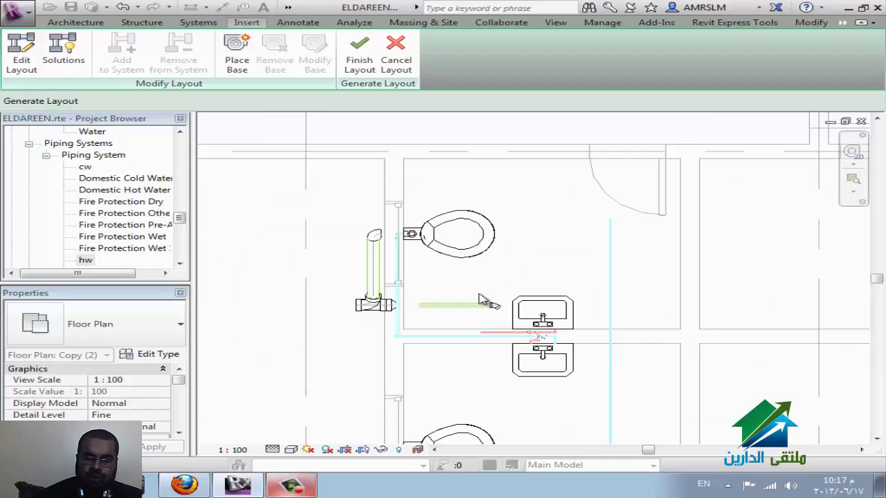
{"action": "scroll", "coordinate": [479, 294], "scroll_direction": "up", "scroll_amount": 1}
{"action": "key", "text": "Escape"}
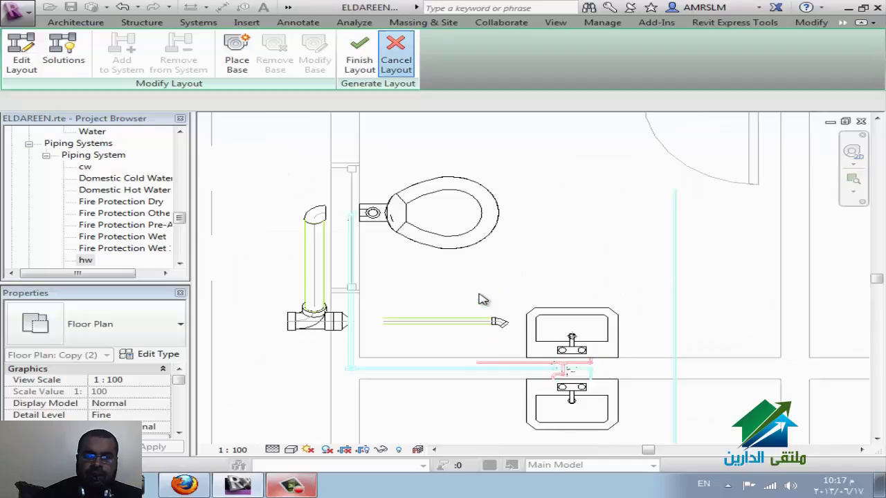
{"action": "scroll", "coordinate": [482, 299], "scroll_direction": "down", "scroll_amount": 4}
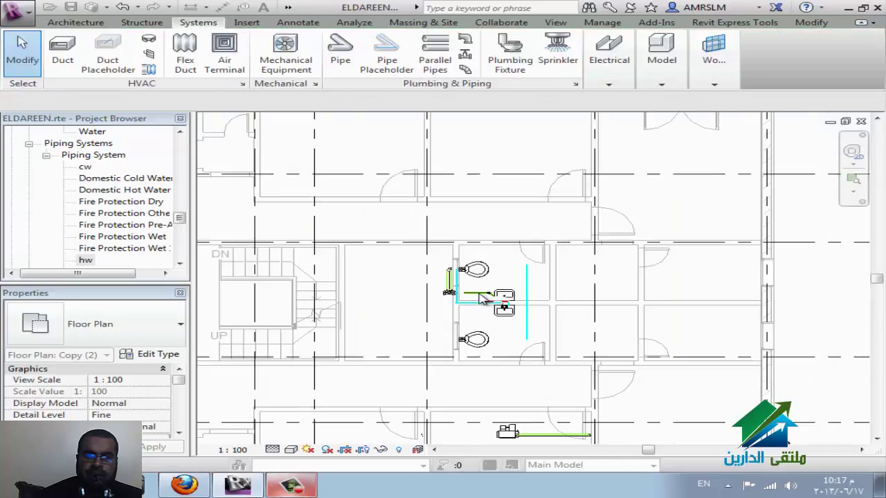
Start a pipe (PI) with the Standard pipe type and Vent system type
{"action": "key", "text": "p"}
{"action": "key", "text": "i"}
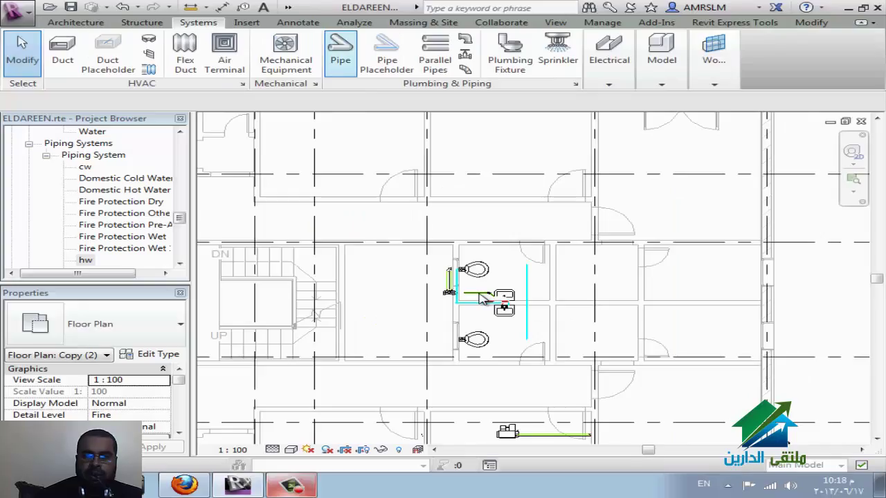
{"action": "key", "text": "p"}
{"action": "key", "text": "i"}
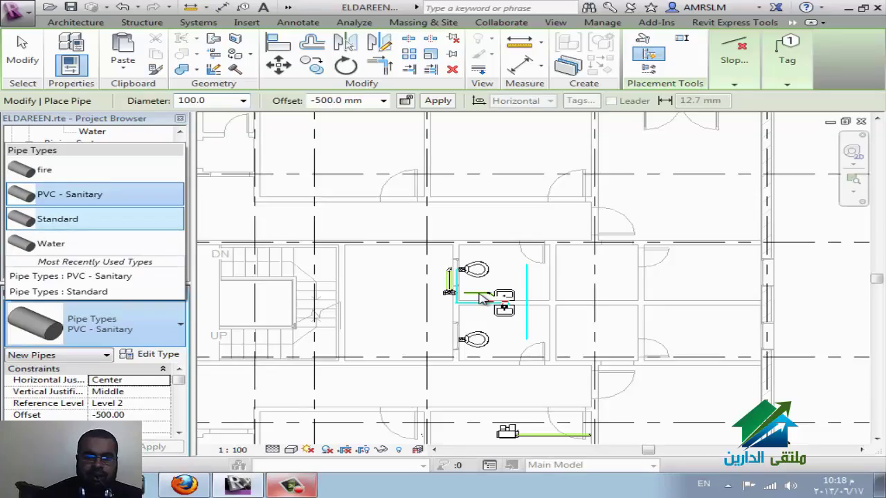
{"action": "left_click", "coordinate": [57, 218]}
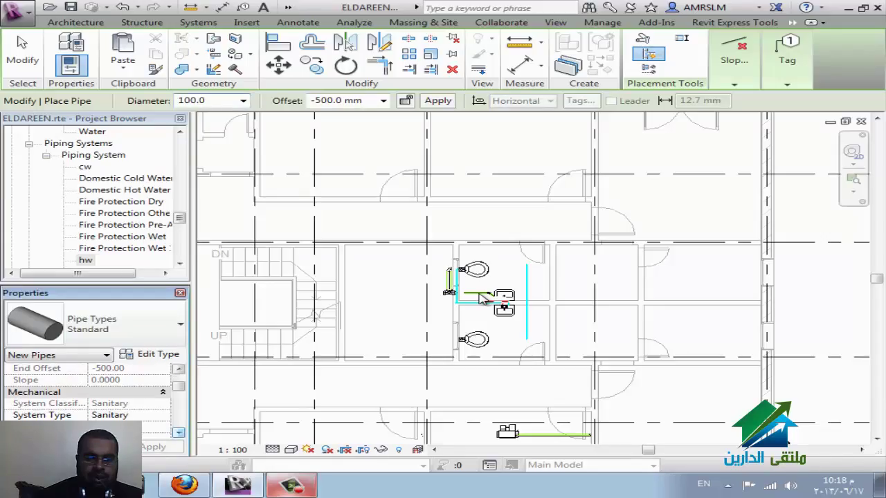
{"action": "left_click", "coordinate": [125, 415]}
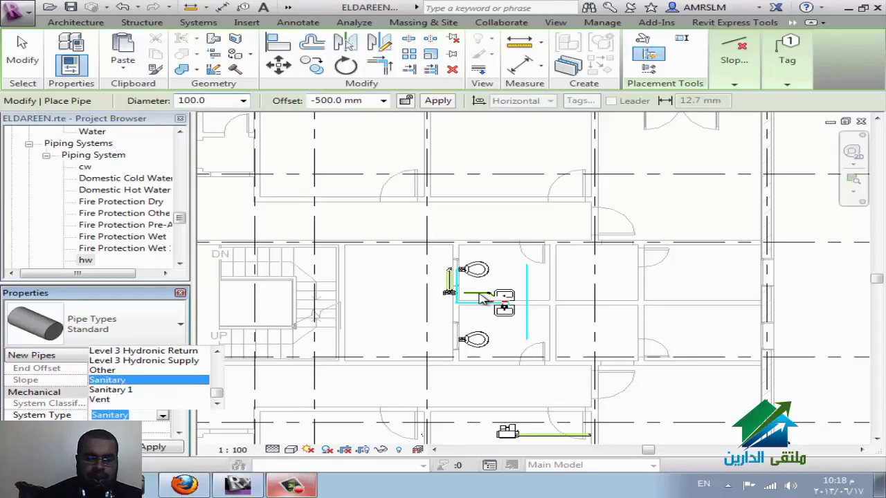
{"action": "key", "text": "Down"}
{"action": "key", "text": "Down"}
{"action": "key", "text": "Return"}
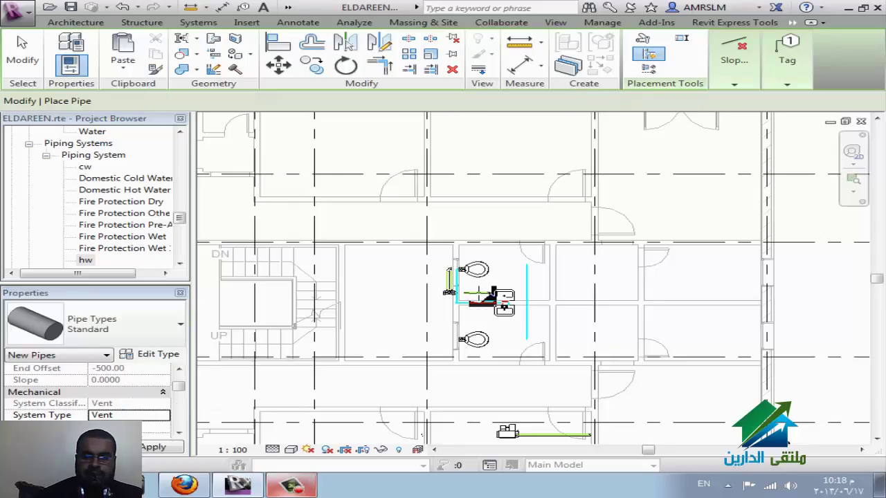
Start the vent pipe near the drain line at 15.0 mm diameter and -200 mm offset
{"action": "scroll", "coordinate": [492, 302], "scroll_direction": "up", "scroll_amount": 1}
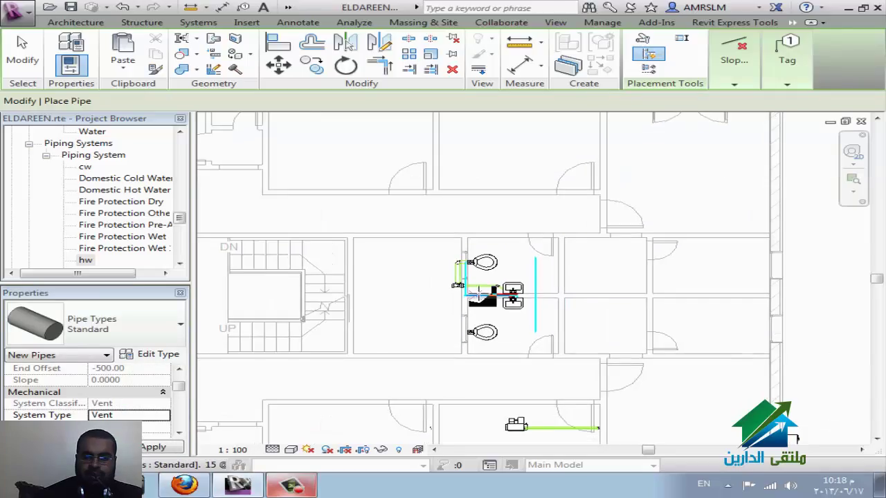
{"action": "scroll", "coordinate": [484, 298], "scroll_direction": "up", "scroll_amount": 1}
{"action": "scroll", "coordinate": [479, 295], "scroll_direction": "up", "scroll_amount": 1}
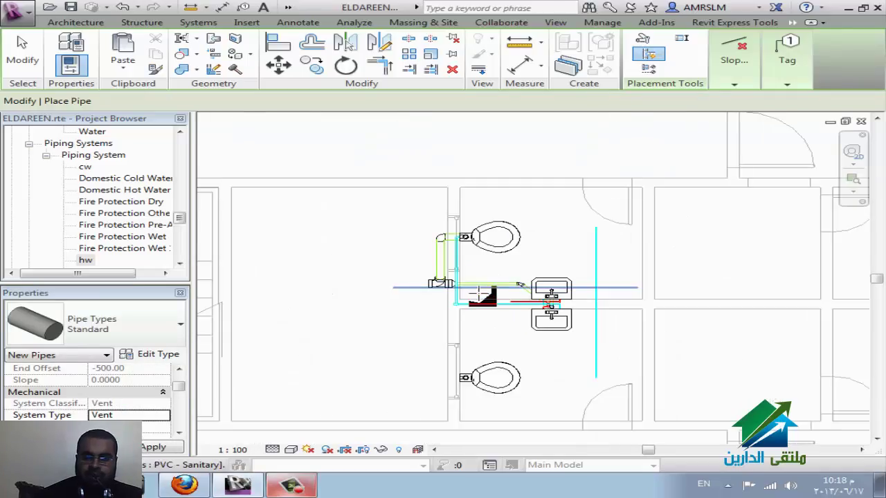
{"action": "scroll", "coordinate": [479, 295], "scroll_direction": "up", "scroll_amount": 1}
{"action": "scroll", "coordinate": [479, 295], "scroll_direction": "up", "scroll_amount": 1}
{"action": "scroll", "coordinate": [479, 295], "scroll_direction": "up", "scroll_amount": 1}
{"action": "scroll", "coordinate": [480, 295], "scroll_direction": "up", "scroll_amount": 1}
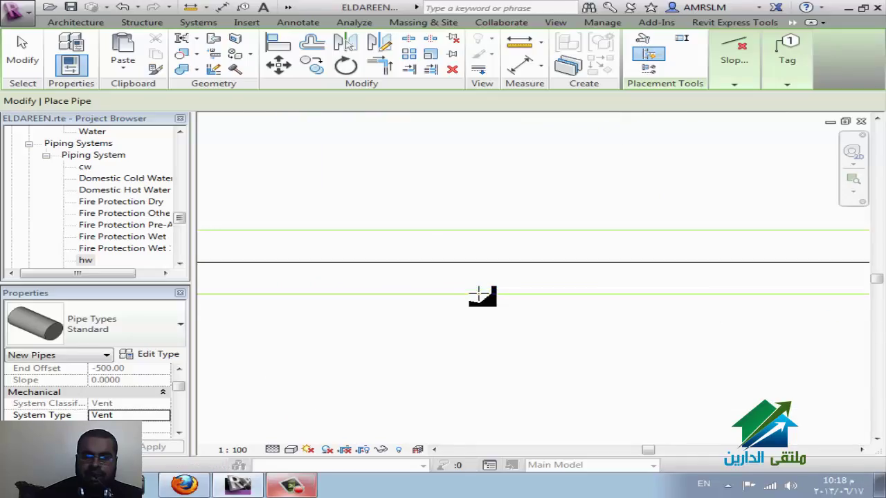
{"action": "left_click", "coordinate": [479, 295]}
{"action": "scroll", "coordinate": [480, 295], "scroll_direction": "down", "scroll_amount": 1}
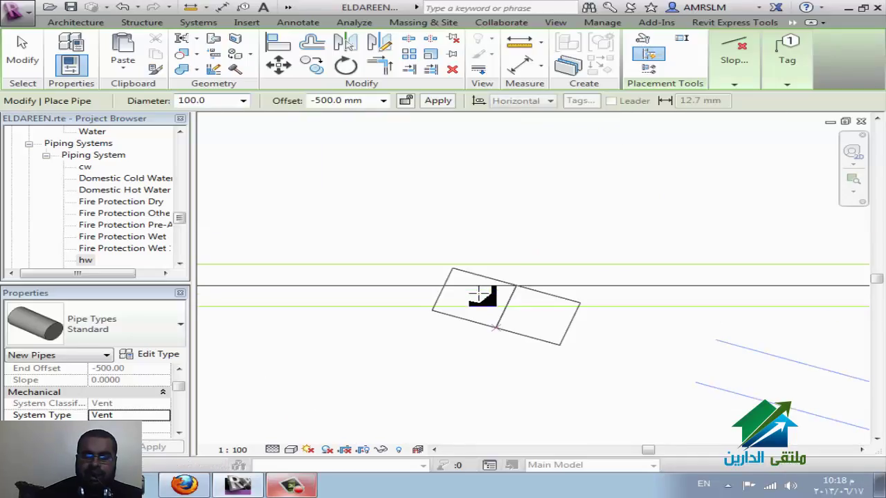
{"action": "scroll", "coordinate": [480, 295], "scroll_direction": "down", "scroll_amount": 1}
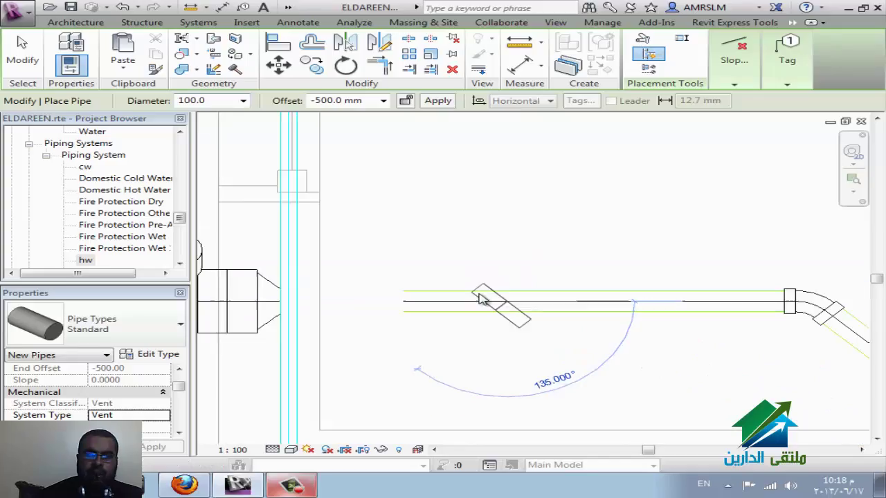
{"action": "scroll", "coordinate": [480, 296], "scroll_direction": "down", "scroll_amount": 1}
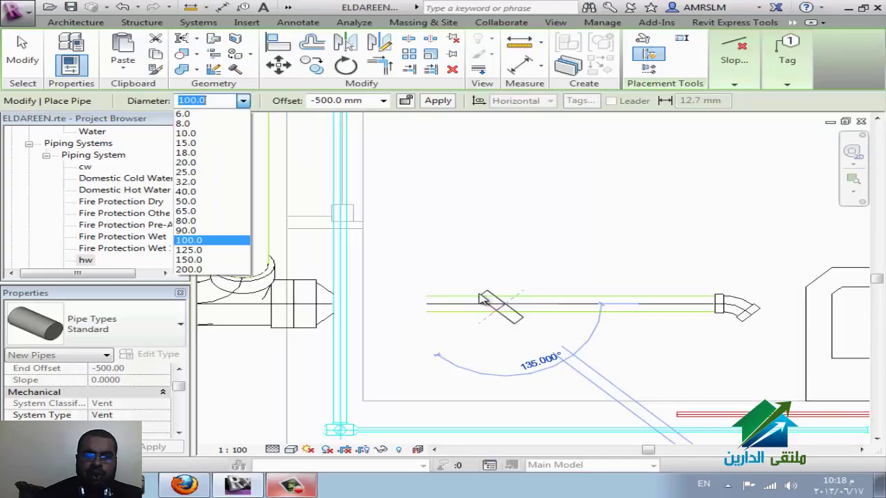
{"action": "key", "text": "Up"}
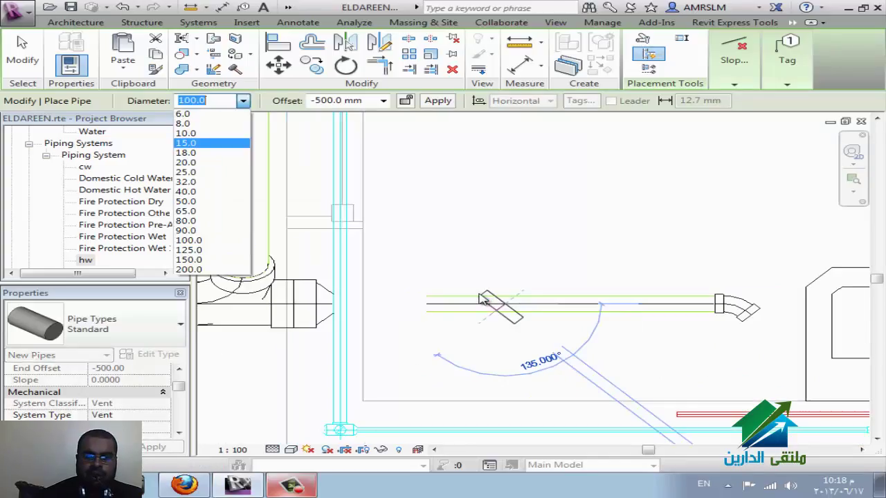
{"action": "key", "text": "Return"}
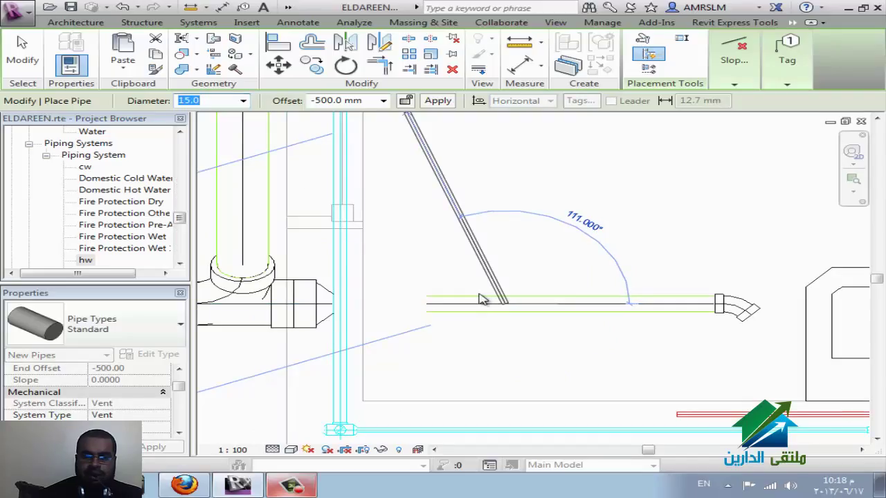
{"action": "key", "text": "Tab"}
{"action": "key", "text": "Down"}
{"action": "key", "text": "Return"}
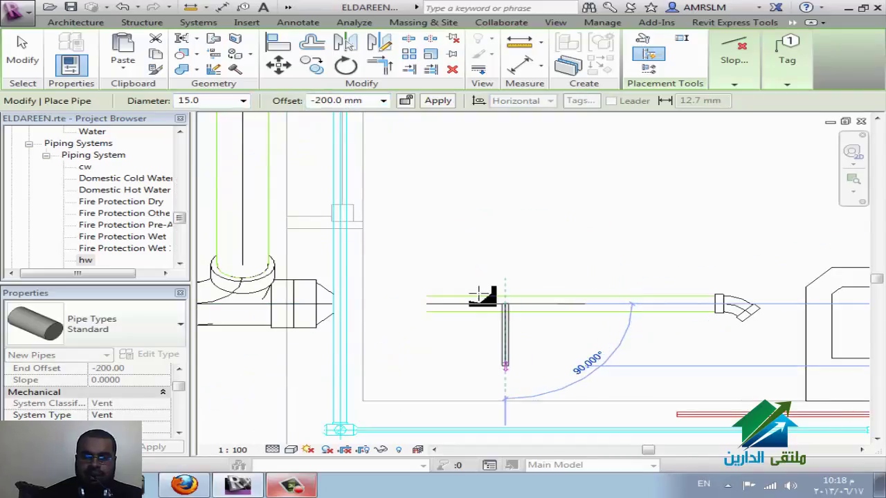
Tee into the drain line and finish with an elbow at 2743.2 mm offset
{"action": "left_click", "coordinate": [478, 294]}
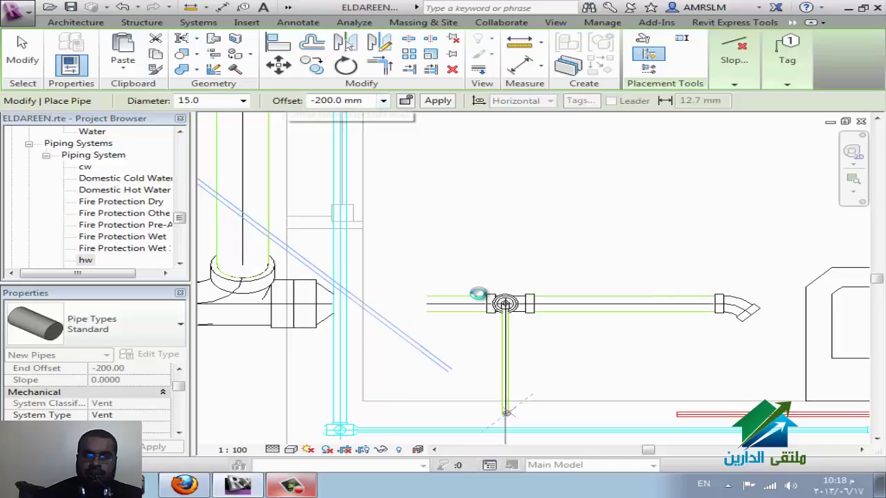
{"action": "key", "text": "alt+Down"}
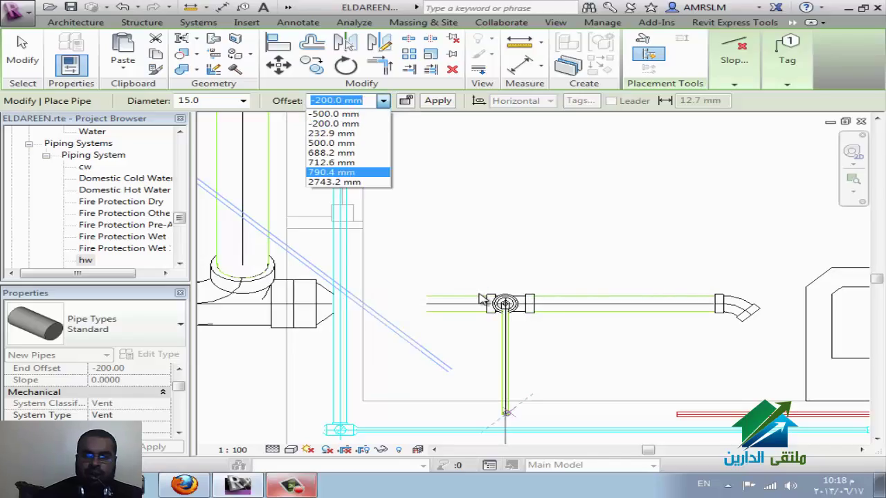
{"action": "key", "text": "Down"}
{"action": "key", "text": "Escape"}
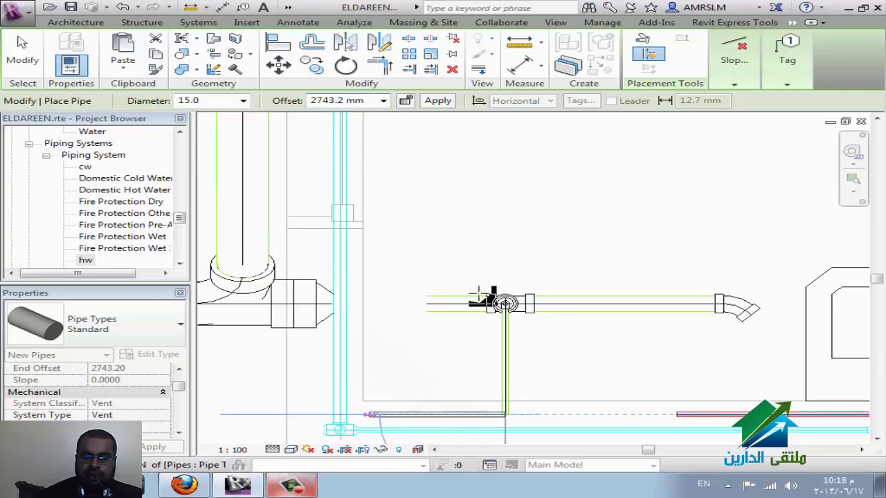
{"action": "left_click", "coordinate": [482, 299]}
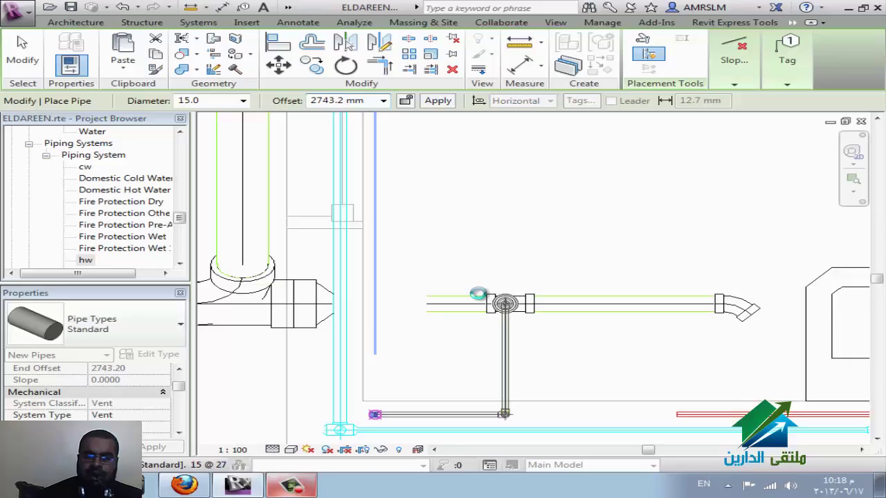
{"action": "scroll", "coordinate": [477, 294], "scroll_direction": "down", "scroll_amount": 2}
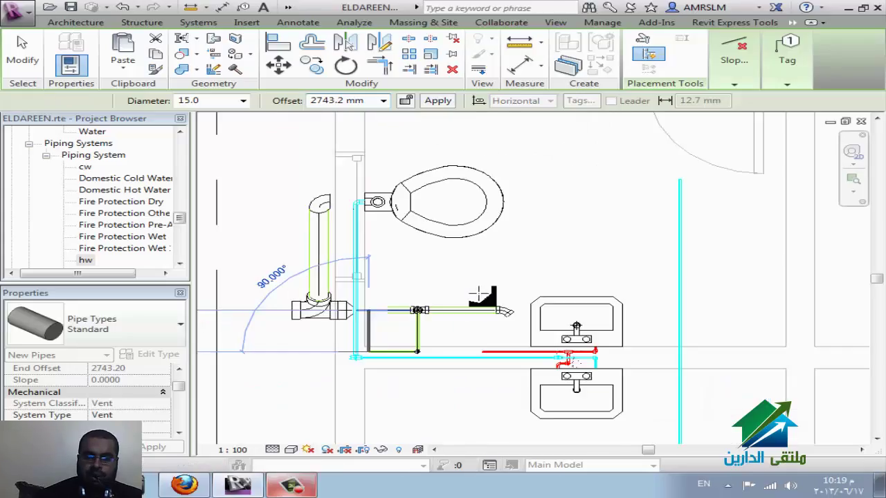
{"action": "key", "text": "Escape"}
{"action": "key", "text": "Escape"}
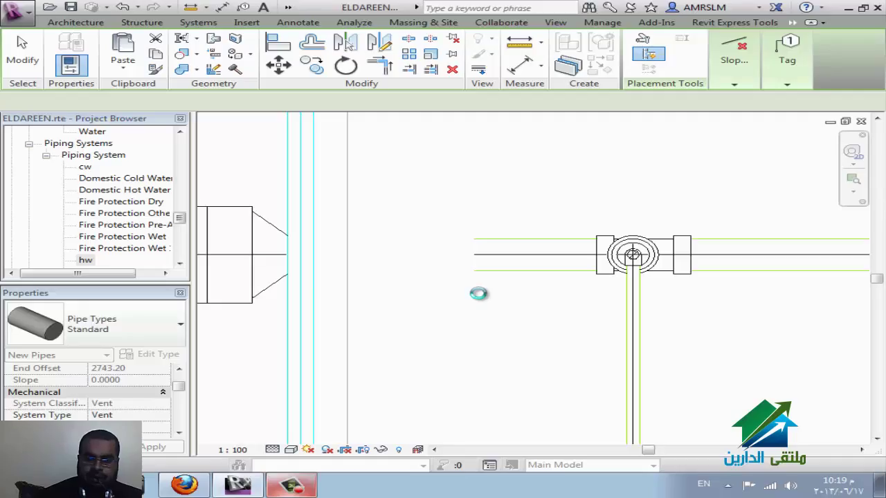
{"action": "scroll", "coordinate": [478, 293], "scroll_direction": "down", "scroll_amount": 3}
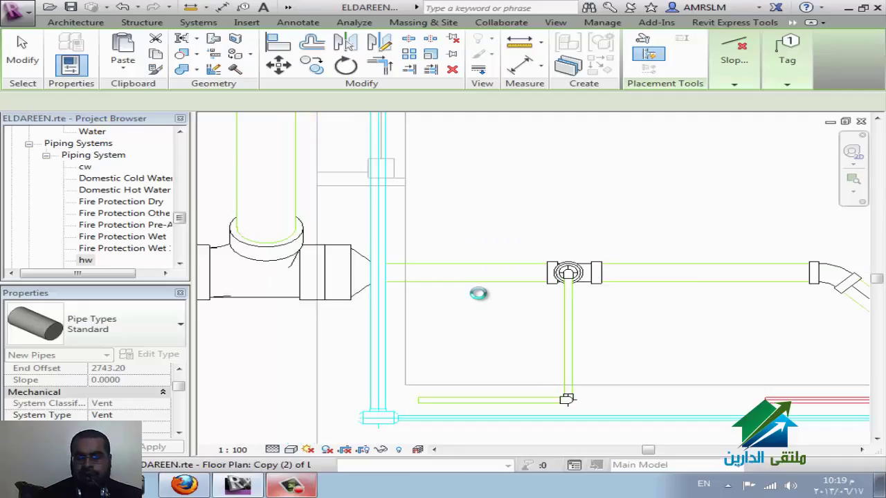
{"action": "key", "text": "Escape"}
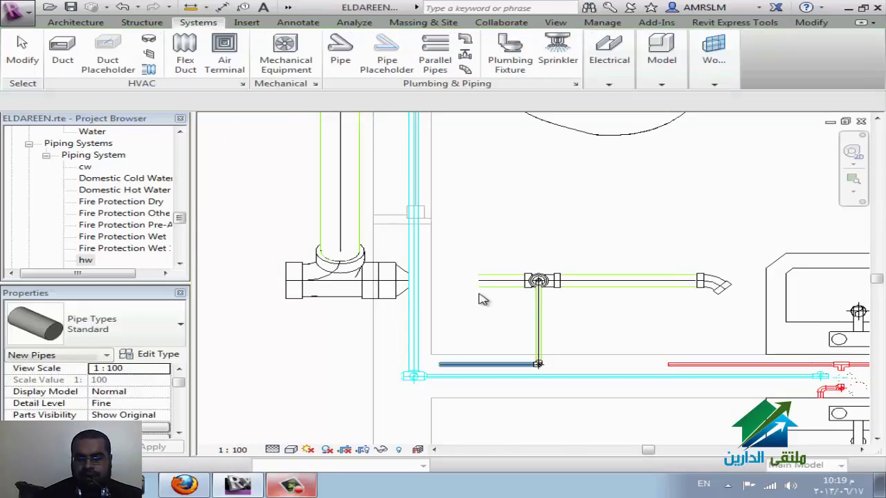
Continue drawing a pipe from the end of the new horizontal vent pipe
{"action": "left_click", "coordinate": [478, 295]}
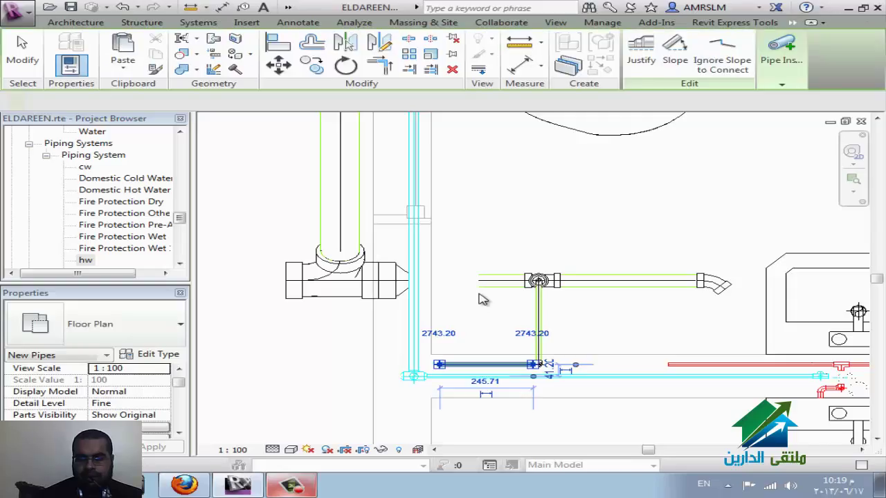
{"action": "right_click", "coordinate": [479, 297]}
{"action": "left_click", "coordinate": [494, 96]}
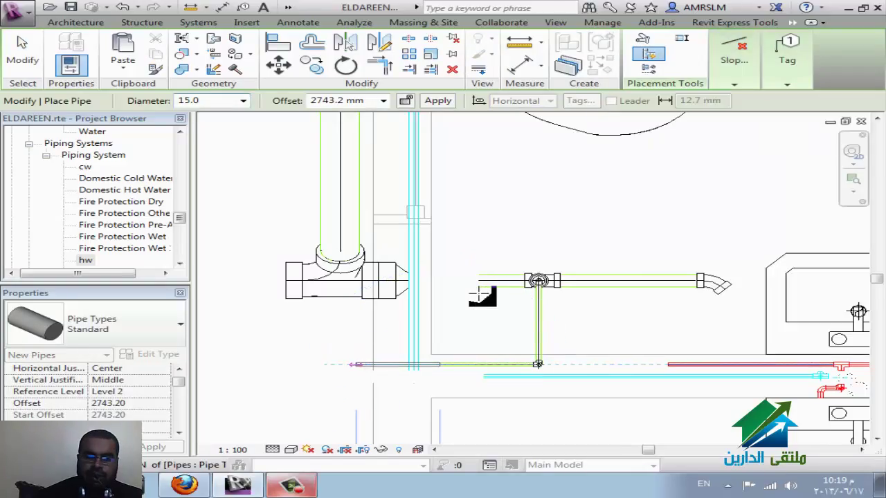
{"action": "key", "text": "alt+Down"}
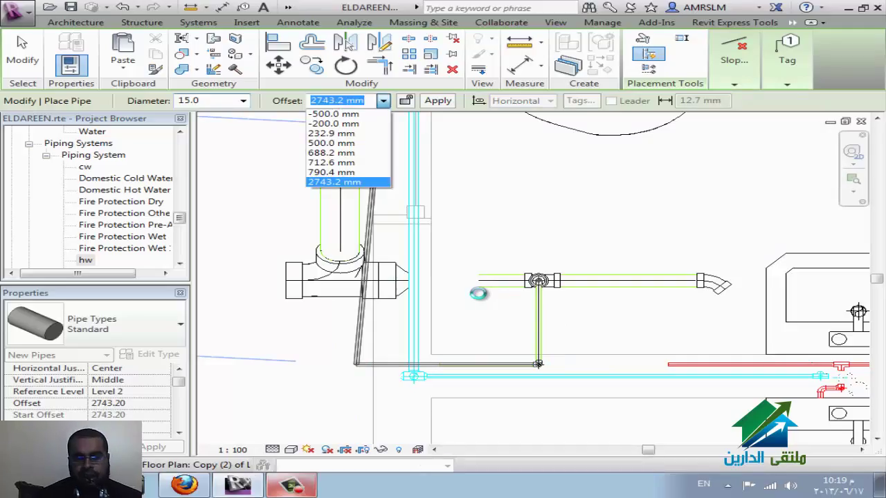
{"action": "key", "text": "Return"}
Set the next pipe segment's offset to 15000 mm, then switch to the WizIQ class window
{"action": "type", "text": "1"}
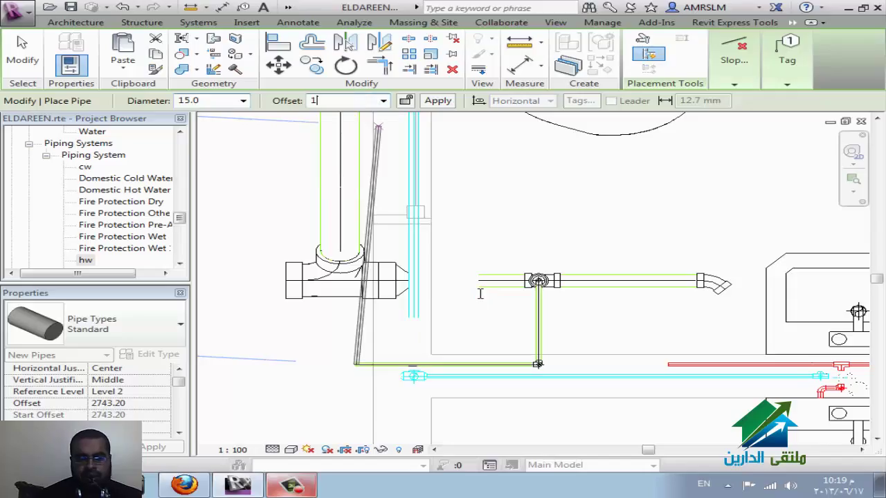
{"action": "type", "text": "5000"}
{"action": "key", "text": "Tab"}
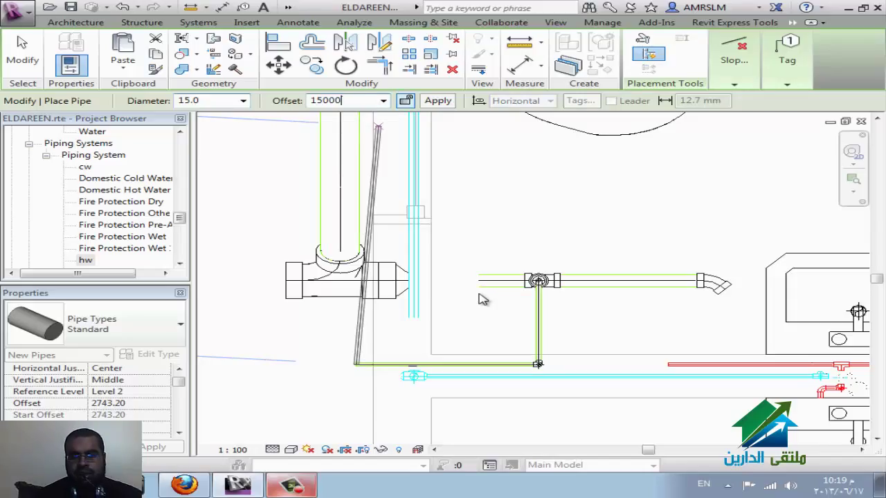
{"action": "key", "text": "Tab"}
{"action": "key", "text": "Return"}
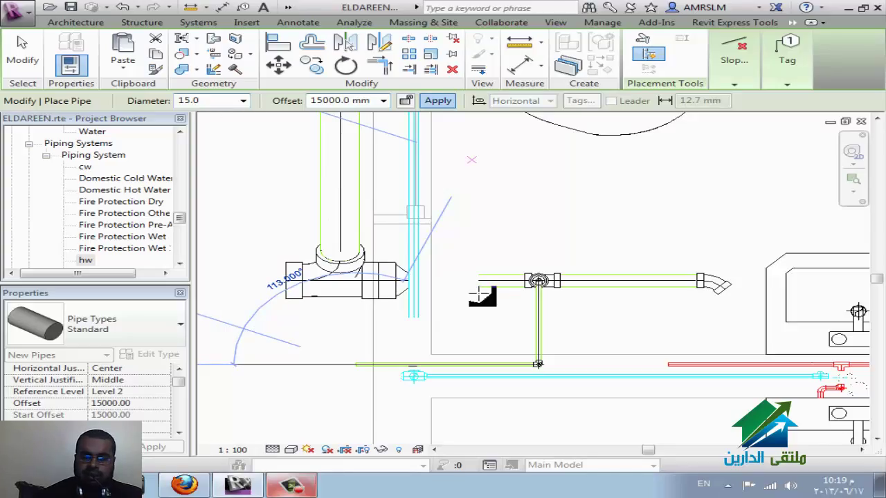
{"action": "key", "text": "Escape"}
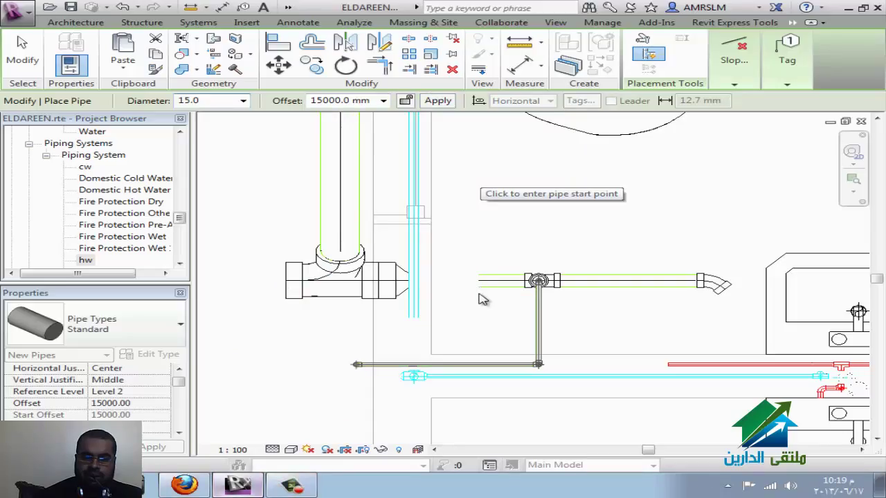
{"action": "key", "text": "alt+Tab"}
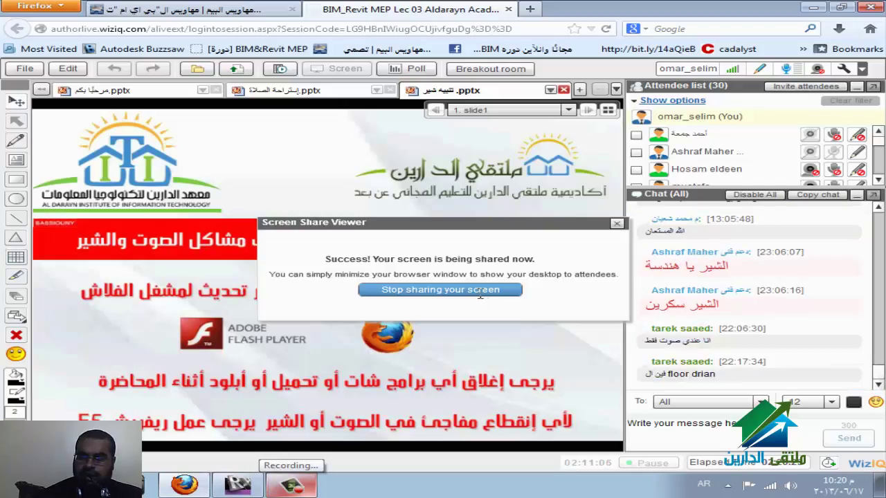
Dismiss the Screen Share Viewer notice to get back to Revit
{"action": "left_click", "coordinate": [480, 294]}
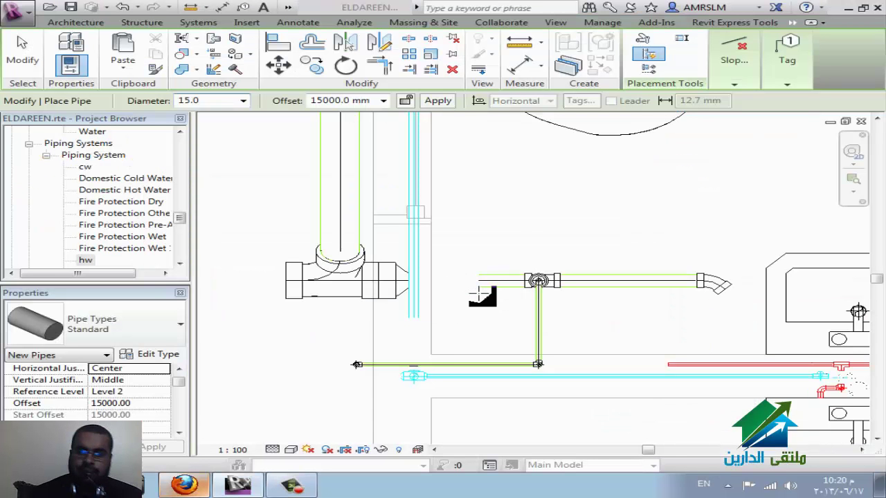
Exit the pipe tool, zoom out, and open Load Family from the plumbing fixture tool
{"action": "key", "text": "Escape"}
{"action": "key", "text": "Escape"}
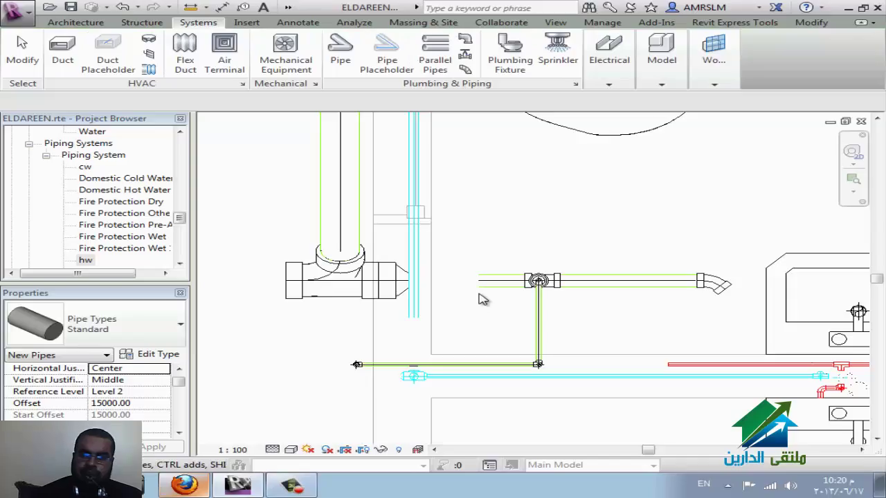
{"action": "scroll", "coordinate": [483, 299], "scroll_direction": "down", "scroll_amount": 1}
{"action": "scroll", "coordinate": [483, 299], "scroll_direction": "down", "scroll_amount": 1}
{"action": "scroll", "coordinate": [483, 299], "scroll_direction": "down", "scroll_amount": 1}
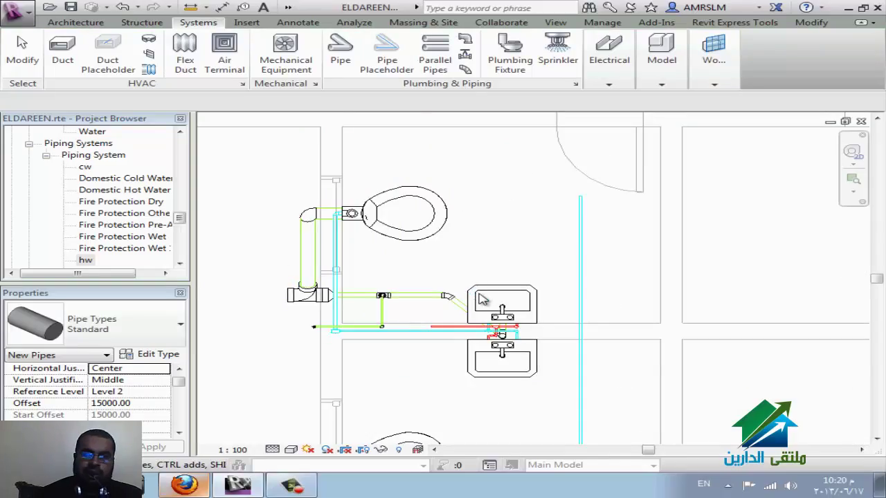
{"action": "scroll", "coordinate": [481, 297], "scroll_direction": "down", "scroll_amount": 1}
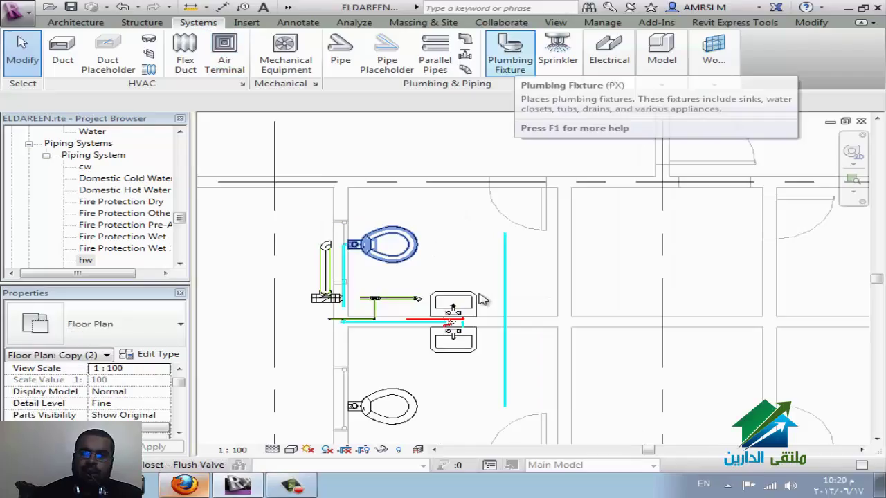
{"action": "key", "text": "Escape"}
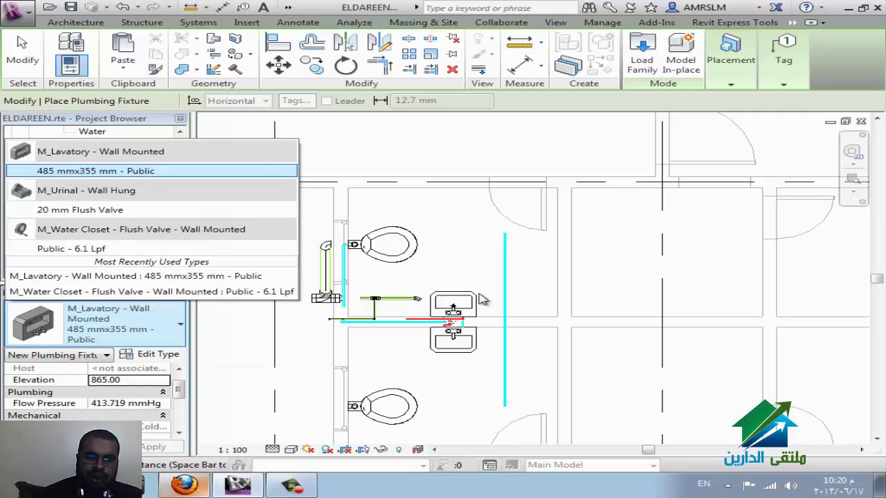
{"action": "key", "text": "Escape"}
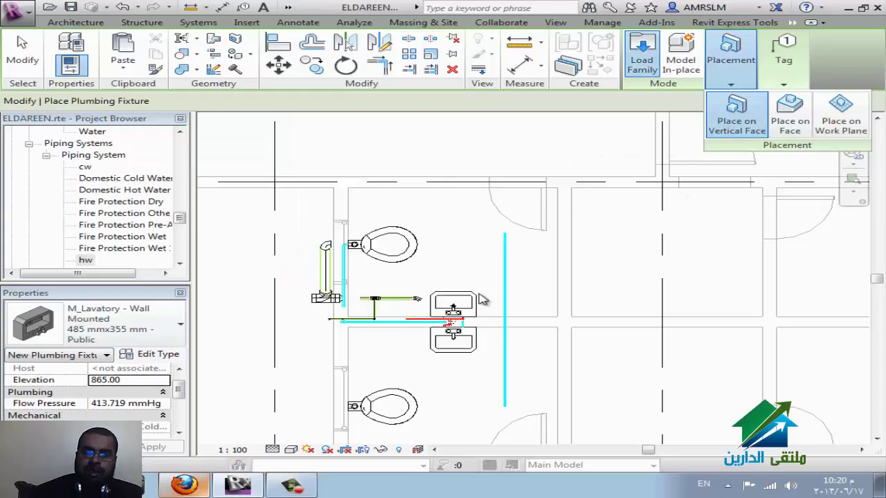
{"action": "key", "text": "F4"}
Browse to E:\REVIT\family\Exported Families\Plumbing Fixtures in Load Family
{"action": "key", "text": "End"}
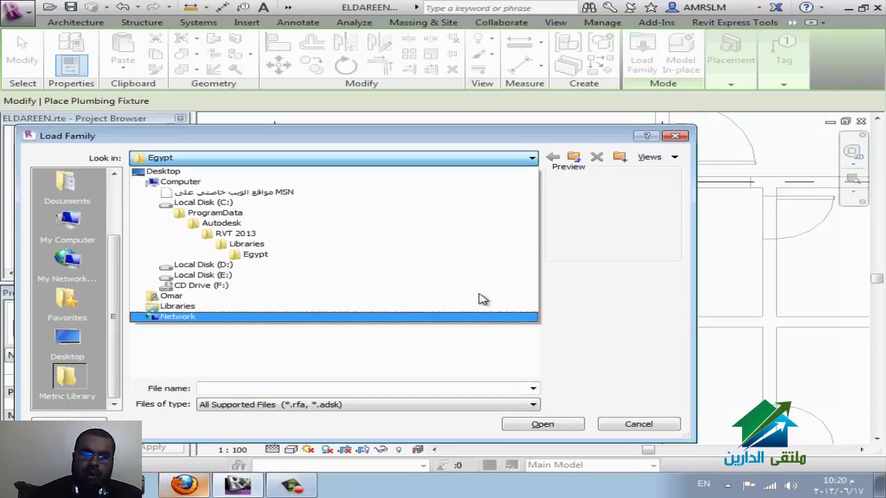
{"action": "key", "text": "Up"}
{"action": "key", "text": "Up"}
{"action": "key", "text": "Up"}
{"action": "key", "text": "Up"}
{"action": "key", "text": "Return"}
{"action": "key", "text": "Tab"}
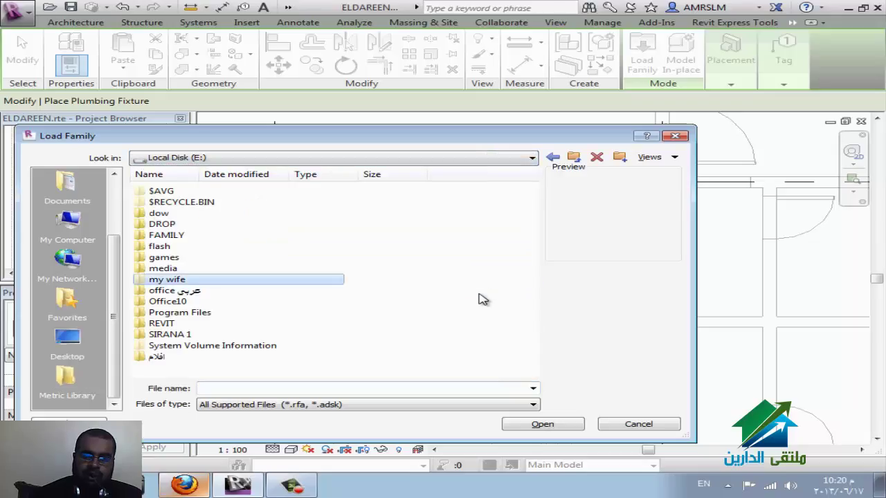
{"action": "key", "text": "Down"}
{"action": "key", "text": "Down"}
{"action": "key", "text": "Down"}
{"action": "key", "text": "Down"}
{"action": "key", "text": "Down"}
{"action": "key", "text": "Up"}
{"action": "key", "text": "Return"}
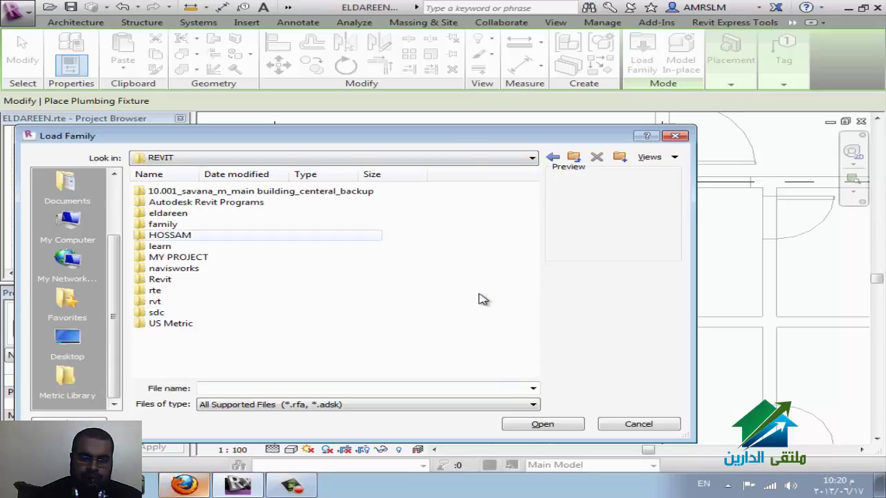
{"action": "key", "text": "Up"}
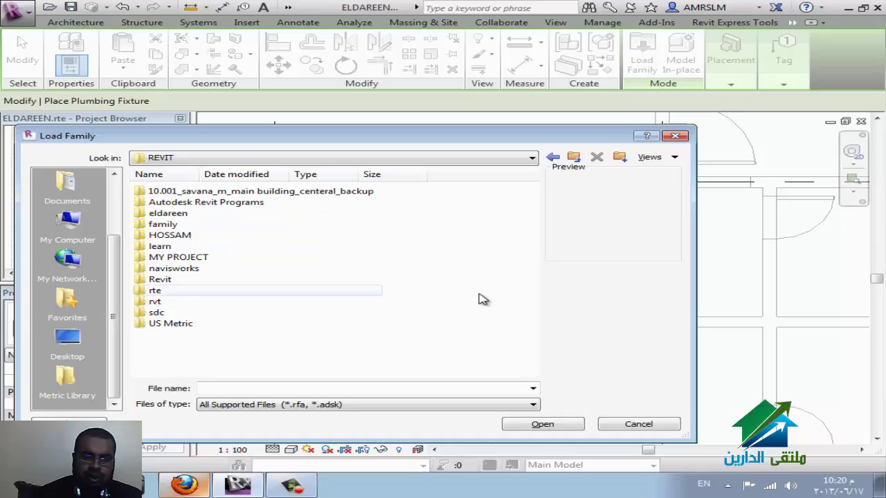
{"action": "key", "text": "Up"}
{"action": "key", "text": "Up"}
{"action": "key", "text": "Up"}
{"action": "key", "text": "Up"}
{"action": "key", "text": "Up"}
{"action": "key", "text": "Up"}
{"action": "key", "text": "Return"}
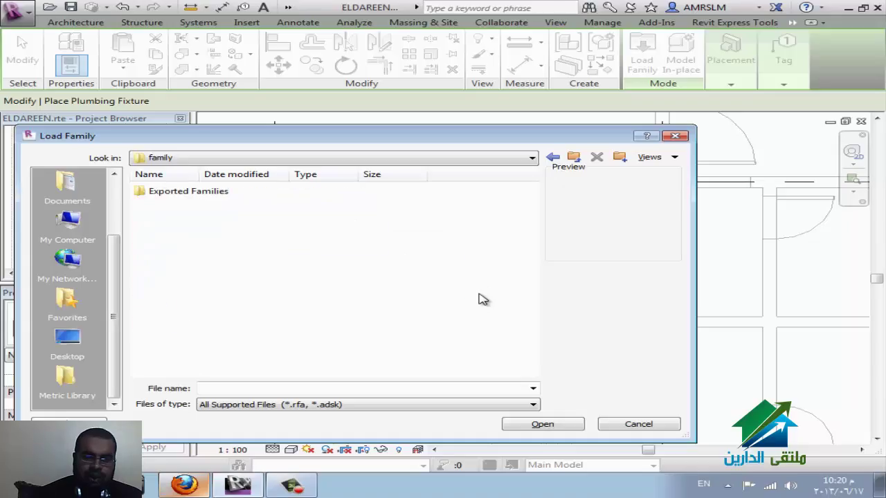
{"action": "key", "text": "Down"}
{"action": "key", "text": "Return"}
{"action": "key", "text": "Down"}
{"action": "key", "text": "Down"}
{"action": "key", "text": "Down"}
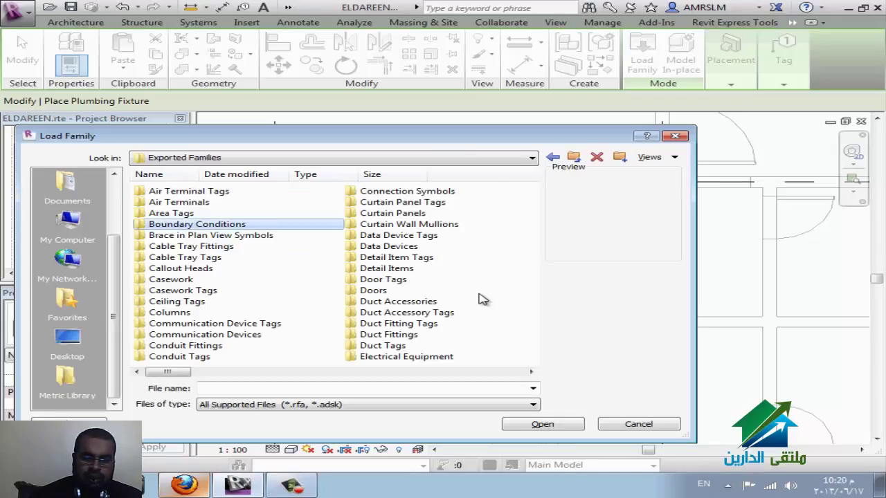
{"action": "key", "text": "Down"}
{"action": "key", "text": "p"}
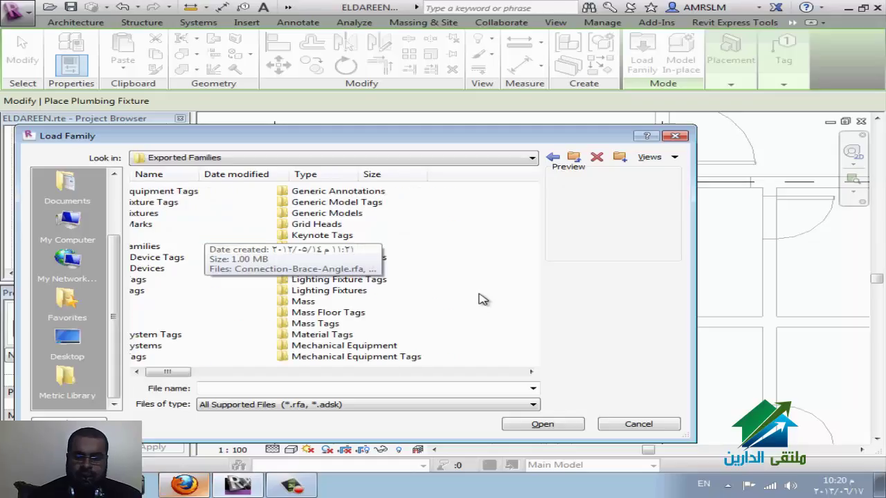
{"action": "key", "text": "Down"}
{"action": "key", "text": "Down"}
{"action": "key", "text": "Down"}
{"action": "key", "text": "Down"}
{"action": "key", "text": "Down"}
{"action": "key", "text": "Down"}
{"action": "key", "text": "Down"}
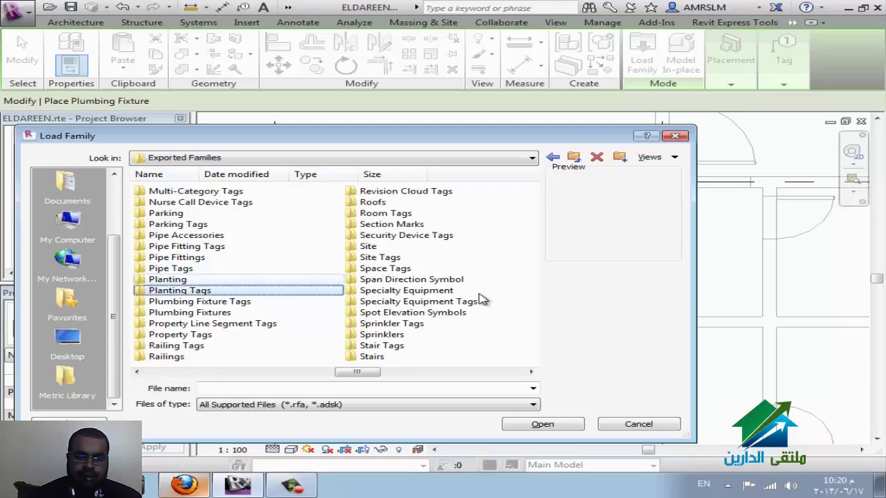
{"action": "key", "text": "Down"}
{"action": "key", "text": "Down"}
{"action": "key", "text": "Return"}
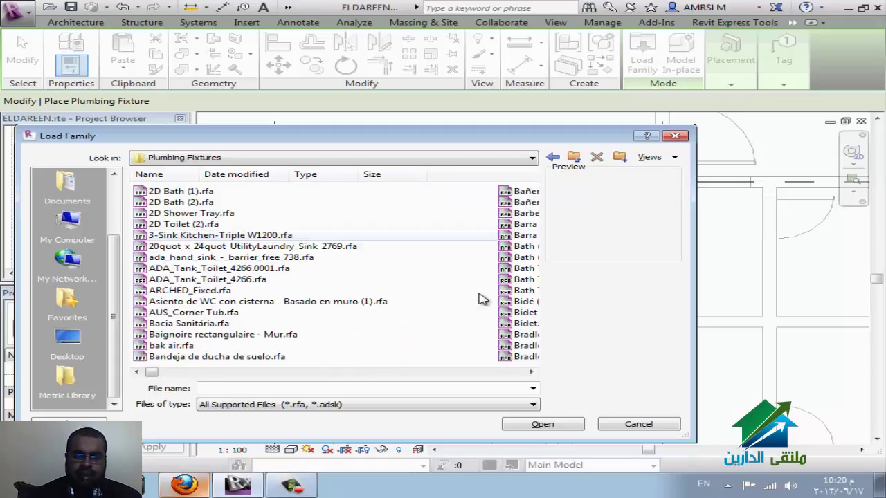
Select Floor Drain - Round.rfa and load it
{"action": "key", "text": "Down"}
{"action": "key", "text": "f"}
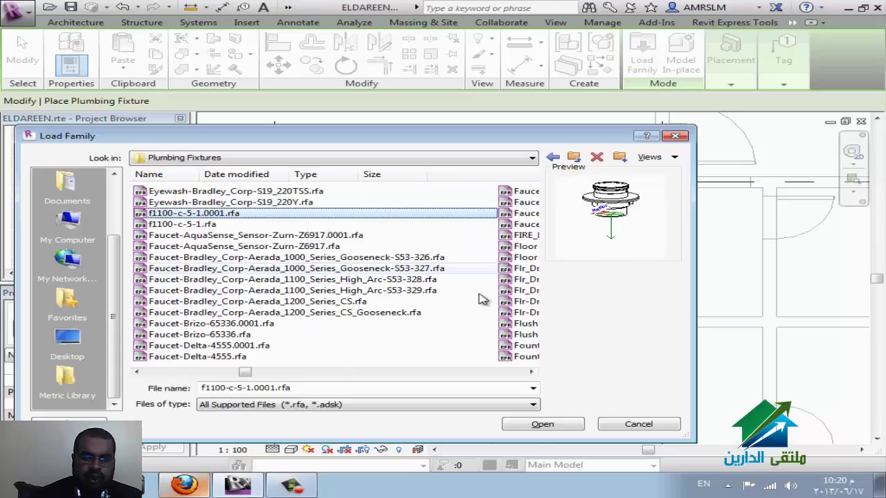
{"action": "key", "text": "Down"}
{"action": "key", "text": "Down"}
{"action": "key", "text": "Down"}
{"action": "key", "text": "Down"}
{"action": "key", "text": "Down"}
{"action": "key", "text": "Down"}
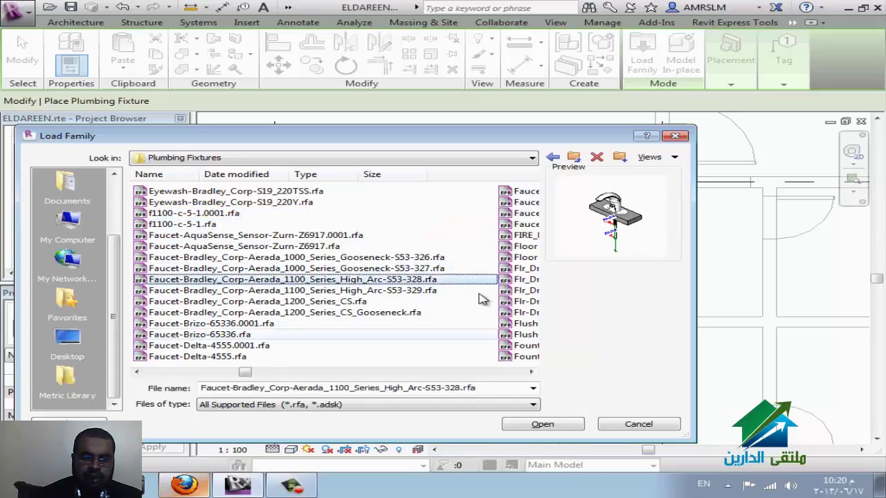
{"action": "key", "text": "Down"}
{"action": "key", "text": "Down"}
{"action": "scroll", "coordinate": [482, 299], "scroll_direction": "down", "scroll_amount": 2}
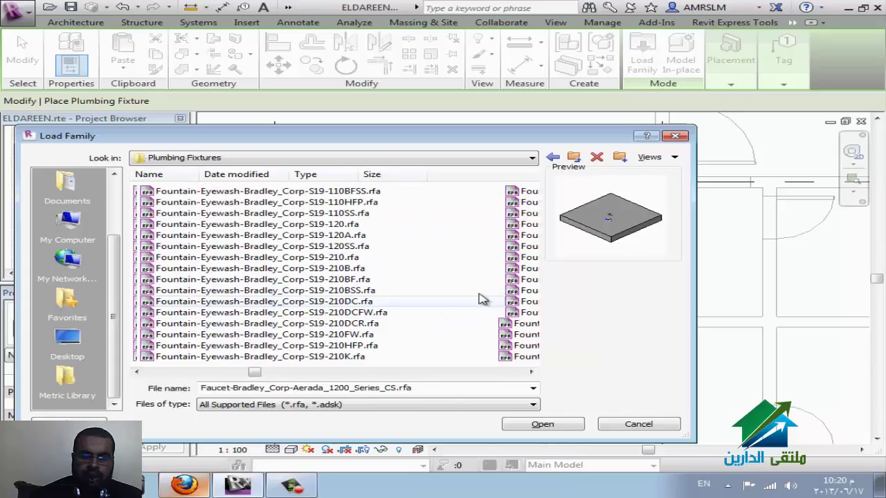
{"action": "scroll", "coordinate": [483, 299], "scroll_direction": "up", "scroll_amount": 1}
{"action": "key", "text": "Down"}
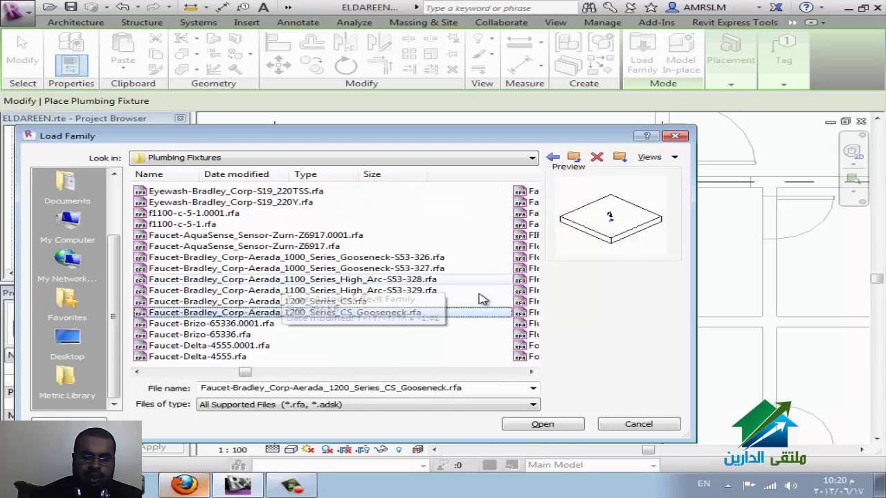
{"action": "type", "text": "fl"}
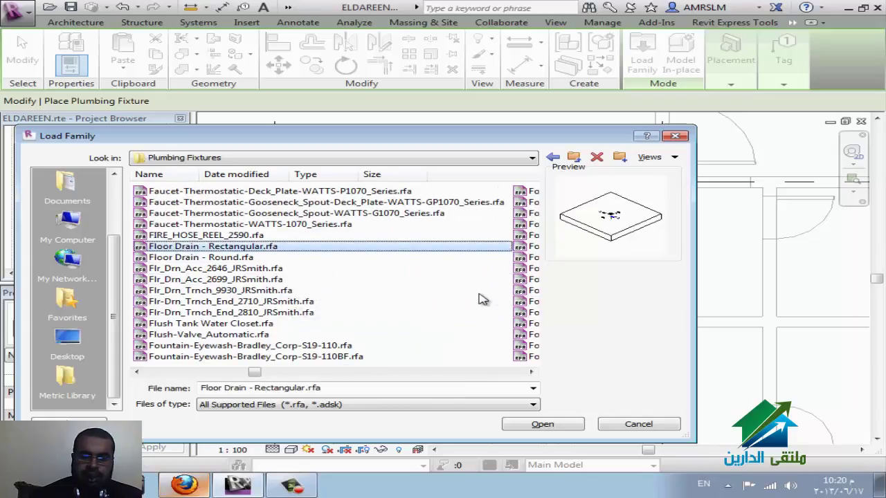
{"action": "key", "text": "Down"}
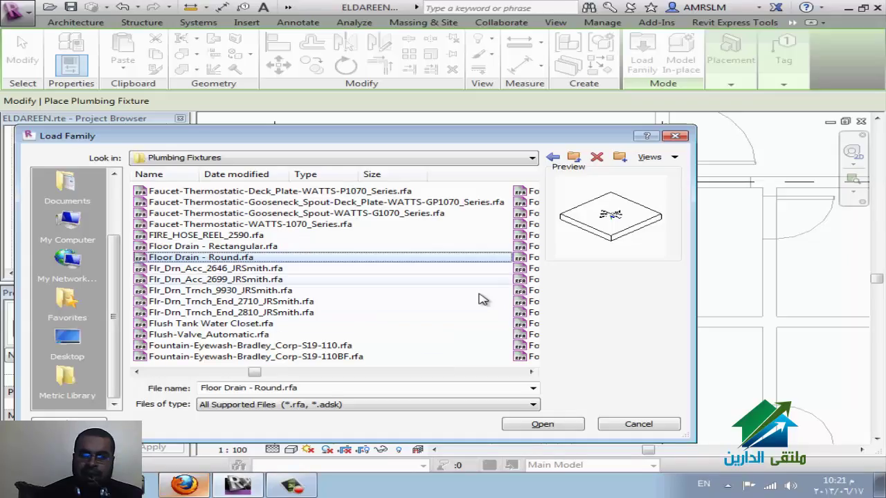
{"action": "key", "text": "Down"}
{"action": "key", "text": "Down"}
{"action": "key", "text": "Up"}
{"action": "key", "text": "Up"}
{"action": "key", "text": "Up"}
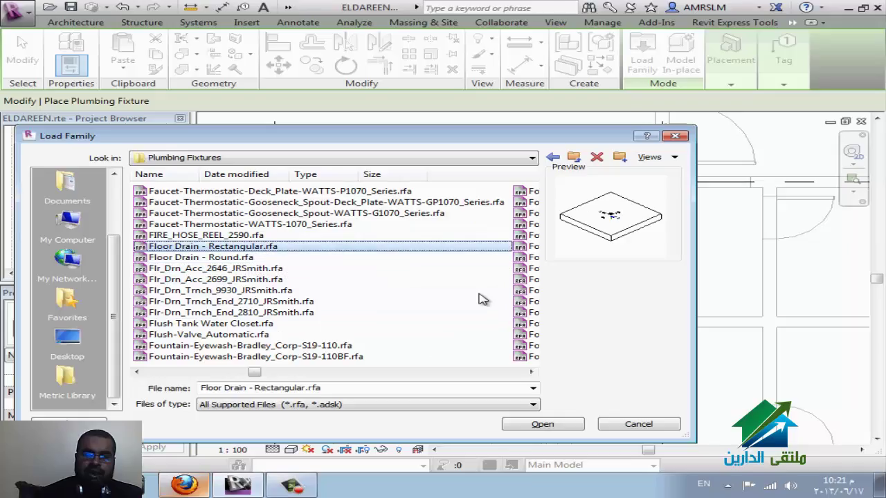
{"action": "key", "text": "Up"}
{"action": "key", "text": "Down"}
{"action": "key", "text": "Down"}
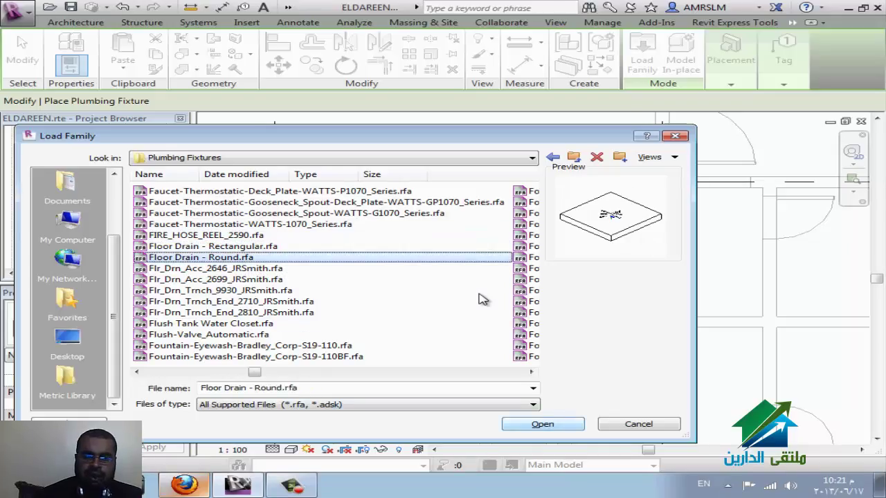
{"action": "key", "text": "Return"}
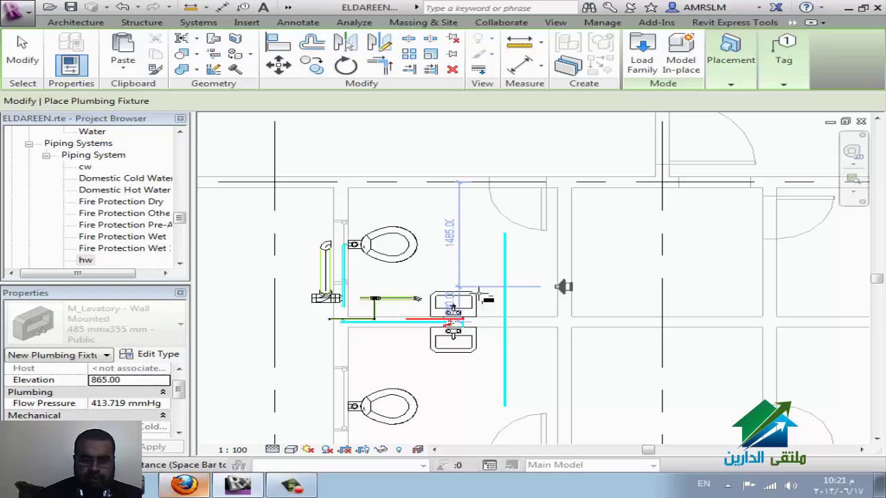
Place a Floor Drain - Round on a face just right of the lavatory
{"action": "left_click", "coordinate": [478, 294]}
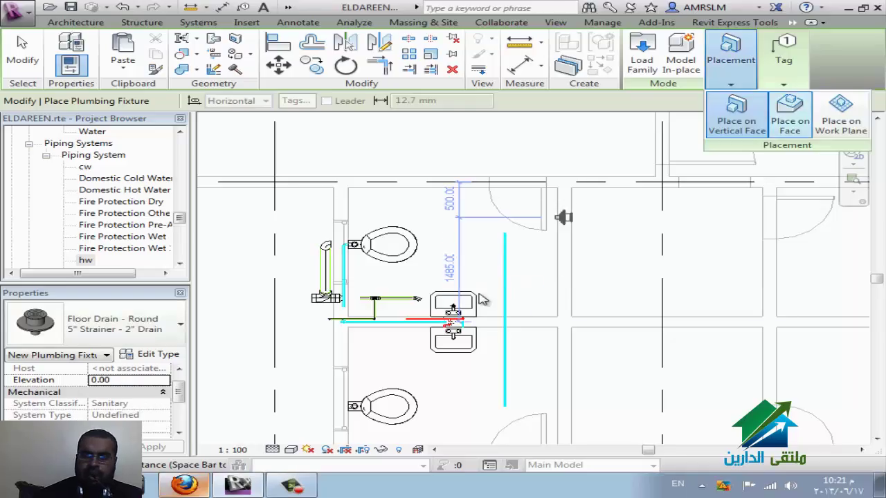
{"action": "left_click", "coordinate": [790, 114]}
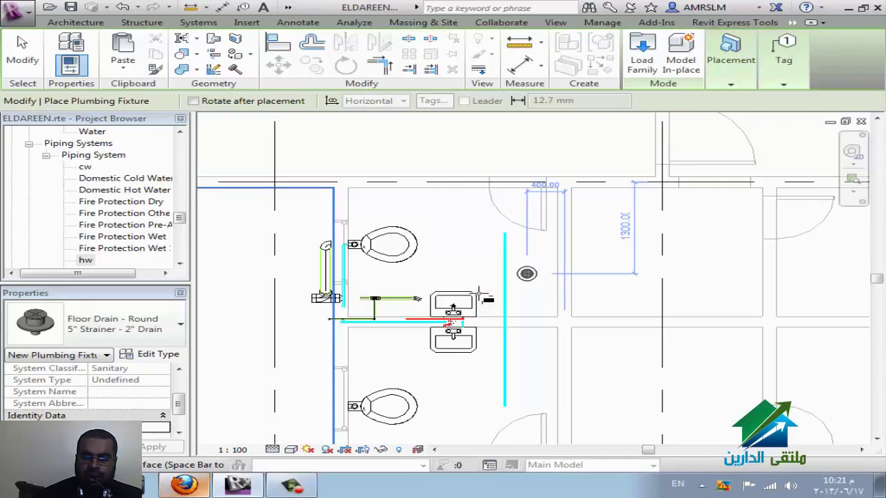
{"action": "left_click", "coordinate": [526, 273]}
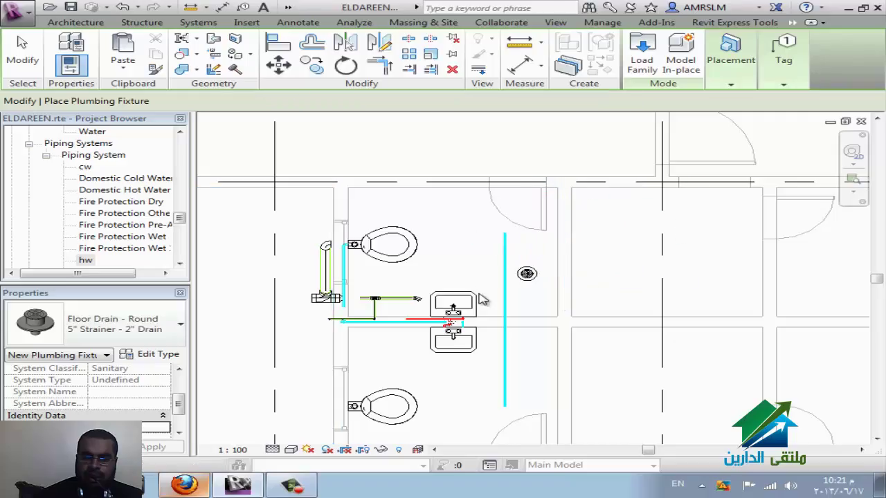
{"action": "key", "text": "Escape"}
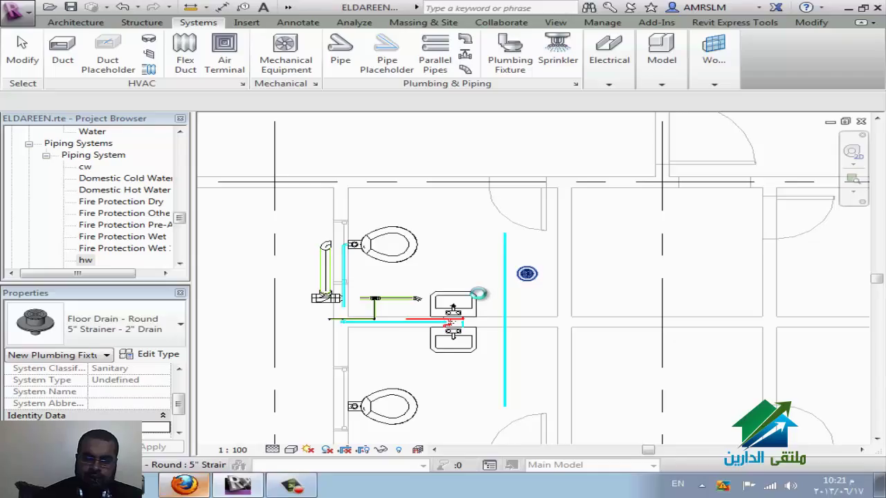
{"action": "scroll", "coordinate": [521, 276], "scroll_direction": "up", "scroll_amount": 8}
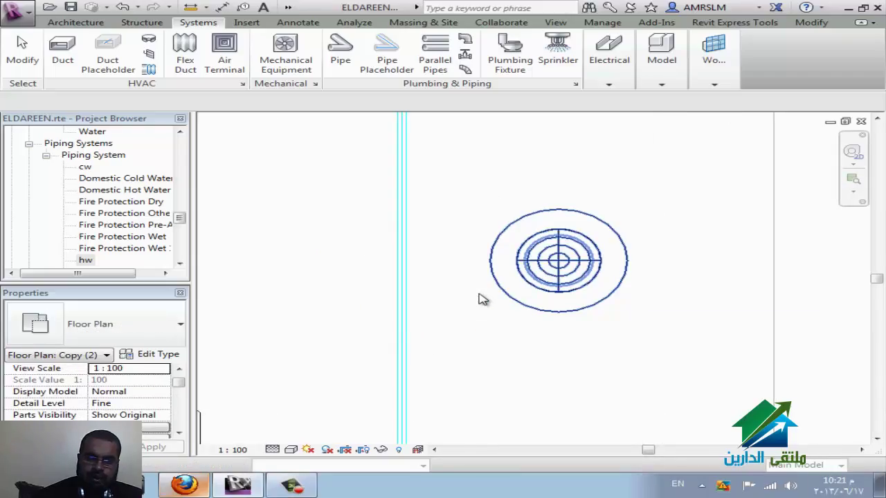
{"action": "left_click", "coordinate": [483, 299]}
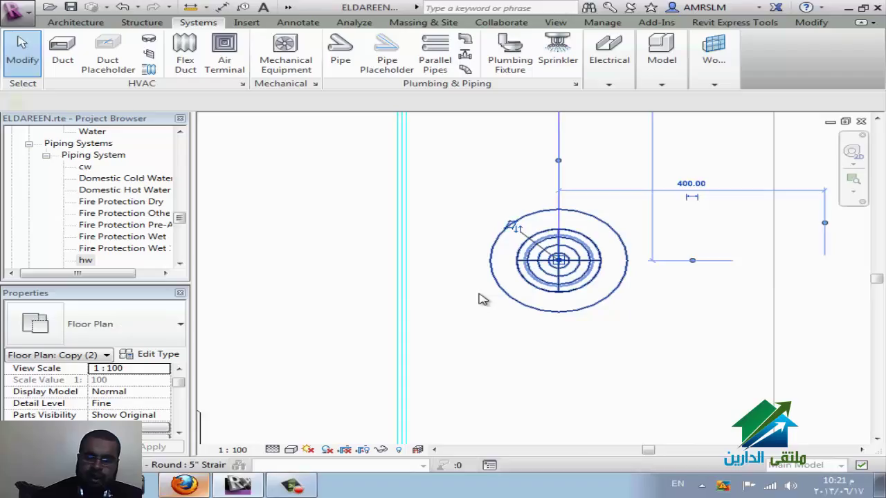
{"action": "right_click", "coordinate": [483, 300]}
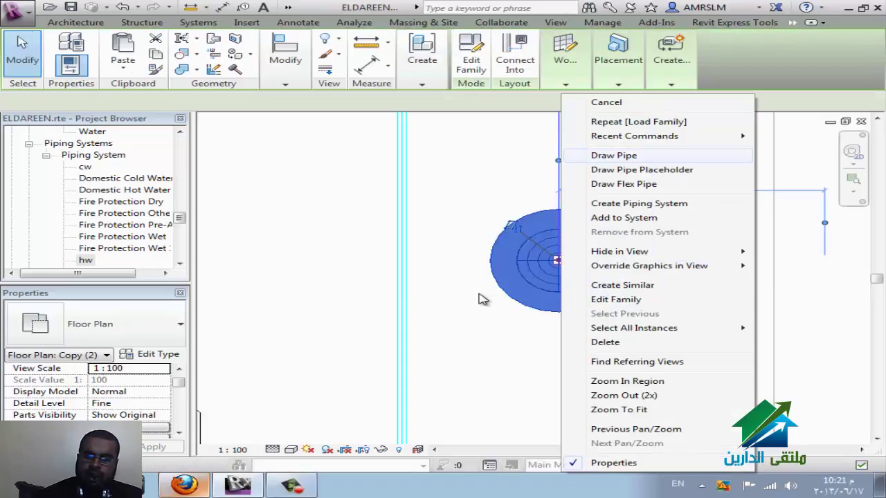
{"action": "key", "text": "Escape"}
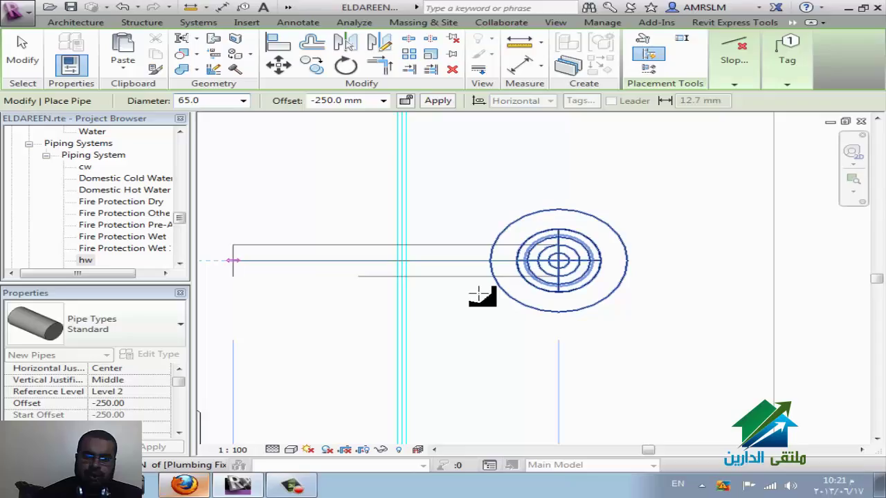
{"action": "left_click", "coordinate": [479, 295]}
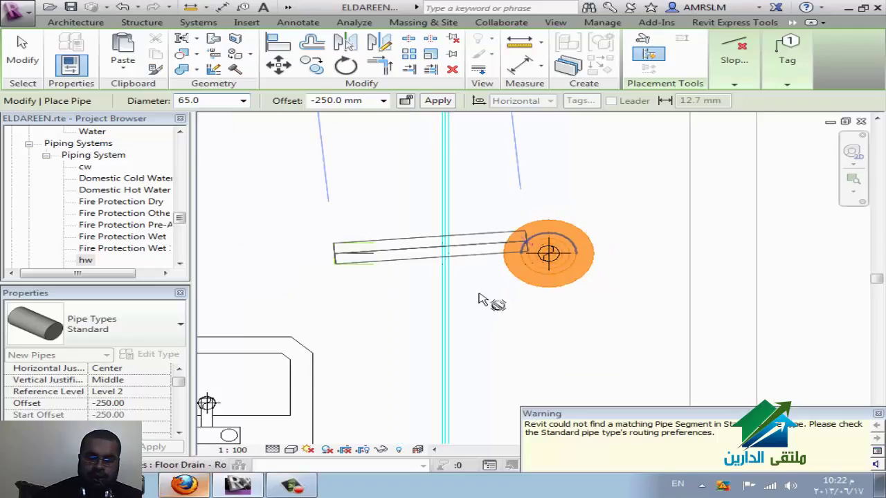
{"action": "key", "text": "Escape"}
{"action": "key", "text": "Escape"}
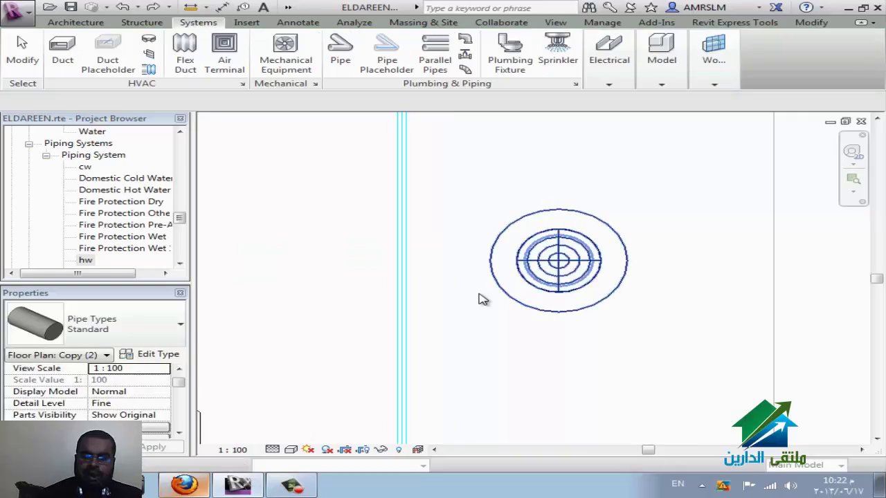
{"action": "left_click", "coordinate": [483, 298]}
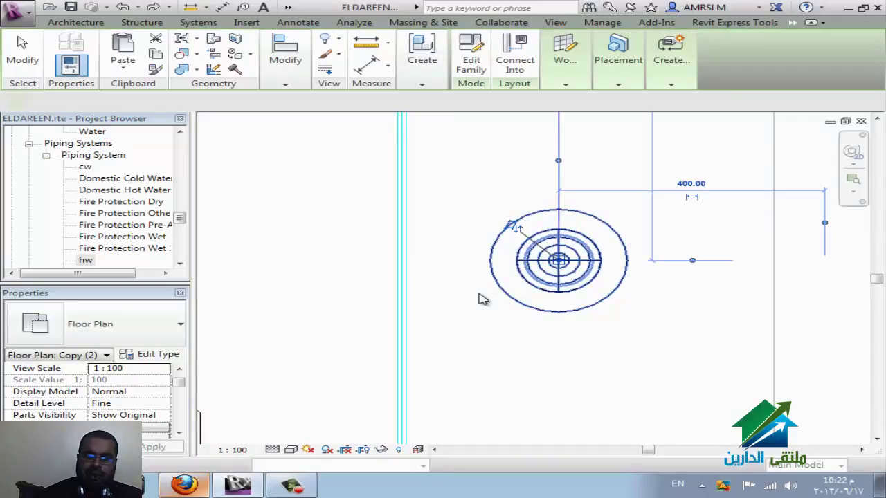
{"action": "key", "text": "Escape"}
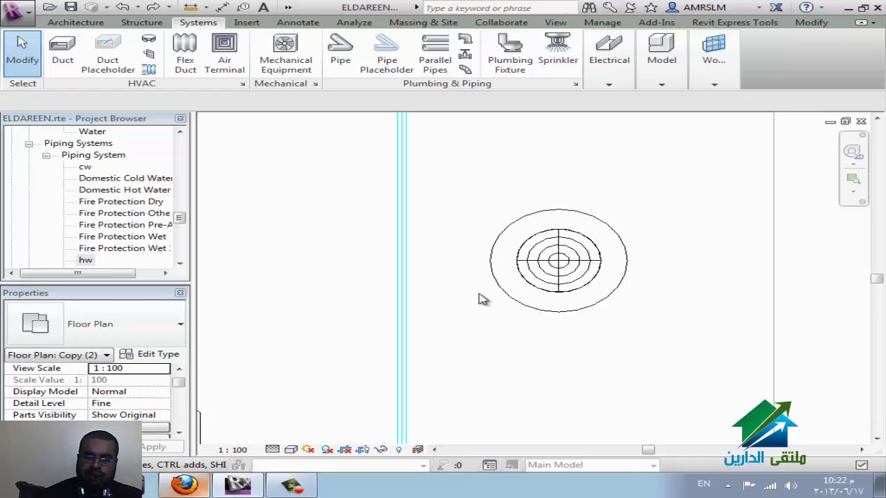
{"action": "left_click", "coordinate": [483, 299]}
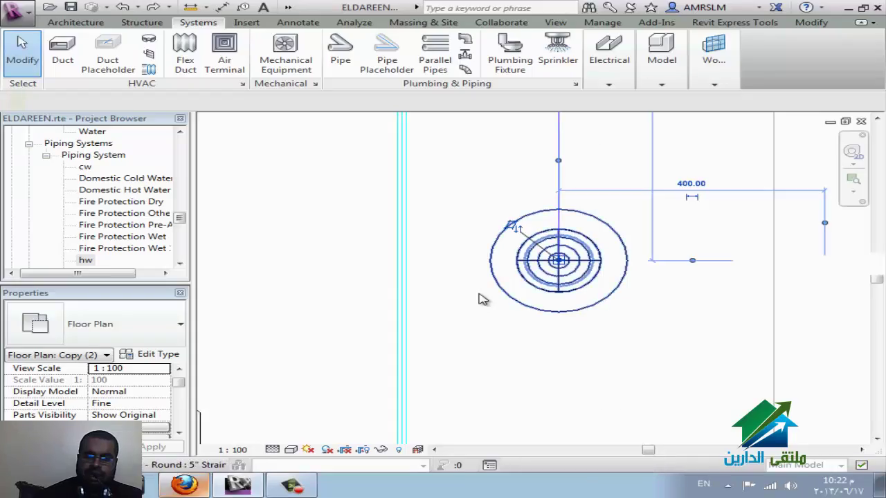
{"action": "right_click", "coordinate": [483, 299]}
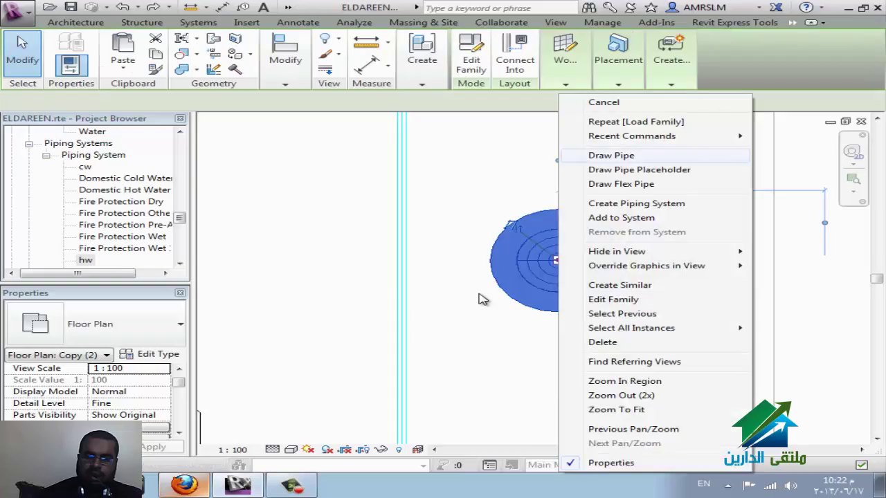
{"action": "key", "text": "Escape"}
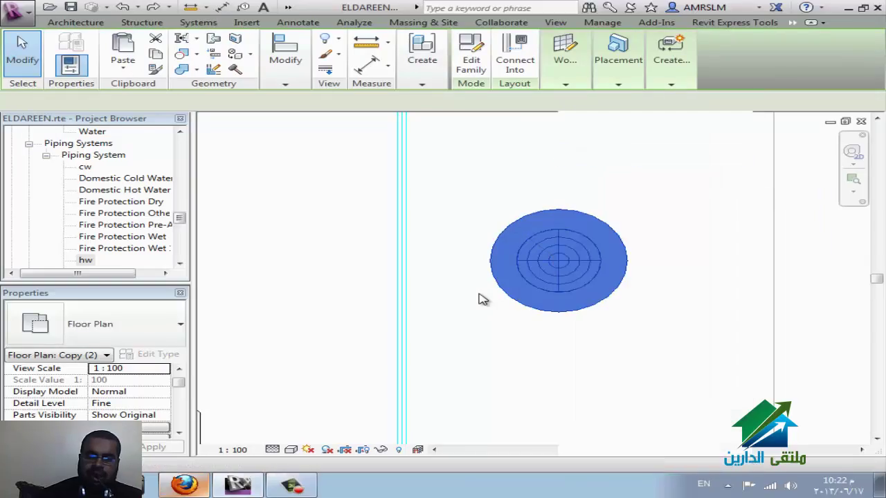
Try a downward-sloped pipe at 1.0000 slope ending at -250 mm offset
{"action": "key", "text": "c"}
{"action": "key", "text": "s"}
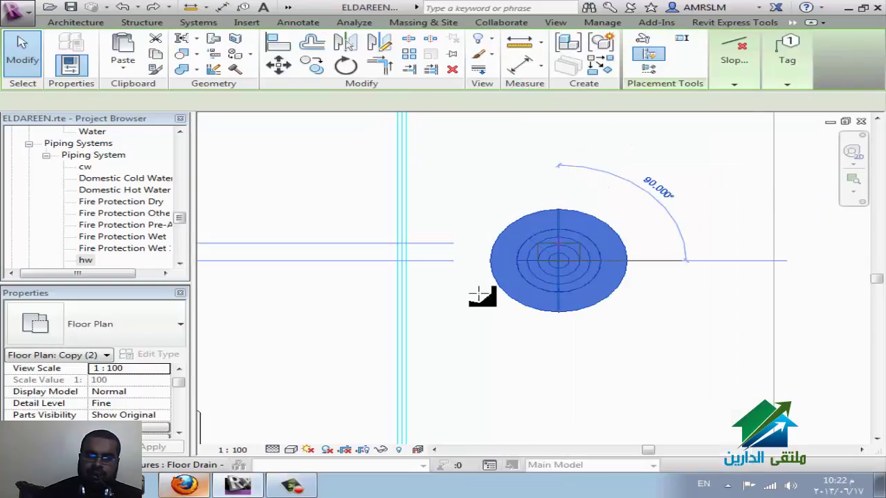
{"action": "left_click", "coordinate": [478, 293]}
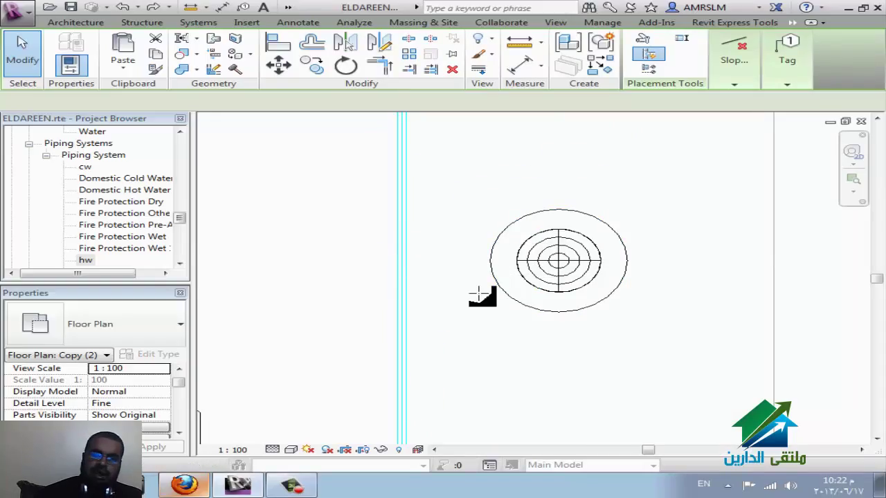
{"action": "scroll", "coordinate": [478, 293], "scroll_direction": "down", "scroll_amount": 1}
{"action": "scroll", "coordinate": [482, 296], "scroll_direction": "down", "scroll_amount": 1}
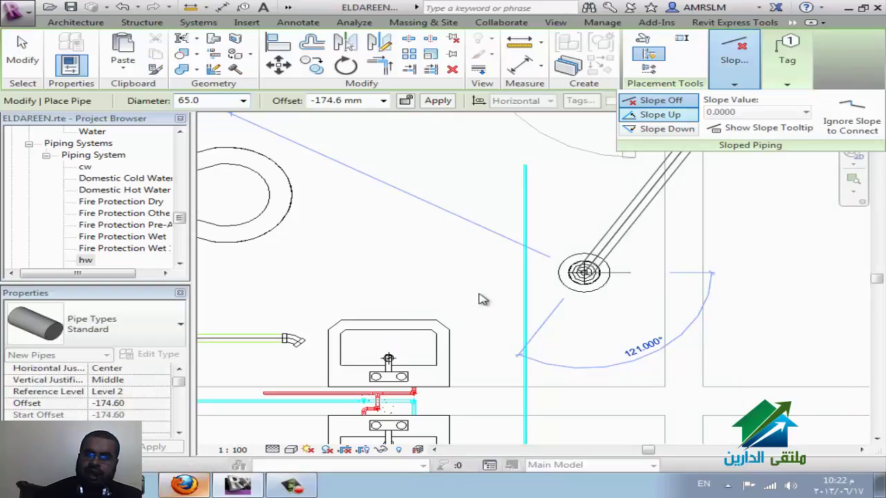
{"action": "left_click", "coordinate": [661, 128]}
{"action": "left_click", "coordinate": [806, 112]}
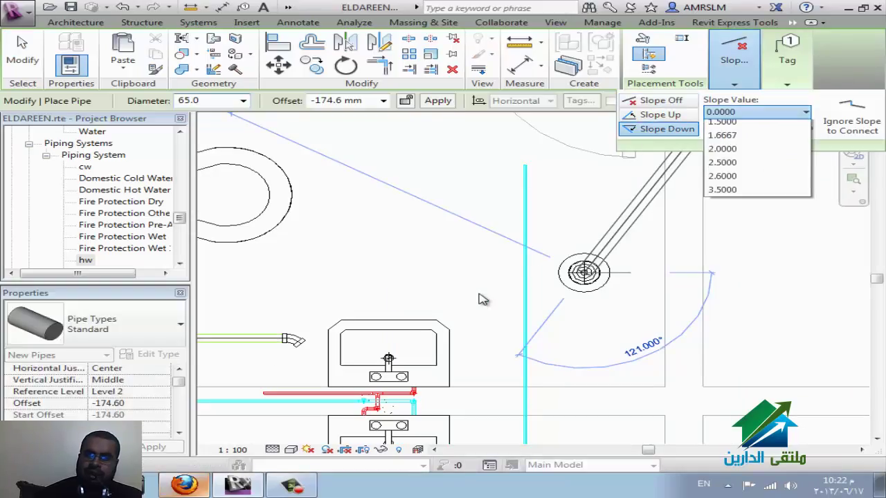
{"action": "left_click", "coordinate": [722, 167]}
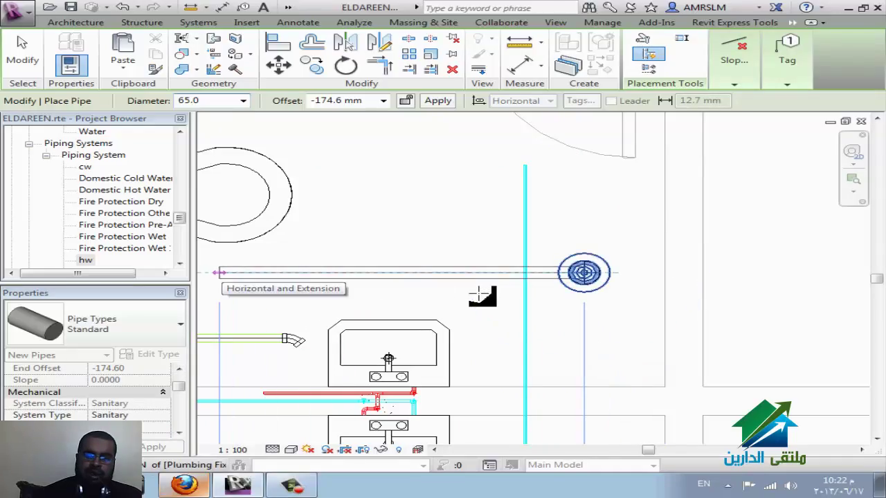
{"action": "type", "text": "-250"}
{"action": "key", "text": "Return"}
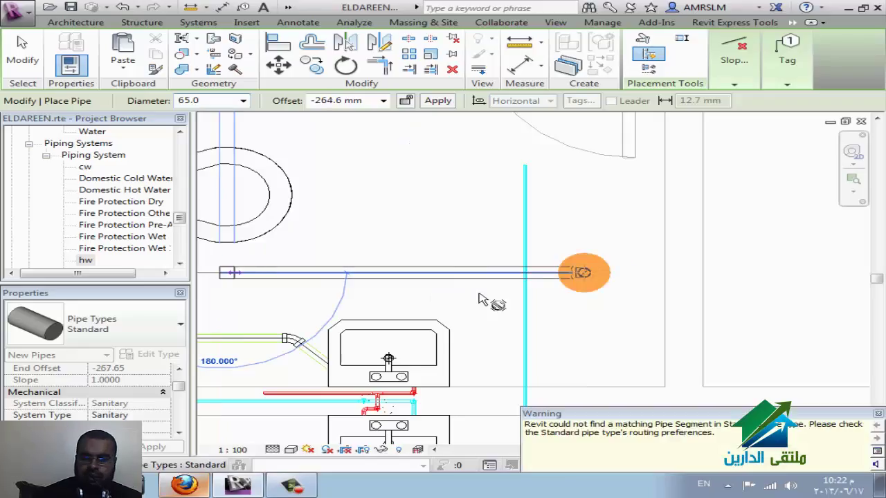
{"action": "key", "text": "Escape"}
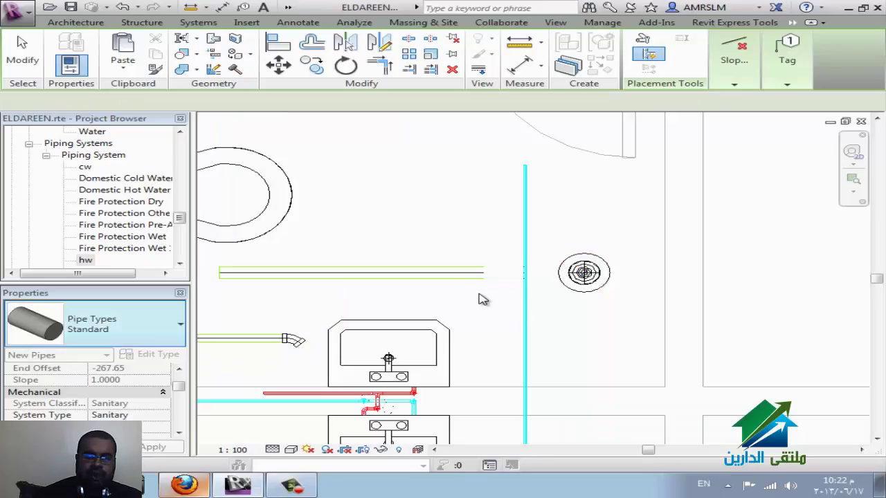
{"action": "key", "text": "Escape"}
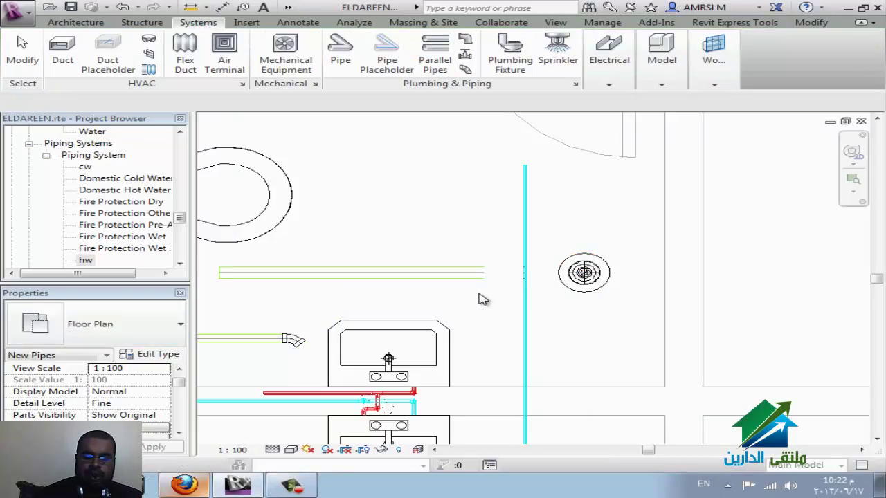
Return to the floor drain close-up and start a new pipe from the drain
{"action": "key", "text": "ctrl+Tab"}
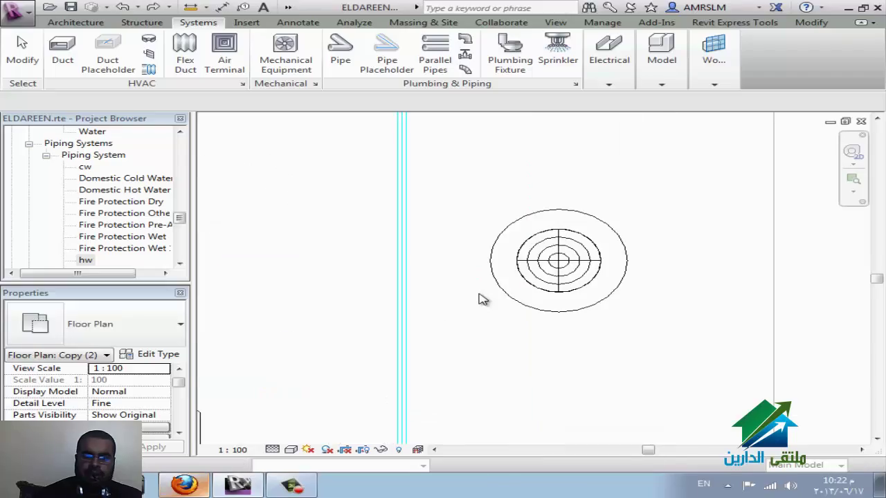
{"action": "left_click", "coordinate": [483, 299]}
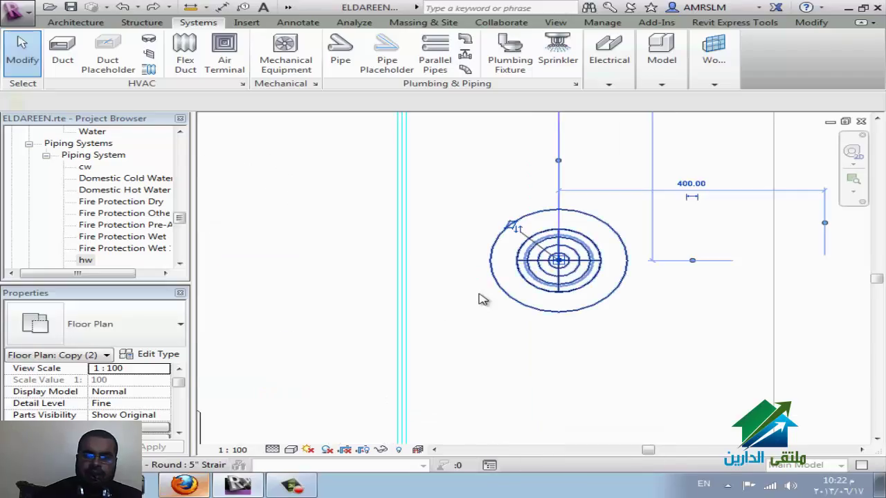
{"action": "right_click", "coordinate": [483, 299]}
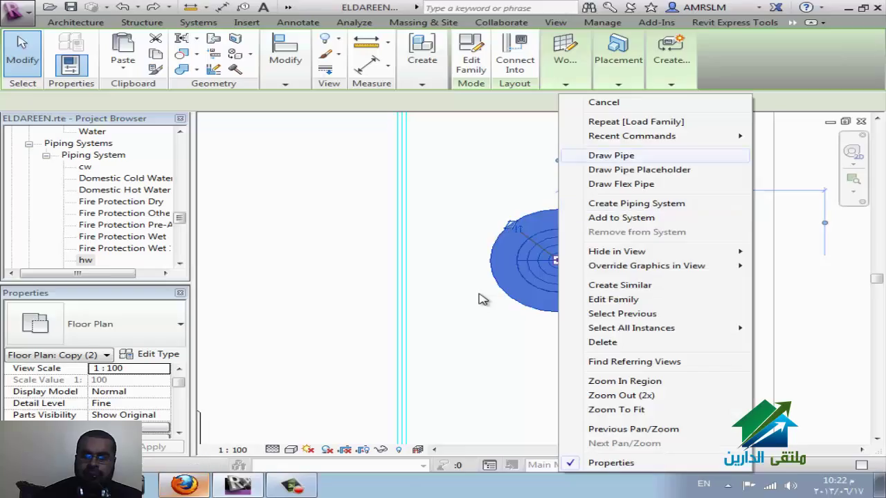
{"action": "key", "text": "Escape"}
{"action": "key", "text": "p"}
{"action": "key", "text": "i"}
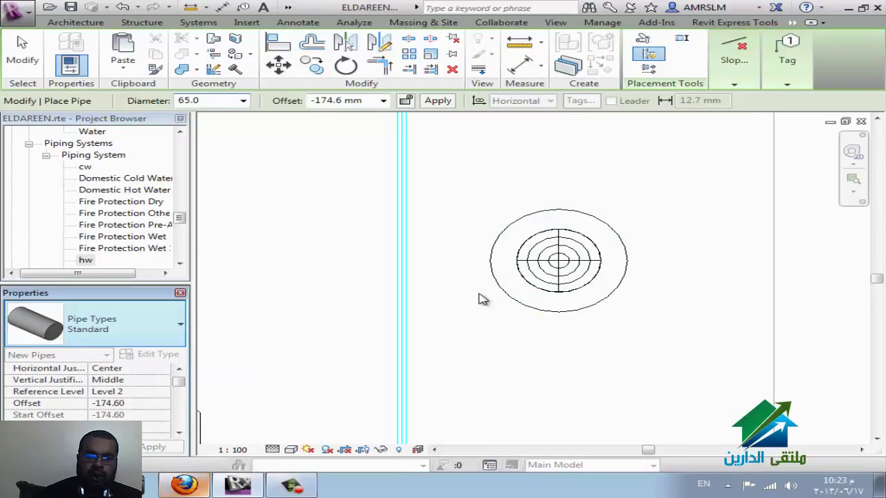
Switch the new pipe's type to PVC - Sanitary
{"action": "left_click", "coordinate": [104, 324]}
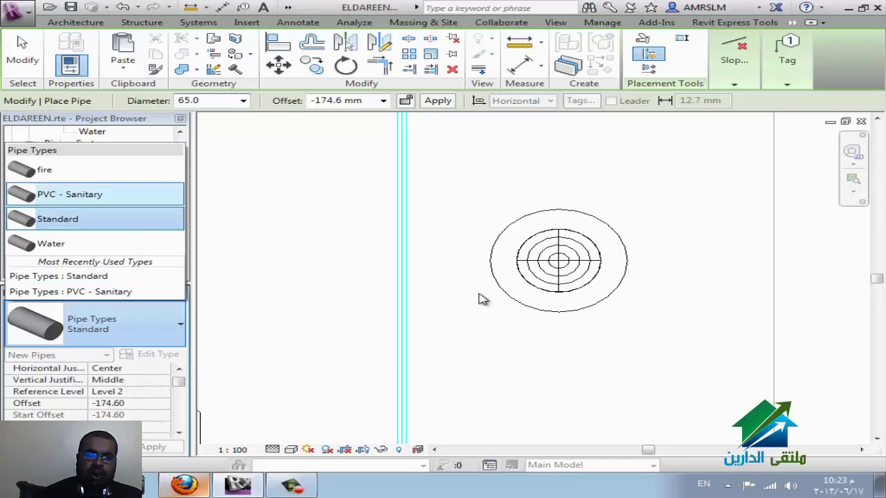
{"action": "key", "text": "Return"}
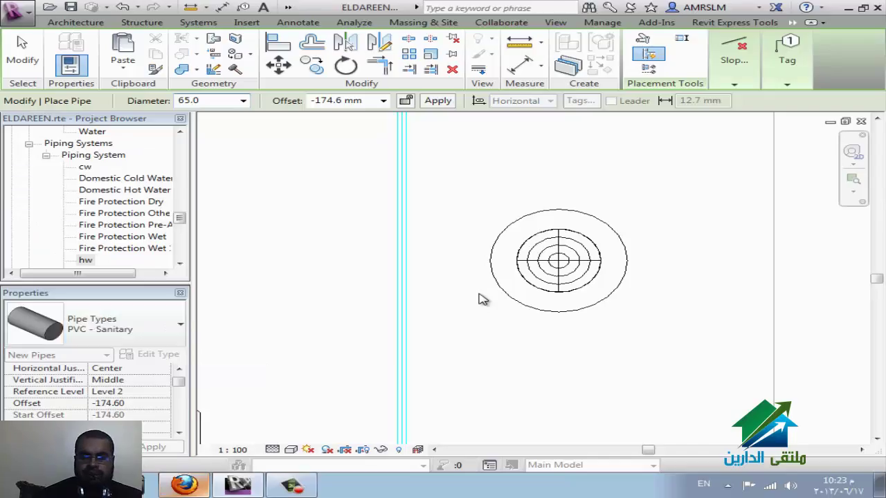
{"action": "scroll", "coordinate": [483, 298], "scroll_direction": "down", "scroll_amount": 2}
{"action": "scroll", "coordinate": [483, 299], "scroll_direction": "down", "scroll_amount": 2}
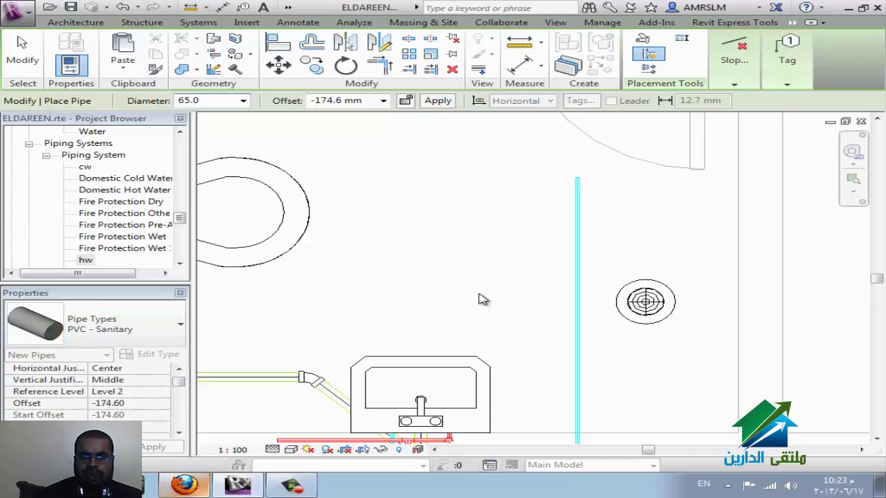
{"action": "key", "text": "Escape"}
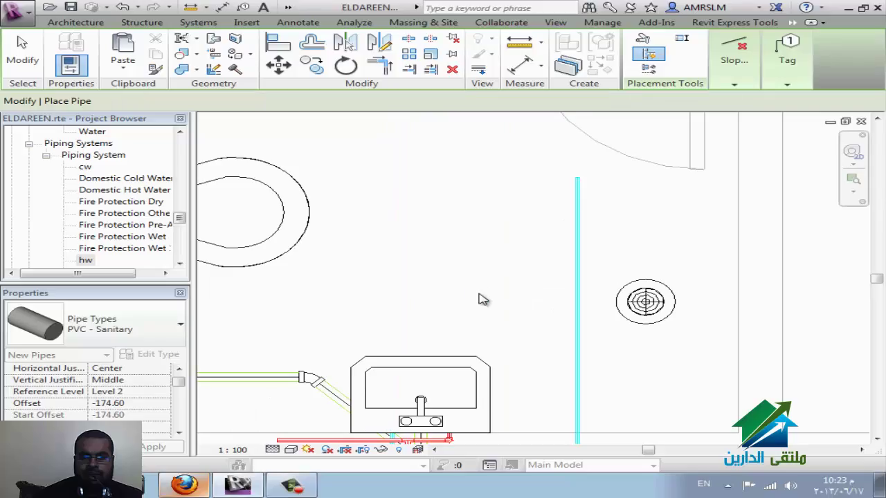
{"action": "scroll", "coordinate": [482, 299], "scroll_direction": "down", "scroll_amount": 2}
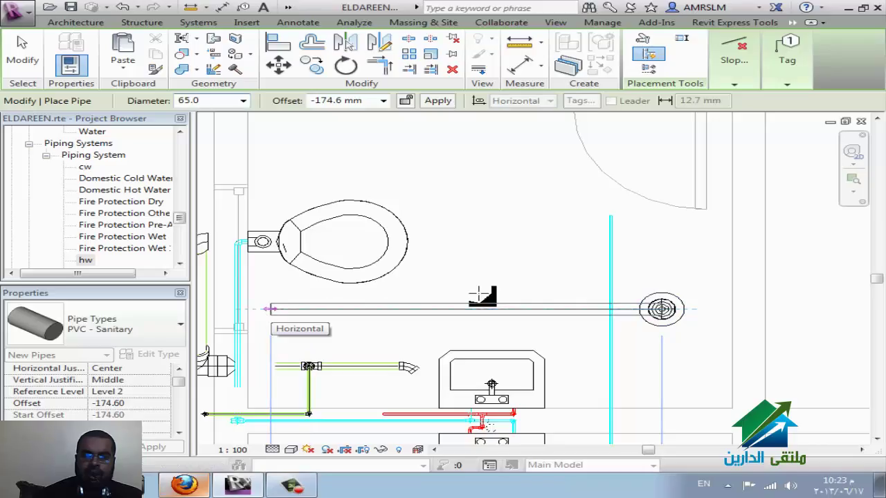
Draw a 65 mm pipe from the floor drain leftward between the toilet and sink
{"action": "left_click", "coordinate": [482, 296]}
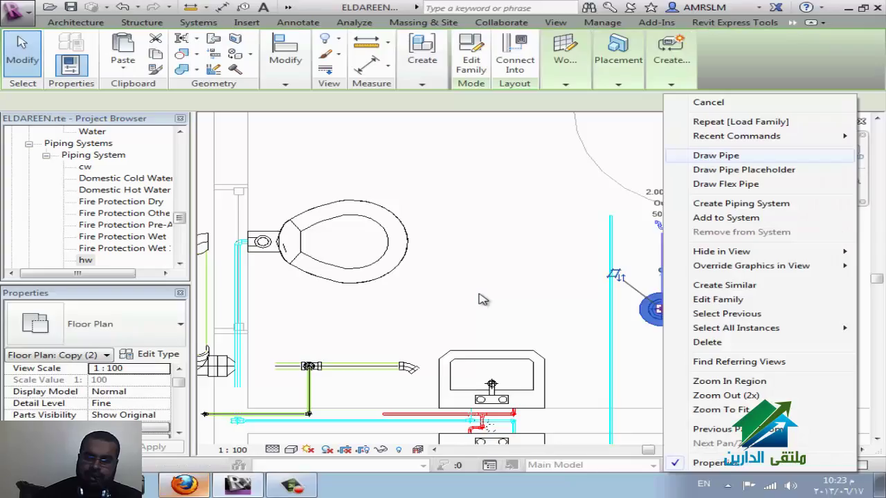
{"action": "key", "text": "Escape"}
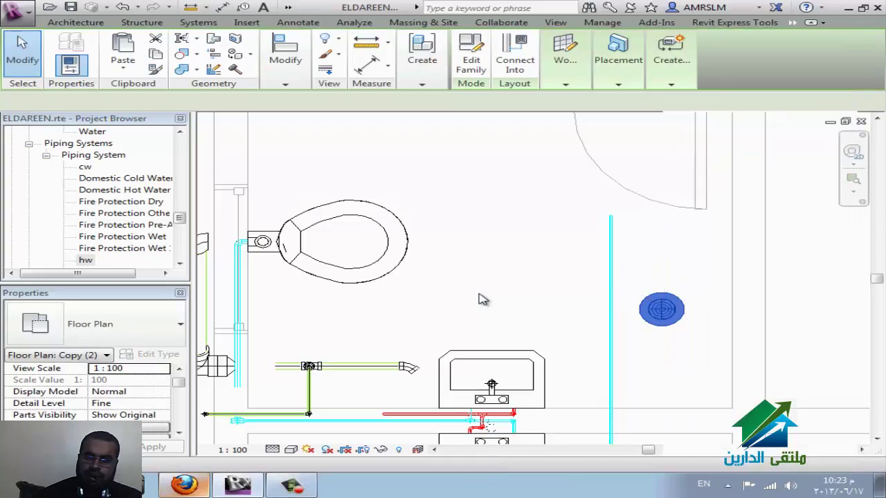
{"action": "key", "text": "p"}
{"action": "key", "text": "i"}
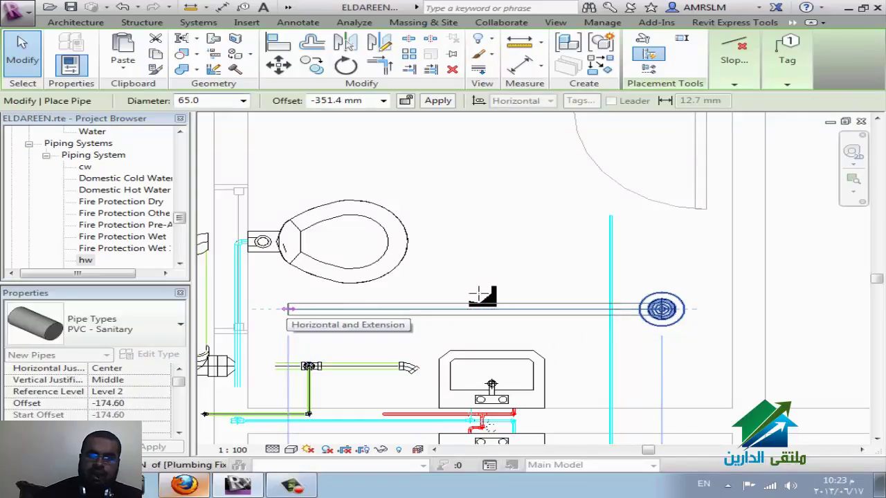
{"action": "left_click", "coordinate": [482, 296]}
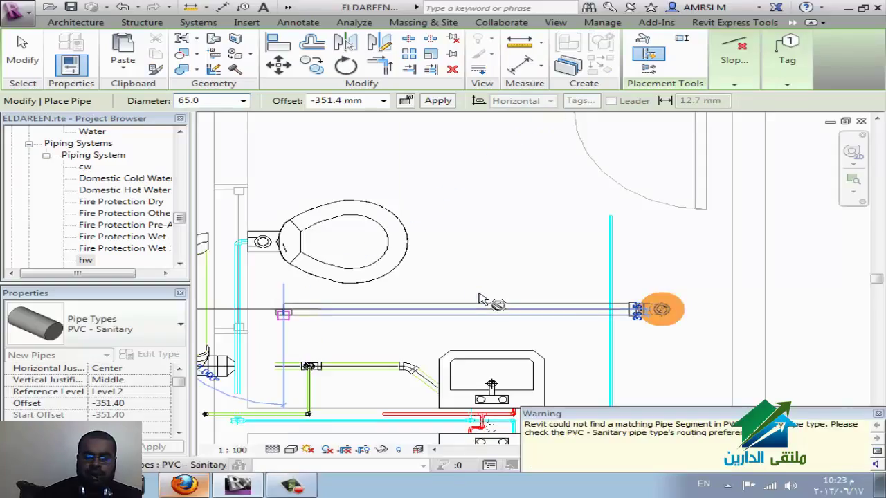
{"action": "key", "text": "Escape"}
{"action": "key", "text": "Escape"}
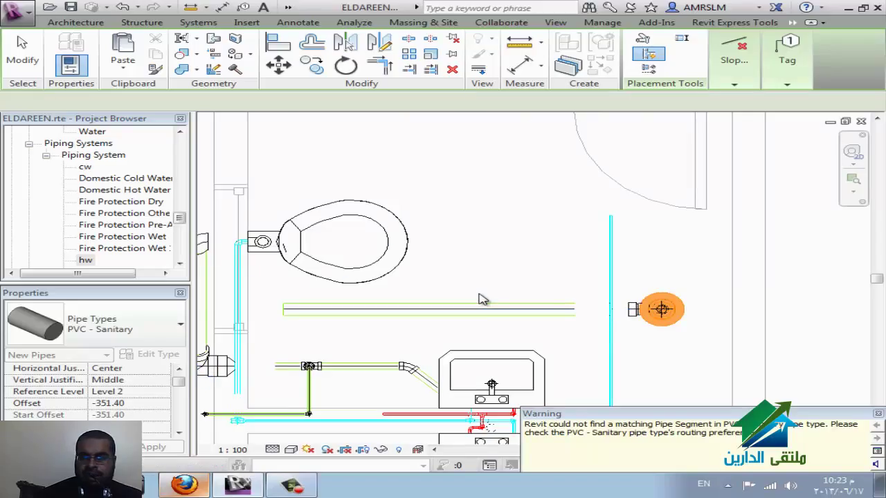
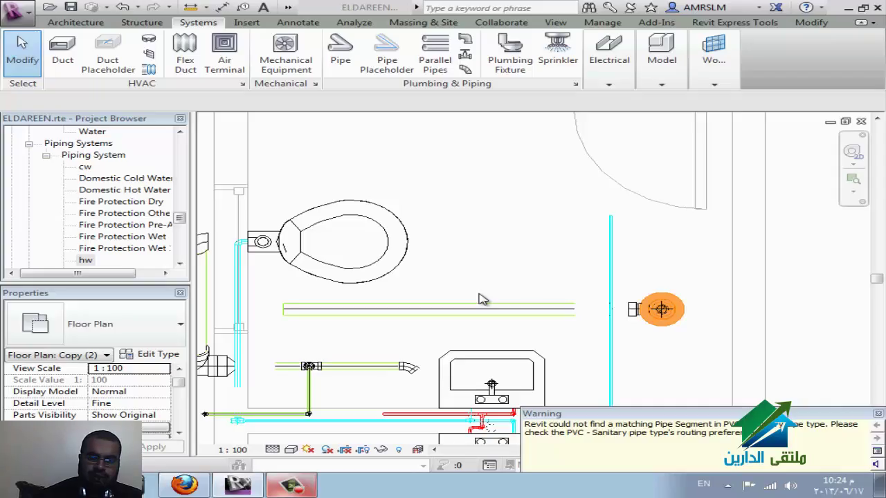
Dismiss the pipe-segment warning and select the 25.0 mm elbow at the toilet connection
{"action": "key", "text": "Escape"}
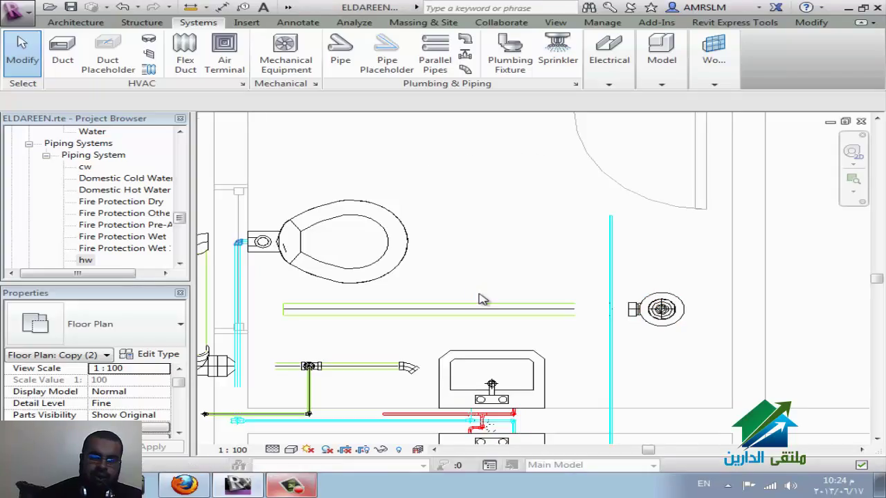
{"action": "scroll", "coordinate": [483, 298], "scroll_direction": "up", "scroll_amount": 3}
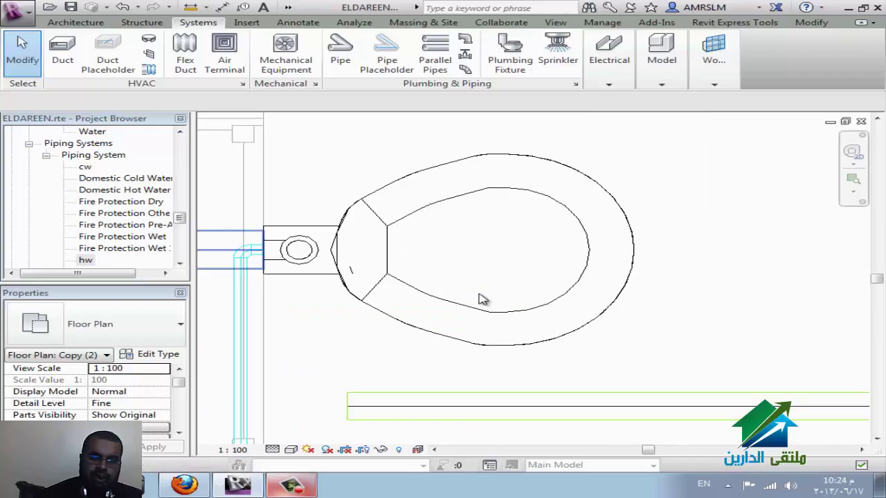
{"action": "key", "text": "Escape"}
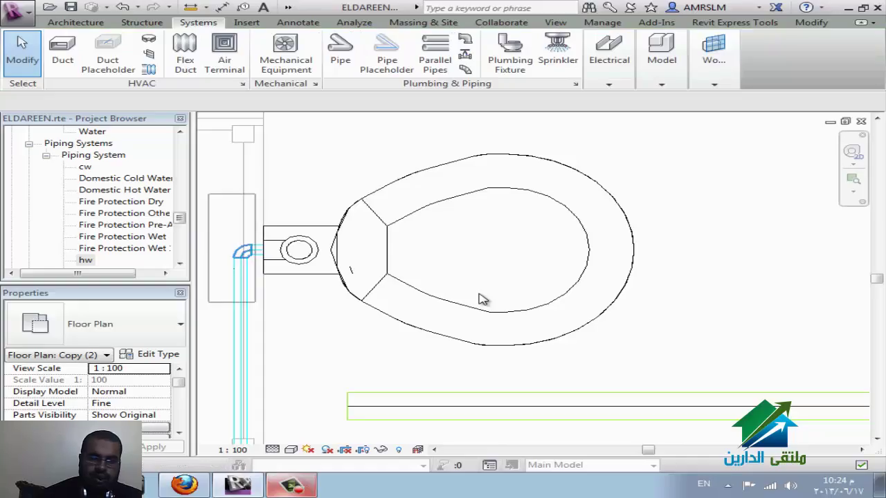
{"action": "left_click", "coordinate": [481, 297]}
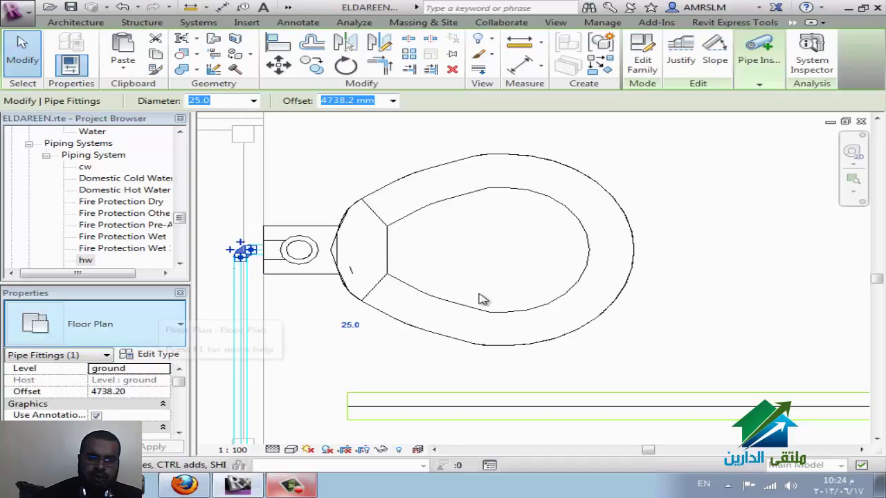
Change the toilet elbow to M_Bend - PVC - Sch 40 - DWV Standard and zoom out to the full bathroom plan
{"action": "left_click", "coordinate": [139, 324]}
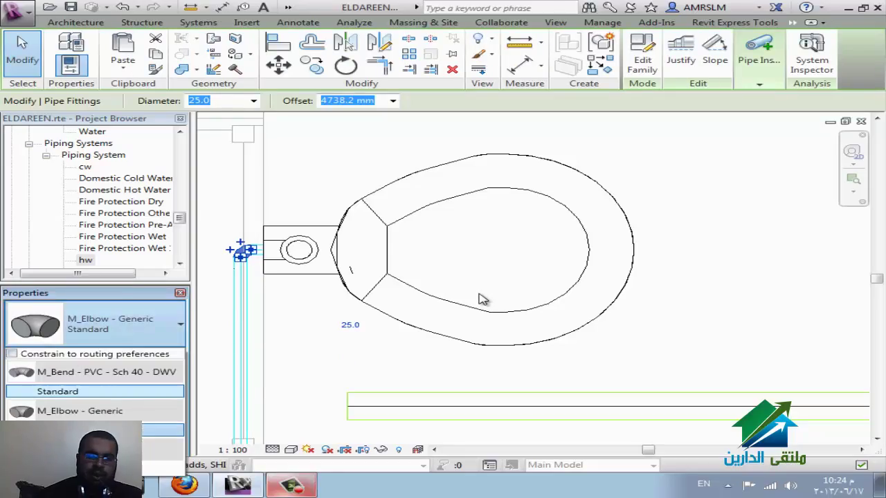
{"action": "key", "text": "Return"}
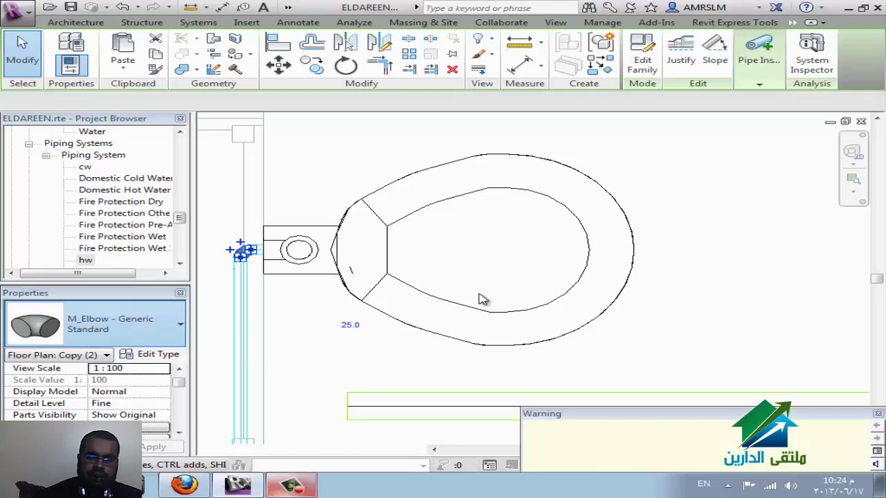
{"action": "key", "text": "Escape"}
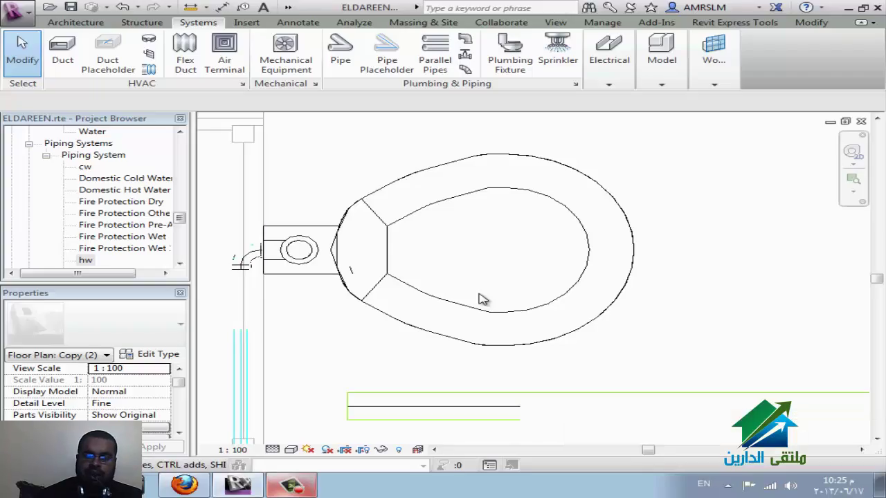
{"action": "scroll", "coordinate": [483, 299], "scroll_direction": "down", "scroll_amount": 2}
{"action": "scroll", "coordinate": [480, 296], "scroll_direction": "down", "scroll_amount": 1}
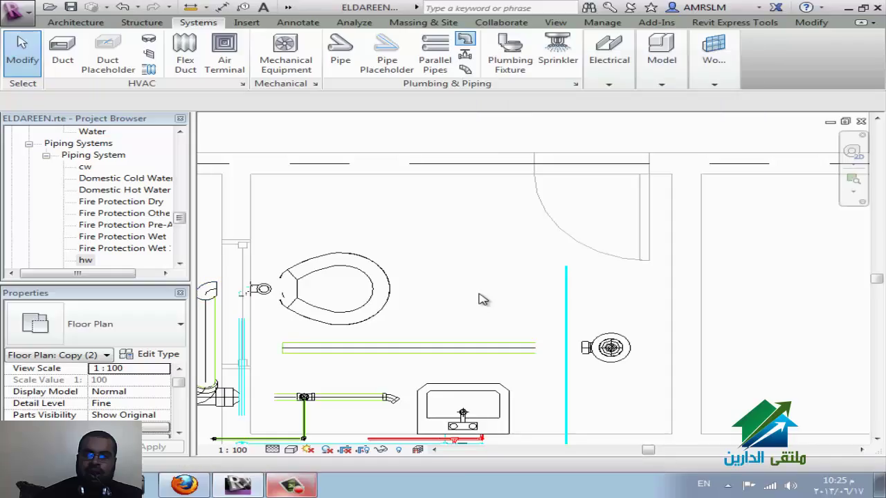
{"action": "key", "text": "p"}
{"action": "key", "text": "x"}
{"action": "key", "text": "p"}
{"action": "key", "text": "f"}
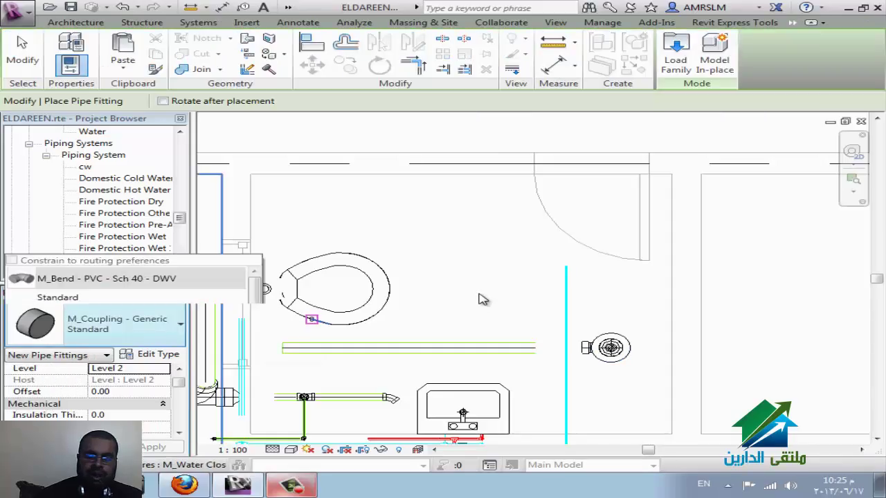
{"action": "key", "text": "Down"}
{"action": "key", "text": "Down"}
{"action": "key", "text": "Down"}
{"action": "key", "text": "Down"}
{"action": "key", "text": "Down"}
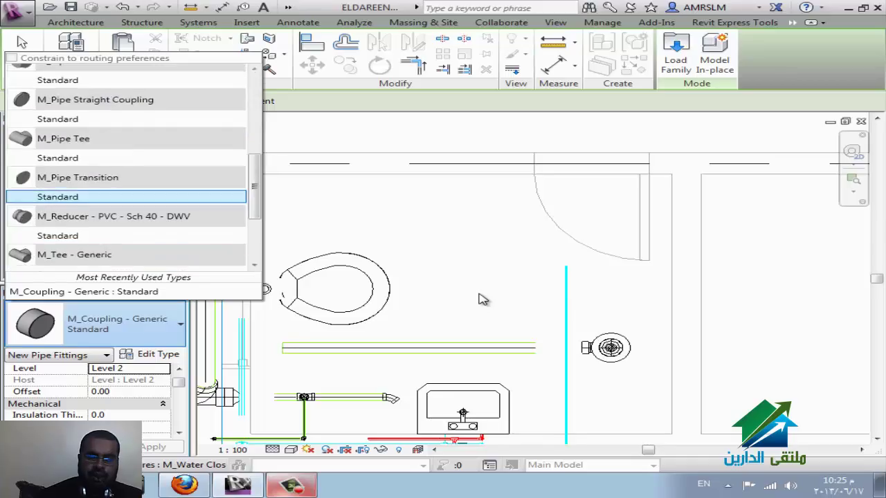
{"action": "scroll", "coordinate": [483, 299], "scroll_direction": "down", "scroll_amount": 2}
{"action": "scroll", "coordinate": [483, 299], "scroll_direction": "down", "scroll_amount": 1}
{"action": "key", "text": "Down"}
{"action": "key", "text": "Down"}
{"action": "key", "text": "Down"}
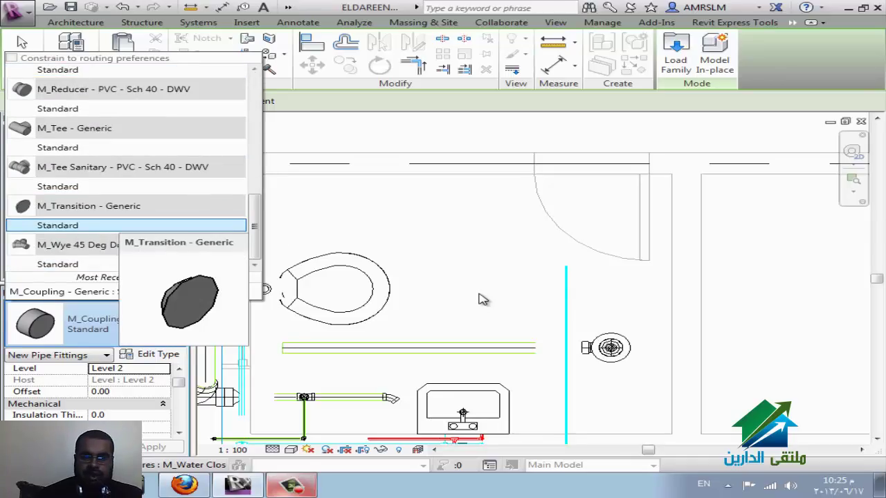
{"action": "key", "text": "Down"}
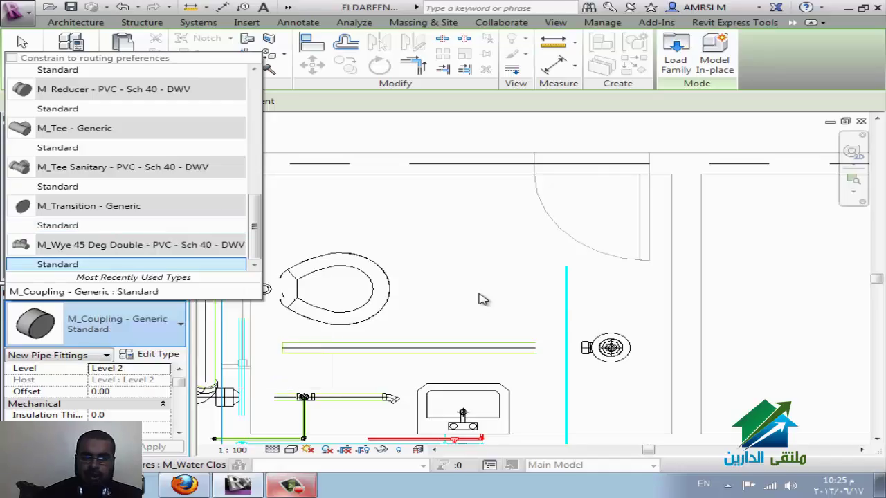
{"action": "key", "text": "Return"}
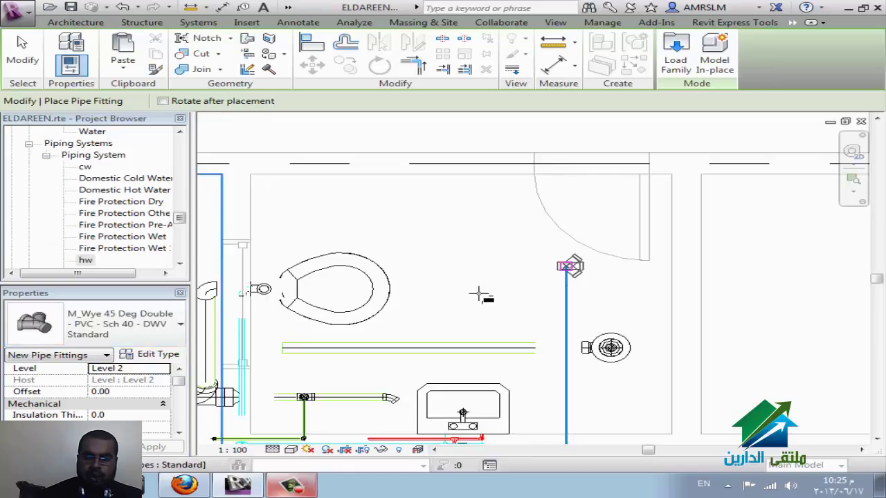
{"action": "key", "text": "space"}
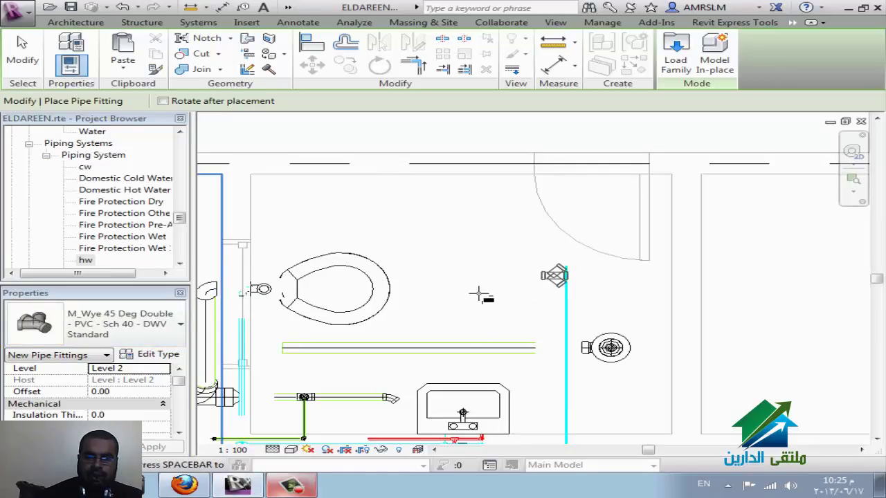
{"action": "key", "text": "Escape"}
{"action": "key", "text": "Escape"}
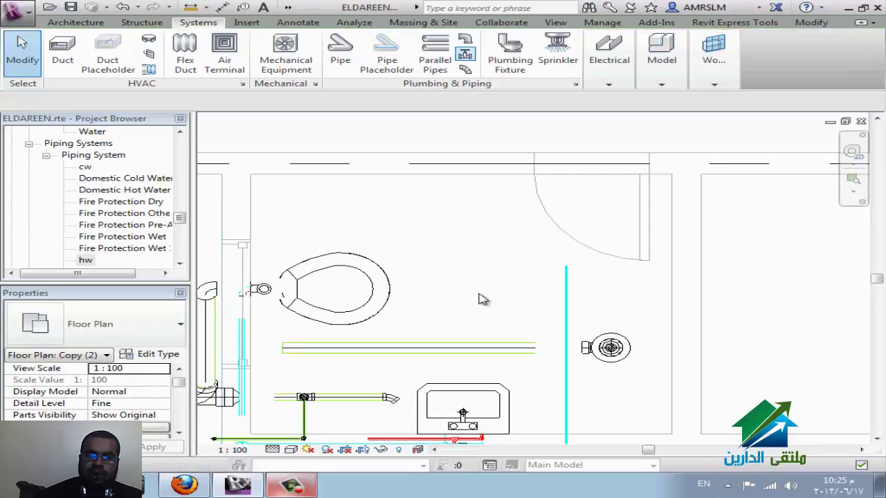
Try PA, decline loading an accessory family, then use PF and LF to open Load Family
{"action": "key", "text": "p"}
{"action": "key", "text": "a"}
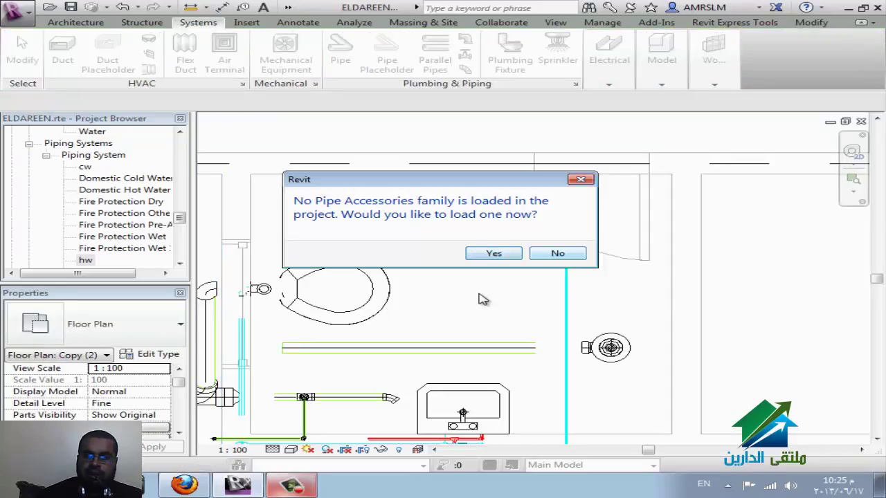
{"action": "key", "text": "Escape"}
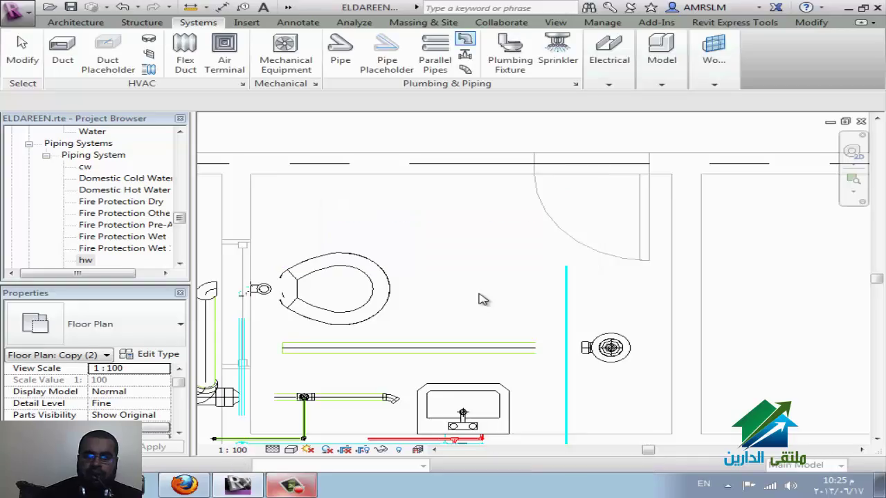
{"action": "key", "text": "p"}
{"action": "key", "text": "f"}
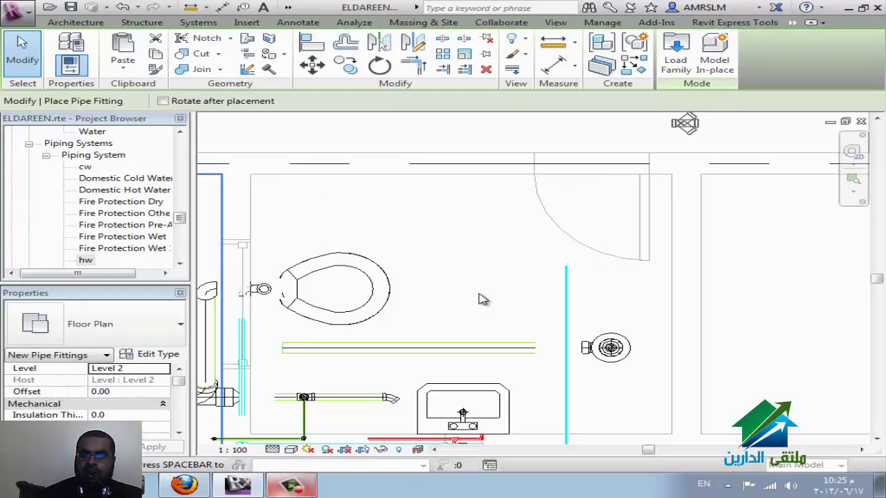
{"action": "key", "text": "l"}
{"action": "key", "text": "f"}
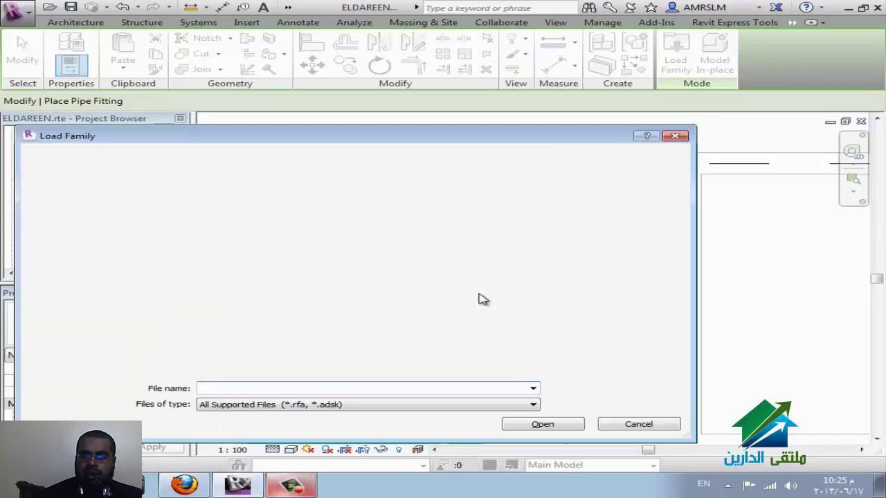
In Load Family, browse from Local Disk (E:) into the REVIT > family folder
{"action": "key", "text": "F4"}
{"action": "key", "text": "Down"}
{"action": "key", "text": "Down"}
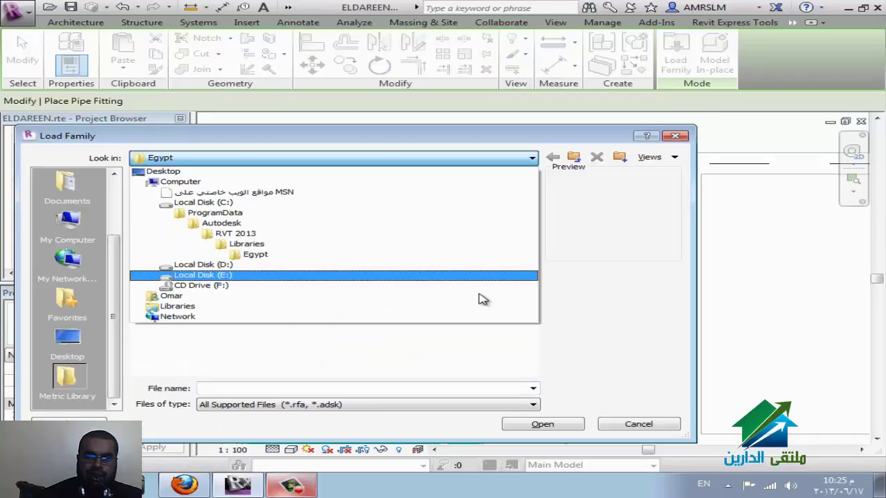
{"action": "key", "text": "Return"}
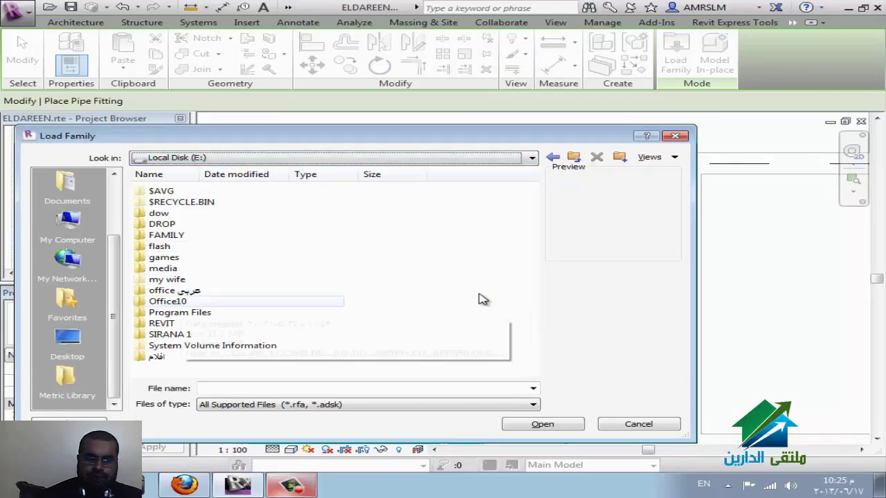
{"action": "key", "text": "Tab"}
{"action": "key", "text": "Return"}
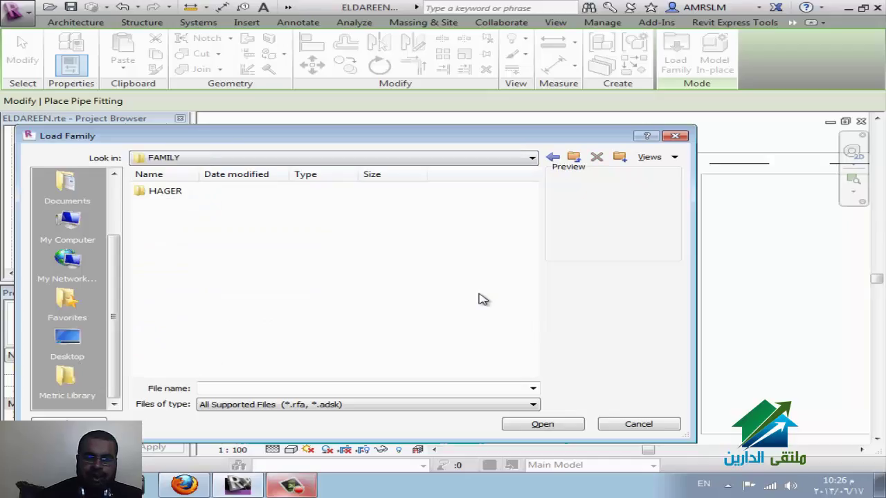
{"action": "key", "text": "BackSpace"}
{"action": "key", "text": "r"}
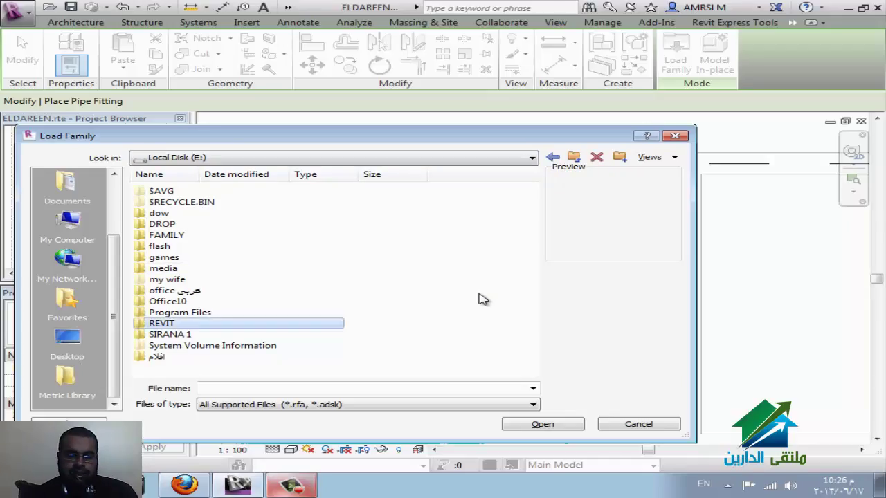
{"action": "key", "text": "Return"}
{"action": "key", "text": "f"}
{"action": "key", "text": "Return"}
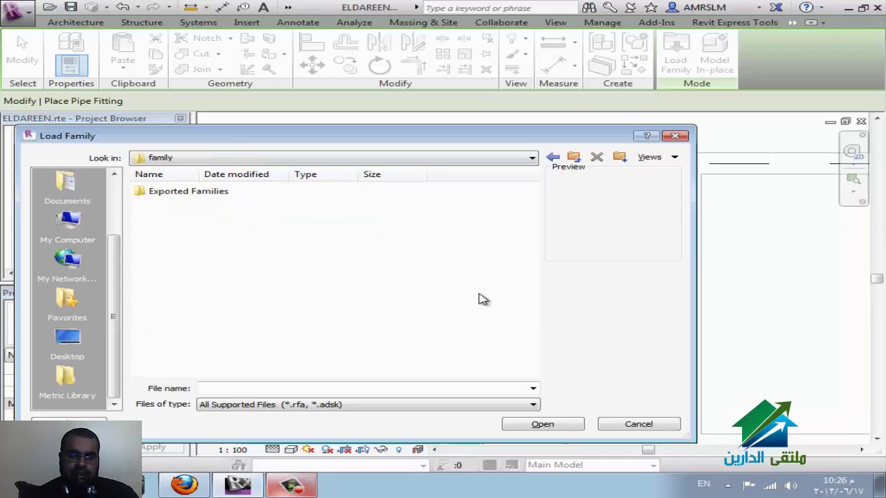
Open Exported Families and then the Pipe Fittings category folder
{"action": "key", "text": "e"}
{"action": "key", "text": "Return"}
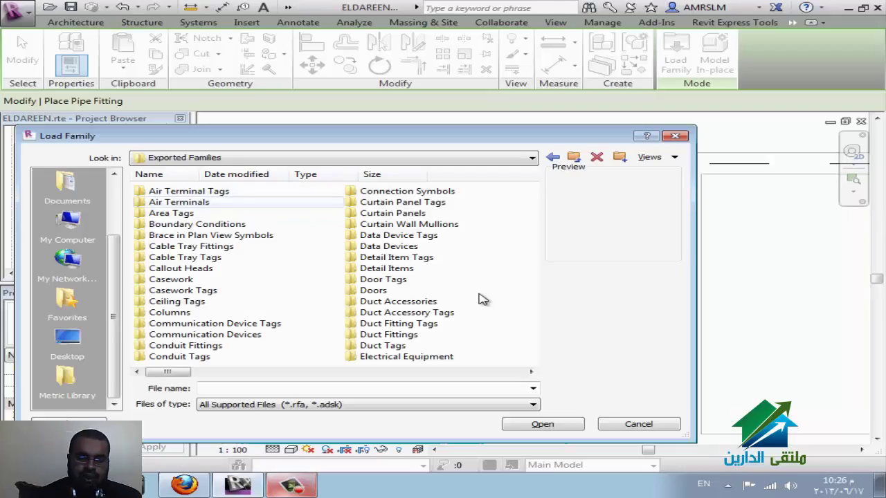
{"action": "key", "text": "space"}
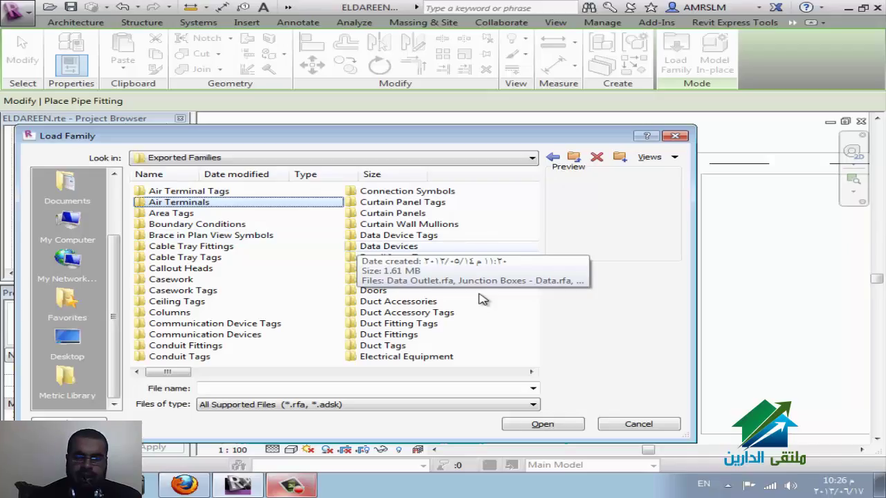
{"action": "key", "text": "p"}
{"action": "key", "text": "p"}
{"action": "key", "text": "p"}
{"action": "key", "text": "p"}
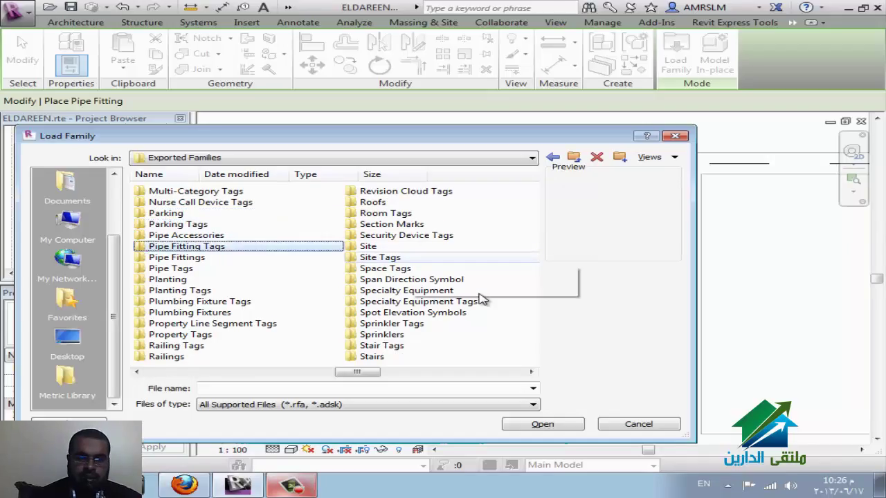
{"action": "key", "text": "p"}
{"action": "key", "text": "p"}
{"action": "key", "text": "Up"}
{"action": "key", "text": "Return"}
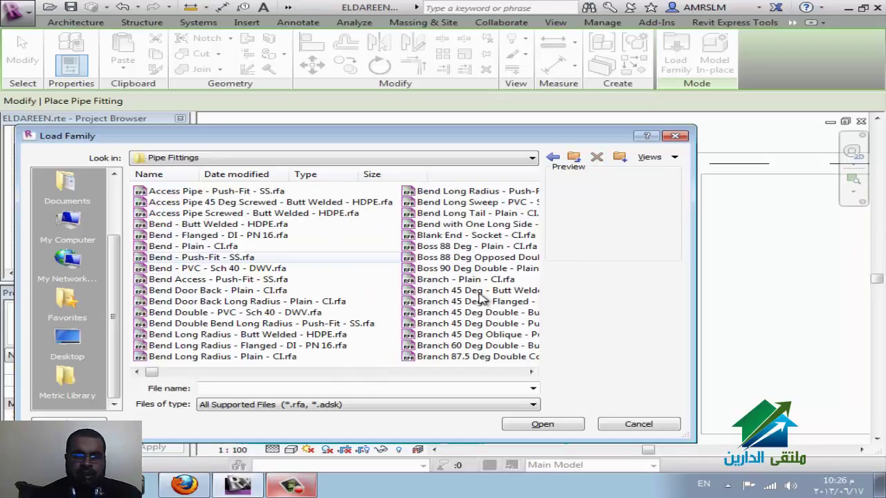
Browse the Pipe Fittings .rfa files to Sovent - Butt Welded - HDPE.rfa, then close the dialog
{"action": "type", "text": "bend door back l"}
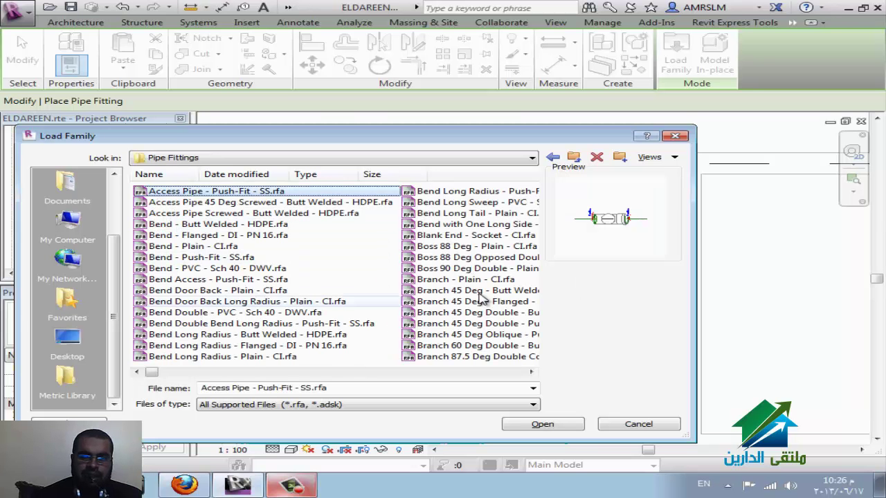
{"action": "scroll", "coordinate": [482, 299], "scroll_direction": "down", "scroll_amount": 3}
{"action": "scroll", "coordinate": [482, 299], "scroll_direction": "up", "scroll_amount": 3}
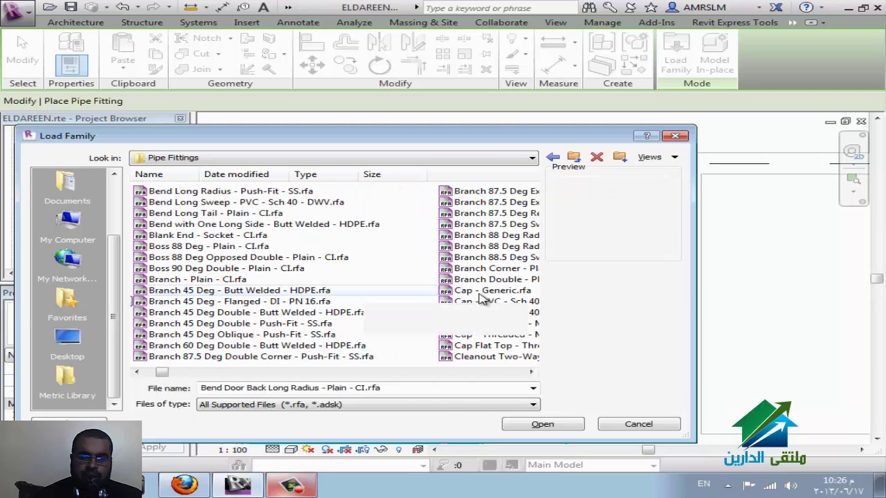
{"action": "type", "text": "branch 45"}
{"action": "scroll", "coordinate": [482, 299], "scroll_direction": "down", "scroll_amount": 5}
{"action": "key", "text": "s"}
{"action": "key", "text": "s"}
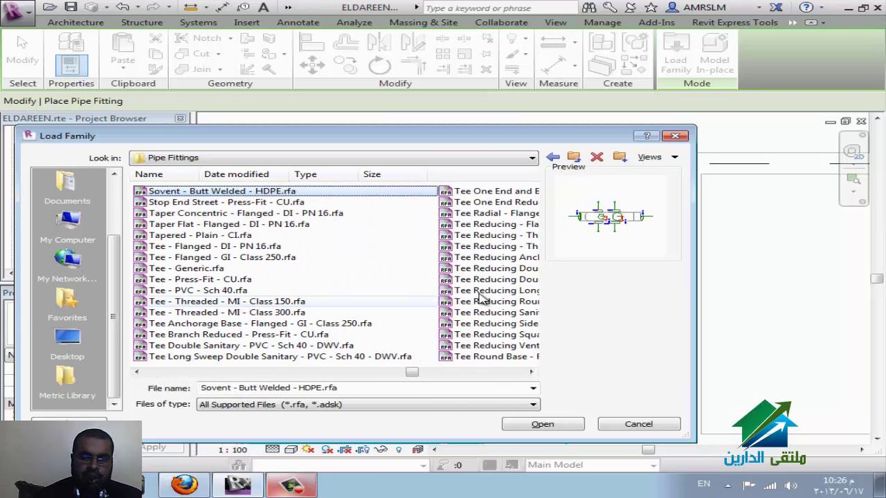
{"action": "key", "text": "s"}
{"action": "scroll", "coordinate": [482, 298], "scroll_direction": "up", "scroll_amount": 3}
{"action": "key", "text": "s"}
{"action": "key", "text": "s"}
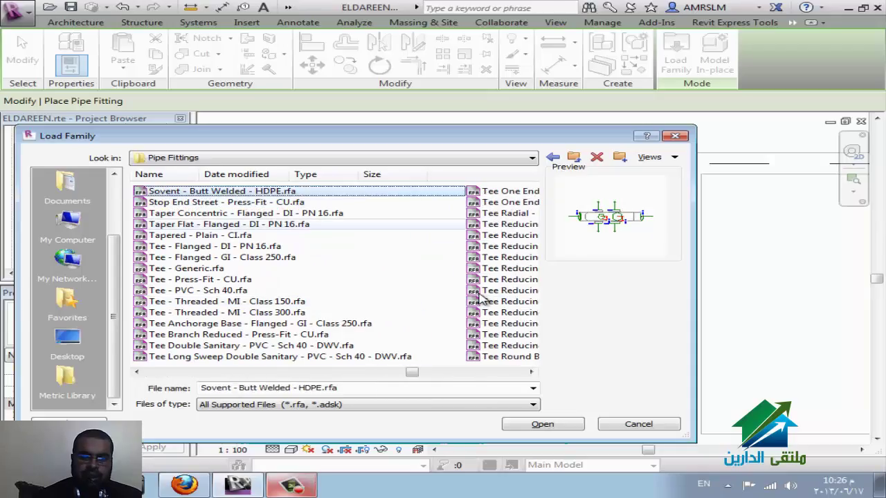
{"action": "key", "text": "s"}
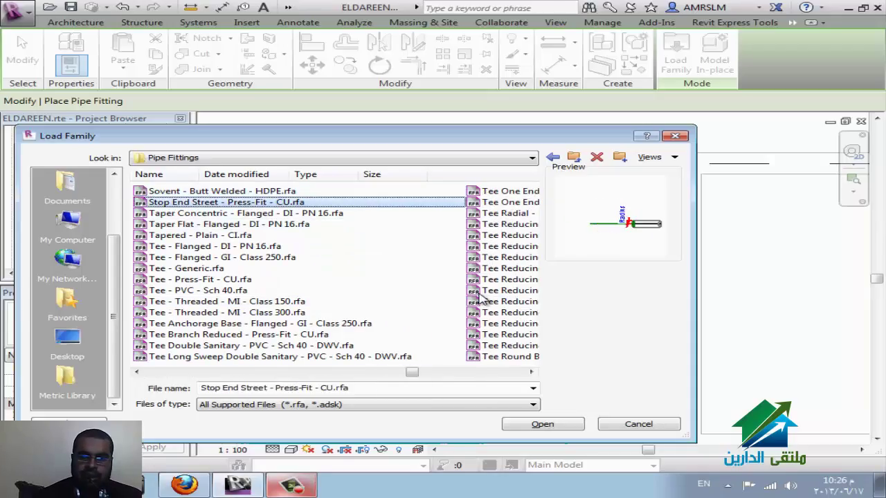
{"action": "key", "text": "Up"}
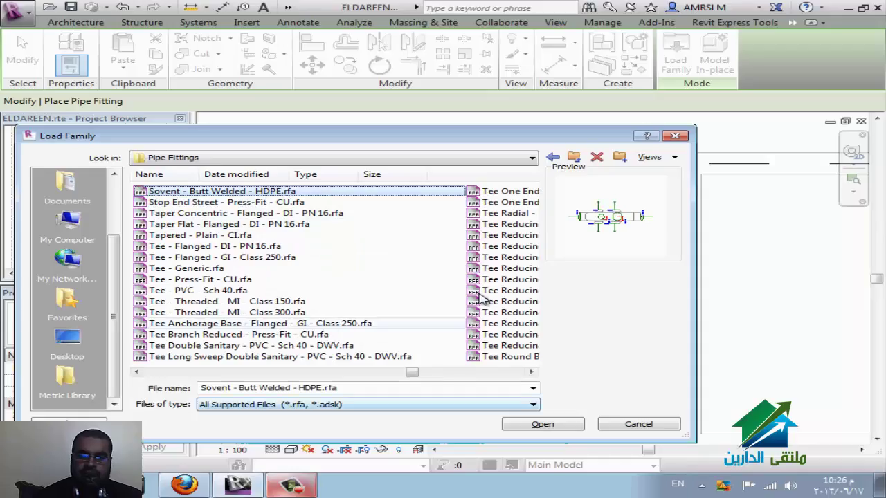
{"action": "key", "text": "Return"}
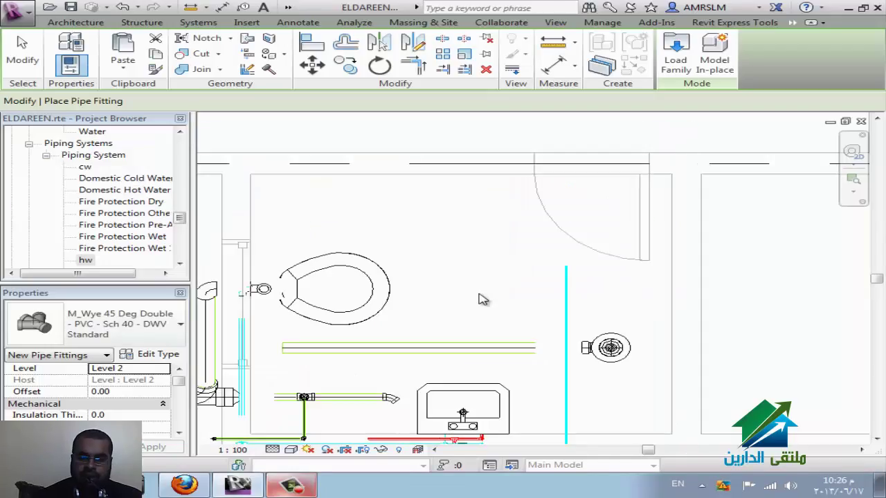
Zoom out over the toilet block plan and end Place Pipe Fitting mode
{"action": "scroll", "coordinate": [478, 296], "scroll_direction": "down", "scroll_amount": 2}
{"action": "scroll", "coordinate": [478, 294], "scroll_direction": "down", "scroll_amount": 1}
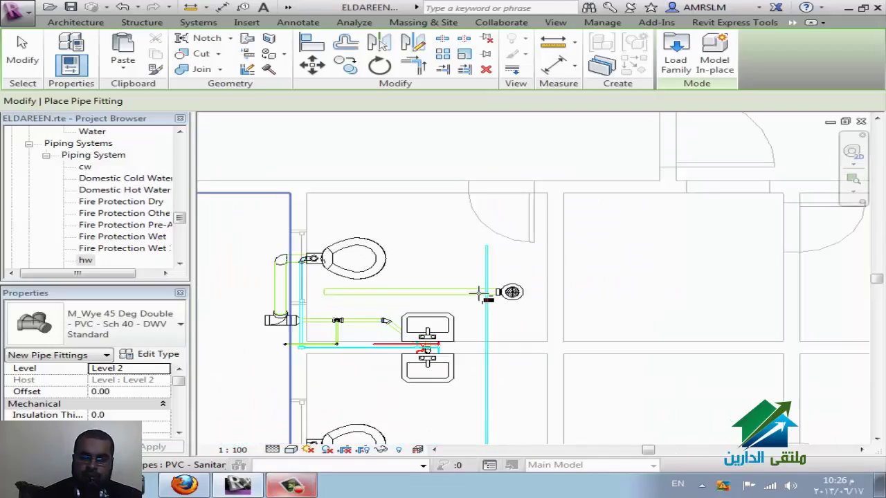
{"action": "scroll", "coordinate": [478, 294], "scroll_direction": "down", "scroll_amount": 2}
{"action": "key", "text": "Escape"}
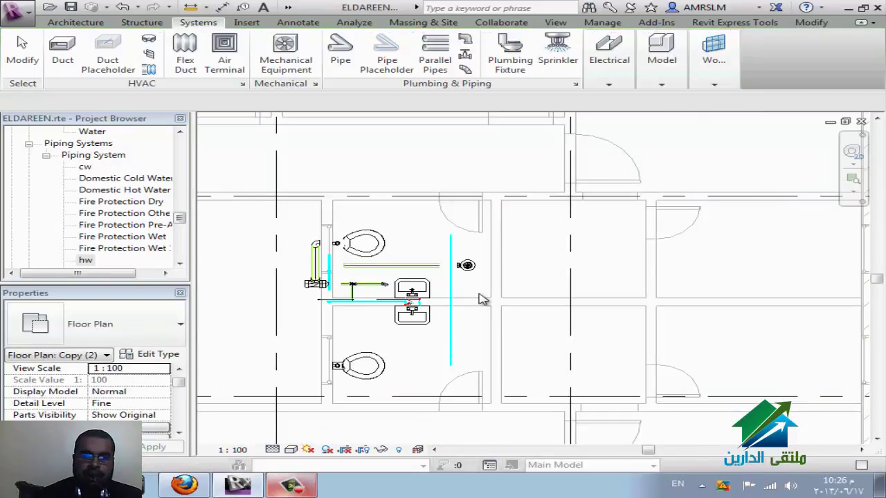
{"action": "scroll", "coordinate": [482, 298], "scroll_direction": "down", "scroll_amount": 2}
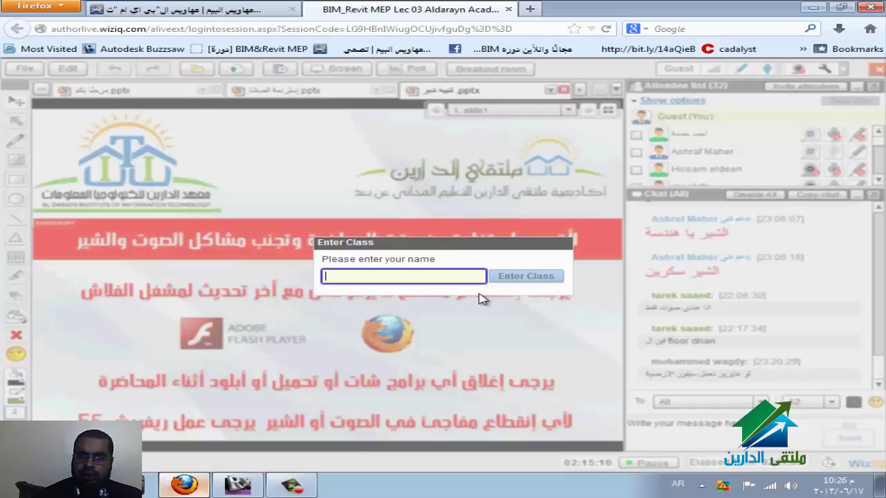
Clear the Arabic entry, switch input to English, and join the WizIQ class with the participant's name
{"action": "type", "text": "ملتق_ستمه"}
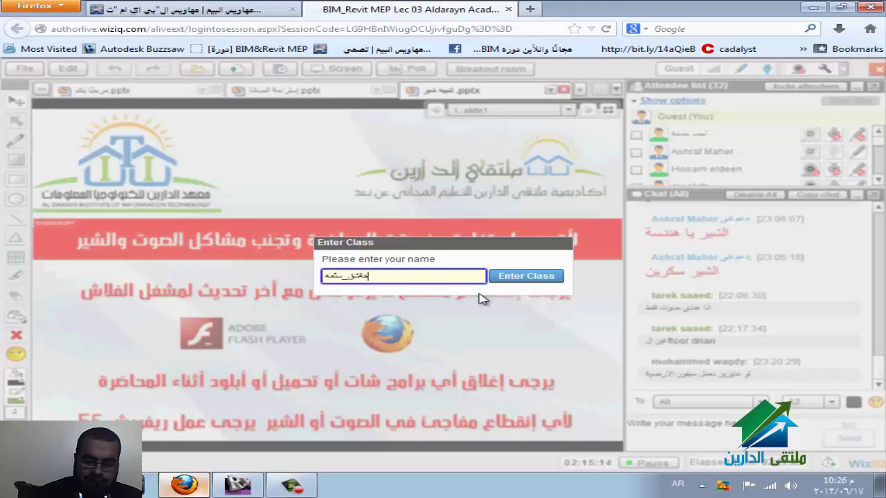
{"action": "key", "text": "ctrl+a"}
{"action": "key", "text": "BackSpace"}
{"action": "key", "text": "alt+shift"}
{"action": "type", "text": "omar"}
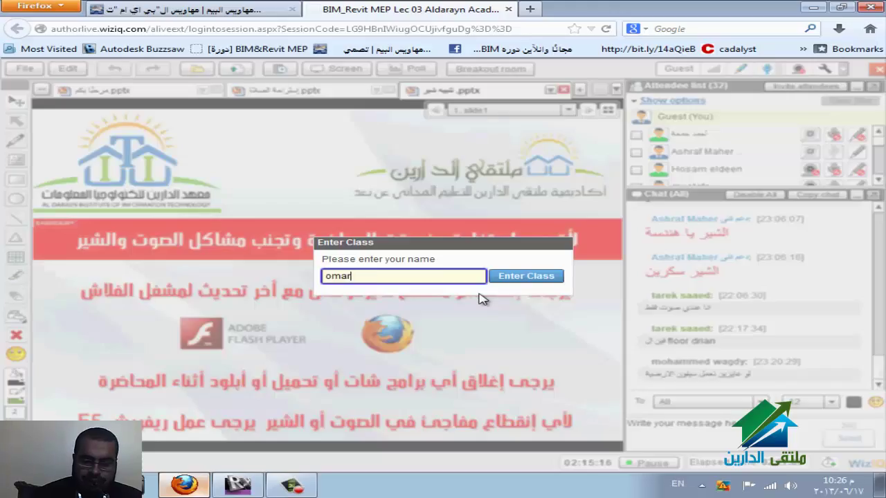
{"action": "type", "text": "_selim"}
{"action": "key", "text": "Return"}
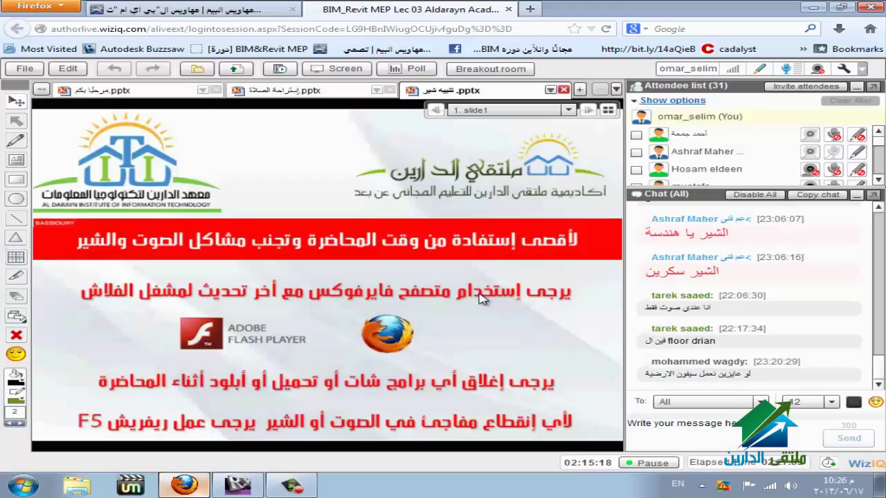